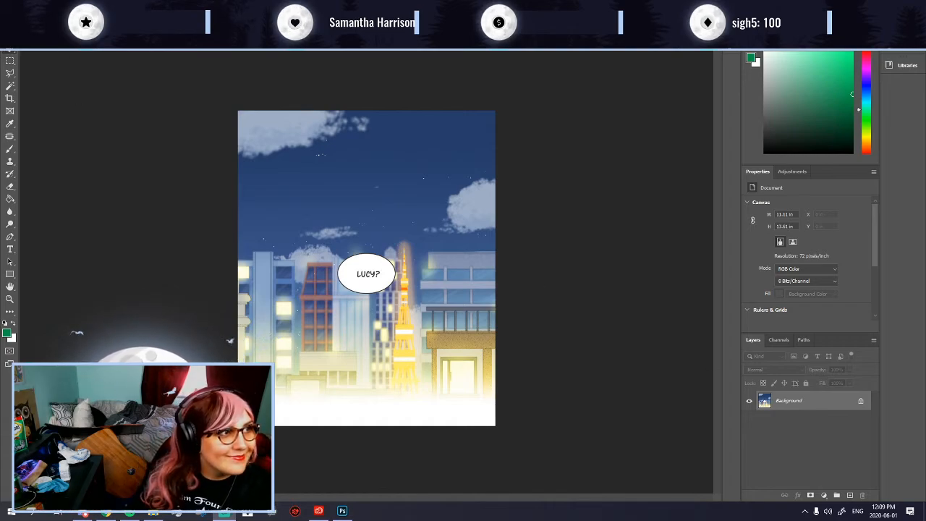
Step: Extend the canvas downward to 10980 pixels high, anchored at the top centre, keeping the width at 800 pixels
{"action": "left_click", "coordinate": [21, 6]}
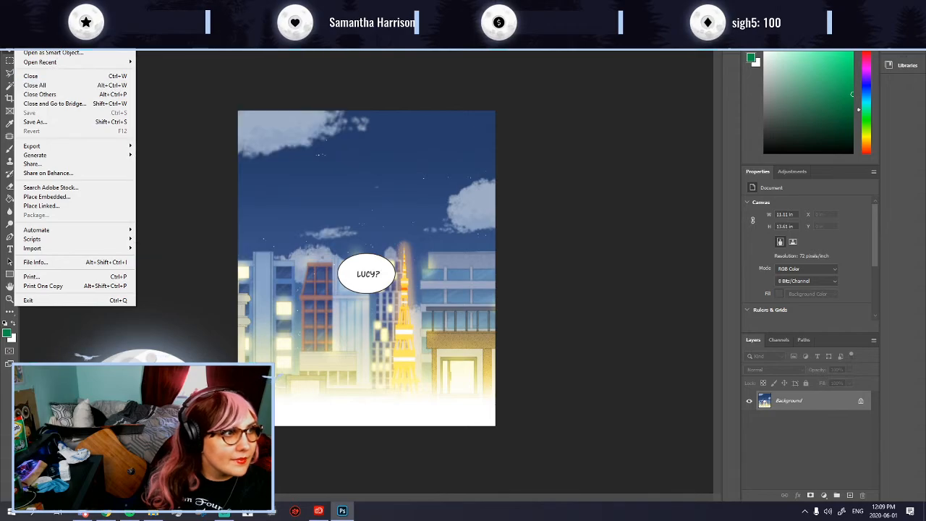
{"action": "mouse_move", "coordinate": [53, 5]}
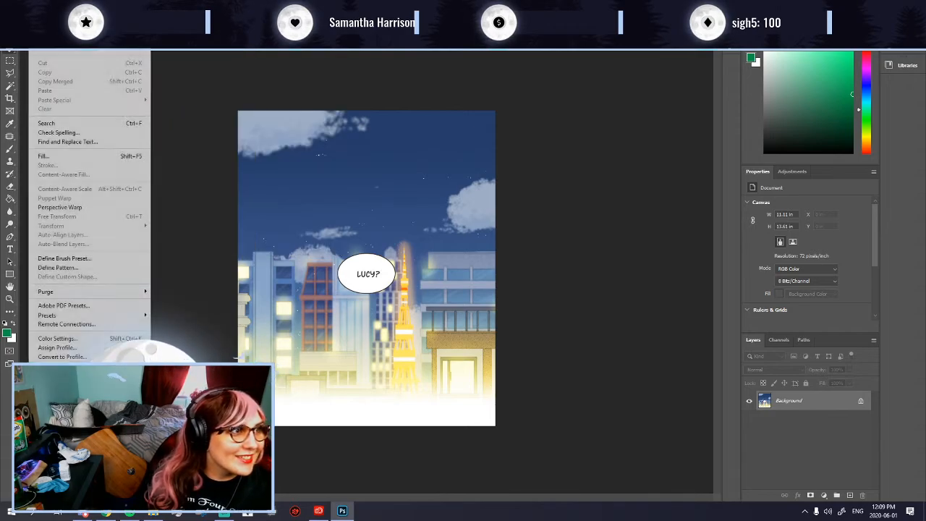
{"action": "left_click", "coordinate": [70, 86]}
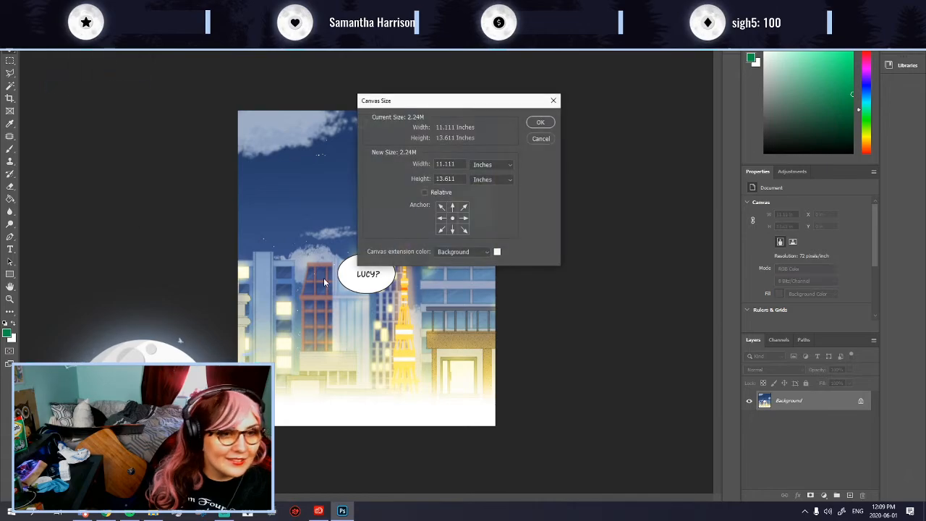
{"action": "left_click", "coordinate": [452, 207]}
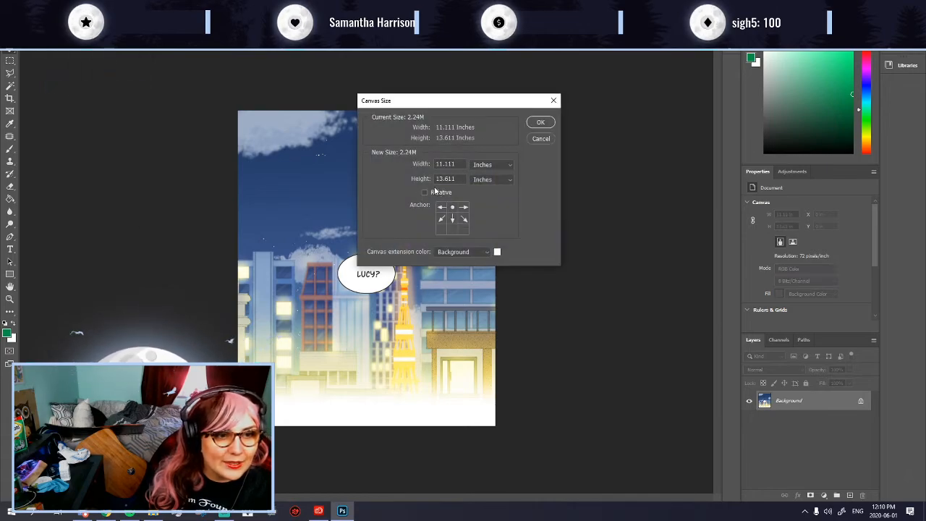
{"action": "left_click", "coordinate": [494, 165]}
{"action": "left_click", "coordinate": [484, 183]}
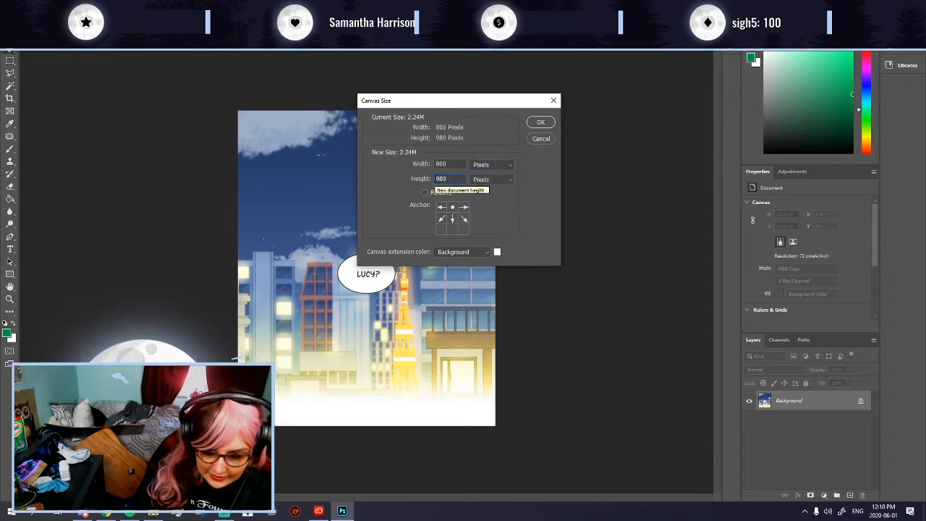
{"action": "left_click", "coordinate": [437, 179]}
{"action": "type", "text": "10"}
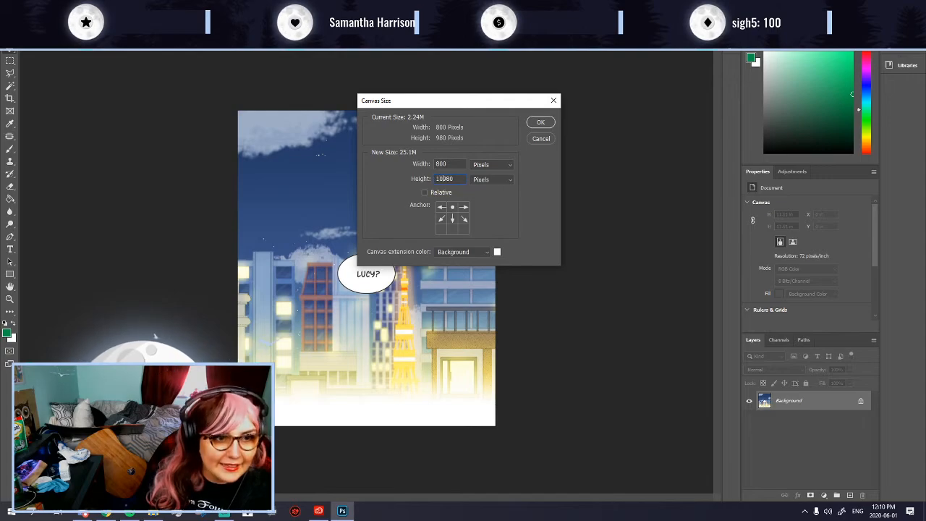
{"action": "left_click", "coordinate": [542, 124]}
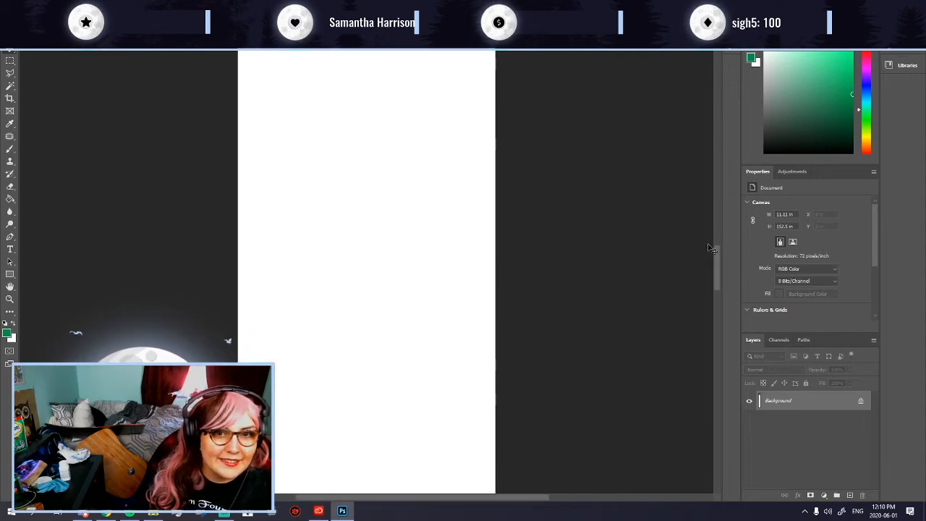
Step: Place 1.jpg across the full canvas width, directly below the night city panel
{"action": "left_click_drag", "start_coordinate": [716, 267], "coordinate": [728, 126]}
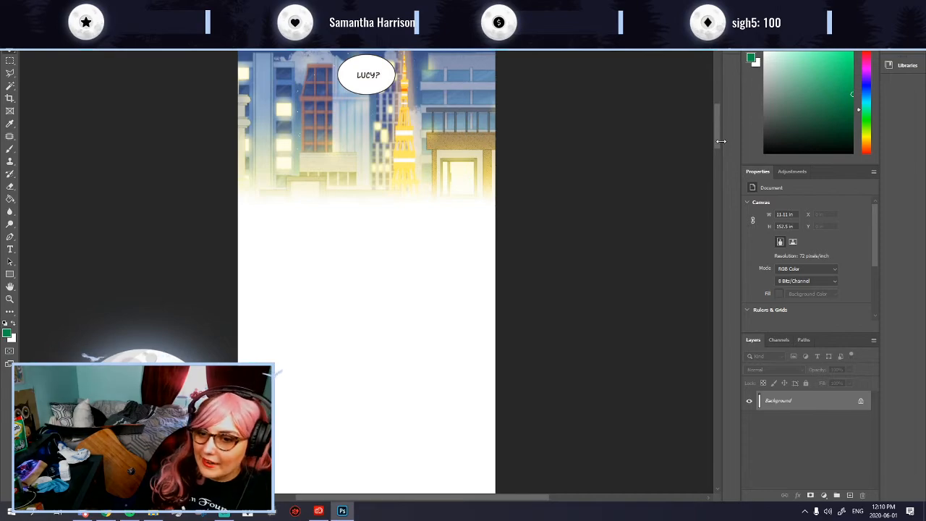
{"action": "scroll", "coordinate": [444, 259], "scroll_direction": "down", "scroll_amount": 3}
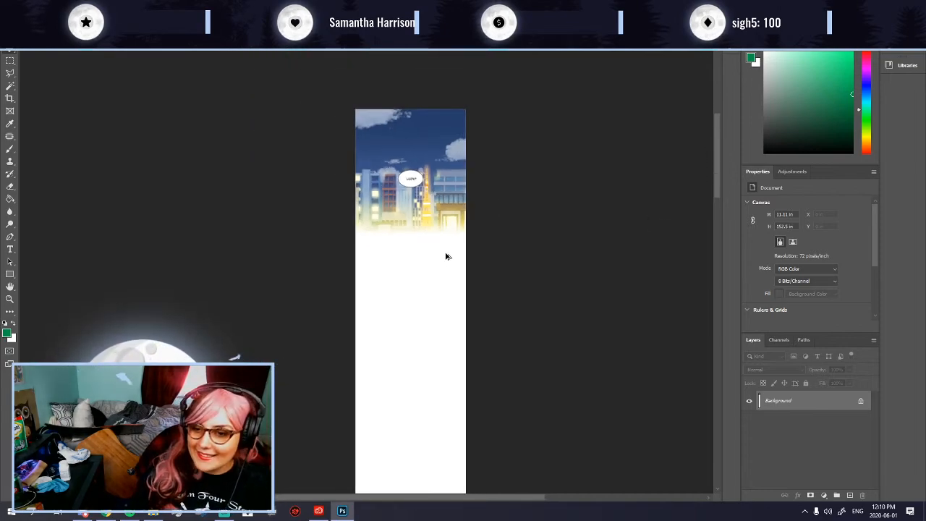
{"action": "scroll", "coordinate": [446, 257], "scroll_direction": "down", "scroll_amount": 1}
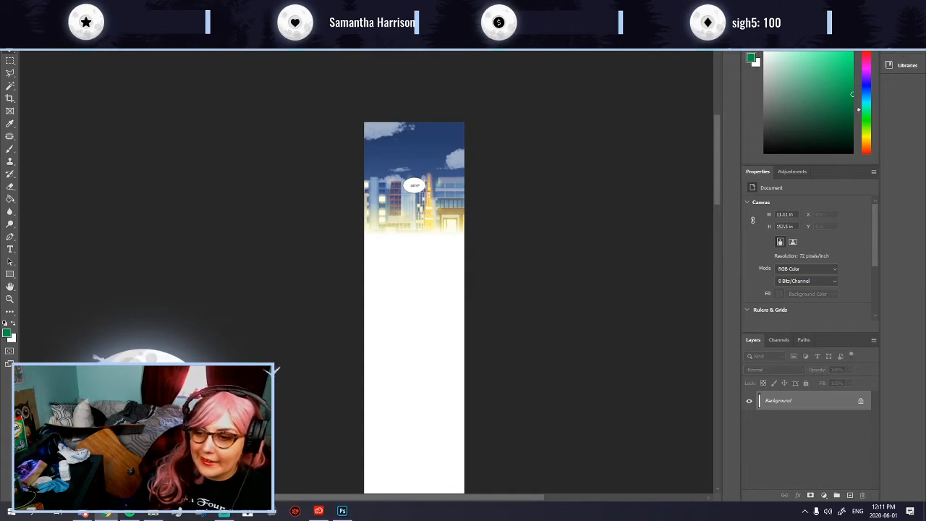
{"action": "key", "text": "alt+Tab"}
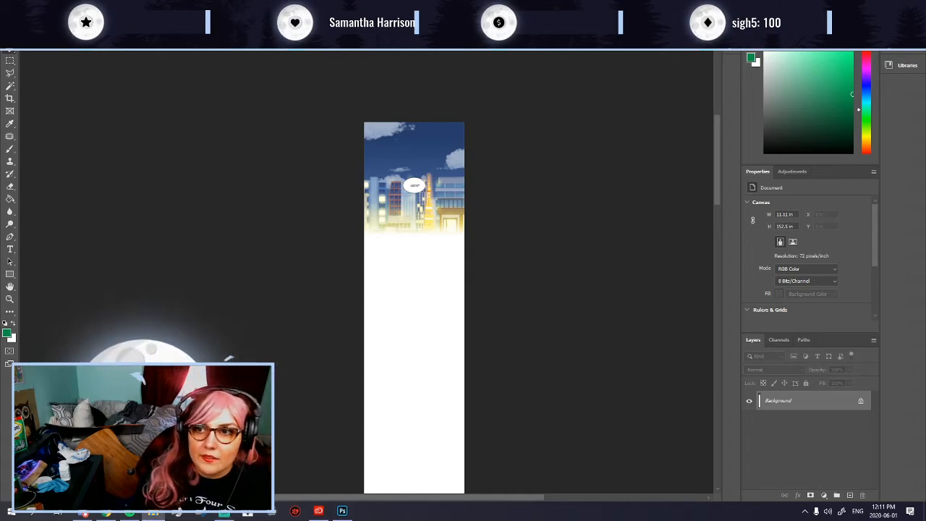
{"action": "left_click_drag", "start_coordinate": [420, 265], "coordinate": [417, 264]}
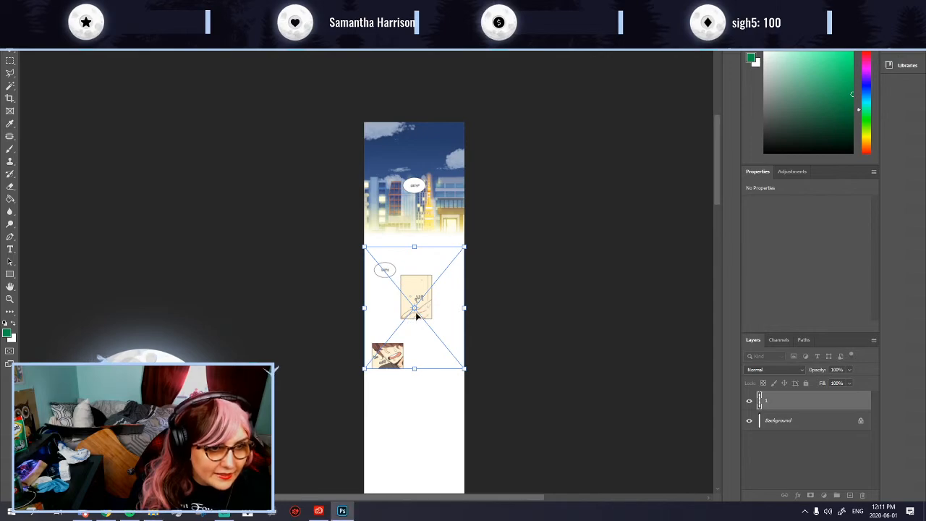
{"action": "key", "text": "Return"}
Step: Place 2.jpg so its upper edge meets the lower edge of image 1
{"action": "scroll", "coordinate": [427, 364], "scroll_direction": "down", "scroll_amount": 1}
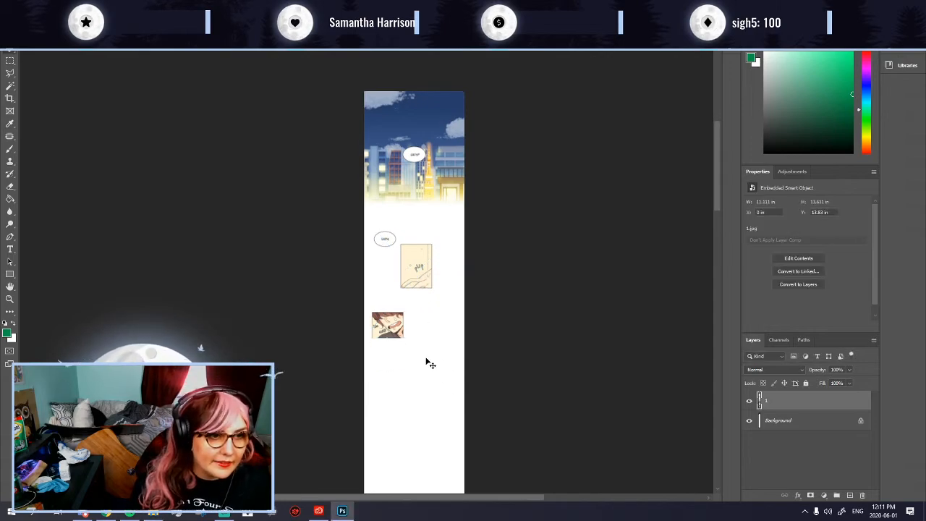
{"action": "scroll", "coordinate": [427, 363], "scroll_direction": "down", "scroll_amount": 1}
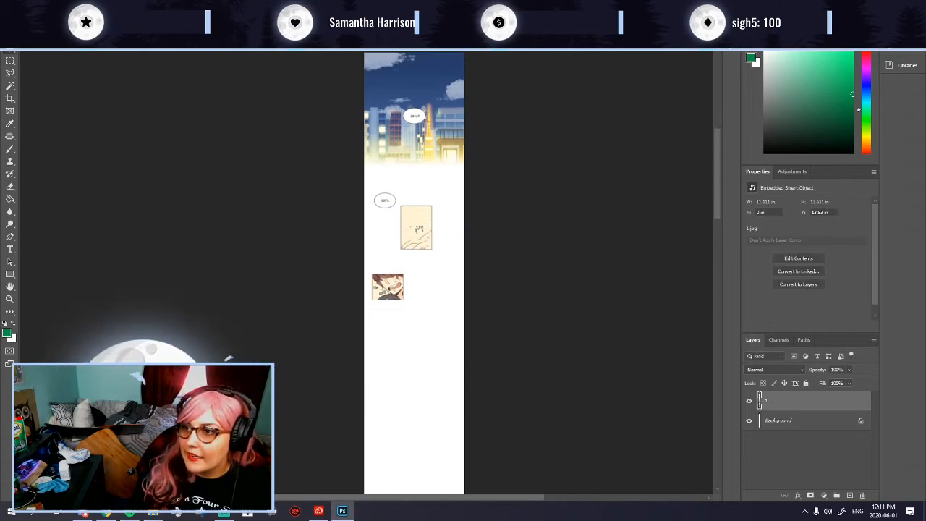
{"action": "left_click_drag", "start_coordinate": [436, 337], "coordinate": [431, 324]}
{"action": "left_click_drag", "start_coordinate": [425, 276], "coordinate": [426, 366]}
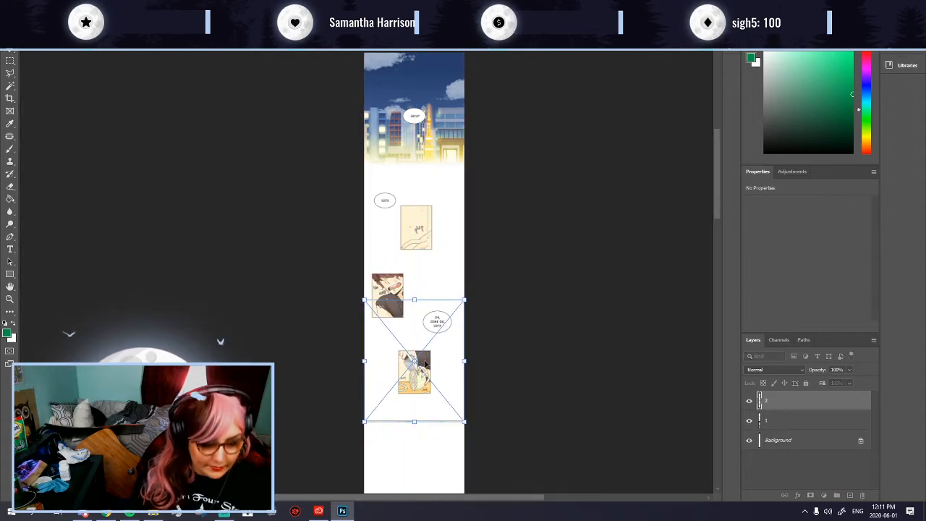
{"action": "key", "text": "Return"}
Step: Place 3.jpg flush against the lower edge of image 2 so the split panel joins up
{"action": "scroll", "coordinate": [425, 362], "scroll_direction": "down", "scroll_amount": 7}
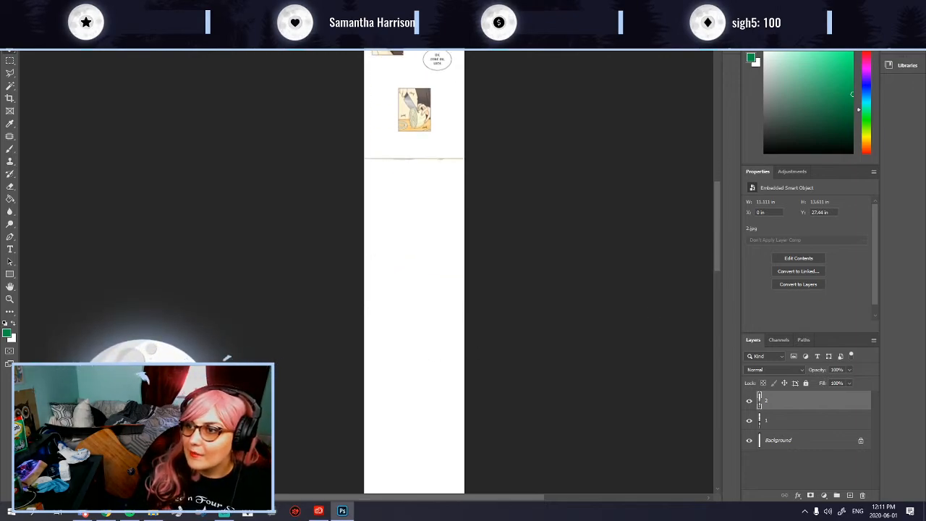
{"action": "left_click_drag", "start_coordinate": [555, 239], "coordinate": [409, 244]}
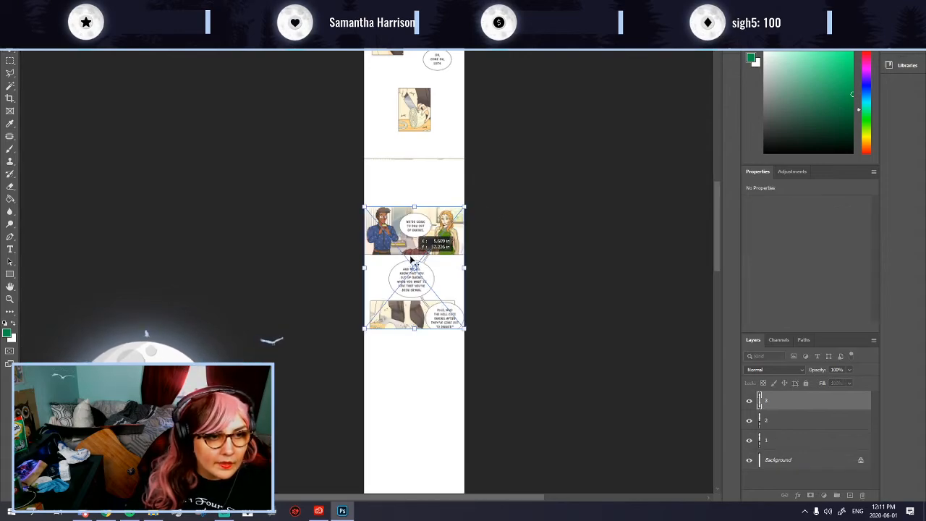
{"action": "left_click_drag", "start_coordinate": [432, 297], "coordinate": [430, 254]}
{"action": "key", "text": "Return"}
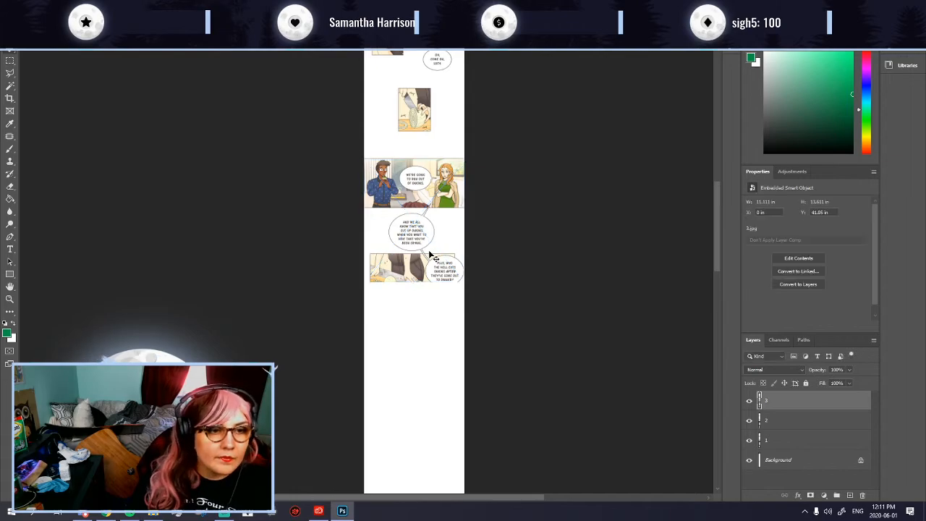
Step: Place 4.jpg directly beneath image 3, aligned with the canvas width and without a gap
{"action": "scroll", "coordinate": [420, 249], "scroll_direction": "down", "scroll_amount": 2}
{"action": "scroll", "coordinate": [418, 248], "scroll_direction": "down", "scroll_amount": 2}
{"action": "left_click_drag", "start_coordinate": [458, 247], "coordinate": [411, 269]}
{"action": "left_click_drag", "start_coordinate": [433, 305], "coordinate": [433, 302]}
{"action": "key", "text": "Return"}
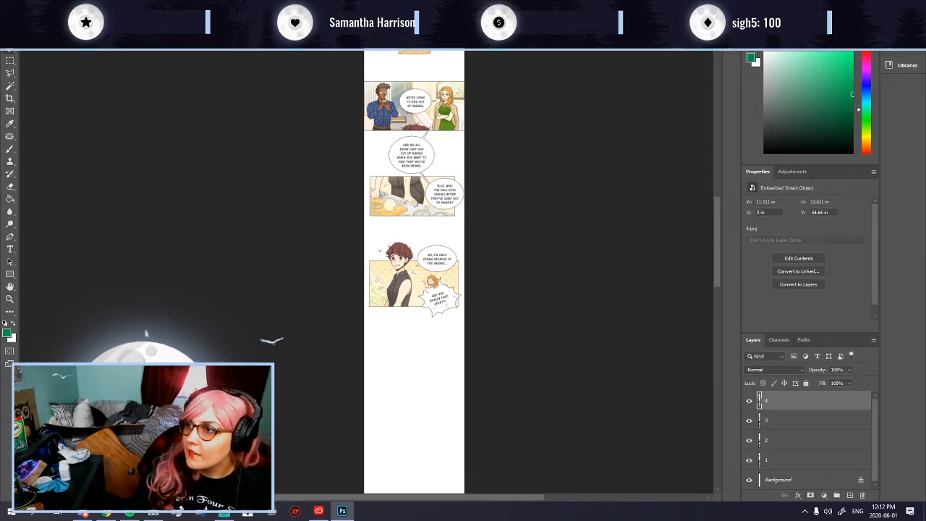
Step: Place 5.jpg directly beneath image 4, aligned to the canvas edges
{"action": "left_click_drag", "start_coordinate": [700, 326], "coordinate": [426, 390]}
{"action": "scroll", "coordinate": [427, 389], "scroll_direction": "down", "scroll_amount": 5}
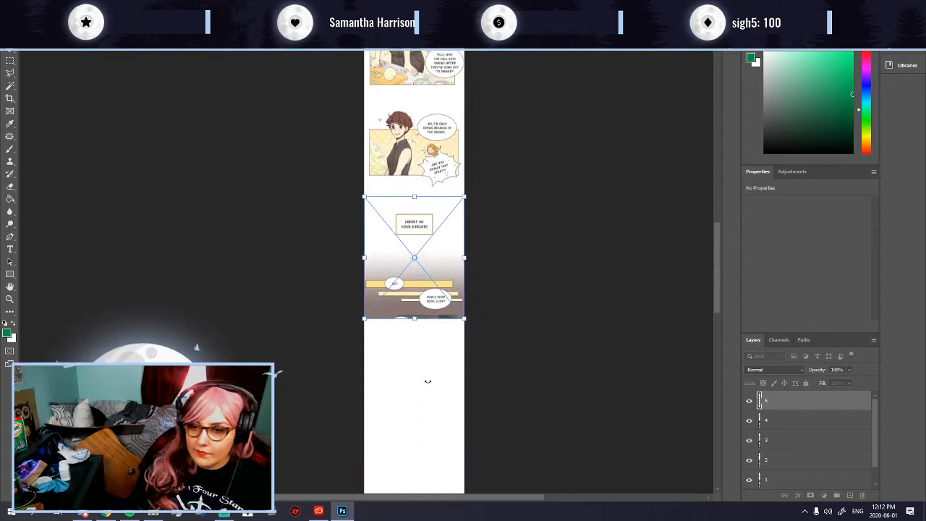
{"action": "key", "text": "Return"}
Step: Place 6.jpg flush against the lower edge of image 5 so the brown background continues
{"action": "scroll", "coordinate": [423, 384], "scroll_direction": "down", "scroll_amount": 2}
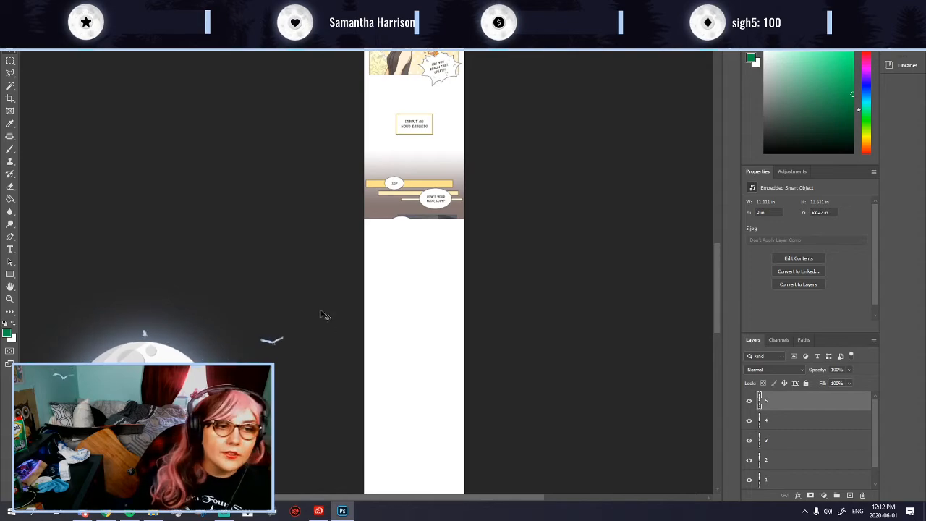
{"action": "scroll", "coordinate": [333, 314], "scroll_direction": "down", "scroll_amount": 4}
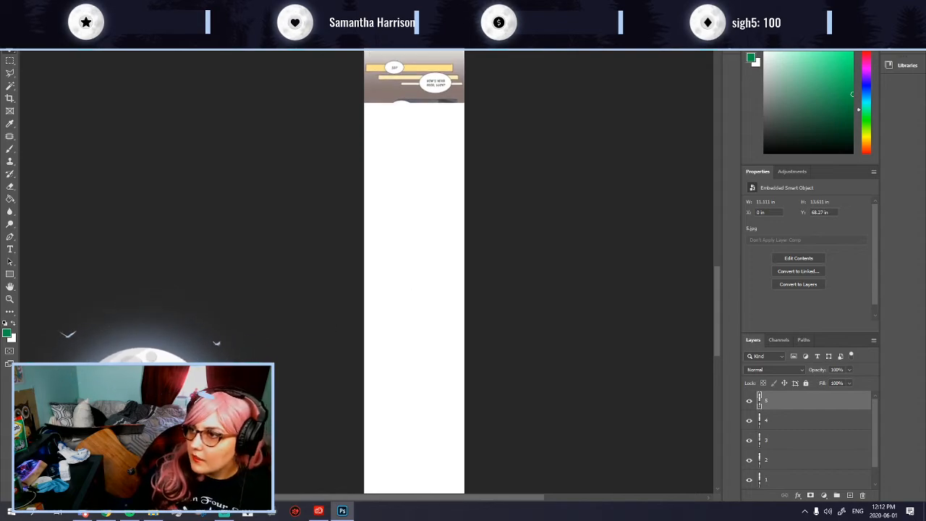
{"action": "left_click_drag", "start_coordinate": [393, 249], "coordinate": [417, 211]}
{"action": "left_click_drag", "start_coordinate": [416, 259], "coordinate": [419, 158]}
{"action": "key", "text": "Return"}
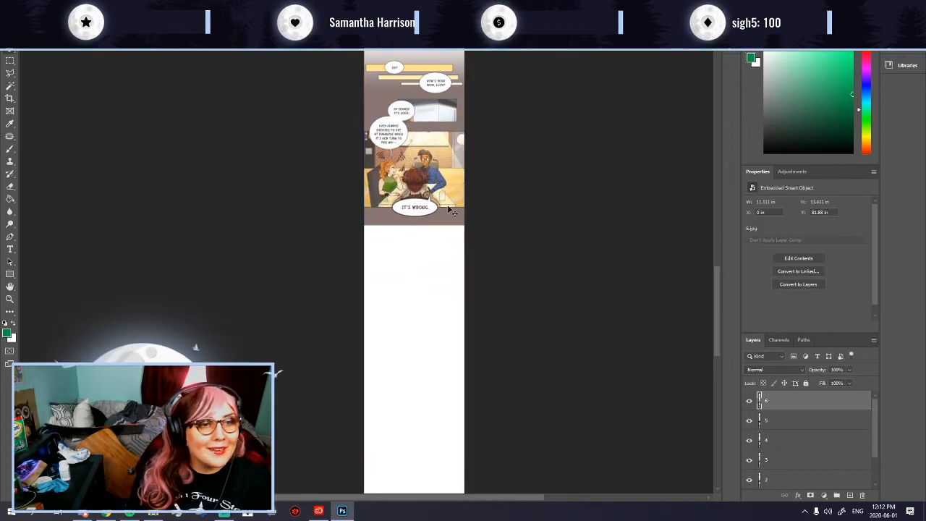
Step: Place 7.jpg directly beneath the "It's wrong" panel of image 6
{"action": "left_click_drag", "start_coordinate": [358, 252], "coordinate": [407, 257]}
{"action": "left_click_drag", "start_coordinate": [416, 242], "coordinate": [417, 267]}
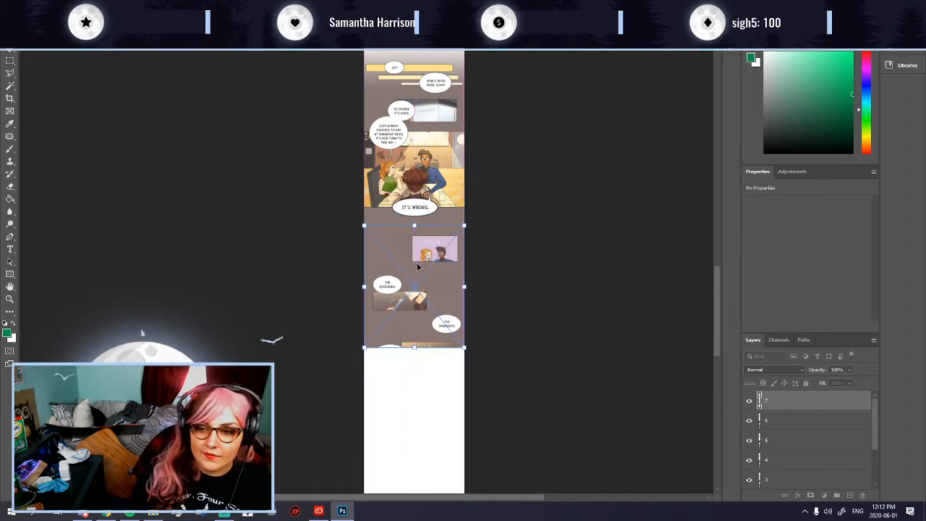
{"action": "key", "text": "Return"}
Step: Place image 8 flush beneath image 7, aligned with the canvas width
{"action": "scroll", "coordinate": [421, 266], "scroll_direction": "down", "scroll_amount": 5}
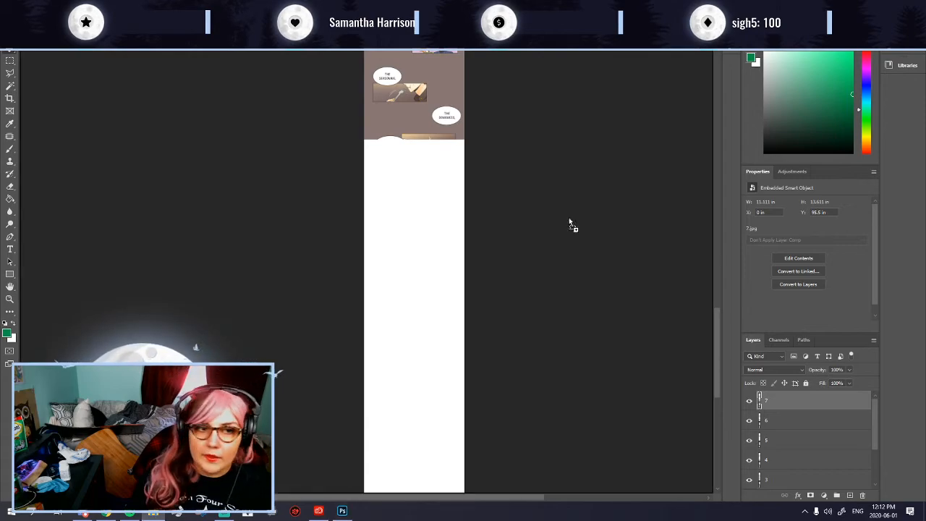
{"action": "left_click_drag", "start_coordinate": [646, 226], "coordinate": [421, 209]}
{"action": "mouse_move", "coordinate": [438, 297]}
{"action": "left_mouse_down"}
{"action": "mouse_move", "coordinate": [439, 238]}
{"action": "mouse_move", "coordinate": [437, 315]}
{"action": "left_mouse_up"}
{"action": "key", "text": "Return"}
Step: Place images 9 and 10 one under the other beneath image 8
{"action": "scroll", "coordinate": [435, 329], "scroll_direction": "down", "scroll_amount": 2}
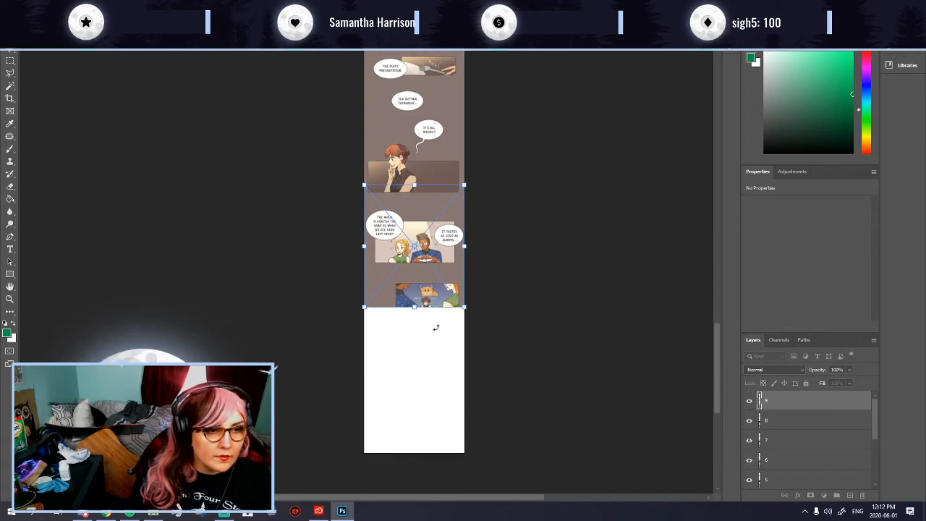
{"action": "scroll", "coordinate": [435, 327], "scroll_direction": "down", "scroll_amount": 1}
{"action": "key", "text": "Return"}
{"action": "left_click_drag", "start_coordinate": [436, 248], "coordinate": [440, 346]}
{"action": "key", "text": "Return"}
Step: Cancel placing the remaining images 11 and 12, and move image 10 up to close the gap below image 9
{"action": "key", "text": "Escape"}
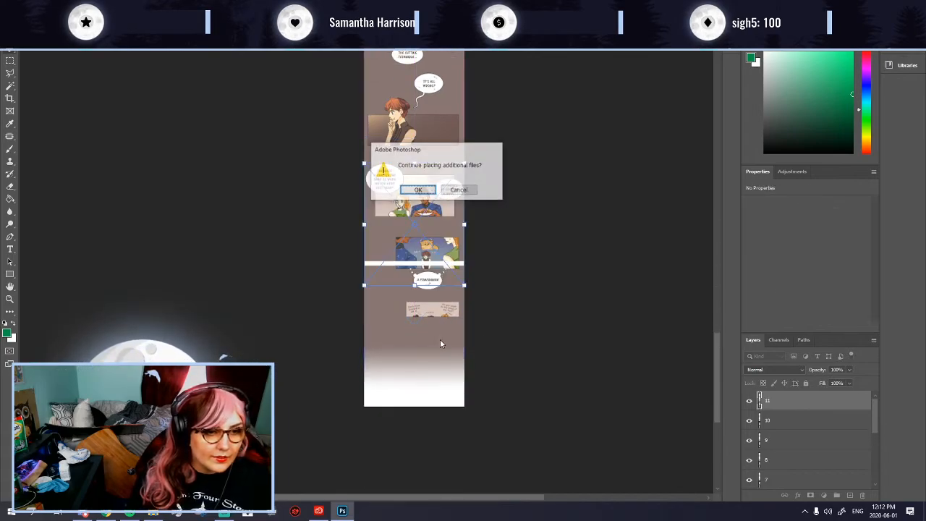
{"action": "left_click", "coordinate": [419, 190]}
{"action": "key", "text": "Escape"}
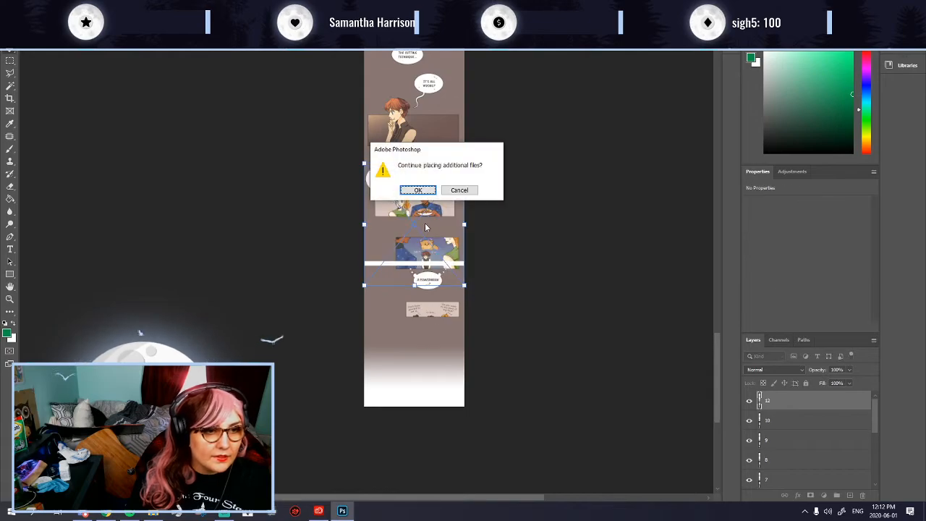
{"action": "left_click", "coordinate": [457, 190]}
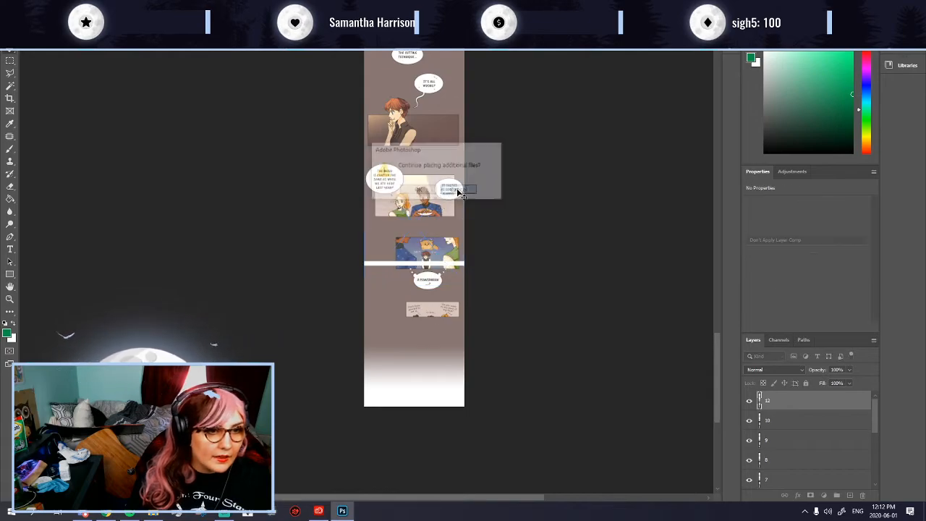
{"action": "left_click_drag", "start_coordinate": [400, 304], "coordinate": [404, 299]}
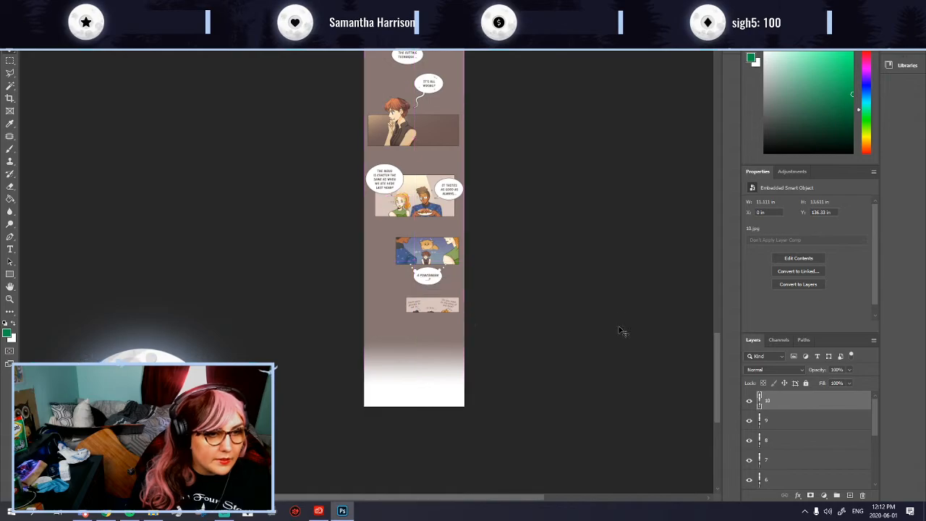
Step: Extend the canvas downward to 20980 pixels high, anchored at the top centre
{"action": "left_click", "coordinate": [53, 7]}
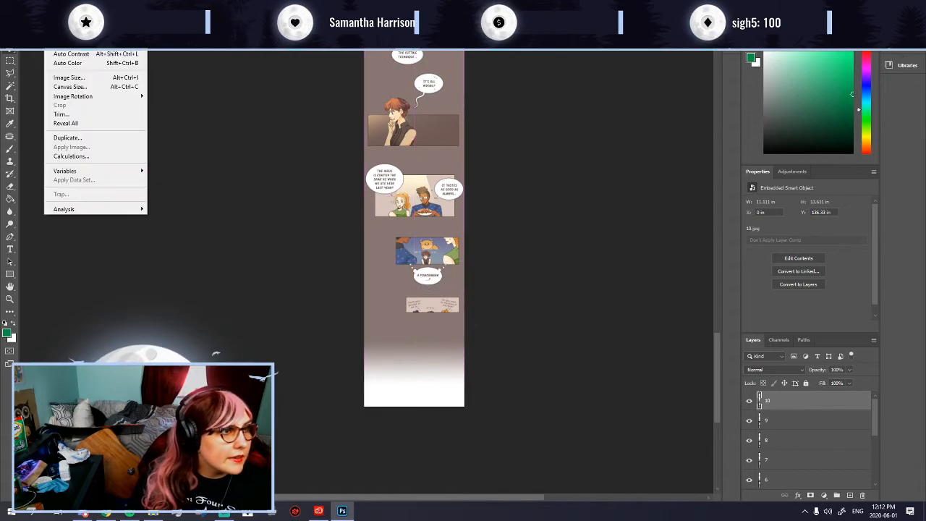
{"action": "left_click", "coordinate": [84, 87]}
{"action": "left_click", "coordinate": [453, 207]}
{"action": "left_click", "coordinate": [486, 179]}
{"action": "left_click", "coordinate": [465, 193]}
{"action": "key", "text": "BackSpace"}
{"action": "type", "text": "2"}
{"action": "key", "text": "Return"}
Step: Place images 11 and 12 one under the other beneath image 10, aligned with the canvas width
{"action": "scroll", "coordinate": [460, 202], "scroll_direction": "down", "scroll_amount": 5}
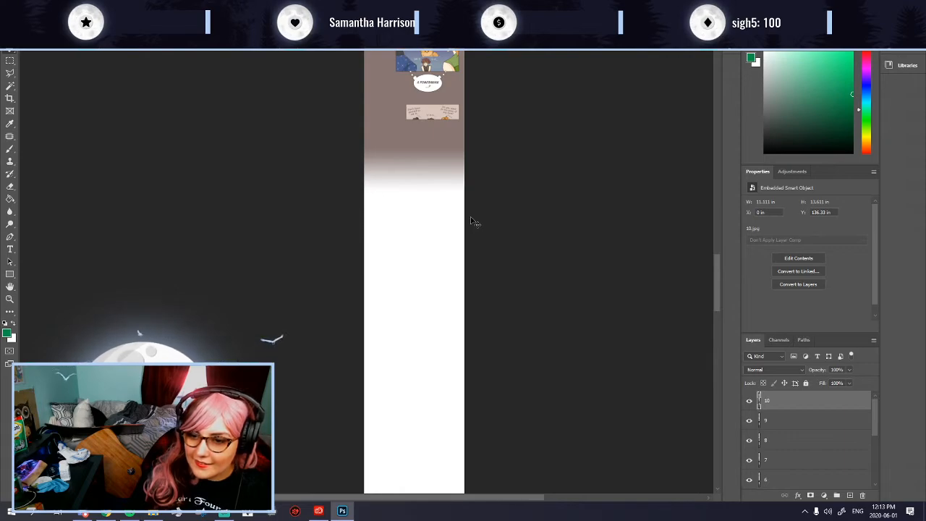
{"action": "scroll", "coordinate": [470, 222], "scroll_direction": "down", "scroll_amount": 1}
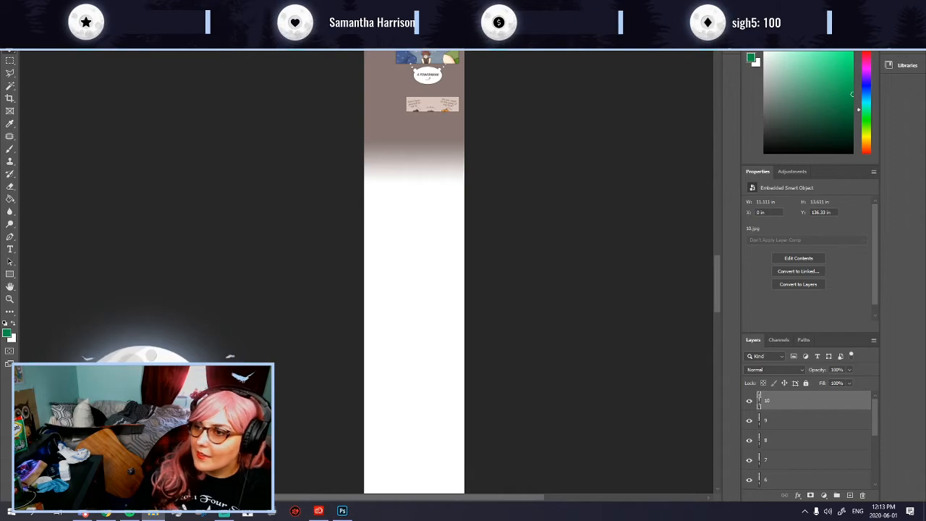
{"action": "scroll", "coordinate": [478, 171], "scroll_direction": "down", "scroll_amount": 5}
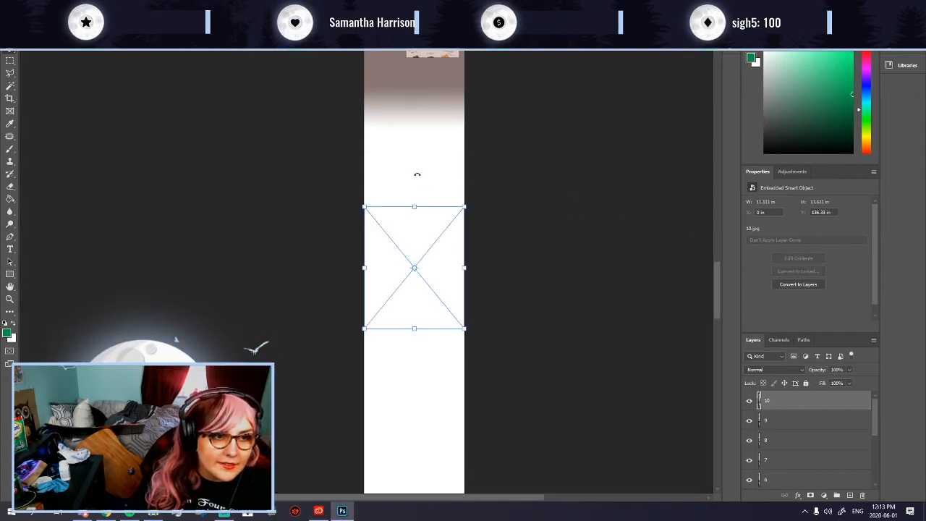
{"action": "left_click_drag", "start_coordinate": [423, 291], "coordinate": [418, 208]}
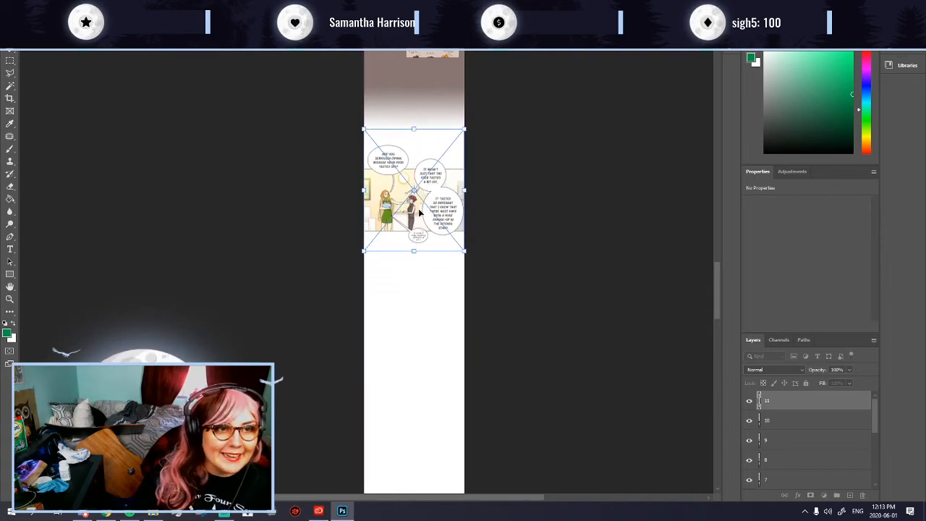
{"action": "key", "text": "Return"}
{"action": "left_click_drag", "start_coordinate": [415, 261], "coordinate": [415, 307]}
{"action": "key", "text": "Return"}
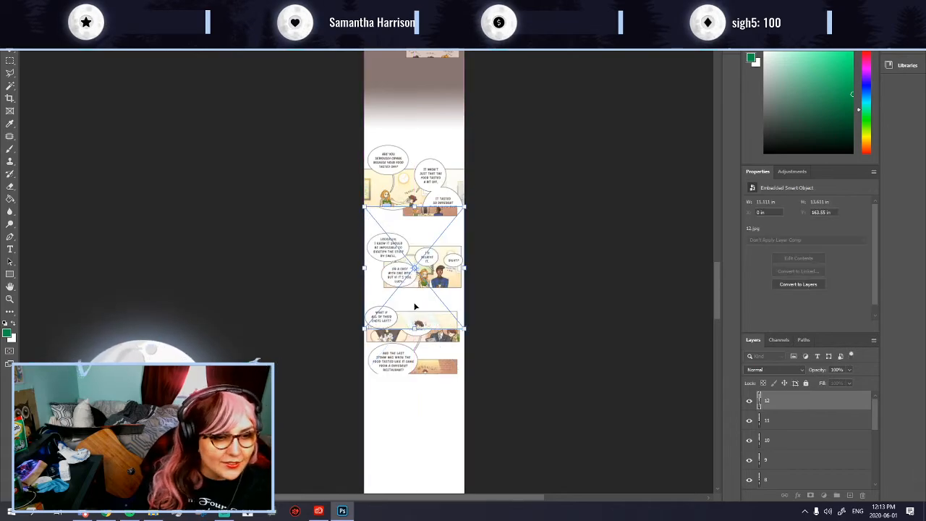
Step: Place images 13 and 14 one under the other, flush beneath image 12
{"action": "scroll", "coordinate": [422, 287], "scroll_direction": "down", "scroll_amount": 5}
{"action": "left_click_drag", "start_coordinate": [413, 142], "coordinate": [409, 245]}
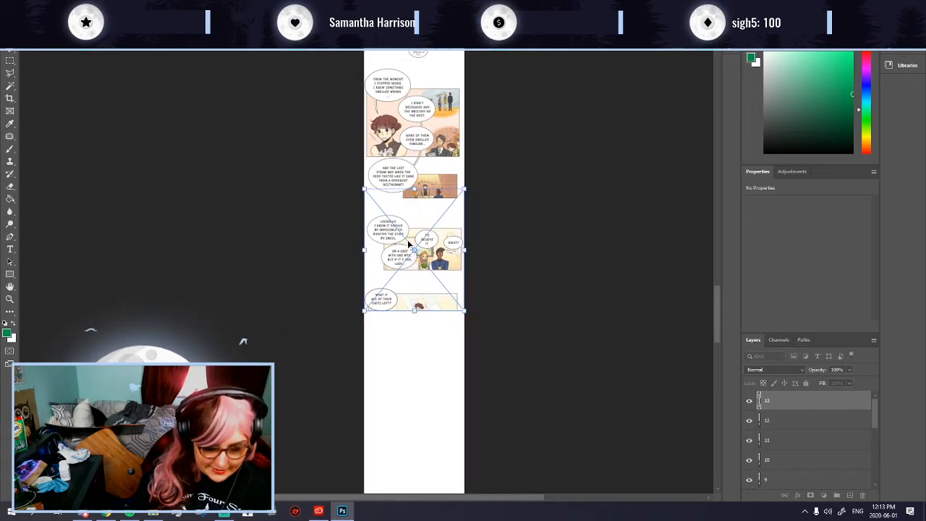
{"action": "key", "text": "Return"}
{"action": "scroll", "coordinate": [409, 244], "scroll_direction": "down", "scroll_amount": 3}
{"action": "left_click_drag", "start_coordinate": [416, 151], "coordinate": [416, 259]}
{"action": "scroll", "coordinate": [390, 264], "scroll_direction": "down", "scroll_amount": 3}
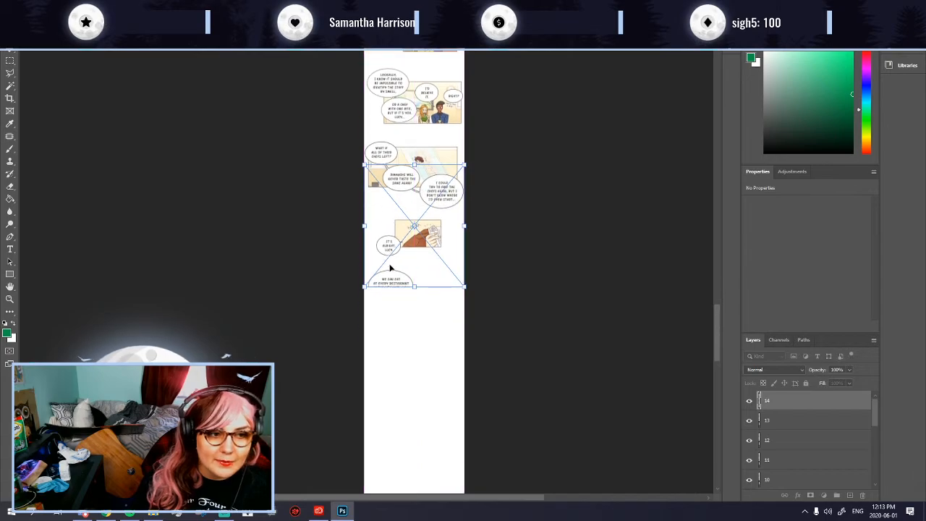
{"action": "scroll", "coordinate": [389, 265], "scroll_direction": "down", "scroll_amount": 4}
{"action": "key", "text": "Return"}
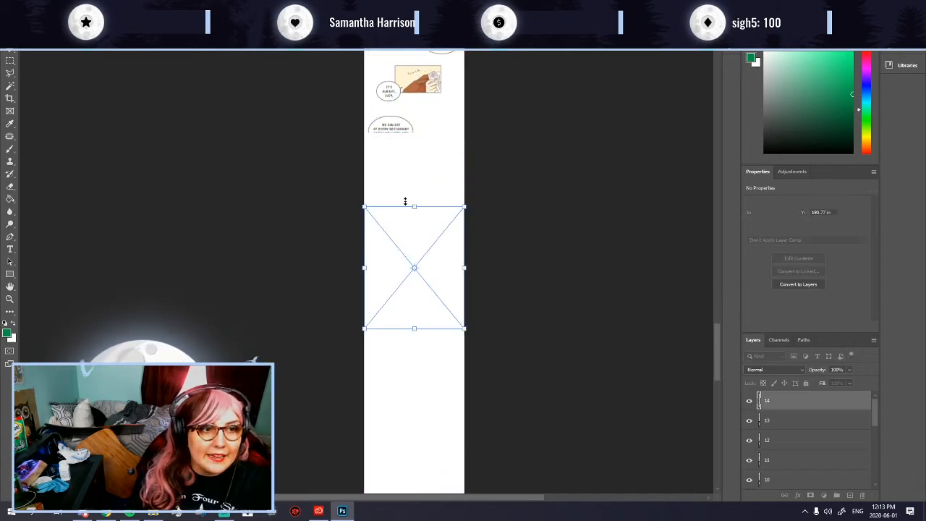
Step: Place images 15 and 16 one under the other, flush beneath image 14
{"action": "left_click_drag", "start_coordinate": [438, 293], "coordinate": [438, 222]}
{"action": "key", "text": "Return"}
{"action": "scroll", "coordinate": [431, 252], "scroll_direction": "down", "scroll_amount": 3}
{"action": "left_click_drag", "start_coordinate": [431, 253], "coordinate": [428, 300]}
{"action": "scroll", "coordinate": [429, 301], "scroll_direction": "down", "scroll_amount": 3}
{"action": "key", "text": "Return"}
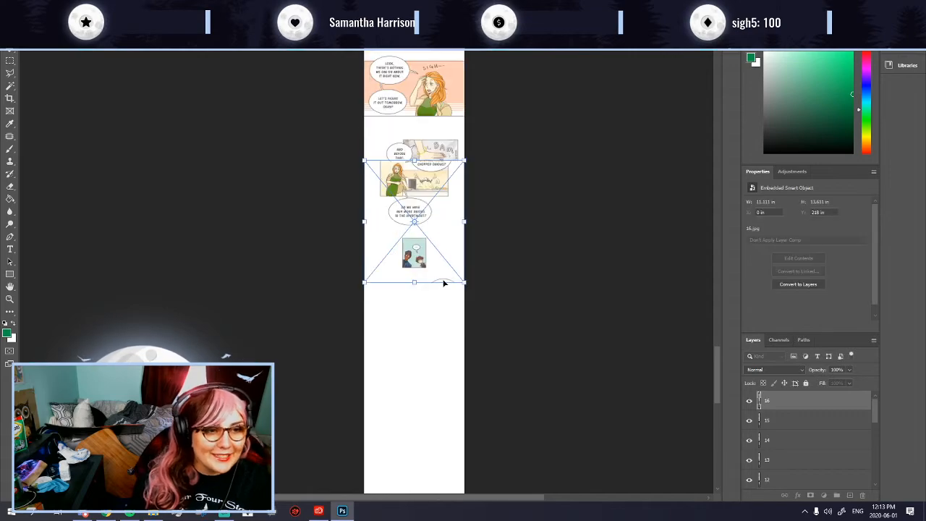
Step: Place images 17, 18 and 19 in sequence, each flush beneath the previous one, starting below image 16
{"action": "left_click_drag", "start_coordinate": [406, 236], "coordinate": [426, 283]}
{"action": "scroll", "coordinate": [405, 324], "scroll_direction": "down", "scroll_amount": 3}
{"action": "key", "text": "Return"}
{"action": "key", "text": "Return"}
{"action": "scroll", "coordinate": [417, 274], "scroll_direction": "down", "scroll_amount": 3}
{"action": "left_click_drag", "start_coordinate": [429, 179], "coordinate": [431, 282]}
{"action": "key", "text": "Return"}
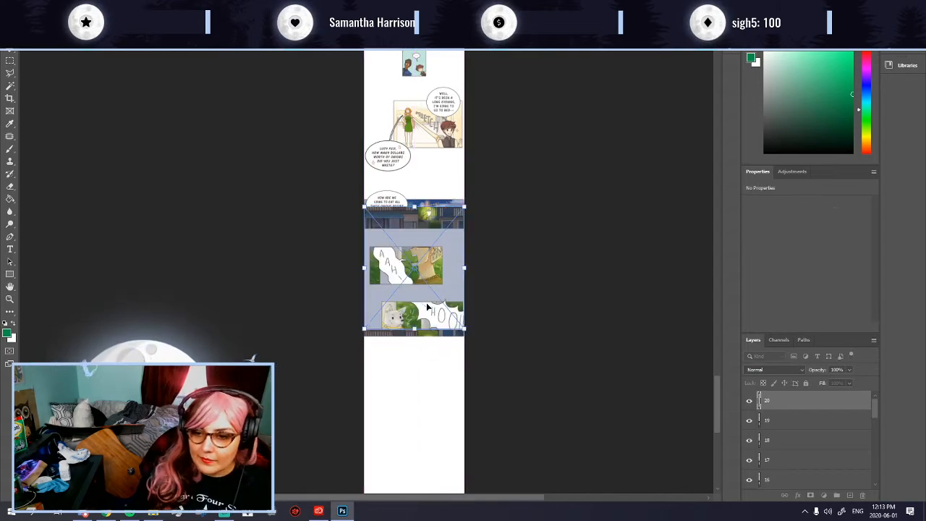
Step: Place image 20 flush beneath image 19, aligned with the canvas width
{"action": "scroll", "coordinate": [427, 297], "scroll_direction": "down", "scroll_amount": 2}
{"action": "scroll", "coordinate": [427, 299], "scroll_direction": "down", "scroll_amount": 1}
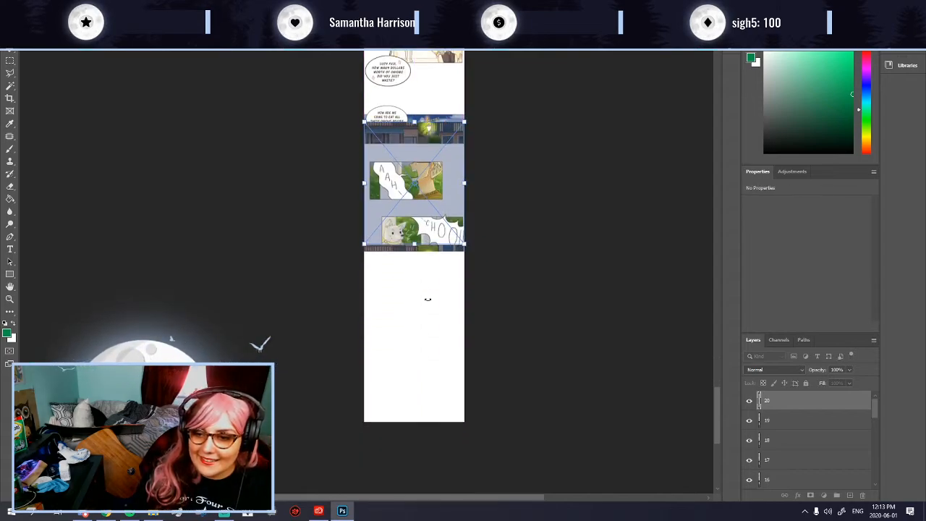
{"action": "left_click_drag", "start_coordinate": [371, 213], "coordinate": [430, 338]}
{"action": "left_click_drag", "start_coordinate": [429, 339], "coordinate": [429, 329]}
{"action": "scroll", "coordinate": [426, 334], "scroll_direction": "down", "scroll_amount": 1}
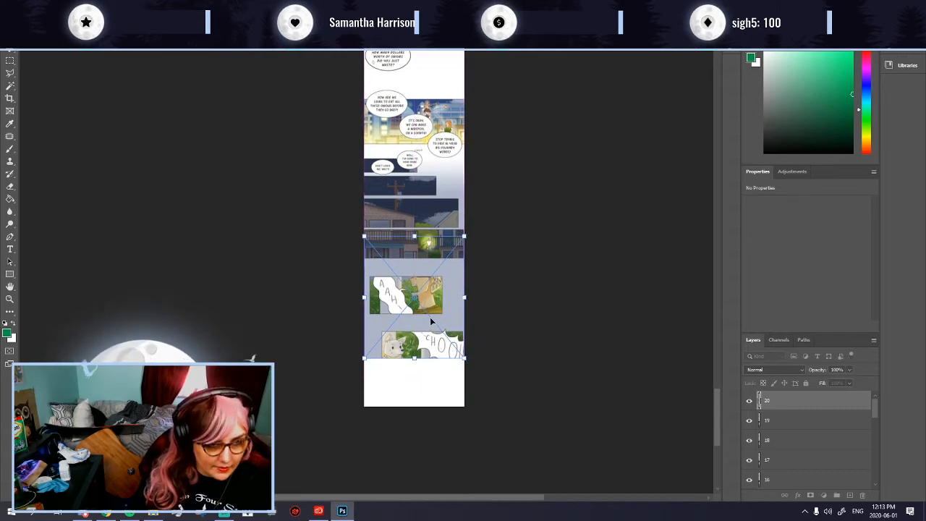
{"action": "key", "text": "Return"}
Step: Cancel placing the remaining images that follow image 20
{"action": "key", "text": "Escape"}
{"action": "left_click", "coordinate": [426, 192]}
{"action": "key", "text": "Escape"}
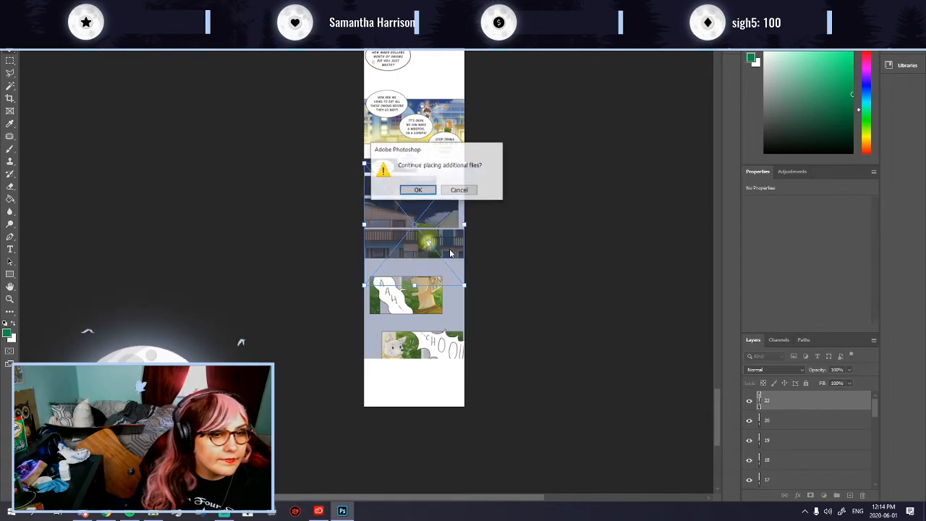
{"action": "left_click", "coordinate": [459, 193]}
Step: Extend the canvas downward to 30980 pixels high, anchored at the top centre
{"action": "left_click", "coordinate": [55, 6]}
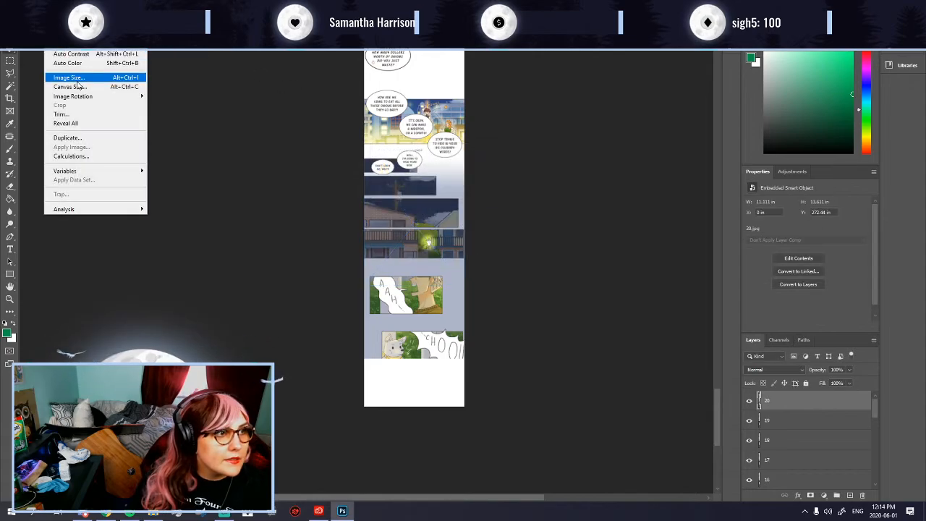
{"action": "left_click", "coordinate": [122, 87]}
{"action": "left_click", "coordinate": [452, 207]}
{"action": "left_click", "coordinate": [492, 164]}
{"action": "left_click", "coordinate": [490, 180]}
{"action": "left_click", "coordinate": [437, 178]}
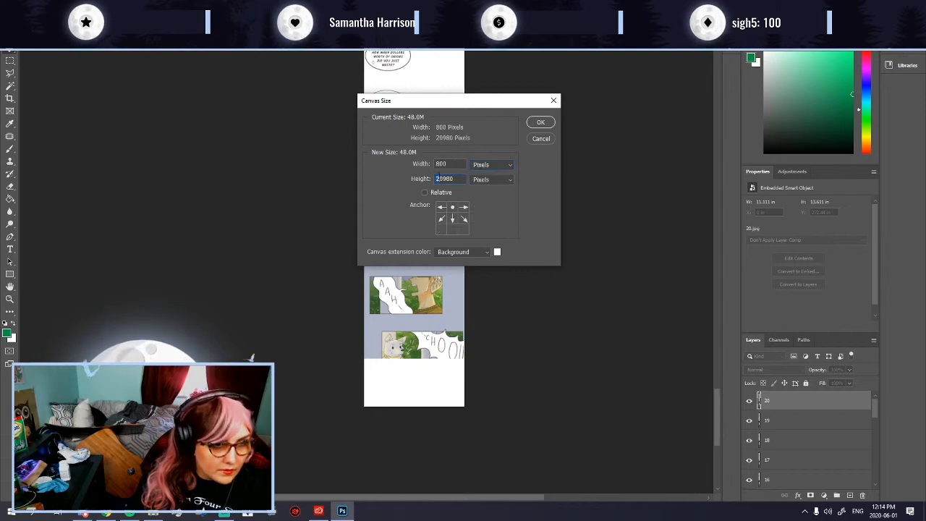
{"action": "type", "text": "3"}
{"action": "left_click", "coordinate": [541, 123]}
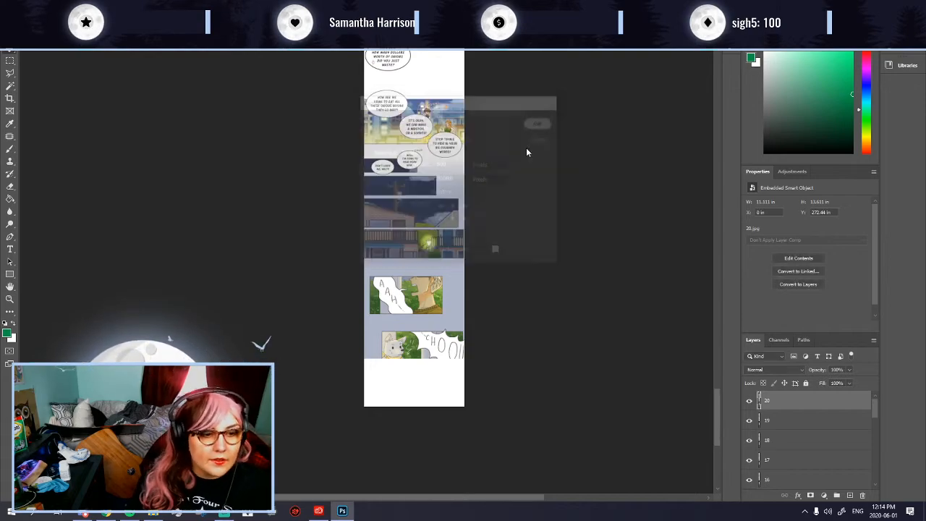
Step: Bring the remaining page images into the document and place image 21 flush beneath image 20
{"action": "scroll", "coordinate": [444, 347], "scroll_direction": "down", "scroll_amount": 5}
{"action": "scroll", "coordinate": [446, 350], "scroll_direction": "down", "scroll_amount": 1}
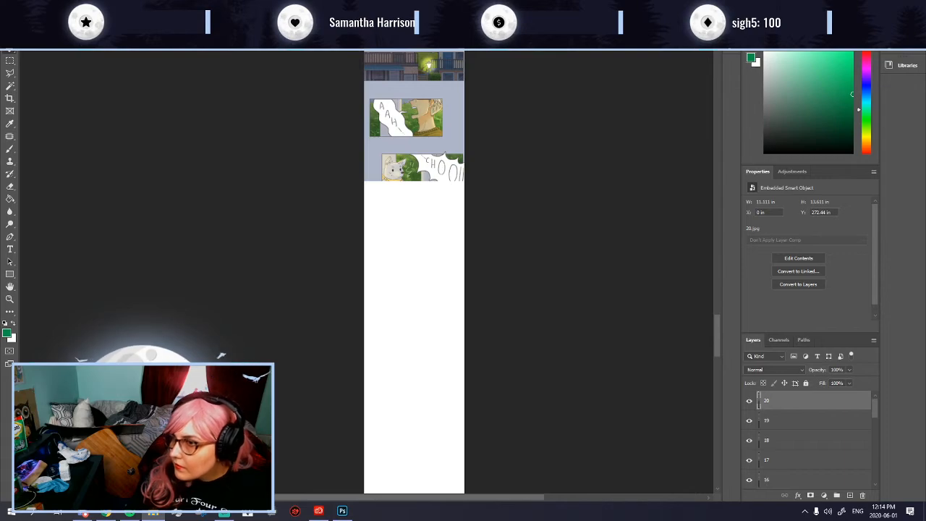
{"action": "left_click_drag", "start_coordinate": [925, 239], "coordinate": [430, 240]}
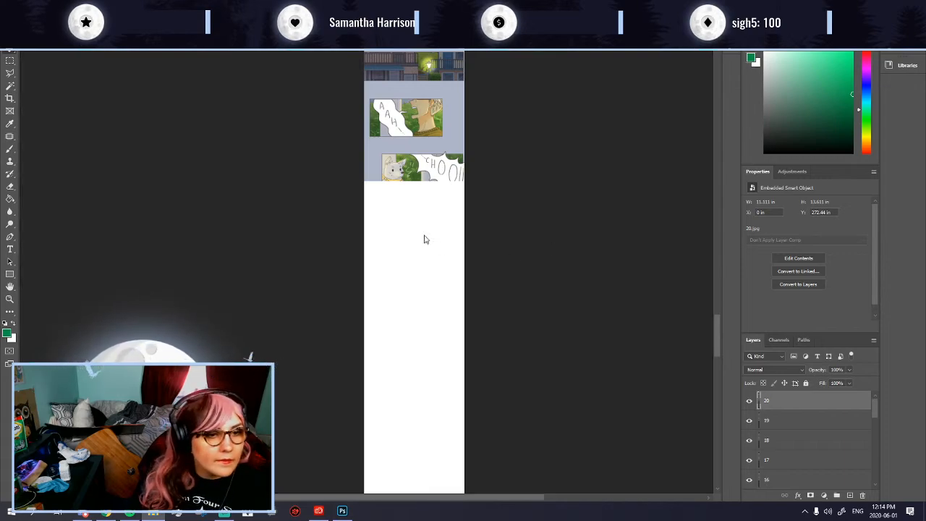
{"action": "left_click_drag", "start_coordinate": [411, 280], "coordinate": [410, 261]}
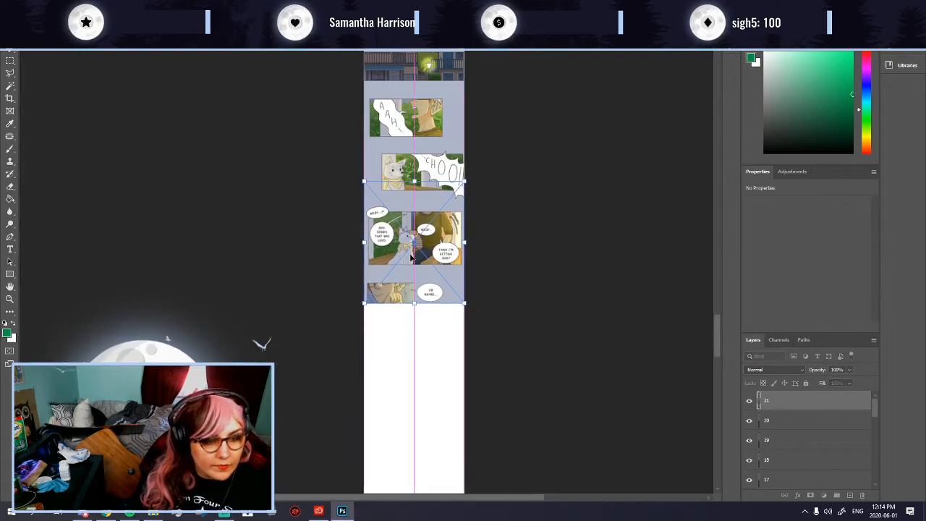
{"action": "scroll", "coordinate": [412, 316], "scroll_direction": "down", "scroll_amount": 4}
{"action": "key", "text": "Return"}
Step: Place images 22 and 23 one under the other, flush beneath image 21
{"action": "left_click_drag", "start_coordinate": [422, 290], "coordinate": [438, 303]}
{"action": "key", "text": "Return"}
{"action": "scroll", "coordinate": [423, 232], "scroll_direction": "down", "scroll_amount": 2}
{"action": "scroll", "coordinate": [438, 301], "scroll_direction": "down", "scroll_amount": 2}
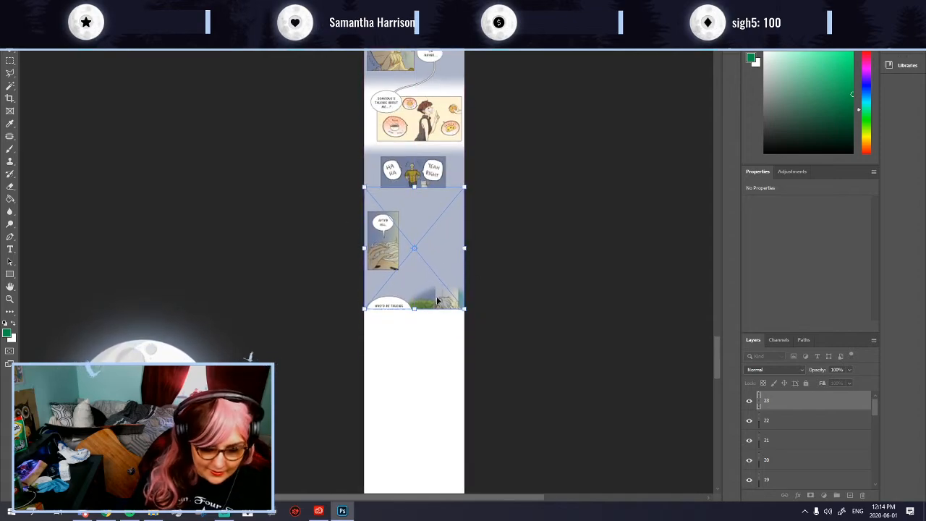
{"action": "scroll", "coordinate": [437, 289], "scroll_direction": "down", "scroll_amount": 2}
{"action": "key", "text": "Return"}
Step: Place images 24 and 25 one under the other beneath image 23, and deselect the layers
{"action": "left_click_drag", "start_coordinate": [414, 277], "coordinate": [413, 304]}
{"action": "key", "text": "Return"}
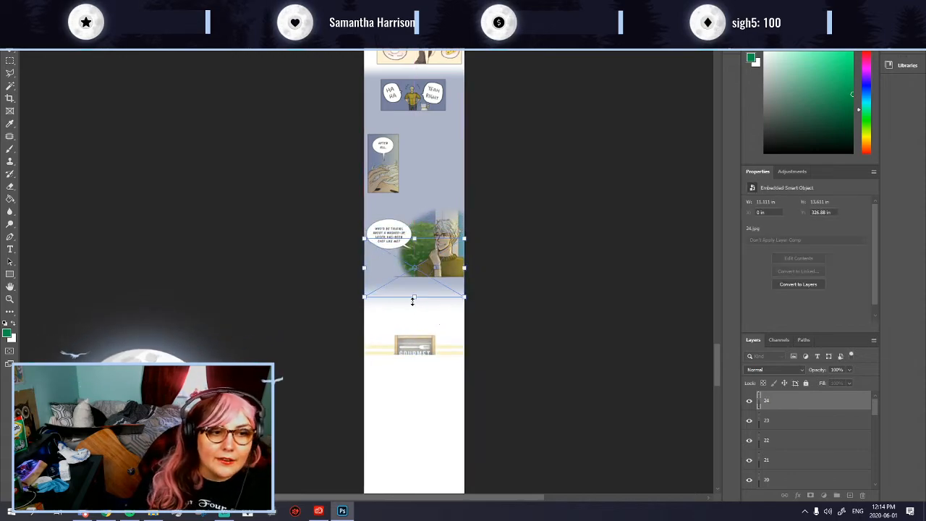
{"action": "scroll", "coordinate": [413, 301], "scroll_direction": "down", "scroll_amount": 3}
{"action": "left_click_drag", "start_coordinate": [415, 211], "coordinate": [428, 321]}
{"action": "key", "text": "Return"}
{"action": "left_click", "coordinate": [603, 272], "text": "ctrl"}
Step: Crop off the empty white canvas below the final logo image, keeping the full strip width
{"action": "scroll", "coordinate": [601, 273], "scroll_direction": "right", "scroll_amount": 1}
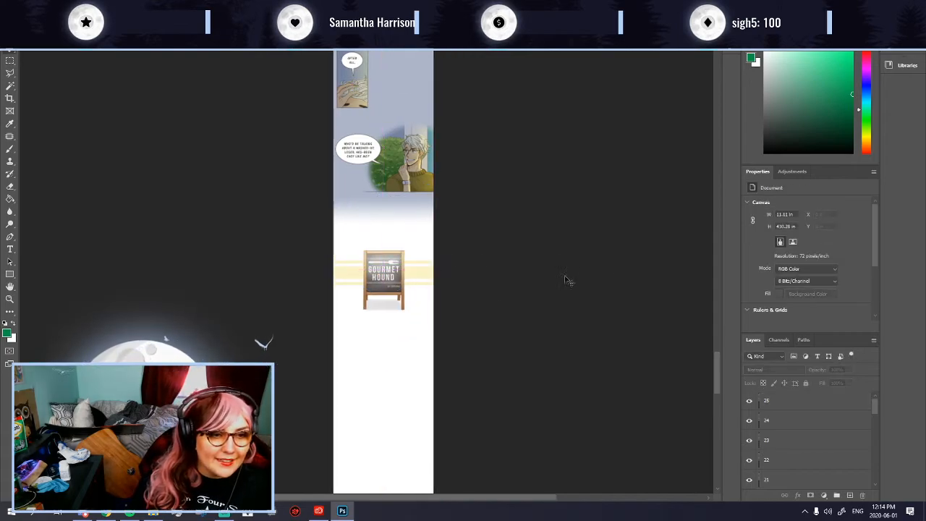
{"action": "scroll", "coordinate": [461, 302], "scroll_direction": "down", "scroll_amount": 4}
{"action": "scroll", "coordinate": [463, 296], "scroll_direction": "down", "scroll_amount": 2}
{"action": "scroll", "coordinate": [463, 296], "scroll_direction": "down", "scroll_amount": 2}
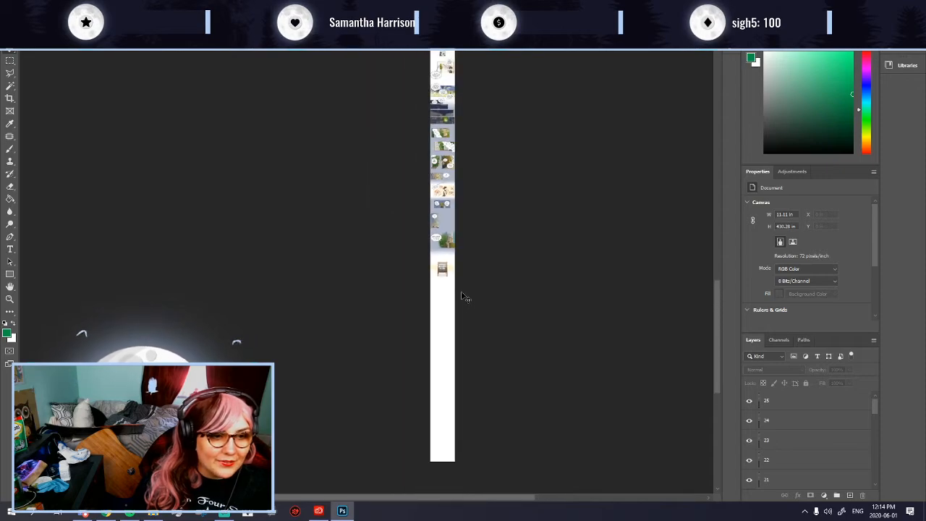
{"action": "left_click", "coordinate": [9, 98]}
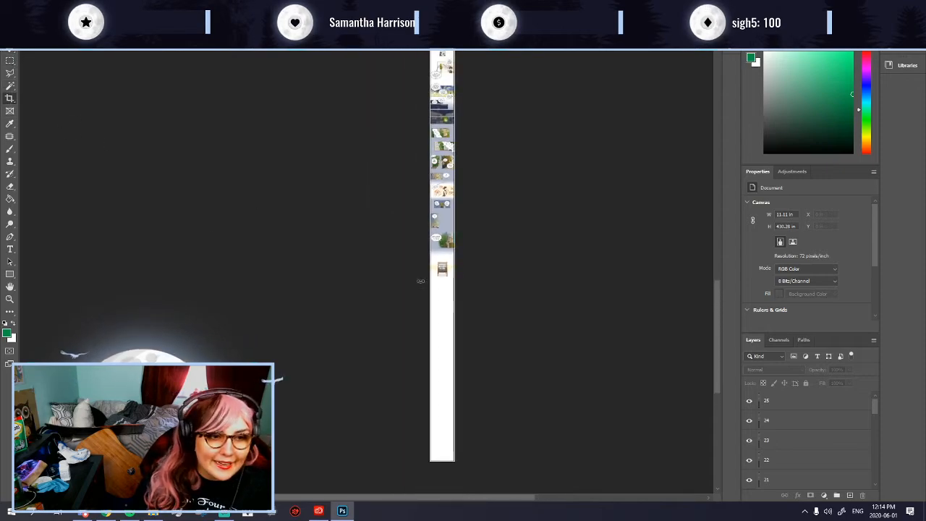
{"action": "left_click_drag", "start_coordinate": [442, 458], "coordinate": [442, 373]}
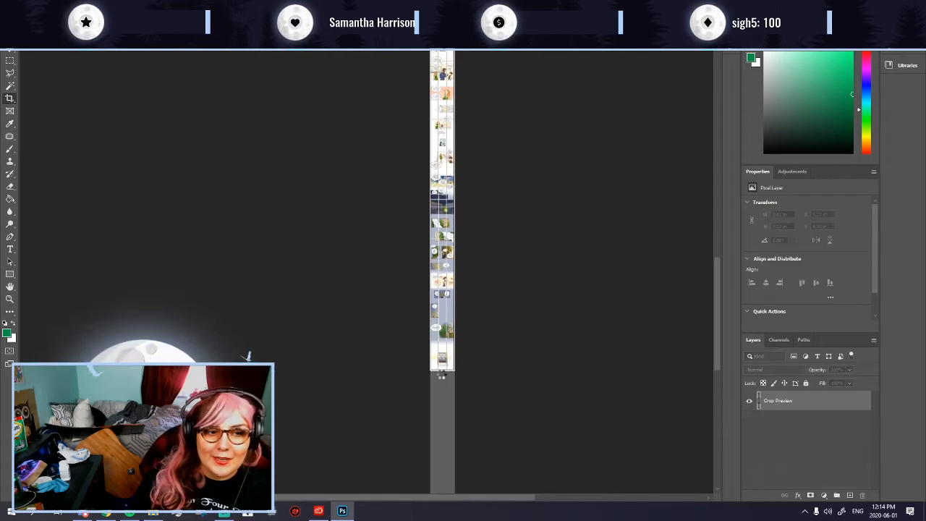
{"action": "key", "text": "Return"}
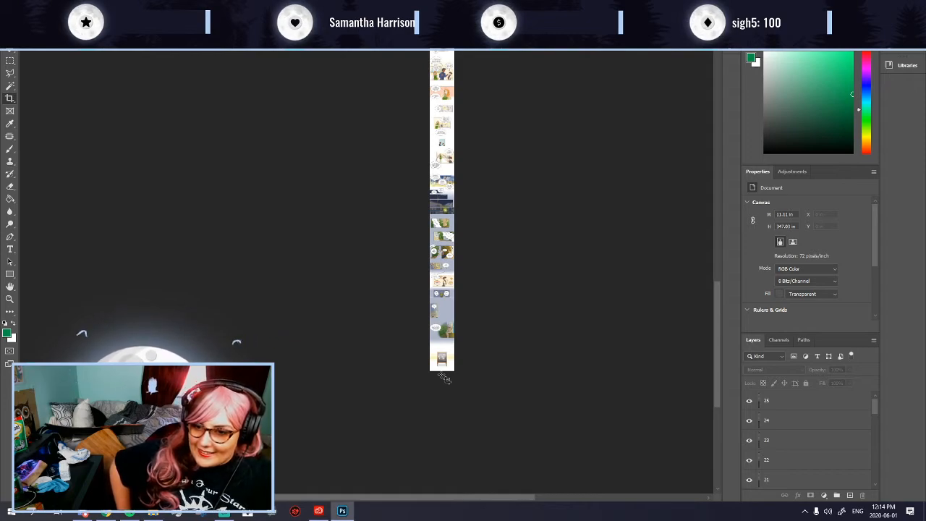
Step: Merge all the page image layers into a single layer
{"action": "key", "text": "ctrl+0"}
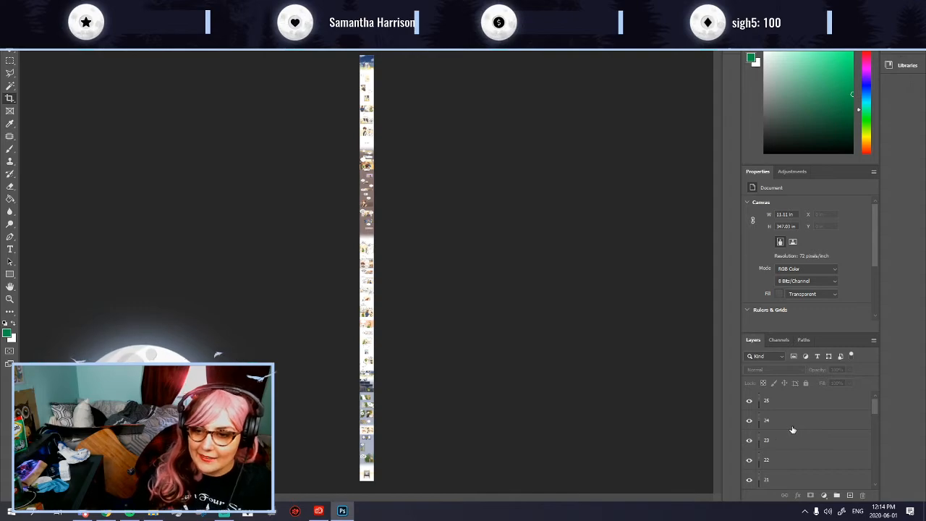
{"action": "scroll", "coordinate": [789, 429], "scroll_direction": "down", "scroll_amount": 2}
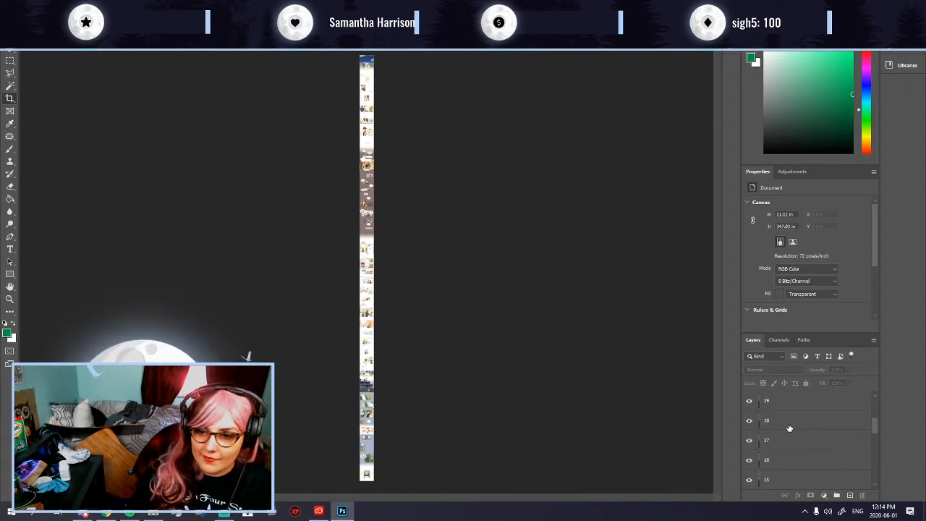
{"action": "left_click_drag", "start_coordinate": [874, 428], "coordinate": [872, 390]}
{"action": "left_click", "coordinate": [822, 480]}
{"action": "left_click", "coordinate": [813, 402], "text": "shift"}
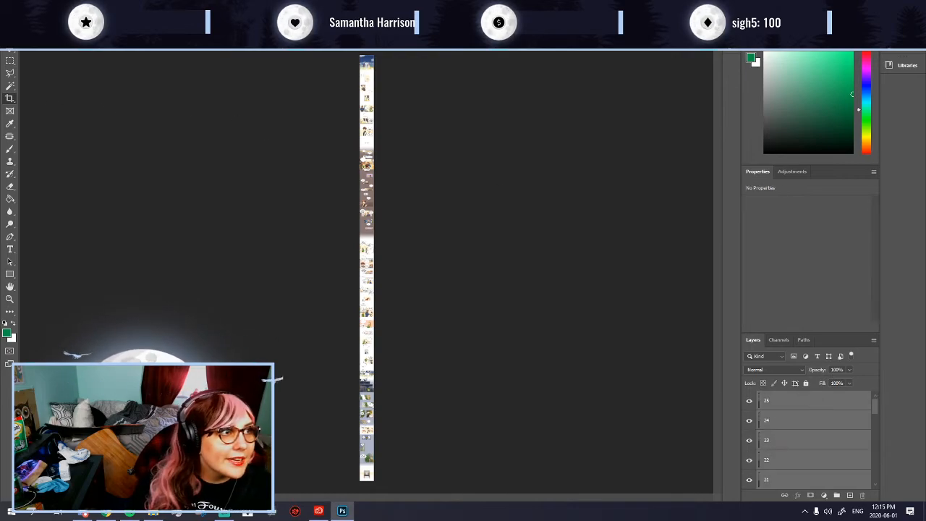
{"action": "right_click", "coordinate": [785, 413]}
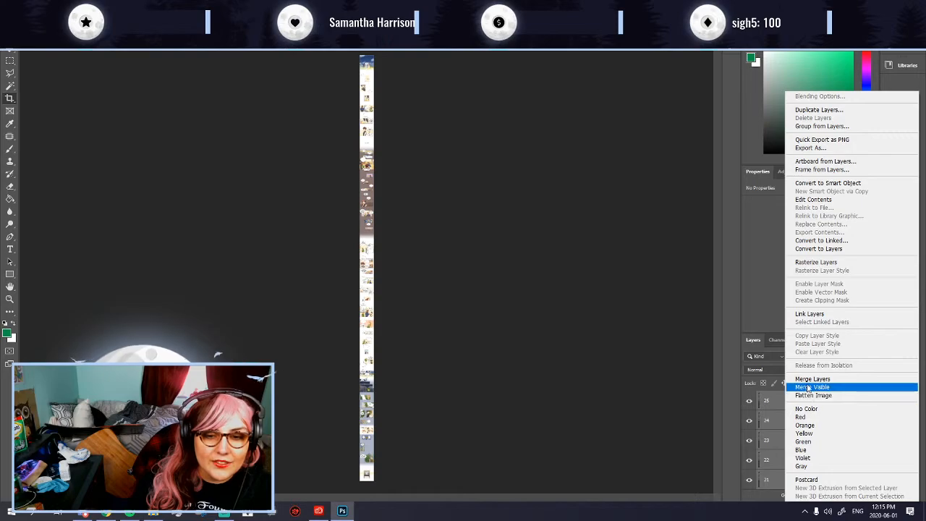
{"action": "left_click", "coordinate": [812, 380]}
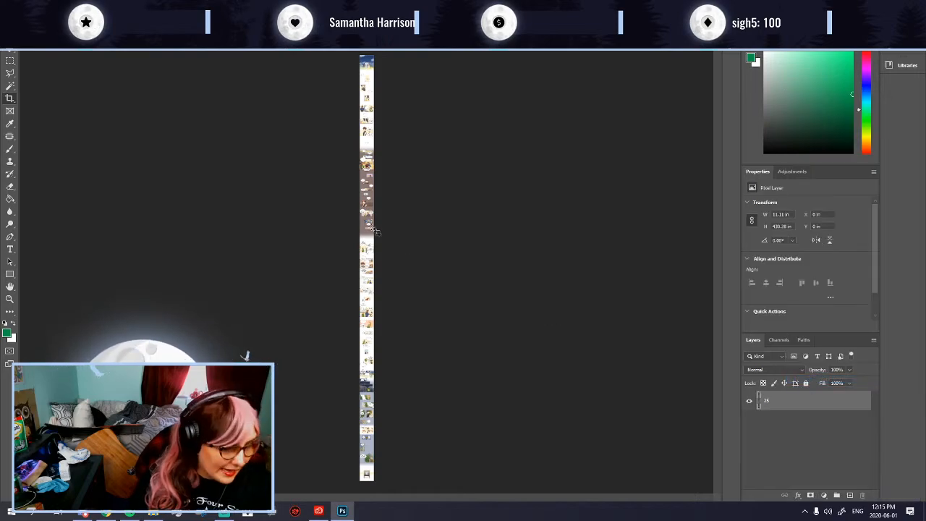
Step: Tile the comic strip beside the blank transparent document, narrow the strip's pane, and make the blank document active
{"action": "left_click", "coordinate": [7, 52]}
{"action": "scroll", "coordinate": [360, 56], "scroll_direction": "up", "scroll_amount": 4}
{"action": "scroll", "coordinate": [374, 60], "scroll_direction": "up", "scroll_amount": 5}
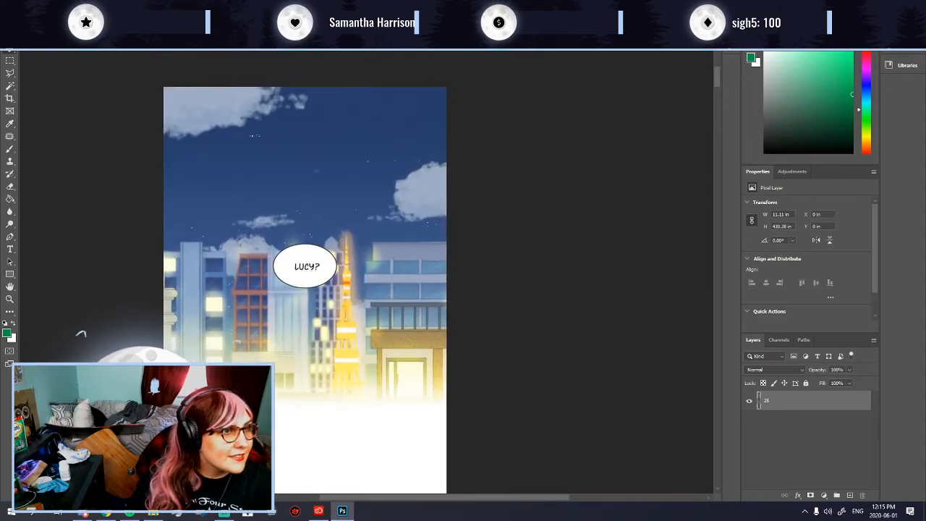
{"action": "left_click_drag", "start_coordinate": [50, 39], "coordinate": [721, 231]}
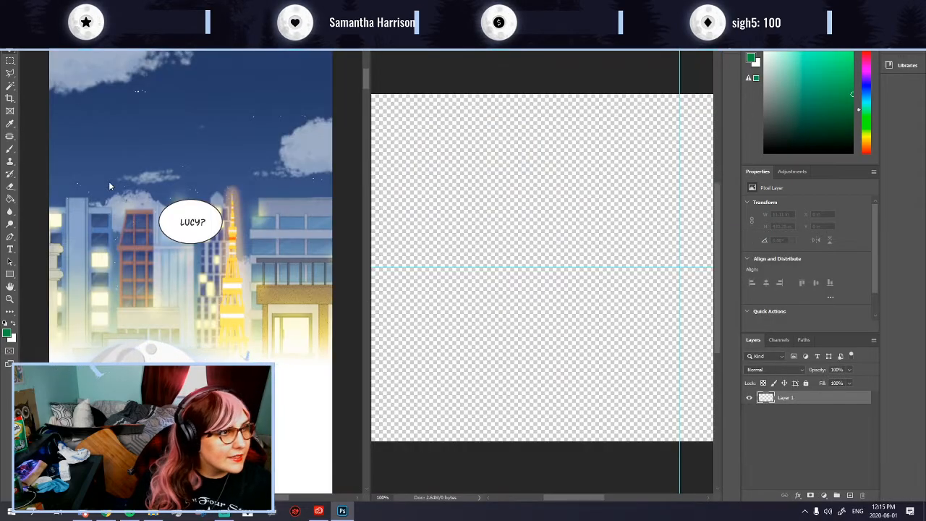
{"action": "left_click", "coordinate": [132, 205]}
{"action": "scroll", "coordinate": [132, 204], "scroll_direction": "down", "scroll_amount": 4}
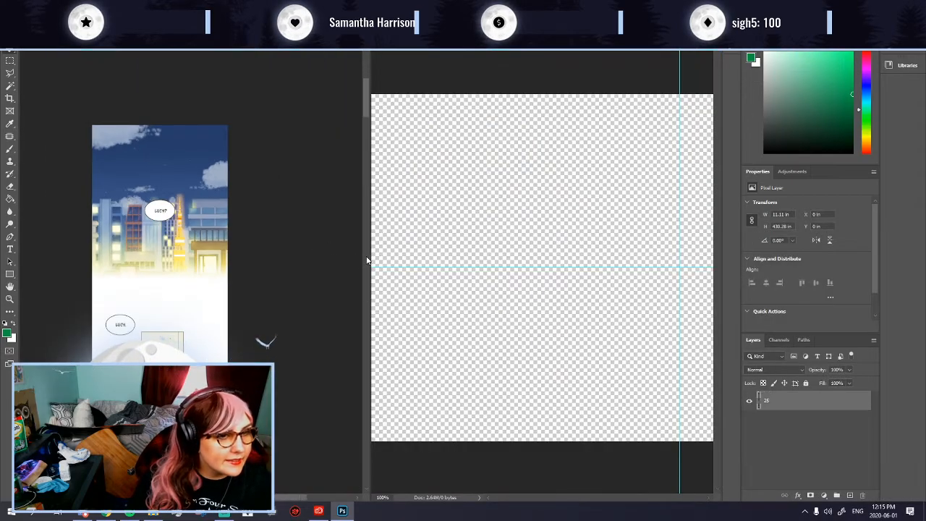
{"action": "left_click_drag", "start_coordinate": [357, 256], "coordinate": [223, 257]}
{"action": "left_click", "coordinate": [406, 267]}
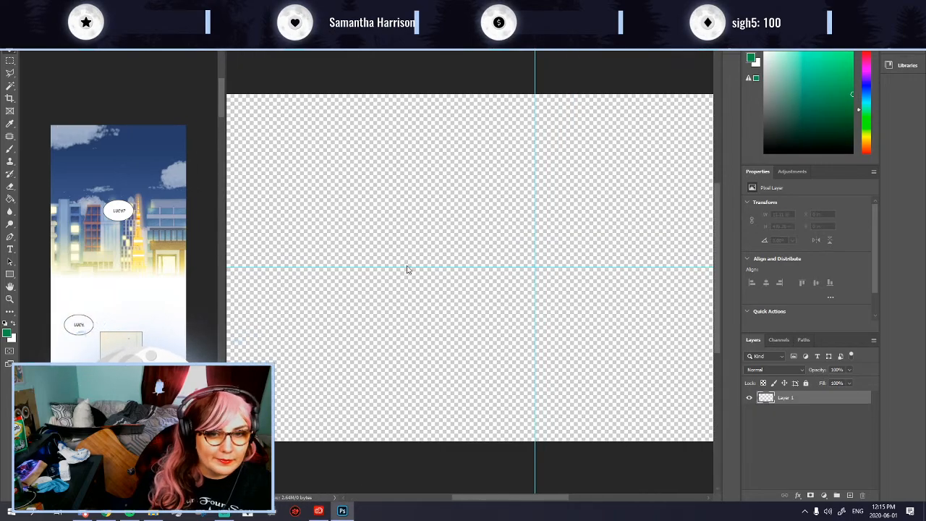
Step: Select the opening night-city panel in the comic strip with a rectangular selection of about 11.1 × 13.26 in and copy it
{"action": "scroll", "coordinate": [407, 267], "scroll_direction": "down", "scroll_amount": 2}
{"action": "scroll", "coordinate": [407, 268], "scroll_direction": "up", "scroll_amount": 2}
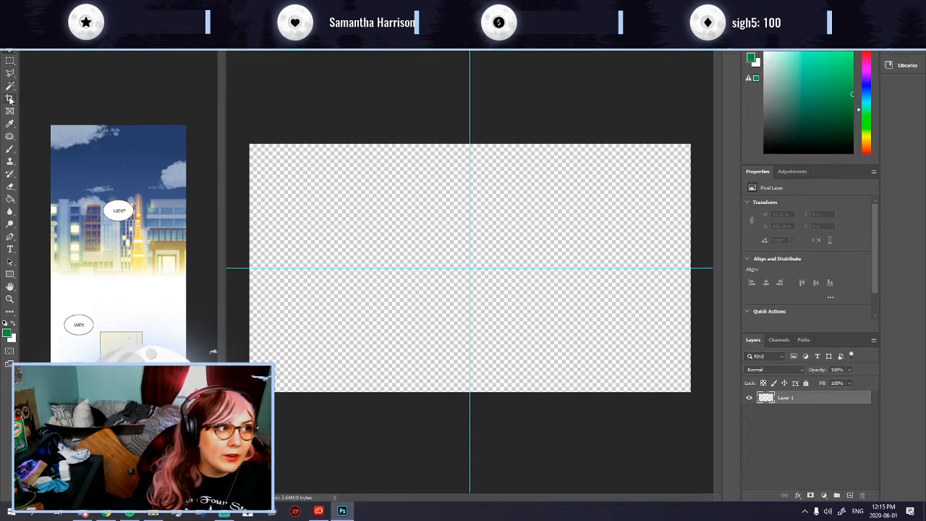
{"action": "left_click", "coordinate": [41, 123]}
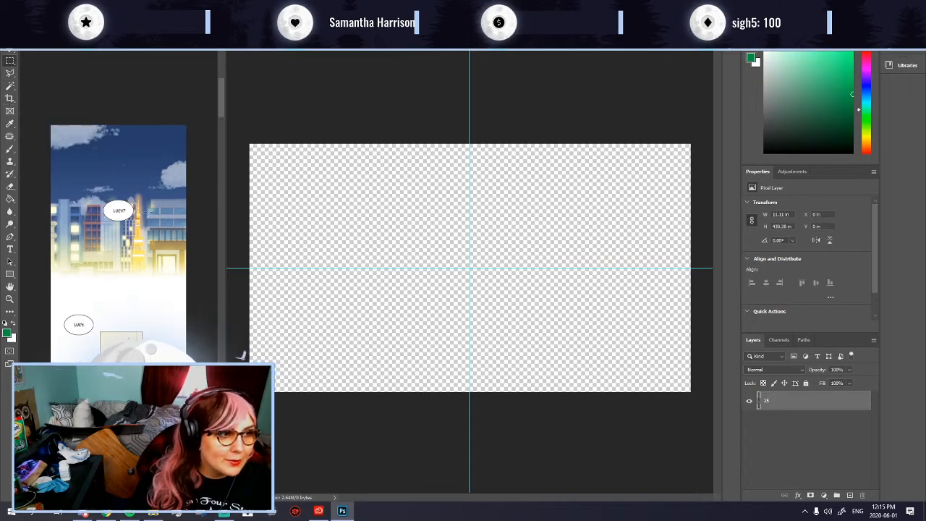
{"action": "left_click_drag", "start_coordinate": [187, 287], "coordinate": [36, 106]}
{"action": "scroll", "coordinate": [76, 281], "scroll_direction": "down", "scroll_amount": 3}
{"action": "scroll", "coordinate": [76, 281], "scroll_direction": "down", "scroll_amount": 1}
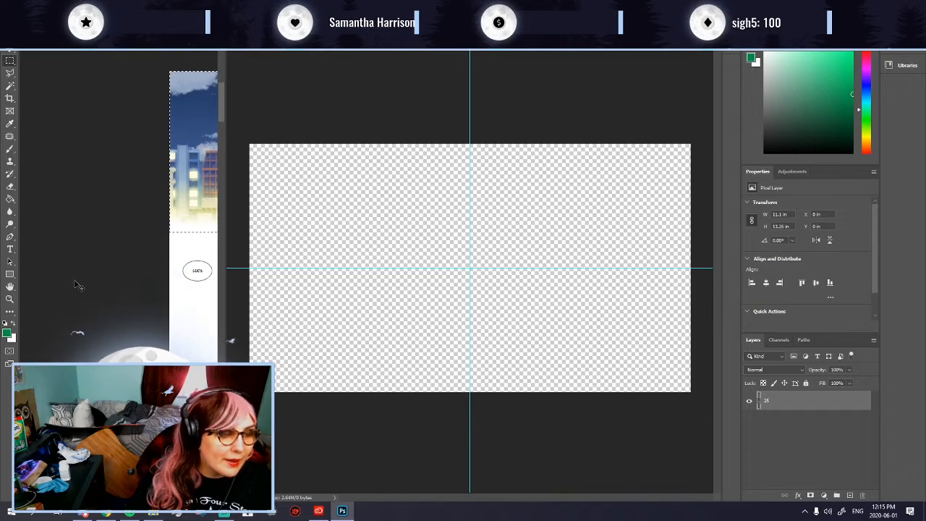
{"action": "scroll", "coordinate": [77, 282], "scroll_direction": "down", "scroll_amount": 5}
{"action": "scroll", "coordinate": [131, 235], "scroll_direction": "up", "scroll_amount": 4}
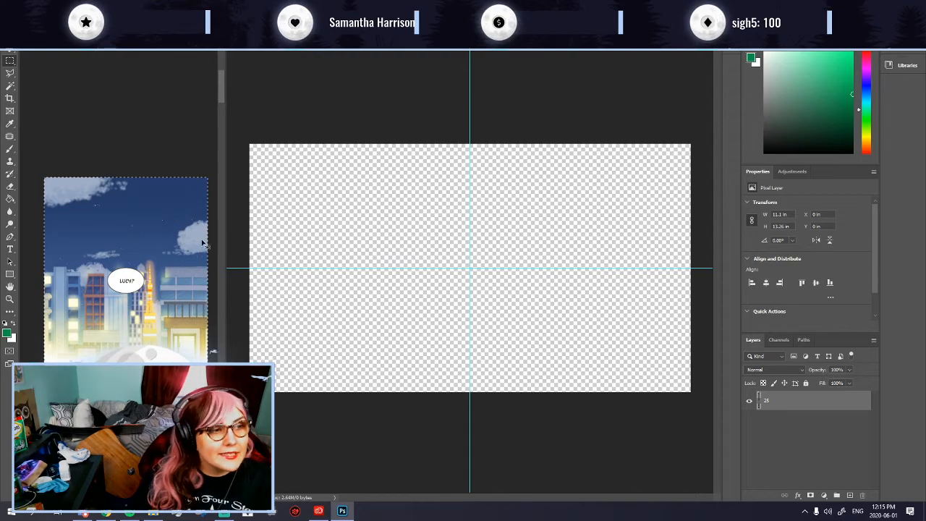
{"action": "scroll", "coordinate": [204, 246], "scroll_direction": "down", "scroll_amount": 3}
Step: Paste the city panel into the blank document and scale it proportionally to the canvas height, about 7.5 in, centred horizontally
{"action": "left_click", "coordinate": [490, 287]}
{"action": "key", "text": "ctrl+v"}
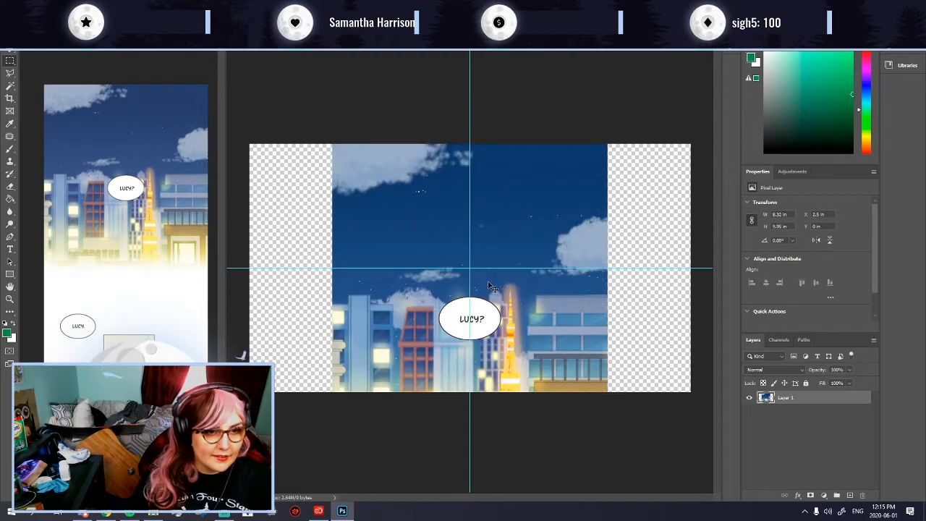
{"action": "key", "text": "ctrl+t"}
{"action": "left_click_drag", "start_coordinate": [468, 474], "coordinate": [464, 394]}
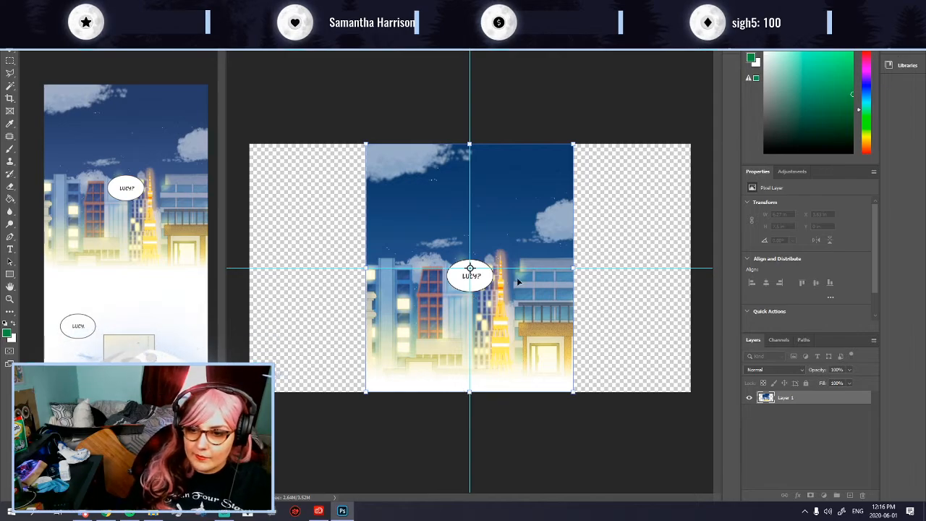
{"action": "key", "text": "Return"}
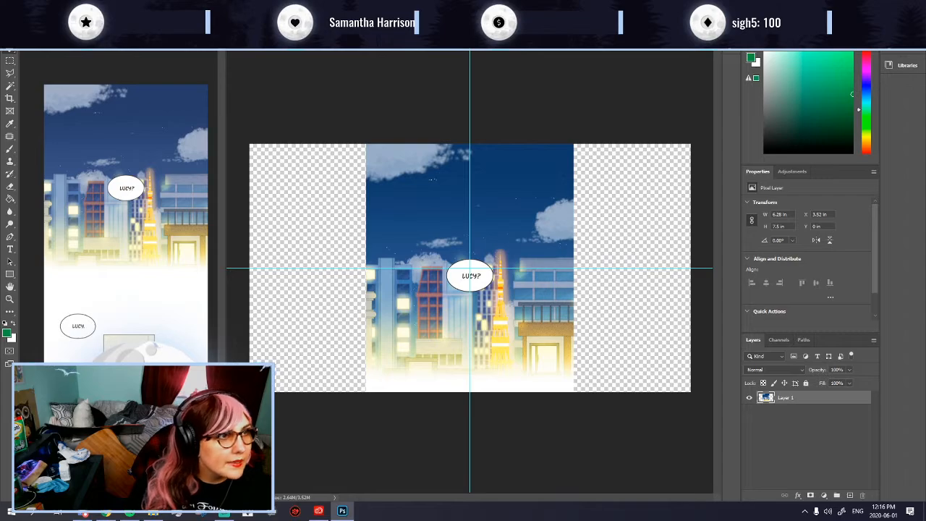
Step: Hide the centre guides over the pasted city panel by turning off Extras
{"action": "left_click", "coordinate": [164, 5]}
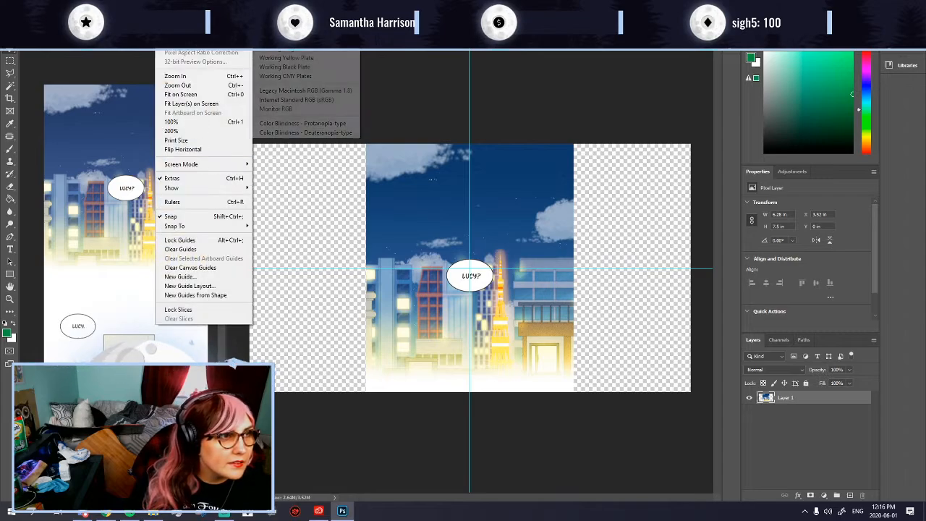
{"action": "mouse_move", "coordinate": [184, 6]}
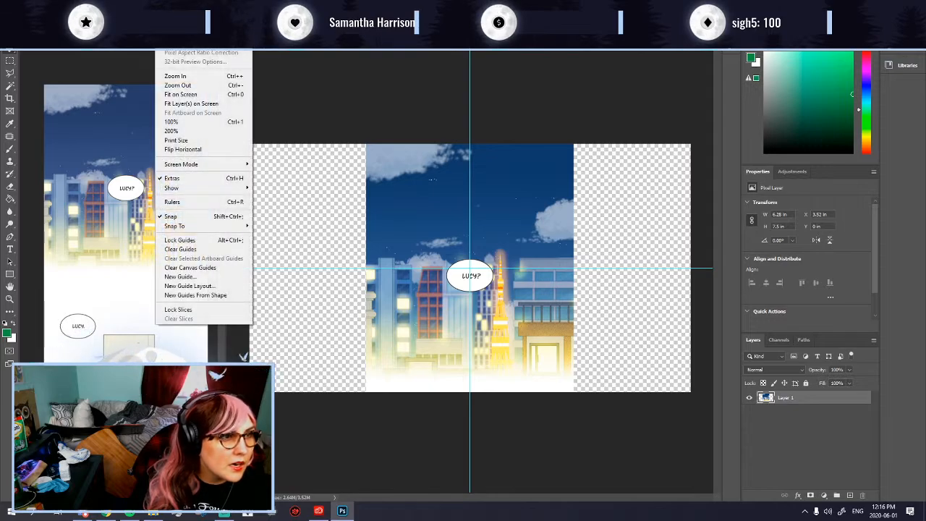
{"action": "left_click", "coordinate": [208, 177]}
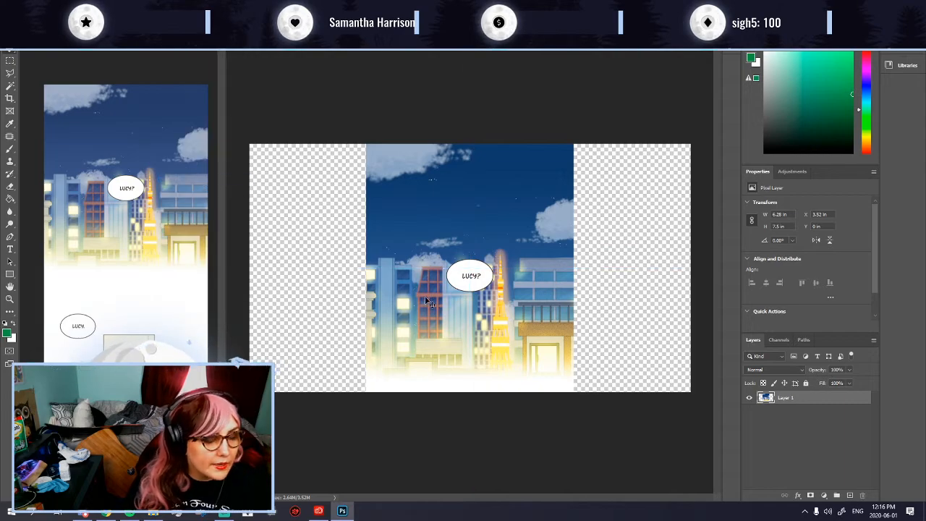
{"action": "left_click_drag", "start_coordinate": [452, 316], "coordinate": [452, 317]}
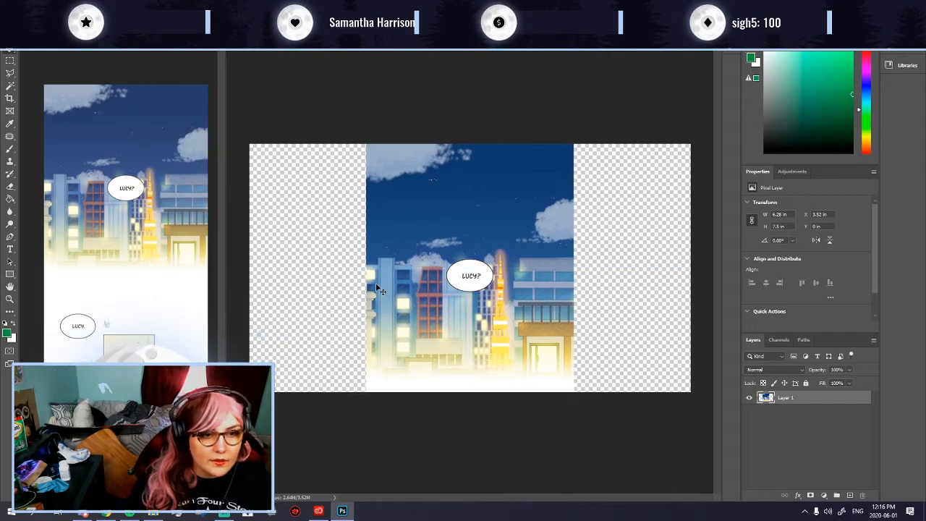
Step: Duplicate the city panel's layer with the default copy name
{"action": "key", "text": "ctrl+plus"}
{"action": "scroll", "coordinate": [614, 334], "scroll_direction": "up", "scroll_amount": 3}
{"action": "scroll", "coordinate": [570, 318], "scroll_direction": "down", "scroll_amount": 4}
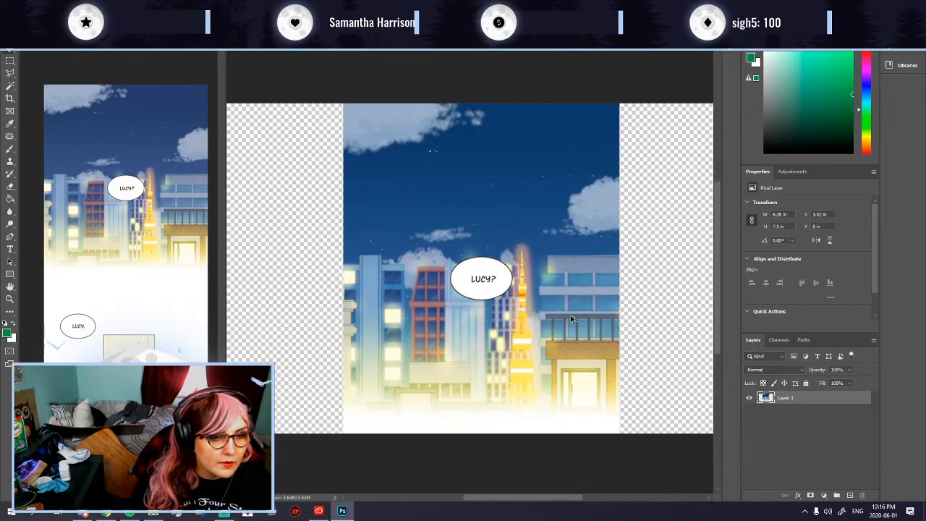
{"action": "right_click", "coordinate": [813, 403]}
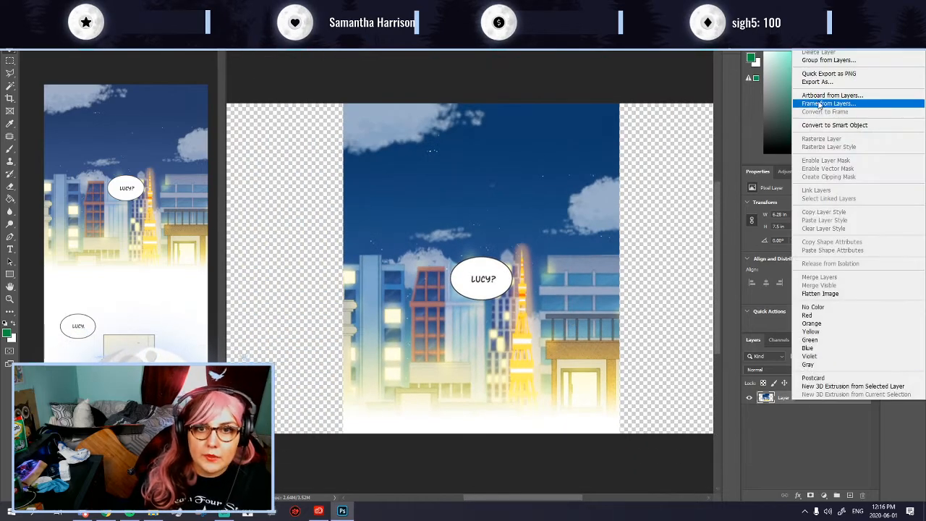
{"action": "left_click", "coordinate": [822, 54]}
{"action": "key", "text": "Return"}
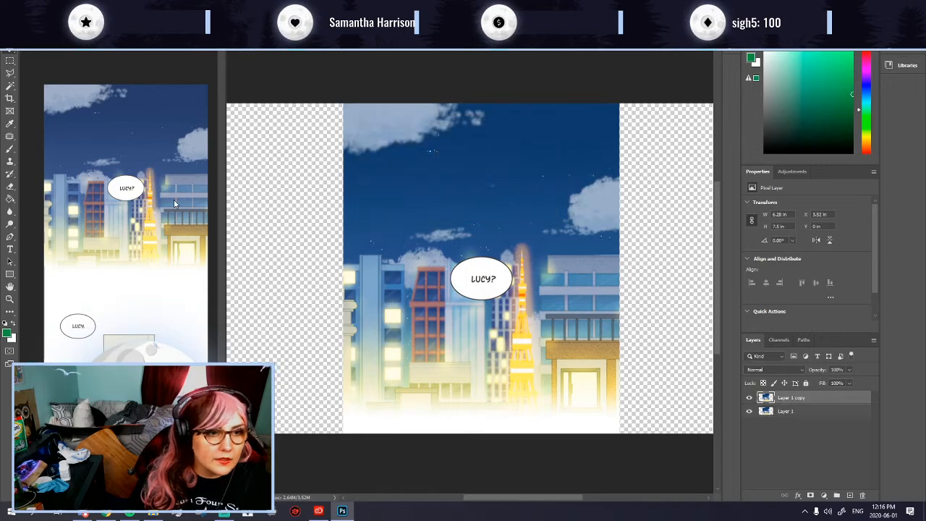
{"action": "left_click_drag", "start_coordinate": [453, 245], "coordinate": [539, 308]}
{"action": "left_click_drag", "start_coordinate": [445, 252], "coordinate": [521, 305]}
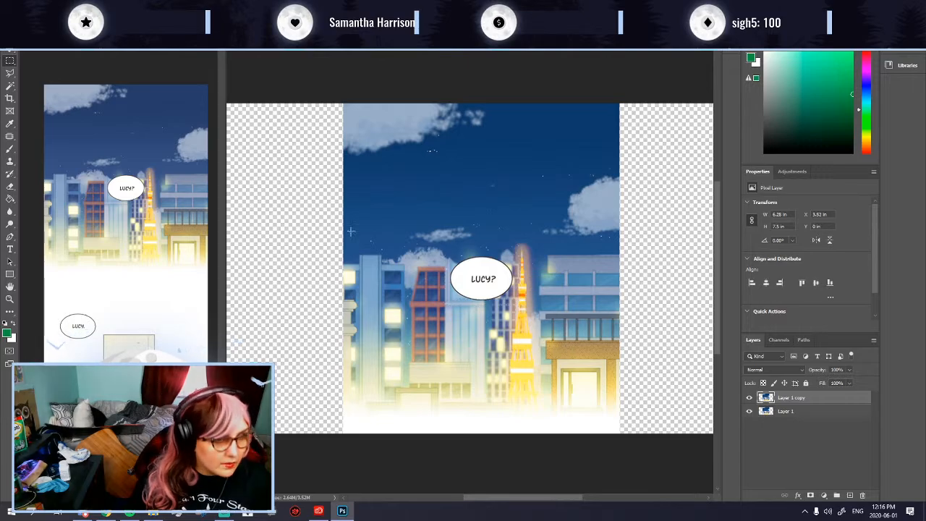
{"action": "scroll", "coordinate": [474, 306], "scroll_direction": "up", "scroll_amount": 5}
{"action": "left_click", "coordinate": [10, 87]}
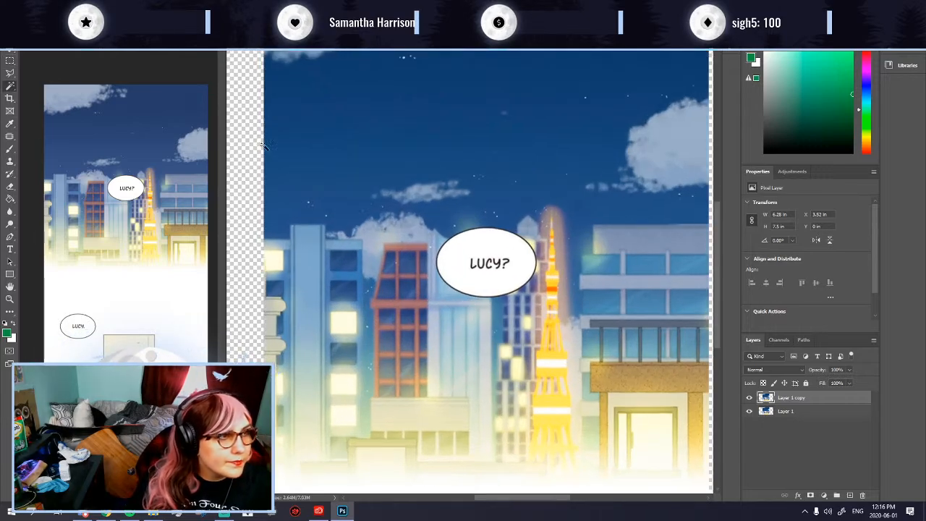
{"action": "left_click", "coordinate": [472, 271]}
{"action": "scroll", "coordinate": [477, 272], "scroll_direction": "up", "scroll_amount": 2}
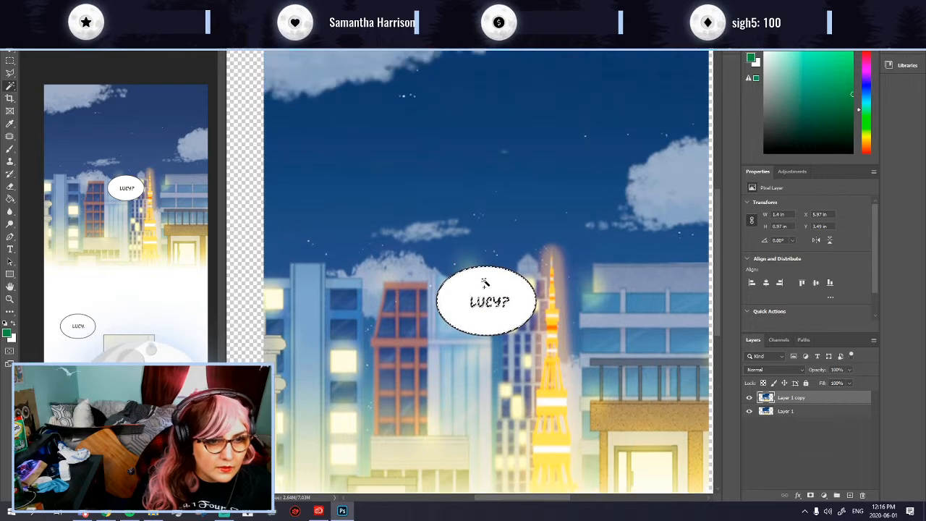
{"action": "scroll", "coordinate": [484, 347], "scroll_direction": "up", "scroll_amount": 3}
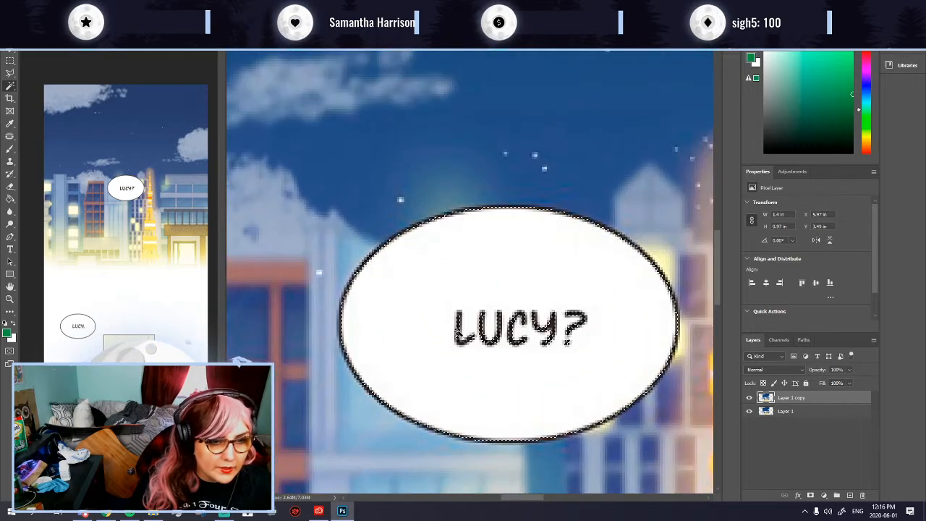
{"action": "key", "text": "ctrl+d"}
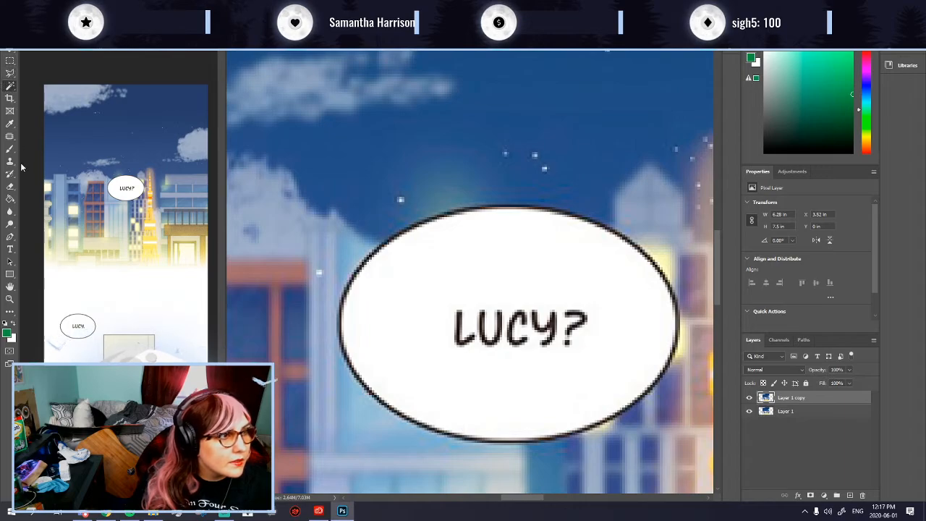
Step: Select the "LUCY?" speech bubble, including its dark outline, on the duplicate layer with the Quick Selection tool
{"action": "right_click", "coordinate": [11, 86]}
{"action": "left_click", "coordinate": [43, 96]}
{"action": "left_click_drag", "start_coordinate": [514, 297], "coordinate": [470, 322]}
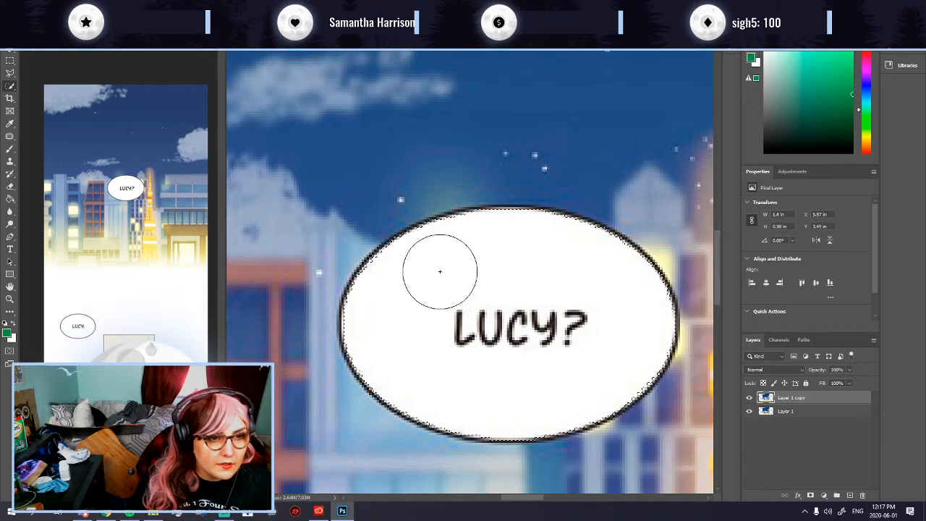
{"action": "left_click_drag", "start_coordinate": [392, 341], "coordinate": [378, 321]}
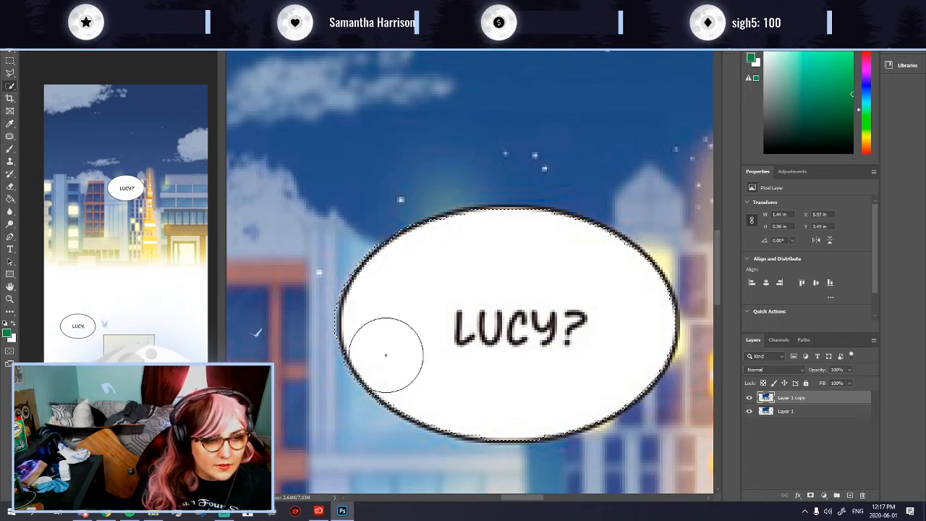
{"action": "mouse_move", "coordinate": [475, 395]}
{"action": "left_mouse_down"}
{"action": "mouse_move", "coordinate": [572, 402]}
{"action": "mouse_move", "coordinate": [601, 381]}
{"action": "left_mouse_up"}
{"action": "mouse_move", "coordinate": [625, 319]}
{"action": "left_mouse_down"}
{"action": "mouse_move", "coordinate": [594, 264]}
{"action": "mouse_move", "coordinate": [519, 245]}
{"action": "mouse_move", "coordinate": [537, 245]}
{"action": "mouse_move", "coordinate": [466, 246]}
{"action": "left_mouse_up"}
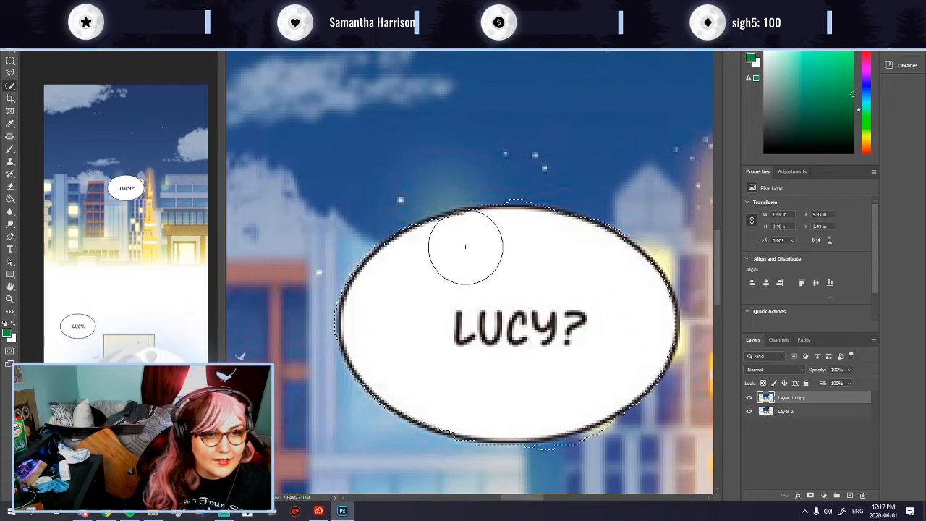
Step: Refine the speech bubble selection along its lower and outer edges, subtracting stray background areas
{"action": "scroll", "coordinate": [490, 343], "scroll_direction": "down", "scroll_amount": 1}
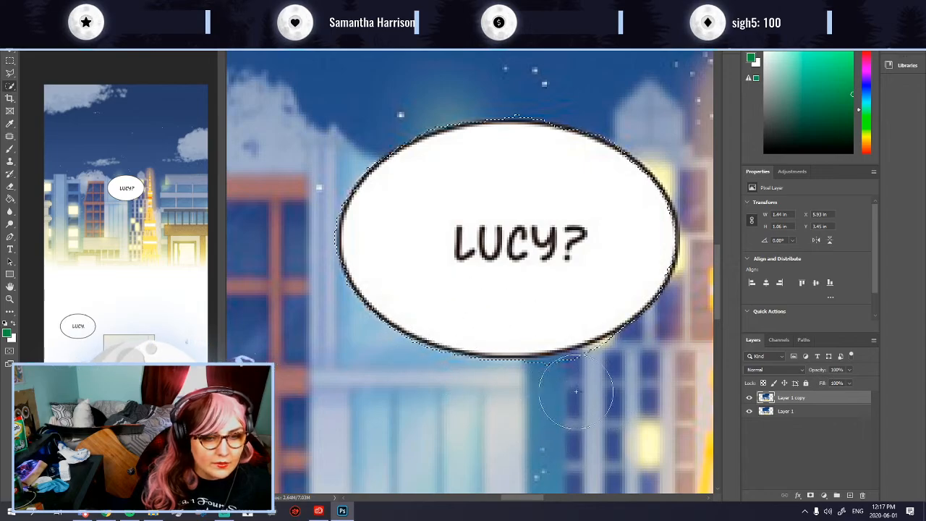
{"action": "left_click_drag", "start_coordinate": [542, 396], "coordinate": [571, 396]}
{"action": "key", "text": "ctrl+z"}
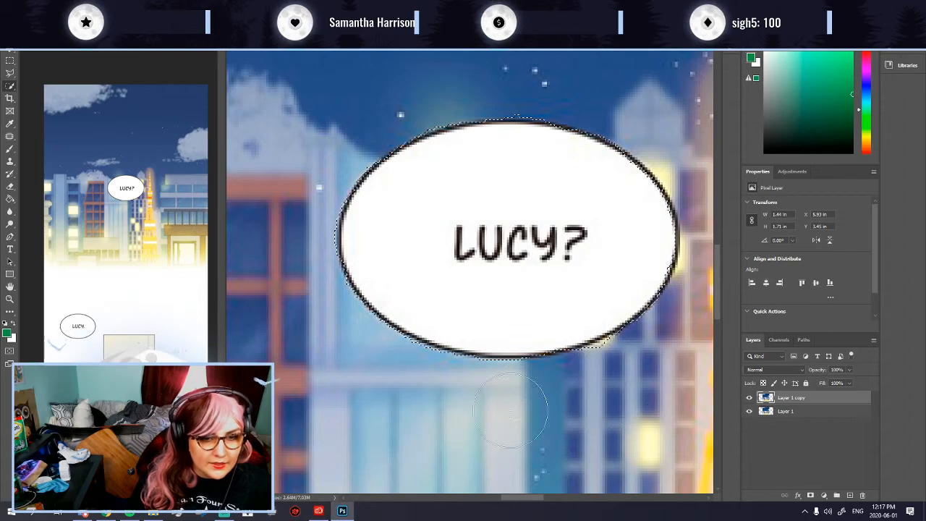
{"action": "scroll", "coordinate": [555, 419], "scroll_direction": "down", "scroll_amount": 3}
{"action": "scroll", "coordinate": [559, 398], "scroll_direction": "up", "scroll_amount": 3}
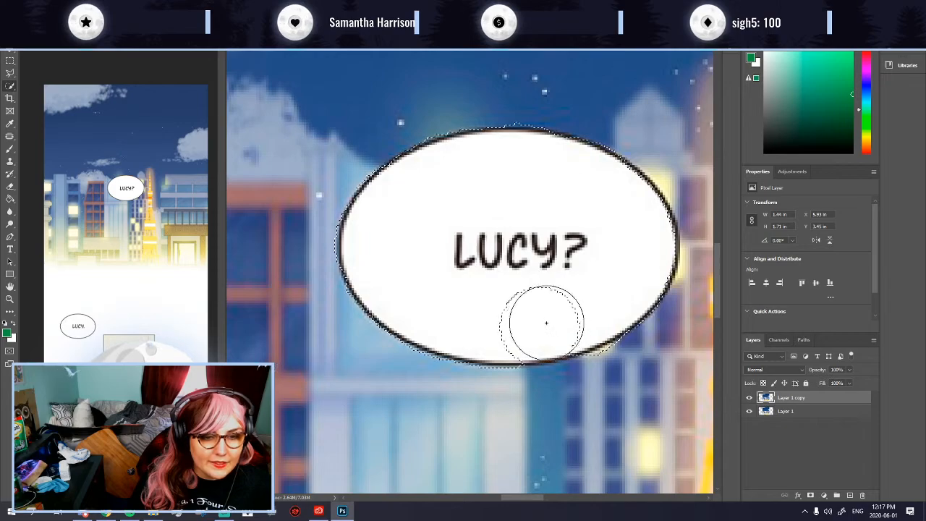
{"action": "left_click", "coordinate": [549, 329], "text": "alt"}
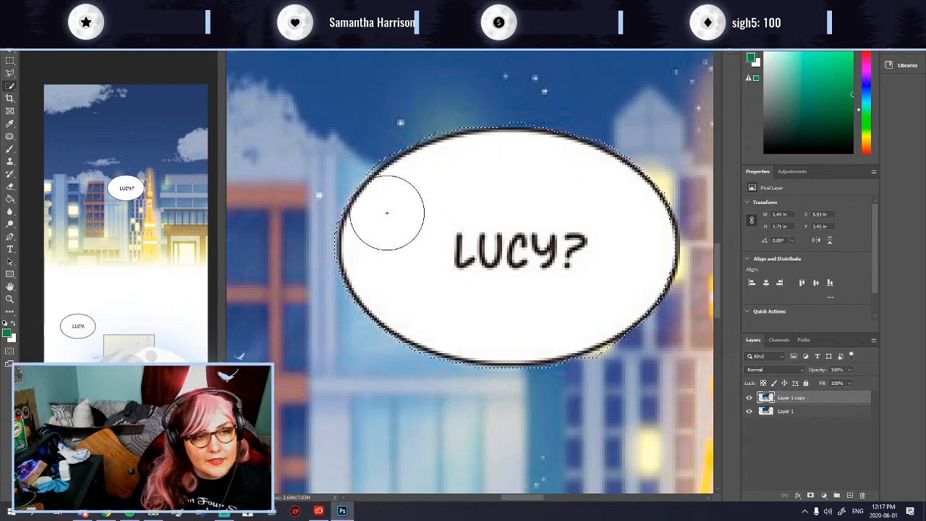
{"action": "left_click", "coordinate": [277, 217], "text": "alt"}
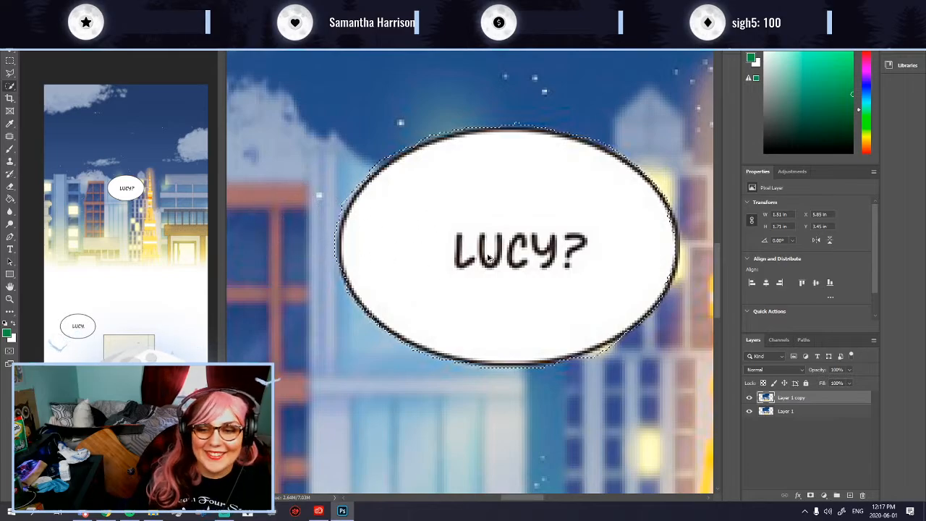
Step: Copy the selected "LUCY?" speech bubble from the duplicate layer onto its own new layer
{"action": "scroll", "coordinate": [488, 257], "scroll_direction": "down", "scroll_amount": 6}
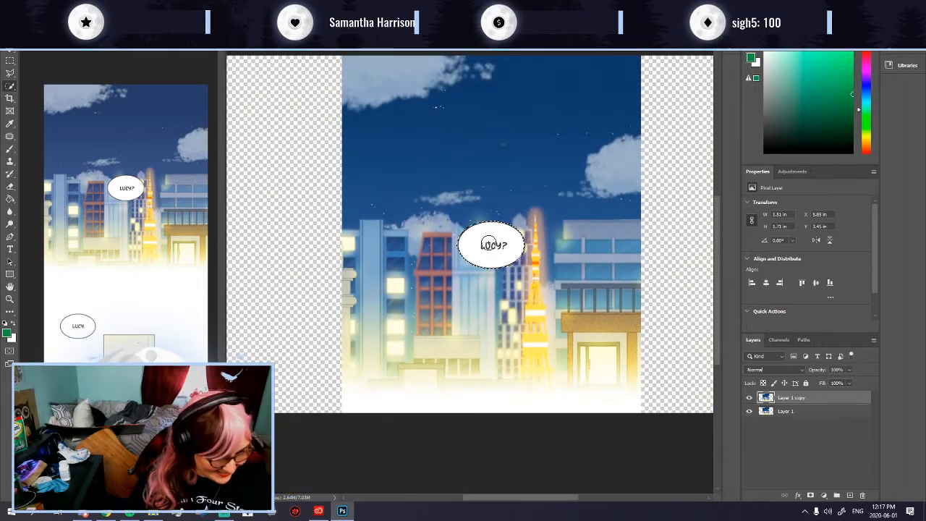
{"action": "scroll", "coordinate": [495, 245], "scroll_direction": "up", "scroll_amount": 4}
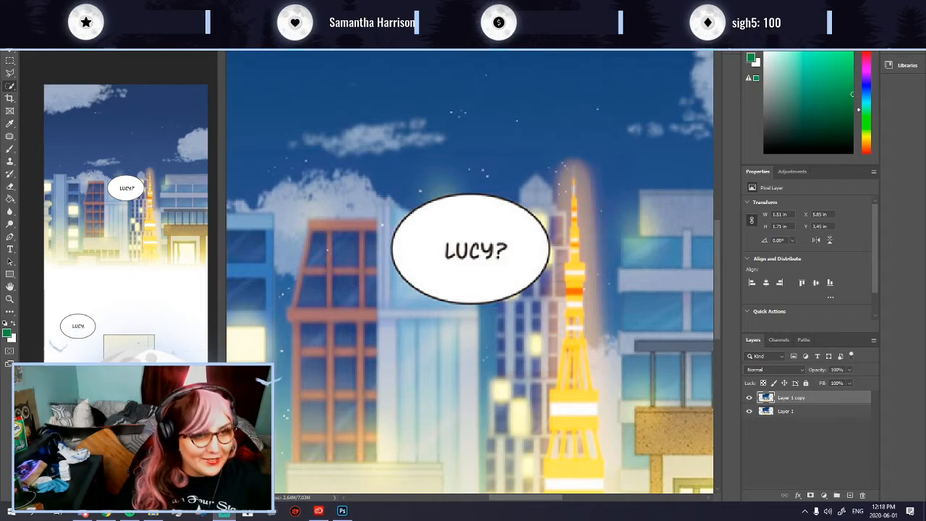
{"action": "left_click", "coordinate": [534, 223]}
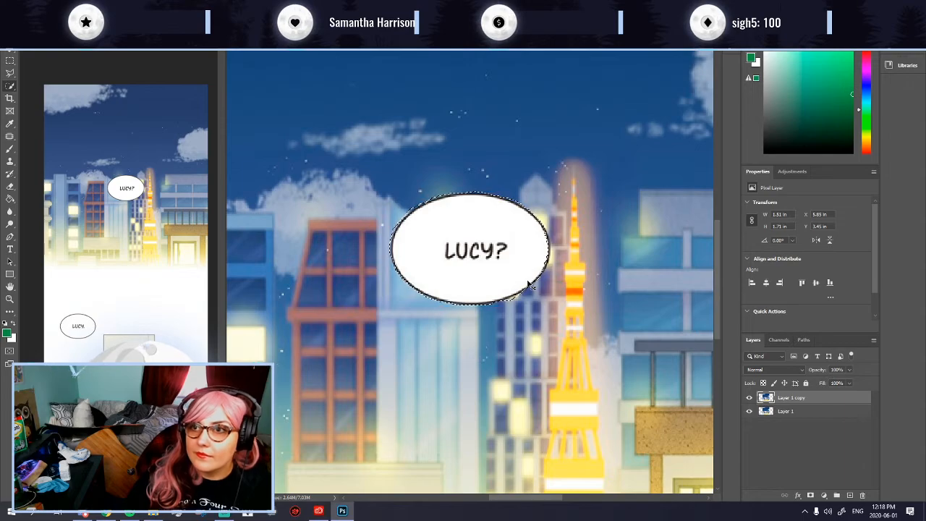
{"action": "scroll", "coordinate": [522, 285], "scroll_direction": "down", "scroll_amount": 1}
{"action": "scroll", "coordinate": [522, 284], "scroll_direction": "down", "scroll_amount": 2}
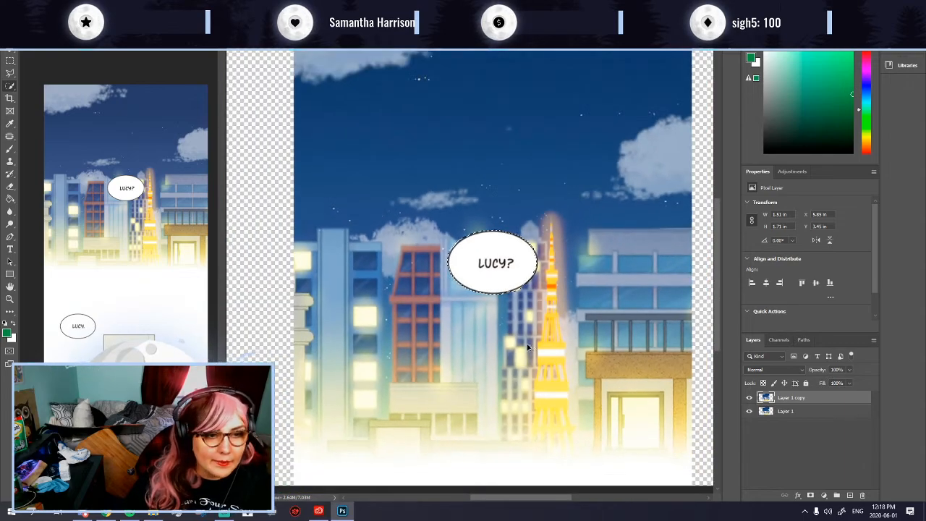
{"action": "scroll", "coordinate": [523, 311], "scroll_direction": "up", "scroll_amount": 2}
{"action": "key", "text": "ctrl+j"}
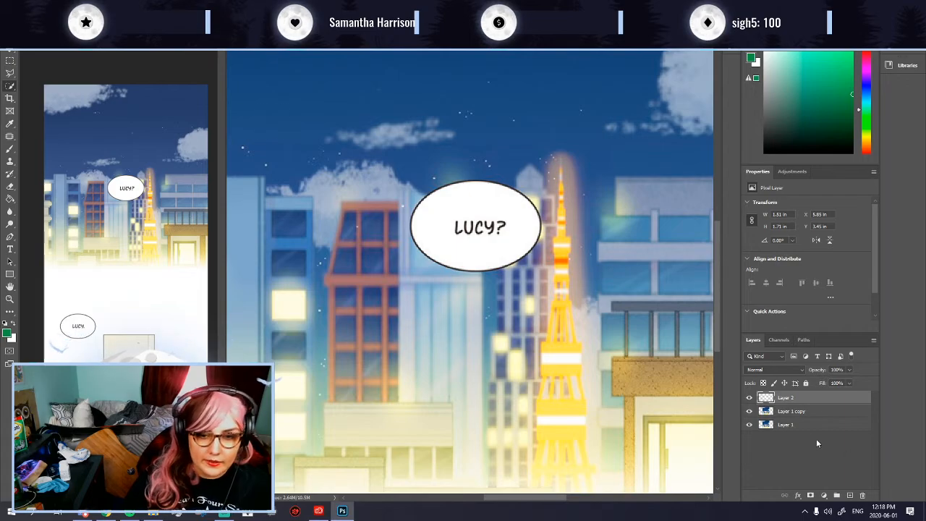
Step: Hide both city panel layers and toggle the speech bubble layer's visibility to check the isolated bubble
{"action": "left_click", "coordinate": [749, 398]}
{"action": "left_click", "coordinate": [751, 413]}
{"action": "left_click", "coordinate": [749, 398]}
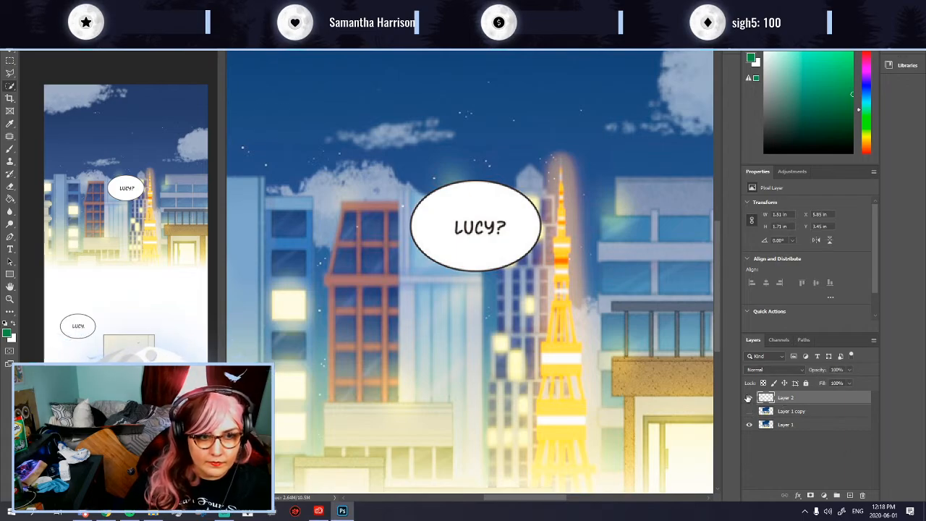
{"action": "left_click", "coordinate": [749, 427]}
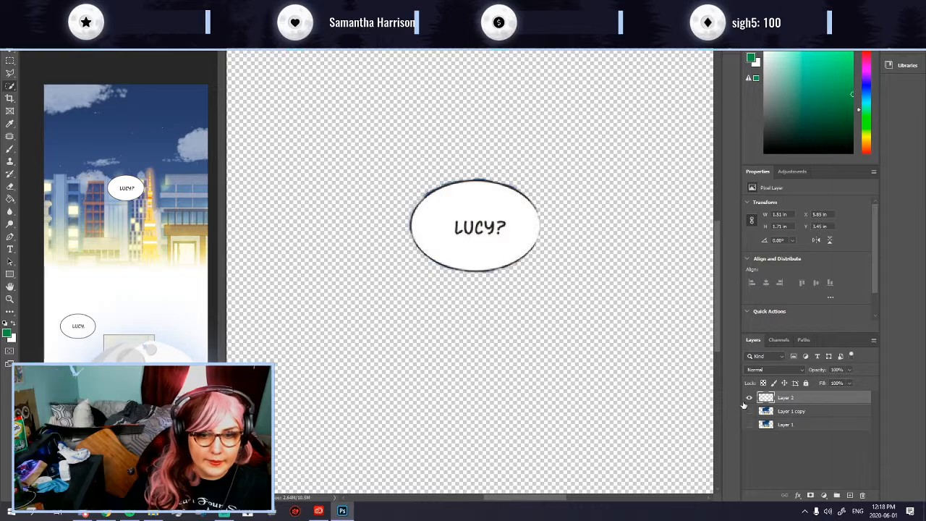
{"action": "left_click", "coordinate": [749, 398]}
{"action": "left_click", "coordinate": [749, 399]}
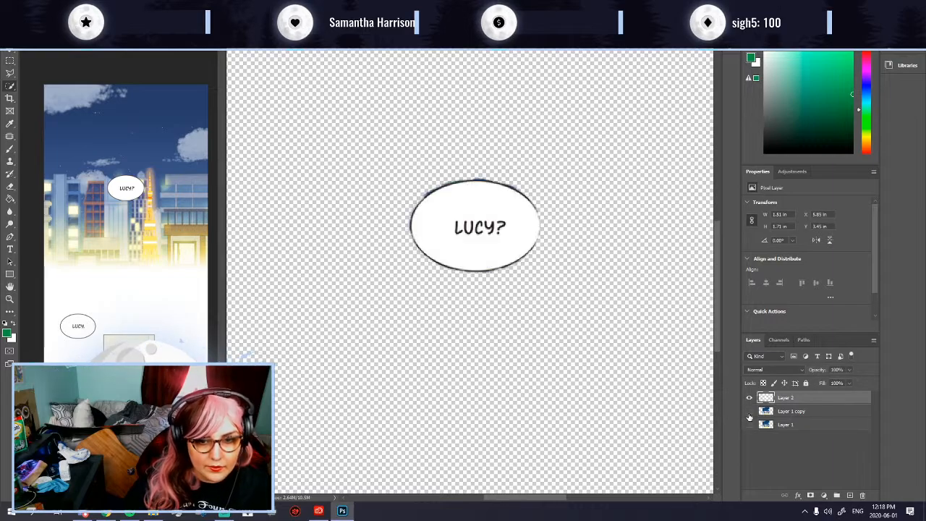
Step: Show both city panel layers, load the "LUCY?" bubble's outline as a selection on the duplicate layer, and expand it slightly
{"action": "left_click", "coordinate": [749, 412]}
{"action": "left_click", "coordinate": [749, 426]}
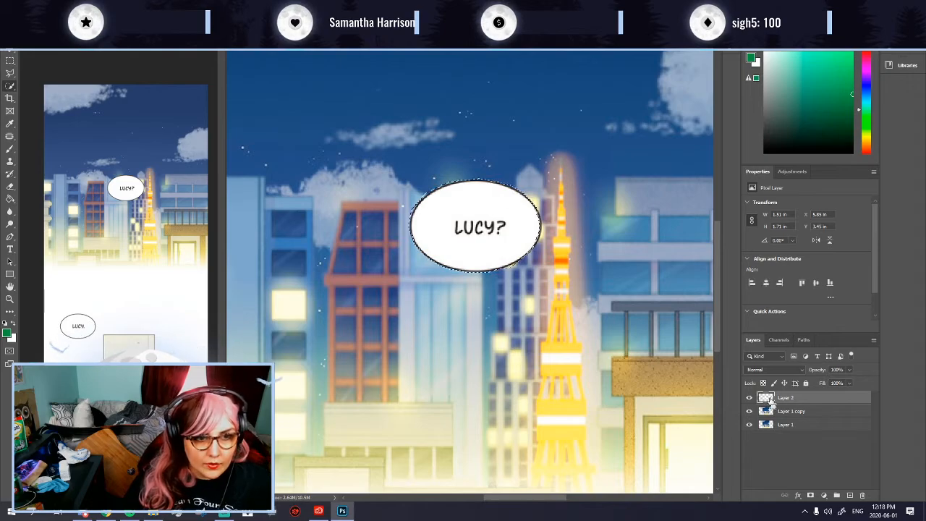
{"action": "left_click", "coordinate": [766, 398], "text": "ctrl"}
{"action": "left_click", "coordinate": [780, 412]}
{"action": "left_click", "coordinate": [113, 7]}
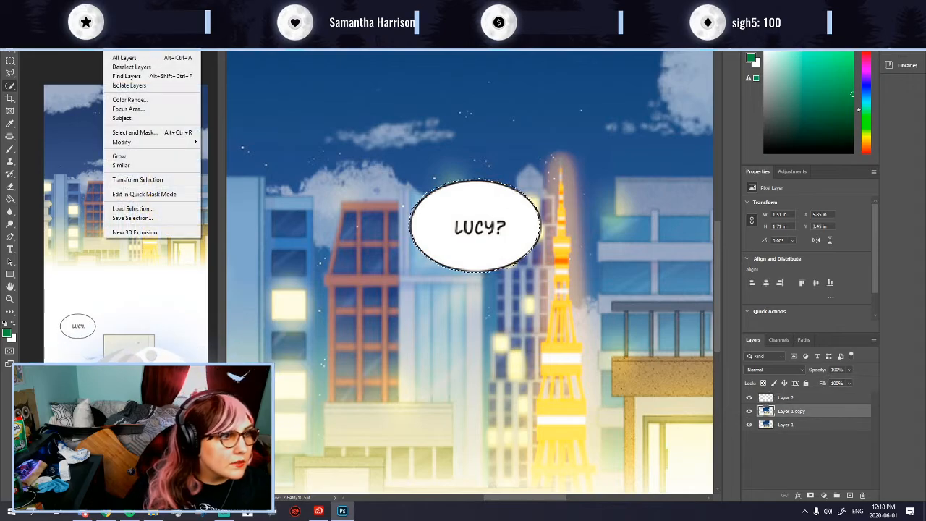
{"action": "mouse_move", "coordinate": [167, 143]}
{"action": "left_click", "coordinate": [217, 152]}
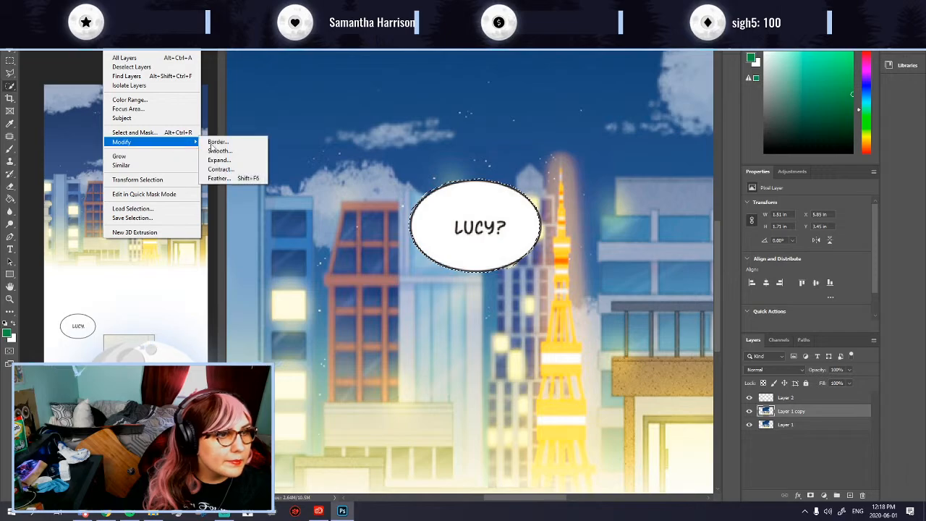
{"action": "left_click", "coordinate": [217, 166]}
{"action": "left_click", "coordinate": [509, 159]}
Step: Replace the earlier bubble layer with a new layer copied from the expanded selection, and hide it to work on the duplicate city layer
{"action": "key", "text": "ctrl+j"}
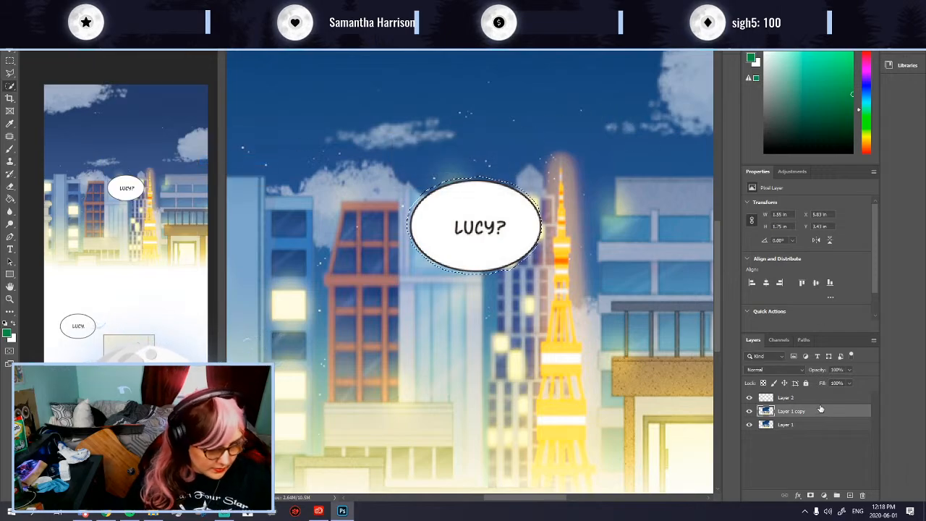
{"action": "left_click", "coordinate": [778, 398]}
{"action": "key", "text": "Delete"}
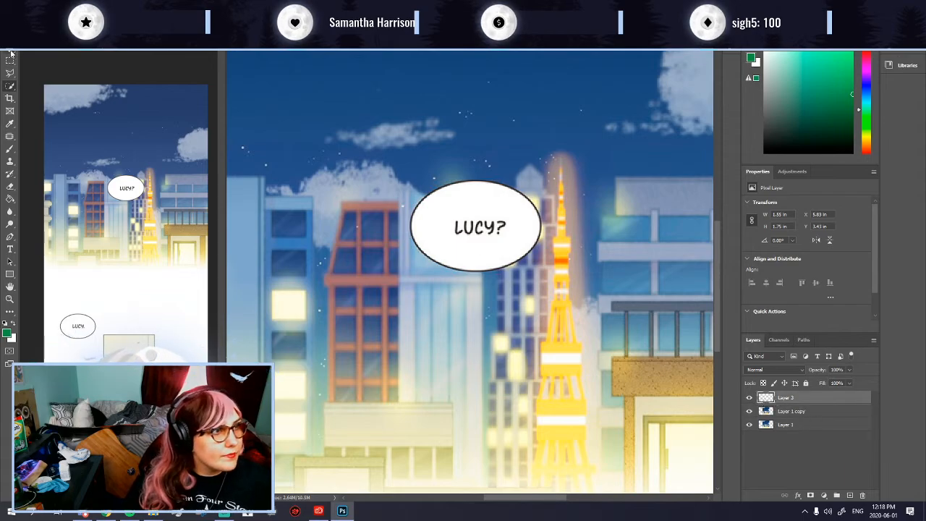
{"action": "left_click", "coordinate": [749, 397]}
{"action": "left_click", "coordinate": [780, 412]}
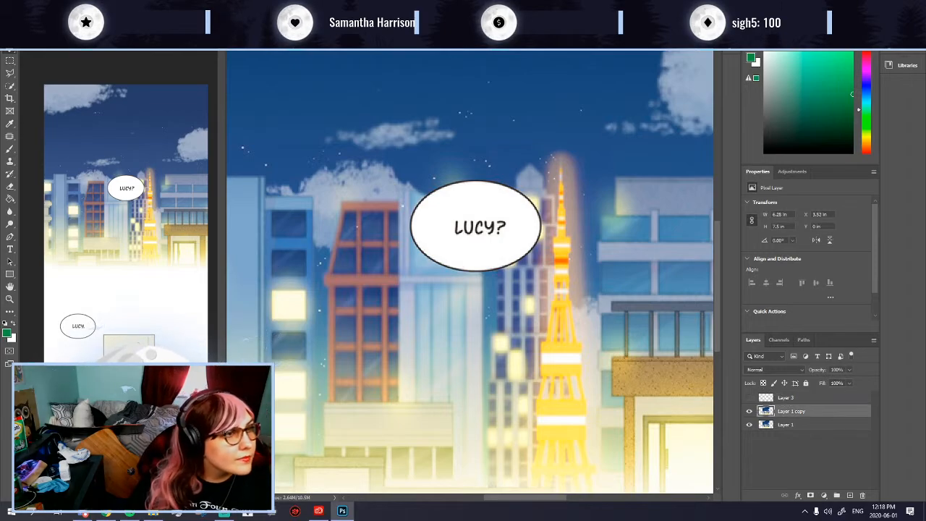
{"action": "left_click", "coordinate": [6, 85]}
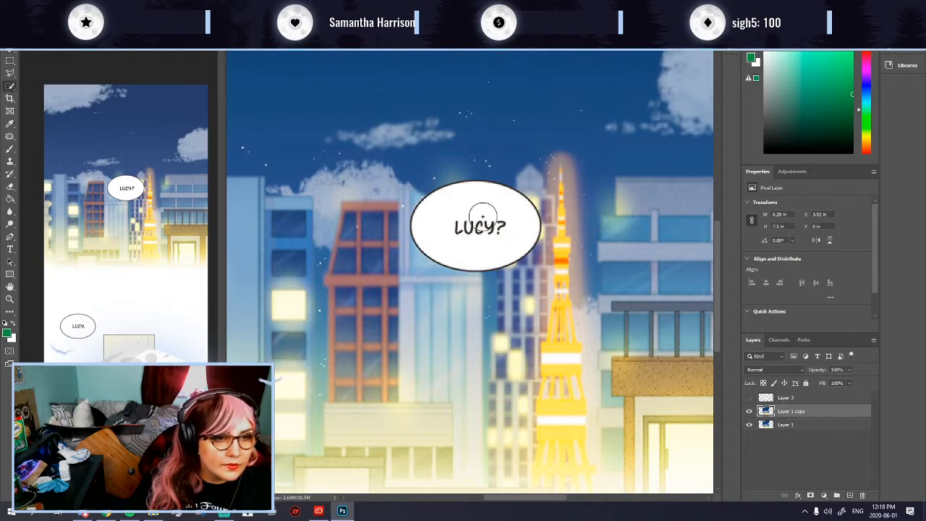
{"action": "left_click", "coordinate": [435, 212]}
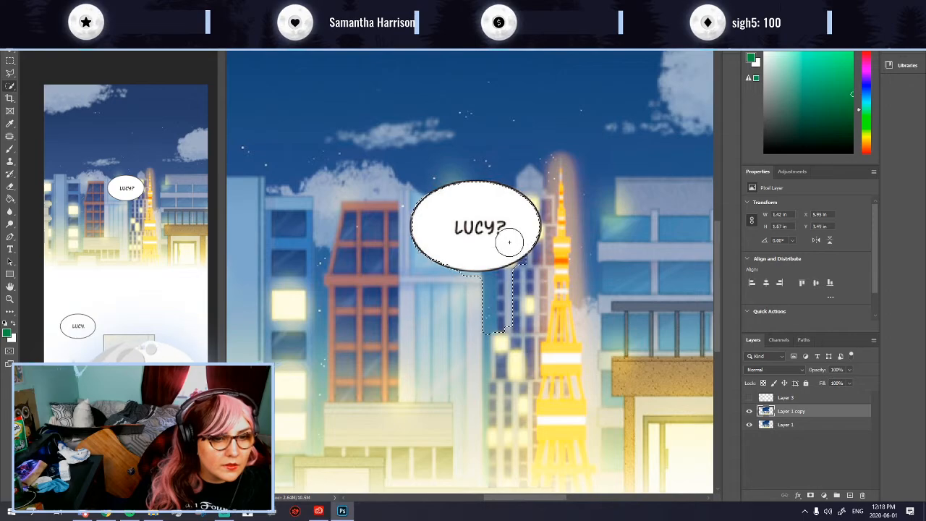
{"action": "key", "text": "ctrl+d"}
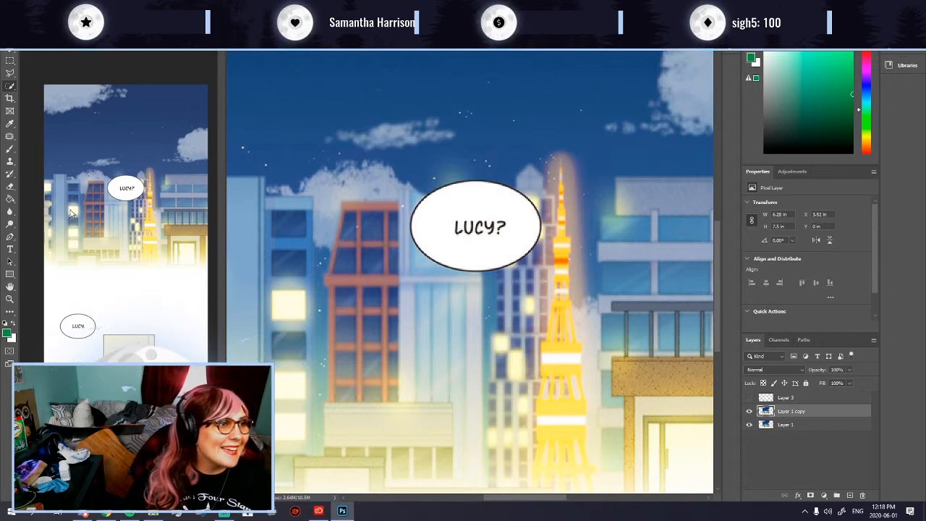
Step: Copy an elliptical piece of the building beside the tower from the strip's "BONK!" panel into the city document above the duplicate layer
{"action": "left_click", "coordinate": [11, 62]}
{"action": "left_click", "coordinate": [33, 72]}
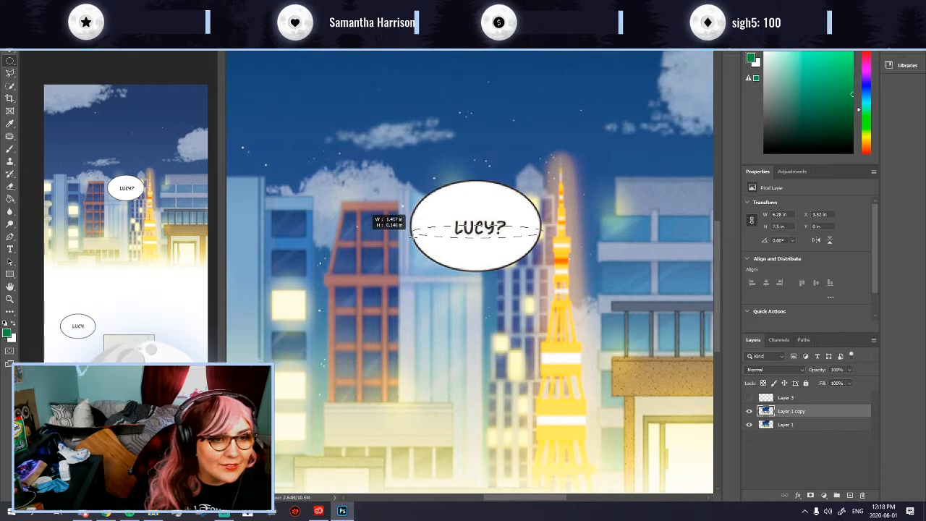
{"action": "scroll", "coordinate": [412, 243], "scroll_direction": "down", "scroll_amount": 3}
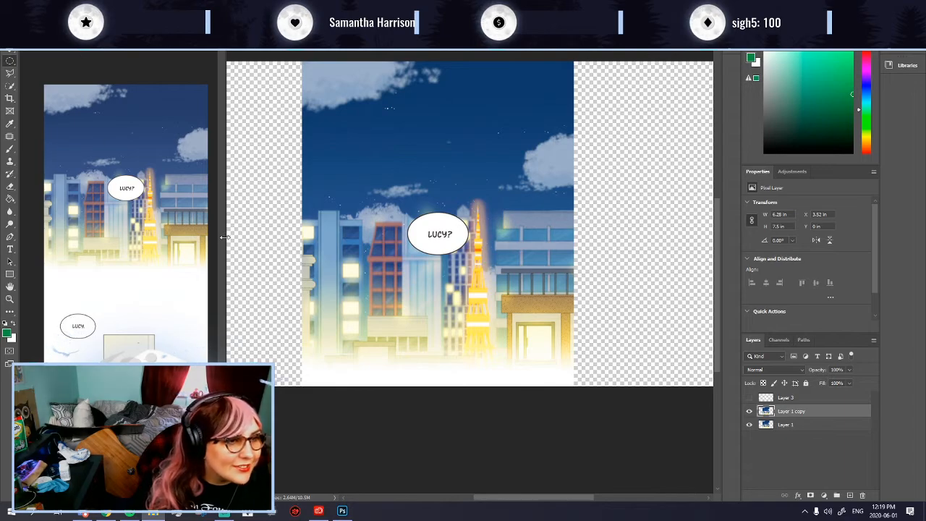
{"action": "left_click", "coordinate": [210, 136]}
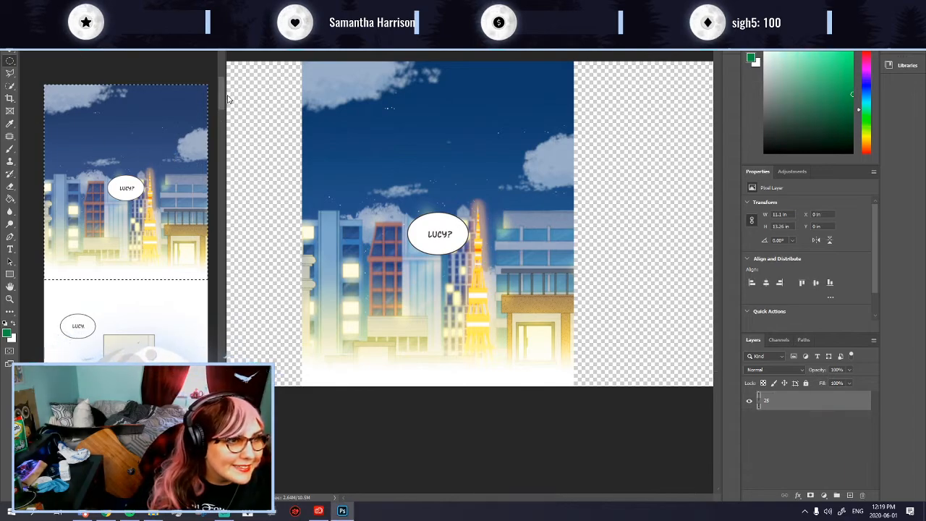
{"action": "left_click_drag", "start_coordinate": [221, 90], "coordinate": [224, 372]}
{"action": "scroll", "coordinate": [126, 205], "scroll_direction": "up", "scroll_amount": 1}
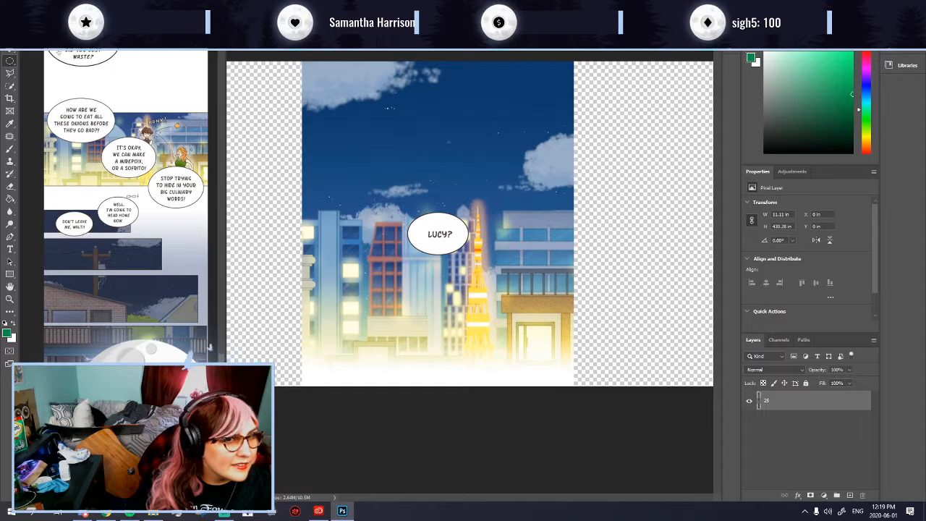
{"action": "scroll", "coordinate": [139, 129], "scroll_direction": "up", "scroll_amount": 2}
{"action": "left_click_drag", "start_coordinate": [125, 91], "coordinate": [477, 235]}
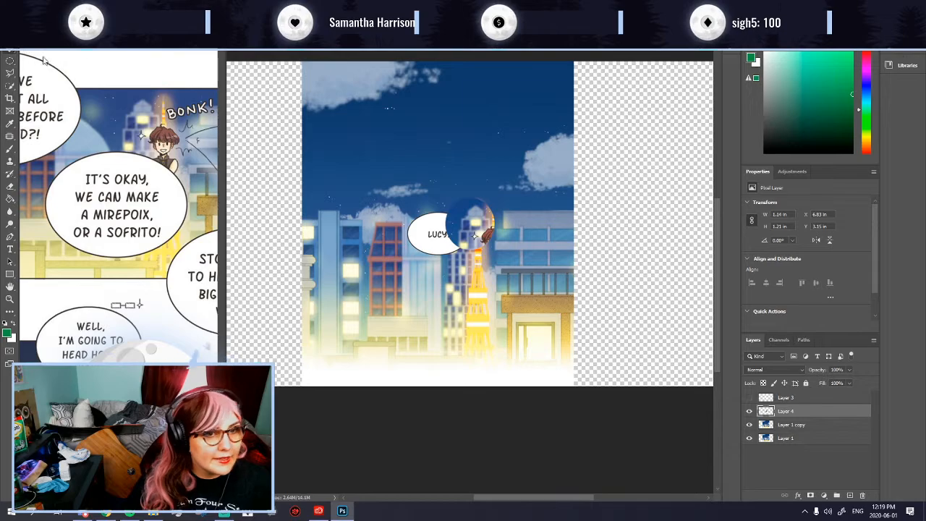
Step: Lower the building patch's opacity to 54% and move it over the matching building behind the "LUCY?" bubble
{"action": "scroll", "coordinate": [470, 211], "scroll_direction": "up", "scroll_amount": 4}
{"action": "left_click_drag", "start_coordinate": [473, 281], "coordinate": [442, 289]}
{"action": "left_click", "coordinate": [850, 370]}
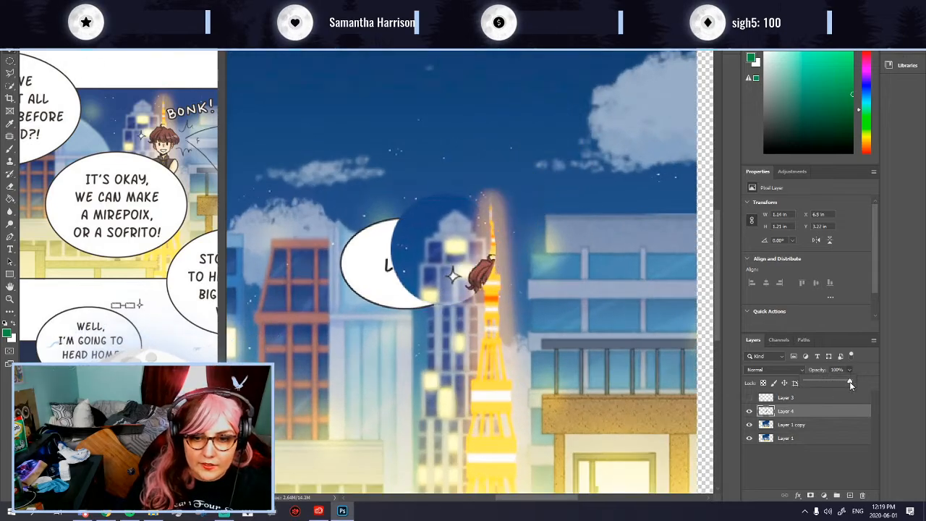
{"action": "left_click_drag", "start_coordinate": [833, 382], "coordinate": [823, 383]}
{"action": "left_click_drag", "start_coordinate": [437, 274], "coordinate": [468, 274]}
Step: Narrow the building patch with Free Transform so it lines up with the building in the city panel
{"action": "key", "text": "ctrl+t"}
{"action": "left_click_drag", "start_coordinate": [504, 243], "coordinate": [452, 246]}
{"action": "left_click_drag", "start_coordinate": [500, 184], "coordinate": [493, 185]}
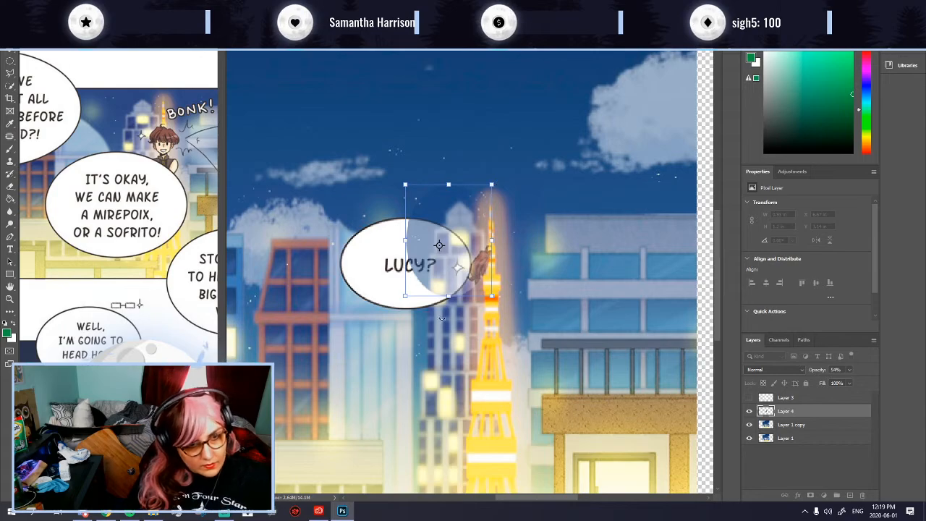
{"action": "key", "text": "Return"}
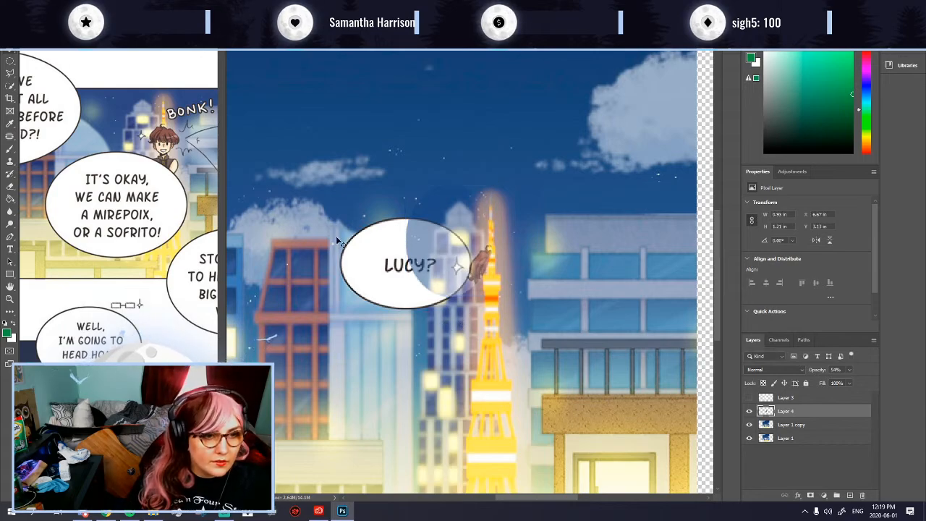
Step: Restore the building patch's opacity to 100% and nudge it into alignment with the building underneath
{"action": "left_click", "coordinate": [850, 369]}
{"action": "left_click_drag", "start_coordinate": [848, 381], "coordinate": [910, 388]}
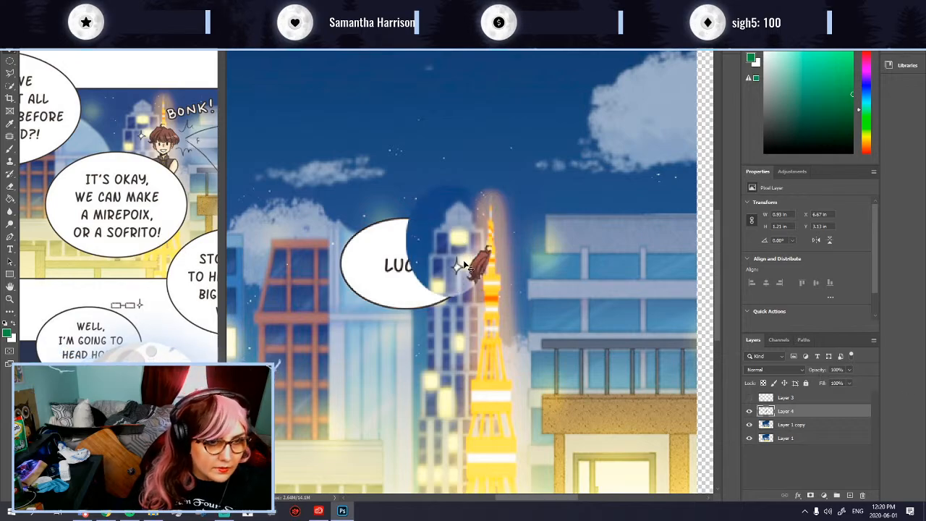
{"action": "left_click_drag", "start_coordinate": [457, 267], "coordinate": [459, 266]}
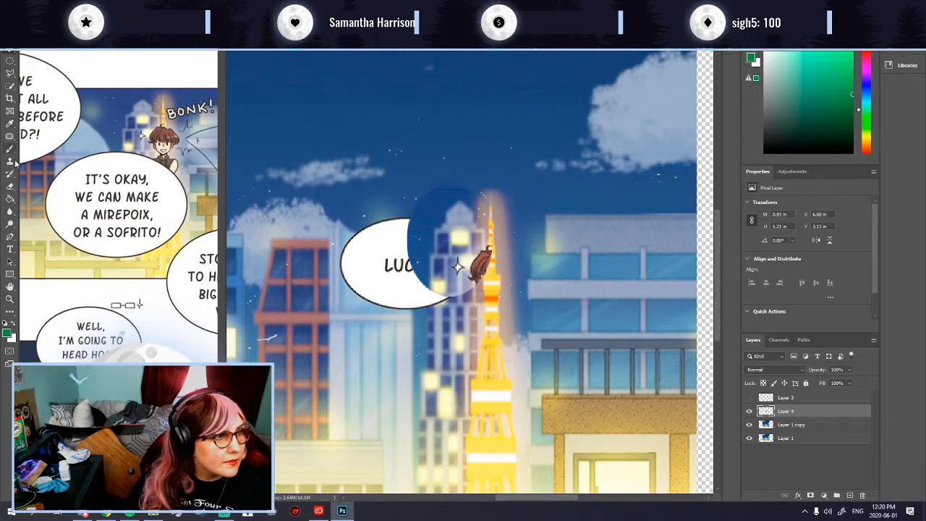
Step: Erase the brown hair from the building patch and delete its dark blue sky area selected with the Magic Wand
{"action": "left_click", "coordinate": [9, 187]}
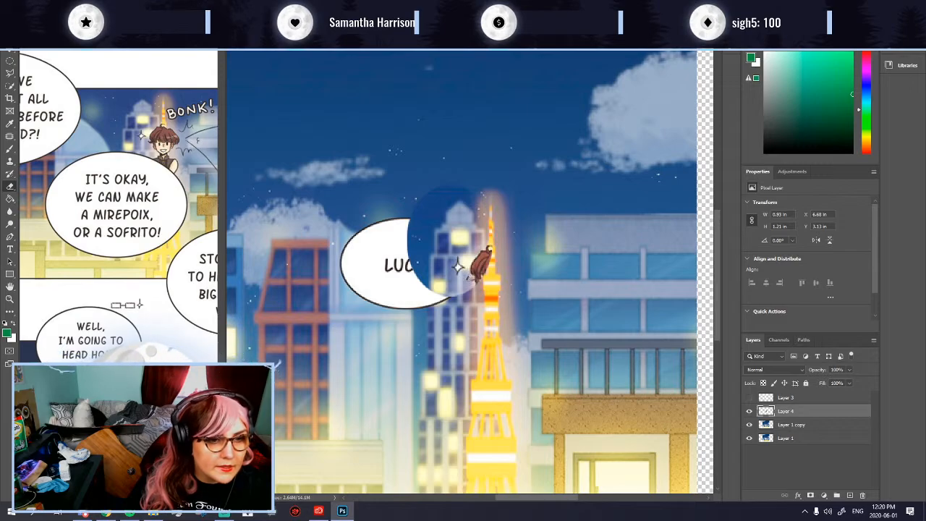
{"action": "left_click_drag", "start_coordinate": [471, 279], "coordinate": [487, 261]}
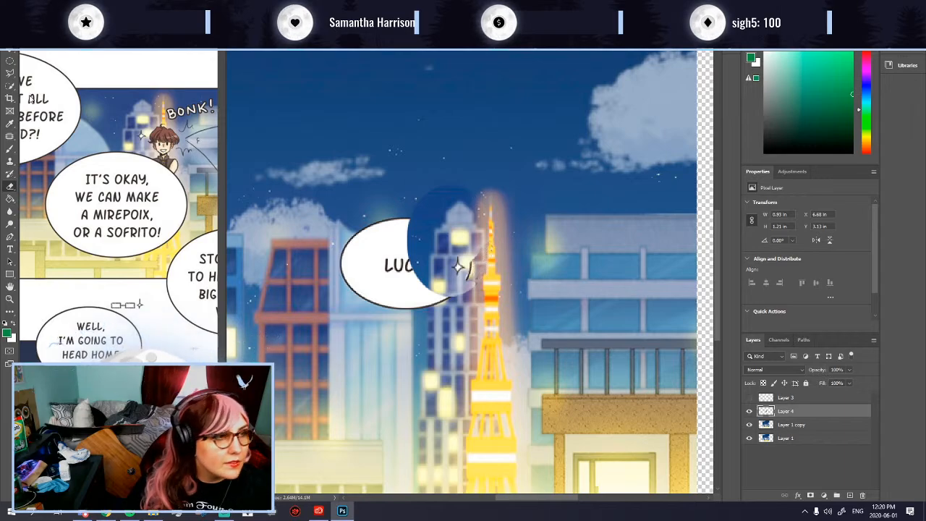
{"action": "left_click", "coordinate": [10, 86]}
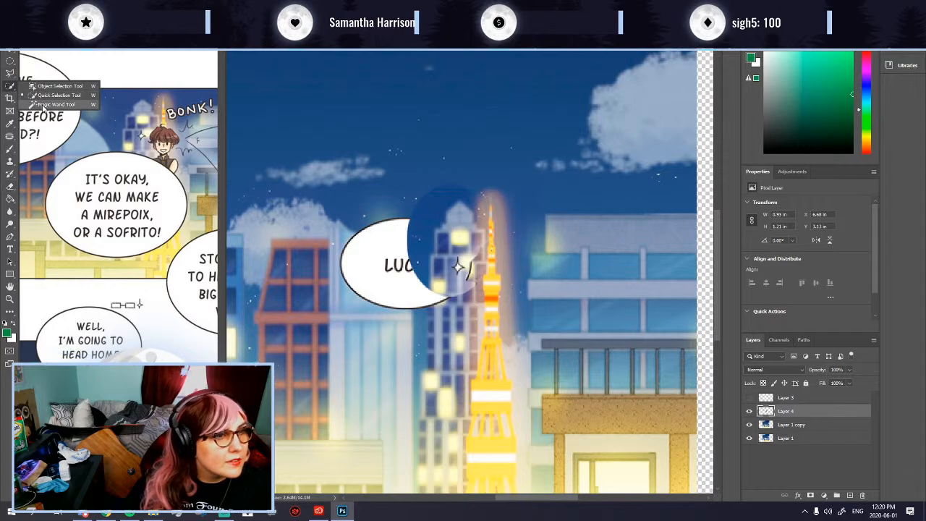
{"action": "left_click", "coordinate": [53, 106]}
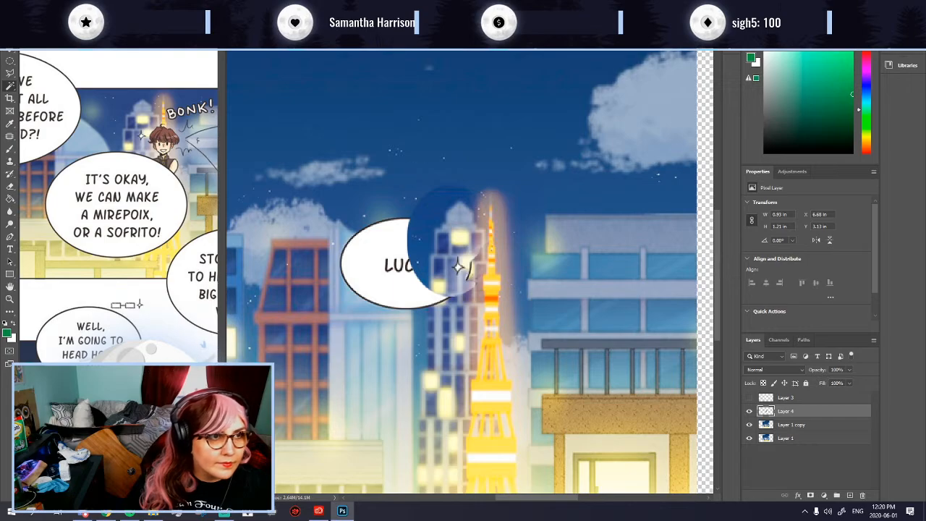
{"action": "left_click", "coordinate": [592, 413]}
{"action": "key", "text": "Delete"}
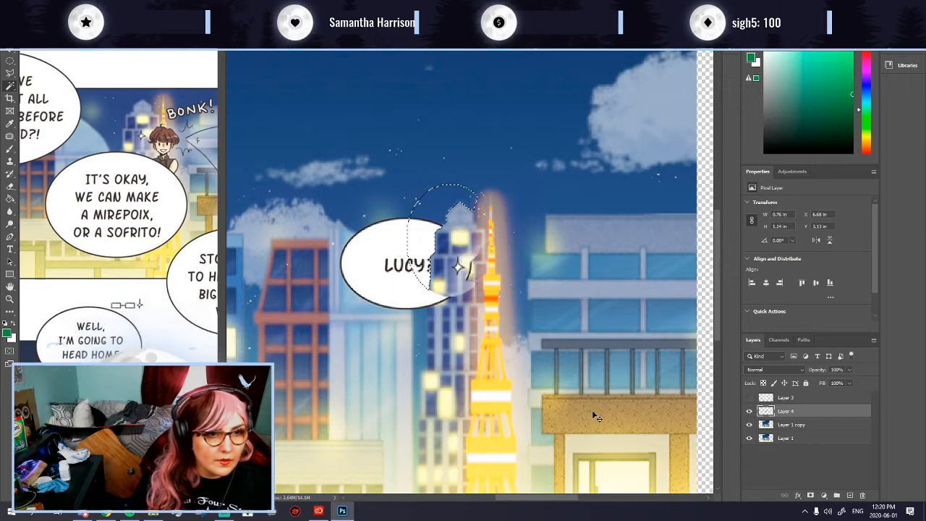
Step: Merge the cleaned building patch down into the duplicate city layer
{"action": "scroll", "coordinate": [550, 355], "scroll_direction": "down", "scroll_amount": 3}
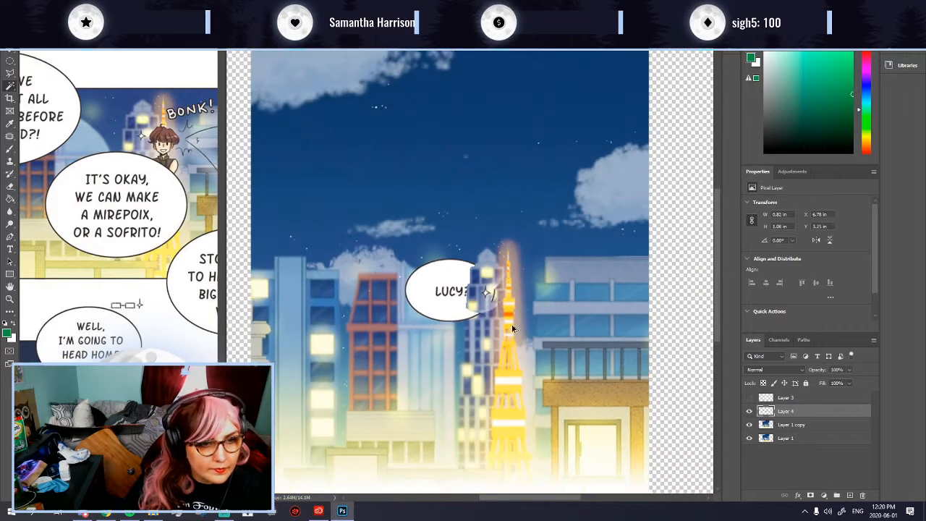
{"action": "scroll", "coordinate": [510, 337], "scroll_direction": "up", "scroll_amount": 2}
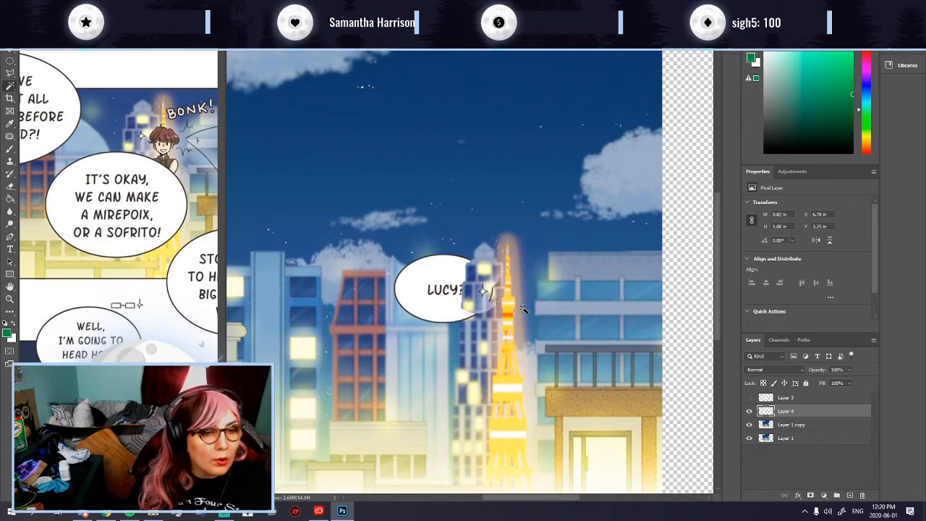
{"action": "scroll", "coordinate": [523, 310], "scroll_direction": "up", "scroll_amount": 3}
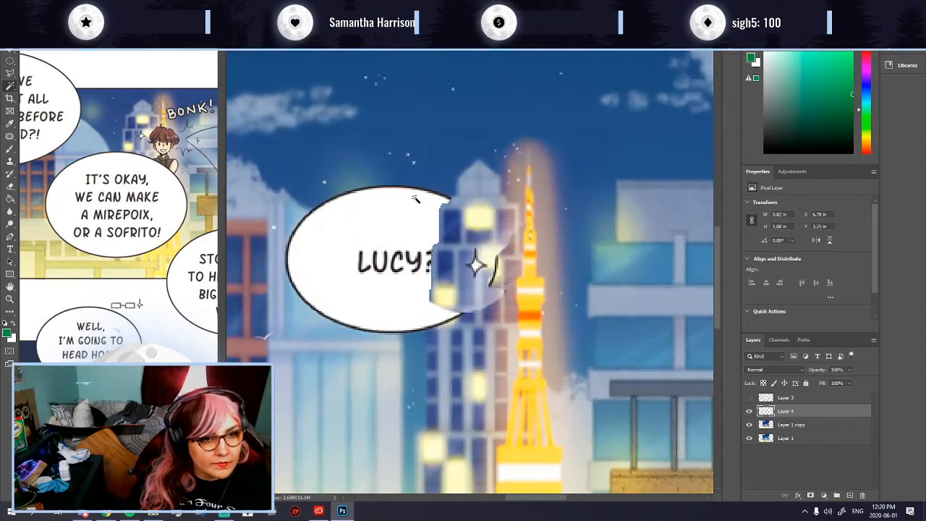
{"action": "key", "text": "ctrl+e"}
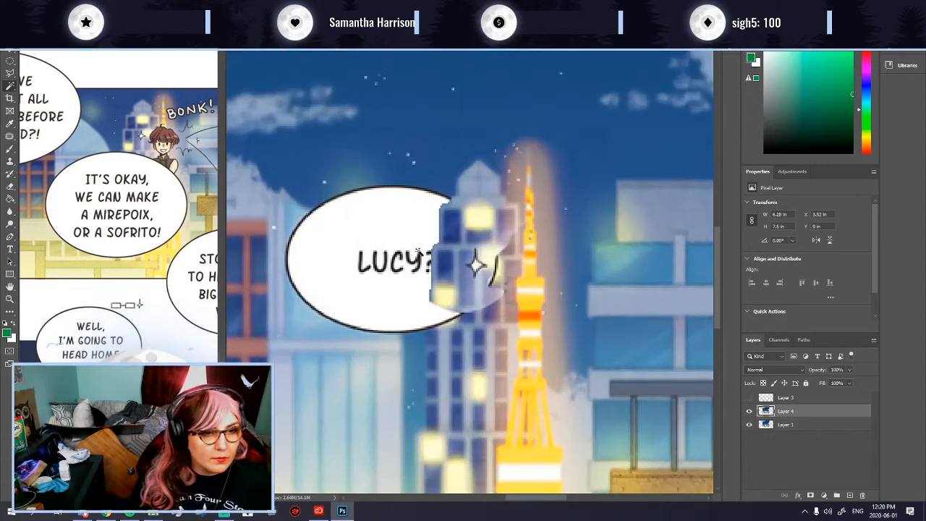
Step: Blend the merged building's edge next to the tower with the Patch tool, then clear the selection
{"action": "left_click", "coordinate": [9, 137]}
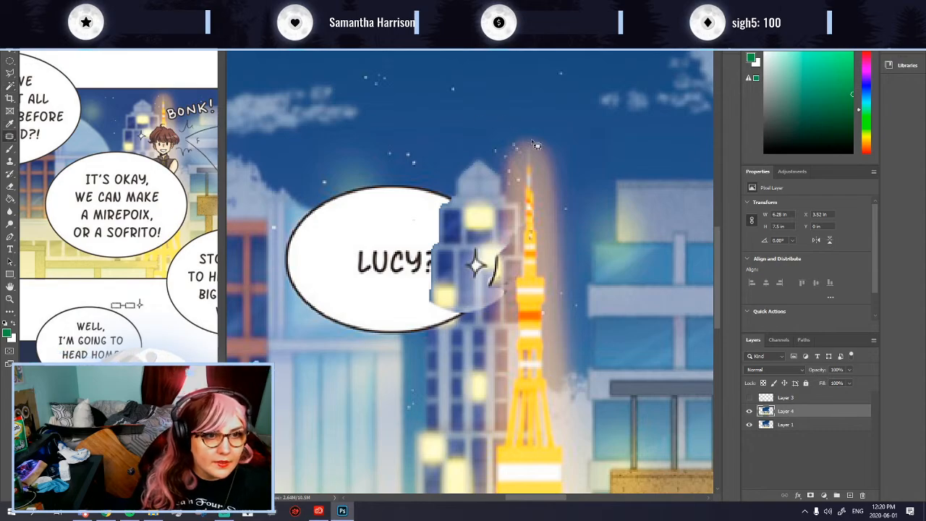
{"action": "scroll", "coordinate": [535, 220], "scroll_direction": "up", "scroll_amount": 4}
{"action": "scroll", "coordinate": [516, 225], "scroll_direction": "down", "scroll_amount": 1}
{"action": "scroll", "coordinate": [534, 246], "scroll_direction": "down", "scroll_amount": 3}
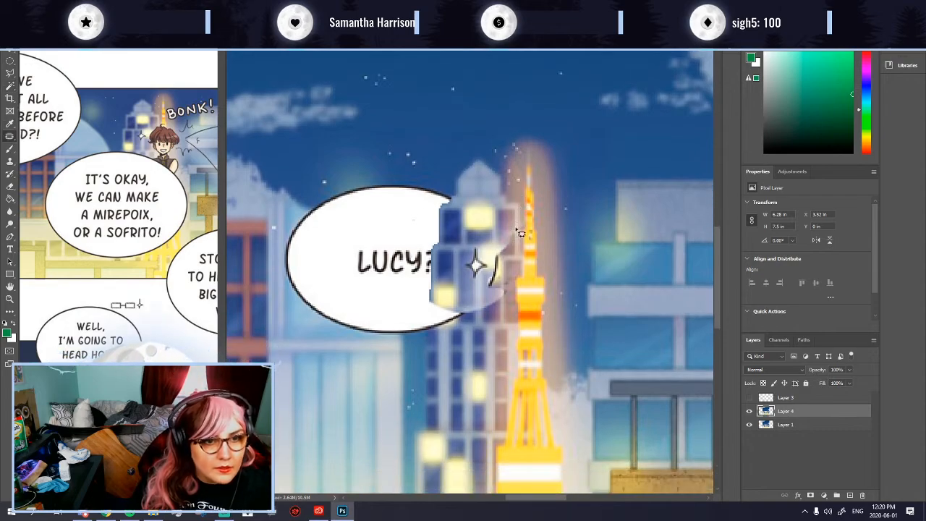
{"action": "scroll", "coordinate": [517, 278], "scroll_direction": "up", "scroll_amount": 1}
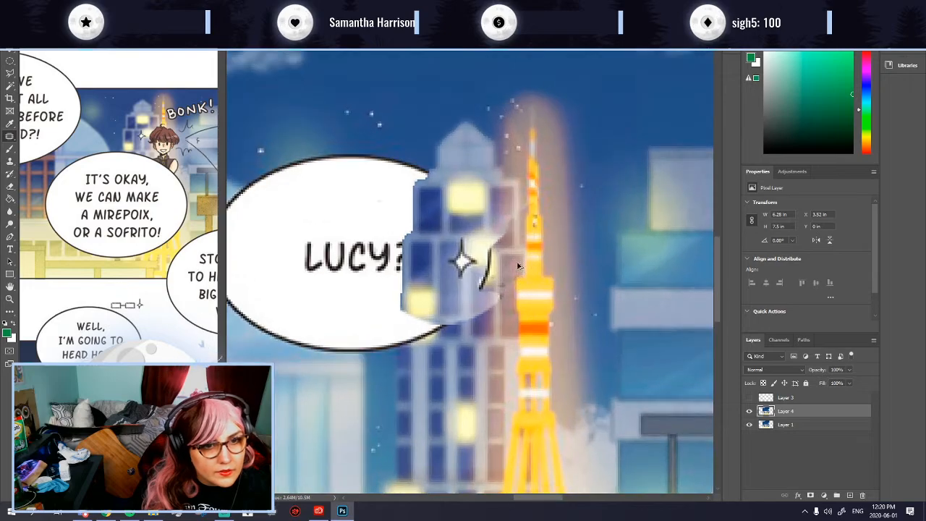
{"action": "mouse_move", "coordinate": [519, 215]}
{"action": "left_mouse_down"}
{"action": "mouse_move", "coordinate": [487, 239]}
{"action": "mouse_move", "coordinate": [490, 253]}
{"action": "mouse_move", "coordinate": [511, 243]}
{"action": "mouse_move", "coordinate": [516, 216]}
{"action": "left_mouse_up"}
{"action": "left_click", "coordinate": [505, 238]}
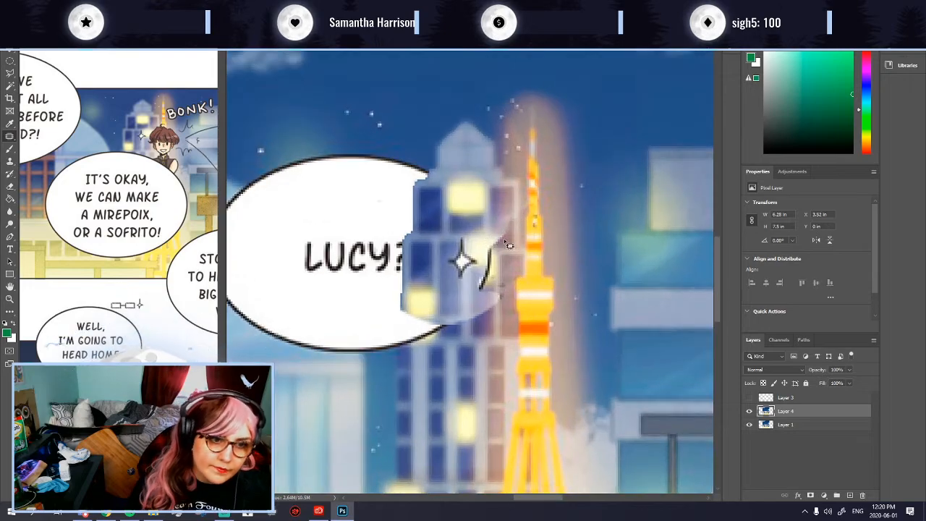
{"action": "left_click", "coordinate": [498, 220]}
{"action": "left_click", "coordinate": [459, 190]}
{"action": "mouse_move", "coordinate": [515, 232]}
{"action": "left_mouse_down"}
{"action": "mouse_move", "coordinate": [507, 209]}
{"action": "mouse_move", "coordinate": [492, 225]}
{"action": "mouse_move", "coordinate": [505, 240]}
{"action": "left_mouse_up"}
{"action": "key", "text": "ctrl+d"}
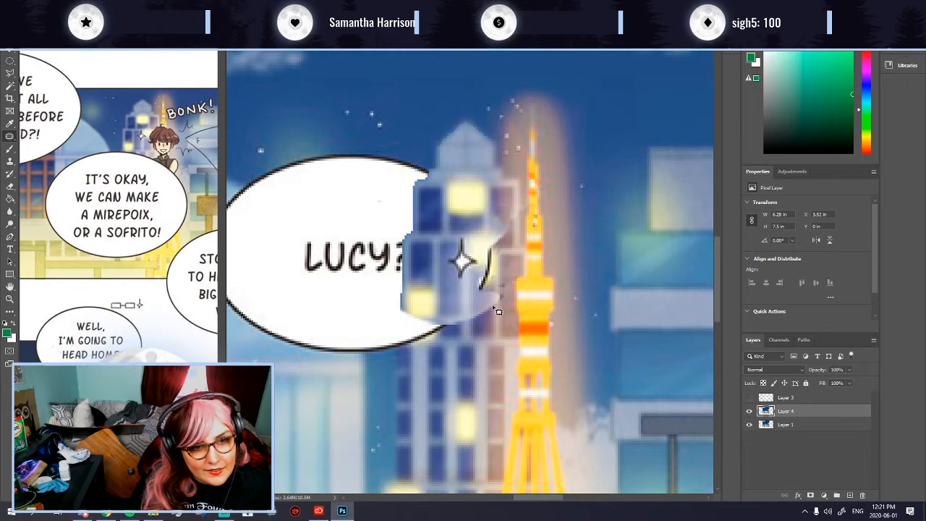
Step: Try to patch the pale lower edge of the merged building beside the tower, and undo the attempt
{"action": "left_click_drag", "start_coordinate": [494, 301], "coordinate": [475, 314]}
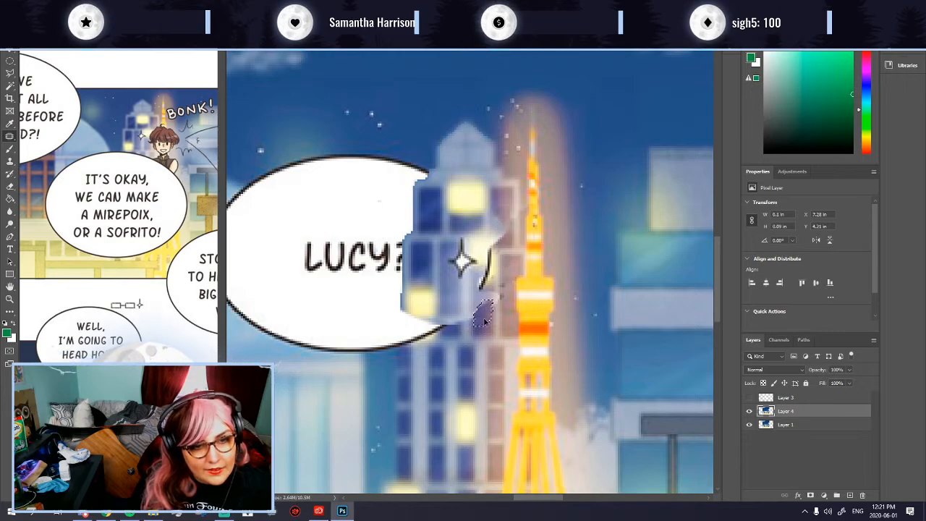
{"action": "key", "text": "ctrl+z"}
{"action": "key", "text": "ctrl+z"}
{"action": "key", "text": "ctrl+z"}
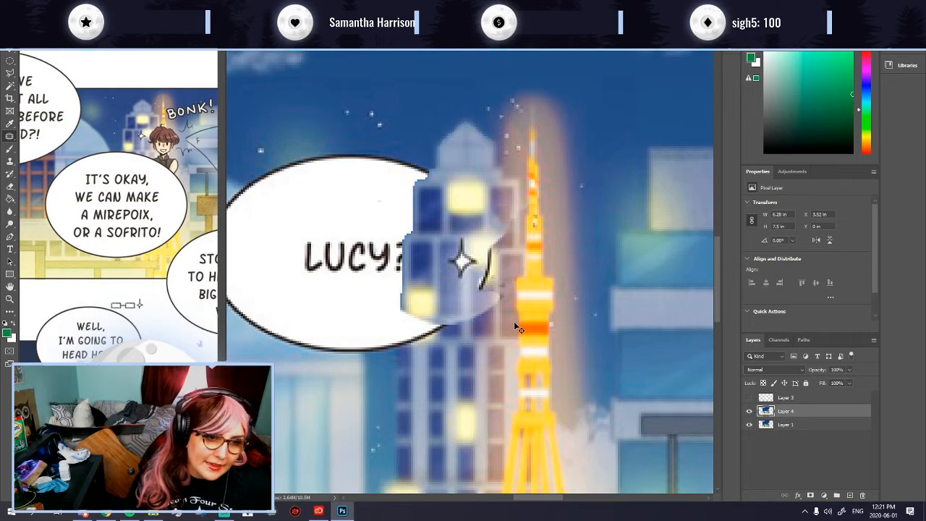
Step: Undo the building patching, merging and repositioning until the building patch layer is gone and the LUCY? bubble is intact
{"action": "key", "text": "ctrl+z"}
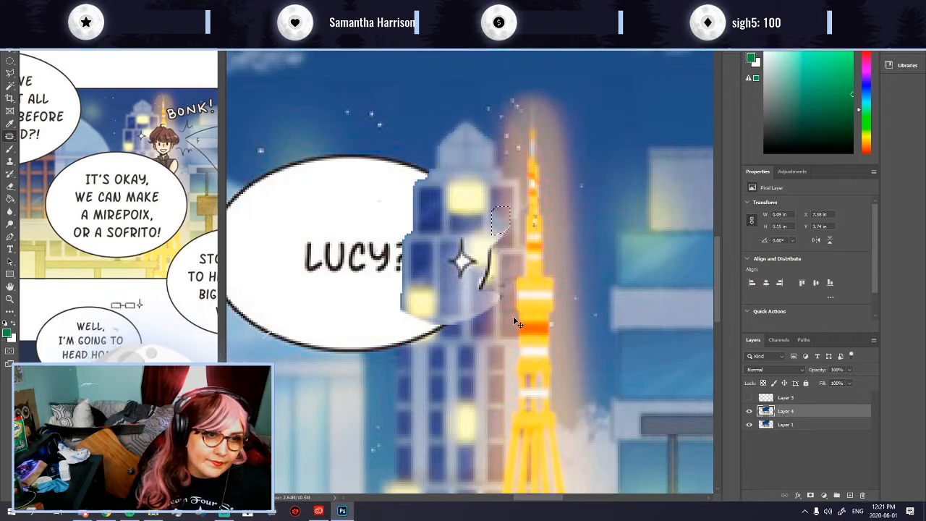
{"action": "key", "text": "ctrl+z"}
{"action": "key", "text": "ctrl+z"}
{"action": "key", "text": "ctrl+z"}
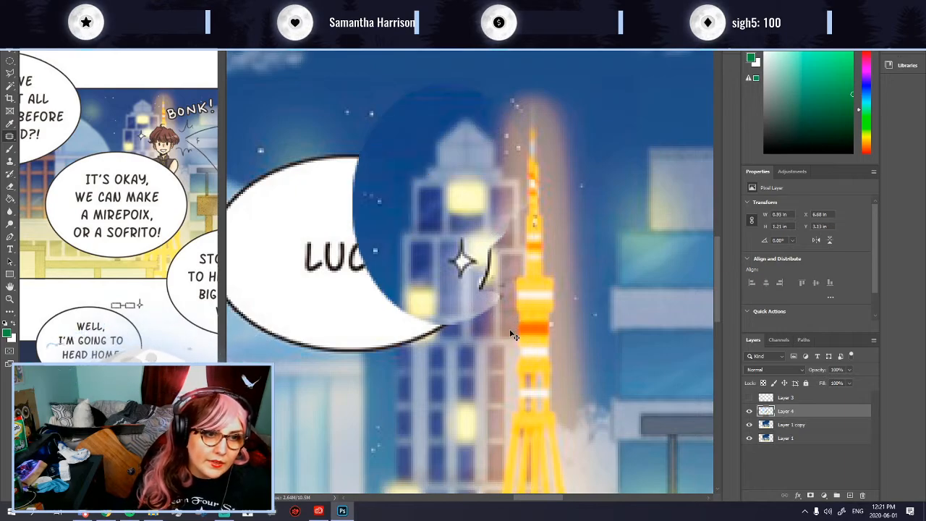
{"action": "key", "text": "ctrl+z"}
{"action": "key", "text": "5"}
{"action": "key", "text": "4"}
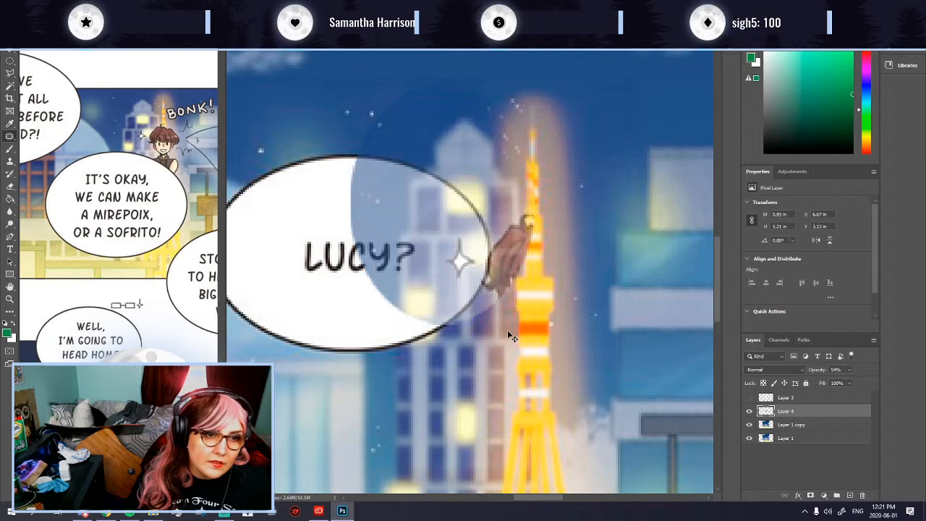
{"action": "key", "text": "ctrl+z"}
{"action": "key", "text": "ctrl+z"}
{"action": "key", "text": "ctrl+z"}
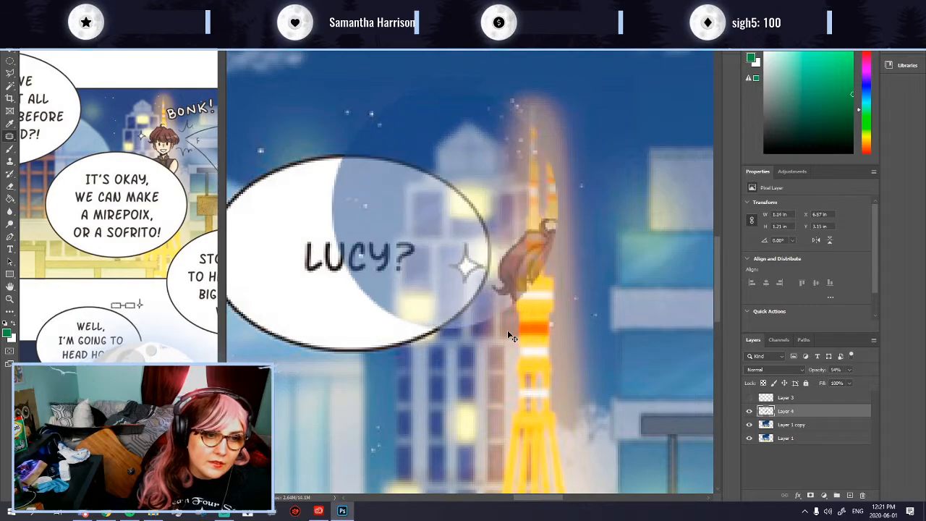
{"action": "key", "text": "ctrl+z"}
{"action": "key", "text": "ctrl+z"}
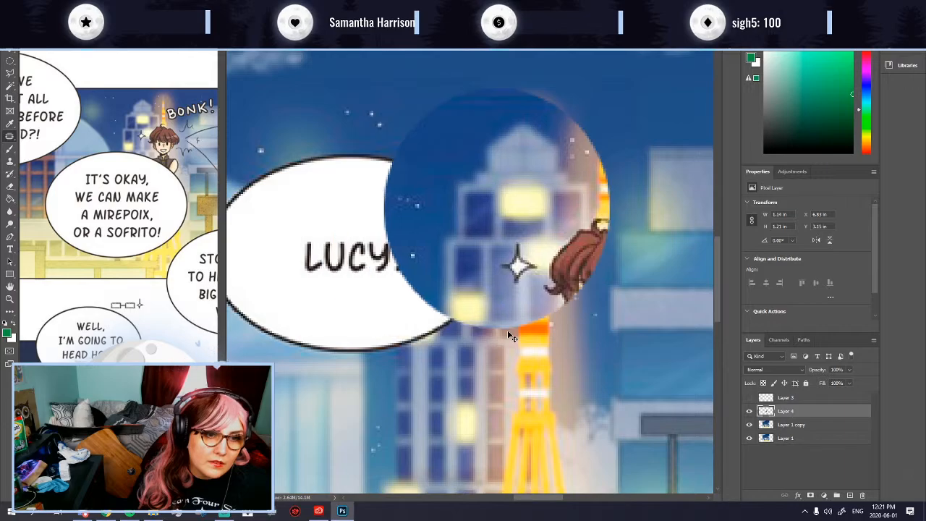
{"action": "key", "text": "ctrl+minus"}
{"action": "key", "text": "ctrl+minus"}
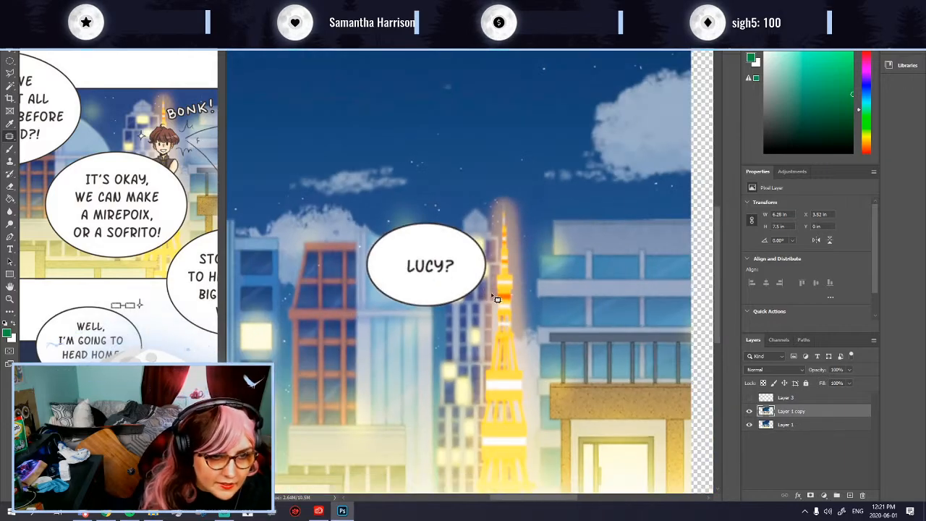
Step: Show Layer 3 above the duplicate city layer and delete it
{"action": "scroll", "coordinate": [492, 291], "scroll_direction": "up", "scroll_amount": 3}
{"action": "scroll", "coordinate": [494, 298], "scroll_direction": "down", "scroll_amount": 2}
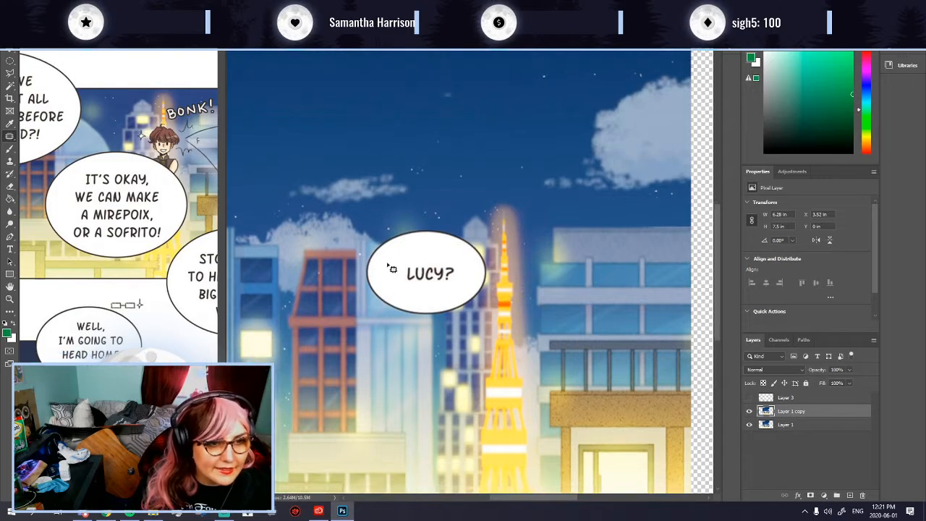
{"action": "scroll", "coordinate": [396, 268], "scroll_direction": "up", "scroll_amount": 2}
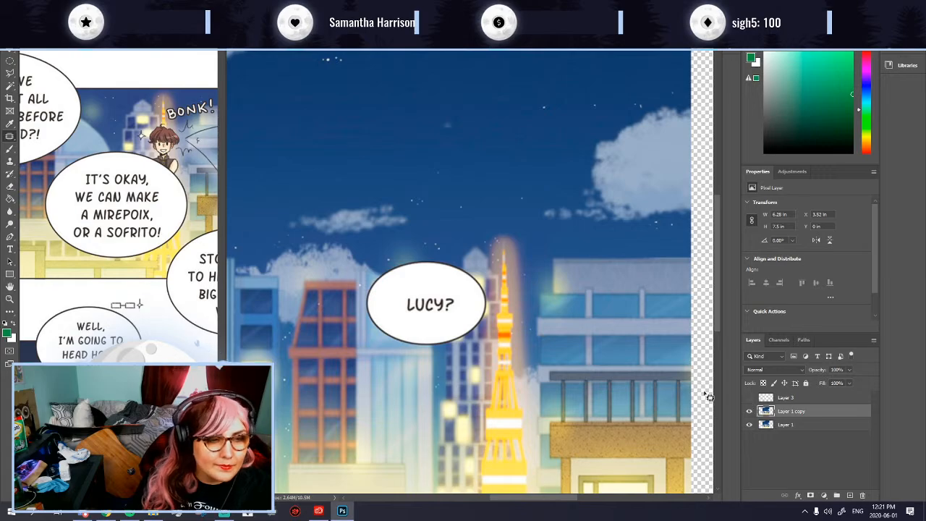
{"action": "scroll", "coordinate": [378, 306], "scroll_direction": "down", "scroll_amount": 8}
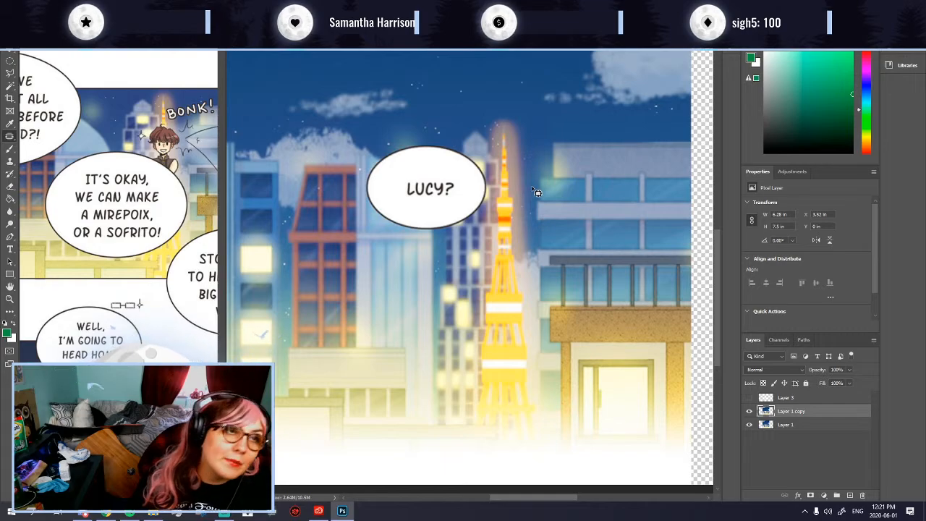
{"action": "scroll", "coordinate": [513, 192], "scroll_direction": "down", "scroll_amount": 6}
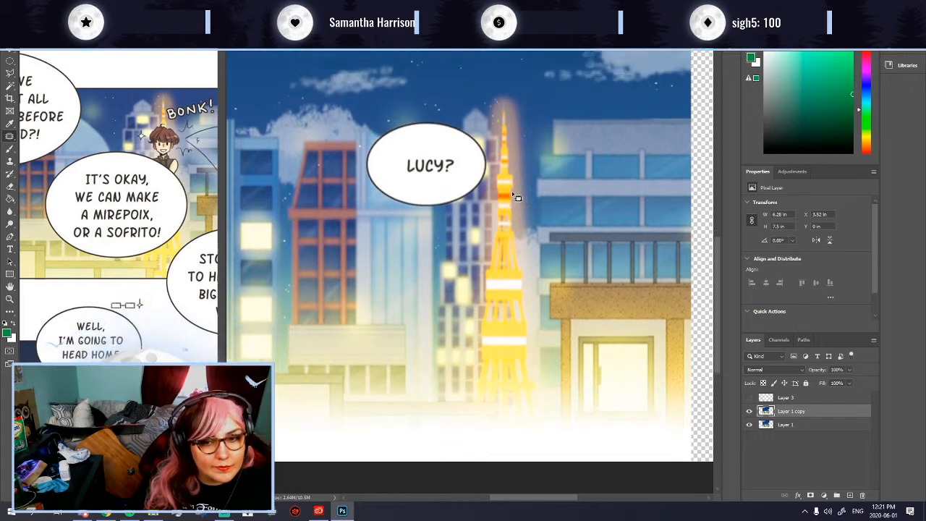
{"action": "scroll", "coordinate": [513, 192], "scroll_direction": "up", "scroll_amount": 5}
{"action": "scroll", "coordinate": [499, 197], "scroll_direction": "down", "scroll_amount": 3}
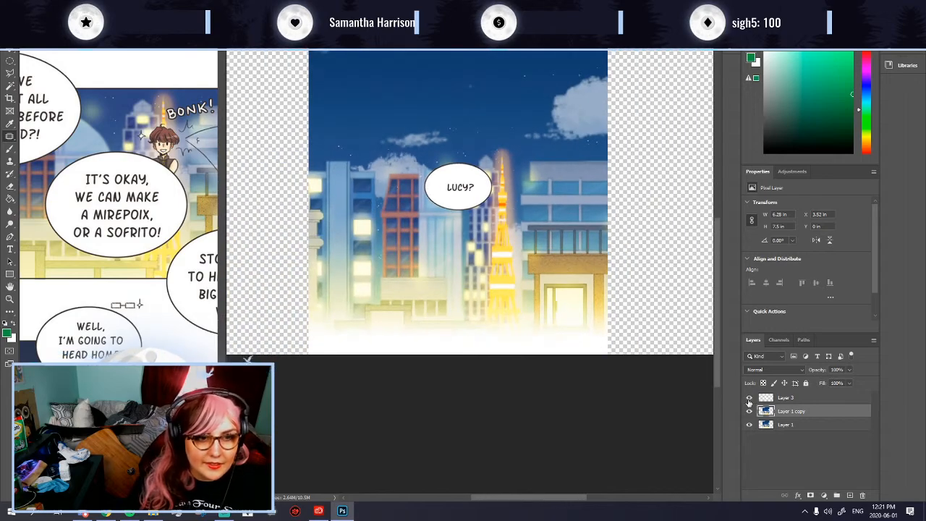
{"action": "left_click", "coordinate": [768, 397]}
{"action": "key", "text": "Delete"}
Step: Copy an elliptical selection around the LUCY? lettering inside the speech bubble to its own layer
{"action": "left_click", "coordinate": [10, 61]}
{"action": "scroll", "coordinate": [449, 179], "scroll_direction": "up", "scroll_amount": 3}
{"action": "left_click_drag", "start_coordinate": [440, 181], "coordinate": [483, 199]}
{"action": "key", "text": "ctrl+j"}
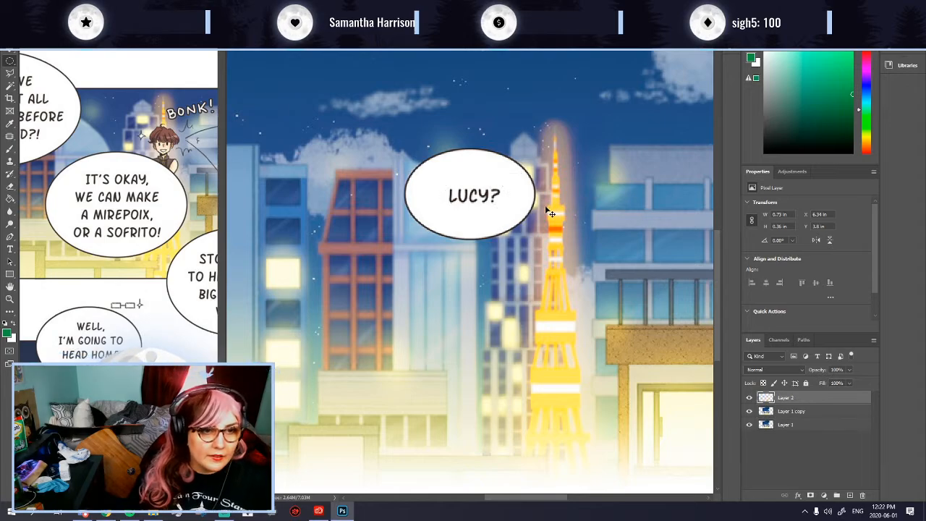
Step: Load the lettering layer's outline, paint white over LUCY? on Layer 1 copy, deselect, and hide Layer 2 and Layer 1
{"action": "left_click", "coordinate": [766, 397], "text": "ctrl"}
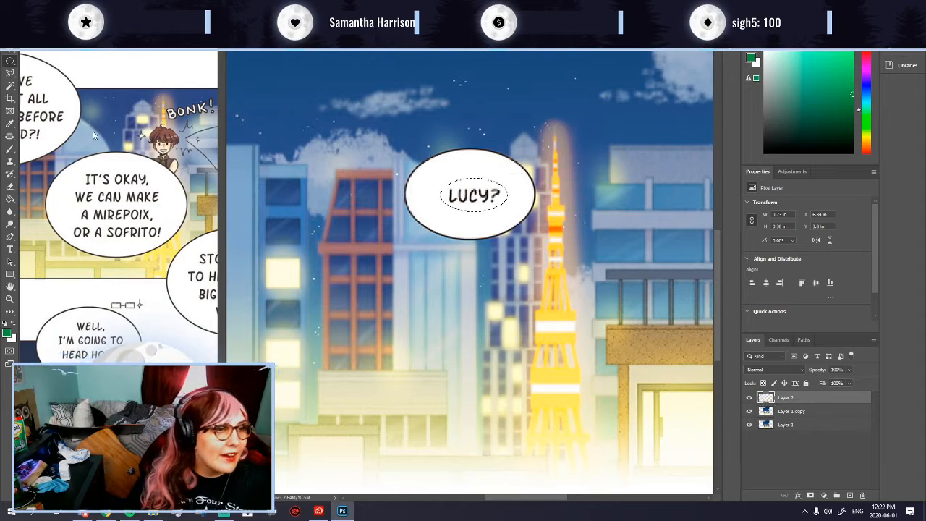
{"action": "left_click", "coordinate": [775, 411]}
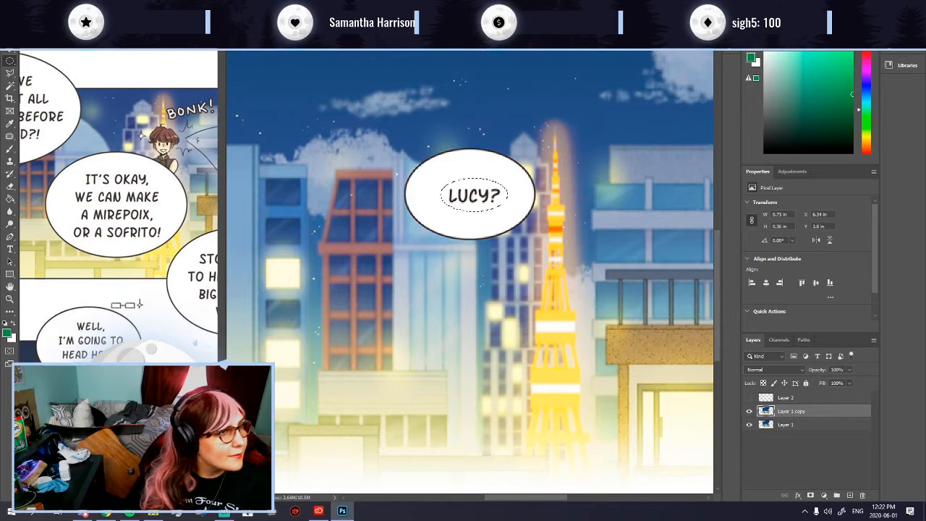
{"action": "key", "text": "x"}
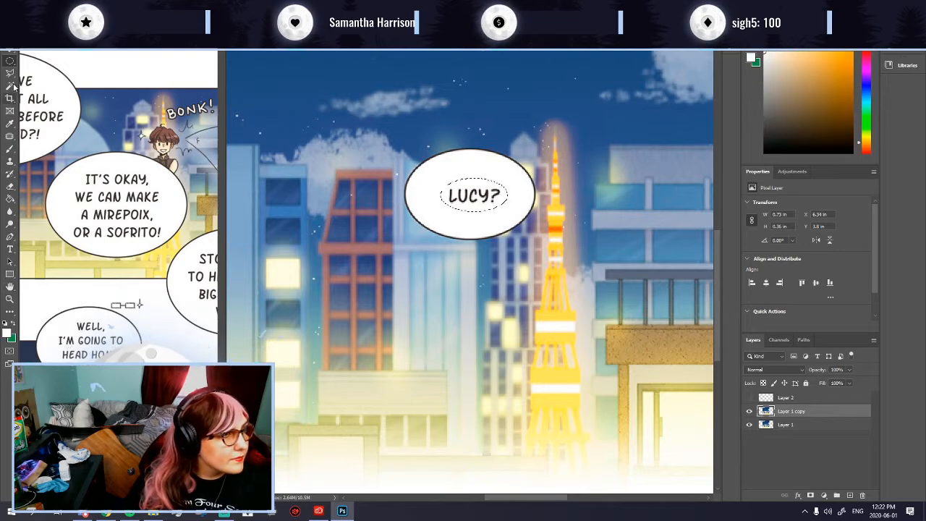
{"action": "left_click", "coordinate": [10, 149]}
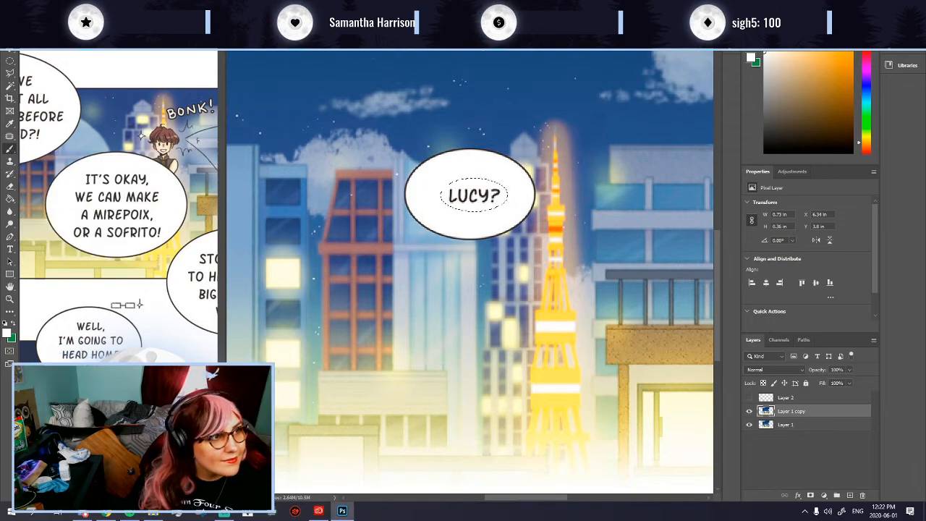
{"action": "left_click", "coordinate": [44, 20]}
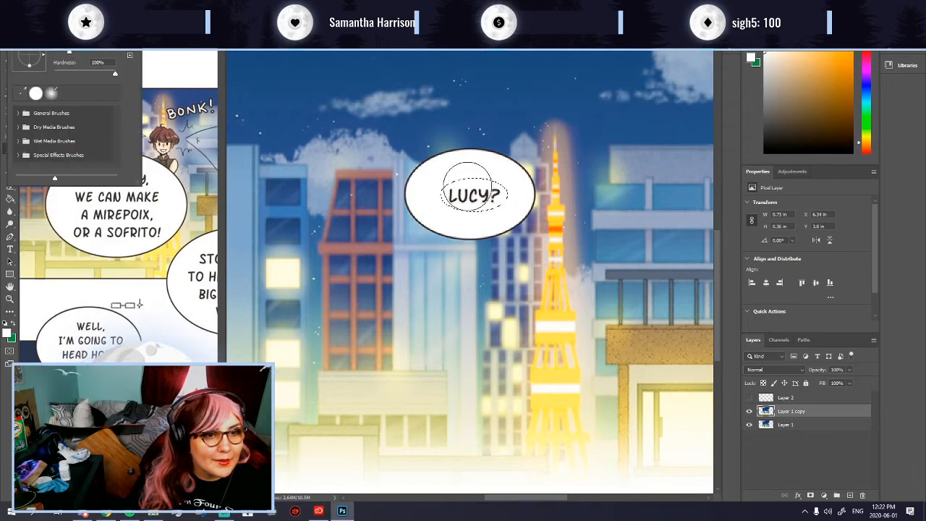
{"action": "left_click_drag", "start_coordinate": [468, 186], "coordinate": [479, 203]}
{"action": "key", "text": "ctrl+d"}
{"action": "key", "text": "v"}
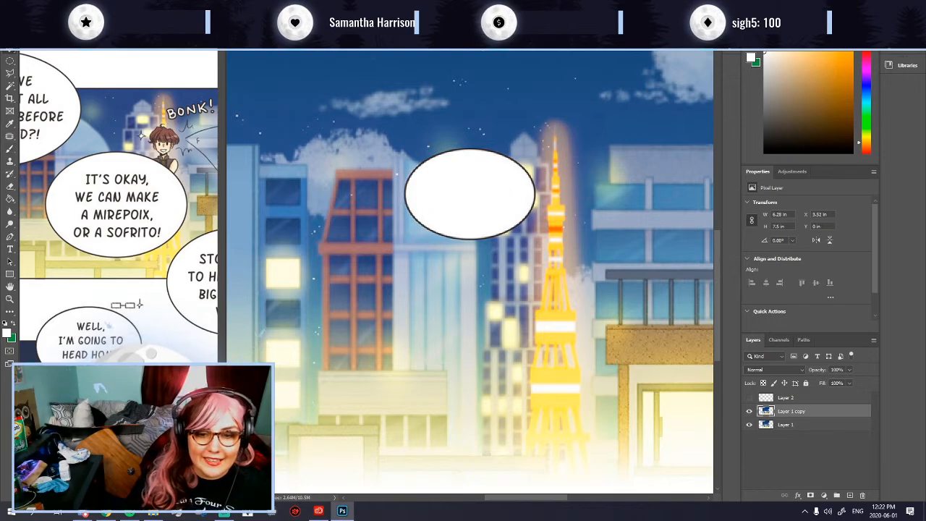
{"action": "scroll", "coordinate": [527, 320], "scroll_direction": "down", "scroll_amount": 5}
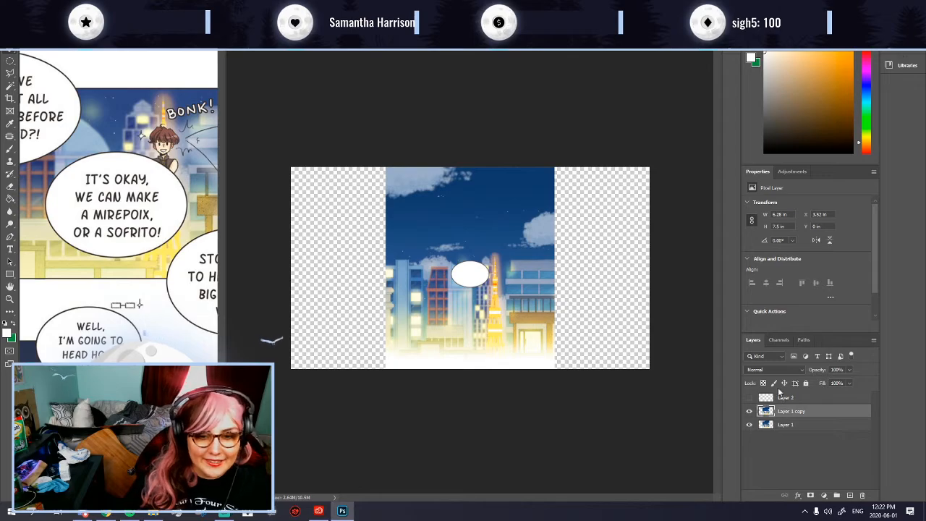
{"action": "left_click", "coordinate": [750, 425]}
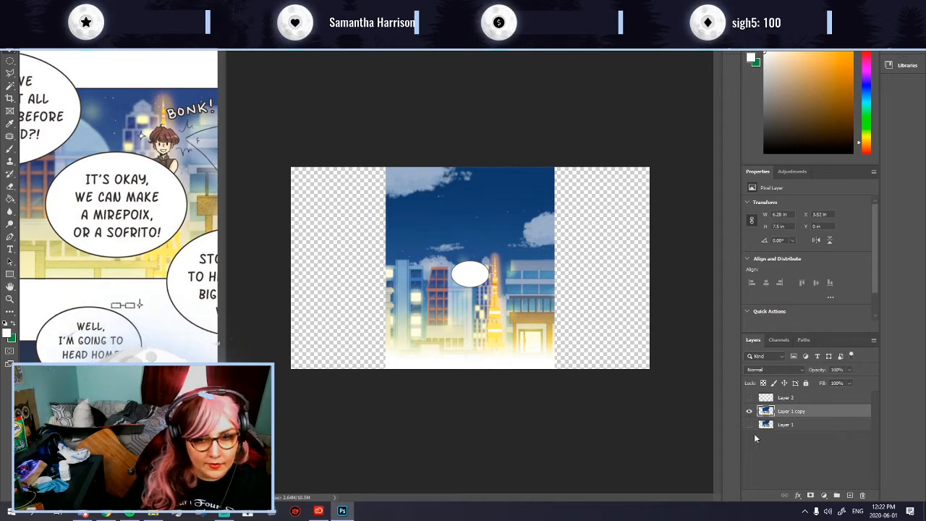
Step: Begin saving the document under a new name and open the folder containing the Gourmet Hound episodes in Pictures
{"action": "key", "text": "ctrl+shift+s"}
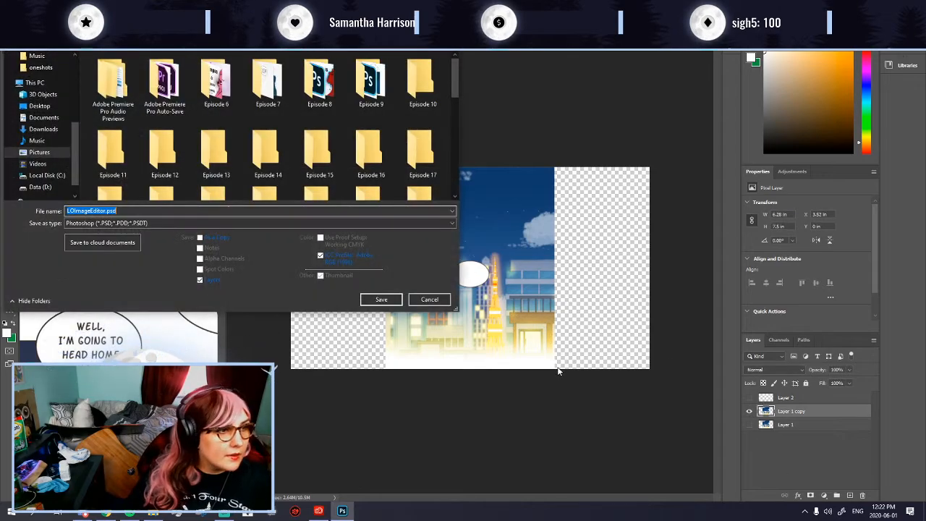
{"action": "scroll", "coordinate": [246, 160], "scroll_direction": "down", "scroll_amount": 3}
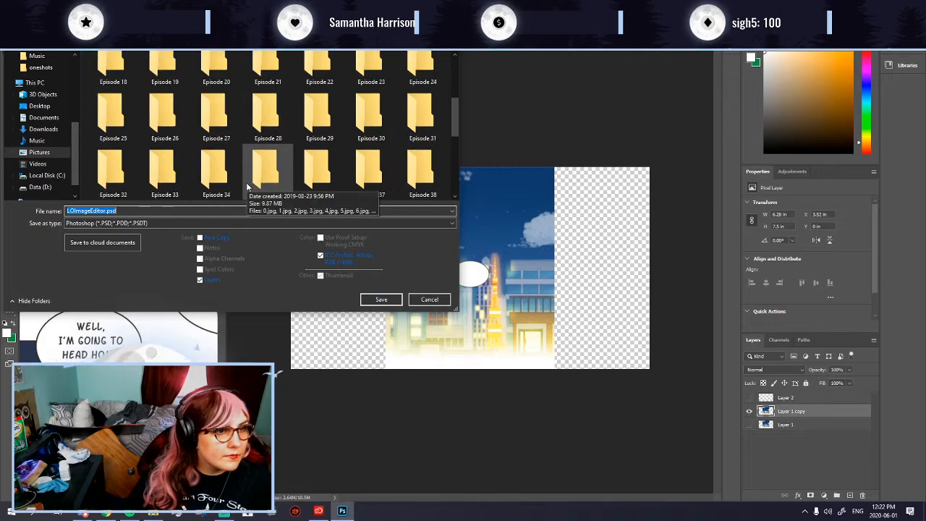
{"action": "scroll", "coordinate": [282, 197], "scroll_direction": "down", "scroll_amount": 3}
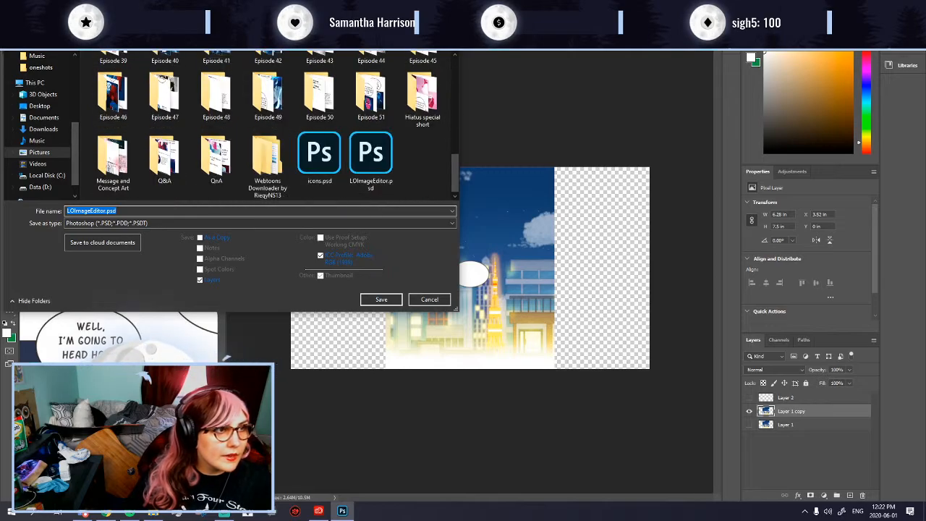
{"action": "left_click", "coordinate": [137, 26]}
{"action": "scroll", "coordinate": [209, 136], "scroll_direction": "down", "scroll_amount": 1}
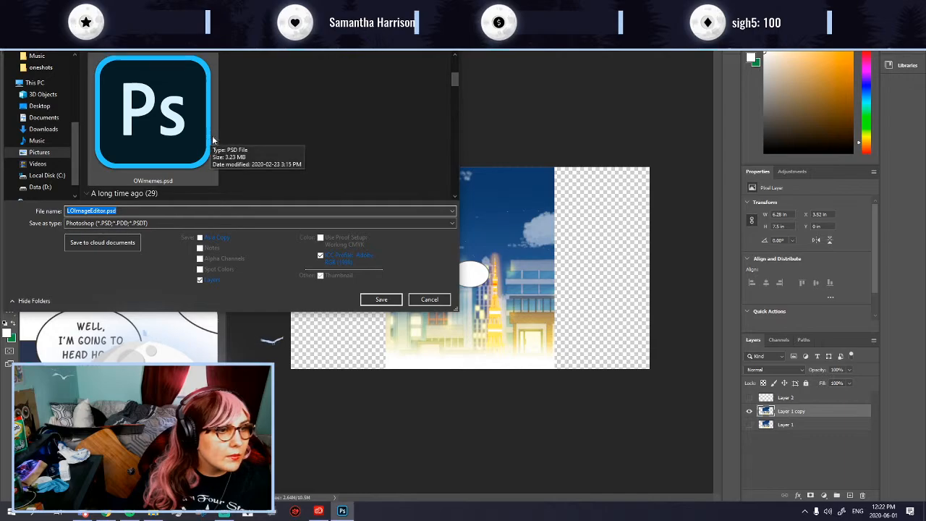
{"action": "scroll", "coordinate": [202, 136], "scroll_direction": "up", "scroll_amount": 1}
{"action": "scroll", "coordinate": [196, 136], "scroll_direction": "down", "scroll_amount": 5}
{"action": "left_click", "coordinate": [151, 142]}
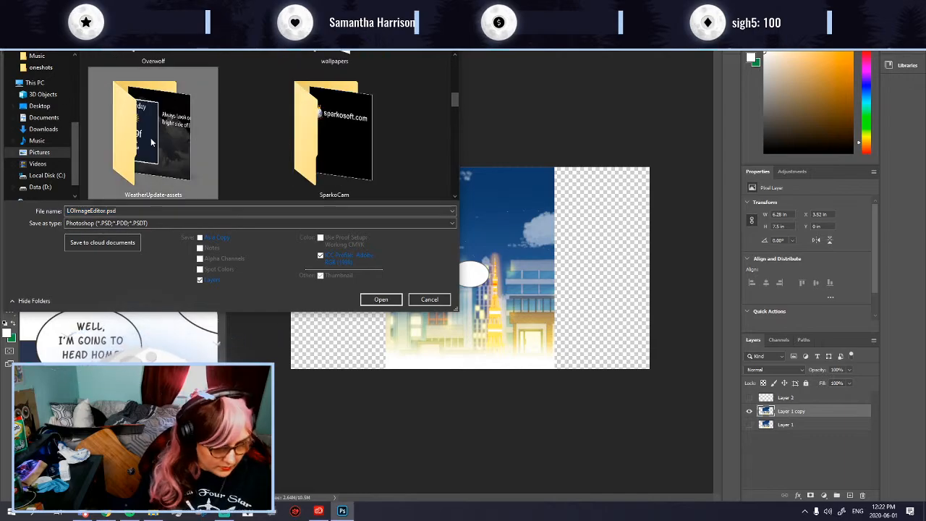
{"action": "key", "text": "g"}
{"action": "double_click", "coordinate": [161, 120]}
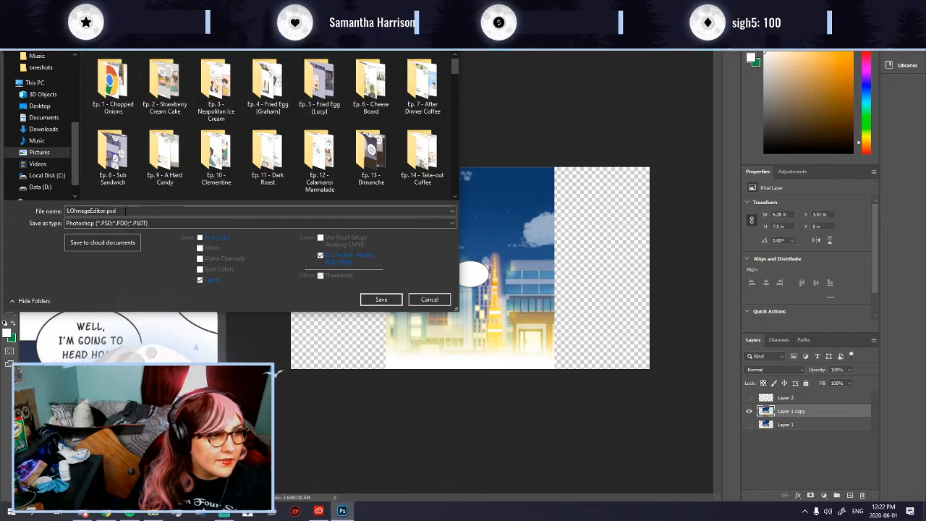
Step: Save the document as GourmetHoundImageEditor in Photoshop format with Maximize Compatibility on
{"action": "triple_click", "coordinate": [197, 211]}
{"action": "type", "text": "GourmetH"}
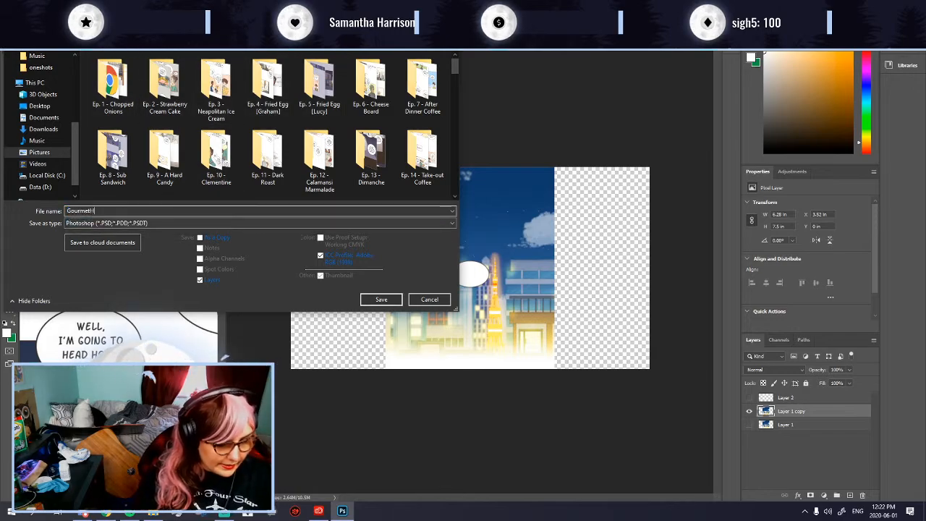
{"action": "type", "text": "oundImageEditor"}
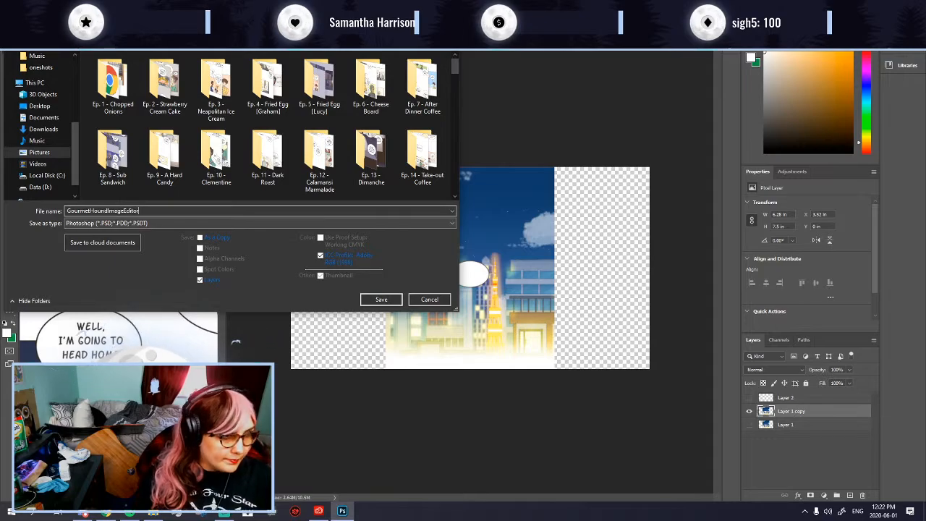
{"action": "key", "text": "Return"}
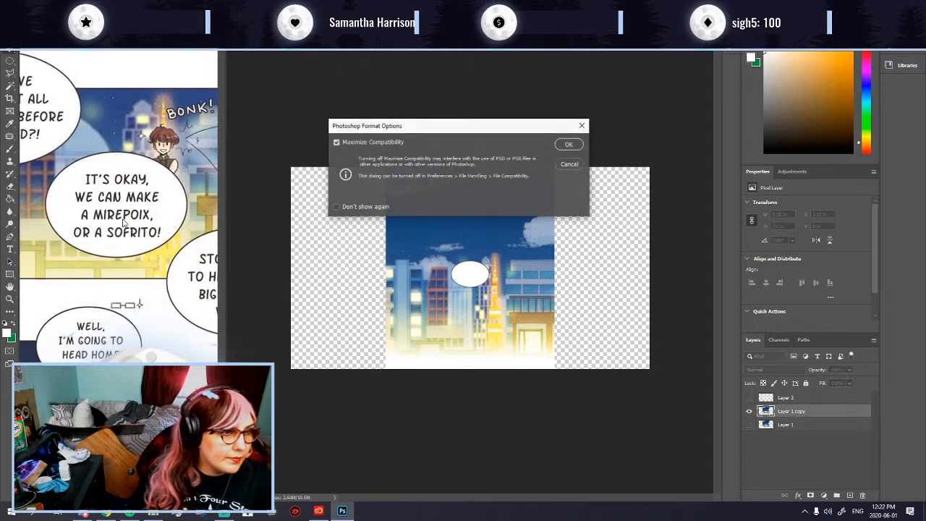
{"action": "left_click", "coordinate": [571, 146]}
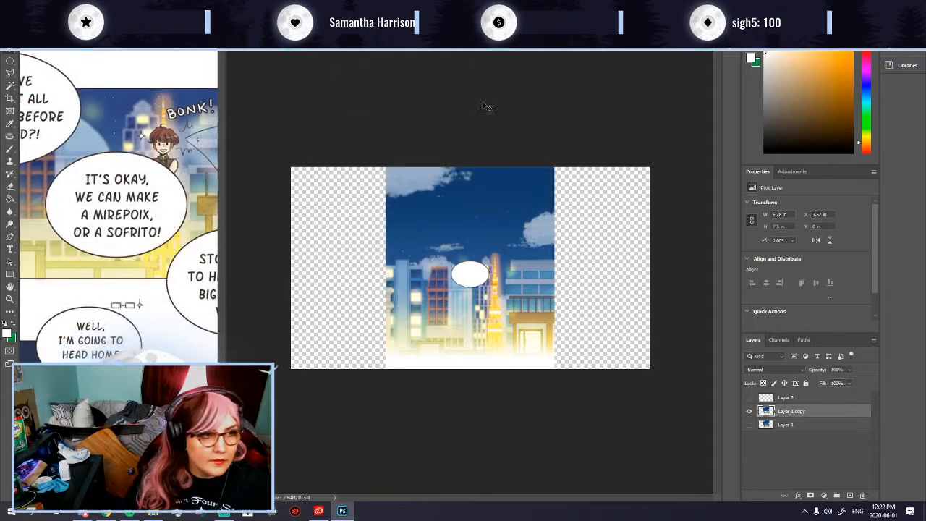
{"action": "key", "text": "ctrl+shift+s"}
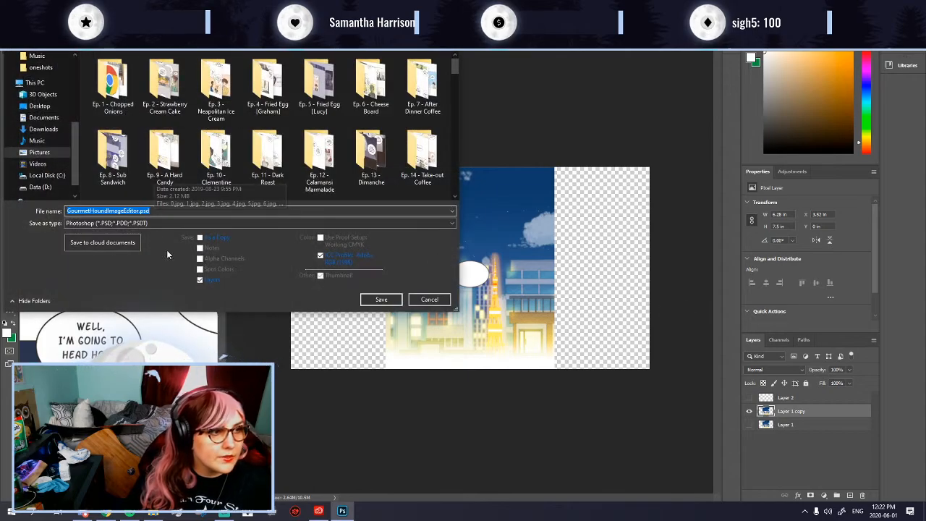
{"action": "type", "text": "e1"}
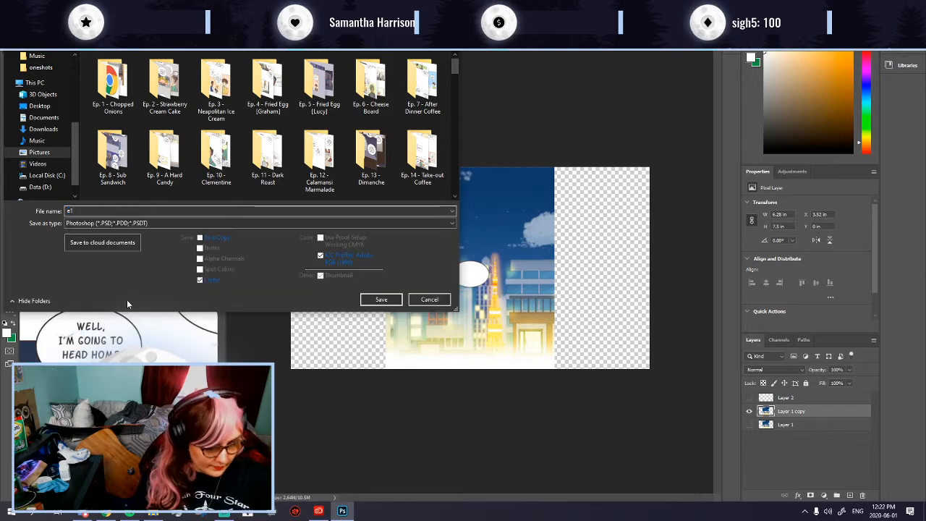
{"action": "type", "text": "cv"}
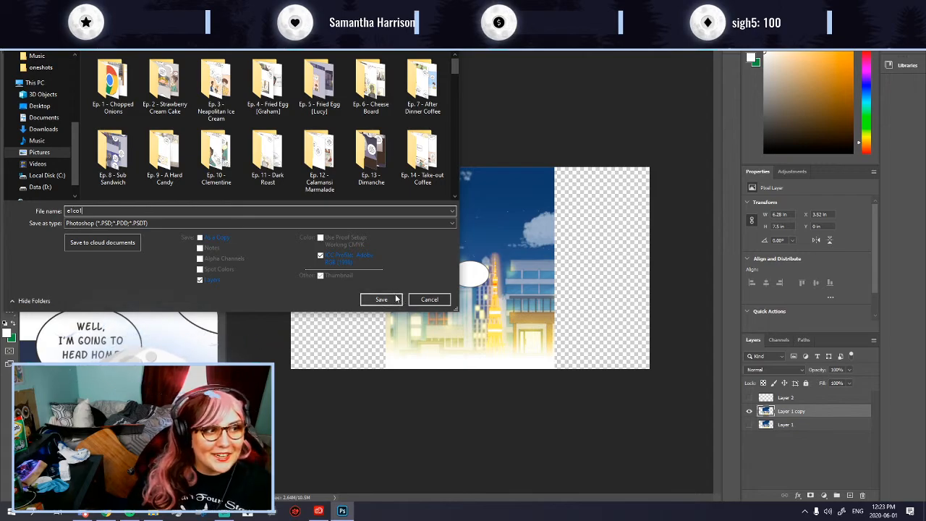
{"action": "double_click", "coordinate": [112, 86]}
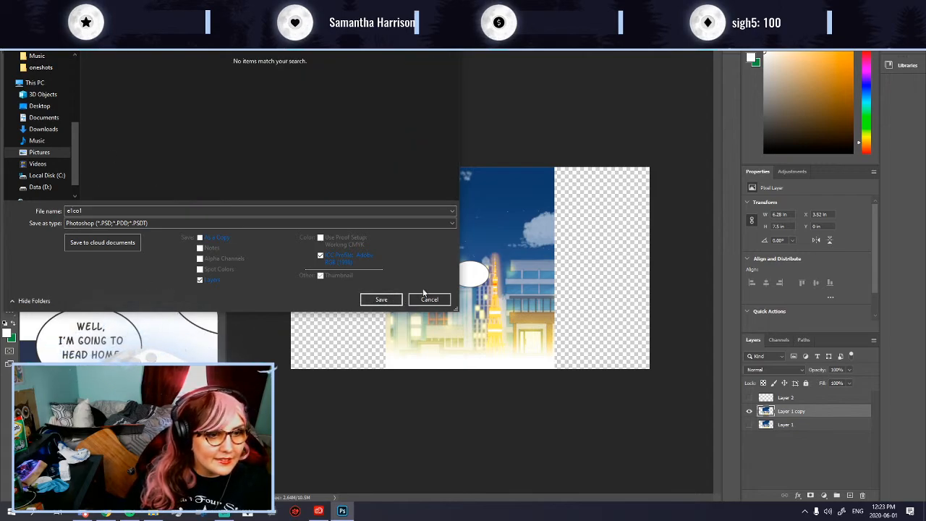
{"action": "key", "text": "alt+Left"}
{"action": "scroll", "coordinate": [269, 164], "scroll_direction": "down", "scroll_amount": 15}
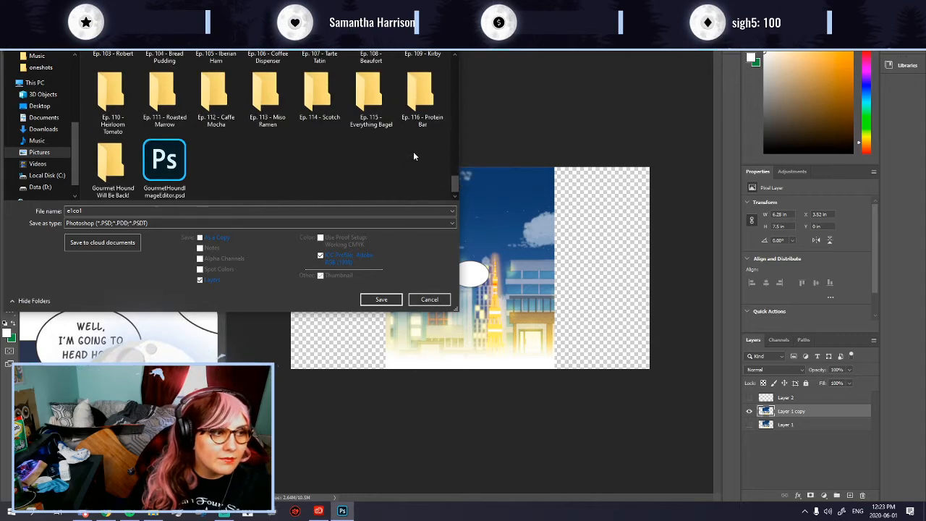
{"action": "scroll", "coordinate": [414, 151], "scroll_direction": "up", "scroll_amount": 11}
{"action": "scroll", "coordinate": [326, 144], "scroll_direction": "up", "scroll_amount": 4}
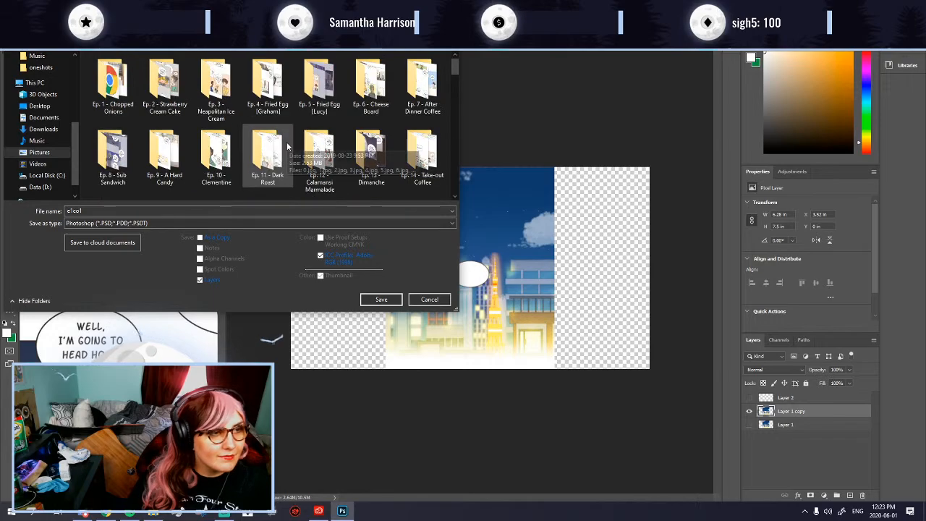
{"action": "left_click", "coordinate": [381, 298]}
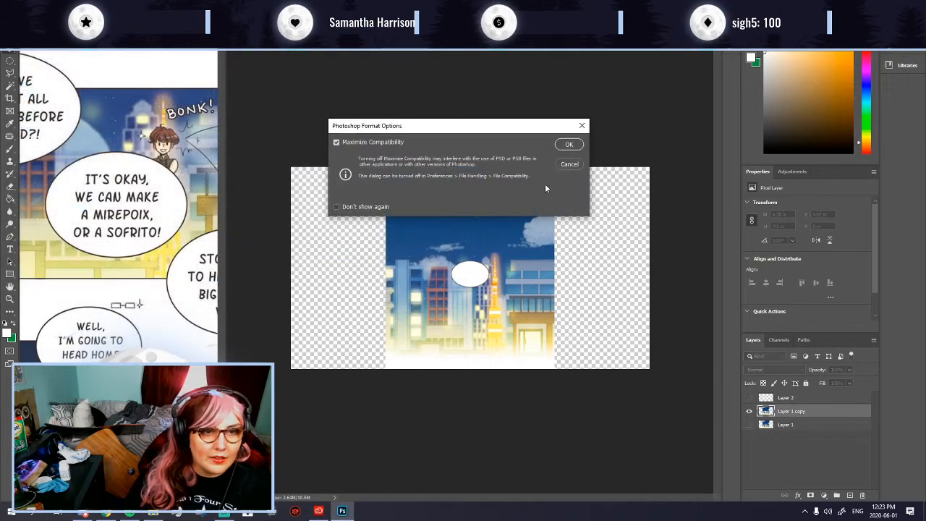
{"action": "left_click", "coordinate": [569, 165]}
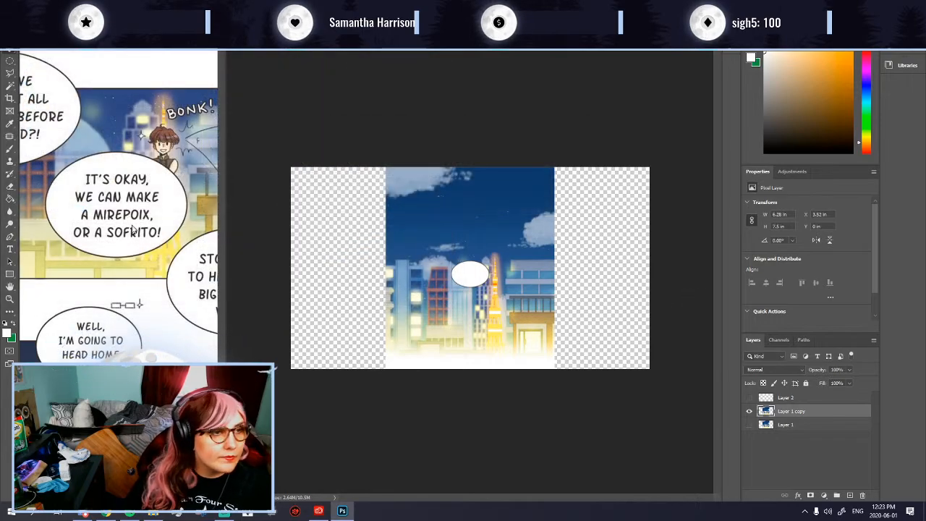
Step: Save a copy of the city panel with the blank speech bubble as a PNG file named gh1co1
{"action": "left_click", "coordinate": [101, 223]}
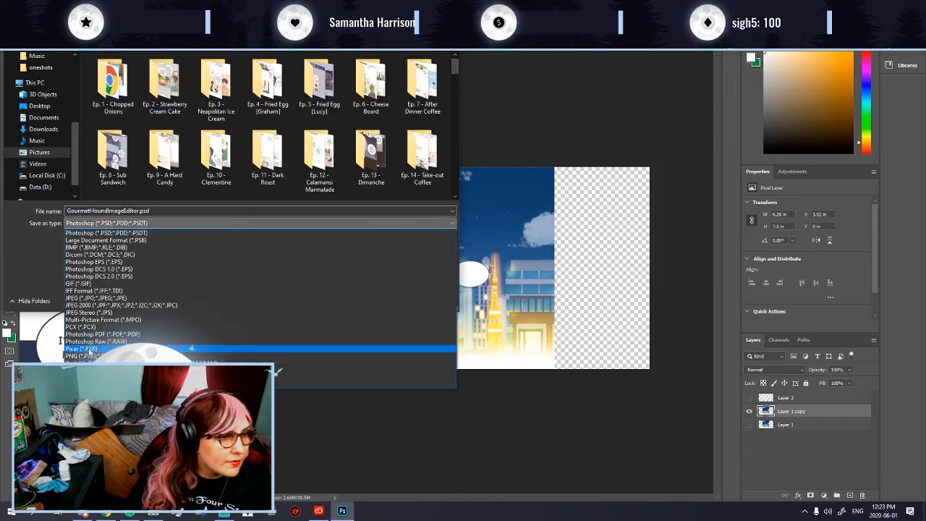
{"action": "left_click", "coordinate": [108, 340]}
{"action": "left_click", "coordinate": [107, 212]}
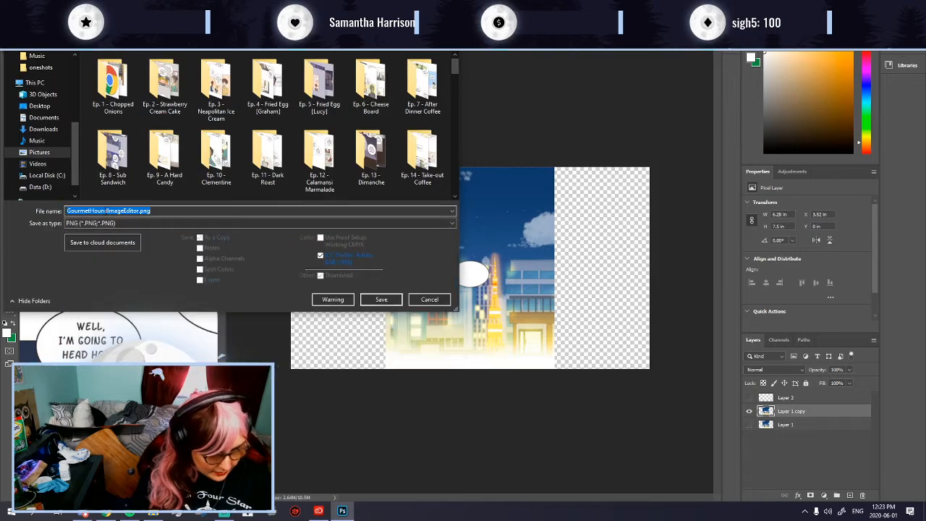
{"action": "type", "text": "e"}
{"action": "type", "text": "1"}
{"action": "key", "text": "BackSpace"}
{"action": "key", "text": "BackSpace"}
{"action": "type", "text": "gh1co1"}
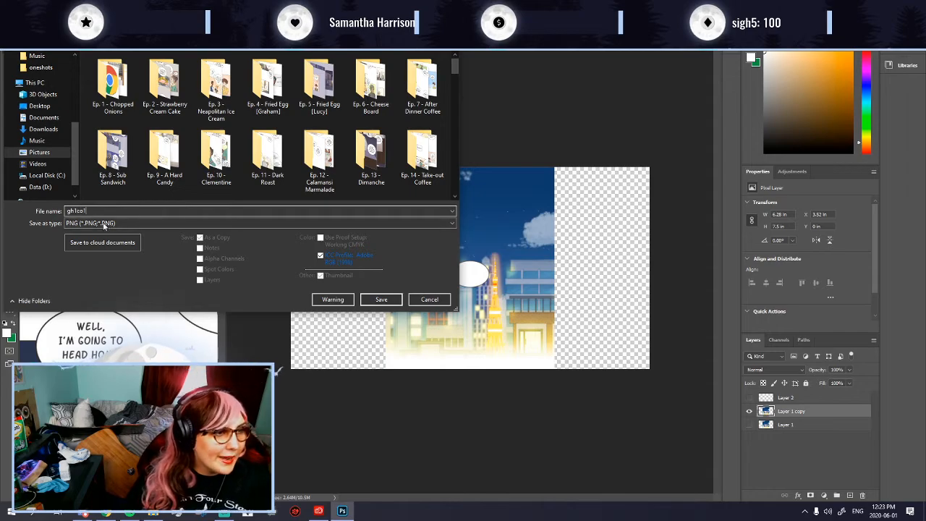
{"action": "left_click", "coordinate": [381, 300]}
{"action": "left_click", "coordinate": [515, 153]}
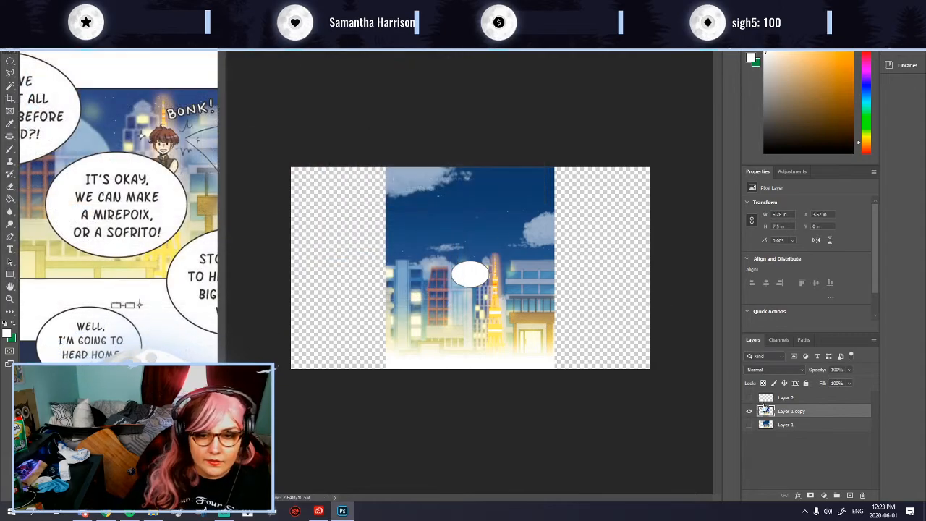
Step: Show the lettering on Layer 2 and hide Layer 1 copy so only LUCY? is displayed
{"action": "left_click", "coordinate": [750, 424]}
{"action": "key", "text": "ctrl+plus"}
{"action": "key", "text": "ctrl+plus"}
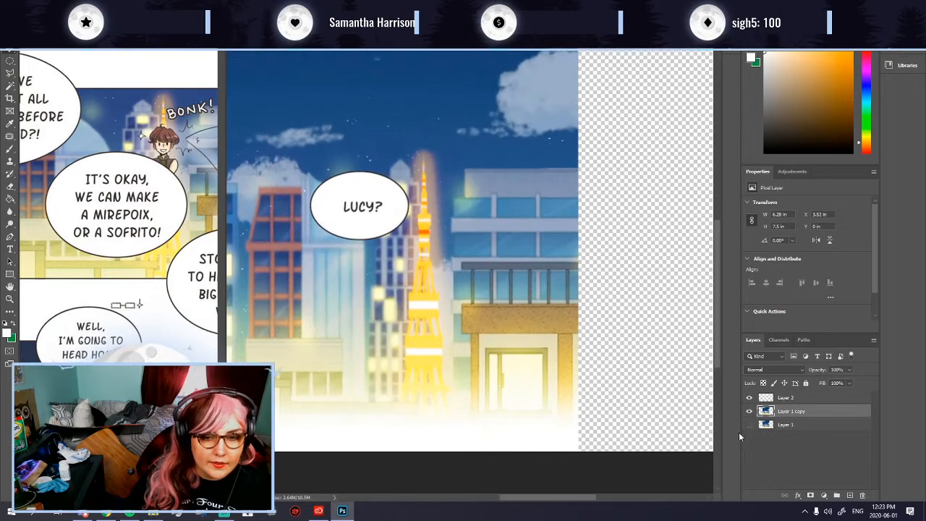
{"action": "left_click", "coordinate": [749, 411]}
{"action": "scroll", "coordinate": [331, 210], "scroll_direction": "up", "scroll_amount": 1}
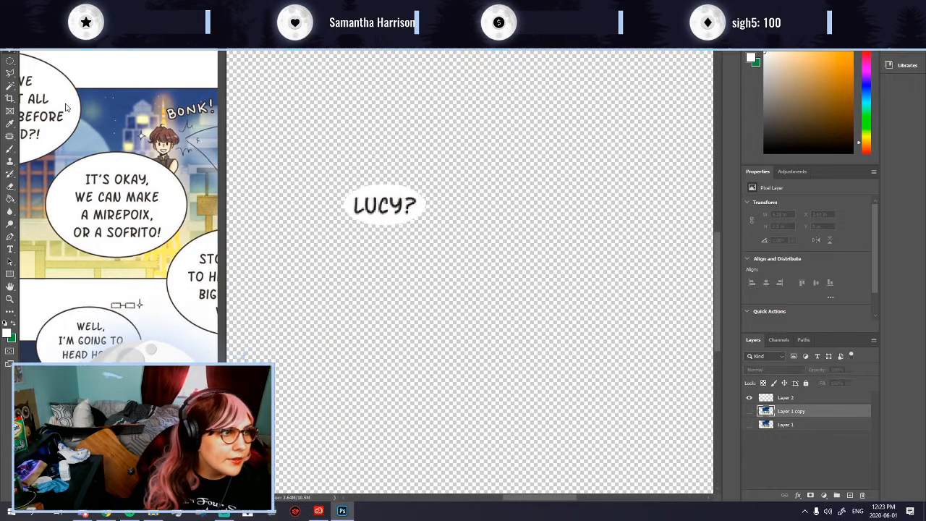
Step: Select the white area around the LUCY? lettering on Layer 2 with the Magic Wand and expand the selection by 1 pixel
{"action": "left_click", "coordinate": [10, 87]}
{"action": "left_click", "coordinate": [373, 196]}
{"action": "key", "text": "ctrl+d"}
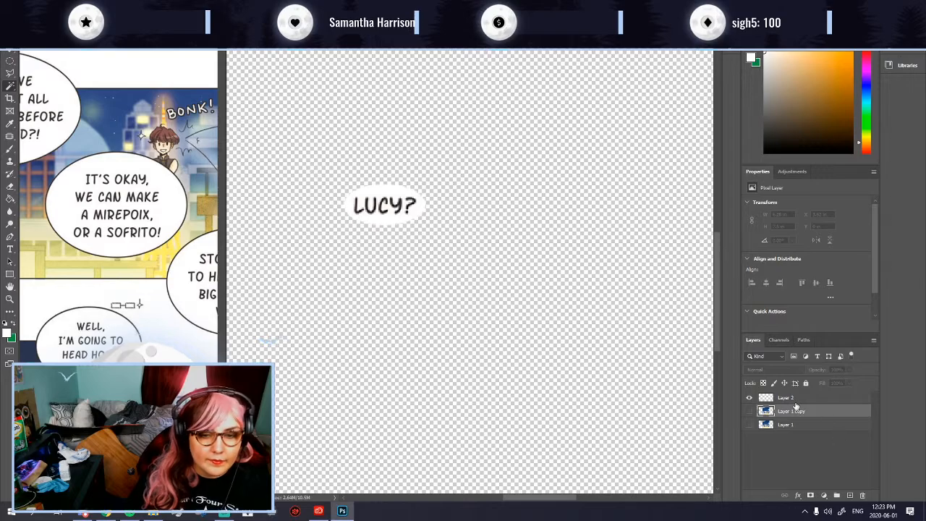
{"action": "left_click", "coordinate": [796, 400]}
{"action": "left_click", "coordinate": [389, 192]}
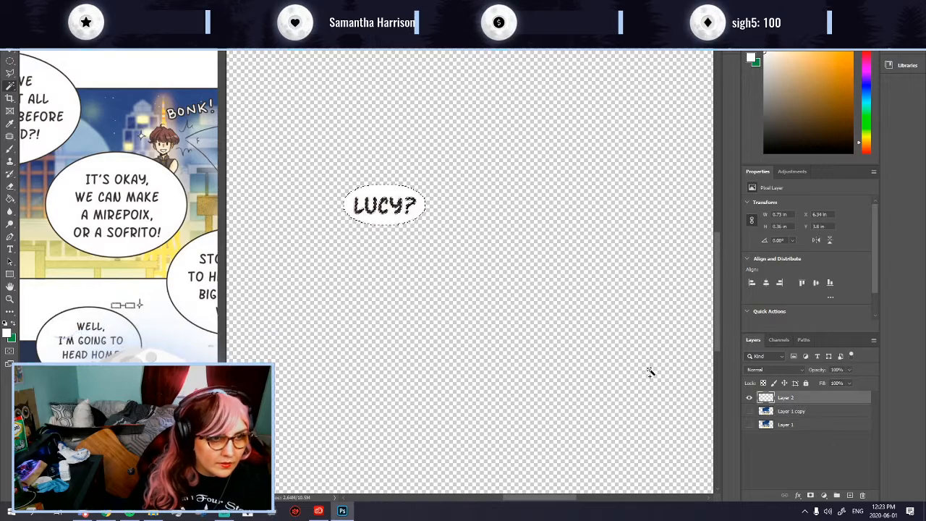
{"action": "left_click", "coordinate": [114, 6]}
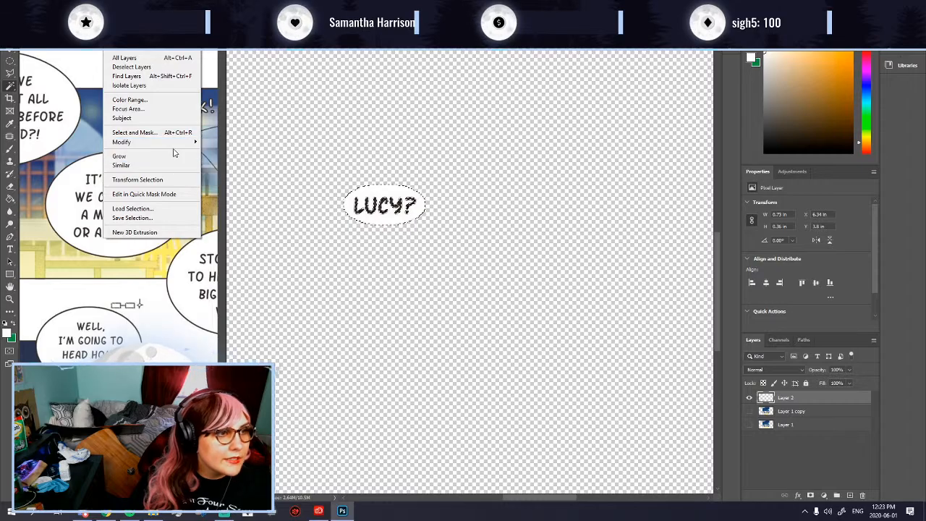
{"action": "mouse_move", "coordinate": [173, 142]}
{"action": "left_click", "coordinate": [218, 162]}
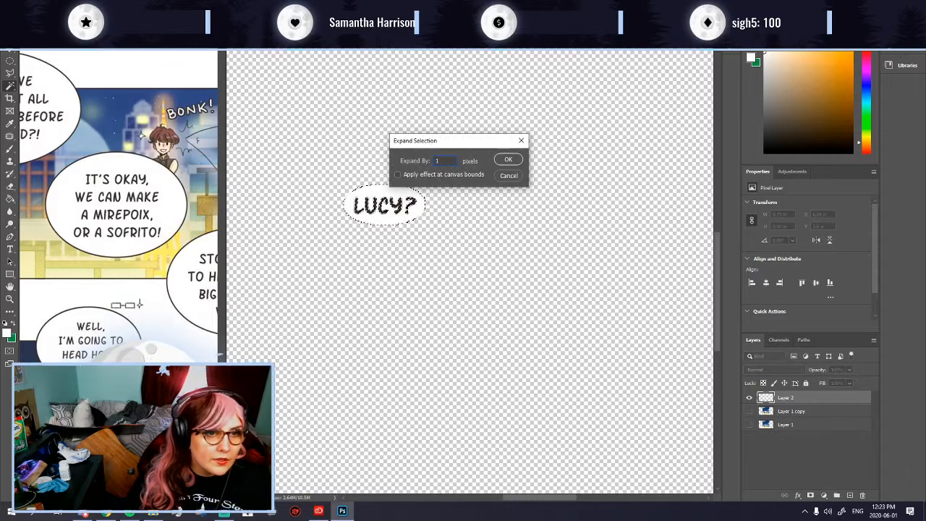
{"action": "left_click", "coordinate": [511, 160]}
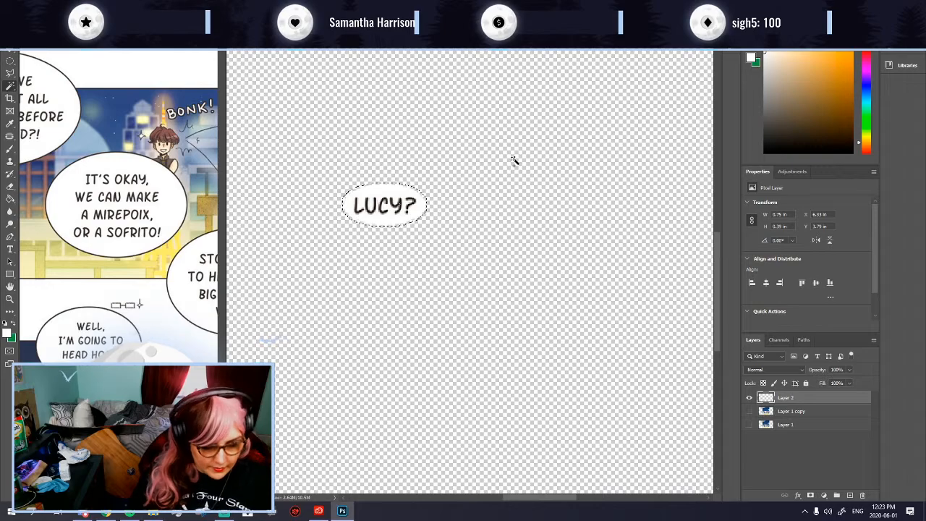
Step: Invert the selection and modify its edge, delete the white around LUCY? on Layer 2, and deselect
{"action": "key", "text": "ctrl+shift+i"}
{"action": "left_click", "coordinate": [107, 6]}
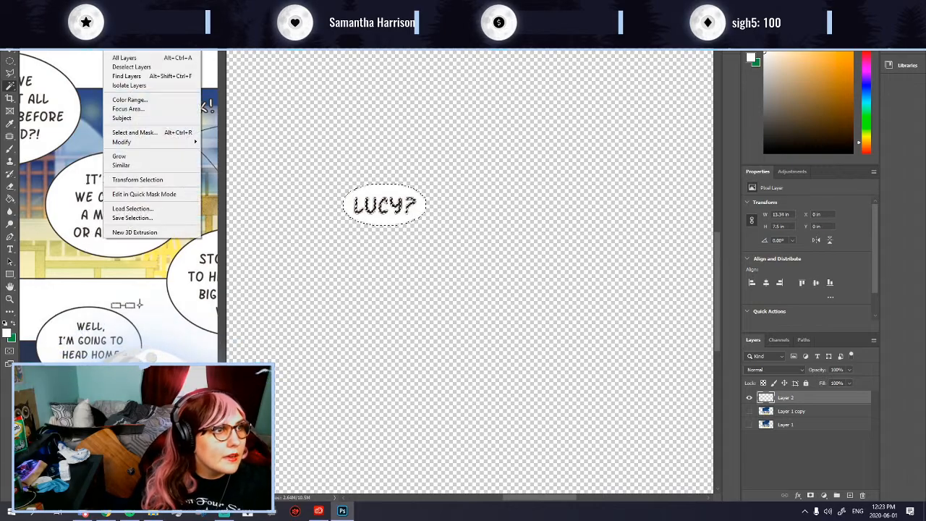
{"action": "mouse_move", "coordinate": [165, 146]}
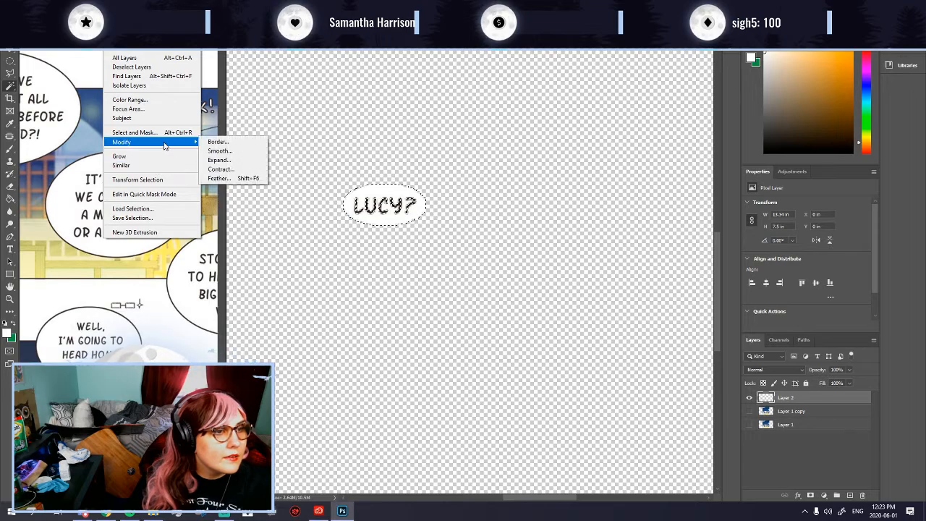
{"action": "left_click", "coordinate": [220, 170]}
{"action": "left_click", "coordinate": [508, 158]}
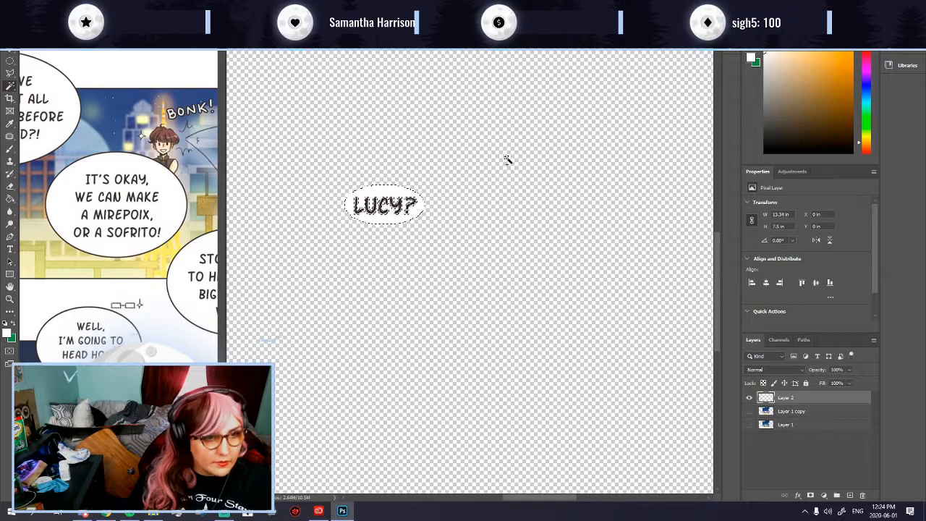
{"action": "key", "text": "Delete"}
{"action": "key", "text": "ctrl+z"}
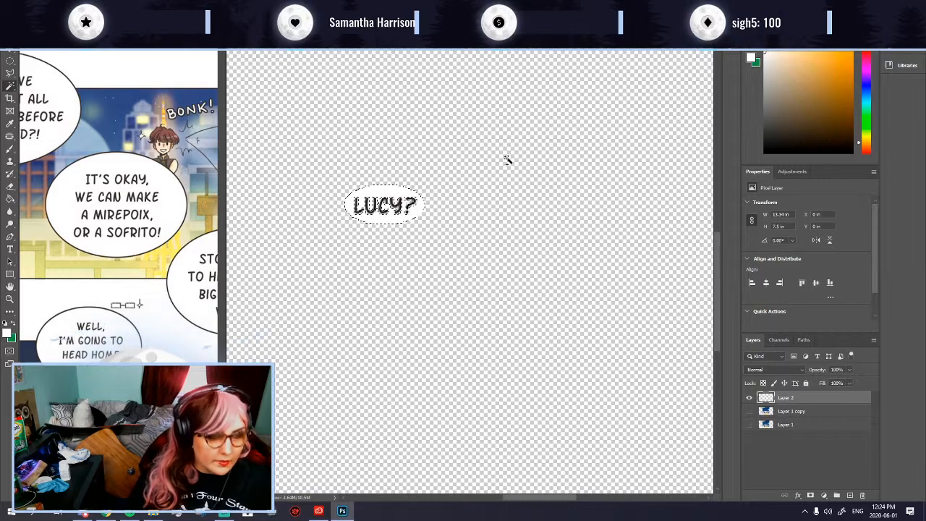
{"action": "key", "text": "Delete"}
{"action": "key", "text": "ctrl+d"}
{"action": "scroll", "coordinate": [510, 203], "scroll_direction": "down", "scroll_amount": 3}
{"action": "scroll", "coordinate": [516, 232], "scroll_direction": "up", "scroll_amount": 2}
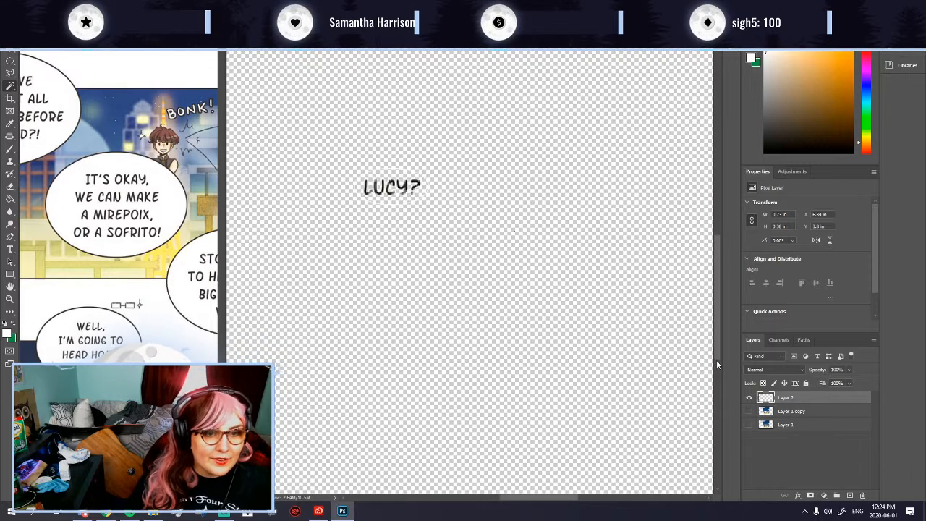
Step: Create a new layer at the bottom of the layer stack and fill it with green behind the LUCY? lettering, with Layer 1 copy hidden
{"action": "left_click", "coordinate": [749, 411]}
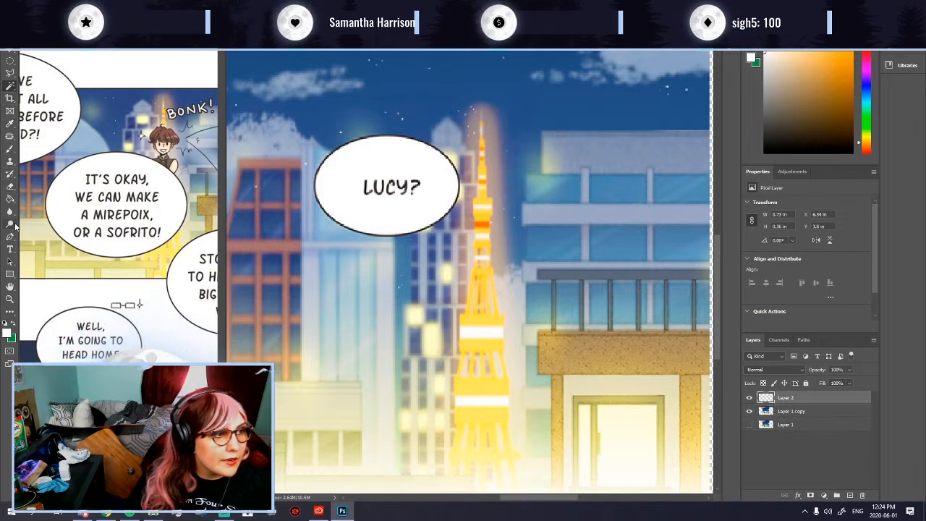
{"action": "left_click", "coordinate": [13, 327]}
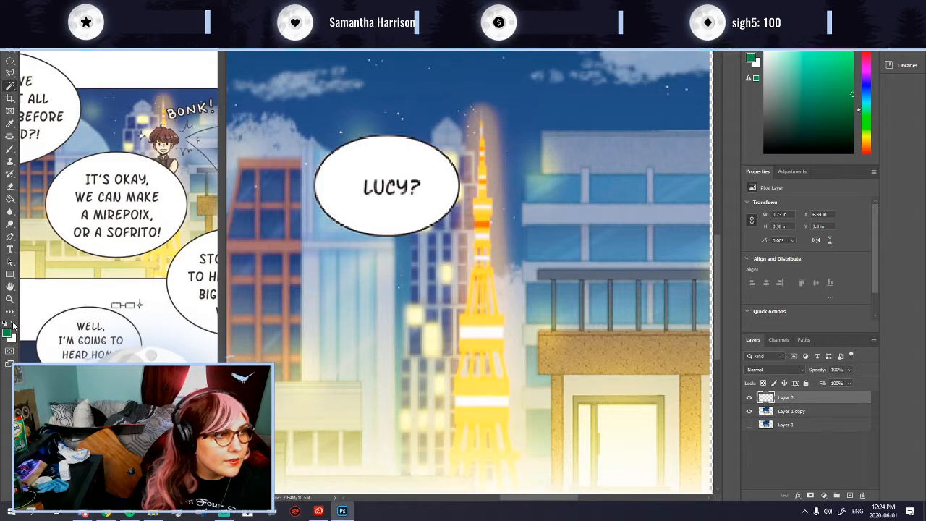
{"action": "left_click", "coordinate": [750, 411]}
{"action": "key", "text": "ctrl+shift+n"}
{"action": "key", "text": "Return"}
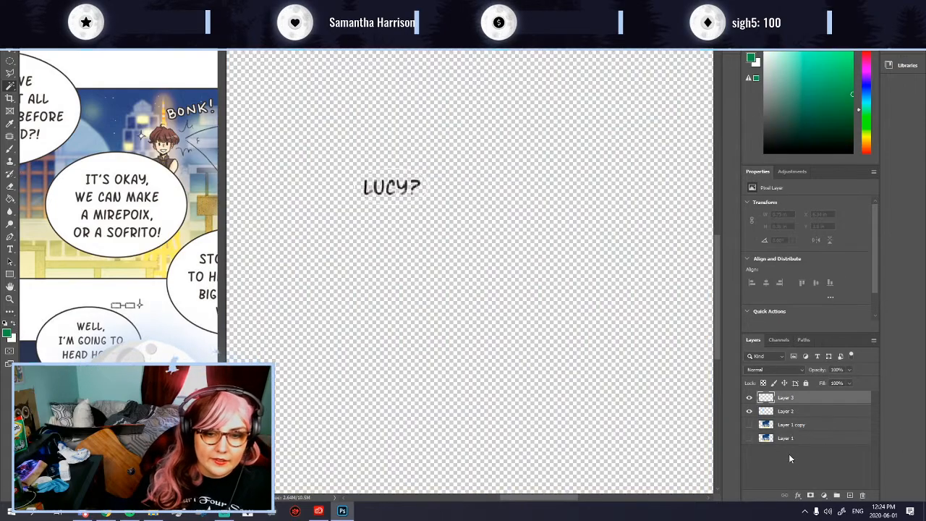
{"action": "left_click", "coordinate": [10, 199]}
{"action": "left_click_drag", "start_coordinate": [785, 397], "coordinate": [785, 446]}
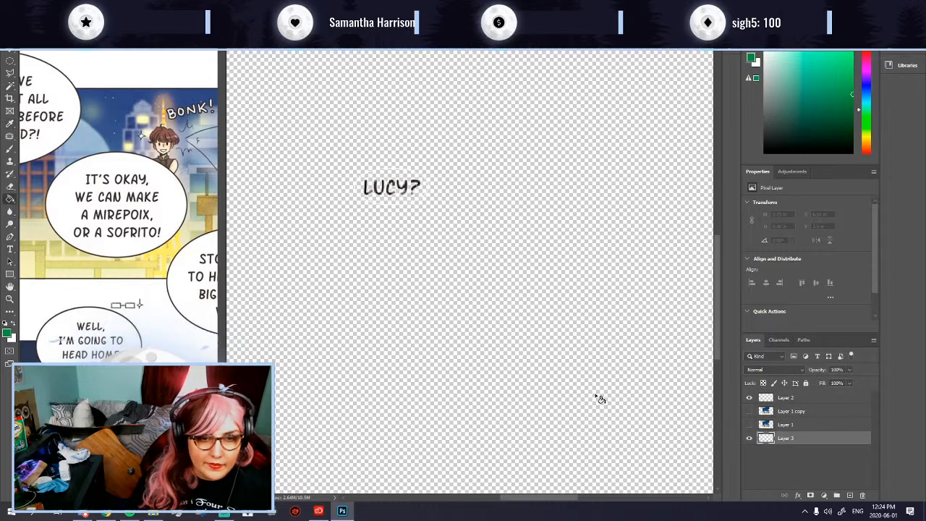
{"action": "left_click", "coordinate": [596, 396]}
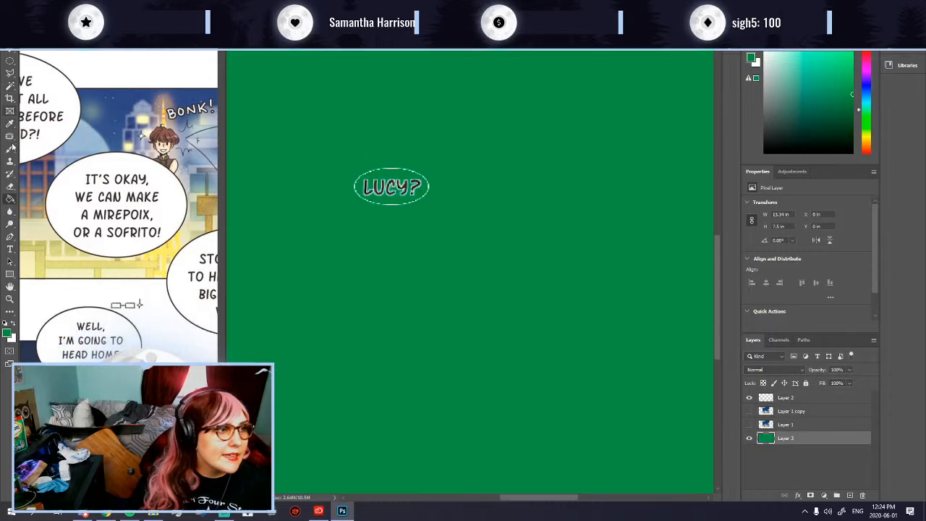
Step: Erase the leftover white elliptical outline around LUCY? on Layer 2
{"action": "left_click", "coordinate": [10, 187]}
{"action": "scroll", "coordinate": [275, 175], "scroll_direction": "up", "scroll_amount": 10}
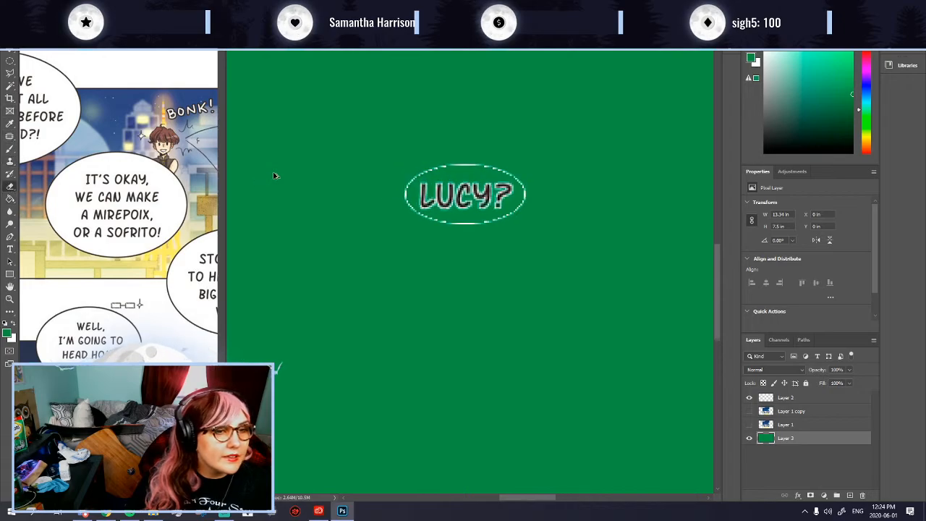
{"action": "mouse_move", "coordinate": [457, 176]}
{"action": "left_mouse_down"}
{"action": "mouse_move", "coordinate": [544, 178]}
{"action": "mouse_move", "coordinate": [590, 201]}
{"action": "mouse_move", "coordinate": [601, 235]}
{"action": "left_mouse_up"}
{"action": "key", "text": "ctrl+z"}
{"action": "left_click", "coordinate": [788, 398]}
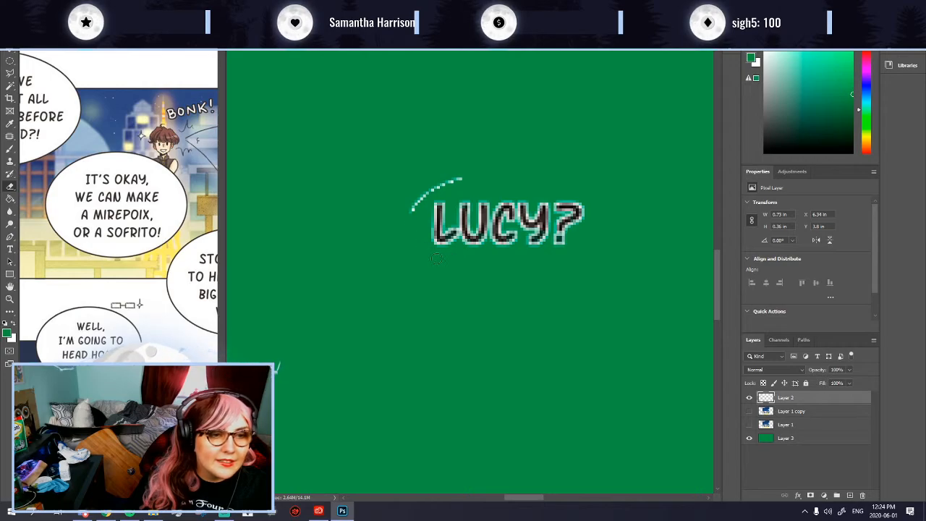
{"action": "mouse_move", "coordinate": [411, 206]}
{"action": "left_mouse_down"}
{"action": "mouse_move", "coordinate": [432, 183]}
{"action": "mouse_move", "coordinate": [406, 215]}
{"action": "mouse_move", "coordinate": [420, 194]}
{"action": "mouse_move", "coordinate": [459, 180]}
{"action": "left_mouse_up"}
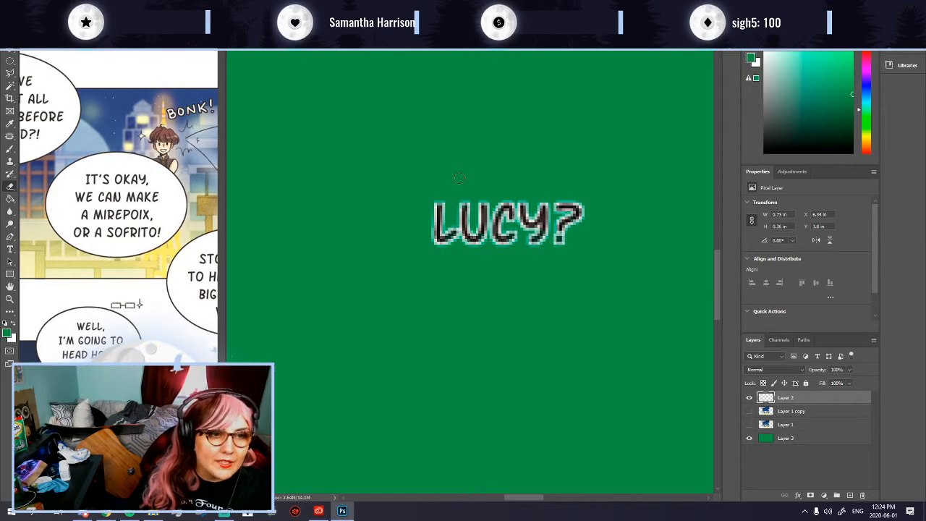
Step: Hide the green Layer 3 and show Layer 1 copy to check the cleaned lettering against the speech bubble
{"action": "scroll", "coordinate": [355, 280], "scroll_direction": "down", "scroll_amount": 5}
{"action": "scroll", "coordinate": [383, 275], "scroll_direction": "down", "scroll_amount": 2}
{"action": "scroll", "coordinate": [375, 277], "scroll_direction": "up", "scroll_amount": 1}
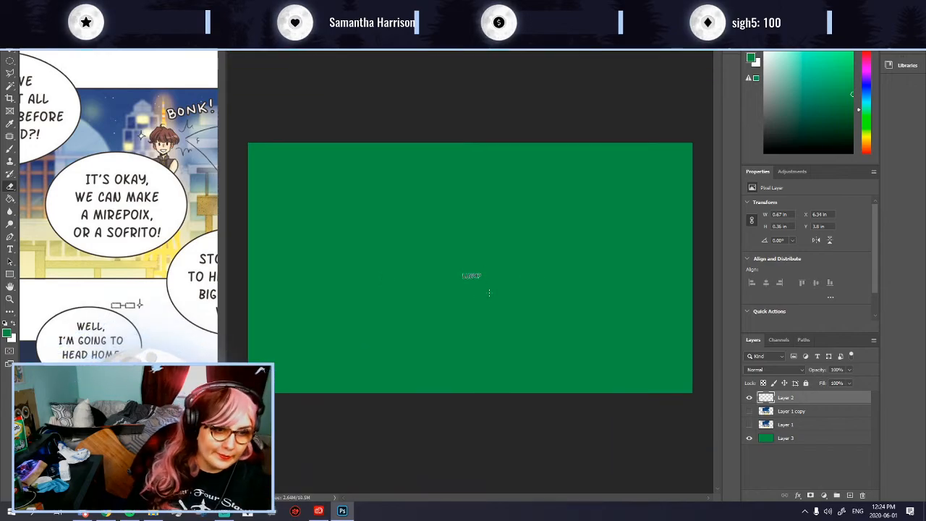
{"action": "left_click", "coordinate": [749, 439]}
{"action": "left_click", "coordinate": [749, 410]}
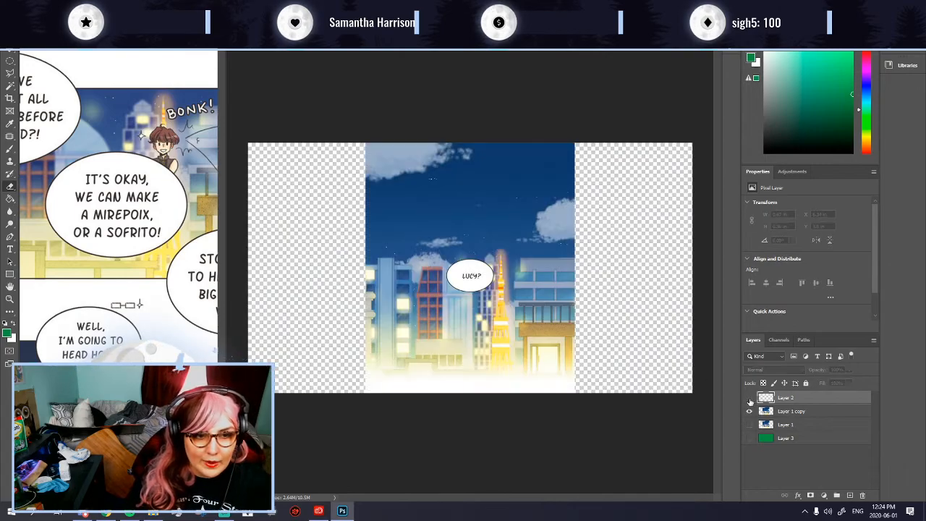
{"action": "scroll", "coordinate": [490, 302], "scroll_direction": "up", "scroll_amount": 5}
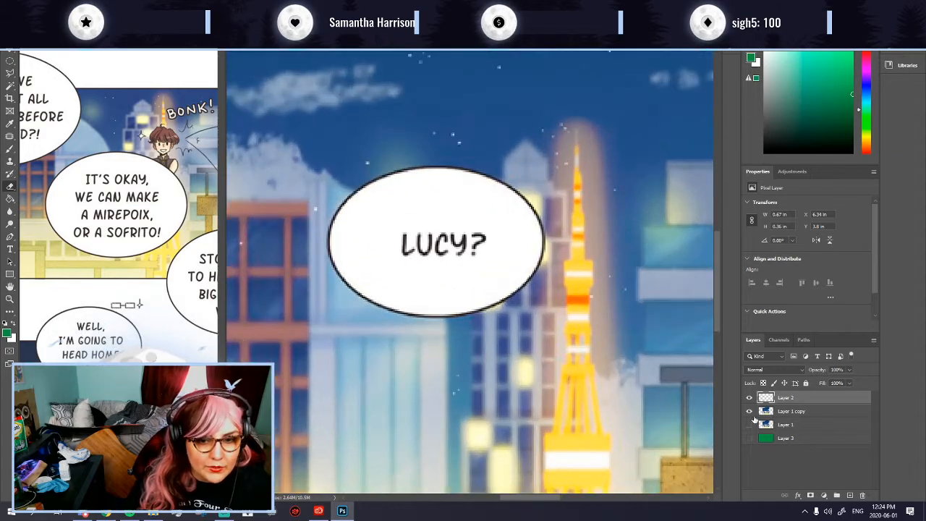
Step: Toggle the visibility of Layer 2, Layer 1 copy and Layer 1 to compare the cleaned LUCY? lettering with the original artwork
{"action": "left_click", "coordinate": [749, 399]}
{"action": "left_click", "coordinate": [749, 411]}
{"action": "left_click", "coordinate": [749, 425]}
{"action": "left_click", "coordinate": [749, 411]}
{"action": "left_click", "coordinate": [749, 400]}
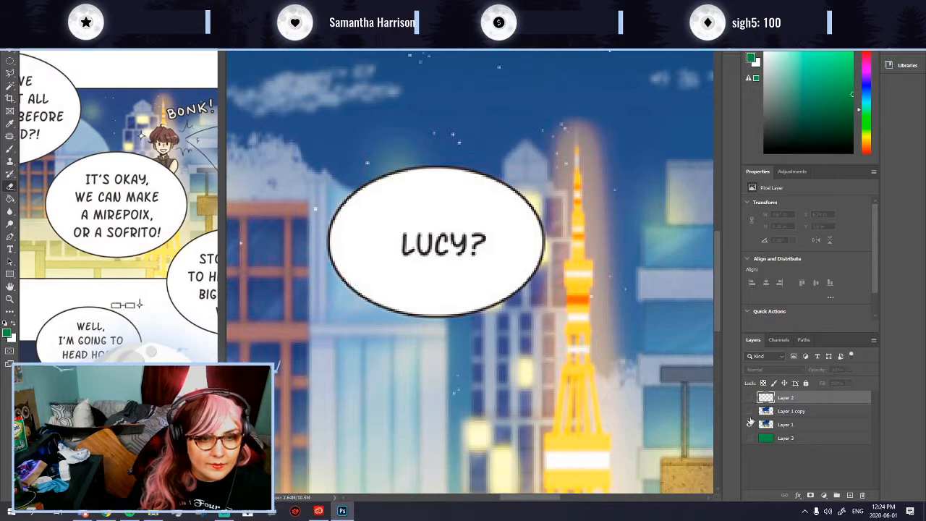
{"action": "left_click", "coordinate": [750, 412]}
{"action": "left_click", "coordinate": [750, 426]}
{"action": "scroll", "coordinate": [418, 299], "scroll_direction": "down", "scroll_amount": 5}
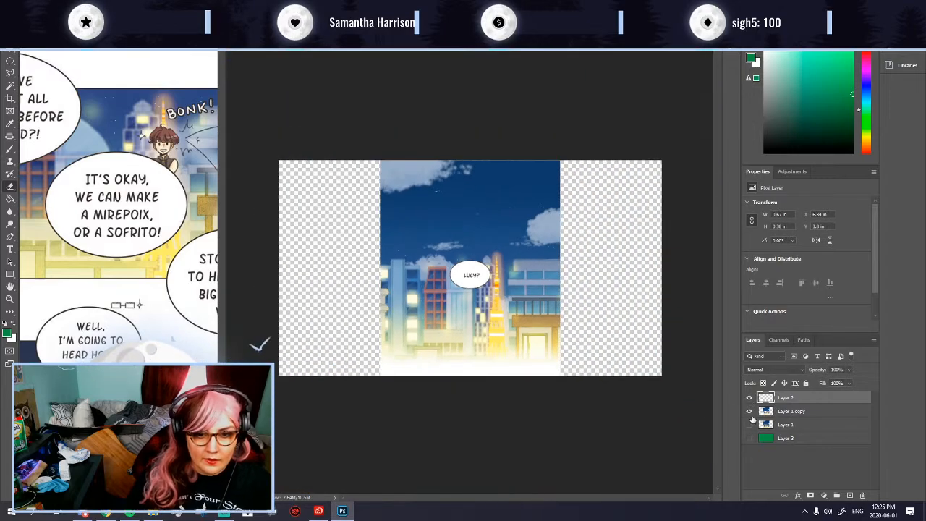
Step: Hide Layer 1 copy to isolate the LUCY? lettering and start saving it under a new name in PNG format
{"action": "left_click", "coordinate": [750, 411]}
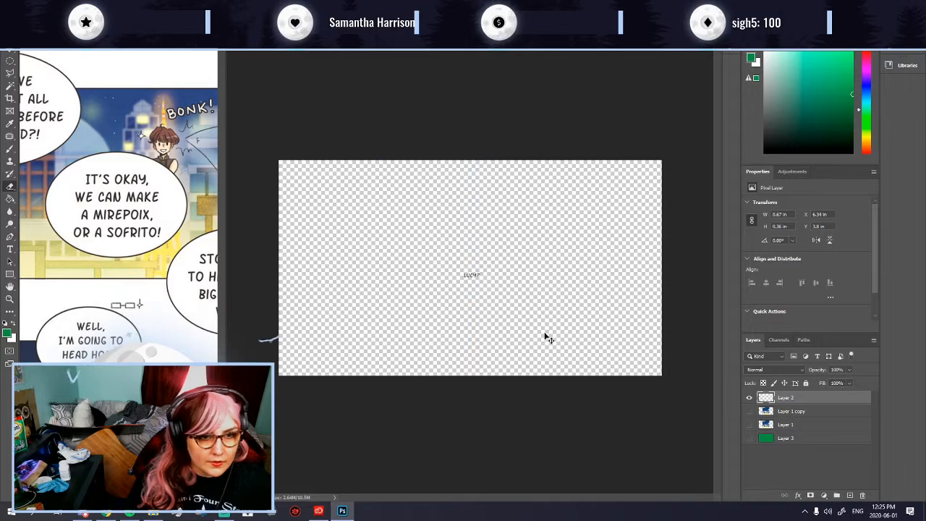
{"action": "key", "text": "ctrl+shift+s"}
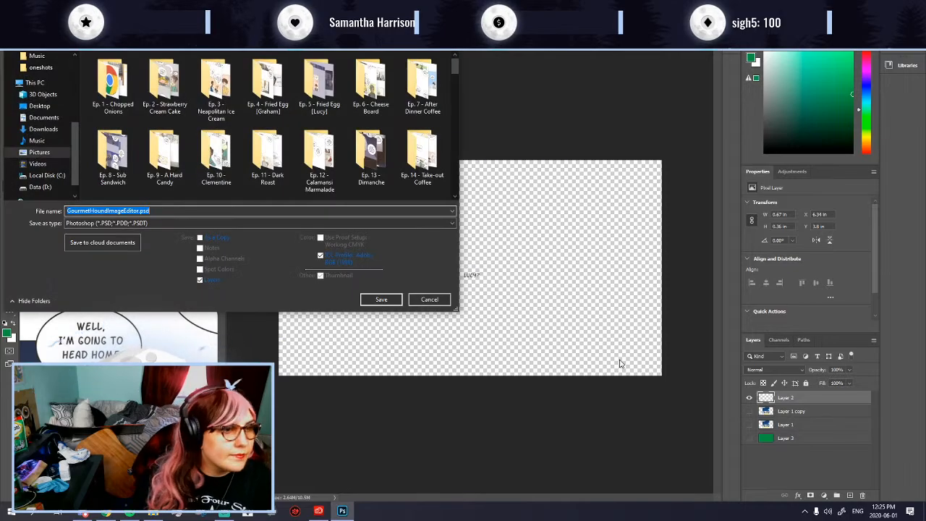
{"action": "scroll", "coordinate": [190, 186], "scroll_direction": "down", "scroll_amount": 20}
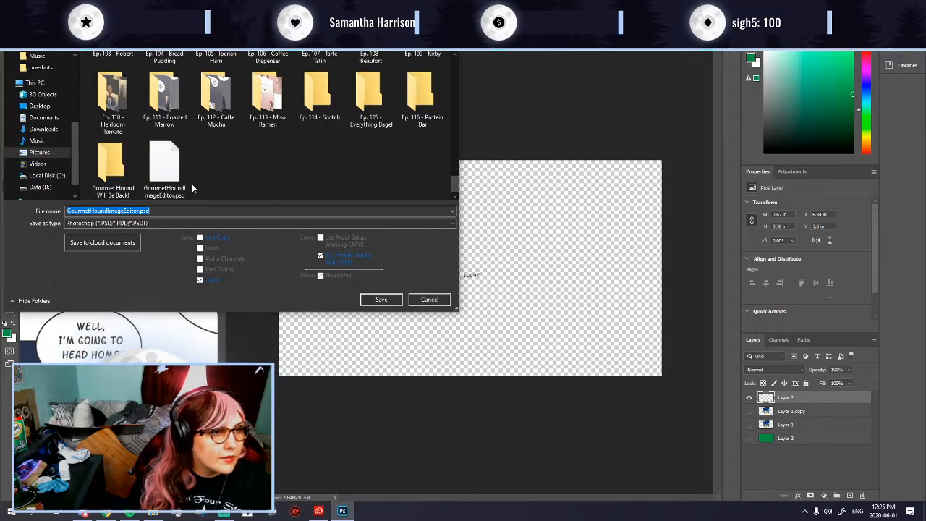
{"action": "left_click", "coordinate": [216, 223]}
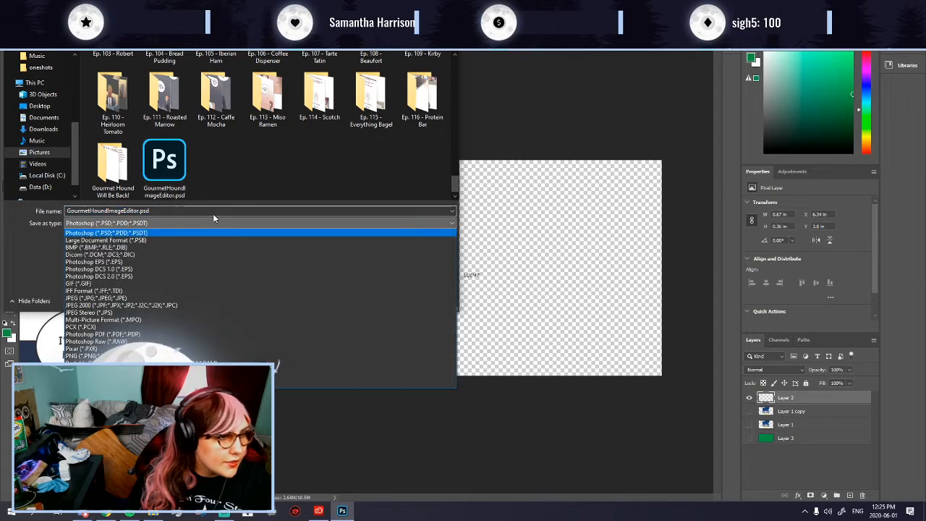
{"action": "left_click", "coordinate": [87, 356]}
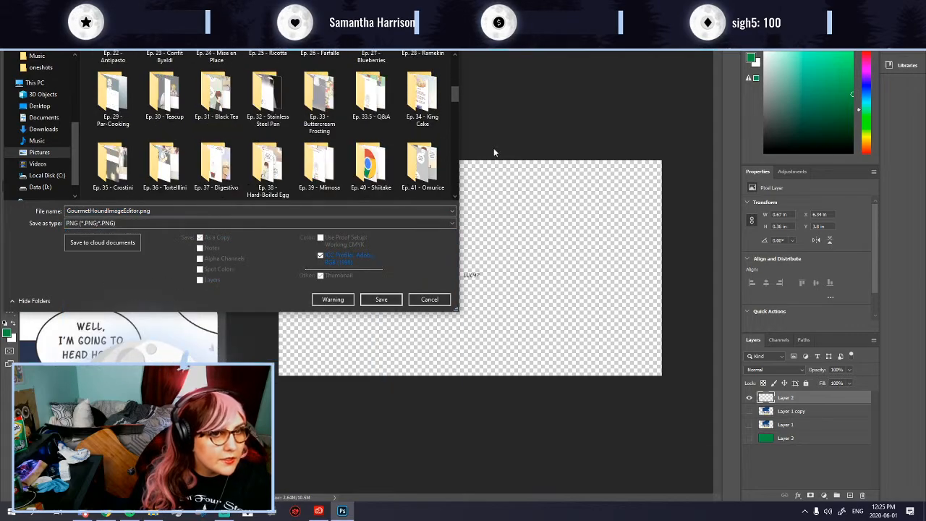
{"action": "left_click_drag", "start_coordinate": [455, 101], "coordinate": [454, 187]}
Step: Name the file gh1co2, based on the existing gh1co1.png name, and save the PNG with the large file size option
{"action": "left_click", "coordinate": [164, 168]}
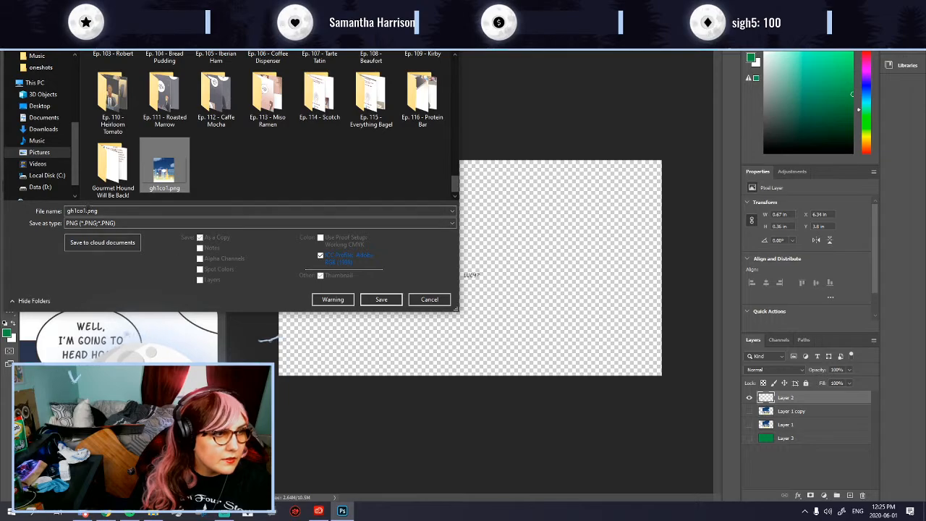
{"action": "left_click", "coordinate": [168, 211]}
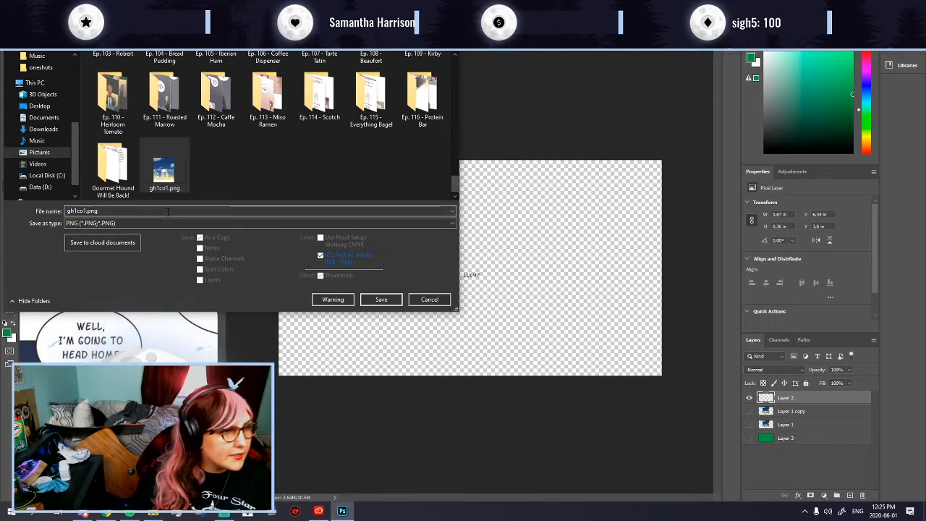
{"action": "key", "text": "BackSpace"}
{"action": "key", "text": "BackSpace"}
{"action": "key", "text": "BackSpace"}
{"action": "key", "text": "BackSpace"}
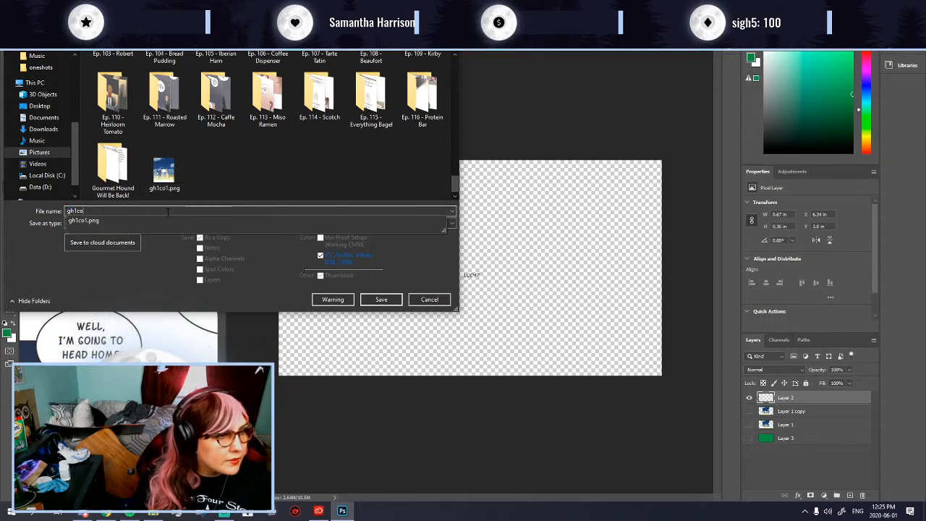
{"action": "type", "text": "2"}
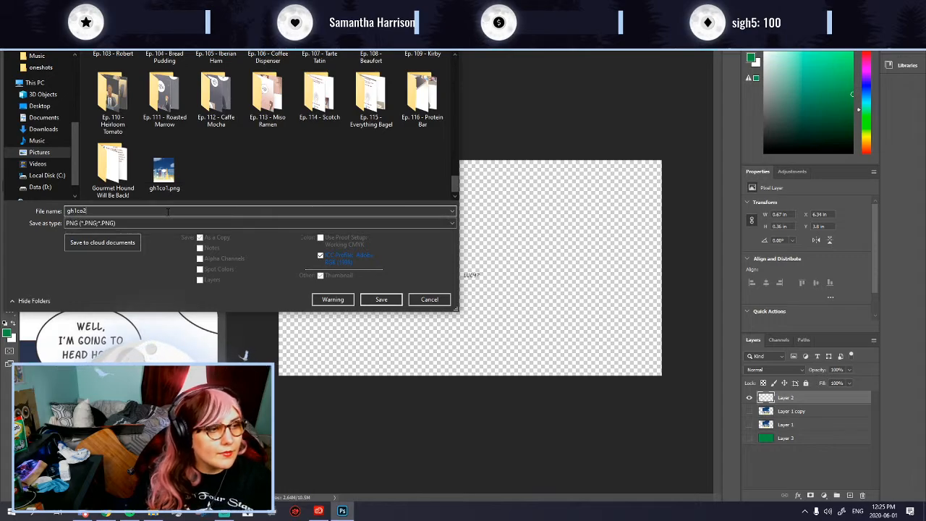
{"action": "key", "text": "shift+Left"}
{"action": "key", "text": "shift+Left"}
{"action": "key", "text": "shift+Left"}
{"action": "key", "text": "shift+Left"}
{"action": "key", "text": "Right"}
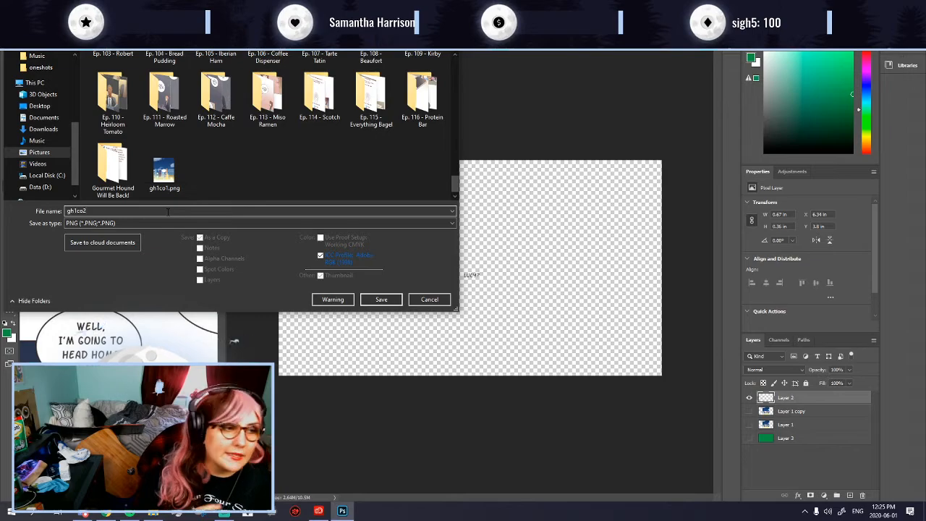
{"action": "key", "text": "Return"}
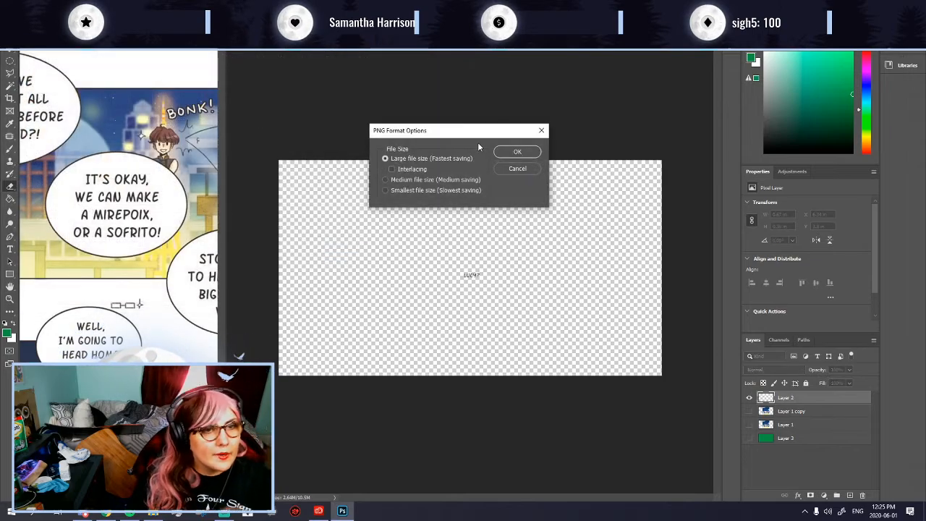
{"action": "left_click", "coordinate": [516, 152]}
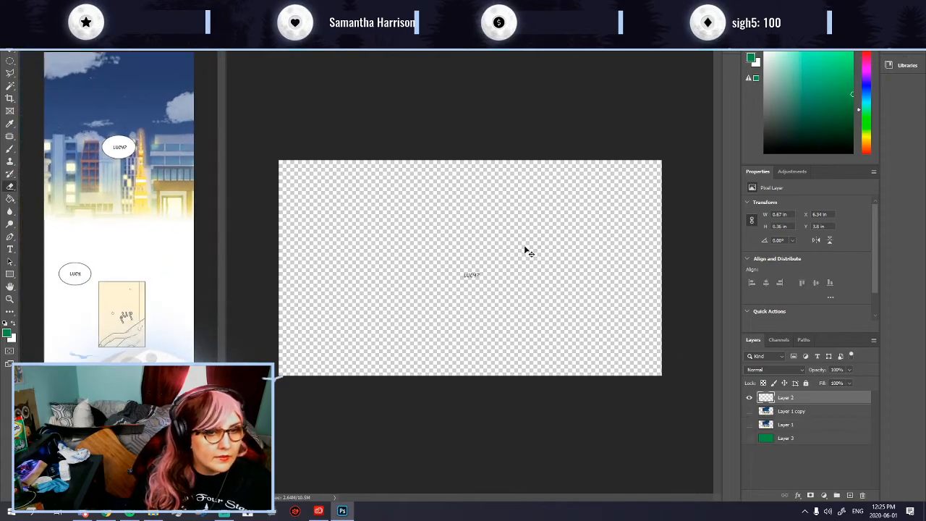
Step: Hide Layer 2, then copy the area with the LUCY. bubble and plip panel from the comic strip into the image editor document
{"action": "left_click", "coordinate": [749, 398]}
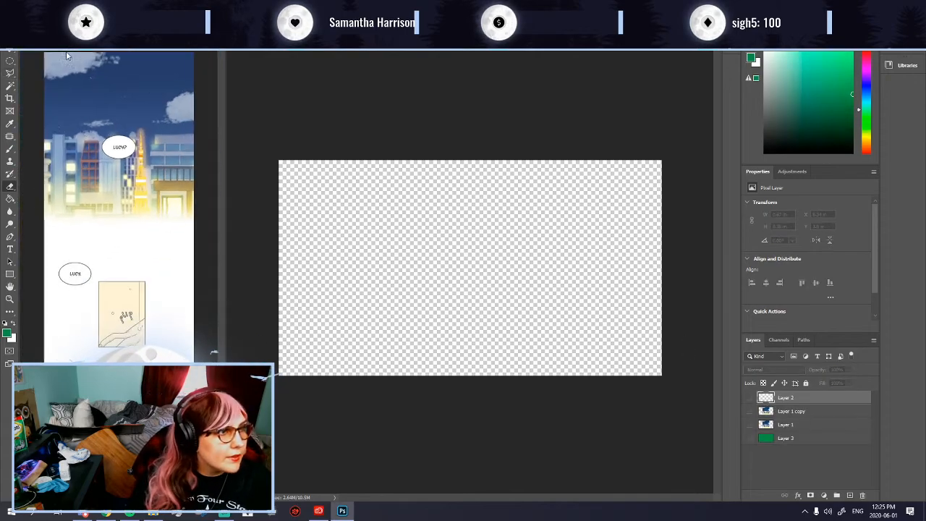
{"action": "left_click", "coordinate": [10, 97]}
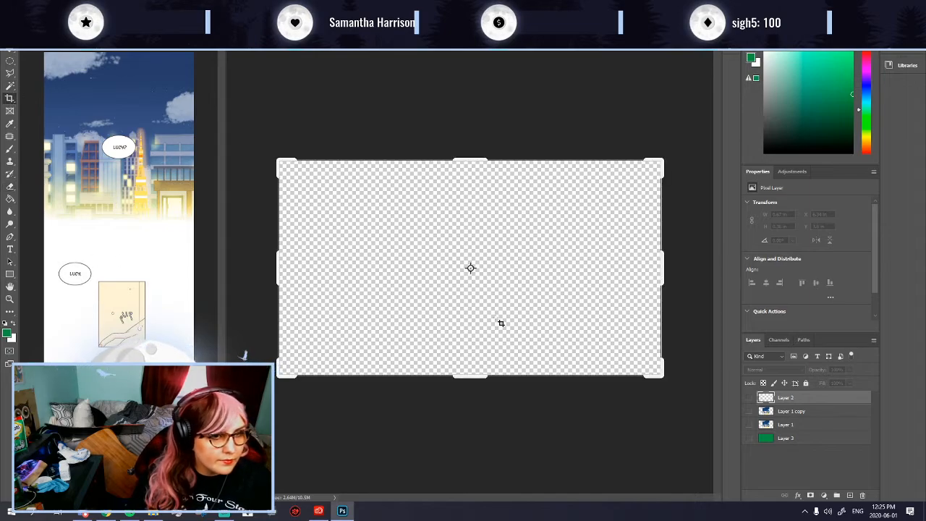
{"action": "right_click", "coordinate": [10, 60]}
{"action": "left_click", "coordinate": [43, 60]}
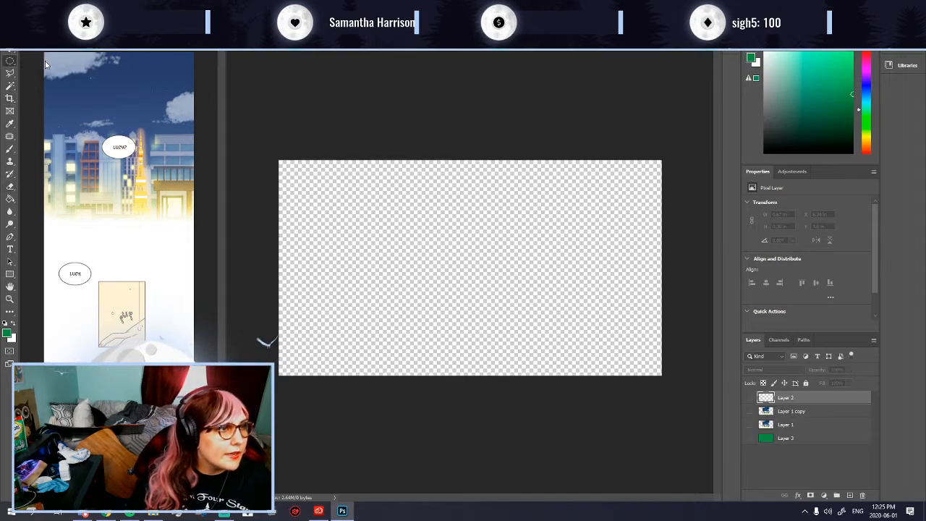
{"action": "left_click_drag", "start_coordinate": [44, 252], "coordinate": [196, 358]}
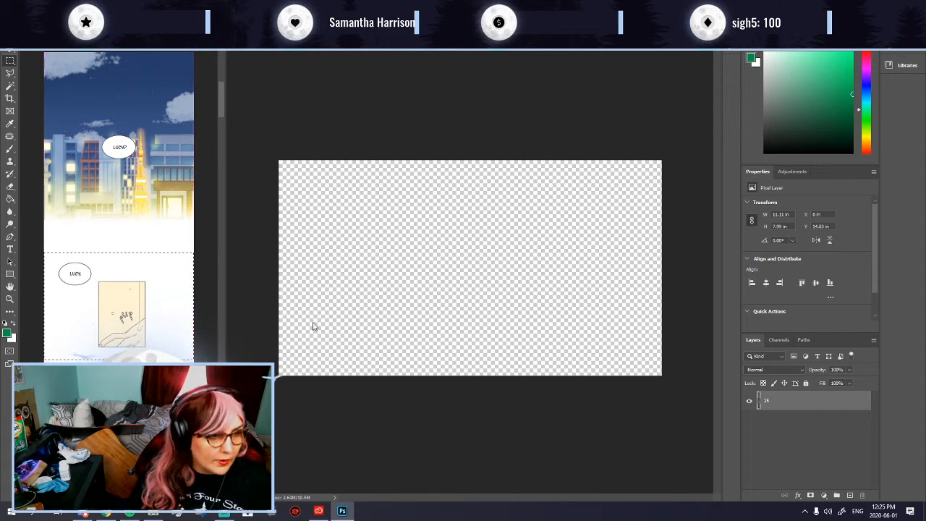
{"action": "left_click", "coordinate": [445, 318]}
{"action": "key", "text": "ctrl+v"}
Step: Scale the pasted comic section on Layer 4 to fill the full height of the canvas
{"action": "key", "text": "ctrl+t"}
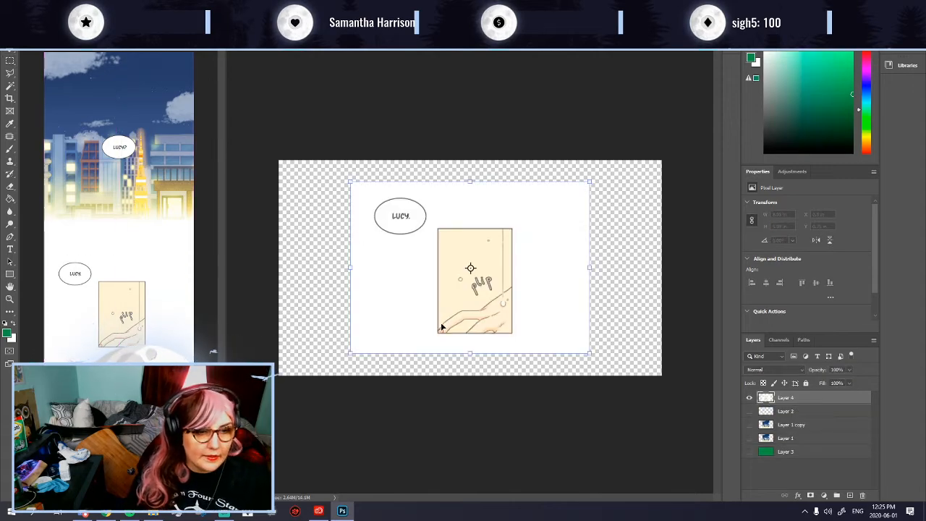
{"action": "left_click_drag", "start_coordinate": [469, 353], "coordinate": [477, 375]}
{"action": "left_click_drag", "start_coordinate": [469, 180], "coordinate": [469, 159]}
{"action": "key", "text": "Return"}
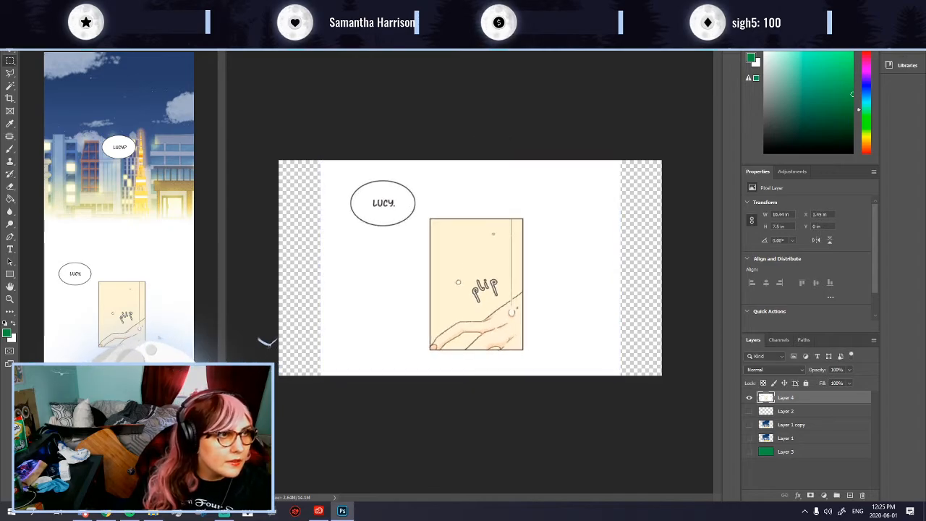
Step: Change the canvas size units to pixels and set the canvas to 1920 by 1080 pixels
{"action": "left_click", "coordinate": [58, 40]}
{"action": "left_click", "coordinate": [78, 87]}
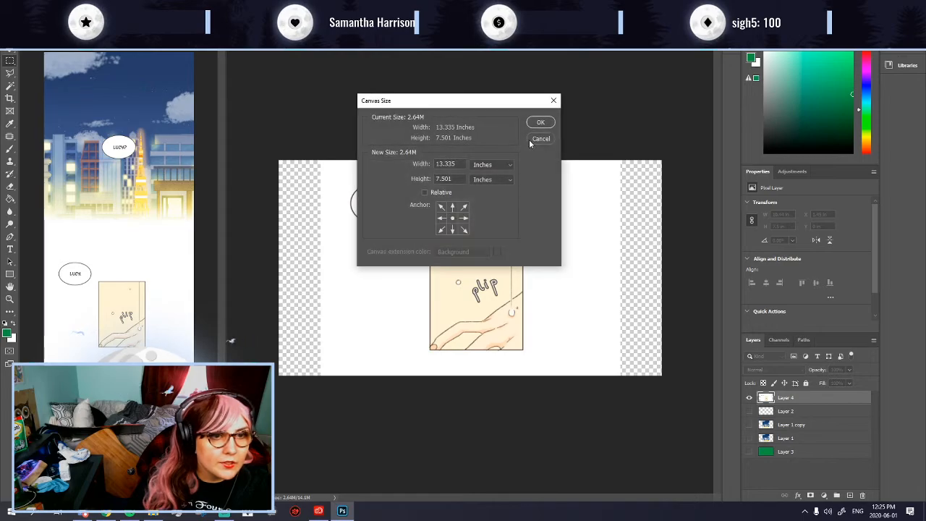
{"action": "left_click", "coordinate": [479, 165]}
{"action": "left_click", "coordinate": [488, 181]}
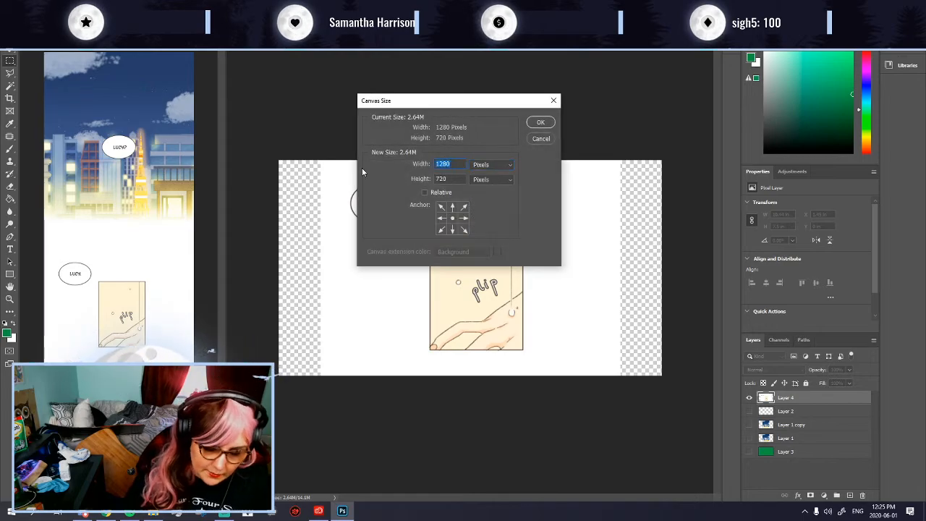
{"action": "type", "text": "1920"}
{"action": "key", "text": "Tab"}
{"action": "type", "text": "1080"}
{"action": "key", "text": "Return"}
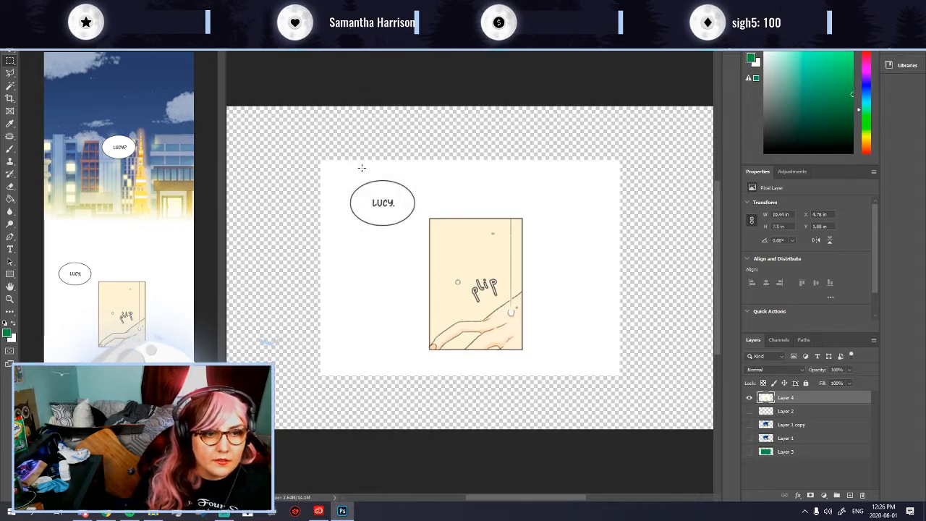
Step: Enlarge Layer 4's comic section proportionally so it reaches the upper and lower edges of the 1920 by 1080 canvas
{"action": "key", "text": "ctrl+minus"}
{"action": "key", "text": "ctrl+minus"}
{"action": "key", "text": "ctrl+t"}
{"action": "left_click_drag", "start_coordinate": [470, 334], "coordinate": [471, 368]}
{"action": "left_click_drag", "start_coordinate": [470, 201], "coordinate": [470, 169]}
{"action": "key", "text": "Return"}
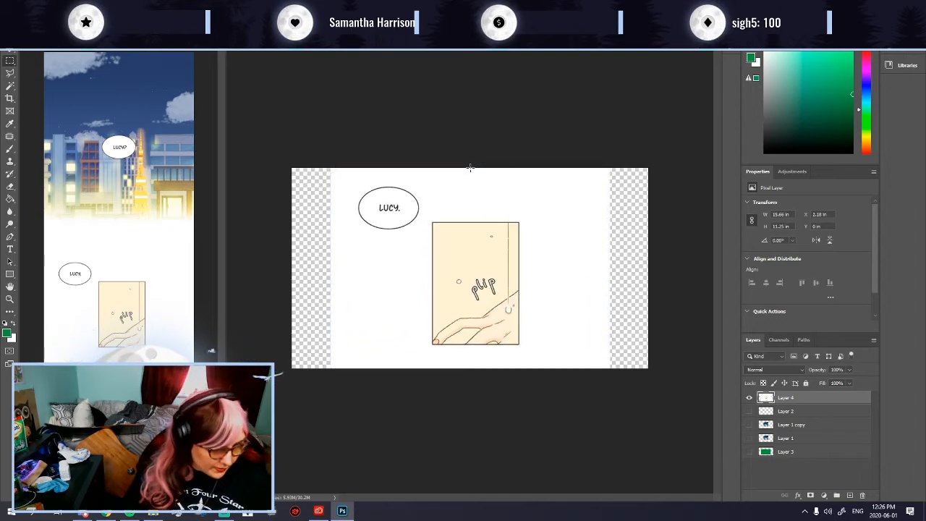
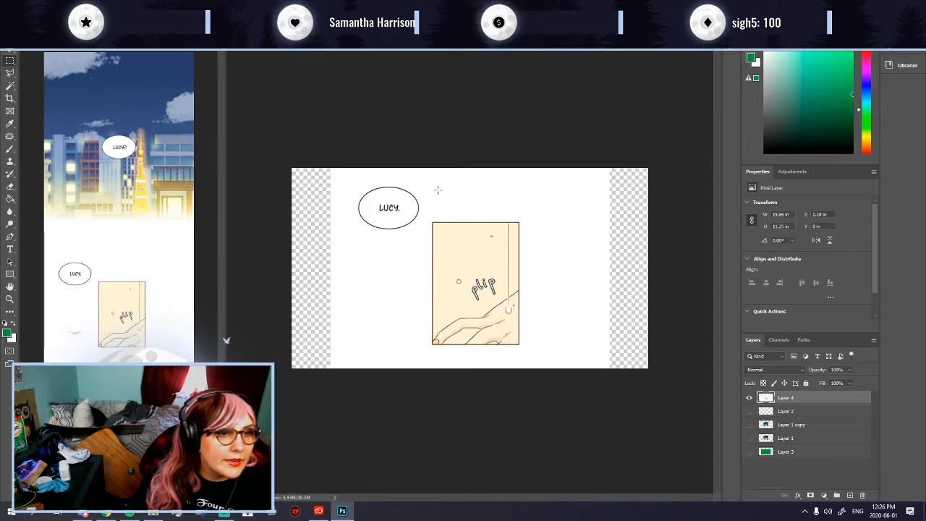
Step: Copy the LUCY. bubble and the plip panel from Layer 4 onto separate new layers, and hide Layer 4
{"action": "left_click_drag", "start_coordinate": [348, 180], "coordinate": [422, 234]}
{"action": "key", "text": "ctrl+j"}
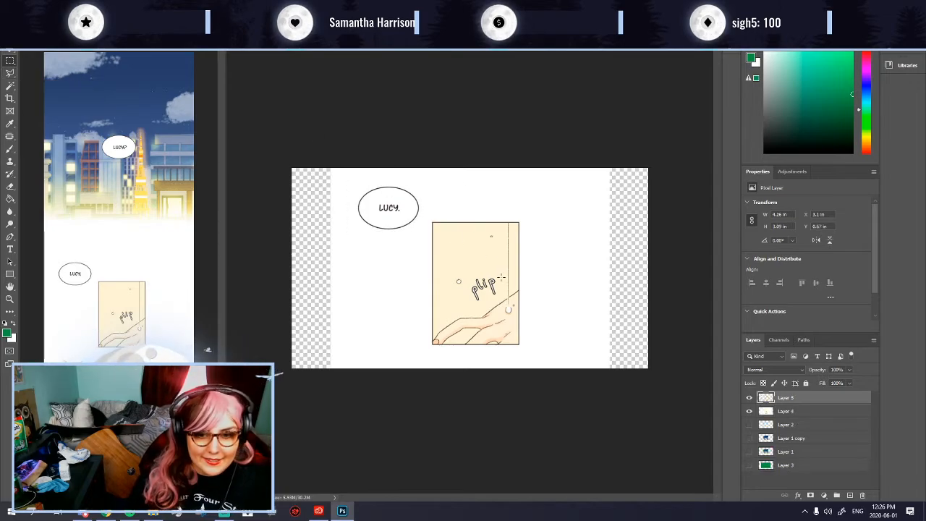
{"action": "left_click", "coordinate": [795, 412]}
{"action": "left_click_drag", "start_coordinate": [424, 217], "coordinate": [538, 352]}
{"action": "key", "text": "ctrl+j"}
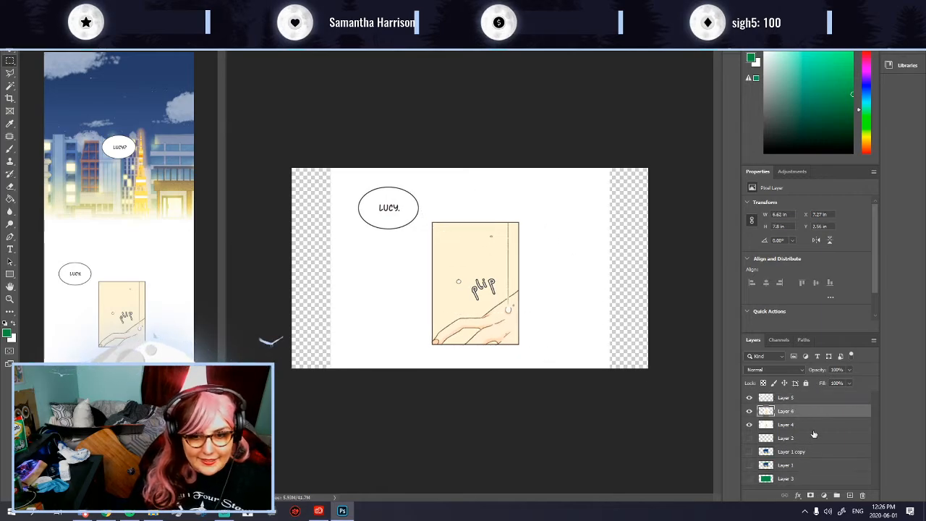
{"action": "left_click", "coordinate": [749, 424]}
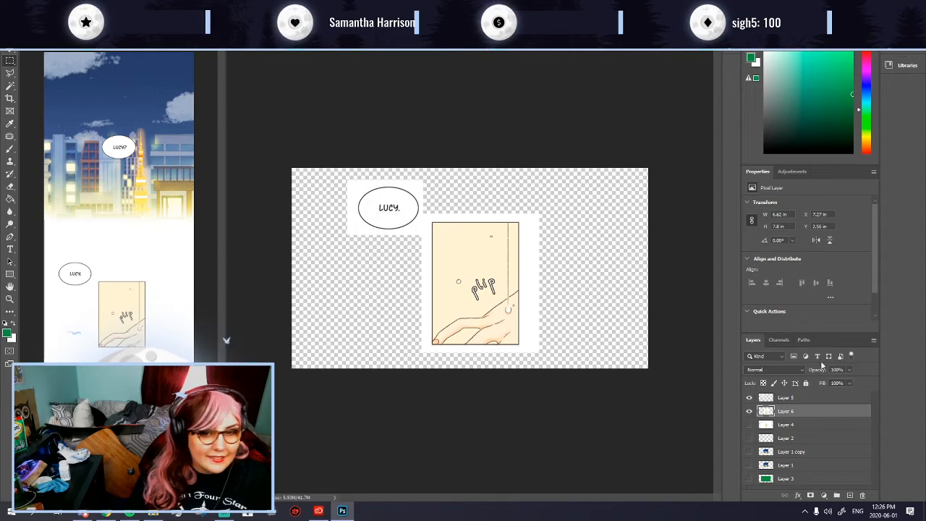
Step: Remove the white border around the plip panel on Layer 6 using the Magic Wand
{"action": "left_click", "coordinate": [10, 86]}
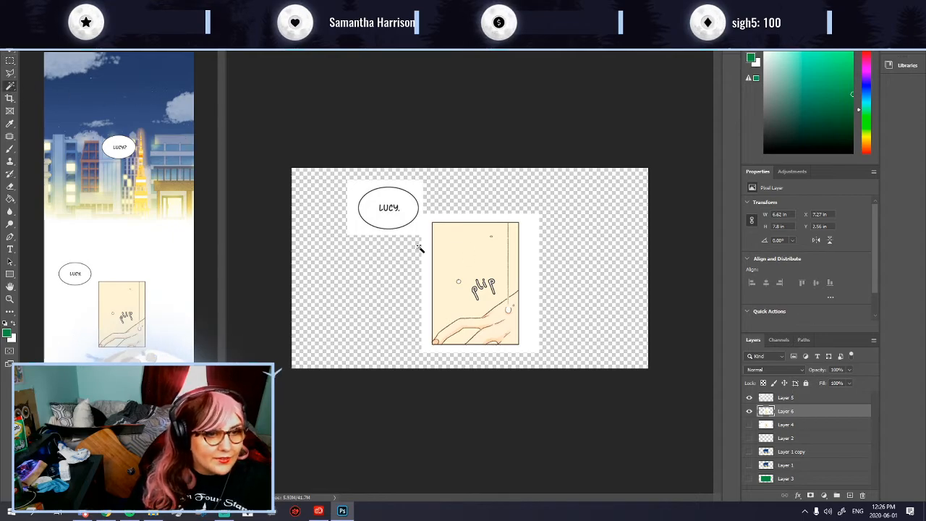
{"action": "left_click", "coordinate": [433, 266]}
{"action": "left_click", "coordinate": [408, 234]}
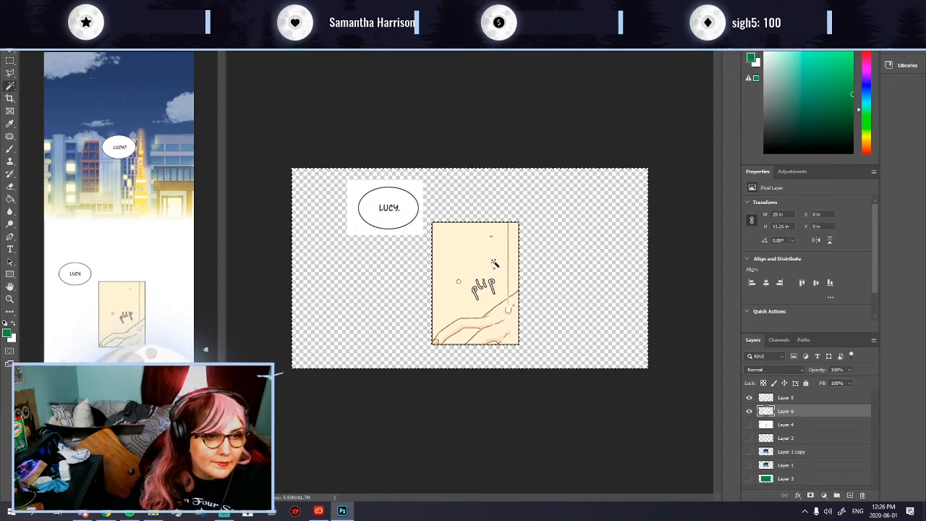
Step: Select the white area outside the LUCY. bubble on Layer 5 with the Magic Wand, delete it, and deselect
{"action": "left_click", "coordinate": [786, 398]}
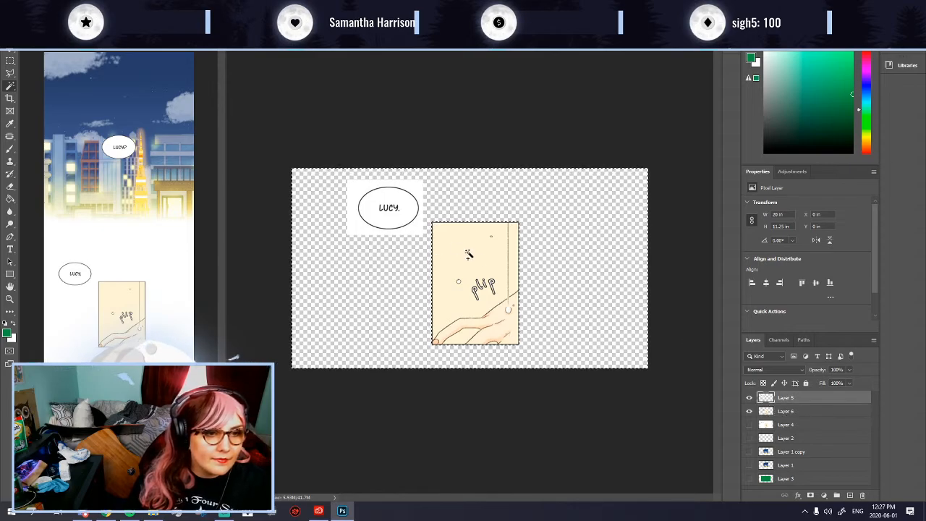
{"action": "key", "text": "ctrl+d"}
{"action": "left_click", "coordinate": [421, 230]}
{"action": "key", "text": "Delete"}
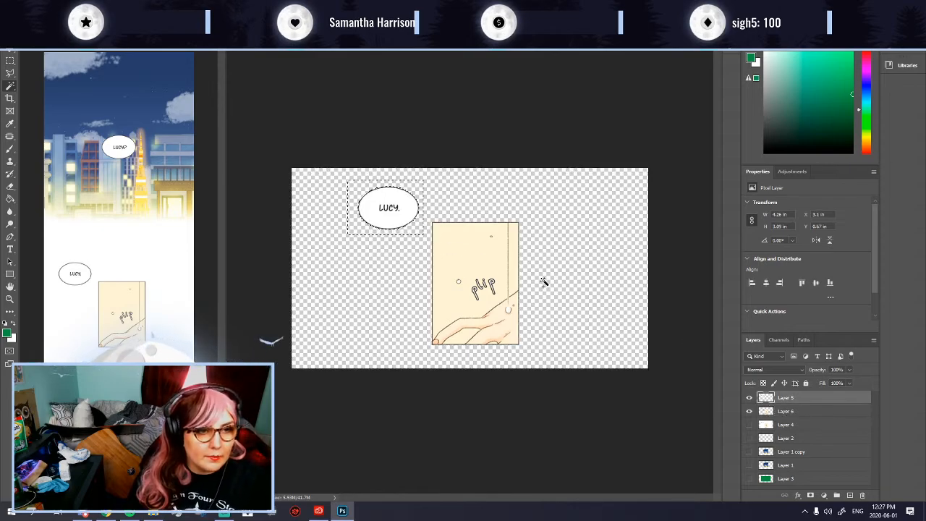
{"action": "key", "text": "ctrl+d"}
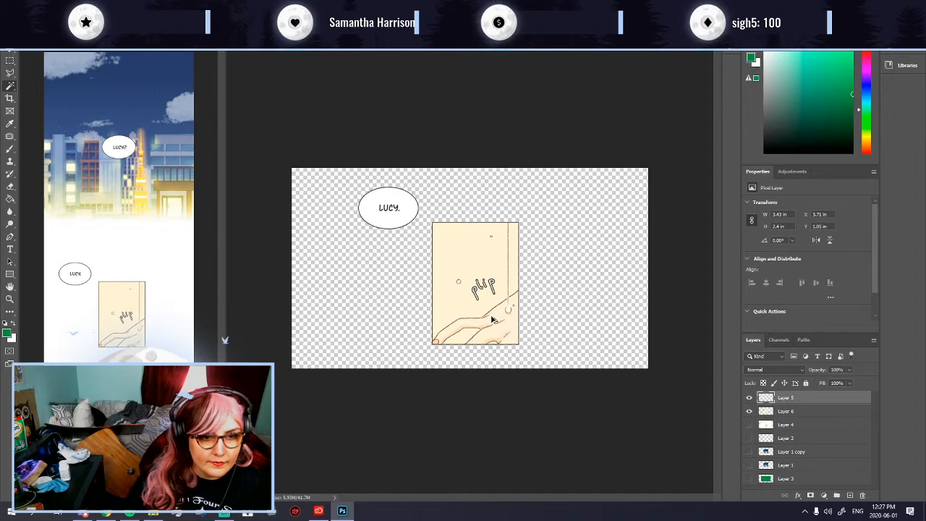
Step: Toggle Layer 5's visibility to check the LUCY. bubble cutout beside the plip panel
{"action": "scroll", "coordinate": [491, 318], "scroll_direction": "up", "scroll_amount": 2}
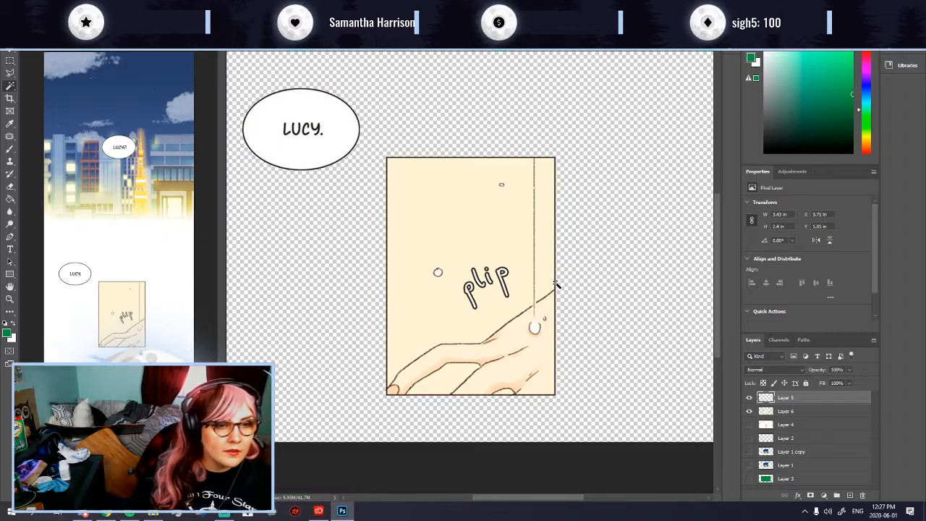
{"action": "left_click", "coordinate": [748, 398]}
{"action": "left_click", "coordinate": [749, 398]}
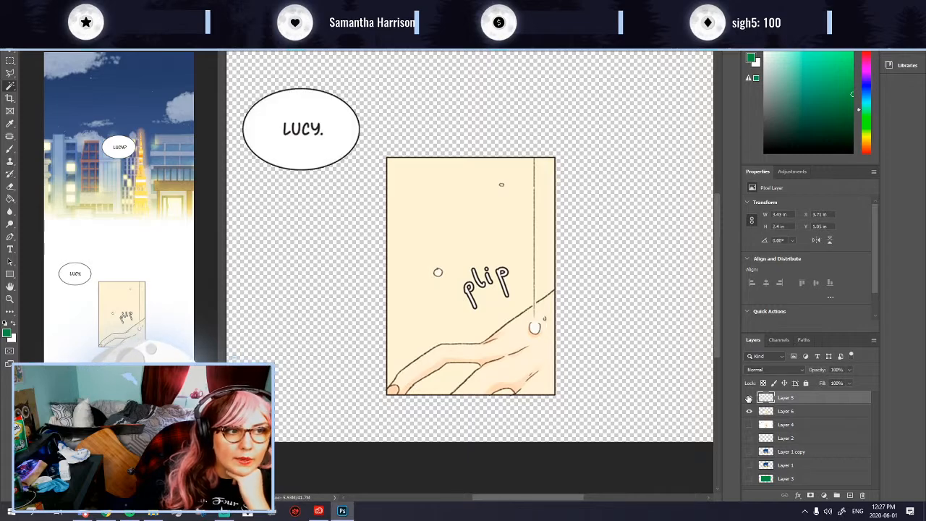
Step: Hide Layer 5 and leave only the plip panel on Layer 6 visible
{"action": "left_click", "coordinate": [748, 411]}
{"action": "key", "text": "ctrl+minus"}
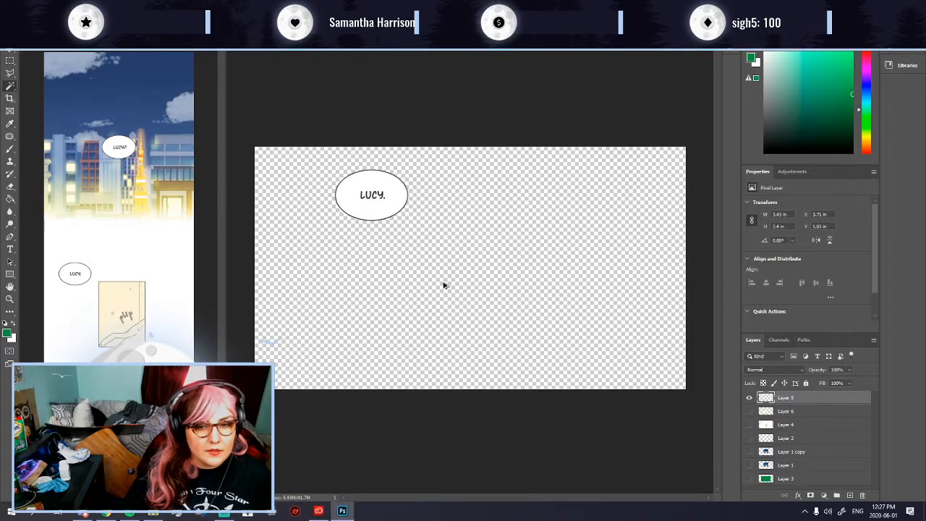
{"action": "left_click", "coordinate": [749, 398]}
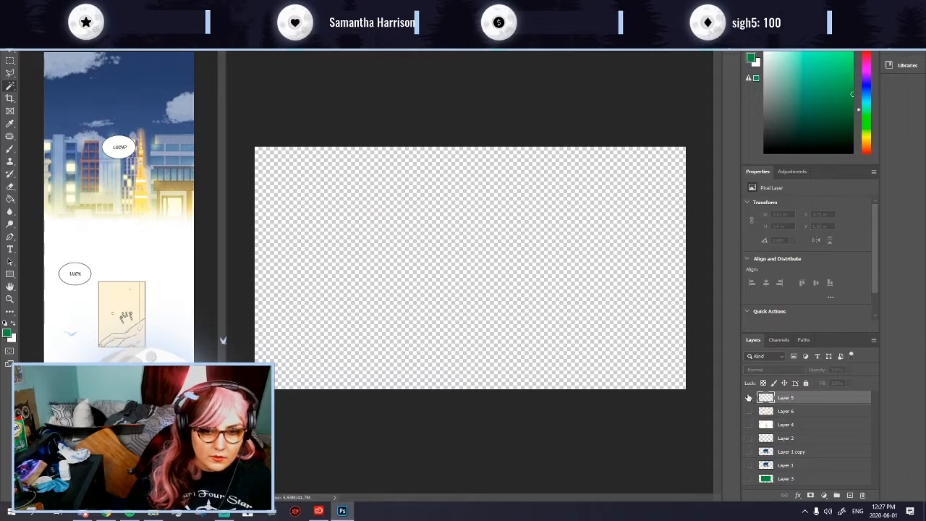
{"action": "left_click", "coordinate": [749, 410]}
{"action": "key", "text": "ctrl+plus"}
{"action": "key", "text": "ctrl+plus"}
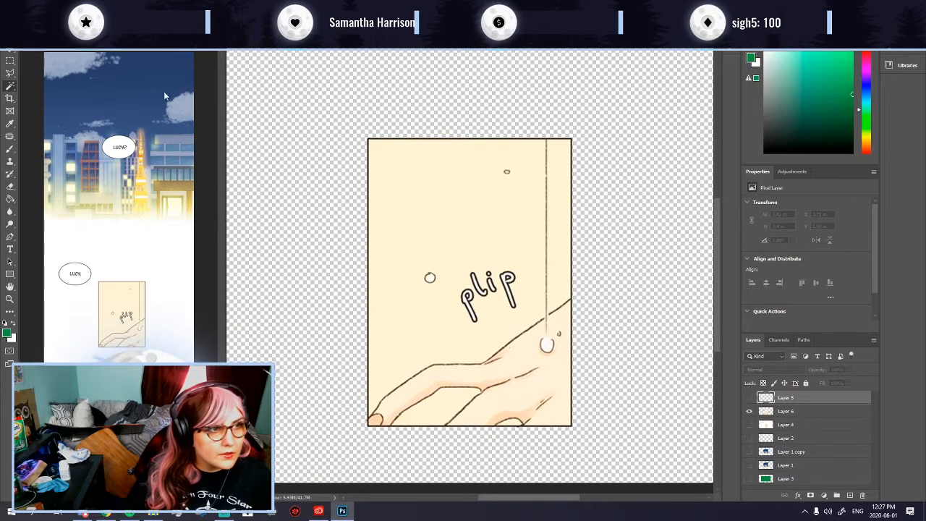
Step: Lasso the plip lettering and copy it from Layer 6 onto a new layer
{"action": "left_click_drag", "start_coordinate": [10, 73], "coordinate": [26, 74]}
{"action": "left_click", "coordinate": [29, 74]}
{"action": "mouse_move", "coordinate": [452, 288]}
{"action": "left_mouse_down"}
{"action": "mouse_move", "coordinate": [465, 333]}
{"action": "mouse_move", "coordinate": [510, 328]}
{"action": "mouse_move", "coordinate": [529, 294]}
{"action": "mouse_move", "coordinate": [504, 247]}
{"action": "mouse_move", "coordinate": [452, 290]}
{"action": "left_mouse_up"}
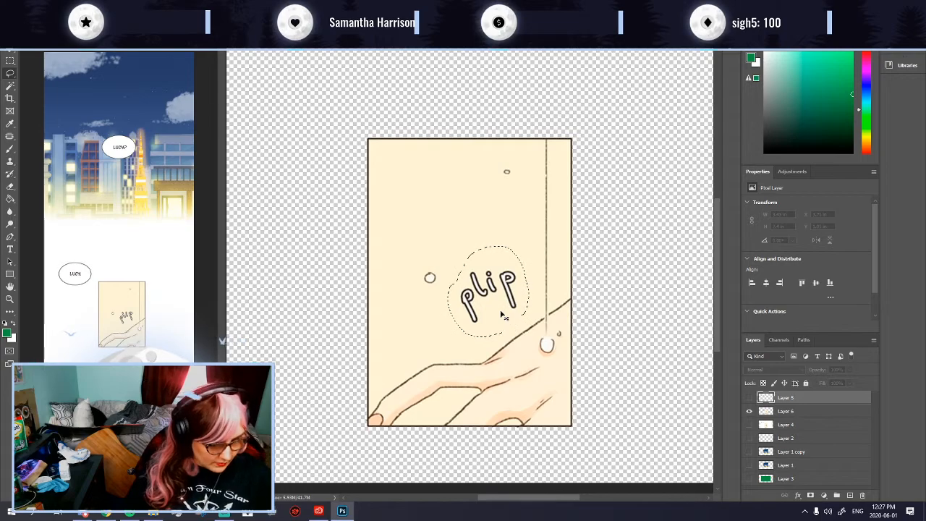
{"action": "key", "text": "ctrl+v"}
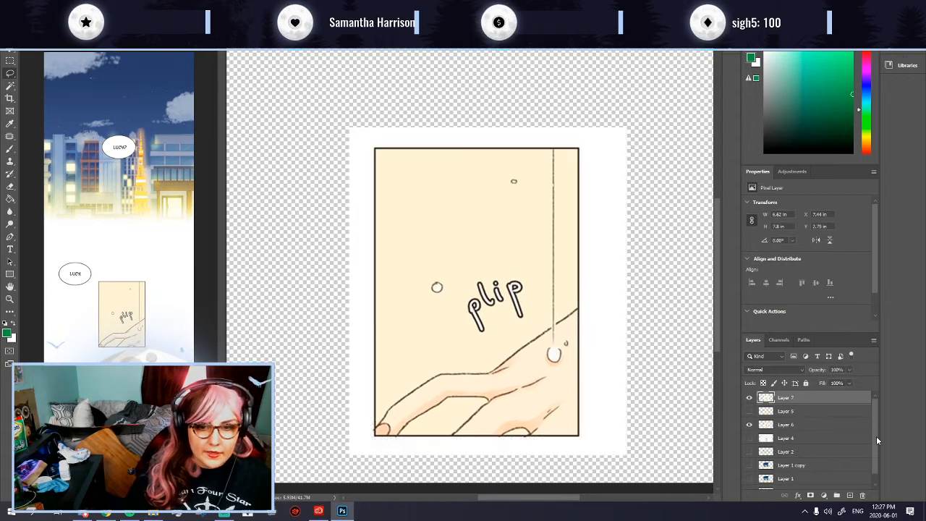
{"action": "key", "text": "ctrl+z"}
{"action": "left_click", "coordinate": [795, 412]}
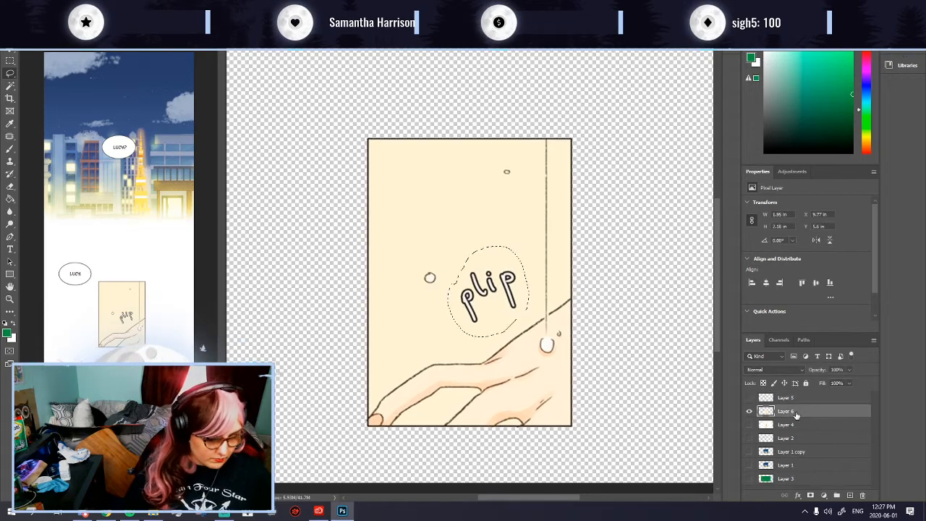
{"action": "key", "text": "ctrl+j"}
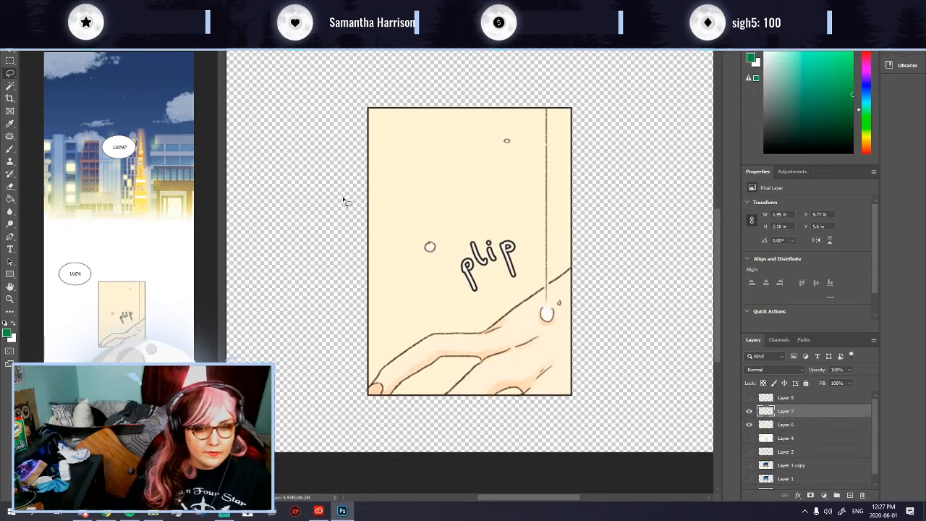
Step: Hide Layer 7, load its outline as a selection, and patch the plip lettering out of Layer 6 with clean background
{"action": "left_click", "coordinate": [750, 412]}
{"action": "left_click", "coordinate": [765, 413], "text": "ctrl"}
{"action": "left_click", "coordinate": [800, 427]}
{"action": "left_click", "coordinate": [10, 136]}
{"action": "left_click_drag", "start_coordinate": [502, 274], "coordinate": [444, 174]}
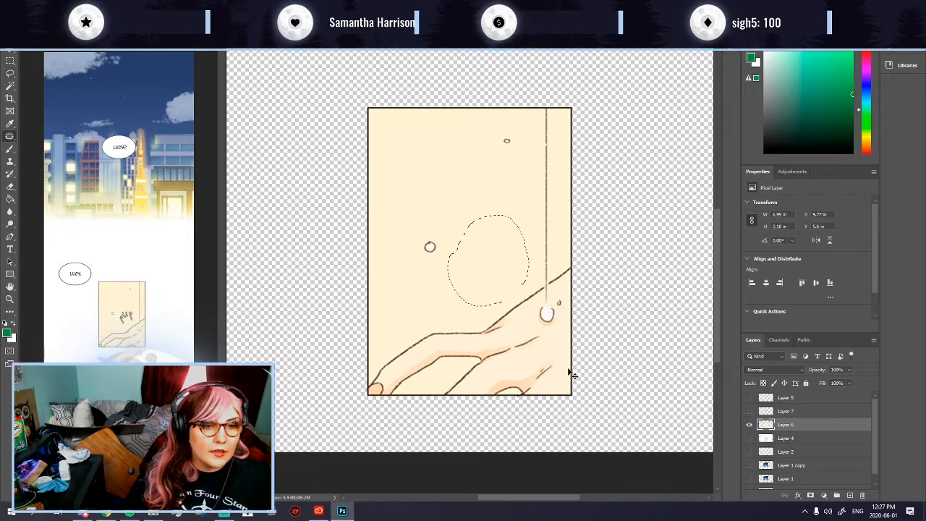
{"action": "key", "text": "ctrl+d"}
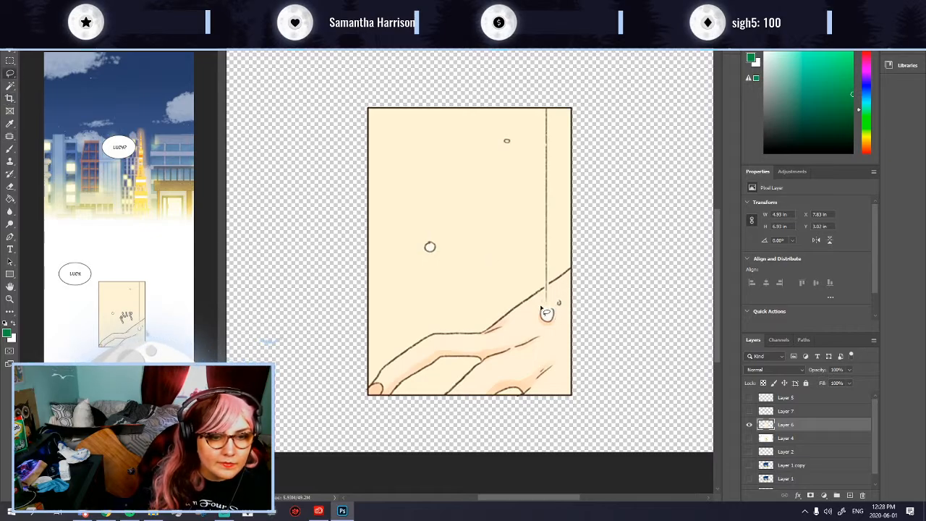
Step: Lasso the vertical drip line with the drop and droplet on the hand, and copy them from Layer 6 onto a new layer
{"action": "mouse_move", "coordinate": [540, 306]}
{"action": "left_mouse_down"}
{"action": "mouse_move", "coordinate": [552, 324]}
{"action": "mouse_move", "coordinate": [563, 297]}
{"action": "mouse_move", "coordinate": [552, 296]}
{"action": "mouse_move", "coordinate": [551, 272]}
{"action": "mouse_move", "coordinate": [547, 128]}
{"action": "left_mouse_up"}
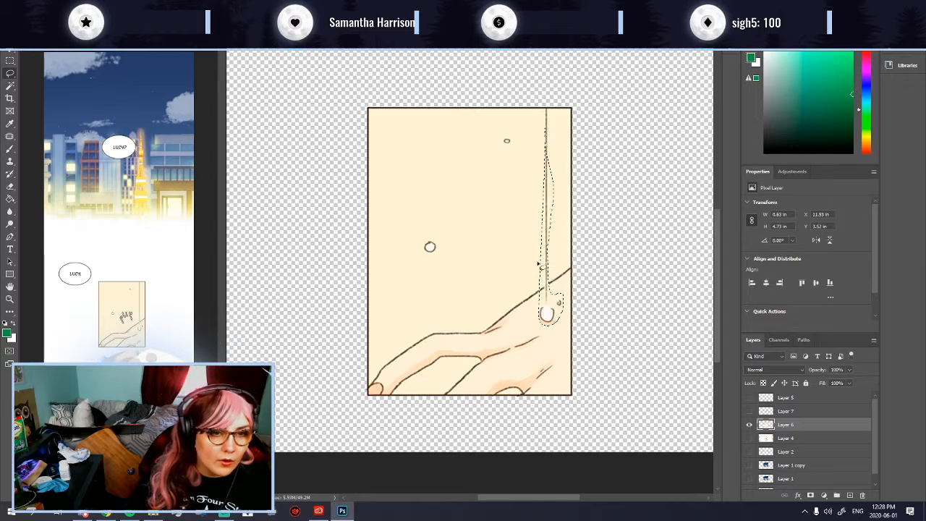
{"action": "key", "text": "ctrl+d"}
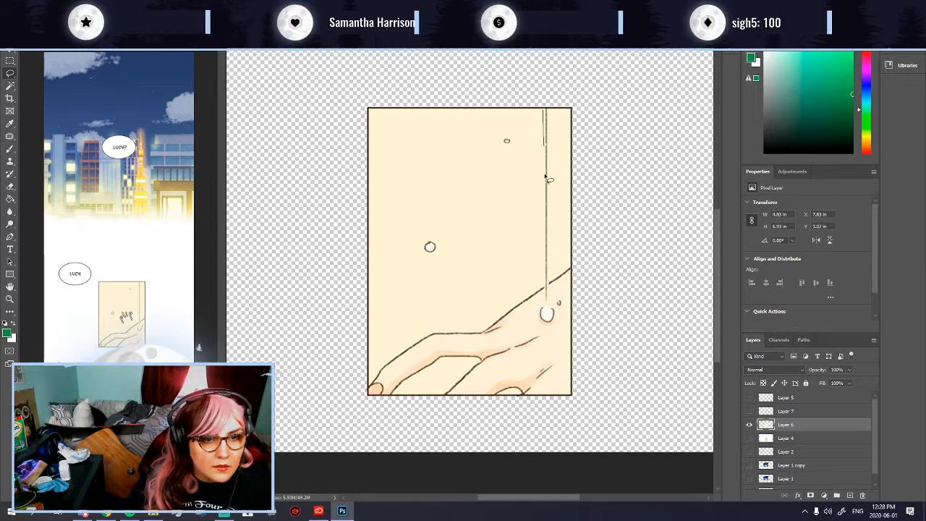
{"action": "left_click_drag", "start_coordinate": [542, 114], "coordinate": [536, 264]}
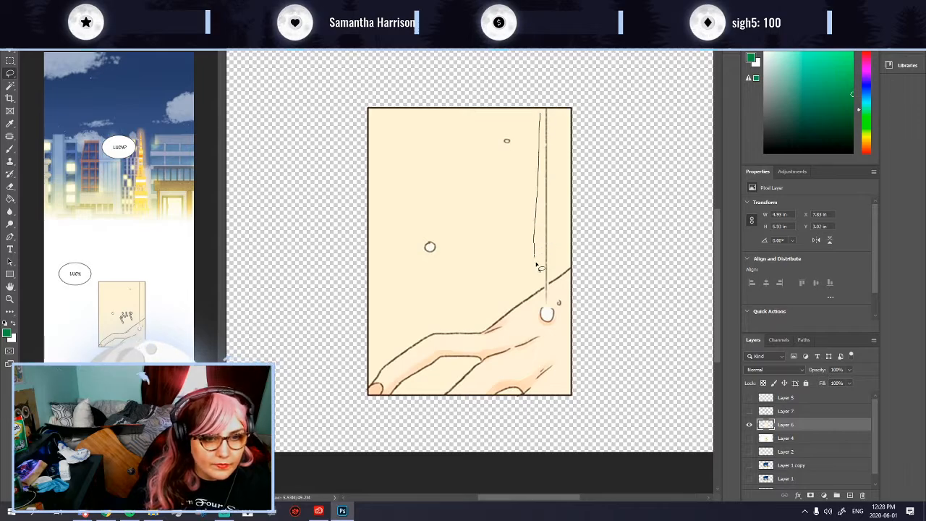
{"action": "mouse_move", "coordinate": [541, 309]}
{"action": "left_mouse_down"}
{"action": "mouse_move", "coordinate": [556, 327]}
{"action": "mouse_move", "coordinate": [567, 304]}
{"action": "mouse_move", "coordinate": [549, 283]}
{"action": "mouse_move", "coordinate": [555, 168]}
{"action": "left_mouse_up"}
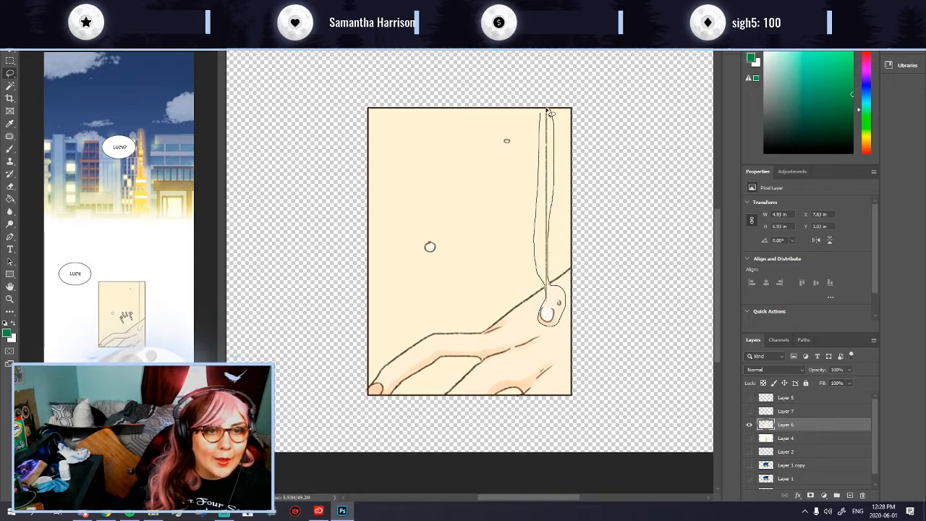
{"action": "left_click_drag", "start_coordinate": [543, 122], "coordinate": [542, 114]}
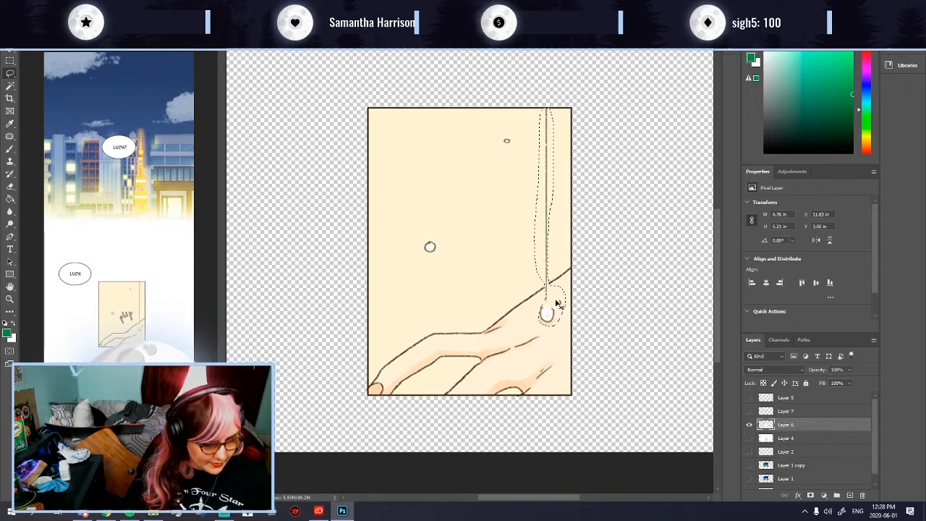
{"action": "key", "text": "ctrl+j"}
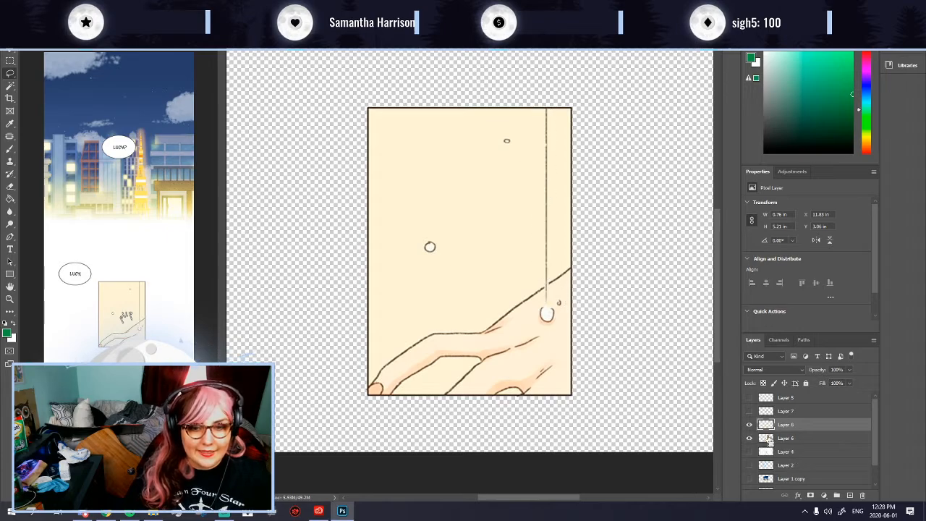
{"action": "key", "text": "ctrl+shift+d"}
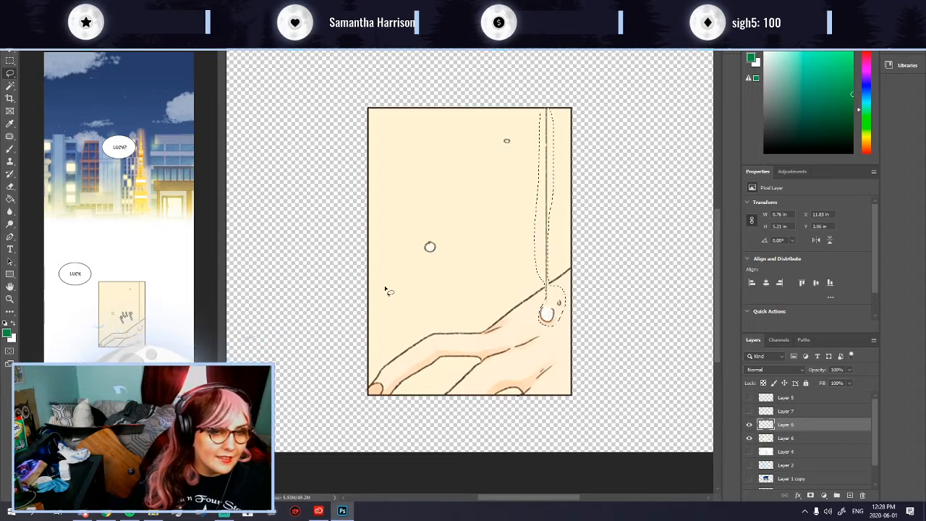
{"action": "key", "text": "ctrl+d"}
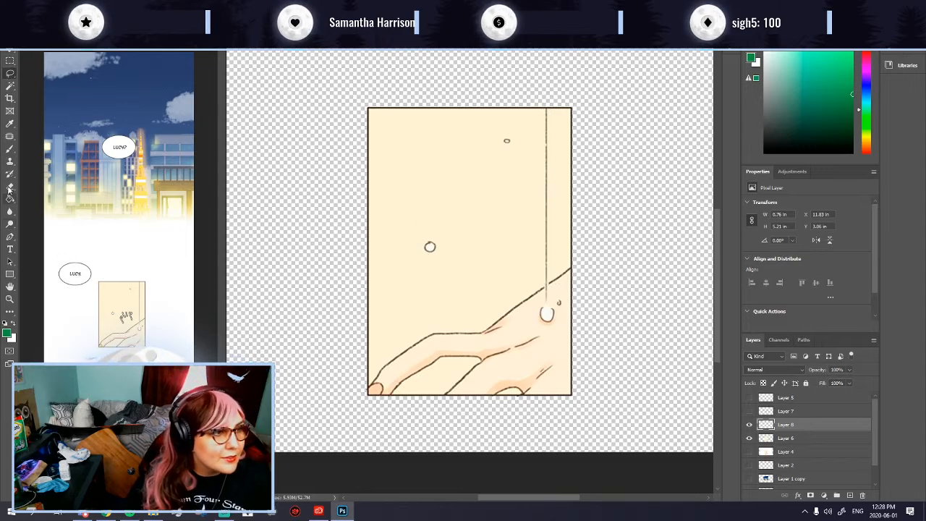
Step: Marquee-select the vertical drip line above the hand on Layer 8 and patch it out with the plain background
{"action": "left_click", "coordinate": [10, 61]}
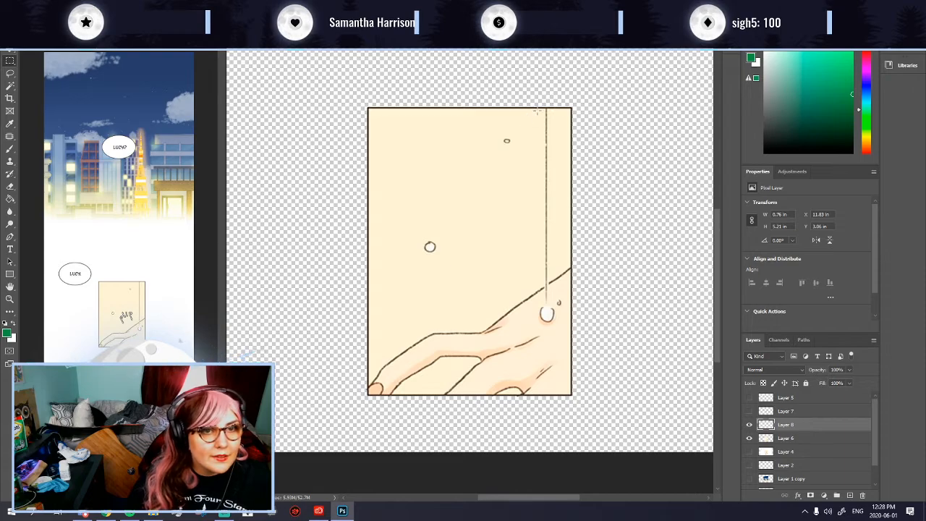
{"action": "left_click_drag", "start_coordinate": [537, 108], "coordinate": [553, 276]}
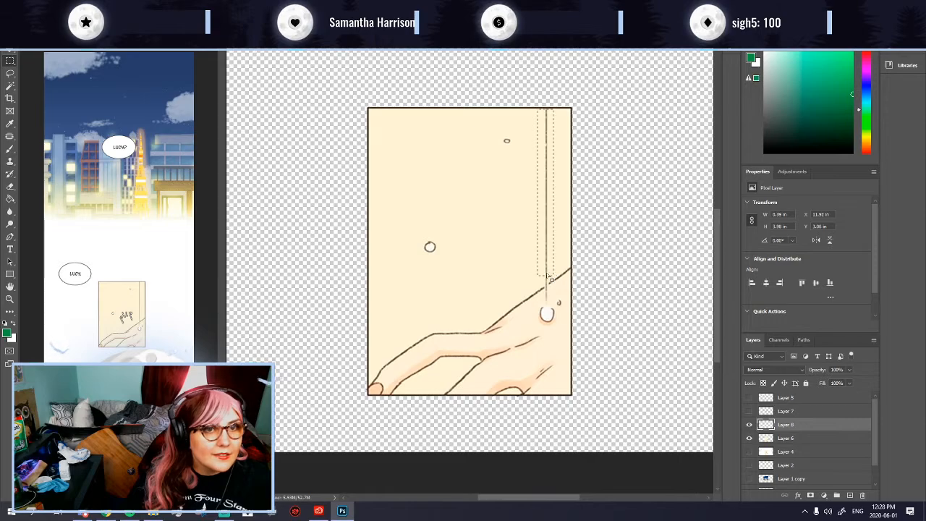
{"action": "left_click", "coordinate": [10, 137]}
{"action": "left_click_drag", "start_coordinate": [549, 227], "coordinate": [531, 224]}
{"action": "key", "text": "ctrl+d"}
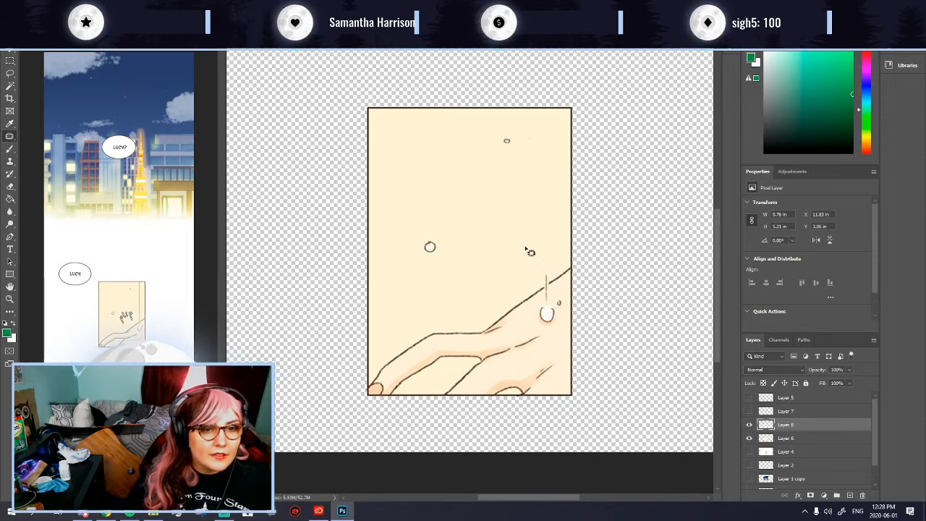
Step: Patch out the leftover piece of drip line where it meets the hand's outline on Layer 8
{"action": "scroll", "coordinate": [554, 304], "scroll_direction": "up", "scroll_amount": 5}
{"action": "mouse_move", "coordinate": [536, 234]}
{"action": "left_mouse_down"}
{"action": "mouse_move", "coordinate": [533, 266]}
{"action": "mouse_move", "coordinate": [544, 258]}
{"action": "mouse_move", "coordinate": [536, 234]}
{"action": "mouse_move", "coordinate": [561, 249]}
{"action": "mouse_move", "coordinate": [529, 263]}
{"action": "mouse_move", "coordinate": [537, 261]}
{"action": "left_mouse_up"}
{"action": "key", "text": "ctrl+d"}
{"action": "mouse_move", "coordinate": [534, 265]}
{"action": "left_mouse_down"}
{"action": "mouse_move", "coordinate": [526, 273]}
{"action": "mouse_move", "coordinate": [532, 265]}
{"action": "left_mouse_up"}
{"action": "key", "text": "ctrl+d"}
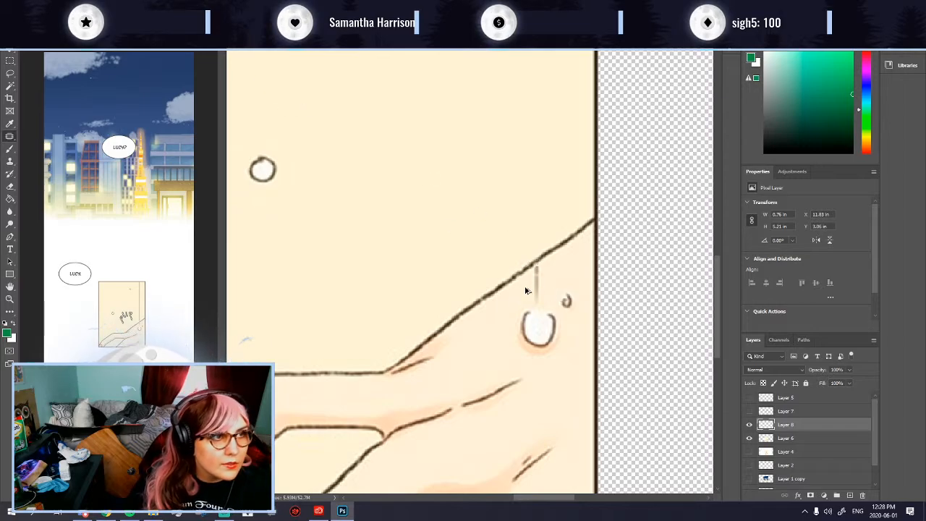
Step: Patch the large drop and the small droplet beside it out of the hand on Layer 8 with clean skin
{"action": "scroll", "coordinate": [526, 290], "scroll_direction": "down", "scroll_amount": 4}
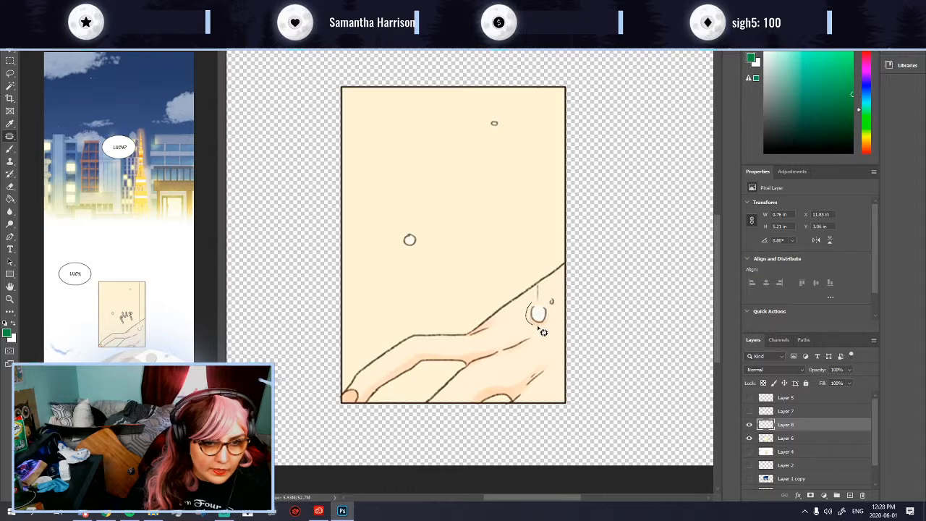
{"action": "left_click_drag", "start_coordinate": [535, 291], "coordinate": [536, 344]}
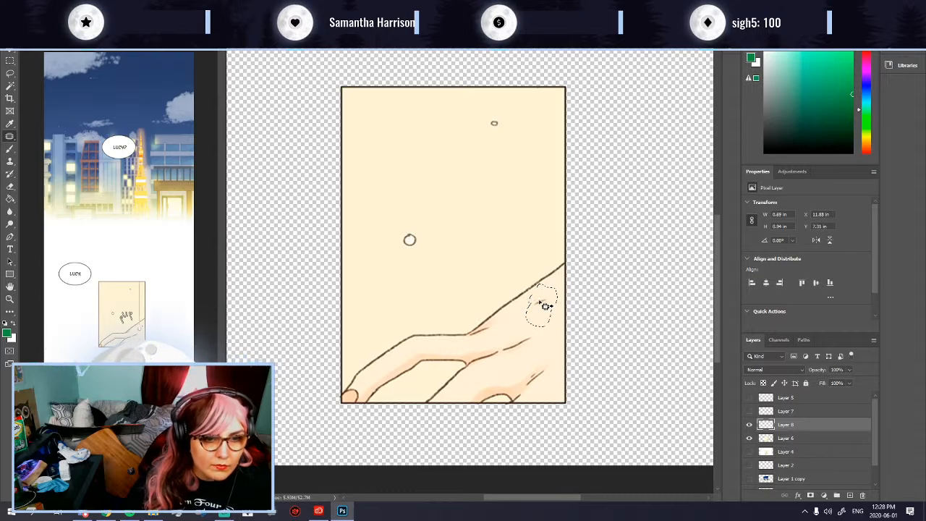
{"action": "key", "text": "ctrl+d"}
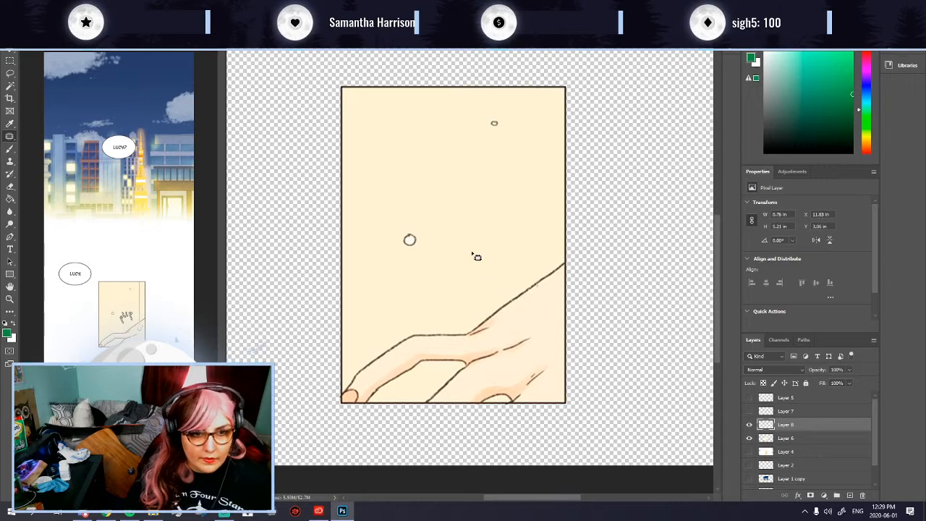
{"action": "scroll", "coordinate": [544, 308], "scroll_direction": "up", "scroll_amount": 3}
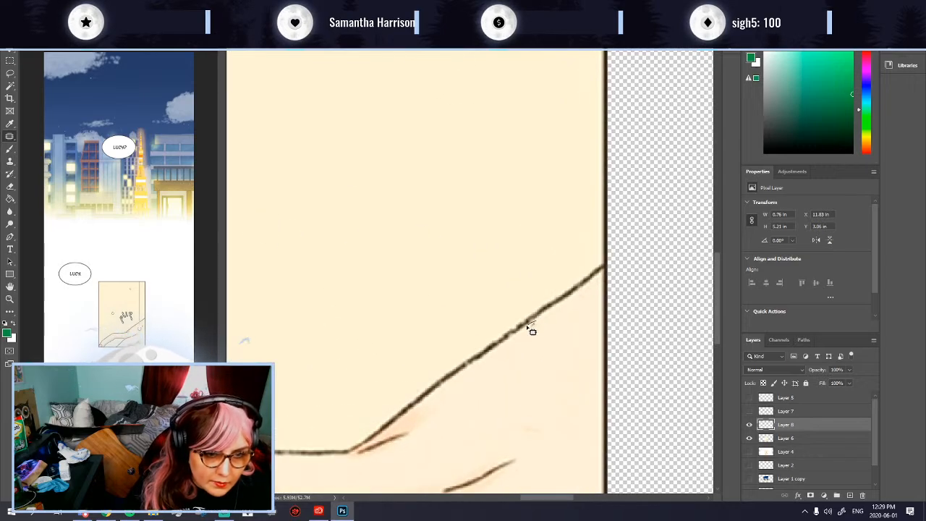
{"action": "scroll", "coordinate": [447, 309], "scroll_direction": "down", "scroll_amount": 2}
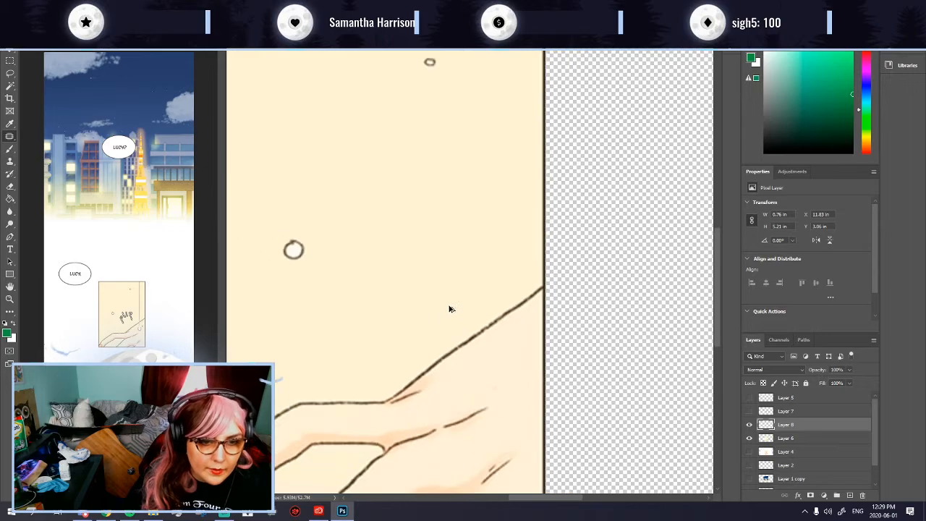
{"action": "scroll", "coordinate": [456, 307], "scroll_direction": "down", "scroll_amount": 4}
Step: Select the area around the round droplet above the hand and copy it from Layer 6 onto a new layer
{"action": "left_click_drag", "start_coordinate": [452, 287], "coordinate": [471, 295]}
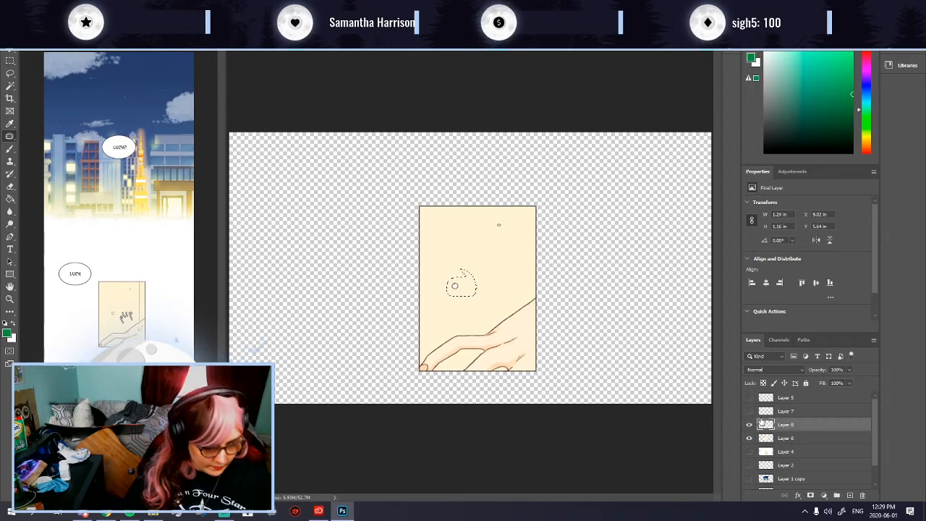
{"action": "key", "text": "ctrl+c"}
{"action": "left_click", "coordinate": [458, 190]}
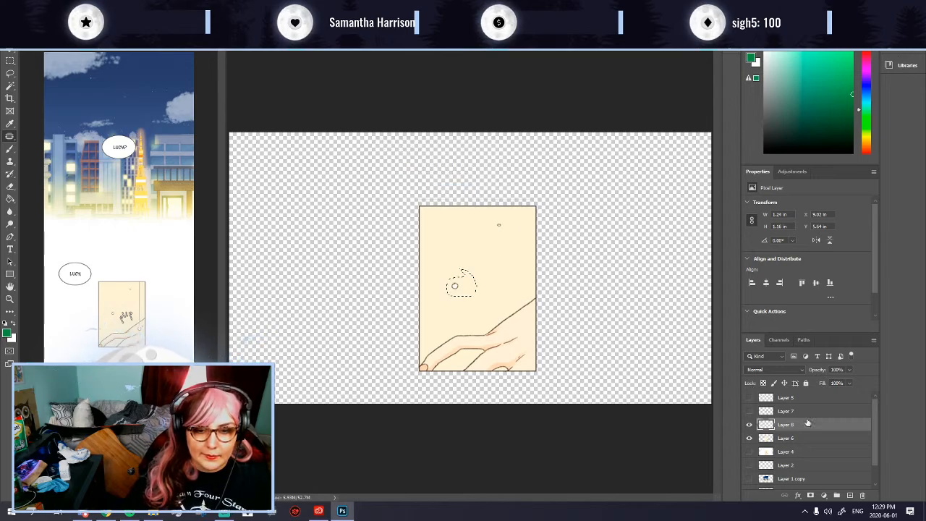
{"action": "left_click", "coordinate": [792, 439]}
{"action": "key", "text": "ctrl+v"}
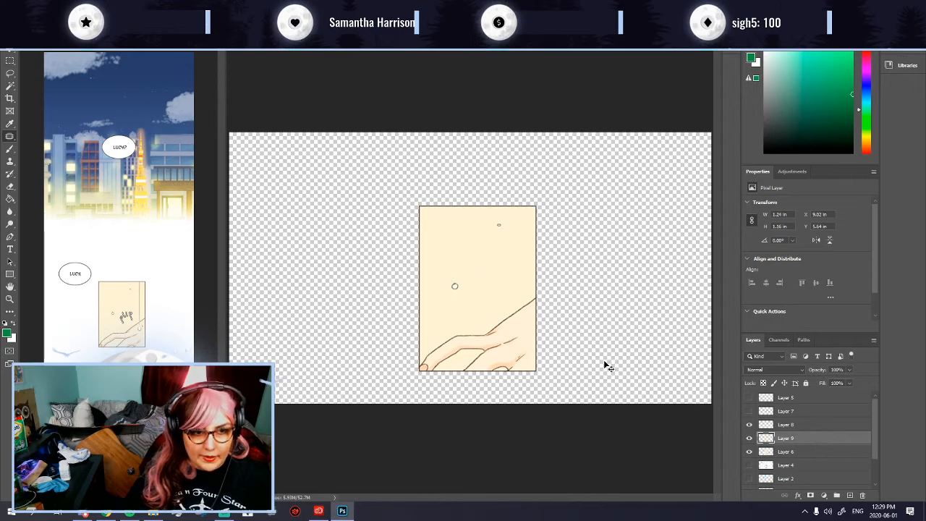
Step: Toggle the visibility of Layers 8 and 9 to compare the patched drip area with the original artwork
{"action": "left_click", "coordinate": [749, 424]}
{"action": "left_click", "coordinate": [749, 438]}
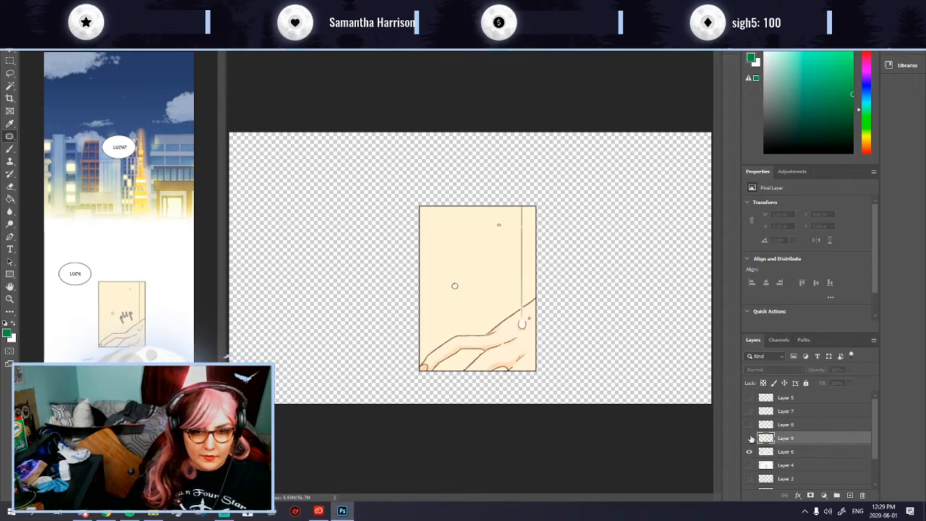
{"action": "left_click", "coordinate": [749, 439]}
{"action": "left_click", "coordinate": [749, 425]}
{"action": "left_click", "coordinate": [749, 425]}
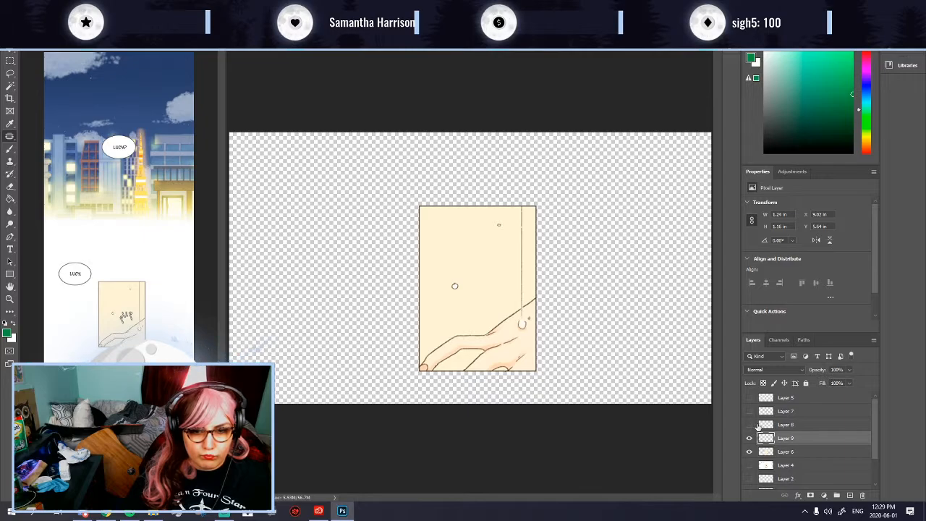
{"action": "left_click", "coordinate": [749, 425]}
Step: Load the drip area's outline as a selection and copy that area from Layer 6 onto a new layer
{"action": "left_click", "coordinate": [765, 438], "text": "ctrl"}
{"action": "left_click", "coordinate": [772, 452]}
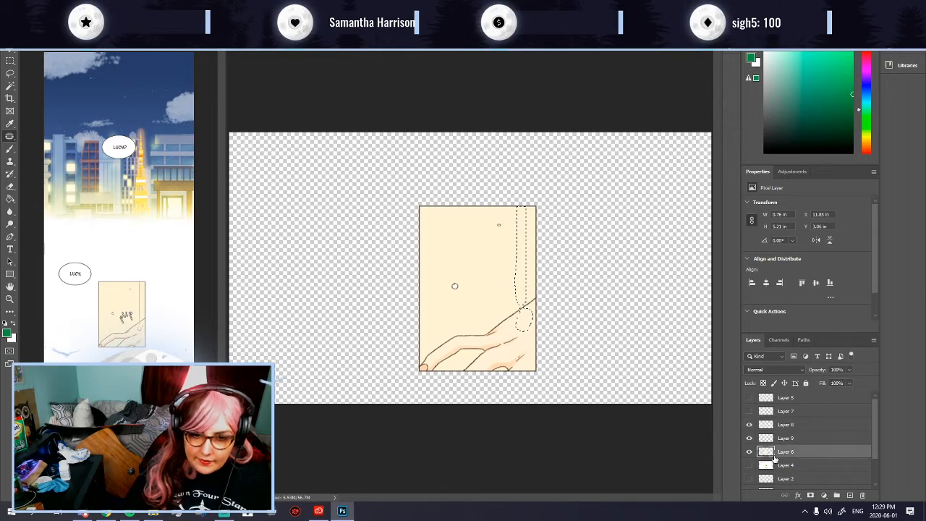
{"action": "key", "text": "ctrl+j"}
Step: Move Layer 8 directly below Layer 9 and hide it
{"action": "left_click", "coordinate": [749, 426]}
{"action": "left_click_drag", "start_coordinate": [764, 426], "coordinate": [778, 454]}
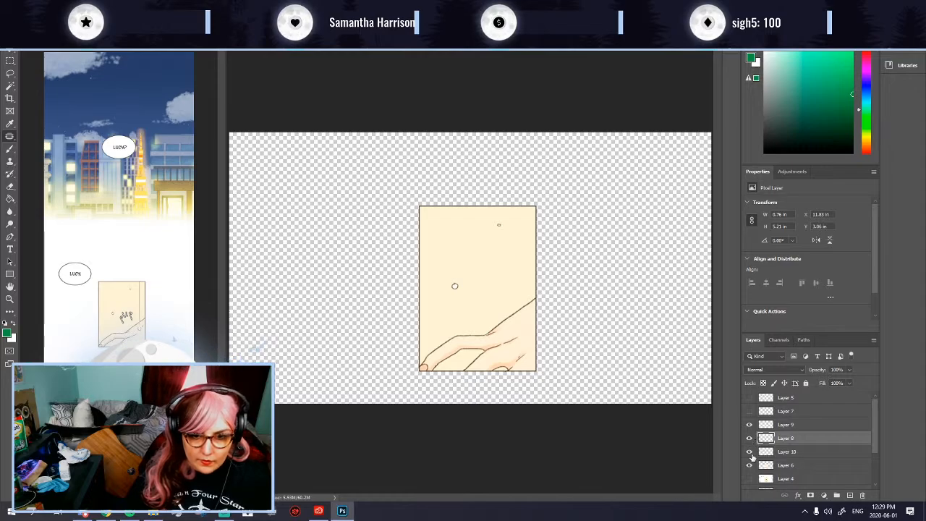
{"action": "left_click", "coordinate": [749, 439]}
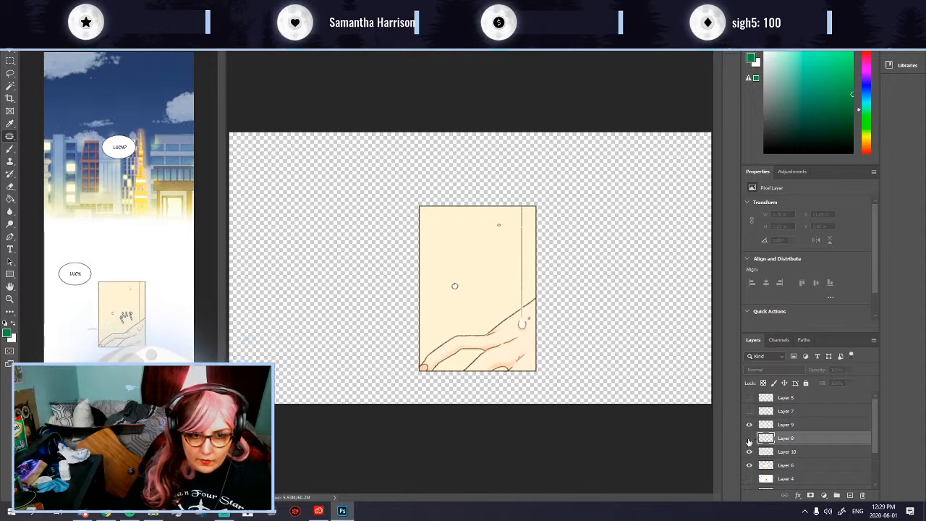
{"action": "scroll", "coordinate": [772, 439], "scroll_direction": "down", "scroll_amount": 2}
{"action": "scroll", "coordinate": [765, 429], "scroll_direction": "up", "scroll_amount": 1}
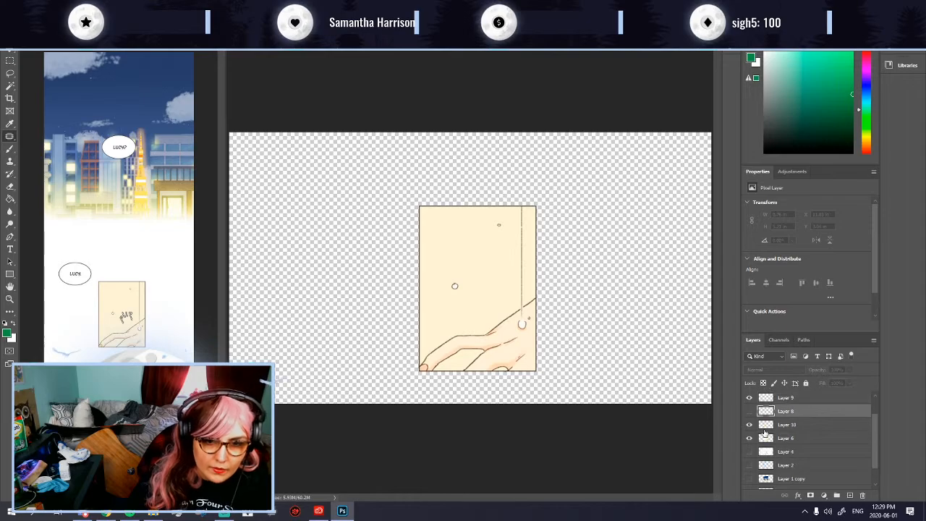
Step: Move Layer 8 below Layer 10, hide Layer 10, show Layer 8 and merge it with Layer 6
{"action": "left_click_drag", "start_coordinate": [751, 429], "coordinate": [749, 434]}
{"action": "left_click", "coordinate": [750, 414]}
{"action": "left_click", "coordinate": [750, 411]}
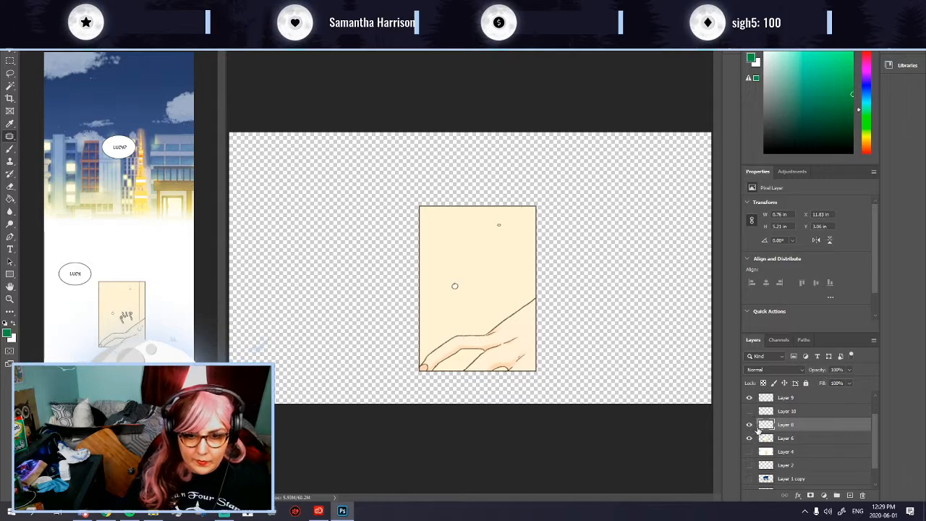
{"action": "left_click", "coordinate": [773, 438], "text": "shift"}
{"action": "key", "text": "ctrl+e"}
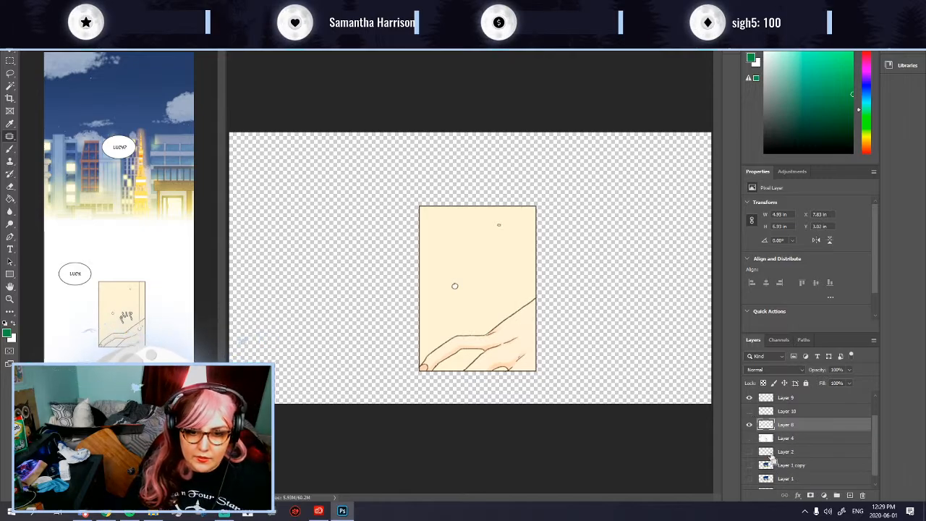
Step: Hide Layer 9, patch out the round droplet above the fingertips on the merged Layer 8, and deselect
{"action": "left_click", "coordinate": [751, 400]}
{"action": "left_click", "coordinate": [751, 401]}
{"action": "scroll", "coordinate": [750, 400], "scroll_direction": "up", "scroll_amount": 1}
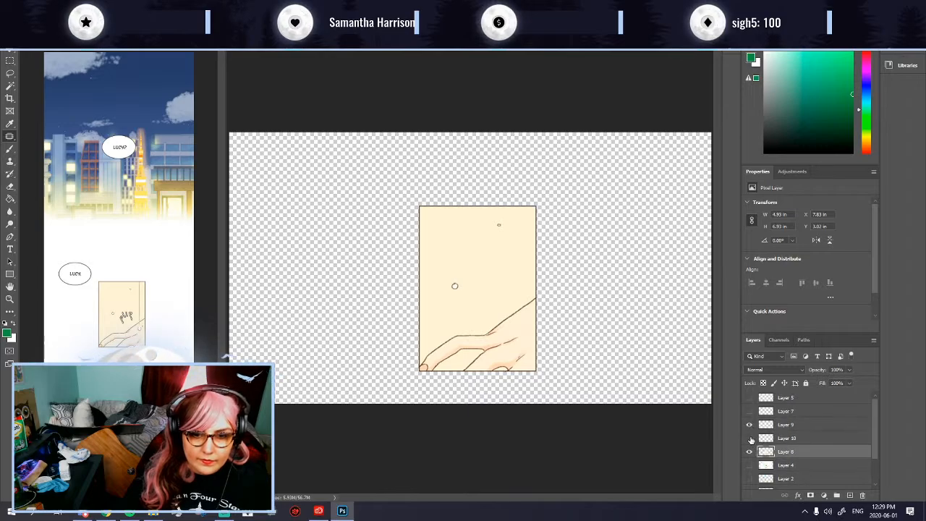
{"action": "left_click", "coordinate": [750, 425]}
{"action": "left_click", "coordinate": [750, 425]}
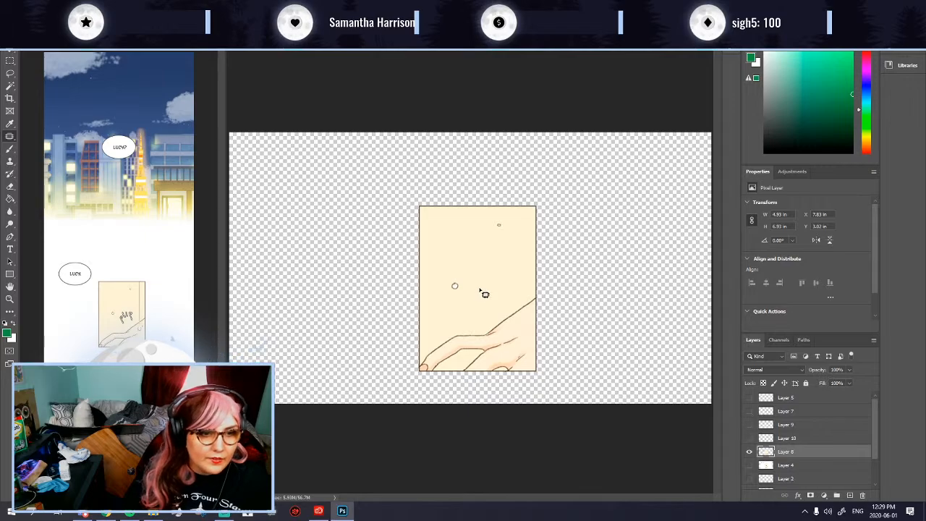
{"action": "left_click_drag", "start_coordinate": [450, 282], "coordinate": [455, 286]}
{"action": "key", "text": "ctrl+d"}
Step: Select the area around the small droplet near the panel's upper edge on Layer 8 and copy it onto a new layer
{"action": "left_click", "coordinate": [750, 425]}
{"action": "left_click", "coordinate": [750, 425]}
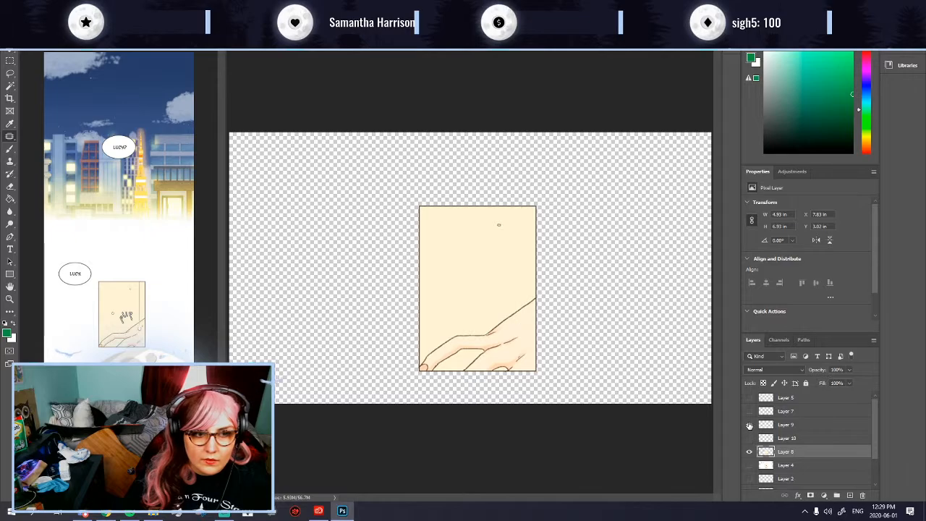
{"action": "left_click", "coordinate": [750, 410]}
{"action": "left_click", "coordinate": [750, 411]}
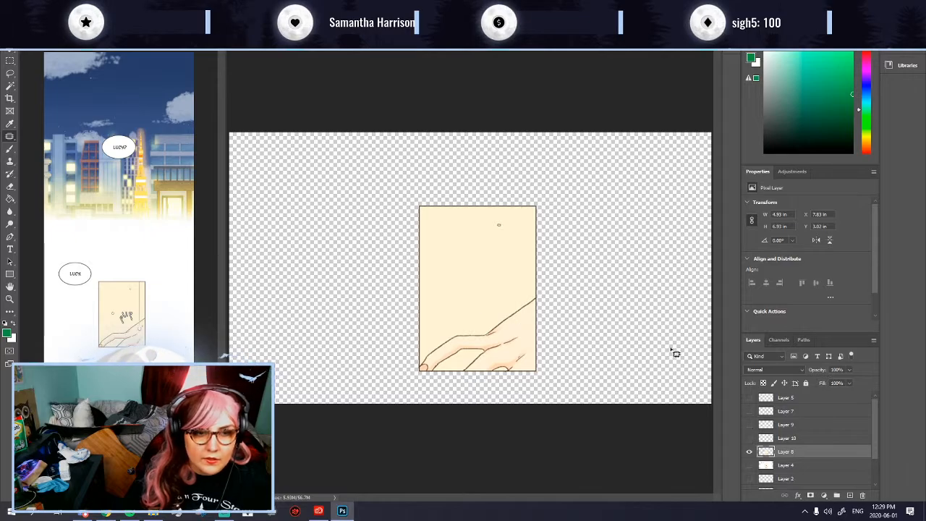
{"action": "left_click_drag", "start_coordinate": [496, 221], "coordinate": [507, 225]}
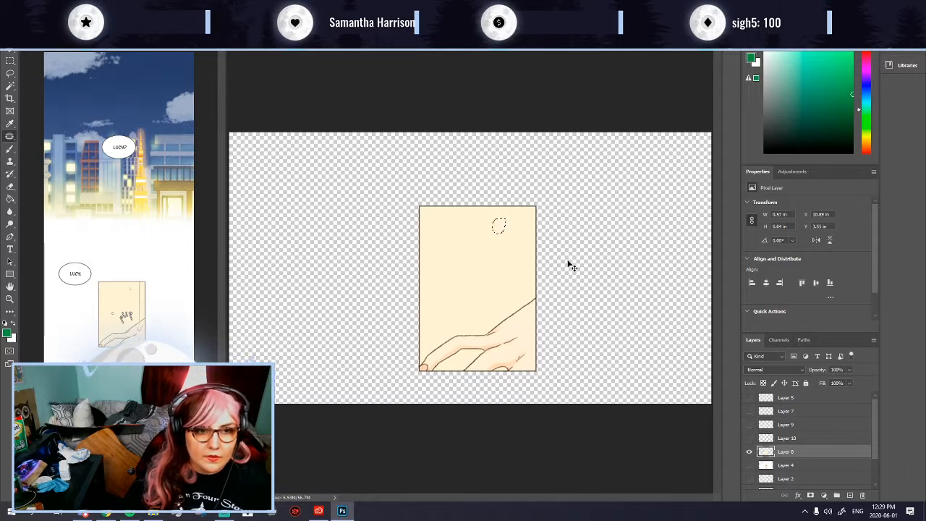
{"action": "key", "text": "ctrl+j"}
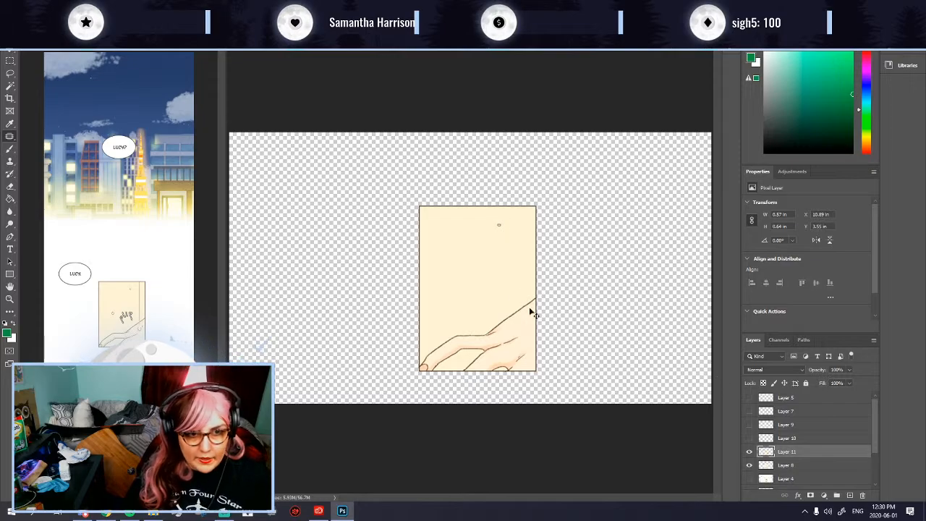
Step: Hide Layer 11 and patch out the small upper droplet on Layer 8
{"action": "left_click", "coordinate": [749, 451]}
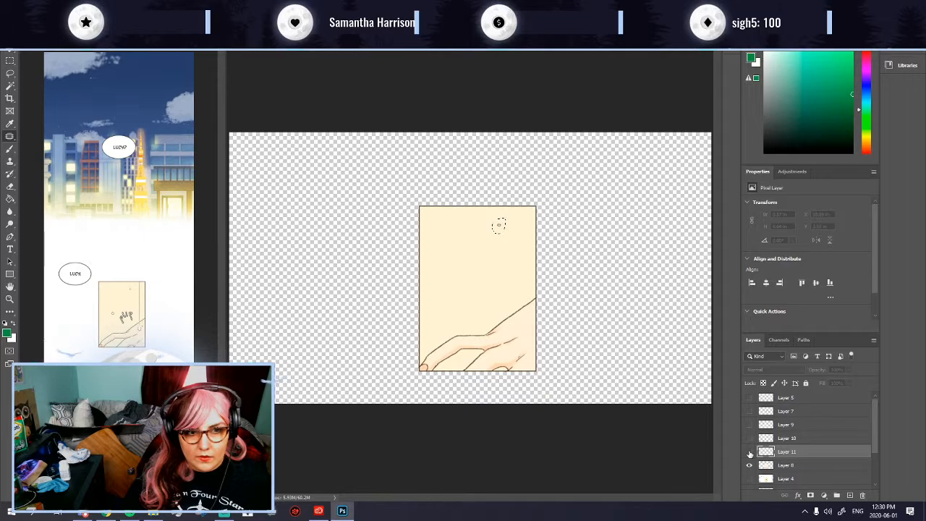
{"action": "left_click", "coordinate": [749, 451]}
{"action": "left_click", "coordinate": [774, 465]}
{"action": "left_click", "coordinate": [749, 452]}
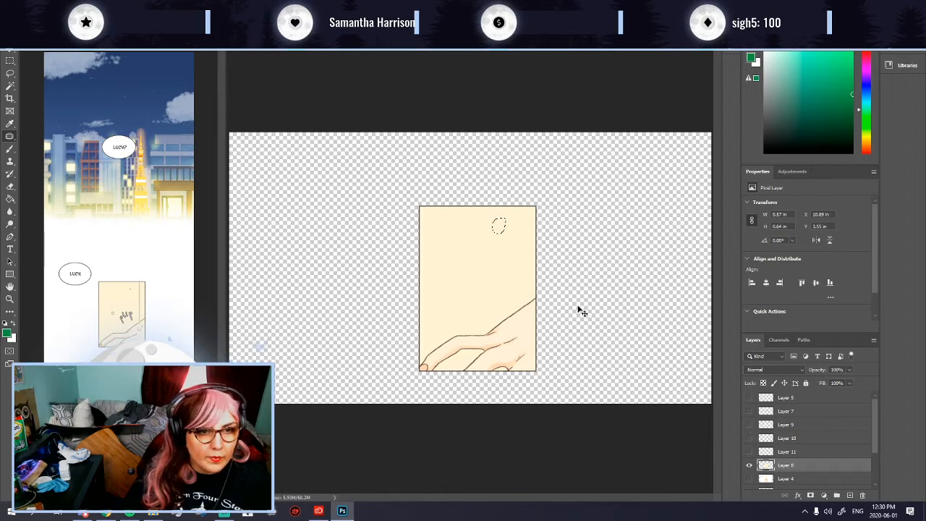
Step: Show Layers 5, 7, 9, 10 and 11 over the cleaned panel to check them, and hide them again
{"action": "left_click_drag", "start_coordinate": [749, 452], "coordinate": [750, 392]}
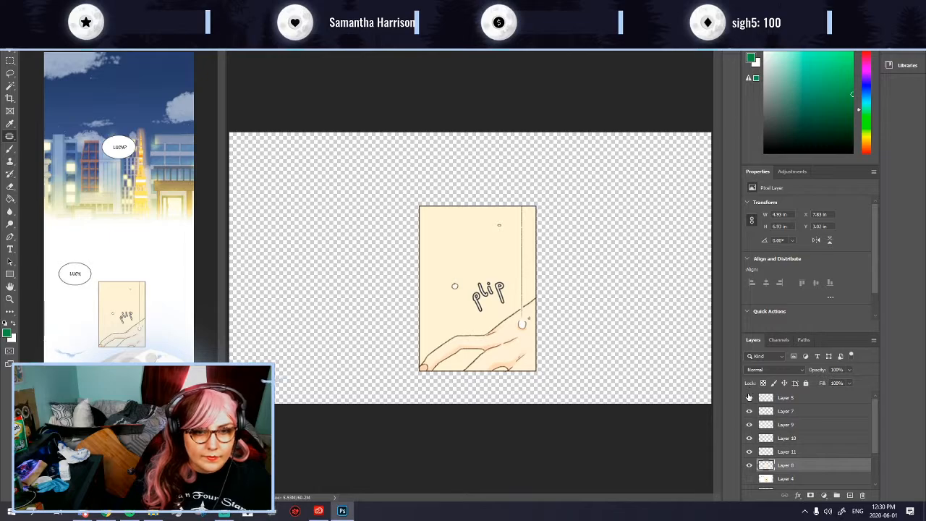
{"action": "left_click", "coordinate": [749, 397]}
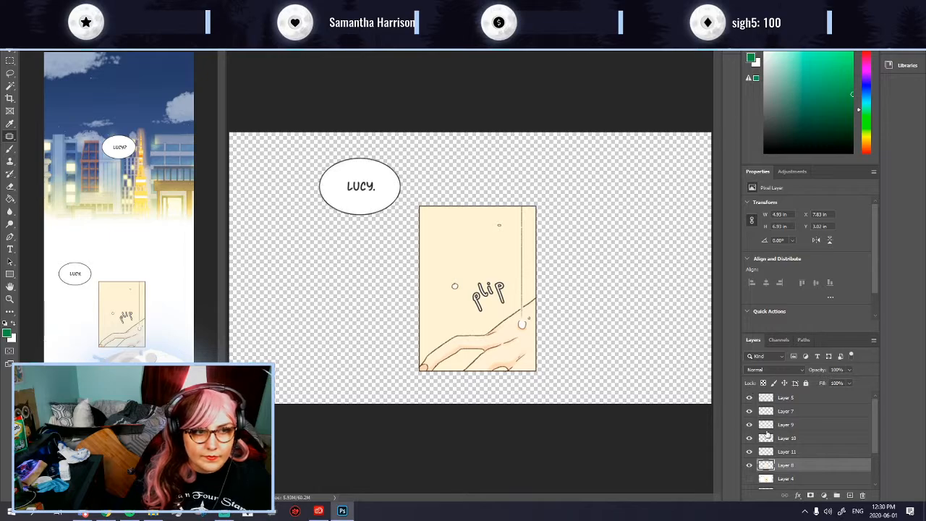
{"action": "left_click", "coordinate": [750, 398]}
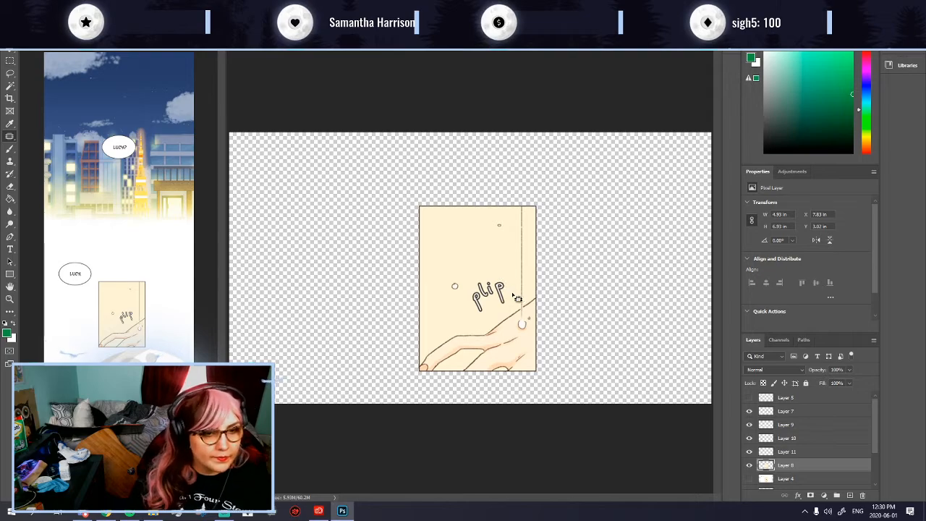
{"action": "left_click", "coordinate": [750, 411]}
{"action": "left_click", "coordinate": [749, 439]}
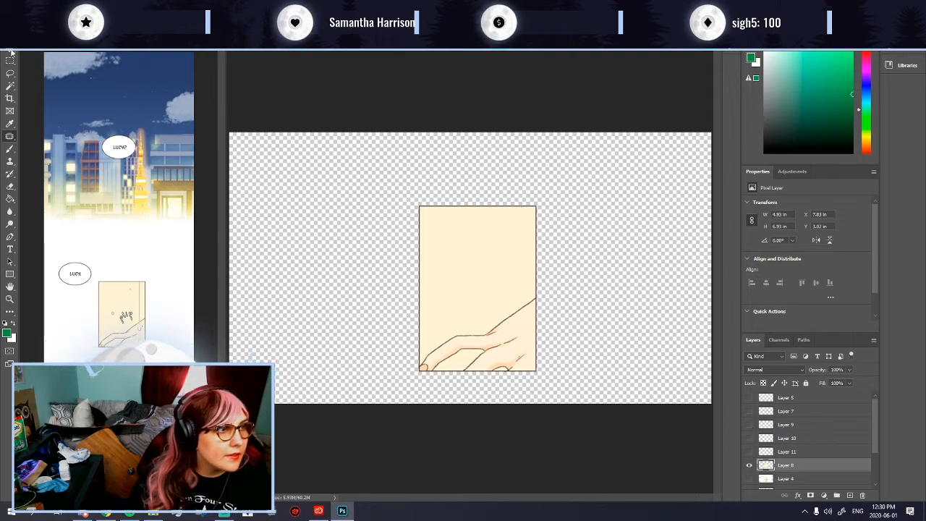
Step: Start saving a copy of the cleaned hand panel in PNG format, browsing past the episode folders to the exported images
{"action": "key", "text": "ctrl+minus"}
{"action": "key", "text": "ctrl+plus"}
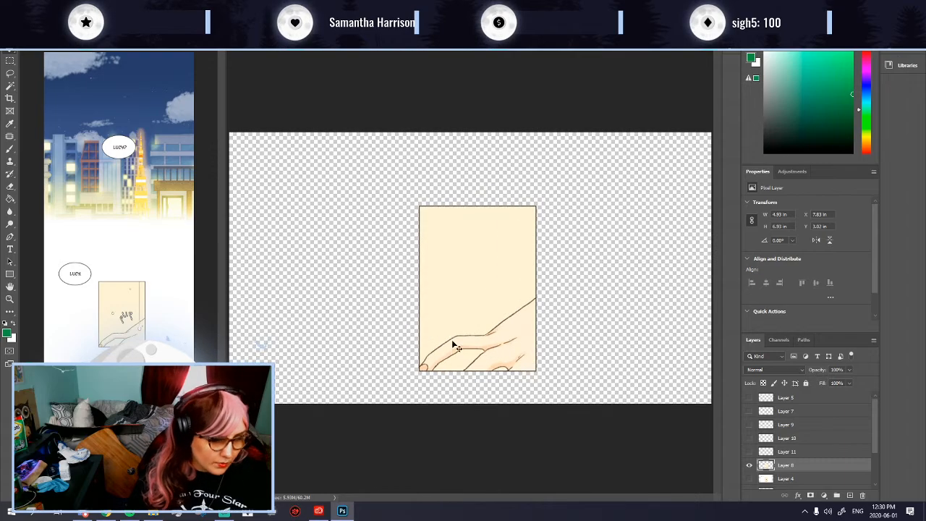
{"action": "key", "text": "ctrl+shift+s"}
{"action": "left_click", "coordinate": [143, 224]}
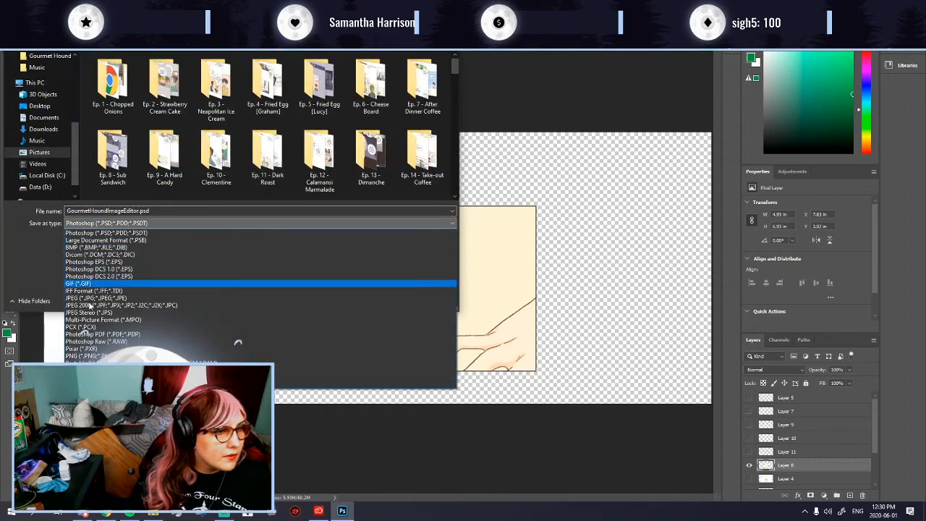
{"action": "left_click", "coordinate": [239, 350]}
{"action": "scroll", "coordinate": [369, 192], "scroll_direction": "down", "scroll_amount": 2}
{"action": "scroll", "coordinate": [369, 192], "scroll_direction": "down", "scroll_amount": 10}
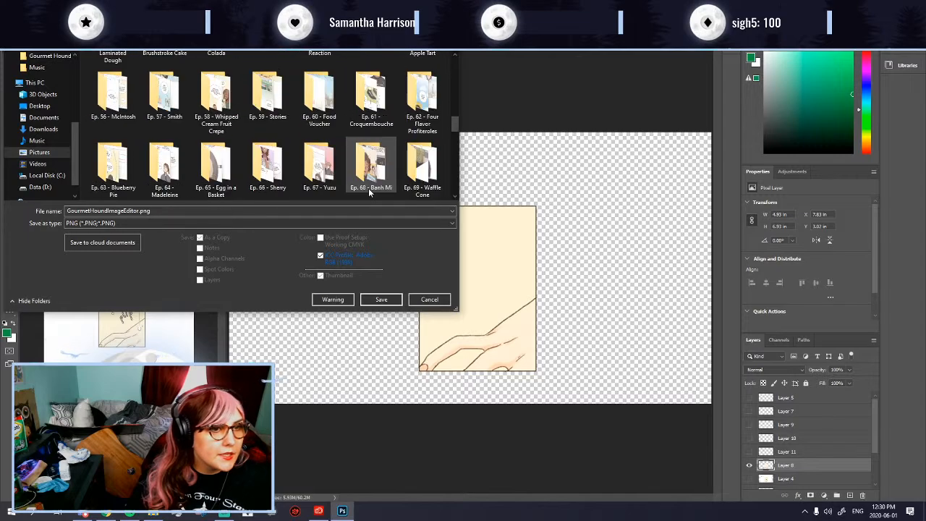
Step: Name the PNG copy gh1co3.png, following the gh1co2.png naming, and save it with the offered PNG options
{"action": "left_click", "coordinate": [215, 168]}
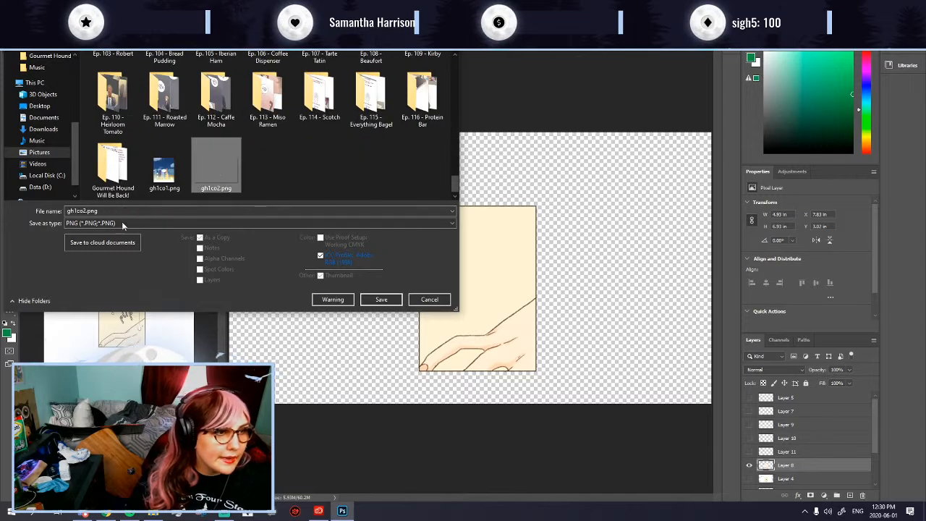
{"action": "left_click", "coordinate": [68, 208]}
{"action": "left_click", "coordinate": [81, 211]}
{"action": "key", "text": "BackSpace"}
{"action": "type", "text": "3"}
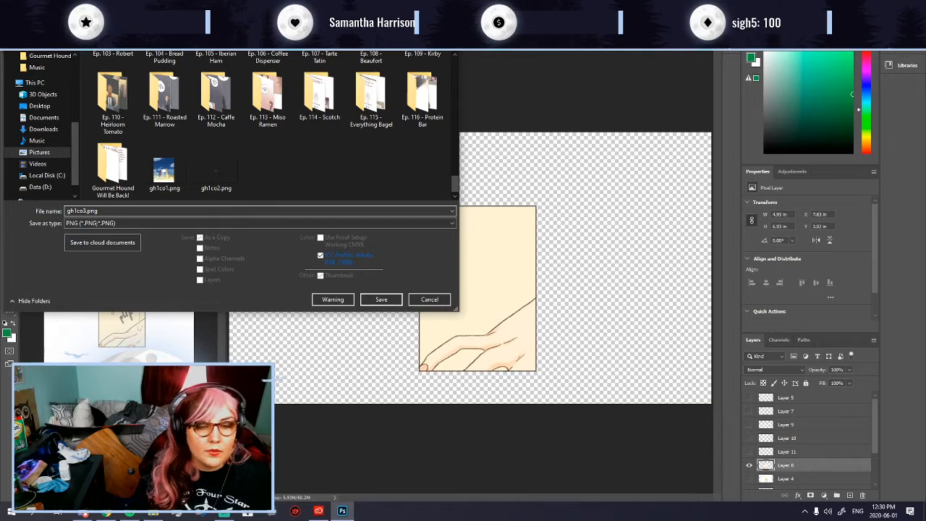
{"action": "key", "text": "Return"}
{"action": "left_click", "coordinate": [520, 153]}
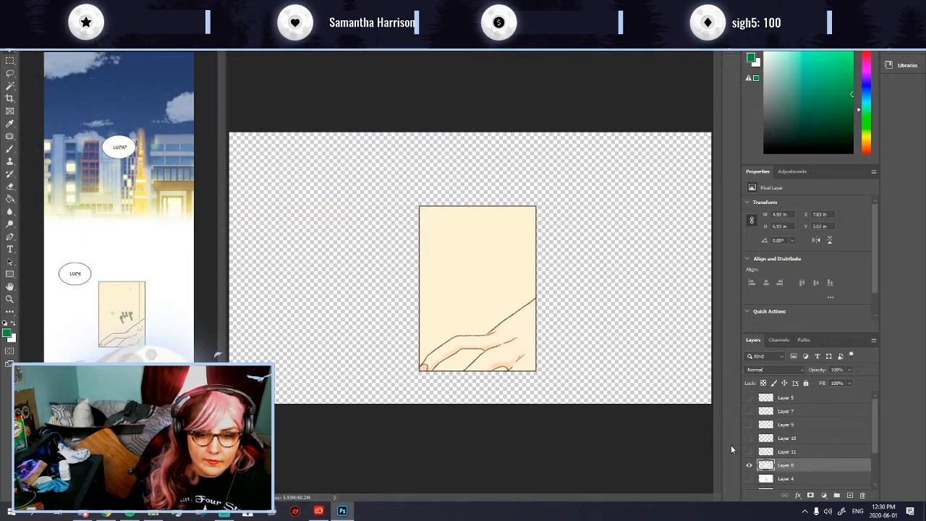
Step: Hide Layer 8, move Layer 11 above Layer 10, and make Layer 10 the only visible and active layer
{"action": "left_click", "coordinate": [750, 465]}
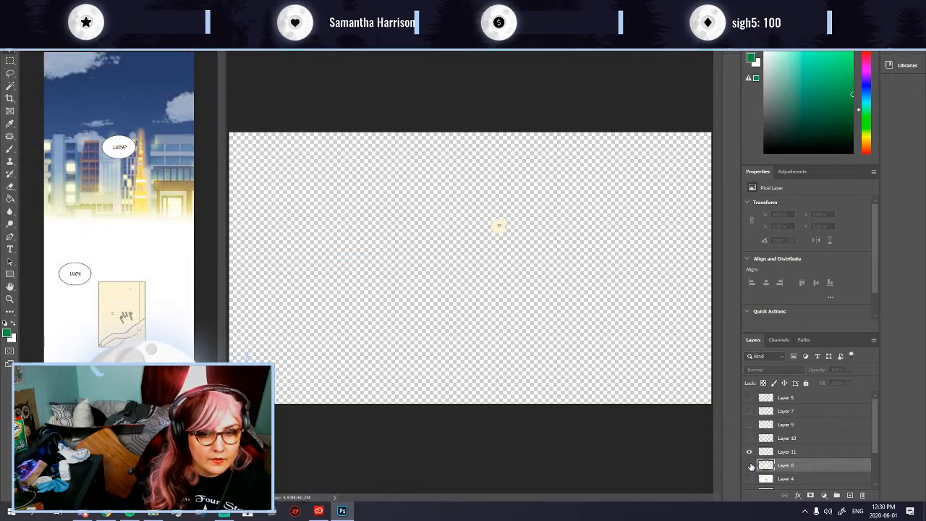
{"action": "left_click_drag", "start_coordinate": [775, 454], "coordinate": [772, 438]}
{"action": "left_click", "coordinate": [750, 451]}
{"action": "left_click", "coordinate": [749, 437]}
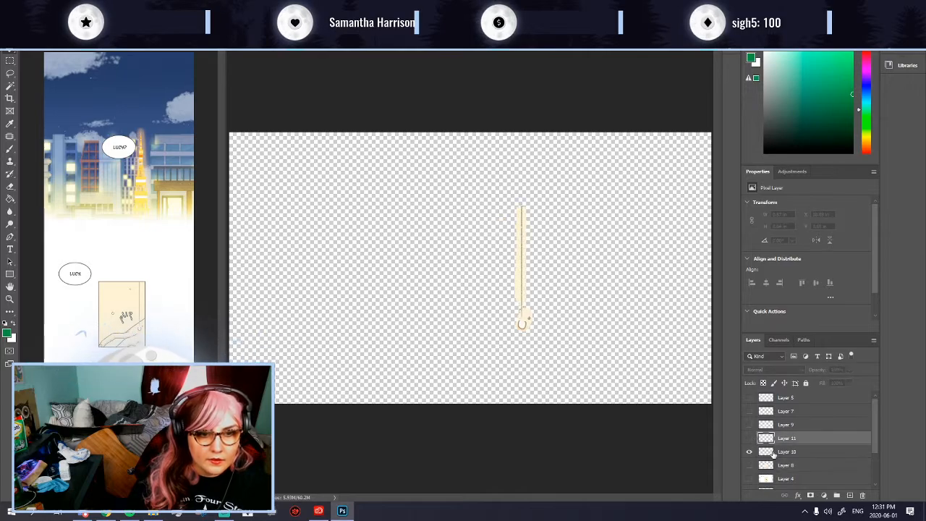
{"action": "left_click", "coordinate": [777, 453]}
Step: Select the cream background around the drip on Layer 10 with the Magic Wand and expand the selection by 1 pixel
{"action": "scroll", "coordinate": [551, 338], "scroll_direction": "up", "scroll_amount": 5}
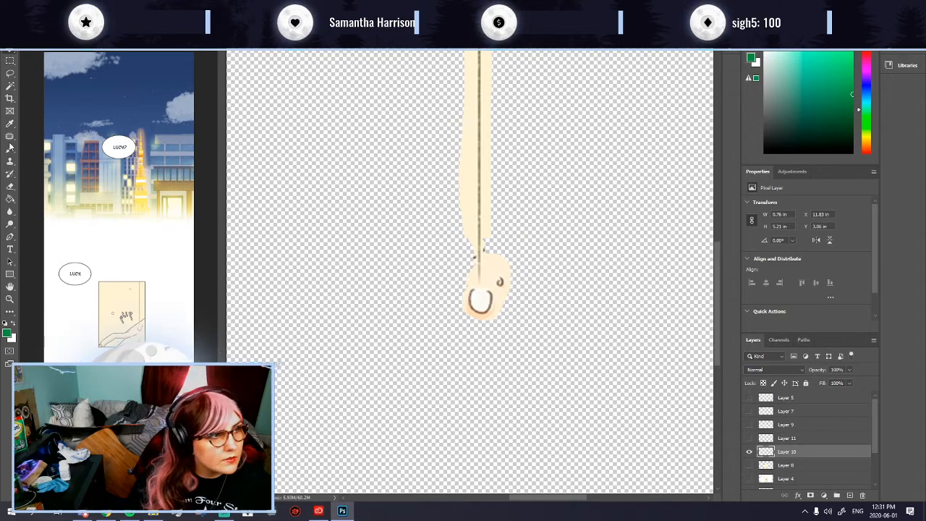
{"action": "left_click", "coordinate": [10, 86]}
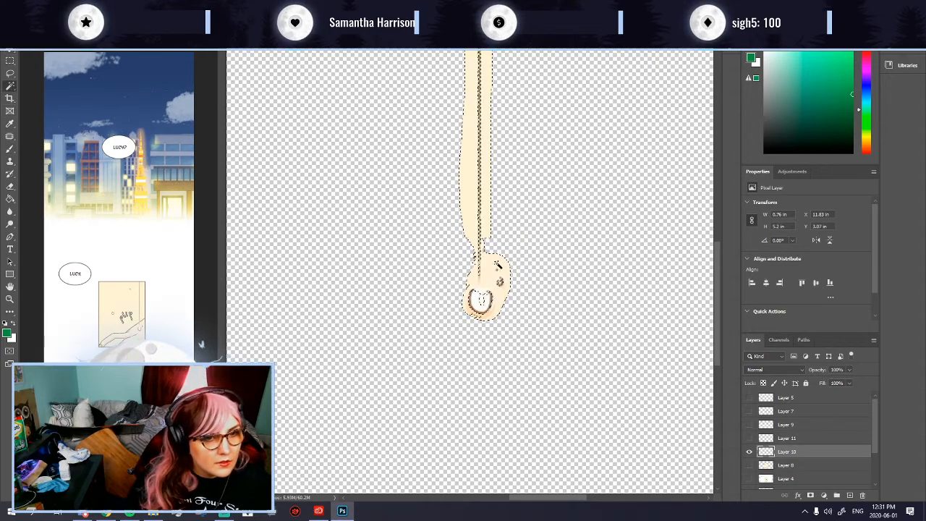
{"action": "scroll", "coordinate": [455, 330], "scroll_direction": "down", "scroll_amount": 1}
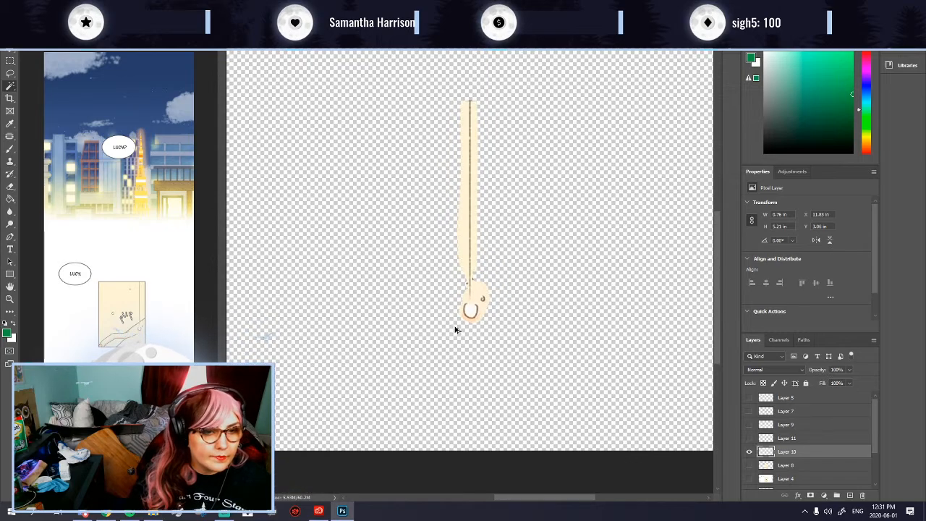
{"action": "left_click", "coordinate": [483, 287]}
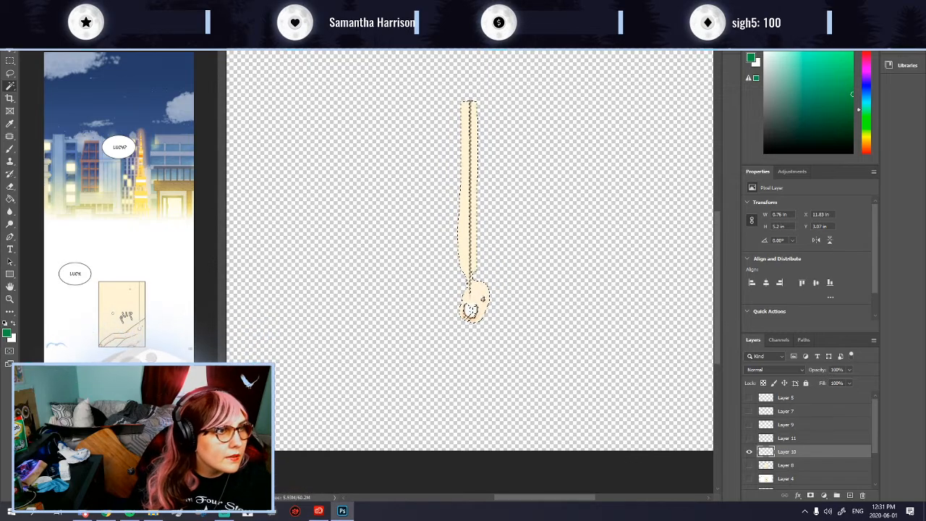
{"action": "left_click", "coordinate": [113, 6]}
{"action": "mouse_move", "coordinate": [187, 148]}
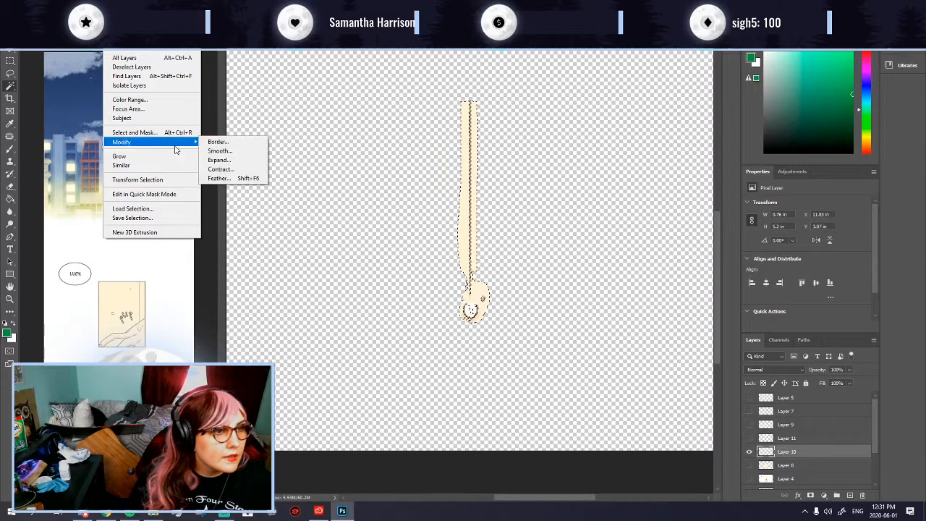
{"action": "left_click", "coordinate": [217, 160]}
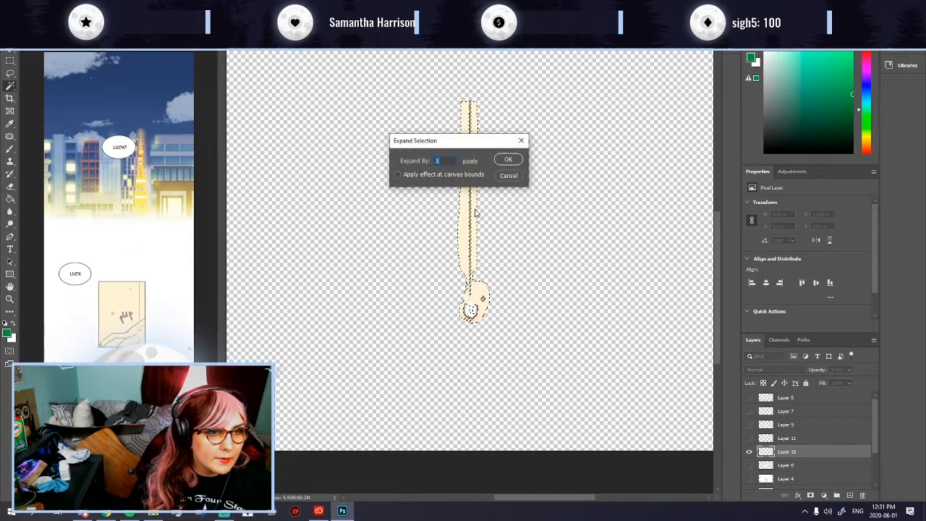
{"action": "left_click", "coordinate": [510, 160]}
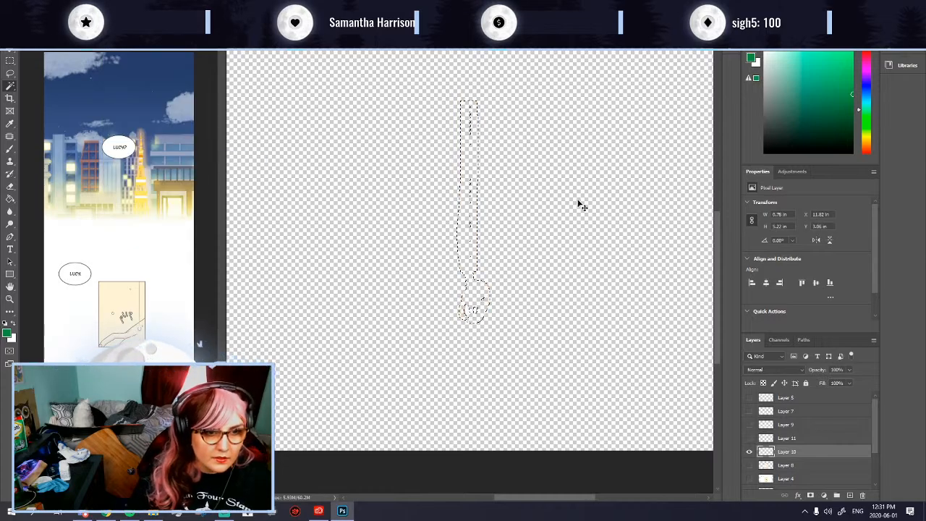
Step: Invert the selection around the drip on Layer 10 and expand it twice by 1 pixel
{"action": "left_click", "coordinate": [480, 292]}
{"action": "key", "text": "ctrl+shift+i"}
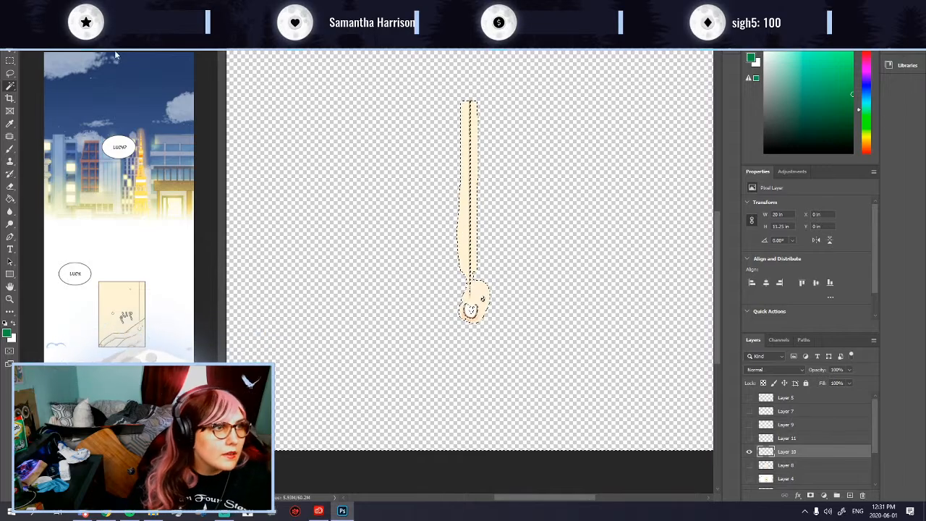
{"action": "left_click", "coordinate": [94, 7]}
{"action": "mouse_move", "coordinate": [112, 6]}
{"action": "mouse_move", "coordinate": [174, 143]}
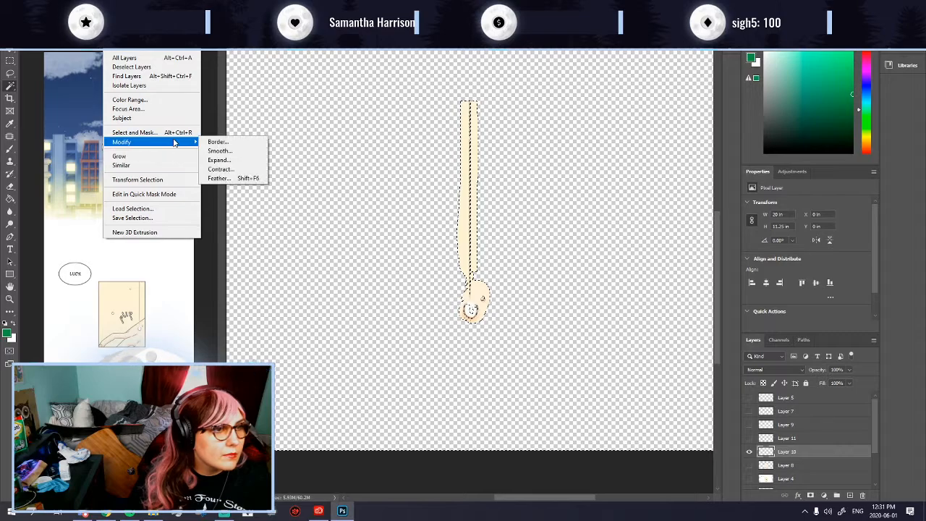
{"action": "left_click", "coordinate": [227, 160]}
{"action": "left_click", "coordinate": [507, 159]}
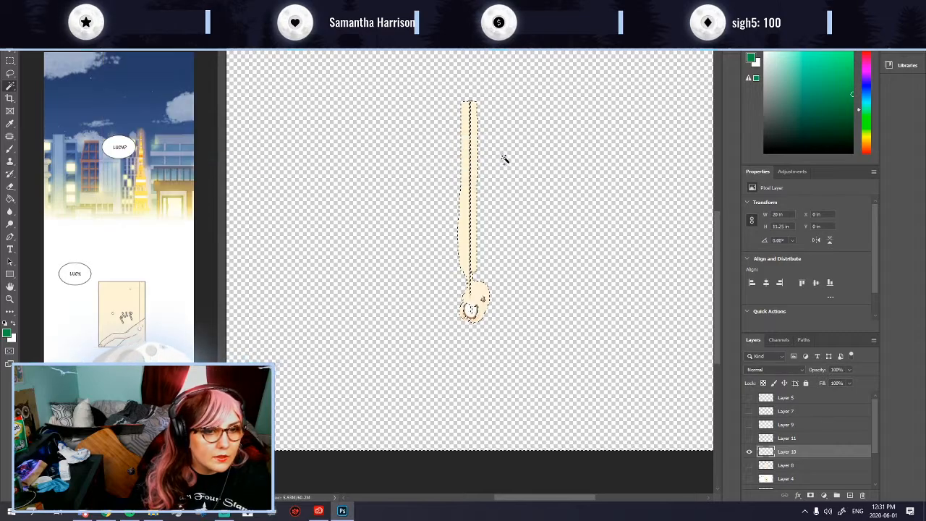
{"action": "left_click", "coordinate": [112, 6]}
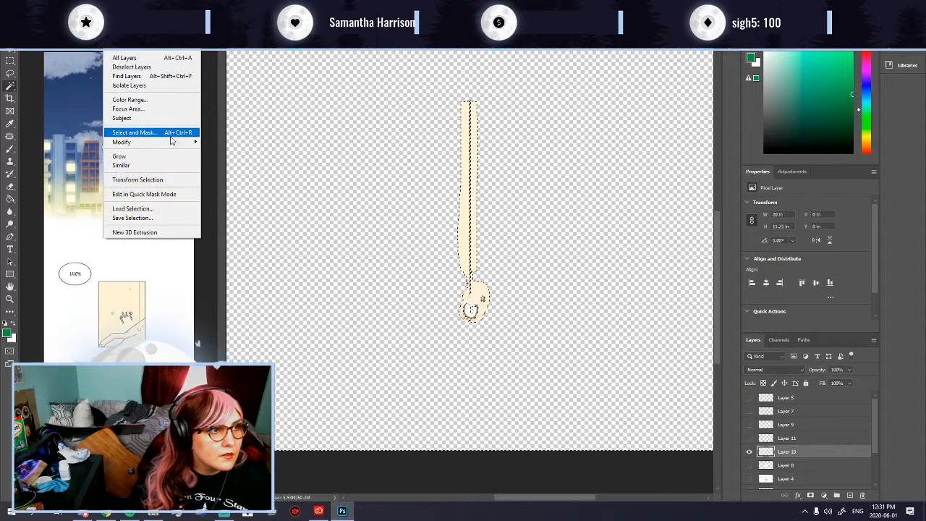
{"action": "mouse_move", "coordinate": [174, 142]}
{"action": "left_click", "coordinate": [227, 161]}
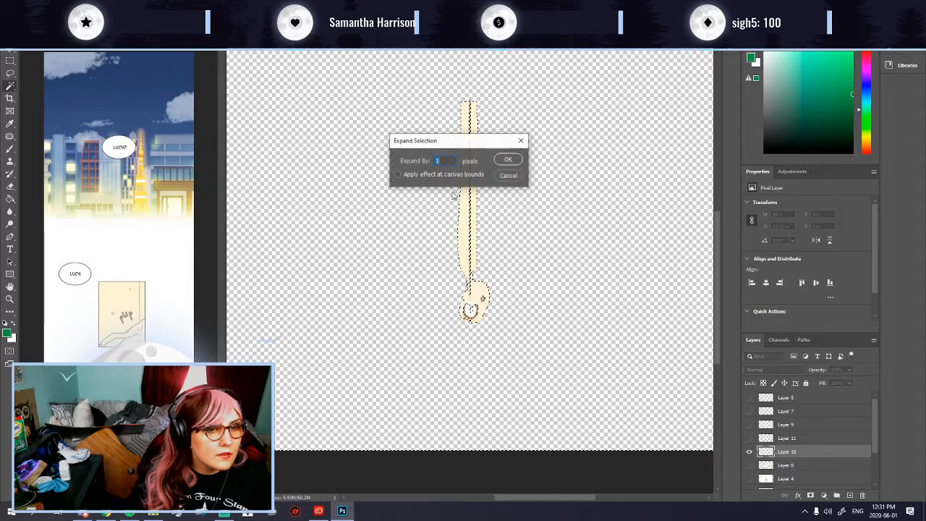
{"action": "left_click", "coordinate": [508, 154]}
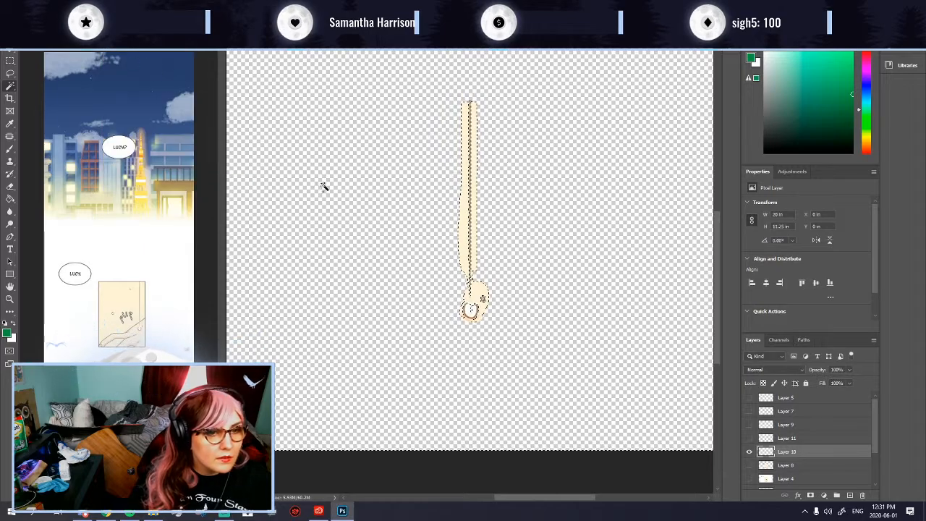
Step: Expand the inverted selection around the drip on Layer 10 by 1 more pixel and drop the selection
{"action": "left_click", "coordinate": [111, 6]}
{"action": "mouse_move", "coordinate": [160, 142]}
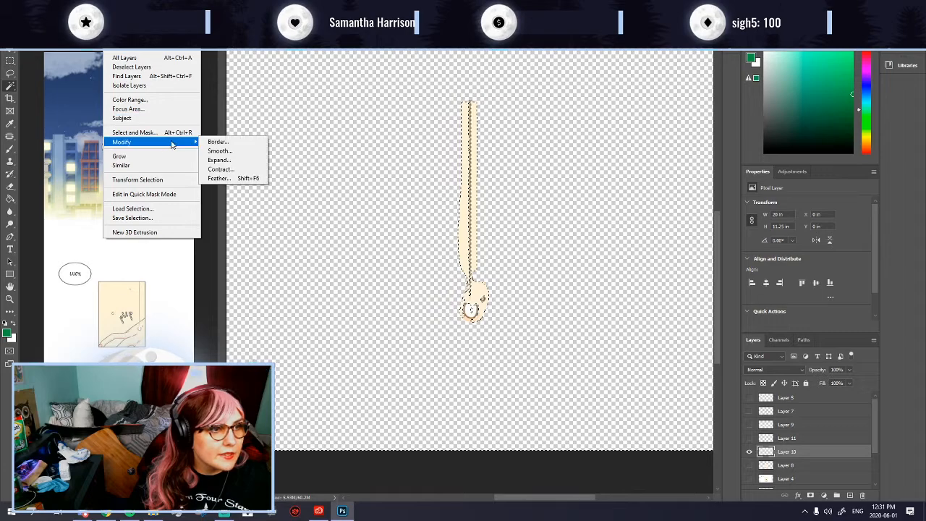
{"action": "left_click", "coordinate": [229, 161]}
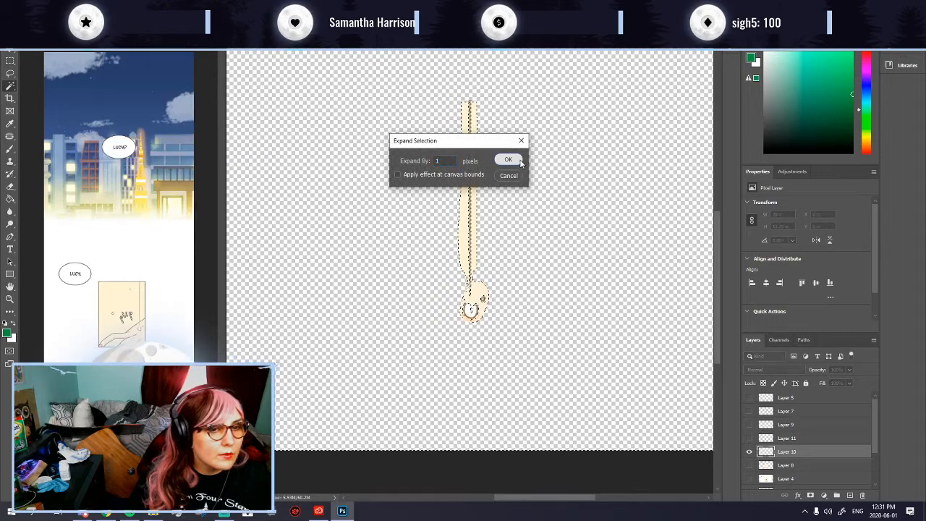
{"action": "left_click", "coordinate": [509, 155]}
{"action": "scroll", "coordinate": [496, 301], "scroll_direction": "up", "scroll_amount": 2}
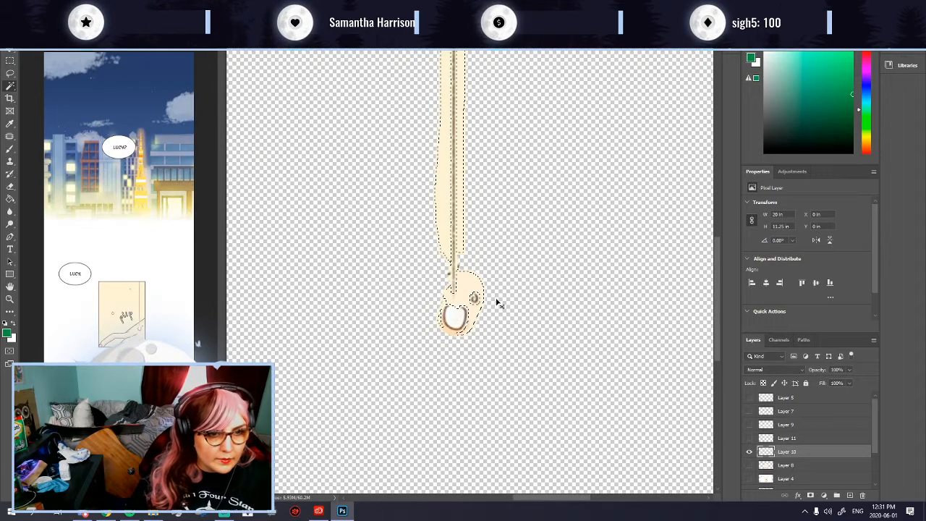
{"action": "scroll", "coordinate": [436, 323], "scroll_direction": "up", "scroll_amount": 2}
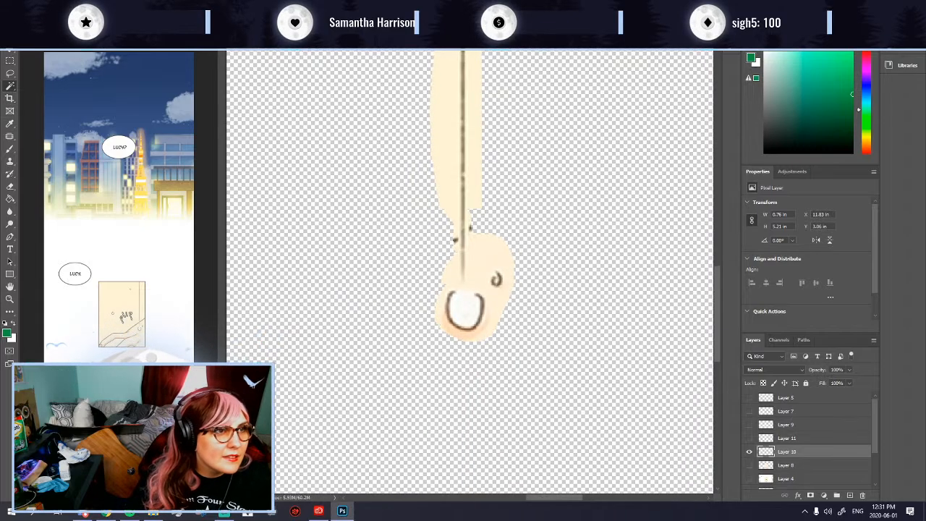
Step: Select the cream areas beside the drip's line and around its drop on Layer 10 with the Magic Wand, delete them and deselect
{"action": "left_click", "coordinate": [453, 165]}
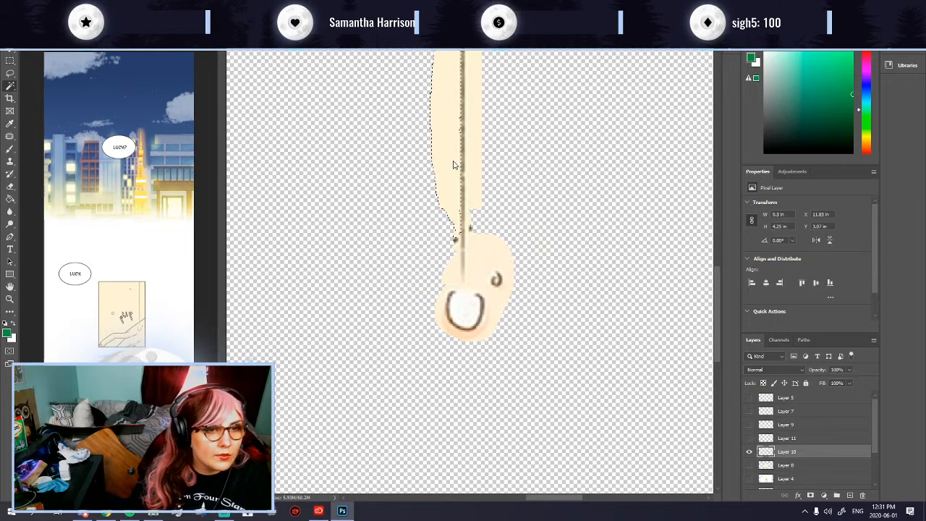
{"action": "scroll", "coordinate": [445, 234], "scroll_direction": "down", "scroll_amount": 4}
{"action": "scroll", "coordinate": [407, 204], "scroll_direction": "up", "scroll_amount": 2}
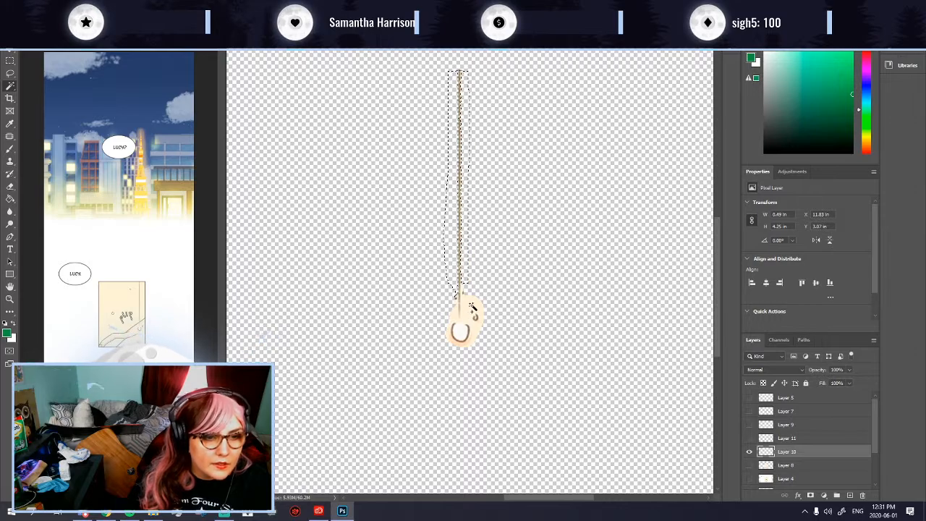
{"action": "left_click", "coordinate": [471, 348]}
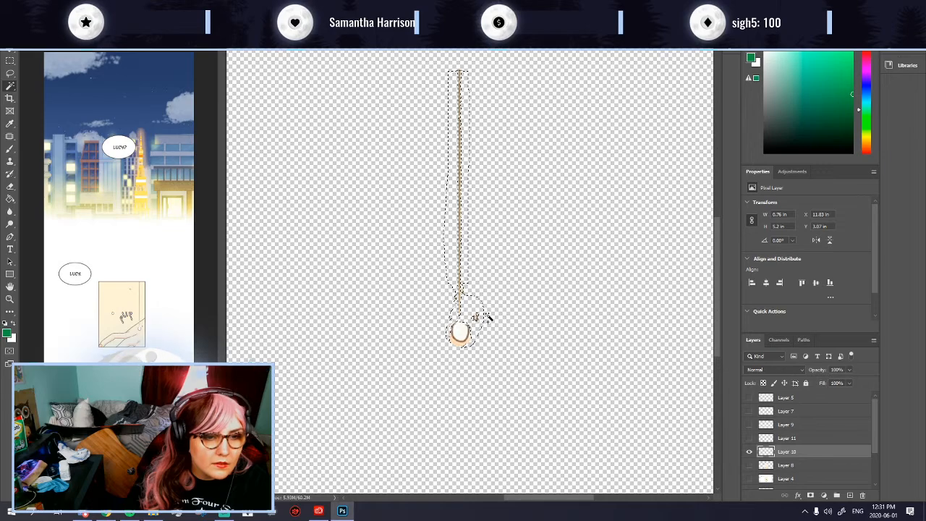
{"action": "key", "text": "ctrl+d"}
Step: Compare the cleaned drip with the artwork on Layers 8 and 4, leaving only Layer 8 shown beneath Layer 10
{"action": "scroll", "coordinate": [456, 309], "scroll_direction": "up", "scroll_amount": 5}
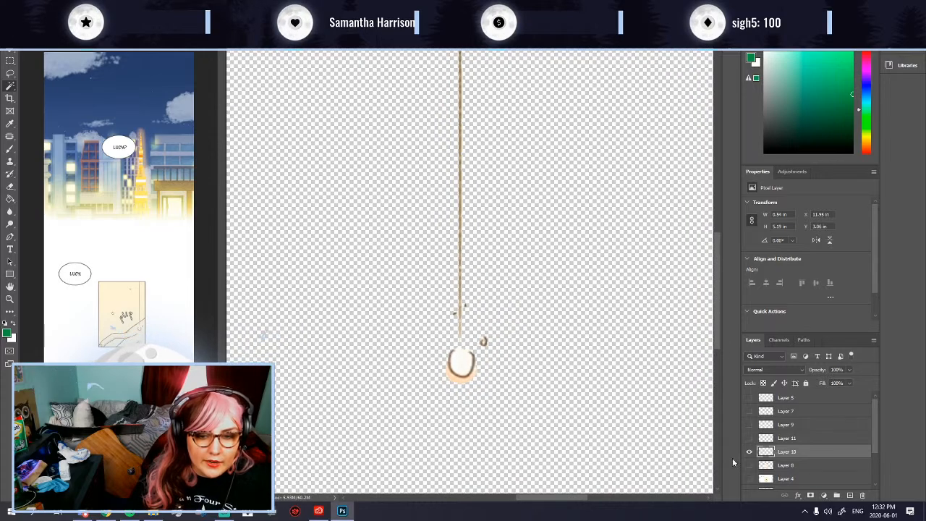
{"action": "left_click", "coordinate": [749, 465]}
{"action": "left_click", "coordinate": [749, 465]}
{"action": "left_click", "coordinate": [749, 465]}
{"action": "scroll", "coordinate": [750, 441], "scroll_direction": "down", "scroll_amount": 2}
{"action": "left_click", "coordinate": [749, 431]}
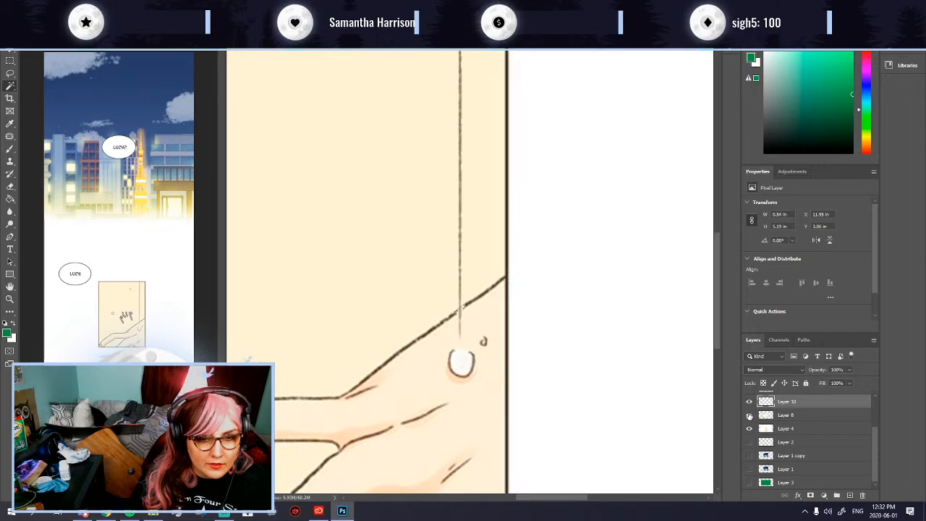
{"action": "left_click", "coordinate": [750, 416]}
{"action": "left_click", "coordinate": [749, 415]}
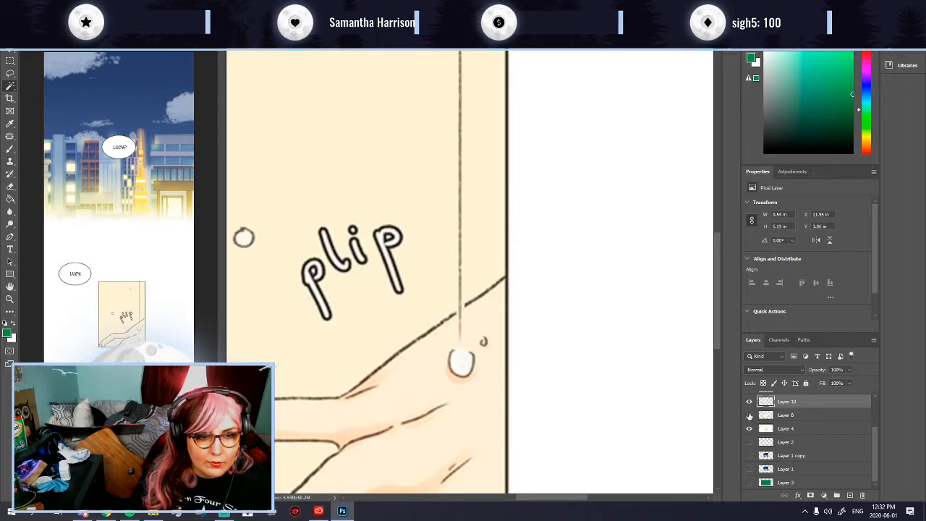
{"action": "left_click", "coordinate": [750, 431]}
{"action": "left_click", "coordinate": [750, 415]}
Step: Erase the stray marks beside the drip line on Layer 10 where it crosses the hand's outline
{"action": "scroll", "coordinate": [447, 318], "scroll_direction": "up", "scroll_amount": 3}
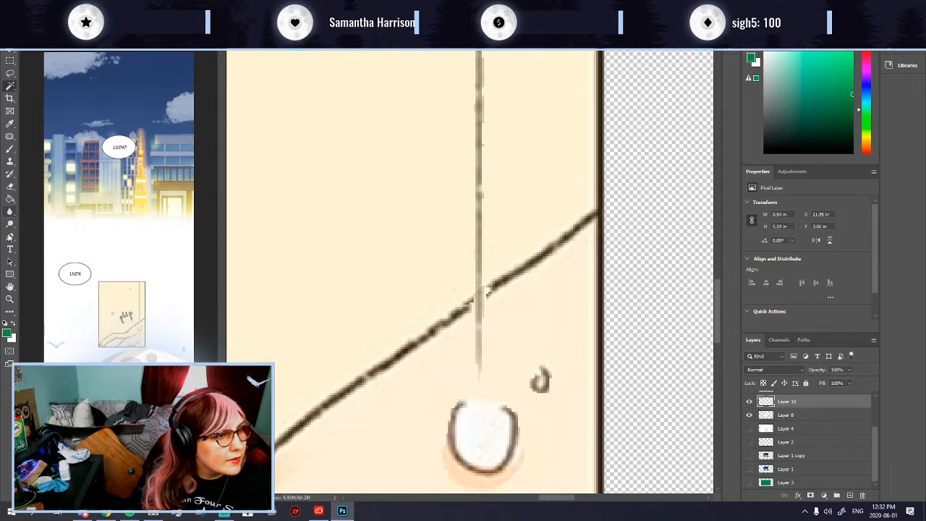
{"action": "left_click", "coordinate": [9, 186]}
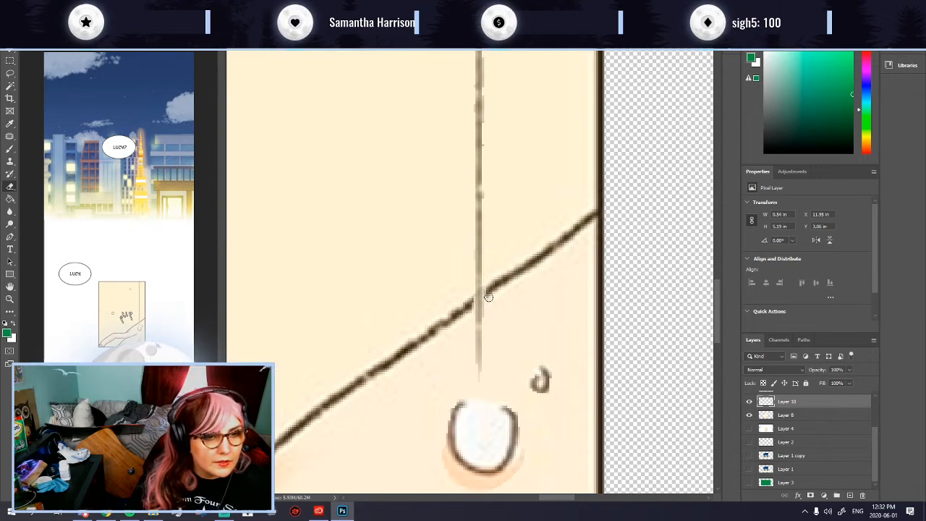
{"action": "scroll", "coordinate": [497, 318], "scroll_direction": "down", "scroll_amount": 5}
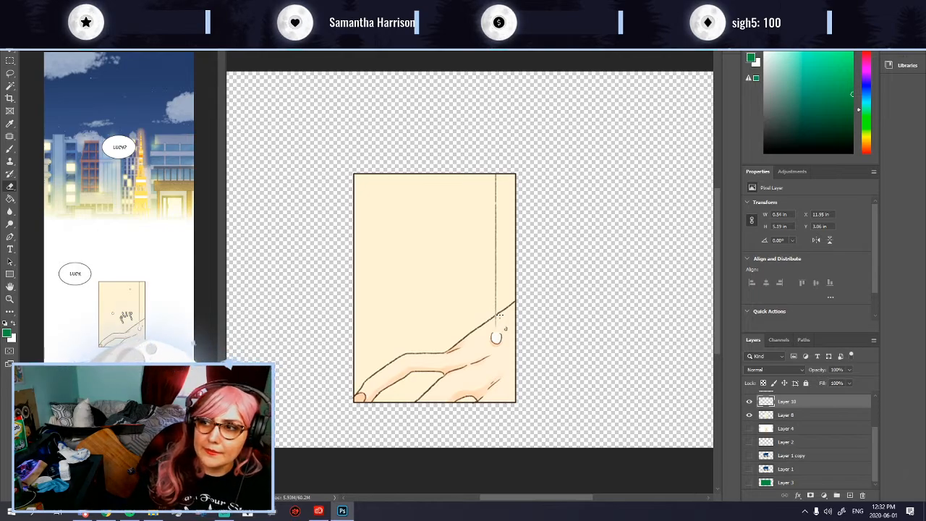
{"action": "scroll", "coordinate": [515, 313], "scroll_direction": "down", "scroll_amount": 3}
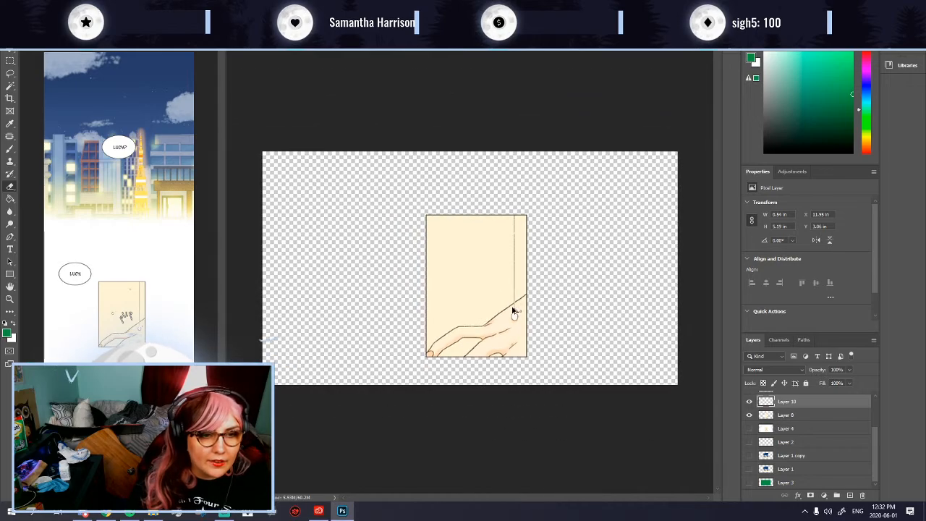
Step: Check the drip against the hand by toggling Layer 10, and hide Layer 8 to leave only Layer 10 visible
{"action": "left_click", "coordinate": [750, 403]}
{"action": "left_click", "coordinate": [750, 402]}
{"action": "left_click", "coordinate": [749, 417]}
{"action": "left_click", "coordinate": [748, 405]}
{"action": "left_click", "coordinate": [749, 402]}
{"action": "scroll", "coordinate": [444, 317], "scroll_direction": "down", "scroll_amount": 2}
{"action": "scroll", "coordinate": [454, 168], "scroll_direction": "up", "scroll_amount": 1}
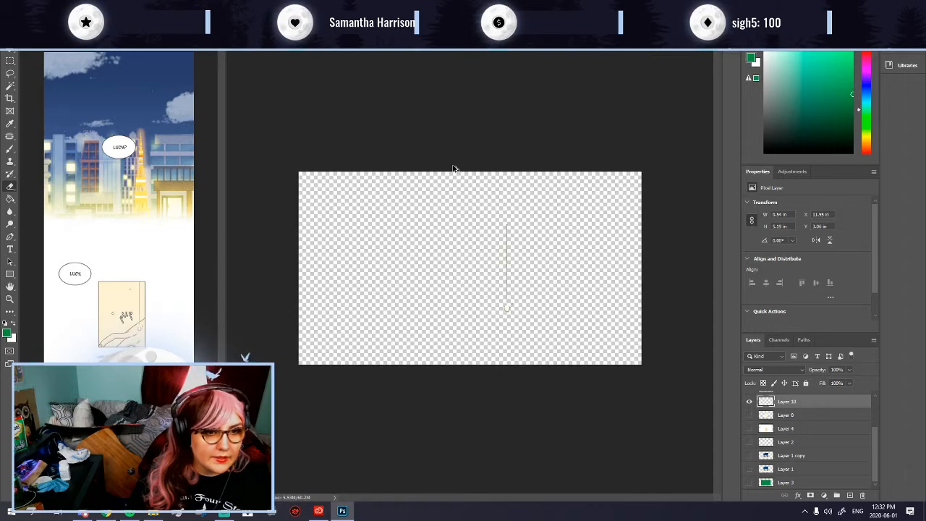
Step: Save the isolated drip as a PNG copy named gh1co4.png with the large file size option
{"action": "key", "text": "ctrl+shift+s"}
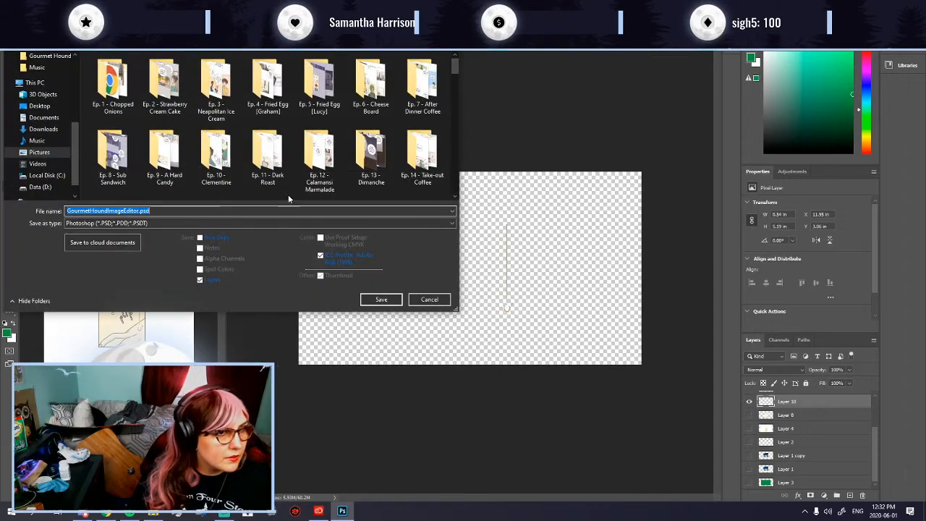
{"action": "left_click", "coordinate": [181, 223]}
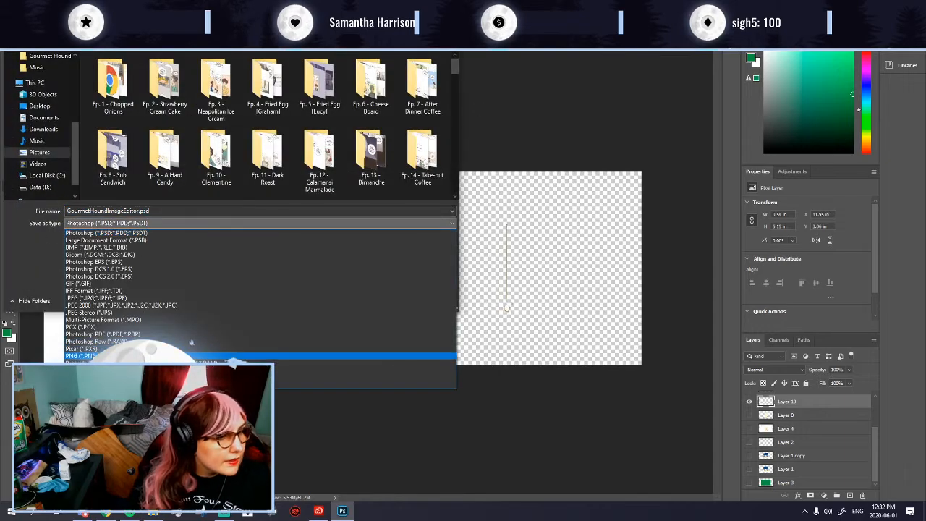
{"action": "left_click", "coordinate": [180, 352]}
{"action": "scroll", "coordinate": [262, 171], "scroll_direction": "down", "scroll_amount": 15}
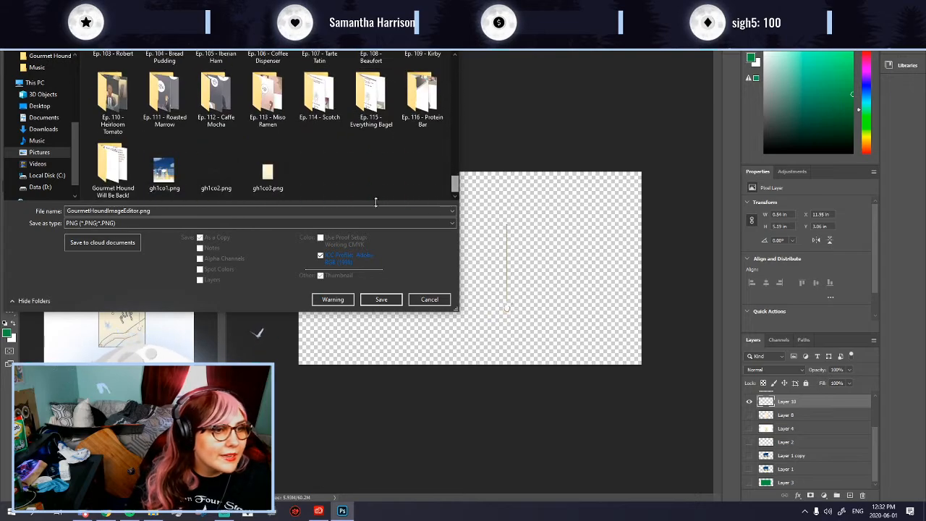
{"action": "left_click", "coordinate": [263, 171]}
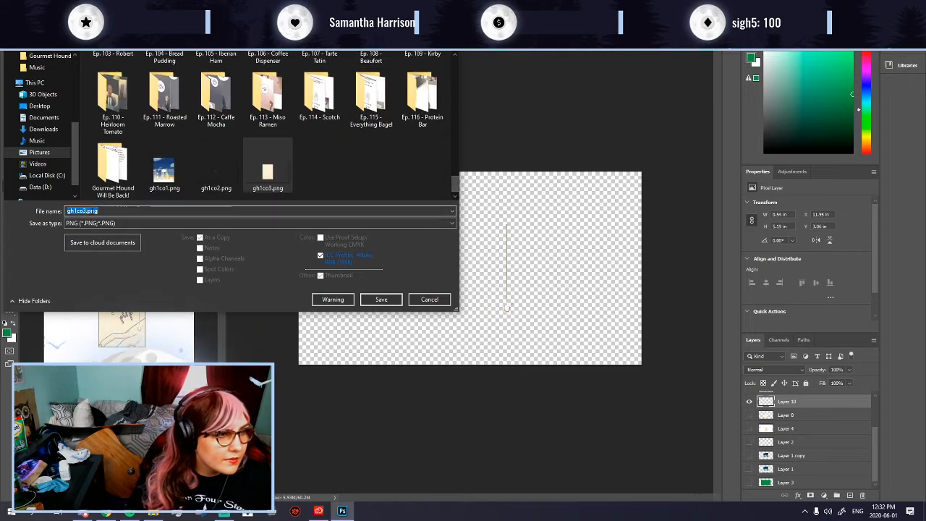
{"action": "key", "text": "Delete"}
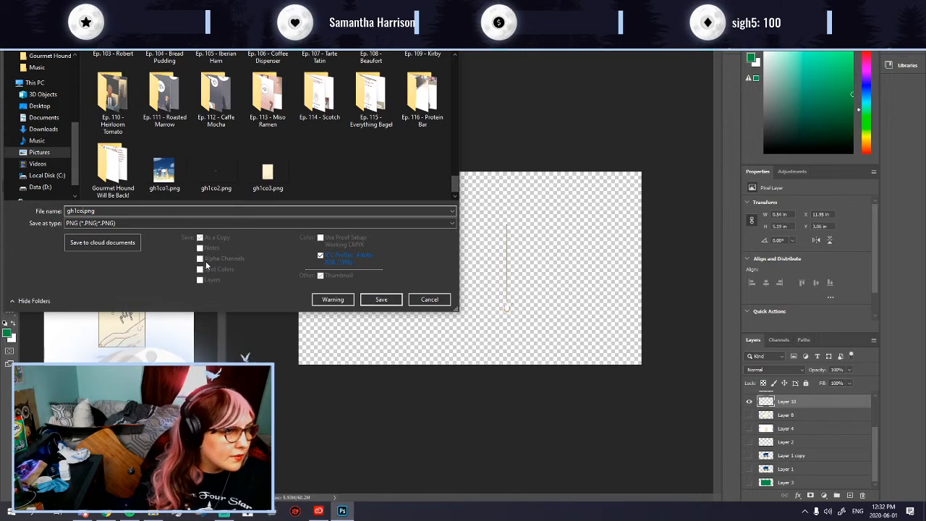
{"action": "key", "text": "Return"}
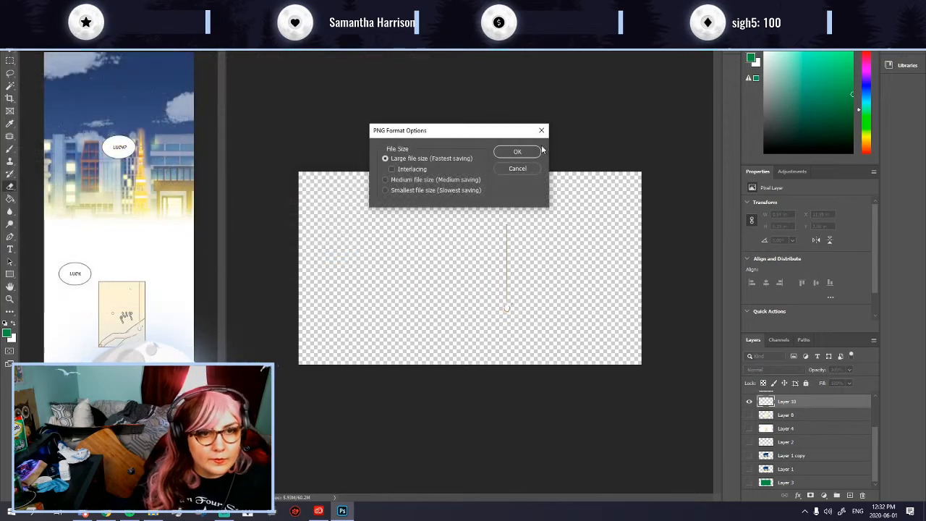
{"action": "left_click", "coordinate": [527, 148]}
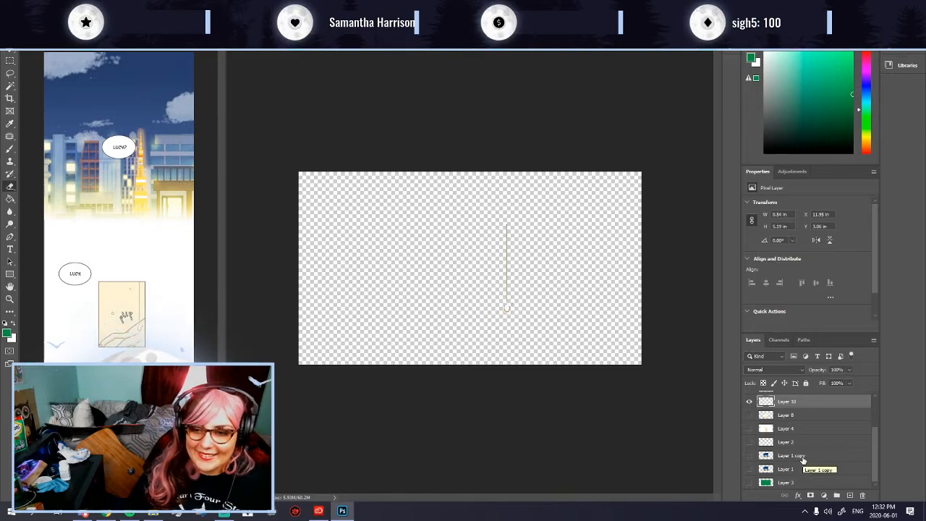
Step: Show Layer 11, hide Layer 10 and make Layer 11 the active layer
{"action": "scroll", "coordinate": [803, 463], "scroll_direction": "up", "scroll_amount": 1}
{"action": "left_click", "coordinate": [750, 428]}
{"action": "left_click", "coordinate": [750, 441]}
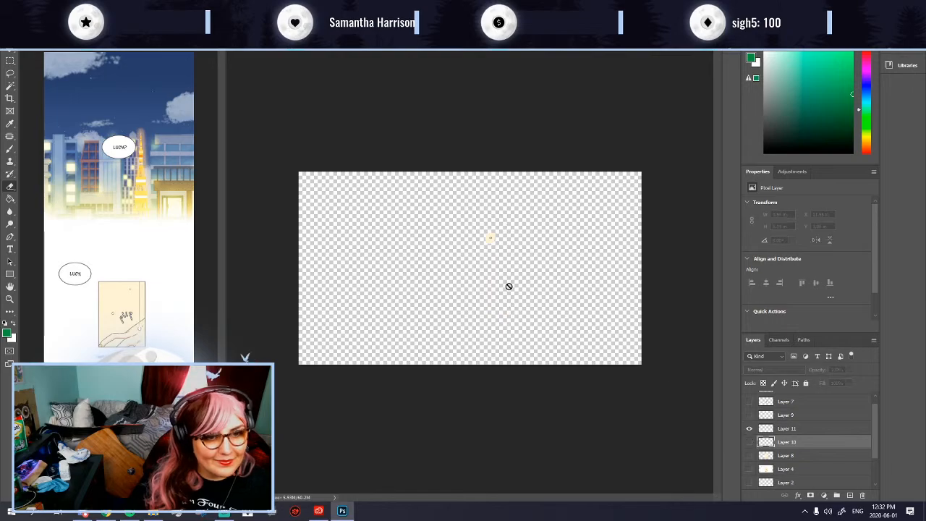
{"action": "left_click", "coordinate": [794, 431]}
Step: Select the cream background around the small droplet on Layer 11 with the Magic Wand and delete it
{"action": "scroll", "coordinate": [499, 244], "scroll_direction": "up", "scroll_amount": 3}
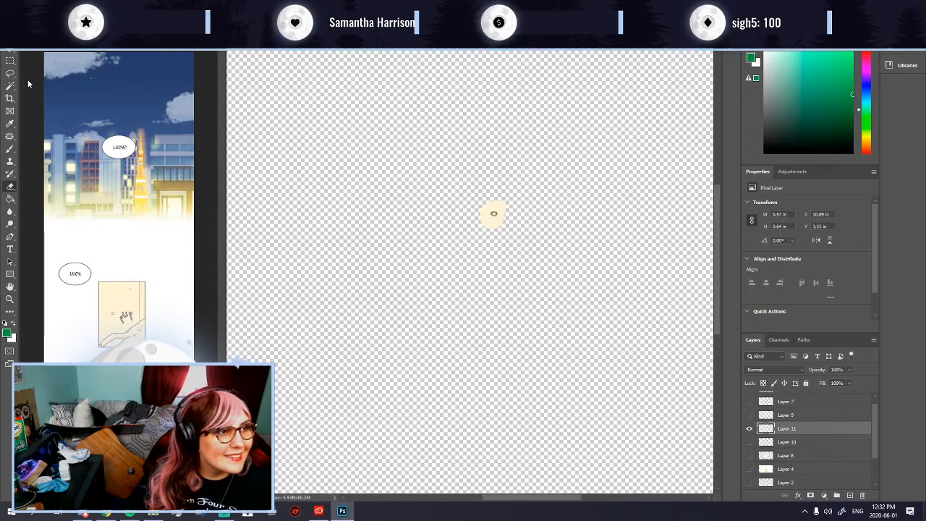
{"action": "left_click", "coordinate": [10, 85]}
{"action": "left_click", "coordinate": [493, 230]}
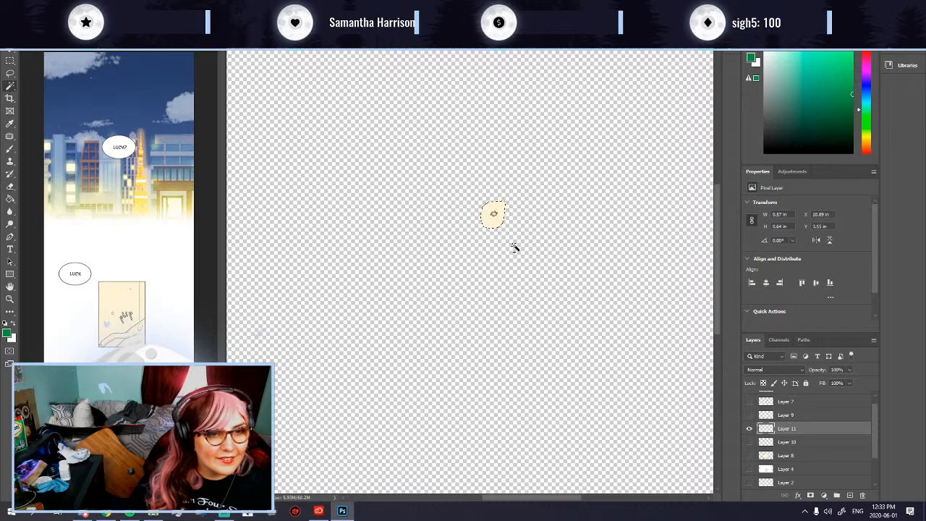
{"action": "key", "text": "Delete"}
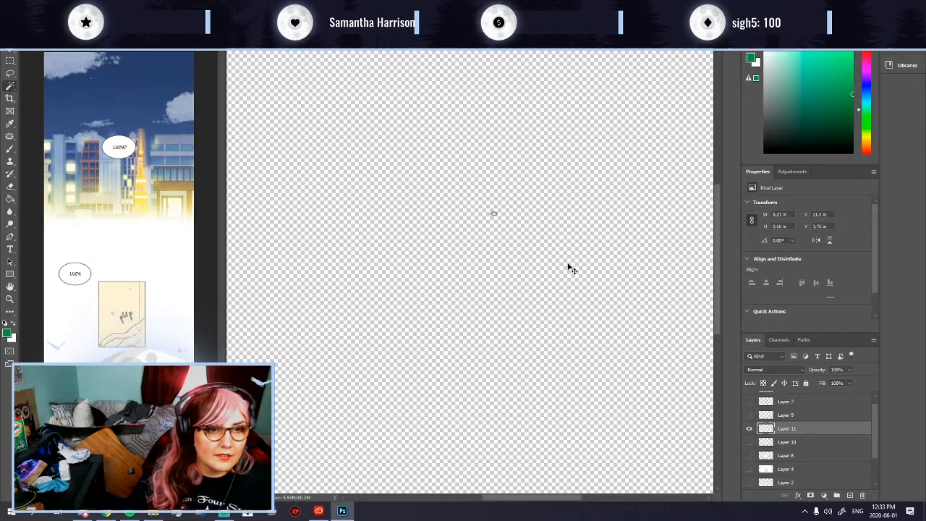
Step: Save the isolated droplet as a PNG copy named gh1co5.png, following the gh1co4.png naming
{"action": "scroll", "coordinate": [568, 267], "scroll_direction": "down", "scroll_amount": 4}
{"action": "key", "text": "ctrl+shift+s"}
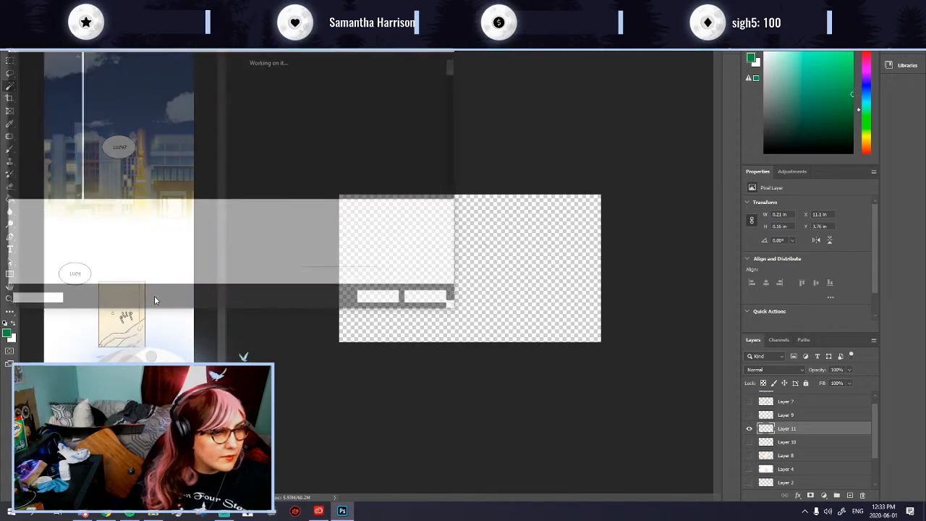
{"action": "left_click", "coordinate": [196, 223]}
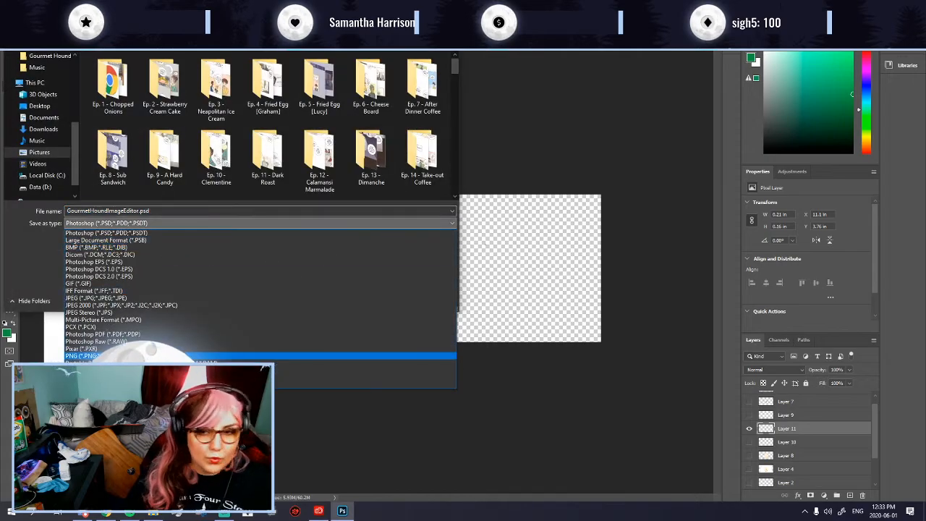
{"action": "left_click", "coordinate": [277, 355]}
{"action": "scroll", "coordinate": [318, 141], "scroll_direction": "down", "scroll_amount": 5}
{"action": "scroll", "coordinate": [318, 142], "scroll_direction": "down", "scroll_amount": 10}
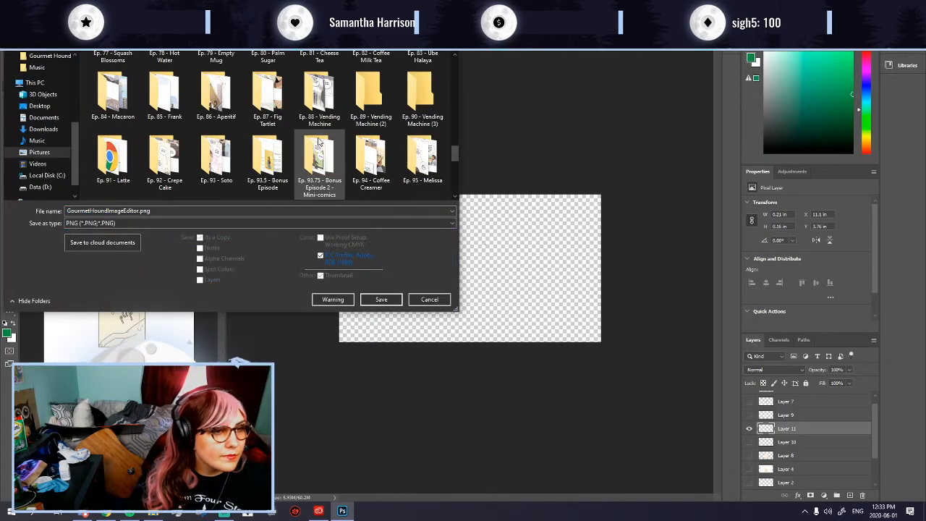
{"action": "left_click", "coordinate": [319, 148]}
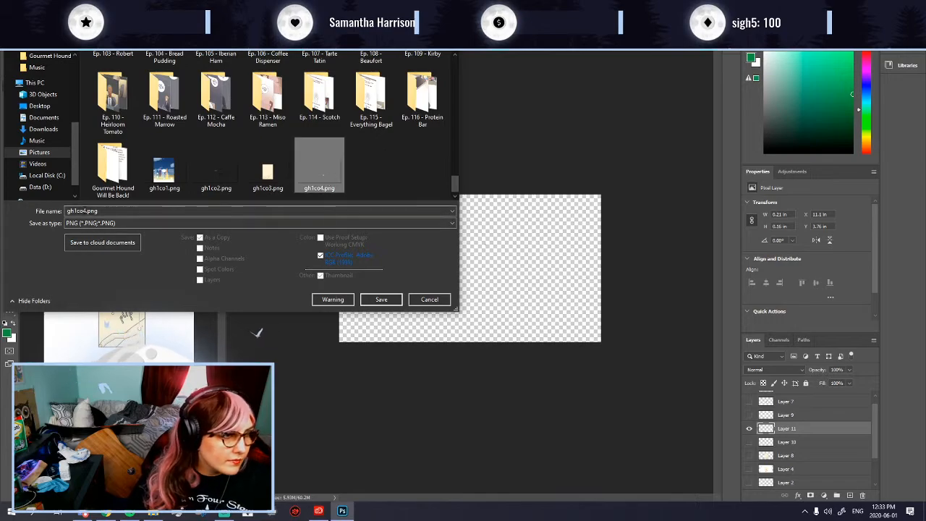
{"action": "double_click", "coordinate": [134, 211]}
{"action": "left_click", "coordinate": [83, 211]}
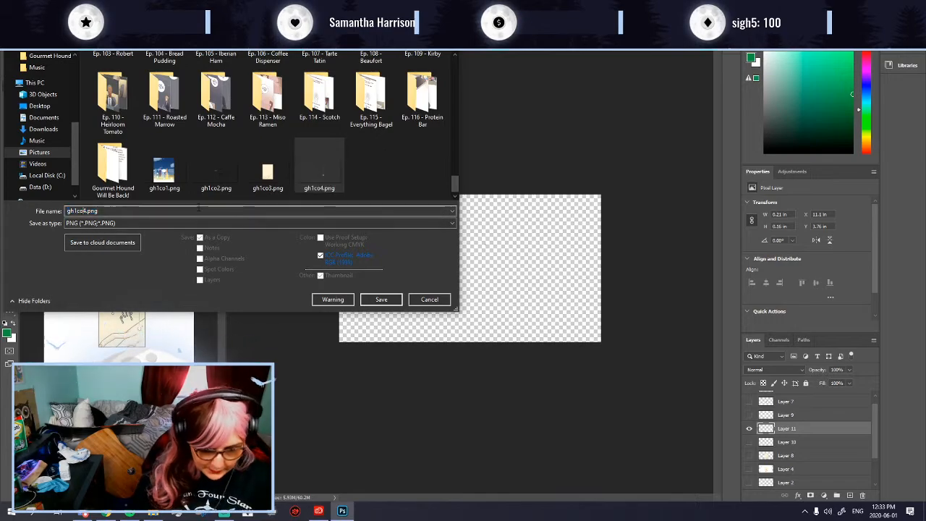
{"action": "key", "text": "Delete"}
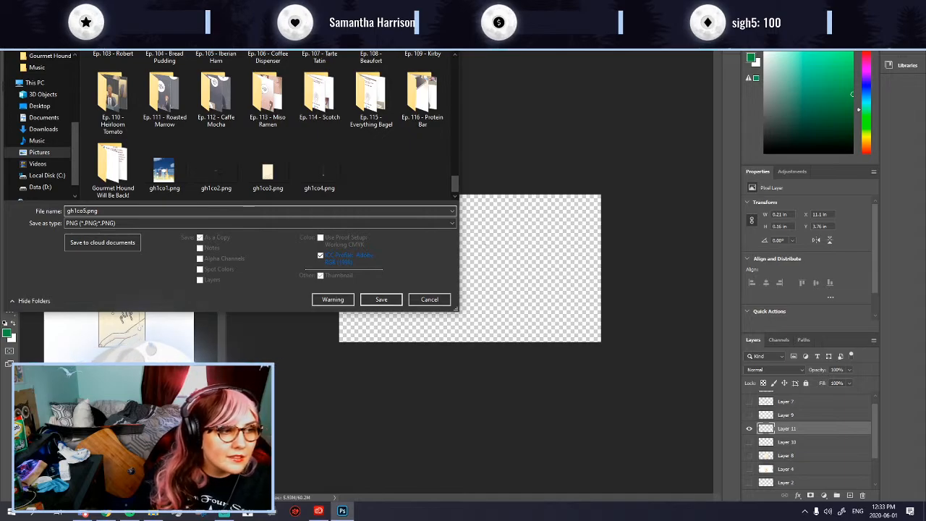
Step: Save the Layer 11 artwork as the PNG gh1co5.png with the large file size option
{"action": "type", "text": "5"}
{"action": "key", "text": "Return"}
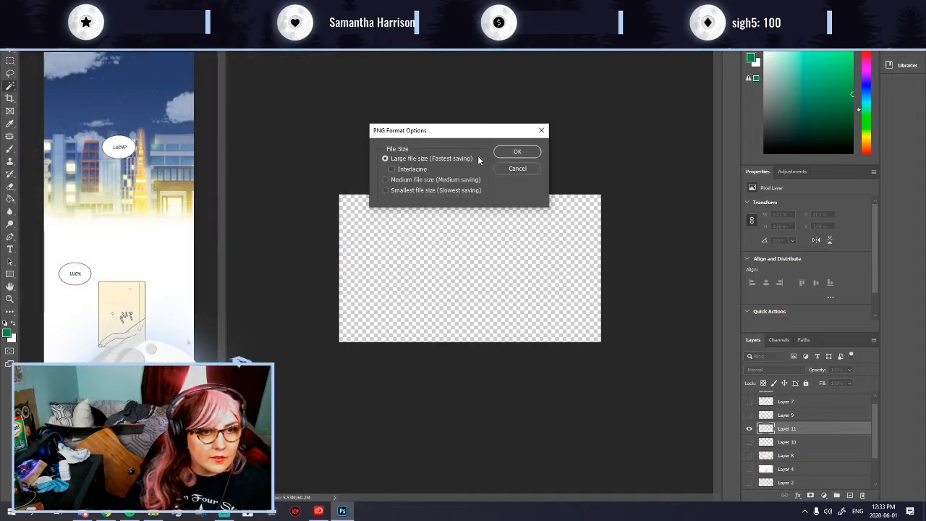
{"action": "left_click", "coordinate": [512, 152]}
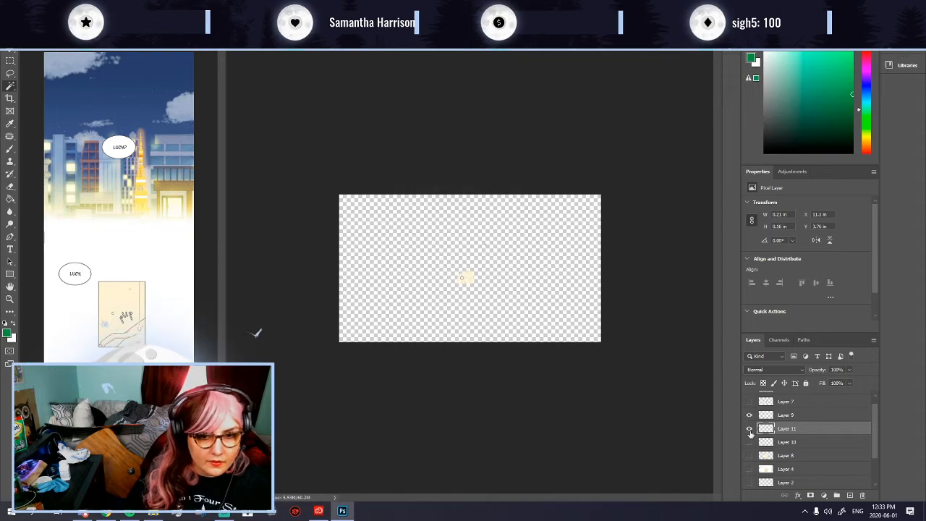
Step: Isolate Layer 9 and delete the cream background around its small droplet circle
{"action": "left_click", "coordinate": [780, 417]}
{"action": "scroll", "coordinate": [484, 283], "scroll_direction": "up", "scroll_amount": 9}
{"action": "left_click", "coordinate": [463, 291]}
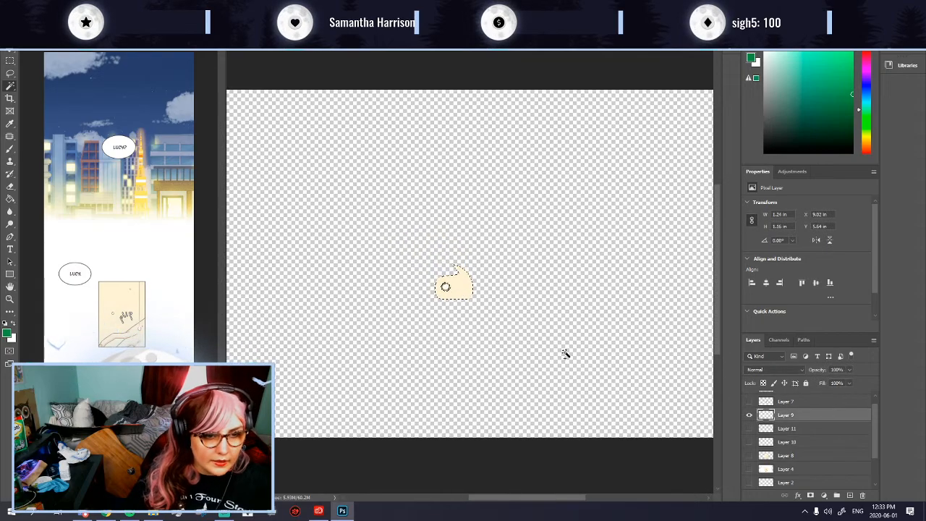
{"action": "key", "text": "Delete"}
{"action": "scroll", "coordinate": [557, 348], "scroll_direction": "down", "scroll_amount": 3}
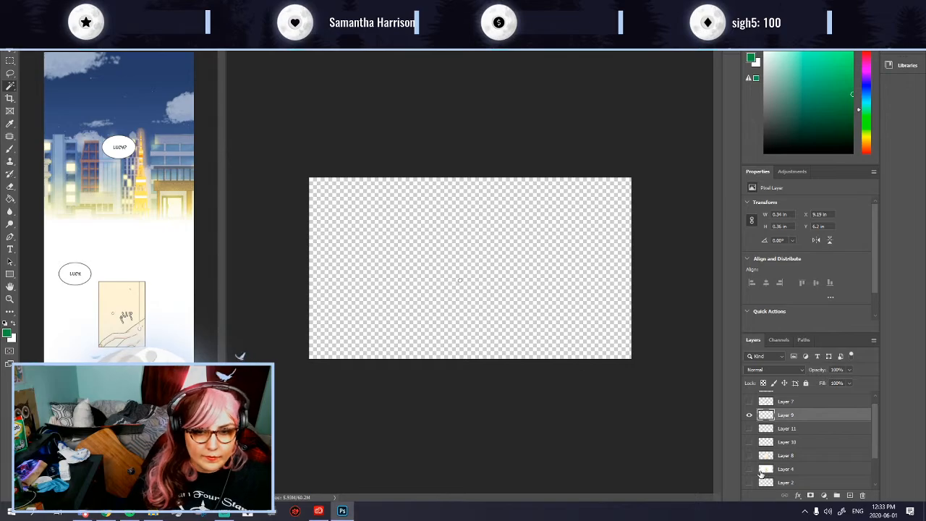
Step: Save the isolated droplet as a PNG copy named gh1co6.png alongside the other gh1co files
{"action": "key", "text": "ctrl+shift+s"}
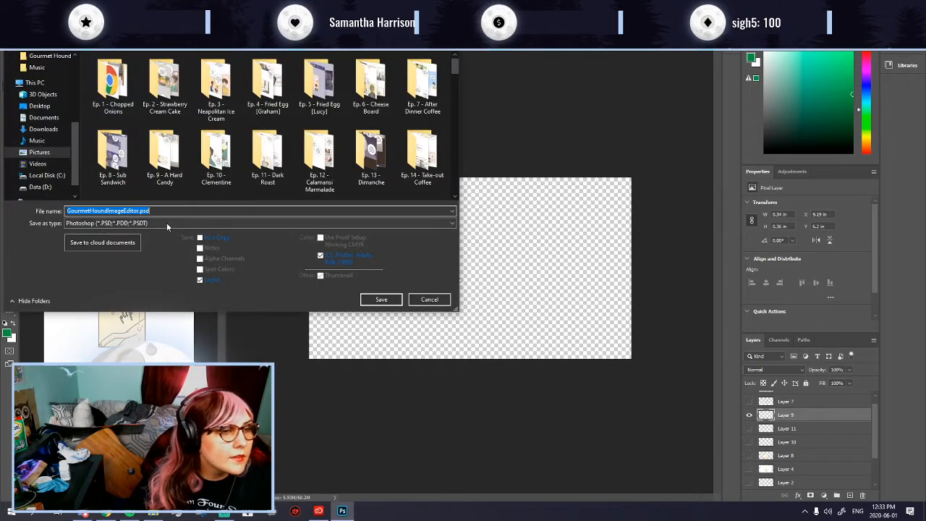
{"action": "left_click", "coordinate": [109, 223]}
{"action": "left_click", "coordinate": [98, 356]}
{"action": "left_click_drag", "start_coordinate": [454, 73], "coordinate": [450, 191]}
{"action": "left_click", "coordinate": [371, 190]}
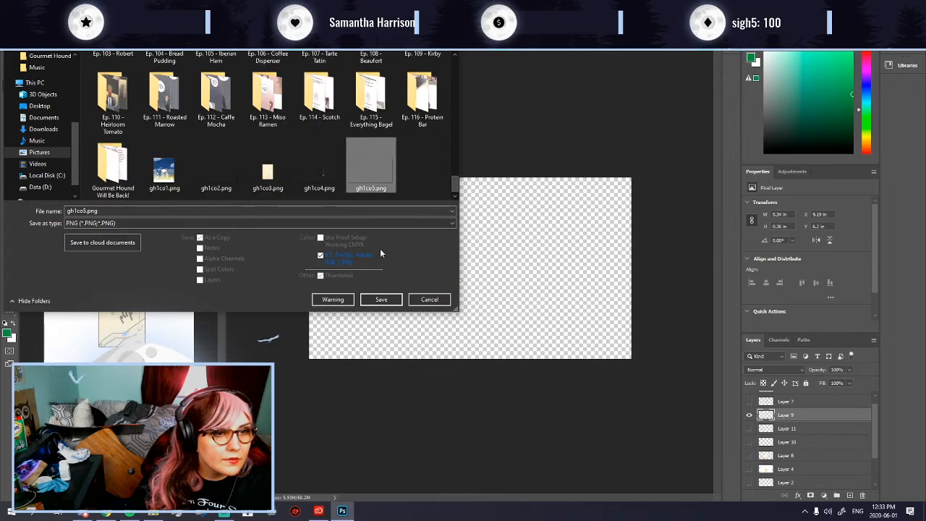
{"action": "left_click", "coordinate": [92, 212]}
{"action": "type", "text": "gh1co6.png"}
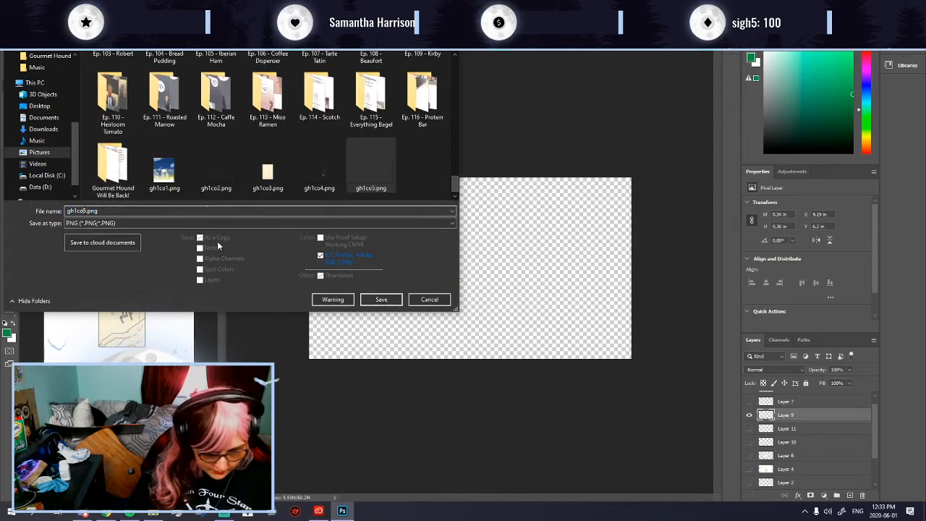
{"action": "key", "text": "BackSpace"}
{"action": "key", "text": "Return"}
{"action": "key", "text": "Return"}
Step: Show only Layer 7 and delete the cream background around the "plip" lettering, clearing the selection
{"action": "left_click", "coordinate": [750, 403]}
{"action": "left_click", "coordinate": [750, 414]}
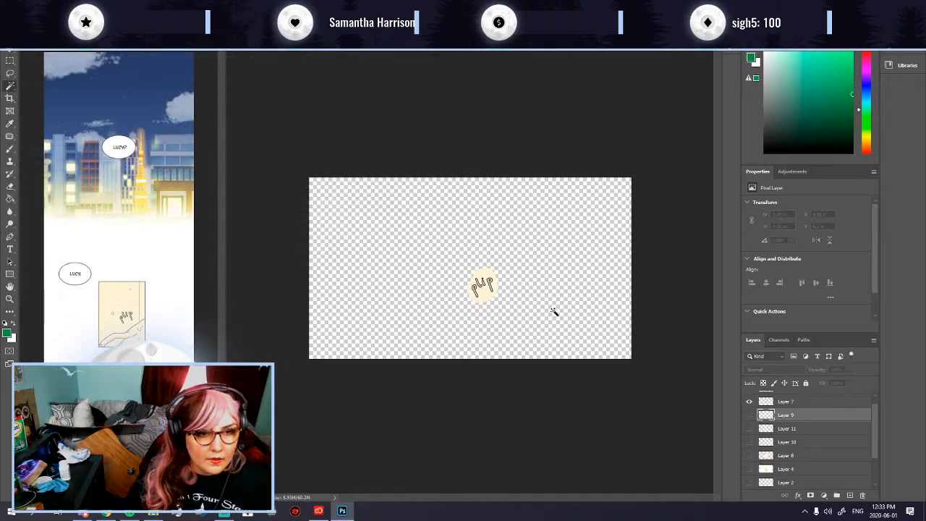
{"action": "scroll", "coordinate": [489, 304], "scroll_direction": "up", "scroll_amount": 3}
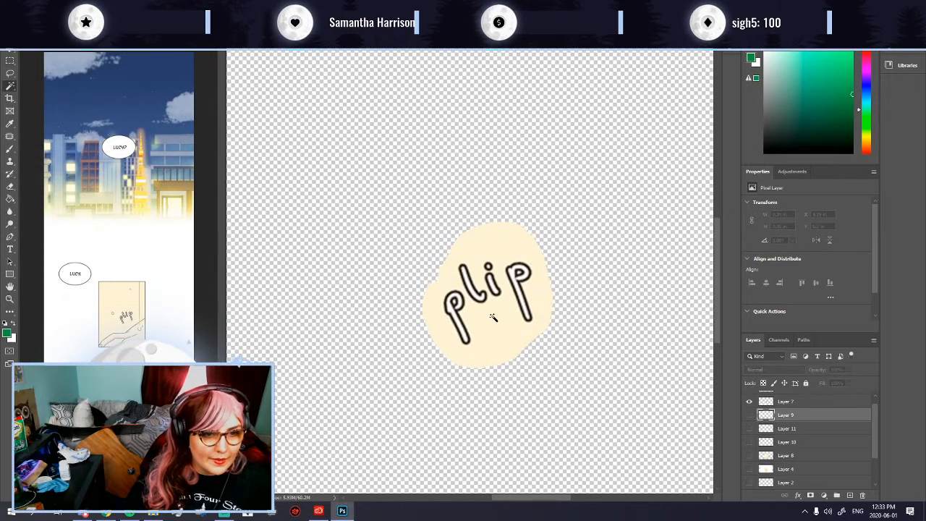
{"action": "left_click", "coordinate": [494, 317]}
{"action": "left_click", "coordinate": [780, 402]}
{"action": "key", "text": "ctrl+d"}
{"action": "left_click", "coordinate": [527, 342]}
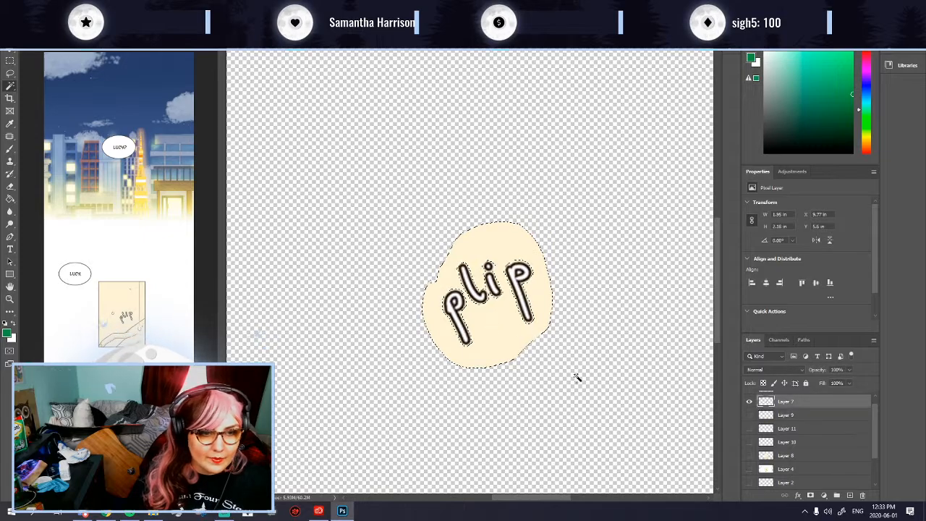
{"action": "key", "text": "Delete"}
{"action": "key", "text": "ctrl+d"}
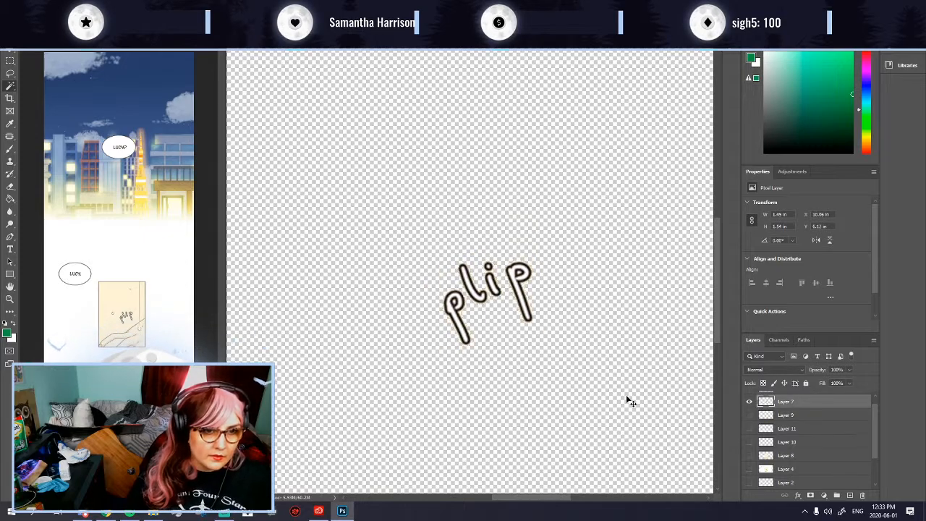
{"action": "scroll", "coordinate": [528, 333], "scroll_direction": "down", "scroll_amount": 4}
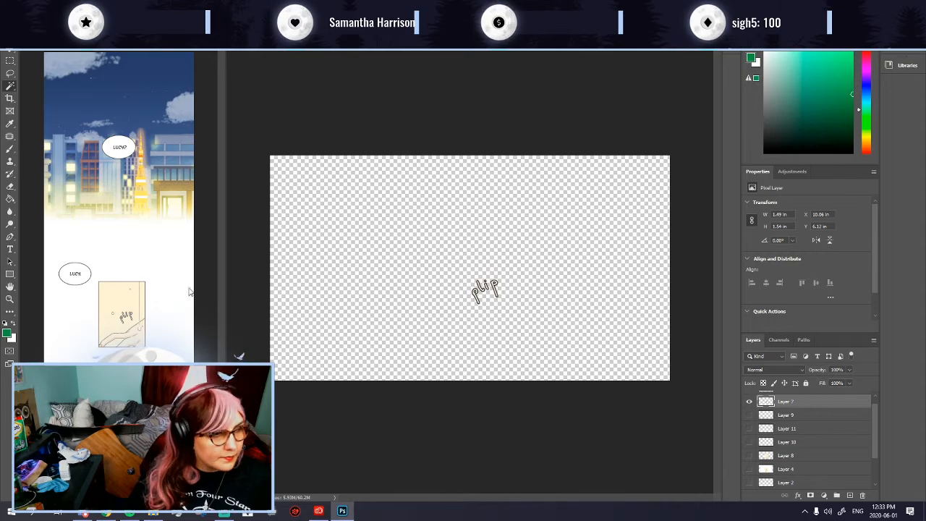
Step: Save the isolated "plip" lettering as a PNG named gh1co7.png with the large file size option
{"action": "key", "text": "ctrl+shift+s"}
{"action": "left_click", "coordinate": [145, 223]}
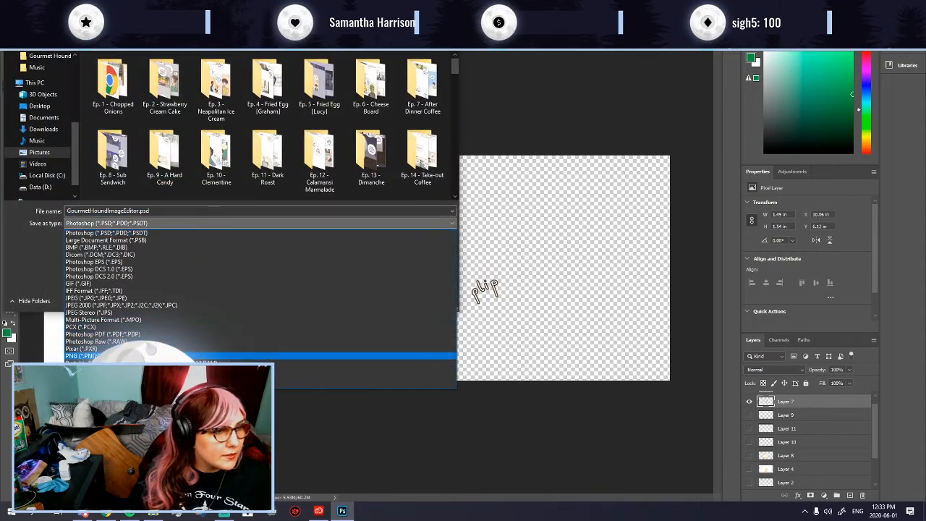
{"action": "left_click", "coordinate": [229, 355]}
{"action": "left_click_drag", "start_coordinate": [455, 68], "coordinate": [440, 201]}
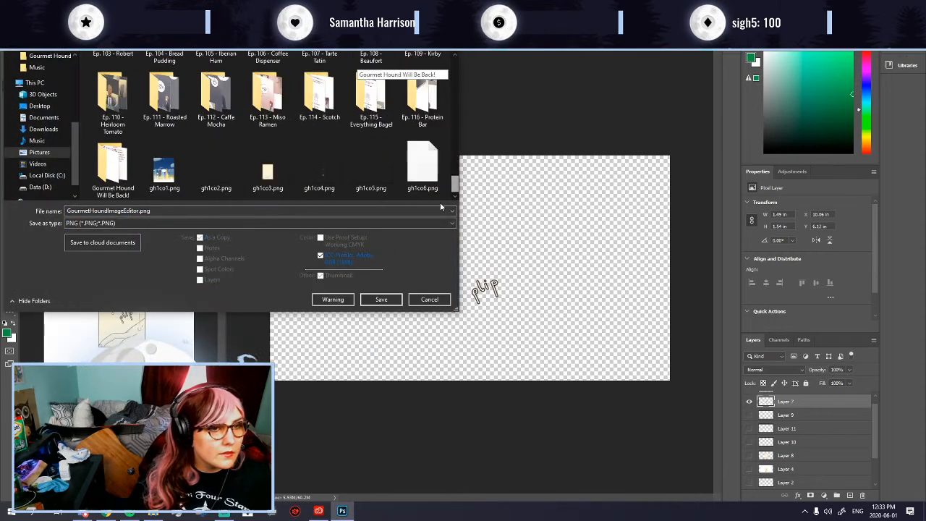
{"action": "left_click", "coordinate": [426, 172]}
{"action": "left_click", "coordinate": [88, 211]}
{"action": "left_click", "coordinate": [84, 211]}
{"action": "key", "text": "BackSpace"}
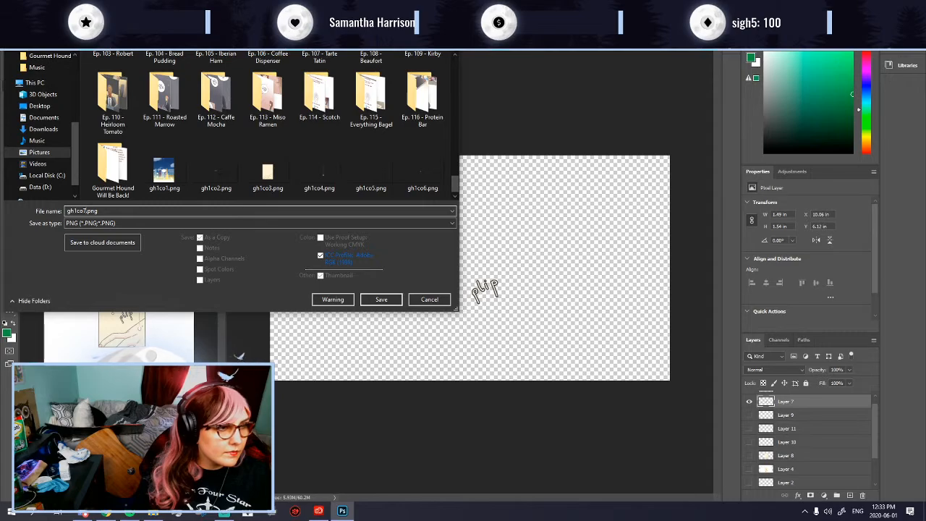
{"action": "key", "text": "Return"}
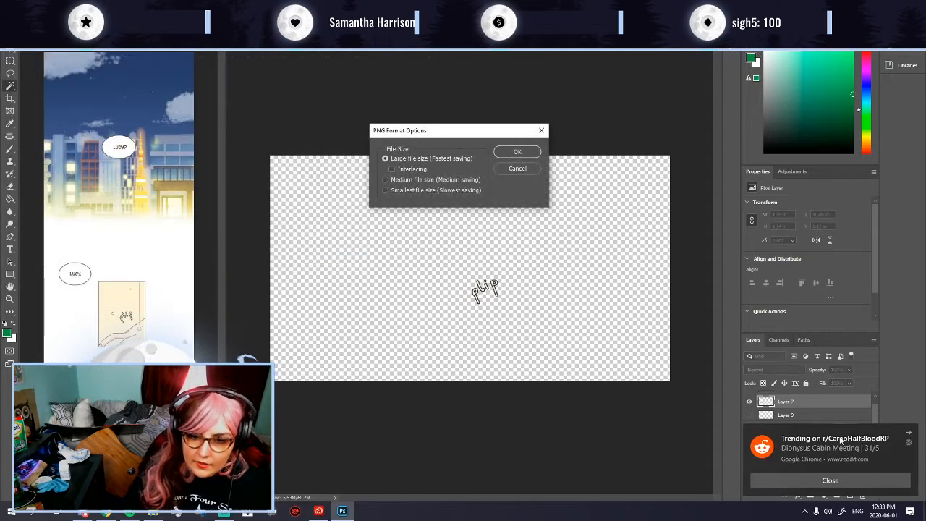
{"action": "left_click", "coordinate": [829, 480]}
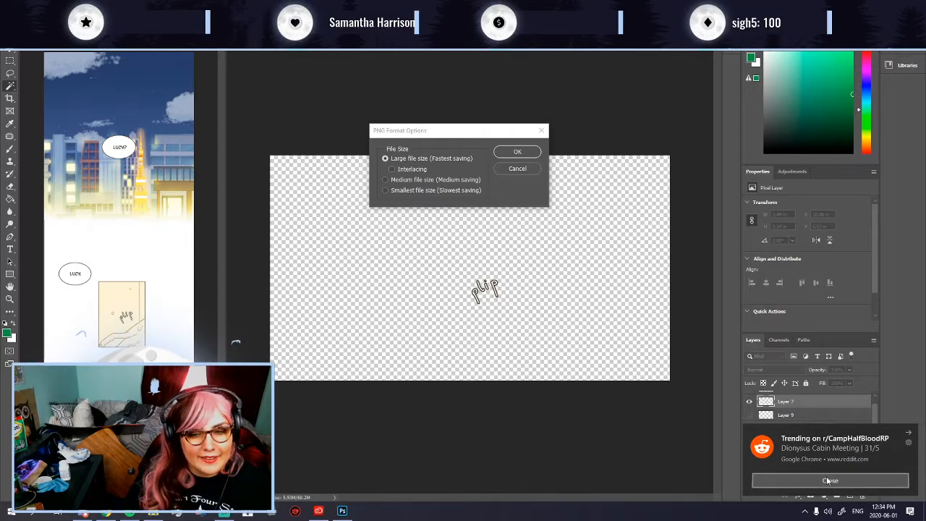
{"action": "left_click", "coordinate": [514, 152]}
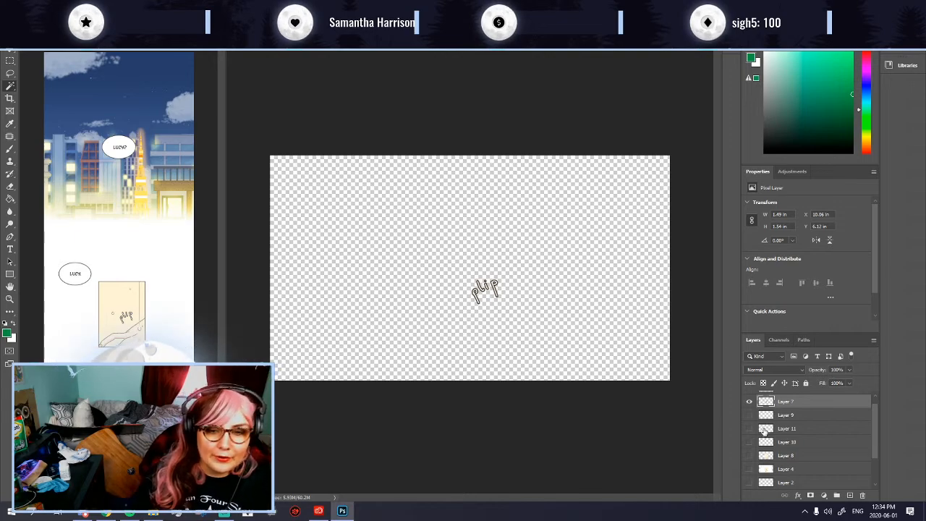
Step: Show the Layer 5 "LUCY." speech bubble and hide Layer 7
{"action": "scroll", "coordinate": [764, 429], "scroll_direction": "up", "scroll_amount": 1}
{"action": "left_click", "coordinate": [749, 397]}
{"action": "left_click", "coordinate": [749, 410]}
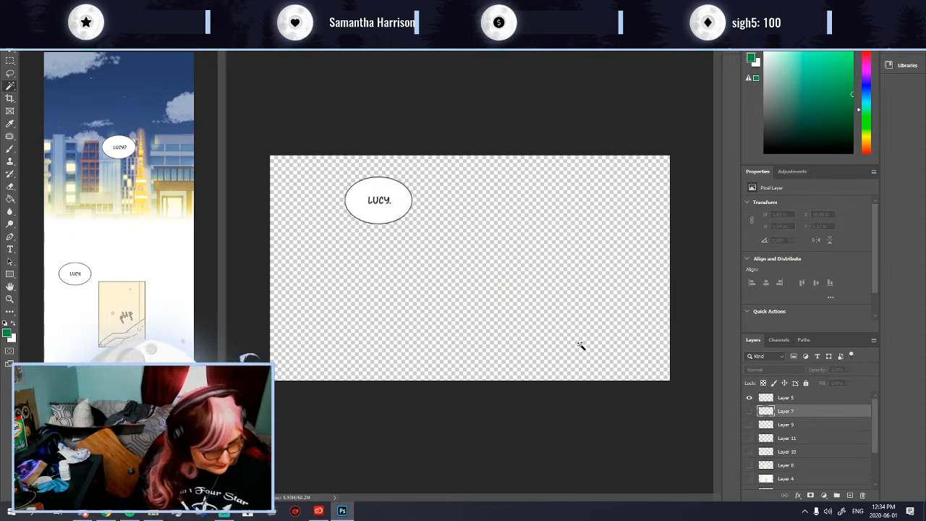
Step: Save the "LUCY." speech bubble as a PNG named gh1co8.png with the large file size option
{"action": "key", "text": "ctrl+shift+s"}
{"action": "left_click", "coordinate": [158, 223]}
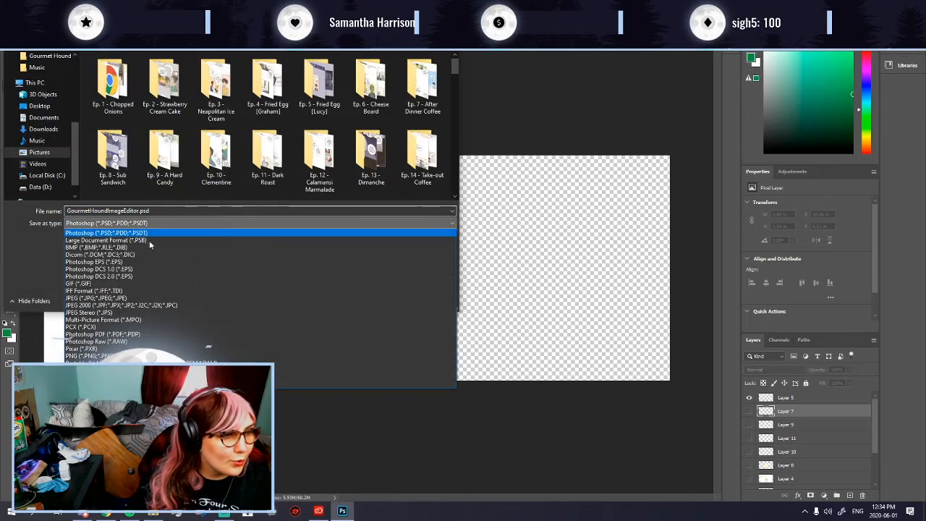
{"action": "left_click", "coordinate": [160, 355]}
{"action": "left_click_drag", "start_coordinate": [452, 65], "coordinate": [455, 201]}
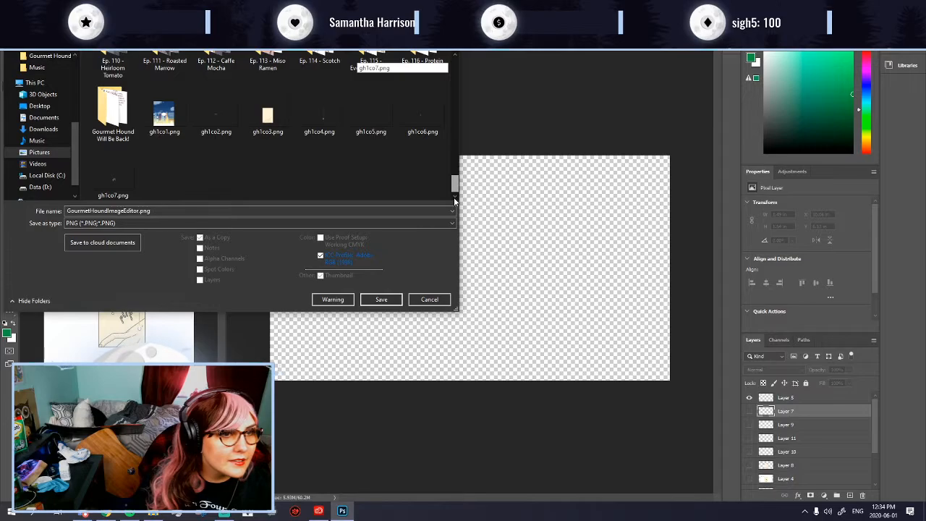
{"action": "left_click", "coordinate": [112, 178]}
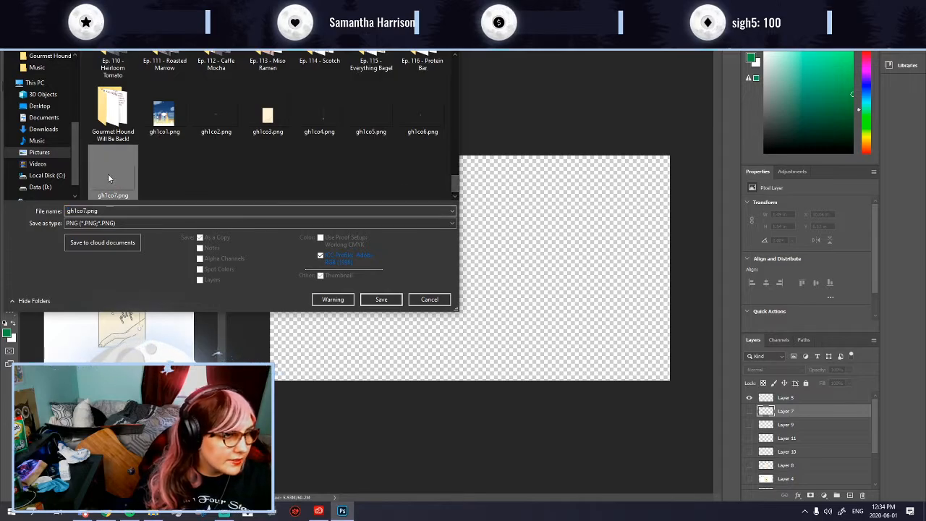
{"action": "type", "text": "gh1co8"}
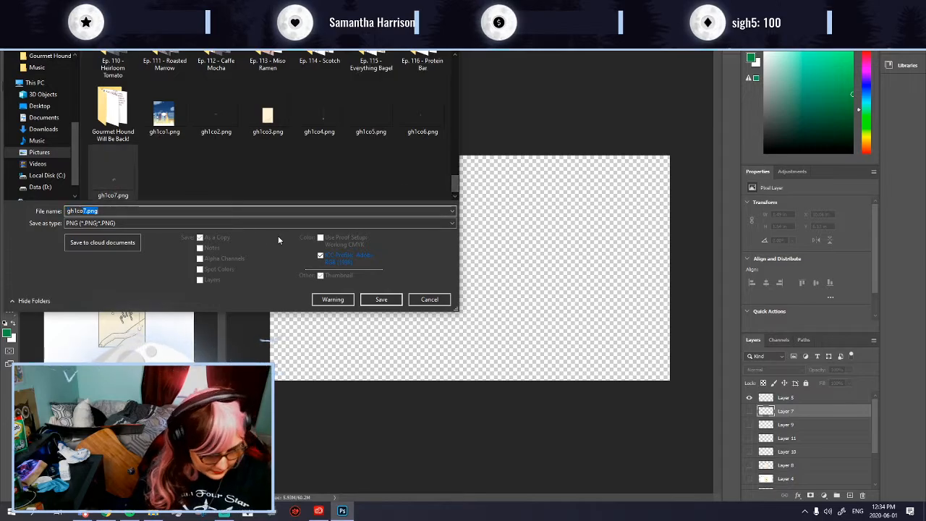
{"action": "left_click", "coordinate": [381, 299]}
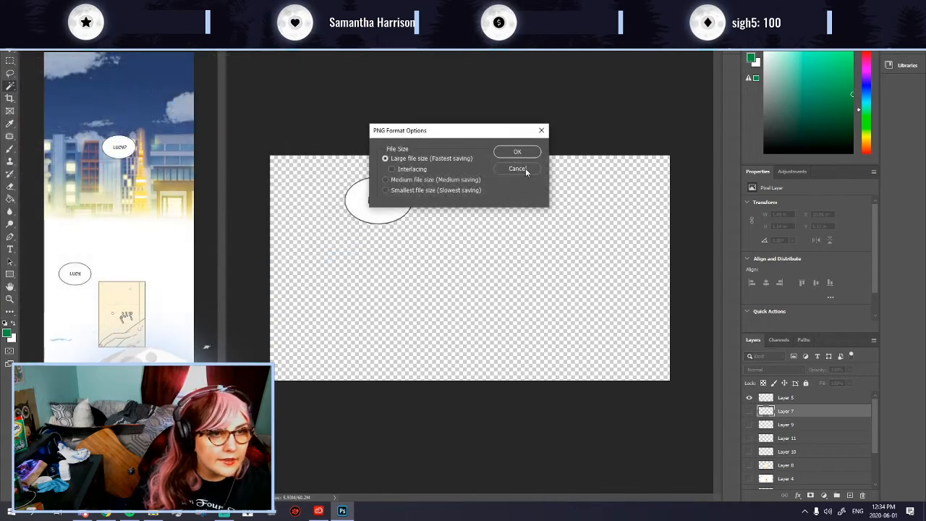
{"action": "left_click", "coordinate": [514, 152]}
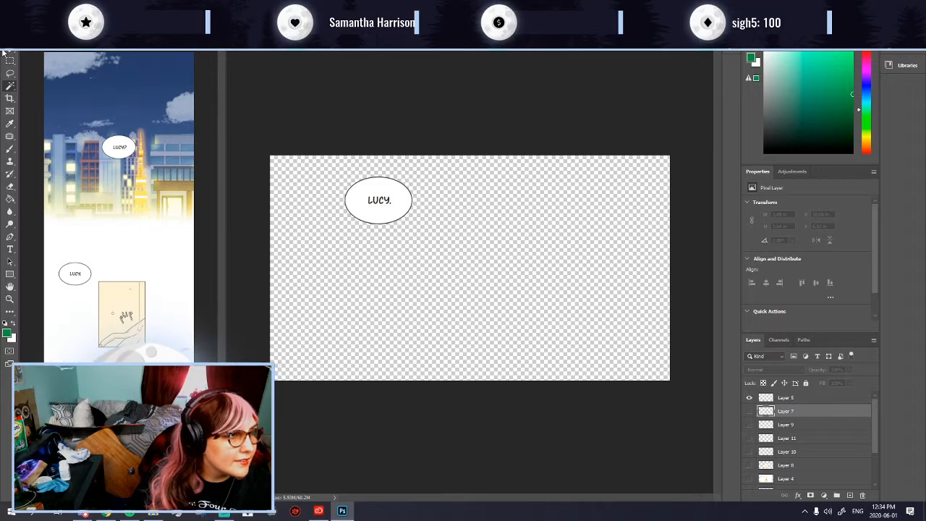
Step: Copy the crying-face panel with its "OH, COME ON, LUCY." bubble from the comic strip and paste it into the image editor document
{"action": "left_click", "coordinate": [110, 260]}
{"action": "scroll", "coordinate": [110, 261], "scroll_direction": "down", "scroll_amount": 5}
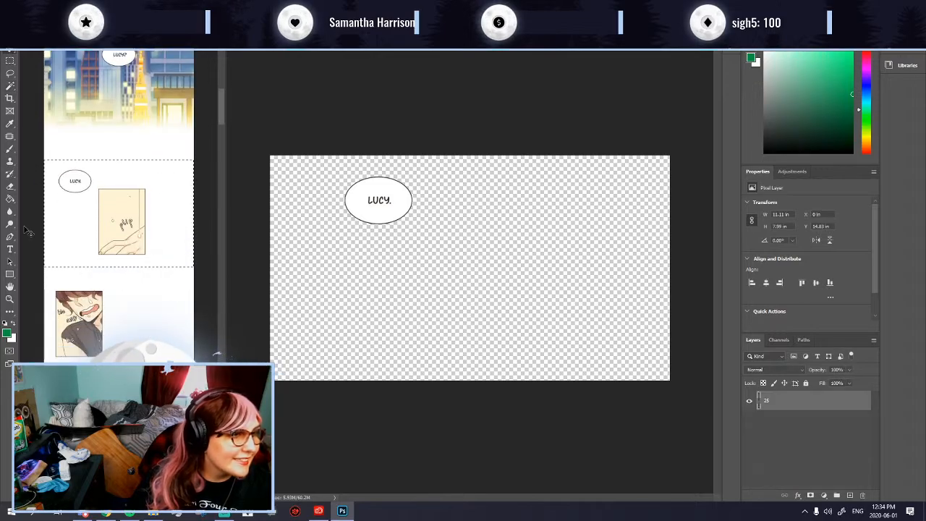
{"action": "key", "text": "ctrl+d"}
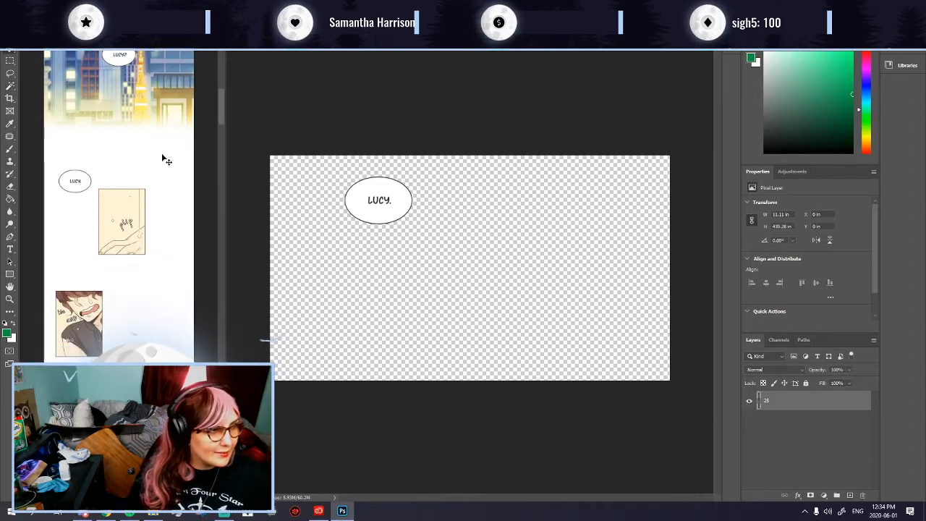
{"action": "left_click_drag", "start_coordinate": [41, 284], "coordinate": [194, 428]}
{"action": "key", "text": "ctrl+c"}
{"action": "left_click", "coordinate": [463, 333]}
{"action": "key", "text": "ctrl+v"}
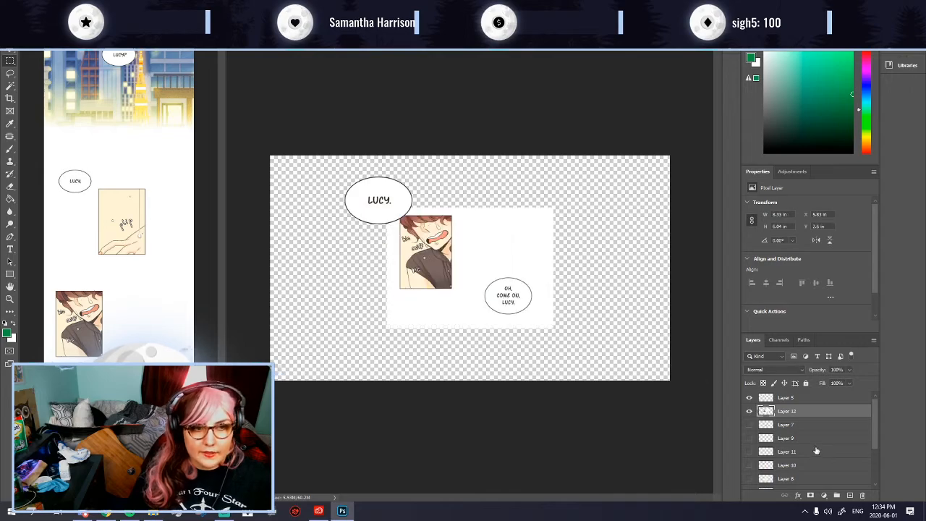
Step: Hide Layer 5, bring the pasted panel layer to the top of the stack and enlarge it to the full canvas height
{"action": "left_click", "coordinate": [749, 397]}
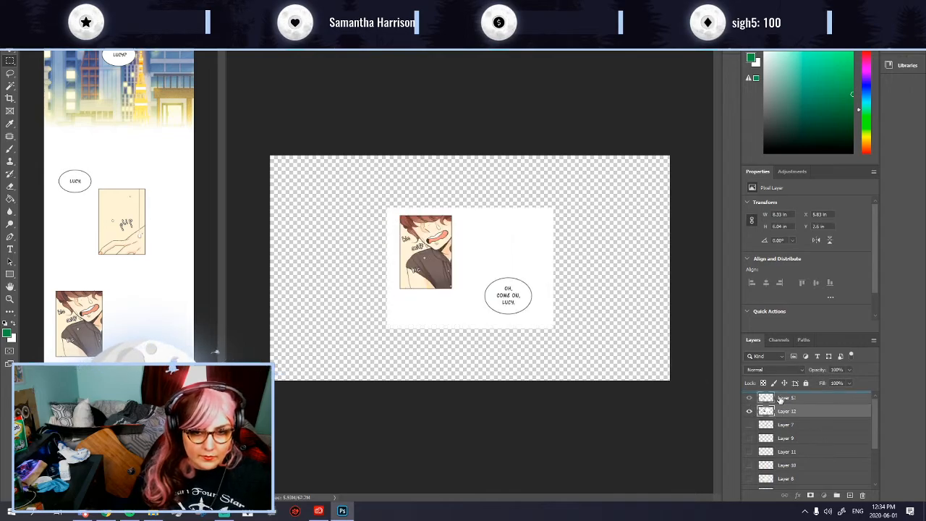
{"action": "key", "text": "ctrl+]"}
{"action": "key", "text": "ctrl+t"}
{"action": "left_click_drag", "start_coordinate": [468, 330], "coordinate": [469, 378]}
{"action": "left_click_drag", "start_coordinate": [469, 208], "coordinate": [468, 153]}
{"action": "key", "text": "Return"}
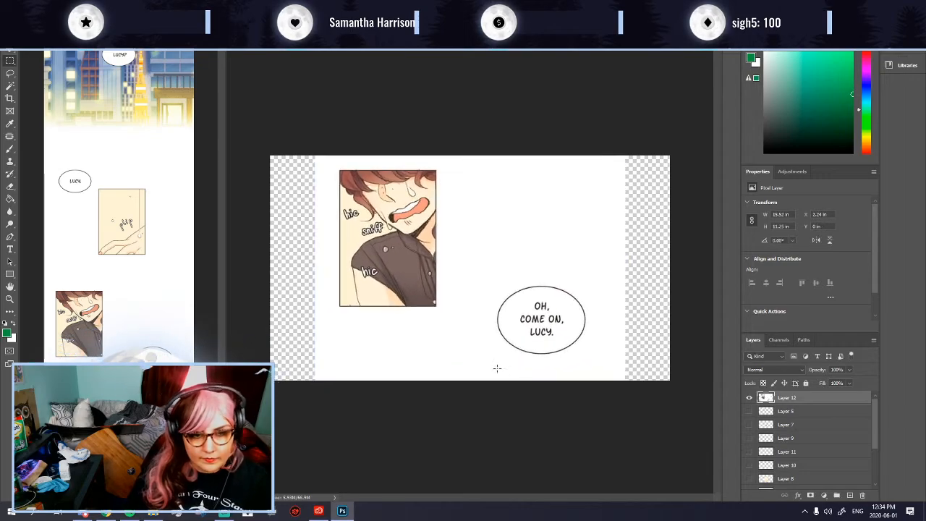
Step: Copy the "OH, COME ON, LUCY." bubble and the crying-face panel from Layer 12 onto separate layers, and hide Layer 12
{"action": "left_click_drag", "start_coordinate": [470, 269], "coordinate": [595, 364]}
{"action": "key", "text": "ctrl+j"}
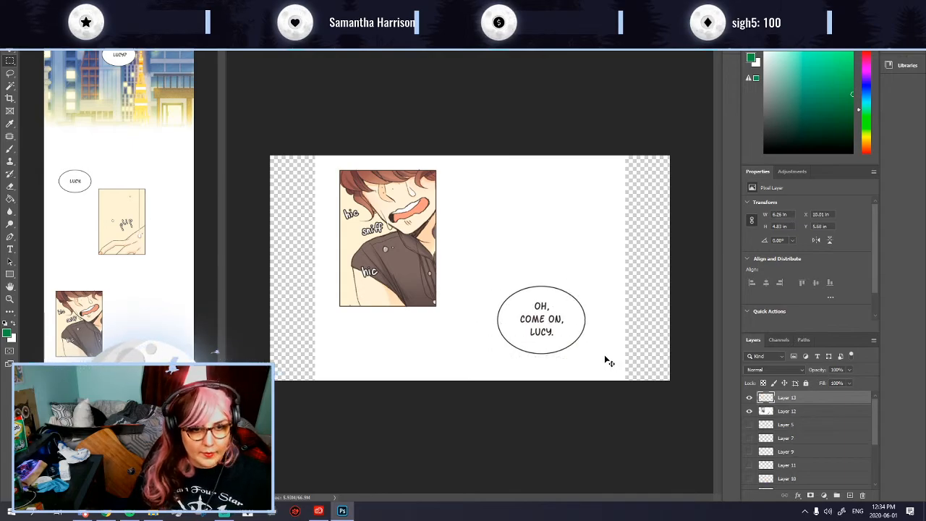
{"action": "left_click", "coordinate": [795, 413]}
{"action": "left_click_drag", "start_coordinate": [327, 161], "coordinate": [448, 312]}
{"action": "key", "text": "ctrl+j"}
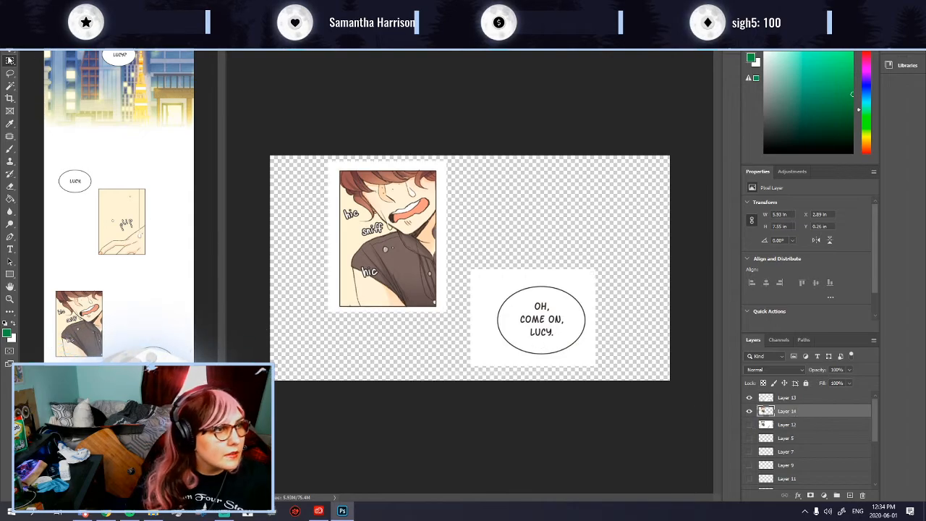
Step: Select the white border around the crying-face panel with the Magic Wand and delete it
{"action": "left_click", "coordinate": [10, 86]}
{"action": "left_click", "coordinate": [442, 305]}
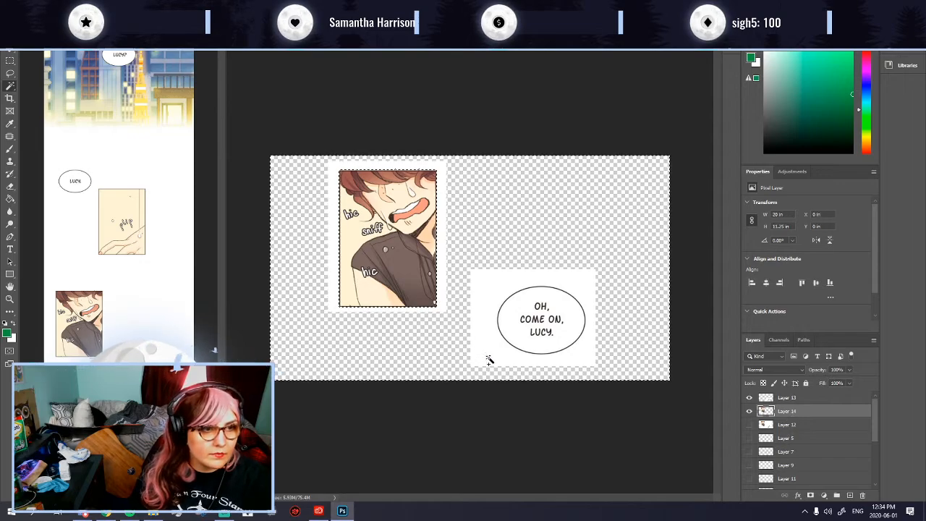
{"action": "key", "text": "Delete"}
{"action": "key", "text": "ctrl+d"}
Step: Delete the white background around the "OH, COME ON, LUCY." speech bubble on Layer 13
{"action": "left_click", "coordinate": [825, 397]}
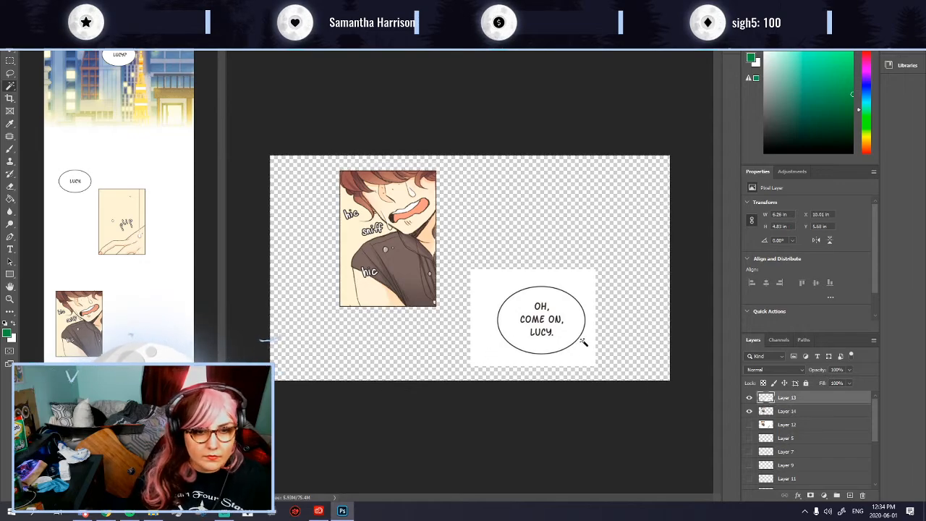
{"action": "left_click", "coordinate": [581, 350]}
{"action": "key", "text": "Delete"}
{"action": "key", "text": "ctrl+d"}
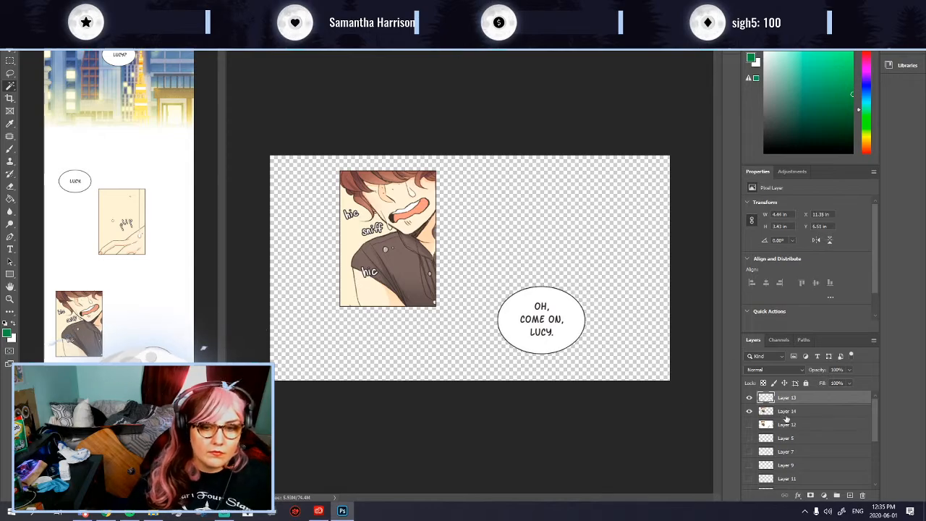
Step: Hide the speech bubble on Layer 13 and copy the upper "hic" from Layer 14 onto its own layer
{"action": "left_click", "coordinate": [749, 398]}
{"action": "left_click", "coordinate": [786, 411]}
{"action": "key", "text": "ctrl+0"}
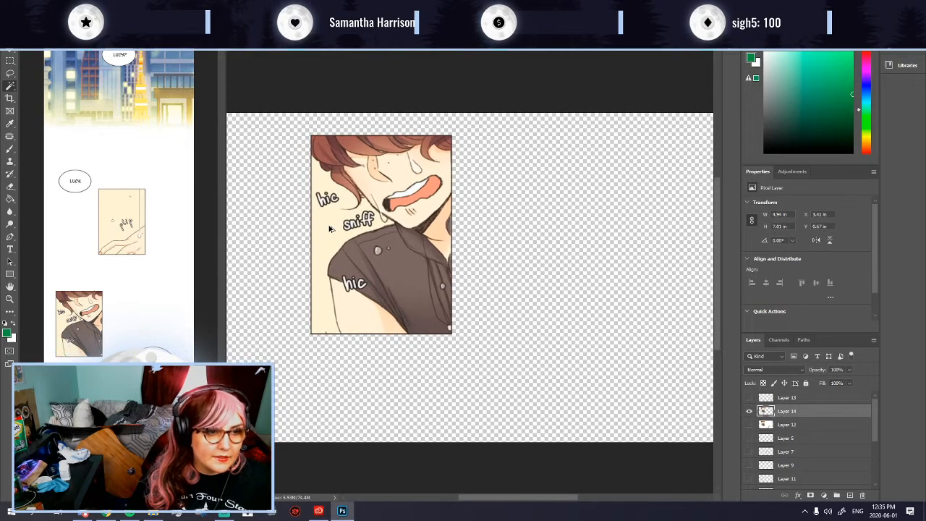
{"action": "scroll", "coordinate": [288, 249], "scroll_direction": "up", "scroll_amount": 1}
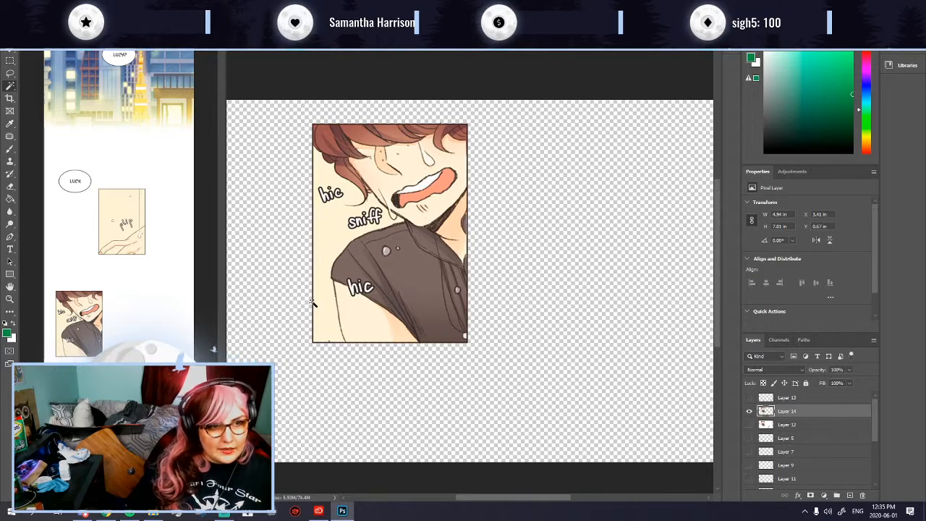
{"action": "scroll", "coordinate": [340, 282], "scroll_direction": "up", "scroll_amount": 2}
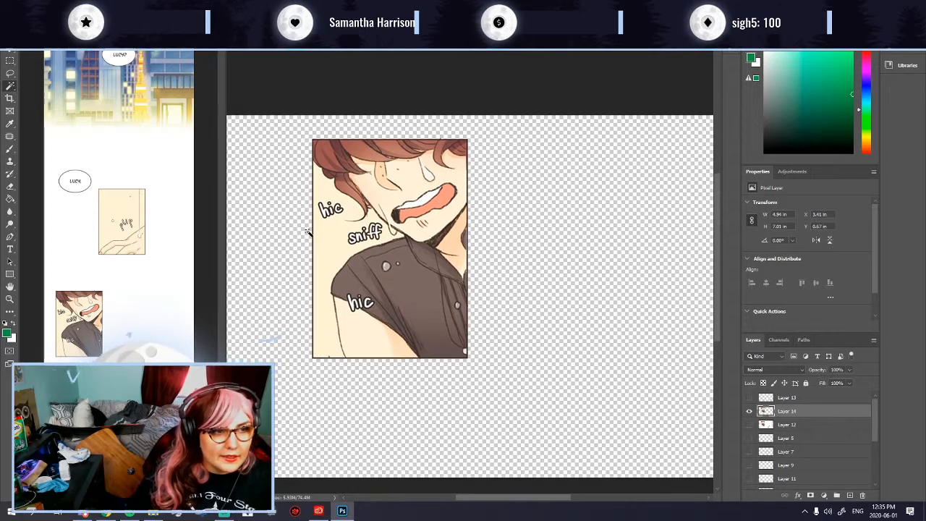
{"action": "scroll", "coordinate": [305, 230], "scroll_direction": "up", "scroll_amount": 1}
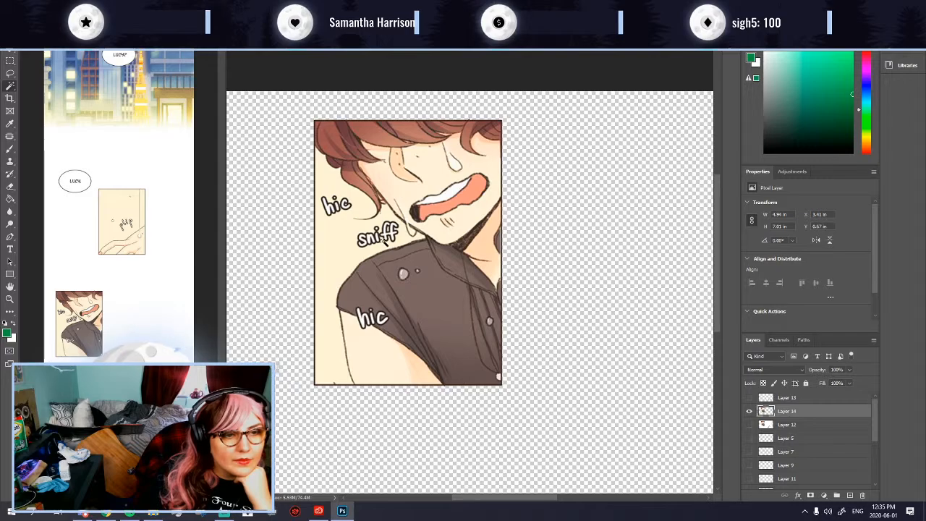
{"action": "left_click", "coordinate": [10, 73]}
{"action": "mouse_move", "coordinate": [328, 194]}
{"action": "left_mouse_down"}
{"action": "mouse_move", "coordinate": [322, 218]}
{"action": "mouse_move", "coordinate": [340, 223]}
{"action": "mouse_move", "coordinate": [364, 203]}
{"action": "mouse_move", "coordinate": [323, 195]}
{"action": "left_mouse_up"}
{"action": "key", "text": "ctrl+j"}
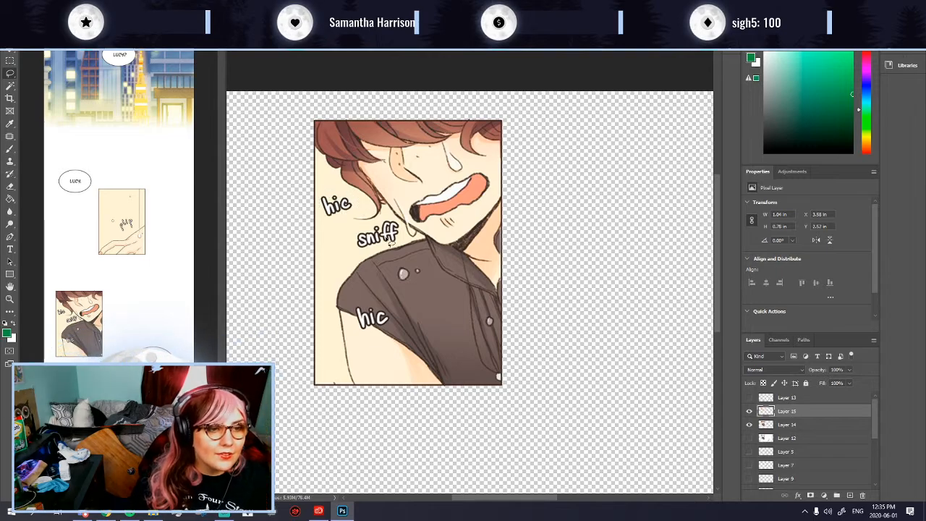
Step: Lasso the "sniff" lettering on Layer 14 and copy it onto its own layer
{"action": "left_click", "coordinate": [785, 426]}
{"action": "mouse_move", "coordinate": [358, 235]}
{"action": "left_mouse_down"}
{"action": "mouse_move", "coordinate": [346, 246]}
{"action": "mouse_move", "coordinate": [378, 253]}
{"action": "mouse_move", "coordinate": [407, 227]}
{"action": "left_mouse_up"}
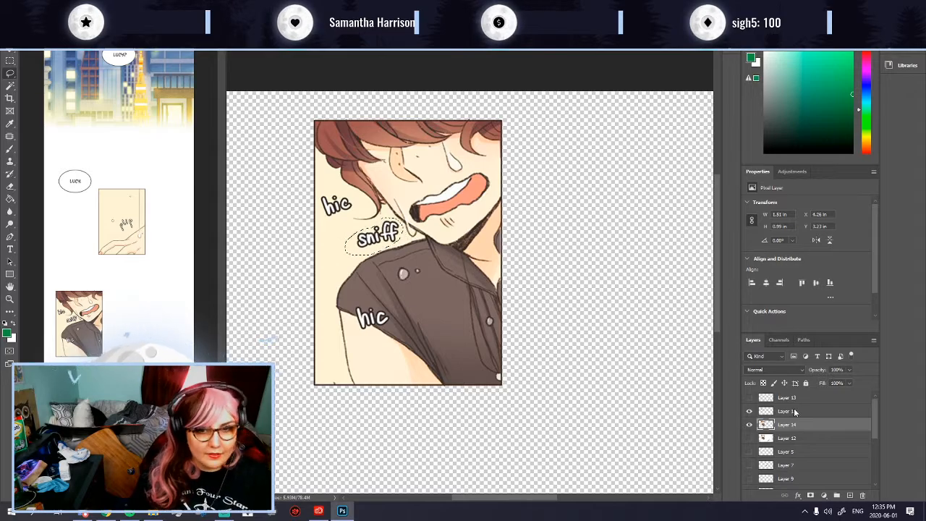
{"action": "key", "text": "ctrl+j"}
Step: Copy the "hic" on the sleeve from Layer 14 onto its own layer, and hide the three lettering layers
{"action": "scroll", "coordinate": [362, 318], "scroll_direction": "up", "scroll_amount": 2}
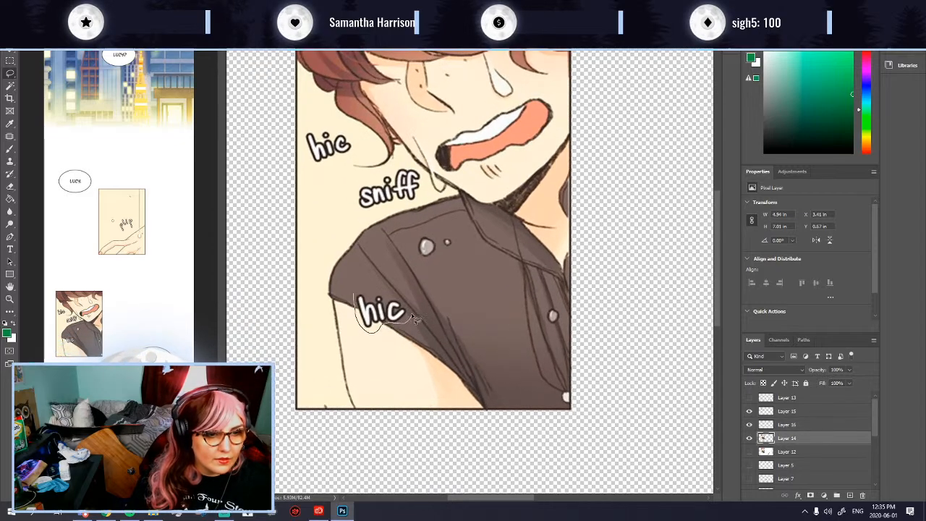
{"action": "left_click_drag", "start_coordinate": [352, 297], "coordinate": [354, 298]}
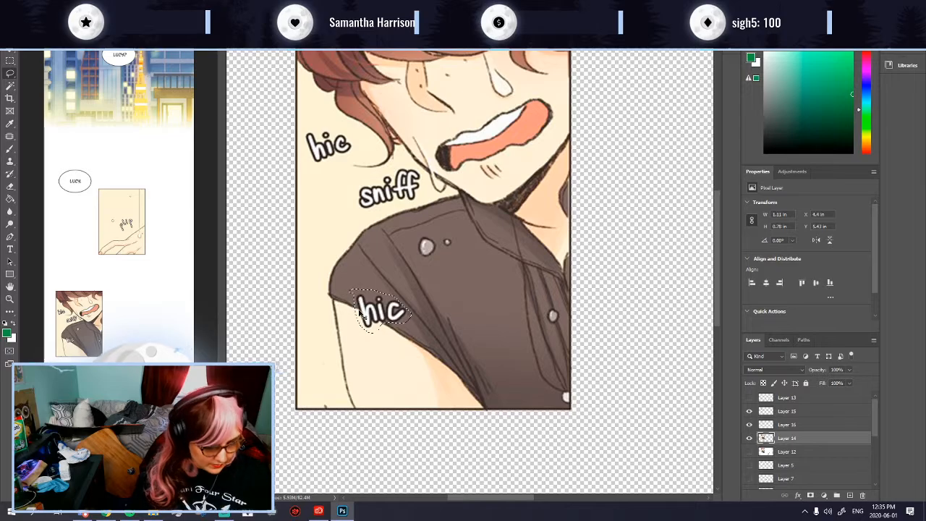
{"action": "key", "text": "ctrl+j"}
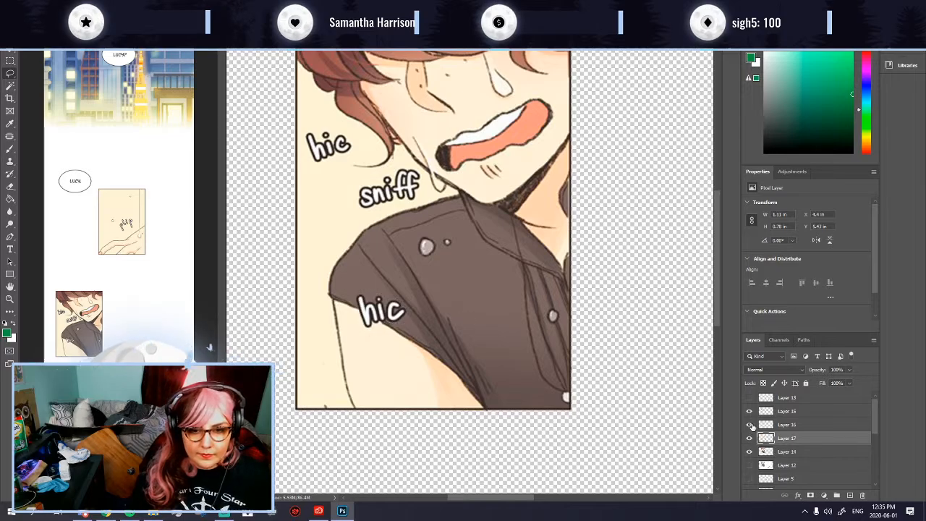
{"action": "left_click_drag", "start_coordinate": [750, 426], "coordinate": [749, 439]}
{"action": "left_click", "coordinate": [779, 453]}
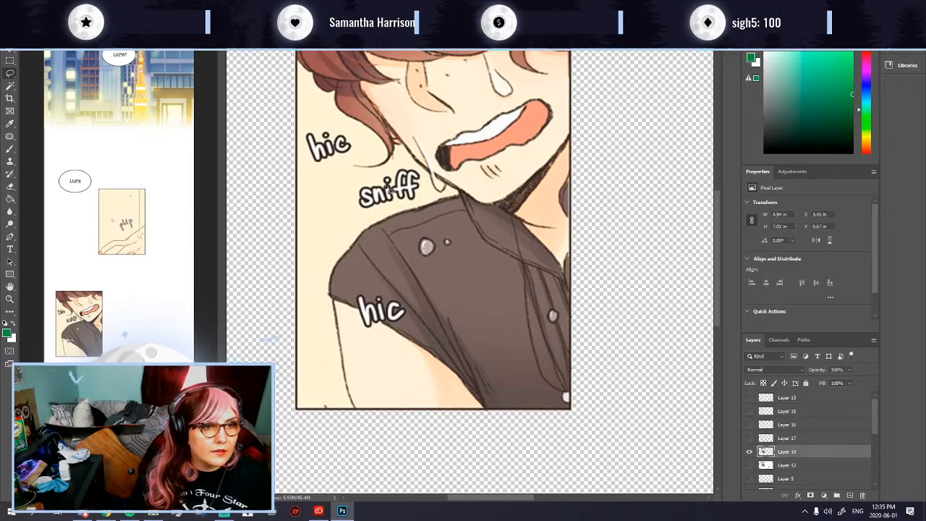
Step: Remove the upper "hic" and "sniff" from the Layer 14 panel with the Patch tool, using the plain cream background as the source
{"action": "scroll", "coordinate": [280, 90], "scroll_direction": "up", "scroll_amount": 2}
{"action": "left_click", "coordinate": [8, 137]}
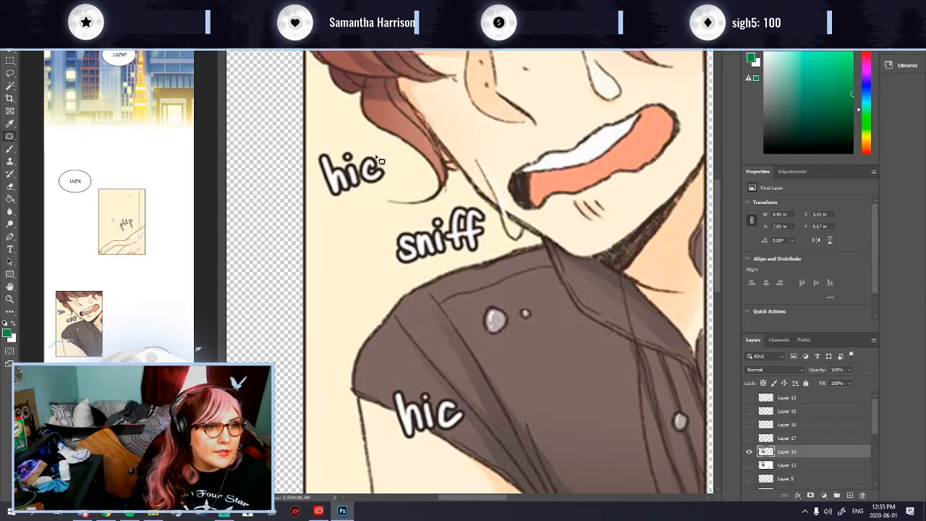
{"action": "mouse_move", "coordinate": [330, 147]}
{"action": "left_mouse_down"}
{"action": "mouse_move", "coordinate": [316, 185]}
{"action": "mouse_move", "coordinate": [334, 203]}
{"action": "mouse_move", "coordinate": [391, 185]}
{"action": "mouse_move", "coordinate": [390, 163]}
{"action": "mouse_move", "coordinate": [328, 142]}
{"action": "left_mouse_up"}
{"action": "left_click_drag", "start_coordinate": [347, 185], "coordinate": [347, 265]}
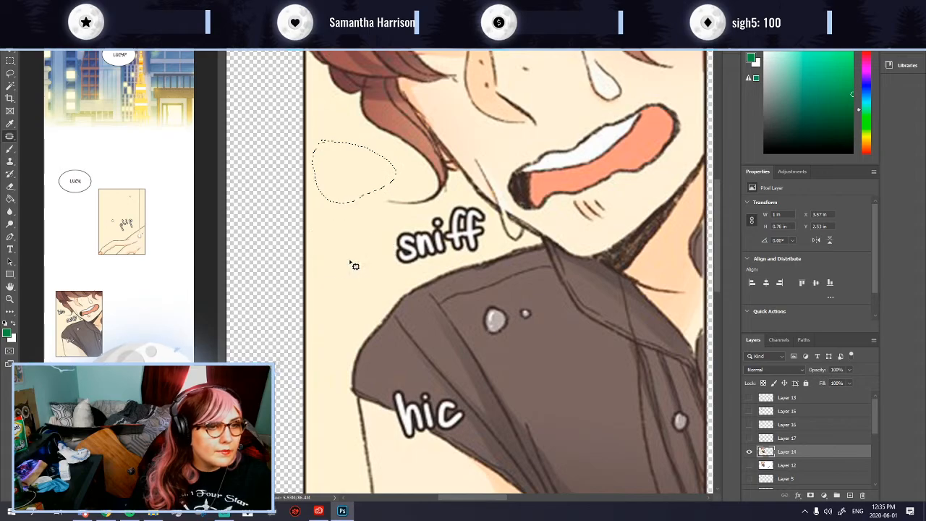
{"action": "mouse_move", "coordinate": [407, 229]}
{"action": "left_mouse_down"}
{"action": "mouse_move", "coordinate": [407, 273]}
{"action": "mouse_move", "coordinate": [475, 258]}
{"action": "mouse_move", "coordinate": [490, 234]}
{"action": "mouse_move", "coordinate": [486, 212]}
{"action": "mouse_move", "coordinate": [466, 203]}
{"action": "mouse_move", "coordinate": [409, 218]}
{"action": "left_mouse_up"}
{"action": "left_click_drag", "start_coordinate": [453, 248], "coordinate": [423, 261]}
{"action": "key", "text": "ctrl+d"}
Step: Patch out the lower part of the sleeve "hic" letter "h" with clean arm skin and sleeve edge
{"action": "scroll", "coordinate": [420, 270], "scroll_direction": "down", "scroll_amount": 4}
{"action": "scroll", "coordinate": [391, 241], "scroll_direction": "up", "scroll_amount": 5}
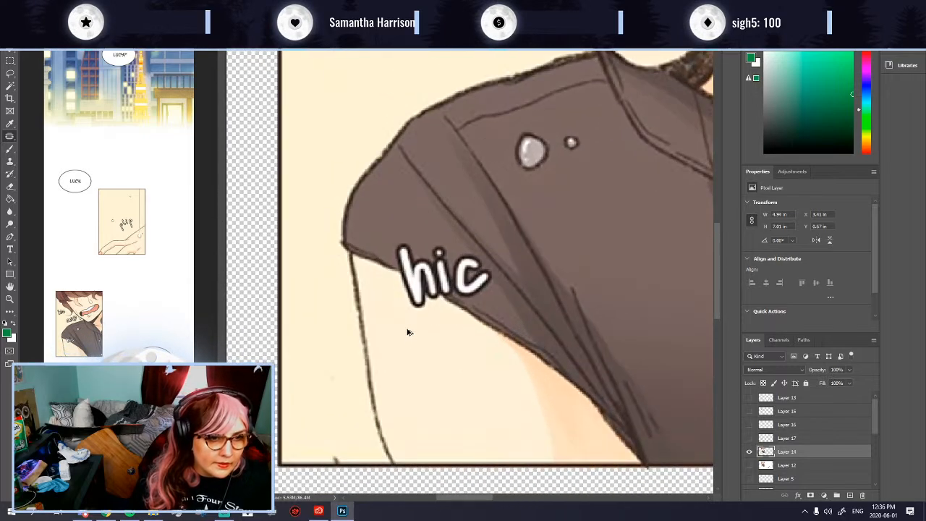
{"action": "mouse_move", "coordinate": [408, 284]}
{"action": "left_mouse_down"}
{"action": "mouse_move", "coordinate": [446, 309]}
{"action": "mouse_move", "coordinate": [411, 311]}
{"action": "mouse_move", "coordinate": [399, 278]}
{"action": "mouse_move", "coordinate": [411, 340]}
{"action": "left_mouse_up"}
{"action": "key", "text": "ctrl+d"}
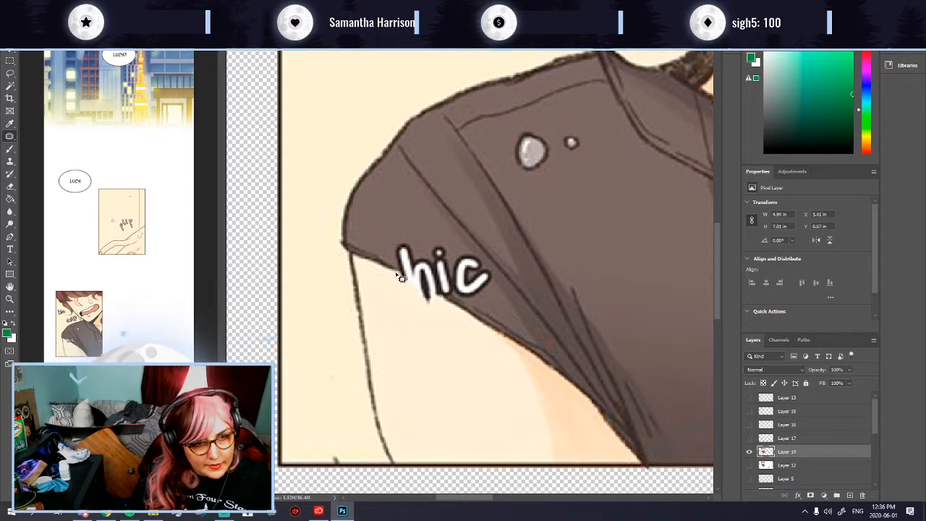
{"action": "mouse_move", "coordinate": [394, 242]}
{"action": "left_mouse_down"}
{"action": "mouse_move", "coordinate": [425, 255]}
{"action": "mouse_move", "coordinate": [437, 276]}
{"action": "mouse_move", "coordinate": [395, 262]}
{"action": "mouse_move", "coordinate": [403, 277]}
{"action": "mouse_move", "coordinate": [437, 309]}
{"action": "mouse_move", "coordinate": [461, 316]}
{"action": "mouse_move", "coordinate": [458, 325]}
{"action": "mouse_move", "coordinate": [473, 323]}
{"action": "left_mouse_up"}
{"action": "key", "text": "ctrl+d"}
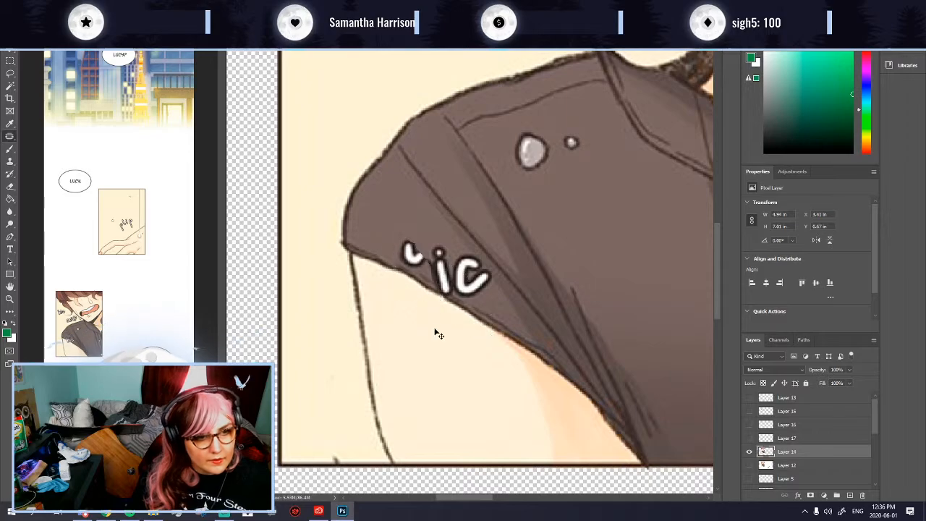
{"action": "scroll", "coordinate": [415, 285], "scroll_direction": "up", "scroll_amount": 1}
{"action": "mouse_move", "coordinate": [385, 271]}
{"action": "left_mouse_down"}
{"action": "mouse_move", "coordinate": [393, 270]}
{"action": "mouse_move", "coordinate": [381, 263]}
{"action": "mouse_move", "coordinate": [388, 275]}
{"action": "left_mouse_up"}
{"action": "key", "text": "ctrl+d"}
{"action": "scroll", "coordinate": [421, 279], "scroll_direction": "down", "scroll_amount": 2}
{"action": "scroll", "coordinate": [406, 274], "scroll_direction": "up", "scroll_amount": 1}
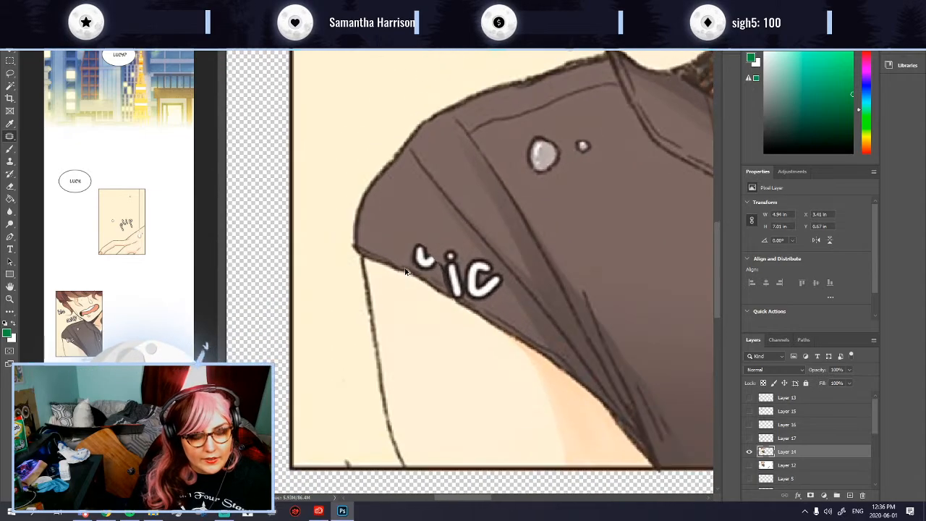
Step: Patch out the rest of the "h" and the letter "i" with plain sleeve fabric
{"action": "left_click_drag", "start_coordinate": [419, 268], "coordinate": [422, 234]}
{"action": "left_click_drag", "start_coordinate": [425, 255], "coordinate": [409, 228]}
{"action": "key", "text": "ctrl+d"}
{"action": "left_click_drag", "start_coordinate": [422, 274], "coordinate": [416, 229]}
{"action": "key", "text": "ctrl+d"}
{"action": "left_click_drag", "start_coordinate": [417, 269], "coordinate": [405, 224]}
{"action": "key", "text": "ctrl+d"}
{"action": "mouse_move", "coordinate": [443, 291]}
{"action": "left_mouse_down"}
{"action": "mouse_move", "coordinate": [465, 300]}
{"action": "mouse_move", "coordinate": [454, 248]}
{"action": "mouse_move", "coordinate": [440, 278]}
{"action": "mouse_move", "coordinate": [434, 267]}
{"action": "left_mouse_up"}
{"action": "key", "text": "ctrl+d"}
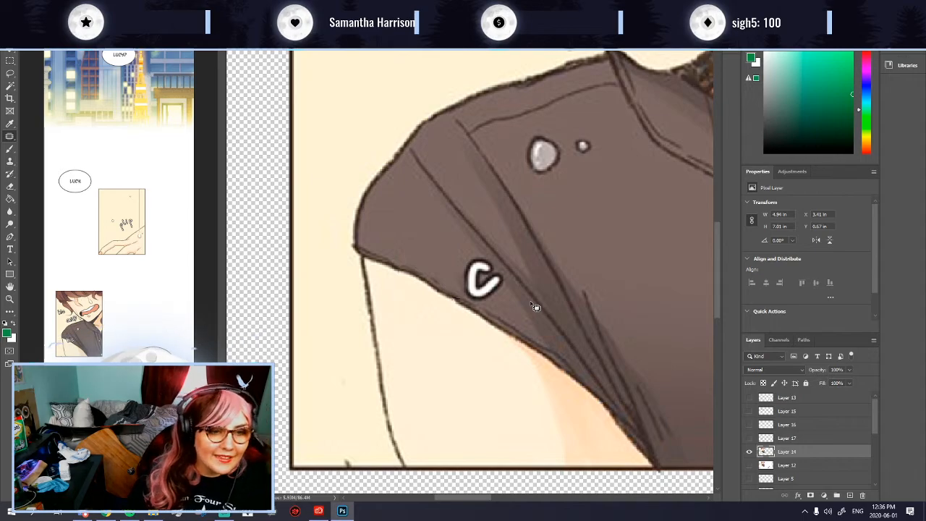
Step: Patch the sleeve hem and remove the remaining letter "c" with clean sleeve texture
{"action": "scroll", "coordinate": [452, 299], "scroll_direction": "up", "scroll_amount": 1}
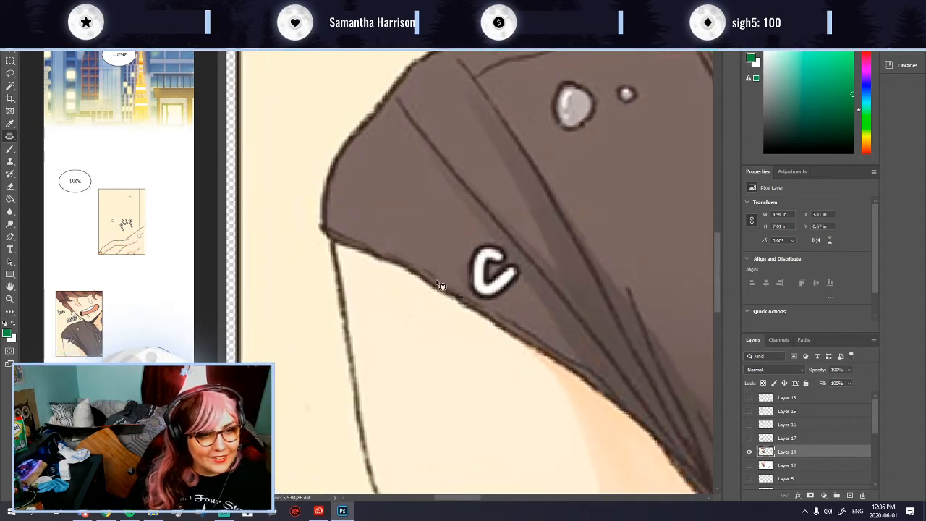
{"action": "left_click_drag", "start_coordinate": [458, 283], "coordinate": [437, 250]}
{"action": "left_click", "coordinate": [502, 291]}
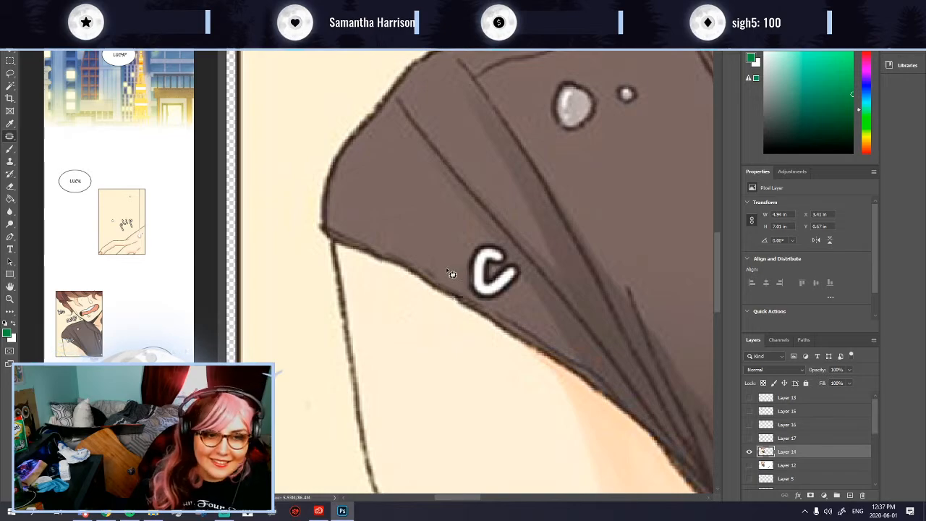
{"action": "mouse_move", "coordinate": [465, 289]}
{"action": "left_mouse_down"}
{"action": "mouse_move", "coordinate": [507, 301]}
{"action": "mouse_move", "coordinate": [523, 277]}
{"action": "mouse_move", "coordinate": [490, 240]}
{"action": "mouse_move", "coordinate": [462, 268]}
{"action": "mouse_move", "coordinate": [484, 293]}
{"action": "mouse_move", "coordinate": [468, 252]}
{"action": "left_mouse_up"}
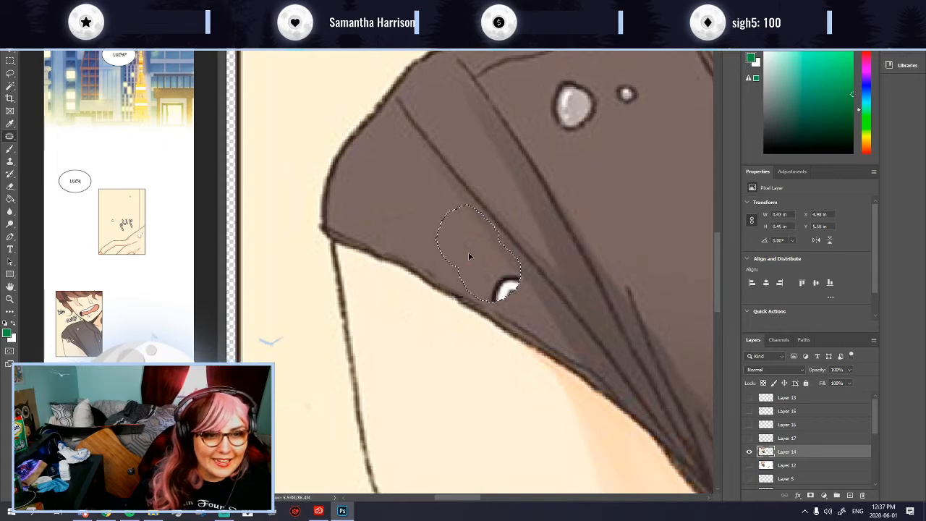
{"action": "key", "text": "ctrl+d"}
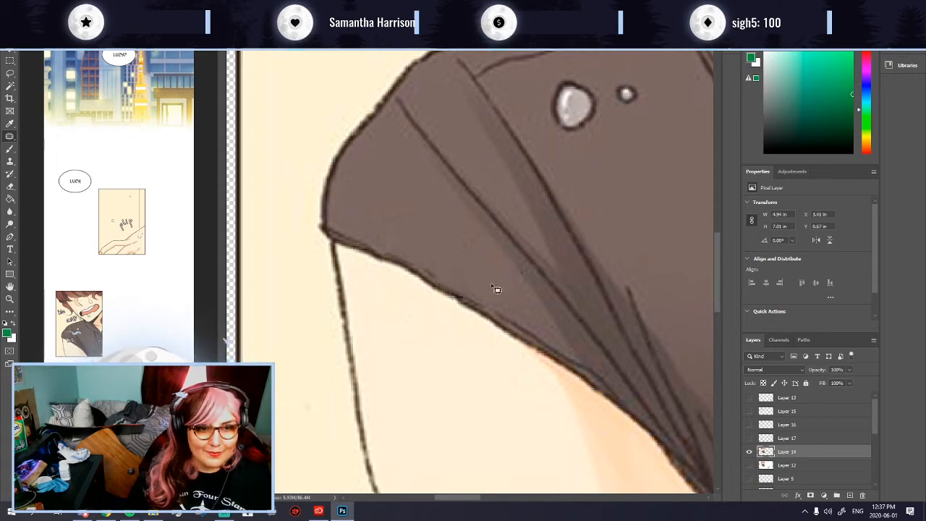
{"action": "mouse_move", "coordinate": [479, 284]}
{"action": "left_mouse_down"}
{"action": "mouse_move", "coordinate": [471, 297]}
{"action": "mouse_move", "coordinate": [494, 296]}
{"action": "mouse_move", "coordinate": [479, 283]}
{"action": "mouse_move", "coordinate": [524, 280]}
{"action": "left_mouse_up"}
{"action": "key", "text": "ctrl+d"}
{"action": "key", "text": "ctrl+d"}
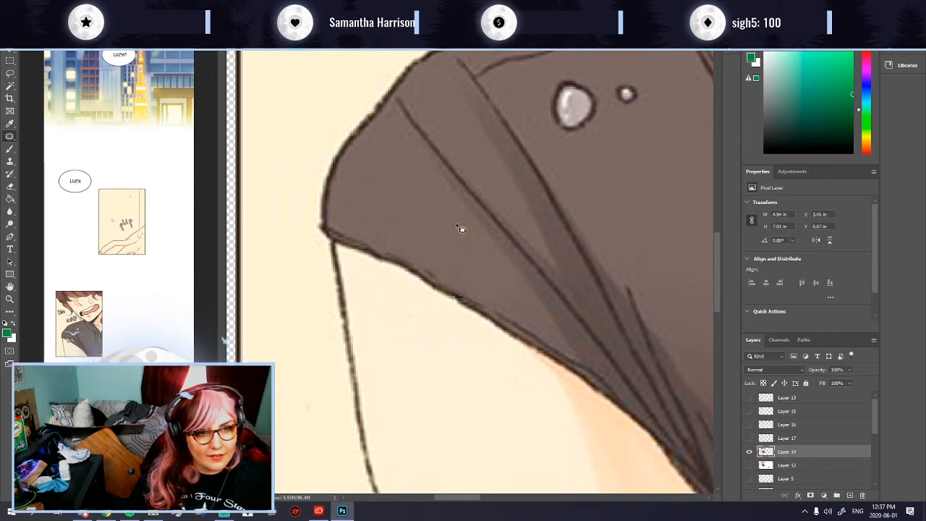
Step: Clean up the leftover patch marks beside the sleeve crease and along the sleeve hem
{"action": "left_click_drag", "start_coordinate": [470, 225], "coordinate": [457, 225]}
{"action": "key", "text": "ctrl+d"}
{"action": "scroll", "coordinate": [444, 330], "scroll_direction": "down", "scroll_amount": 4}
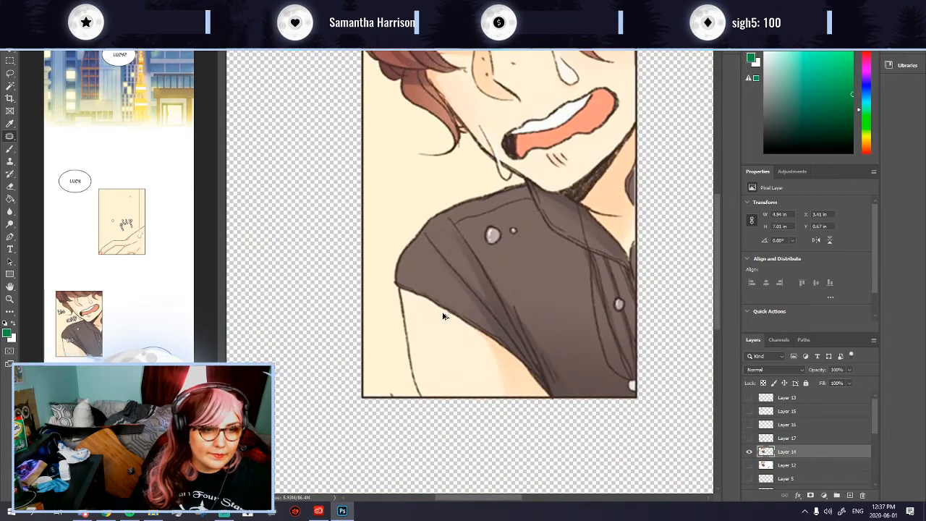
{"action": "scroll", "coordinate": [450, 329], "scroll_direction": "up", "scroll_amount": 4}
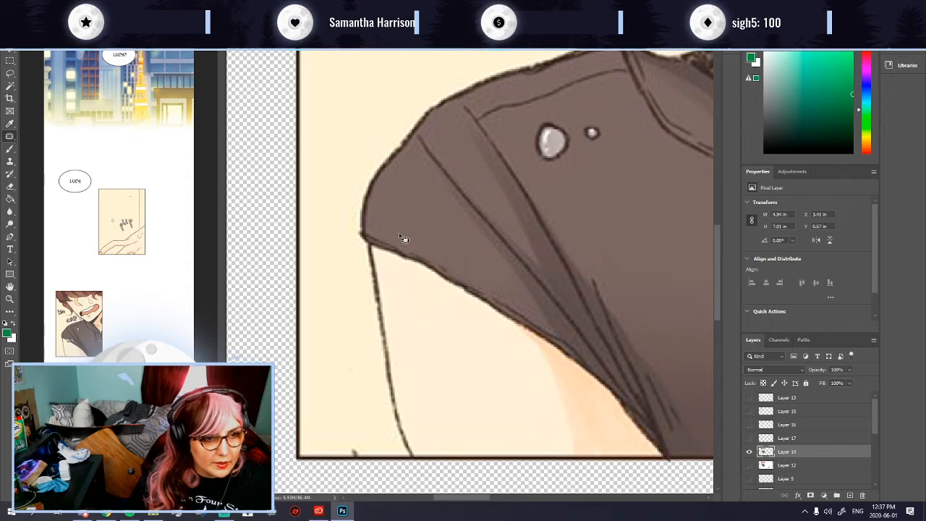
{"action": "mouse_move", "coordinate": [405, 266]}
{"action": "left_mouse_down"}
{"action": "mouse_move", "coordinate": [421, 245]}
{"action": "mouse_move", "coordinate": [434, 269]}
{"action": "left_mouse_up"}
{"action": "key", "text": "ctrl+d"}
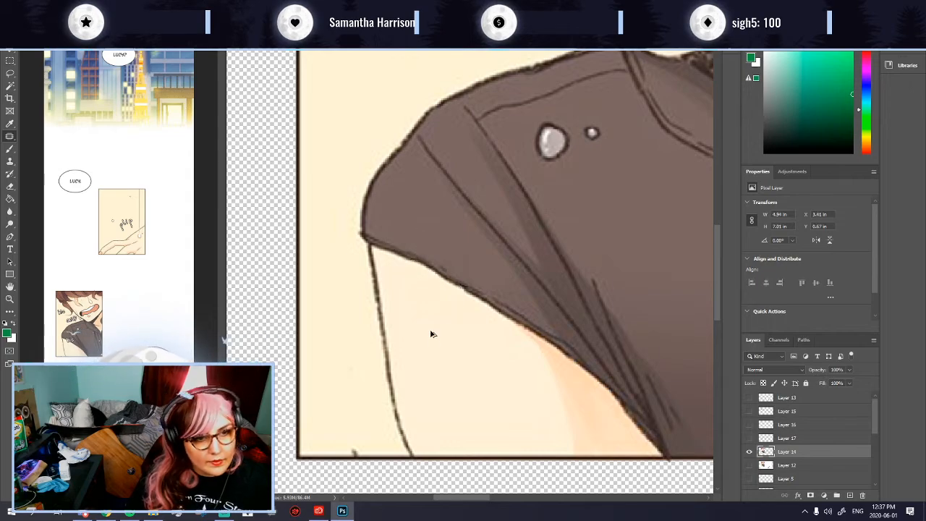
{"action": "scroll", "coordinate": [429, 331], "scroll_direction": "down", "scroll_amount": 2}
{"action": "scroll", "coordinate": [432, 332], "scroll_direction": "down", "scroll_amount": 3}
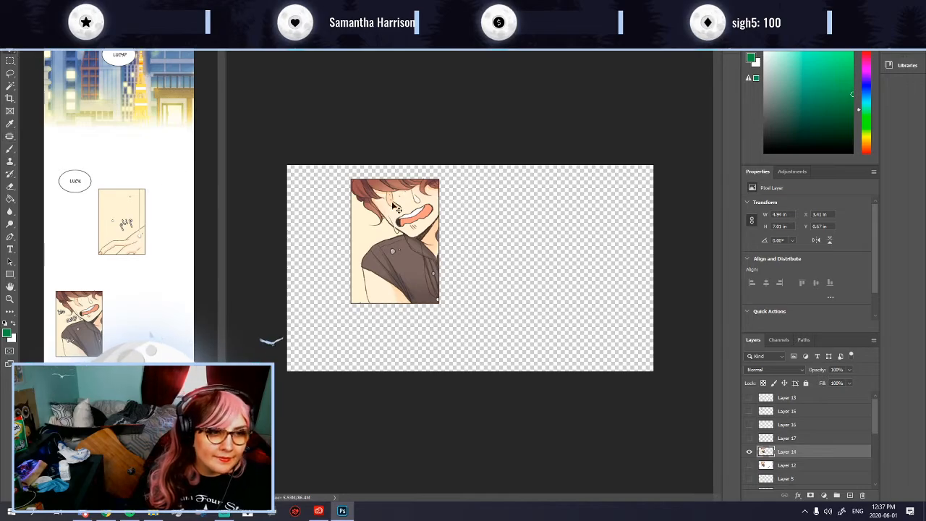
Step: Compare the patched panel with the original by toggling the visibility of Layer 12 and Layer 14
{"action": "scroll", "coordinate": [778, 430], "scroll_direction": "down", "scroll_amount": 2}
{"action": "left_click", "coordinate": [749, 425]}
{"action": "left_click", "coordinate": [750, 425]}
{"action": "left_click", "coordinate": [750, 425]}
{"action": "left_click", "coordinate": [750, 427]}
{"action": "left_click", "coordinate": [750, 426]}
{"action": "left_click", "coordinate": [750, 413]}
{"action": "left_click", "coordinate": [750, 412]}
{"action": "left_click", "coordinate": [750, 412]}
{"action": "left_click", "coordinate": [751, 412]}
{"action": "left_click", "coordinate": [750, 412]}
{"action": "left_click", "coordinate": [751, 412]}
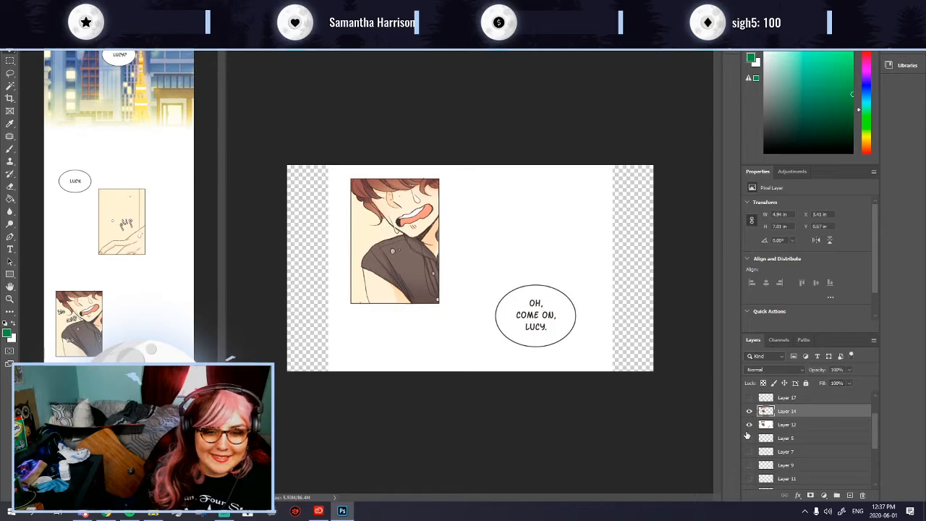
{"action": "left_click", "coordinate": [750, 425]}
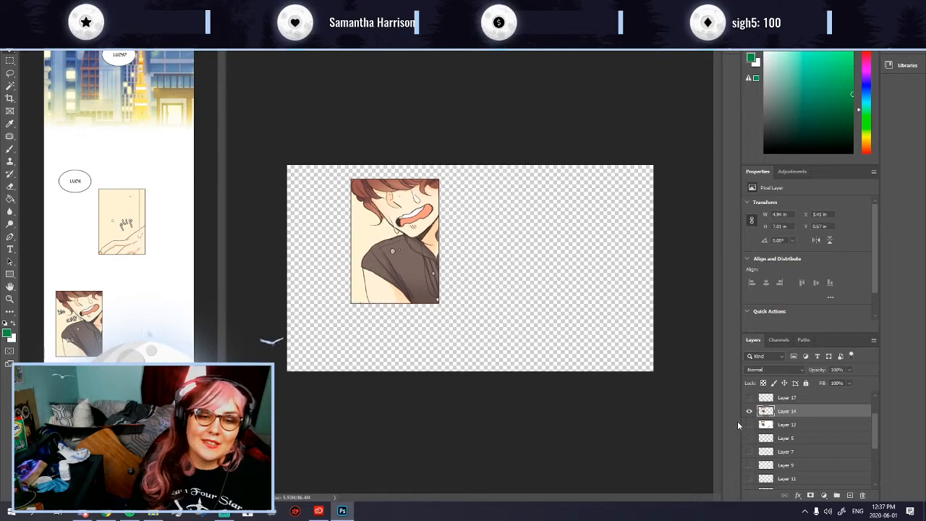
{"action": "scroll", "coordinate": [796, 434], "scroll_direction": "up", "scroll_amount": 1}
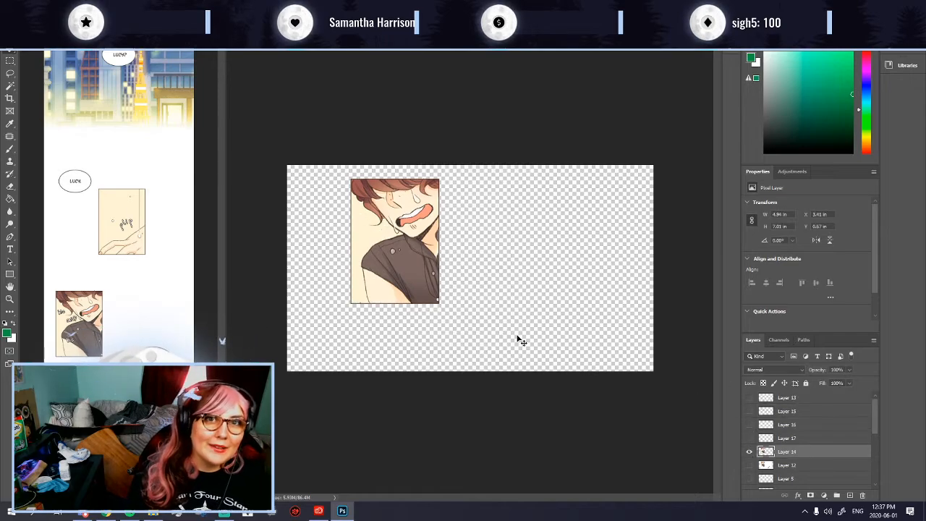
Step: Save the patched panel as a PNG named gh1co9.png alongside the other gh1co files
{"action": "key", "text": "ctrl+shift+s"}
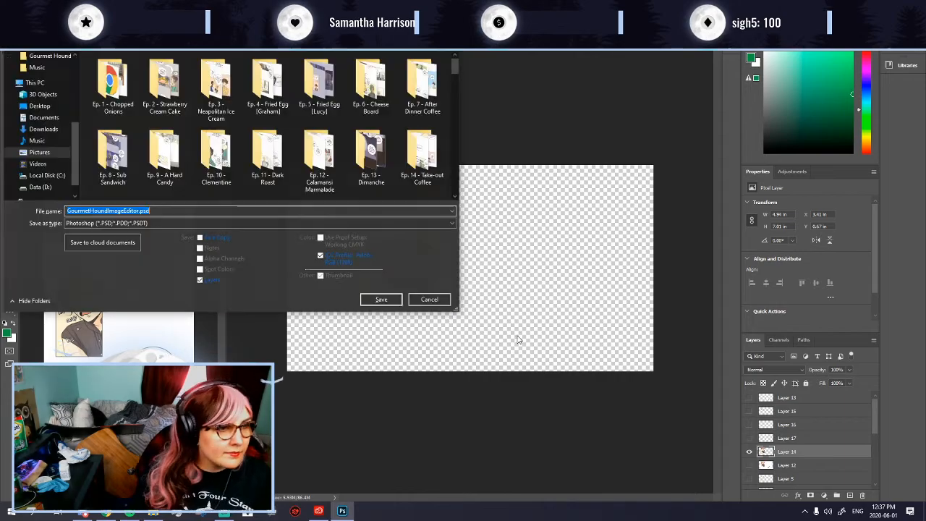
{"action": "left_click", "coordinate": [158, 224]}
{"action": "left_click", "coordinate": [116, 361]}
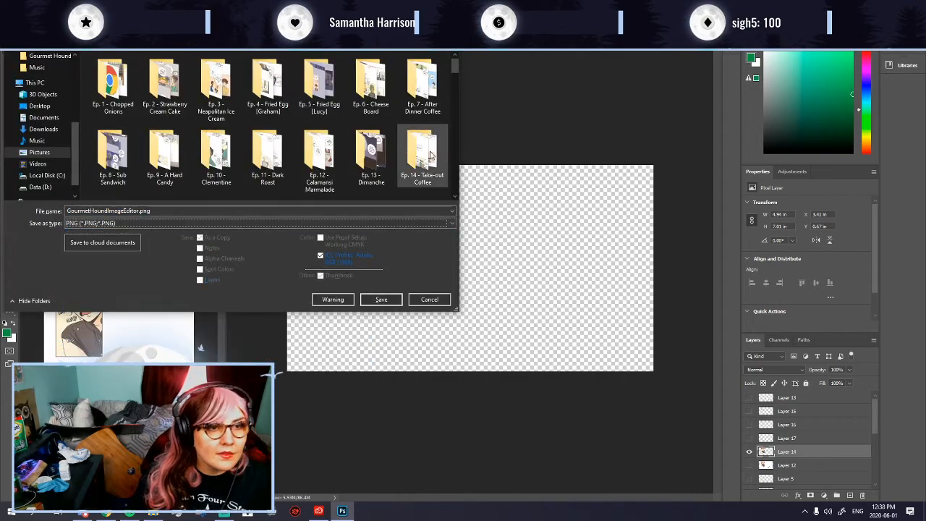
{"action": "scroll", "coordinate": [432, 157], "scroll_direction": "down", "scroll_amount": 5}
{"action": "scroll", "coordinate": [432, 157], "scroll_direction": "down", "scroll_amount": 8}
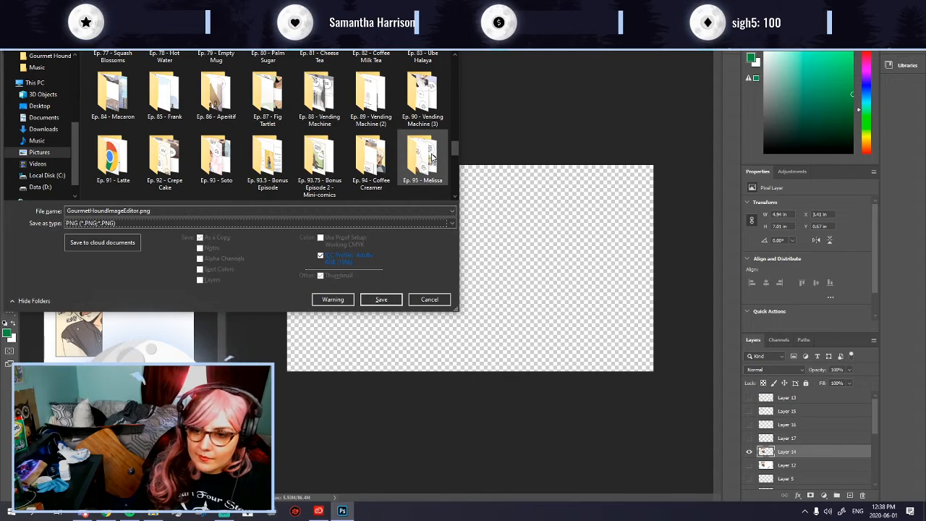
{"action": "scroll", "coordinate": [427, 163], "scroll_direction": "down", "scroll_amount": 6}
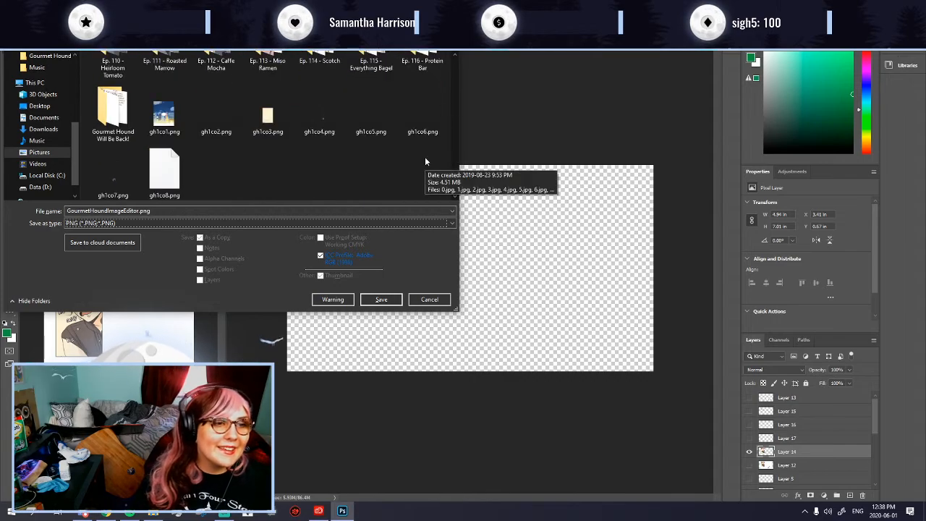
{"action": "left_click", "coordinate": [154, 183]}
{"action": "left_click", "coordinate": [178, 211]}
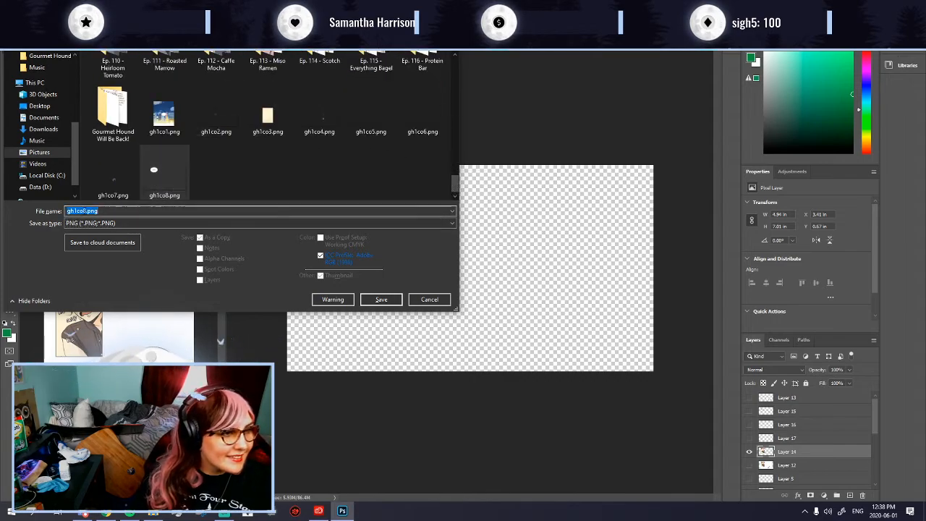
{"action": "left_click", "coordinate": [80, 211]}
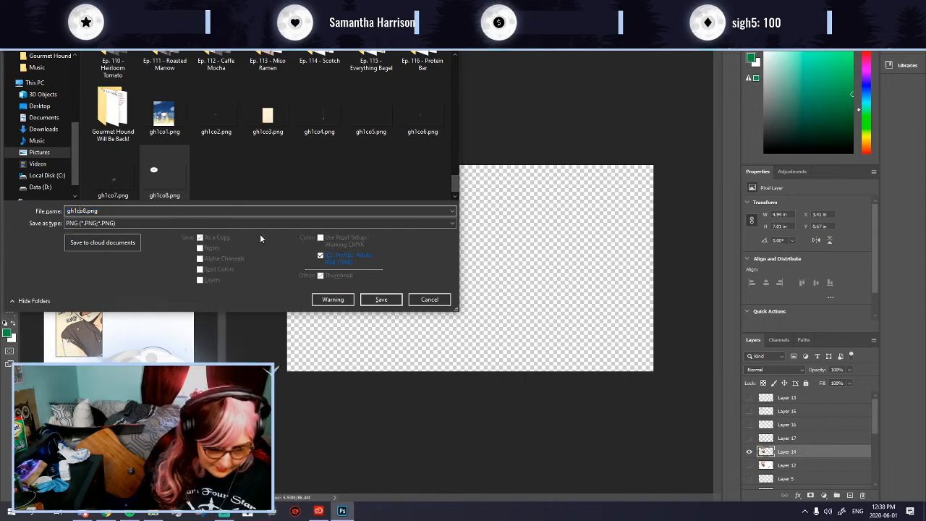
{"action": "key", "text": "BackSpace"}
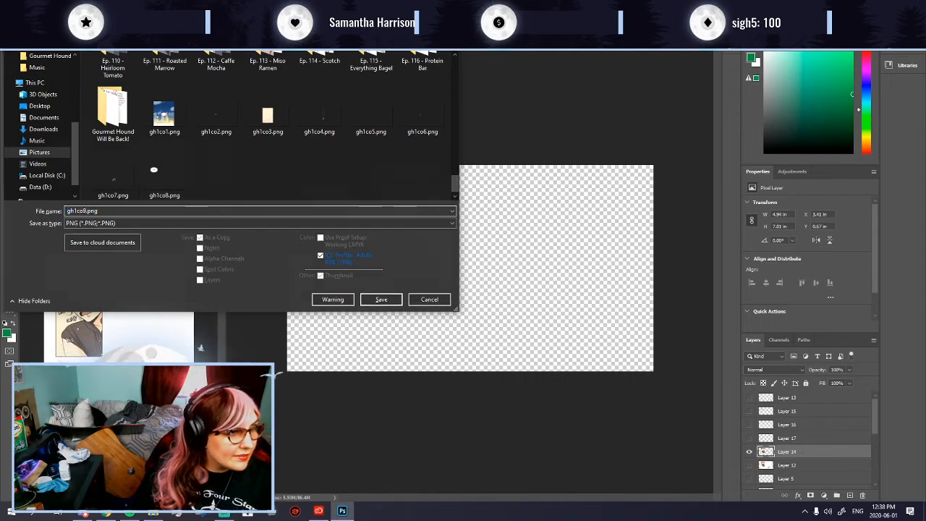
{"action": "key", "text": "Return"}
{"action": "key", "text": "Return"}
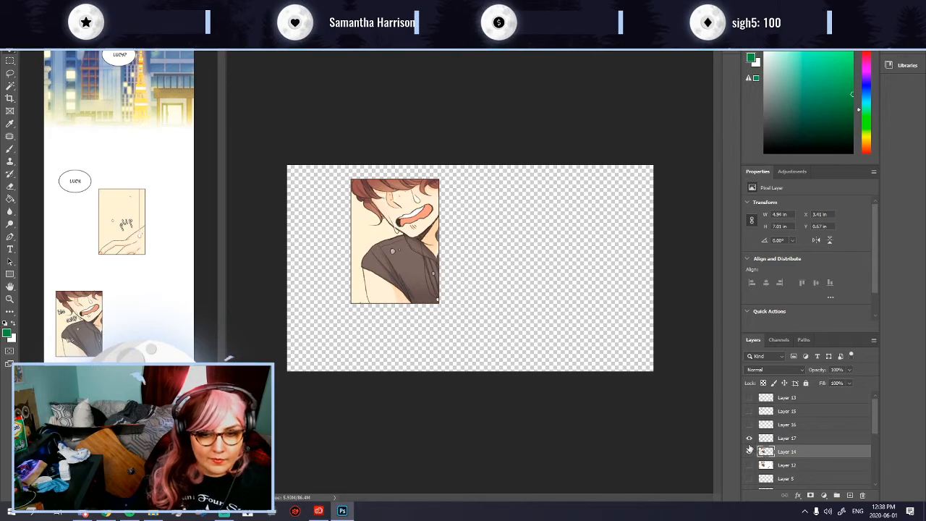
Step: Show only Layer 17 with the "hic" lettering, make it the active layer and ready the Magic Wand
{"action": "left_click", "coordinate": [750, 439], "text": "alt"}
{"action": "scroll", "coordinate": [348, 272], "scroll_direction": "up", "scroll_amount": 3}
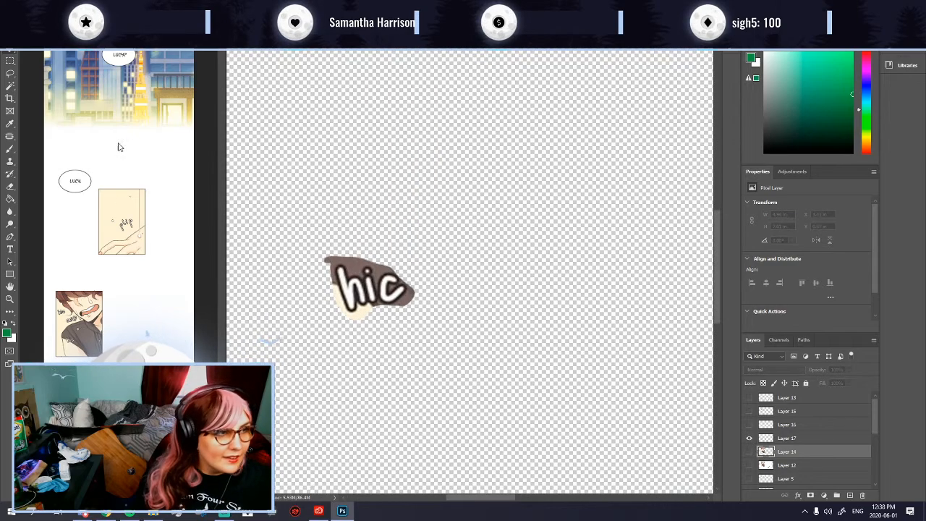
{"action": "left_click", "coordinate": [11, 90]}
{"action": "left_click", "coordinate": [364, 314]}
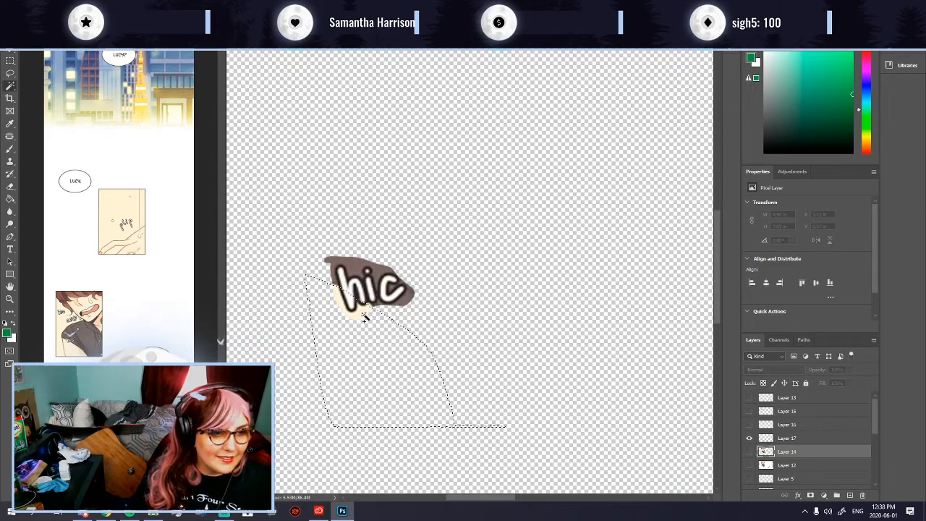
{"action": "key", "text": "ctrl+d"}
{"action": "left_click", "coordinate": [823, 436]}
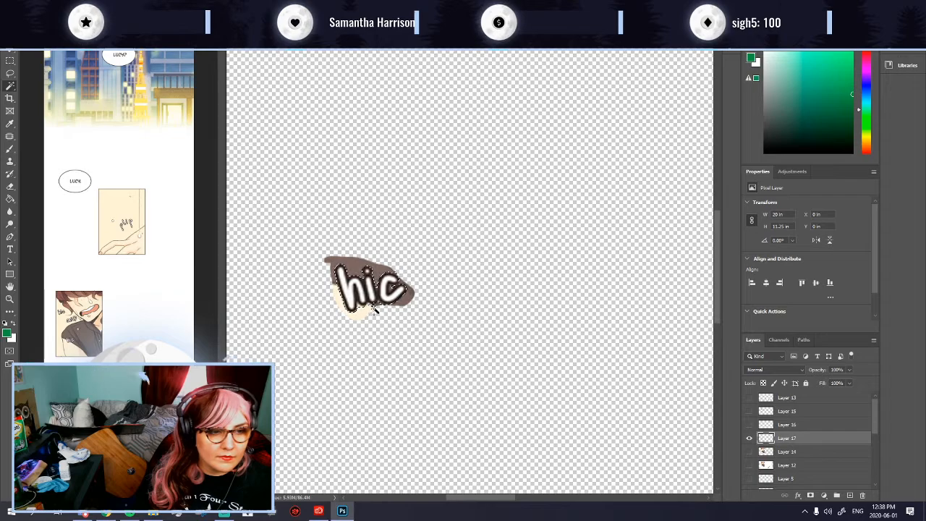
Step: Try removing the sleeve and skin background around the "hic" lettering on Layer 17 with a Magic Wand selection
{"action": "scroll", "coordinate": [397, 323], "scroll_direction": "up", "scroll_amount": 3}
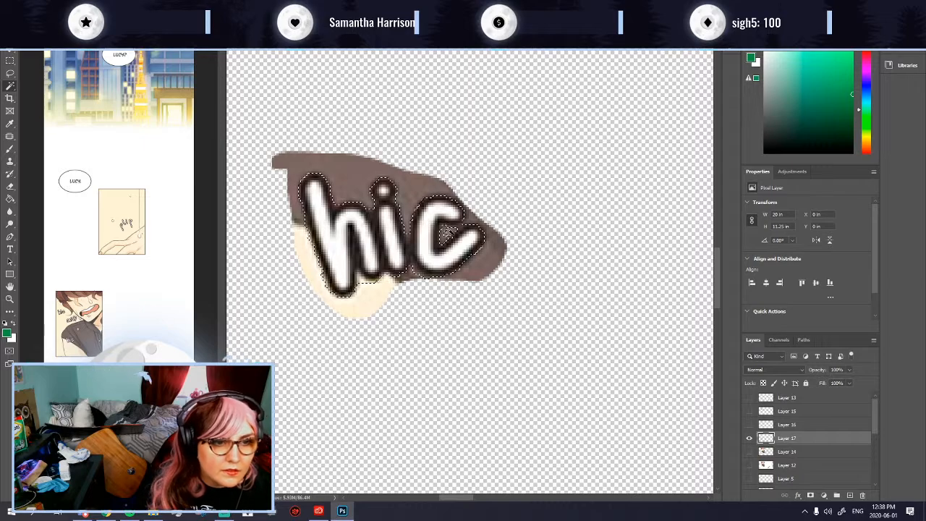
{"action": "scroll", "coordinate": [370, 374], "scroll_direction": "down", "scroll_amount": 6}
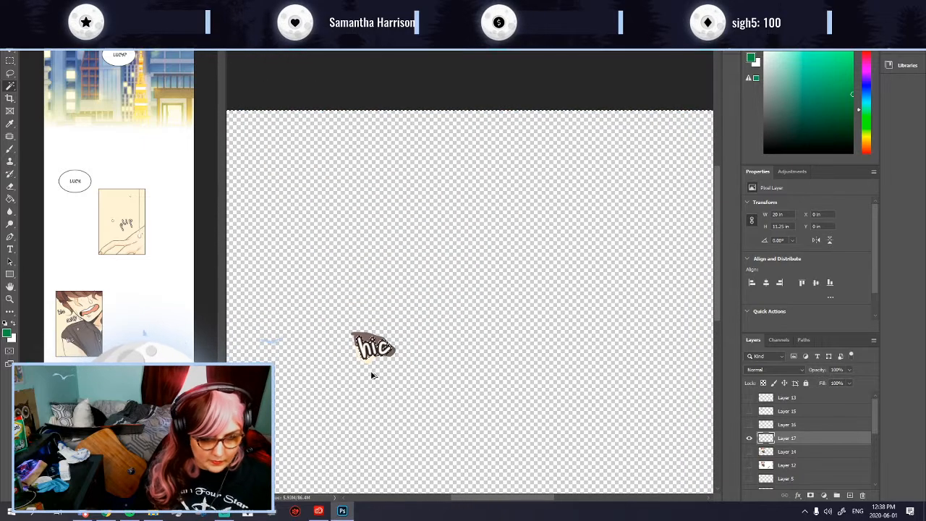
{"action": "scroll", "coordinate": [369, 376], "scroll_direction": "down", "scroll_amount": 3}
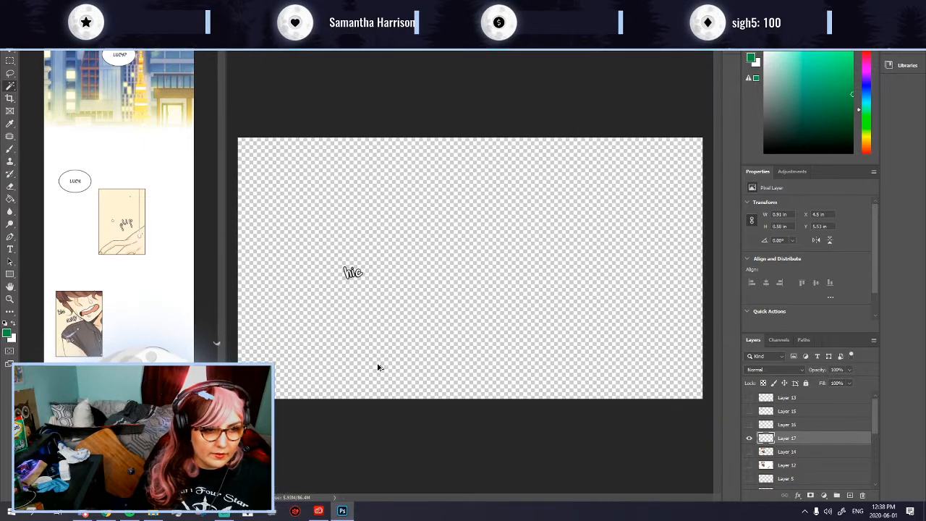
Step: Undo the background removal around the "hic" lettering
{"action": "scroll", "coordinate": [305, 317], "scroll_direction": "up", "scroll_amount": 4}
{"action": "key", "text": "ctrl+z"}
{"action": "key", "text": "ctrl+z"}
{"action": "key", "text": "ctrl+z"}
{"action": "key", "text": "ctrl+z"}
{"action": "key", "text": "ctrl+z"}
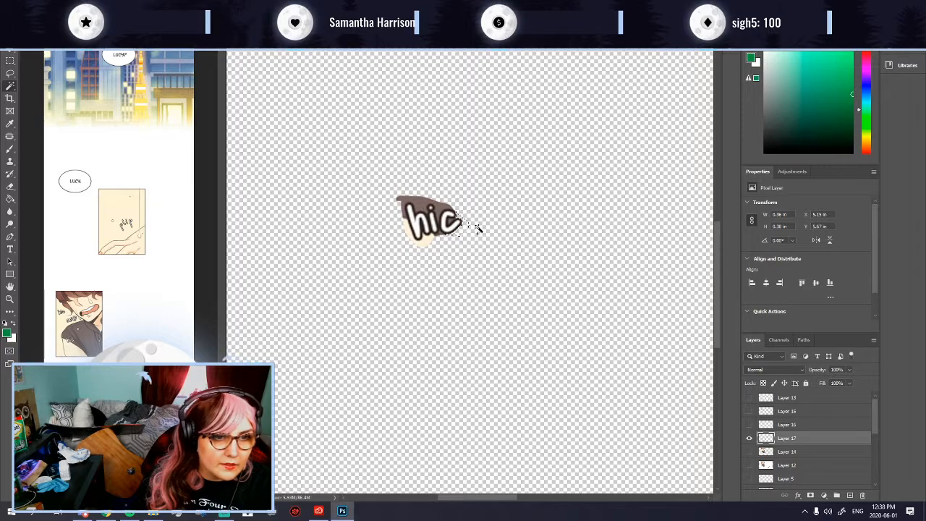
Step: Select and remove the sleeve and skin areas surrounding the "hic" letters on Layer 17, keeping the dark outline, and clear the selection
{"action": "key", "text": "ctrl+z"}
{"action": "key", "text": "ctrl+z"}
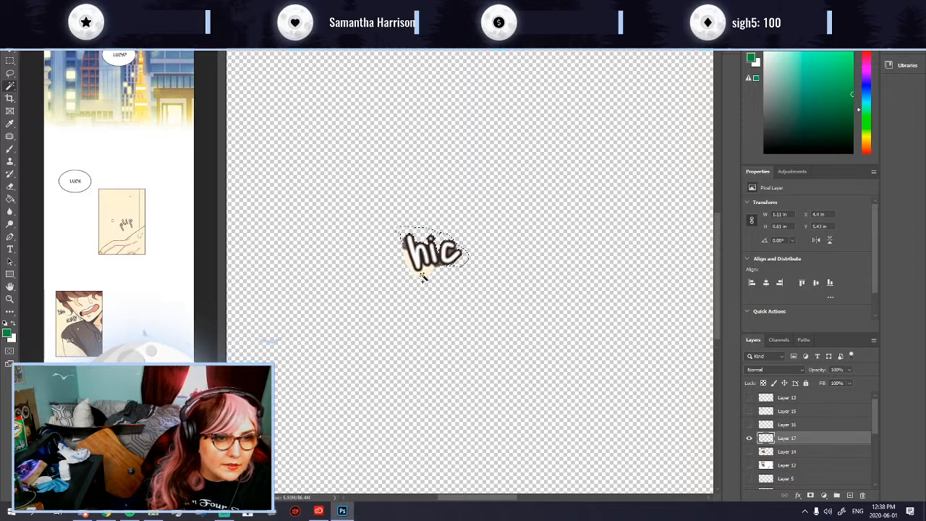
{"action": "key", "text": "ctrl+z"}
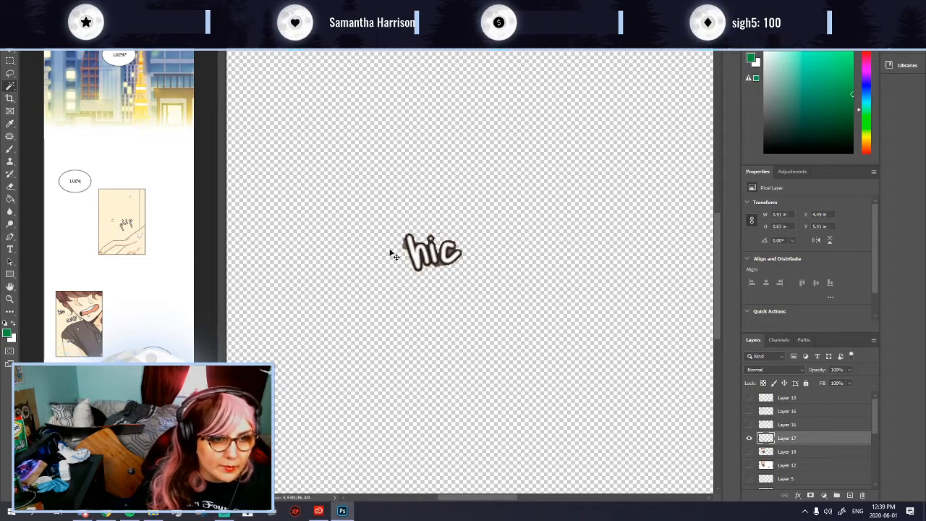
{"action": "key", "text": "ctrl+z"}
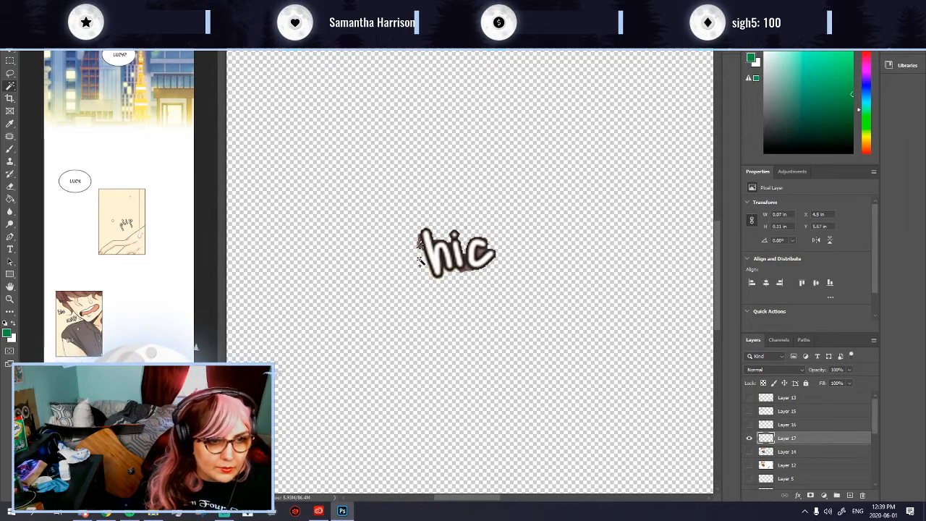
{"action": "key", "text": "ctrl+z"}
{"action": "key", "text": "ctrl+z"}
{"action": "key", "text": "ctrl+z"}
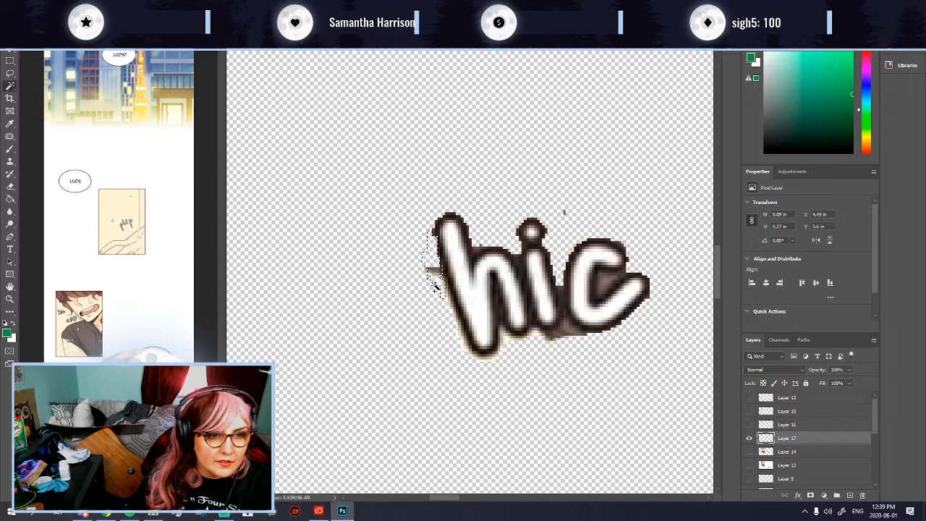
{"action": "key", "text": "ctrl+d"}
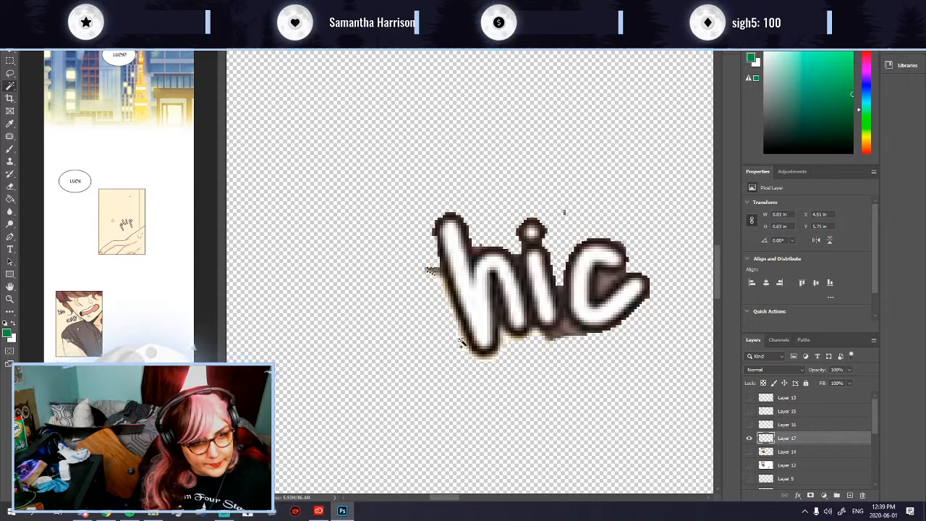
Step: Erase the stray pixels beside the "h", above and beside the "c", and along the lower edge of the lettering
{"action": "left_click", "coordinate": [11, 187]}
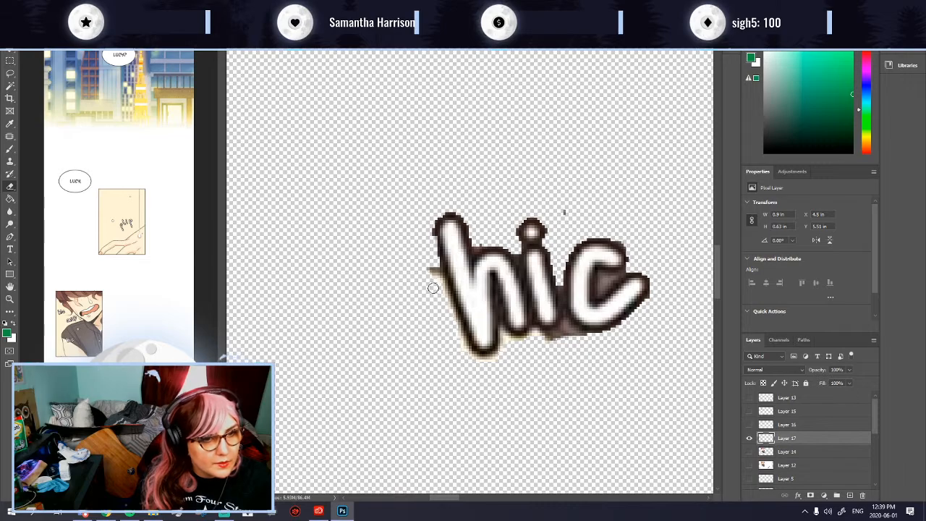
{"action": "left_click_drag", "start_coordinate": [432, 240], "coordinate": [437, 278]}
{"action": "left_click", "coordinate": [564, 211]}
{"action": "left_click_drag", "start_coordinate": [639, 257], "coordinate": [632, 259]}
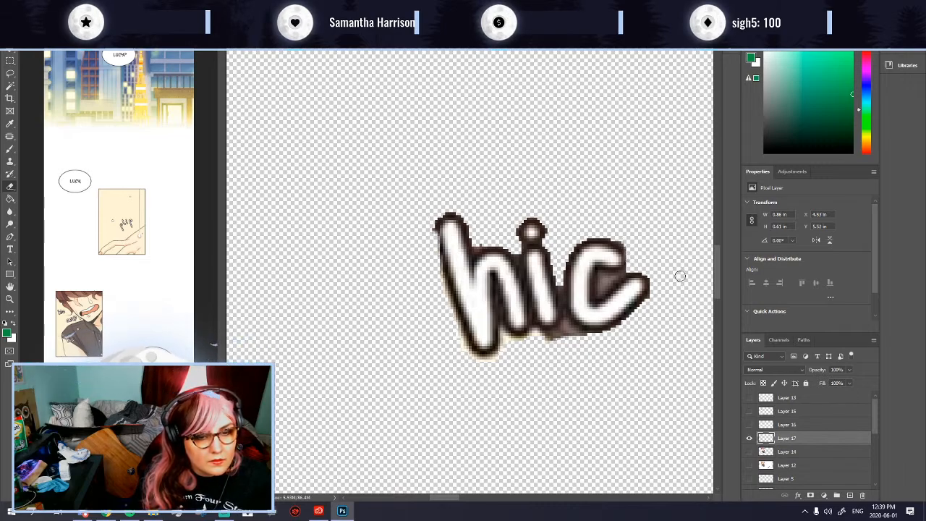
{"action": "left_click_drag", "start_coordinate": [550, 340], "coordinate": [583, 334]}
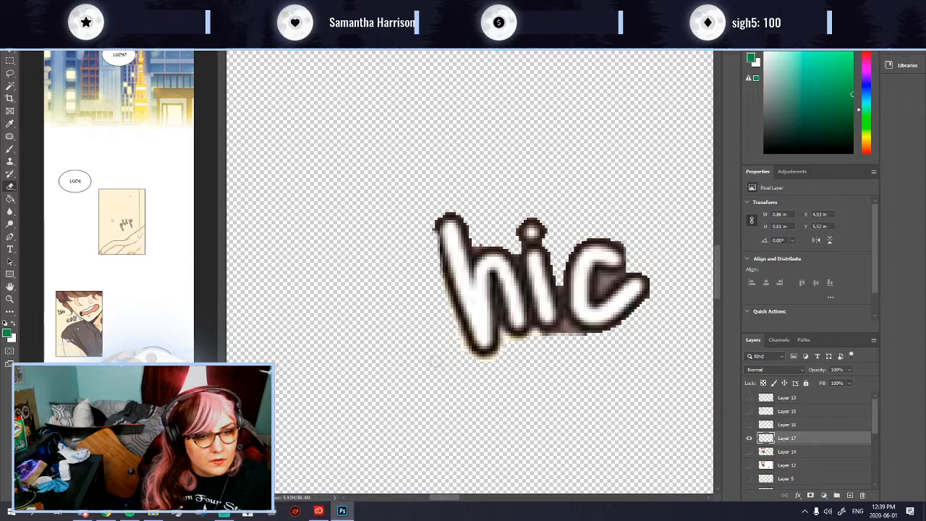
Step: Ready the Brush tool with black as the foreground color
{"action": "scroll", "coordinate": [380, 267], "scroll_direction": "down", "scroll_amount": 4}
{"action": "scroll", "coordinate": [378, 263], "scroll_direction": "up", "scroll_amount": 2}
{"action": "scroll", "coordinate": [441, 251], "scroll_direction": "up", "scroll_amount": 3}
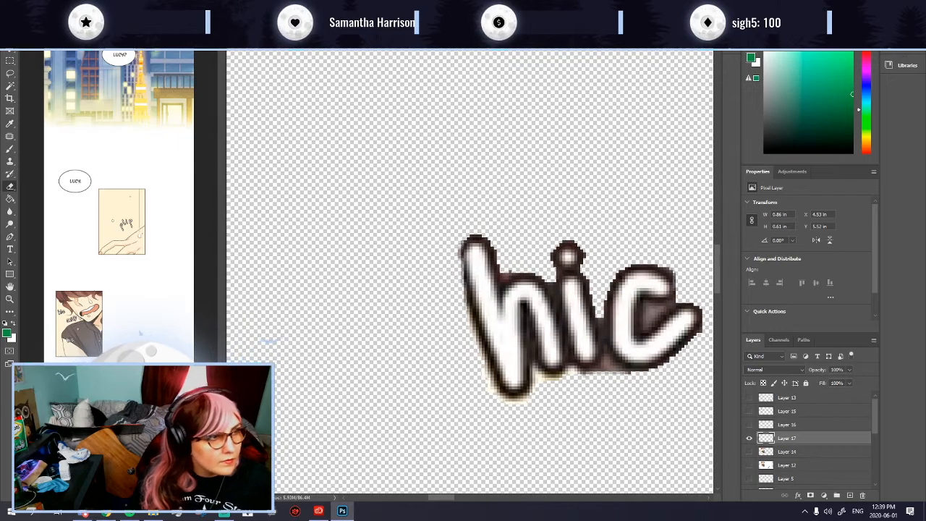
{"action": "left_click", "coordinate": [9, 147]}
{"action": "left_click", "coordinate": [13, 325]}
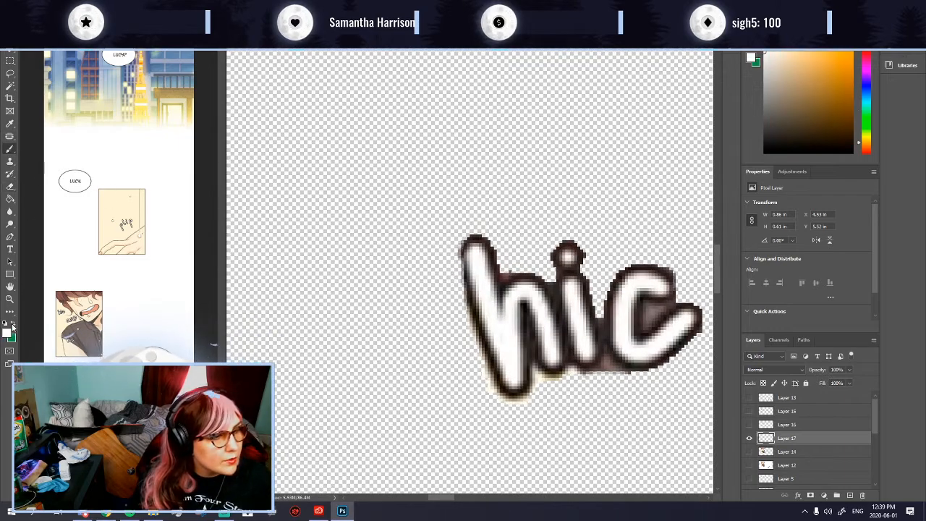
{"action": "left_click", "coordinate": [7, 333]}
{"action": "left_click", "coordinate": [747, 272]}
{"action": "left_click", "coordinate": [873, 147]}
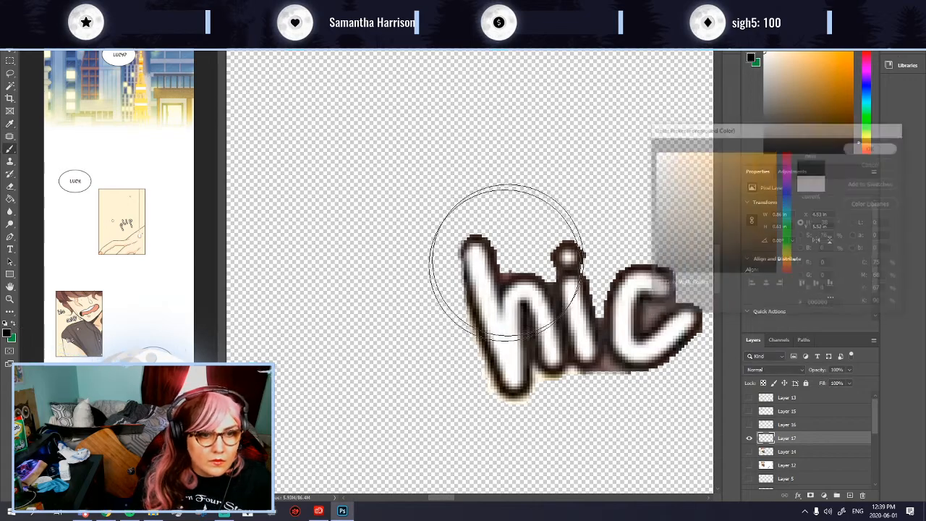
Step: Add a new layer beneath Layer 17 and paint a thin black outline along the left edge of the "h" with a small hard brush
{"action": "left_click", "coordinate": [804, 455]}
{"action": "key", "text": "ctrl+shift+n"}
{"action": "key", "text": "Return"}
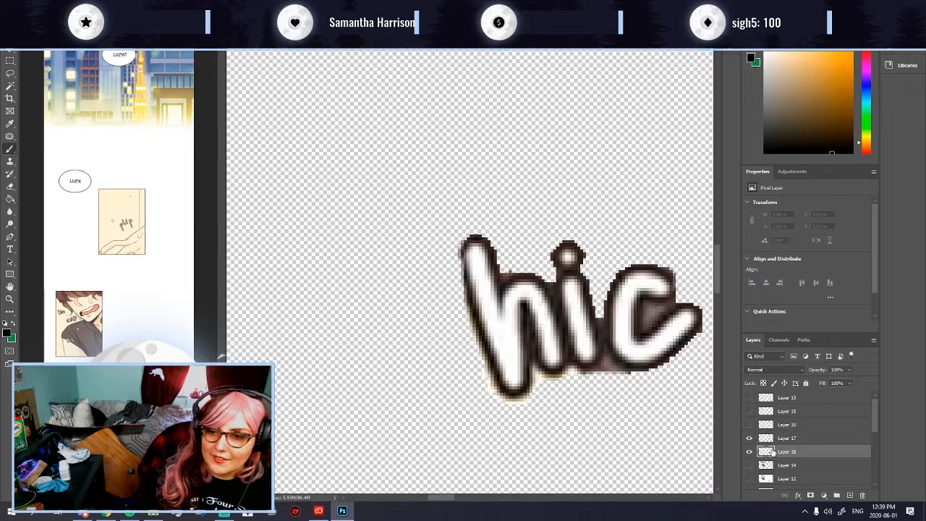
{"action": "left_click", "coordinate": [38, 26]}
{"action": "left_click_drag", "start_coordinate": [67, 54], "coordinate": [55, 54]}
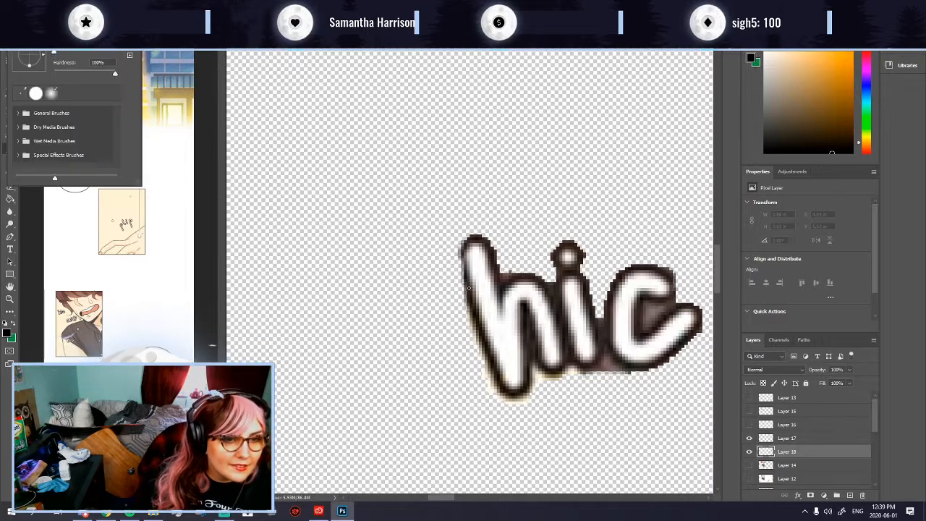
{"action": "mouse_move", "coordinate": [461, 255]}
{"action": "left_mouse_down"}
{"action": "mouse_move", "coordinate": [466, 292]}
{"action": "mouse_move", "coordinate": [460, 269]}
{"action": "mouse_move", "coordinate": [465, 284]}
{"action": "left_mouse_up"}
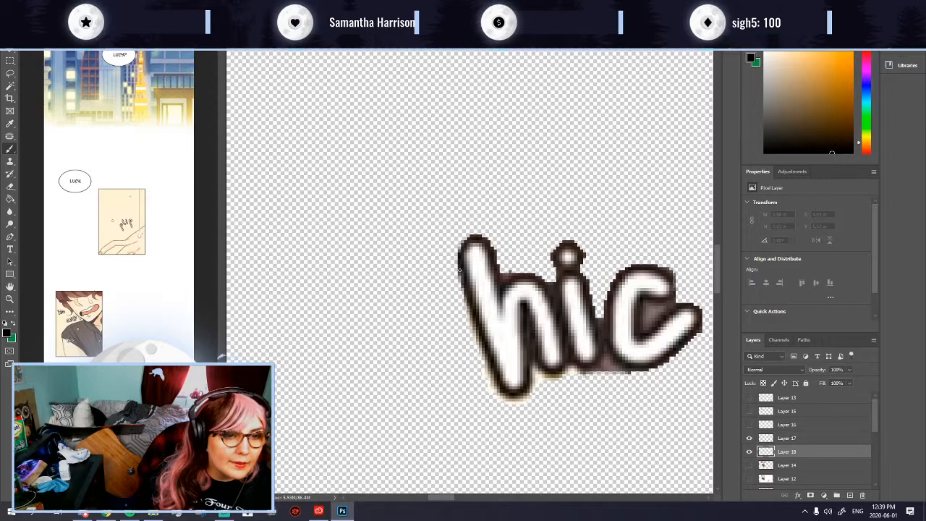
Step: Merge the painted outline layer with Layer 17 and check the finished "hic" lettering on the whole canvas
{"action": "left_click", "coordinate": [797, 441], "text": "shift"}
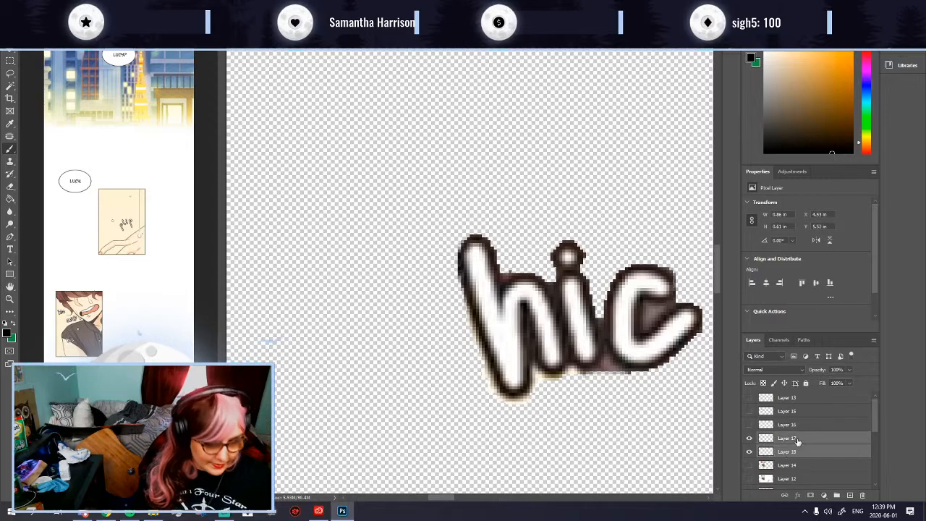
{"action": "key", "text": "ctrl+e"}
{"action": "scroll", "coordinate": [471, 326], "scroll_direction": "down", "scroll_amount": 1}
{"action": "scroll", "coordinate": [471, 326], "scroll_direction": "down", "scroll_amount": 1}
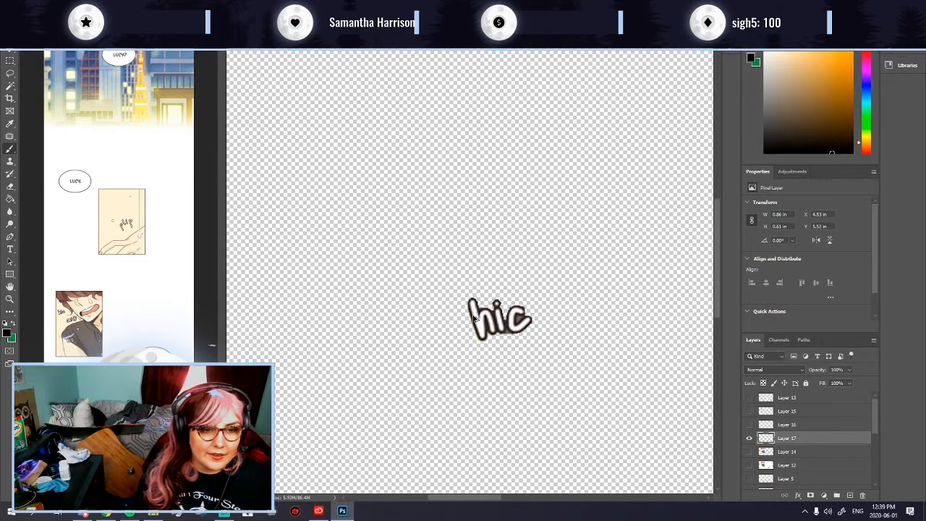
{"action": "scroll", "coordinate": [474, 318], "scroll_direction": "down", "scroll_amount": 1}
{"action": "scroll", "coordinate": [475, 308], "scroll_direction": "down", "scroll_amount": 2}
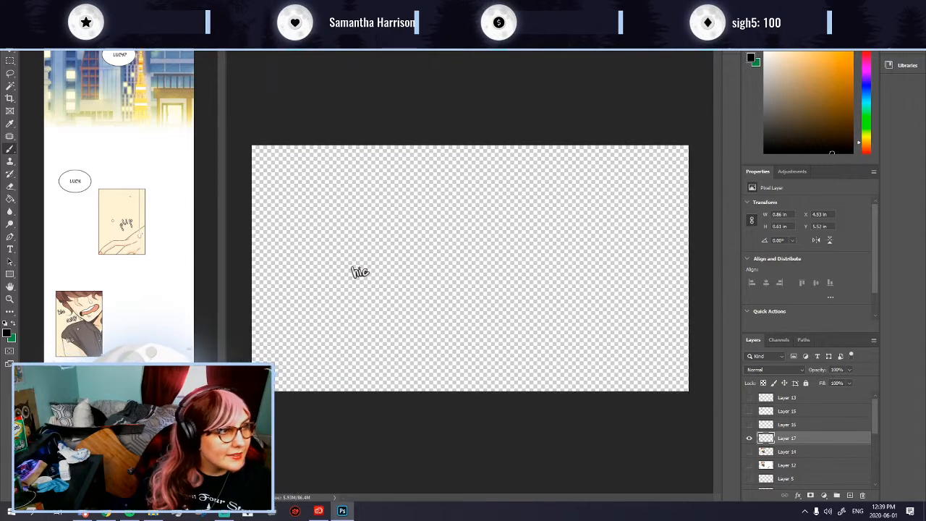
Step: Save a PNG copy of the cleaned "hic" lettering on Layer 17 as gh1co10.png with the large file size option
{"action": "key", "text": "ctrl+shift+s"}
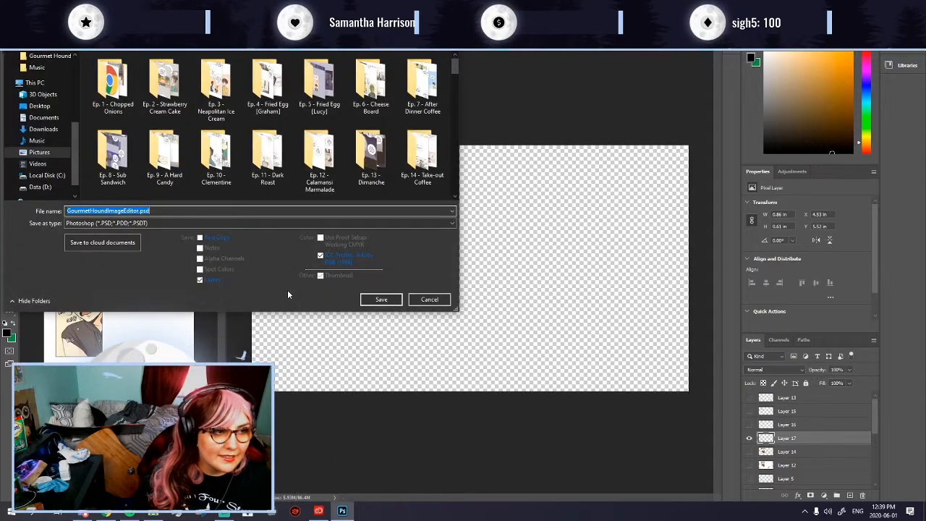
{"action": "left_click", "coordinate": [142, 225]}
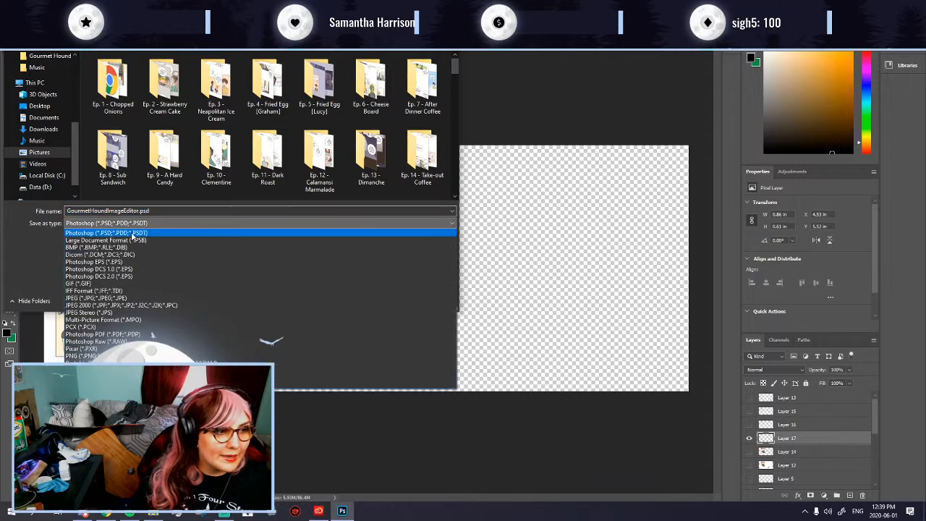
{"action": "left_click", "coordinate": [238, 355]}
{"action": "scroll", "coordinate": [453, 91], "scroll_direction": "down", "scroll_amount": 1}
{"action": "scroll", "coordinate": [453, 91], "scroll_direction": "up", "scroll_amount": 1}
{"action": "left_click_drag", "start_coordinate": [456, 72], "coordinate": [454, 185]}
{"action": "left_click", "coordinate": [215, 181]}
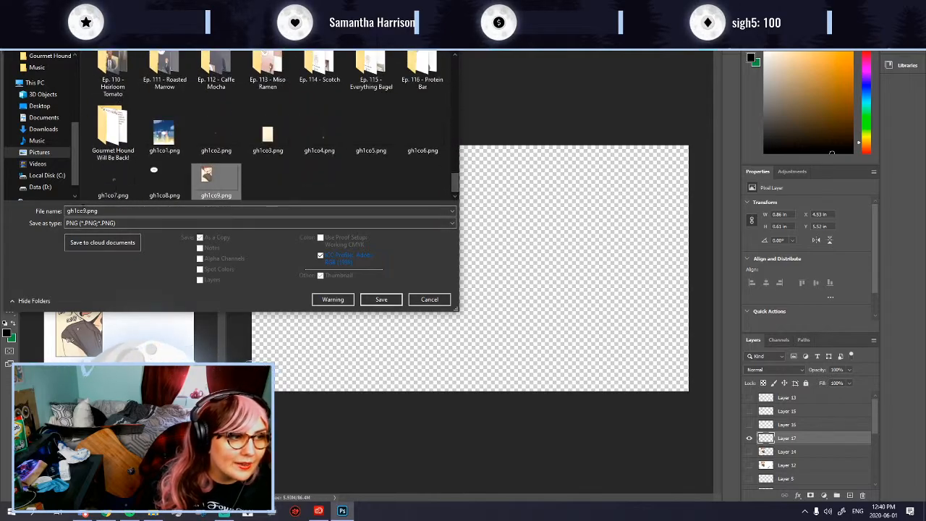
{"action": "left_click", "coordinate": [85, 211]}
{"action": "left_click", "coordinate": [85, 211]}
{"action": "key", "text": "BackSpace"}
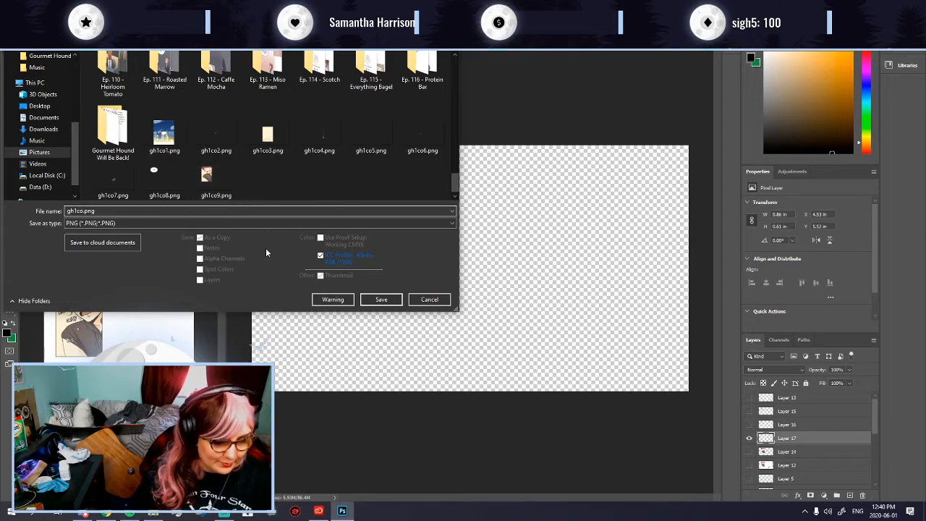
{"action": "type", "text": "10"}
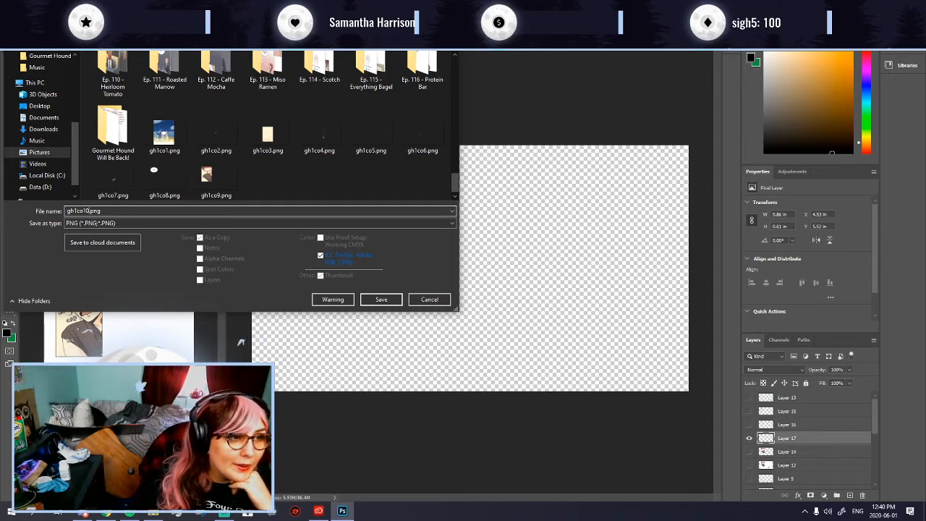
{"action": "left_click", "coordinate": [391, 299]}
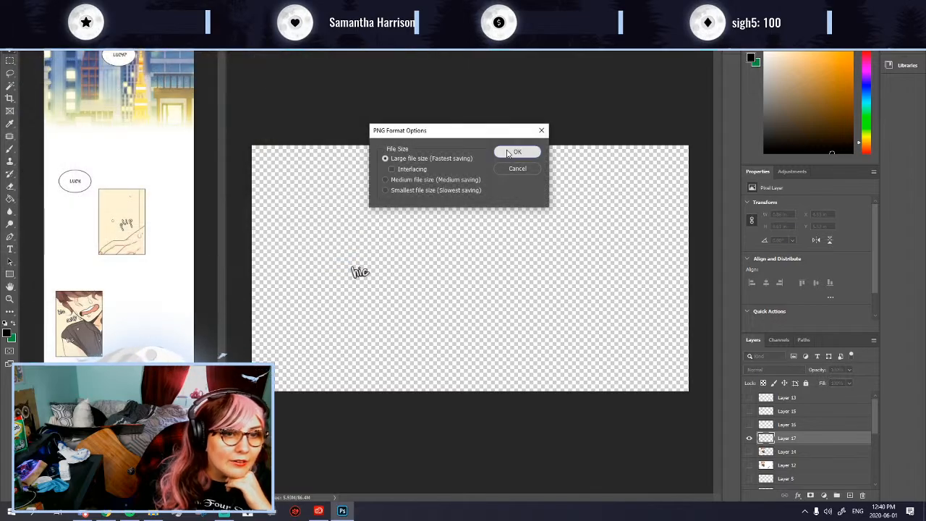
{"action": "left_click", "coordinate": [513, 153]}
Step: Show only Layer 16 and delete the cream background around the "sniff" lettering with the Magic Wand, leaving nothing selected
{"action": "left_click", "coordinate": [748, 424]}
{"action": "left_click", "coordinate": [749, 438]}
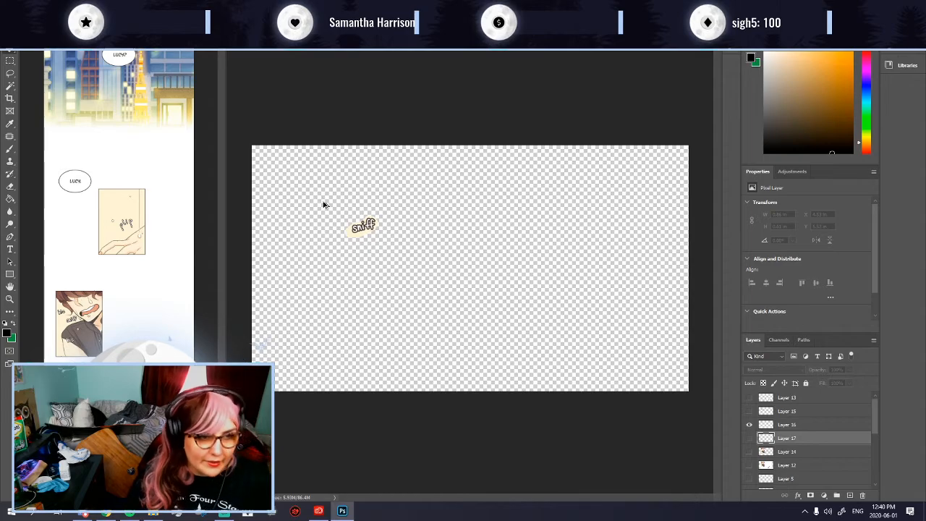
{"action": "scroll", "coordinate": [319, 210], "scroll_direction": "up", "scroll_amount": 5}
{"action": "scroll", "coordinate": [425, 250], "scroll_direction": "up", "scroll_amount": 1}
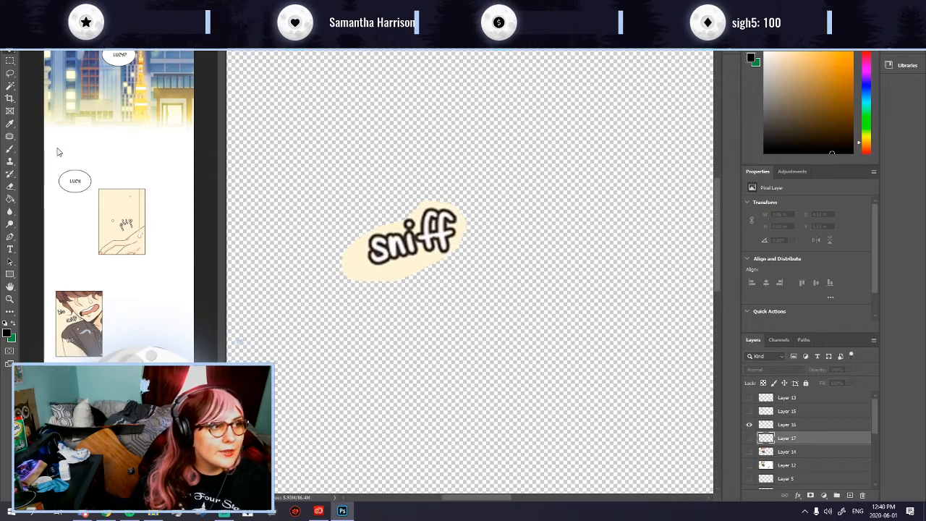
{"action": "left_click", "coordinate": [391, 279]}
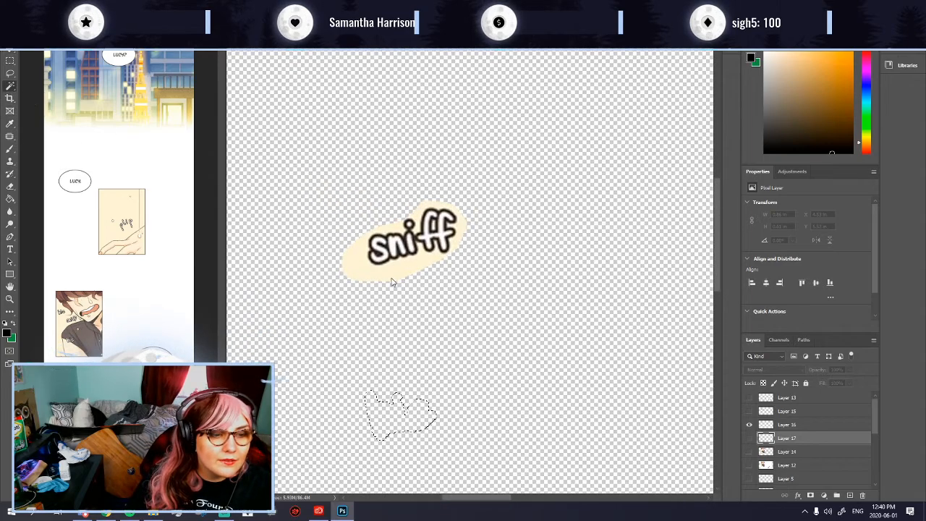
{"action": "left_click", "coordinate": [782, 425]}
{"action": "left_click", "coordinate": [399, 268]}
{"action": "key", "text": "Delete"}
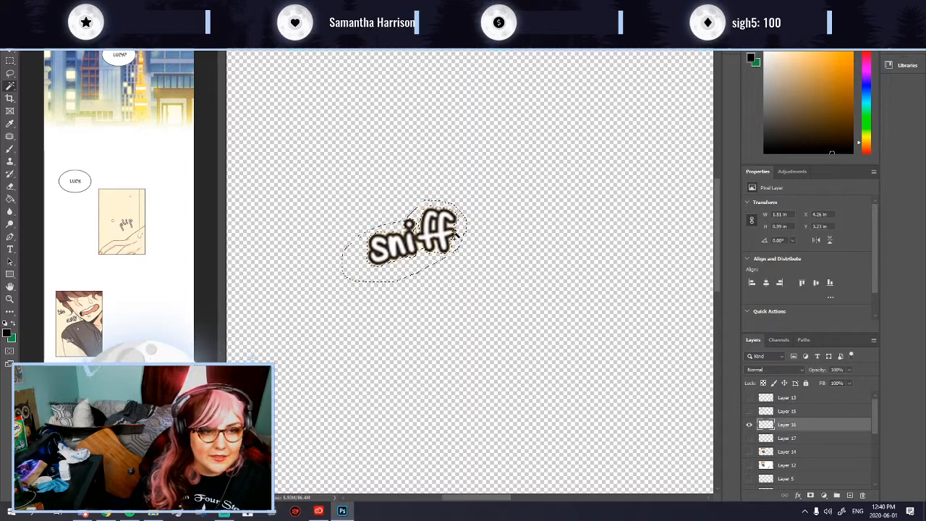
{"action": "key", "text": "ctrl+d"}
{"action": "scroll", "coordinate": [405, 334], "scroll_direction": "down", "scroll_amount": 5}
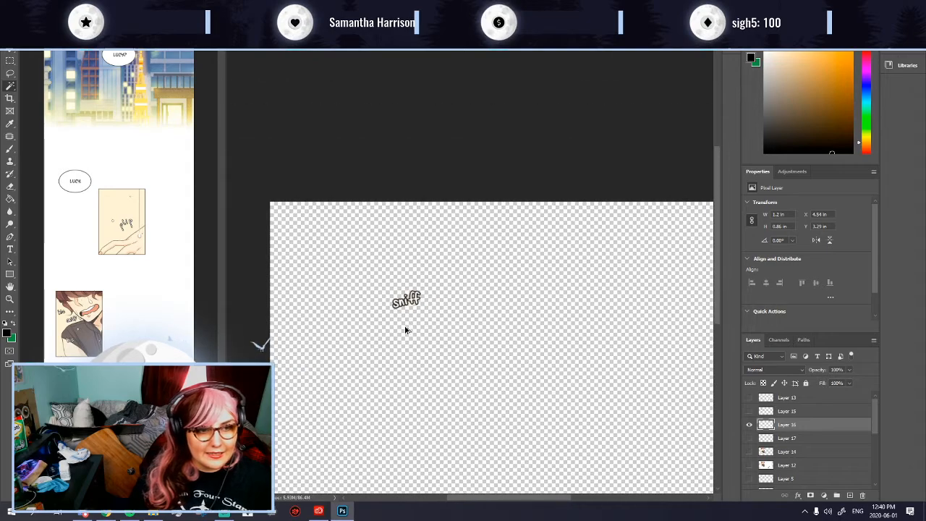
{"action": "scroll", "coordinate": [407, 331], "scroll_direction": "up", "scroll_amount": 1}
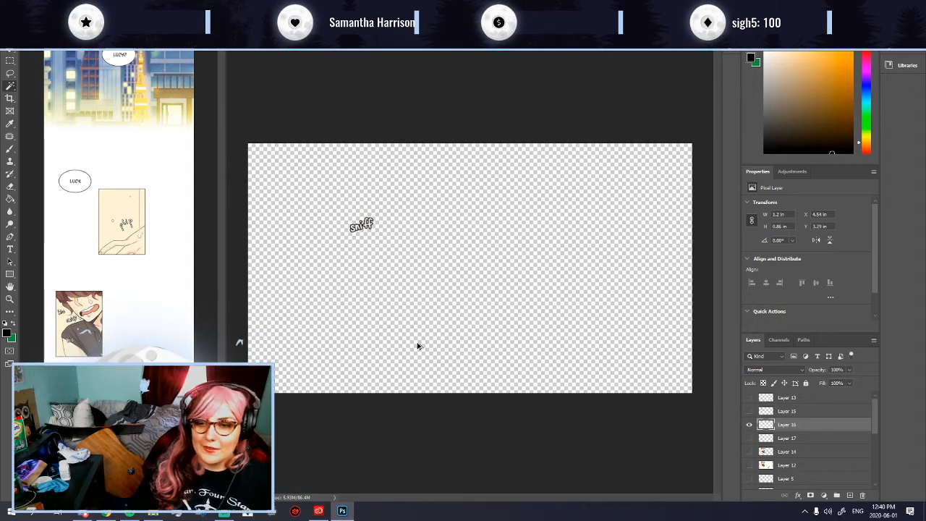
{"action": "scroll", "coordinate": [416, 343], "scroll_direction": "down", "scroll_amount": 1}
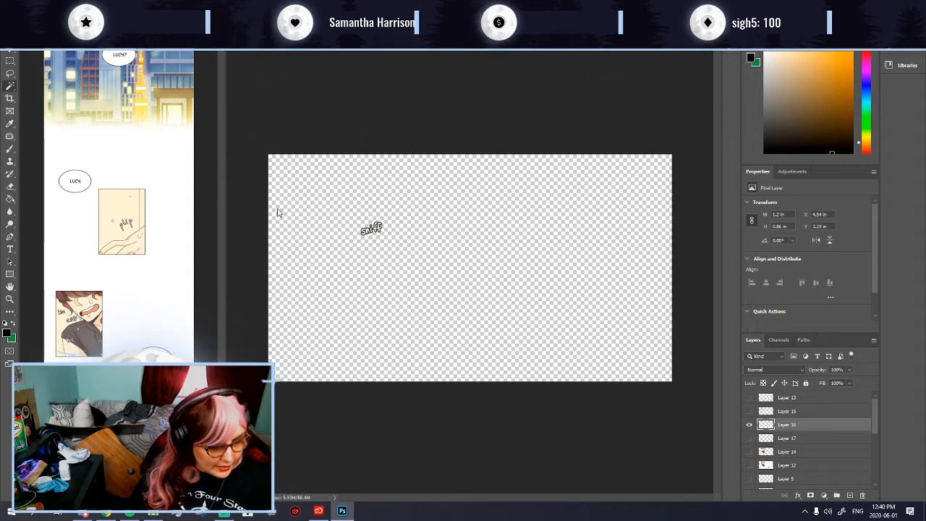
Step: Save a PNG copy of the "sniff" lettering as gh1co11.png
{"action": "left_click", "coordinate": [125, 222]}
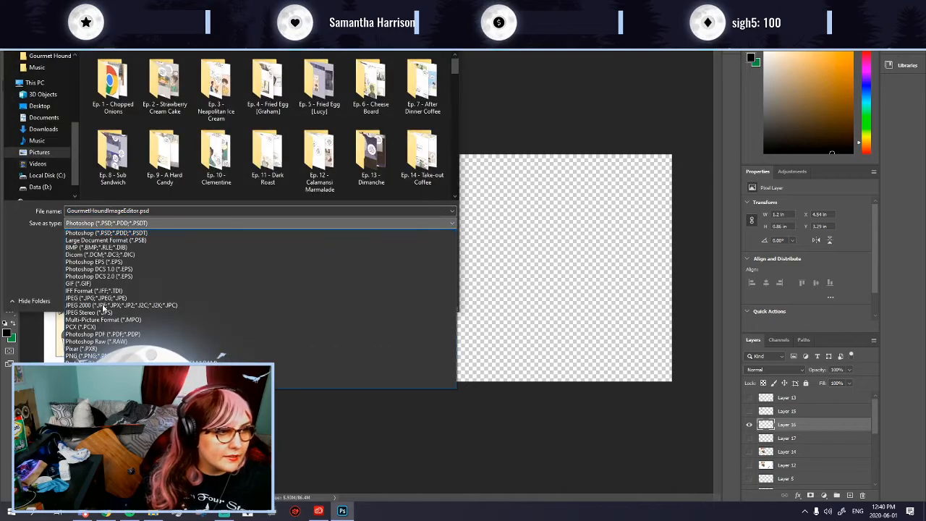
{"action": "left_click", "coordinate": [87, 355]}
{"action": "left_click_drag", "start_coordinate": [458, 66], "coordinate": [454, 190]}
{"action": "left_click", "coordinate": [267, 172]}
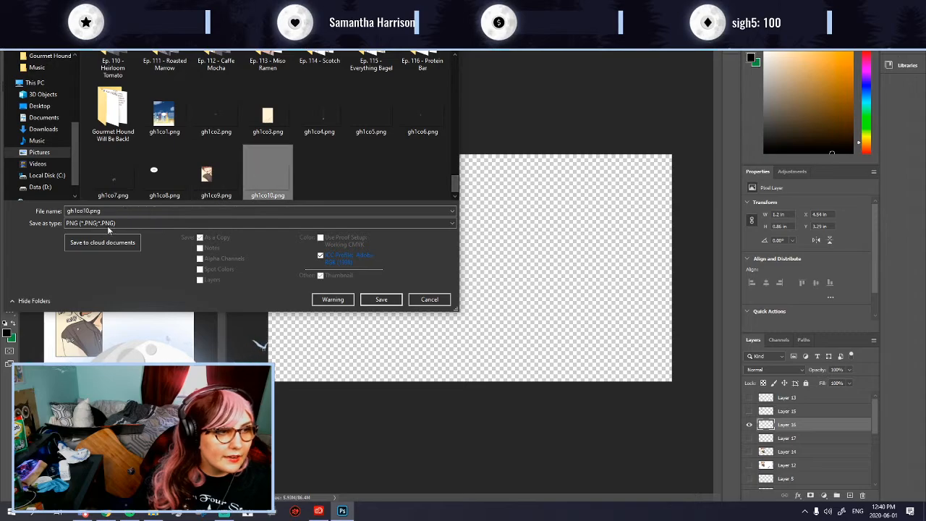
{"action": "left_click", "coordinate": [88, 211]}
{"action": "left_click", "coordinate": [87, 211]}
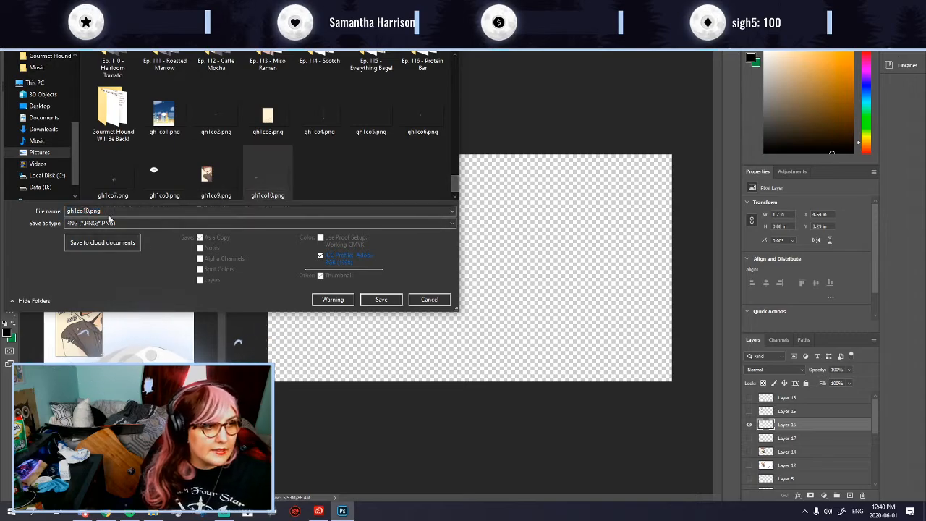
{"action": "key", "text": "Delete"}
{"action": "type", "text": "1"}
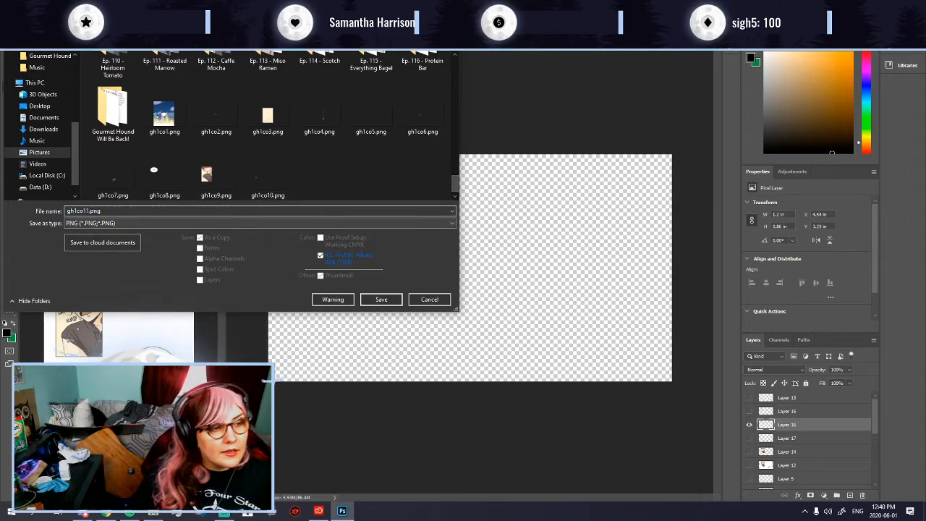
{"action": "key", "text": "Return"}
{"action": "key", "text": "Return"}
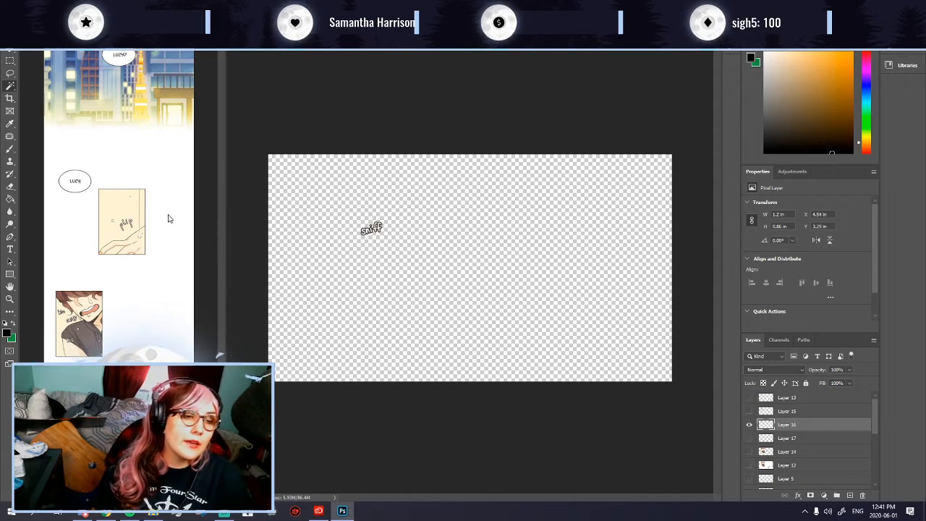
Step: Show only Layer 15 and remove the cream background around its "hic" lettering with the Magic Wand, leaving nothing selected
{"action": "left_click", "coordinate": [748, 424]}
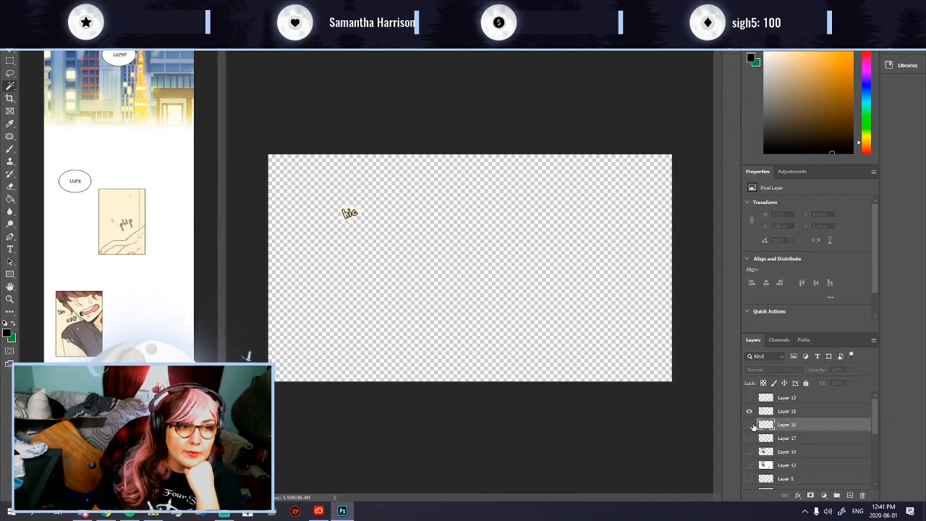
{"action": "left_click", "coordinate": [813, 416]}
{"action": "scroll", "coordinate": [374, 237], "scroll_direction": "up", "scroll_amount": 2}
{"action": "scroll", "coordinate": [376, 236], "scroll_direction": "down", "scroll_amount": 1}
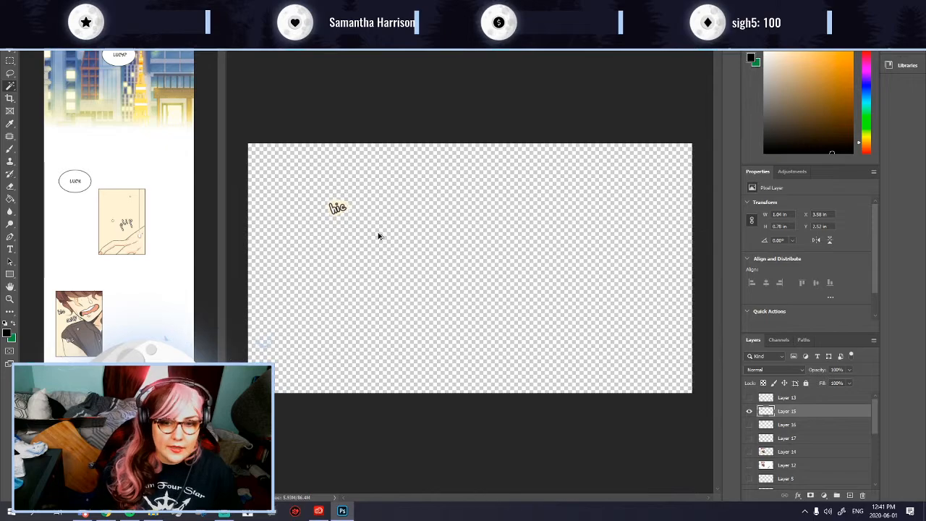
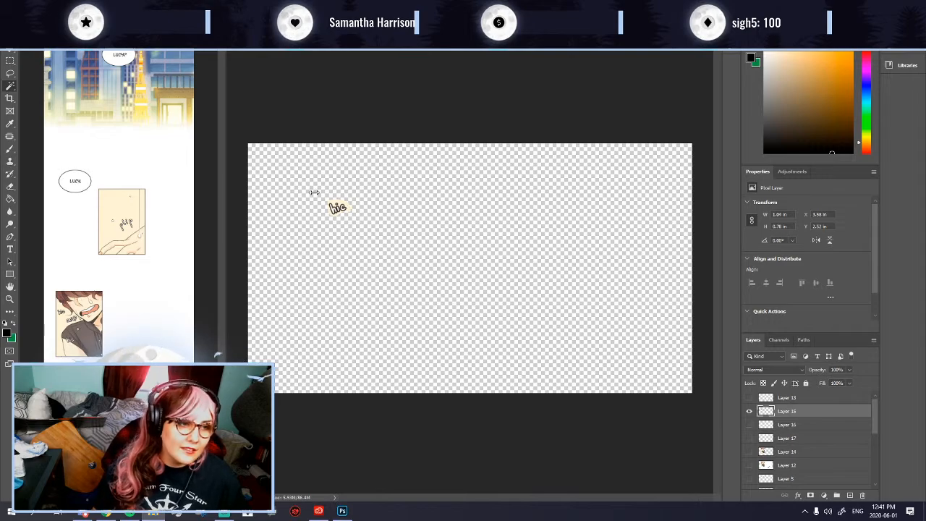
{"action": "scroll", "coordinate": [307, 224], "scroll_direction": "up", "scroll_amount": 4}
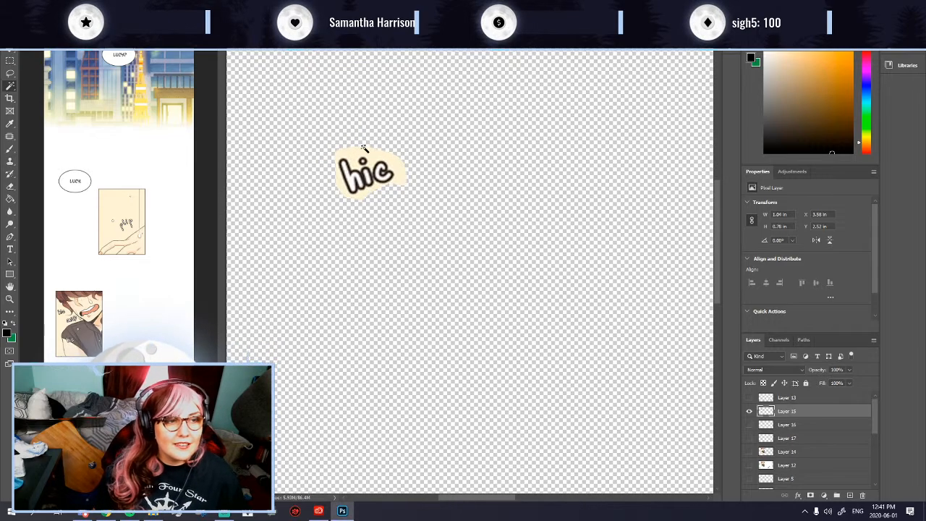
{"action": "left_click_drag", "start_coordinate": [354, 155], "coordinate": [394, 173]}
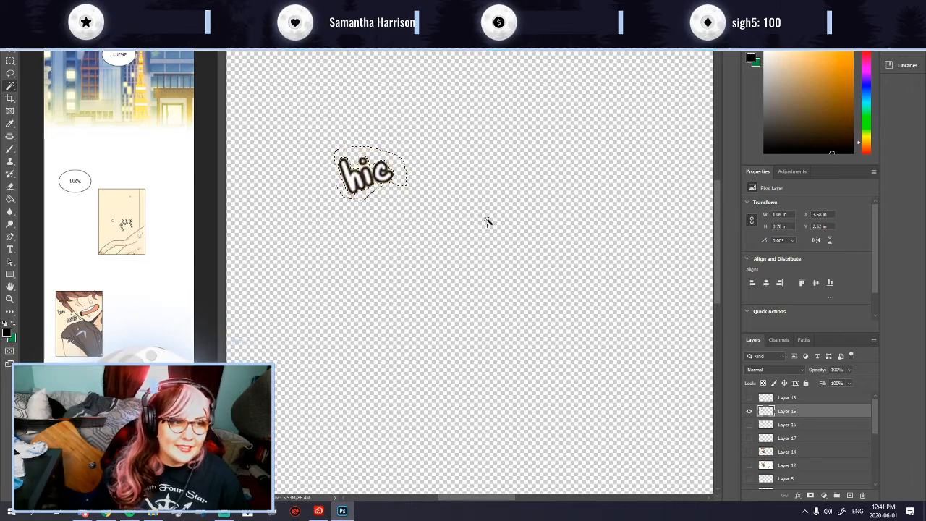
{"action": "key", "text": "ctrl+d"}
{"action": "scroll", "coordinate": [467, 229], "scroll_direction": "down", "scroll_amount": 4}
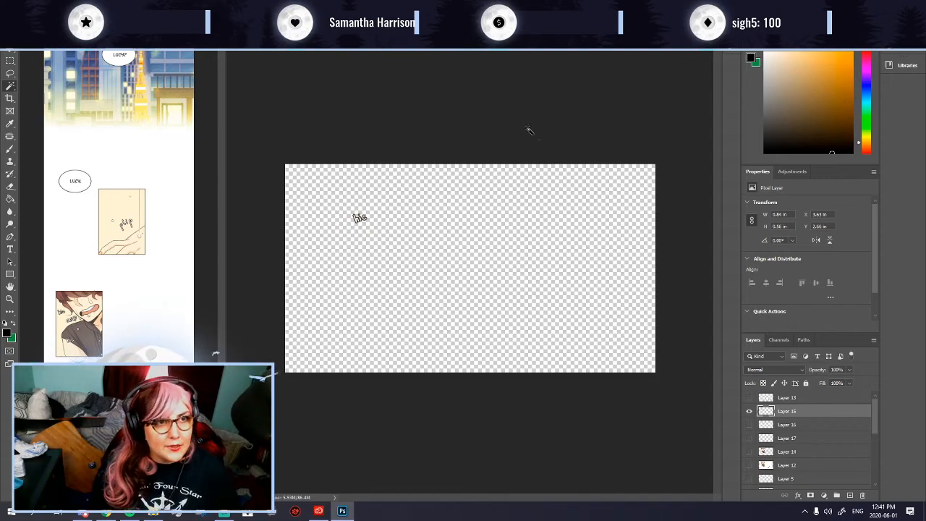
Step: Save a PNG copy of the "hic" lettering on Layer 15 as gh1co12.png
{"action": "key", "text": "ctrl+shift+s"}
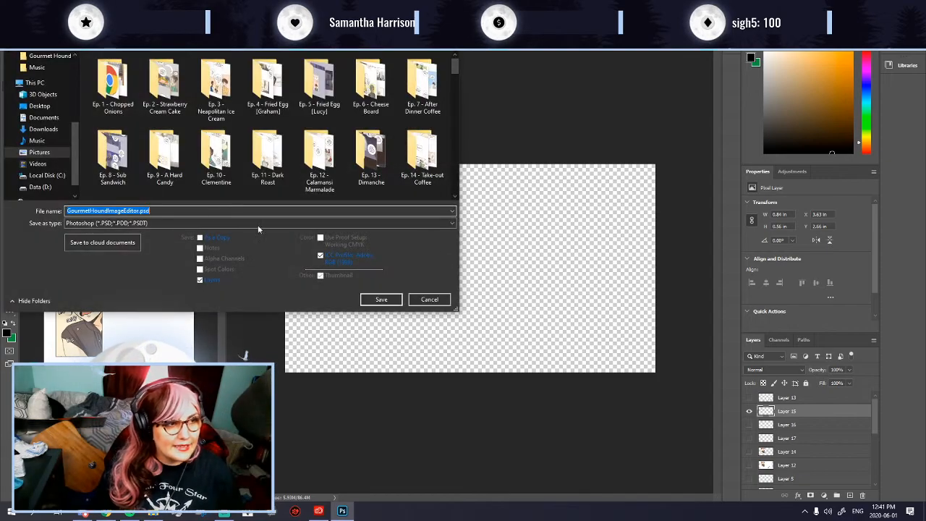
{"action": "left_click", "coordinate": [181, 223]}
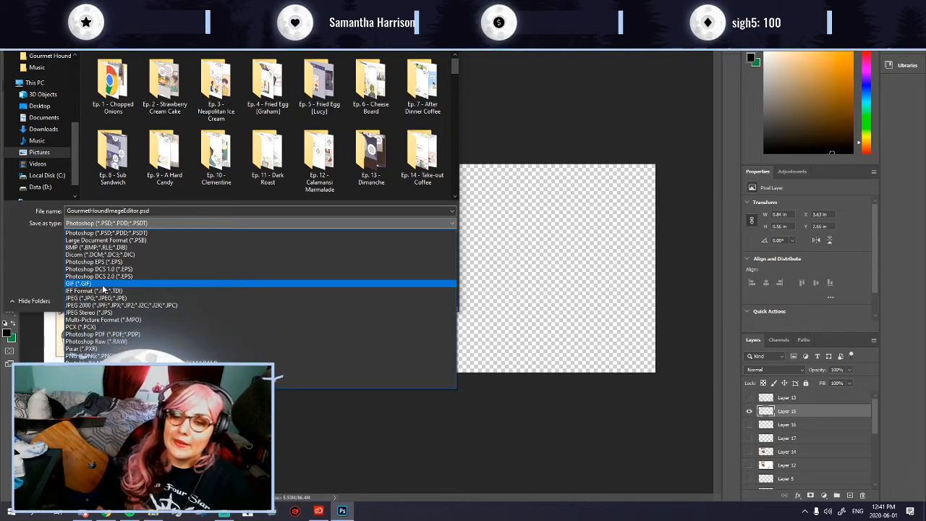
{"action": "left_click", "coordinate": [78, 350]}
{"action": "left_click", "coordinate": [210, 223]}
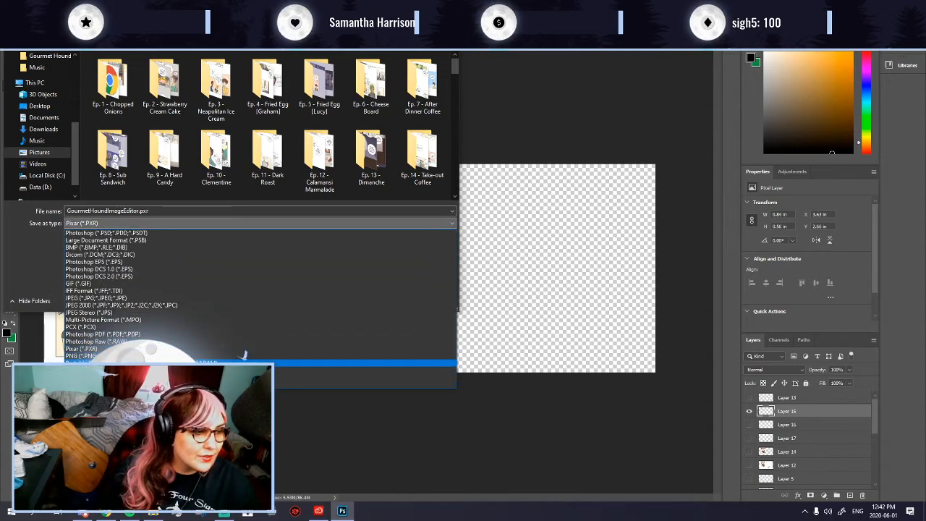
{"action": "left_click", "coordinate": [245, 358]}
{"action": "left_click_drag", "start_coordinate": [455, 76], "coordinate": [449, 188]}
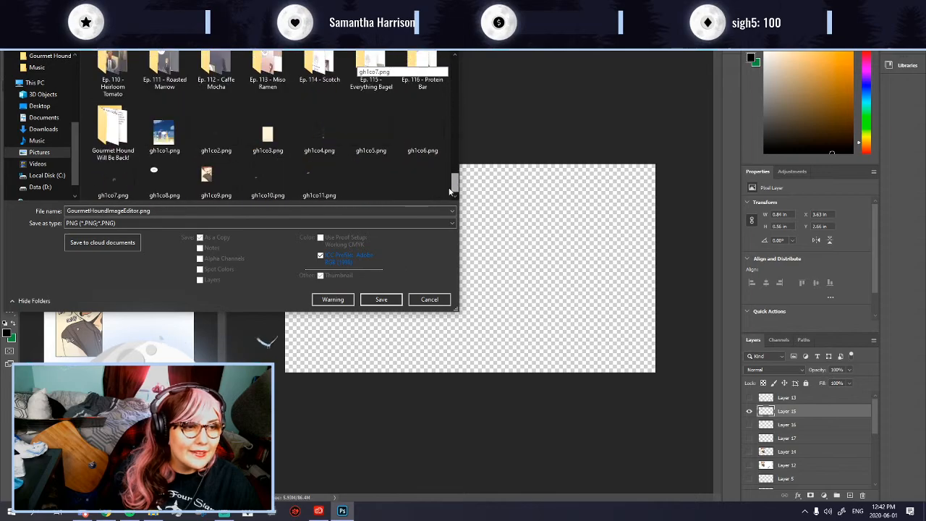
{"action": "left_click", "coordinate": [315, 184]}
{"action": "left_click", "coordinate": [90, 211]}
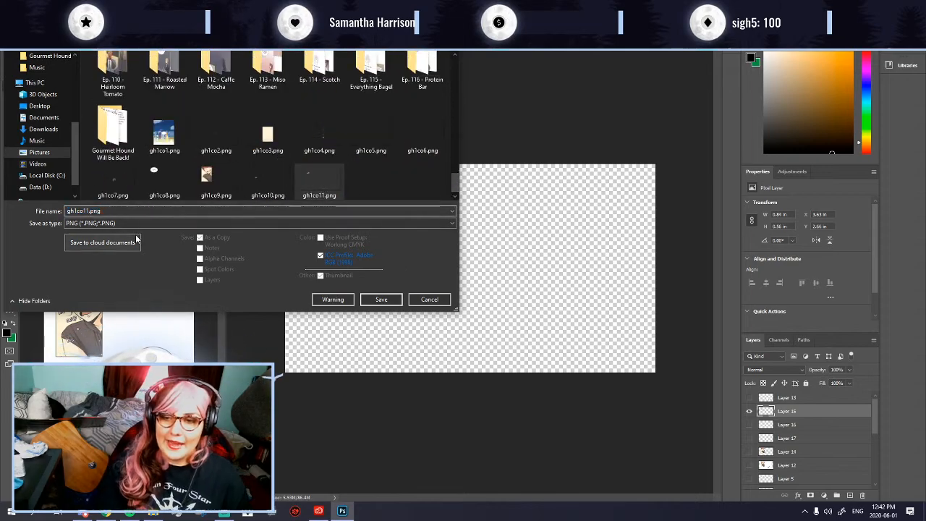
{"action": "key", "text": "BackSpace"}
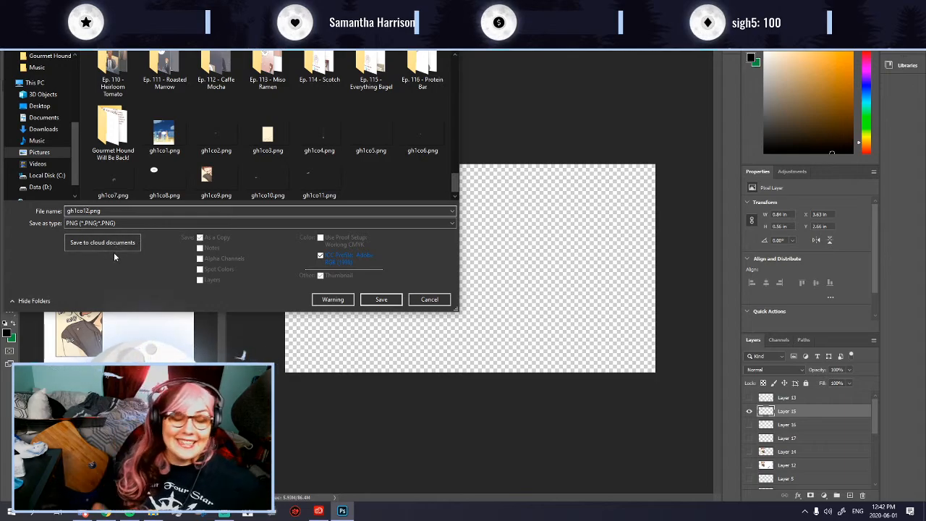
{"action": "left_click", "coordinate": [380, 299]}
{"action": "left_click", "coordinate": [518, 152]}
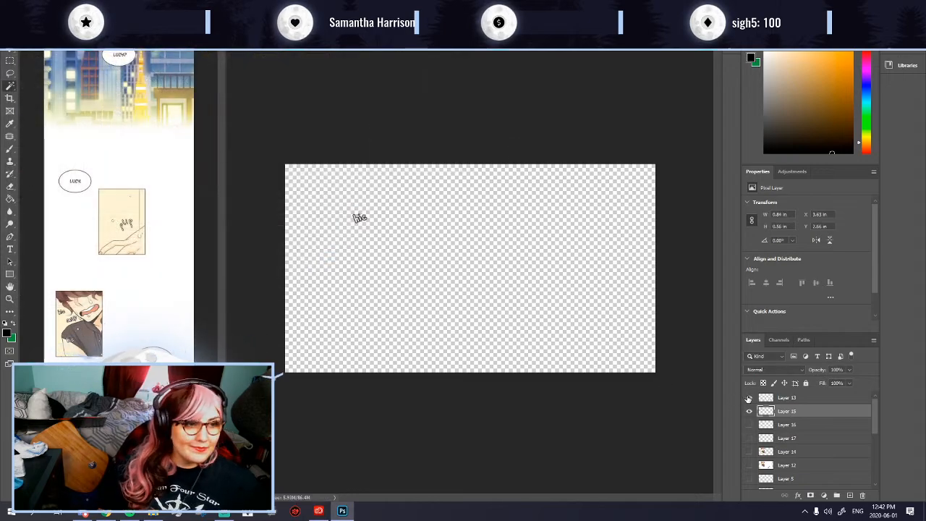
Step: Show Layer 13 with the "Oh, come on, Lucy." speech bubble, hide Layer 15, and make Layer 13 active
{"action": "left_click", "coordinate": [749, 397]}
{"action": "left_click", "coordinate": [749, 411]}
{"action": "left_click", "coordinate": [785, 399]}
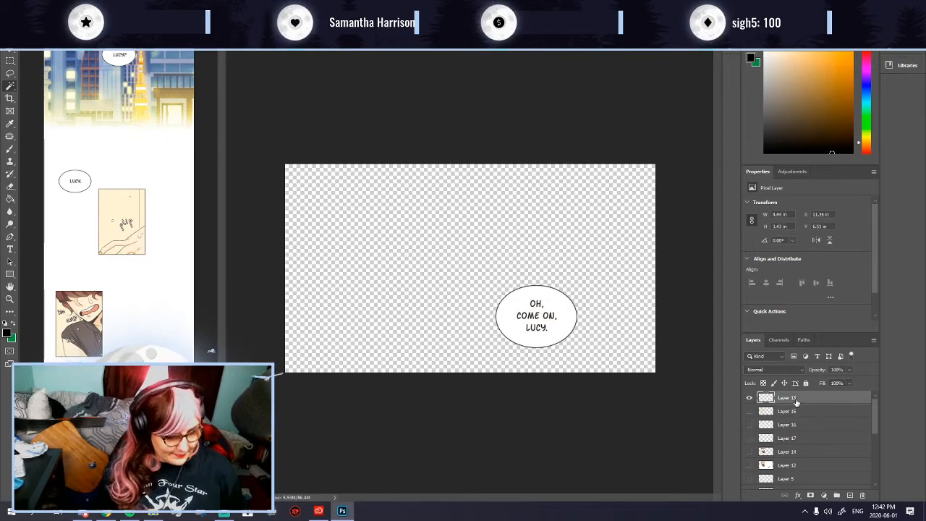
Step: Save a PNG copy of the "Oh, come on, Lucy." speech bubble under the next number in the gh1co series
{"action": "key", "text": "ctrl+shift+s"}
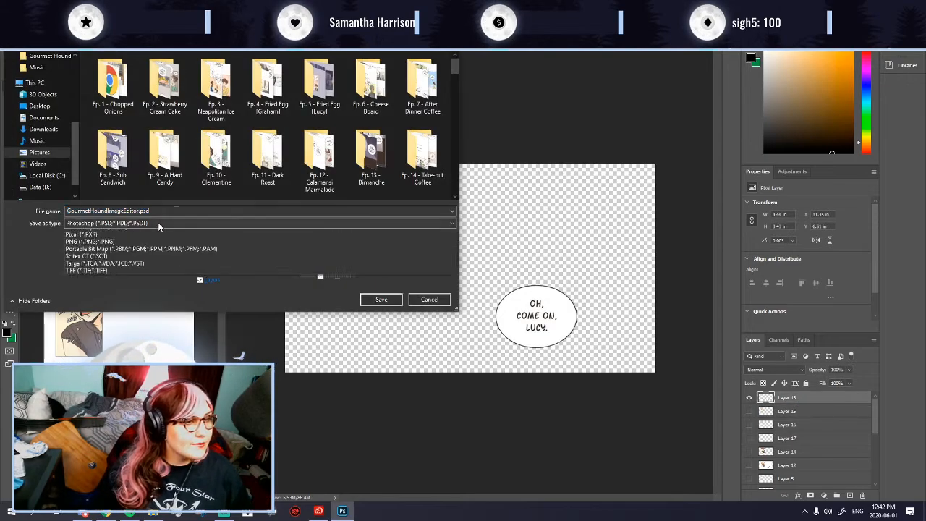
{"action": "left_click", "coordinate": [158, 222]}
{"action": "left_click", "coordinate": [181, 355]}
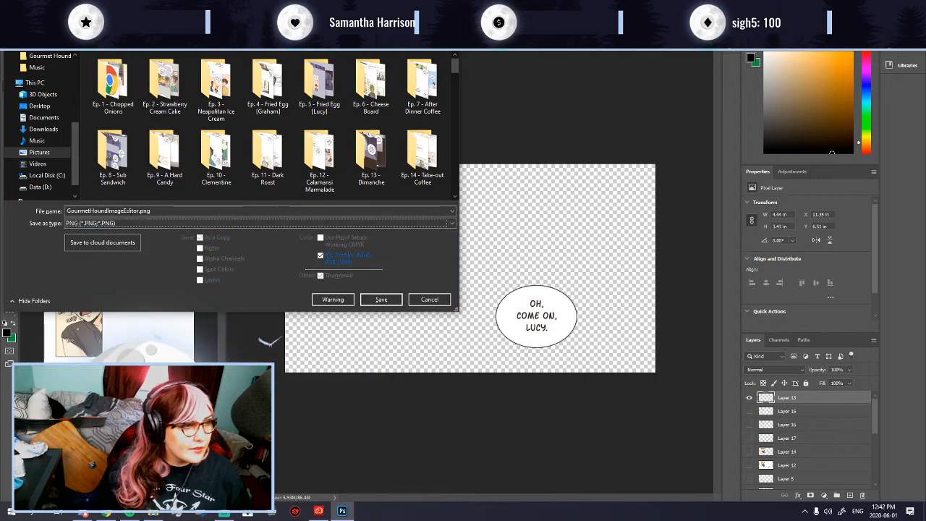
{"action": "scroll", "coordinate": [347, 139], "scroll_direction": "down", "scroll_amount": 5}
{"action": "left_click_drag", "start_coordinate": [455, 101], "coordinate": [465, 195]}
{"action": "left_click", "coordinate": [370, 181]}
{"action": "left_click", "coordinate": [88, 210]}
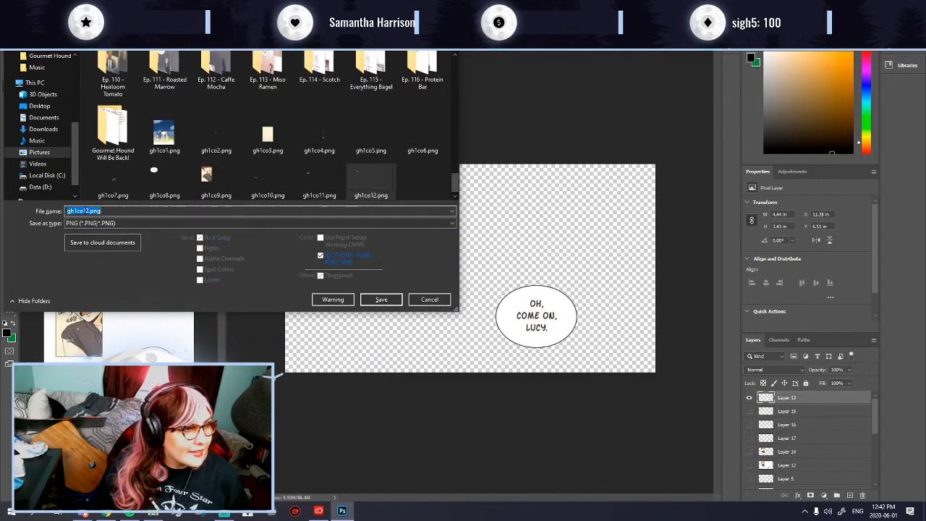
{"action": "left_click", "coordinate": [88, 212]}
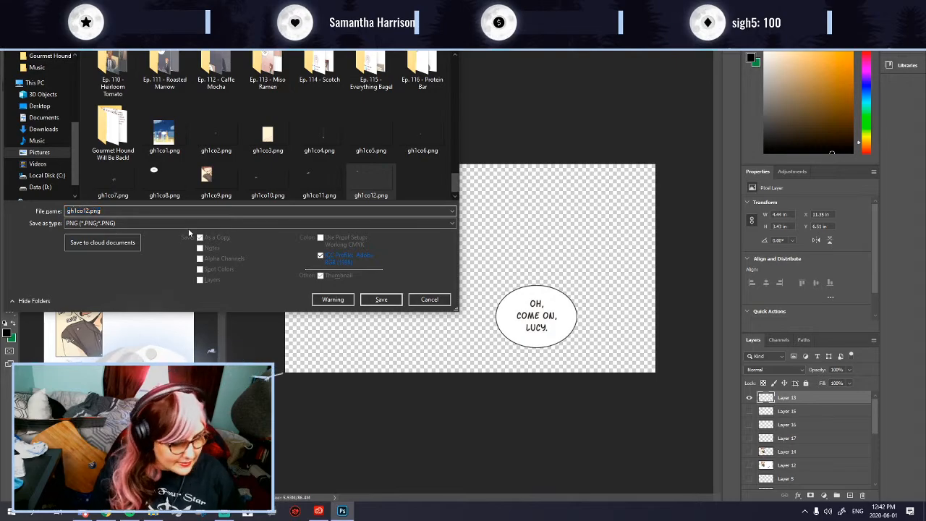
{"action": "key", "text": "BackSpace"}
{"action": "key", "text": "Return"}
{"action": "key", "text": "Return"}
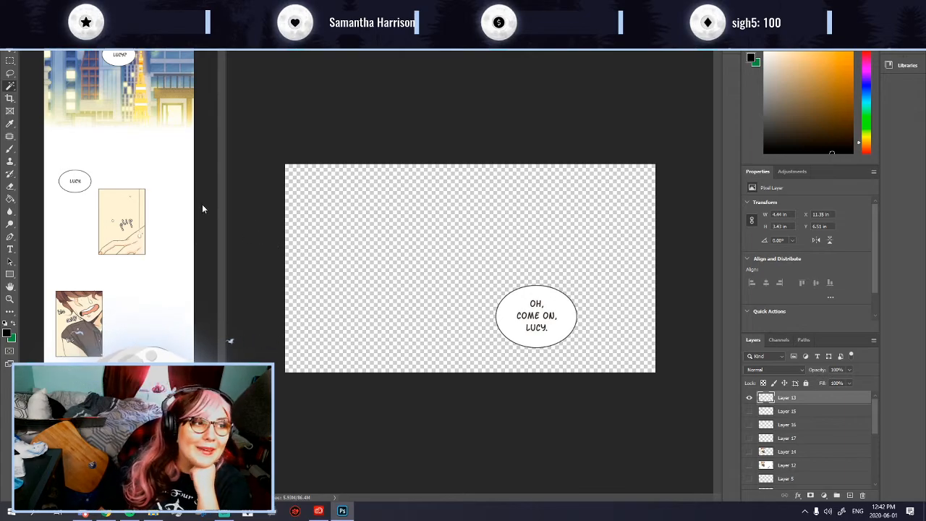
Step: In the comic strip document, select and copy the full-width area around the onion-chopping panel with the Rectangular Marquee
{"action": "left_click", "coordinate": [130, 306]}
{"action": "scroll", "coordinate": [145, 297], "scroll_direction": "down", "scroll_amount": 2}
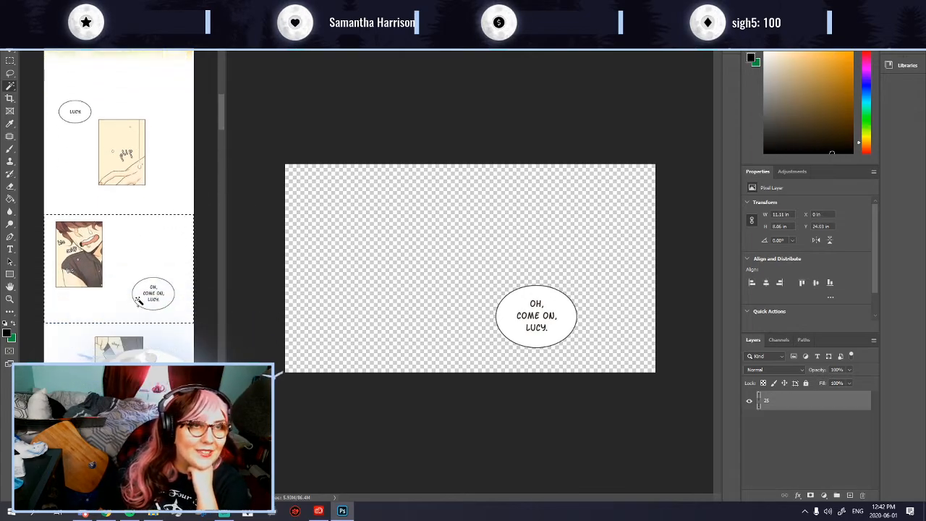
{"action": "key", "text": "ctrl+d"}
{"action": "left_click", "coordinate": [10, 62]}
{"action": "scroll", "coordinate": [92, 347], "scroll_direction": "down", "scroll_amount": 1}
{"action": "scroll", "coordinate": [92, 352], "scroll_direction": "up", "scroll_amount": 5}
{"action": "scroll", "coordinate": [92, 351], "scroll_direction": "down", "scroll_amount": 3}
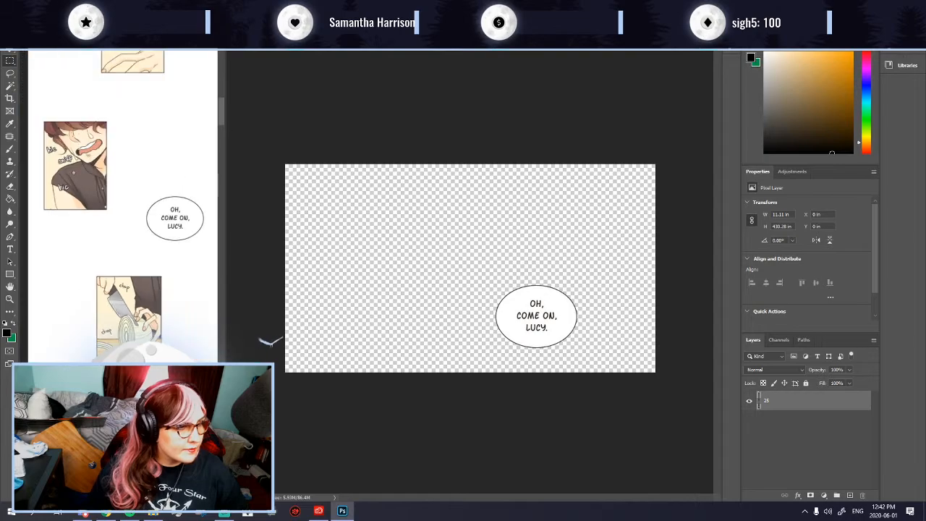
{"action": "left_click_drag", "start_coordinate": [24, 260], "coordinate": [225, 375]}
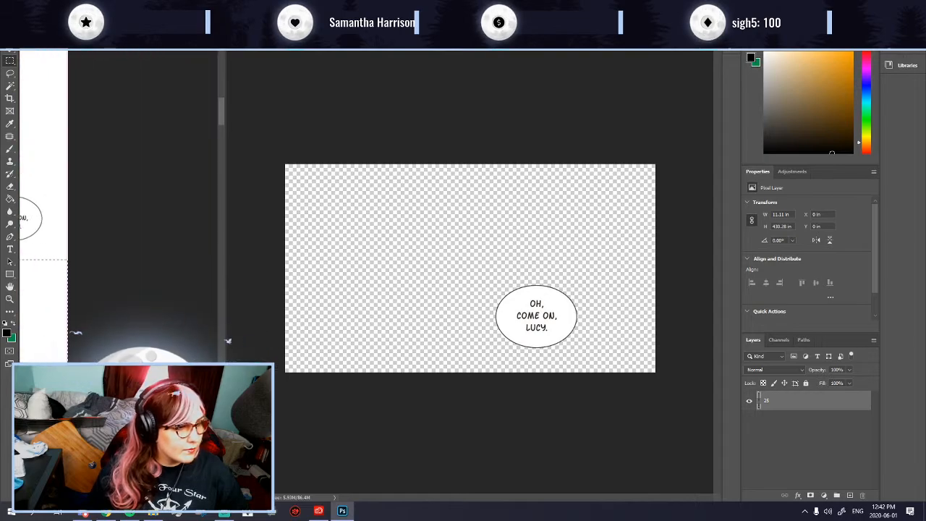
{"action": "scroll", "coordinate": [210, 345], "scroll_direction": "down", "scroll_amount": 6}
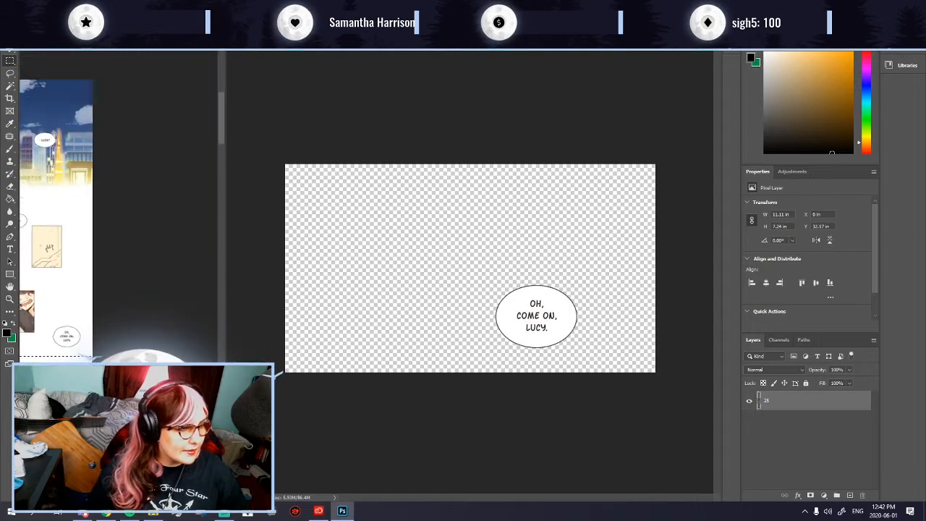
{"action": "scroll", "coordinate": [129, 300], "scroll_direction": "up", "scroll_amount": 5}
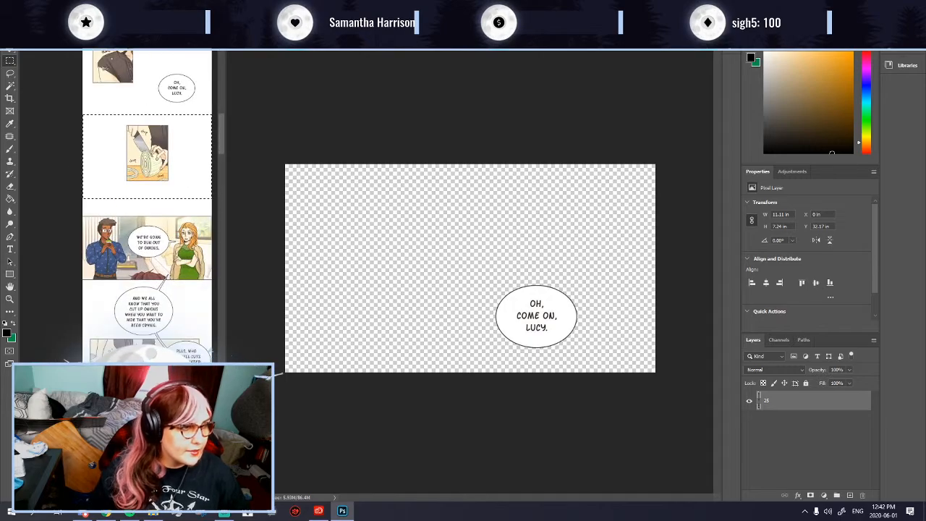
{"action": "scroll", "coordinate": [130, 299], "scroll_direction": "down", "scroll_amount": 1}
{"action": "scroll", "coordinate": [200, 214], "scroll_direction": "up", "scroll_amount": 1}
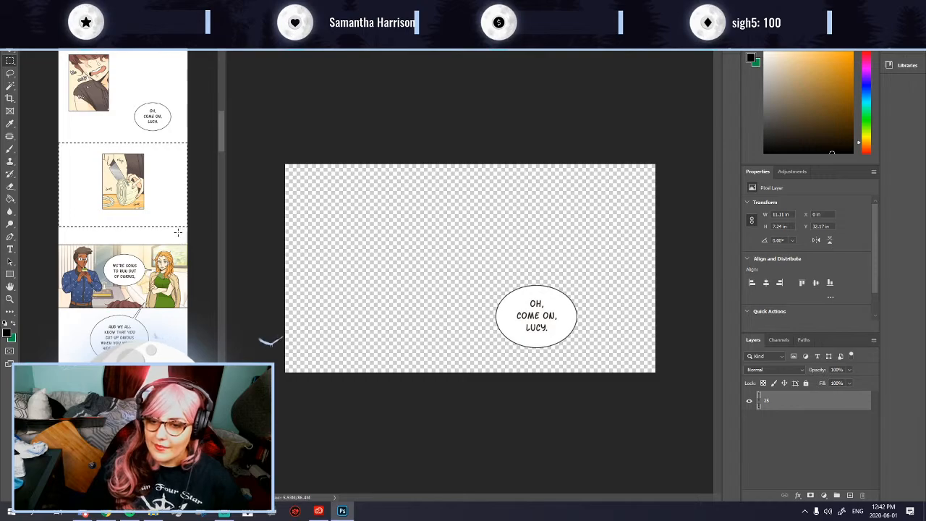
Step: Hide Layer 13 in the layered document and paste the copied onion-chopping panel as a new layer above it
{"action": "left_click", "coordinate": [466, 281]}
{"action": "left_click", "coordinate": [750, 397]}
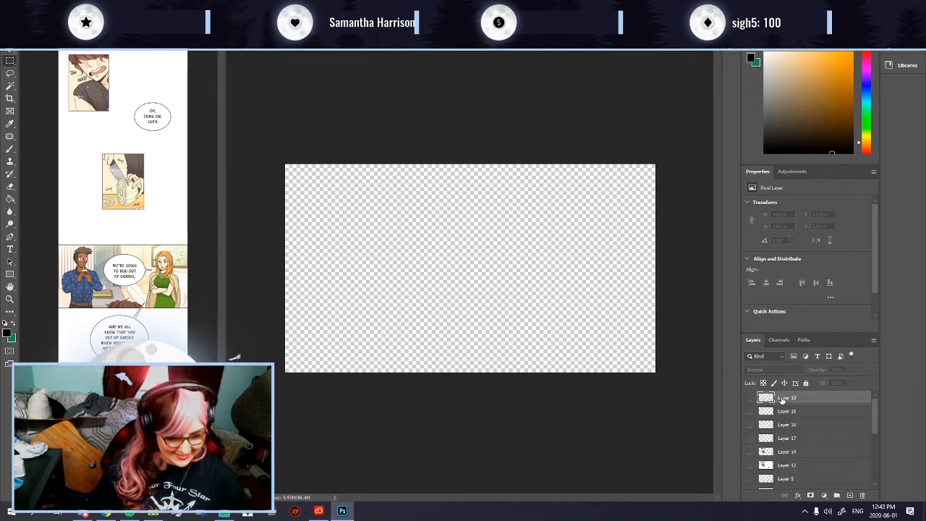
{"action": "key", "text": "ctrl+v"}
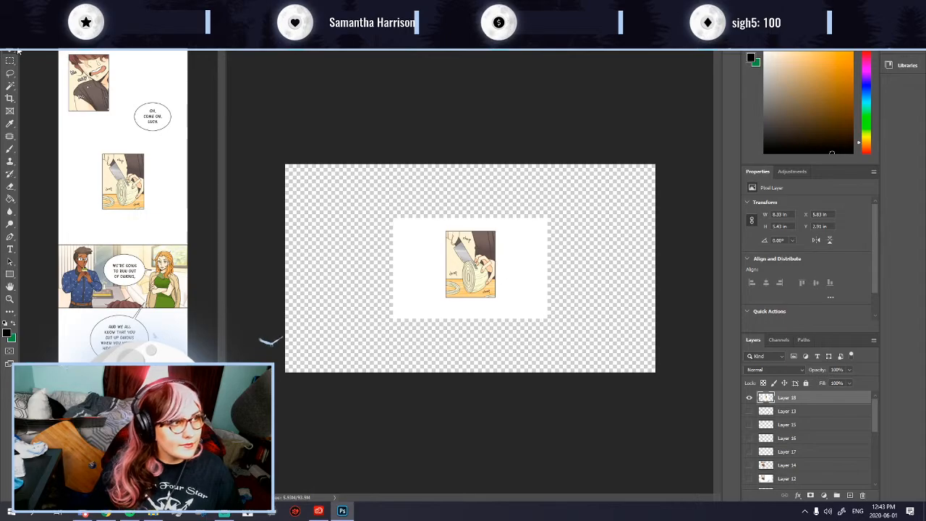
Step: Scale the pasted onion-chopping panel proportionally until its white background spans the full canvas height
{"action": "key", "text": "ctrl+t"}
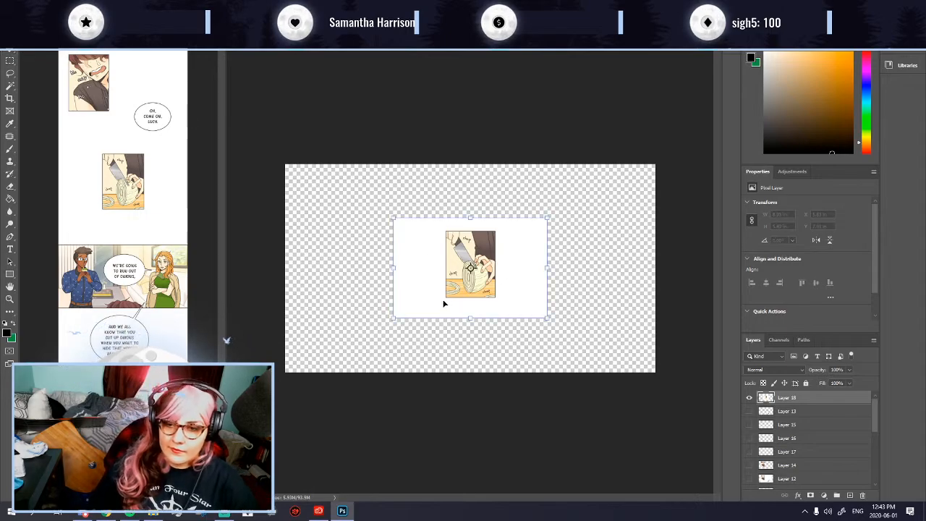
{"action": "left_click_drag", "start_coordinate": [470, 319], "coordinate": [480, 372]}
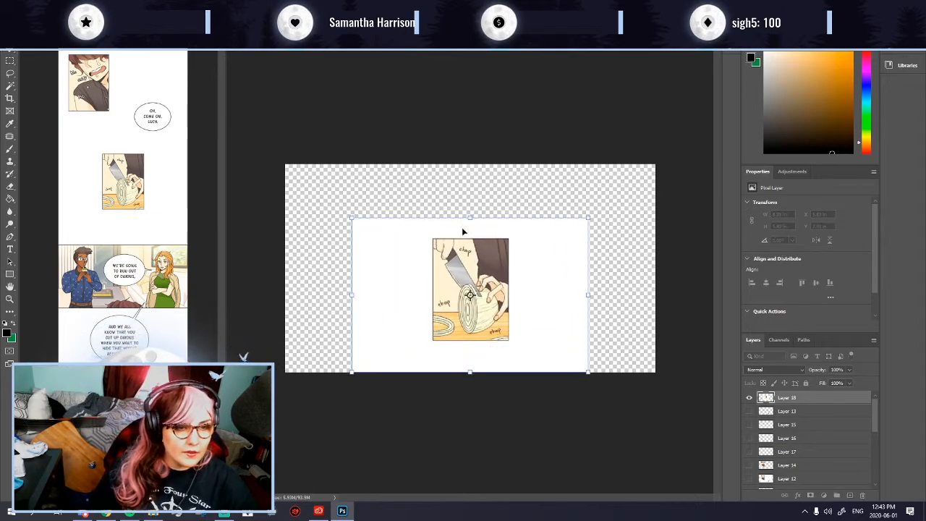
{"action": "left_click_drag", "start_coordinate": [470, 218], "coordinate": [467, 165]}
{"action": "key", "text": "Return"}
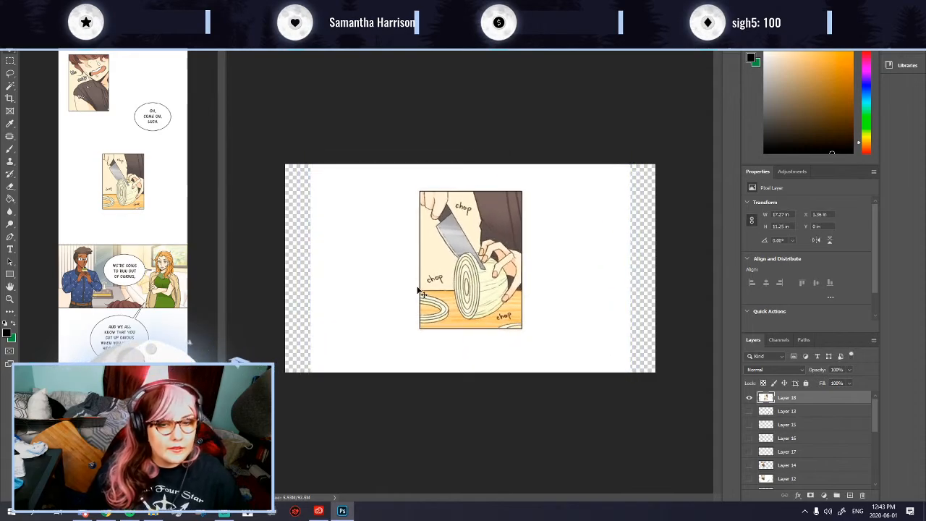
Step: Remove the white background around the onion-chopping panel on Layer 18 with the Magic Wand
{"action": "left_click", "coordinate": [10, 85]}
{"action": "left_click", "coordinate": [340, 275]}
{"action": "key", "text": "Delete"}
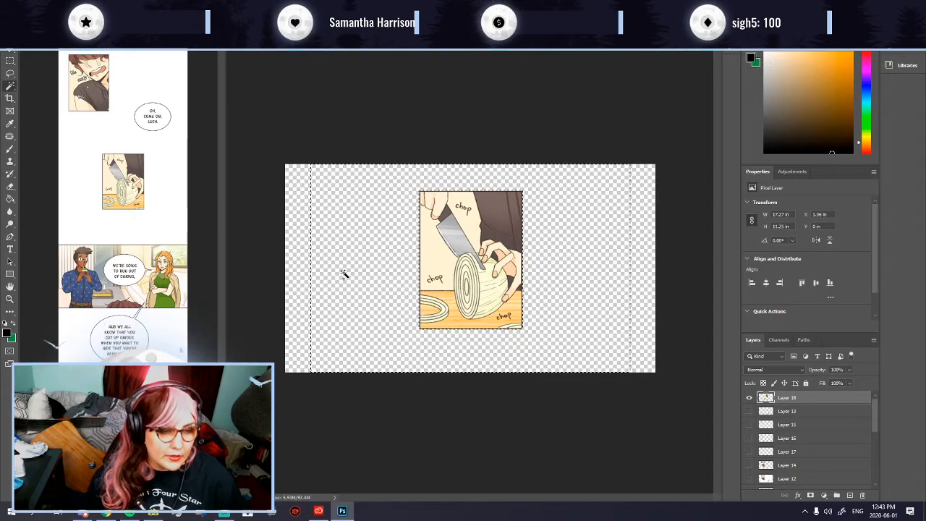
Step: Outline the "chop" lettering beside the knife handle with the Lasso and copy it onto its own layer
{"action": "scroll", "coordinate": [524, 325], "scroll_direction": "up", "scroll_amount": 4}
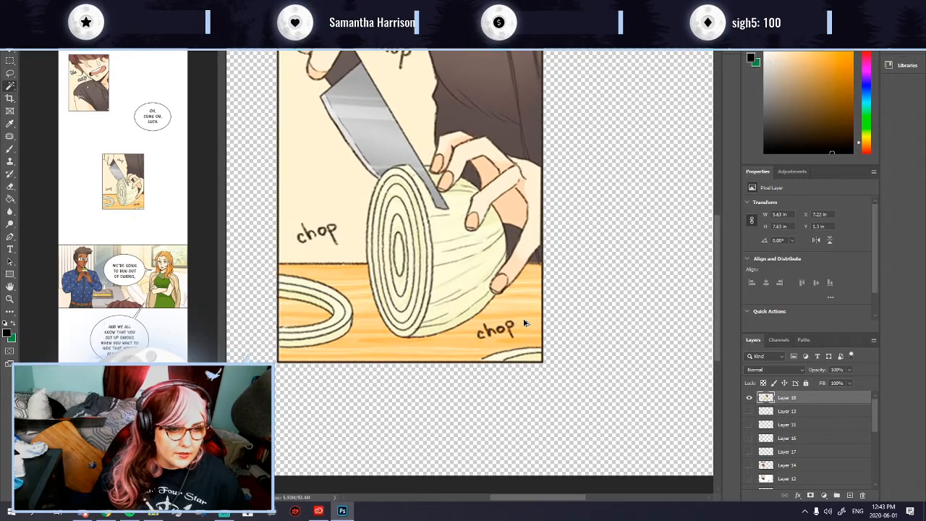
{"action": "key", "text": "ctrl+0"}
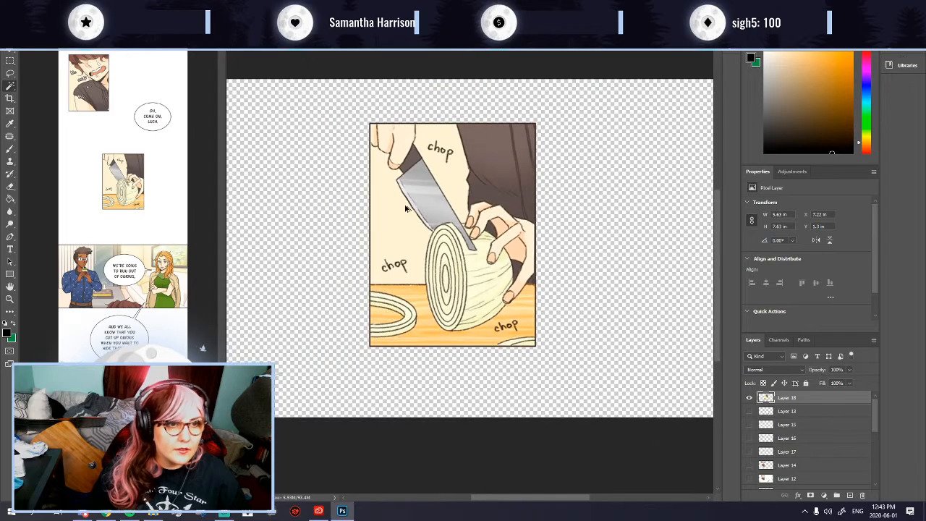
{"action": "left_click", "coordinate": [10, 61]}
{"action": "left_click", "coordinate": [10, 74]}
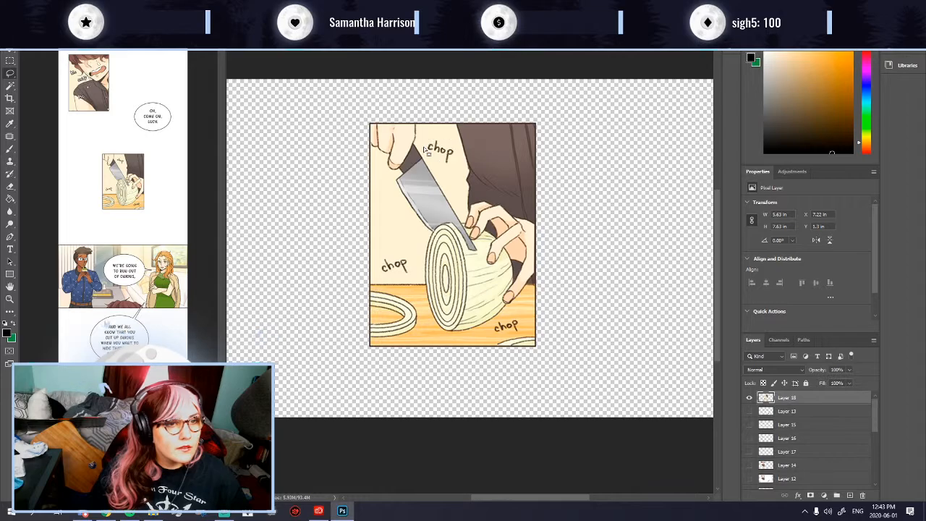
{"action": "left_click_drag", "start_coordinate": [425, 147], "coordinate": [427, 155]}
{"action": "key", "text": "ctrl+j"}
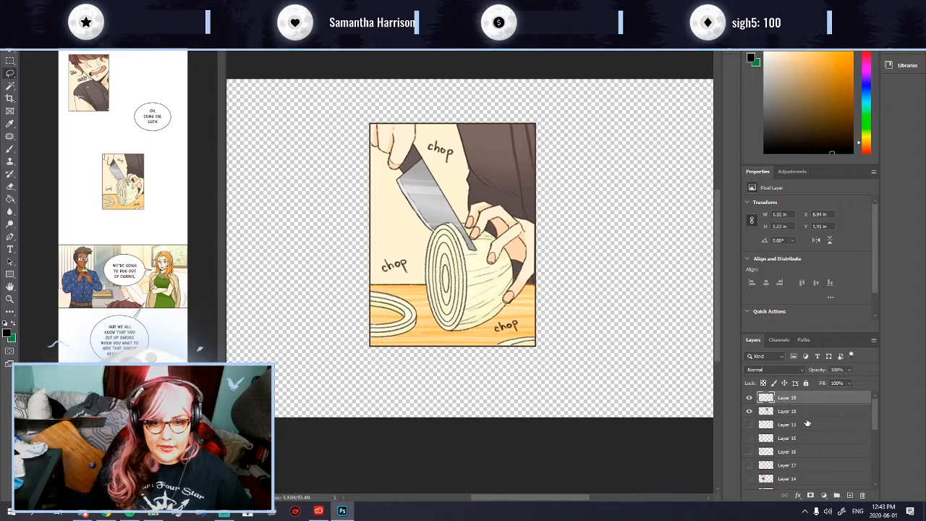
Step: Hide Layer 19, then patch out the upper "chop" lettering on Layer 18 with clean cream background and deselect
{"action": "left_click", "coordinate": [762, 410]}
{"action": "left_click", "coordinate": [10, 136]}
{"action": "left_click_drag", "start_coordinate": [437, 160], "coordinate": [392, 236]}
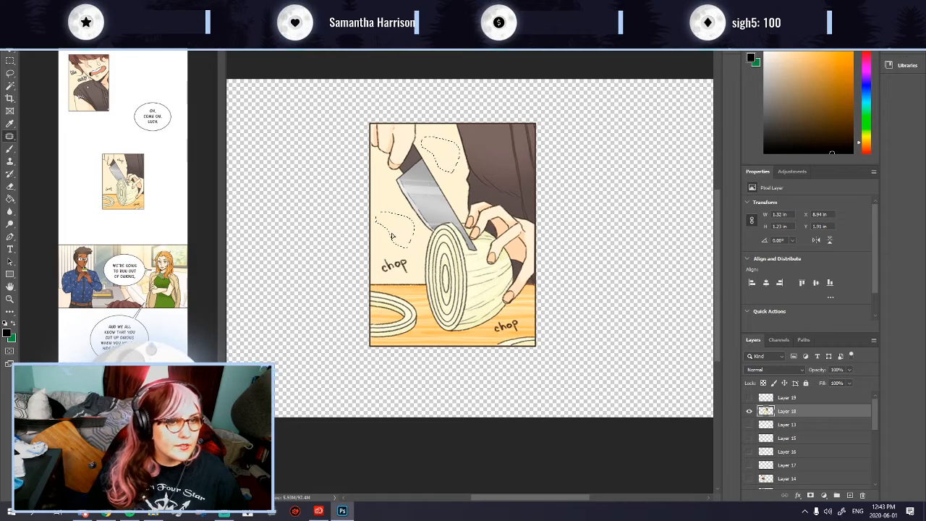
{"action": "key", "text": "ctrl+d"}
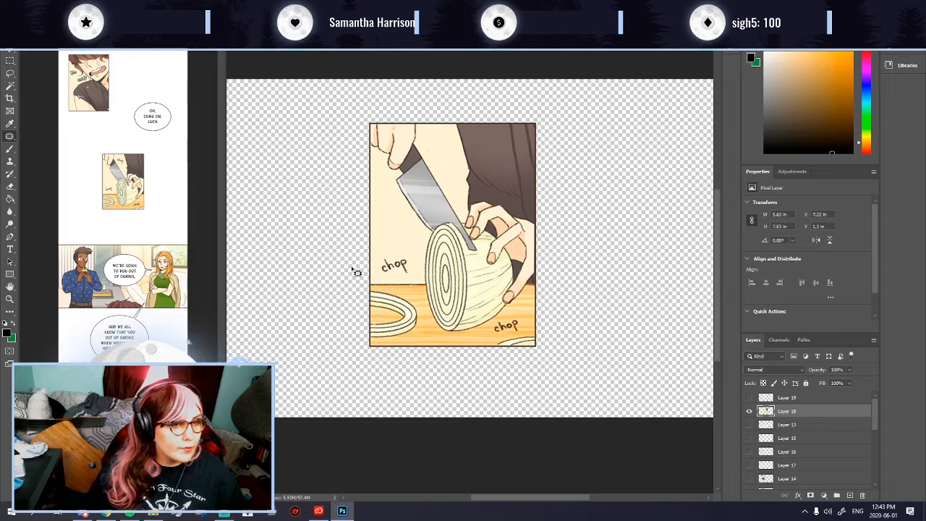
Step: Outline the "chop" lettering to the left of the onion, copy it onto its own layer, and leave only Layer 18 visible
{"action": "mouse_move", "coordinate": [379, 279]}
{"action": "left_mouse_down"}
{"action": "mouse_move", "coordinate": [426, 290]}
{"action": "mouse_move", "coordinate": [396, 251]}
{"action": "mouse_move", "coordinate": [376, 275]}
{"action": "left_mouse_up"}
{"action": "key", "text": "ctrl+j"}
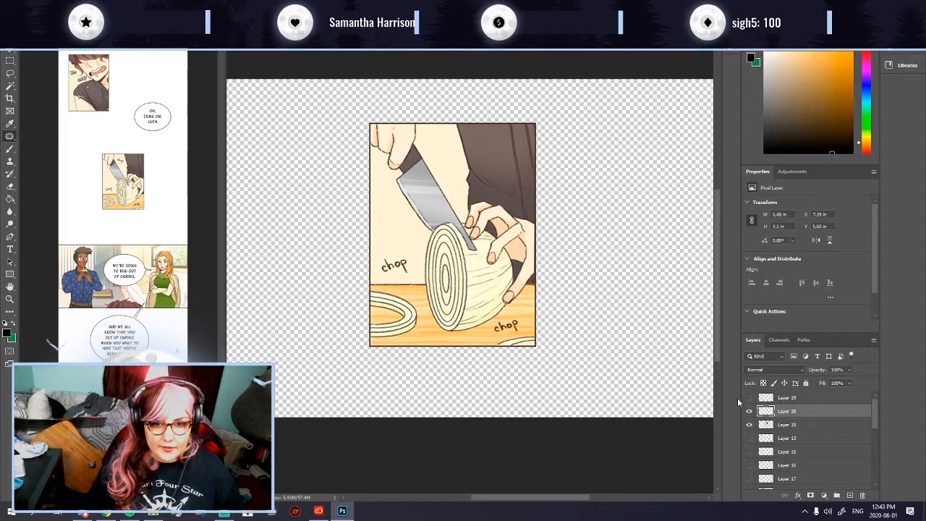
{"action": "left_click", "coordinate": [750, 412]}
{"action": "left_click", "coordinate": [750, 398]}
{"action": "left_click", "coordinate": [750, 425]}
{"action": "left_click", "coordinate": [750, 411]}
{"action": "left_click", "coordinate": [750, 398]}
{"action": "left_click", "coordinate": [750, 410]}
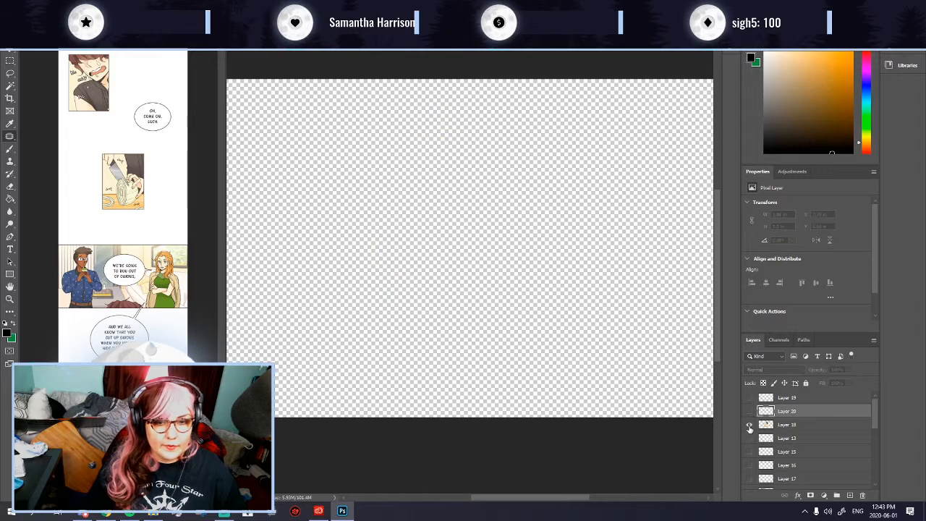
{"action": "left_click", "coordinate": [750, 425]}
Step: Load the outline of Layer 20 as a selection and patch out the "chop" lettering left of the onion on Layer 18
{"action": "left_click", "coordinate": [763, 414], "text": "ctrl"}
{"action": "left_click", "coordinate": [767, 426]}
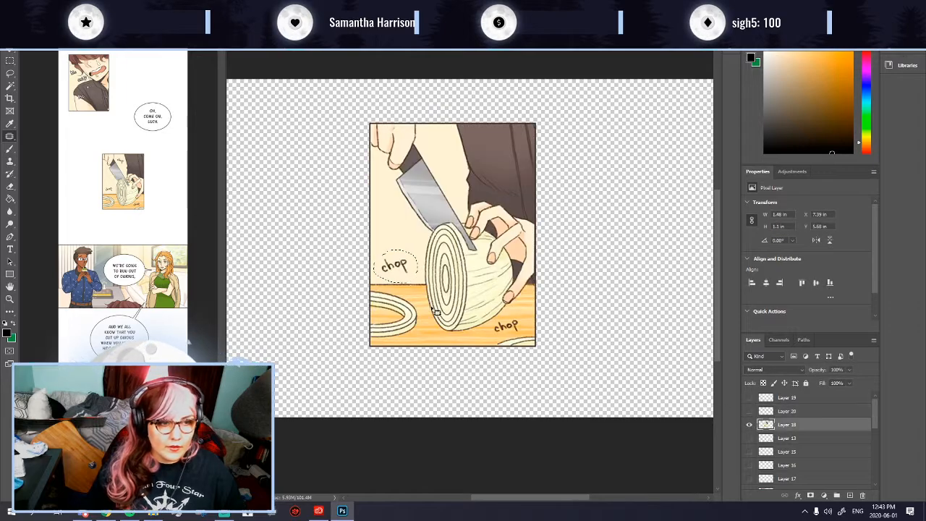
{"action": "left_click_drag", "start_coordinate": [390, 275], "coordinate": [386, 240]}
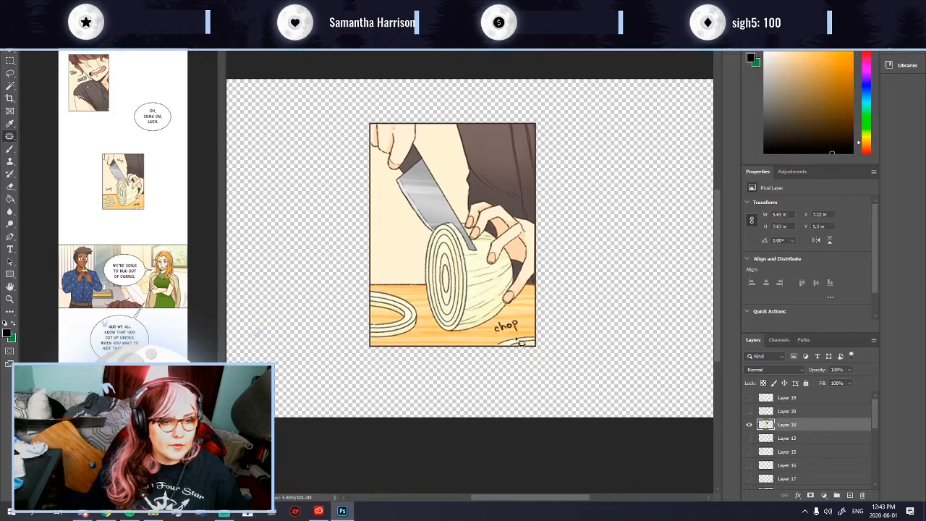
Step: Copy the "chop" lettering on the wooden board onto its own layer, hide that copy, and make Layer 18 active
{"action": "scroll", "coordinate": [557, 344], "scroll_direction": "up", "scroll_amount": 3}
{"action": "mouse_move", "coordinate": [410, 309]}
{"action": "left_mouse_down"}
{"action": "mouse_move", "coordinate": [439, 326]}
{"action": "mouse_move", "coordinate": [465, 326]}
{"action": "mouse_move", "coordinate": [460, 300]}
{"action": "left_mouse_up"}
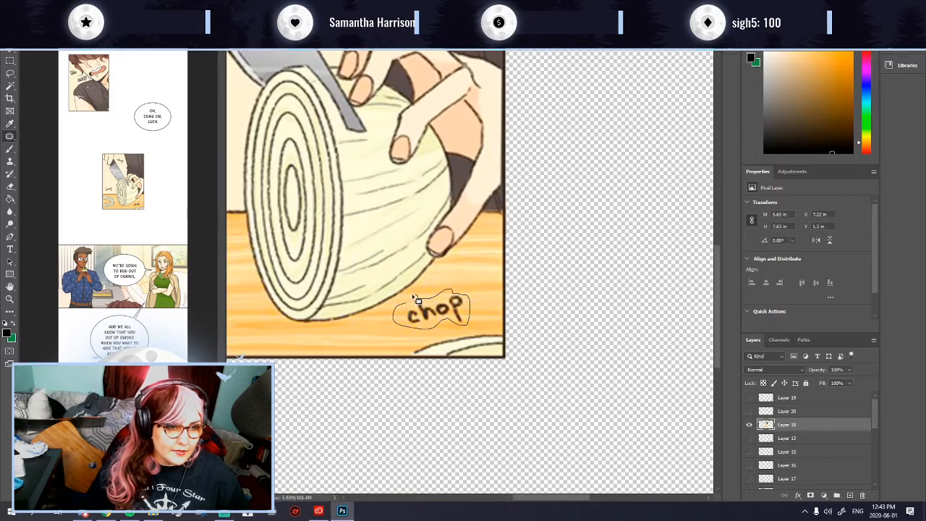
{"action": "key", "text": "ctrl+j"}
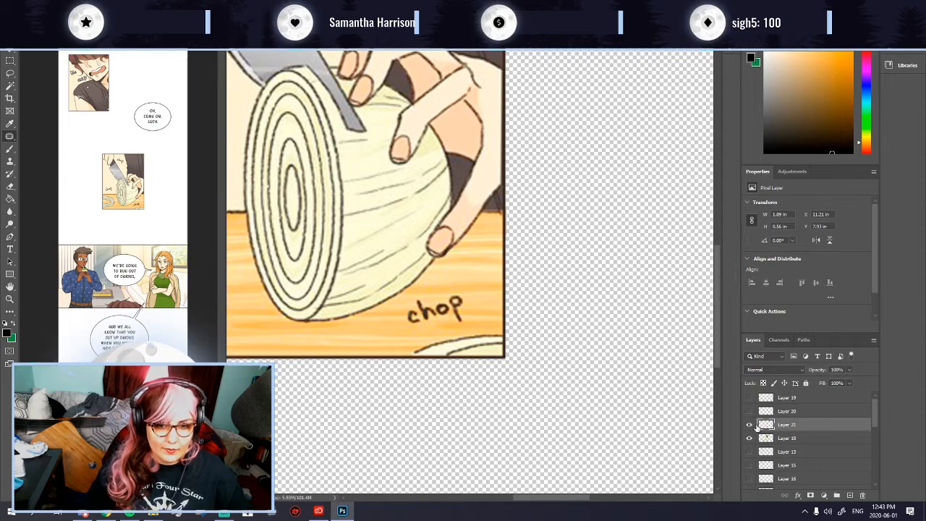
{"action": "left_click", "coordinate": [766, 426], "text": "ctrl"}
{"action": "left_click", "coordinate": [749, 425]}
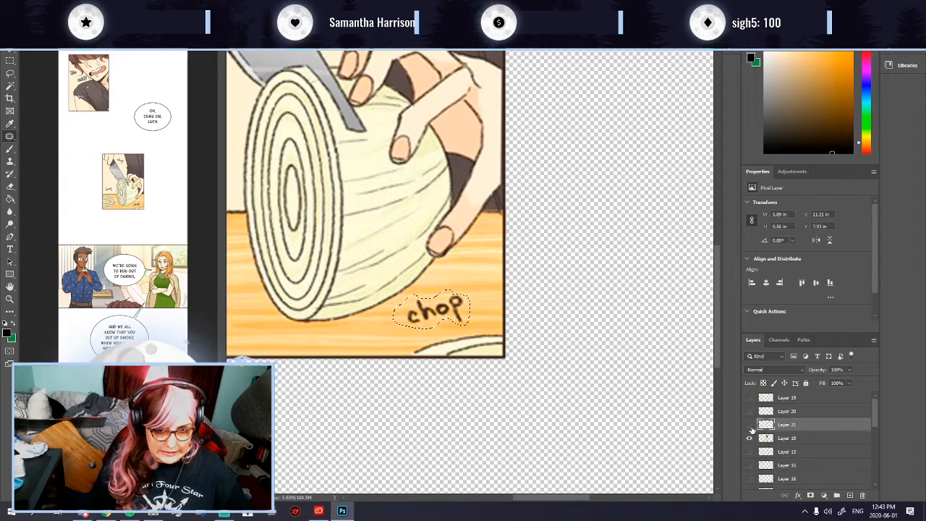
{"action": "left_click", "coordinate": [761, 438]}
Step: Try patching out the "chop" lettering on the wooden board of Layer 18, and undo the attempt
{"action": "mouse_move", "coordinate": [430, 313]}
{"action": "left_mouse_down"}
{"action": "mouse_move", "coordinate": [443, 311]}
{"action": "mouse_move", "coordinate": [422, 316]}
{"action": "mouse_move", "coordinate": [443, 320]}
{"action": "left_mouse_up"}
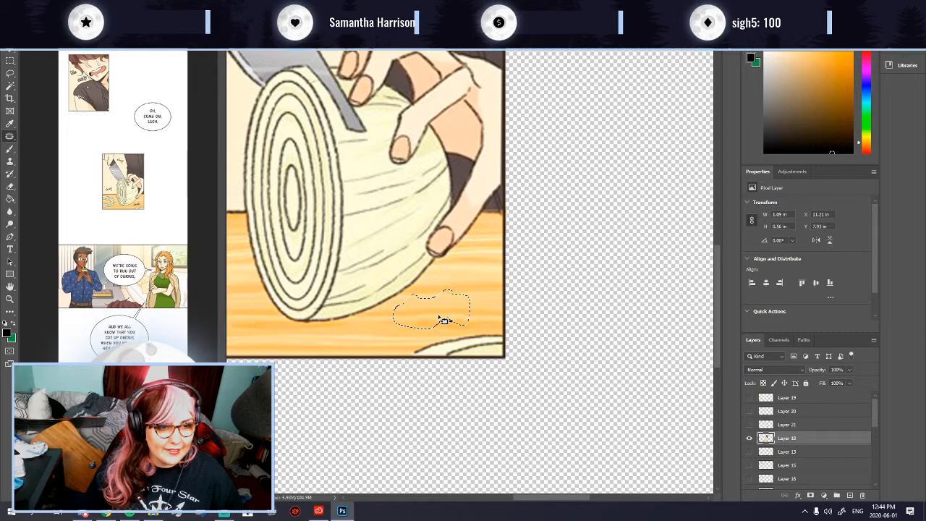
{"action": "key", "text": "ctrl+z"}
{"action": "key", "text": "ctrl+z"}
{"action": "key", "text": "ctrl+z"}
{"action": "key", "text": "ctrl+z"}
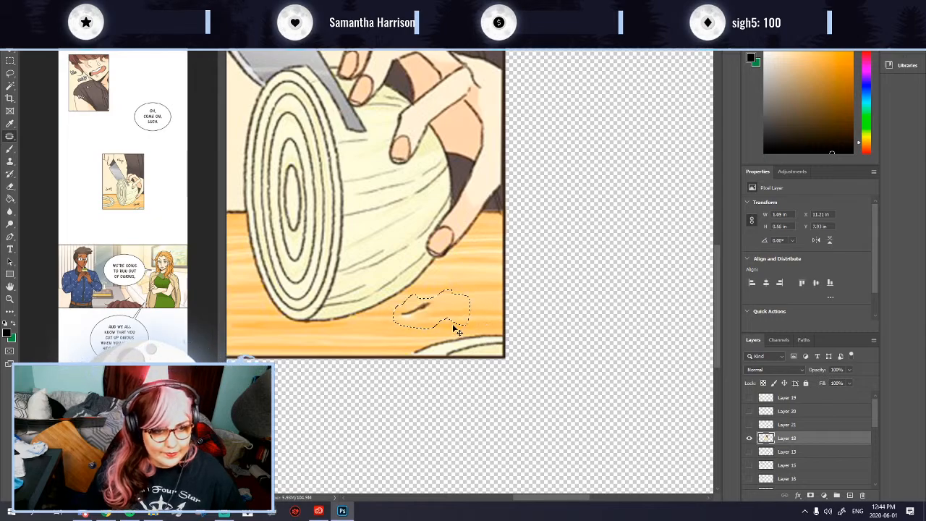
{"action": "key", "text": "ctrl+z"}
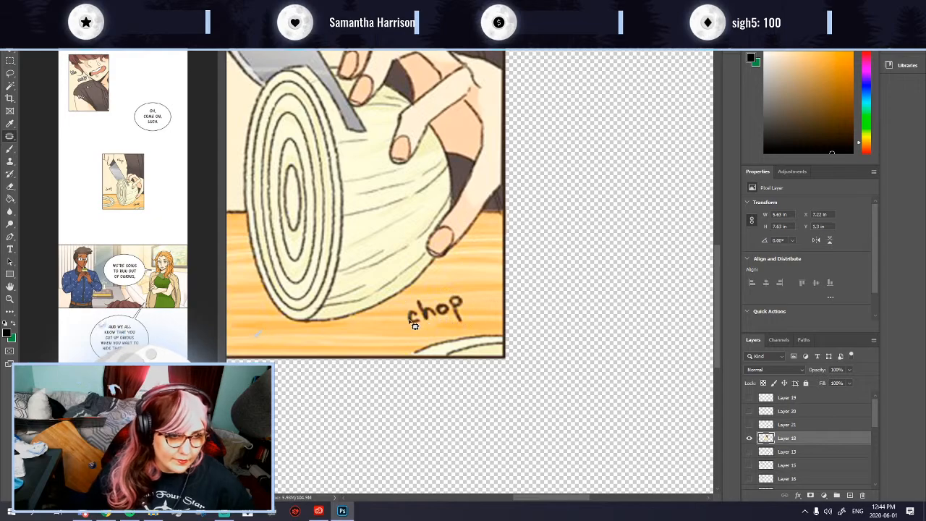
Step: Patch out the "chop" lettering on the wooden board of Layer 18 with clean wood grain, leaving nothing selected
{"action": "scroll", "coordinate": [411, 322], "scroll_direction": "up", "scroll_amount": 1}
{"action": "mouse_move", "coordinate": [409, 335]}
{"action": "left_mouse_down"}
{"action": "mouse_move", "coordinate": [446, 325]}
{"action": "mouse_move", "coordinate": [466, 333]}
{"action": "mouse_move", "coordinate": [469, 304]}
{"action": "mouse_move", "coordinate": [431, 316]}
{"action": "mouse_move", "coordinate": [420, 304]}
{"action": "mouse_move", "coordinate": [405, 316]}
{"action": "mouse_move", "coordinate": [454, 323]}
{"action": "left_mouse_up"}
{"action": "key", "text": "ctrl+d"}
{"action": "mouse_move", "coordinate": [415, 319]}
{"action": "left_mouse_down"}
{"action": "mouse_move", "coordinate": [447, 319]}
{"action": "mouse_move", "coordinate": [433, 310]}
{"action": "mouse_move", "coordinate": [418, 317]}
{"action": "mouse_move", "coordinate": [458, 316]}
{"action": "left_mouse_up"}
{"action": "key", "text": "ctrl+d"}
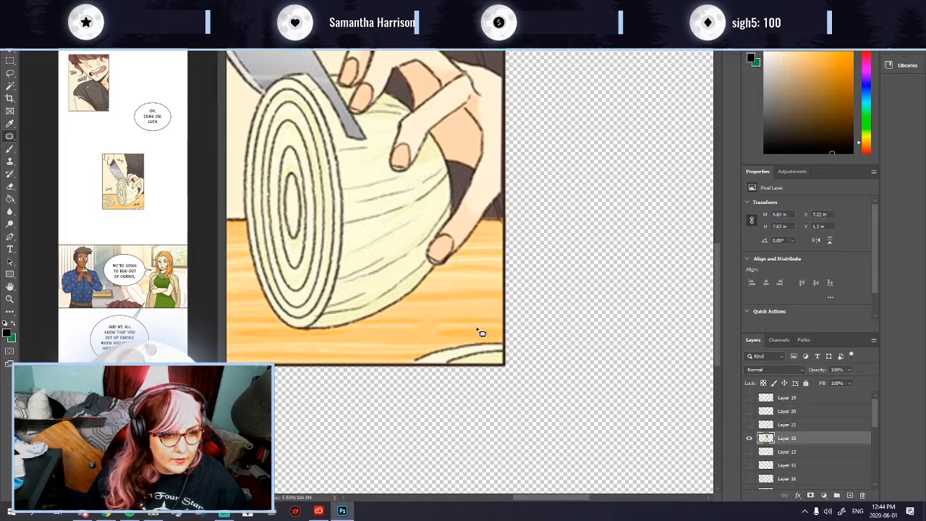
{"action": "key", "text": "ctrl+minus"}
{"action": "key", "text": "ctrl+minus"}
{"action": "key", "text": "ctrl+minus"}
{"action": "key", "text": "ctrl+minus"}
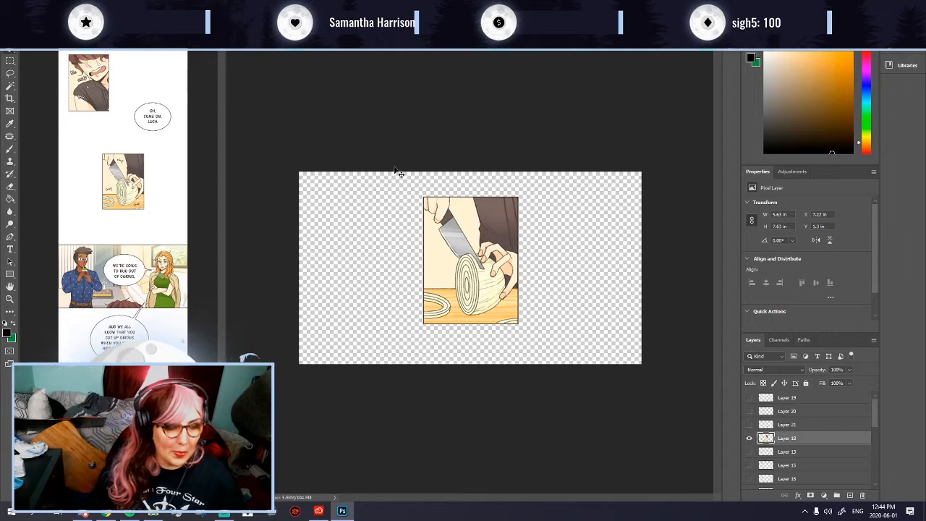
Step: Save the cleaned onion-chopping panel as a PNG copy named gh1co14.png with the large file size option
{"action": "key", "text": "ctrl+shift+s"}
{"action": "left_click", "coordinate": [253, 223]}
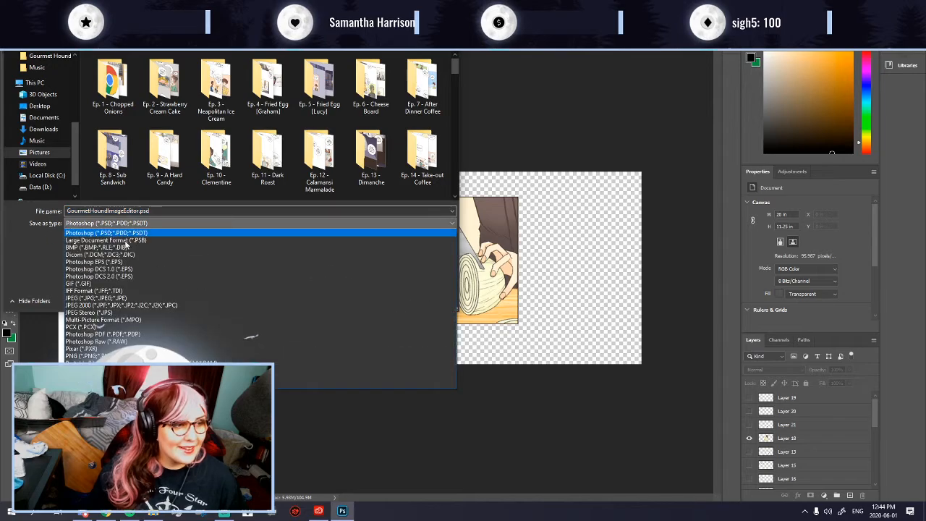
{"action": "left_click", "coordinate": [231, 356]}
{"action": "left_click_drag", "start_coordinate": [457, 58], "coordinate": [470, 210]}
{"action": "left_click", "coordinate": [422, 182]}
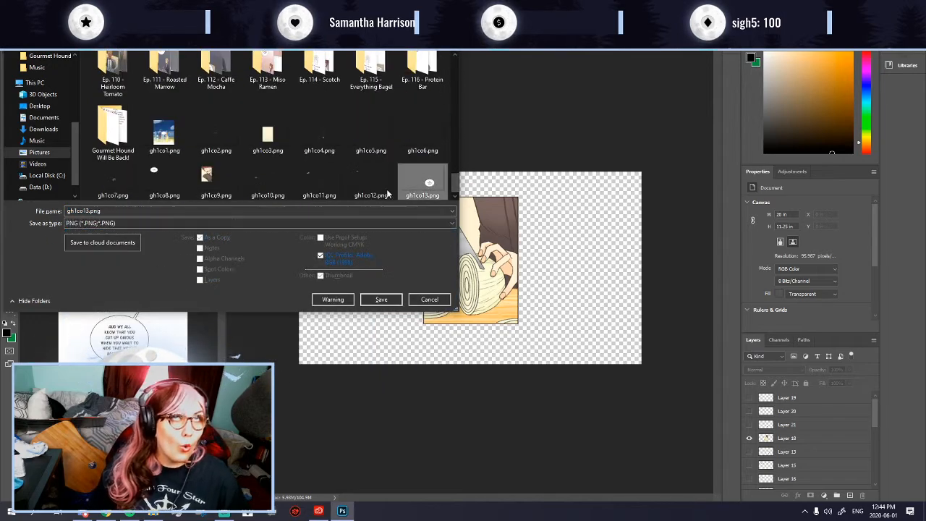
{"action": "left_click", "coordinate": [88, 211]}
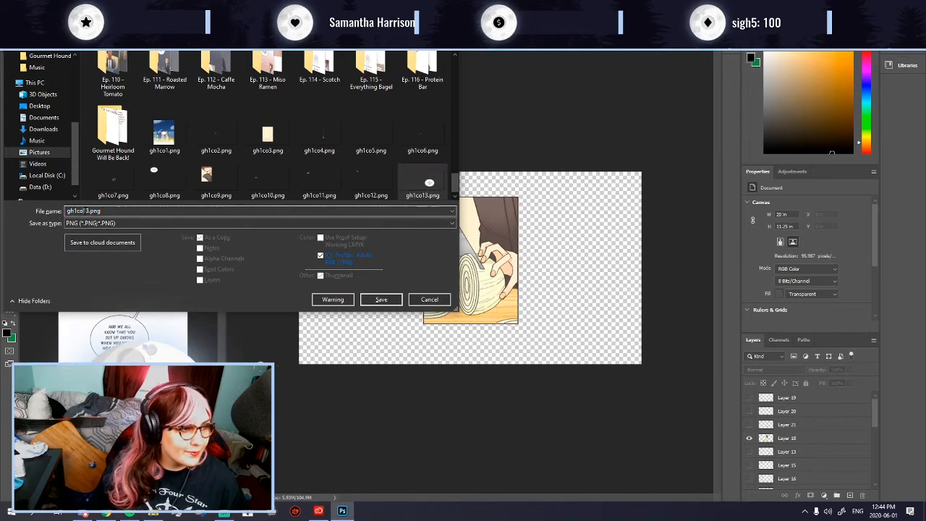
{"action": "key", "text": "BackSpace"}
{"action": "type", "text": "4"}
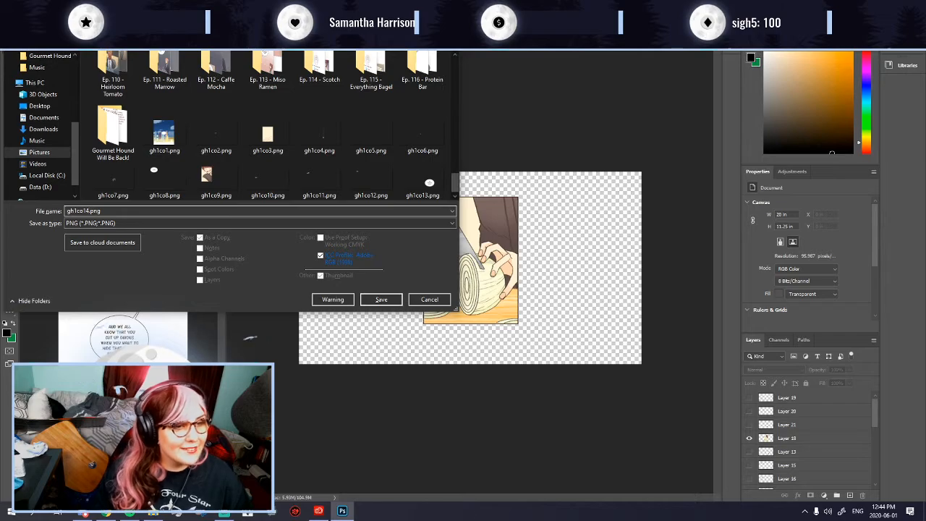
{"action": "key", "text": "Return"}
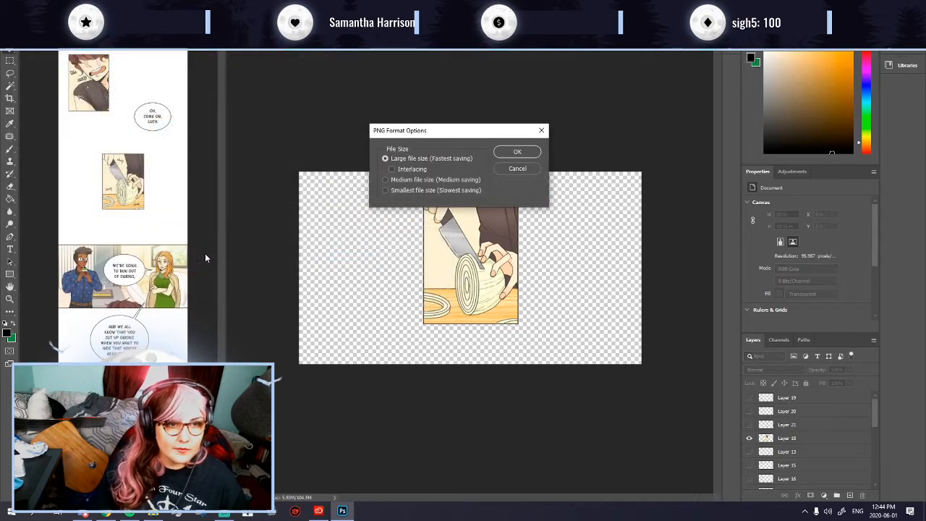
{"action": "key", "text": "Return"}
Step: Show only Layer 19, make it active, and remove the cream background around its "chop" lettering with the Magic Wand, leaving nothing selected
{"action": "left_click", "coordinate": [748, 397]}
{"action": "left_click", "coordinate": [749, 437]}
{"action": "scroll", "coordinate": [403, 174], "scroll_direction": "up", "scroll_amount": 4}
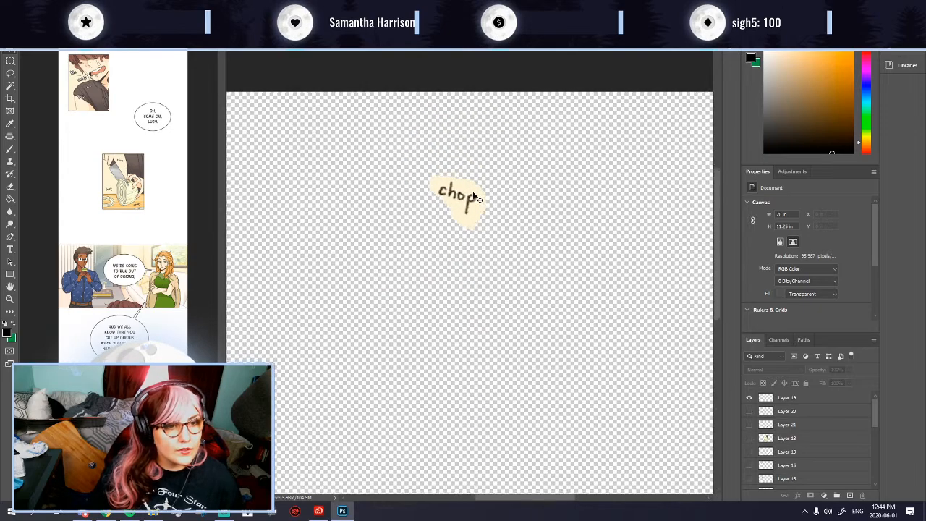
{"action": "left_click", "coordinate": [9, 90]}
{"action": "left_click", "coordinate": [462, 212]}
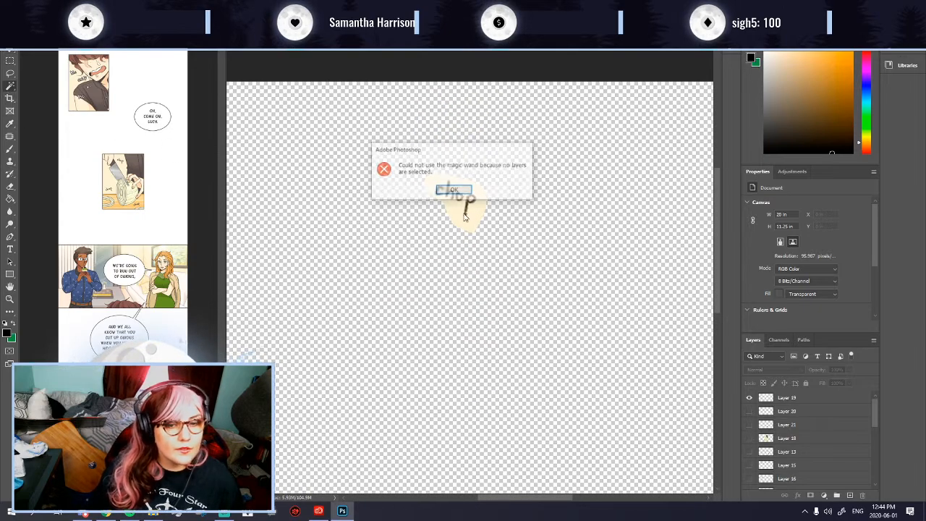
{"action": "left_click", "coordinate": [456, 190]}
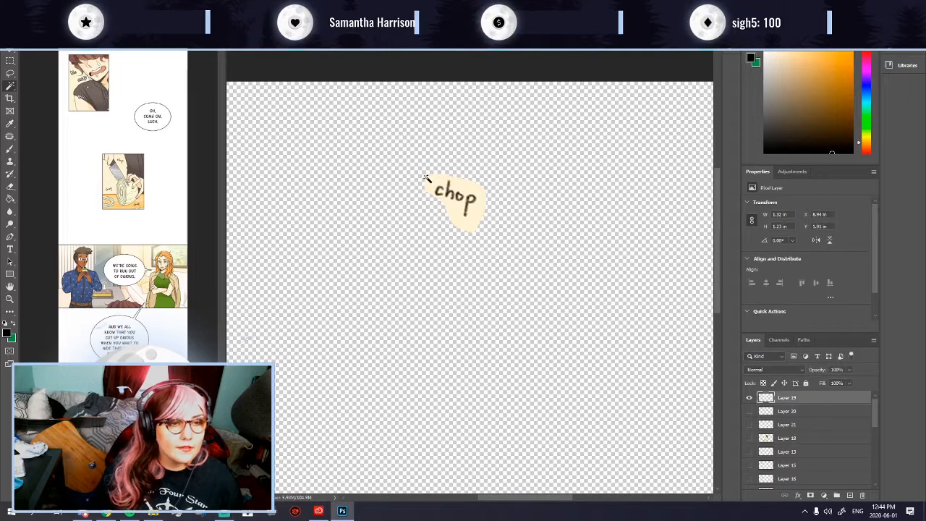
{"action": "left_click", "coordinate": [536, 313]}
{"action": "key", "text": "ctrl+d"}
{"action": "key", "text": "ctrl+minus"}
{"action": "key", "text": "ctrl+minus"}
{"action": "key", "text": "ctrl+minus"}
{"action": "key", "text": "ctrl+minus"}
{"action": "key", "text": "ctrl+equal"}
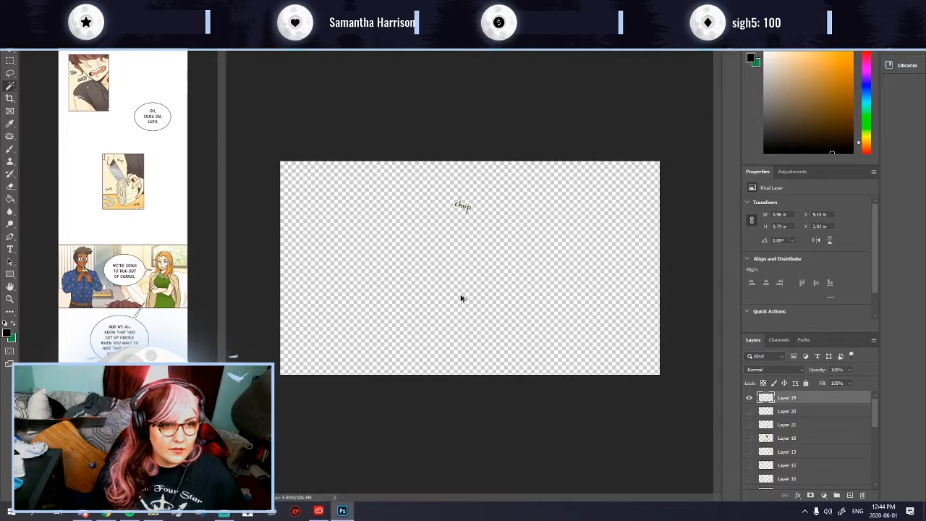
Step: Save the isolated "chop" lettering of Layer 19 as a PNG copy named gh1co15.png
{"action": "key", "text": "ctrl+shift+s"}
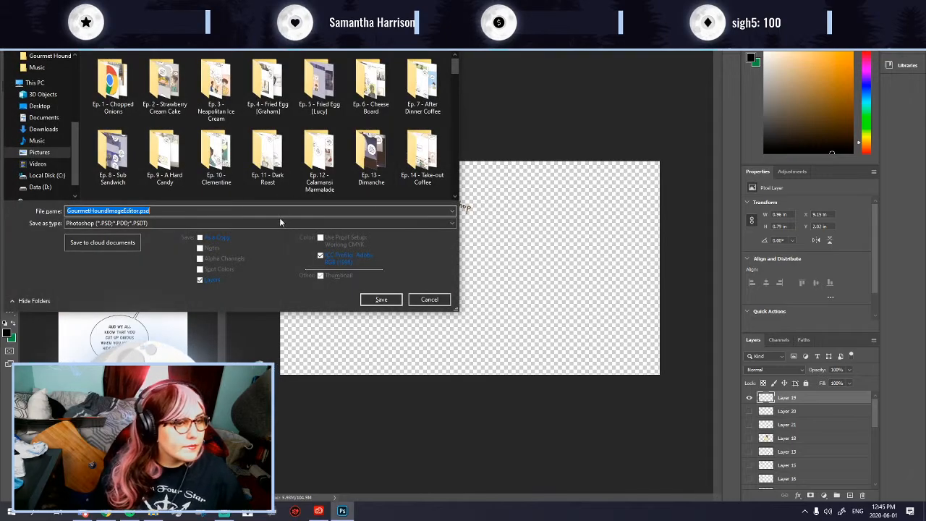
{"action": "left_click", "coordinate": [283, 223]}
{"action": "left_click", "coordinate": [168, 348]}
{"action": "left_click", "coordinate": [103, 223]}
{"action": "left_click", "coordinate": [87, 355]}
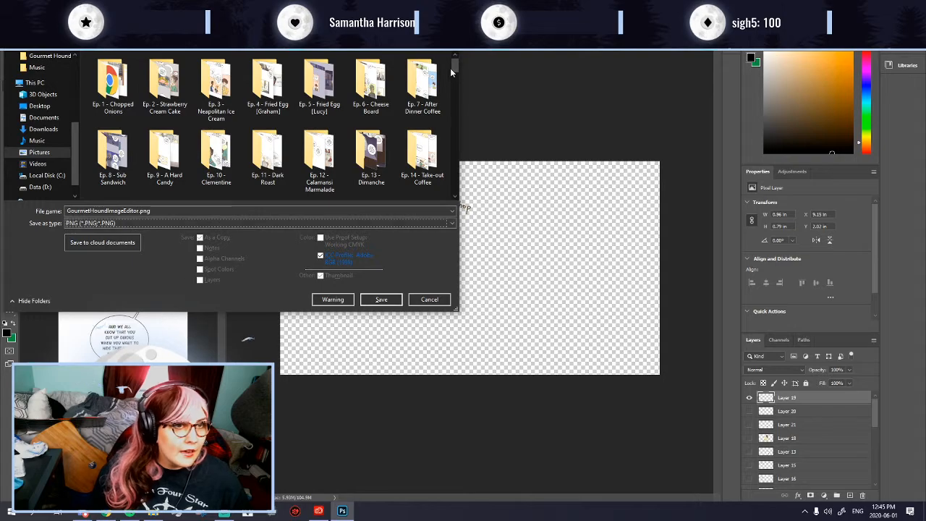
{"action": "left_click_drag", "start_coordinate": [453, 65], "coordinate": [455, 181]}
{"action": "left_click", "coordinate": [110, 178]}
{"action": "left_click", "coordinate": [88, 211]}
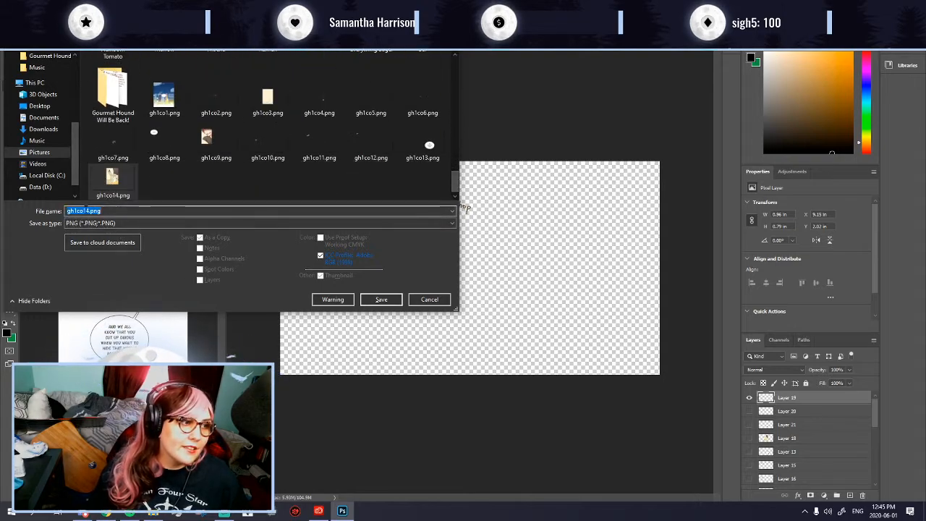
{"action": "left_click", "coordinate": [87, 211]}
{"action": "key", "text": "Delete"}
{"action": "type", "text": "5"}
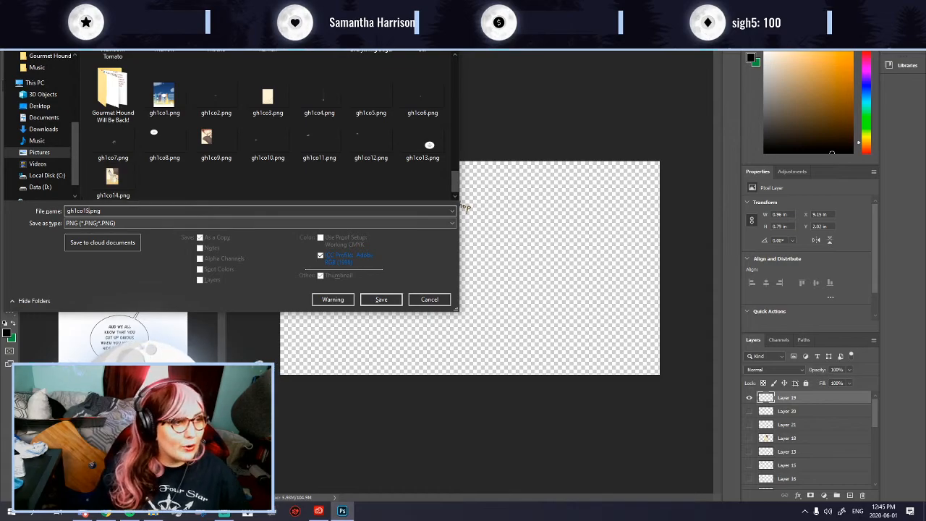
{"action": "key", "text": "Return"}
{"action": "key", "text": "Return"}
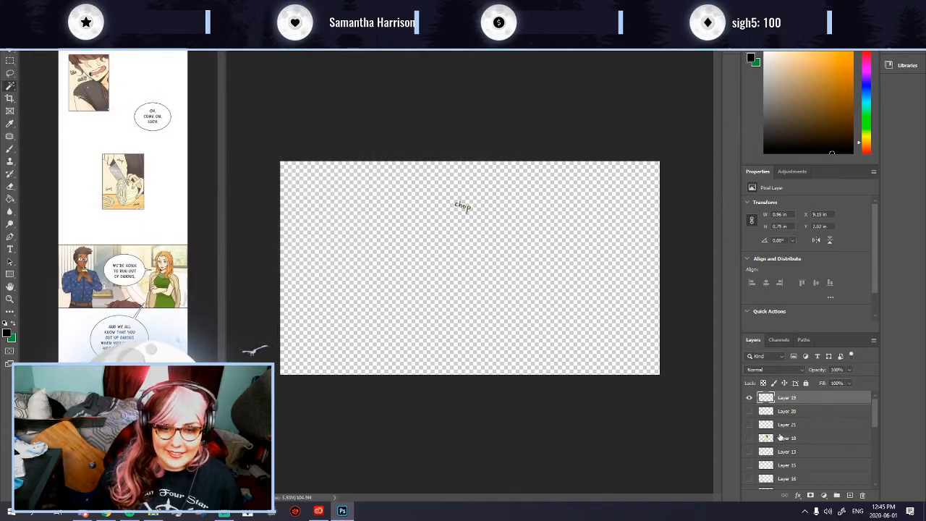
Step: Show only Layer 20, make it active, and delete the cream background around its "chop" lettering using the Magic Wand
{"action": "left_click", "coordinate": [749, 411]}
{"action": "left_click", "coordinate": [786, 411]}
{"action": "left_click", "coordinate": [748, 397]}
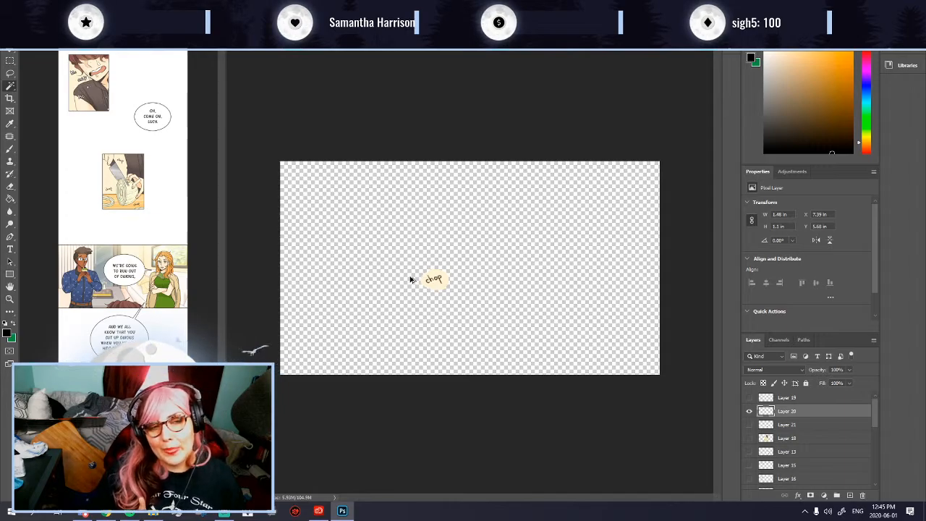
{"action": "scroll", "coordinate": [437, 288], "scroll_direction": "up", "scroll_amount": 5}
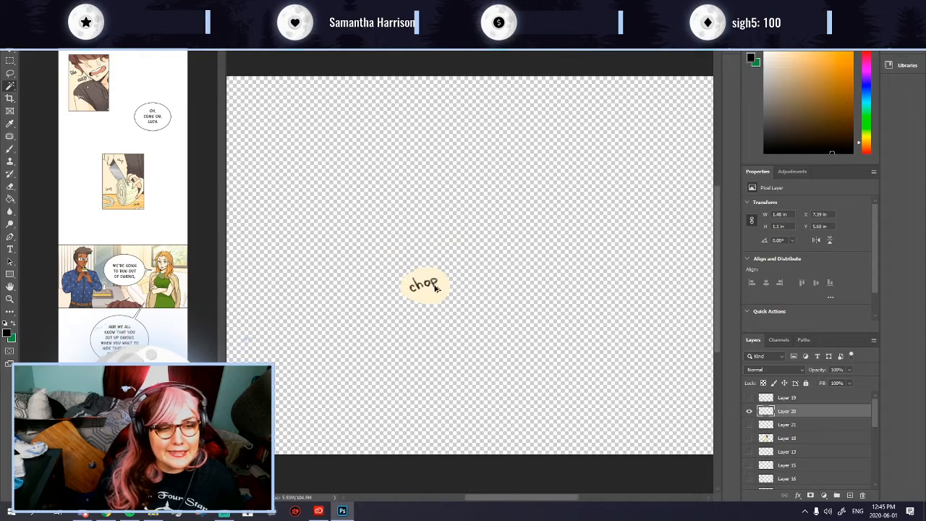
{"action": "left_click", "coordinate": [425, 303]}
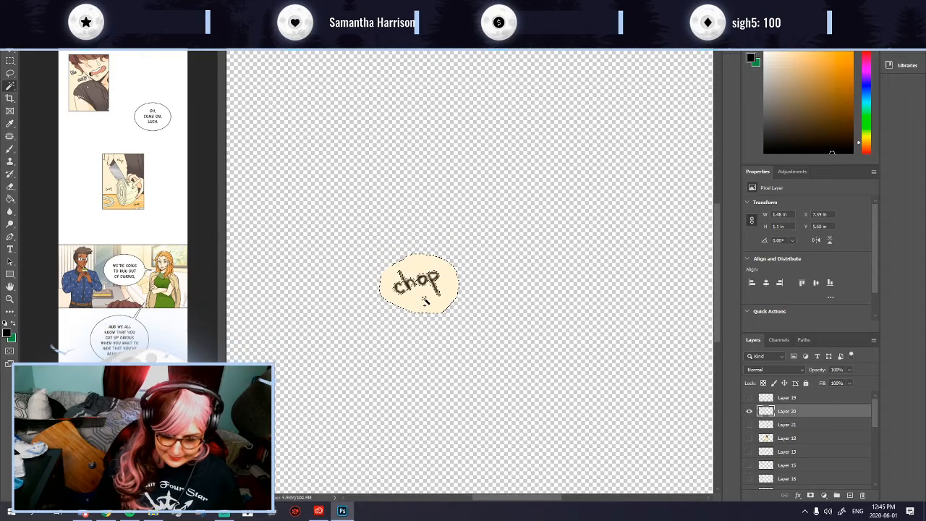
{"action": "key", "text": "Delete"}
{"action": "scroll", "coordinate": [425, 302], "scroll_direction": "down", "scroll_amount": 5}
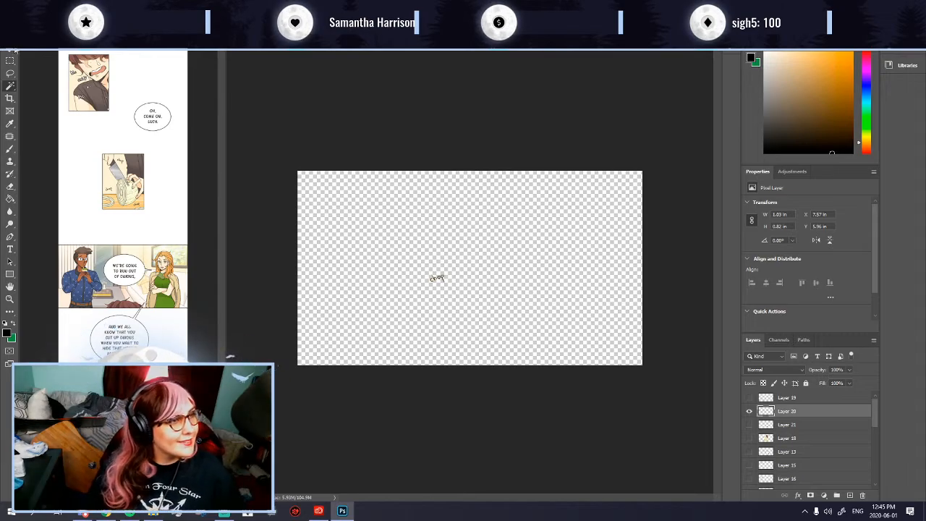
Step: Save the isolated "chop" lettering of Layer 20 as a PNG copy named gh1co16.png
{"action": "key", "text": "ctrl+shift+s"}
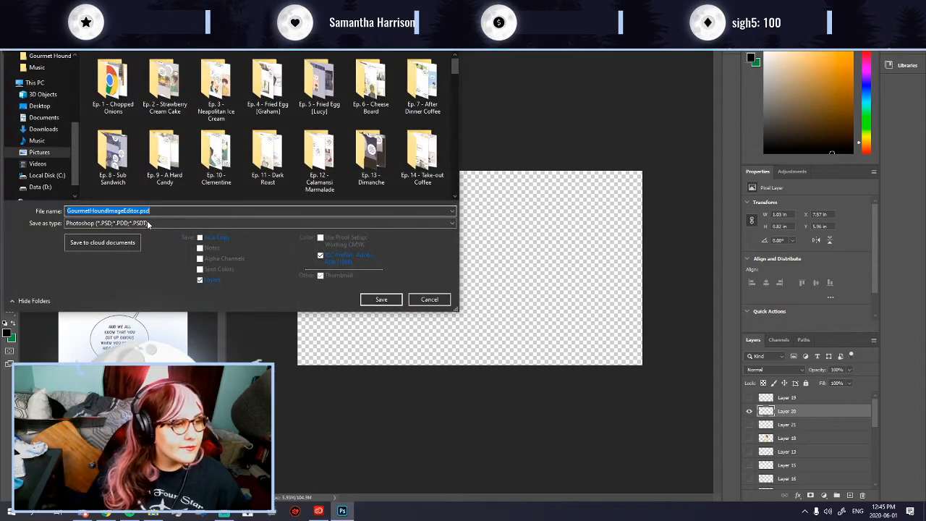
{"action": "left_click", "coordinate": [147, 224]}
{"action": "left_click", "coordinate": [109, 322]}
{"action": "left_click_drag", "start_coordinate": [457, 62], "coordinate": [455, 181]}
{"action": "left_click", "coordinate": [165, 190]}
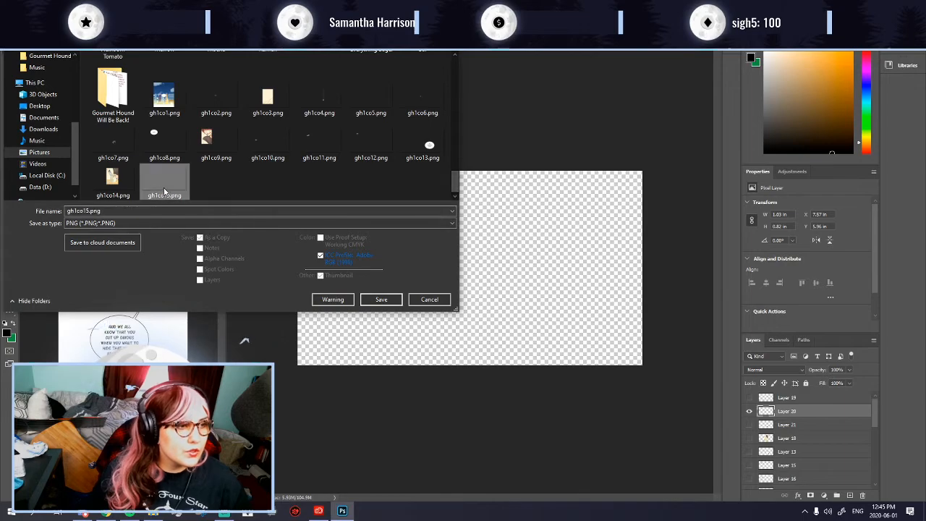
{"action": "left_click", "coordinate": [88, 211]}
{"action": "left_click", "coordinate": [87, 211]}
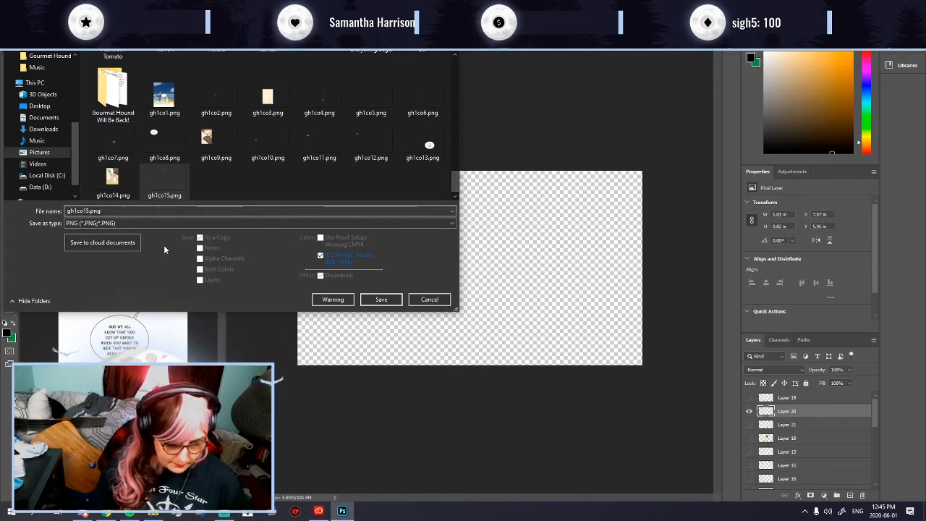
{"action": "key", "text": "BackSpace"}
{"action": "type", "text": "6"}
{"action": "left_click", "coordinate": [382, 300]}
{"action": "left_click", "coordinate": [518, 153]}
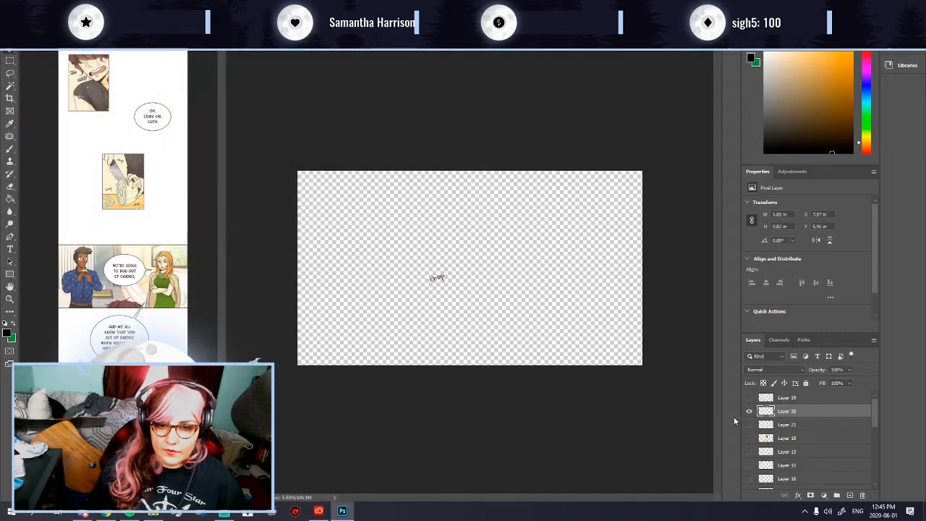
Step: Show only Layer 21, make it active, and select the wood-coloured background around its "chop" lettering with the Magic Wand
{"action": "left_click", "coordinate": [750, 398]}
{"action": "left_click", "coordinate": [750, 411]}
{"action": "left_click", "coordinate": [750, 398]}
{"action": "left_click", "coordinate": [750, 425]}
{"action": "scroll", "coordinate": [535, 337], "scroll_direction": "up", "scroll_amount": 4}
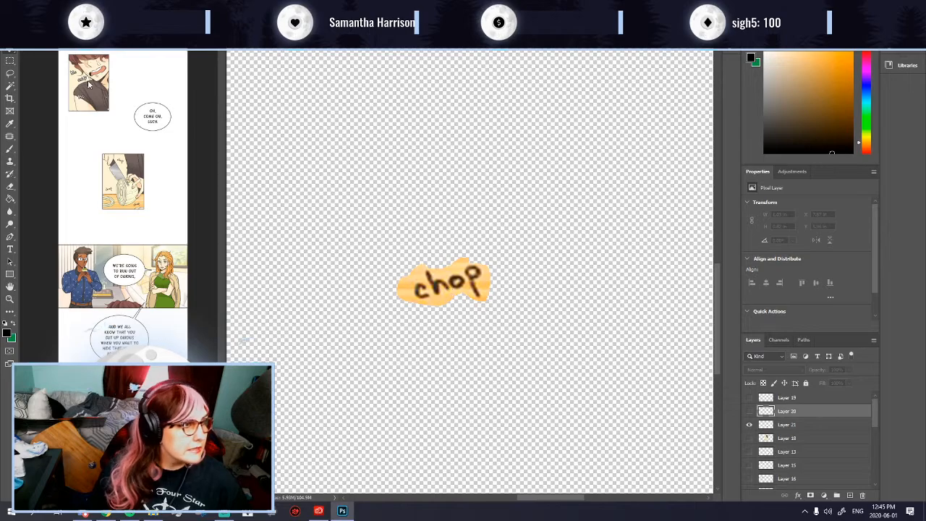
{"action": "left_click", "coordinate": [12, 87]}
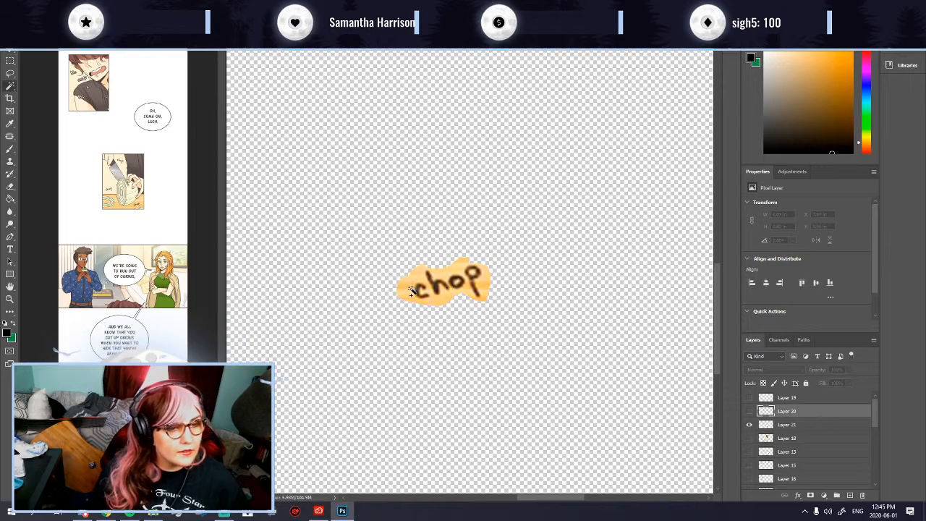
{"action": "left_click", "coordinate": [766, 425]}
{"action": "left_click", "coordinate": [435, 304]}
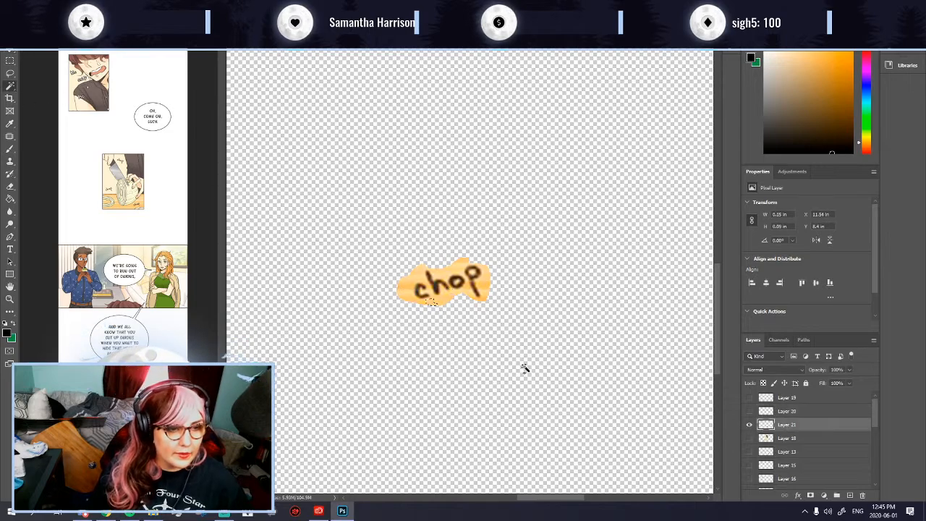
{"action": "key", "text": "ctrl+d"}
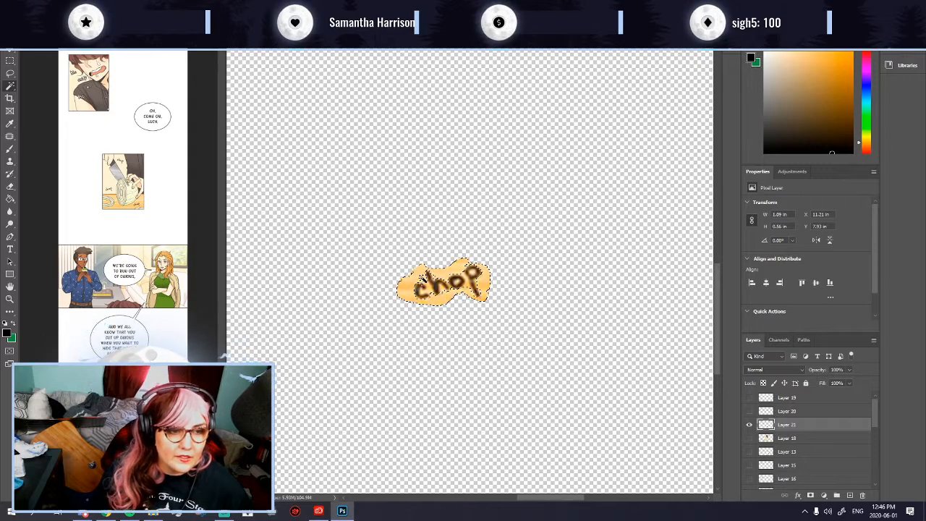
Step: Show the green Layer 3 as a backdrop behind the "chop" lettering of Layer 21
{"action": "scroll", "coordinate": [797, 463], "scroll_direction": "down", "scroll_amount": 5}
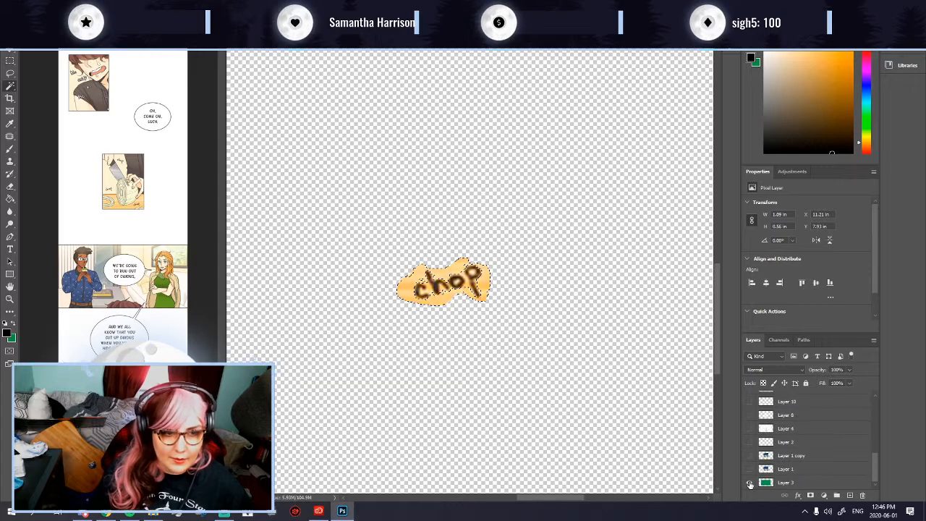
{"action": "left_click", "coordinate": [750, 483]}
{"action": "scroll", "coordinate": [821, 435], "scroll_direction": "up", "scroll_amount": 5}
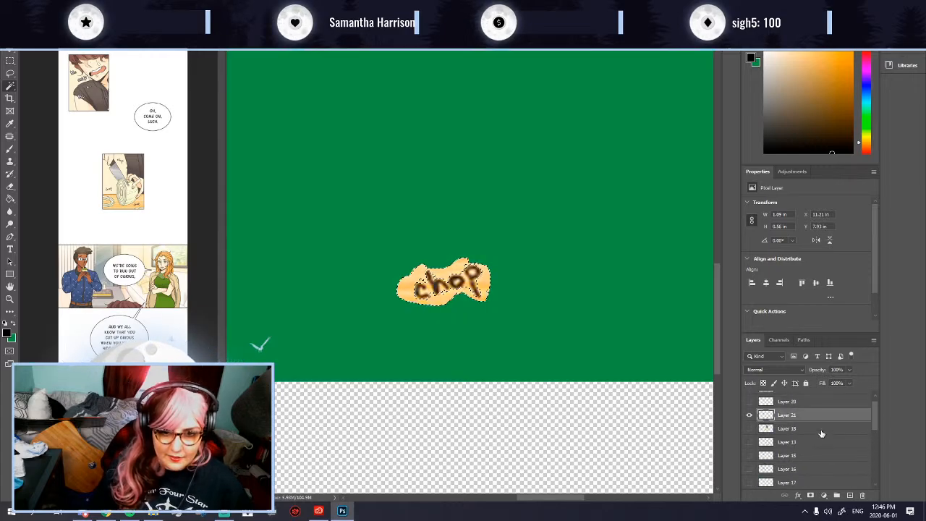
Step: Remove the selected wood background from Layer 21, deselect, and erase the stray specks around the "chop" lettering
{"action": "key", "text": "ctrl+d"}
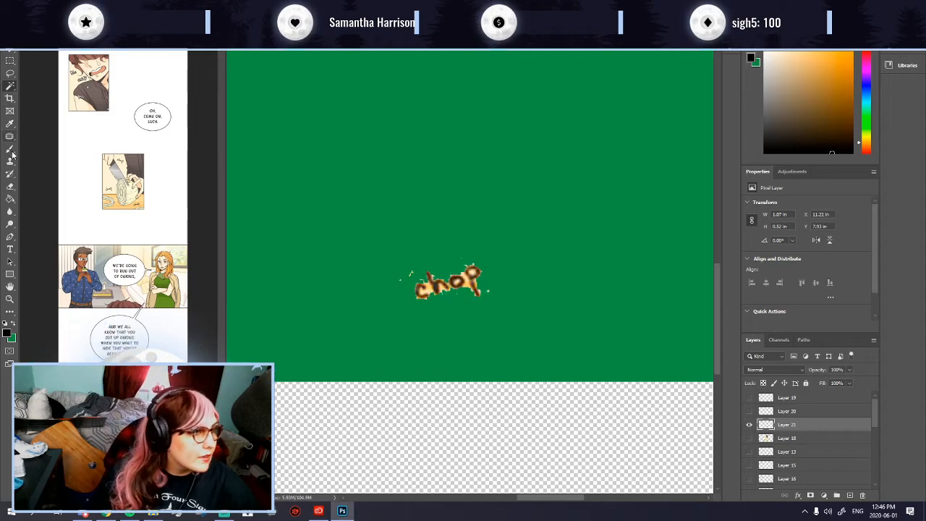
{"action": "left_click", "coordinate": [10, 187]}
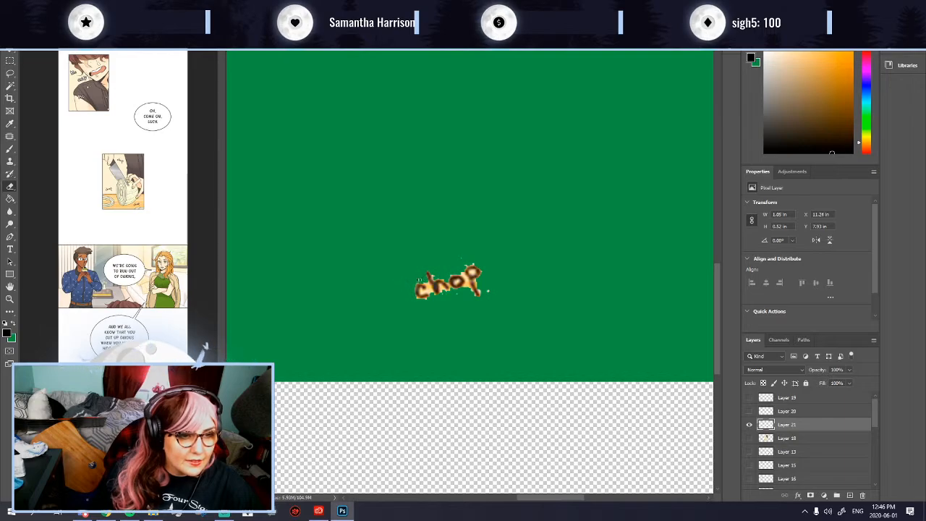
{"action": "left_click_drag", "start_coordinate": [457, 258], "coordinate": [463, 259]}
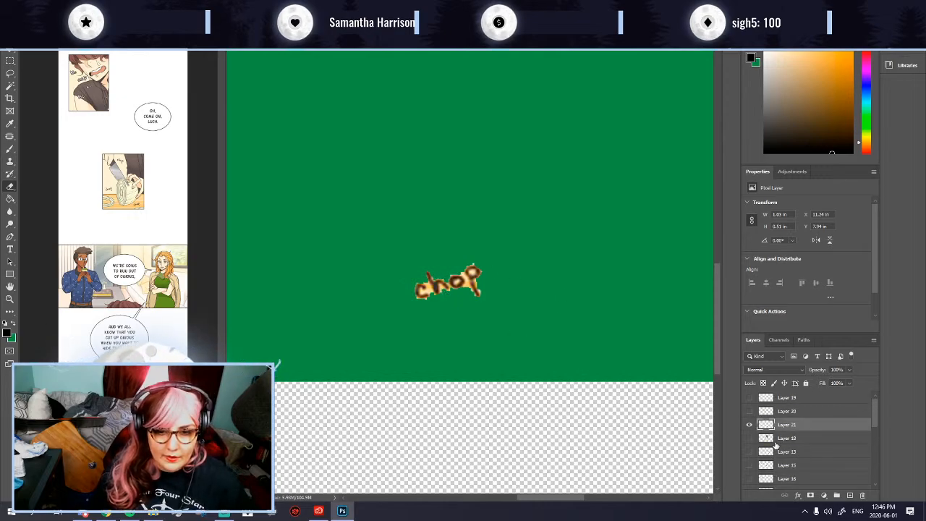
Step: Show Layers 18, 19 and 20 along with Layer 21 to check all the "chop" lettering over the onion panel
{"action": "left_click", "coordinate": [749, 439]}
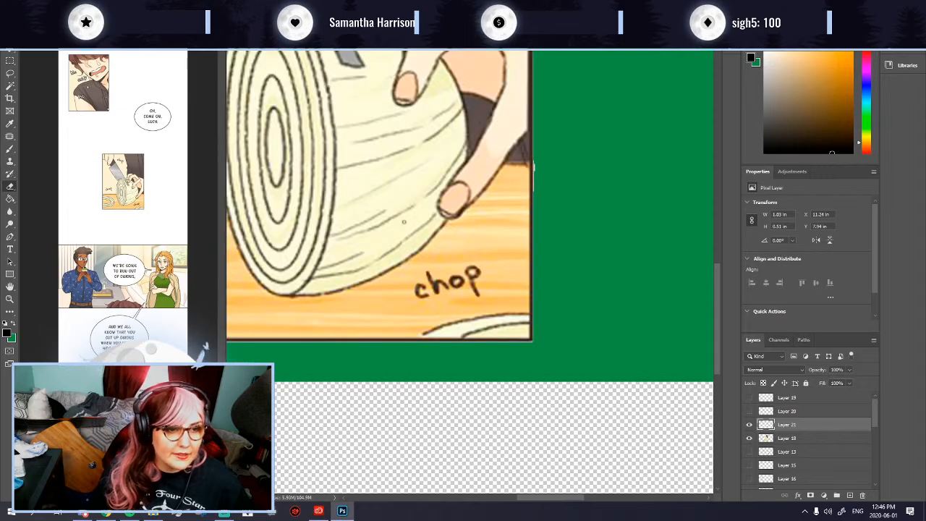
{"action": "scroll", "coordinate": [398, 272], "scroll_direction": "down", "scroll_amount": 8}
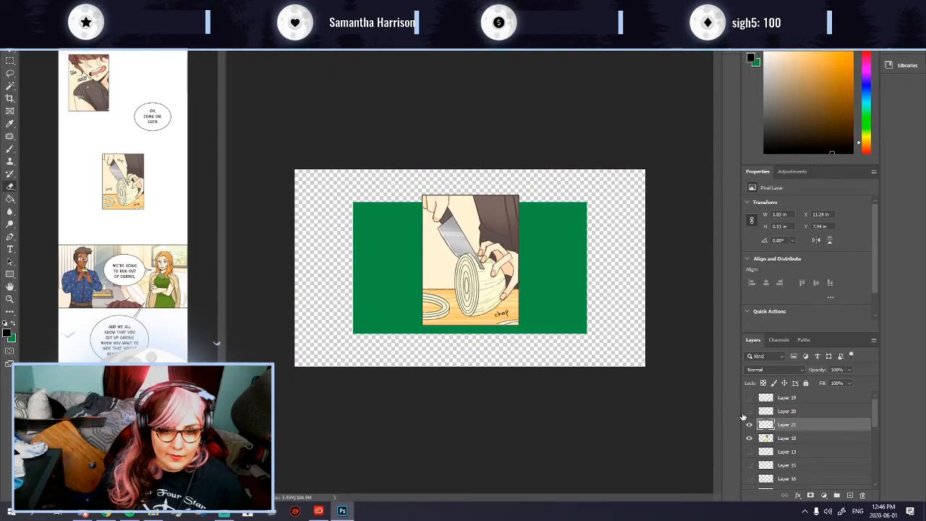
{"action": "left_click", "coordinate": [750, 411]}
{"action": "left_click", "coordinate": [749, 399]}
{"action": "scroll", "coordinate": [467, 212], "scroll_direction": "up", "scroll_amount": 5}
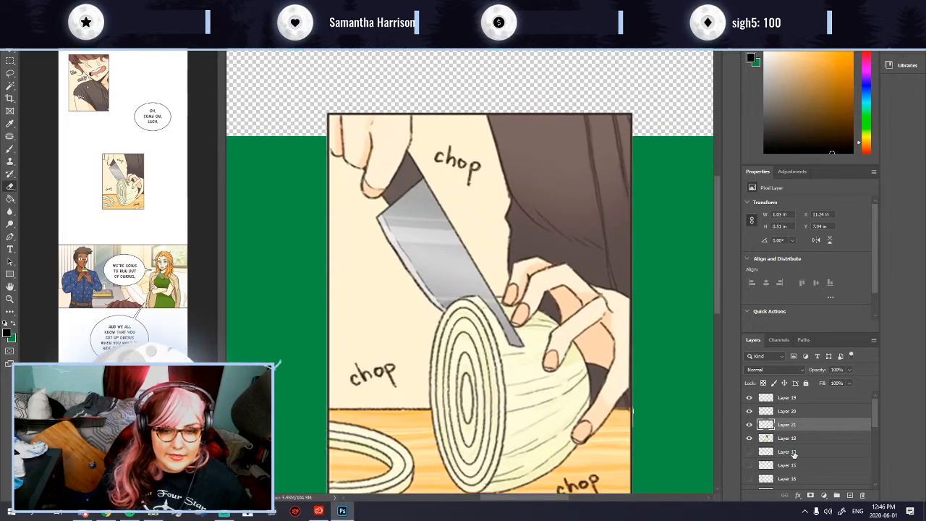
{"action": "scroll", "coordinate": [802, 458], "scroll_direction": "down", "scroll_amount": 1}
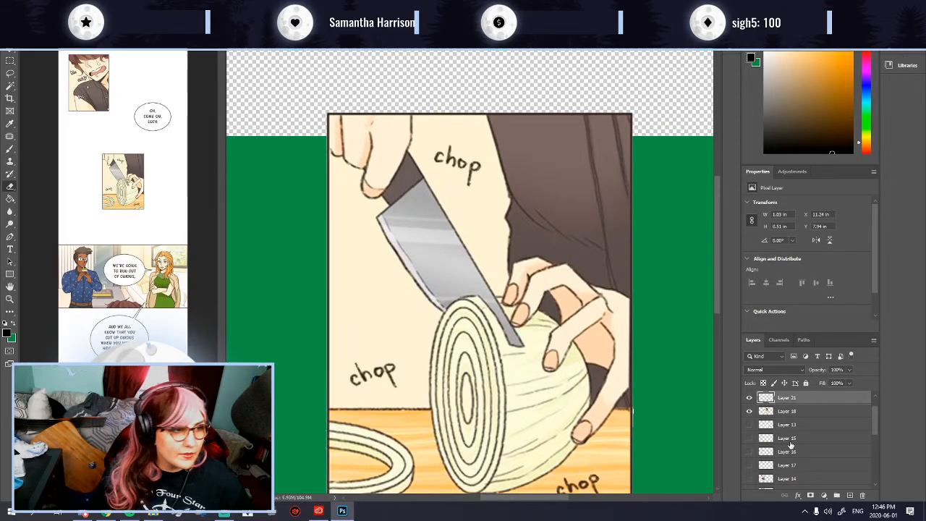
Step: Compare the "chop" lettering in the source strip's onion panel with the separated version
{"action": "left_click", "coordinate": [143, 209]}
{"action": "scroll", "coordinate": [87, 166], "scroll_direction": "up", "scroll_amount": 3}
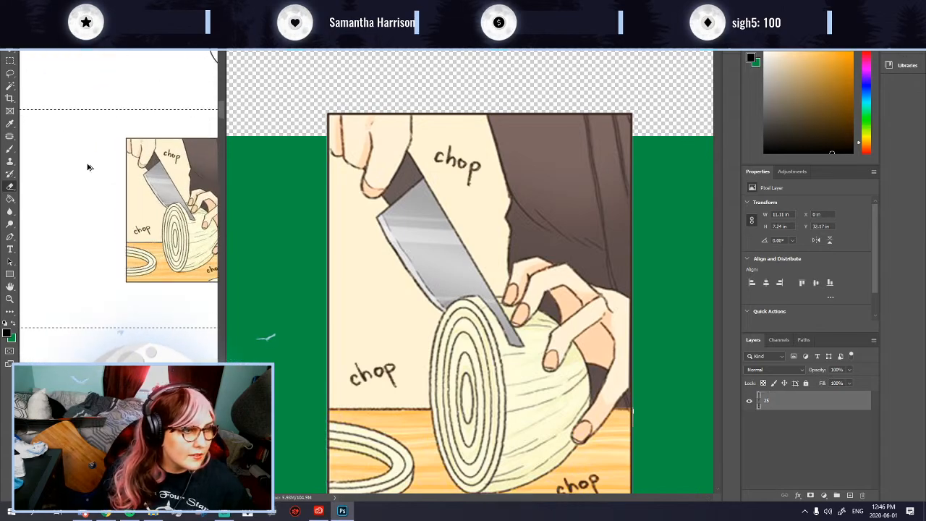
{"action": "scroll", "coordinate": [154, 238], "scroll_direction": "up", "scroll_amount": 5}
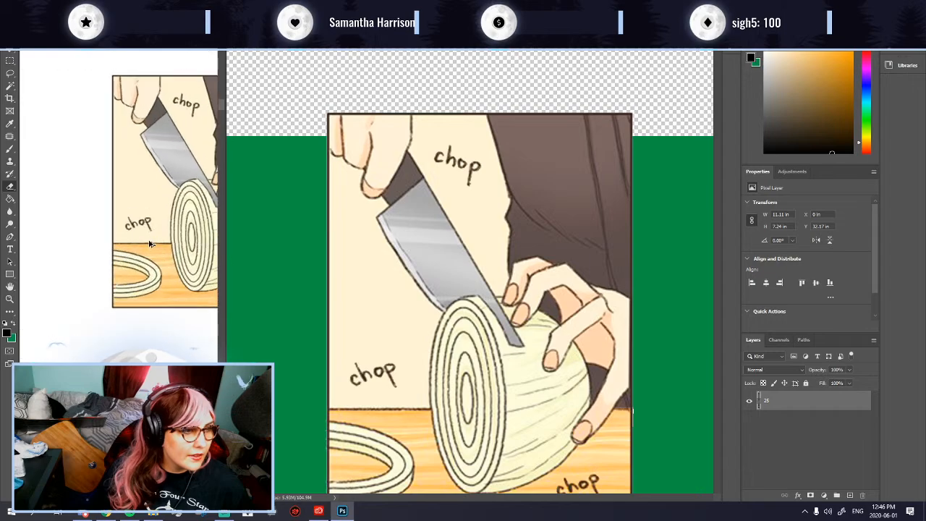
{"action": "scroll", "coordinate": [154, 238], "scroll_direction": "down", "scroll_amount": 3}
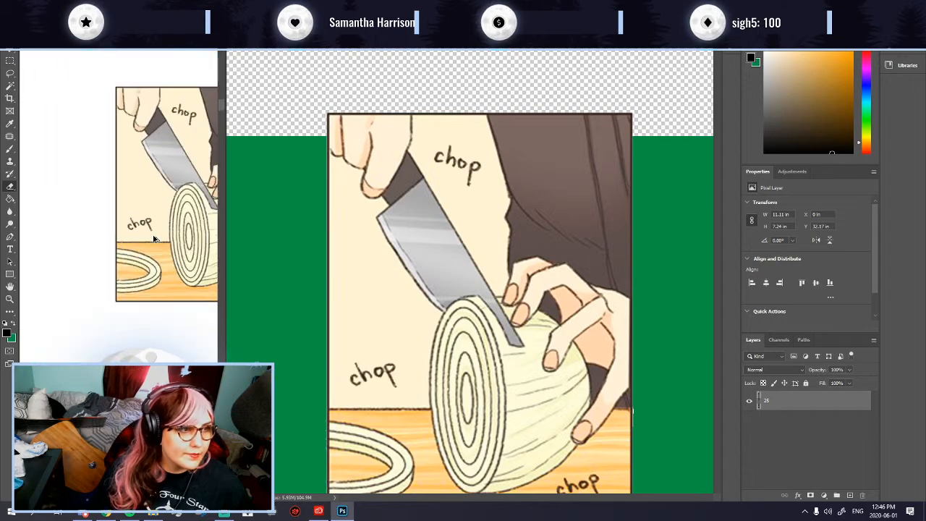
{"action": "scroll", "coordinate": [461, 323], "scroll_direction": "down", "scroll_amount": 3}
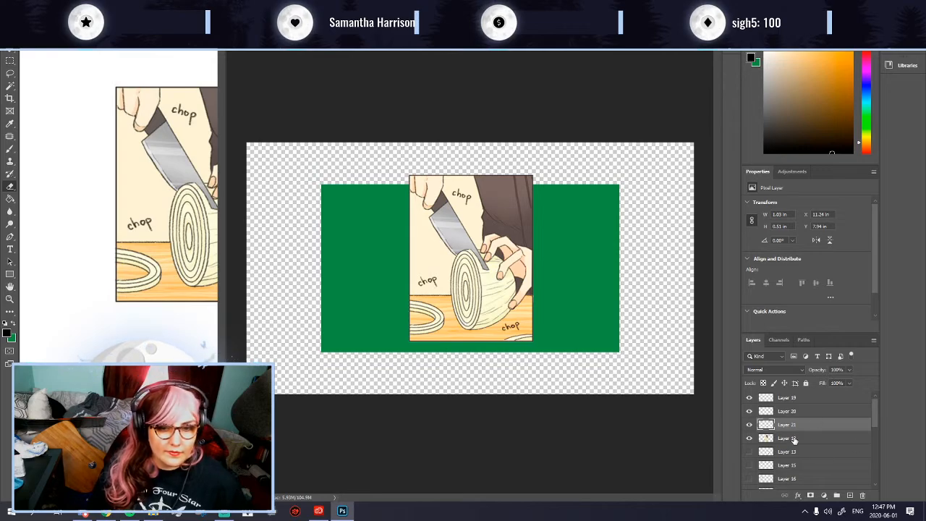
Step: Hide the green Layer 3 and the "chop" Layers 19, 20 and 21, and make the onion panel on Layer 18 active
{"action": "scroll", "coordinate": [801, 442], "scroll_direction": "down", "scroll_amount": 5}
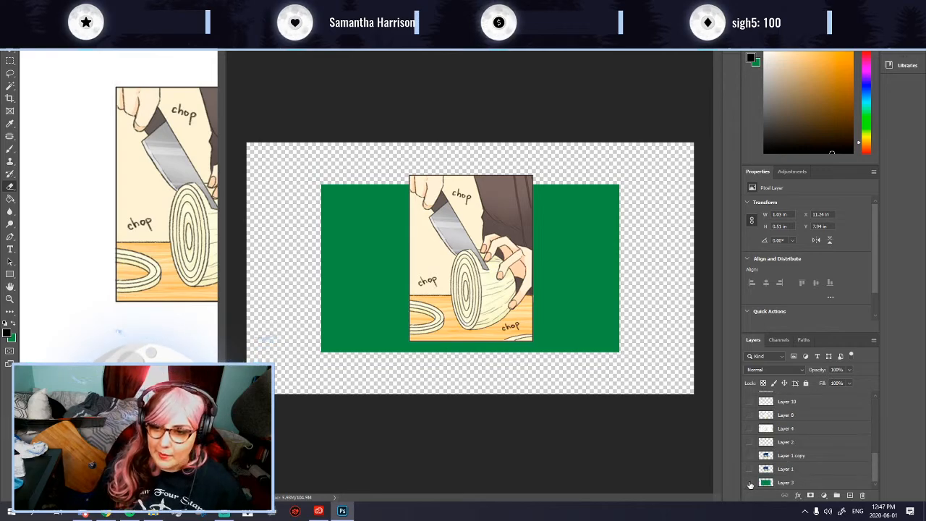
{"action": "left_click", "coordinate": [750, 483]}
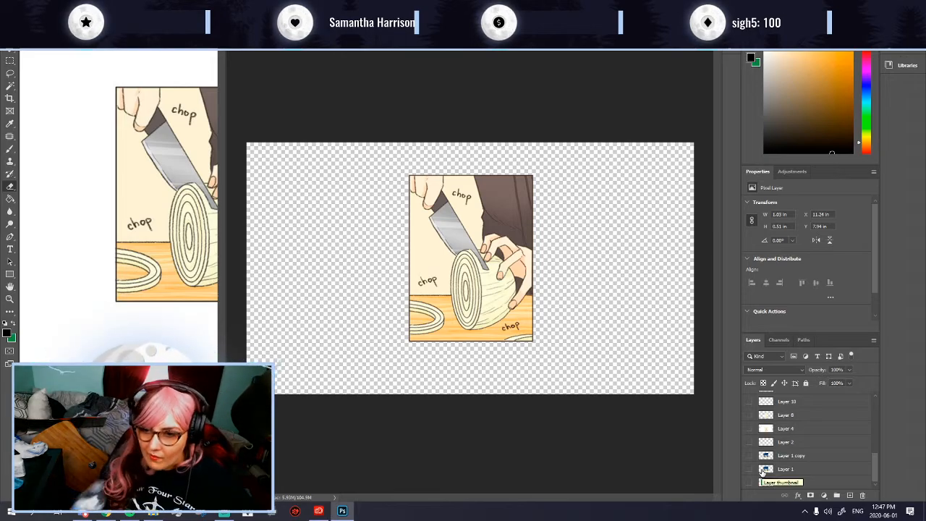
{"action": "scroll", "coordinate": [817, 445], "scroll_direction": "up", "scroll_amount": 3}
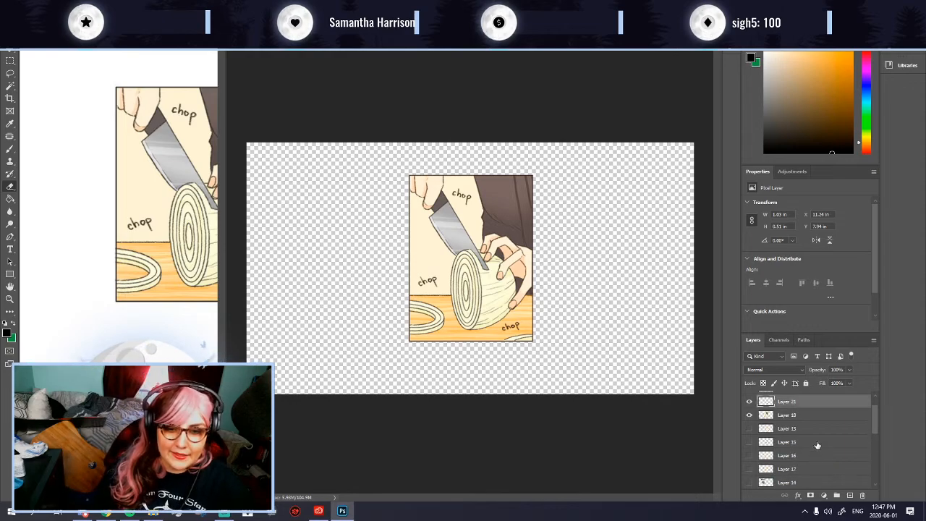
{"action": "scroll", "coordinate": [817, 444], "scroll_direction": "up", "scroll_amount": 1}
{"action": "left_click", "coordinate": [750, 425]}
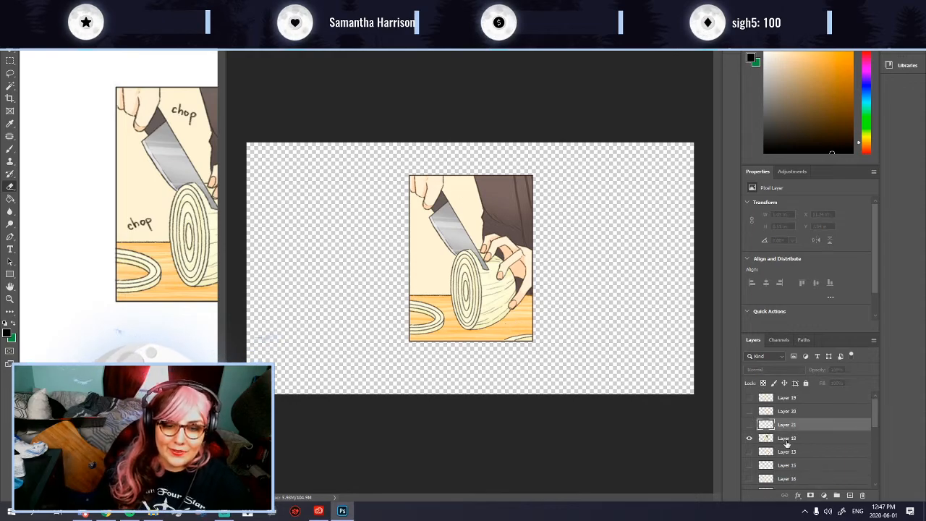
{"action": "left_click", "coordinate": [786, 439]}
{"action": "key", "text": "ctrl+shift+s"}
{"action": "left_click", "coordinate": [109, 223]}
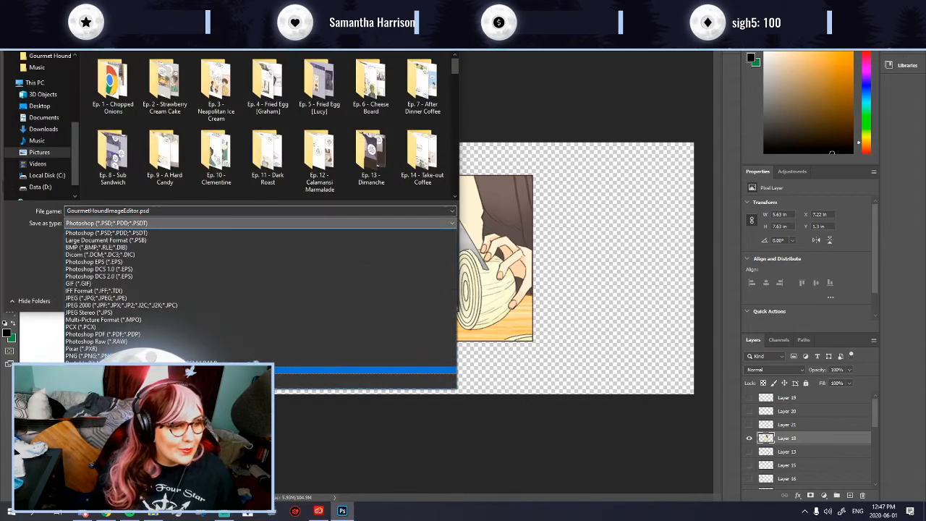
{"action": "left_click", "coordinate": [108, 355]}
{"action": "left_click_drag", "start_coordinate": [455, 66], "coordinate": [458, 213]}
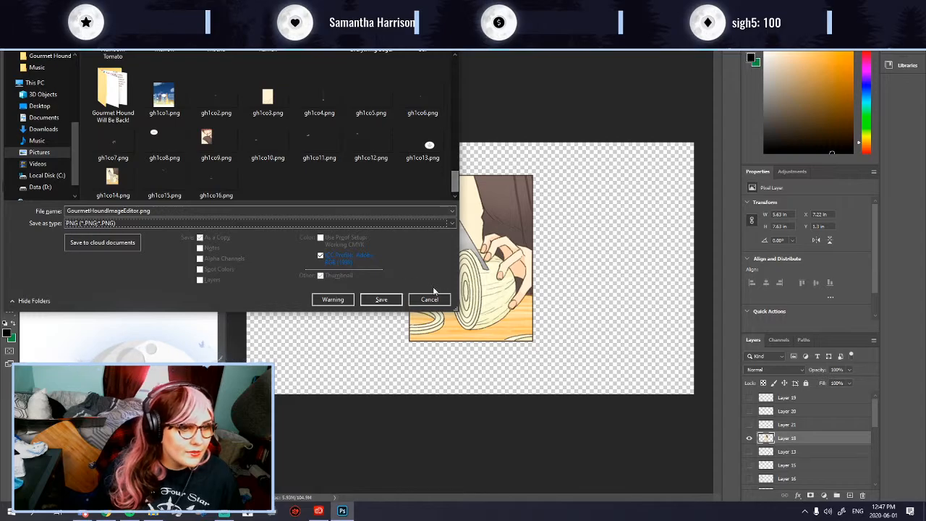
{"action": "left_click", "coordinate": [439, 298]}
Step: Hide the onion panel on Layer 18 and show only the "chop" lettering of Layer 21
{"action": "left_click", "coordinate": [750, 439]}
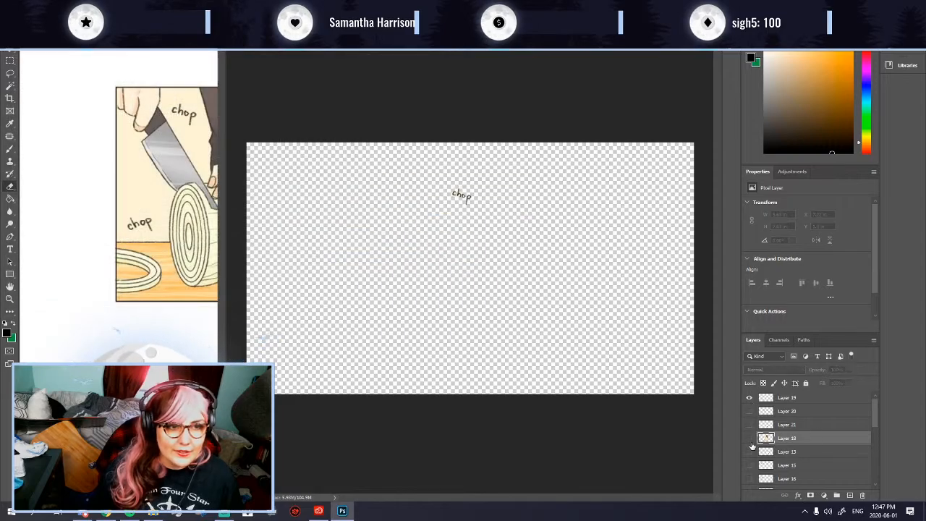
{"action": "left_click", "coordinate": [749, 397]}
{"action": "left_click", "coordinate": [750, 425]}
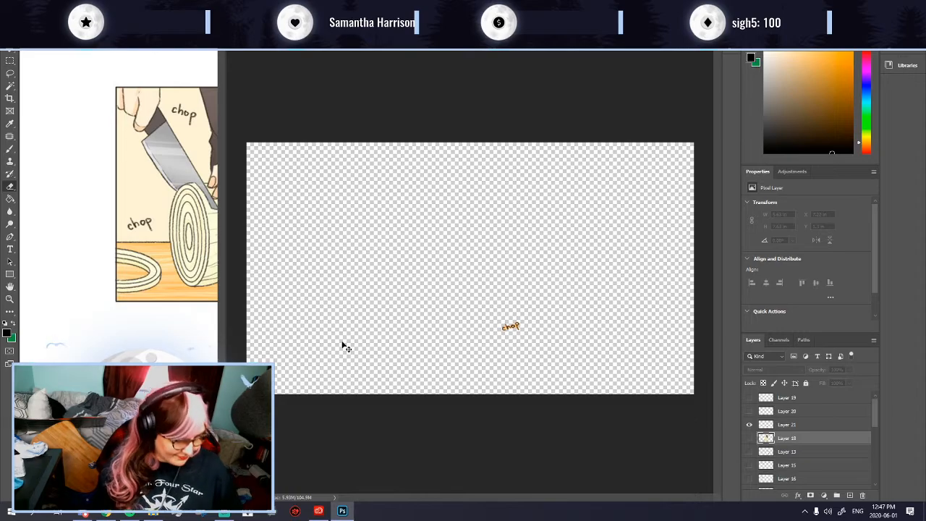
Step: Save the isolated "chop" lettering as a PNG named gh1co17.png beside the other gh1co files
{"action": "key", "text": "ctrl+shift+s"}
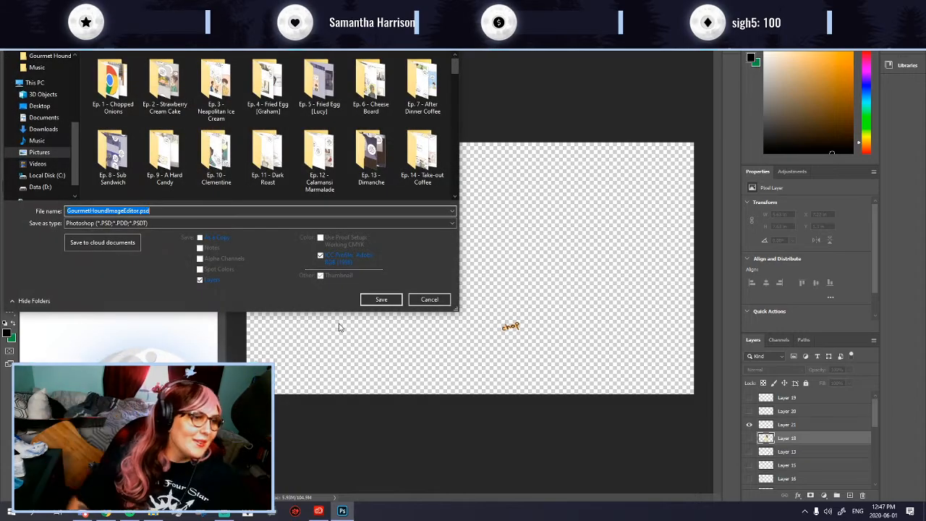
{"action": "left_click", "coordinate": [79, 223]}
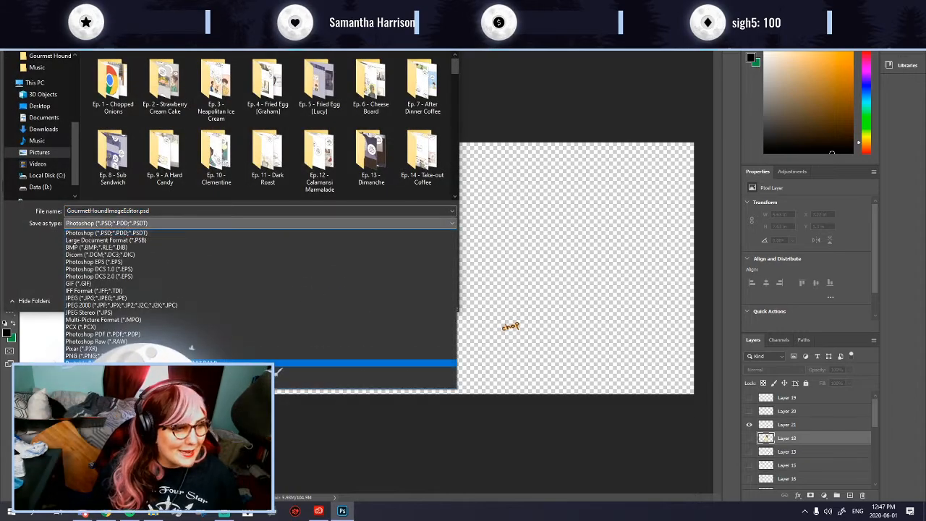
{"action": "left_click", "coordinate": [77, 354]}
{"action": "left_click_drag", "start_coordinate": [454, 71], "coordinate": [352, 223]}
{"action": "left_click_drag", "start_coordinate": [455, 63], "coordinate": [455, 178]}
{"action": "left_click", "coordinate": [228, 190]}
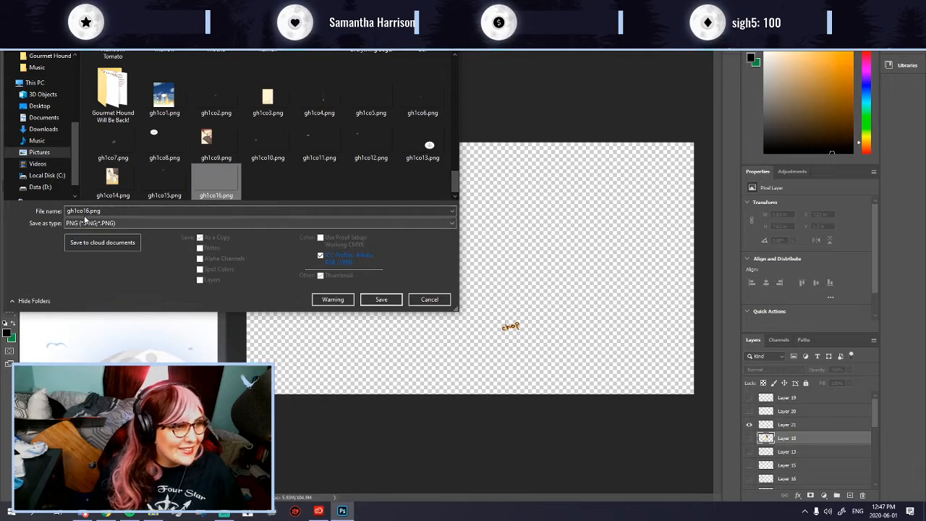
{"action": "left_click", "coordinate": [88, 211]}
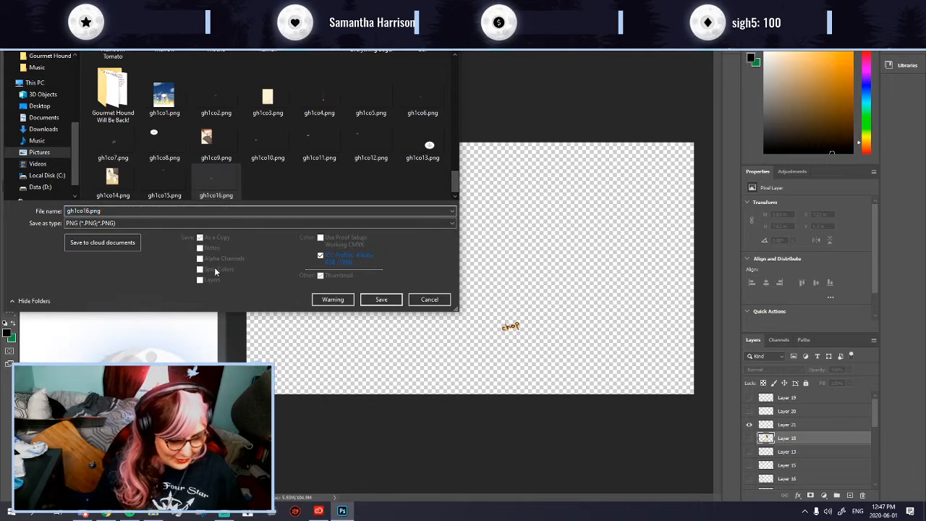
{"action": "key", "text": "Delete"}
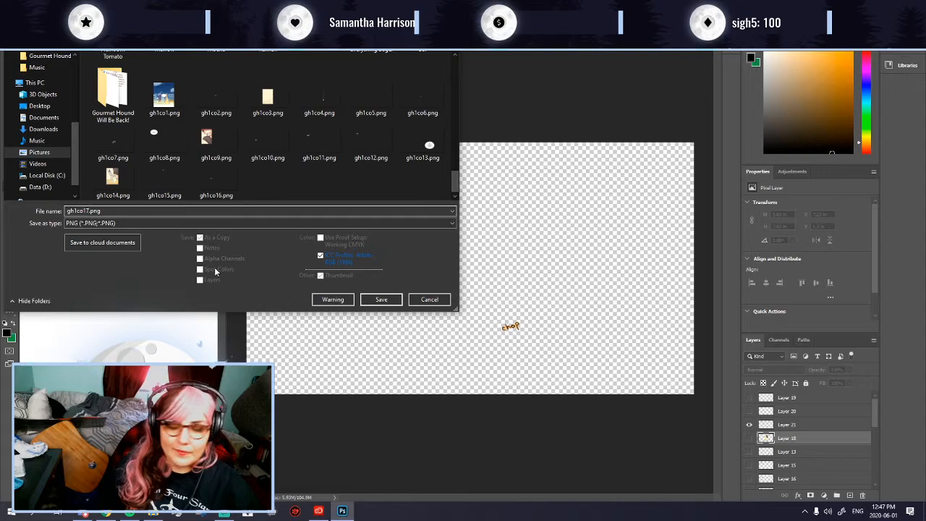
{"action": "key", "text": "Return"}
{"action": "key", "text": "Return"}
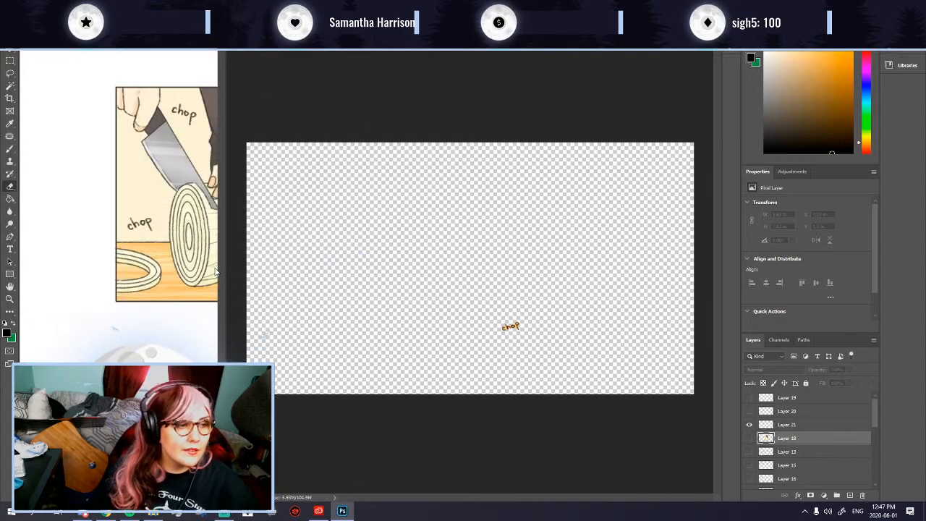
Step: Hide Layer 21 and marquee-select the strip section from the "We're going to run out of onions" panel down past the next panel
{"action": "left_click", "coordinate": [797, 397]}
{"action": "left_click", "coordinate": [156, 350]}
{"action": "scroll", "coordinate": [157, 350], "scroll_direction": "down", "scroll_amount": 5}
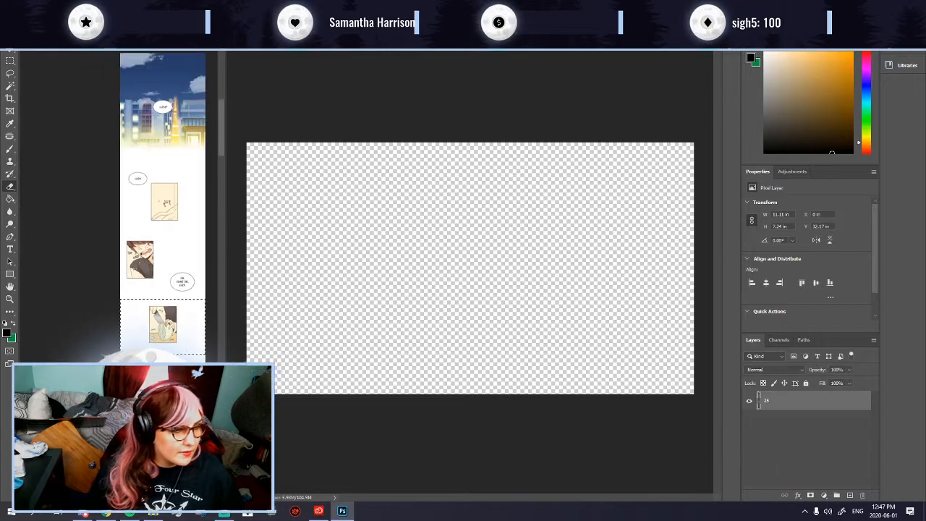
{"action": "scroll", "coordinate": [201, 415], "scroll_direction": "up", "scroll_amount": 3}
{"action": "scroll", "coordinate": [201, 415], "scroll_direction": "down", "scroll_amount": 6}
{"action": "scroll", "coordinate": [187, 277], "scroll_direction": "up", "scroll_amount": 6}
{"action": "scroll", "coordinate": [187, 277], "scroll_direction": "down", "scroll_amount": 1}
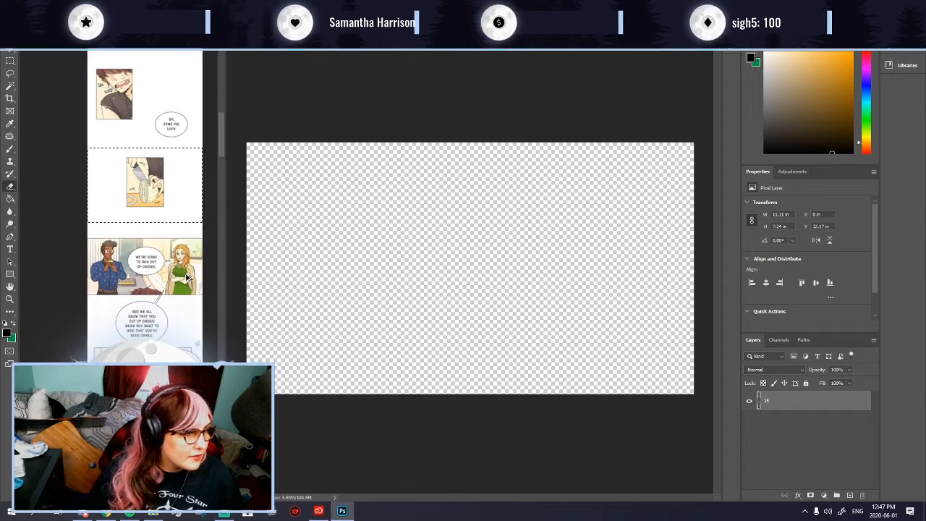
{"action": "key", "text": "ctrl+d"}
{"action": "left_click", "coordinate": [10, 61]}
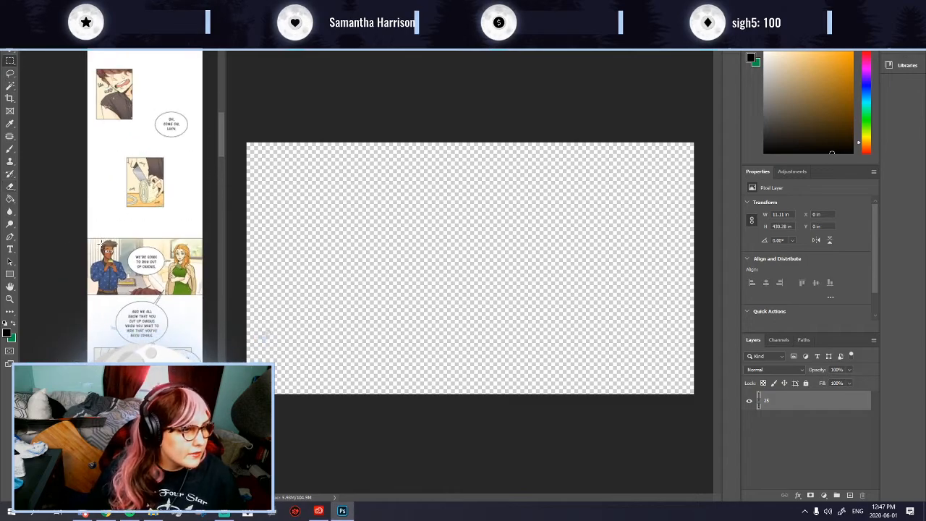
{"action": "left_click_drag", "start_coordinate": [83, 229], "coordinate": [210, 401]}
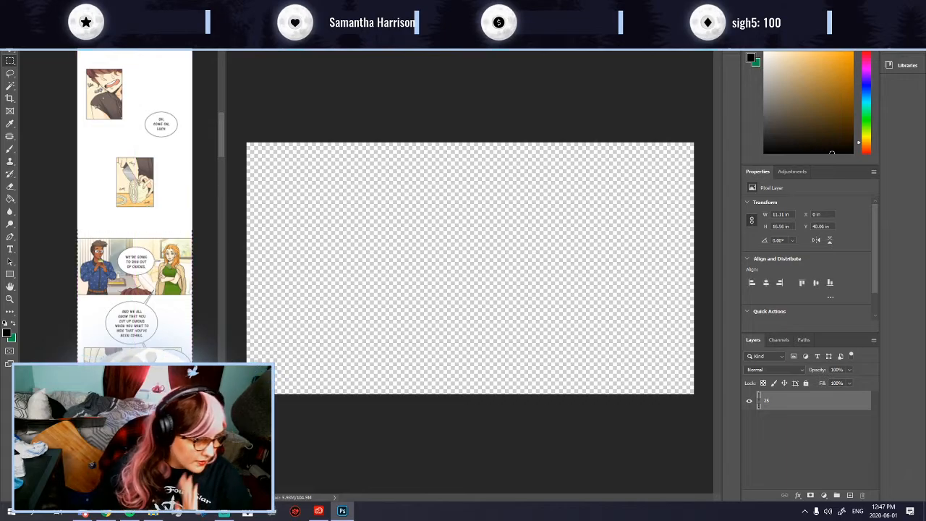
Step: Paste the selected strip section into the working canvas and scale it to fit the canvas height, about 7.54 × 11.25 in
{"action": "left_click", "coordinate": [445, 302]}
{"action": "key", "text": "ctrl+v"}
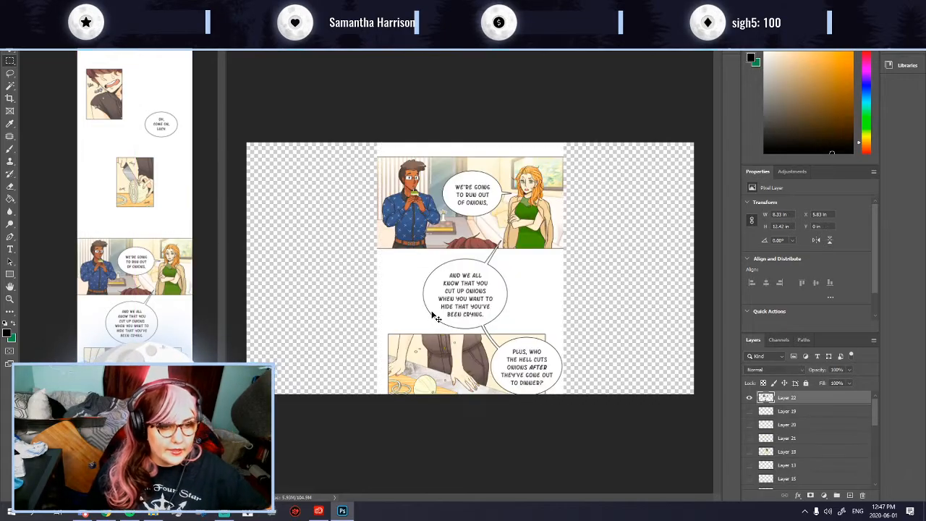
{"action": "key", "text": "ctrl+t"}
{"action": "left_click_drag", "start_coordinate": [471, 420], "coordinate": [476, 397]}
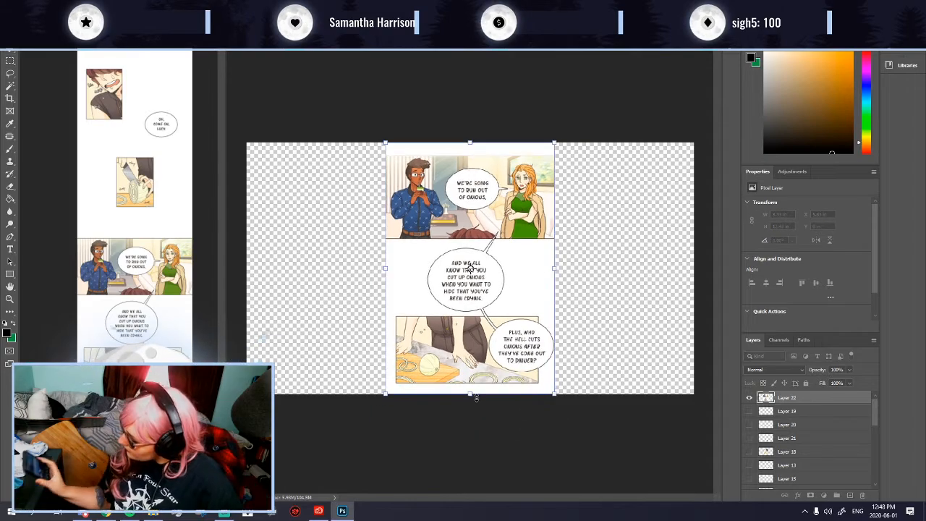
{"action": "key", "text": "Return"}
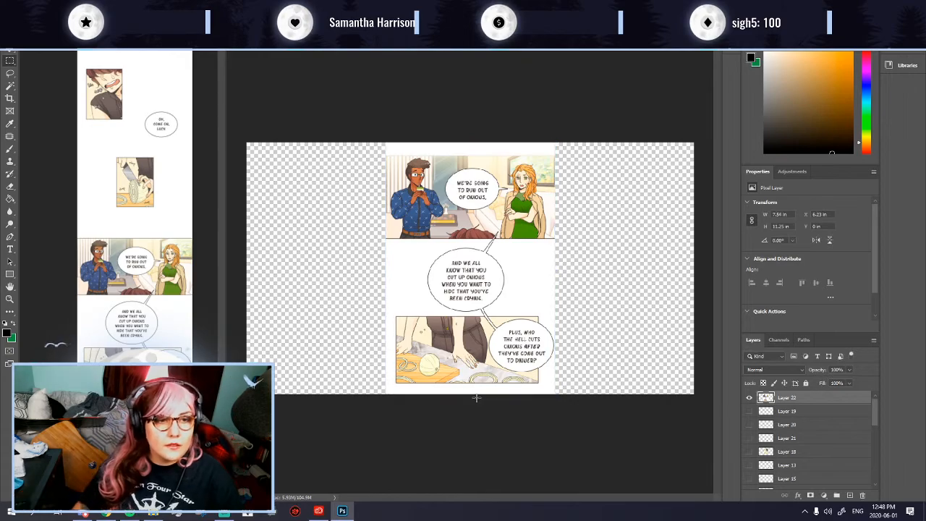
Step: Duplicate Layer 22 as Layer 22 copy and hide the original
{"action": "scroll", "coordinate": [548, 270], "scroll_direction": "up", "scroll_amount": 1}
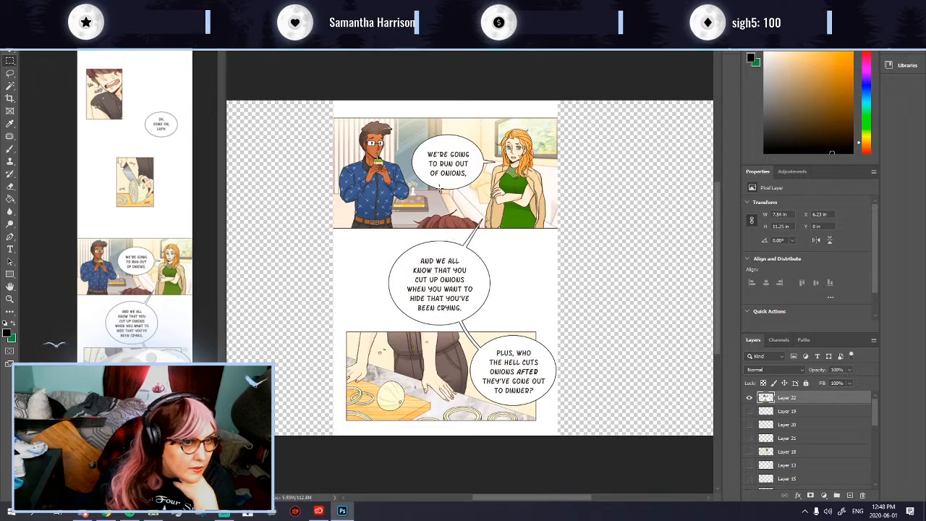
{"action": "right_click", "coordinate": [800, 400]}
{"action": "left_click", "coordinate": [723, 147]}
{"action": "key", "text": "Return"}
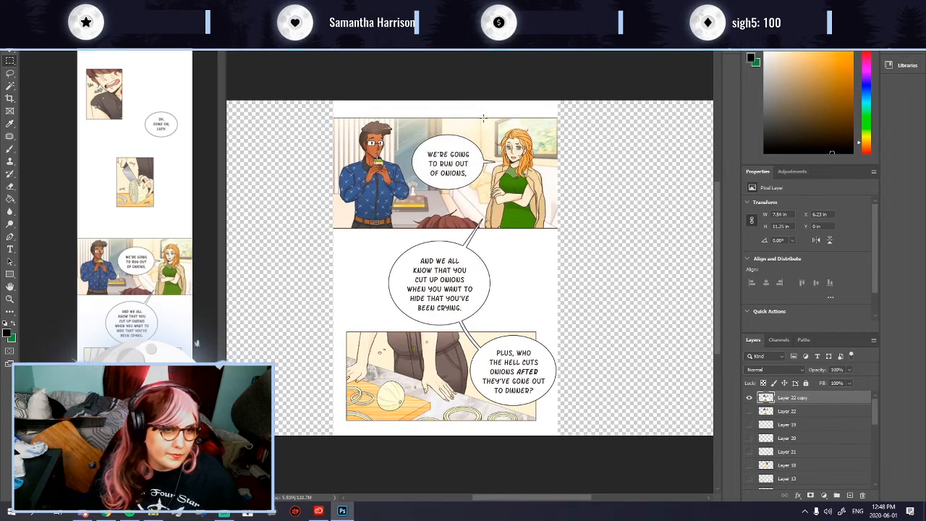
Step: Copy the "We're going to run out of onions" speech bubble from Layer 22 copy to its own layer and hide that layer
{"action": "scroll", "coordinate": [489, 136], "scroll_direction": "up", "scroll_amount": 3}
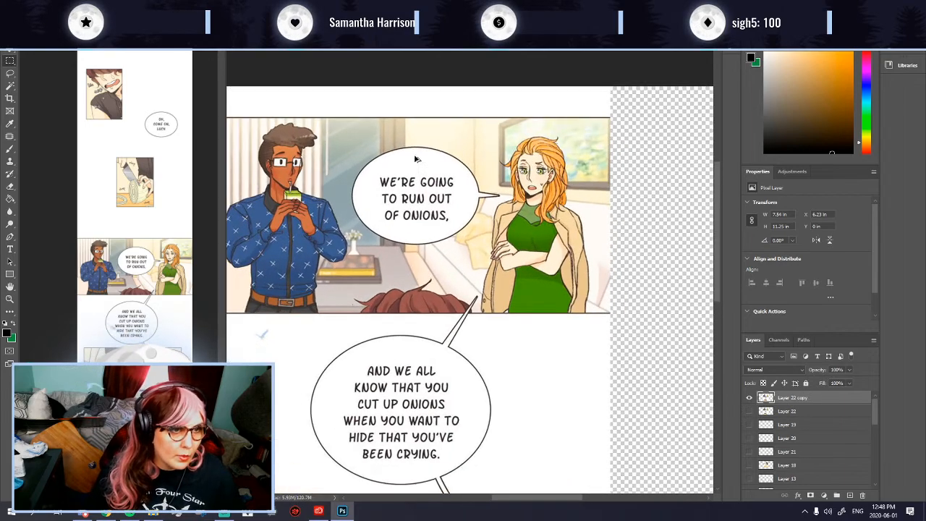
{"action": "left_click_drag", "start_coordinate": [340, 136], "coordinate": [510, 262]}
{"action": "key", "text": "ctrl+j"}
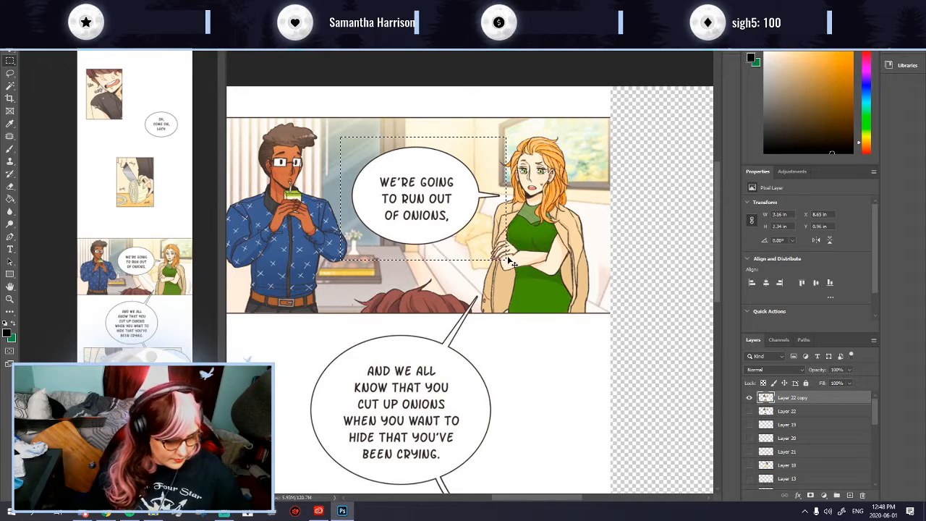
{"action": "key", "text": "ctrl+d"}
{"action": "left_click", "coordinate": [750, 398]}
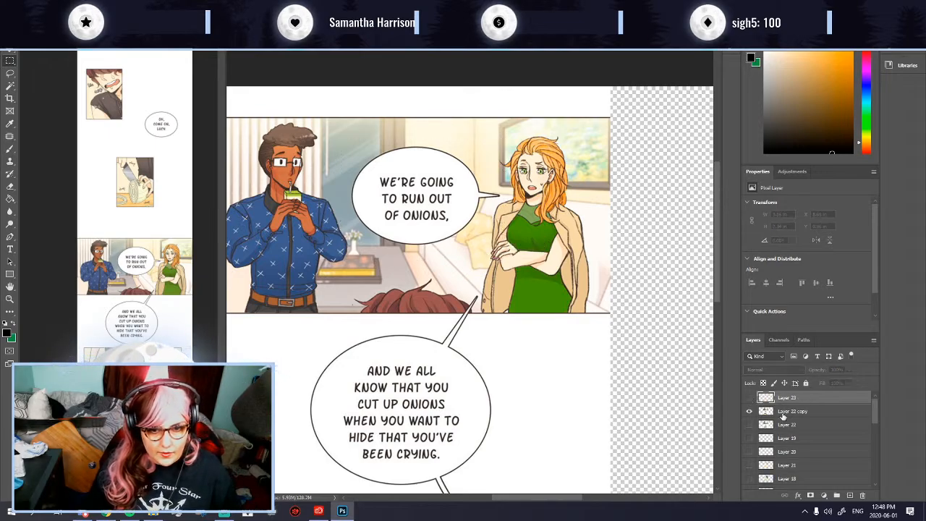
Step: Make Layer 22 copy the active layer and choose the Patch tool for the "We're going to run out of onions" bubble
{"action": "left_click", "coordinate": [773, 412]}
{"action": "scroll", "coordinate": [473, 190], "scroll_direction": "up", "scroll_amount": 5}
{"action": "scroll", "coordinate": [473, 189], "scroll_direction": "down", "scroll_amount": 4}
{"action": "scroll", "coordinate": [405, 166], "scroll_direction": "up", "scroll_amount": 1}
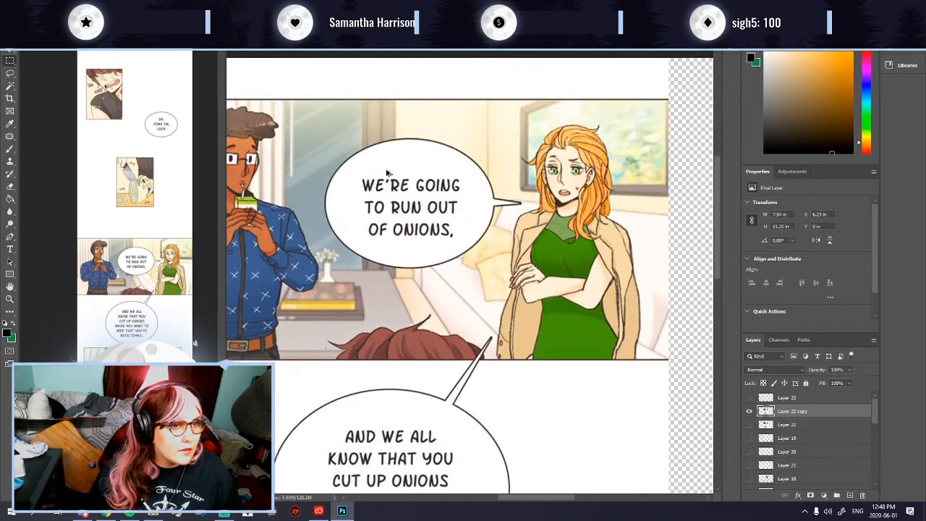
{"action": "left_click", "coordinate": [10, 136]}
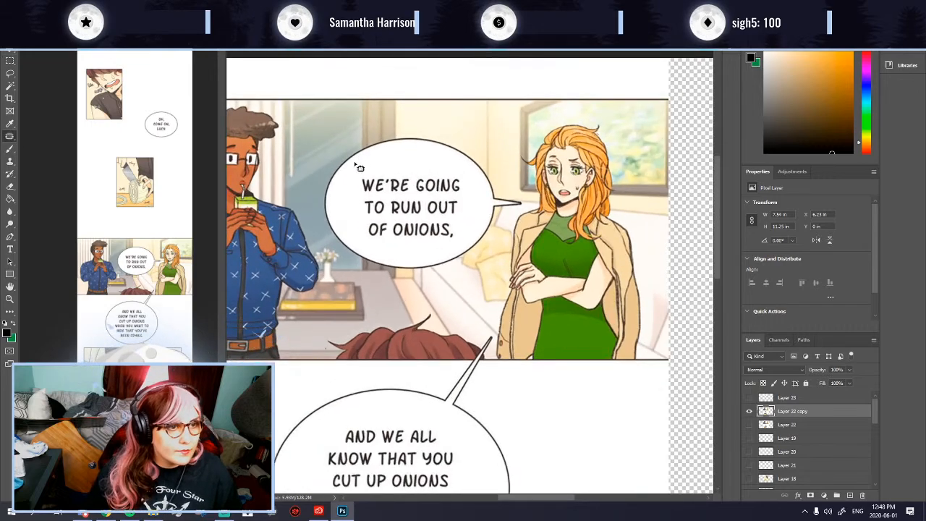
Step: Try to patch the left part of the "We're going to run out of onions" bubble with the window background
{"action": "mouse_move", "coordinate": [360, 242]}
{"action": "left_mouse_down"}
{"action": "mouse_move", "coordinate": [361, 267]}
{"action": "mouse_move", "coordinate": [361, 137]}
{"action": "left_mouse_up"}
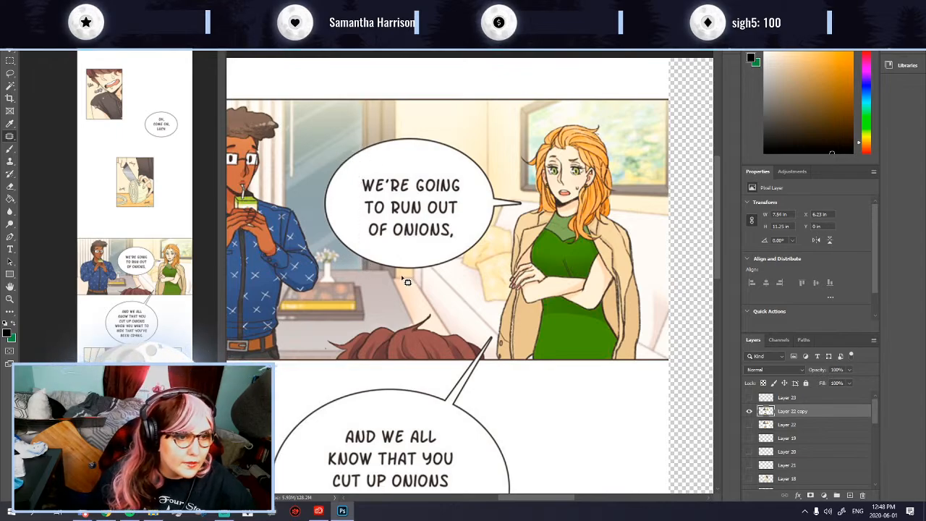
{"action": "left_click_drag", "start_coordinate": [392, 273], "coordinate": [329, 237]}
{"action": "left_click_drag", "start_coordinate": [320, 190], "coordinate": [319, 167]}
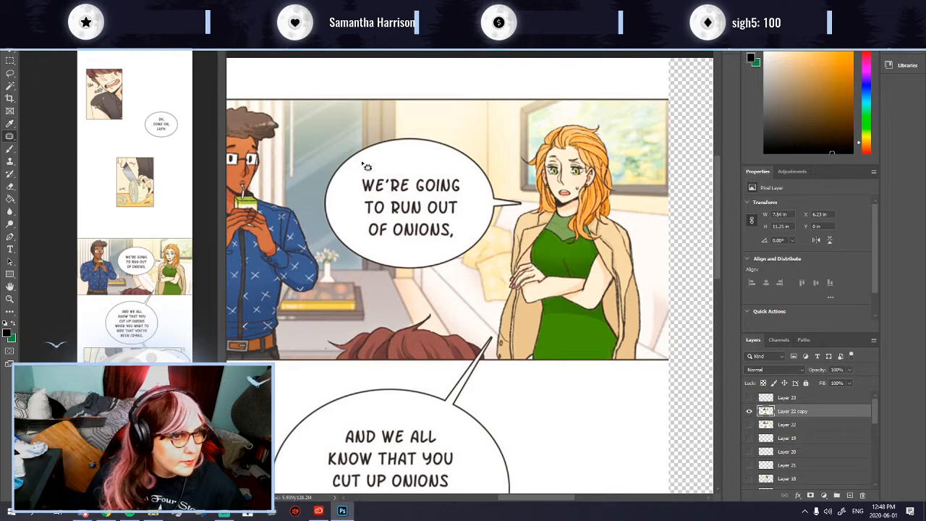
{"action": "mouse_move", "coordinate": [359, 153]}
{"action": "left_mouse_down"}
{"action": "mouse_move", "coordinate": [354, 165]}
{"action": "mouse_move", "coordinate": [337, 165]}
{"action": "left_mouse_up"}
{"action": "key", "text": "ctrl+d"}
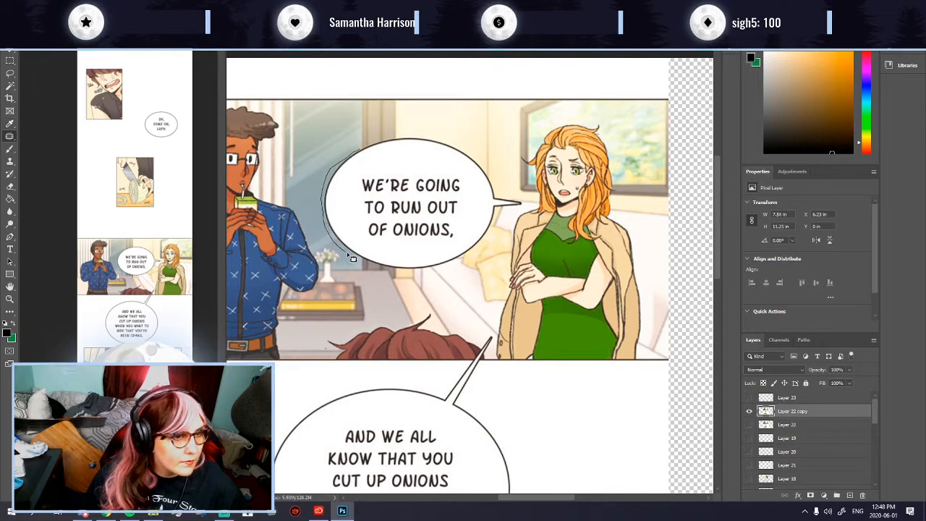
{"action": "mouse_move", "coordinate": [411, 237]}
{"action": "left_mouse_down"}
{"action": "mouse_move", "coordinate": [405, 144]}
{"action": "mouse_move", "coordinate": [360, 149]}
{"action": "left_mouse_up"}
{"action": "mouse_move", "coordinate": [378, 207]}
{"action": "left_mouse_down"}
{"action": "mouse_move", "coordinate": [383, 163]}
{"action": "mouse_move", "coordinate": [384, 171]}
{"action": "left_mouse_up"}
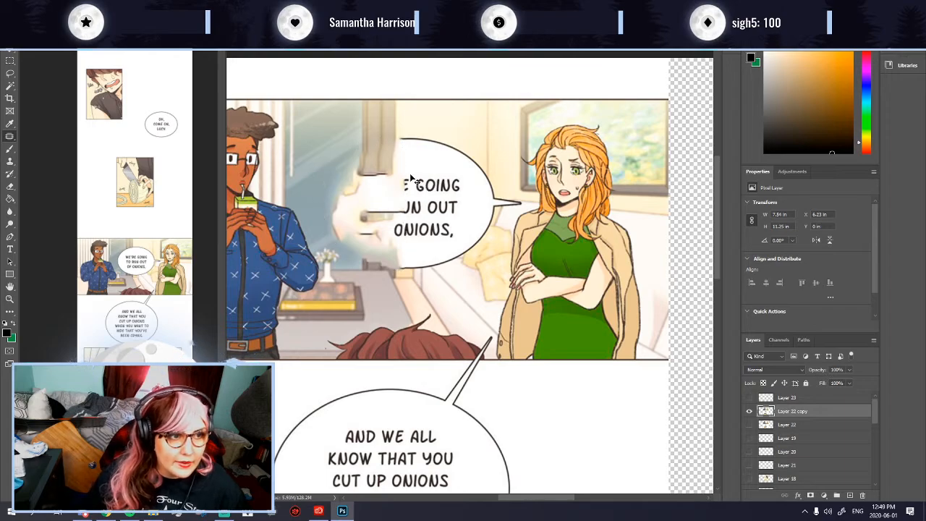
{"action": "key", "text": "ctrl+z"}
{"action": "key", "text": "ctrl+z"}
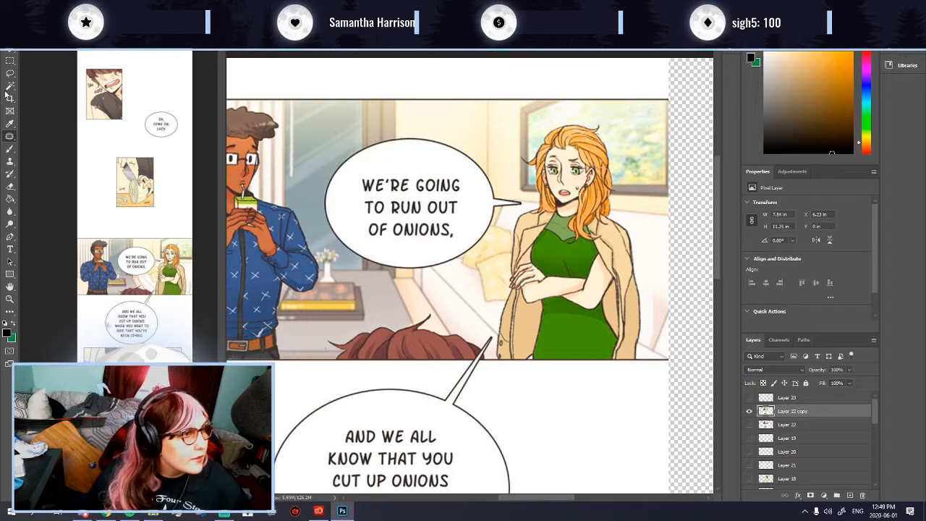
Step: Sample the window's blue-grey and paint over the left edge of the speech bubble with a hard round brush
{"action": "left_click", "coordinate": [9, 125]}
{"action": "left_click", "coordinate": [316, 215]}
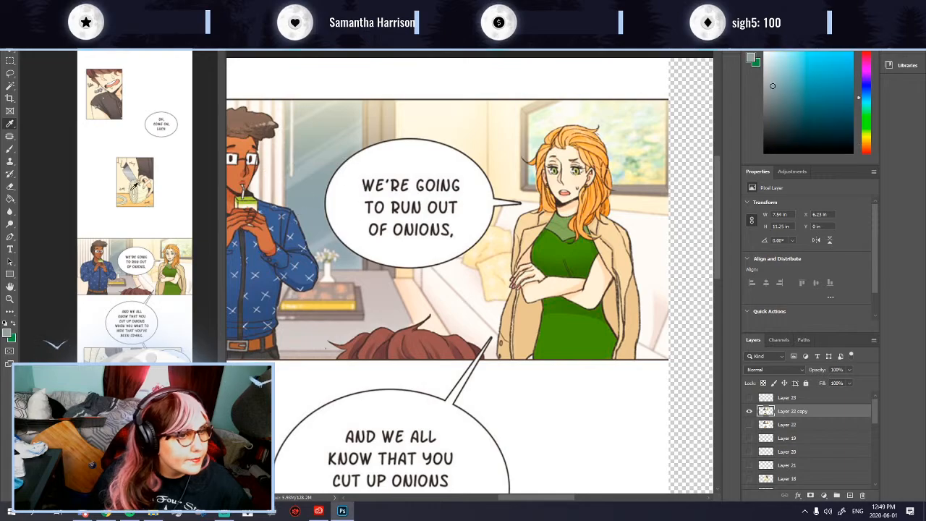
{"action": "left_click", "coordinate": [9, 148]}
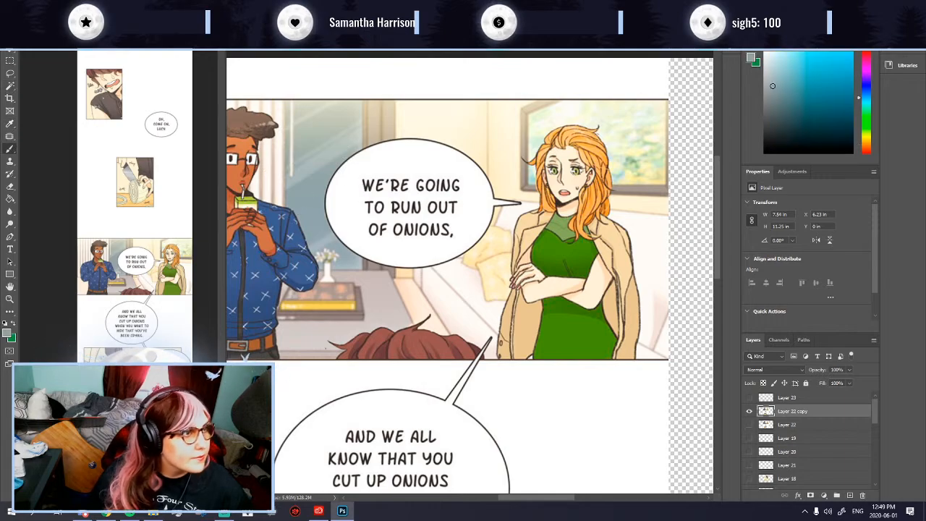
{"action": "left_click", "coordinate": [37, 28]}
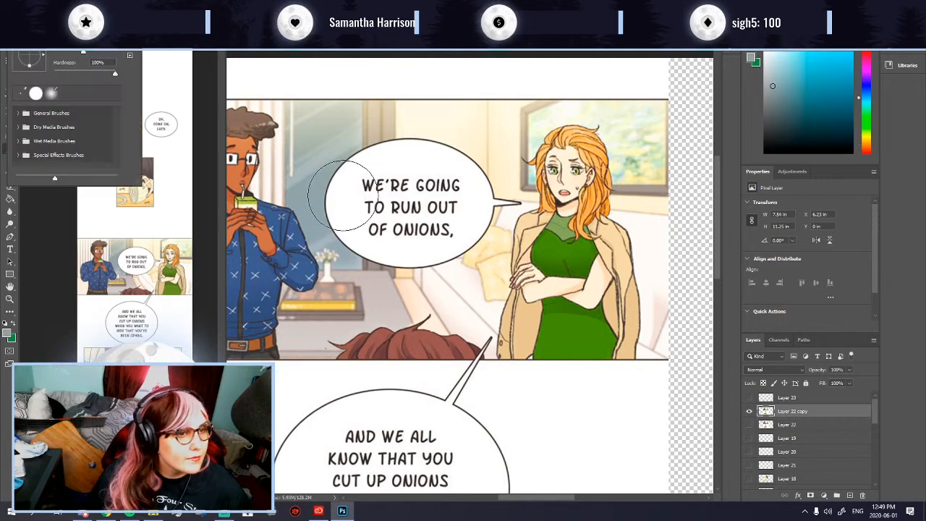
{"action": "mouse_move", "coordinate": [347, 201]}
{"action": "left_mouse_down"}
{"action": "mouse_move", "coordinate": [337, 189]}
{"action": "mouse_move", "coordinate": [349, 183]}
{"action": "left_mouse_up"}
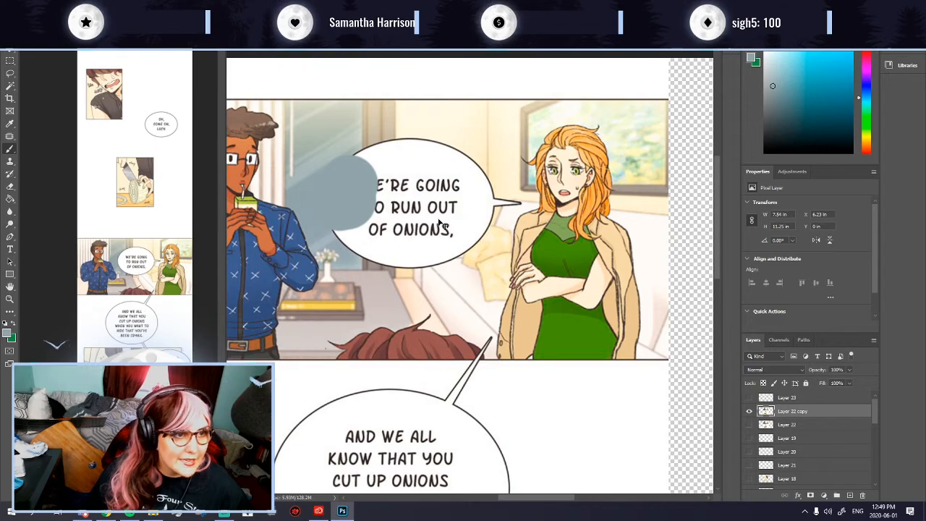
Step: Patch the upper-left part of the bubble with the brown window frame directly above it
{"action": "scroll", "coordinate": [354, 201], "scroll_direction": "up", "scroll_amount": 1}
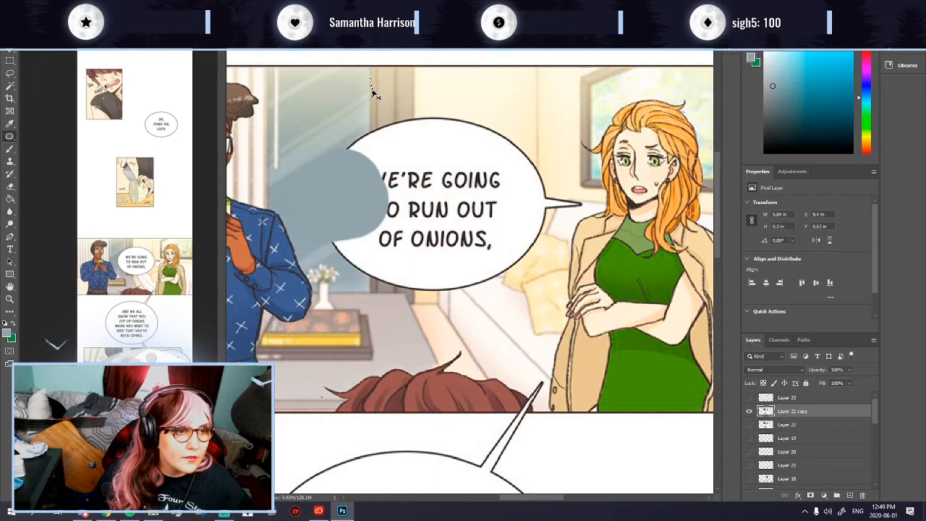
{"action": "left_click_drag", "start_coordinate": [373, 137], "coordinate": [382, 172]}
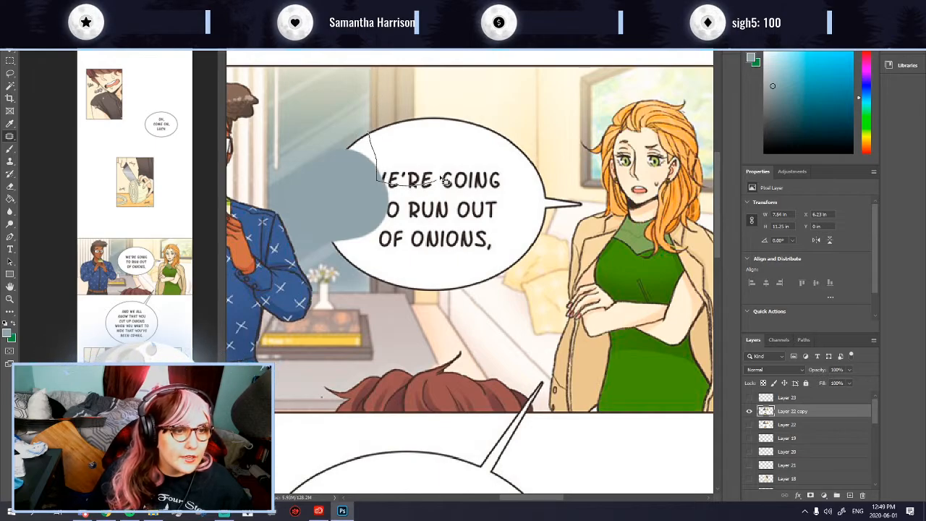
{"action": "mouse_move", "coordinate": [416, 122]}
{"action": "left_mouse_down"}
{"action": "mouse_move", "coordinate": [373, 136]}
{"action": "mouse_move", "coordinate": [394, 145]}
{"action": "mouse_move", "coordinate": [400, 137]}
{"action": "mouse_move", "coordinate": [409, 174]}
{"action": "mouse_move", "coordinate": [411, 131]}
{"action": "left_mouse_up"}
{"action": "key", "text": "ctrl+d"}
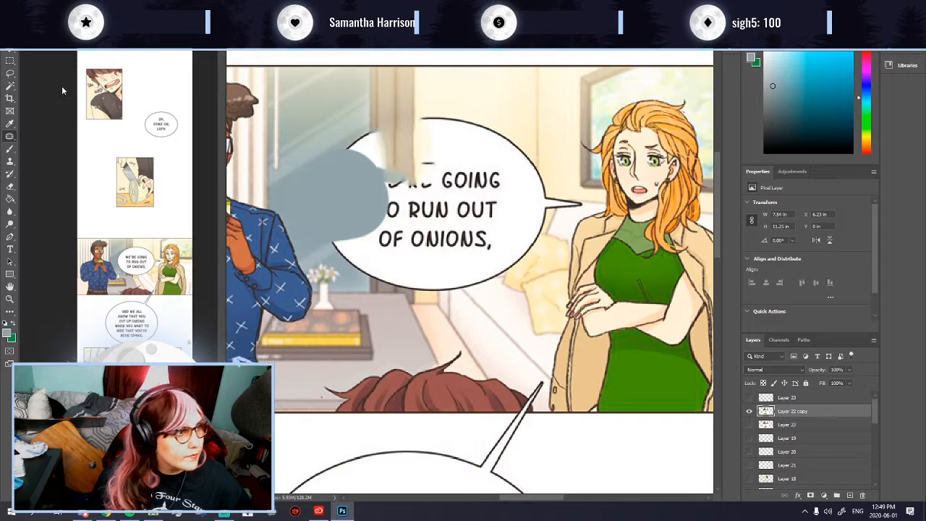
Step: Patch the top of the bubble and its first line of text with the plain cream wall above
{"action": "mouse_move", "coordinate": [423, 154]}
{"action": "left_mouse_down"}
{"action": "mouse_move", "coordinate": [422, 183]}
{"action": "mouse_move", "coordinate": [537, 183]}
{"action": "mouse_move", "coordinate": [502, 129]}
{"action": "left_mouse_up"}
{"action": "left_click_drag", "start_coordinate": [421, 114], "coordinate": [420, 114]}
{"action": "left_click_drag", "start_coordinate": [469, 171], "coordinate": [468, 138]}
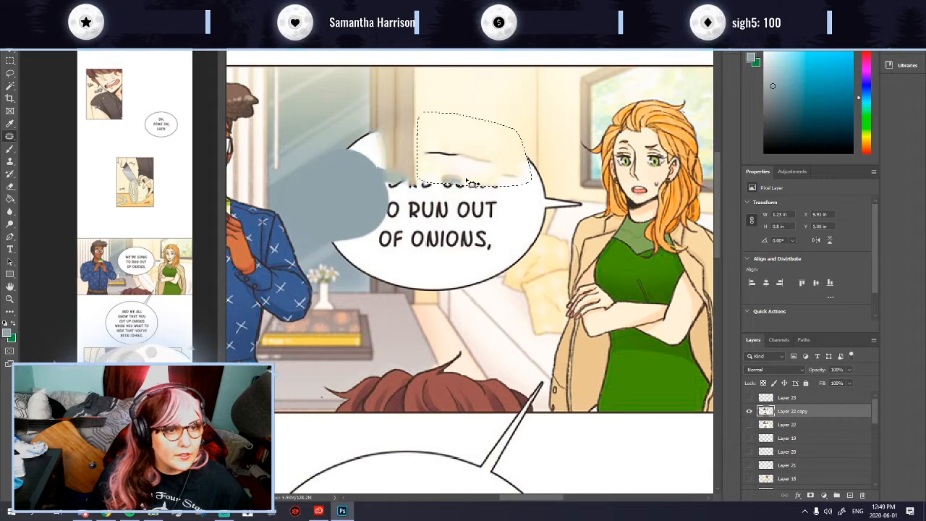
{"action": "key", "text": "ctrl+d"}
{"action": "key", "text": "ctrl+minus"}
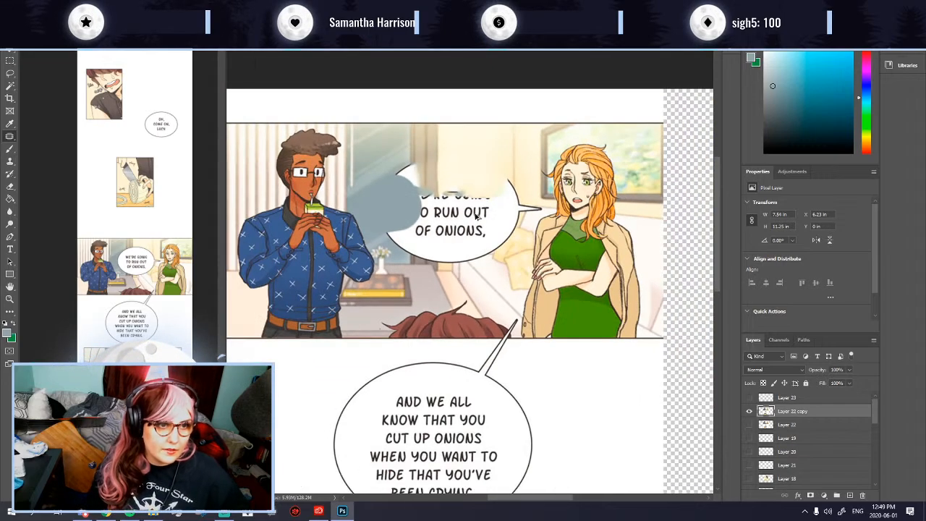
{"action": "scroll", "coordinate": [476, 216], "scroll_direction": "down", "scroll_amount": 1}
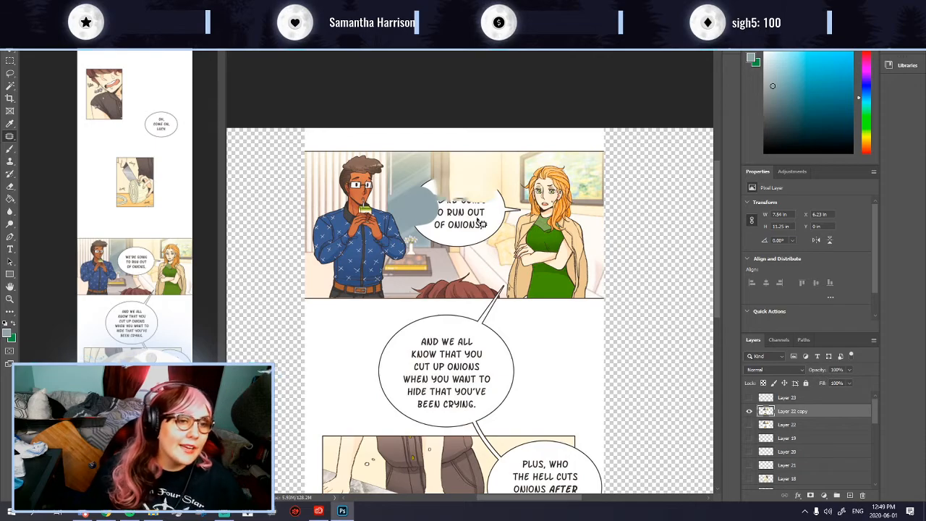
Step: Patch the lower-left edge of the bubble with the blue-grey window background
{"action": "scroll", "coordinate": [479, 223], "scroll_direction": "up", "scroll_amount": 3}
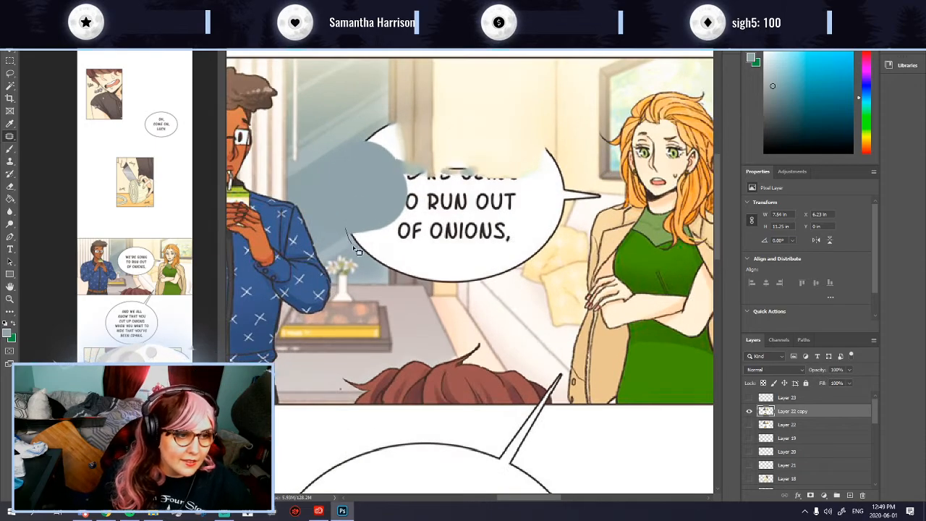
{"action": "mouse_move", "coordinate": [385, 218]}
{"action": "left_mouse_down"}
{"action": "mouse_move", "coordinate": [379, 268]}
{"action": "mouse_move", "coordinate": [377, 254]}
{"action": "mouse_move", "coordinate": [365, 253]}
{"action": "left_mouse_up"}
{"action": "key", "text": "ctrl+d"}
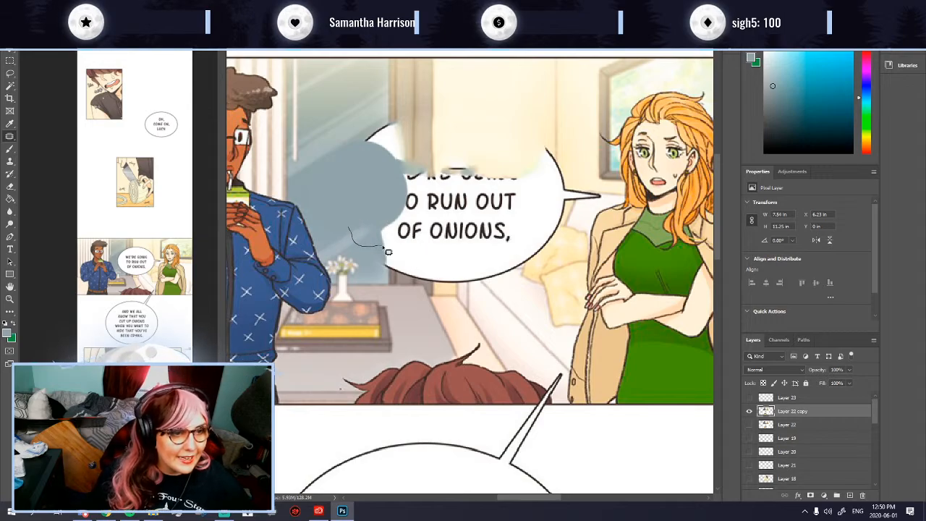
Step: Try to patch the leftover outline at the bubble's lower-left edge, just above the flower vase
{"action": "mouse_move", "coordinate": [356, 219]}
{"action": "left_mouse_down"}
{"action": "mouse_move", "coordinate": [371, 270]}
{"action": "mouse_move", "coordinate": [392, 277]}
{"action": "mouse_move", "coordinate": [388, 254]}
{"action": "mouse_move", "coordinate": [375, 248]}
{"action": "mouse_move", "coordinate": [376, 269]}
{"action": "left_mouse_up"}
{"action": "key", "text": "ctrl+d"}
{"action": "key", "text": "ctrl+d"}
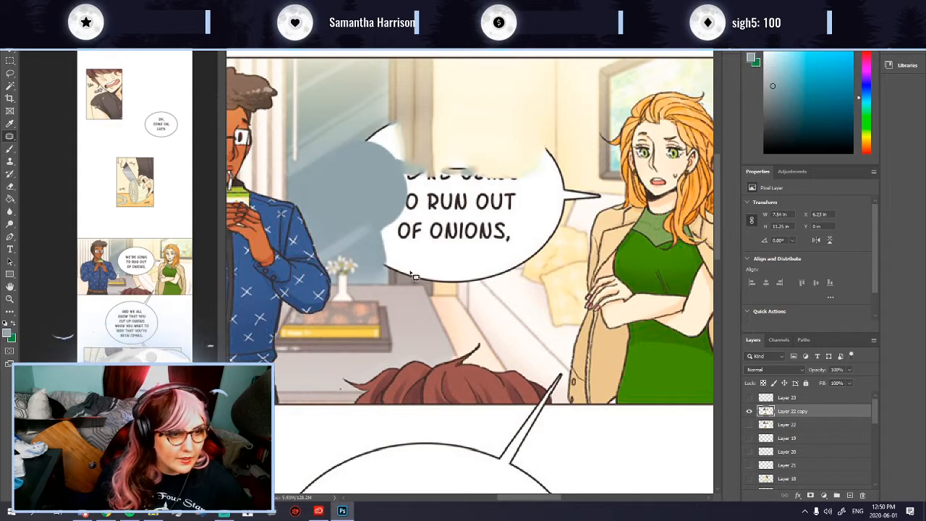
{"action": "left_click_drag", "start_coordinate": [388, 243], "coordinate": [382, 276]}
{"action": "key", "text": "ctrl+d"}
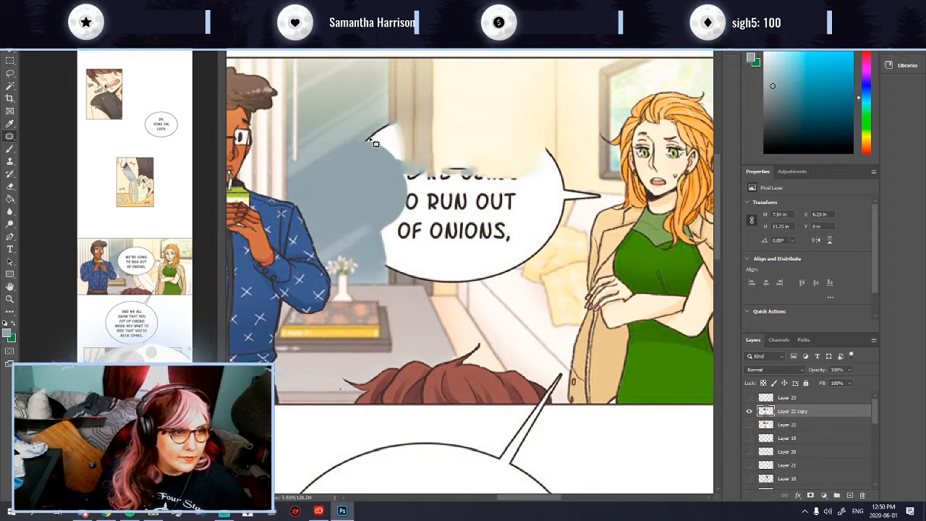
Step: Patch the remaining upper-left outline of the bubble with the painted blue-grey window area
{"action": "left_click_drag", "start_coordinate": [371, 138], "coordinate": [370, 138]}
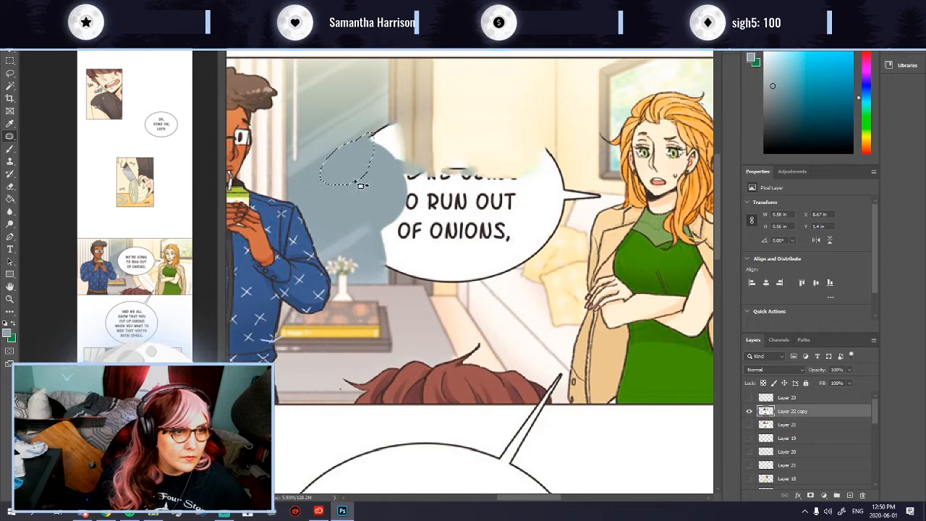
{"action": "key", "text": "ctrl+d"}
{"action": "mouse_move", "coordinate": [398, 196]}
{"action": "left_mouse_down"}
{"action": "mouse_move", "coordinate": [340, 192]}
{"action": "mouse_move", "coordinate": [352, 147]}
{"action": "mouse_move", "coordinate": [386, 125]}
{"action": "left_mouse_up"}
{"action": "left_click_drag", "start_coordinate": [365, 181], "coordinate": [344, 199]}
{"action": "key", "text": "ctrl+d"}
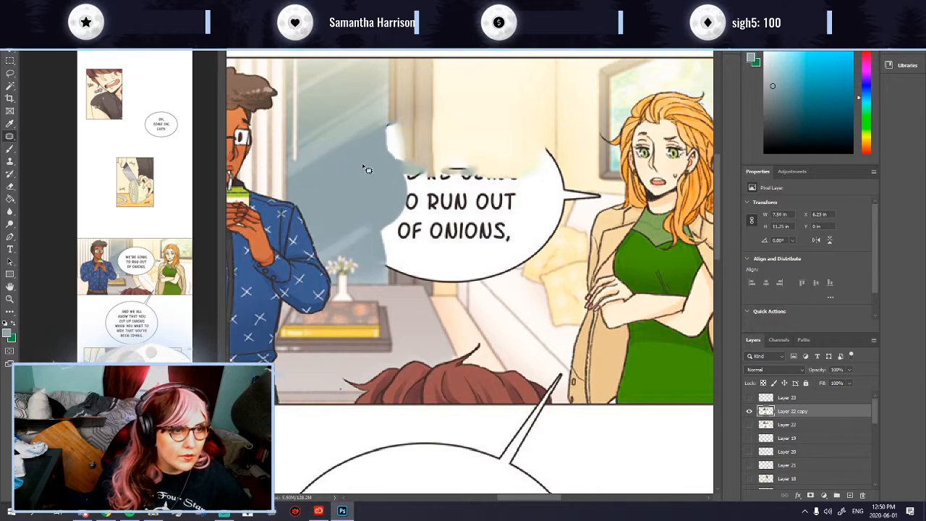
{"action": "left_click_drag", "start_coordinate": [391, 129], "coordinate": [370, 151]}
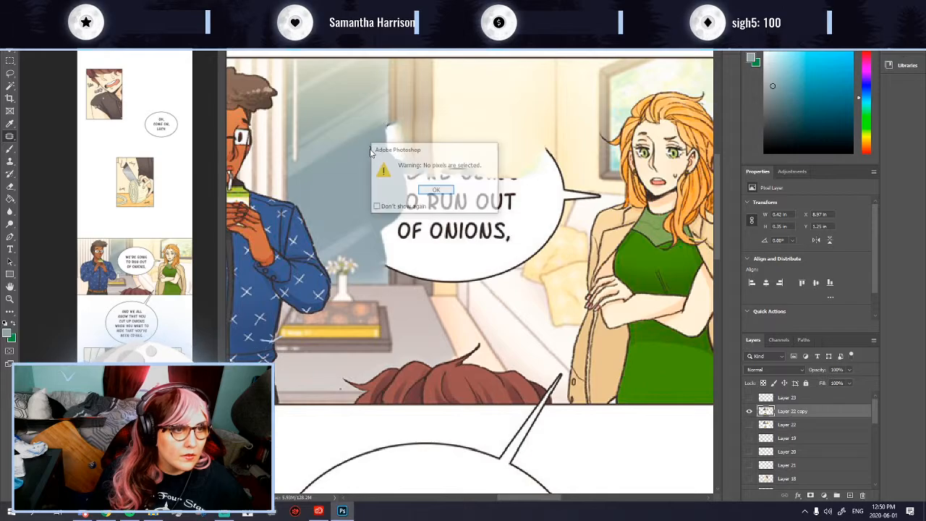
{"action": "left_click", "coordinate": [435, 192]}
{"action": "scroll", "coordinate": [417, 158], "scroll_direction": "down", "scroll_amount": 3}
{"action": "scroll", "coordinate": [382, 134], "scroll_direction": "up", "scroll_amount": 3}
{"action": "scroll", "coordinate": [385, 135], "scroll_direction": "up", "scroll_amount": 1}
{"action": "left_click_drag", "start_coordinate": [440, 162], "coordinate": [434, 200]}
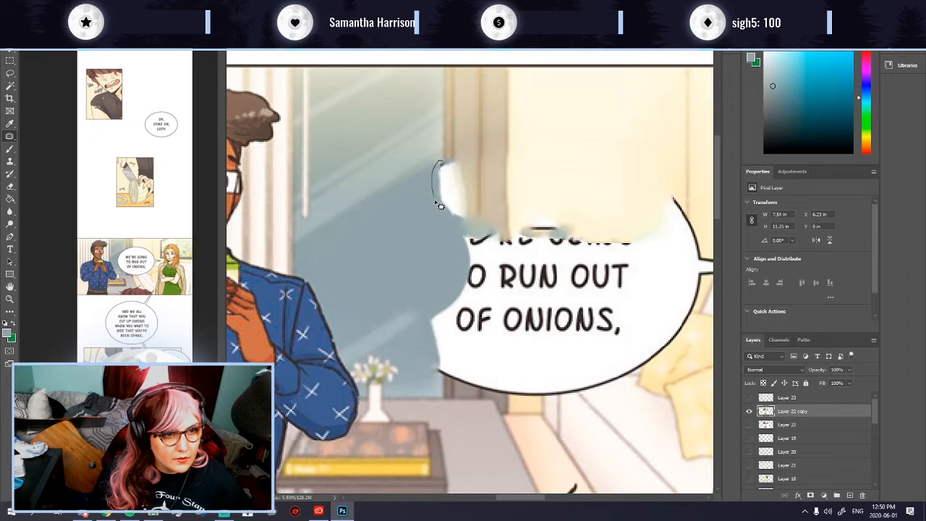
{"action": "left_click_drag", "start_coordinate": [497, 231], "coordinate": [444, 163]}
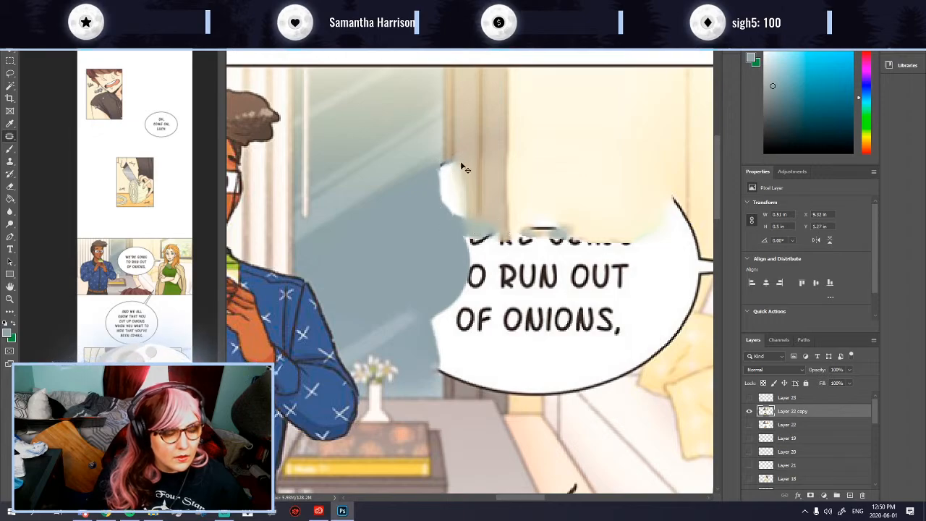
{"action": "key", "text": "ctrl+d"}
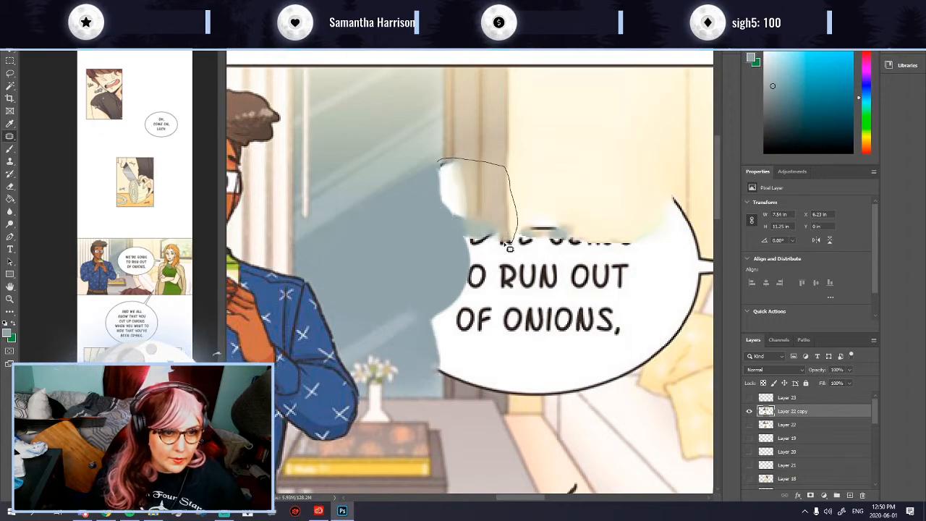
Step: Try to patch the white bubble remnant beside the window frame together with the adjoining glass edge
{"action": "left_click_drag", "start_coordinate": [435, 193], "coordinate": [439, 161]}
{"action": "left_click_drag", "start_coordinate": [470, 210], "coordinate": [469, 126]}
{"action": "key", "text": "ctrl+d"}
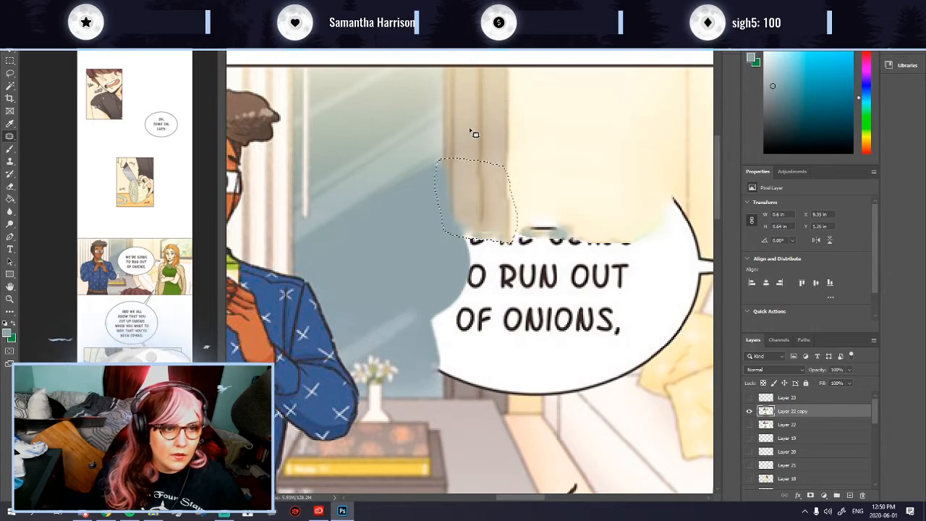
{"action": "key", "text": "ctrl+z"}
{"action": "key", "text": "ctrl+z"}
{"action": "key", "text": "ctrl+z"}
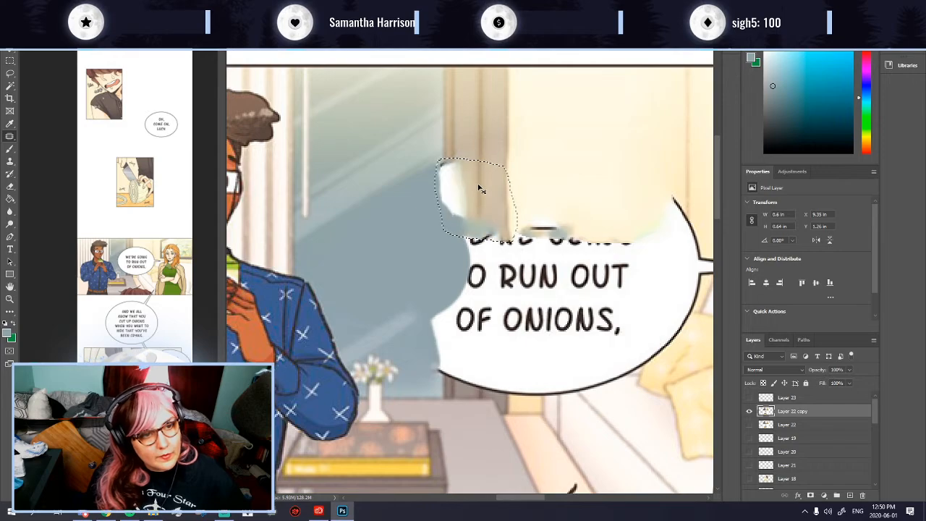
Step: Patch a narrower area limited to the window frame's width with the intact frame section above it
{"action": "mouse_move", "coordinate": [441, 161]}
{"action": "left_mouse_down"}
{"action": "mouse_move", "coordinate": [456, 235]}
{"action": "mouse_move", "coordinate": [500, 238]}
{"action": "mouse_move", "coordinate": [509, 167]}
{"action": "mouse_move", "coordinate": [443, 161]}
{"action": "mouse_move", "coordinate": [474, 210]}
{"action": "mouse_move", "coordinate": [474, 155]}
{"action": "left_mouse_up"}
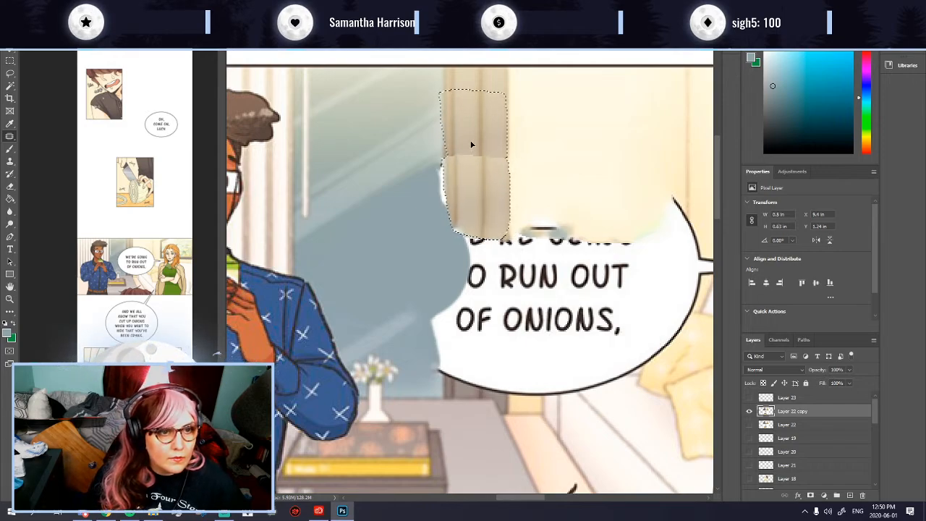
{"action": "left_click_drag", "start_coordinate": [489, 217], "coordinate": [487, 151]}
{"action": "key", "text": "ctrl+d"}
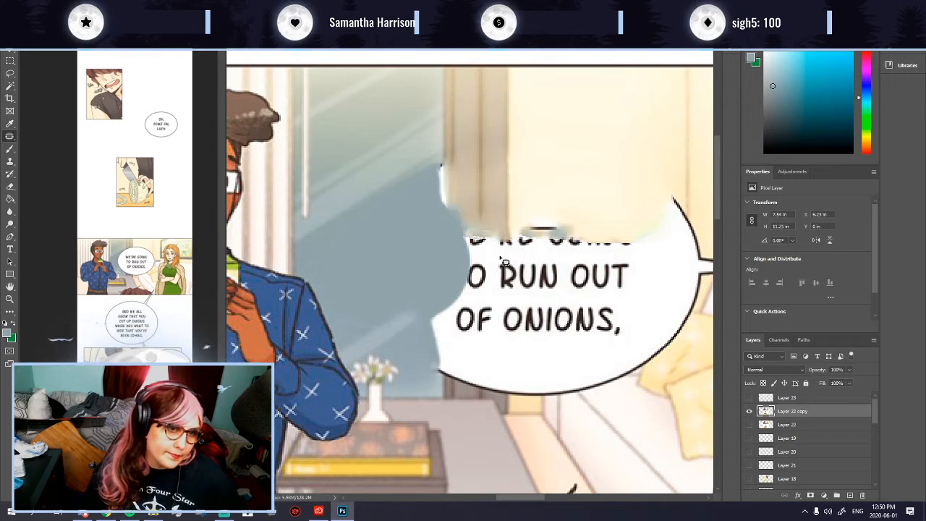
Step: Extend the brown window frame down through the left part of the bubble to the table by patching from above
{"action": "left_click_drag", "start_coordinate": [439, 373], "coordinate": [460, 384]}
{"action": "mouse_move", "coordinate": [511, 398]}
{"action": "left_mouse_down"}
{"action": "mouse_move", "coordinate": [508, 234]}
{"action": "mouse_move", "coordinate": [445, 228]}
{"action": "mouse_move", "coordinate": [436, 264]}
{"action": "mouse_move", "coordinate": [437, 370]}
{"action": "mouse_move", "coordinate": [469, 237]}
{"action": "left_mouse_up"}
{"action": "left_click_drag", "start_coordinate": [489, 293], "coordinate": [471, 210]}
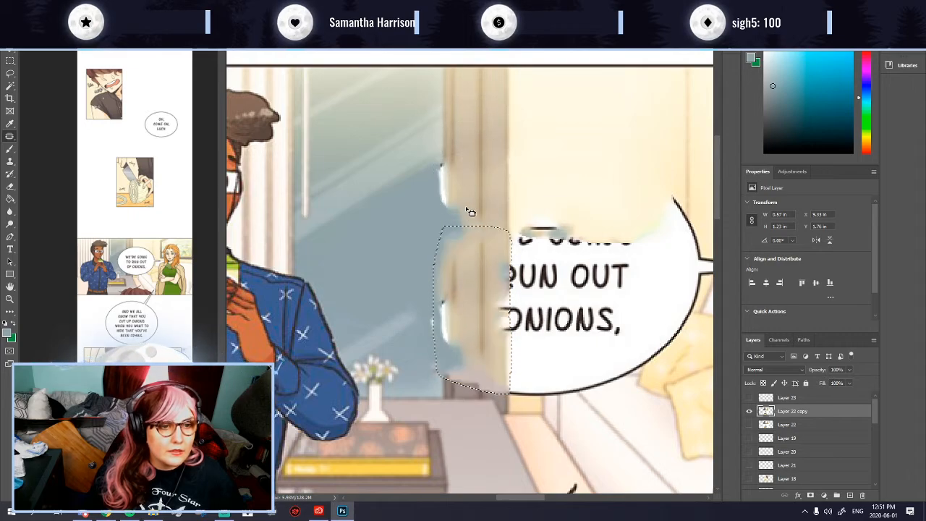
{"action": "key", "text": "ctrl+d"}
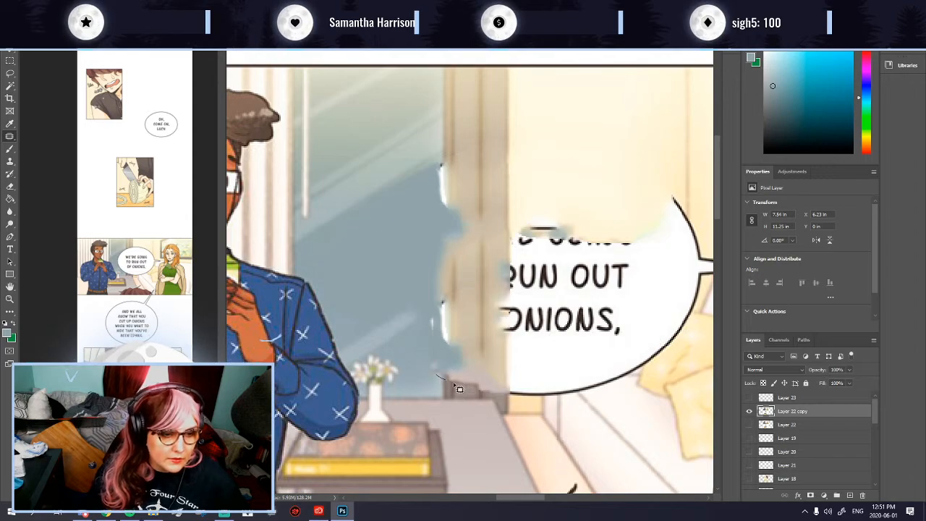
{"action": "mouse_move", "coordinate": [494, 226]}
{"action": "left_mouse_down"}
{"action": "mouse_move", "coordinate": [434, 325]}
{"action": "mouse_move", "coordinate": [436, 373]}
{"action": "mouse_move", "coordinate": [464, 301]}
{"action": "mouse_move", "coordinate": [465, 261]}
{"action": "left_mouse_up"}
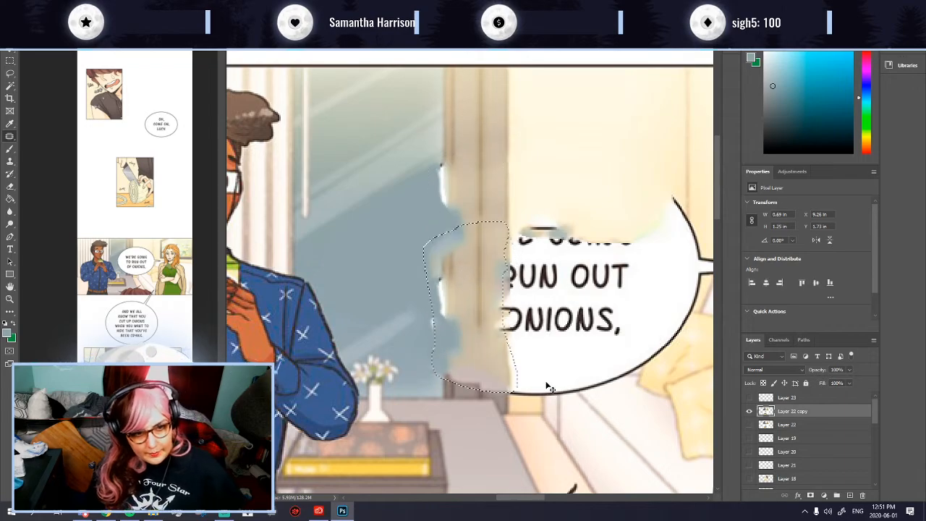
Step: Undo the recent patches that extended the brown window frame and glass across the speech bubble
{"action": "scroll", "coordinate": [541, 374], "scroll_direction": "down", "scroll_amount": 3}
{"action": "scroll", "coordinate": [492, 365], "scroll_direction": "up", "scroll_amount": 3}
{"action": "scroll", "coordinate": [524, 362], "scroll_direction": "down", "scroll_amount": 3}
{"action": "key", "text": "ctrl+z"}
{"action": "key", "text": "ctrl+z"}
{"action": "key", "text": "ctrl+z"}
{"action": "key", "text": "ctrl+z"}
{"action": "key", "text": "ctrl+z"}
{"action": "key", "text": "ctrl+z"}
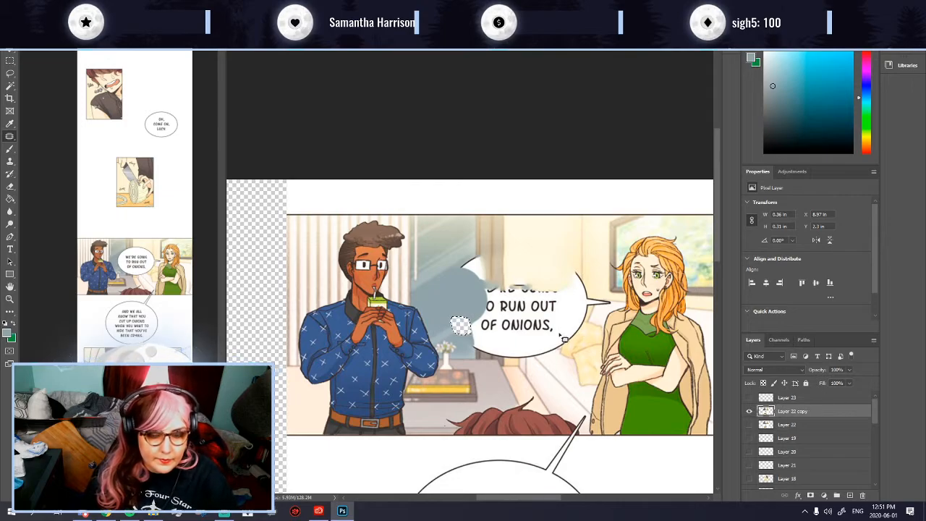
Step: Delete the retouched Layer 22 copy and the unused Layer 23, and make the original Layer 22 visible
{"action": "left_click", "coordinate": [448, 293]}
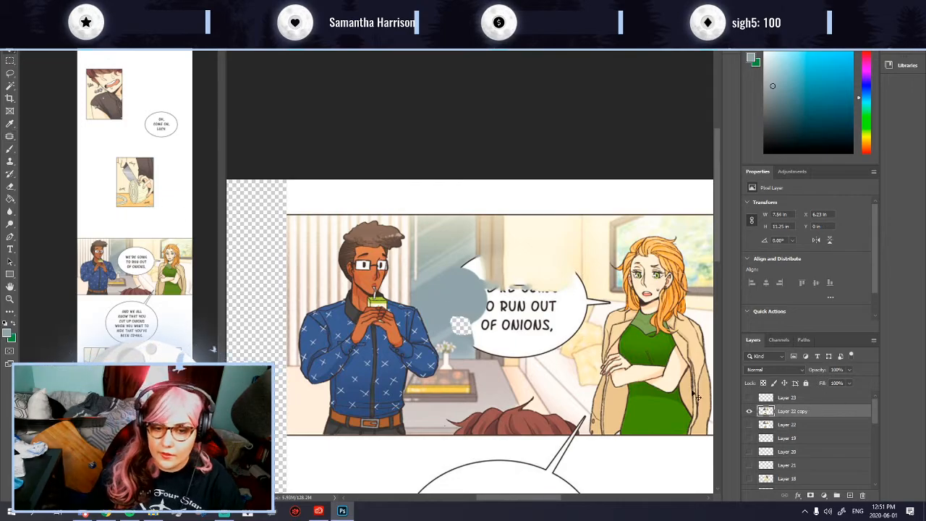
{"action": "key", "text": "Delete"}
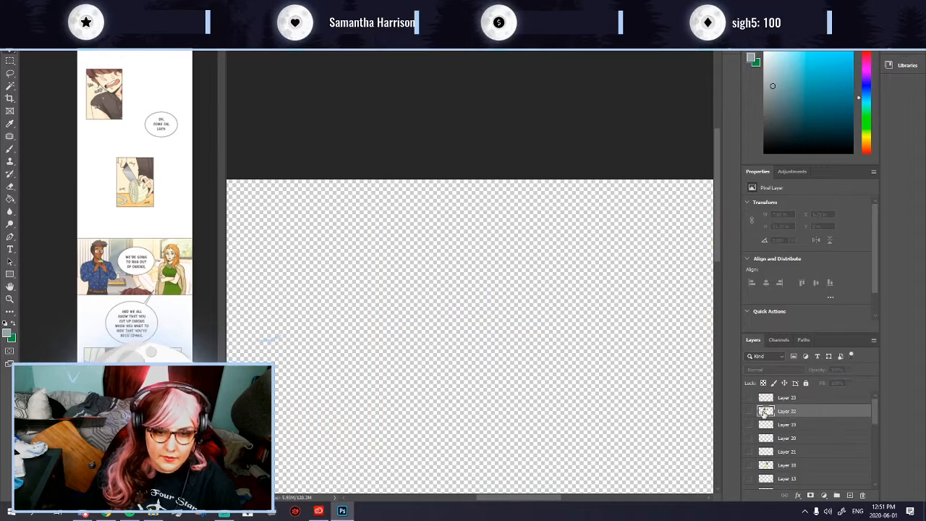
{"action": "left_click", "coordinate": [750, 411]}
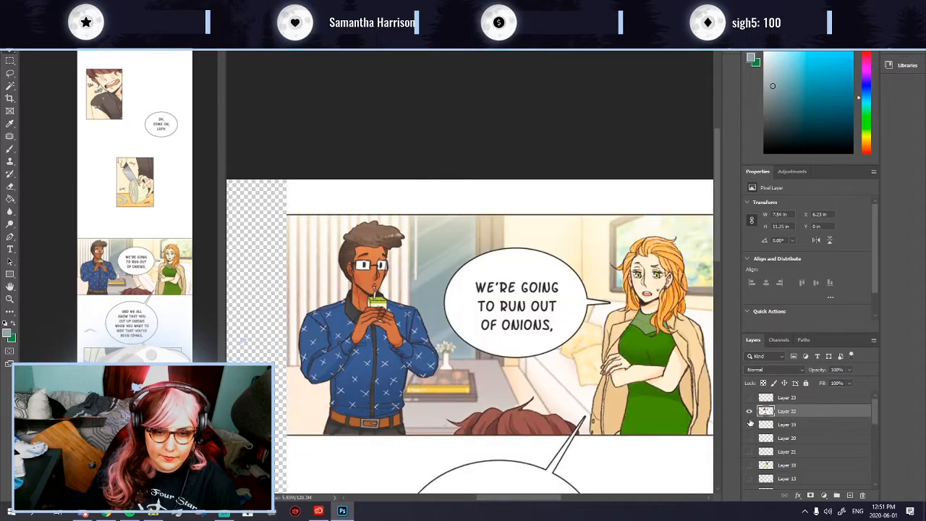
{"action": "left_click", "coordinate": [793, 402]}
{"action": "key", "text": "Delete"}
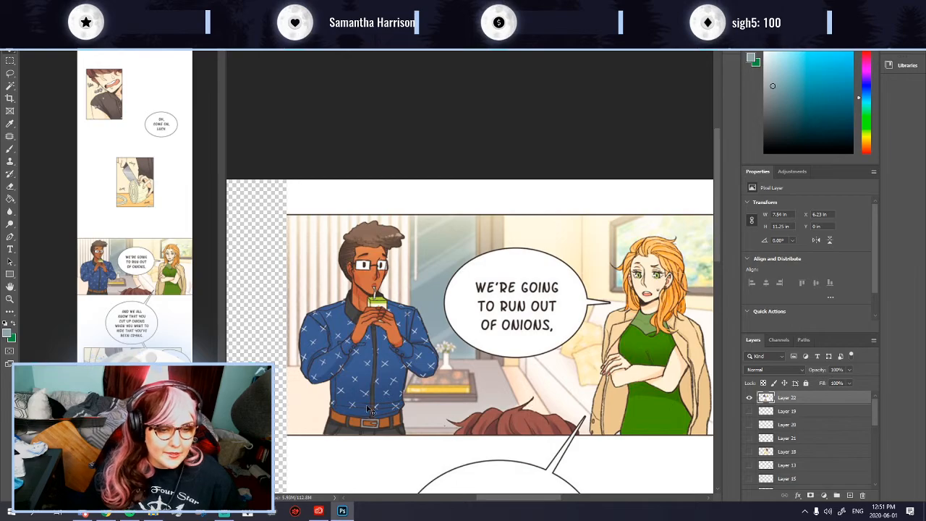
Step: Duplicate Layer 22 as a fresh working copy for the retouching
{"action": "scroll", "coordinate": [370, 373], "scroll_direction": "down", "scroll_amount": 2}
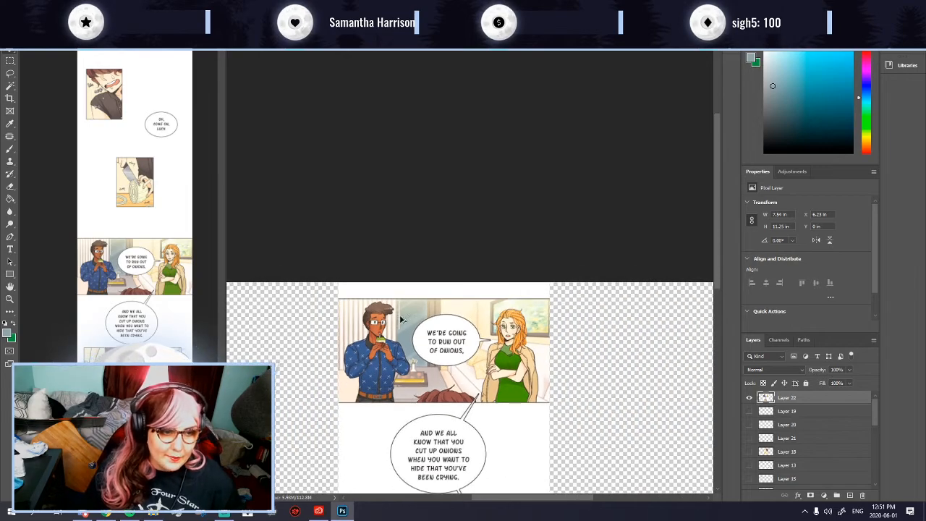
{"action": "scroll", "coordinate": [415, 317], "scroll_direction": "up", "scroll_amount": 3}
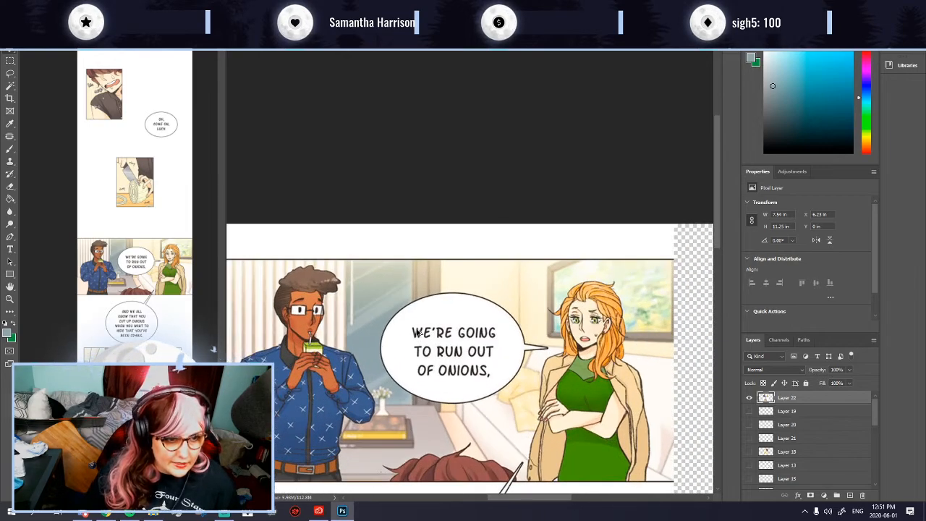
{"action": "scroll", "coordinate": [416, 338], "scroll_direction": "up", "scroll_amount": 2}
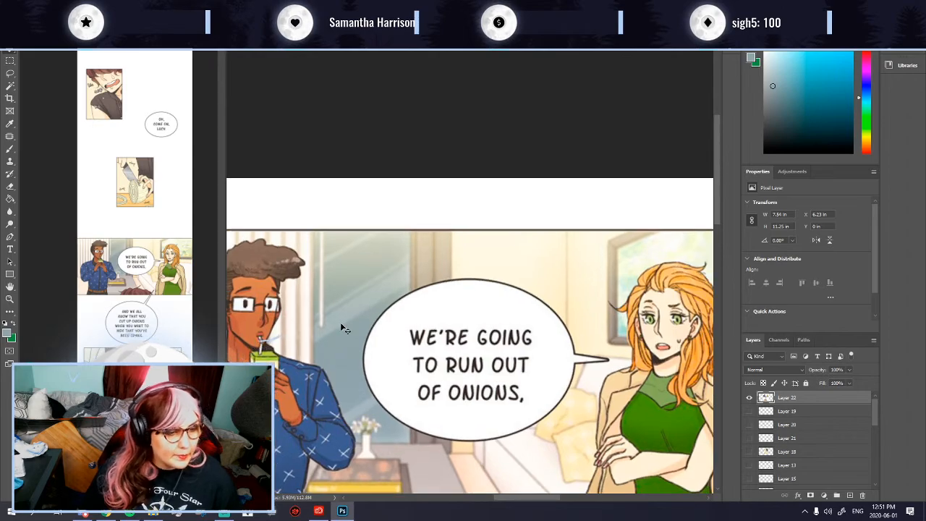
{"action": "right_click", "coordinate": [808, 401]}
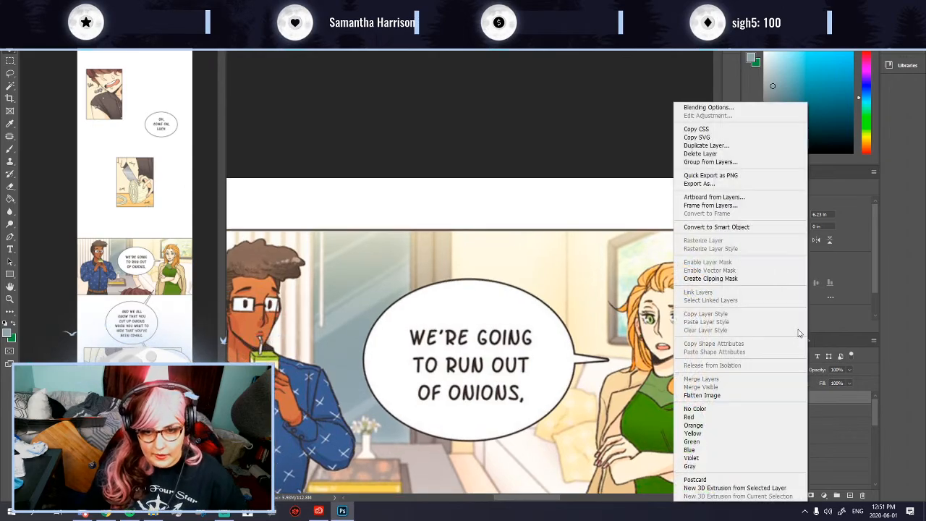
{"action": "left_click", "coordinate": [725, 147]}
{"action": "key", "text": "Return"}
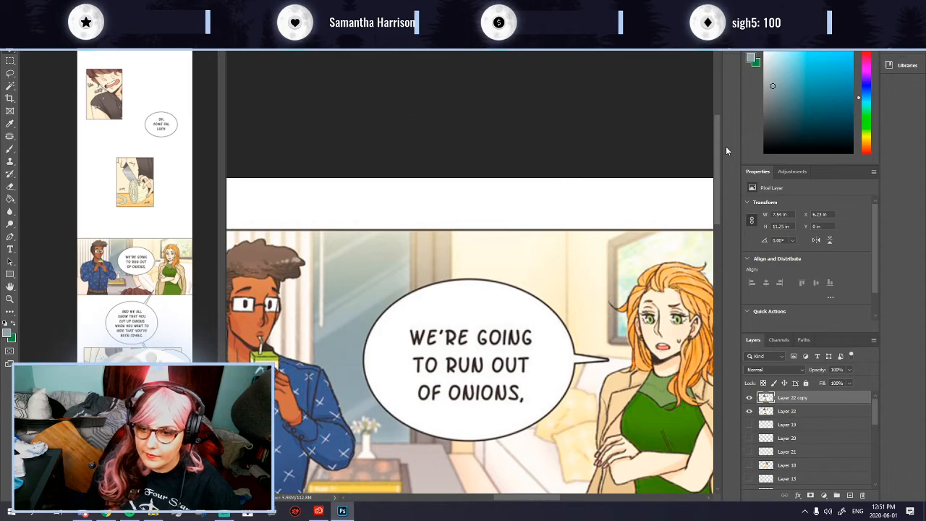
Step: Lasso a piece of window glass beside the "We're going to run out of onions" bubble, copy it to a new layer and move it over the bubble's left edge
{"action": "scroll", "coordinate": [536, 310], "scroll_direction": "down", "scroll_amount": 2}
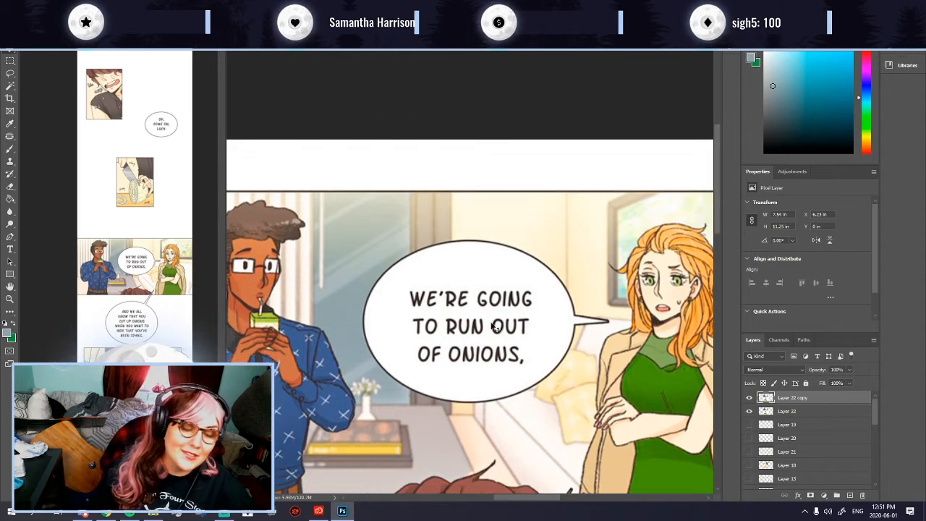
{"action": "left_click", "coordinate": [9, 73]}
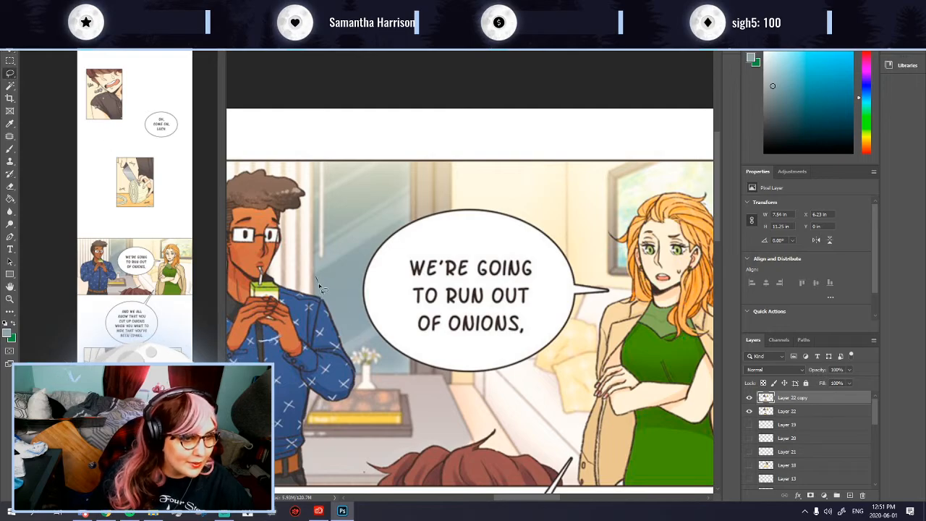
{"action": "left_click_drag", "start_coordinate": [355, 270], "coordinate": [366, 251]}
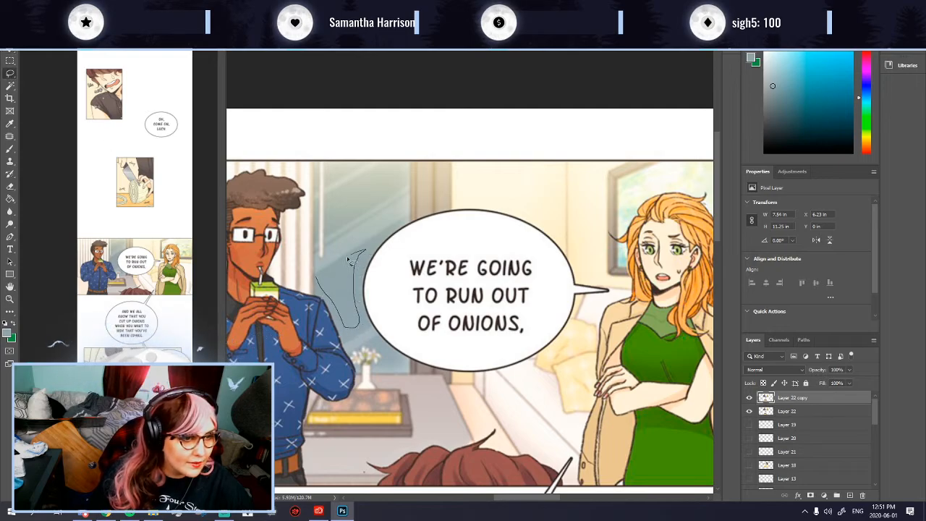
{"action": "left_click_drag", "start_coordinate": [345, 295], "coordinate": [369, 290]}
{"action": "key", "text": "ctrl+j"}
{"action": "left_click", "coordinate": [12, 60]}
{"action": "left_click", "coordinate": [454, 191]}
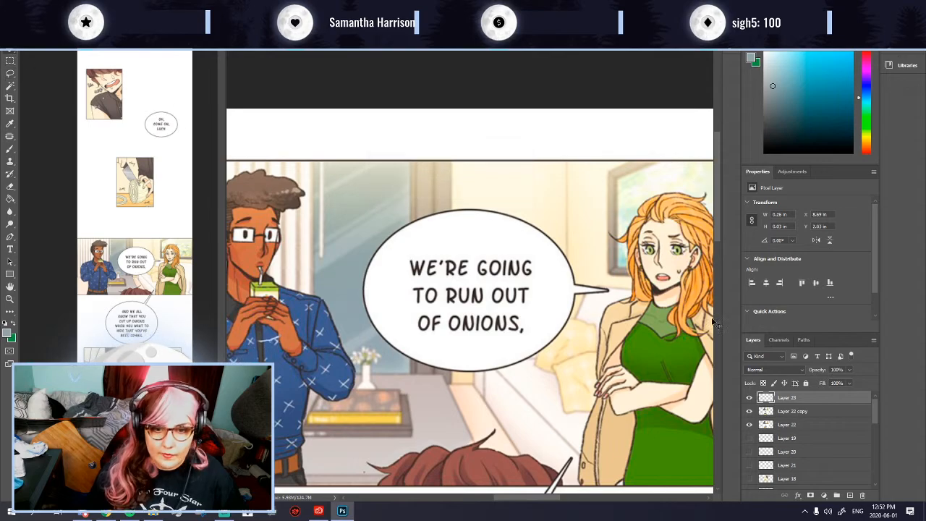
{"action": "mouse_move", "coordinate": [368, 291]}
{"action": "left_mouse_down"}
{"action": "mouse_move", "coordinate": [378, 282]}
{"action": "mouse_move", "coordinate": [384, 288]}
{"action": "mouse_move", "coordinate": [369, 300]}
{"action": "left_mouse_up"}
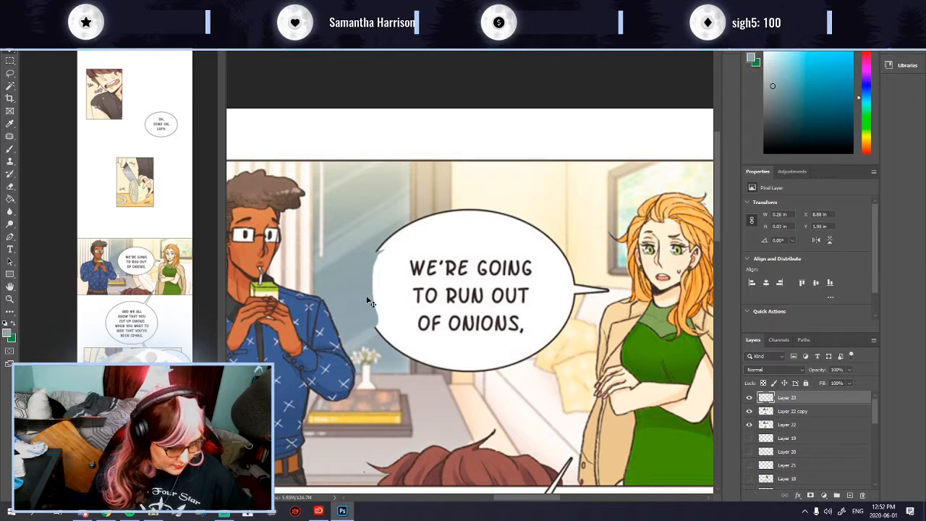
Step: Try to free-transform the copied glass piece at the bubble's left edge
{"action": "key", "text": "ctrl+t"}
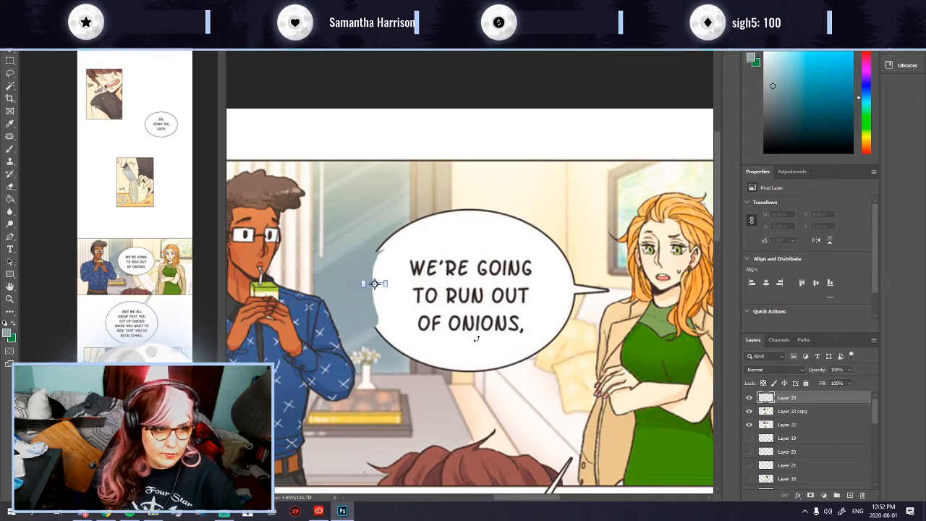
{"action": "left_click_drag", "start_coordinate": [387, 279], "coordinate": [630, 253]}
{"action": "key", "text": "Return"}
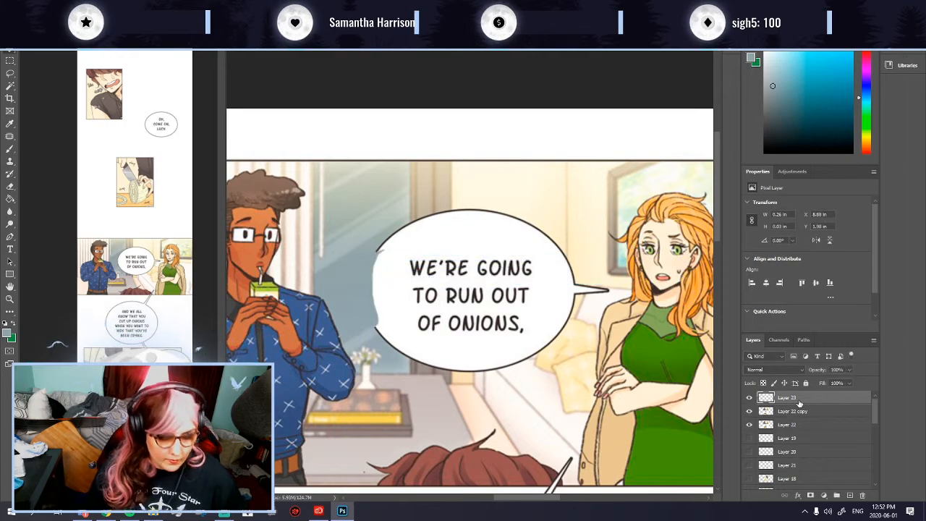
{"action": "key", "text": "ctrl+shift+alt+n"}
{"action": "key", "text": "ctrl+e"}
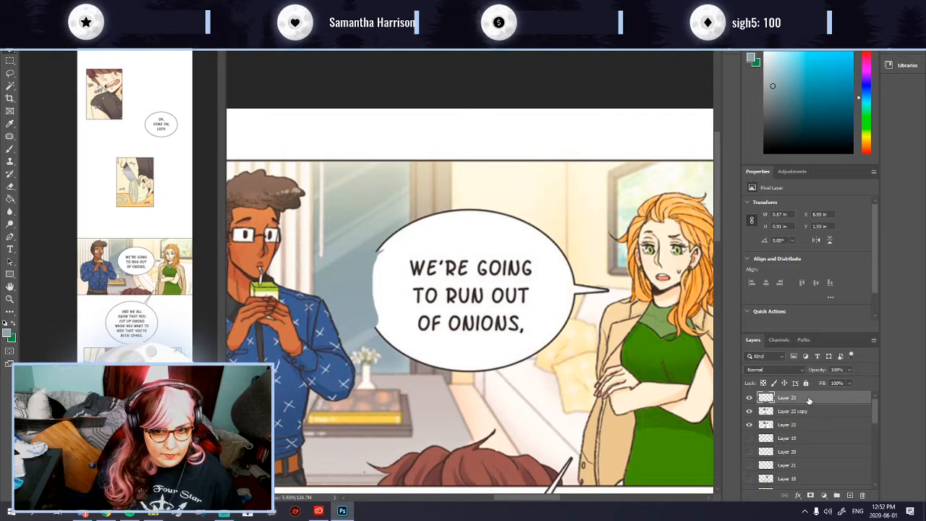
Step: Place a second copy of the glass piece over the bubble's left edge, toggling Layer 22 copy's visibility to check the fit
{"action": "key", "text": "ctrl+v"}
{"action": "left_click_drag", "start_coordinate": [489, 316], "coordinate": [372, 275]}
{"action": "key", "text": "ctrl+z"}
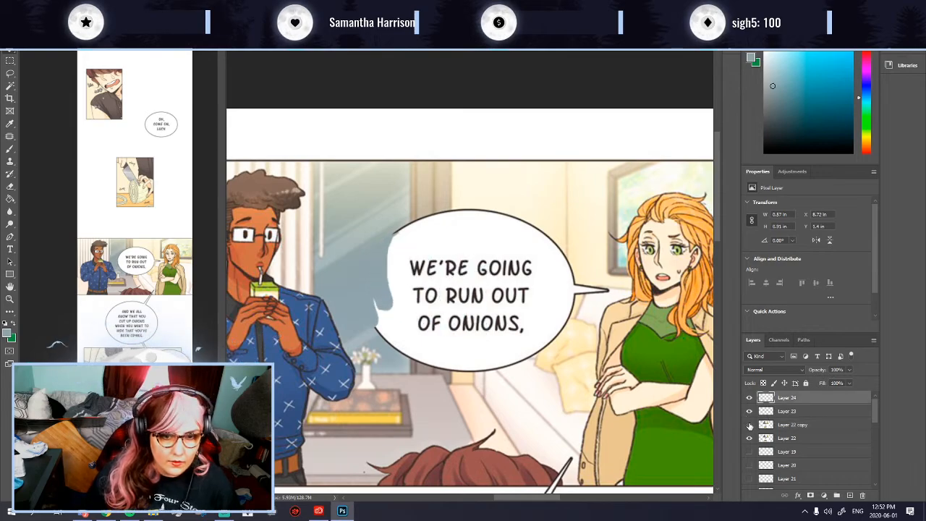
{"action": "left_click", "coordinate": [750, 427], "text": "alt"}
{"action": "left_click", "coordinate": [750, 427], "text": "alt"}
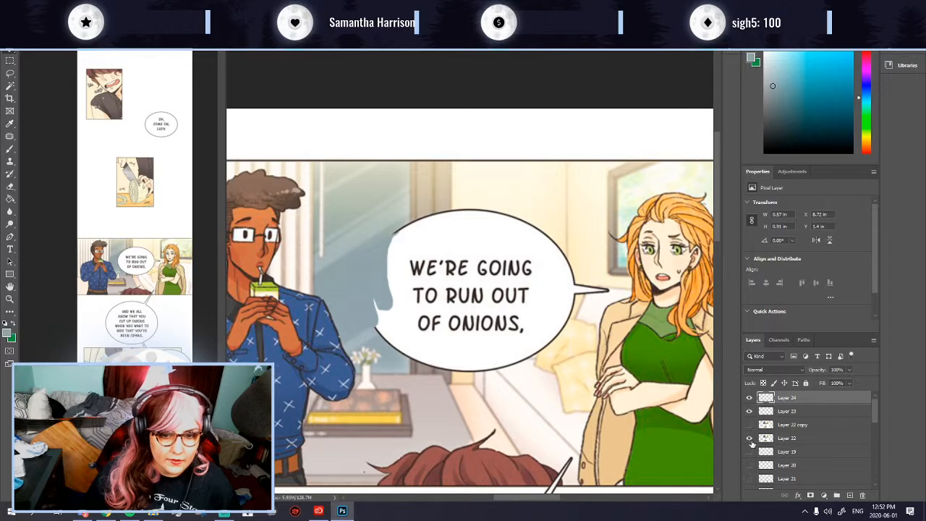
{"action": "left_click_drag", "start_coordinate": [367, 258], "coordinate": [388, 290]}
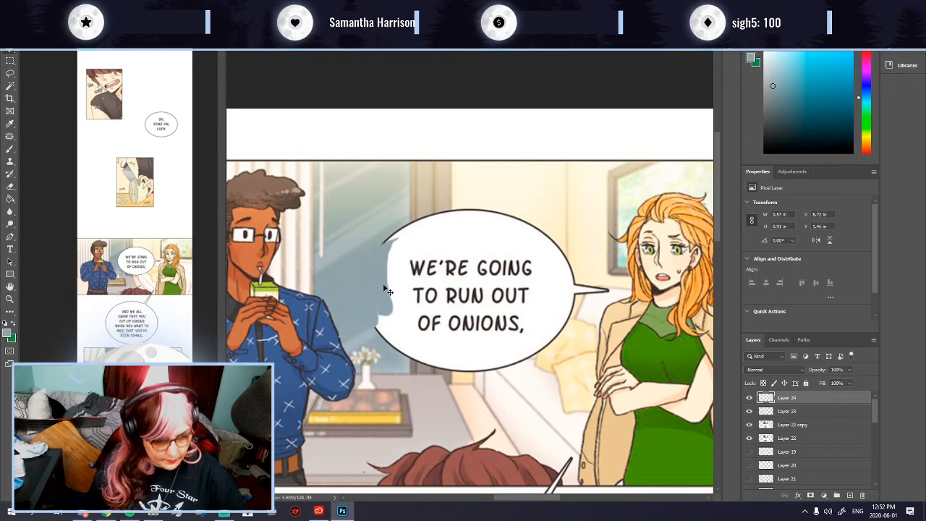
Step: Delete both layers holding the copied glass pieces
{"action": "scroll", "coordinate": [389, 275], "scroll_direction": "up", "scroll_amount": 2}
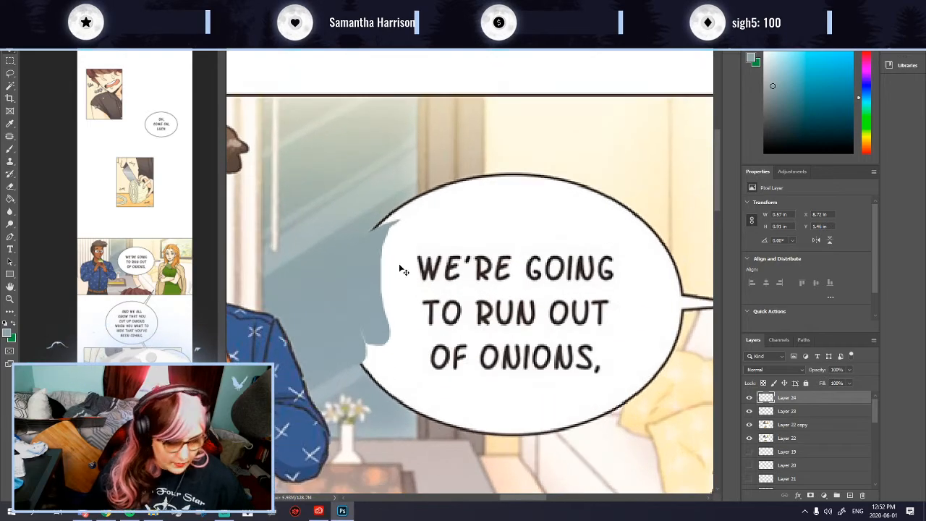
{"action": "key", "text": "Delete"}
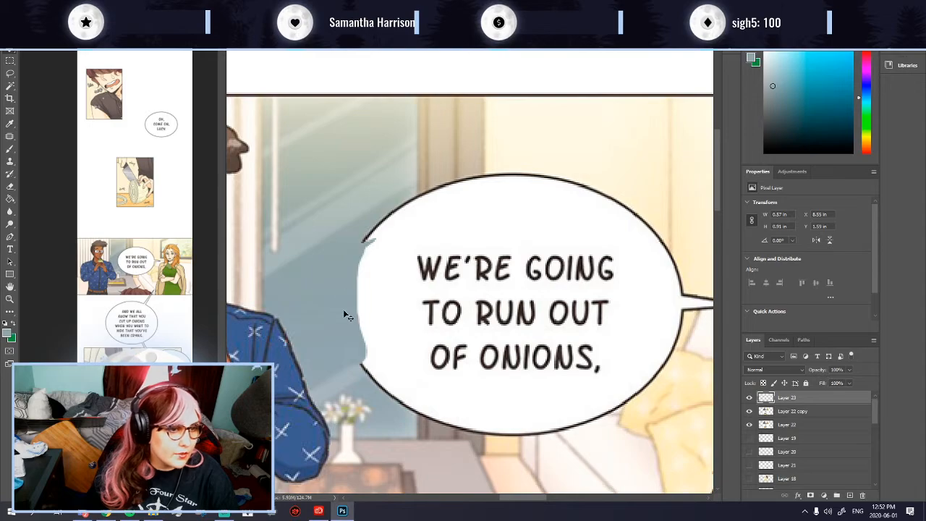
{"action": "key", "text": "Delete"}
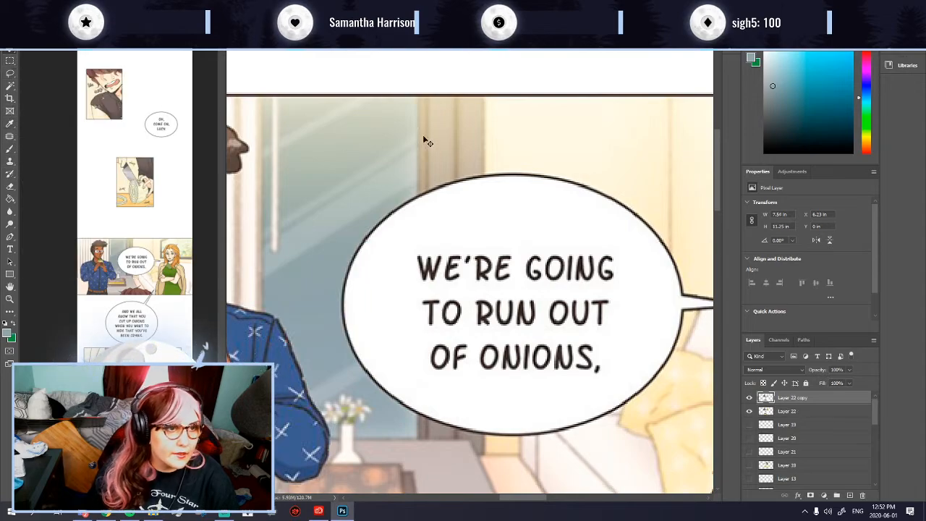
Step: Set the background colour to light grey-green bcc3bb and the foreground colour to blue-grey 98a4ac, matching the window glass
{"action": "left_click", "coordinate": [12, 339]}
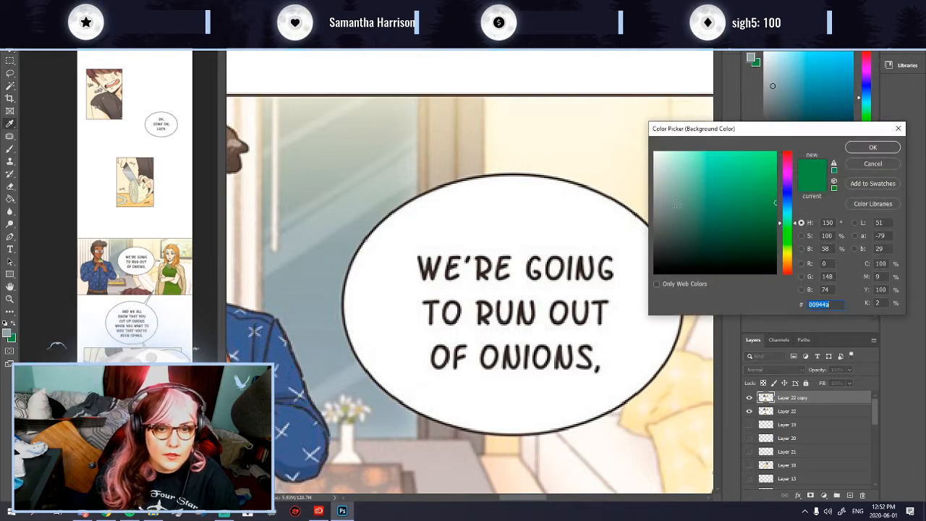
{"action": "left_click", "coordinate": [834, 172]}
{"action": "left_click", "coordinate": [834, 187]}
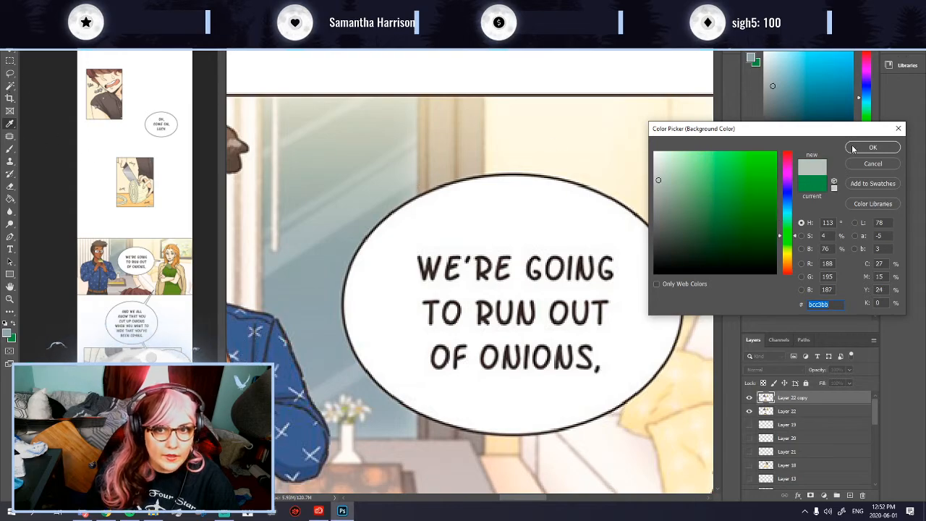
{"action": "key", "text": "Return"}
{"action": "left_click", "coordinate": [7, 333]}
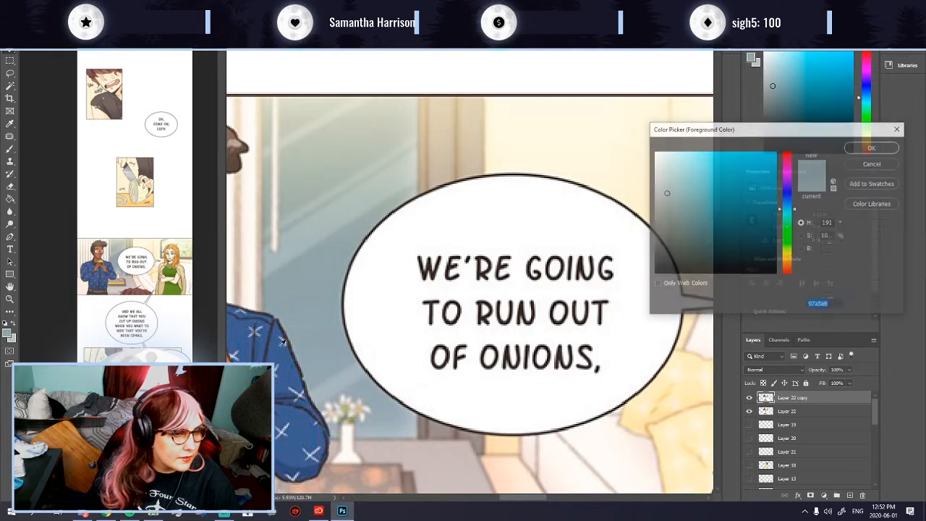
{"action": "left_click", "coordinate": [274, 303]}
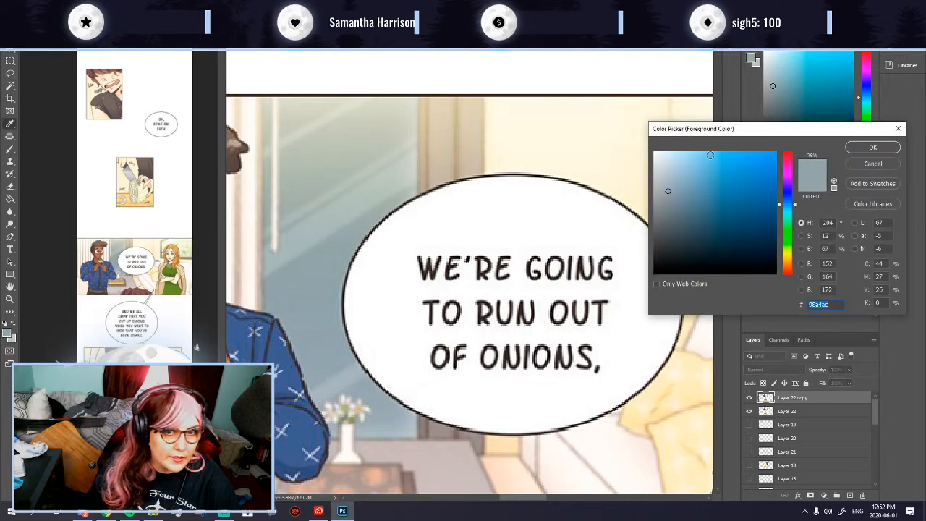
{"action": "left_click", "coordinate": [871, 149]}
Step: Select a rectangle about 1.54 by 0.97 in over the bubble's upper-left part and fill it with a gradient between the foreground and background colours
{"action": "left_click", "coordinate": [10, 61]}
{"action": "left_click_drag", "start_coordinate": [352, 146], "coordinate": [569, 282]}
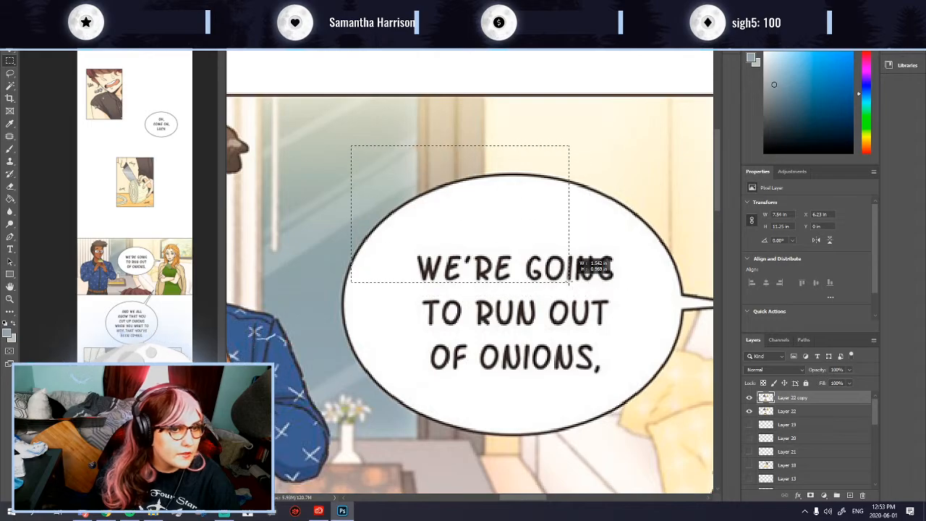
{"action": "right_click", "coordinate": [13, 200]}
{"action": "left_click", "coordinate": [40, 200]}
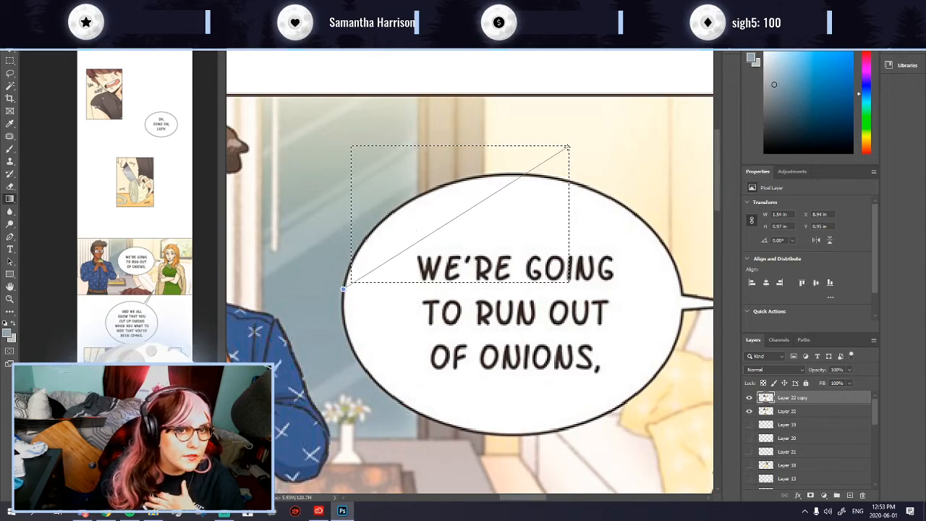
{"action": "left_click", "coordinate": [52, 20]}
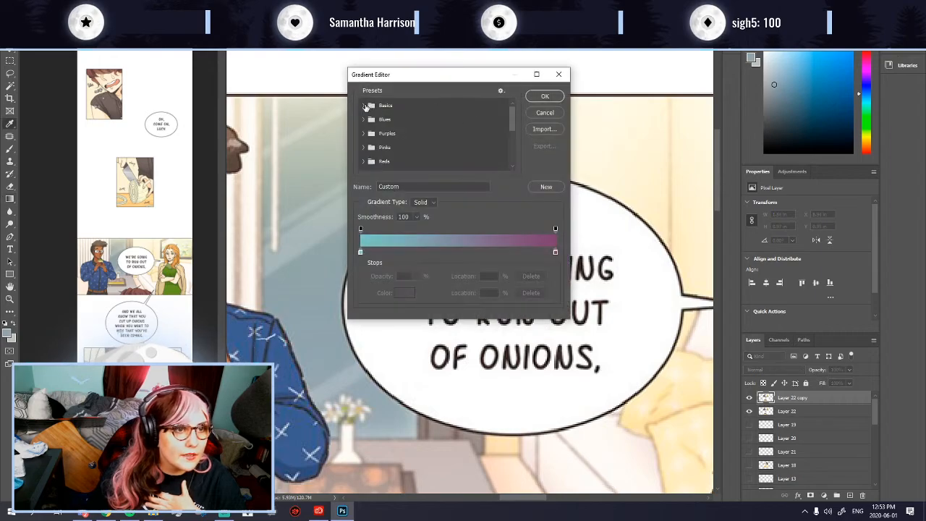
{"action": "left_click", "coordinate": [366, 106]}
{"action": "left_click", "coordinate": [545, 97]}
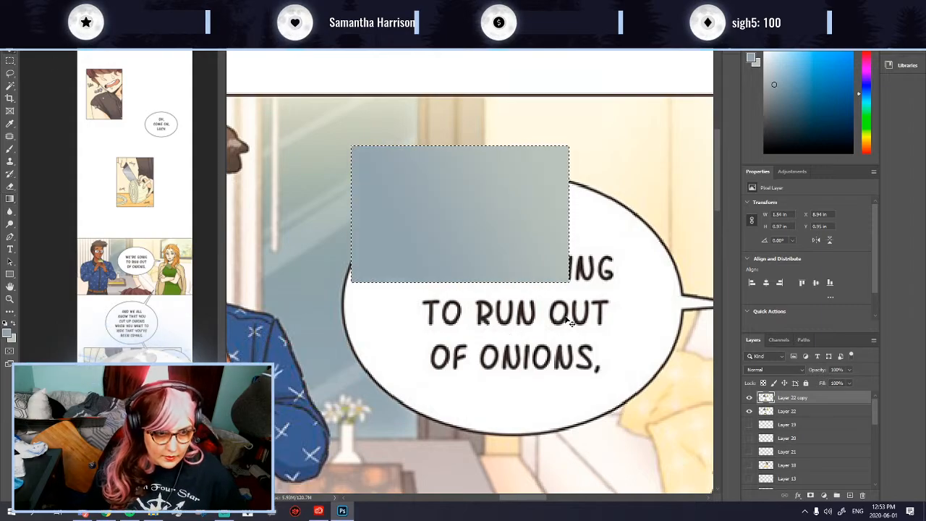
Step: Undo the gradient fill, add a new layer above Layer 22 copy and draw the gradient diagonally upward across the selection there
{"action": "key", "text": "ctrl+z"}
{"action": "key", "text": "ctrl+z"}
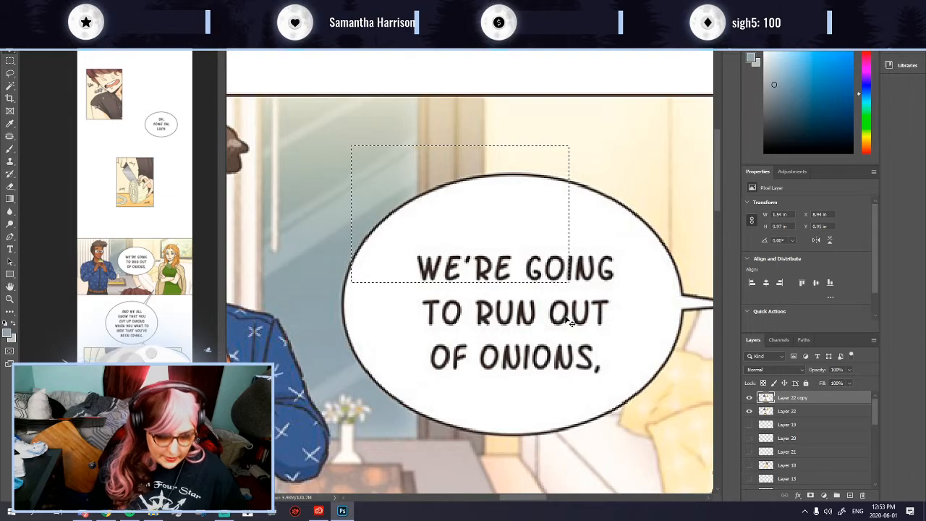
{"action": "key", "text": "ctrl+shift+n"}
{"action": "key", "text": "Return"}
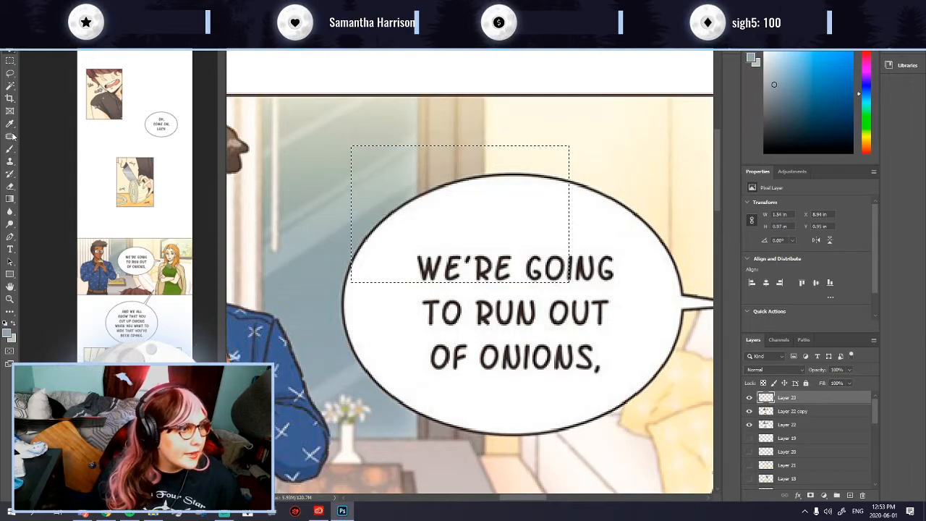
{"action": "left_click_drag", "start_coordinate": [370, 276], "coordinate": [522, 175]}
{"action": "left_click_drag", "start_coordinate": [373, 271], "coordinate": [534, 168]}
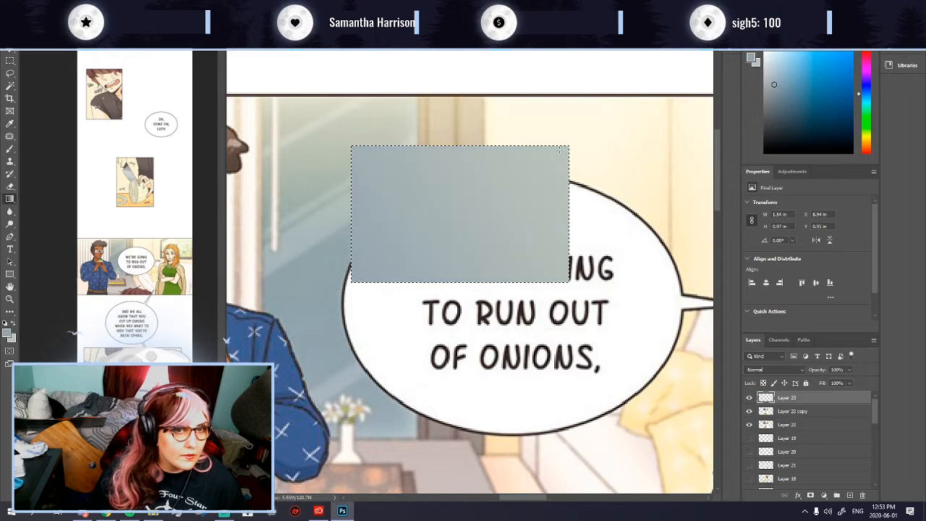
Step: Redraw the diagonal gradient in the rectangle on Layer 23 and move the patch down over the window glass
{"action": "left_click_drag", "start_coordinate": [325, 306], "coordinate": [570, 156]}
{"action": "left_click_drag", "start_coordinate": [274, 354], "coordinate": [559, 150]}
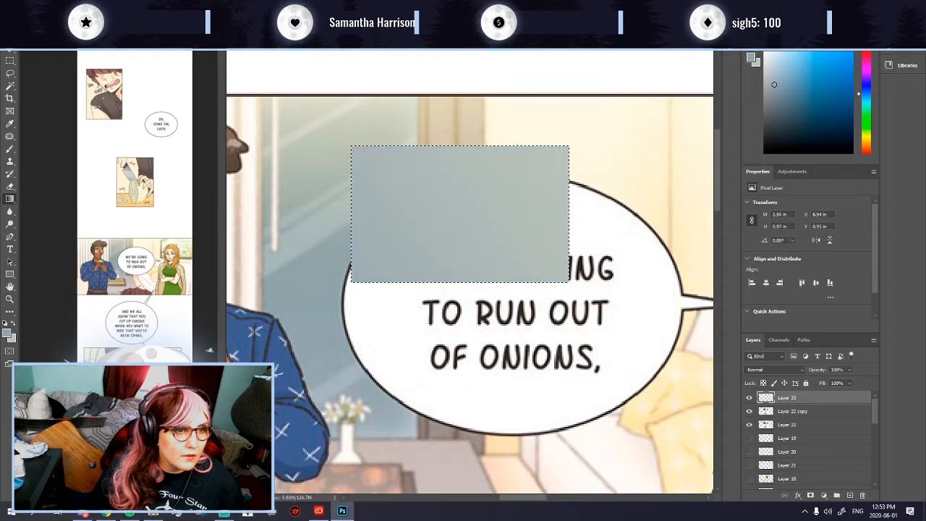
{"action": "key", "text": "m"}
{"action": "left_click_drag", "start_coordinate": [504, 221], "coordinate": [416, 318]}
Step: Rotate and stretch the gradient patch to align with the window's diagonal reflections, covering about 1.5 by 1.36 in
{"action": "key", "text": "ctrl+t"}
{"action": "left_click_drag", "start_coordinate": [543, 385], "coordinate": [576, 311]}
{"action": "left_click_drag", "start_coordinate": [443, 328], "coordinate": [387, 315]}
{"action": "left_click_drag", "start_coordinate": [262, 341], "coordinate": [310, 317]}
{"action": "left_click_drag", "start_coordinate": [401, 277], "coordinate": [396, 271]}
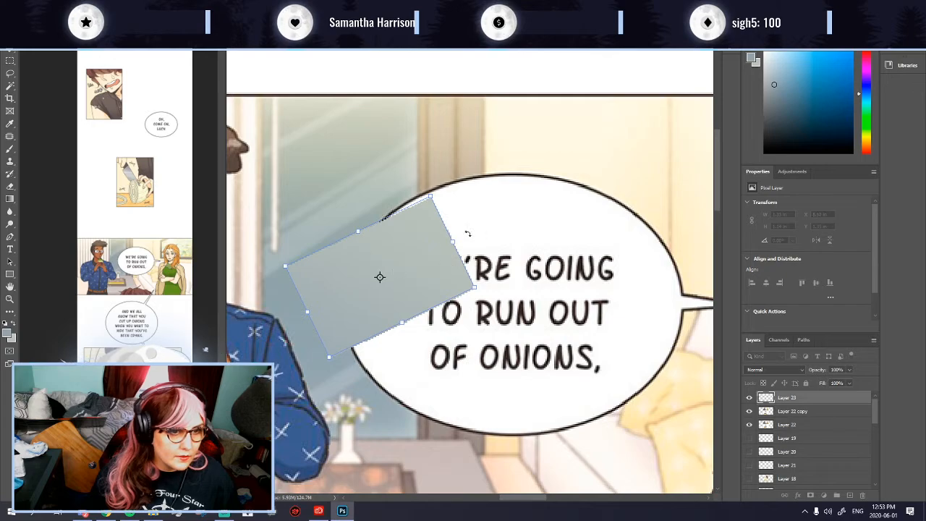
{"action": "left_click_drag", "start_coordinate": [455, 241], "coordinate": [433, 184]}
{"action": "left_click_drag", "start_coordinate": [391, 251], "coordinate": [386, 245]}
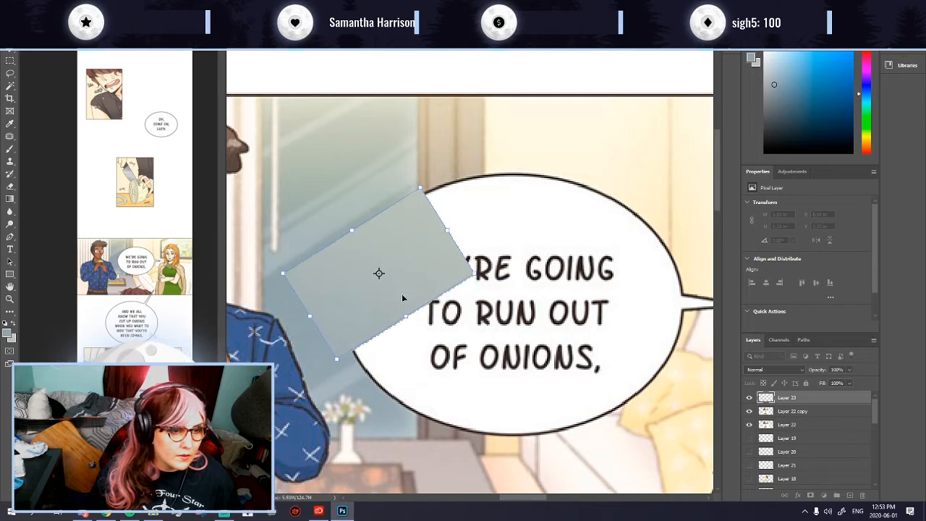
{"action": "left_click_drag", "start_coordinate": [405, 317], "coordinate": [412, 326]}
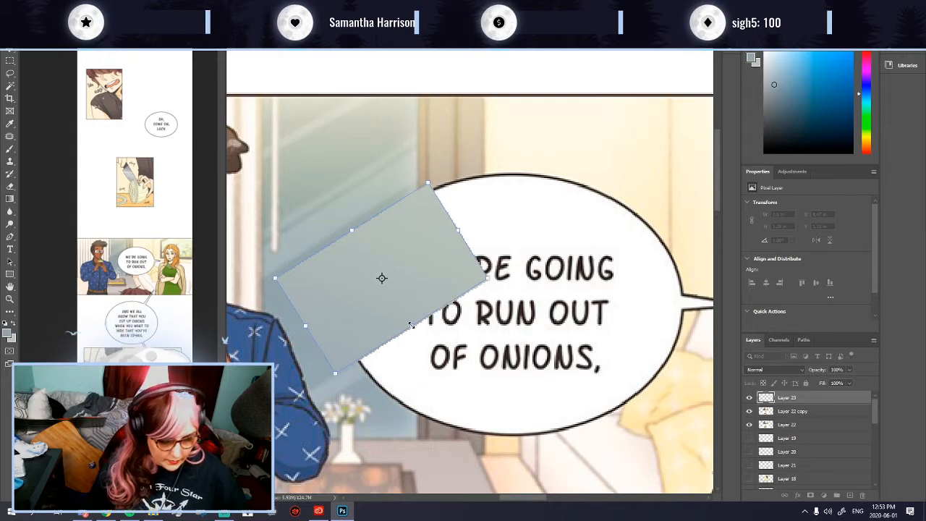
{"action": "key", "text": "Return"}
Step: Load the rotated patch as a selection, redraw its diagonal gradient, and set the foreground colour to blue-grey 98a8ad
{"action": "left_click", "coordinate": [767, 399], "text": "ctrl"}
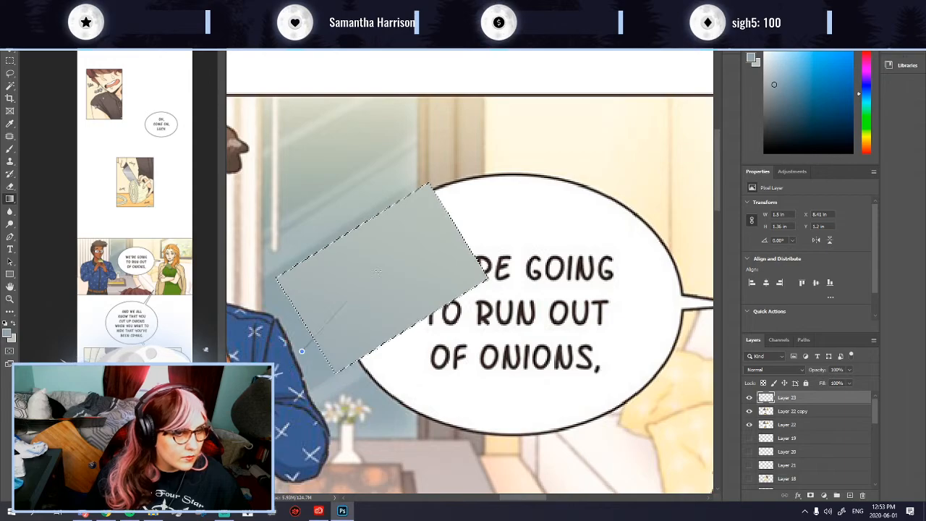
{"action": "left_click_drag", "start_coordinate": [456, 217], "coordinate": [455, 219]}
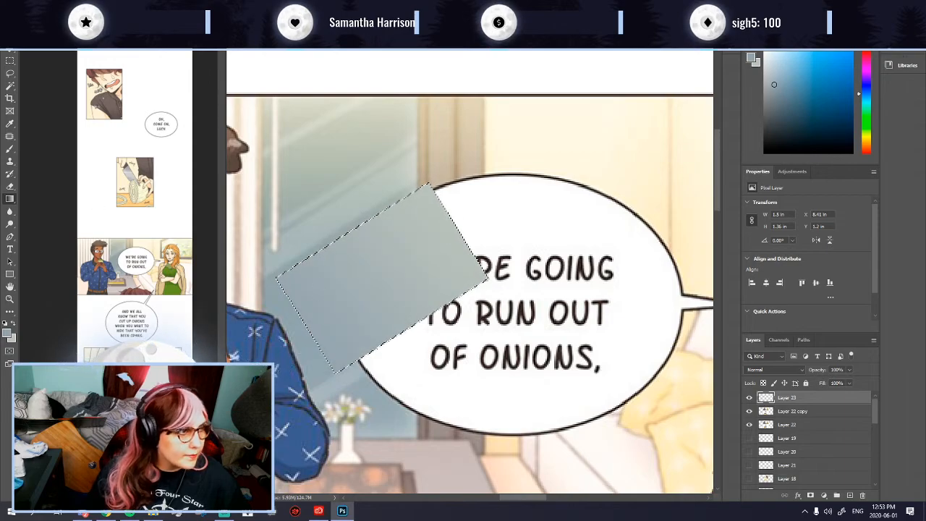
{"action": "left_click", "coordinate": [13, 326]}
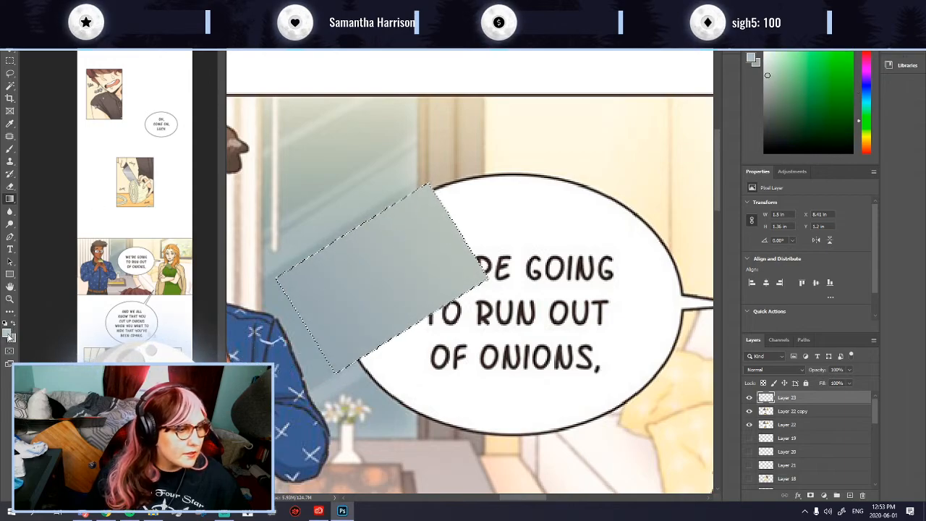
{"action": "left_click", "coordinate": [13, 327]}
{"action": "left_click", "coordinate": [7, 333]}
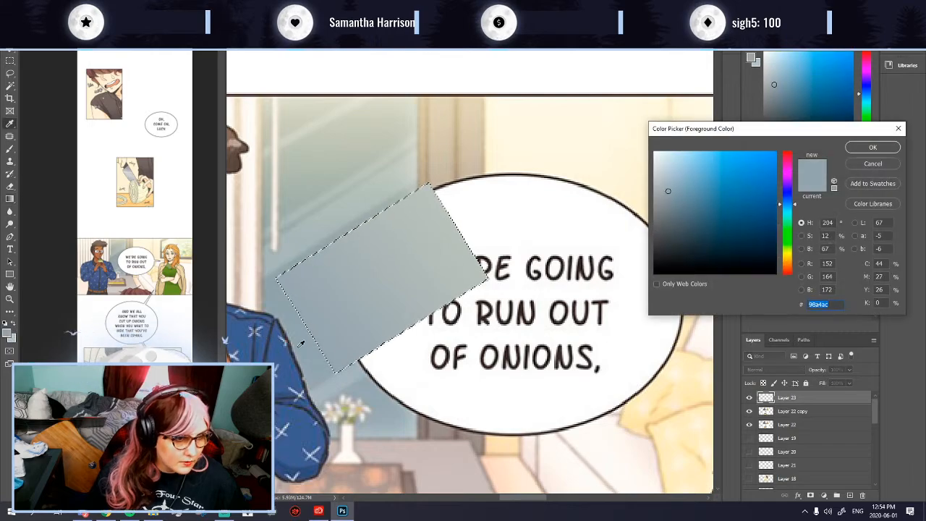
{"action": "key", "text": "Return"}
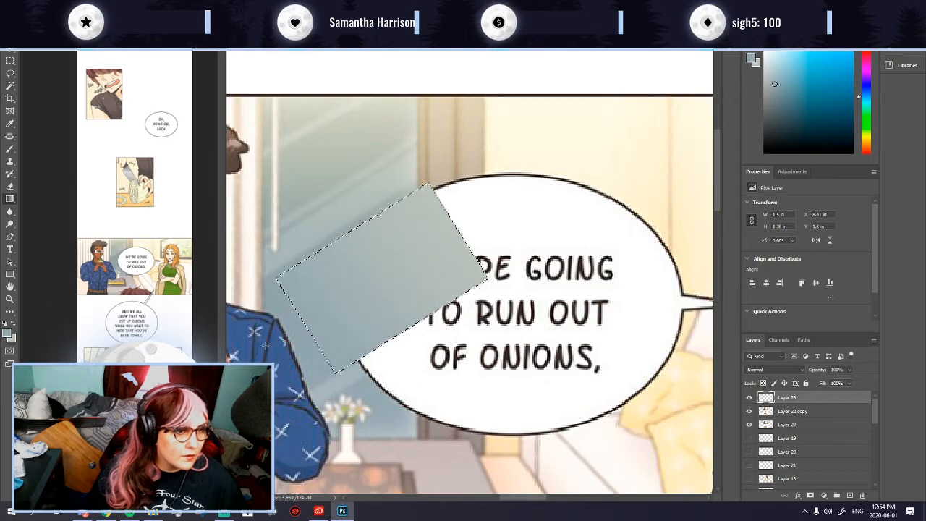
Step: Redraw the diagonal gradient across the rotated patch with the new foreground colour to match the surrounding glass, and clear the selection
{"action": "key", "text": "ctrl+d"}
{"action": "scroll", "coordinate": [316, 247], "scroll_direction": "up", "scroll_amount": 2}
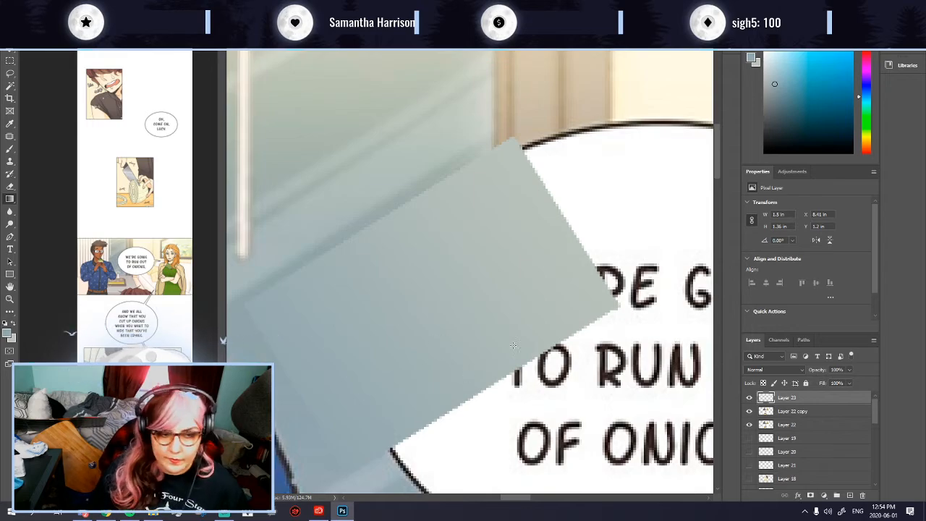
{"action": "scroll", "coordinate": [525, 346], "scroll_direction": "down", "scroll_amount": 2}
{"action": "left_click", "coordinate": [765, 399], "text": "ctrl"}
{"action": "left_click_drag", "start_coordinate": [343, 432], "coordinate": [553, 271]}
{"action": "left_click_drag", "start_coordinate": [350, 419], "coordinate": [545, 278]}
{"action": "scroll", "coordinate": [469, 326], "scroll_direction": "up", "scroll_amount": 5}
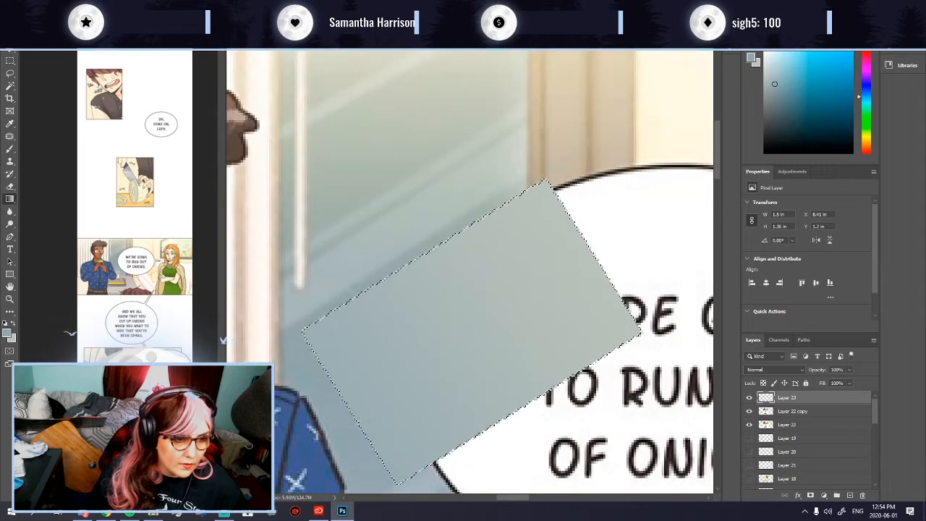
{"action": "left_click_drag", "start_coordinate": [330, 460], "coordinate": [586, 247]}
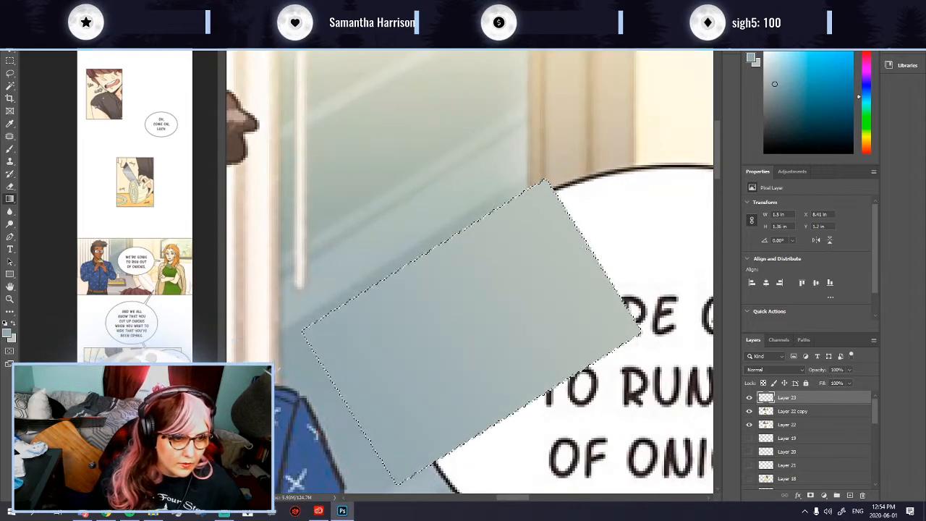
{"action": "left_click_drag", "start_coordinate": [352, 410], "coordinate": [543, 282]}
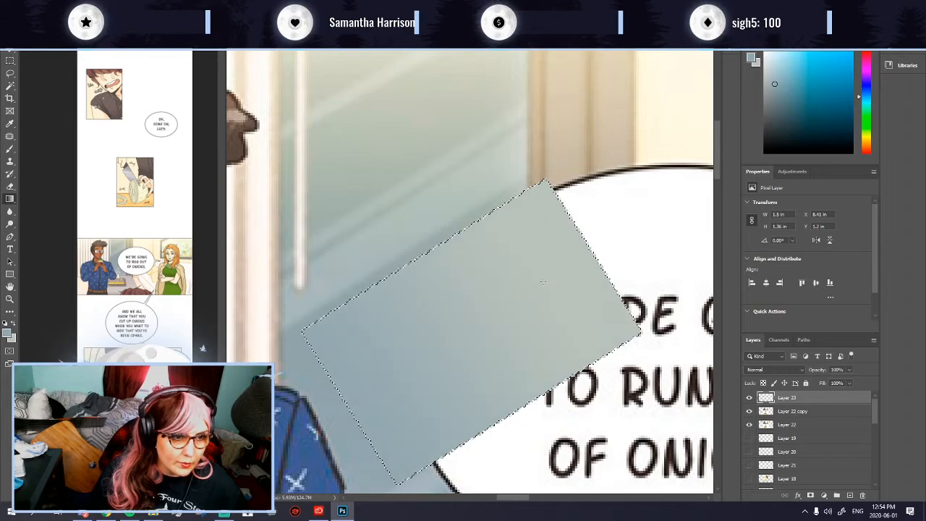
{"action": "left_click_drag", "start_coordinate": [348, 409], "coordinate": [597, 226]}
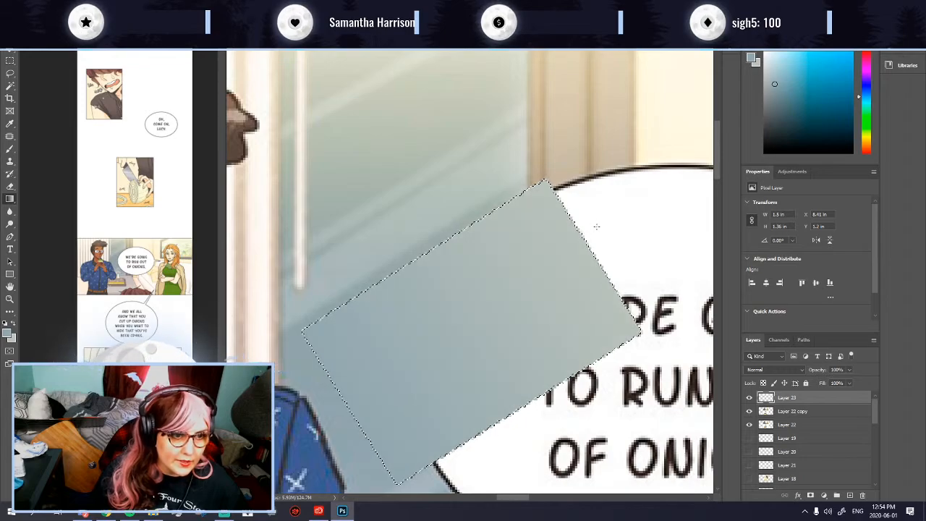
{"action": "key", "text": "ctrl+d"}
Step: Examine how the gradient patch blends with the surrounding window glass, the man and the speech bubble
{"action": "scroll", "coordinate": [465, 324], "scroll_direction": "down", "scroll_amount": 1}
{"action": "scroll", "coordinate": [470, 336], "scroll_direction": "down", "scroll_amount": 1}
{"action": "scroll", "coordinate": [424, 384], "scroll_direction": "up", "scroll_amount": 3}
{"action": "scroll", "coordinate": [430, 379], "scroll_direction": "down", "scroll_amount": 1}
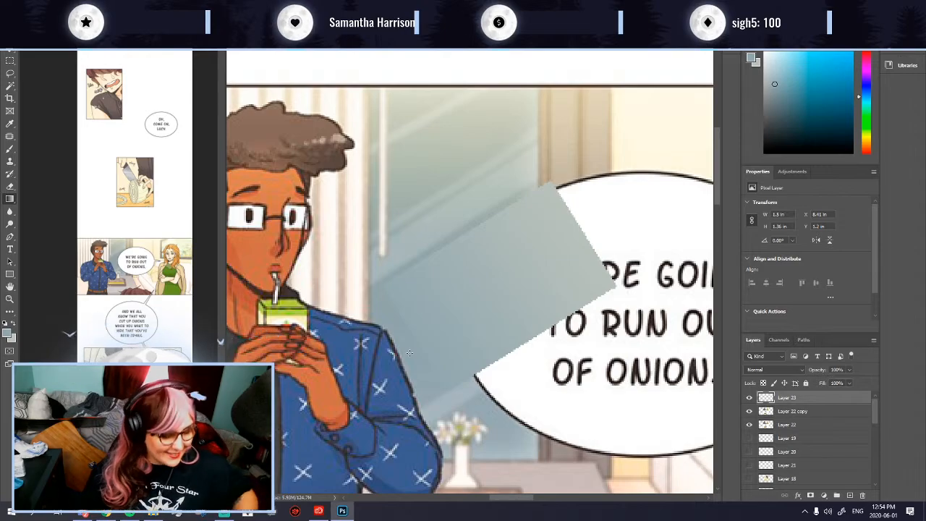
{"action": "scroll", "coordinate": [462, 373], "scroll_direction": "up", "scroll_amount": 2}
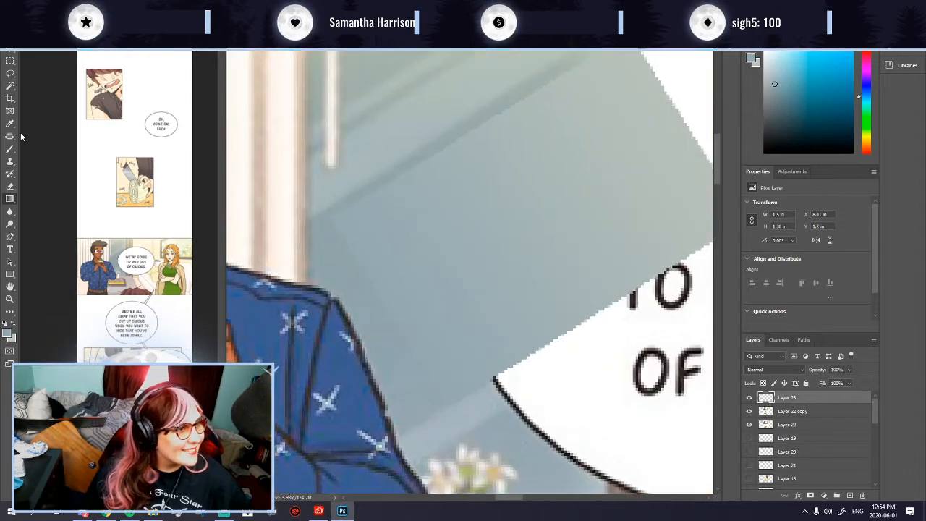
{"action": "scroll", "coordinate": [447, 314], "scroll_direction": "down", "scroll_amount": 4}
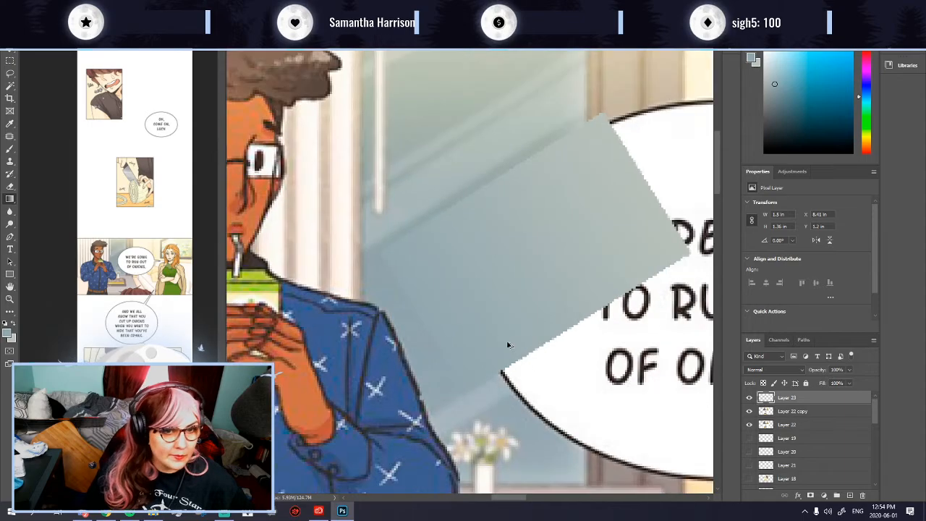
{"action": "scroll", "coordinate": [375, 299], "scroll_direction": "up", "scroll_amount": 1}
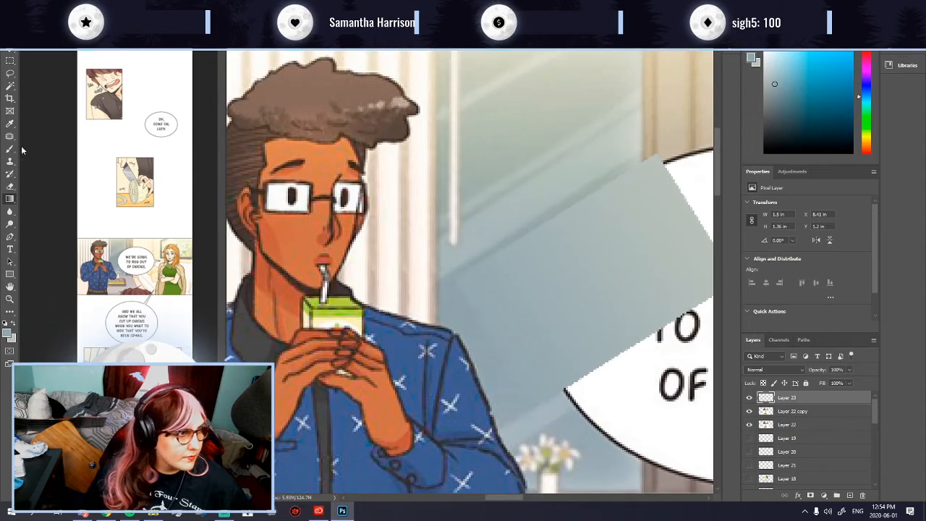
{"action": "scroll", "coordinate": [632, 401], "scroll_direction": "down", "scroll_amount": 4}
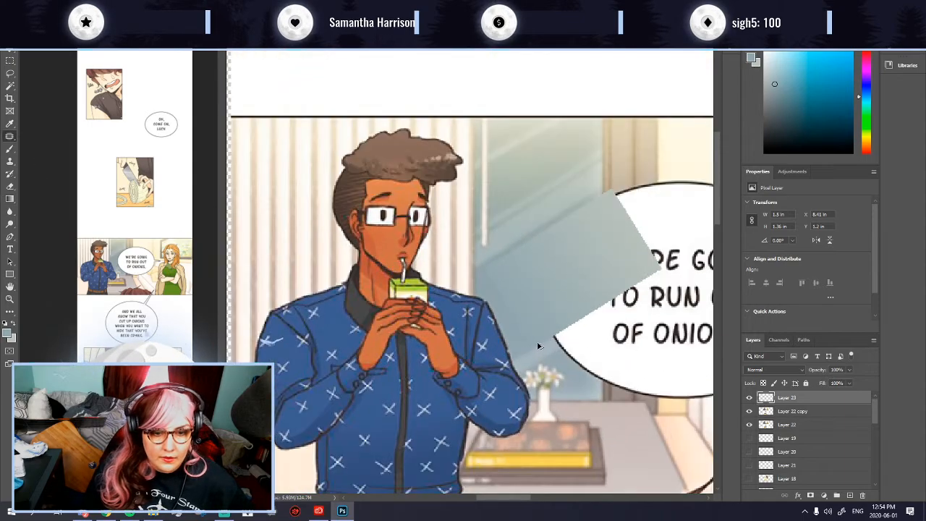
{"action": "scroll", "coordinate": [668, 294], "scroll_direction": "up", "scroll_amount": 1}
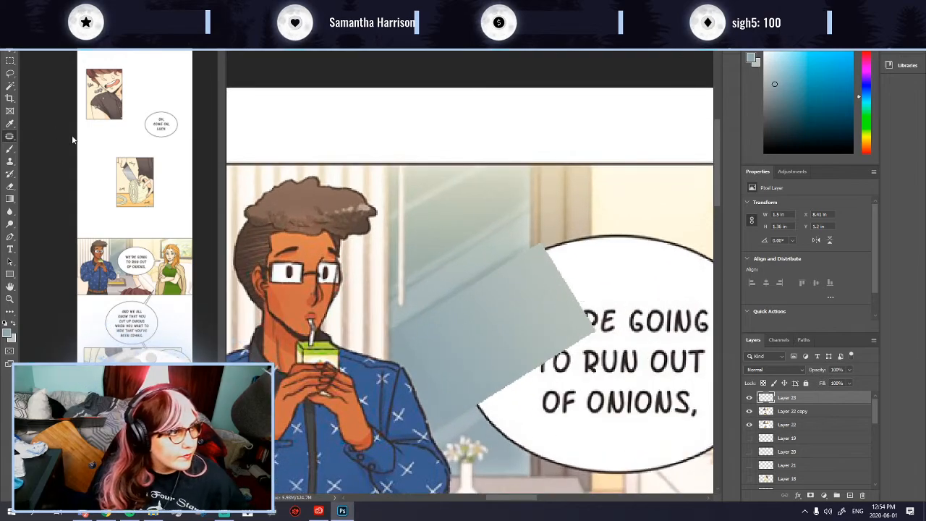
Step: Copy a 0.51 by 0.57 in curtain piece from Layer 22 copy, place it directly below the original and order it above Layer 23
{"action": "left_click", "coordinate": [7, 61]}
{"action": "left_click_drag", "start_coordinate": [531, 166], "coordinate": [567, 221]}
{"action": "left_click", "coordinate": [794, 411]}
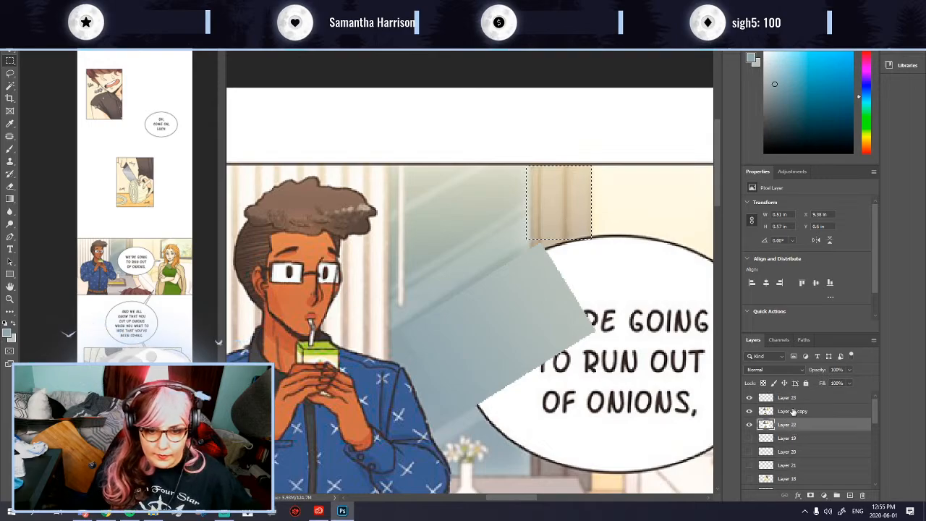
{"action": "key", "text": "ctrl+j"}
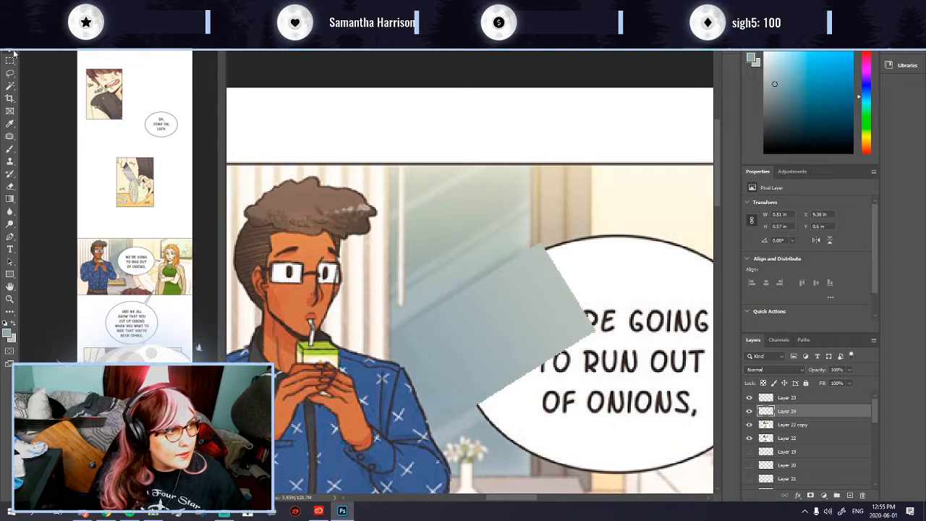
{"action": "left_click_drag", "start_coordinate": [559, 230], "coordinate": [561, 299]}
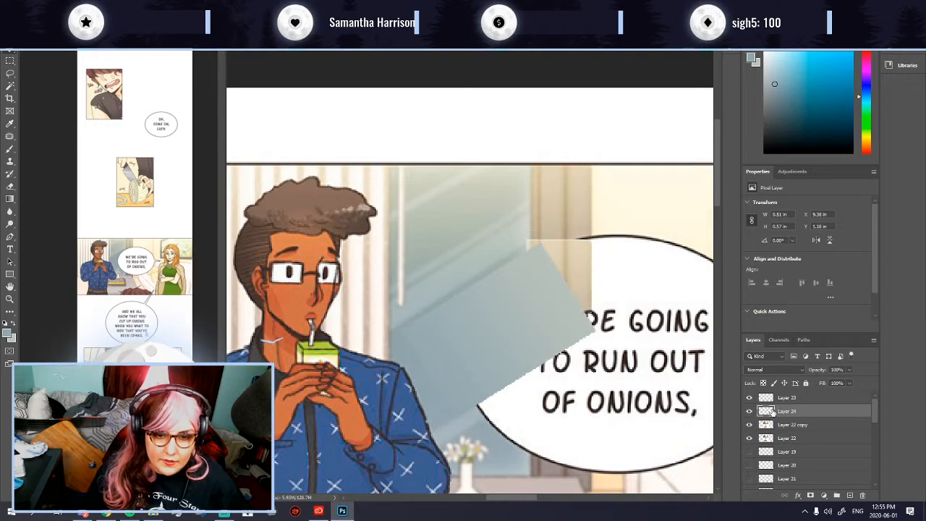
{"action": "left_click_drag", "start_coordinate": [774, 393], "coordinate": [773, 395]}
{"action": "scroll", "coordinate": [496, 385], "scroll_direction": "down", "scroll_amount": 3}
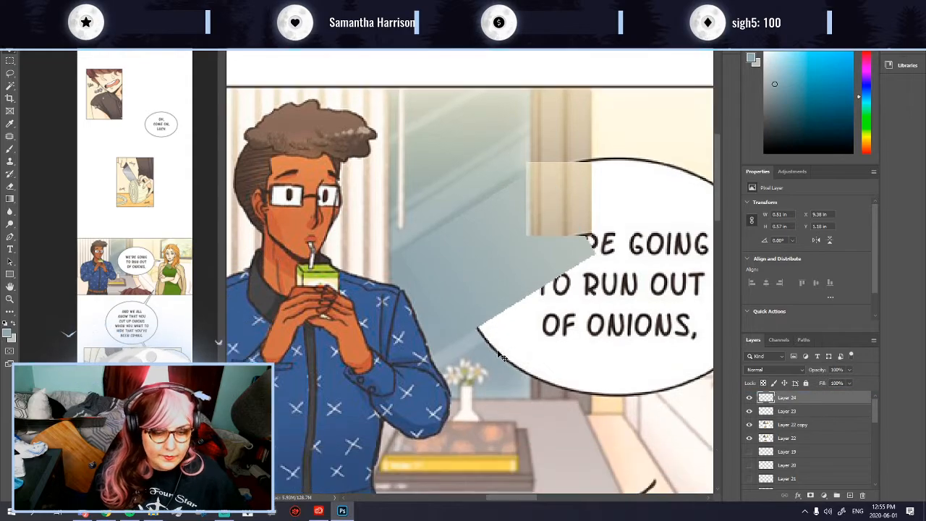
Step: Paste two more copies of the curtain piece and stack them downward in one column over the speech bubble
{"action": "key", "text": "ctrl+v"}
{"action": "left_click_drag", "start_coordinate": [469, 282], "coordinate": [558, 286]}
{"action": "key", "text": "ctrl+v"}
{"action": "left_click_drag", "start_coordinate": [480, 268], "coordinate": [553, 359]}
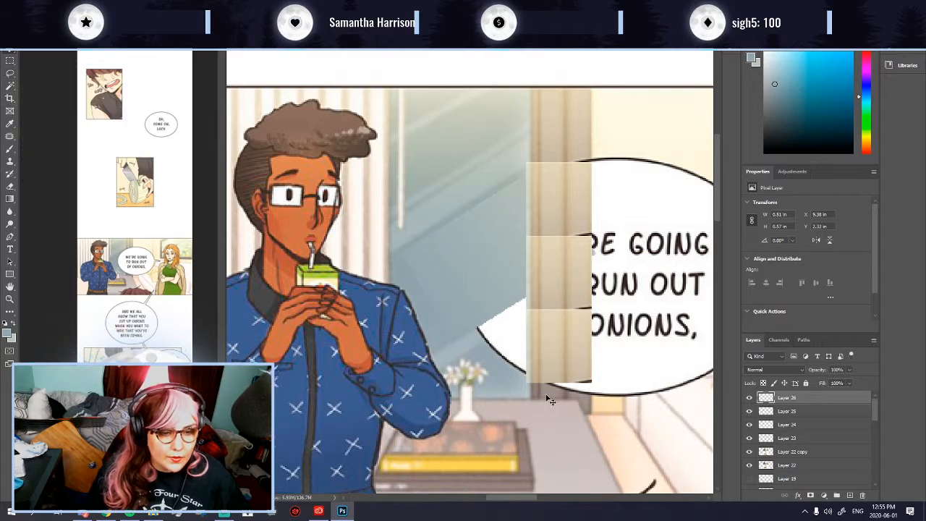
Step: Shift the curtain pieces upward so they overlap and paste one more at the column's lower end
{"action": "left_click_drag", "start_coordinate": [554, 338], "coordinate": [557, 330]}
{"action": "left_click_drag", "start_coordinate": [569, 204], "coordinate": [568, 198]}
{"action": "left_click_drag", "start_coordinate": [565, 268], "coordinate": [566, 267]}
{"action": "left_click_drag", "start_coordinate": [568, 337], "coordinate": [567, 319]}
{"action": "key", "text": "ctrl+v"}
{"action": "left_click_drag", "start_coordinate": [472, 280], "coordinate": [562, 367]}
Step: Outline the light glass stripe between the man's sleeve and the bubble with the Polygonal Lasso, about 0.43 by 0.31 in
{"action": "left_click", "coordinate": [11, 187]}
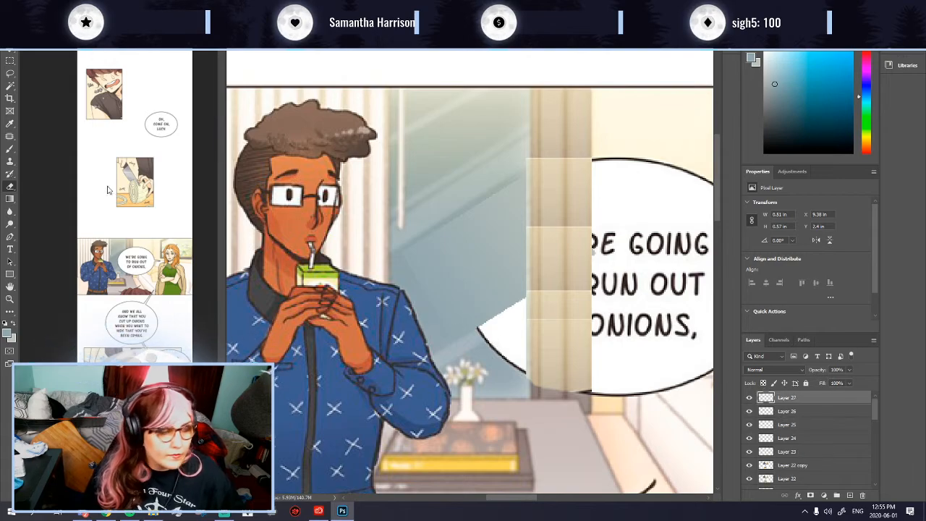
{"action": "left_click", "coordinate": [10, 60]}
{"action": "left_click", "coordinate": [10, 74]}
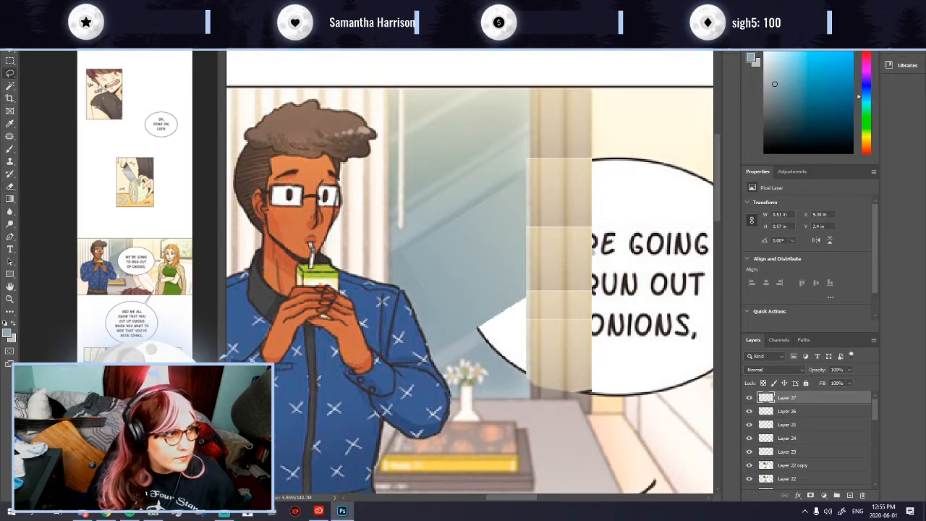
{"action": "right_click", "coordinate": [13, 76]}
{"action": "left_click", "coordinate": [39, 84]}
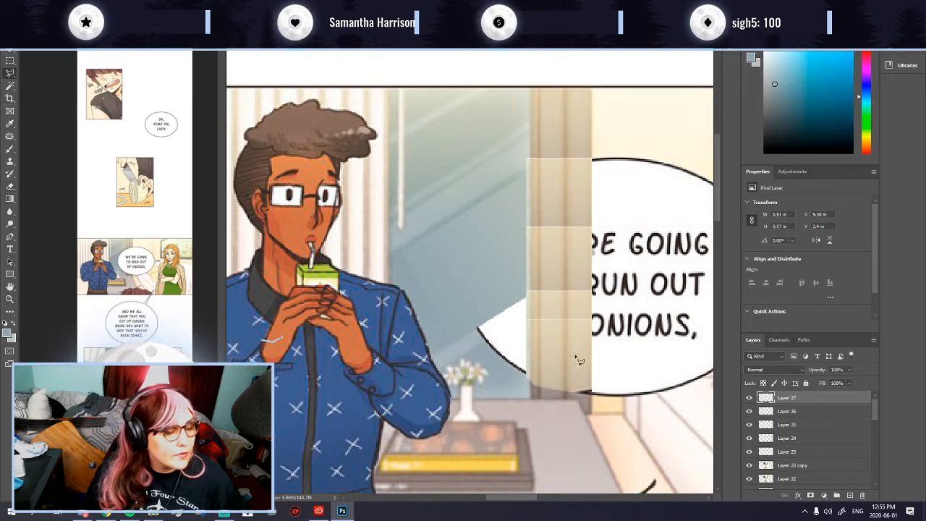
{"action": "left_click", "coordinate": [487, 346]}
{"action": "left_click", "coordinate": [436, 361]}
{"action": "key", "text": "ctrl+c"}
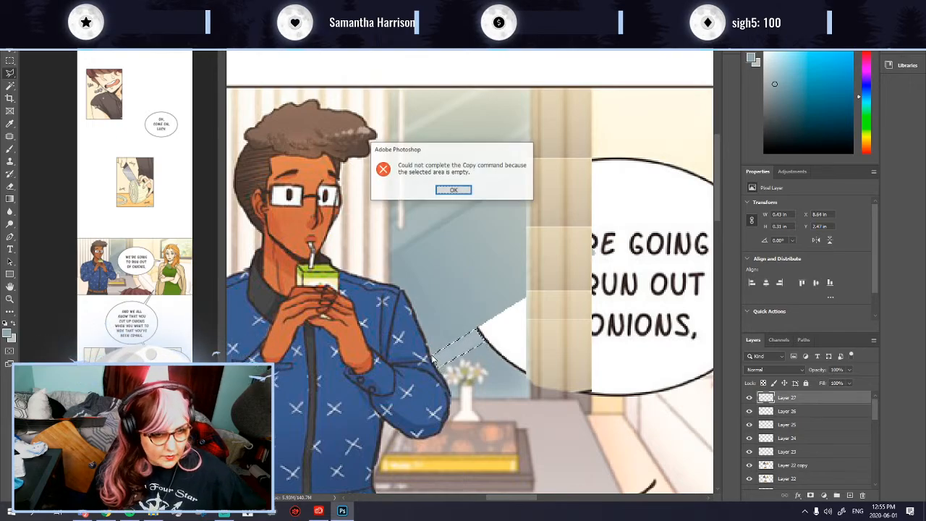
{"action": "left_click", "coordinate": [454, 189]}
Step: Copy the outlined glass stripe from Layer 22 copy to a new layer and move it onto the bubble's lower-left edge
{"action": "scroll", "coordinate": [801, 434], "scroll_direction": "down", "scroll_amount": 1}
{"action": "left_click", "coordinate": [796, 439]}
{"action": "key", "text": "ctrl+c"}
{"action": "key", "text": "ctrl+v"}
{"action": "left_click", "coordinate": [12, 57]}
{"action": "left_click_drag", "start_coordinate": [463, 353], "coordinate": [506, 322]}
Step: Enlarge the pasted stripe to 0.57 by 0.43 in to continue the glass reflection over the bubble's edge
{"action": "key", "text": "ctrl+t"}
{"action": "left_click_drag", "start_coordinate": [499, 344], "coordinate": [506, 351]}
{"action": "left_click_drag", "start_coordinate": [533, 297], "coordinate": [543, 285]}
{"action": "key", "text": "Return"}
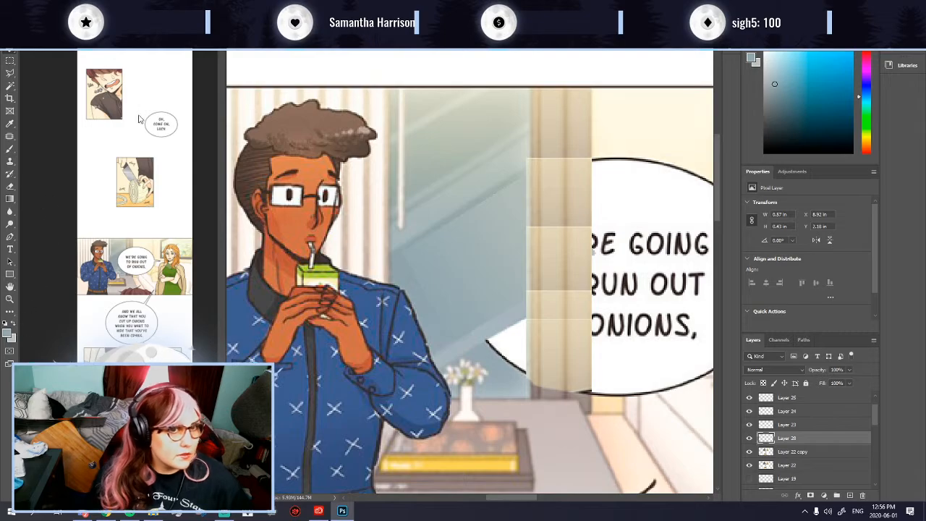
Step: Add a new layer, order it above Layer 25 and select a 0.56 by 2.56 in rectangle around the curtain column
{"action": "left_click", "coordinate": [10, 60]}
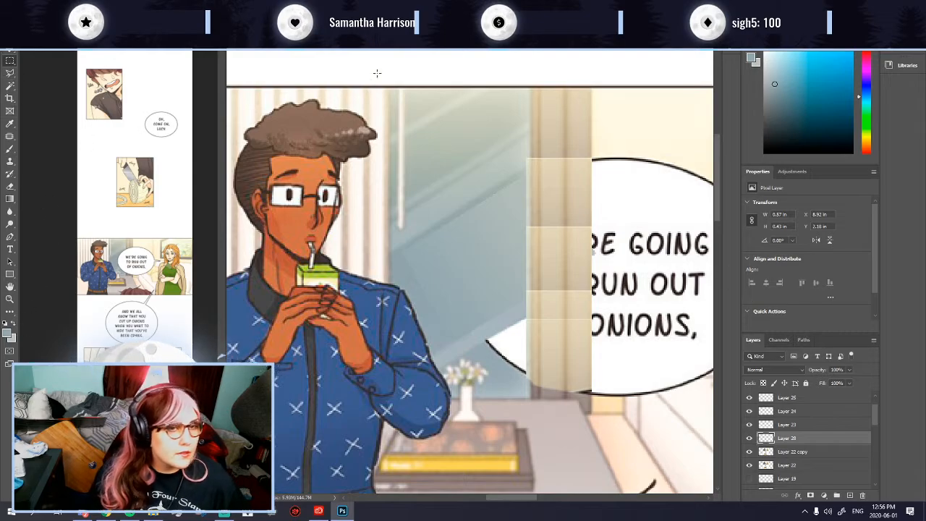
{"action": "key", "text": "ctrl+shift+n"}
{"action": "key", "text": "Return"}
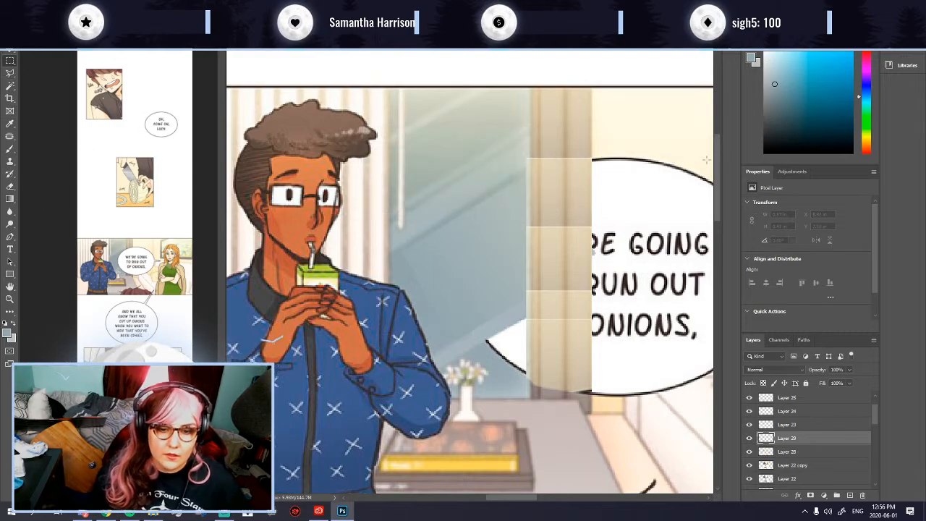
{"action": "left_click_drag", "start_coordinate": [800, 438], "coordinate": [795, 399]}
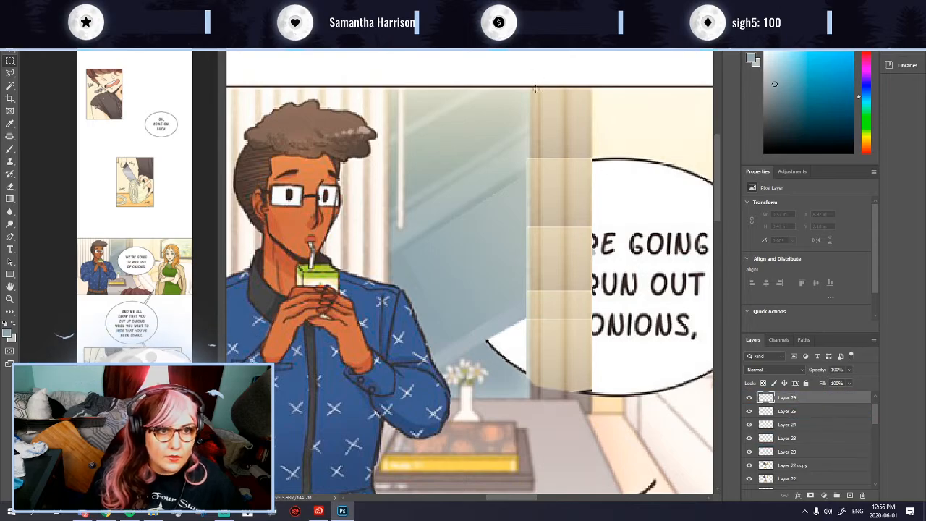
{"action": "left_click_drag", "start_coordinate": [526, 88], "coordinate": [596, 414]}
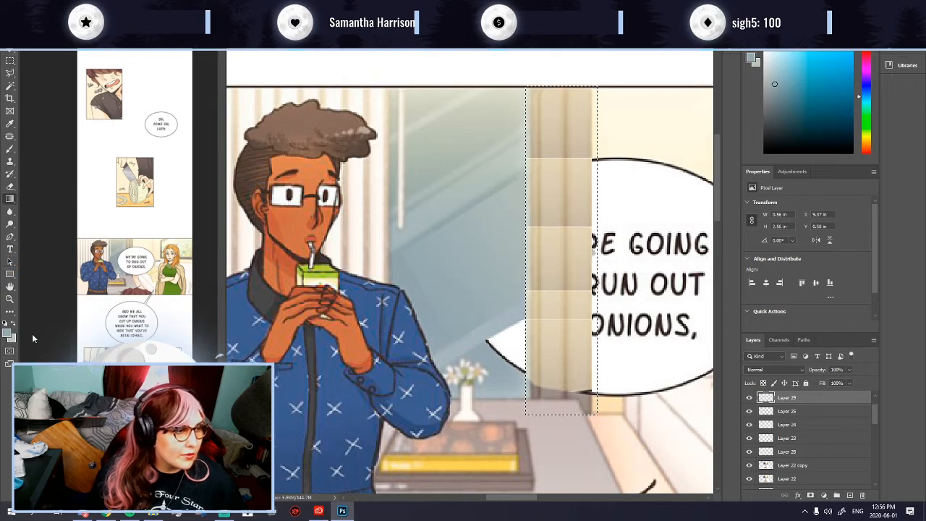
Step: Set the foreground to grey-brown 958f89 and the background to beige ded5b7, and fill the column selection with a vertical gradient
{"action": "left_click", "coordinate": [5, 335]}
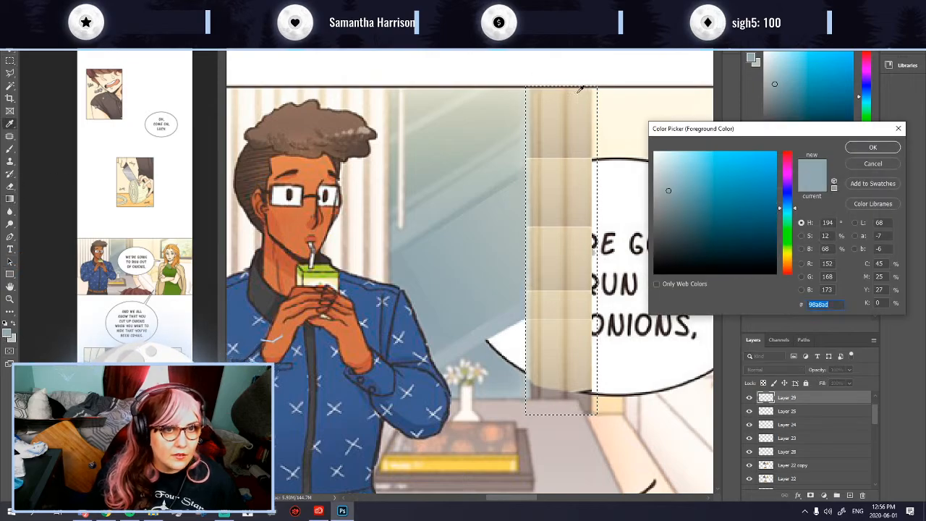
{"action": "left_click", "coordinate": [585, 409]}
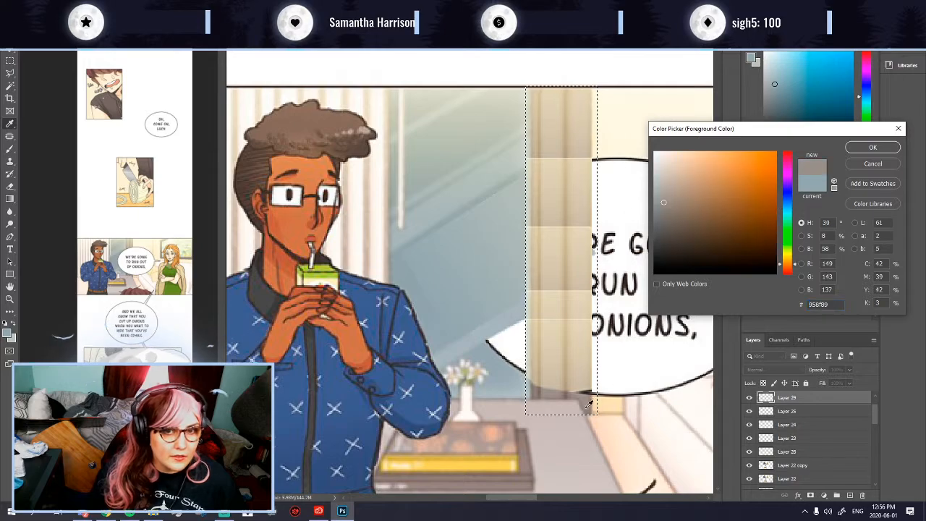
{"action": "left_click", "coordinate": [872, 147]}
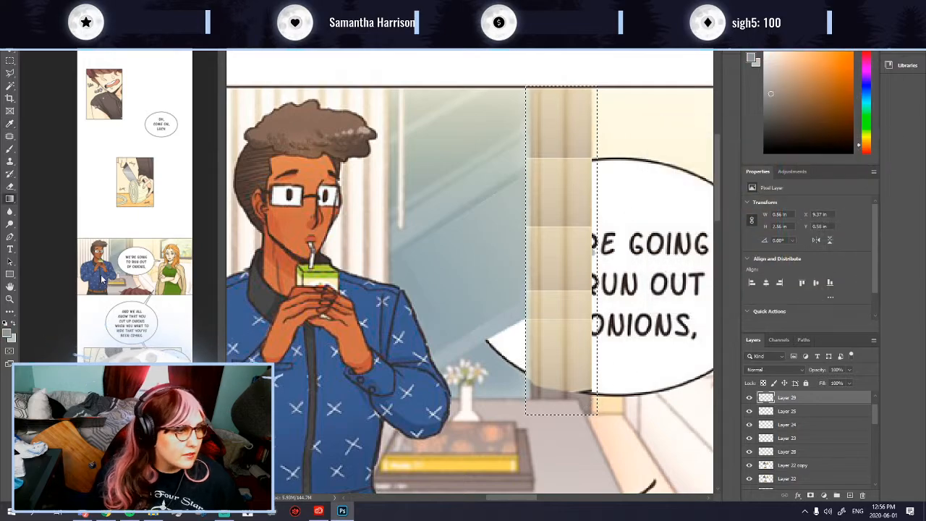
{"action": "left_click", "coordinate": [13, 342]}
{"action": "left_click", "coordinate": [586, 88]}
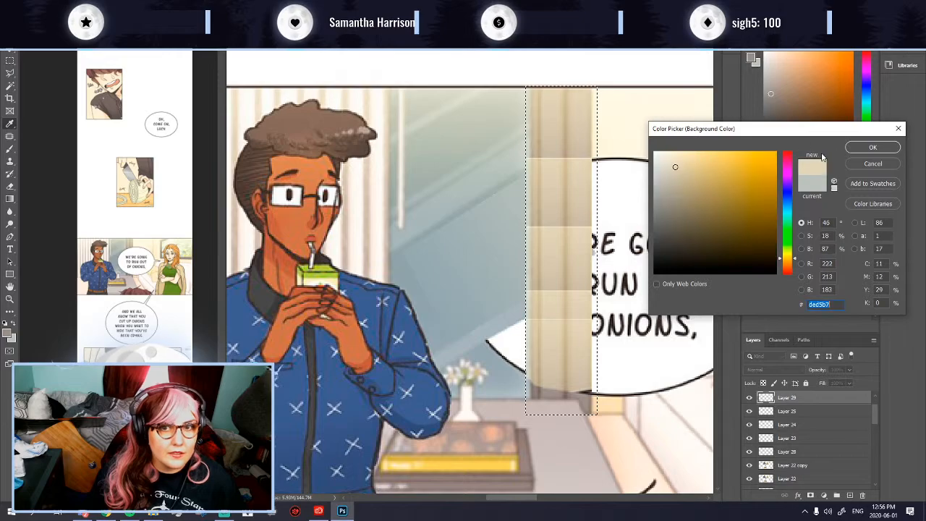
{"action": "left_click", "coordinate": [873, 148]}
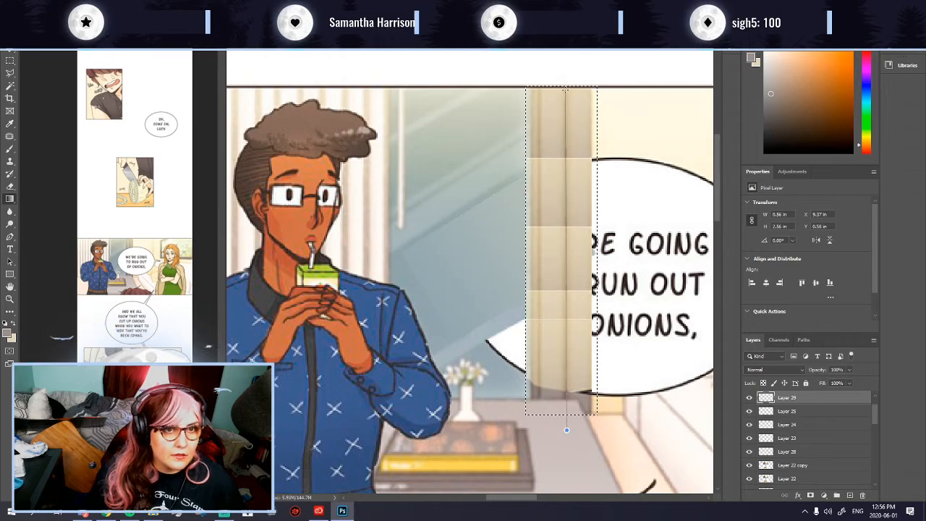
{"action": "left_click_drag", "start_coordinate": [566, 429], "coordinate": [566, 429]}
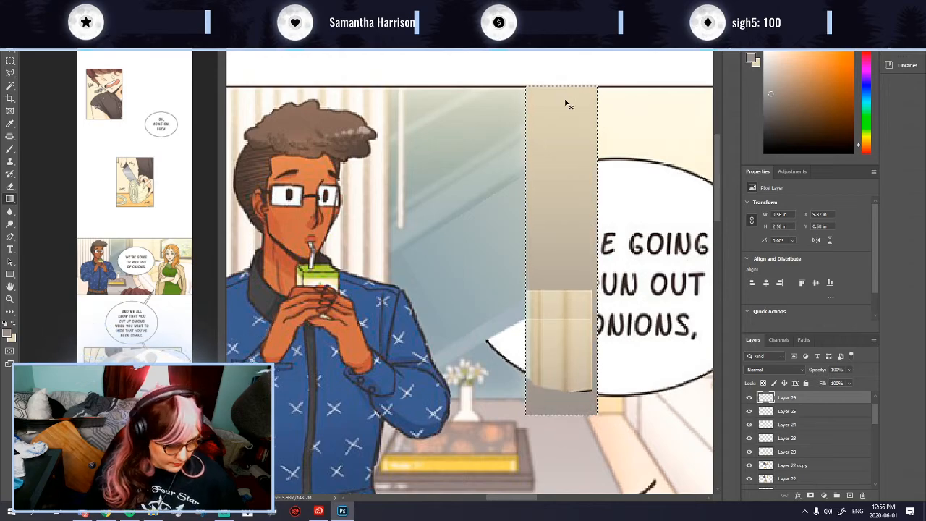
Step: Fill the vertical strip selection on Layer 29 with a beige-to-grey gradient and move that layer above Layer 27
{"action": "key", "text": "ctrl+d"}
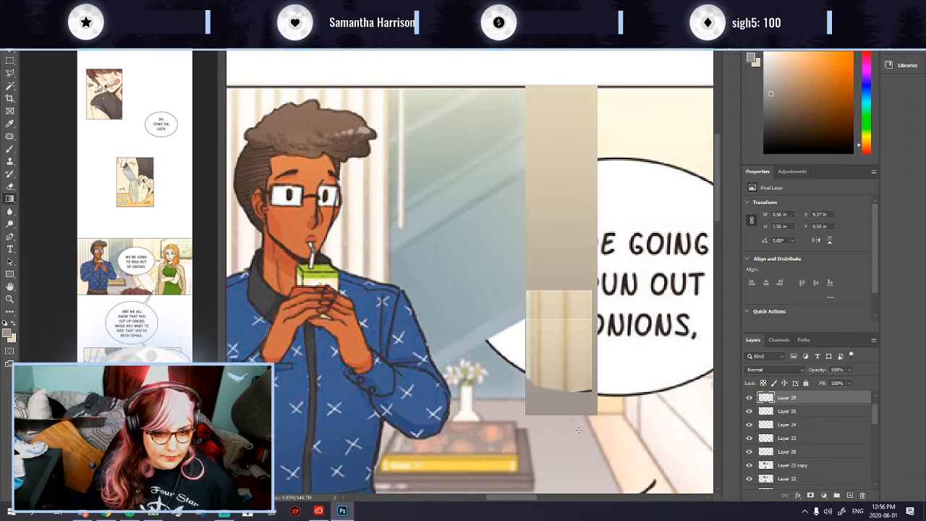
{"action": "left_click", "coordinate": [763, 400], "text": "ctrl"}
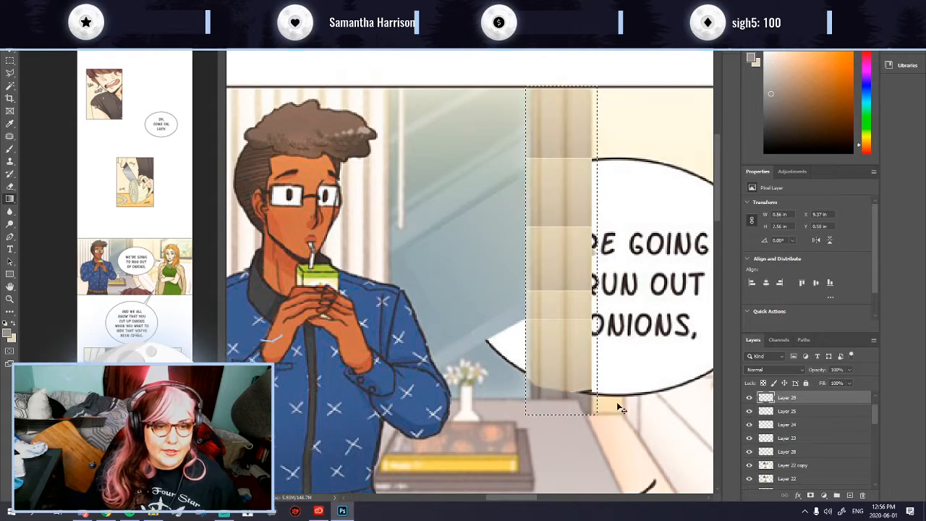
{"action": "left_click_drag", "start_coordinate": [564, 86], "coordinate": [565, 88]}
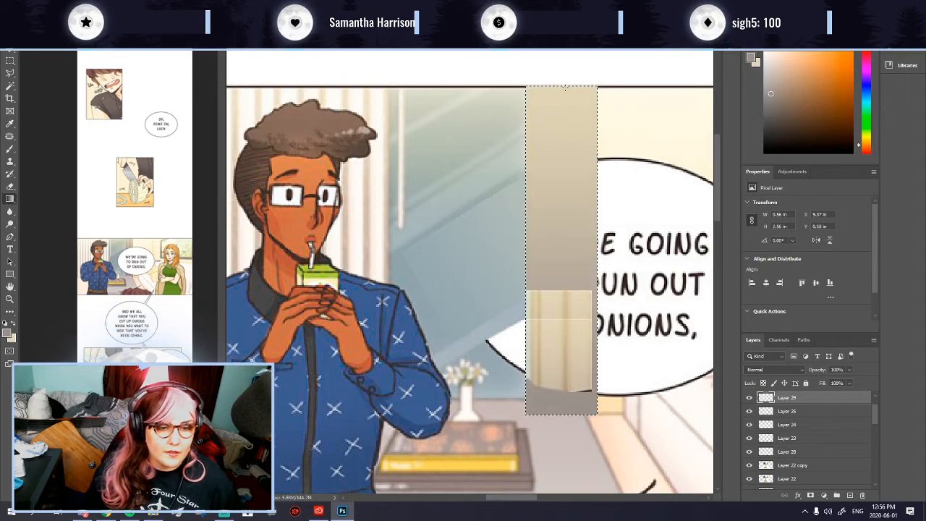
{"action": "scroll", "coordinate": [803, 403], "scroll_direction": "up", "scroll_amount": 2}
{"action": "left_click_drag", "start_coordinate": [793, 426], "coordinate": [792, 396]}
Step: Try the Color and Hue blend modes on Layer 29 and return it to Normal
{"action": "left_click", "coordinate": [773, 370]}
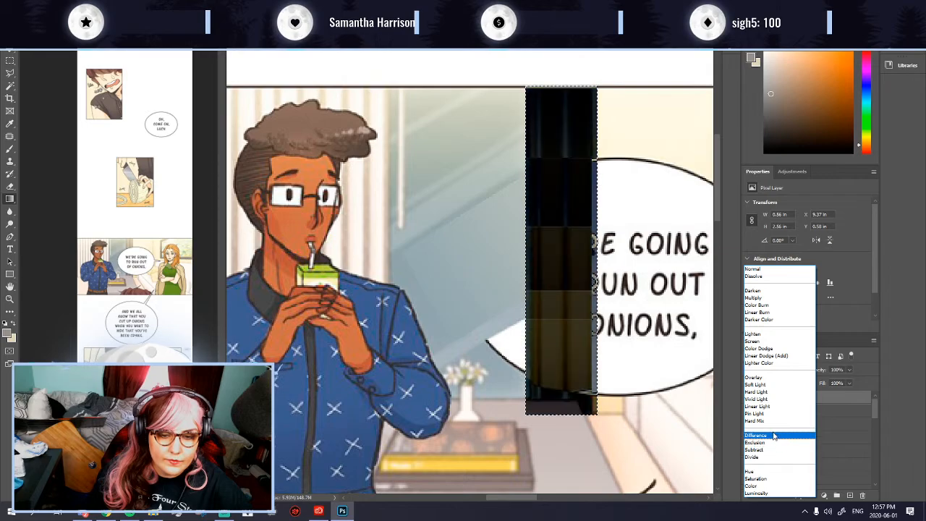
{"action": "left_click", "coordinate": [761, 486]}
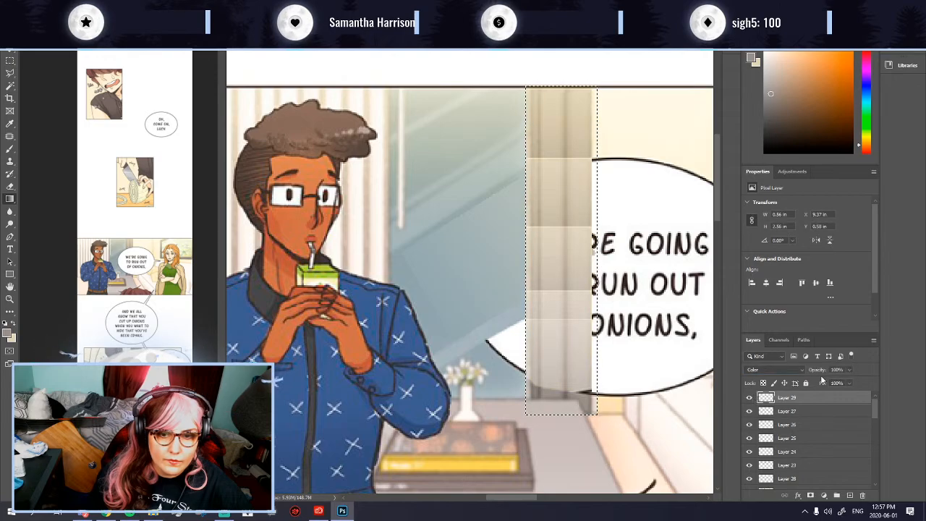
{"action": "left_click", "coordinate": [767, 369]}
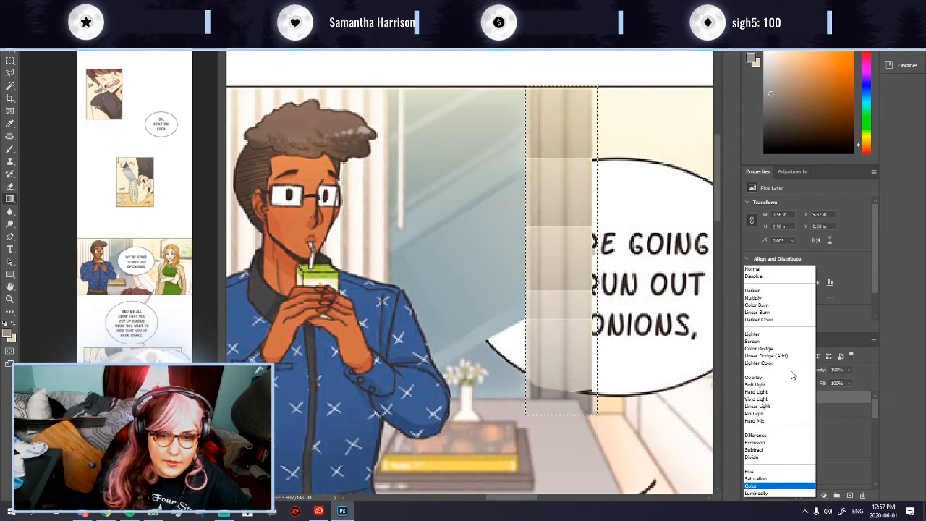
{"action": "left_click", "coordinate": [766, 471]}
{"action": "left_click", "coordinate": [749, 398]}
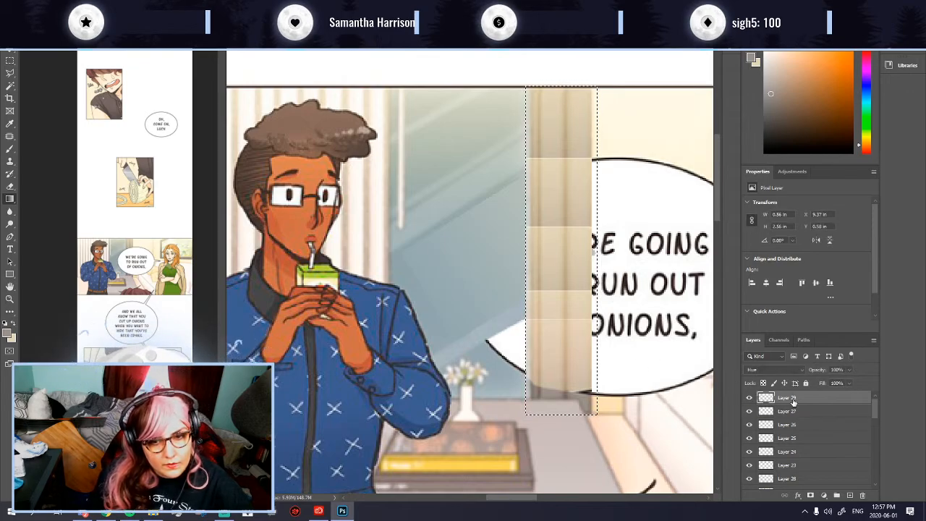
{"action": "left_click", "coordinate": [778, 369]}
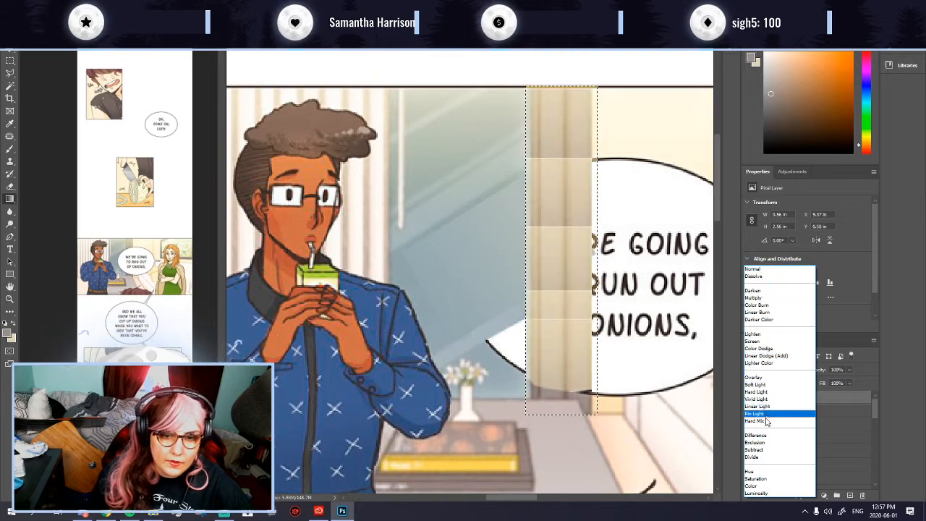
{"action": "left_click", "coordinate": [756, 471]}
{"action": "left_click", "coordinate": [773, 370]}
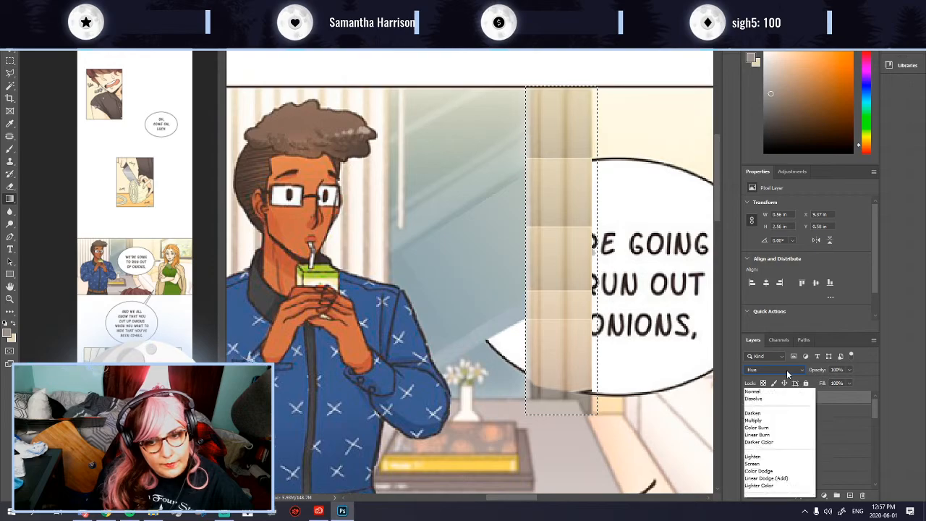
{"action": "left_click", "coordinate": [758, 269]}
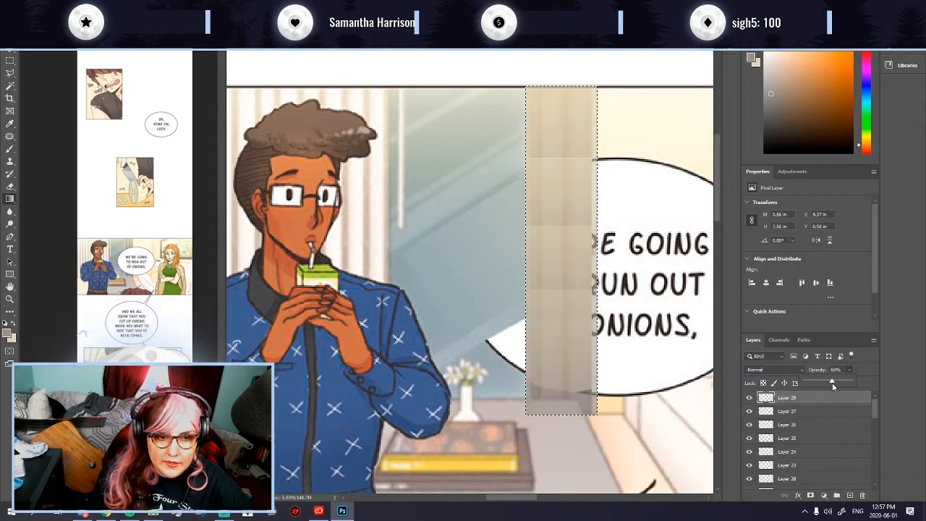
Step: Lower Layer 29's opacity to about 41% and hide the layer
{"action": "left_click_drag", "start_coordinate": [816, 390], "coordinate": [828, 390]}
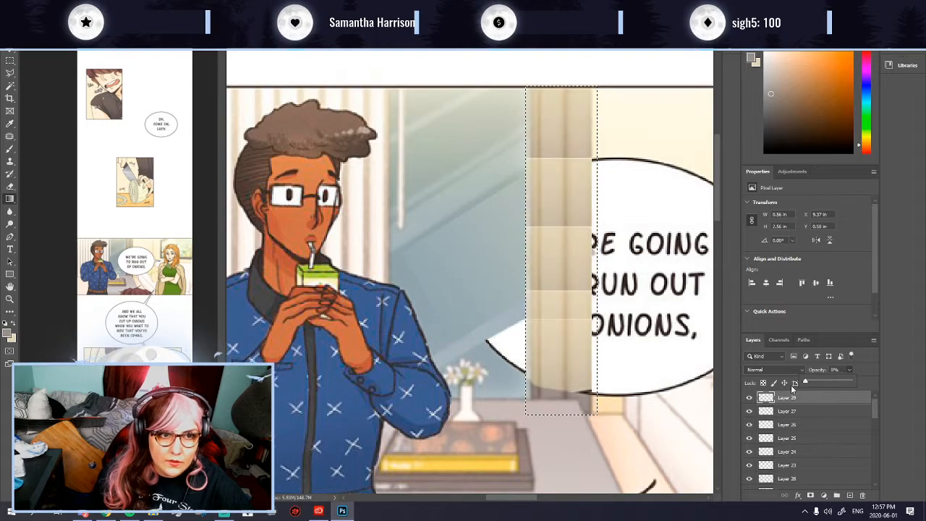
{"action": "left_click_drag", "start_coordinate": [851, 382], "coordinate": [825, 383]}
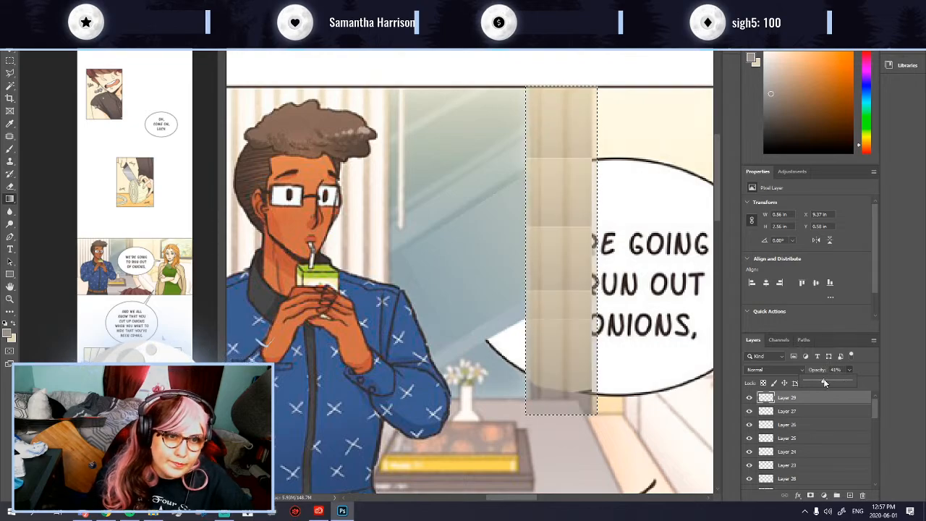
{"action": "left_click", "coordinate": [750, 398]}
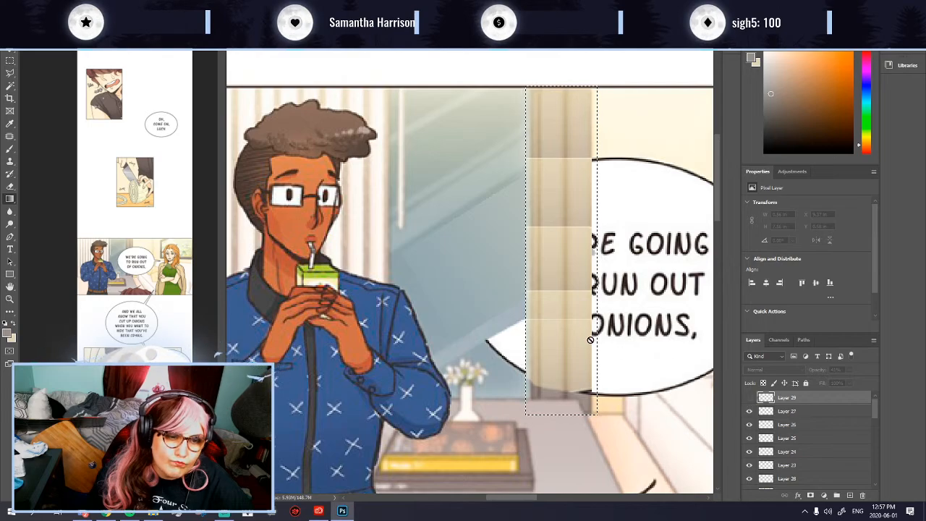
Step: Identify the curtain patch layers by toggling their visibility, clear the selection, and merge Layers 24 through 27 into one
{"action": "left_click", "coordinate": [787, 411]}
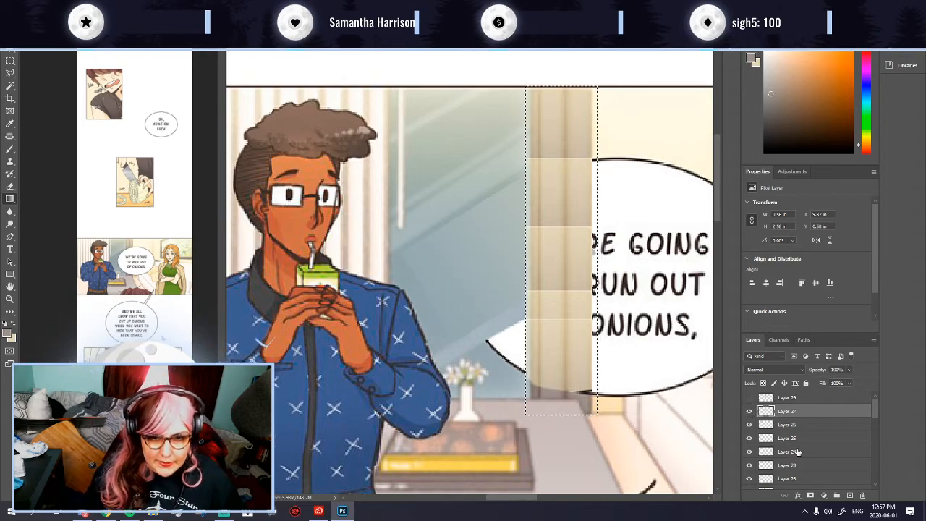
{"action": "scroll", "coordinate": [798, 469], "scroll_direction": "down", "scroll_amount": 1}
{"action": "left_click", "coordinate": [749, 452]}
{"action": "left_click", "coordinate": [750, 440]}
{"action": "left_click", "coordinate": [750, 439]}
{"action": "left_click", "coordinate": [751, 425]}
{"action": "left_click", "coordinate": [751, 426]}
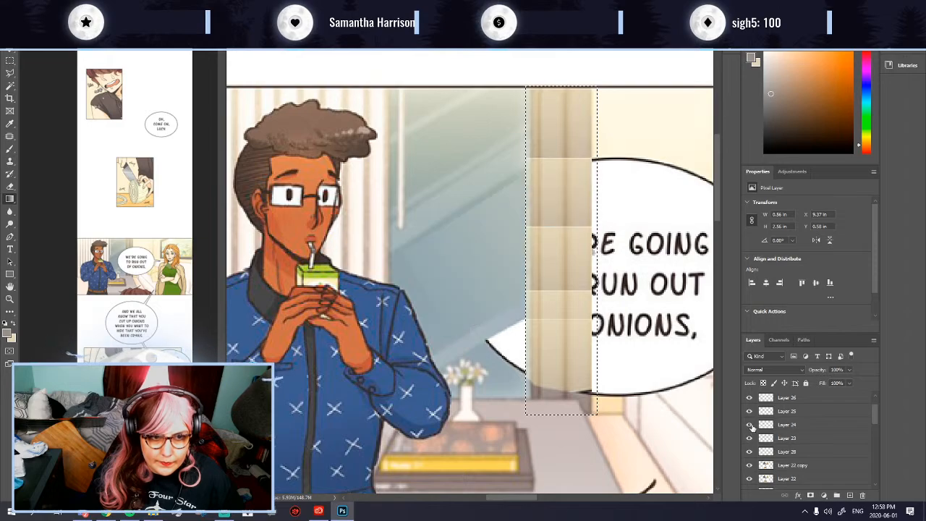
{"action": "key", "text": "ctrl+d"}
{"action": "left_click", "coordinate": [751, 413]}
{"action": "scroll", "coordinate": [790, 444], "scroll_direction": "up", "scroll_amount": 2}
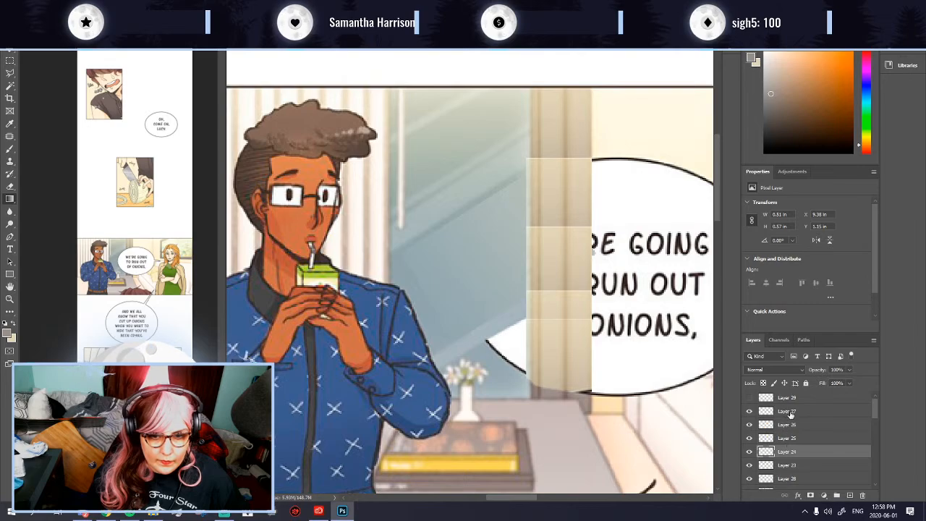
{"action": "left_click", "coordinate": [790, 413], "text": "shift"}
{"action": "key", "text": "ctrl+e"}
{"action": "left_click", "coordinate": [749, 413]}
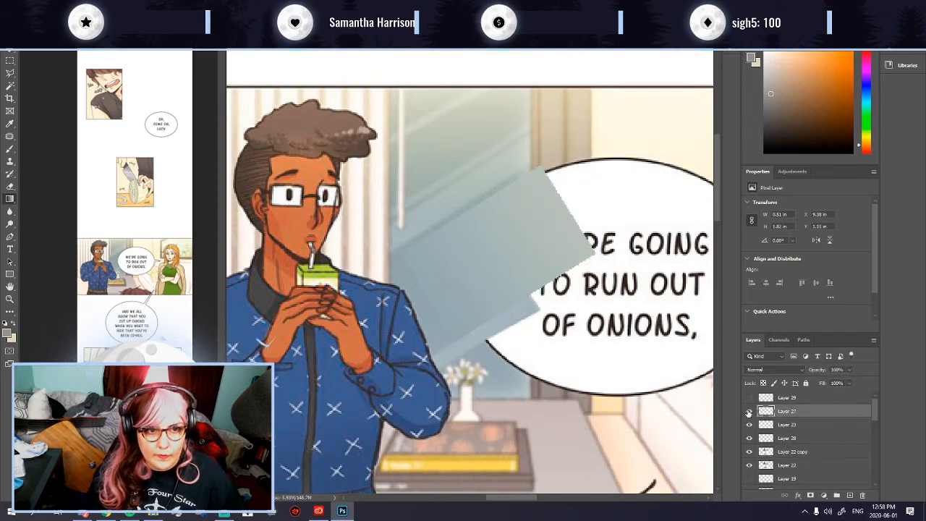
{"action": "left_click", "coordinate": [749, 411]}
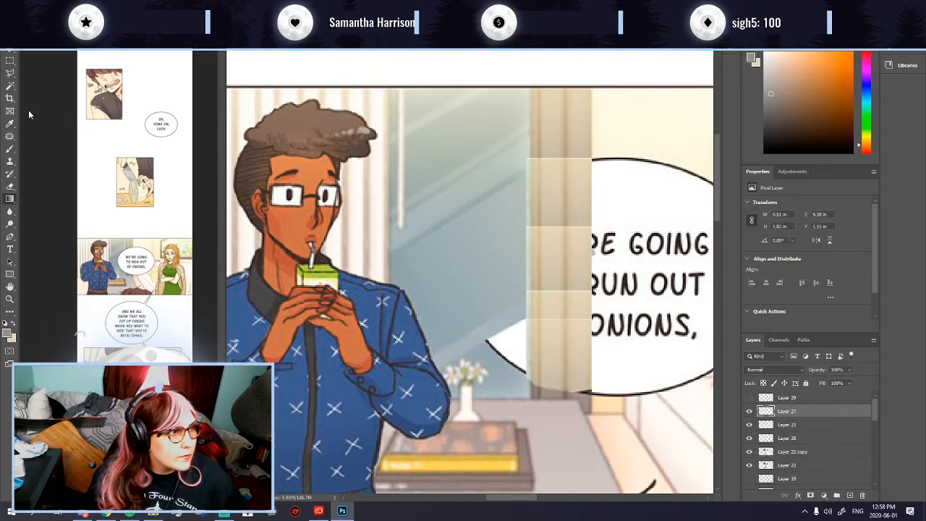
Step: Erase the thin edge of the merged curtain patches that overlaps the window glass
{"action": "left_click", "coordinate": [9, 186]}
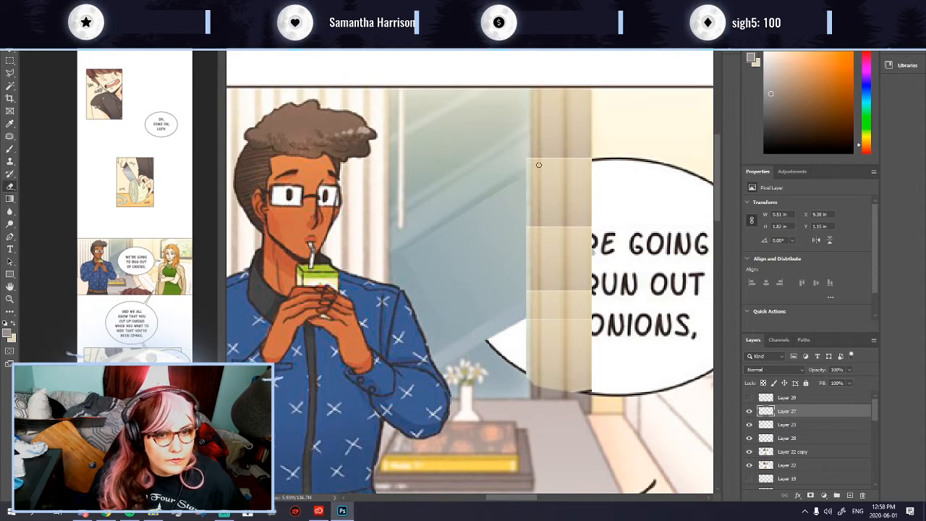
{"action": "left_click_drag", "start_coordinate": [526, 155], "coordinate": [527, 343]}
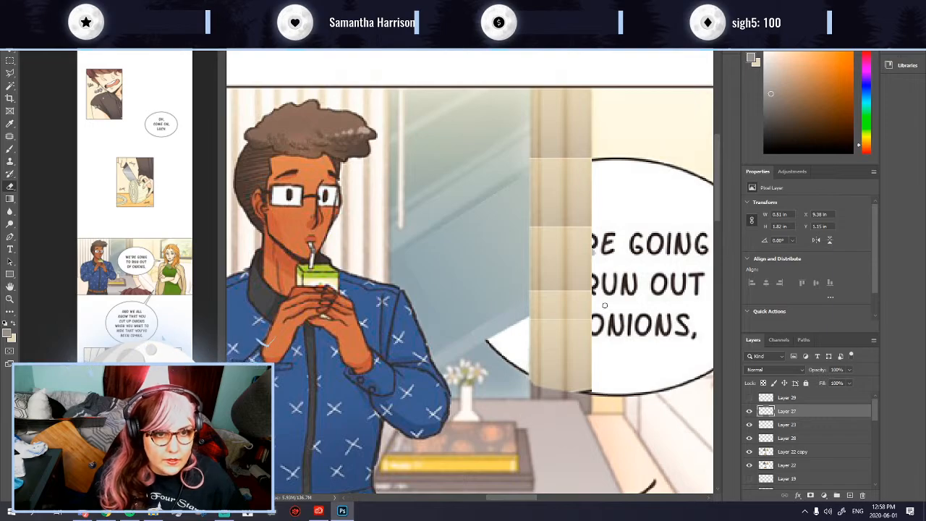
{"action": "scroll", "coordinate": [599, 183], "scroll_direction": "down", "scroll_amount": 3}
{"action": "scroll", "coordinate": [642, 198], "scroll_direction": "up", "scroll_amount": 4}
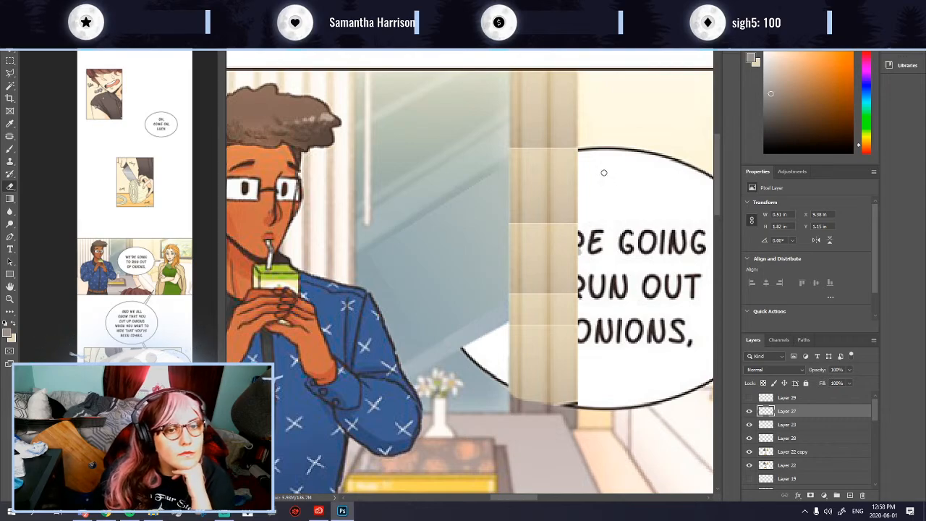
{"action": "left_click", "coordinate": [10, 86]}
{"action": "left_click", "coordinate": [533, 170]}
{"action": "key", "text": "ctrl+d"}
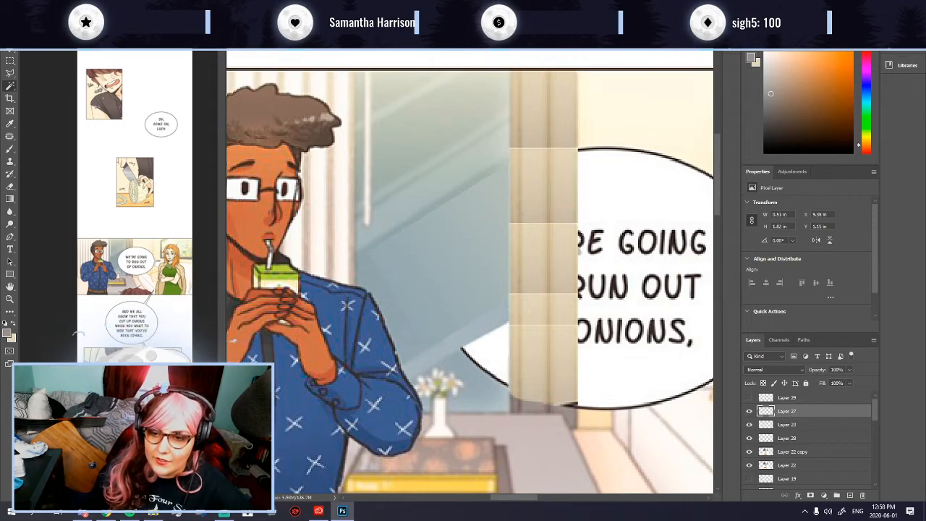
{"action": "left_click", "coordinate": [516, 180]}
{"action": "left_click", "coordinate": [524, 192]}
{"action": "key", "text": "ctrl+d"}
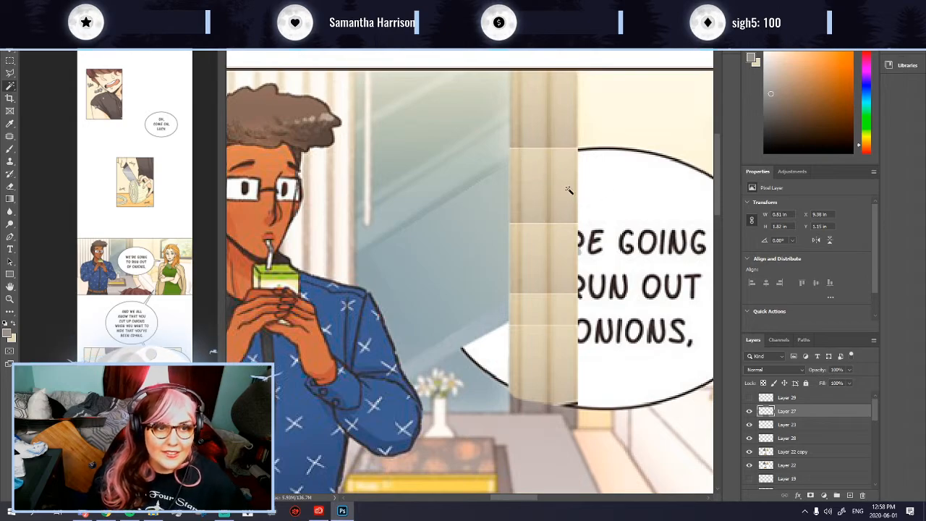
{"action": "scroll", "coordinate": [569, 165], "scroll_direction": "down", "scroll_amount": 2}
{"action": "scroll", "coordinate": [612, 124], "scroll_direction": "up", "scroll_amount": 1}
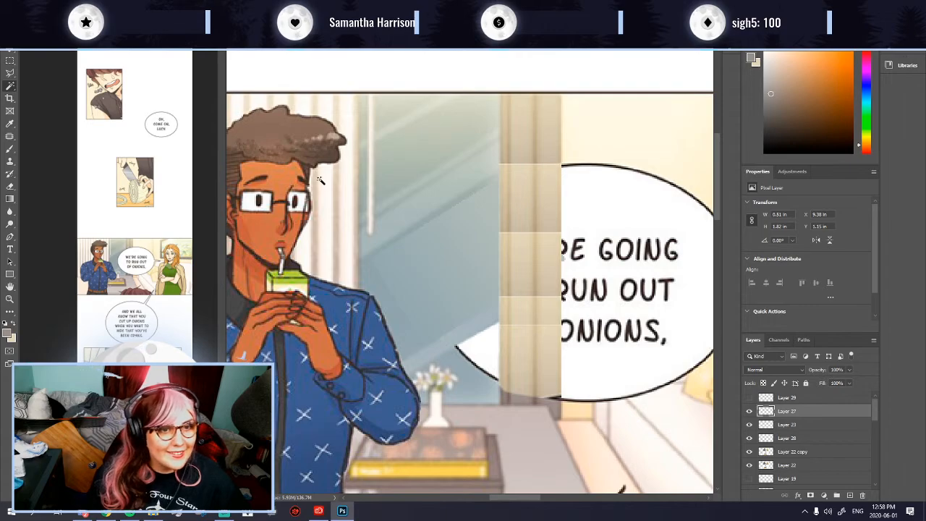
Step: Blend away the horizontal seams between the stacked curtain pieces on the merged layer with the Patch tool
{"action": "left_click", "coordinate": [10, 136]}
{"action": "mouse_move", "coordinate": [535, 169]}
{"action": "left_mouse_down"}
{"action": "mouse_move", "coordinate": [496, 159]}
{"action": "mouse_move", "coordinate": [562, 166]}
{"action": "mouse_move", "coordinate": [542, 180]}
{"action": "mouse_move", "coordinate": [502, 166]}
{"action": "mouse_move", "coordinate": [529, 152]}
{"action": "left_mouse_up"}
{"action": "key", "text": "ctrl+d"}
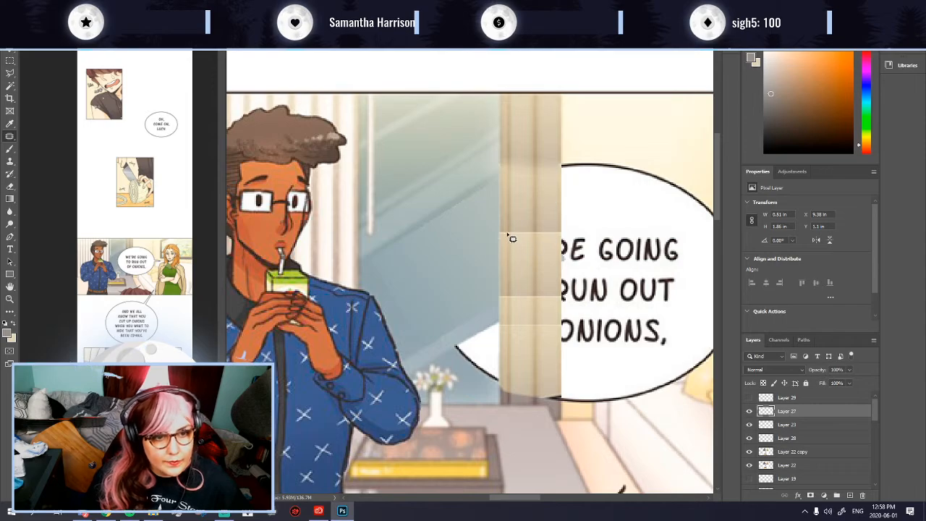
{"action": "mouse_move", "coordinate": [567, 239]}
{"action": "left_mouse_down"}
{"action": "mouse_move", "coordinate": [543, 246]}
{"action": "mouse_move", "coordinate": [501, 227]}
{"action": "left_mouse_up"}
{"action": "key", "text": "ctrl+d"}
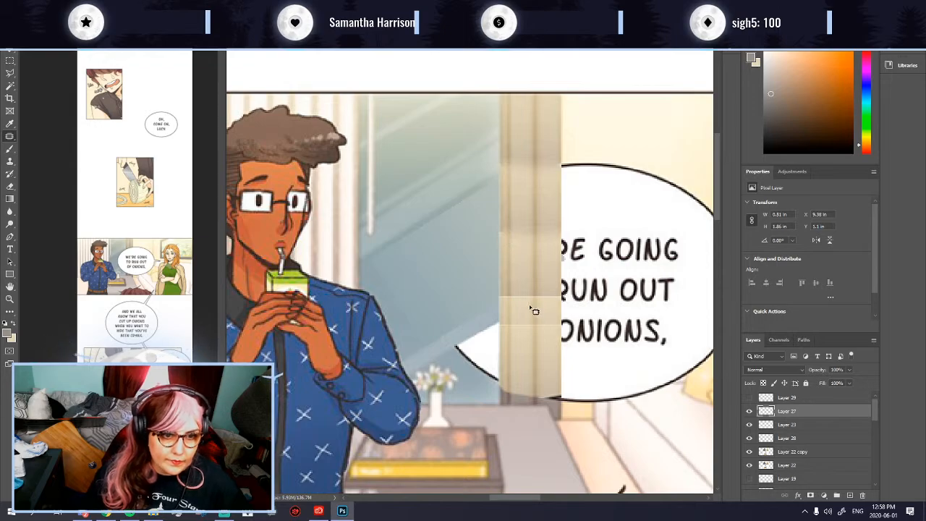
{"action": "mouse_move", "coordinate": [515, 295]}
{"action": "left_mouse_down"}
{"action": "mouse_move", "coordinate": [500, 304]}
{"action": "mouse_move", "coordinate": [554, 308]}
{"action": "mouse_move", "coordinate": [533, 293]}
{"action": "mouse_move", "coordinate": [531, 306]}
{"action": "mouse_move", "coordinate": [528, 288]}
{"action": "mouse_move", "coordinate": [570, 301]}
{"action": "mouse_move", "coordinate": [495, 301]}
{"action": "mouse_move", "coordinate": [498, 291]}
{"action": "mouse_move", "coordinate": [526, 289]}
{"action": "left_mouse_up"}
{"action": "key", "text": "ctrl+d"}
{"action": "scroll", "coordinate": [525, 298], "scroll_direction": "down", "scroll_amount": 1}
{"action": "key", "text": "ctrl+d"}
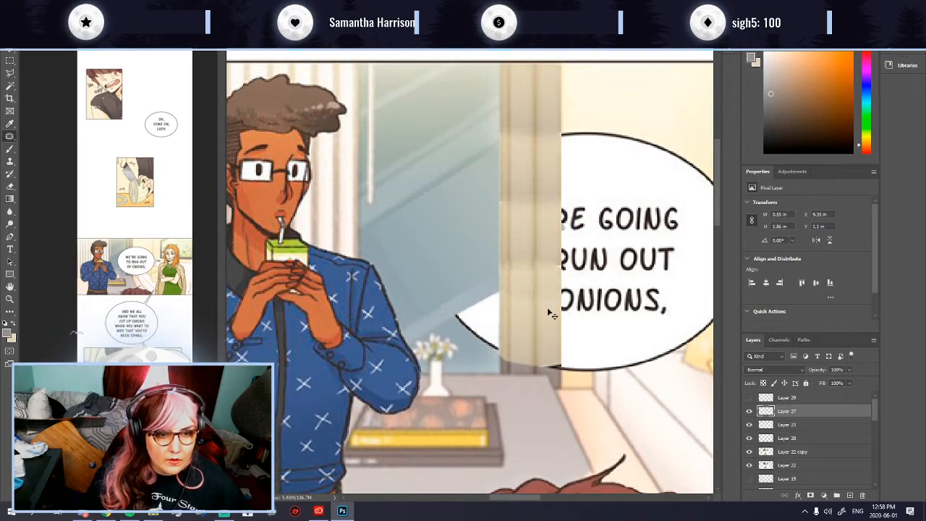
Step: Try to patch the curtain's lower edge where it meets the speech bubble outline, and undo the attempt
{"action": "mouse_move", "coordinate": [508, 359]}
{"action": "left_mouse_down"}
{"action": "mouse_move", "coordinate": [533, 374]}
{"action": "mouse_move", "coordinate": [560, 374]}
{"action": "mouse_move", "coordinate": [502, 359]}
{"action": "mouse_move", "coordinate": [529, 373]}
{"action": "left_mouse_up"}
{"action": "key", "text": "ctrl+d"}
{"action": "key", "text": "ctrl+z"}
{"action": "key", "text": "ctrl+z"}
{"action": "key", "text": "ctrl+z"}
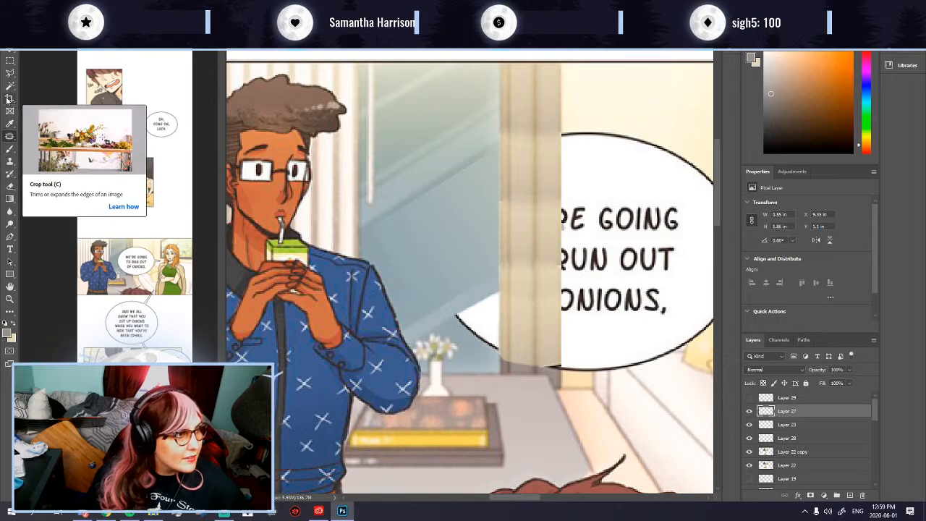
Step: Outline the exposed speech bubble tail beside the curtain with the Polygonal Lasso and add a new layer above the merged curtain
{"action": "left_click", "coordinate": [10, 74]}
{"action": "left_click", "coordinate": [456, 318]}
{"action": "left_click", "coordinate": [498, 293]}
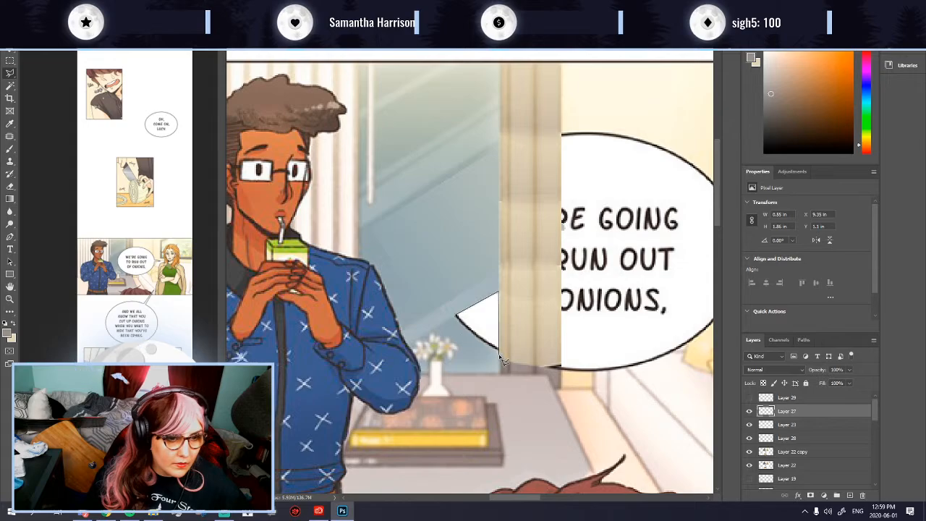
{"action": "left_click", "coordinate": [499, 356]}
{"action": "left_click", "coordinate": [457, 319]}
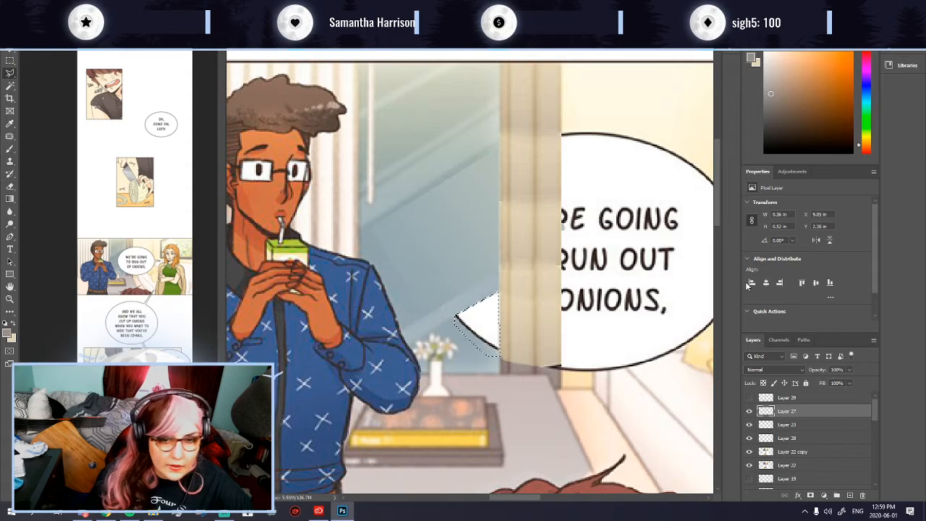
{"action": "key", "text": "ctrl+shift+n"}
{"action": "key", "text": "Return"}
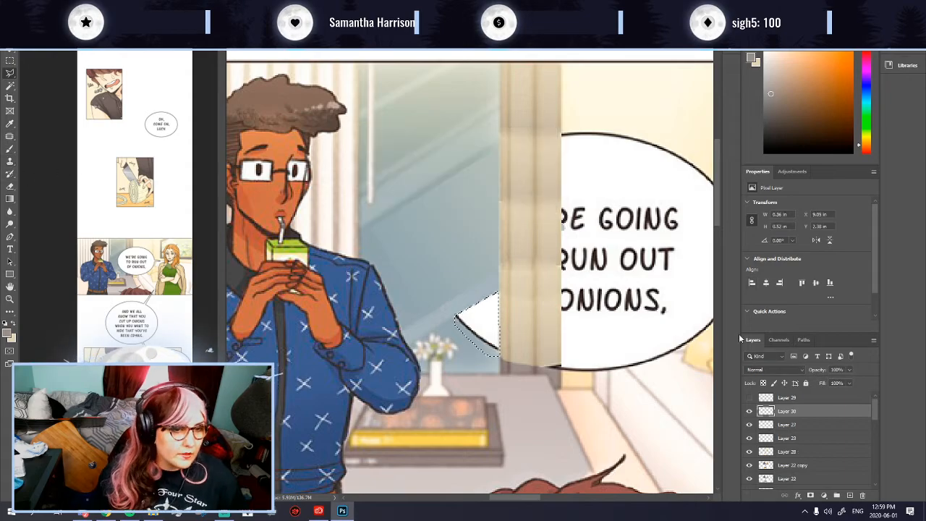
Step: Fill the selected bubble tail with grey-blue sampled from the adjacent window using the Paint Bucket, and clear the selection
{"action": "right_click", "coordinate": [9, 204]}
{"action": "left_click", "coordinate": [51, 209]}
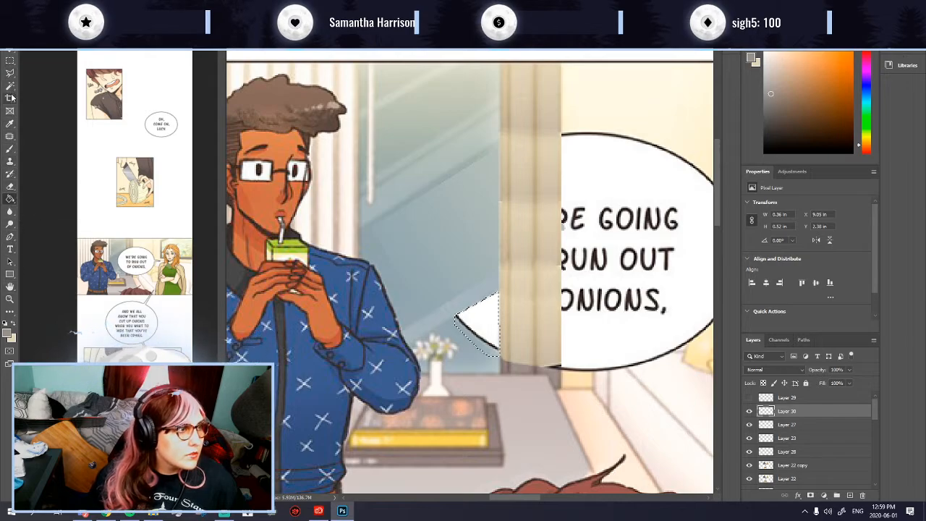
{"action": "left_click", "coordinate": [10, 123]}
{"action": "left_click", "coordinate": [483, 356]}
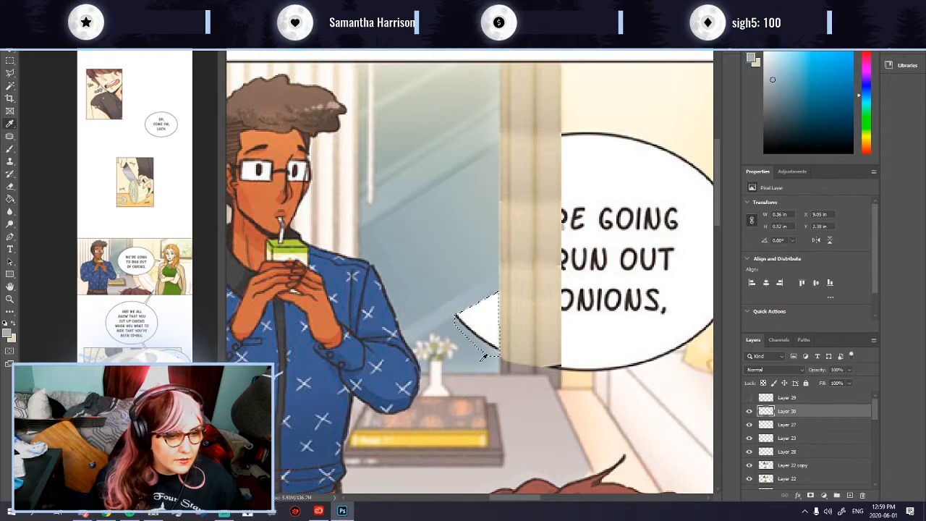
{"action": "left_click", "coordinate": [9, 201]}
{"action": "left_click", "coordinate": [480, 325]}
{"action": "key", "text": "ctrl+d"}
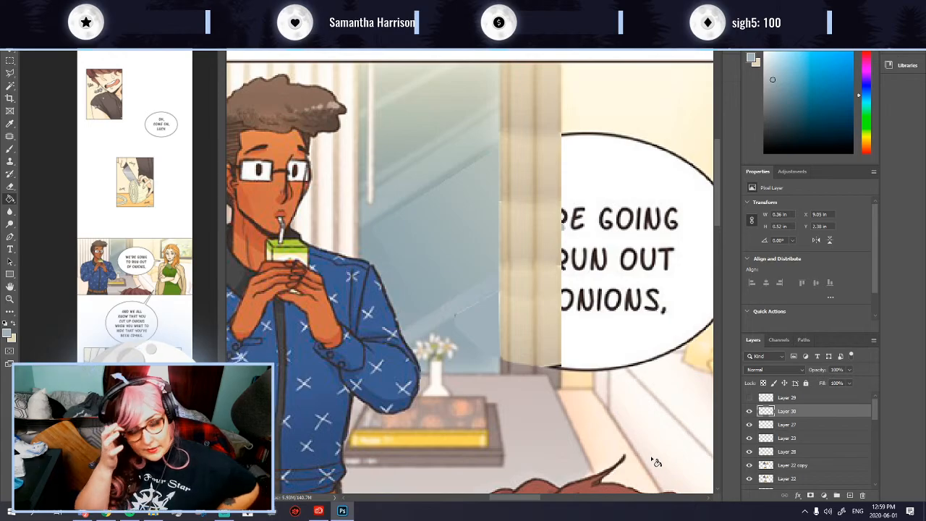
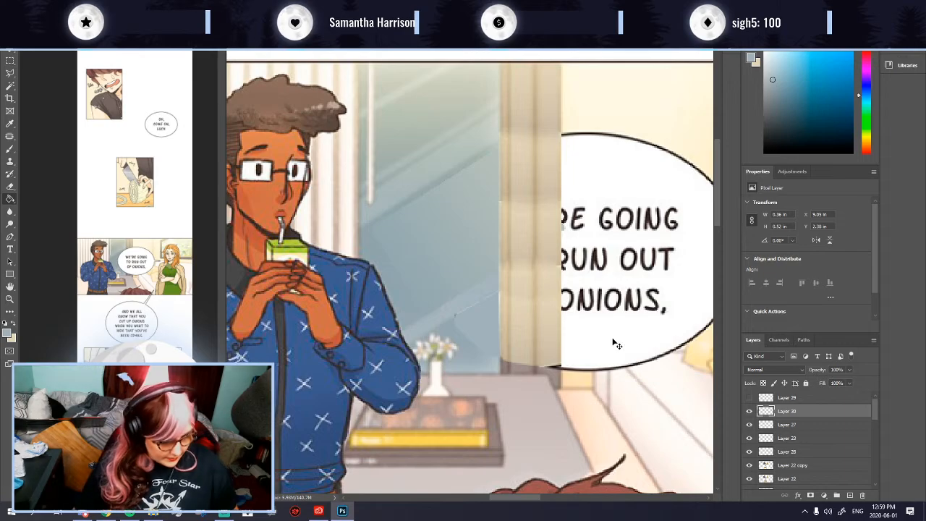
Step: Toggle Layer 27 and Layer 30 off and on to examine how the curtain and window patches fit the panel
{"action": "scroll", "coordinate": [615, 343], "scroll_direction": "down", "scroll_amount": 4}
{"action": "scroll", "coordinate": [597, 333], "scroll_direction": "up", "scroll_amount": 3}
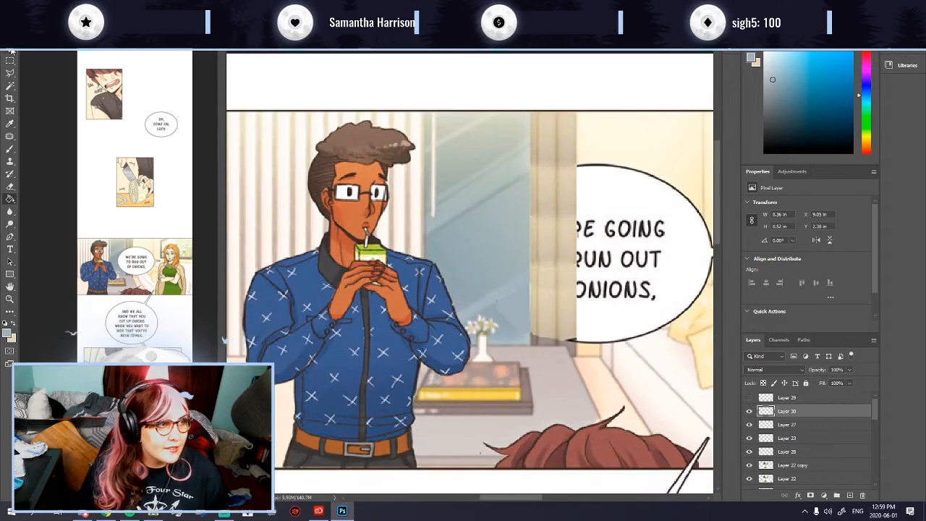
{"action": "left_click", "coordinate": [750, 425]}
{"action": "left_click", "coordinate": [750, 425]}
{"action": "left_click", "coordinate": [750, 425]}
{"action": "left_click", "coordinate": [749, 426]}
{"action": "scroll", "coordinate": [807, 457], "scroll_direction": "down", "scroll_amount": 2}
{"action": "scroll", "coordinate": [800, 453], "scroll_direction": "up", "scroll_amount": 2}
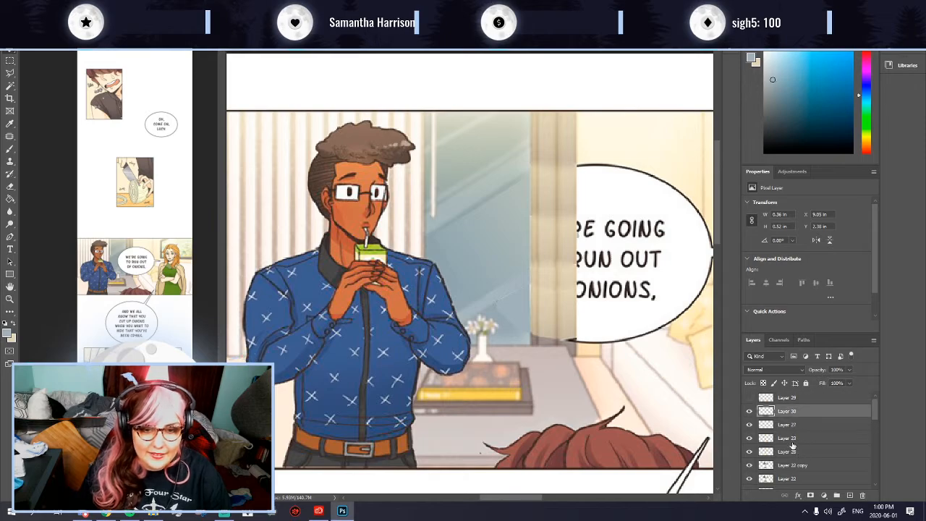
{"action": "left_click", "coordinate": [749, 411]}
{"action": "left_click", "coordinate": [749, 412]}
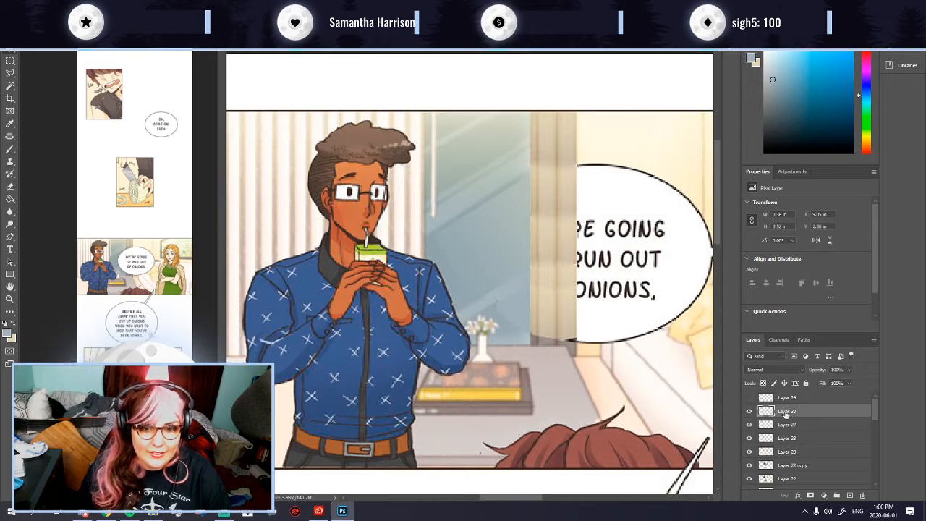
{"action": "left_click", "coordinate": [748, 411]}
{"action": "left_click", "coordinate": [749, 411]}
{"action": "left_click", "coordinate": [749, 426]}
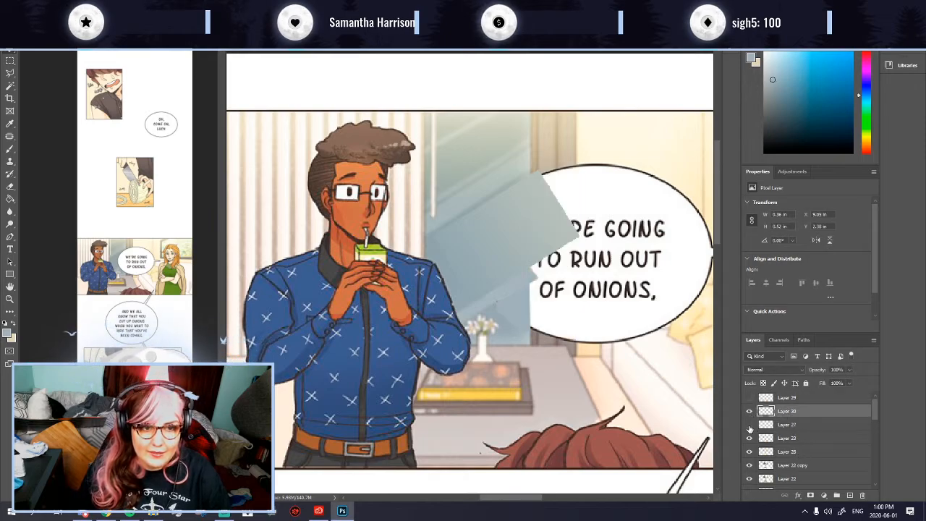
{"action": "left_click", "coordinate": [750, 426]}
{"action": "left_click", "coordinate": [750, 425]}
{"action": "left_click", "coordinate": [750, 426]}
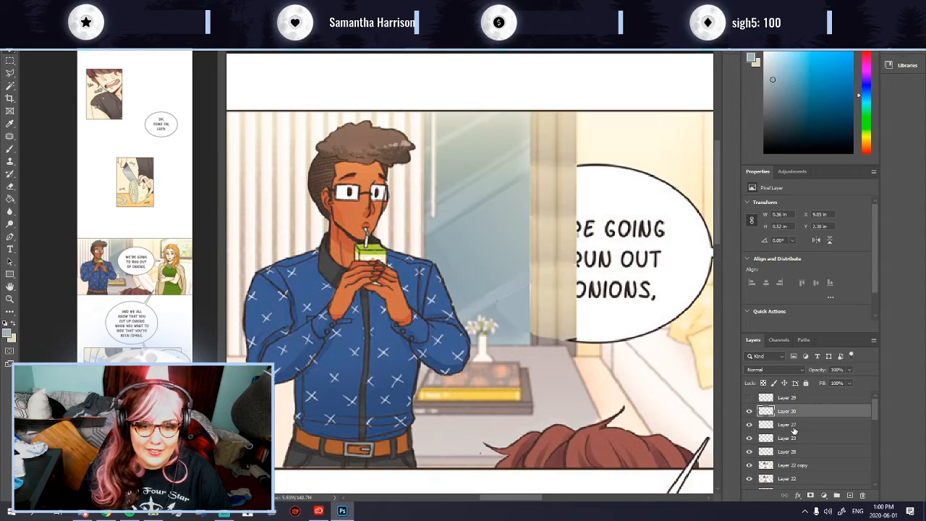
{"action": "left_click", "coordinate": [793, 427]}
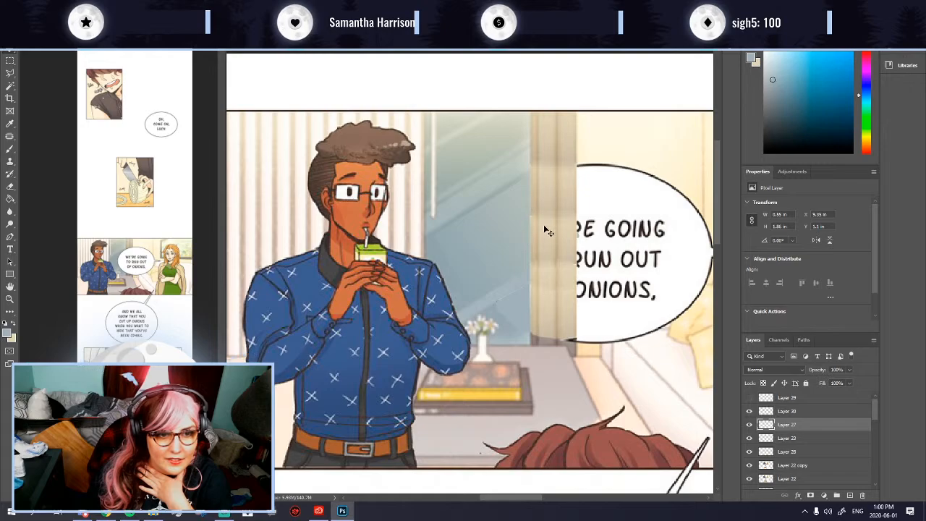
Step: Show Layer 29, try it at 100% opacity with other blend modes, and hide it again
{"action": "left_click", "coordinate": [750, 398]}
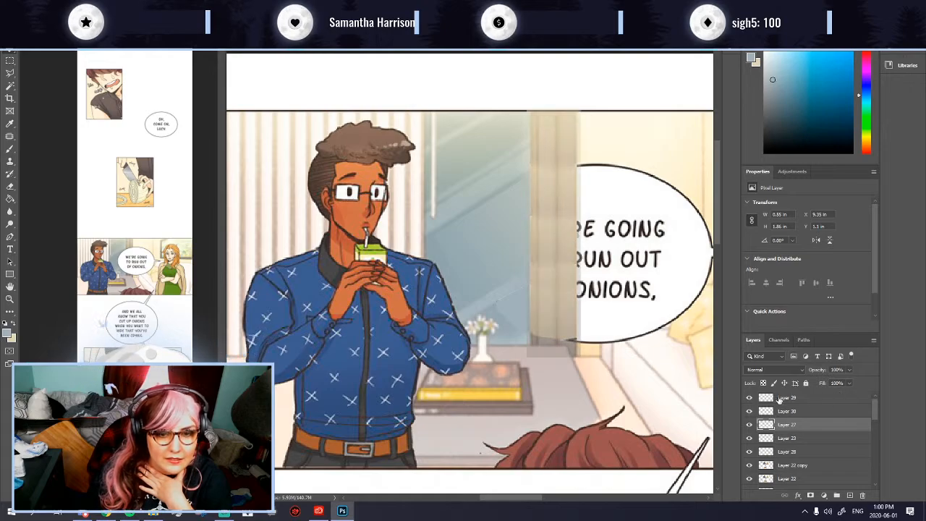
{"action": "left_click", "coordinate": [775, 398]}
{"action": "left_click", "coordinate": [801, 369]}
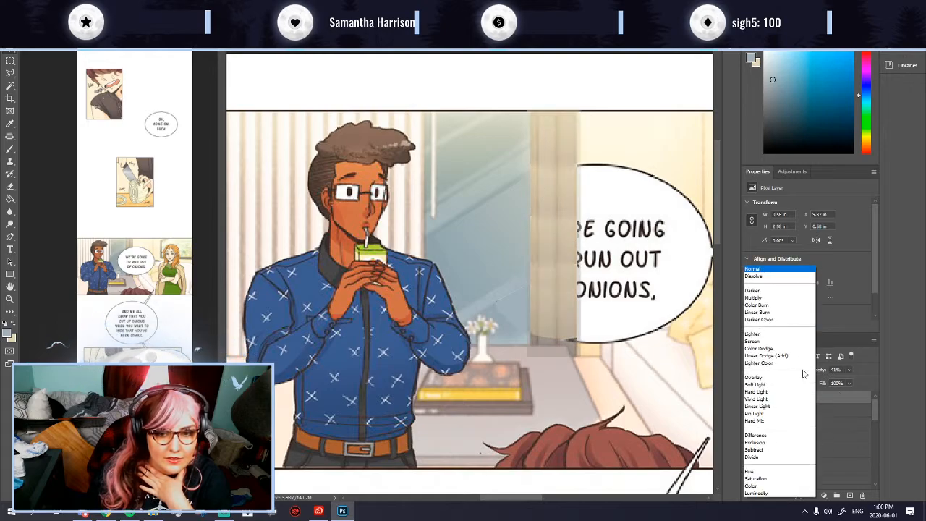
{"action": "left_click", "coordinate": [759, 270]}
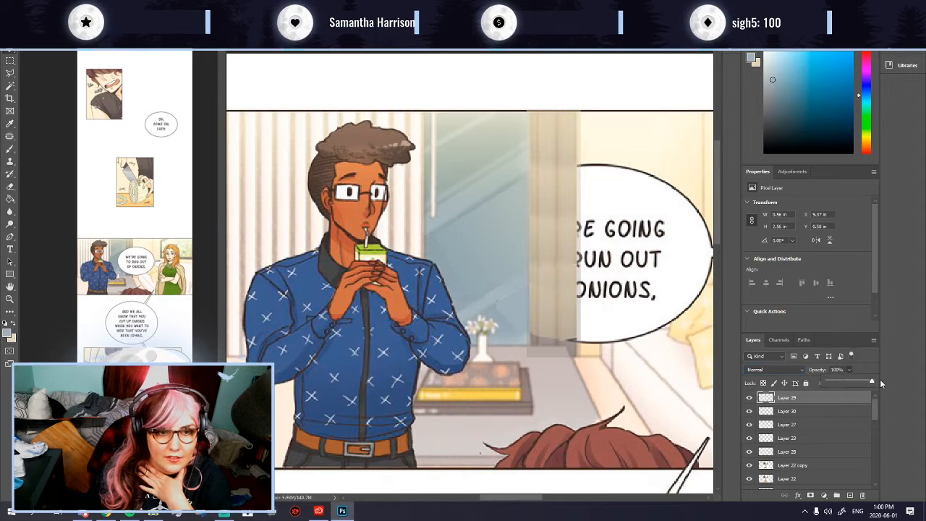
{"action": "left_click", "coordinate": [792, 369]}
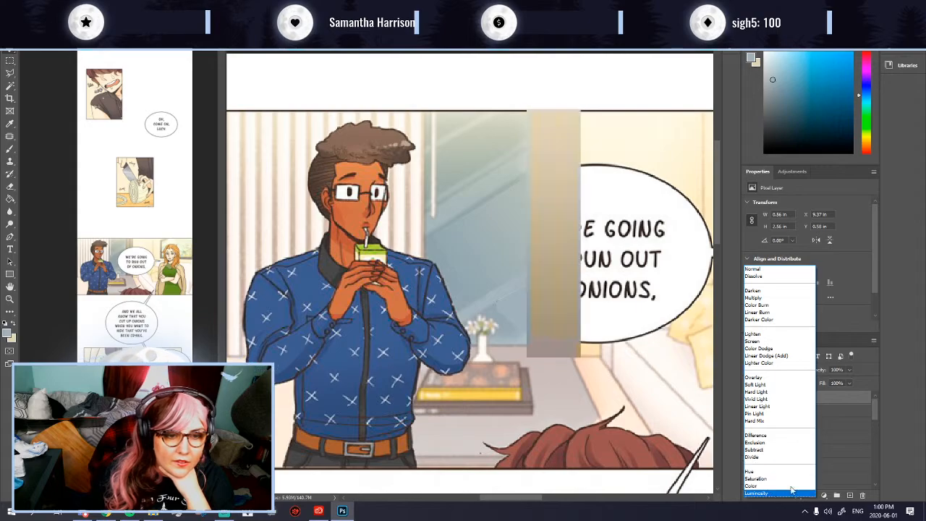
{"action": "key", "text": "Escape"}
{"action": "left_click", "coordinate": [749, 398]}
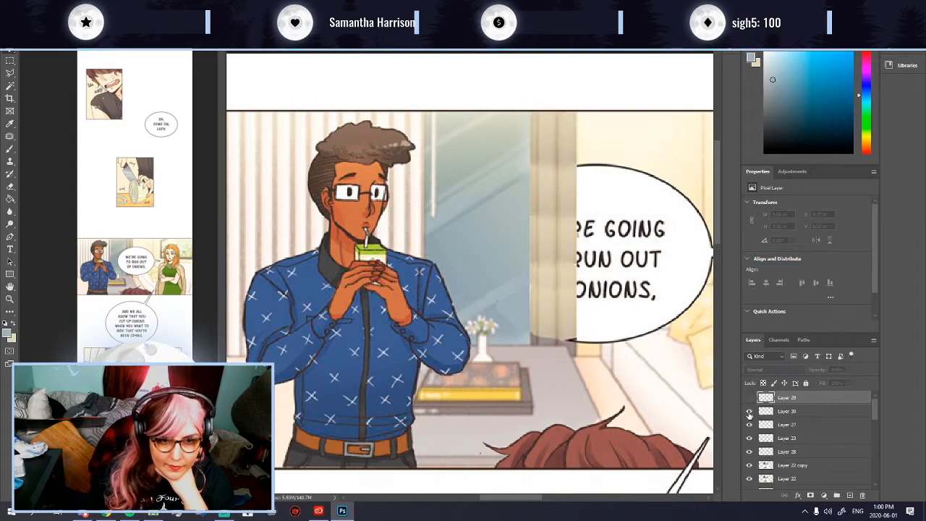
Step: Add a Selective Color adjustment above Layer 27 and set Reds to cyan -77, magenta +88, yellow -100 and black +100
{"action": "left_click", "coordinate": [749, 425]}
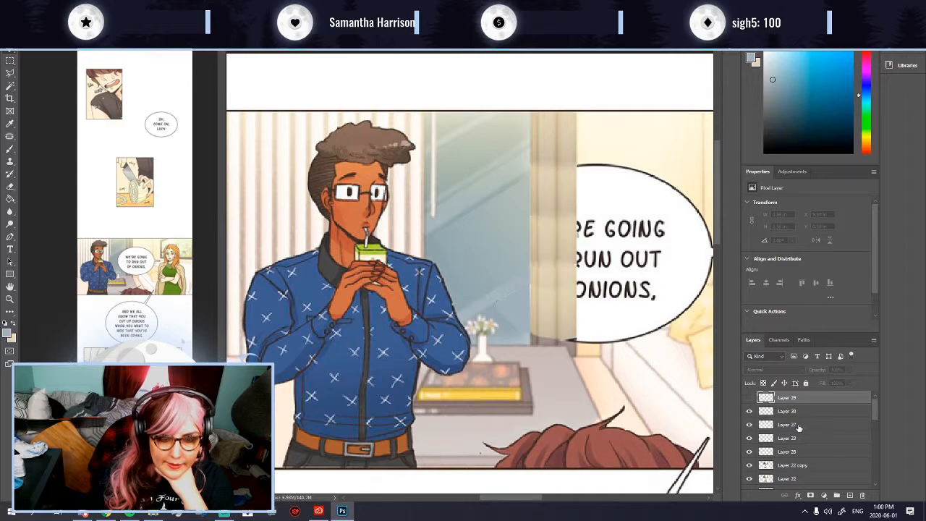
{"action": "left_click", "coordinate": [799, 428]}
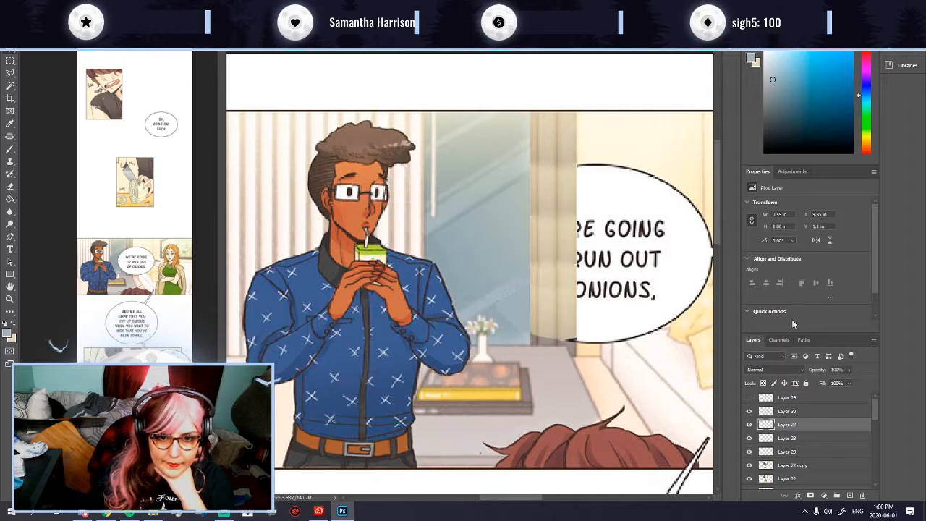
{"action": "left_click", "coordinate": [781, 340]}
{"action": "left_click", "coordinate": [803, 341]}
{"action": "left_click", "coordinate": [754, 340]}
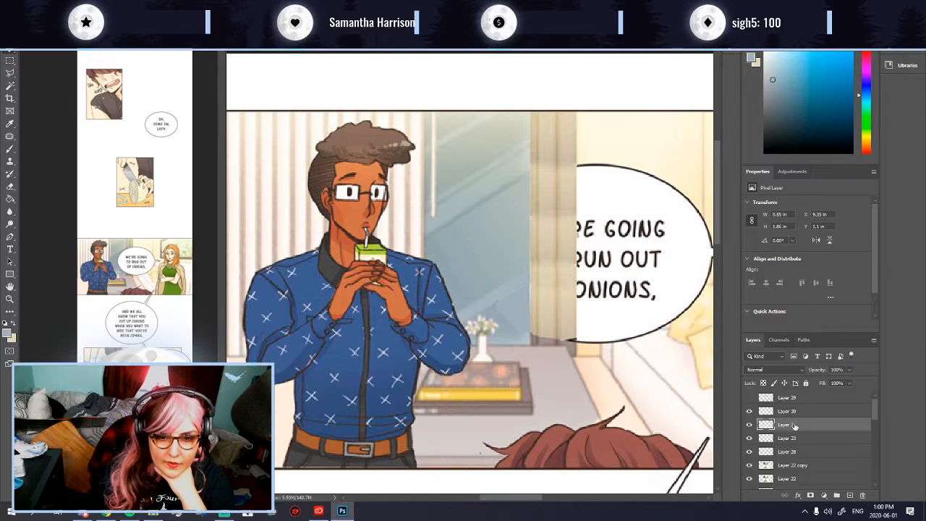
{"action": "left_click", "coordinate": [791, 170]}
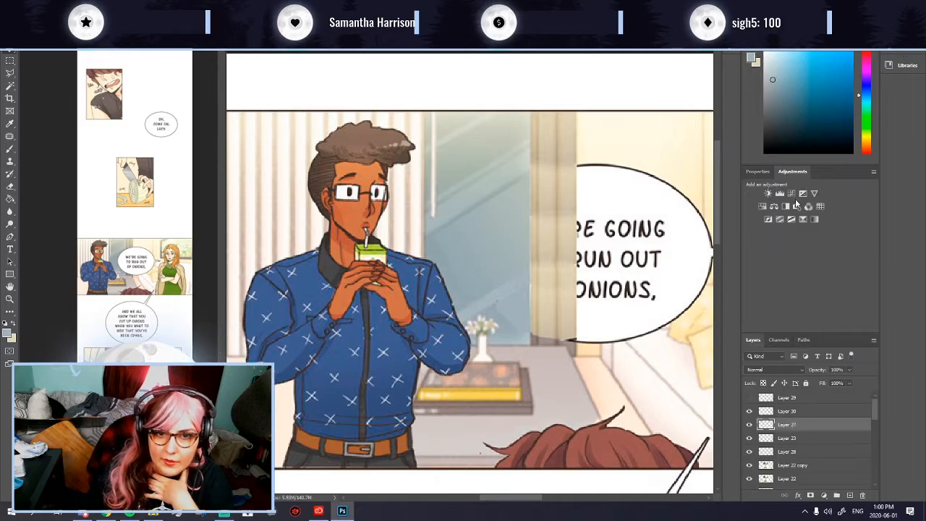
{"action": "left_click", "coordinate": [803, 219]}
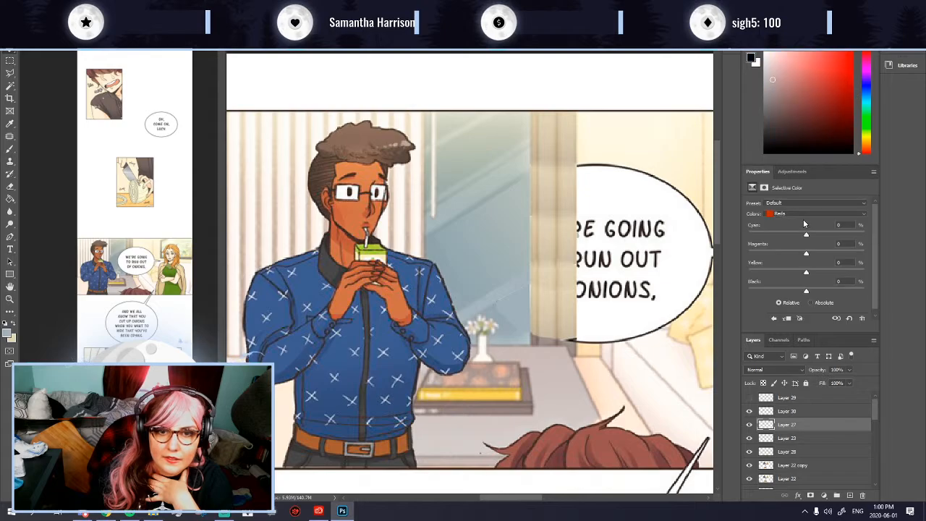
{"action": "left_click_drag", "start_coordinate": [797, 234], "coordinate": [819, 296]}
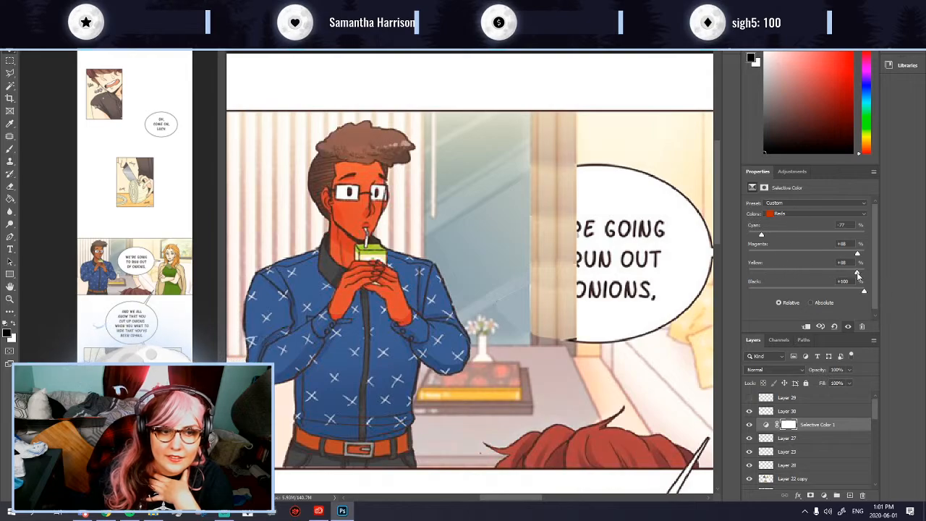
Step: Set the Selective Color Neutrals to cyan +45, magenta +2, yellow +16 and black -20
{"action": "left_click", "coordinate": [814, 214]}
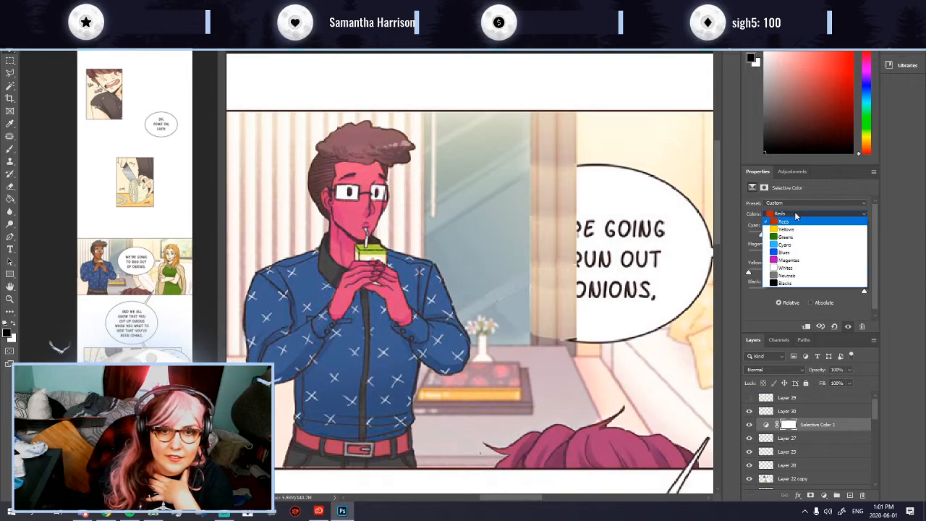
{"action": "left_click", "coordinate": [795, 271]}
{"action": "left_click_drag", "start_coordinate": [812, 291], "coordinate": [849, 234]}
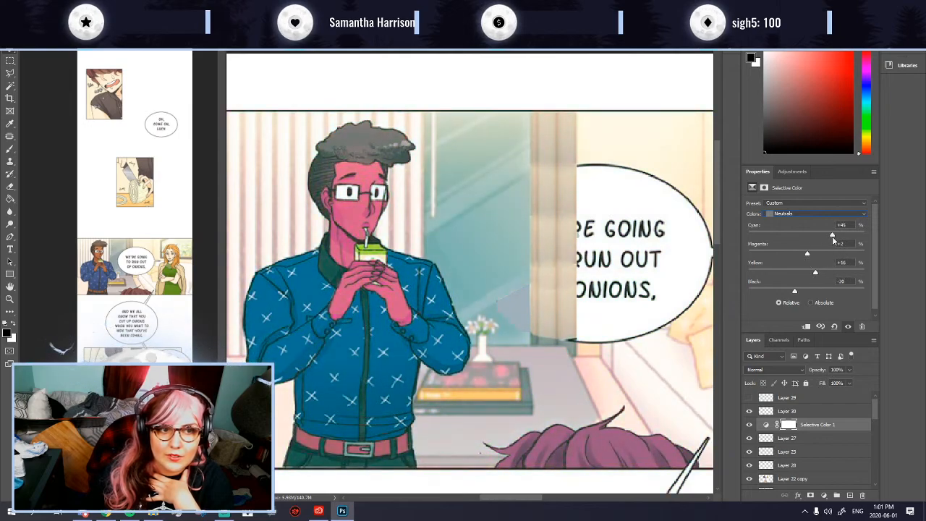
Step: Raise the black amount strongly in the Blacks range and set it to -78 in the Whites range
{"action": "left_click", "coordinate": [805, 210]}
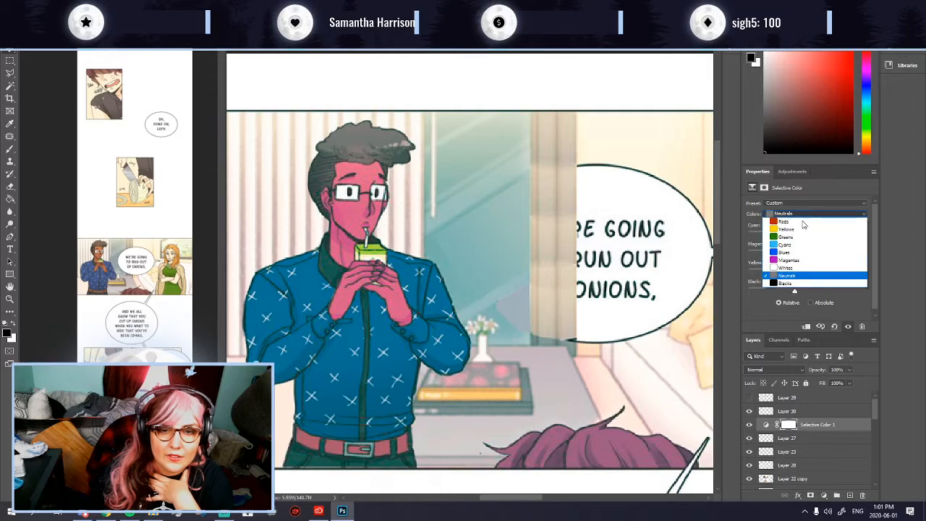
{"action": "left_click", "coordinate": [785, 270]}
{"action": "left_click_drag", "start_coordinate": [806, 291], "coordinate": [861, 293]}
{"action": "left_click", "coordinate": [800, 204]}
{"action": "left_click", "coordinate": [789, 200]}
{"action": "left_click", "coordinate": [790, 214]}
{"action": "left_click", "coordinate": [788, 244]}
{"action": "left_click_drag", "start_coordinate": [809, 290], "coordinate": [761, 293]}
{"action": "left_click", "coordinate": [791, 203]}
{"action": "left_click", "coordinate": [738, 240]}
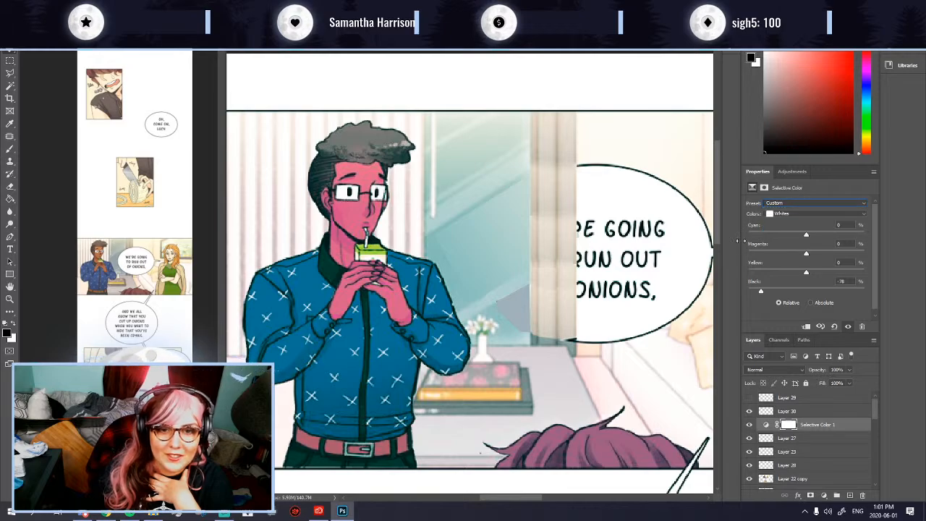
Step: Set Yellows to cyan -100, magenta -22, yellow -56 and black -100, and set the black of Greens to -100
{"action": "left_click", "coordinate": [788, 214]}
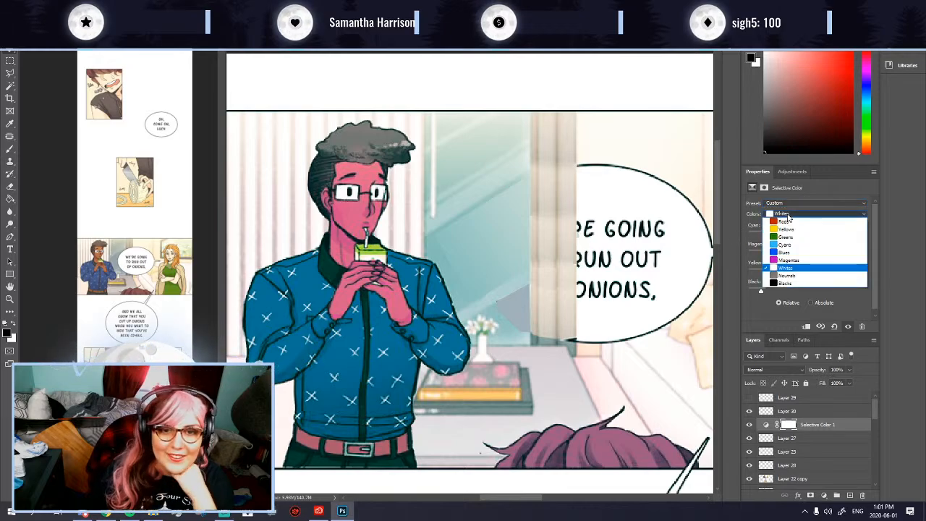
{"action": "left_click", "coordinate": [788, 219]}
{"action": "left_click_drag", "start_coordinate": [805, 291], "coordinate": [751, 292]}
{"action": "left_click_drag", "start_coordinate": [806, 273], "coordinate": [794, 253]}
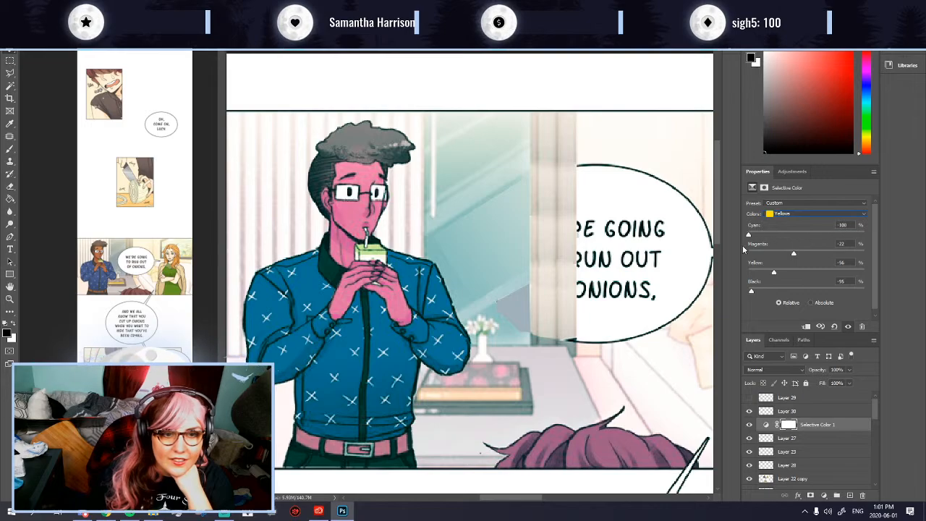
{"action": "left_click_drag", "start_coordinate": [755, 294], "coordinate": [745, 292]}
{"action": "left_click", "coordinate": [782, 214]}
{"action": "left_click", "coordinate": [784, 224]}
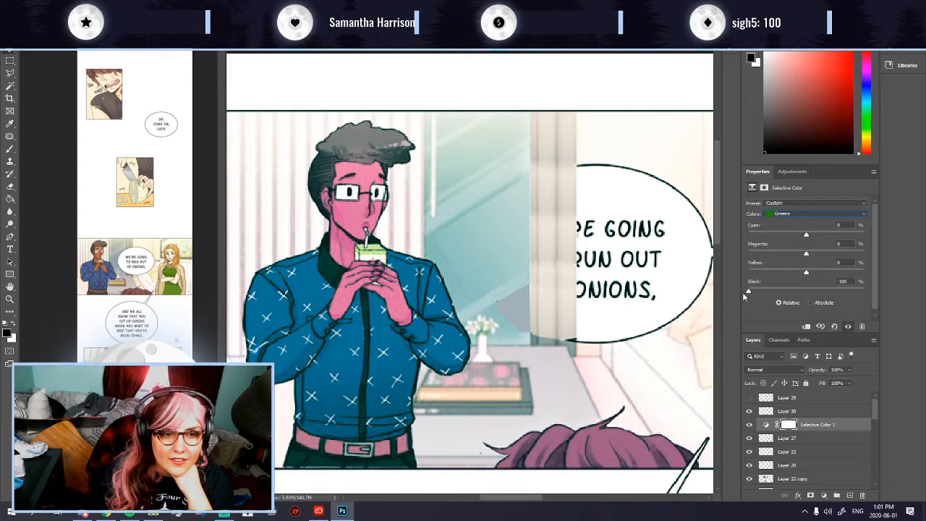
Step: Recheck the Reds at black +100 and the Yellows, and set the black of Blues to -100
{"action": "left_click", "coordinate": [785, 214]}
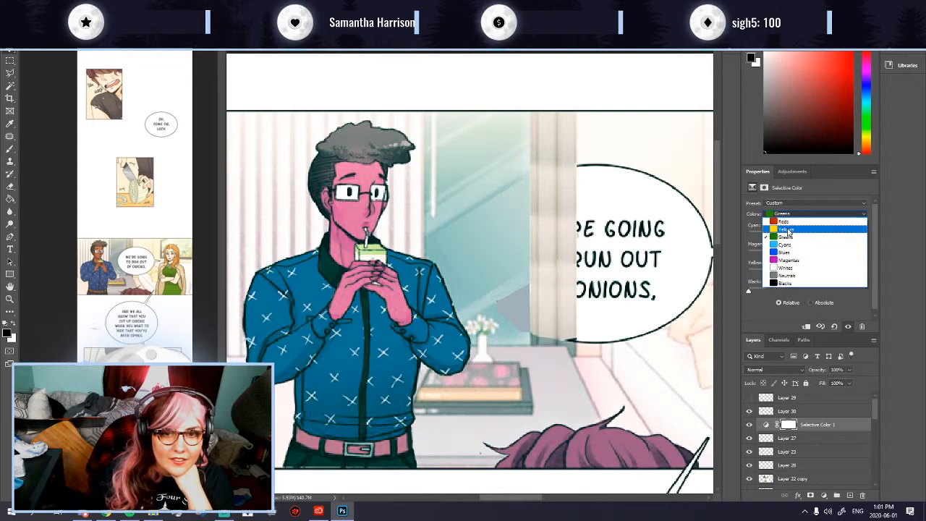
{"action": "left_click", "coordinate": [785, 221]}
{"action": "left_click_drag", "start_coordinate": [863, 292], "coordinate": [913, 288]}
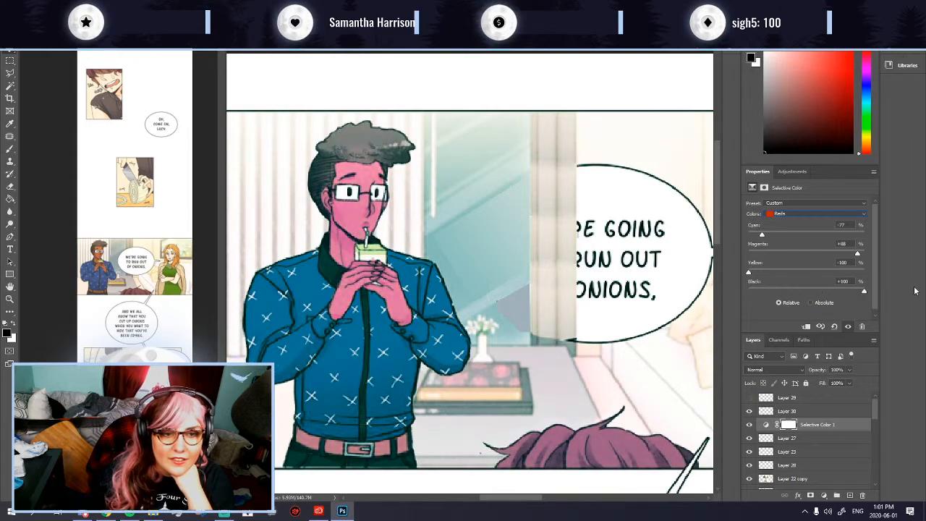
{"action": "left_click", "coordinate": [807, 213]}
{"action": "left_click", "coordinate": [789, 222]}
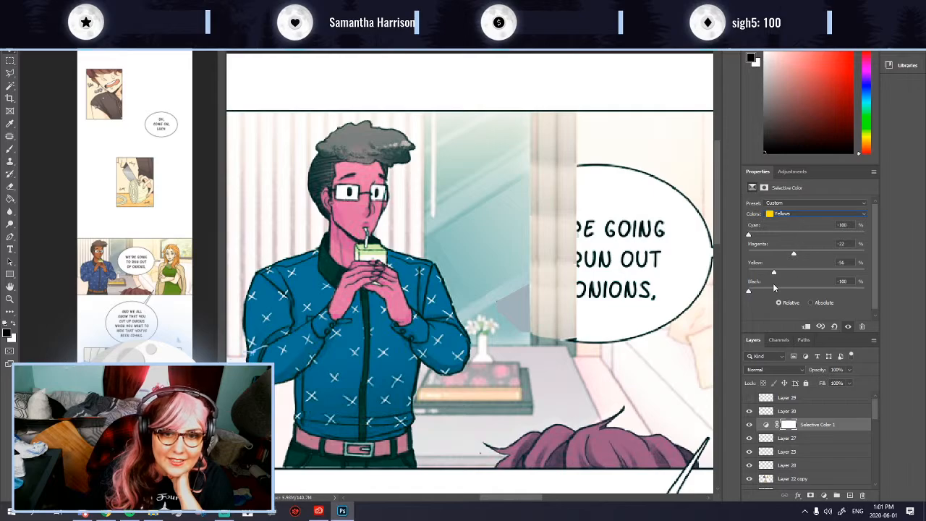
{"action": "left_click", "coordinate": [786, 214]}
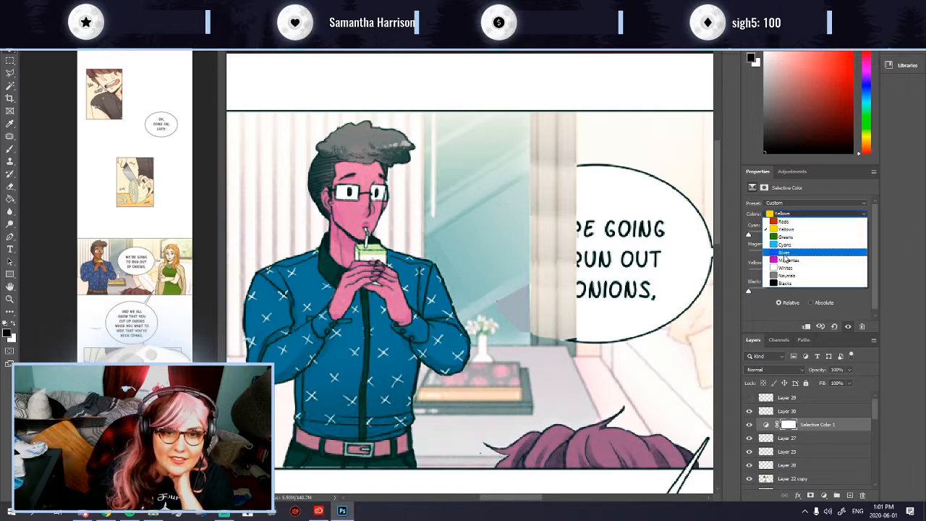
{"action": "left_click", "coordinate": [789, 238]}
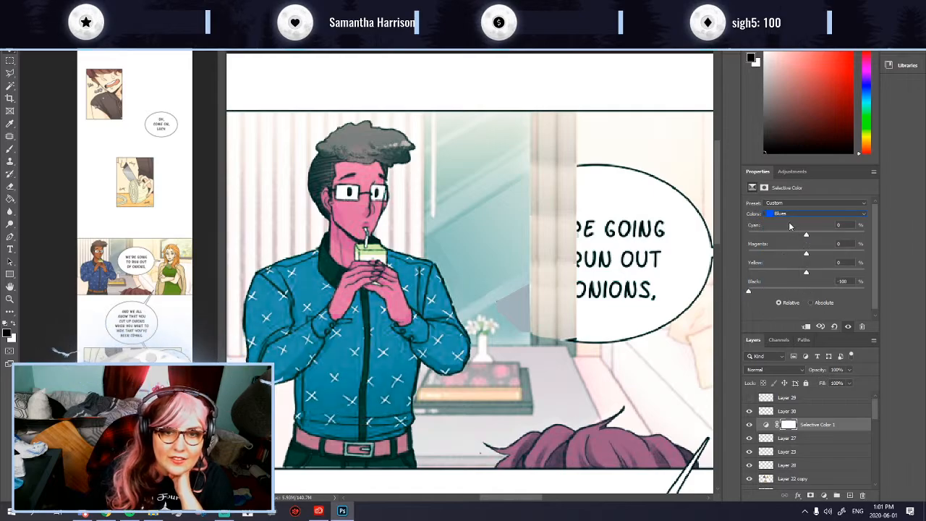
Step: Set the black amount to -100 for Magentas and to +93 for Blacks
{"action": "left_click", "coordinate": [782, 213]}
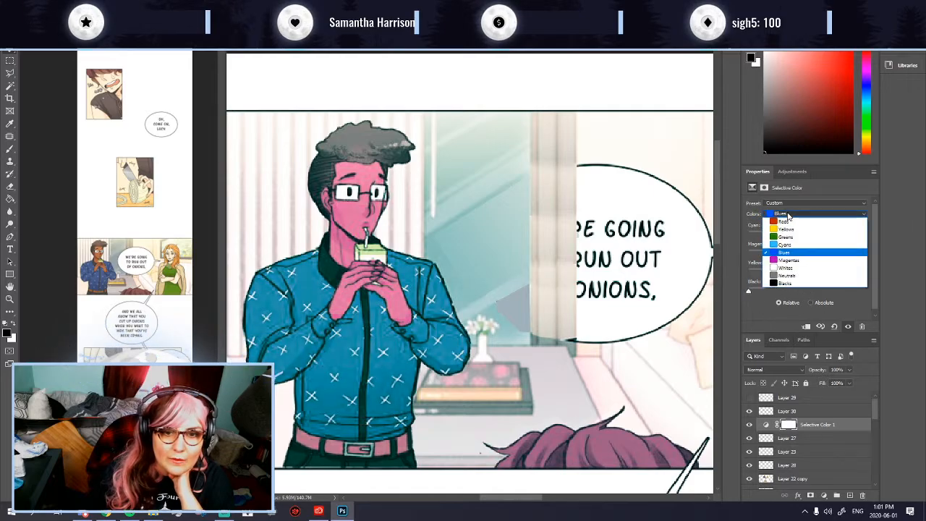
{"action": "left_click", "coordinate": [789, 261]}
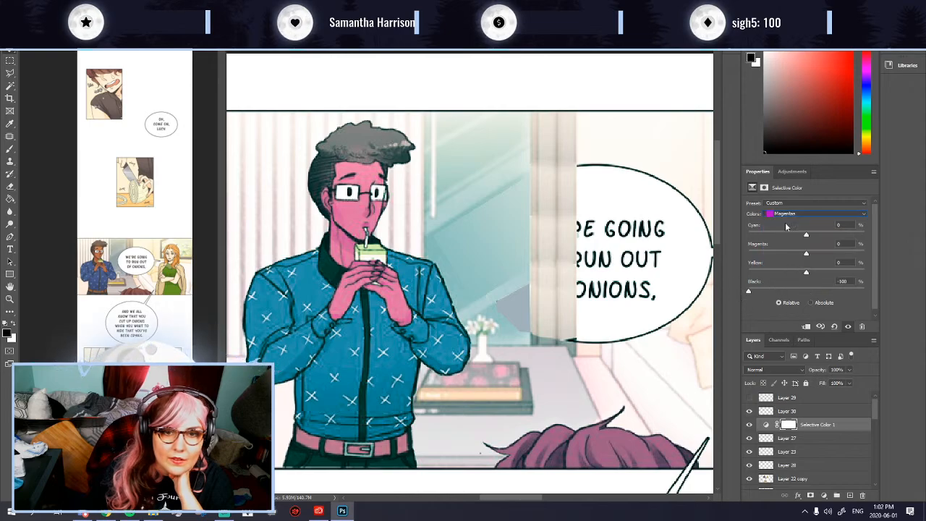
{"action": "left_click", "coordinate": [785, 214]}
{"action": "left_click", "coordinate": [788, 271]}
{"action": "mouse_move", "coordinate": [862, 291]}
{"action": "left_mouse_down"}
{"action": "mouse_move", "coordinate": [748, 292]}
{"action": "mouse_move", "coordinate": [860, 292]}
{"action": "left_mouse_up"}
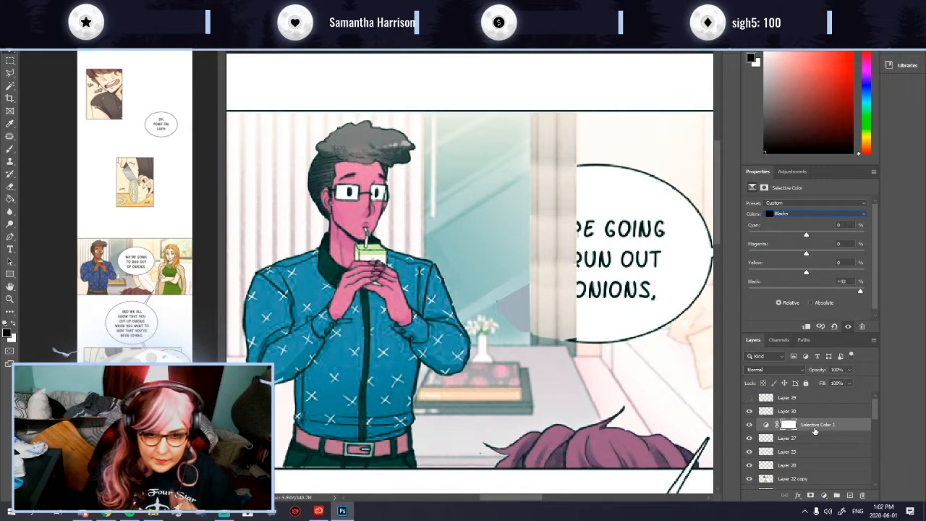
Step: Compare the panel with the Selective Color adjustment off and on, and merge the adjustment with the curtain on Layer 27
{"action": "left_click", "coordinate": [815, 430]}
{"action": "left_click", "coordinate": [750, 425]}
{"action": "left_click", "coordinate": [751, 426]}
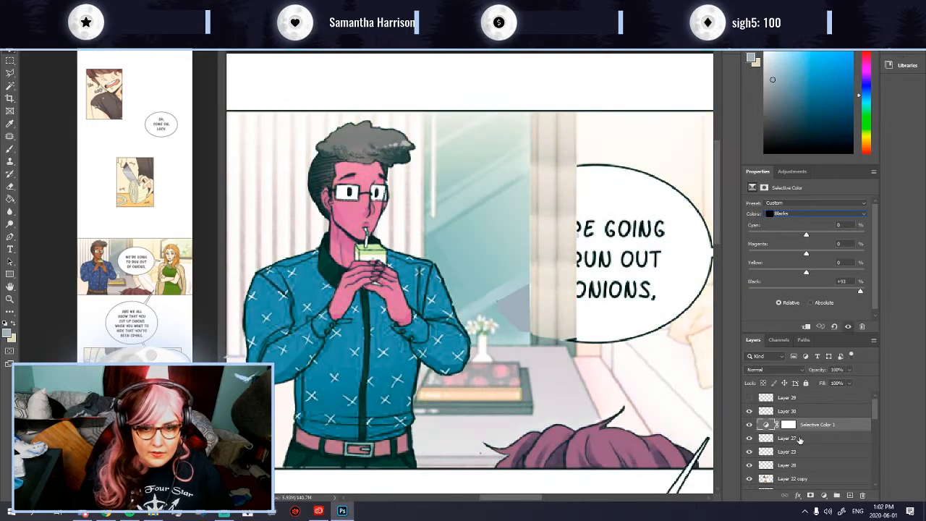
{"action": "left_click", "coordinate": [801, 438]}
{"action": "key", "text": "ctrl+e"}
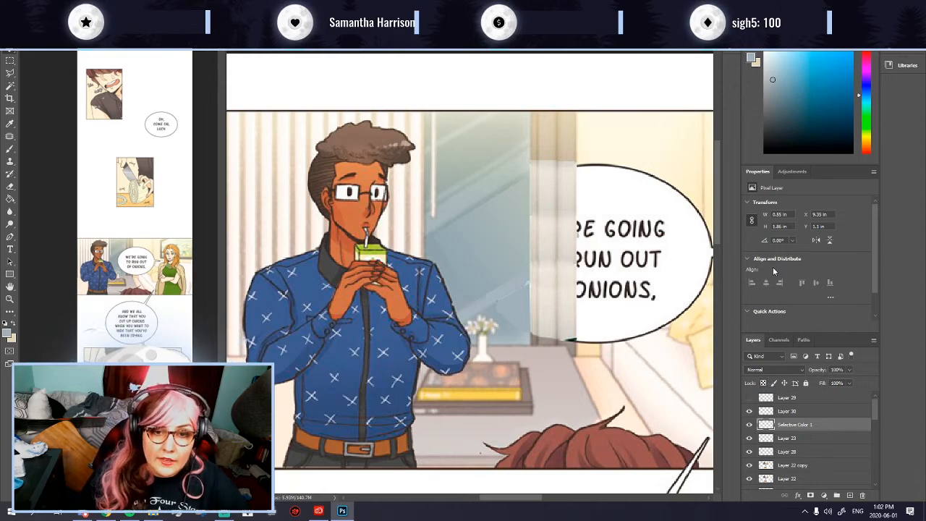
{"action": "left_click", "coordinate": [779, 340]}
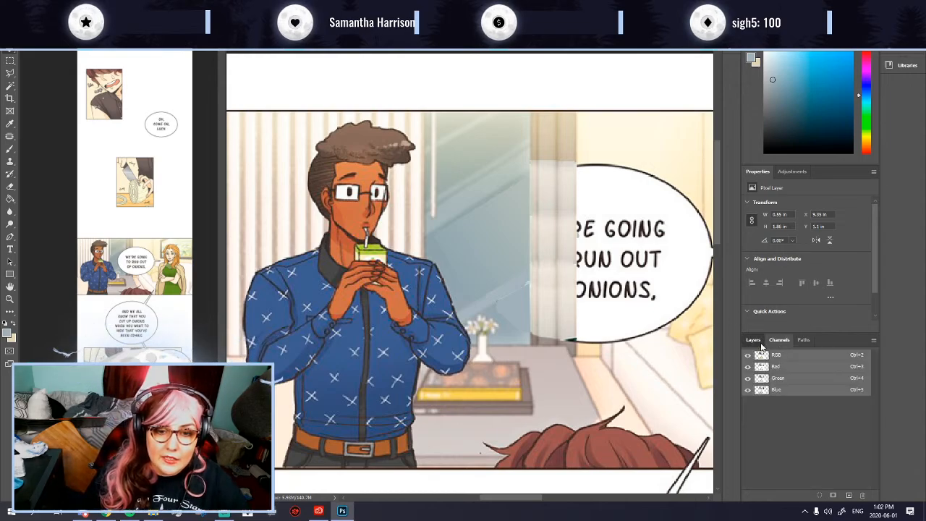
Step: Add another Selective Color adjustment above the curtain patch, and set its Neutrals to yellow +3 and black -2
{"action": "left_click", "coordinate": [760, 343]}
{"action": "left_click", "coordinate": [790, 173]}
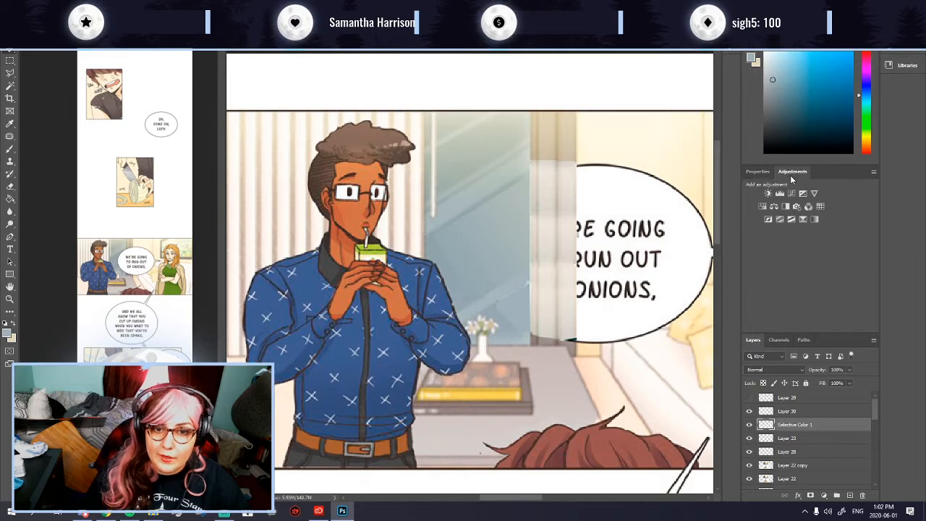
{"action": "left_click", "coordinate": [803, 218]}
{"action": "left_click", "coordinate": [825, 214]}
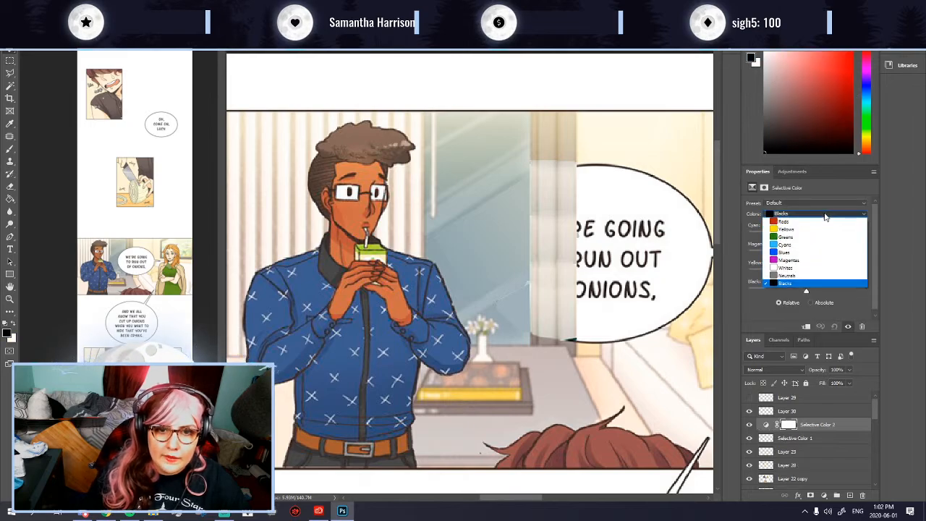
{"action": "left_click", "coordinate": [788, 277]}
{"action": "mouse_move", "coordinate": [806, 290]}
{"action": "left_mouse_down"}
{"action": "mouse_move", "coordinate": [791, 295]}
{"action": "mouse_move", "coordinate": [841, 298]}
{"action": "mouse_move", "coordinate": [789, 296]}
{"action": "mouse_move", "coordinate": [806, 293]}
{"action": "left_mouse_up"}
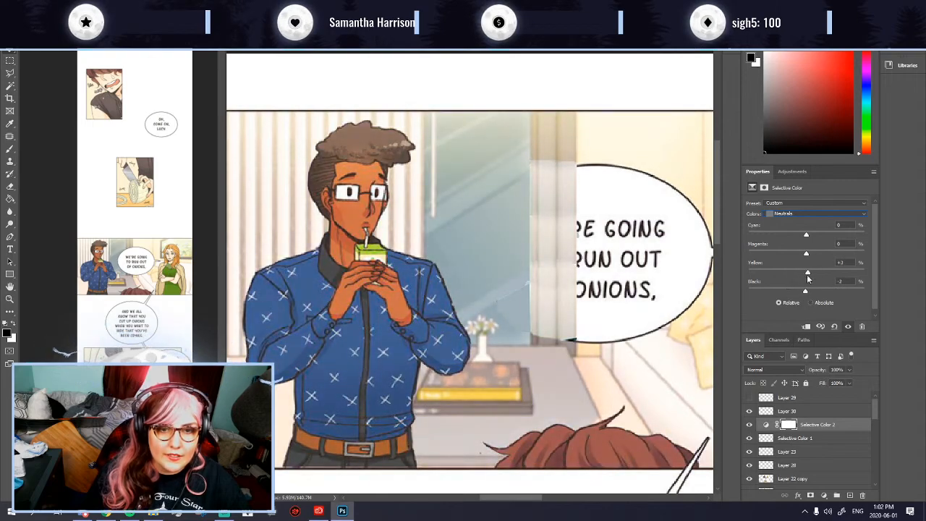
Step: Adjust the black amount of the Blacks, and set the black of the Whites to -19
{"action": "left_click", "coordinate": [798, 214]}
{"action": "left_click", "coordinate": [804, 282]}
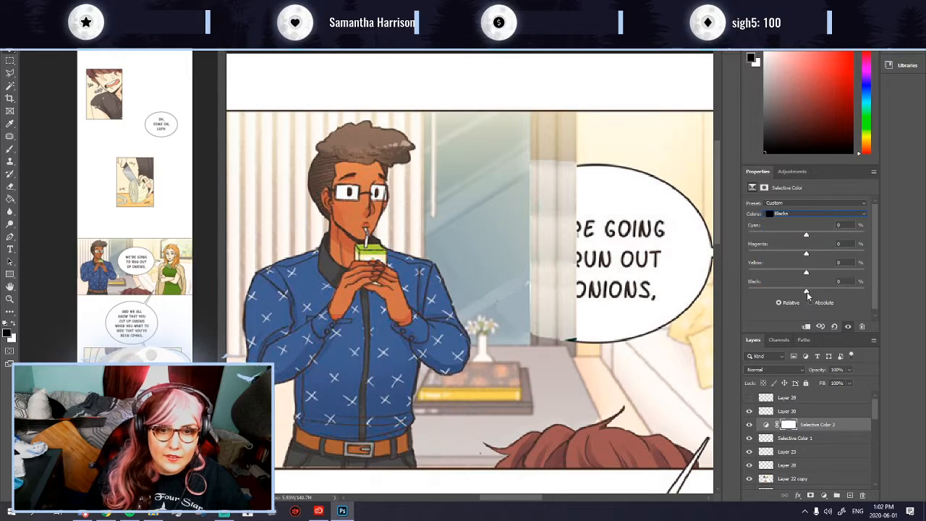
{"action": "left_click", "coordinate": [798, 214]}
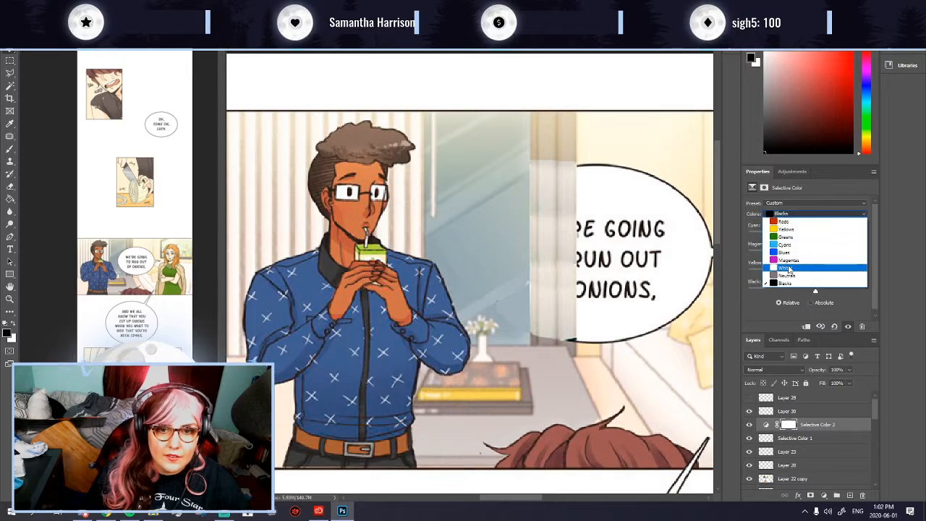
{"action": "left_click", "coordinate": [799, 267]}
{"action": "mouse_move", "coordinate": [789, 292]}
{"action": "left_mouse_down"}
{"action": "mouse_move", "coordinate": [816, 293]}
{"action": "mouse_move", "coordinate": [796, 297]}
{"action": "left_mouse_up"}
{"action": "left_click", "coordinate": [789, 200]}
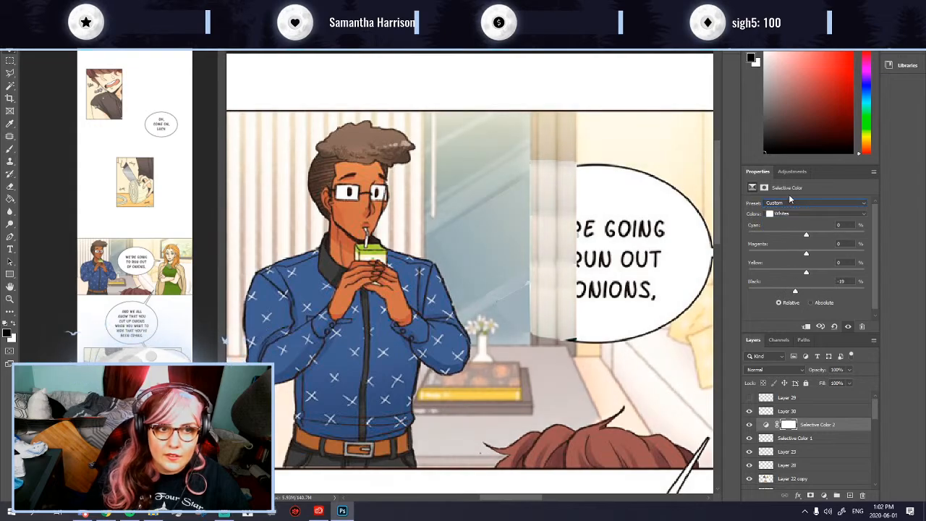
Step: Merge the new Selective Color adjustment with the curtain patch, and show the gradient on Layer 29
{"action": "left_click", "coordinate": [795, 439], "text": "shift"}
{"action": "key", "text": "ctrl+e"}
{"action": "left_click", "coordinate": [749, 426]}
{"action": "left_click", "coordinate": [749, 426]}
{"action": "left_click", "coordinate": [750, 399]}
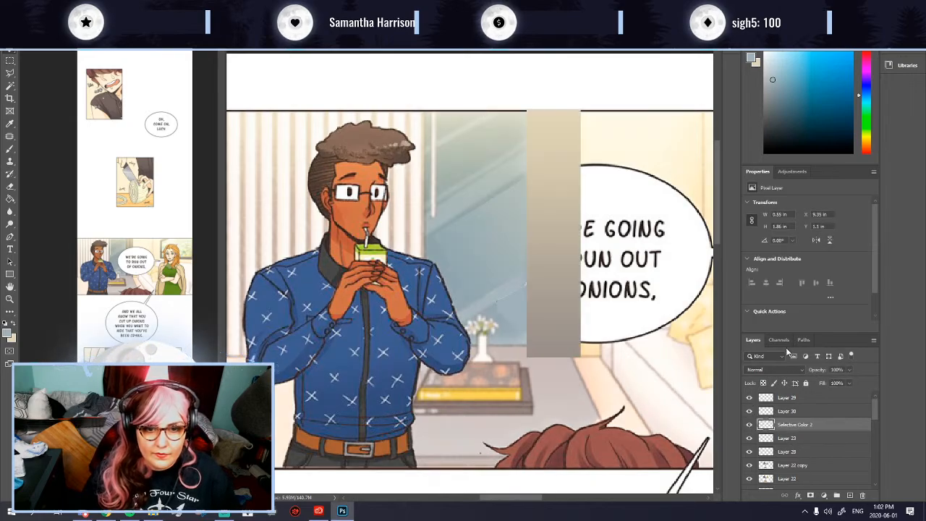
Step: Try Soft Light and Darken blending on the merged curtain layer, and return it to Normal
{"action": "left_click", "coordinate": [774, 370]}
{"action": "left_click", "coordinate": [762, 383]}
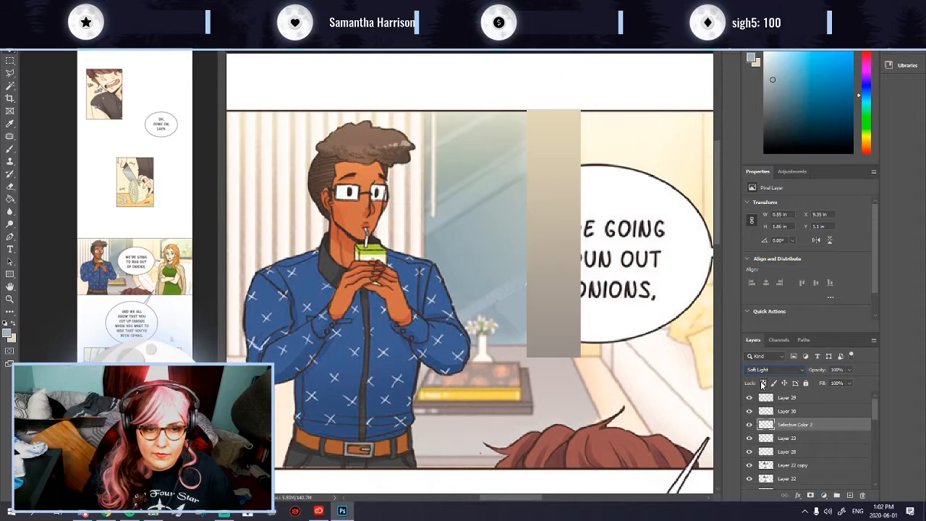
{"action": "left_click", "coordinate": [770, 370]}
{"action": "left_click", "coordinate": [769, 365]}
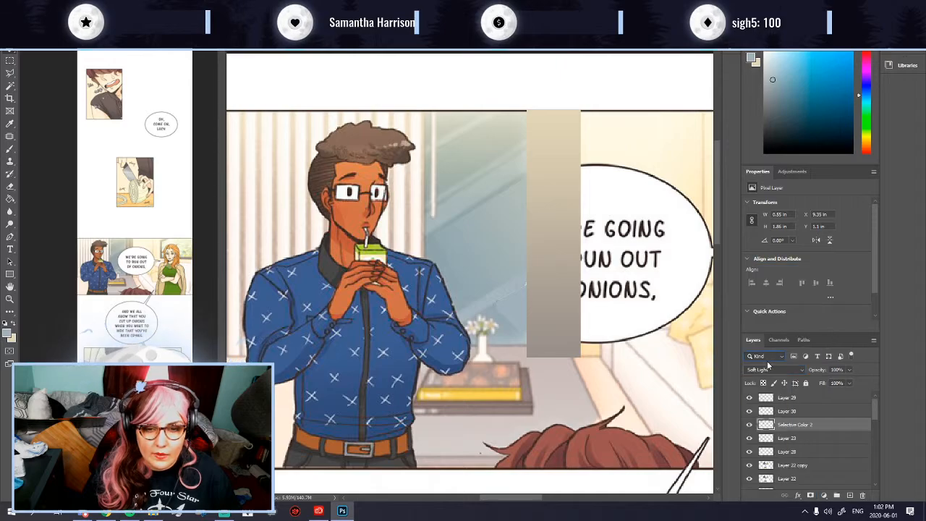
{"action": "left_click", "coordinate": [771, 369]}
{"action": "left_click", "coordinate": [759, 293]}
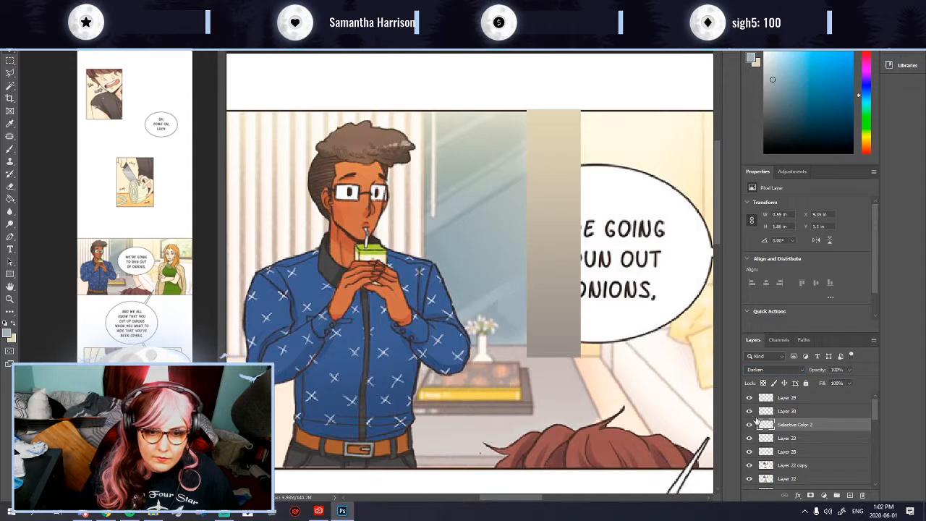
{"action": "left_click", "coordinate": [770, 369]}
{"action": "left_click", "coordinate": [756, 267]}
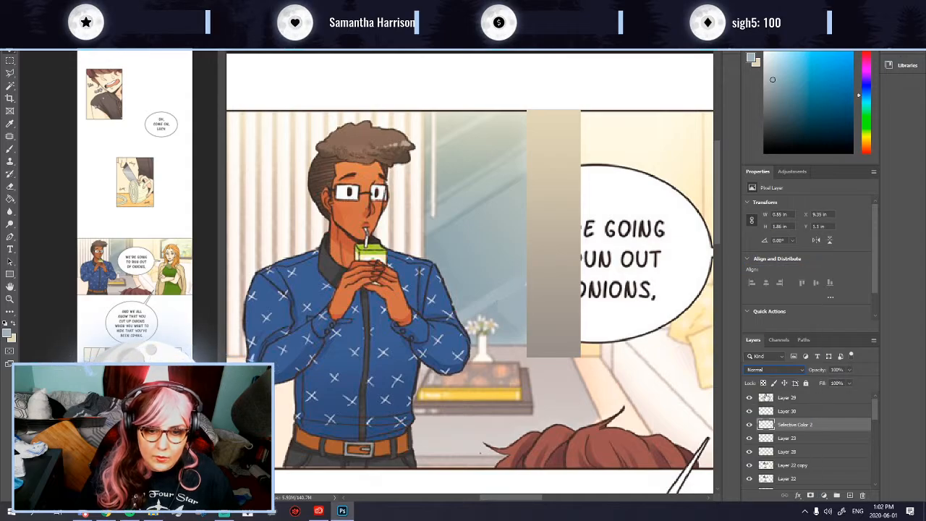
Step: Place Layer 29 directly below Layer 30 and set its blending mode to Overlay
{"action": "left_click", "coordinate": [751, 399]}
{"action": "left_click", "coordinate": [751, 399]}
{"action": "left_click", "coordinate": [789, 412]}
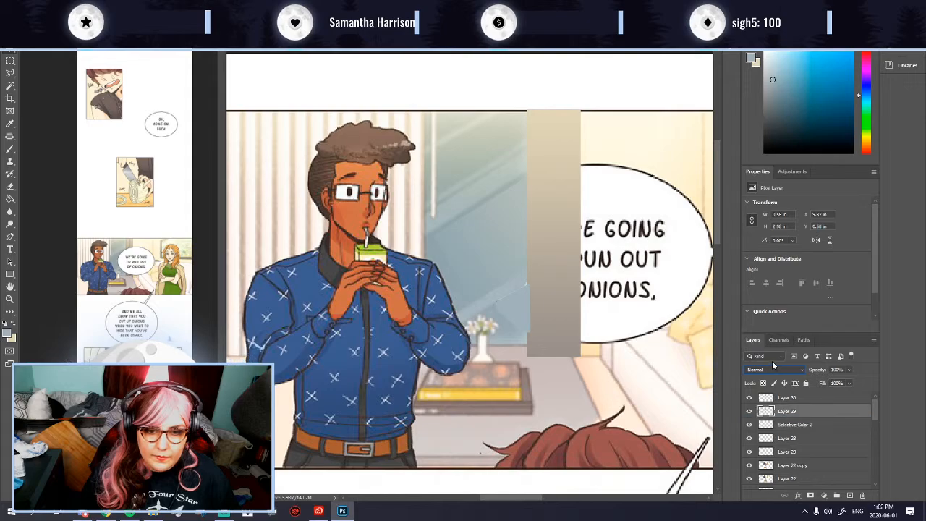
{"action": "left_click", "coordinate": [771, 369]}
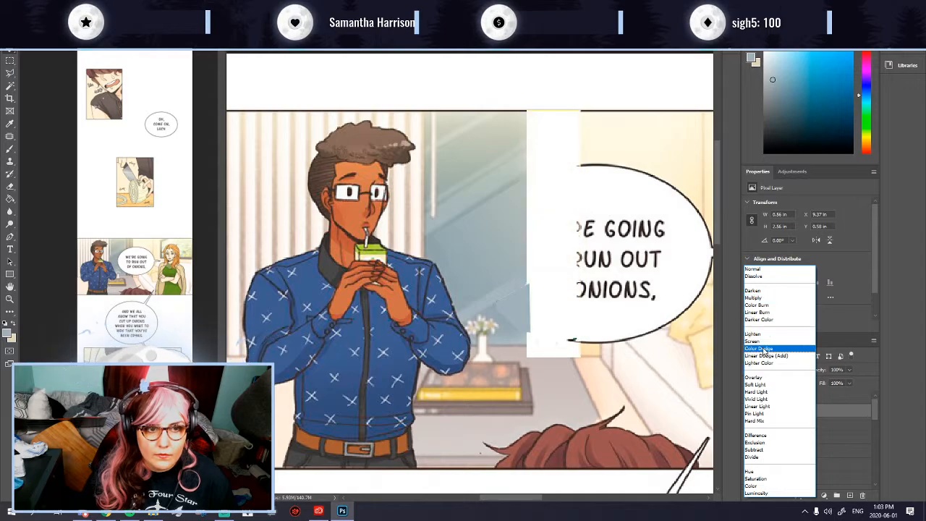
{"action": "left_click", "coordinate": [756, 377]}
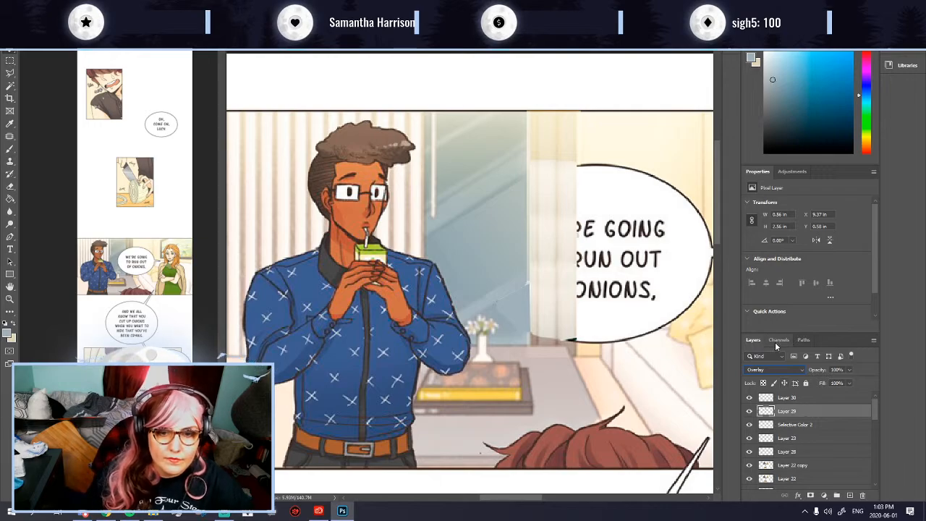
Step: Set Layer 29's blending mode to Color and compare the curtain with the layer off and on
{"action": "left_click", "coordinate": [774, 369]}
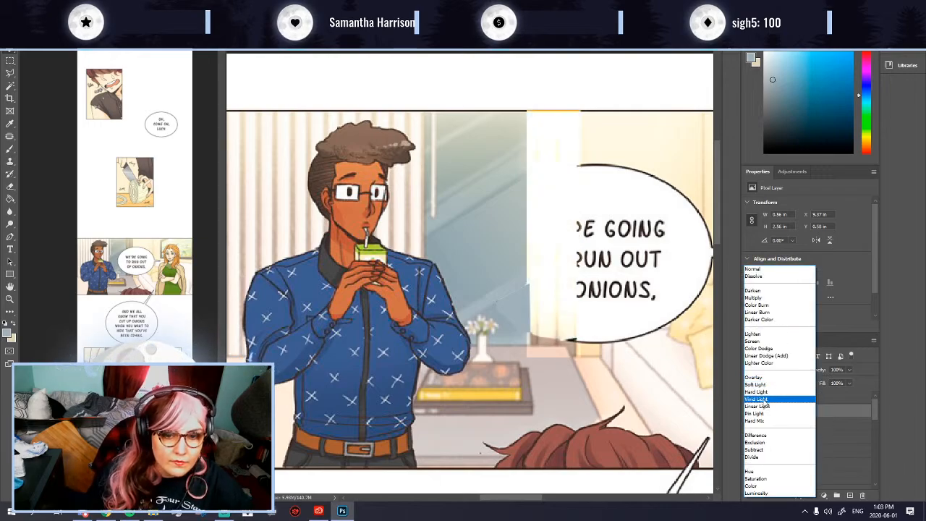
{"action": "left_click", "coordinate": [769, 486]}
{"action": "left_click", "coordinate": [750, 412]}
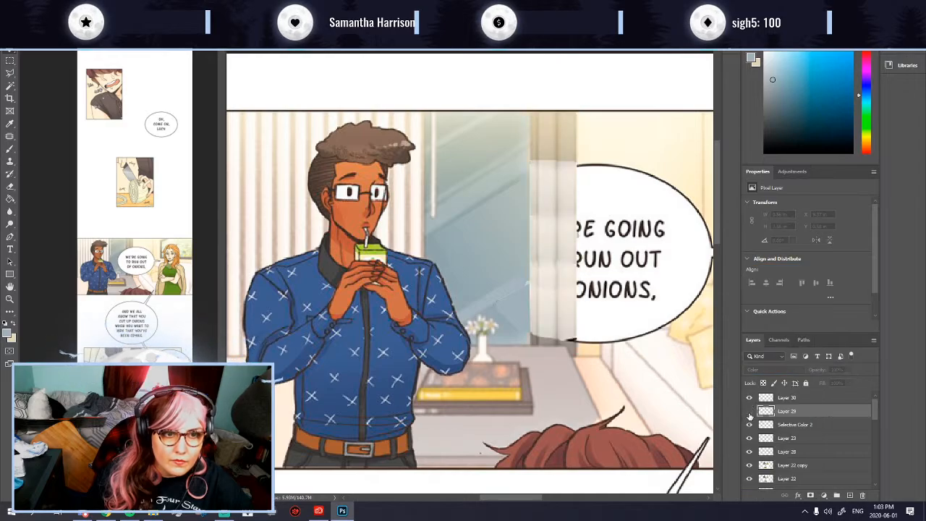
{"action": "left_click", "coordinate": [749, 412]}
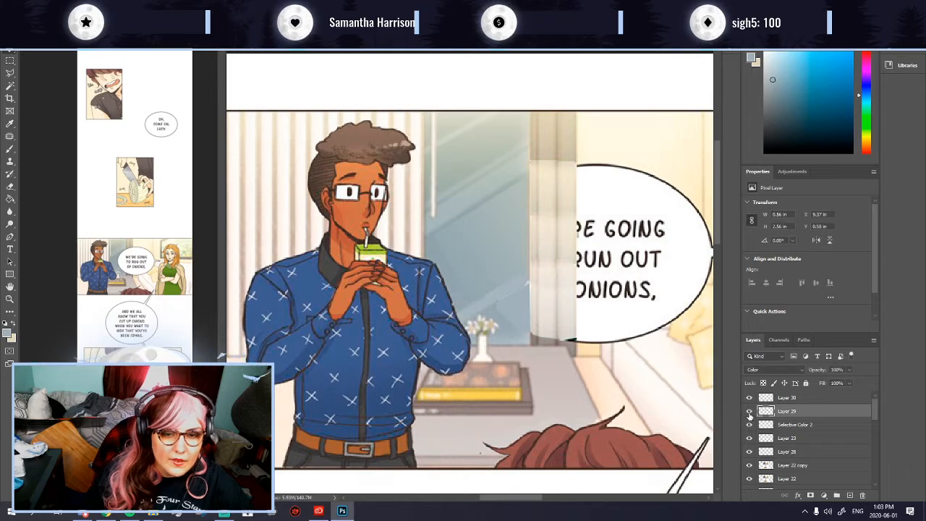
Step: Delete the curtain and window repair layers from Layer 30 down to Layer 22 copy
{"action": "left_click", "coordinate": [782, 397]}
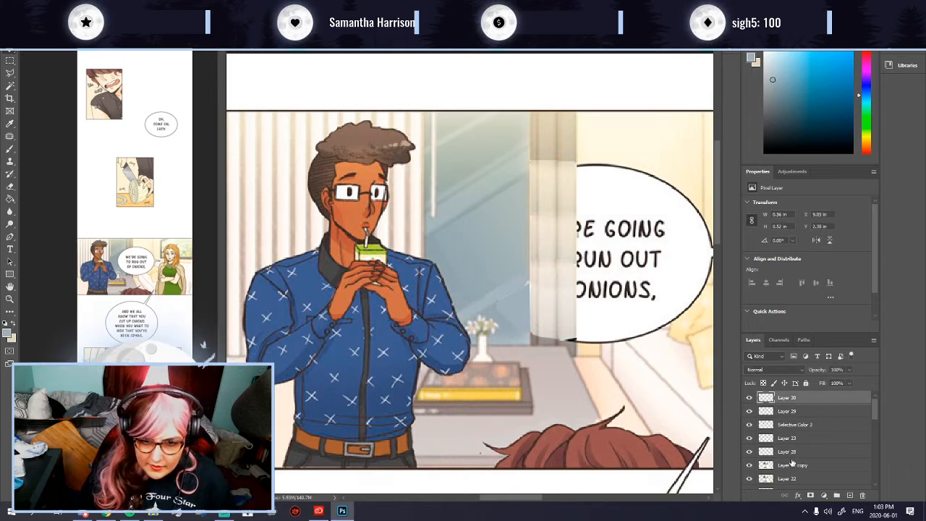
{"action": "left_click", "coordinate": [802, 466], "text": "shift"}
{"action": "key", "text": "Delete"}
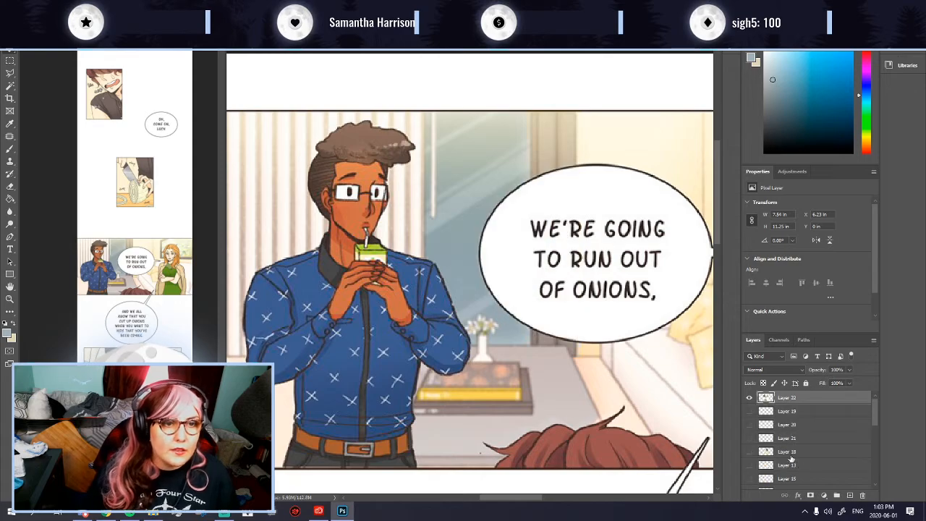
Step: Copy the lettering "WE'RE GOING TO RUN OUT OF ONIONS," to its own layer, hide that copy, and reselect Layer 22 with the text area still selected
{"action": "scroll", "coordinate": [432, 268], "scroll_direction": "down", "scroll_amount": 5}
{"action": "scroll", "coordinate": [570, 268], "scroll_direction": "up", "scroll_amount": 3}
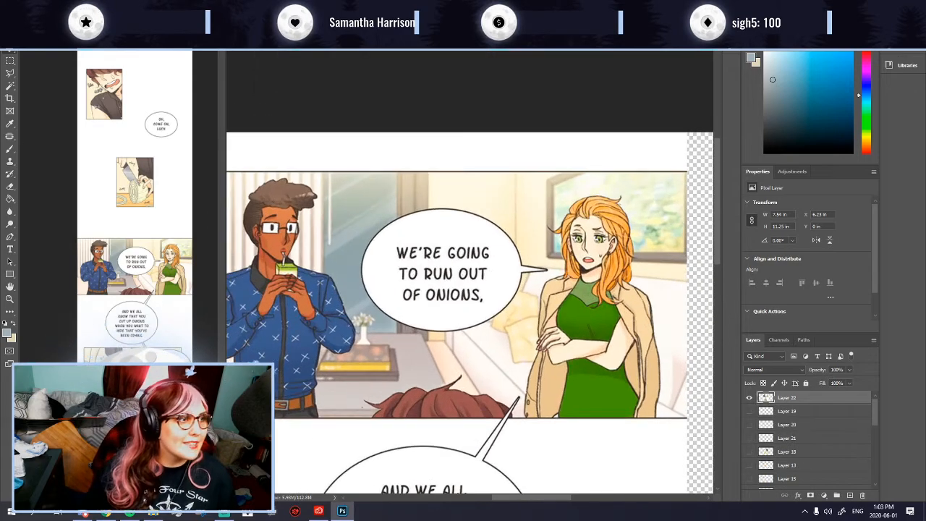
{"action": "left_click_drag", "start_coordinate": [383, 240], "coordinate": [497, 307]}
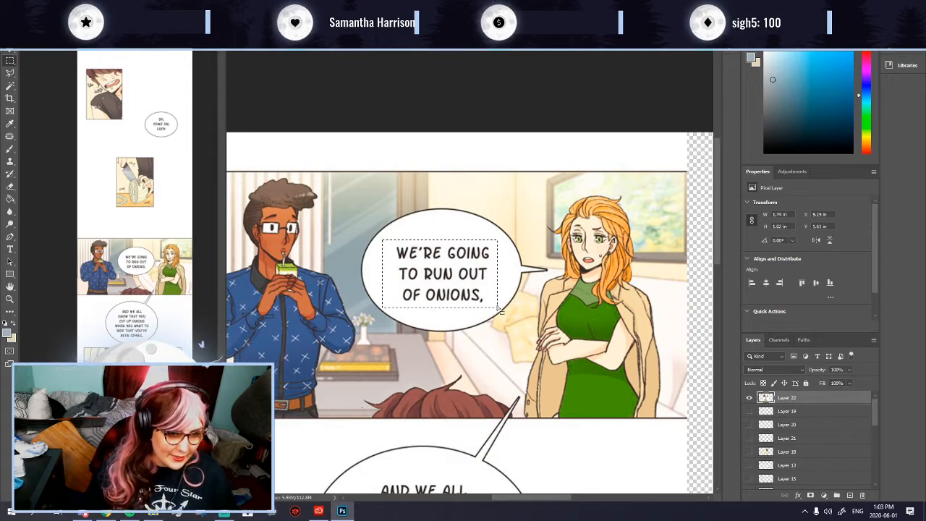
{"action": "key", "text": "ctrl+j"}
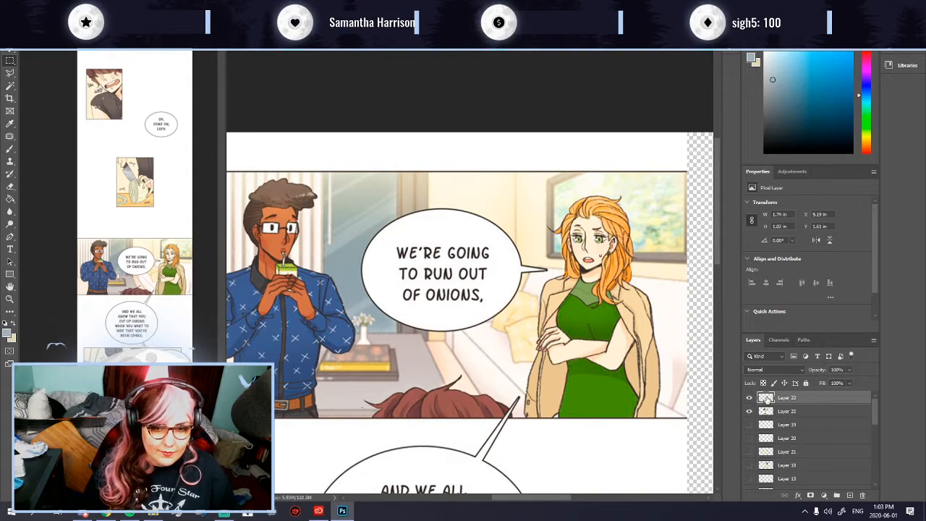
{"action": "left_click", "coordinate": [749, 397]}
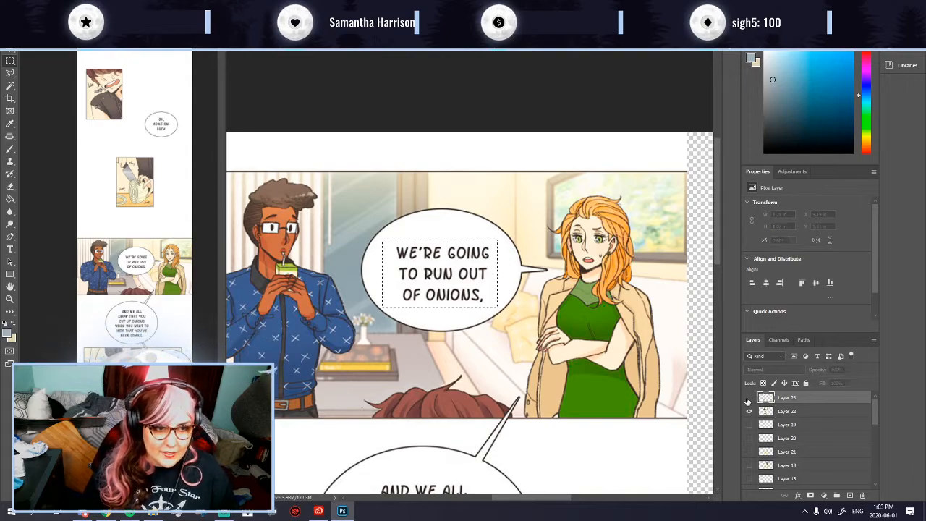
{"action": "left_click", "coordinate": [809, 412]}
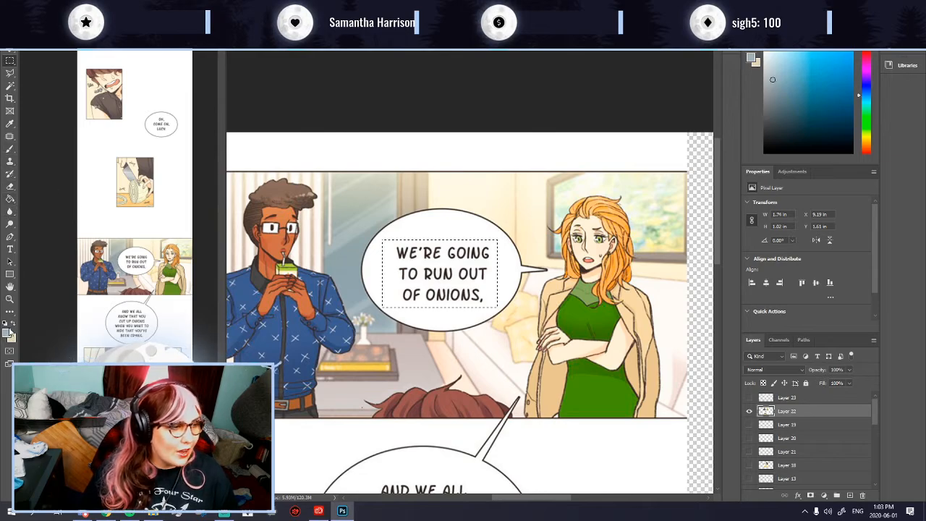
Step: Fill the selected text area in the first speech bubble with white on Layer 22
{"action": "left_click", "coordinate": [5, 324]}
{"action": "left_click", "coordinate": [12, 325]}
{"action": "left_click", "coordinate": [10, 199]}
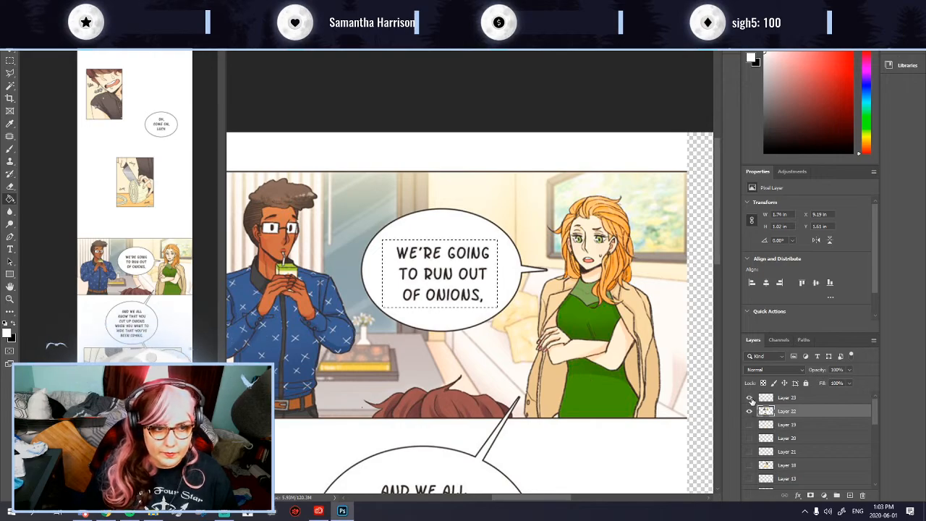
{"action": "left_click", "coordinate": [33, 44]}
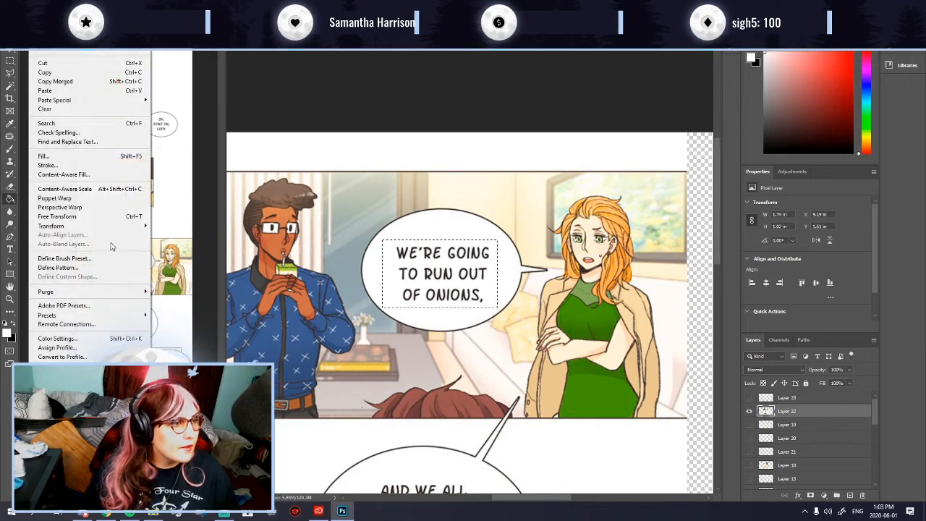
{"action": "left_click", "coordinate": [51, 155]}
{"action": "left_click", "coordinate": [466, 135]}
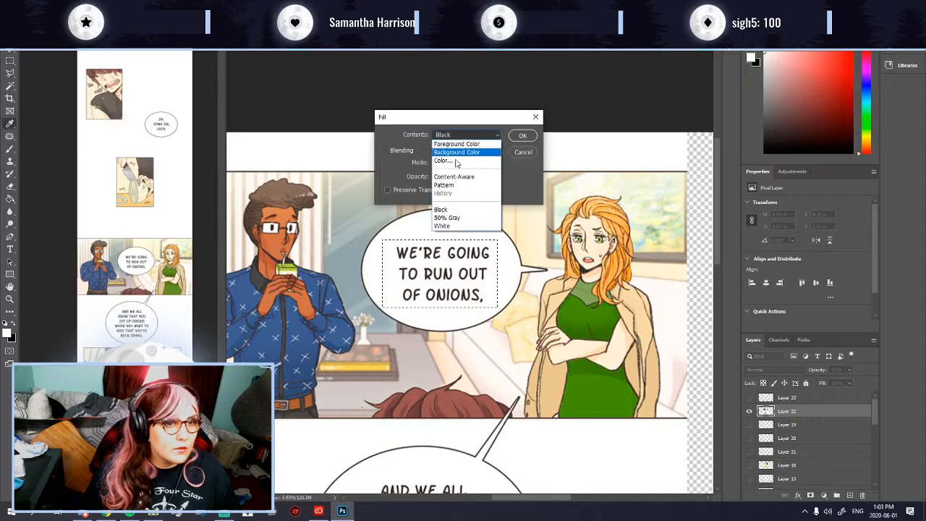
{"action": "left_click", "coordinate": [459, 226]}
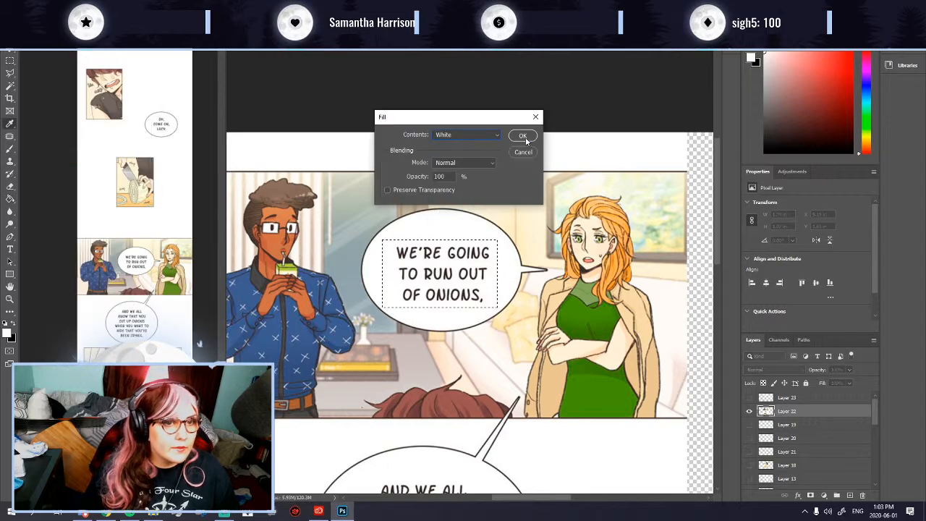
{"action": "left_click", "coordinate": [522, 135]}
{"action": "left_click", "coordinate": [750, 398]}
{"action": "left_click", "coordinate": [749, 399]}
{"action": "scroll", "coordinate": [431, 304], "scroll_direction": "down", "scroll_amount": 4}
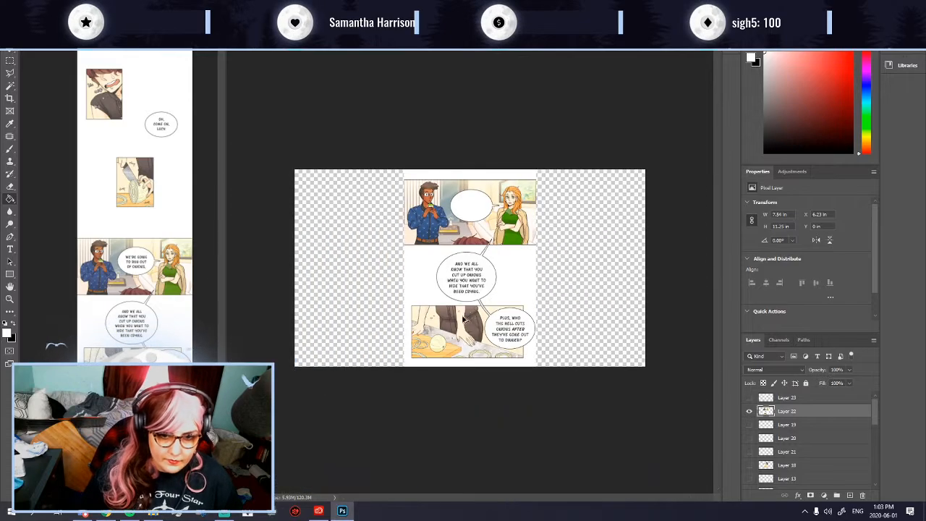
{"action": "scroll", "coordinate": [549, 343], "scroll_direction": "up", "scroll_amount": 2}
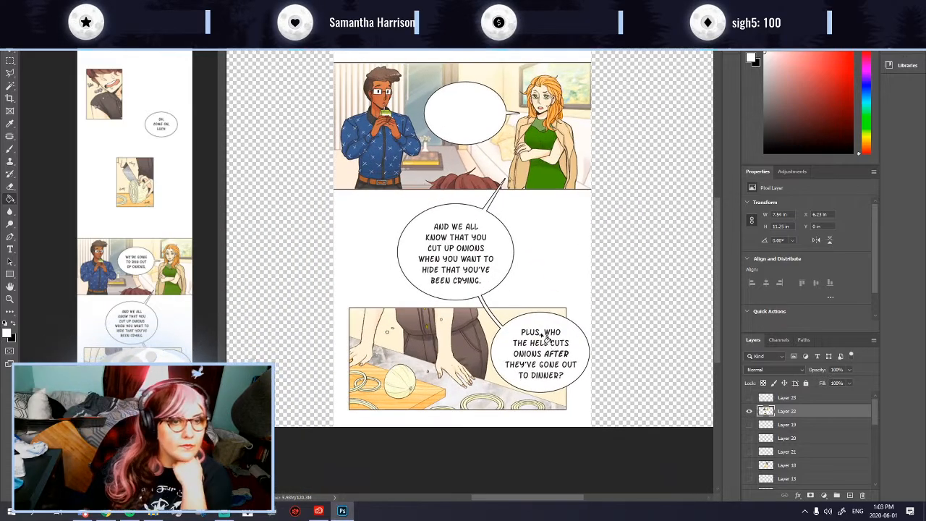
{"action": "left_click", "coordinate": [10, 60]}
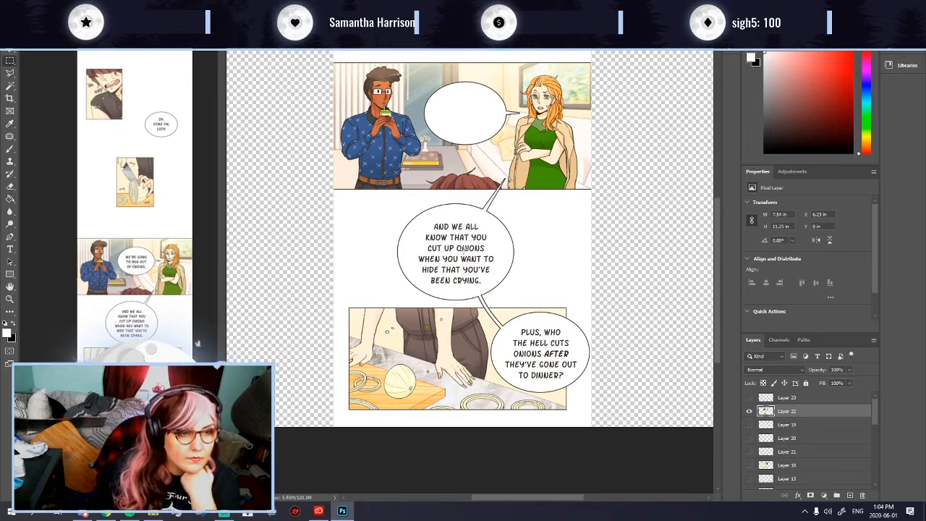
{"action": "mouse_move", "coordinate": [420, 216]}
{"action": "left_mouse_down"}
{"action": "mouse_move", "coordinate": [497, 286]}
{"action": "mouse_move", "coordinate": [400, 210]}
{"action": "mouse_move", "coordinate": [414, 220]}
{"action": "left_mouse_up"}
{"action": "key", "text": "ctrl+d"}
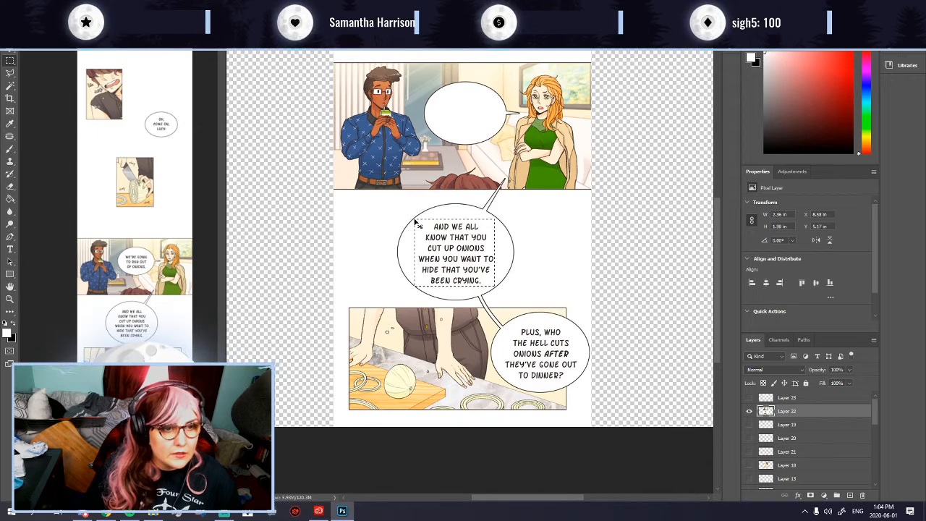
Step: Lasso the lettering "AND WE ALL KNOW THAT YOU CUT UP ONIONS..." in the second bubble and copy it to its own layer
{"action": "left_click", "coordinate": [13, 76]}
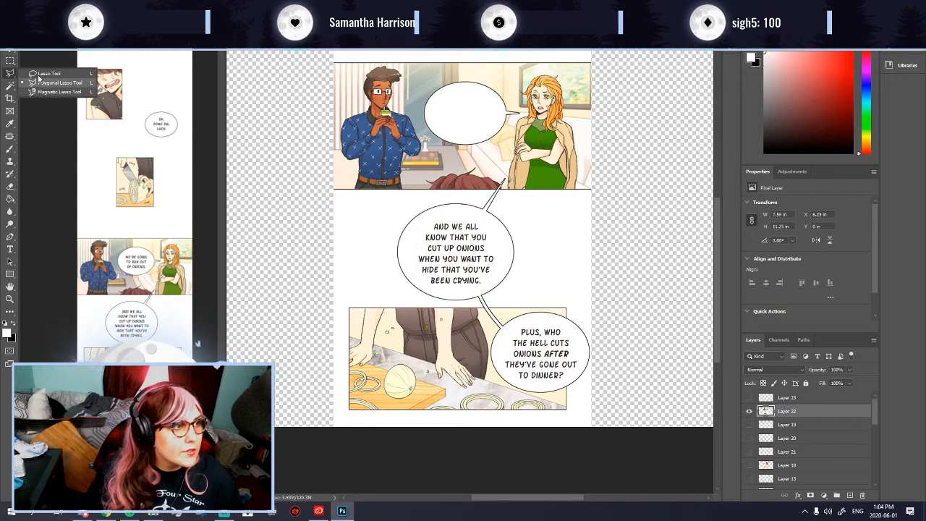
{"action": "left_click", "coordinate": [38, 73]}
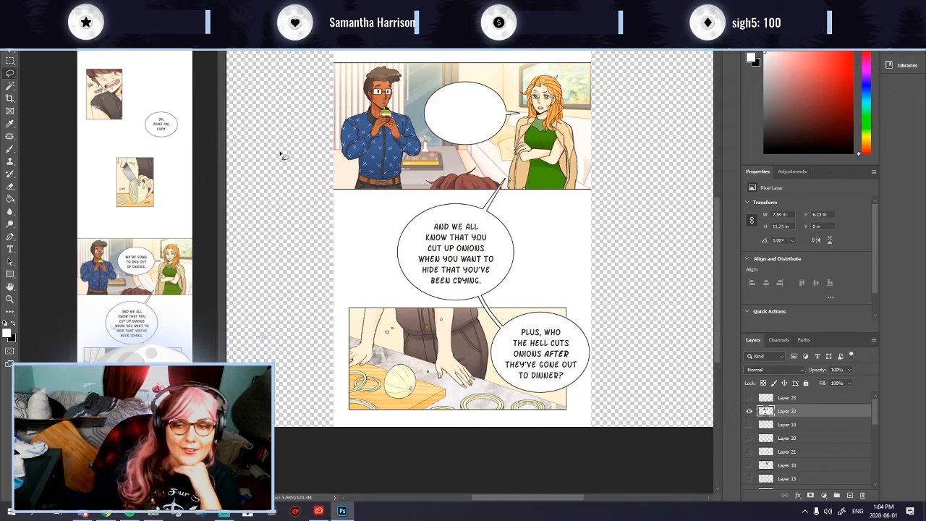
{"action": "left_click_drag", "start_coordinate": [418, 278], "coordinate": [497, 275]}
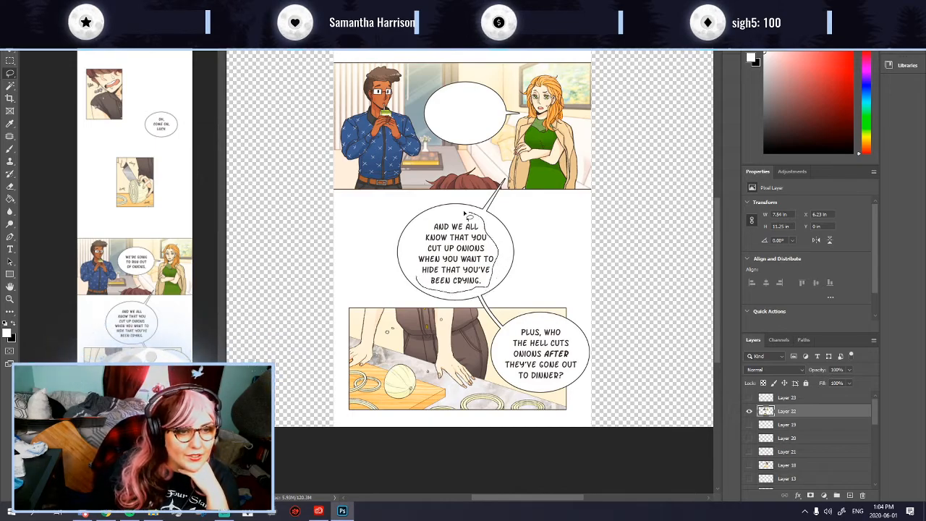
{"action": "left_click_drag", "start_coordinate": [420, 229], "coordinate": [419, 279]}
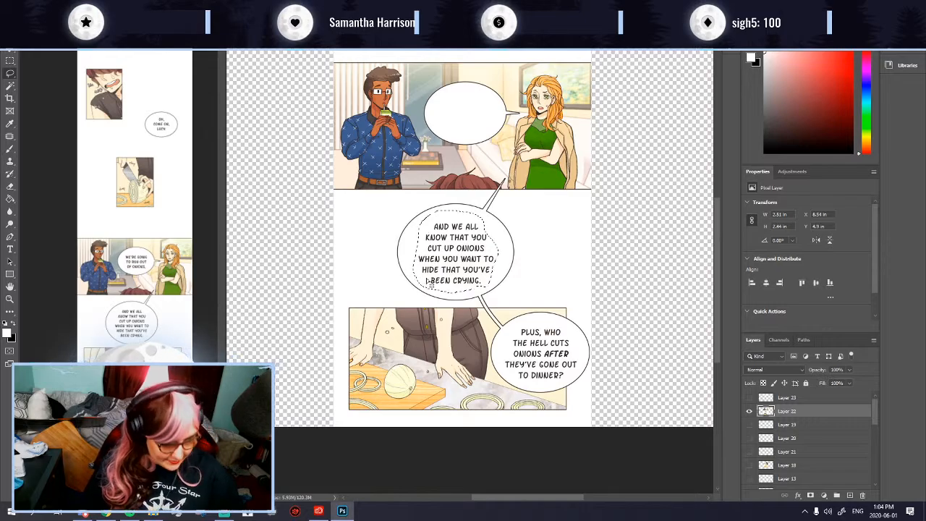
{"action": "key", "text": "ctrl+j"}
{"action": "left_click", "coordinate": [767, 412], "text": "ctrl"}
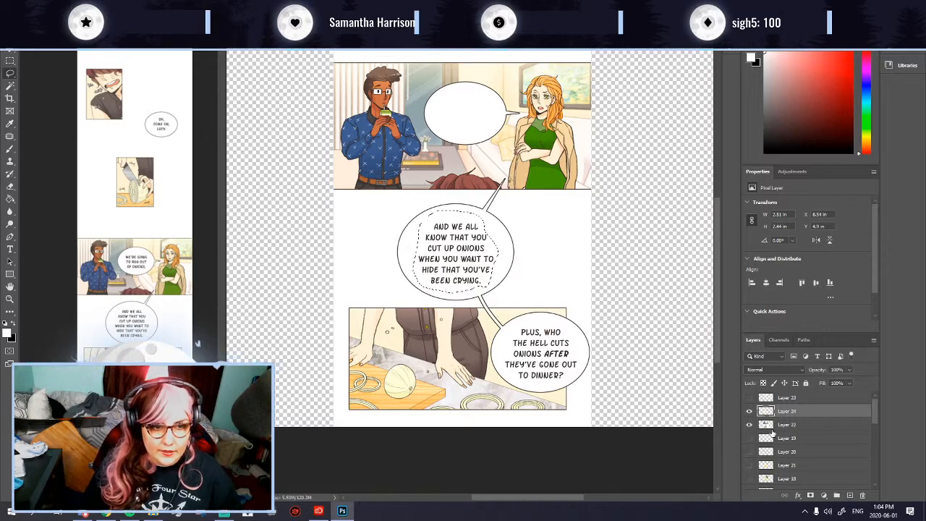
Step: Paint the selected text area of the second bubble white on Layer 22, hide the lettering copy, and deselect
{"action": "left_click", "coordinate": [786, 429]}
{"action": "left_click", "coordinate": [10, 149]}
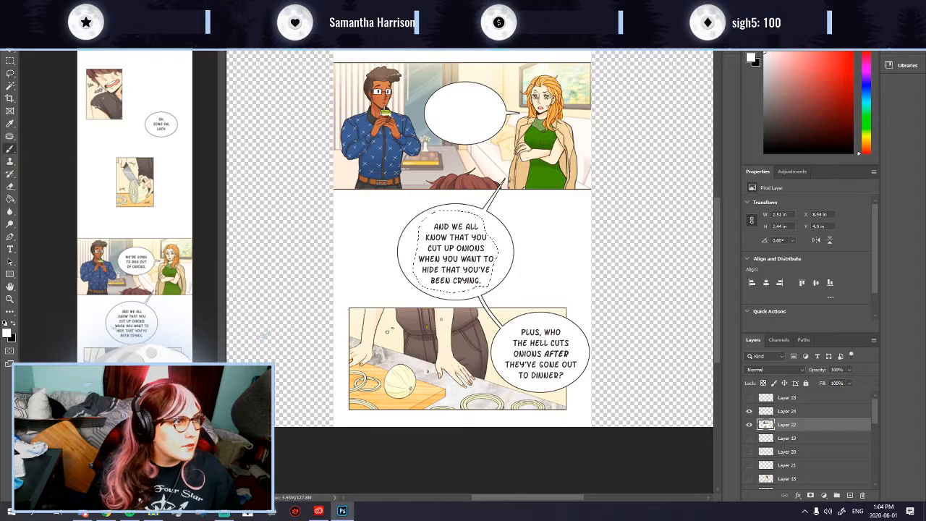
{"action": "left_click", "coordinate": [35, 21]}
{"action": "mouse_move", "coordinate": [443, 219]}
{"action": "left_mouse_down"}
{"action": "mouse_move", "coordinate": [493, 225]}
{"action": "mouse_move", "coordinate": [461, 276]}
{"action": "mouse_move", "coordinate": [430, 286]}
{"action": "left_mouse_up"}
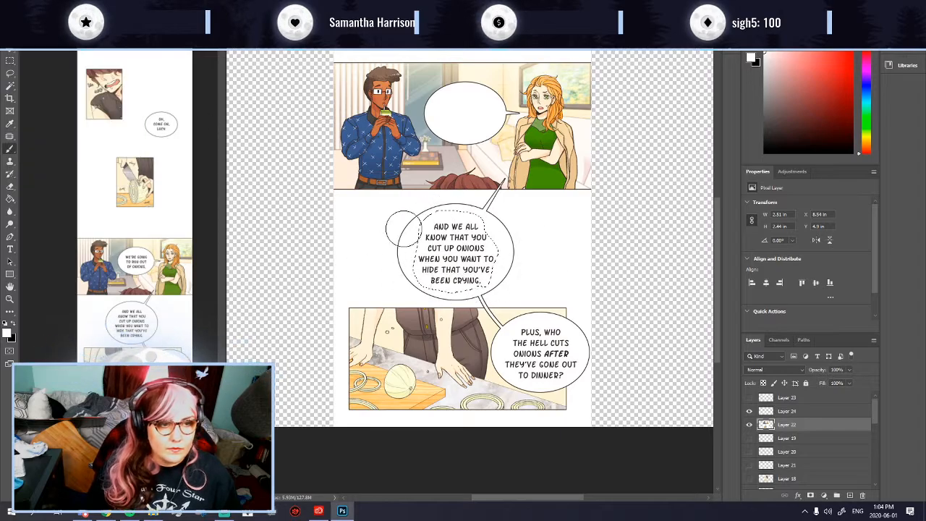
{"action": "left_click", "coordinate": [750, 411]}
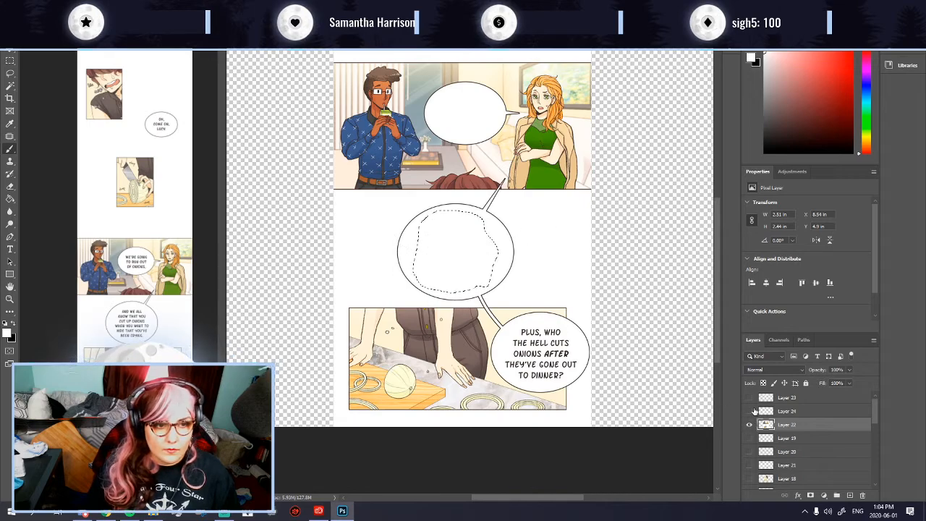
{"action": "key", "text": "ctrl+d"}
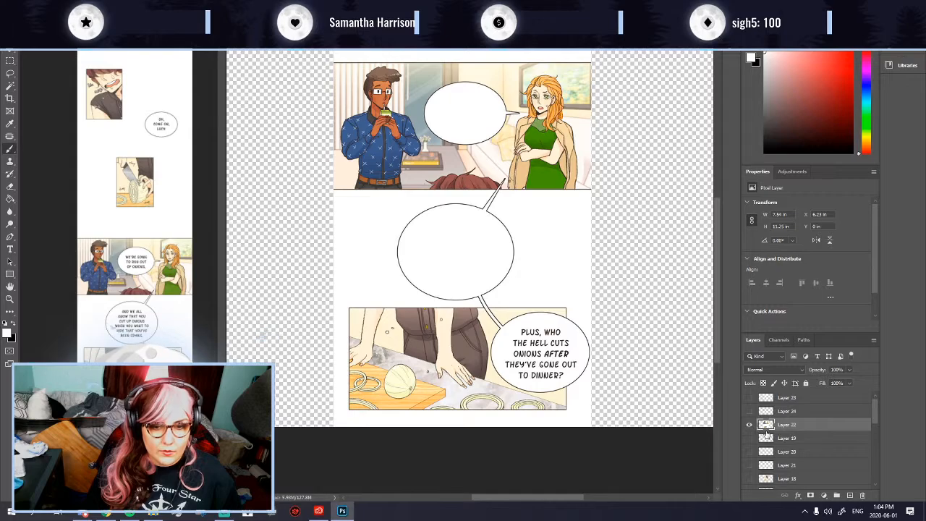
Step: Copy the lassoed "PLUS, WHO THE HELL CUTS ONIONS..." lettering to its own layer, hide that copy, and restore the selection on Layer 22
{"action": "scroll", "coordinate": [596, 390], "scroll_direction": "up", "scroll_amount": 1}
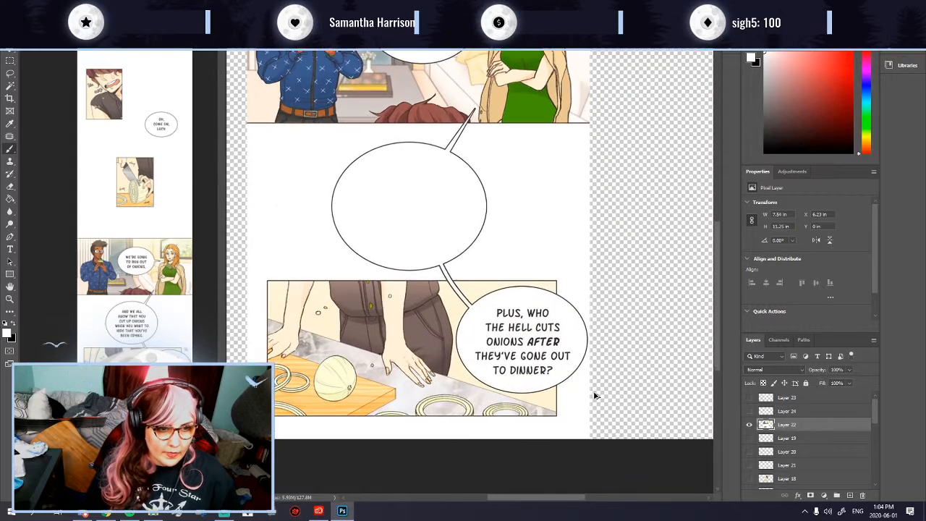
{"action": "left_click", "coordinate": [10, 73]}
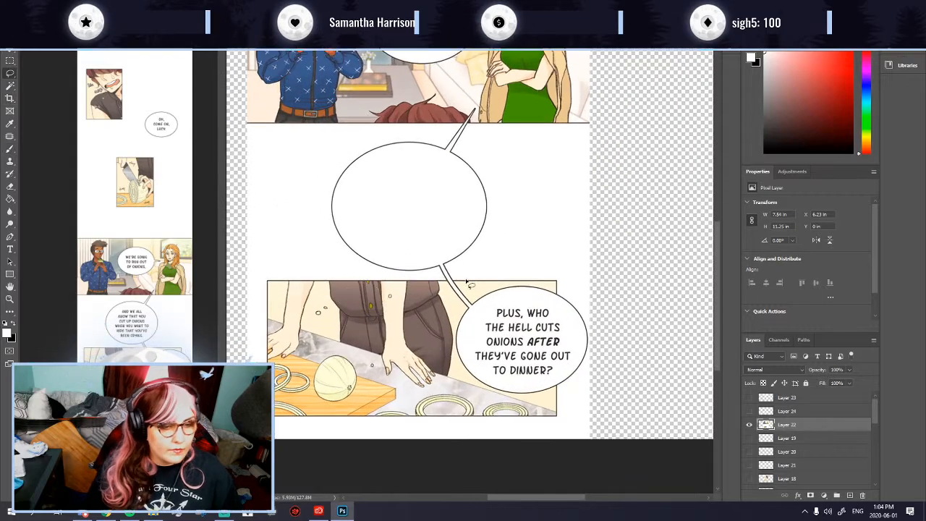
{"action": "left_click_drag", "start_coordinate": [499, 311], "coordinate": [473, 332]}
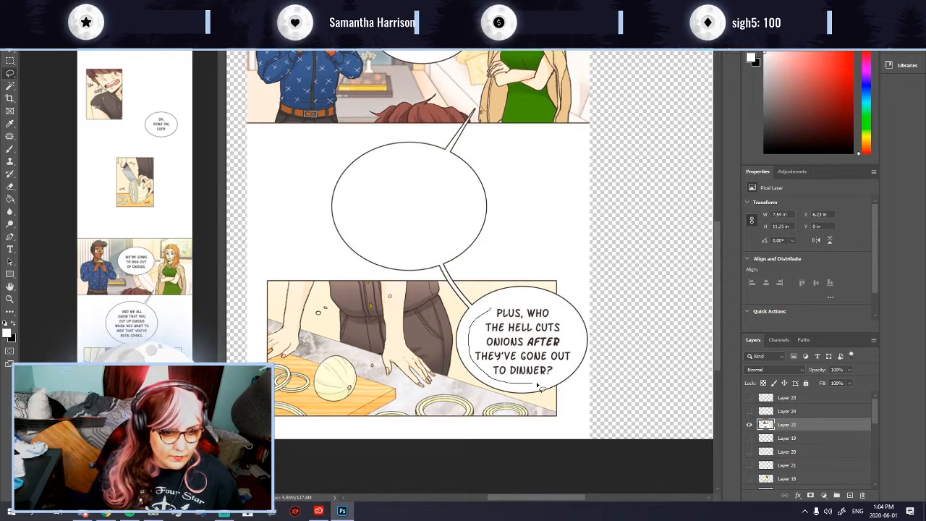
{"action": "left_click_drag", "start_coordinate": [538, 305], "coordinate": [486, 314]}
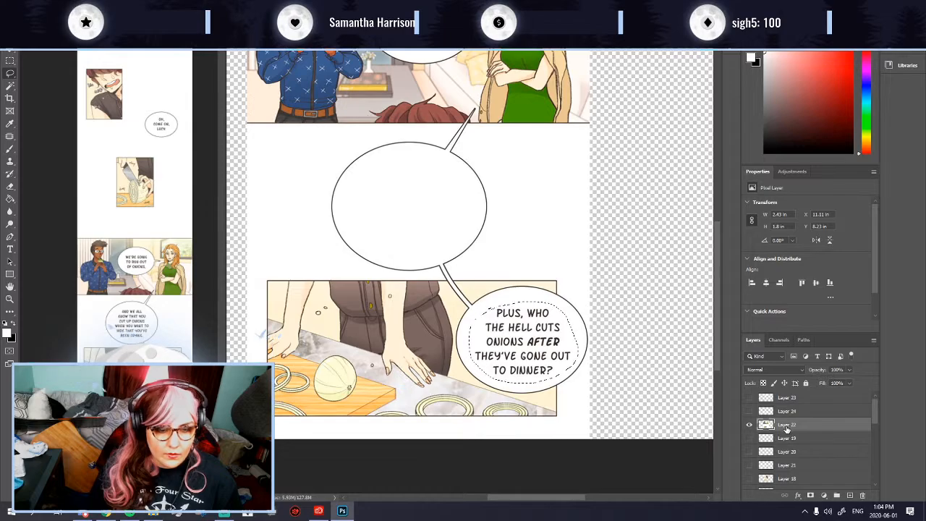
{"action": "key", "text": "ctrl+j"}
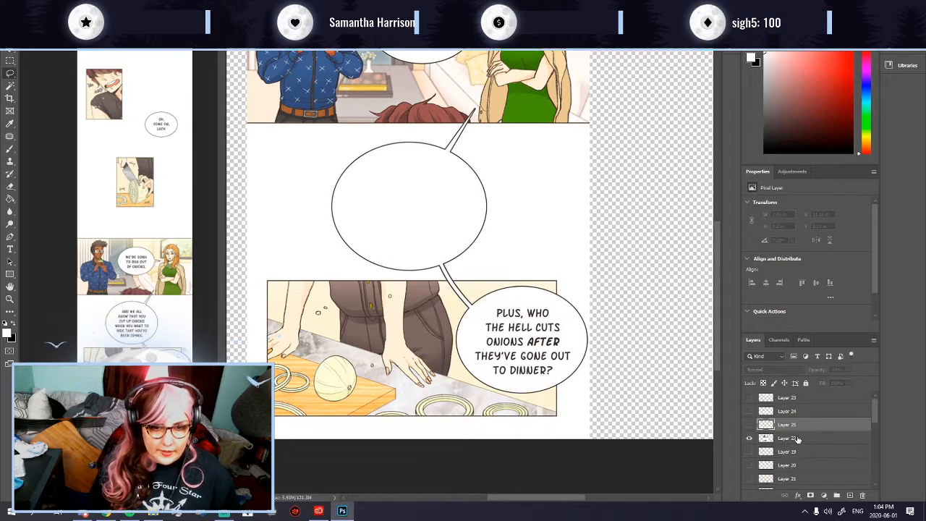
{"action": "left_click", "coordinate": [797, 439]}
{"action": "key", "text": "ctrl+shift+d"}
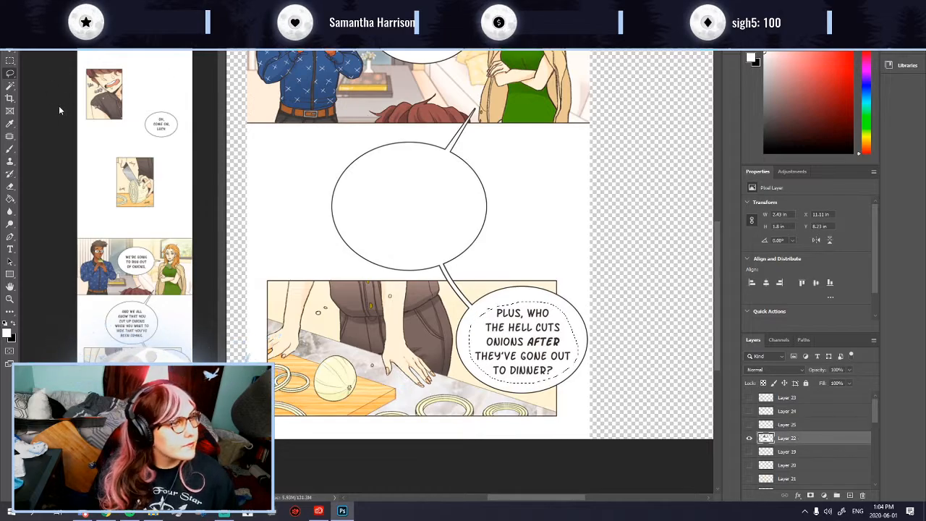
Step: Brush white over the selected text area in the third speech bubble on Layer 22 and clear the selection
{"action": "left_click", "coordinate": [10, 149]}
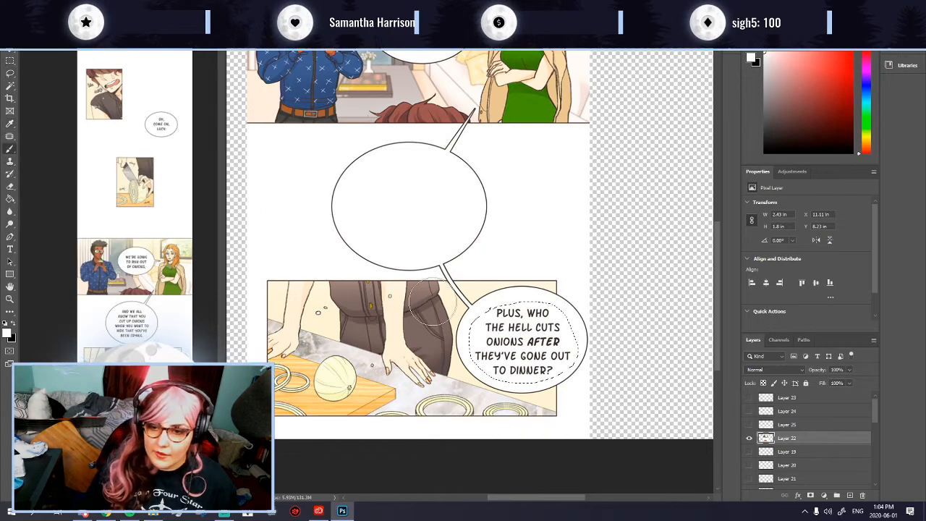
{"action": "mouse_move", "coordinate": [532, 334]}
{"action": "left_mouse_down"}
{"action": "mouse_move", "coordinate": [516, 314]}
{"action": "mouse_move", "coordinate": [561, 351]}
{"action": "mouse_move", "coordinate": [564, 325]}
{"action": "mouse_move", "coordinate": [506, 307]}
{"action": "left_mouse_up"}
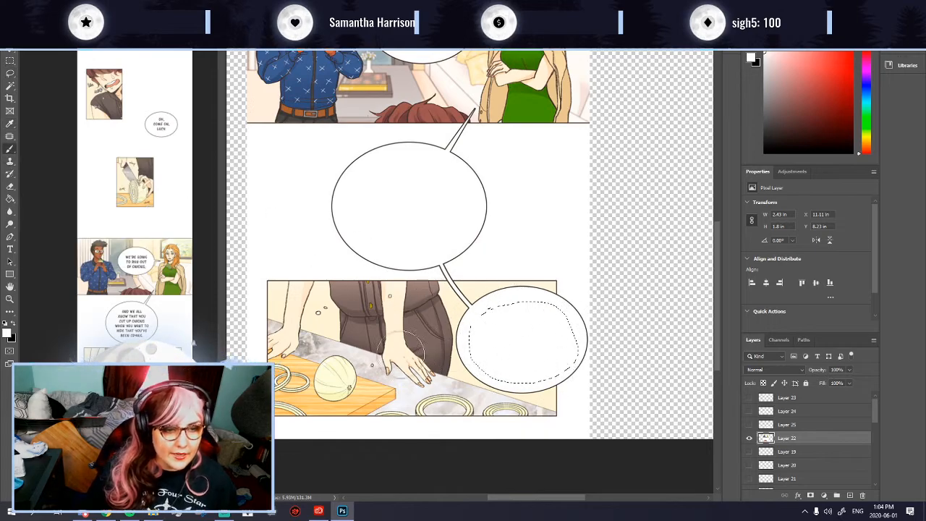
{"action": "key", "text": "ctrl+d"}
{"action": "key", "text": "ctrl+0"}
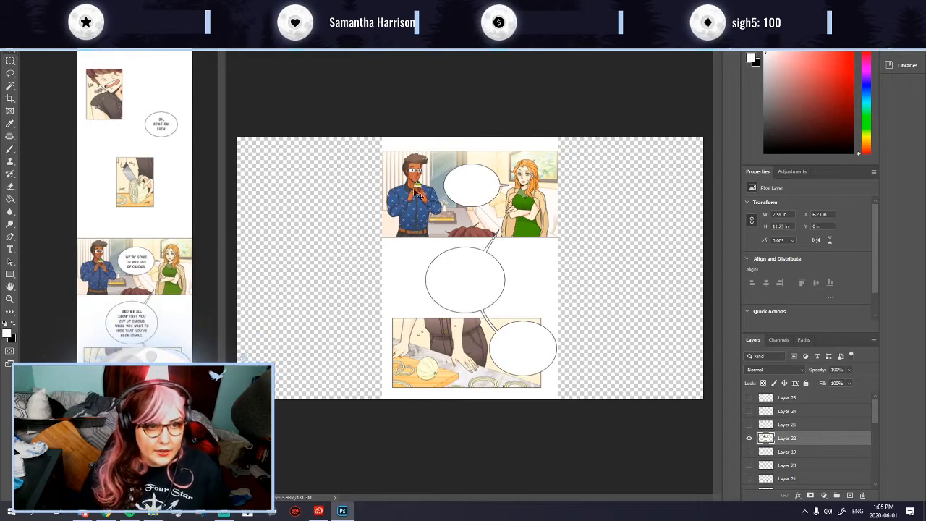
{"action": "scroll", "coordinate": [477, 325], "scroll_direction": "up", "scroll_amount": 1}
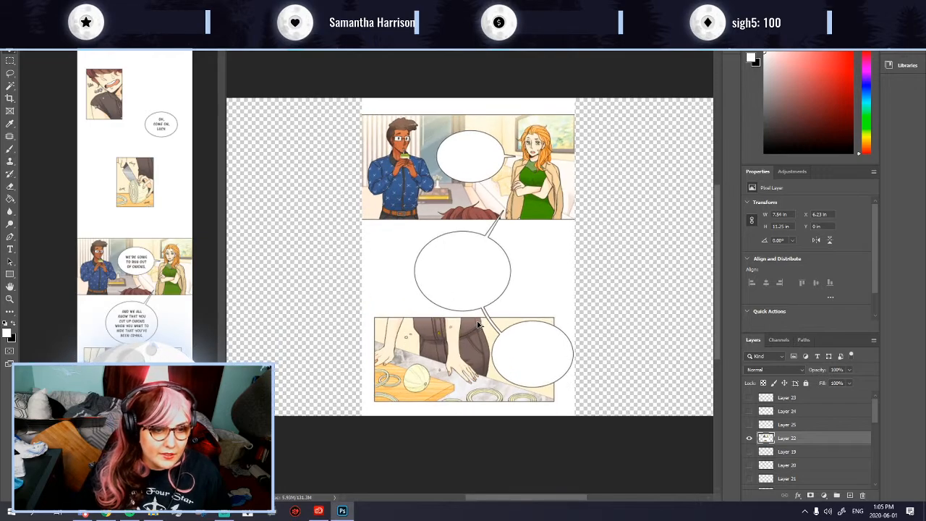
{"action": "scroll", "coordinate": [477, 325], "scroll_direction": "up", "scroll_amount": 1}
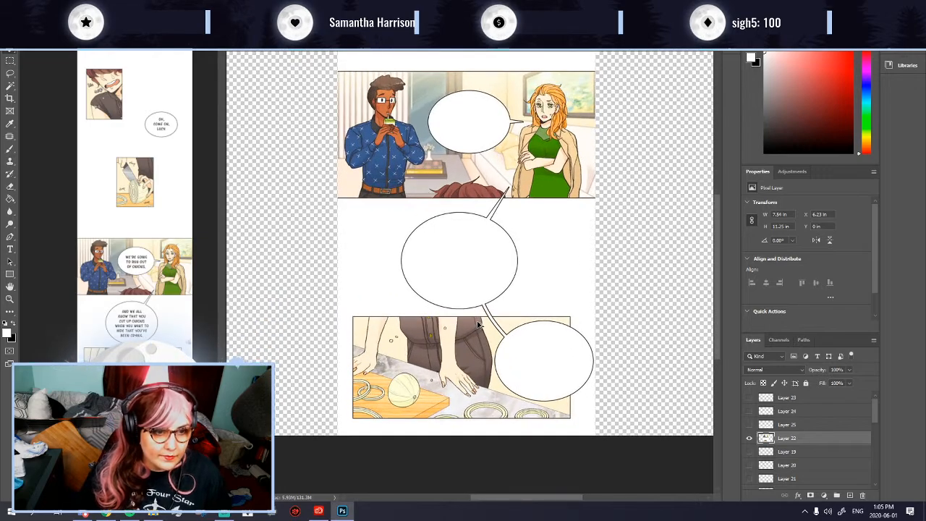
{"action": "scroll", "coordinate": [477, 325], "scroll_direction": "down", "scroll_amount": 2}
{"action": "right_click", "coordinate": [787, 437]}
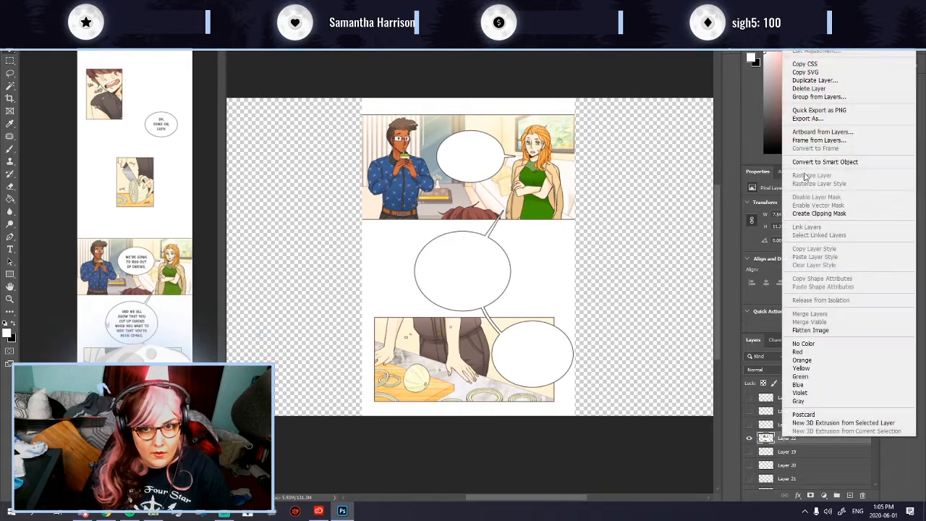
{"action": "left_click", "coordinate": [814, 81]}
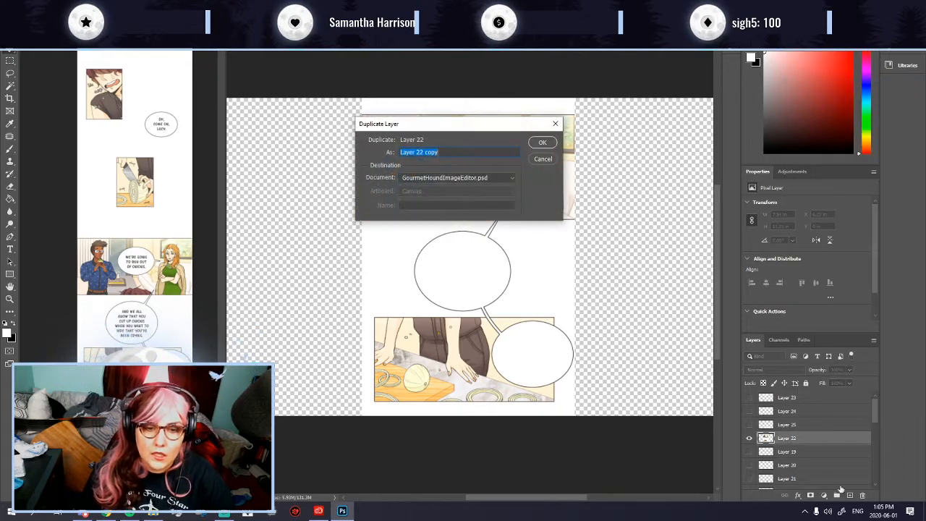
{"action": "key", "text": "Return"}
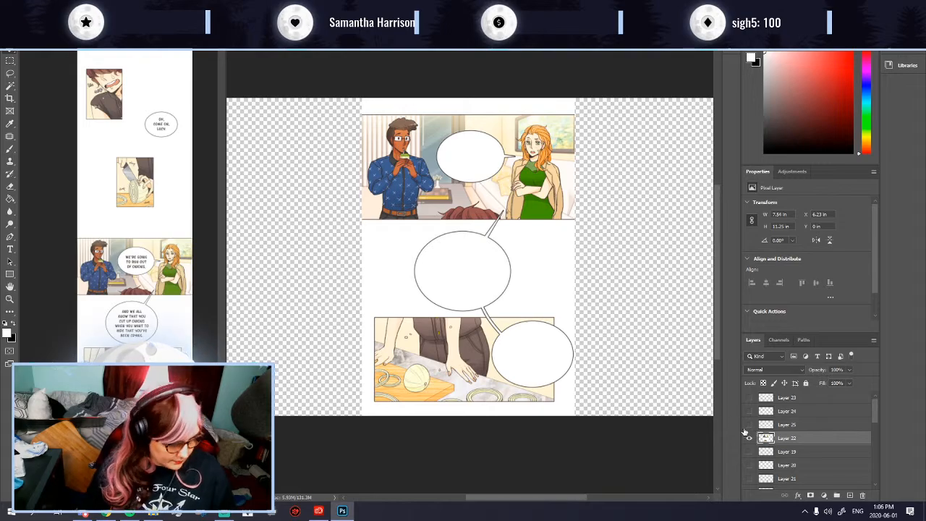
Step: Save the page with blank bubbles as a PNG copy named gh1co18.png alongside the earlier gh1co images
{"action": "key", "text": "ctrl+shift+s"}
{"action": "left_click", "coordinate": [150, 223]}
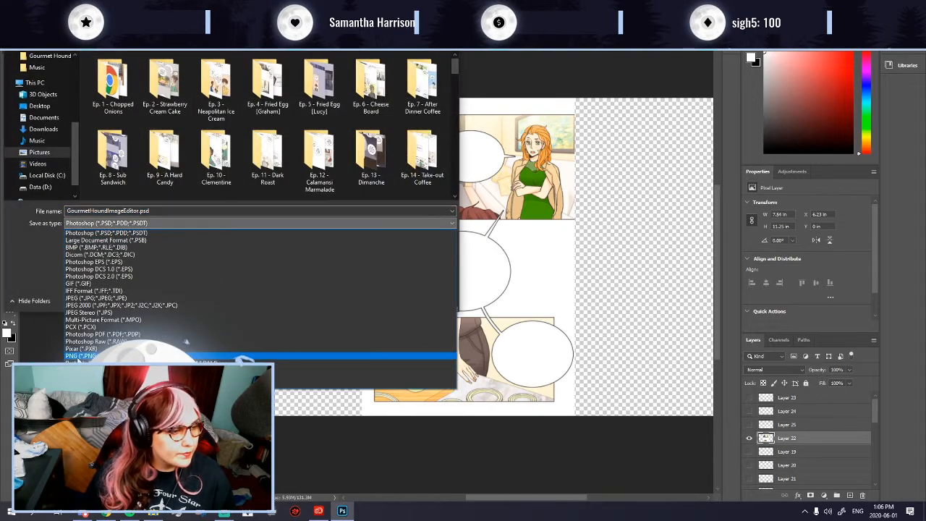
{"action": "left_click", "coordinate": [79, 356]}
{"action": "scroll", "coordinate": [369, 174], "scroll_direction": "down", "scroll_amount": 15}
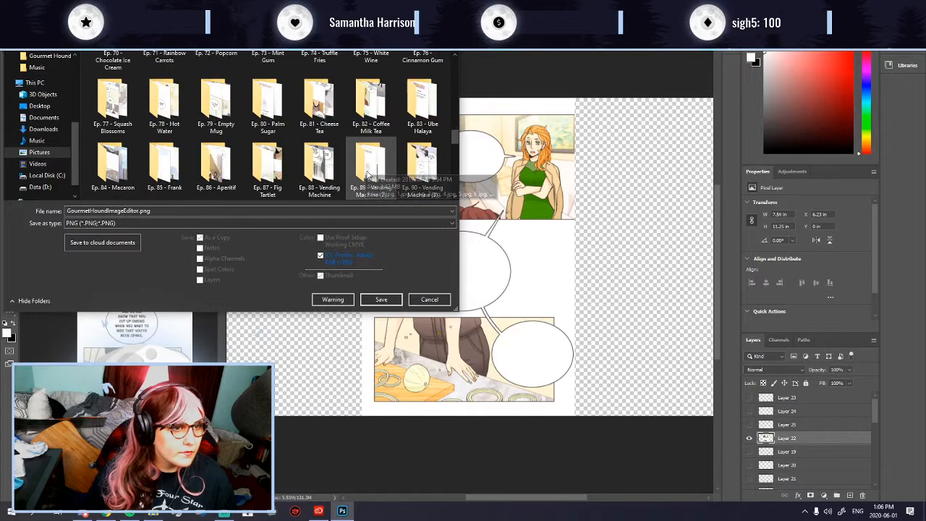
{"action": "scroll", "coordinate": [368, 173], "scroll_direction": "down", "scroll_amount": 2}
{"action": "left_click", "coordinate": [269, 184]}
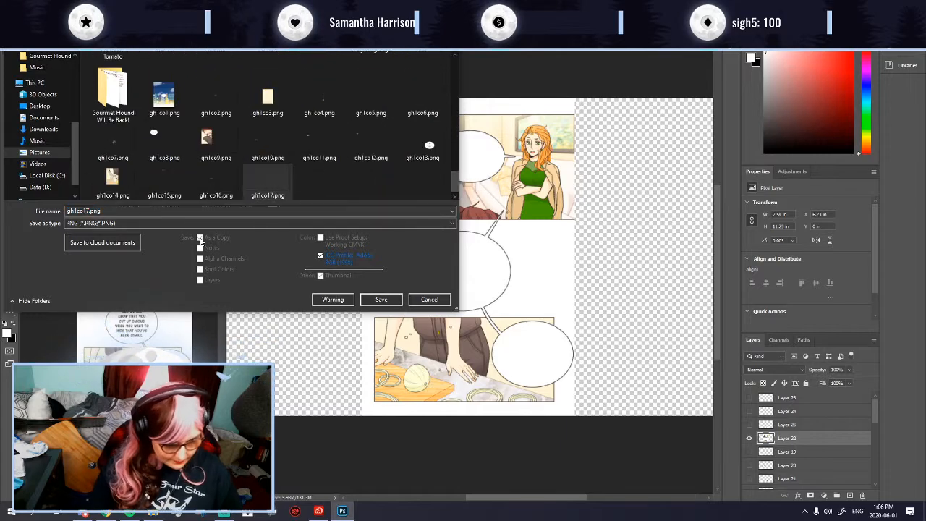
{"action": "key", "text": "Right"}
{"action": "key", "text": "BackSpace"}
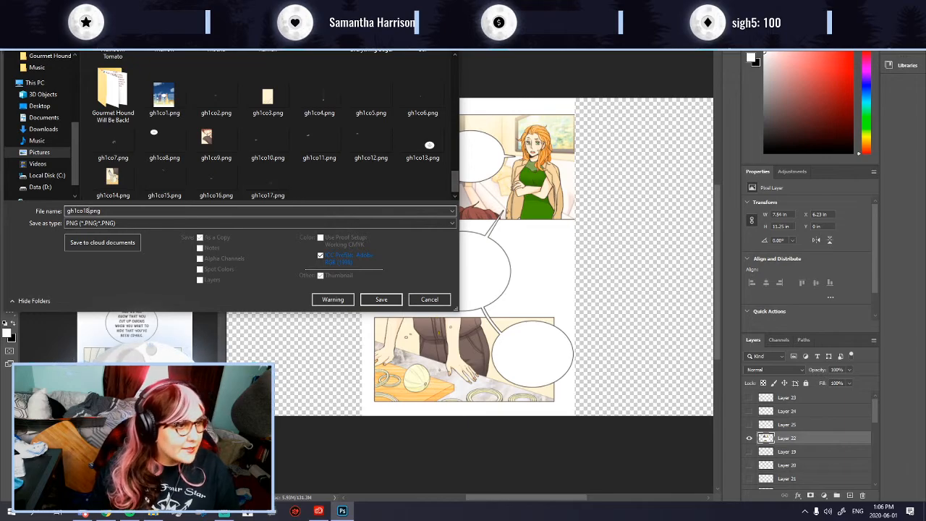
{"action": "type", "text": "8"}
{"action": "key", "text": "Return"}
{"action": "key", "text": "Return"}
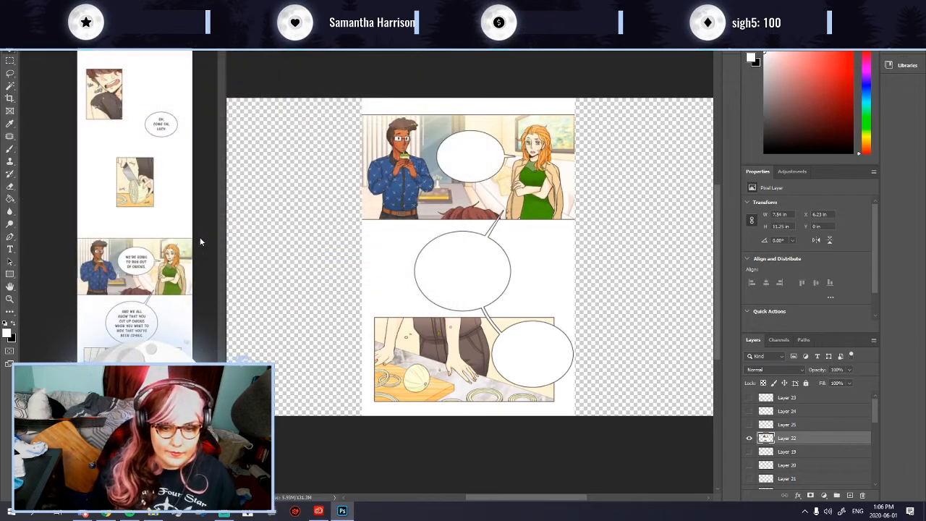
Step: Hide Layer 22 and show only the "WE'RE GOING TO RUN OUT OF ONIONS," lettering on Layer 23
{"action": "left_click", "coordinate": [749, 425]}
{"action": "left_click", "coordinate": [748, 438]}
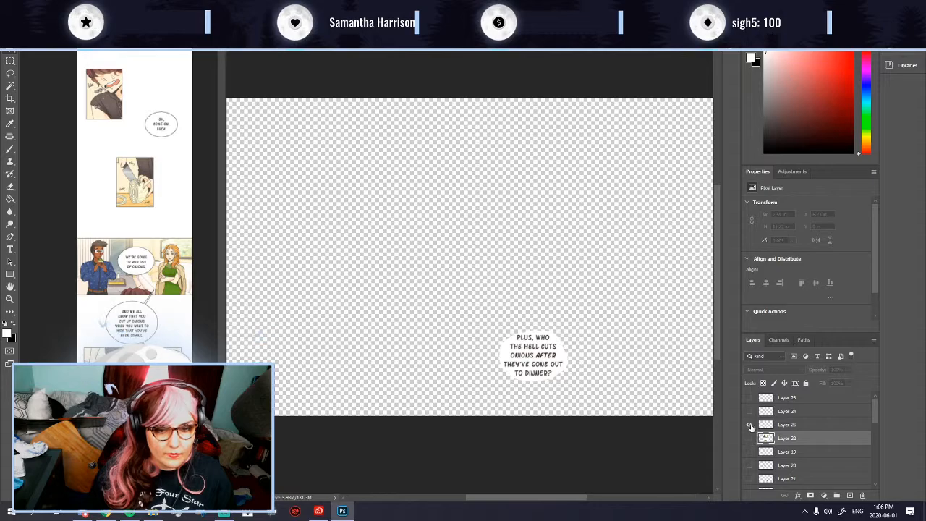
{"action": "left_click", "coordinate": [748, 424]}
{"action": "left_click", "coordinate": [749, 398]}
{"action": "scroll", "coordinate": [453, 149], "scroll_direction": "up", "scroll_amount": 3}
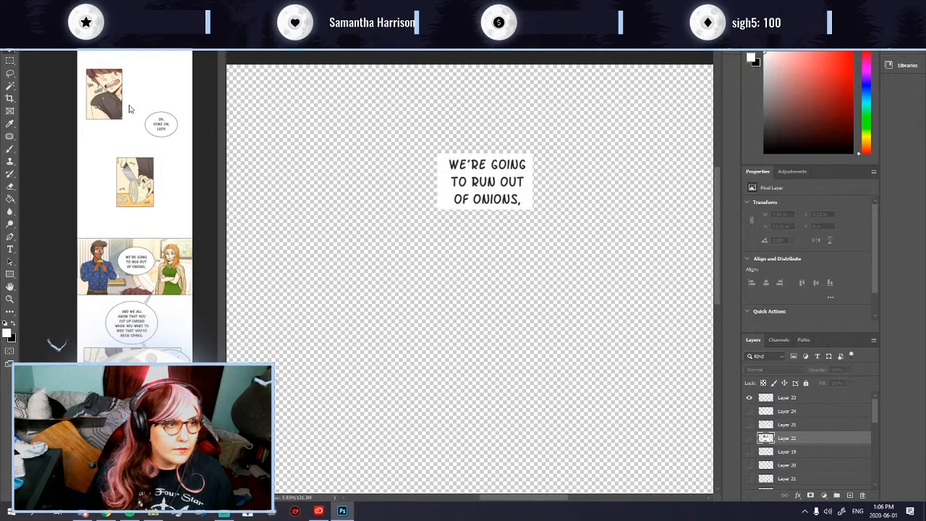
Step: Make Layer 23 active and try selecting the white background around its lettering with the Magic Wand
{"action": "left_click", "coordinate": [10, 86]}
{"action": "left_click", "coordinate": [448, 191]}
{"action": "key", "text": "ctrl+d"}
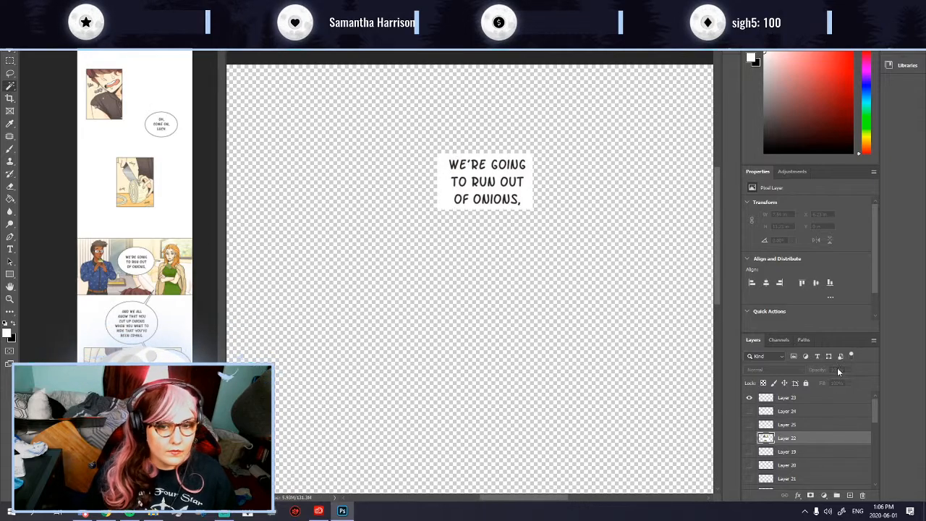
{"action": "left_click", "coordinate": [787, 398]}
{"action": "left_click", "coordinate": [450, 194]}
{"action": "key", "text": "ctrl+d"}
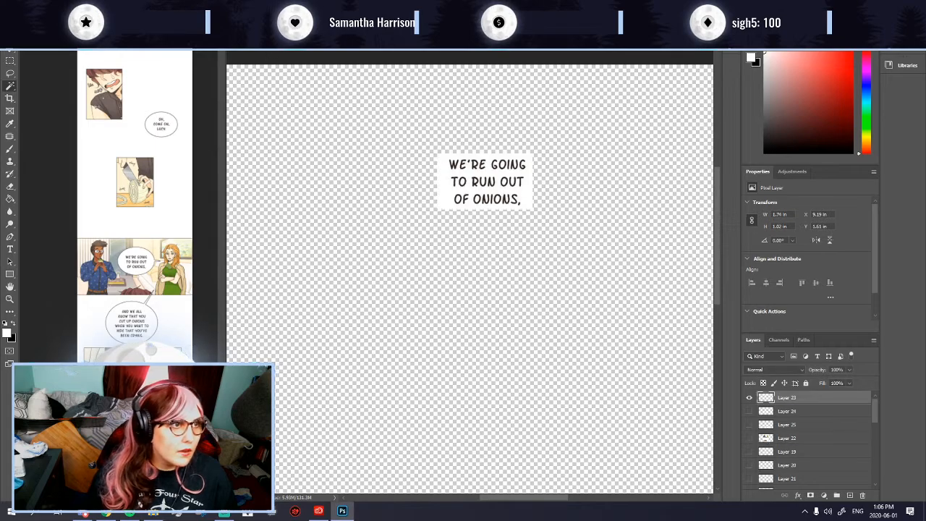
Step: Try deleting the white background around the lettering on Layer 23, and undo the deletion
{"action": "left_click", "coordinate": [445, 193]}
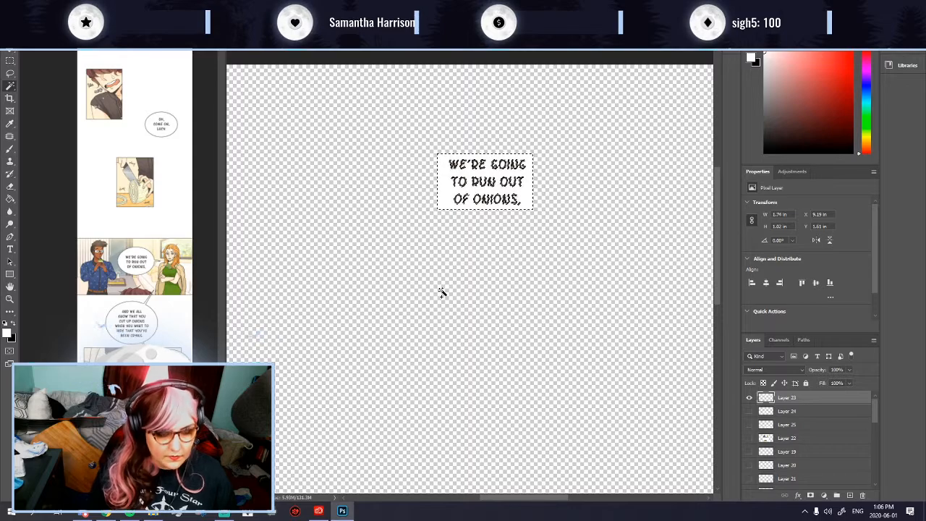
{"action": "key", "text": "Delete"}
{"action": "key", "text": "ctrl+d"}
{"action": "key", "text": "ctrl+z"}
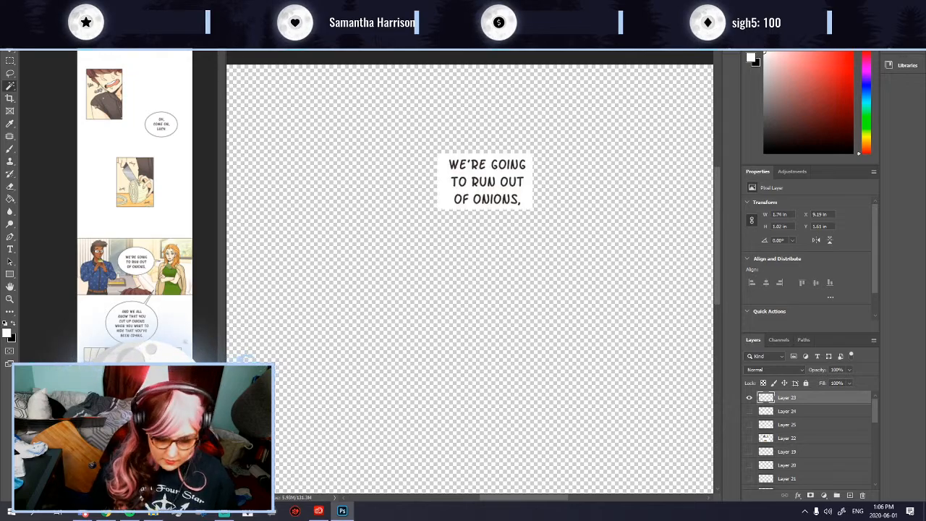
Step: Select the white background around the "WE'RE GOING TO RUN OUT OF ONIONS," lettering on Layer 23, delete it, and clear the selection
{"action": "left_click", "coordinate": [447, 187]}
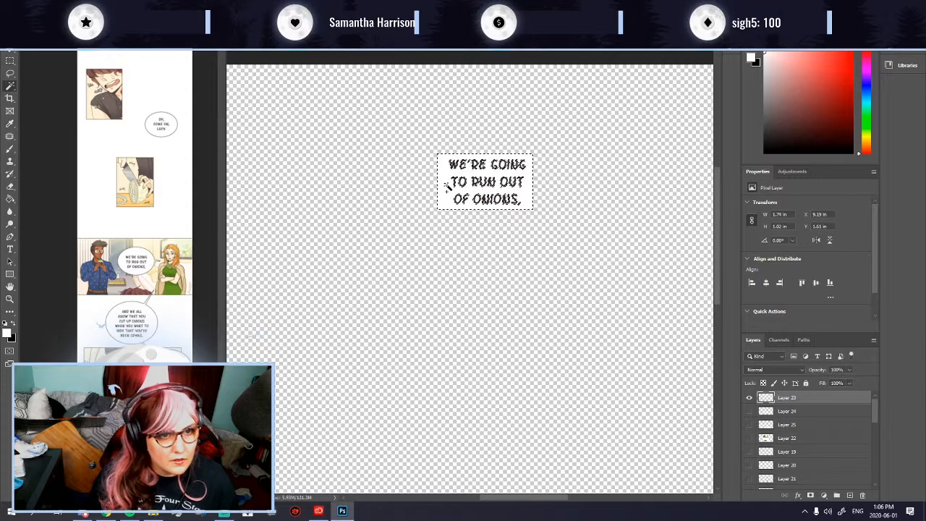
{"action": "scroll", "coordinate": [555, 206], "scroll_direction": "up", "scroll_amount": 3}
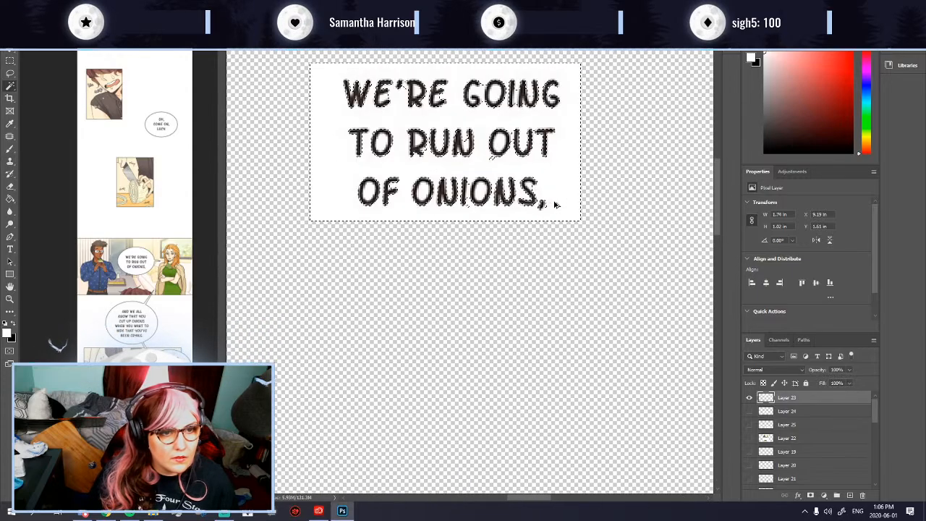
{"action": "scroll", "coordinate": [554, 204], "scroll_direction": "down", "scroll_amount": 4}
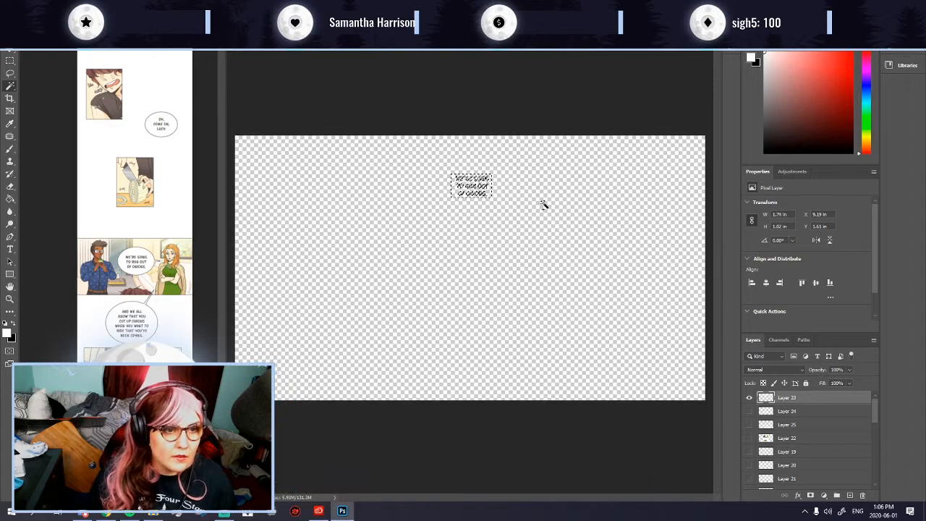
{"action": "scroll", "coordinate": [513, 188], "scroll_direction": "up", "scroll_amount": 5}
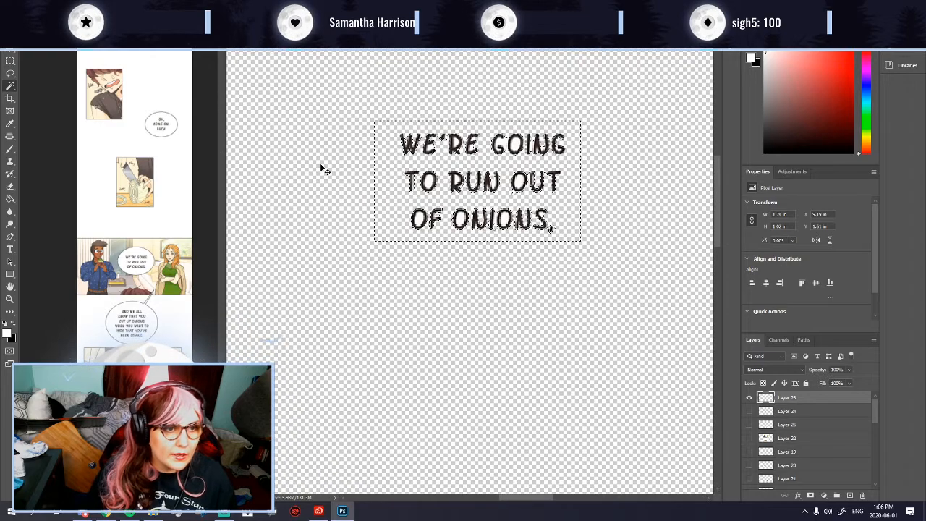
{"action": "key", "text": "ctrl+f"}
{"action": "key", "text": "Escape"}
{"action": "key", "text": "ctrl+d"}
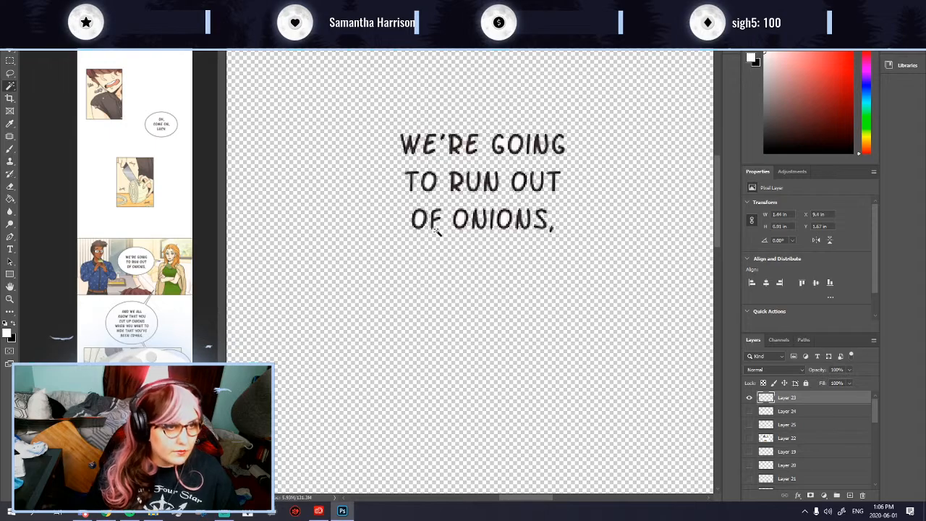
{"action": "scroll", "coordinate": [437, 230], "scroll_direction": "down", "scroll_amount": 4}
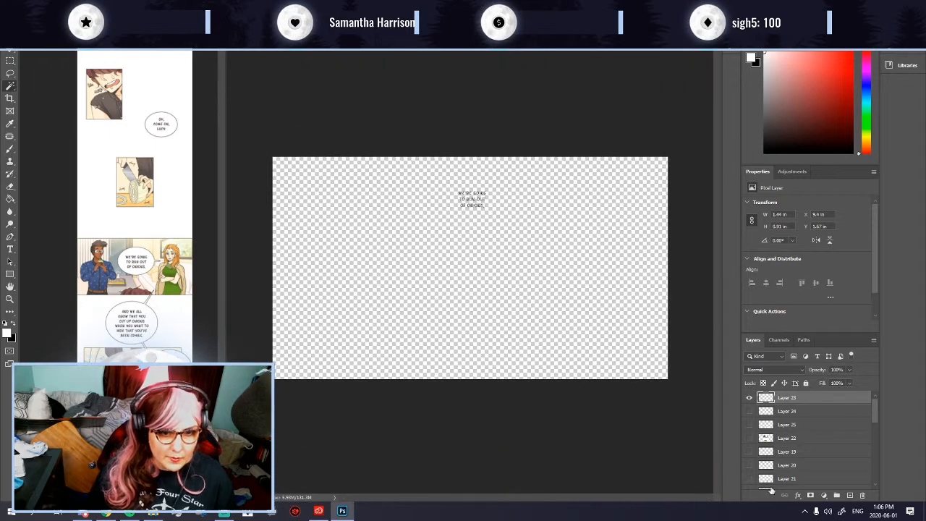
Step: Check the cleaned Layer 23 lettering against the blank bubble by toggling the visibility of Layer 22
{"action": "left_click", "coordinate": [749, 439]}
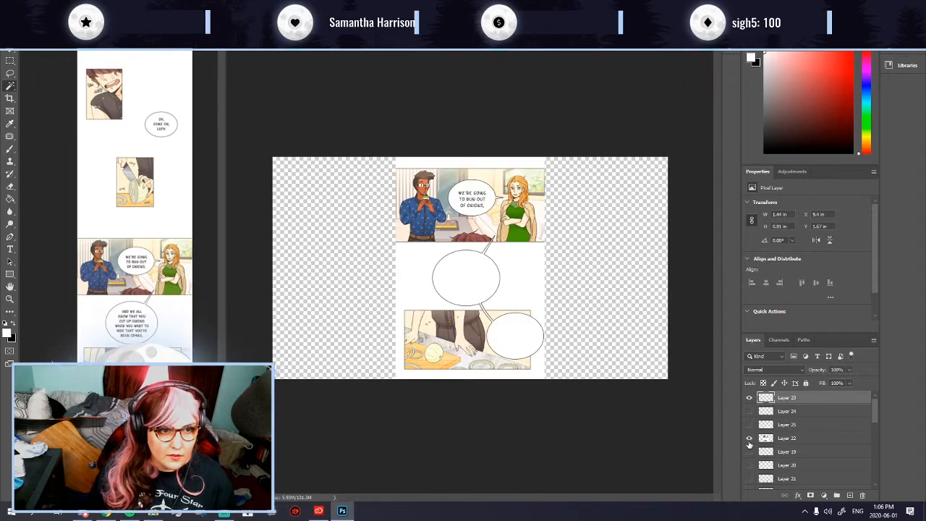
{"action": "left_click", "coordinate": [750, 439]}
{"action": "left_click", "coordinate": [750, 439]}
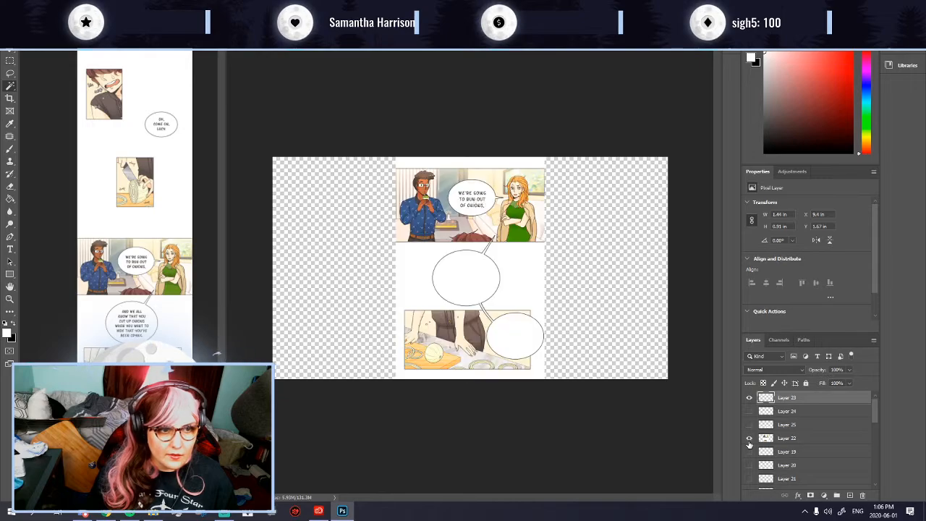
{"action": "left_click", "coordinate": [749, 439]}
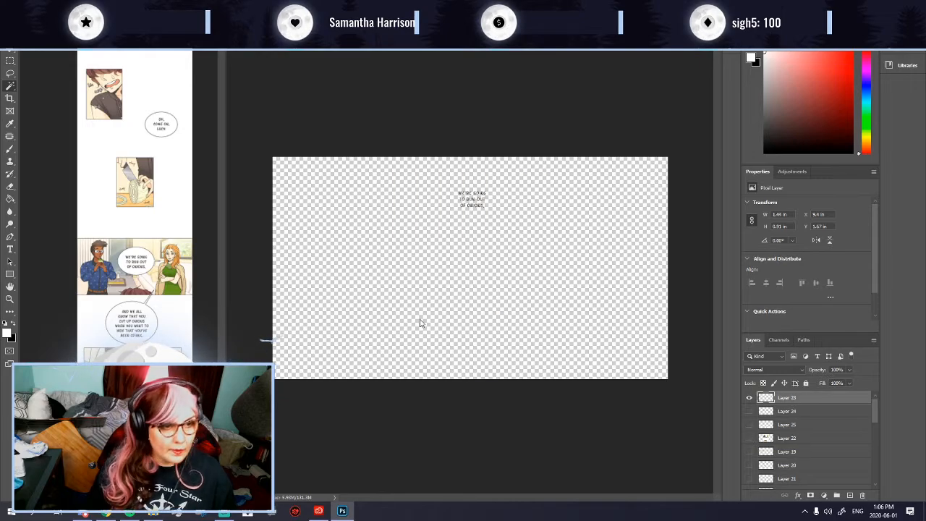
Step: Save the isolated Layer 23 lettering as a PNG copy named gh1co19.png alongside the earlier gh1co images
{"action": "key", "text": "ctrl+shift+s"}
{"action": "left_click", "coordinate": [91, 223]}
{"action": "left_click", "coordinate": [87, 356]}
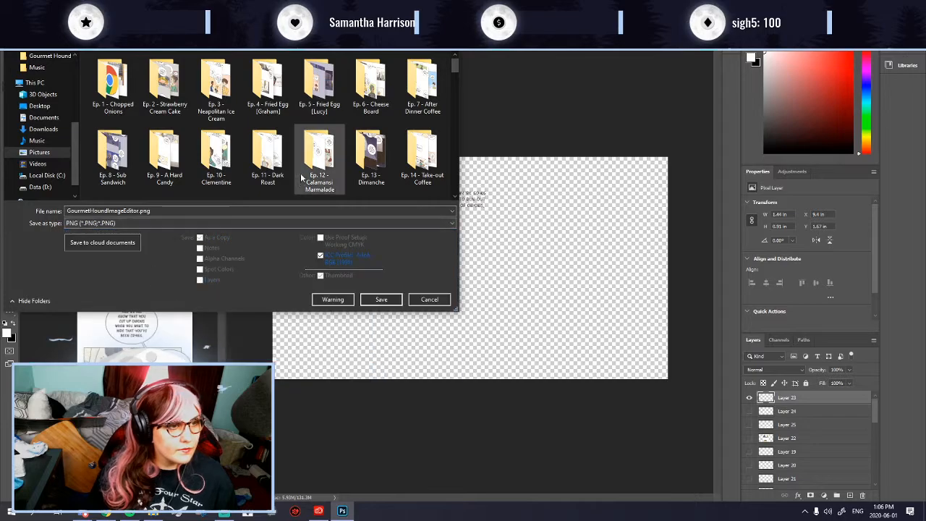
{"action": "scroll", "coordinate": [301, 181], "scroll_direction": "down", "scroll_amount": 10}
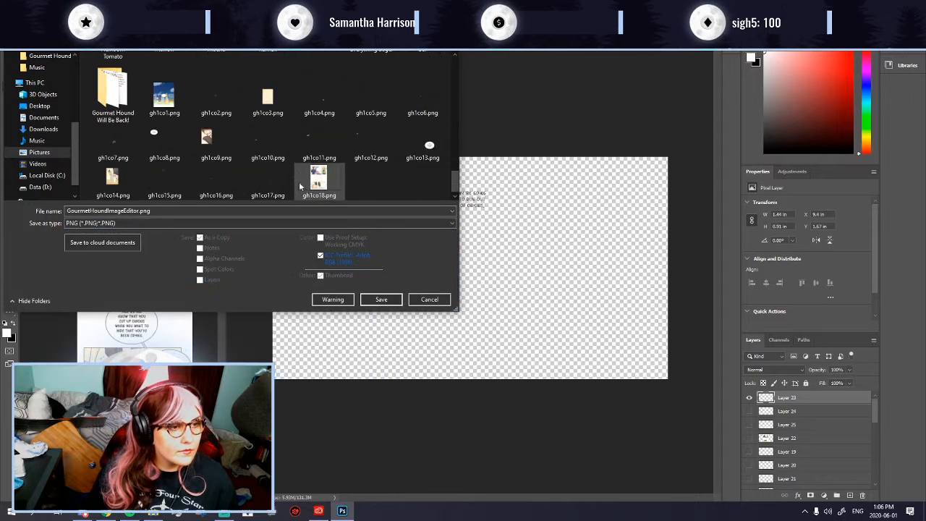
{"action": "left_click", "coordinate": [300, 178]}
{"action": "left_click", "coordinate": [89, 211]}
{"action": "key", "text": "BackSpace"}
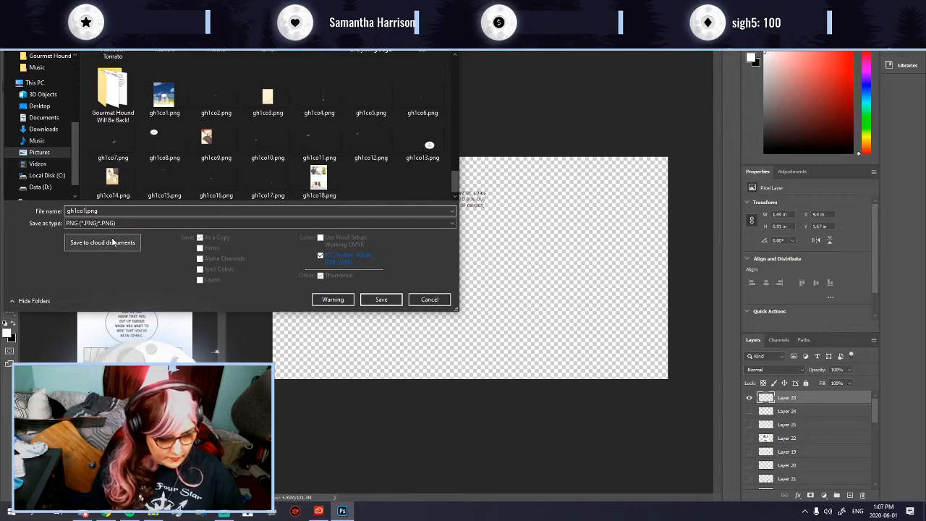
{"action": "type", "text": "9"}
{"action": "key", "text": "Return"}
{"action": "key", "text": "Return"}
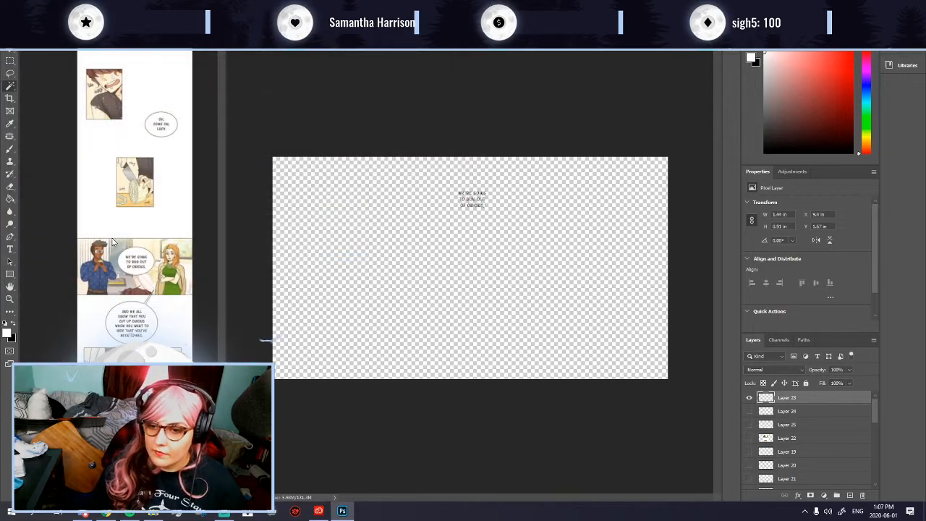
Step: Show only Layer 24 and delete the white background around its "AND WE ALL KNOW THAT YOU CUT UP ONIONS" lettering
{"action": "left_click", "coordinate": [749, 410]}
{"action": "left_click", "coordinate": [749, 398]}
{"action": "left_click", "coordinate": [784, 413]}
{"action": "scroll", "coordinate": [523, 331], "scroll_direction": "up", "scroll_amount": 4}
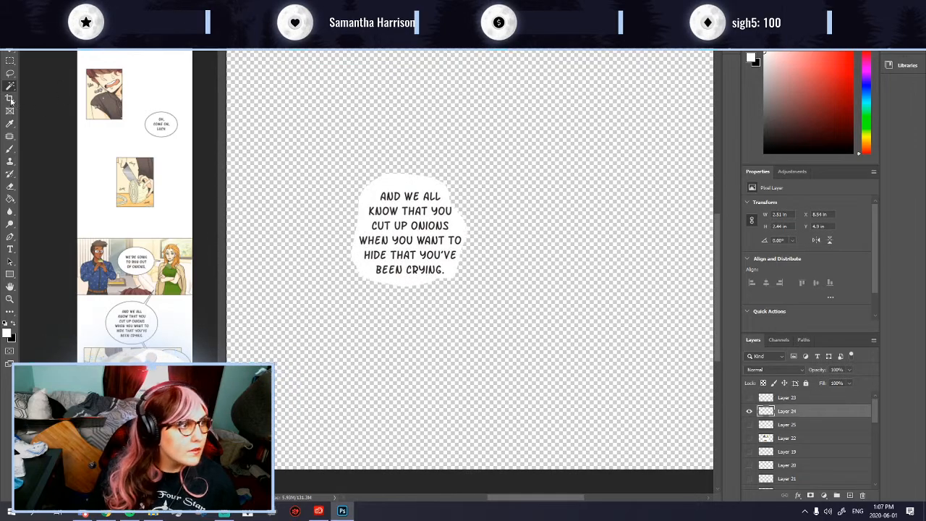
{"action": "left_click", "coordinate": [393, 219]}
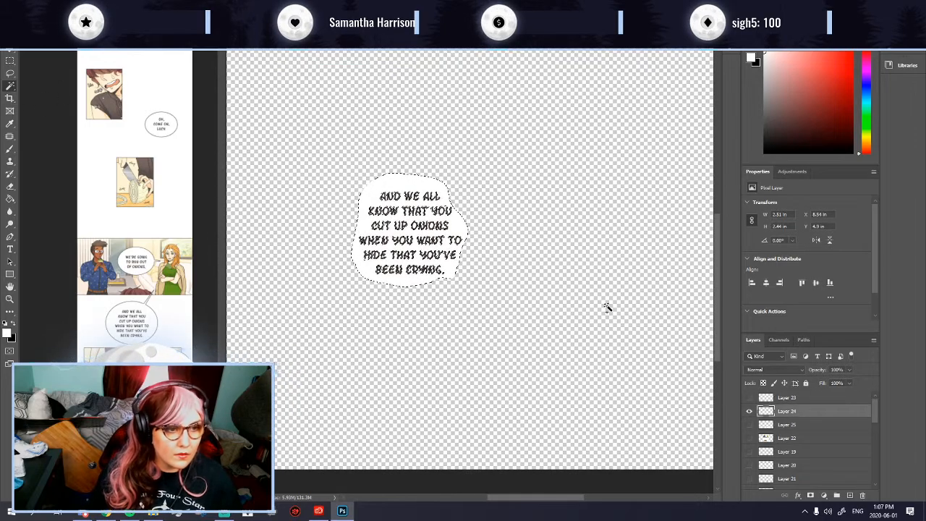
{"action": "key", "text": "Delete"}
{"action": "key", "text": "ctrl+d"}
{"action": "scroll", "coordinate": [427, 306], "scroll_direction": "down", "scroll_amount": 4}
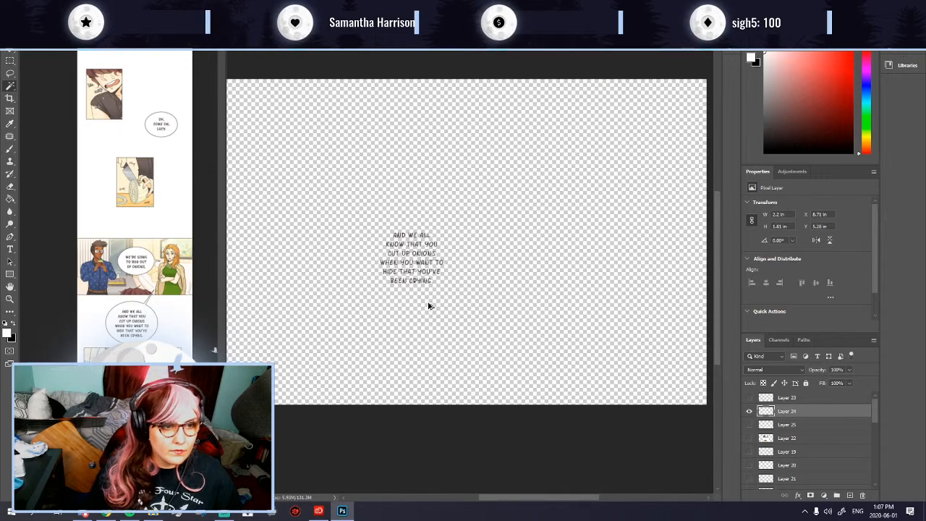
{"action": "scroll", "coordinate": [438, 310], "scroll_direction": "up", "scroll_amount": 1}
Step: Save the isolated Layer 24 lettering as a PNG copy named gh1co20.png in the same folder
{"action": "key", "text": "ctrl+shift+s"}
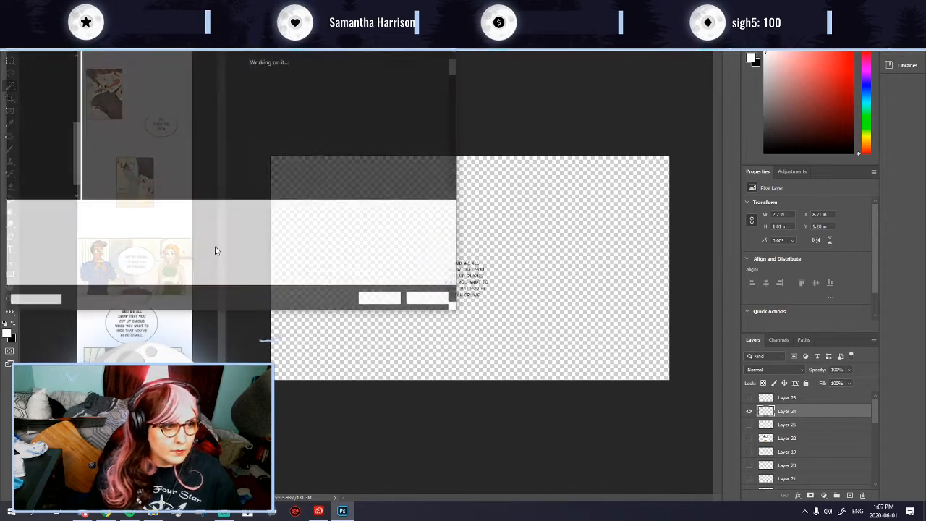
{"action": "left_click", "coordinate": [95, 222]}
{"action": "left_click", "coordinate": [92, 356]}
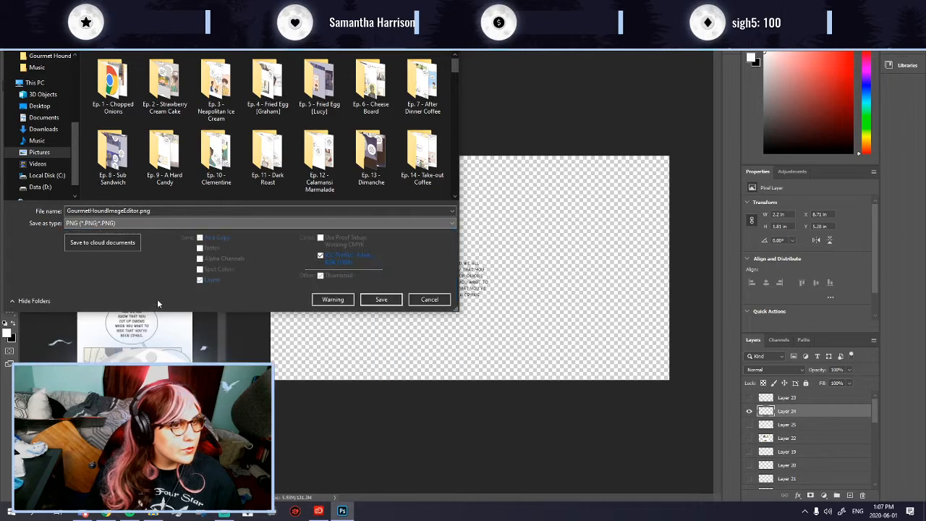
{"action": "left_click_drag", "start_coordinate": [454, 70], "coordinate": [453, 200]}
{"action": "left_click", "coordinate": [367, 179]}
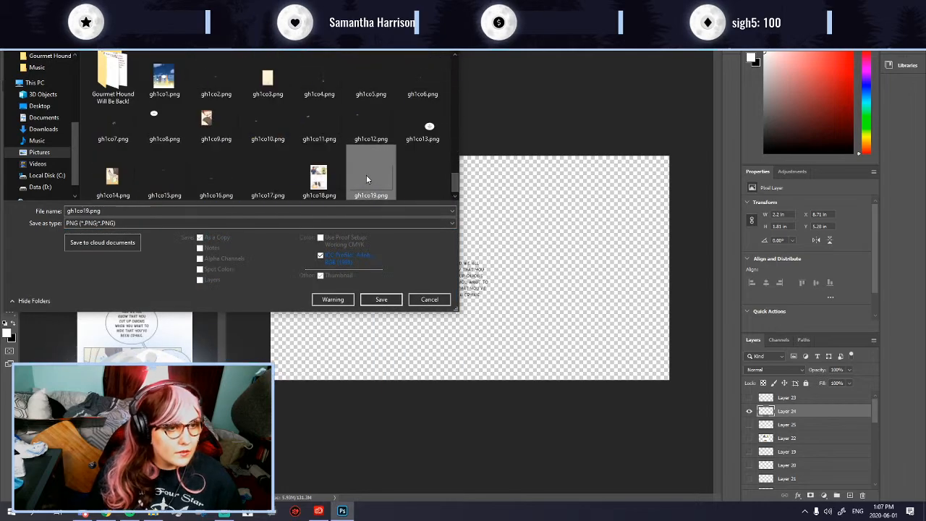
{"action": "left_click", "coordinate": [83, 211]}
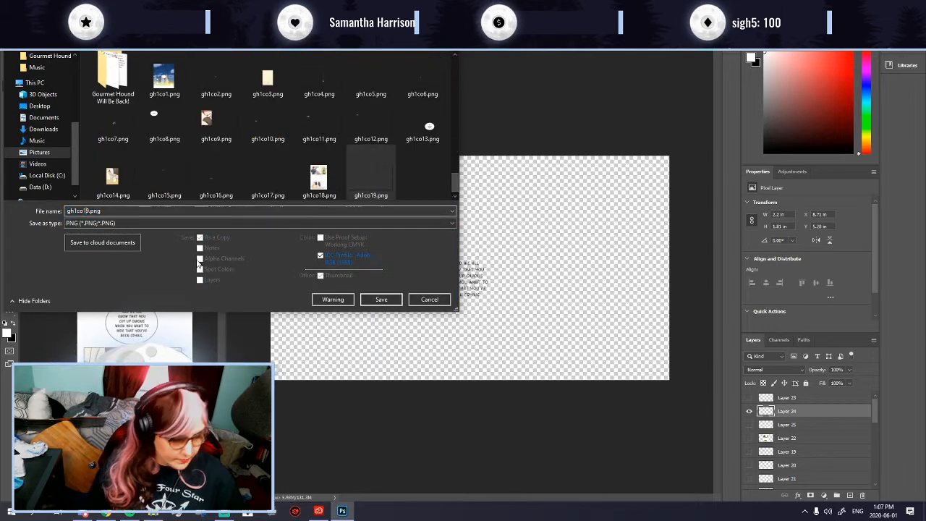
{"action": "key", "text": "BackSpace"}
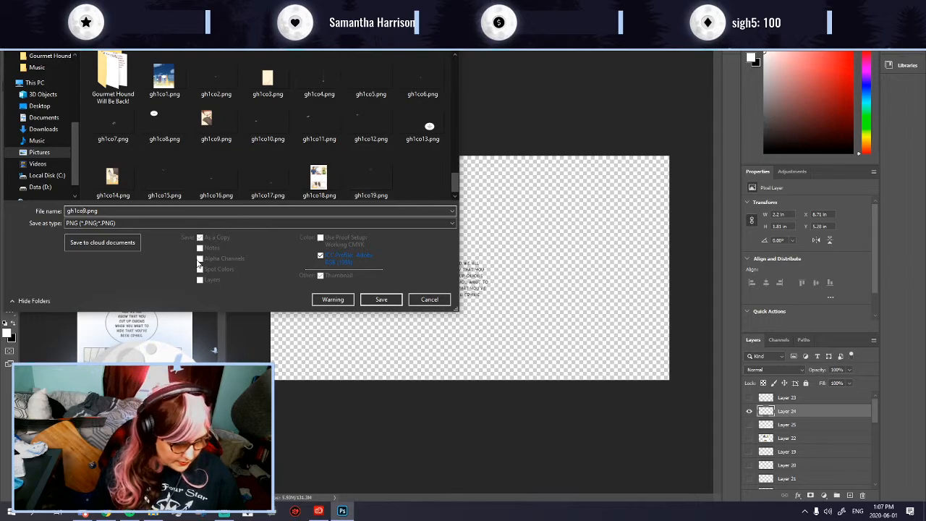
{"action": "type", "text": "20"}
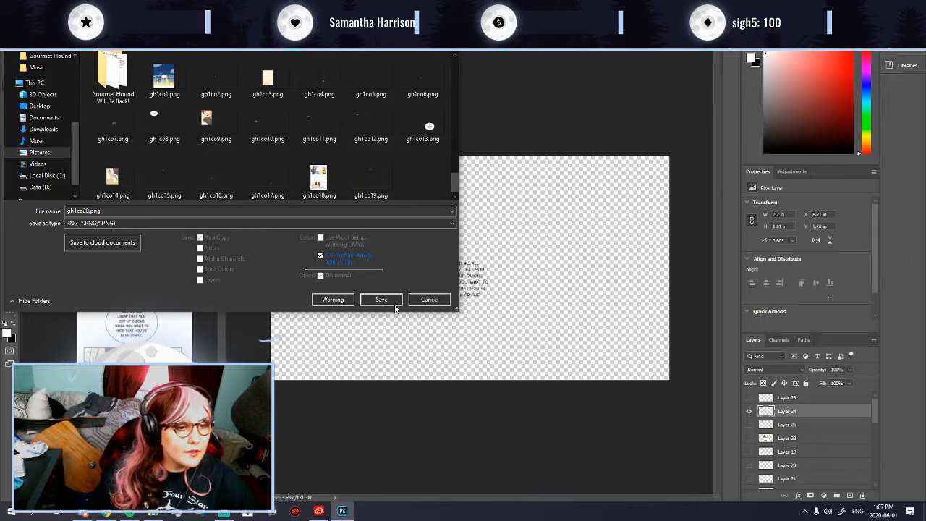
{"action": "left_click", "coordinate": [391, 304]}
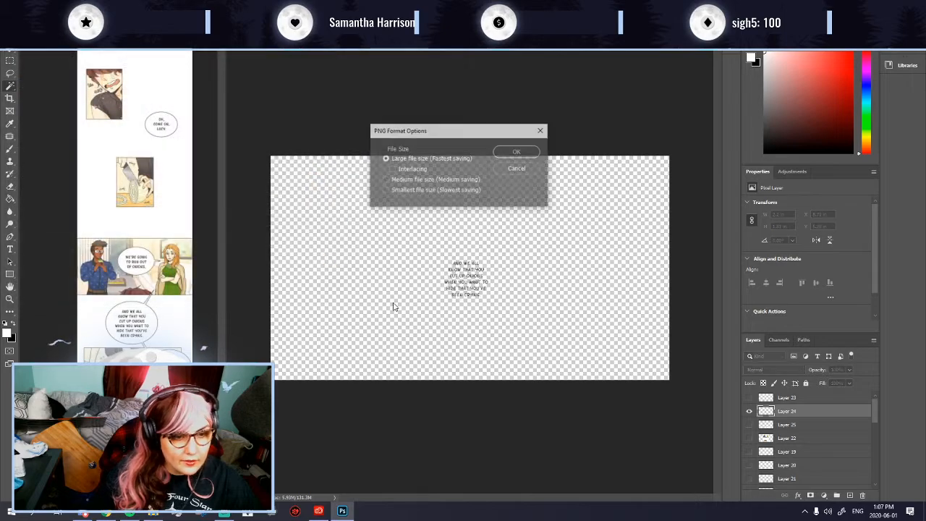
{"action": "left_click", "coordinate": [523, 153]}
Step: Show only Layer 25 and delete the white background around its "PLUS, WHO THE HELL CUTS ONIONS" lettering
{"action": "left_click", "coordinate": [750, 424]}
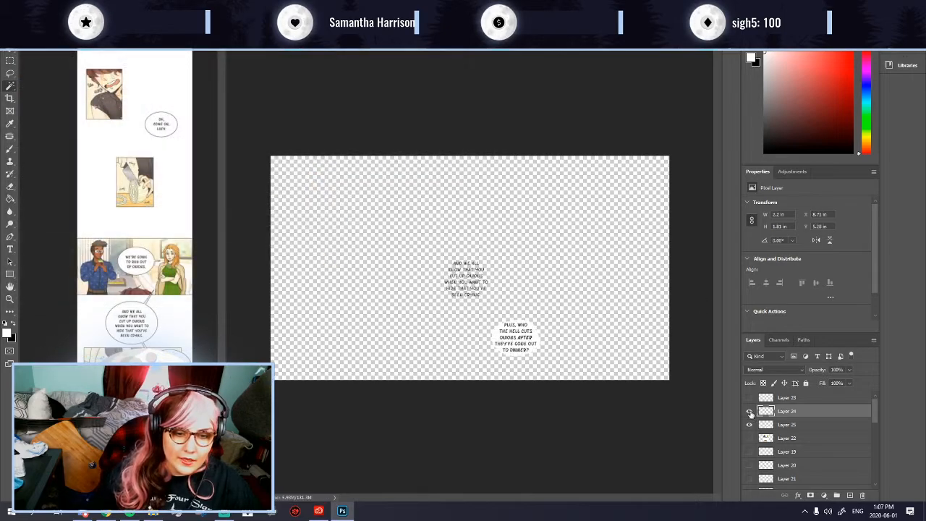
{"action": "left_click", "coordinate": [749, 411]}
{"action": "left_click", "coordinate": [786, 424]}
{"action": "scroll", "coordinate": [538, 331], "scroll_direction": "up", "scroll_amount": 3}
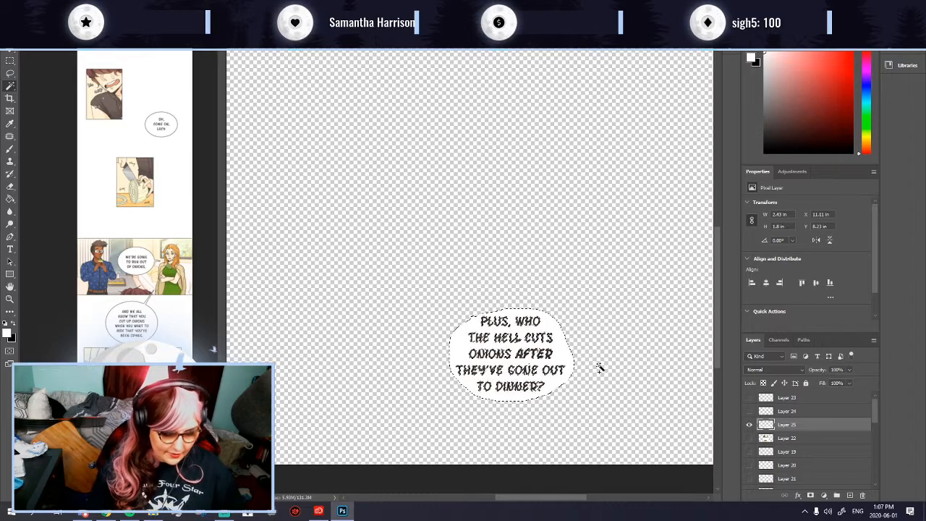
{"action": "key", "text": "Delete"}
{"action": "key", "text": "ctrl+d"}
{"action": "scroll", "coordinate": [575, 373], "scroll_direction": "down", "scroll_amount": 3}
{"action": "scroll", "coordinate": [575, 372], "scroll_direction": "down", "scroll_amount": 1}
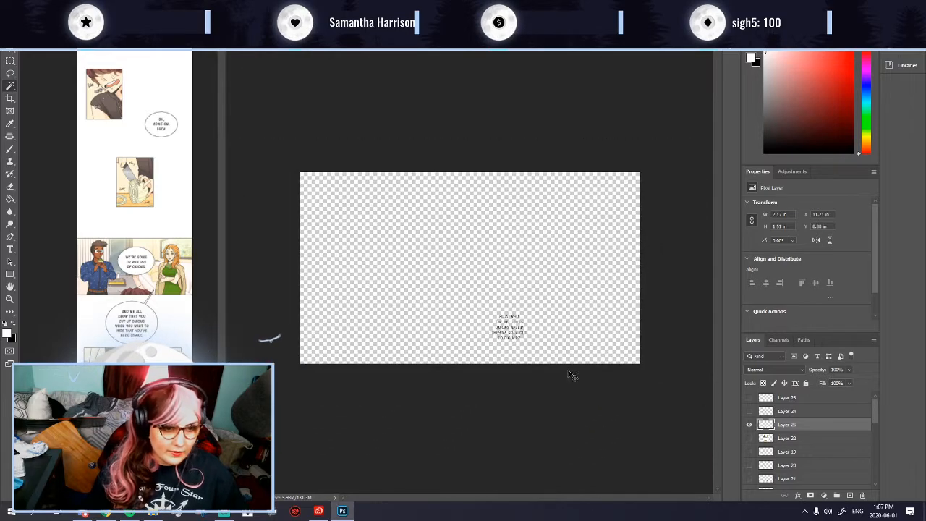
Step: Save the isolated Layer 25 lettering as a PNG copy alongside the earlier gh1co images
{"action": "key", "text": "ctrl+shift+s"}
{"action": "left_click", "coordinate": [145, 223]}
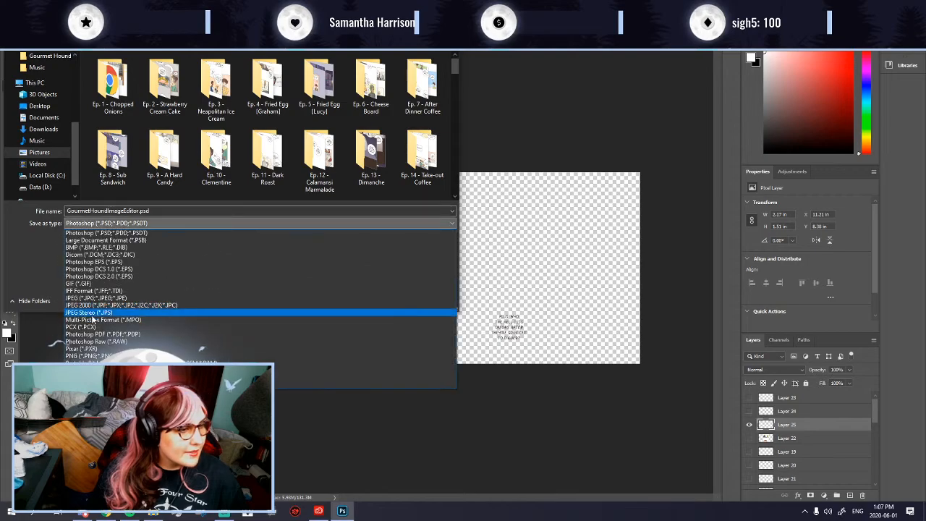
{"action": "left_click", "coordinate": [85, 356]}
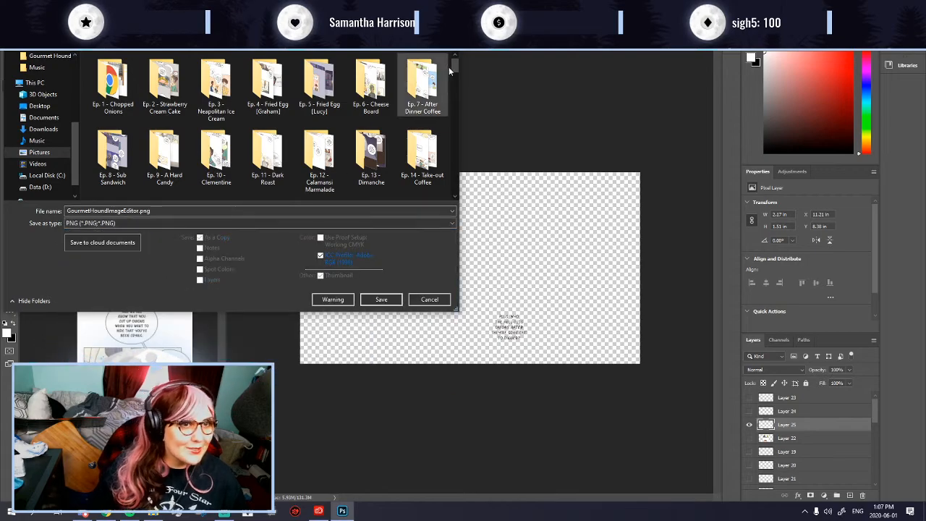
{"action": "scroll", "coordinate": [442, 104], "scroll_direction": "down", "scroll_amount": 3}
{"action": "left_click_drag", "start_coordinate": [467, 113], "coordinate": [466, 206]}
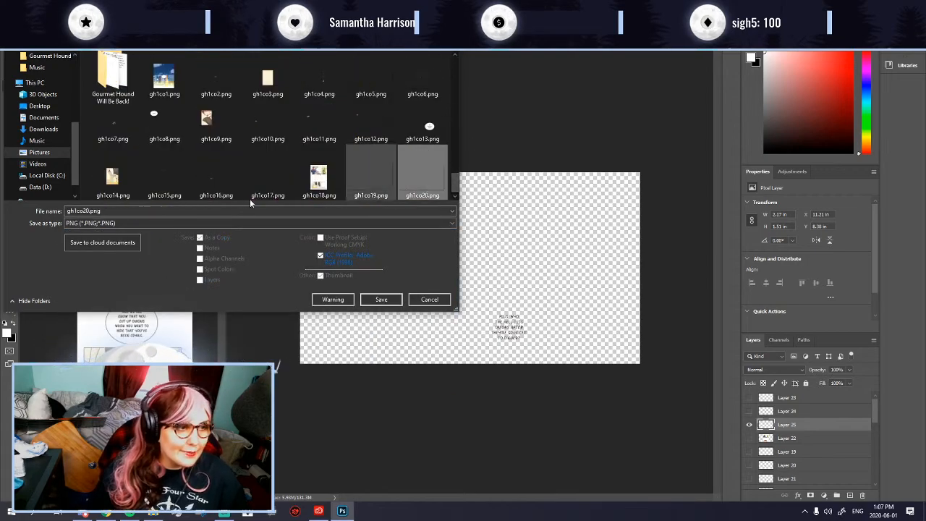
{"action": "left_click", "coordinate": [423, 177]}
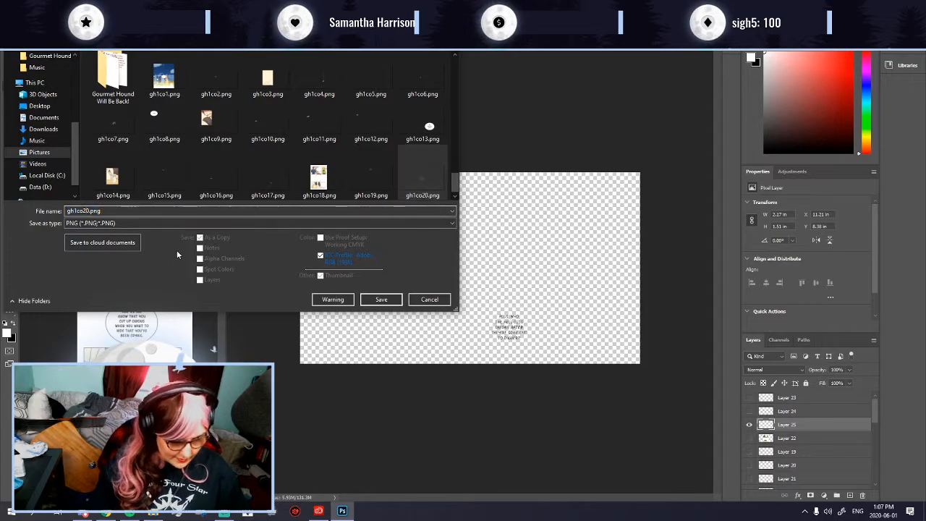
{"action": "key", "text": "Return"}
{"action": "key", "text": "Return"}
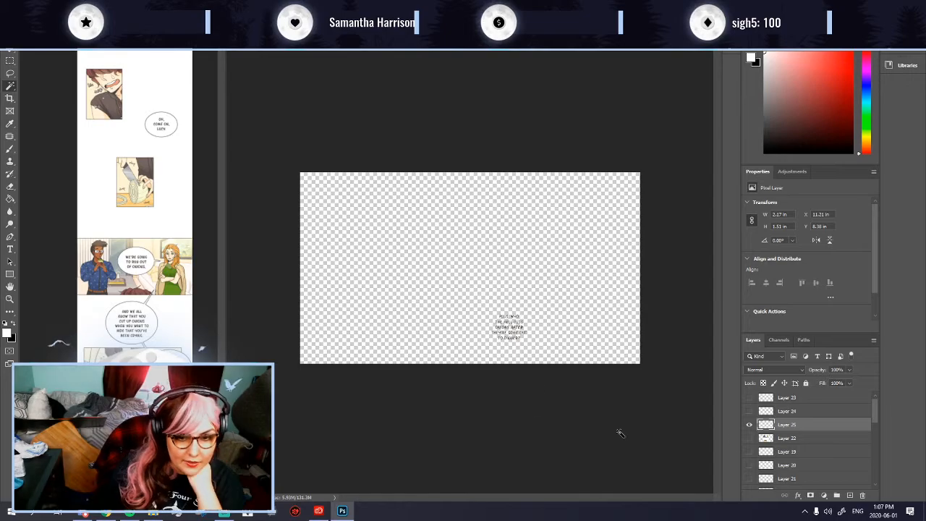
Step: Preview the Layer 25 lettering over the blank-bubble page on Layer 22, and hide both layers
{"action": "left_click", "coordinate": [748, 437]}
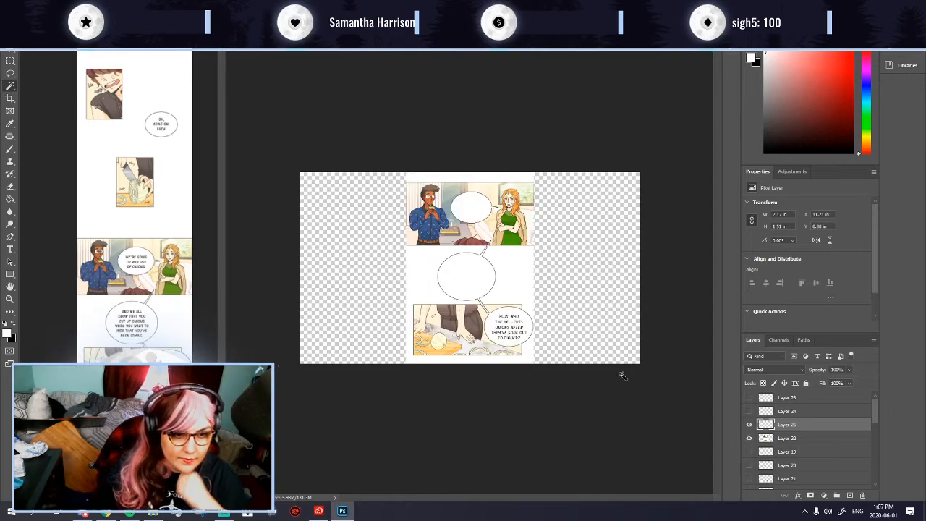
{"action": "key", "text": "ctrl+plus"}
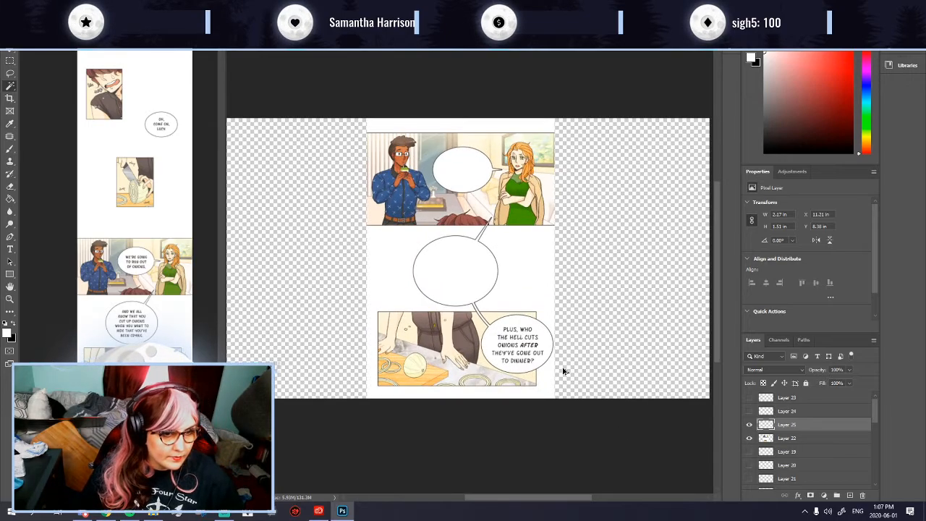
{"action": "scroll", "coordinate": [564, 371], "scroll_direction": "up", "scroll_amount": 1}
{"action": "scroll", "coordinate": [563, 371], "scroll_direction": "down", "scroll_amount": 1}
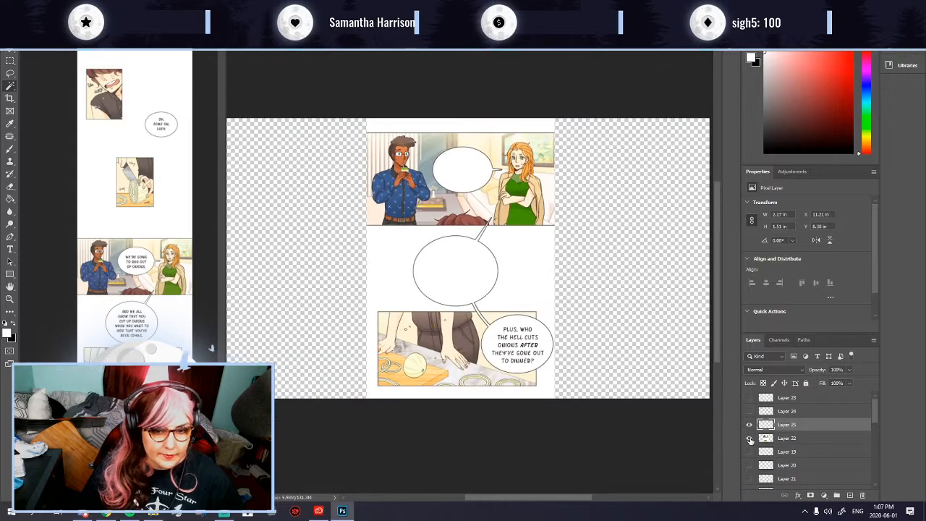
{"action": "left_click_drag", "start_coordinate": [749, 439], "coordinate": [749, 425]}
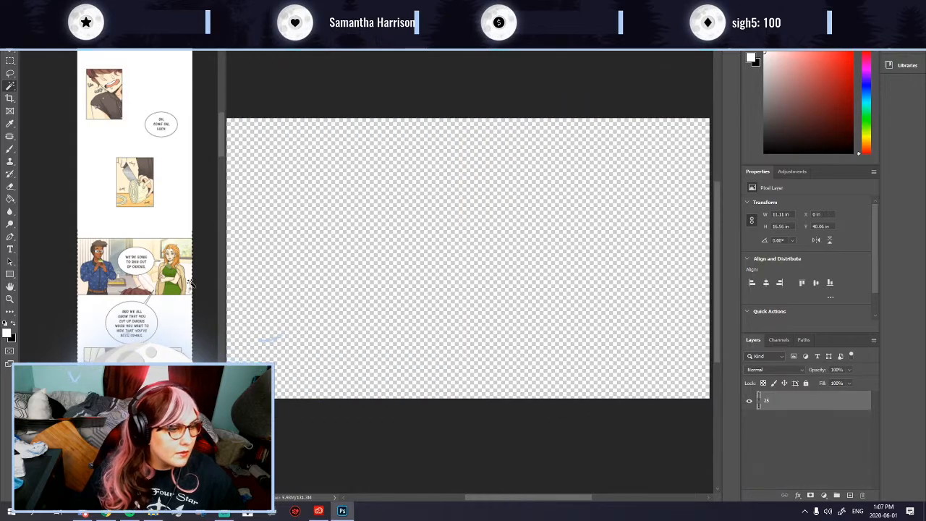
Step: Select the full-width "NO, I'M ONLY CRYING BECAUSE OF THE ONIONS" panel on the comic strip, including its surrounding white space, and copy it
{"action": "scroll", "coordinate": [197, 164], "scroll_direction": "down", "scroll_amount": 5}
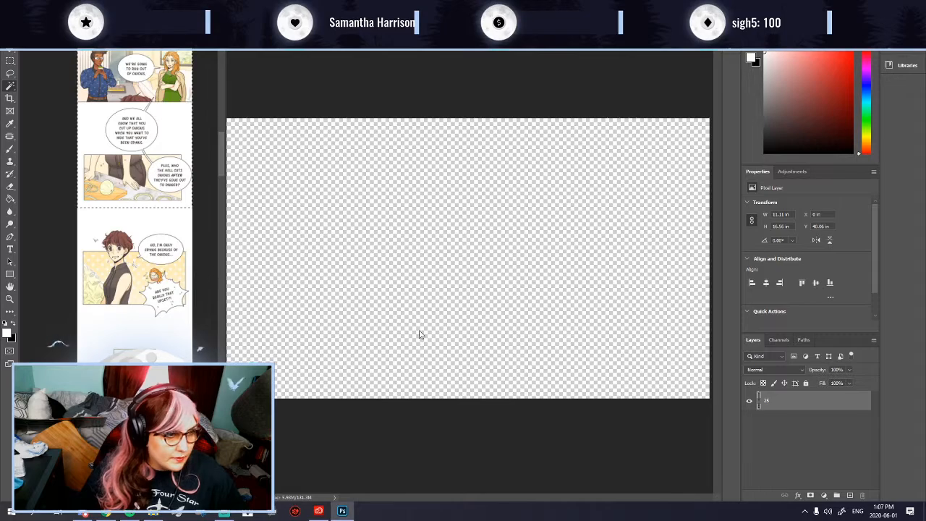
{"action": "left_click", "coordinate": [470, 342]}
{"action": "scroll", "coordinate": [469, 342], "scroll_direction": "down", "scroll_amount": 1}
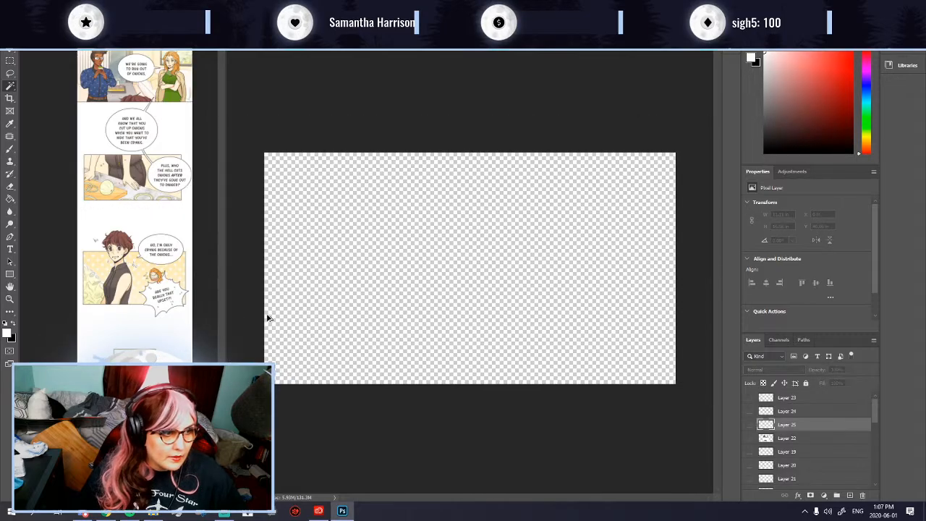
{"action": "left_click", "coordinate": [60, 302]}
{"action": "scroll", "coordinate": [57, 304], "scroll_direction": "up", "scroll_amount": 2}
{"action": "scroll", "coordinate": [58, 303], "scroll_direction": "down", "scroll_amount": 3}
{"action": "scroll", "coordinate": [168, 314], "scroll_direction": "up", "scroll_amount": 1}
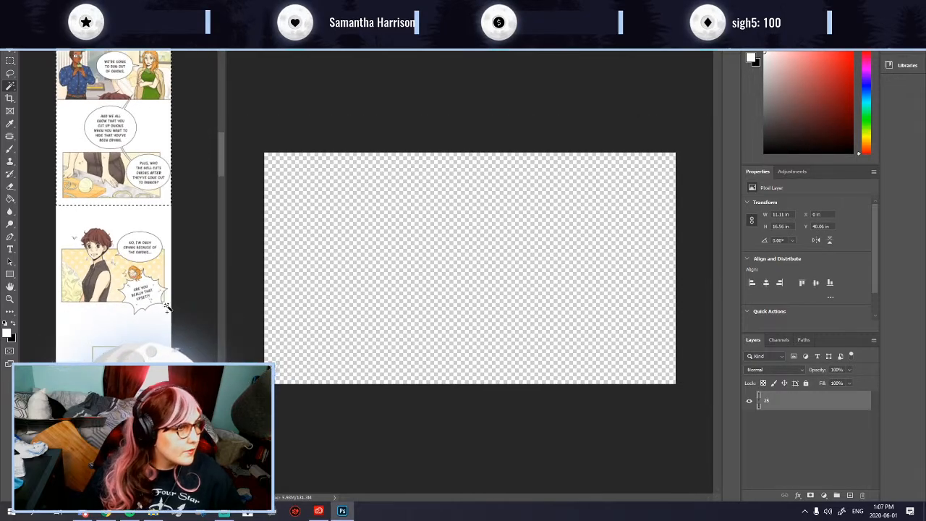
{"action": "key", "text": "v"}
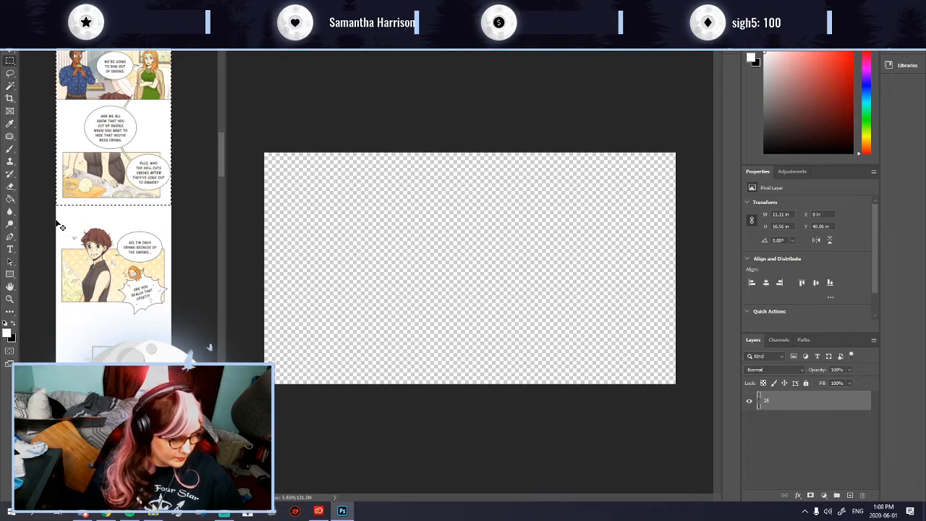
{"action": "left_click_drag", "start_coordinate": [47, 210], "coordinate": [172, 318]}
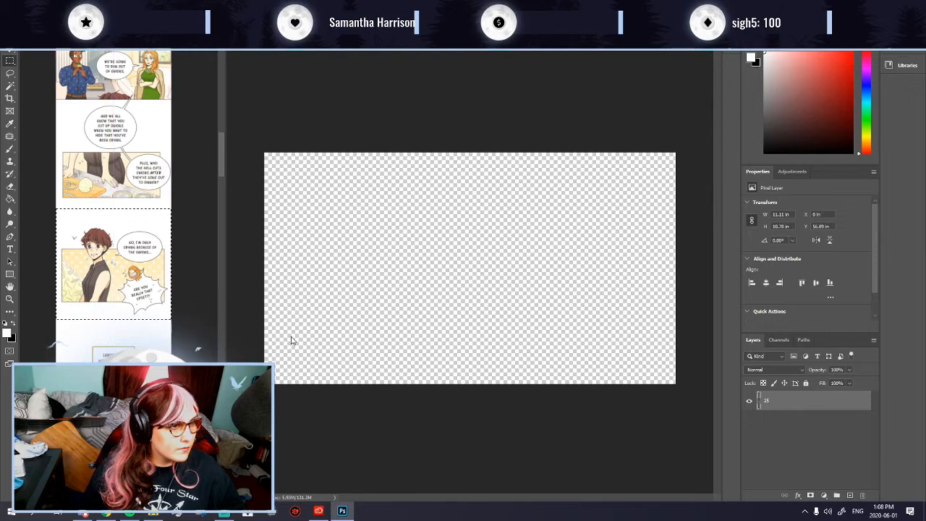
{"action": "left_click", "coordinate": [122, 215]}
{"action": "left_click_drag", "start_coordinate": [50, 215], "coordinate": [230, 325]}
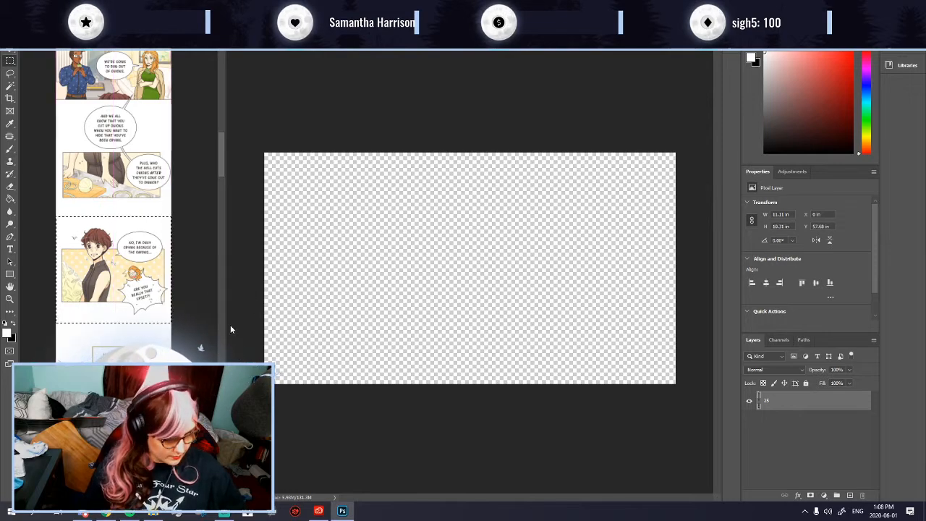
{"action": "key", "text": "ctrl+c"}
Step: Paste the copied panel into the transparent layout document and scale it to fill the full canvas height
{"action": "left_click", "coordinate": [435, 305]}
{"action": "key", "text": "ctrl+v"}
{"action": "key", "text": "ctrl+t"}
{"action": "left_click_drag", "start_coordinate": [470, 347], "coordinate": [470, 383]}
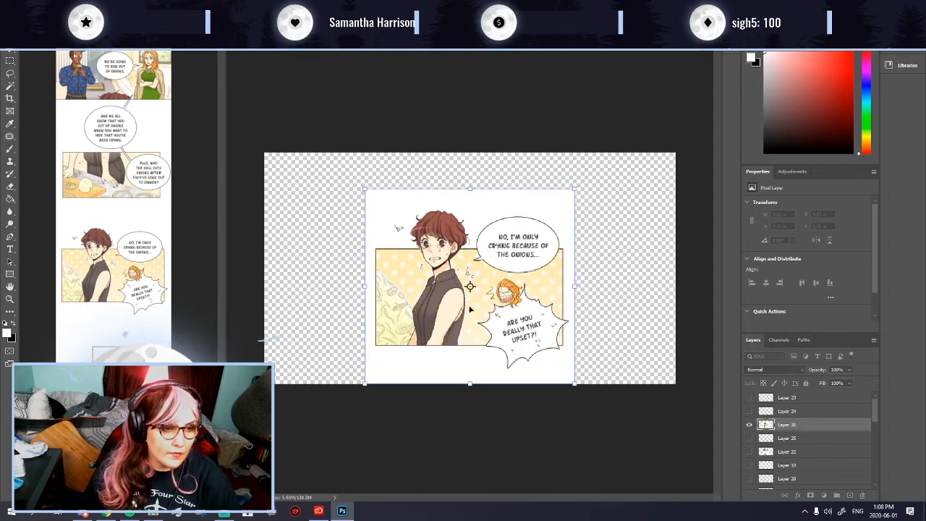
{"action": "left_click_drag", "start_coordinate": [470, 189], "coordinate": [470, 152]}
{"action": "key", "text": "Return"}
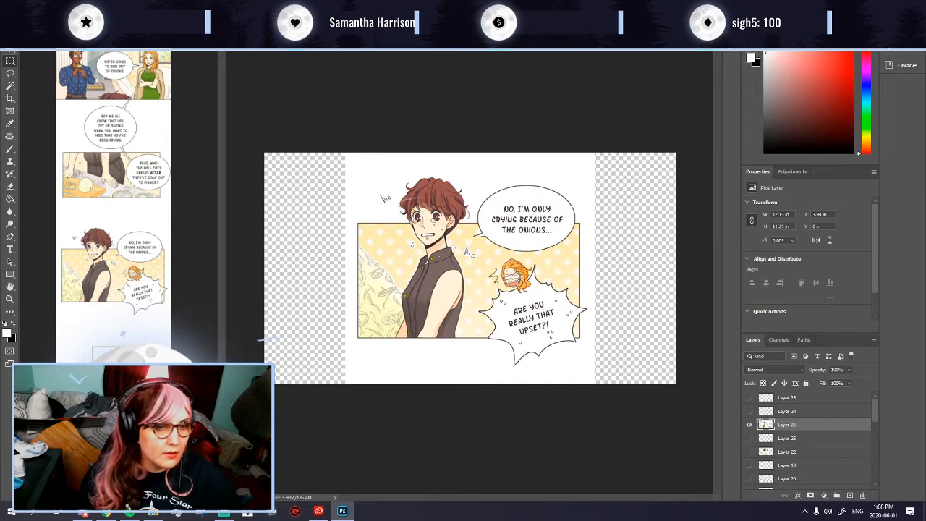
Step: Move Layer 26 to the top of the layer stack and copy the "hic" beside the character's head onto its own layer
{"action": "key", "text": "ctrl+plus"}
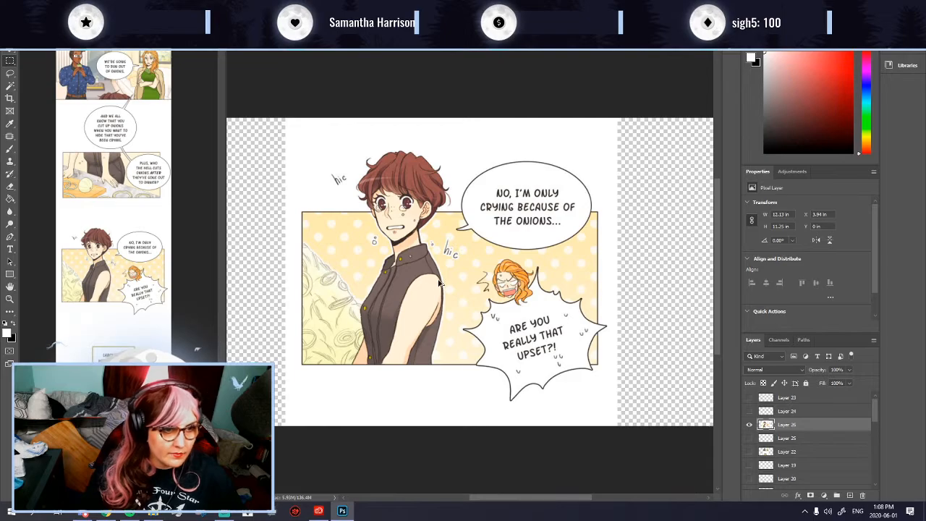
{"action": "left_click_drag", "start_coordinate": [799, 428], "coordinate": [803, 398]}
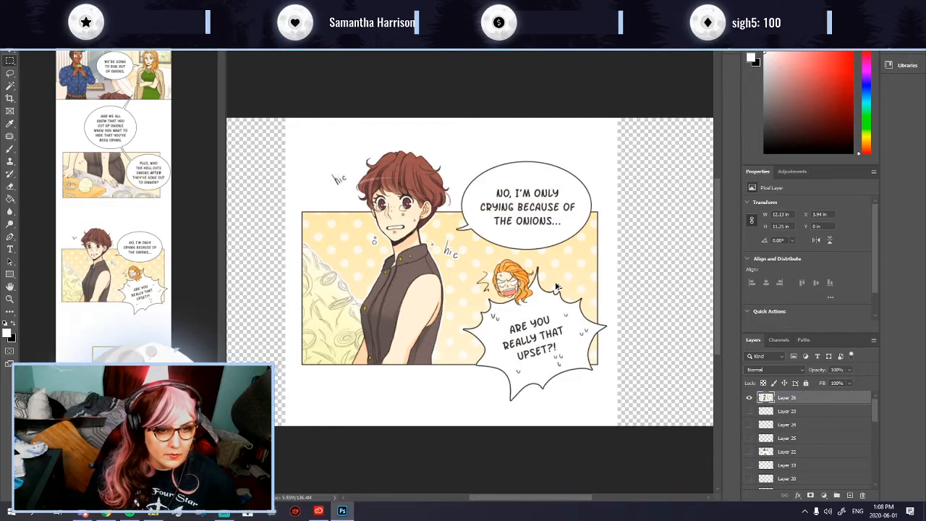
{"action": "scroll", "coordinate": [557, 287], "scroll_direction": "up", "scroll_amount": 1}
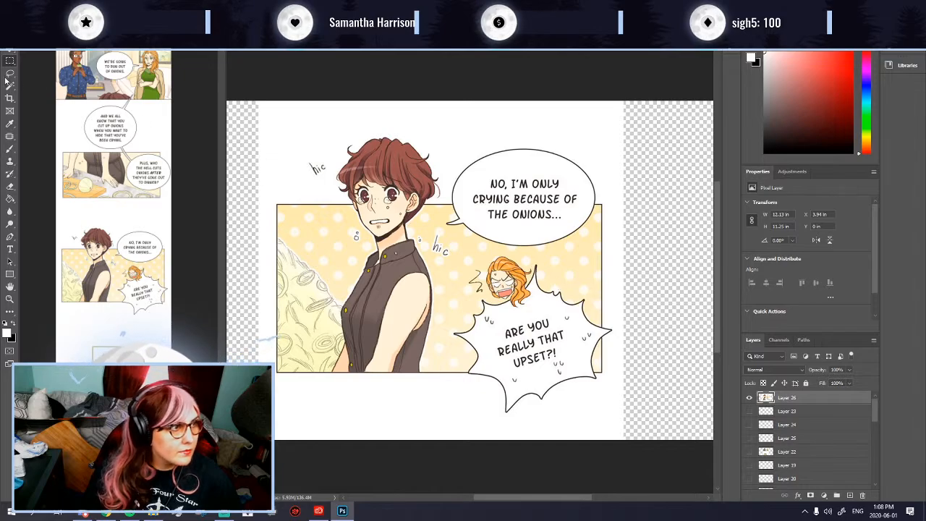
{"action": "mouse_move", "coordinate": [311, 154]}
{"action": "left_mouse_down"}
{"action": "mouse_move", "coordinate": [335, 177]}
{"action": "mouse_move", "coordinate": [312, 151]}
{"action": "left_mouse_up"}
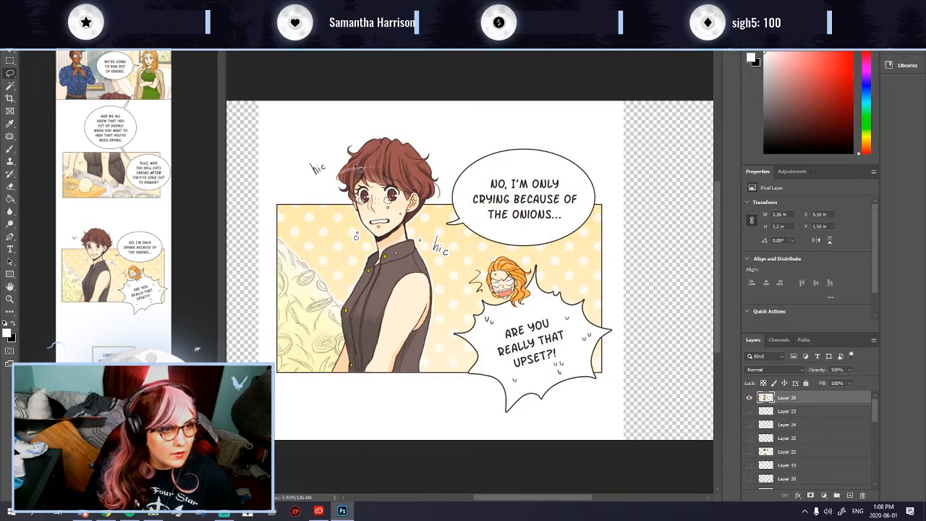
{"action": "key", "text": "ctrl+j"}
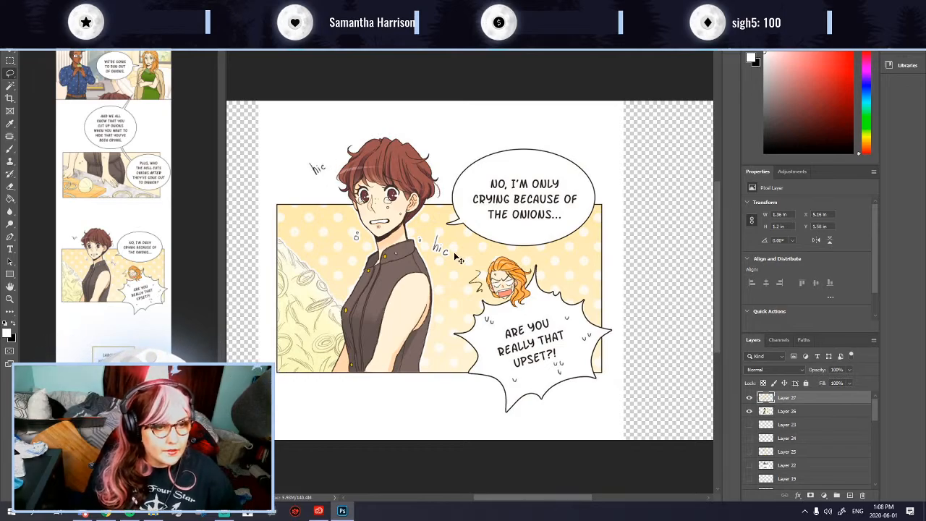
Step: Copy the second "hic", beside the character's shoulder, from Layer 26 onto its own layer in its original position
{"action": "scroll", "coordinate": [456, 250], "scroll_direction": "up", "scroll_amount": 3}
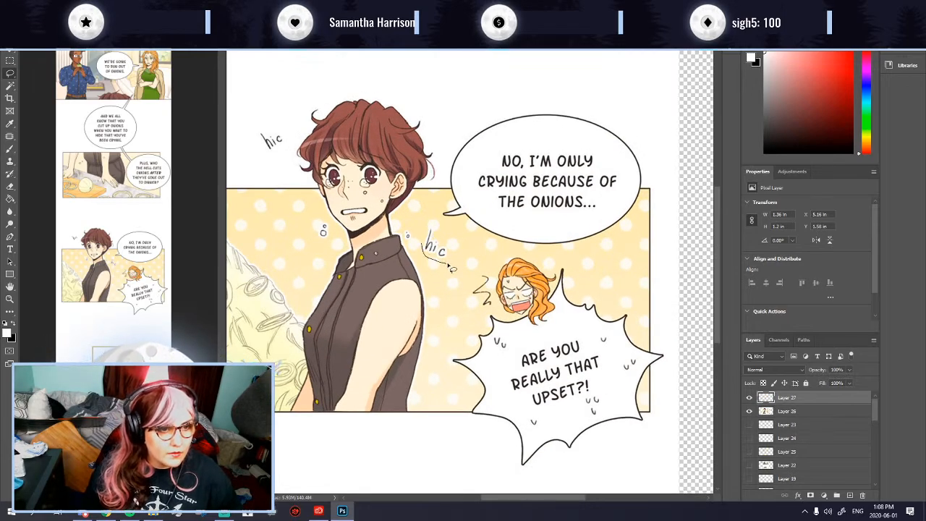
{"action": "left_click_drag", "start_coordinate": [419, 246], "coordinate": [451, 265]}
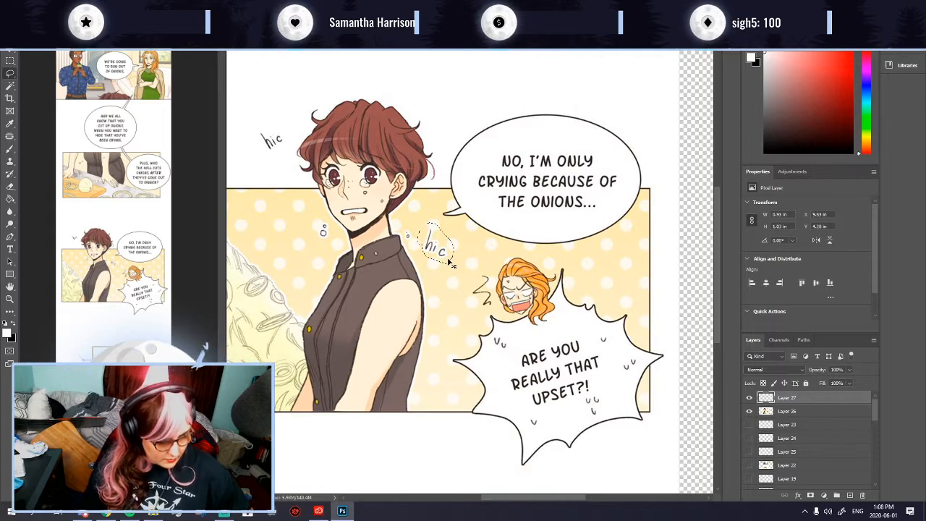
{"action": "key", "text": "ctrl+j"}
{"action": "left_click", "coordinate": [467, 192]}
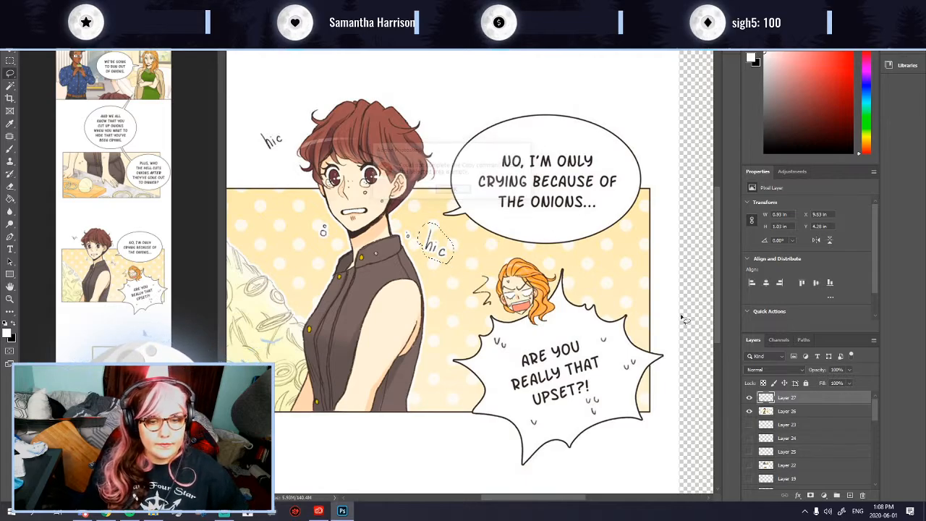
{"action": "left_click", "coordinate": [776, 412]}
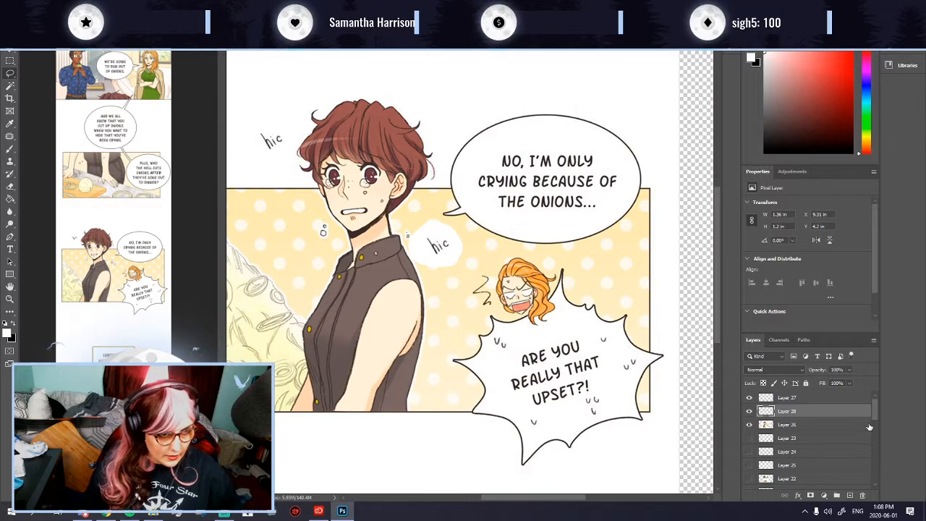
{"action": "key", "text": "ctrl+j"}
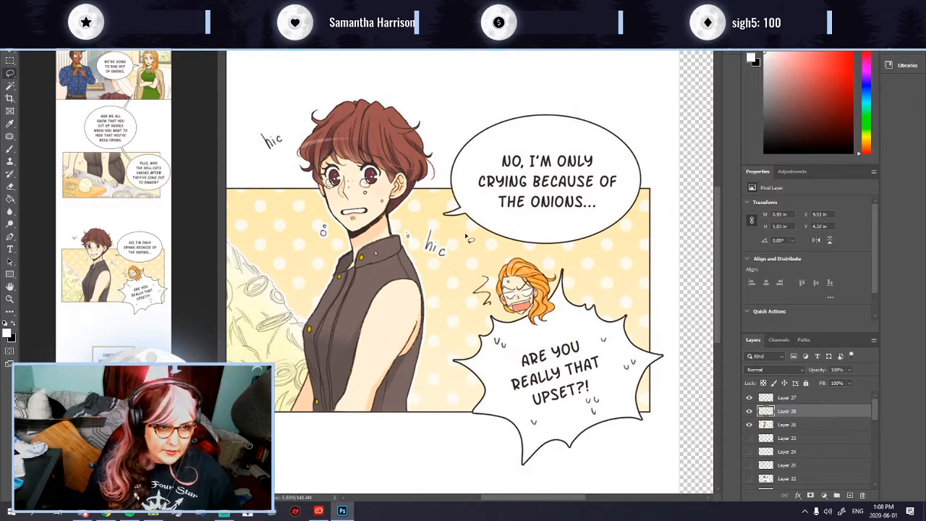
Step: Outline the "NO, I'M ONLY CRYING BECAUSE OF THE ONIONS" bubble with its tail on Layer 26 and copy it onto its own layer
{"action": "left_click", "coordinate": [781, 426]}
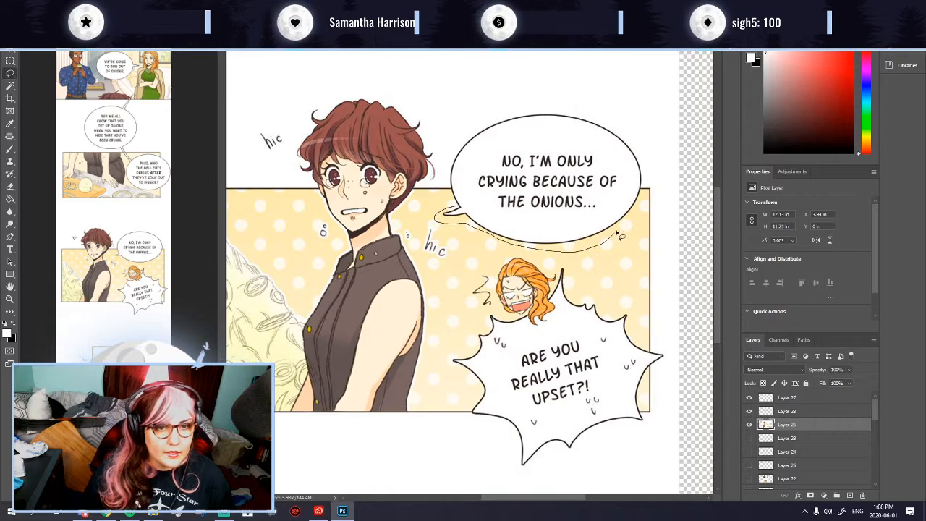
{"action": "mouse_move", "coordinate": [640, 214]}
{"action": "left_mouse_down"}
{"action": "mouse_move", "coordinate": [640, 147]}
{"action": "mouse_move", "coordinate": [590, 112]}
{"action": "mouse_move", "coordinate": [500, 105]}
{"action": "mouse_move", "coordinate": [457, 138]}
{"action": "left_mouse_up"}
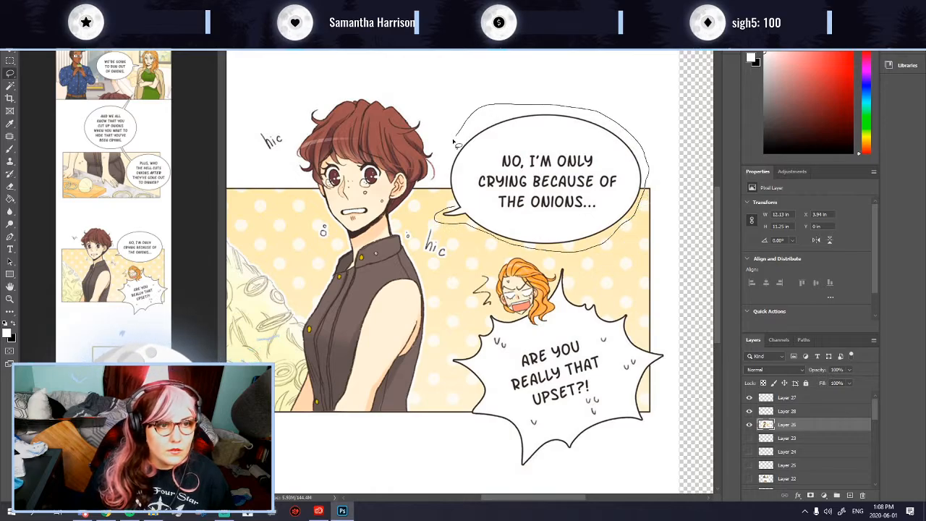
{"action": "left_click_drag", "start_coordinate": [452, 209], "coordinate": [447, 213]}
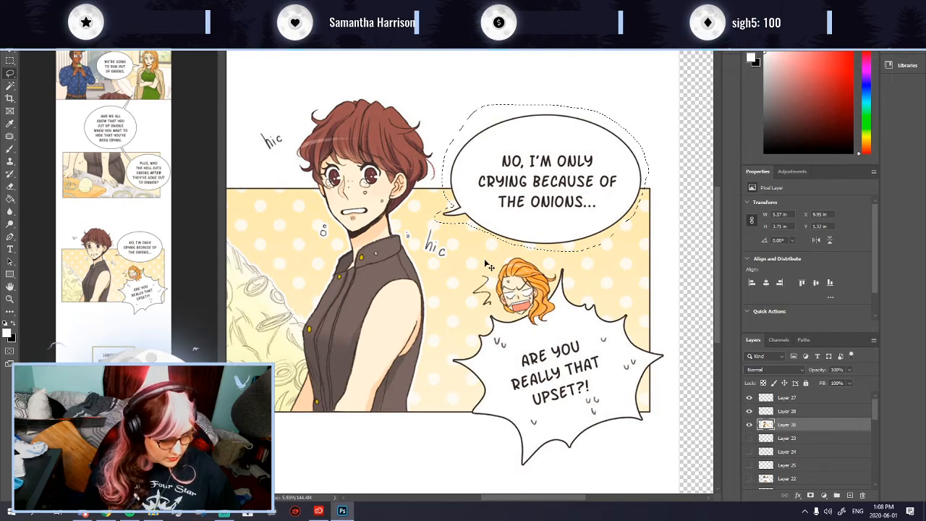
{"action": "key", "text": "ctrl+j"}
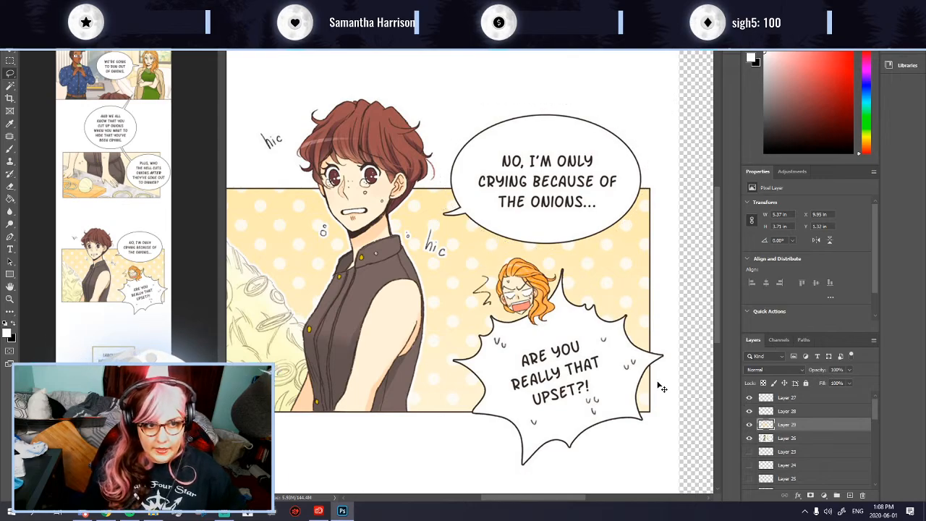
Step: Outline the spiky "ARE YOU REALLY THAT UPSET?!" bubble and the small red-haired head on Layer 26, and copy them onto their own layer
{"action": "left_click", "coordinate": [797, 438]}
{"action": "scroll", "coordinate": [527, 358], "scroll_direction": "down", "scroll_amount": 4}
{"action": "scroll", "coordinate": [581, 444], "scroll_direction": "up", "scroll_amount": 2}
{"action": "mouse_move", "coordinate": [483, 389]}
{"action": "left_mouse_down"}
{"action": "mouse_move", "coordinate": [491, 424]}
{"action": "mouse_move", "coordinate": [541, 429]}
{"action": "mouse_move", "coordinate": [608, 399]}
{"action": "left_mouse_up"}
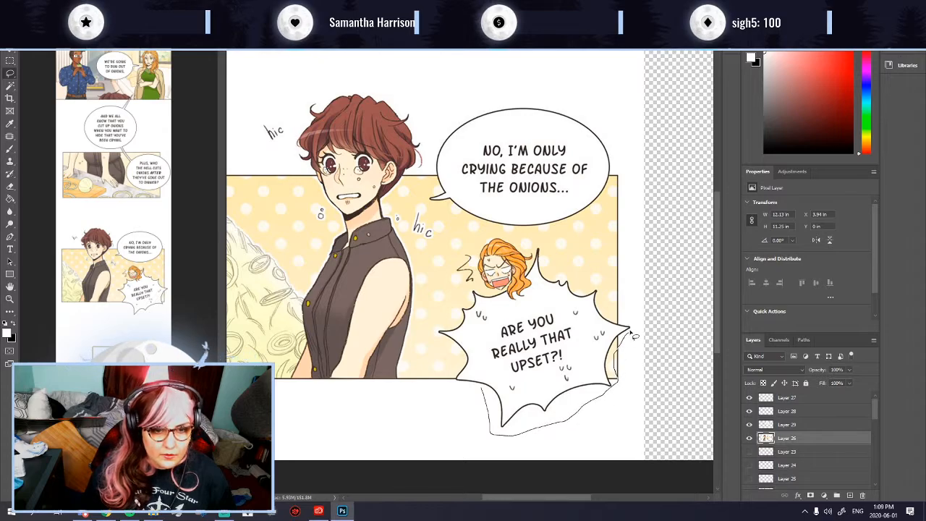
{"action": "left_click_drag", "start_coordinate": [623, 313], "coordinate": [596, 277]}
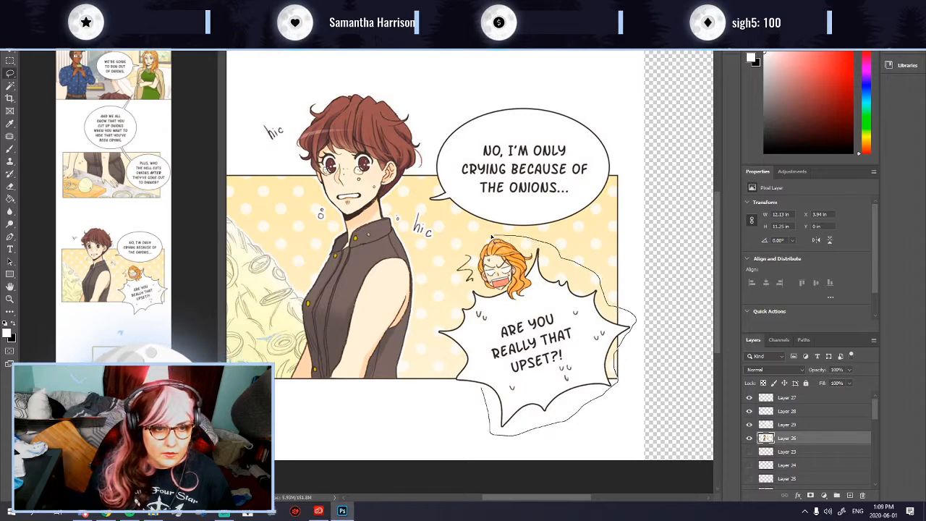
{"action": "left_click_drag", "start_coordinate": [443, 275], "coordinate": [427, 384]}
{"action": "left_click_drag", "start_coordinate": [483, 392], "coordinate": [484, 391]}
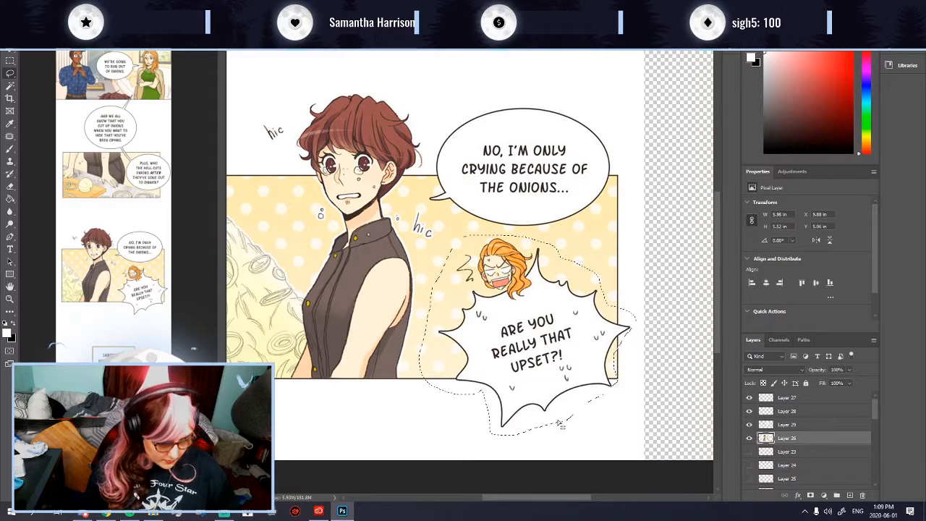
{"action": "key", "text": "ctrl+j"}
Step: Hide Layers 27 to 30 and make Layer 26 the active layer
{"action": "left_click_drag", "start_coordinate": [748, 439], "coordinate": [750, 411]}
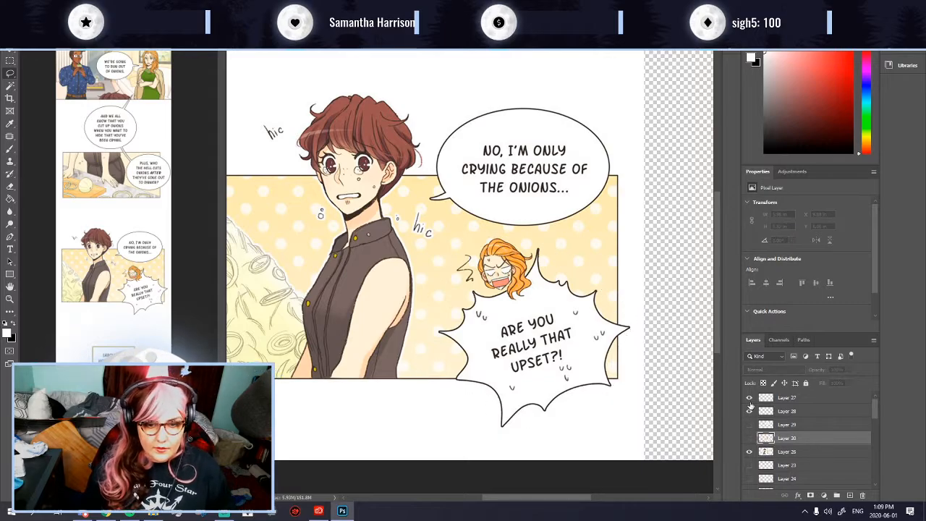
{"action": "left_click", "coordinate": [751, 397]}
{"action": "left_click", "coordinate": [780, 452]}
{"action": "scroll", "coordinate": [376, 214], "scroll_direction": "down", "scroll_amount": 5}
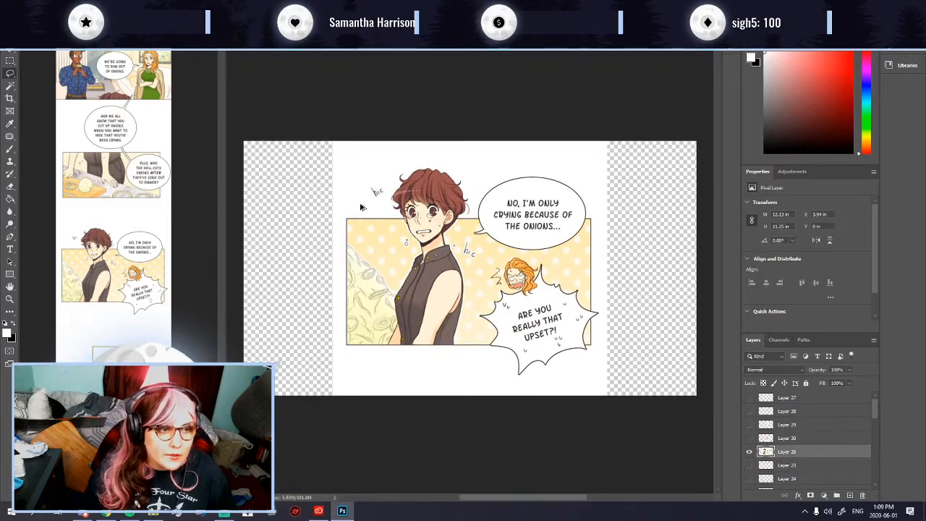
Step: Paint white over the lettering in both speech bubbles and the "hic" beside the character's head on Layer 26
{"action": "scroll", "coordinate": [366, 210], "scroll_direction": "up", "scroll_amount": 4}
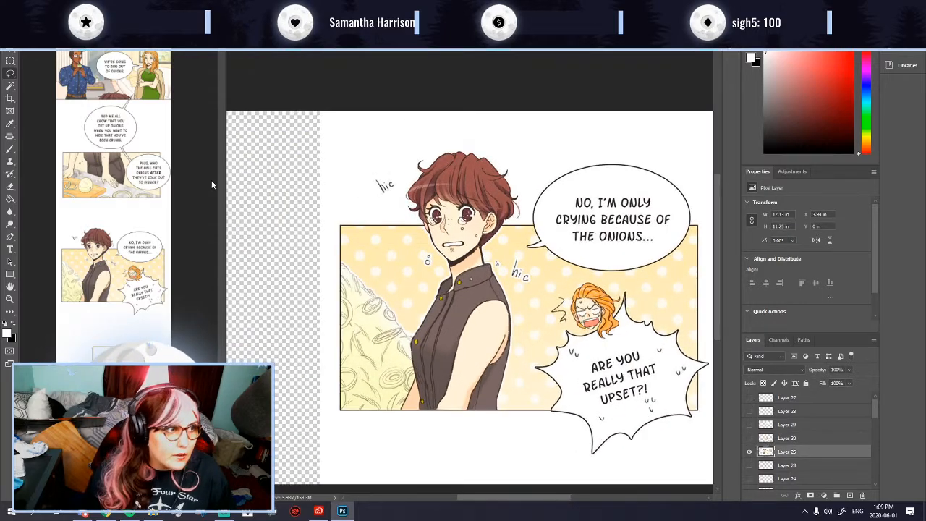
{"action": "left_click", "coordinate": [9, 151]}
{"action": "scroll", "coordinate": [622, 289], "scroll_direction": "down", "scroll_amount": 1}
{"action": "mouse_move", "coordinate": [577, 183]}
{"action": "left_mouse_down"}
{"action": "mouse_move", "coordinate": [564, 166]}
{"action": "mouse_move", "coordinate": [630, 166]}
{"action": "mouse_move", "coordinate": [647, 176]}
{"action": "mouse_move", "coordinate": [624, 196]}
{"action": "mouse_move", "coordinate": [651, 181]}
{"action": "left_mouse_up"}
{"action": "mouse_move", "coordinate": [589, 340]}
{"action": "left_mouse_down"}
{"action": "mouse_move", "coordinate": [608, 378]}
{"action": "mouse_move", "coordinate": [653, 367]}
{"action": "mouse_move", "coordinate": [660, 343]}
{"action": "mouse_move", "coordinate": [674, 341]}
{"action": "mouse_move", "coordinate": [658, 328]}
{"action": "mouse_move", "coordinate": [631, 342]}
{"action": "mouse_move", "coordinate": [633, 326]}
{"action": "mouse_move", "coordinate": [634, 343]}
{"action": "mouse_move", "coordinate": [580, 328]}
{"action": "left_mouse_up"}
{"action": "scroll", "coordinate": [601, 337], "scroll_direction": "down", "scroll_amount": 4}
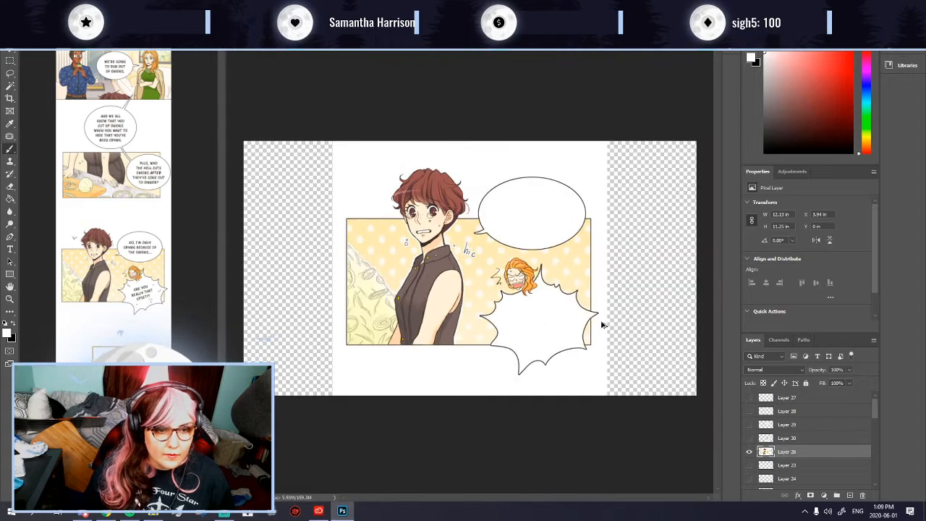
Step: Select the rectangle of the yellow polka-dot panel and add a new empty layer above Layer 26
{"action": "scroll", "coordinate": [535, 307], "scroll_direction": "up", "scroll_amount": 3}
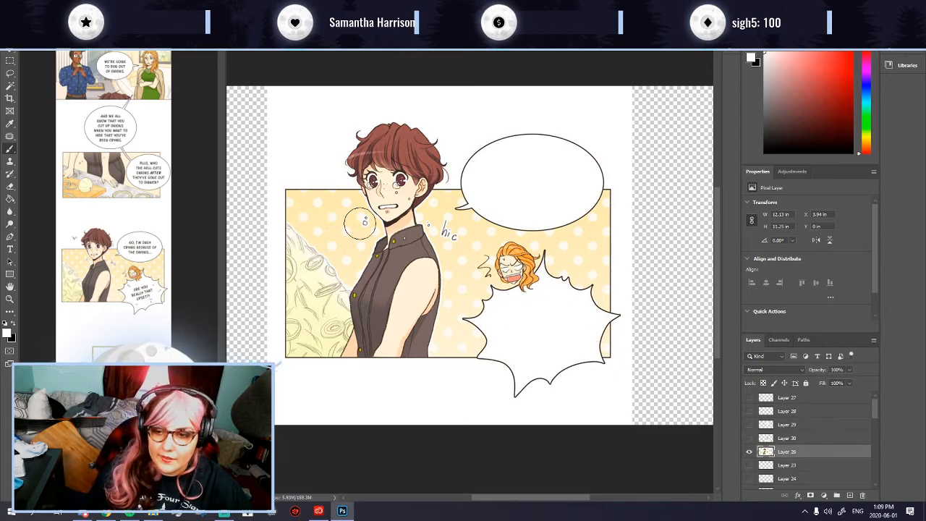
{"action": "key", "text": "m"}
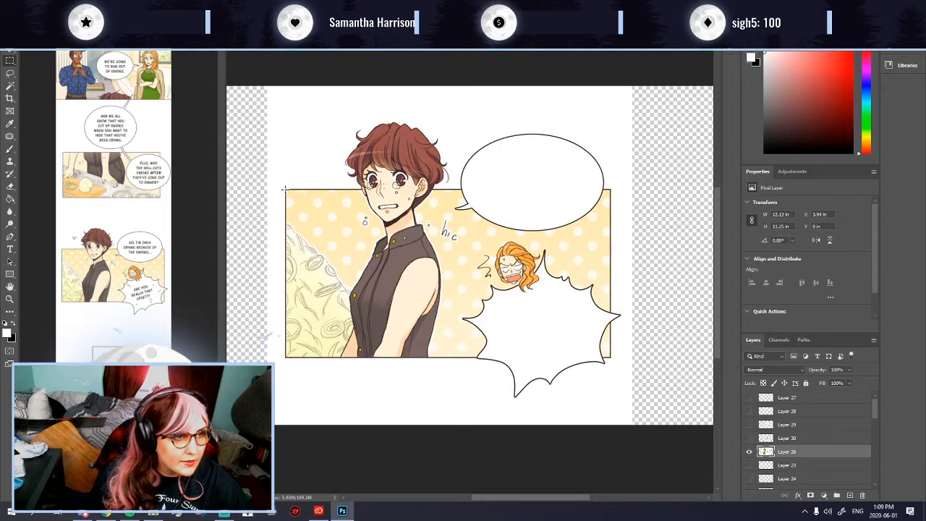
{"action": "left_click_drag", "start_coordinate": [285, 190], "coordinate": [610, 357]}
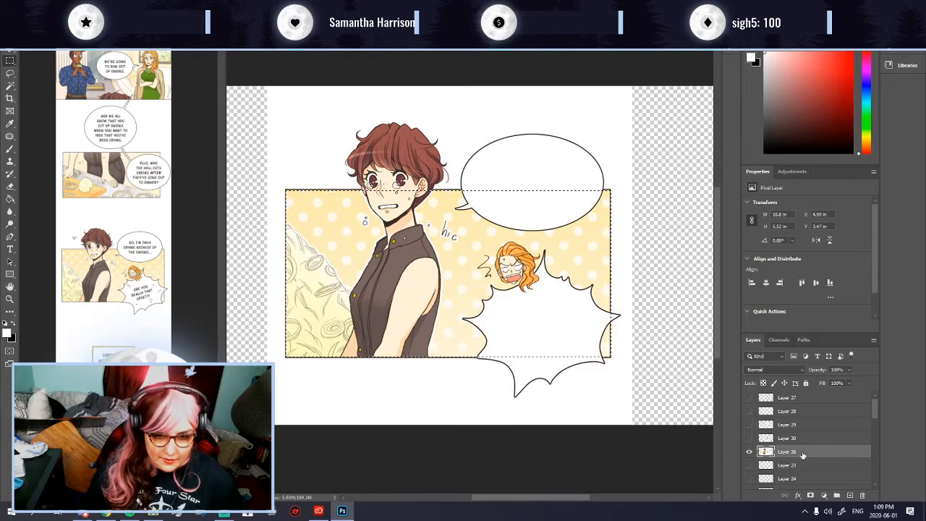
{"action": "key", "text": "ctrl+shift+n"}
{"action": "key", "text": "Return"}
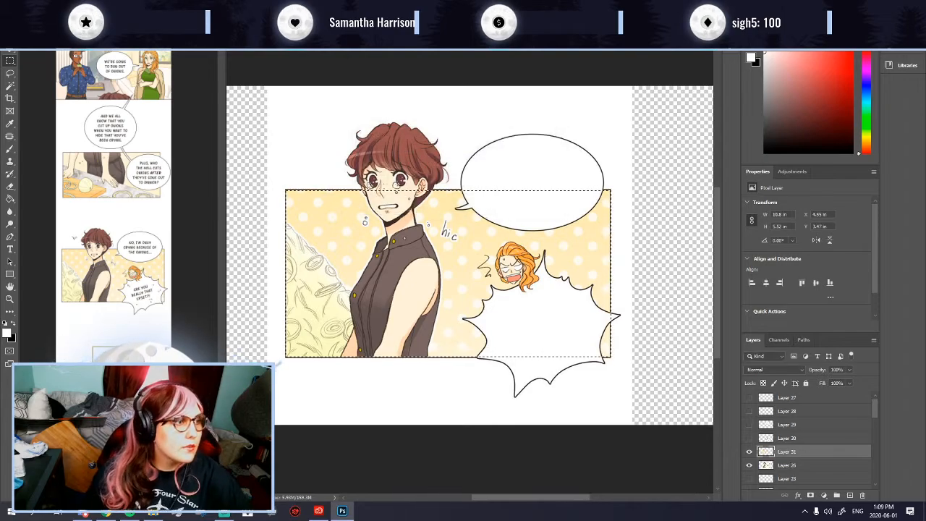
Step: Fill the selected panel rectangle on Layer 31 with a vertical gradient between yellows sampled from the panel's upper and lower edges
{"action": "right_click", "coordinate": [9, 199]}
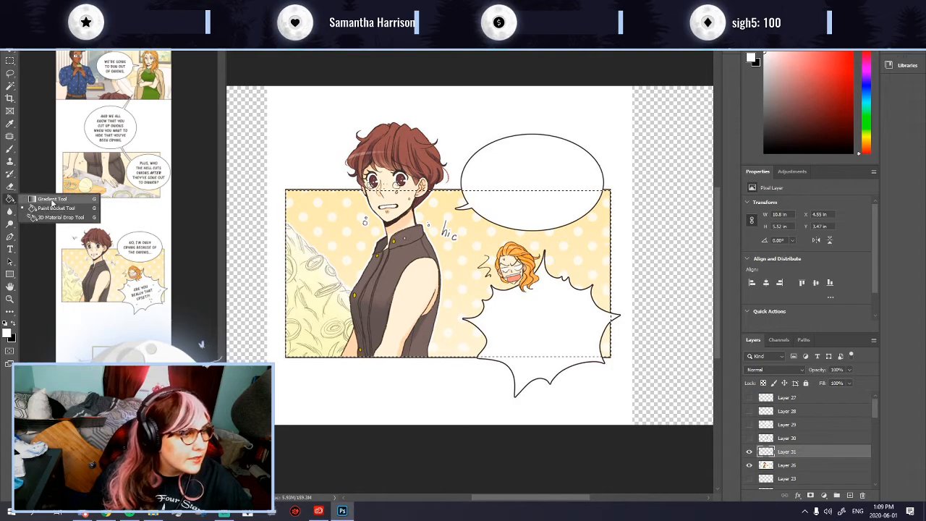
{"action": "left_click", "coordinate": [51, 198]}
{"action": "left_click", "coordinate": [9, 332]}
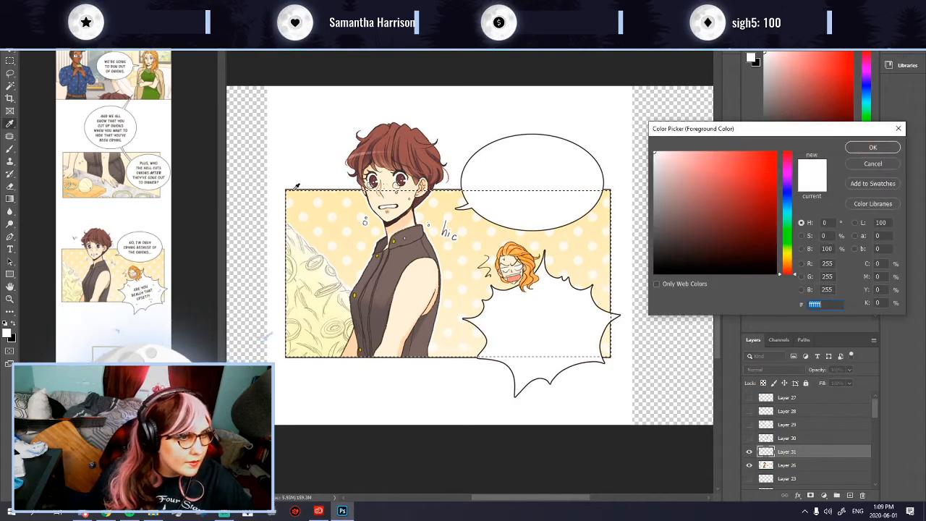
{"action": "left_click", "coordinate": [292, 192]}
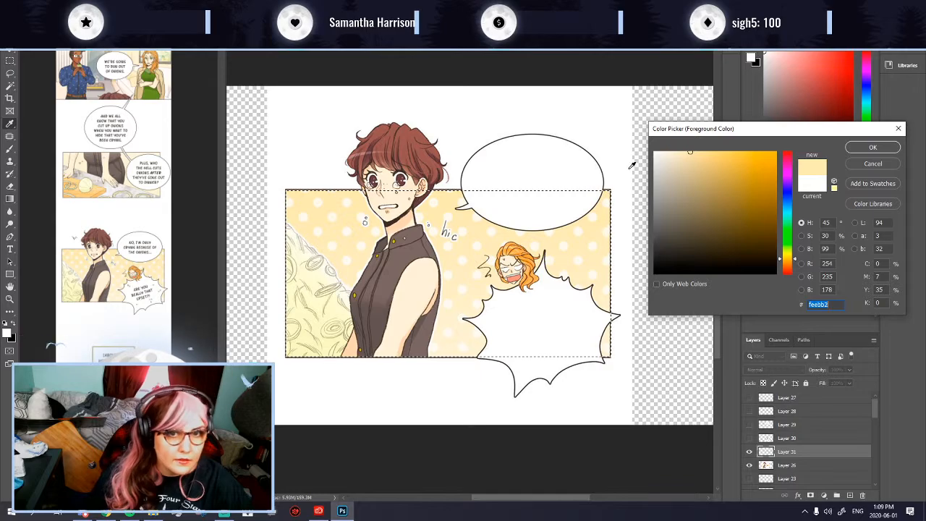
{"action": "key", "text": "Return"}
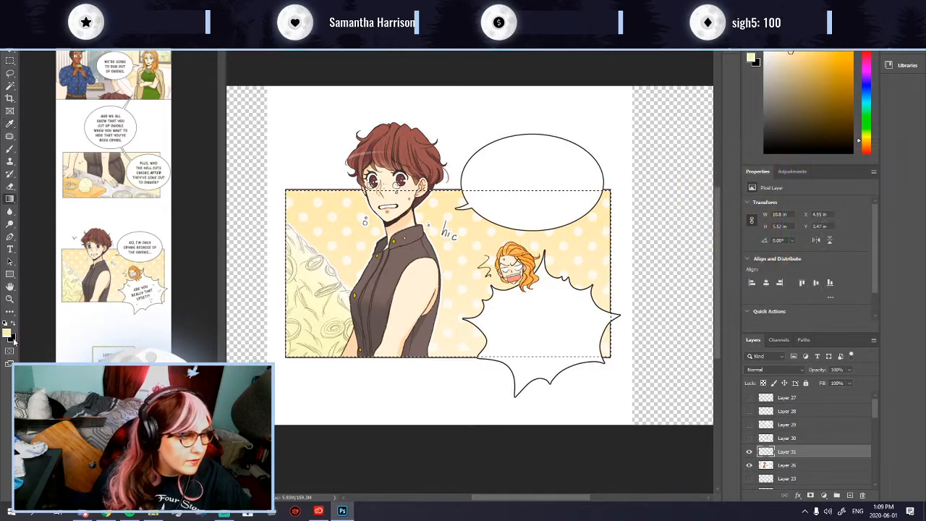
{"action": "left_click", "coordinate": [12, 338]}
{"action": "left_click", "coordinate": [610, 350]}
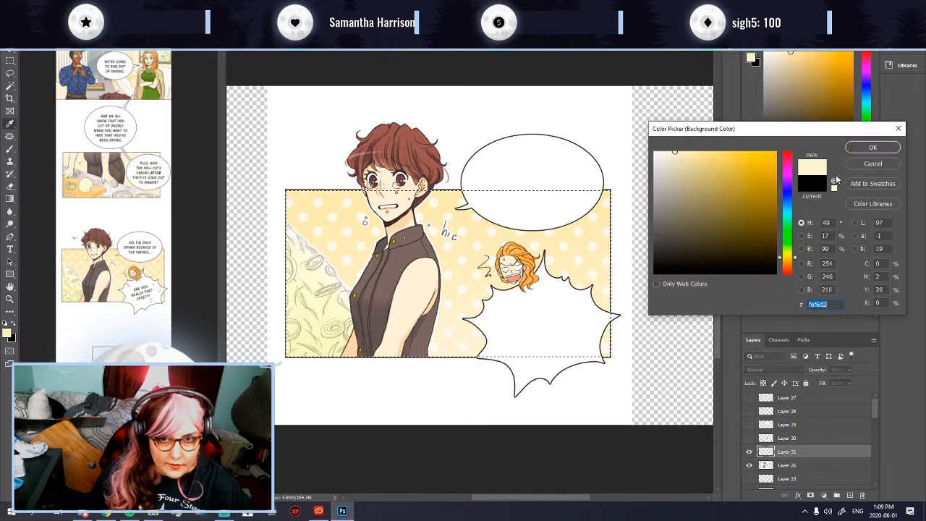
{"action": "left_click", "coordinate": [873, 147]}
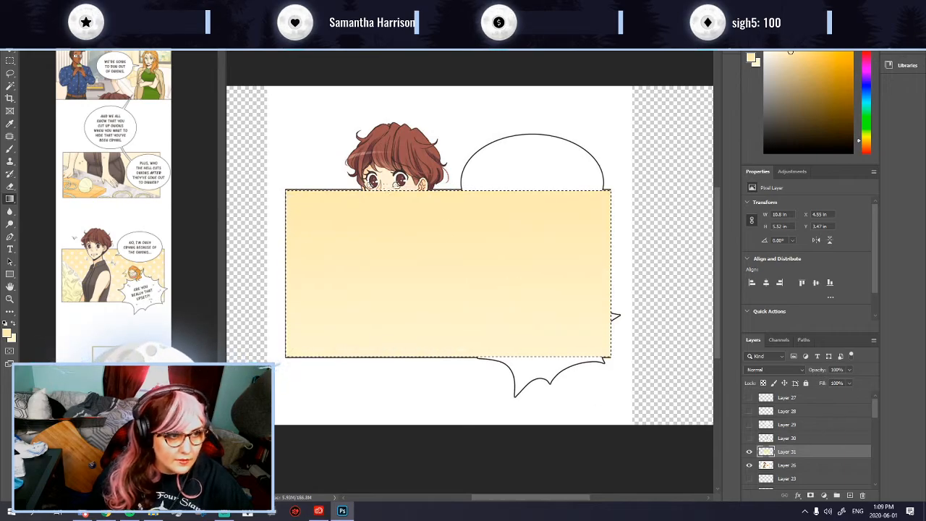
Step: Compare the Layer 31 gradient with the original panel by toggling its visibility and previewing other blend modes and opacities
{"action": "left_click", "coordinate": [750, 451]}
{"action": "left_click", "coordinate": [750, 452]}
{"action": "left_click", "coordinate": [749, 451]}
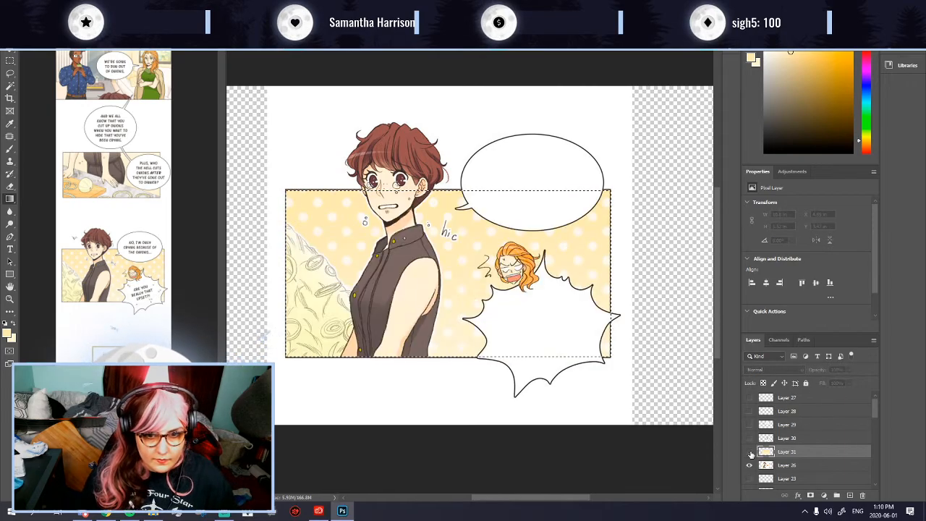
{"action": "left_click", "coordinate": [750, 451]}
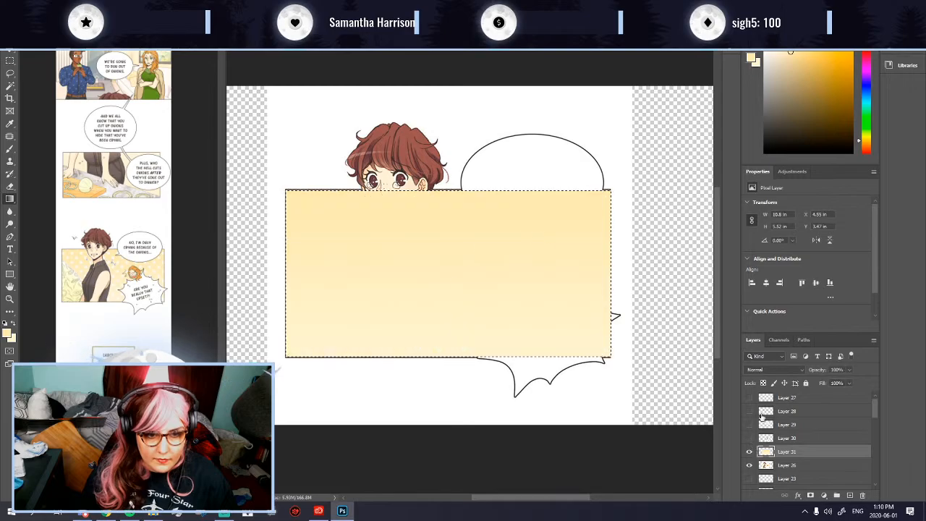
{"action": "left_click", "coordinate": [802, 369]}
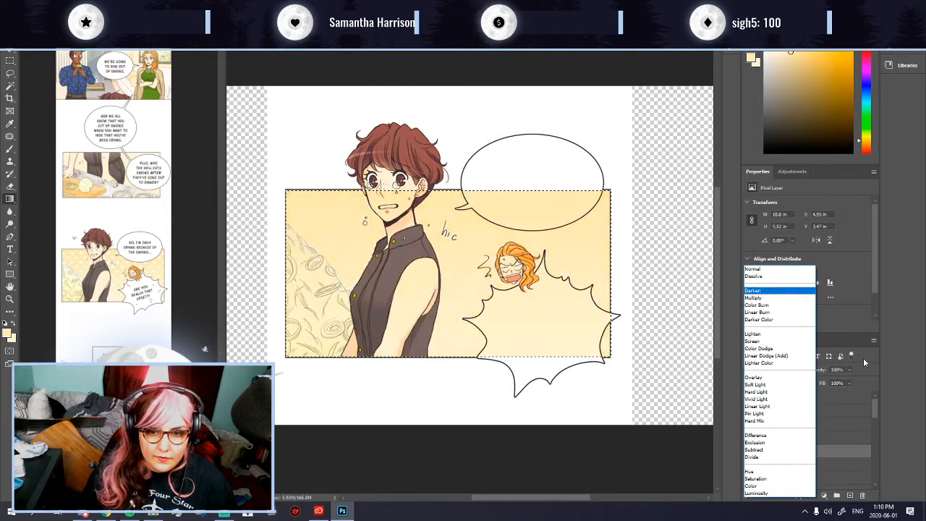
{"action": "left_click", "coordinate": [855, 327]}
{"action": "left_click", "coordinate": [849, 370]}
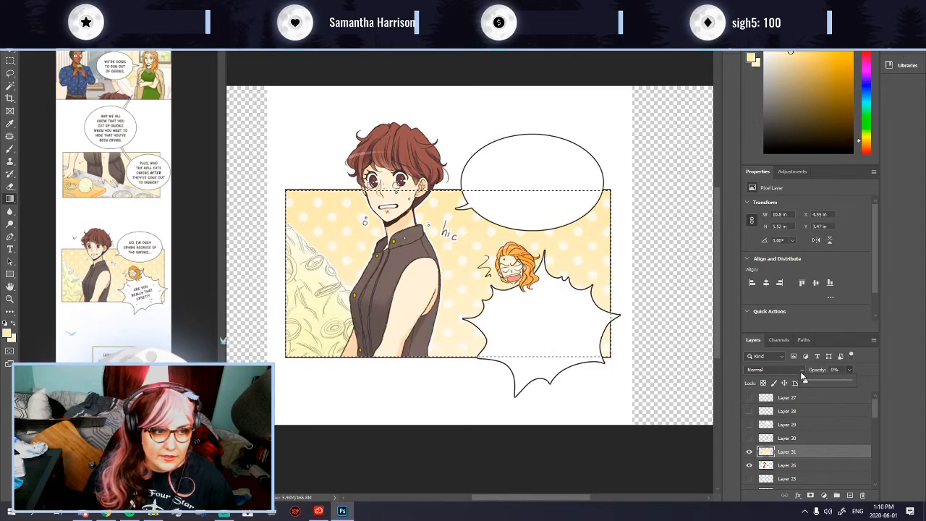
{"action": "left_click_drag", "start_coordinate": [802, 376], "coordinate": [858, 381]}
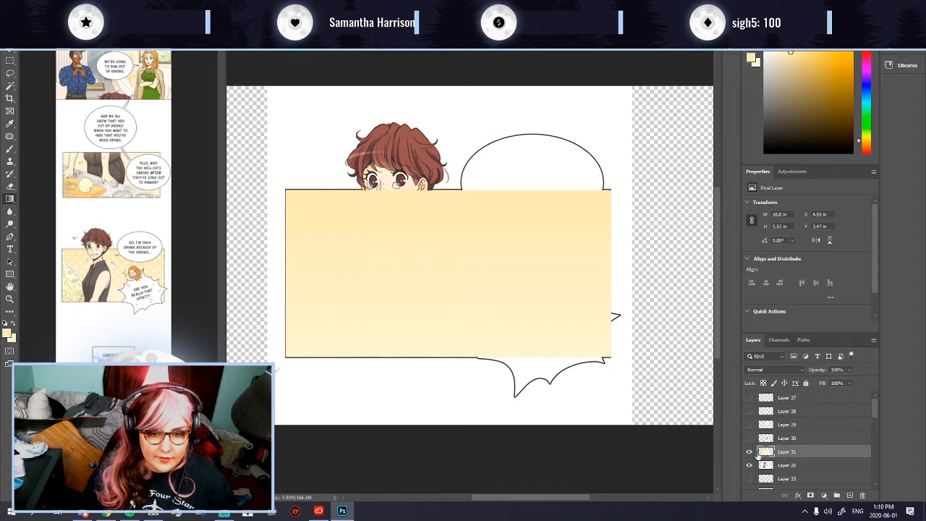
Step: Check Layer 31 against the polka-dot artwork, leave it visible, and show Layer 30 over the gradient
{"action": "left_click", "coordinate": [750, 452]}
{"action": "left_click", "coordinate": [750, 451]}
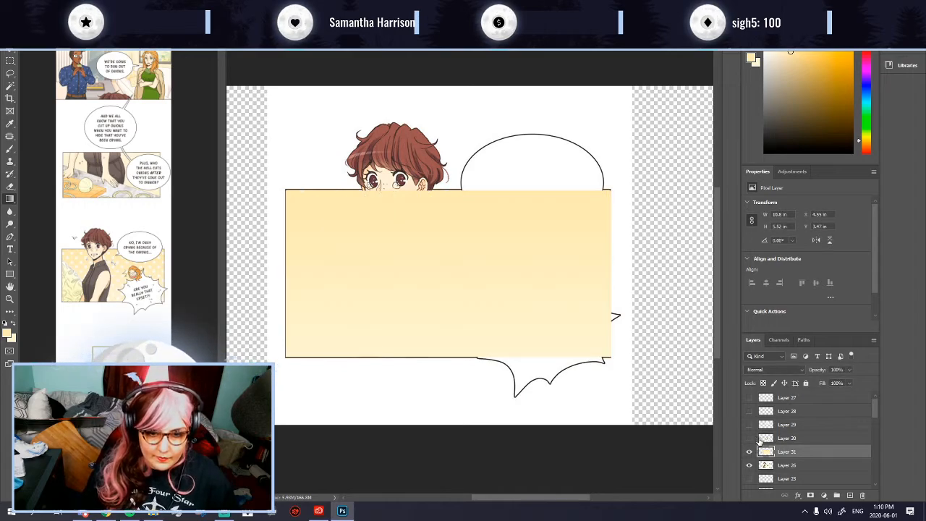
{"action": "left_click", "coordinate": [766, 426], "text": "ctrl"}
{"action": "key", "text": "ctrl+d"}
{"action": "left_click", "coordinate": [749, 451]}
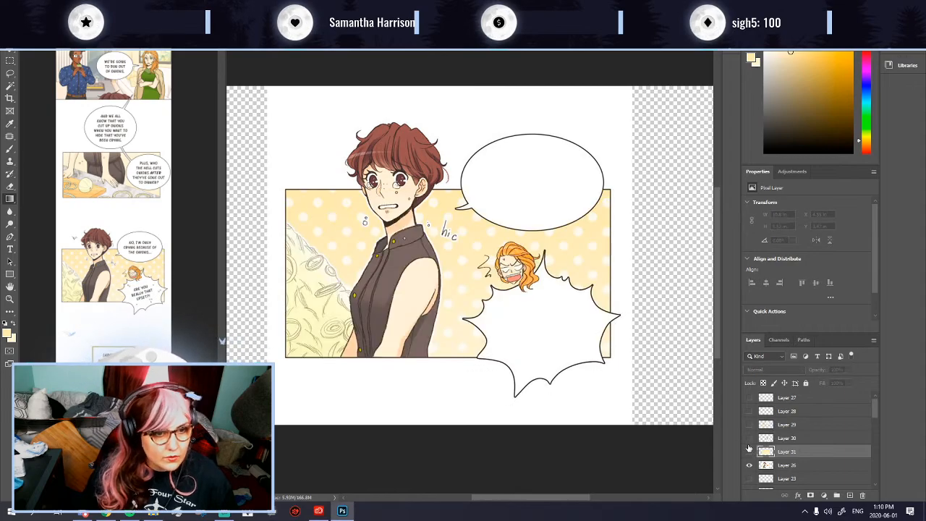
{"action": "left_click", "coordinate": [750, 451]}
{"action": "left_click", "coordinate": [767, 439], "text": "ctrl"}
{"action": "key", "text": "ctrl+d"}
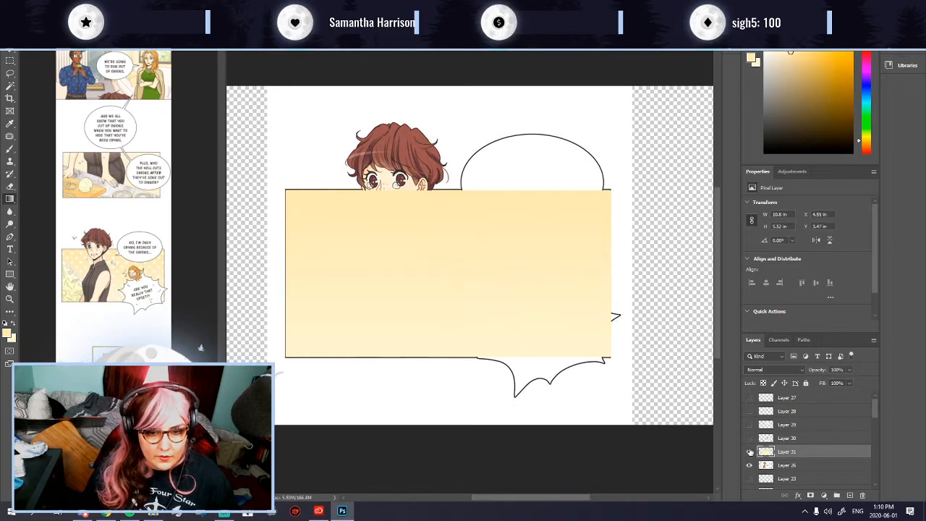
{"action": "left_click", "coordinate": [749, 451]}
{"action": "left_click", "coordinate": [749, 439]}
{"action": "left_click", "coordinate": [749, 451]}
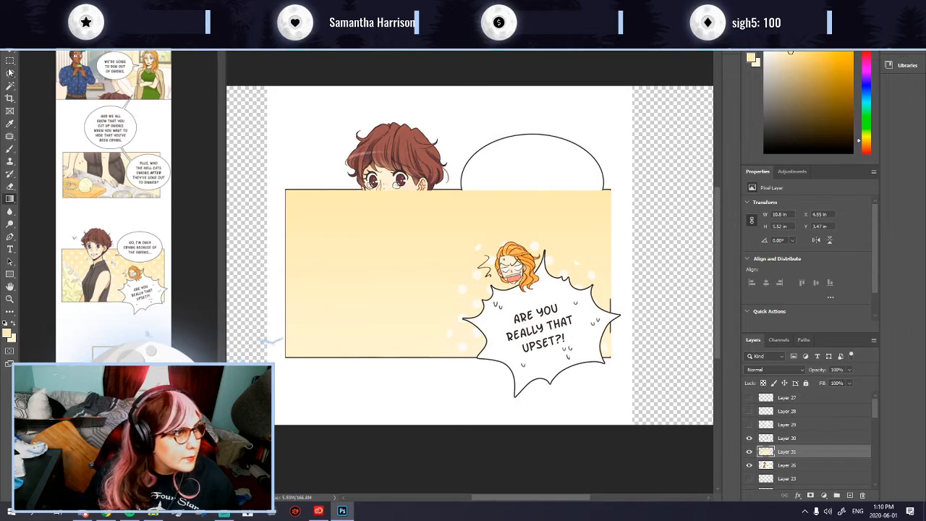
Step: Select the yellow background around the red-haired head and spiky bubble on Layer 30 with the Magic Wand, delete it, and deselect
{"action": "scroll", "coordinate": [528, 304], "scroll_direction": "up", "scroll_amount": 4}
{"action": "left_click", "coordinate": [520, 297]}
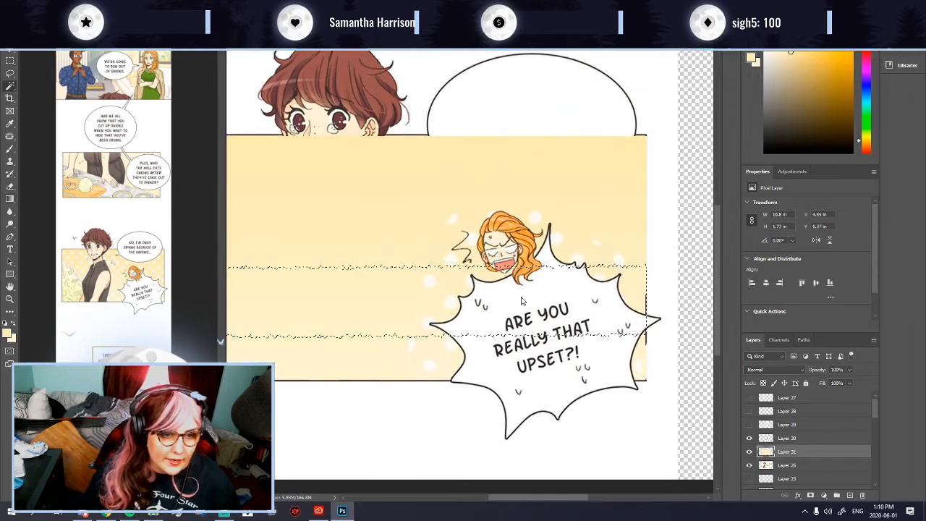
{"action": "key", "text": "ctrl+d"}
{"action": "left_click", "coordinate": [568, 388]}
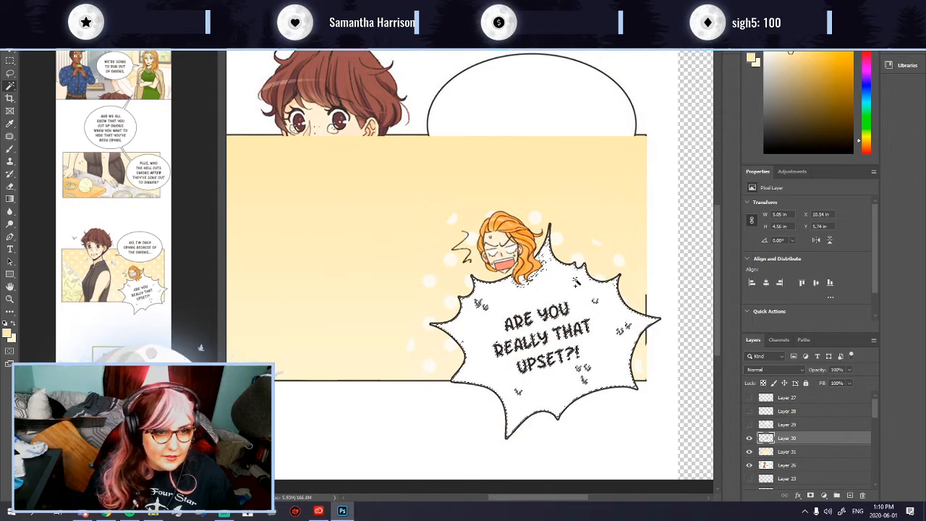
{"action": "key", "text": "ctrl+d"}
{"action": "left_click", "coordinate": [447, 277]}
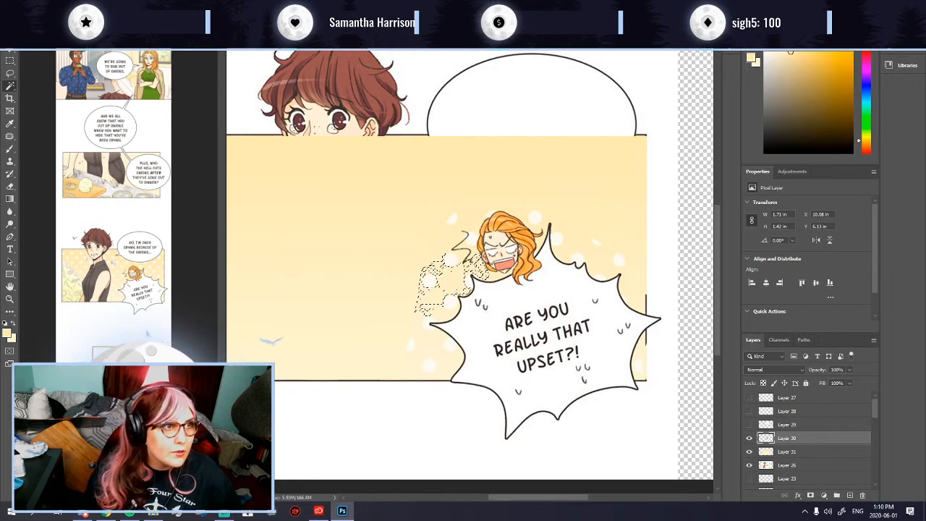
{"action": "key", "text": "Delete"}
{"action": "key", "text": "ctrl+d"}
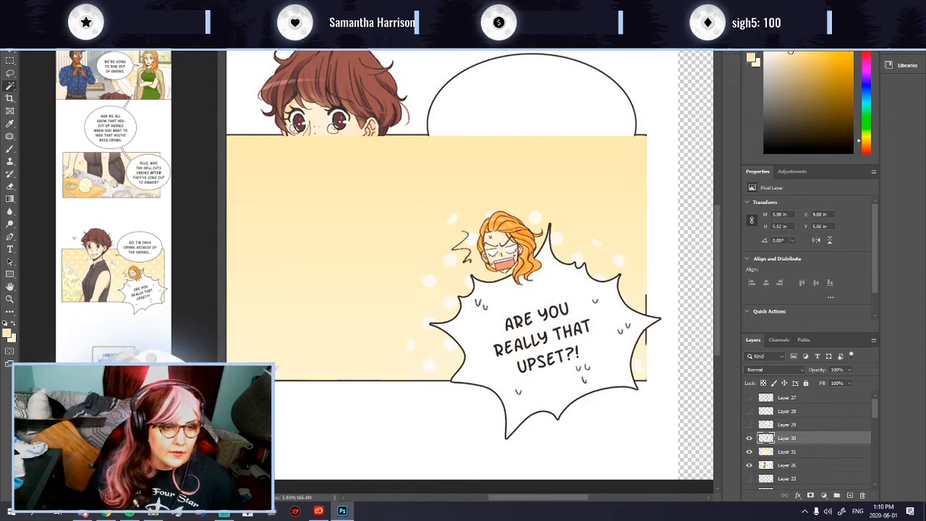
{"action": "left_click", "coordinate": [449, 287]}
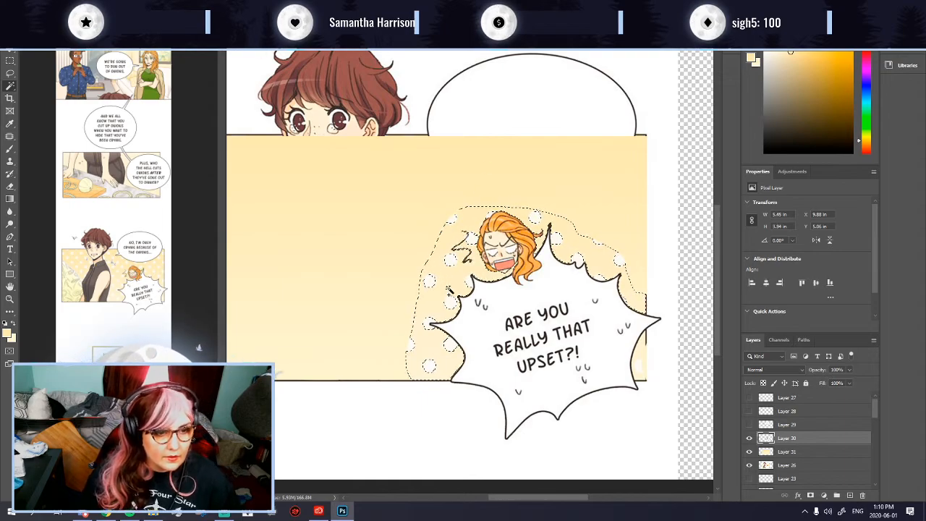
{"action": "key", "text": "ctrl+d"}
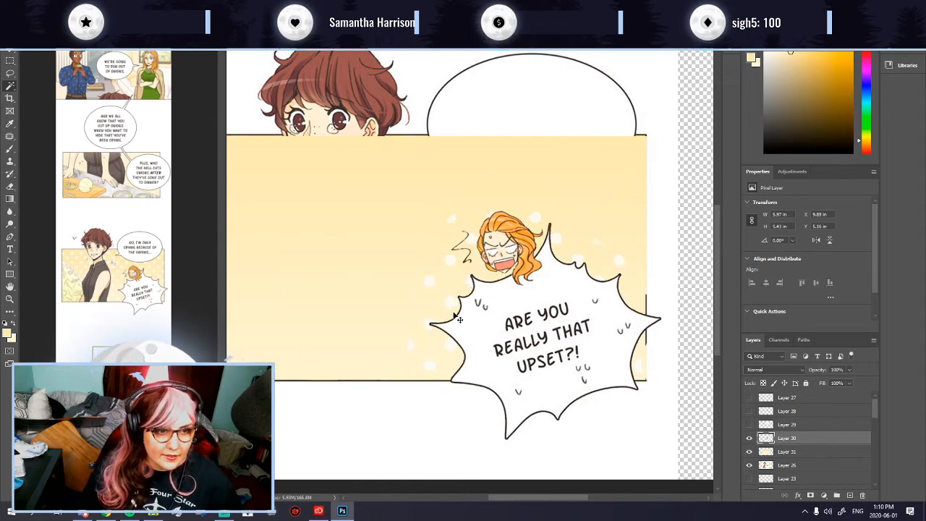
Step: Erase the zigzag line beside the red-haired head on Layer 30 with a small eraser brush
{"action": "scroll", "coordinate": [479, 336], "scroll_direction": "down", "scroll_amount": 5}
{"action": "scroll", "coordinate": [479, 336], "scroll_direction": "up", "scroll_amount": 1}
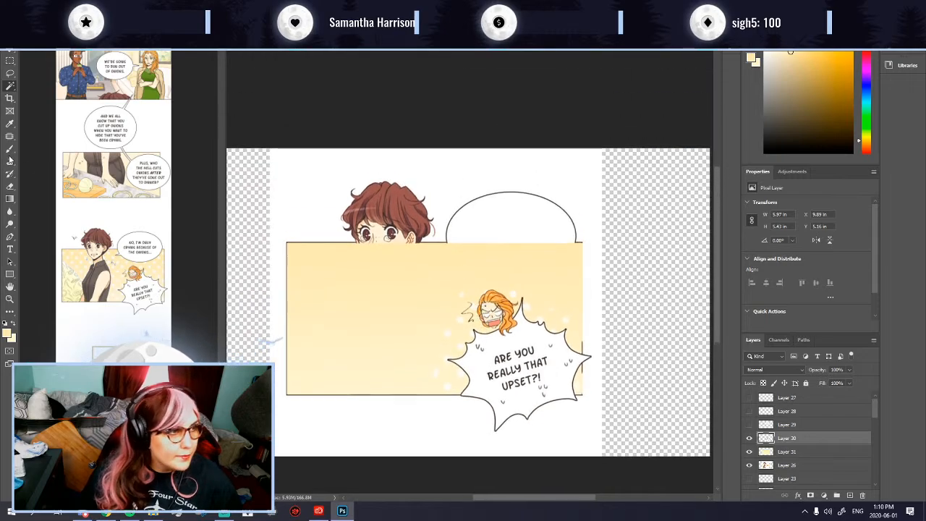
{"action": "scroll", "coordinate": [467, 323], "scroll_direction": "up", "scroll_amount": 3}
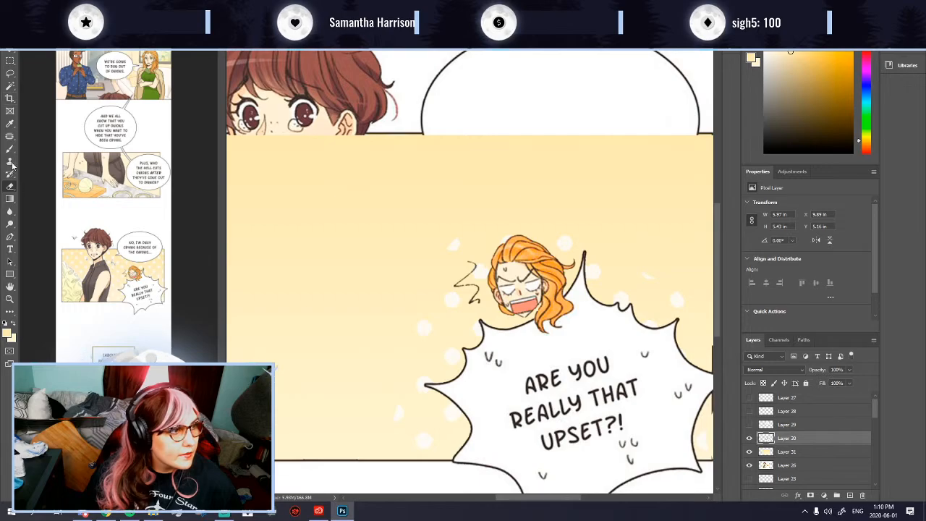
{"action": "left_click", "coordinate": [11, 189]}
{"action": "left_click", "coordinate": [43, 25]}
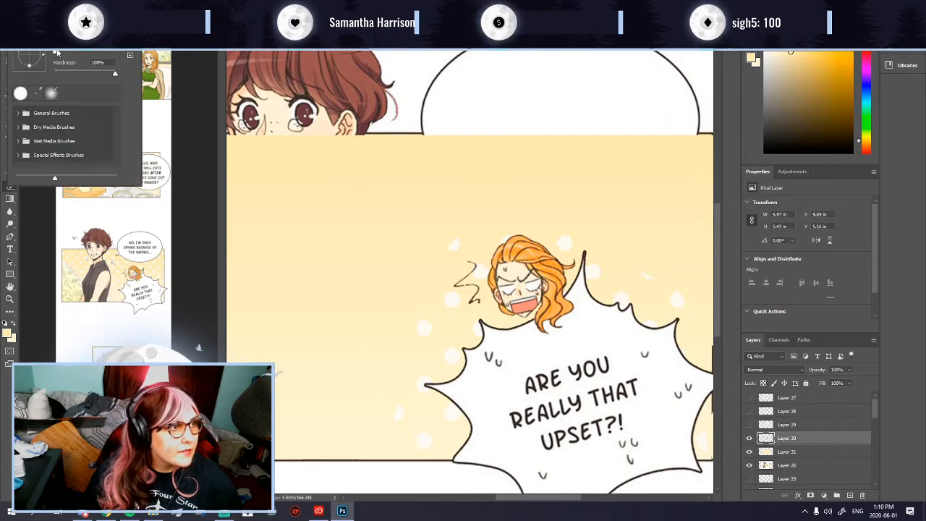
{"action": "left_click", "coordinate": [476, 298]}
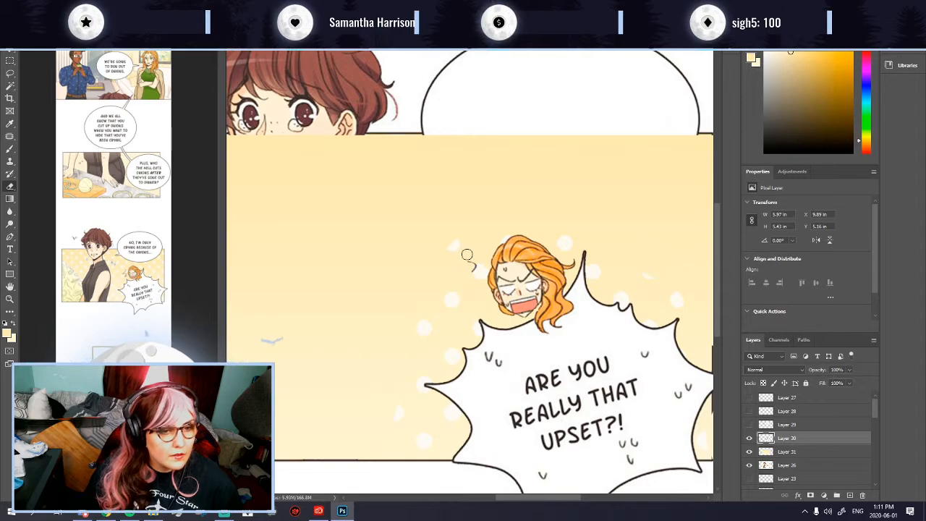
{"action": "scroll", "coordinate": [469, 323], "scroll_direction": "down", "scroll_amount": 3}
{"action": "scroll", "coordinate": [533, 412], "scroll_direction": "up", "scroll_amount": 3}
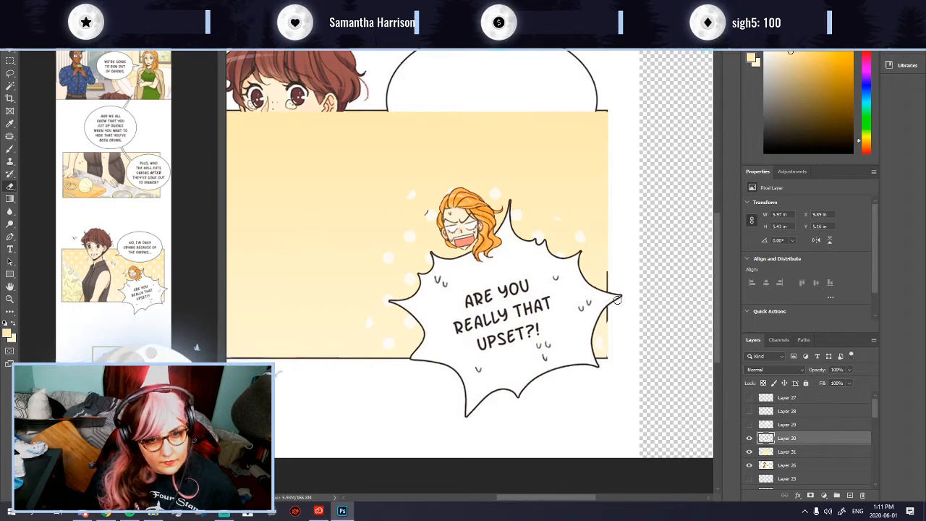
Step: Toggle Layers 30 and 26 to inspect the leftover pixels around the spiky bubble cutout
{"action": "left_click", "coordinate": [750, 438]}
{"action": "left_click", "coordinate": [750, 438]}
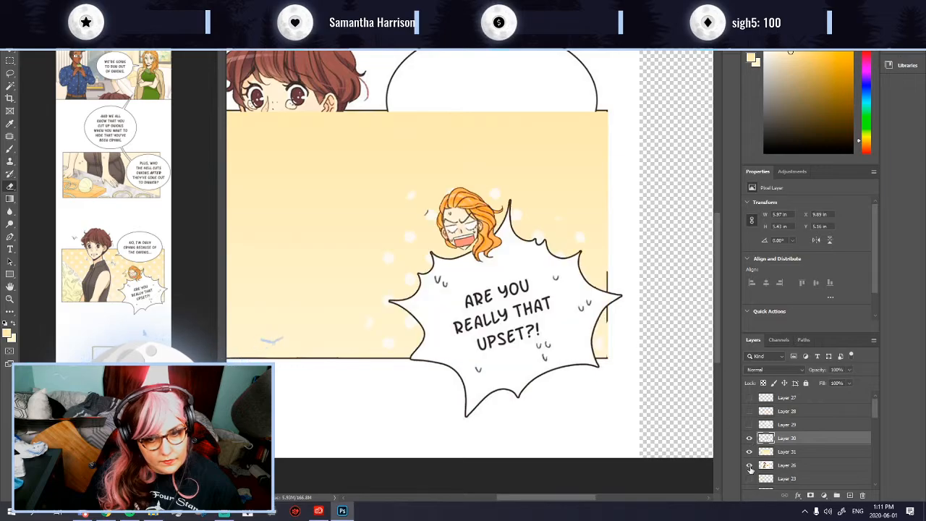
{"action": "left_click", "coordinate": [749, 467]}
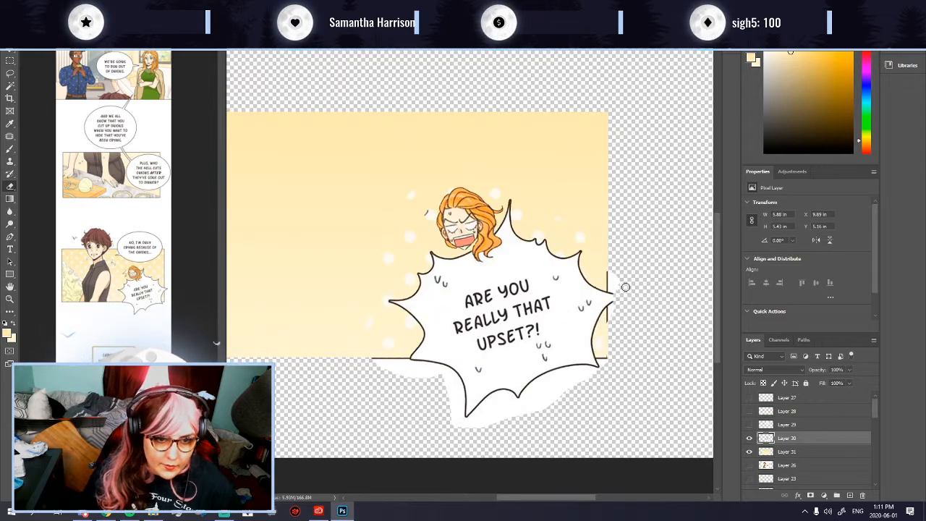
{"action": "left_click", "coordinate": [750, 466]}
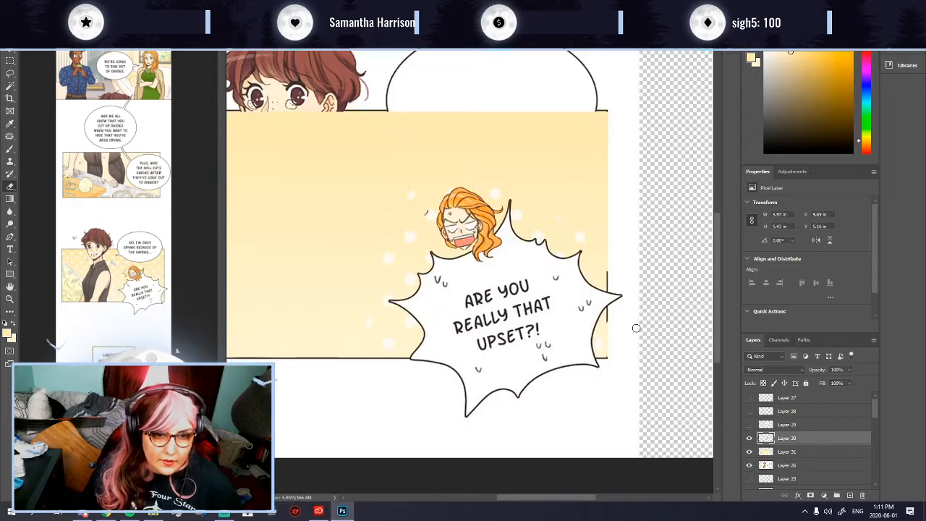
{"action": "left_click", "coordinate": [750, 438]}
{"action": "left_click", "coordinate": [750, 465]}
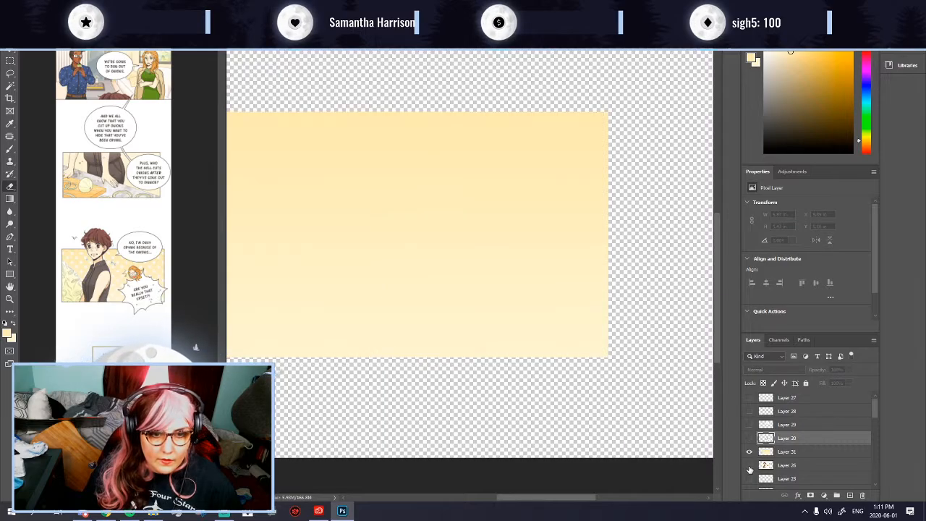
{"action": "left_click", "coordinate": [749, 438]}
{"action": "left_click", "coordinate": [750, 438]}
{"action": "left_click", "coordinate": [749, 438]}
Step: Compare the layers again and hide Layers 26 and 31 so that only the Layer 30 cutout is displayed
{"action": "left_click", "coordinate": [749, 465]}
{"action": "left_click", "coordinate": [750, 438]}
{"action": "left_click", "coordinate": [749, 438]}
{"action": "left_click", "coordinate": [750, 465]}
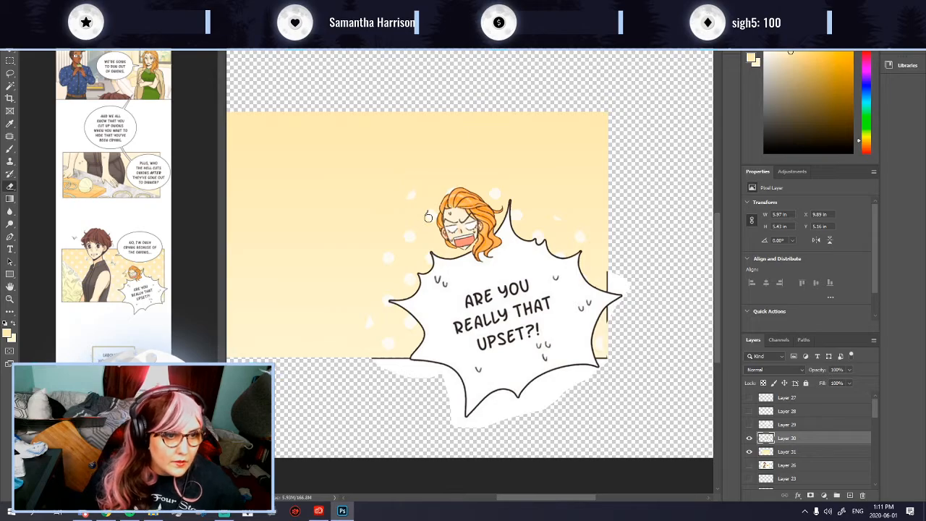
{"action": "left_click", "coordinate": [750, 437]}
{"action": "left_click", "coordinate": [749, 438]}
{"action": "left_click", "coordinate": [749, 451]}
{"action": "left_click", "coordinate": [751, 452]}
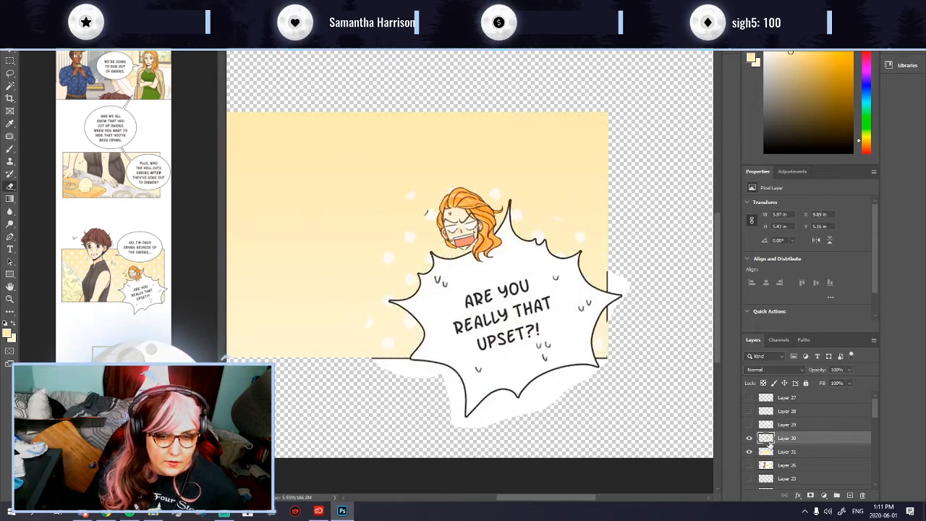
{"action": "left_click", "coordinate": [749, 451]}
Step: Erase the panel border line beside the spiky bubble on Layer 30 and select the white areas outside its outline with the Magic Wand
{"action": "scroll", "coordinate": [399, 398], "scroll_direction": "up", "scroll_amount": 2}
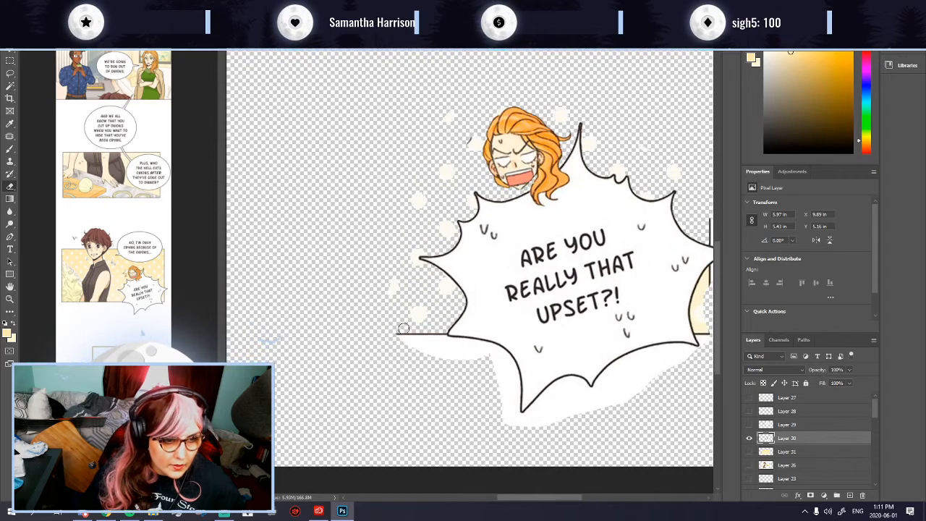
{"action": "mouse_move", "coordinate": [409, 333]}
{"action": "left_mouse_down"}
{"action": "mouse_move", "coordinate": [441, 330]}
{"action": "mouse_move", "coordinate": [415, 347]}
{"action": "left_mouse_up"}
{"action": "left_click", "coordinate": [9, 86]}
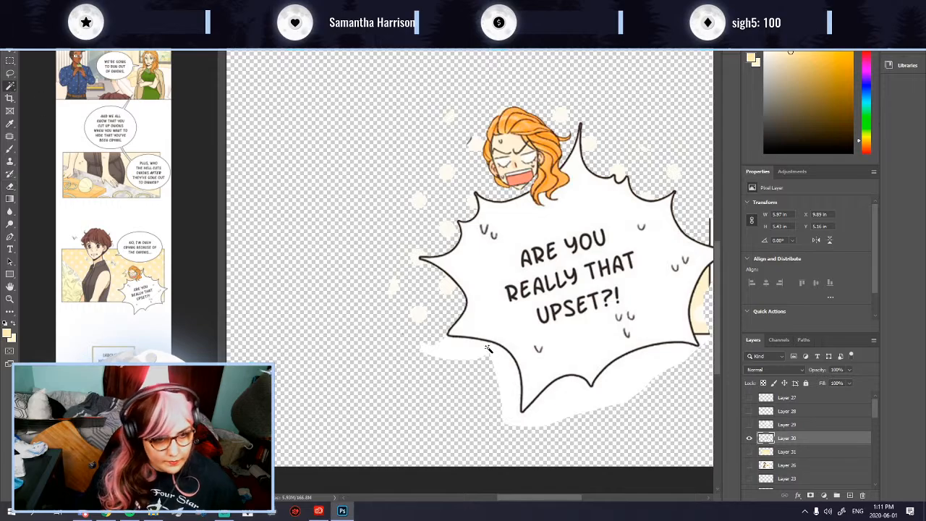
{"action": "left_click", "coordinate": [507, 369]}
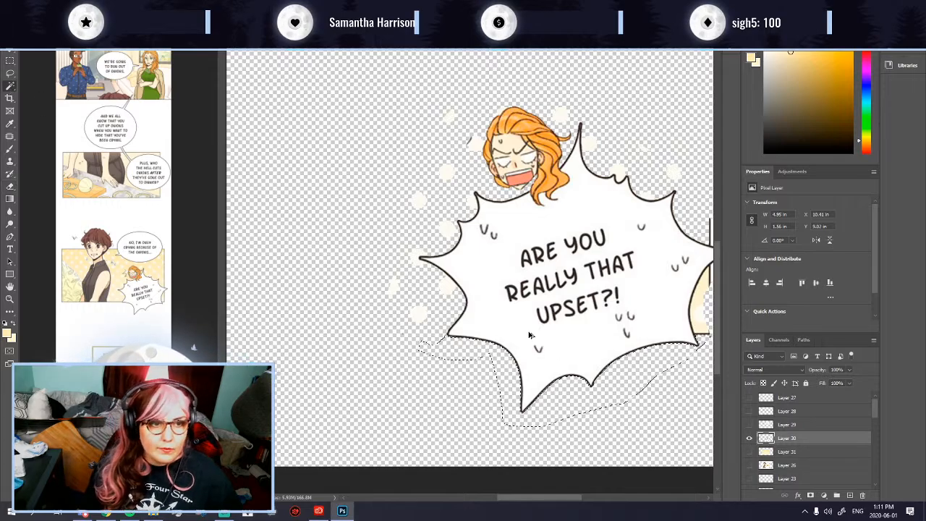
{"action": "scroll", "coordinate": [544, 344], "scroll_direction": "down", "scroll_amount": 5}
{"action": "scroll", "coordinate": [672, 349], "scroll_direction": "up", "scroll_amount": 8}
{"action": "left_click", "coordinate": [620, 171], "text": "shift"}
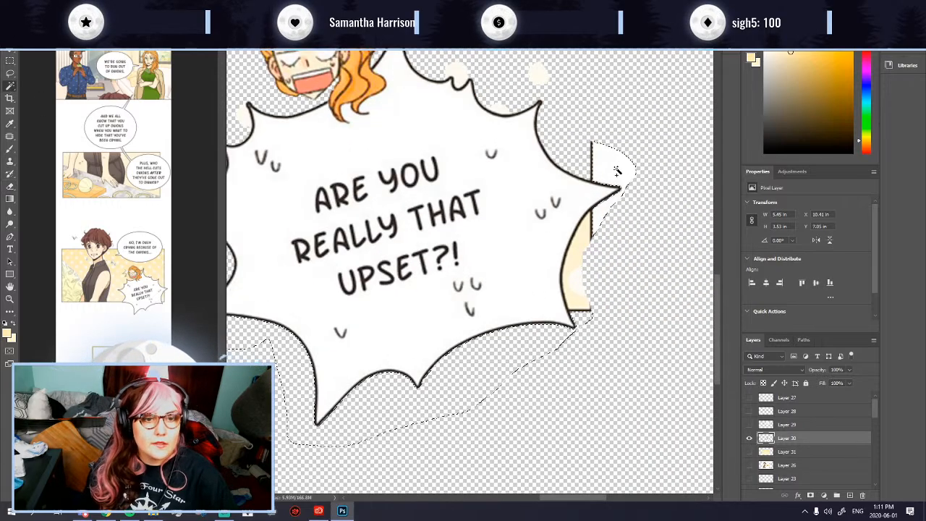
Step: Clear the white areas outside the bubble, deselect, and erase the leftover border and yellow patch along the bubble's right edge on Layer 30
{"action": "left_click", "coordinate": [10, 186]}
{"action": "key", "text": "ctrl+d"}
{"action": "mouse_move", "coordinate": [576, 304]}
{"action": "left_mouse_down"}
{"action": "mouse_move", "coordinate": [572, 279]}
{"action": "mouse_move", "coordinate": [597, 216]}
{"action": "mouse_move", "coordinate": [572, 286]}
{"action": "left_mouse_up"}
{"action": "scroll", "coordinate": [531, 243], "scroll_direction": "down", "scroll_amount": 1}
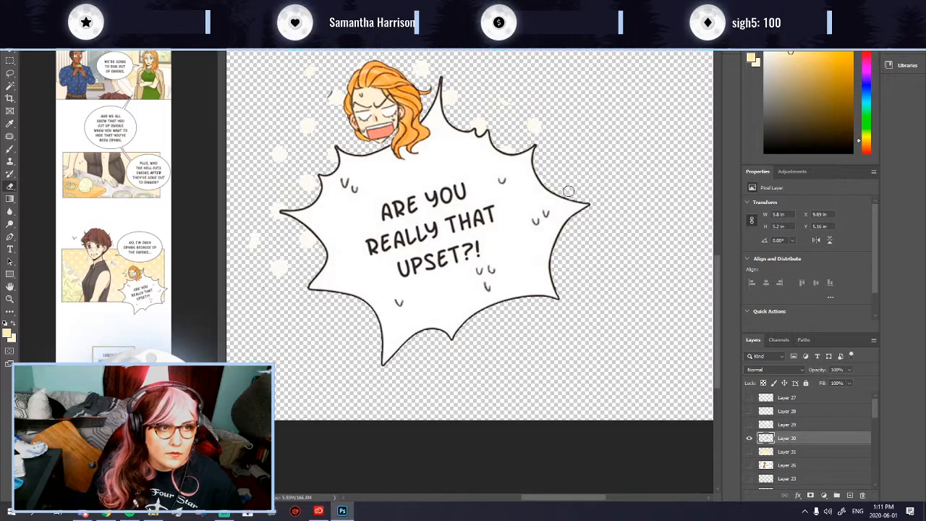
{"action": "scroll", "coordinate": [496, 238], "scroll_direction": "down", "scroll_amount": 1}
{"action": "scroll", "coordinate": [373, 149], "scroll_direction": "up", "scroll_amount": 1}
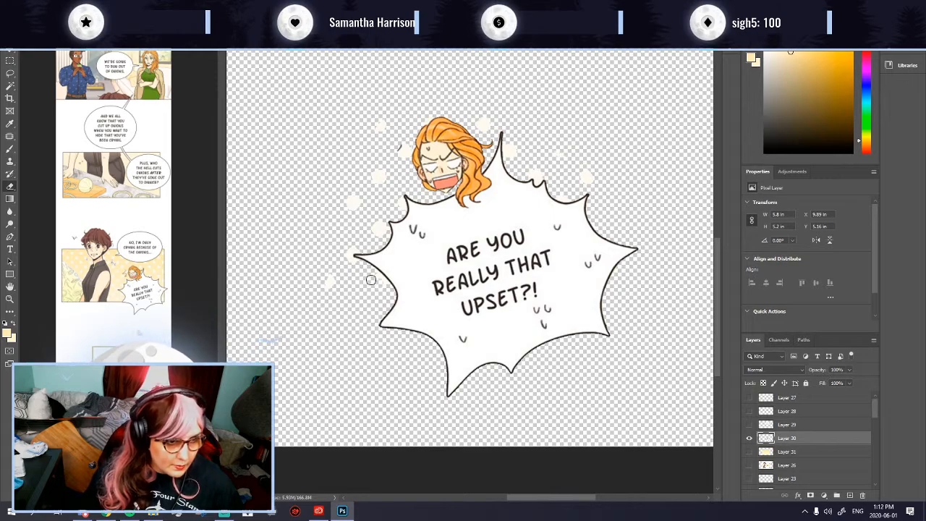
Step: Show the green Layer 3 as a contrasting backdrop behind the Layer 30 cutout
{"action": "scroll", "coordinate": [769, 470], "scroll_direction": "down", "scroll_amount": 5}
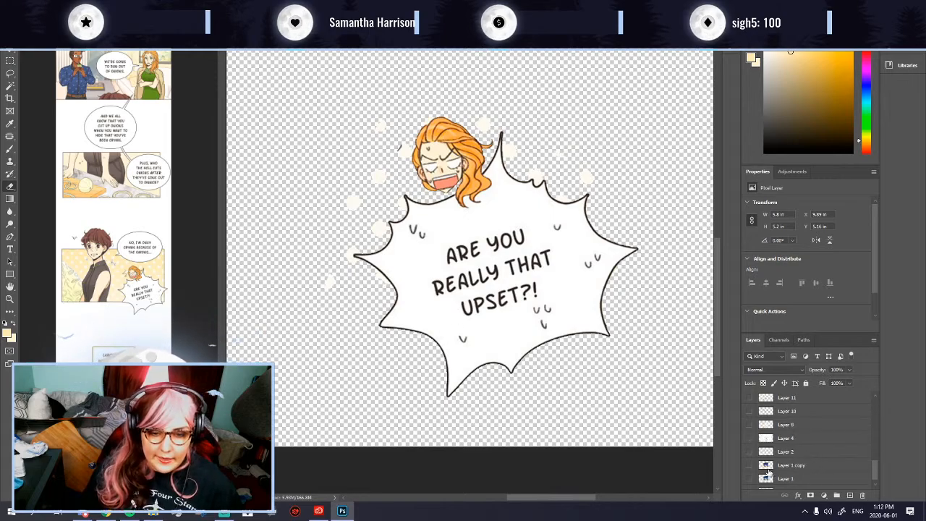
{"action": "scroll", "coordinate": [770, 472], "scroll_direction": "down", "scroll_amount": 1}
{"action": "left_click", "coordinate": [750, 483]}
{"action": "scroll", "coordinate": [403, 265], "scroll_direction": "down", "scroll_amount": 3}
{"action": "scroll", "coordinate": [315, 254], "scroll_direction": "up", "scroll_amount": 2}
{"action": "scroll", "coordinate": [315, 254], "scroll_direction": "up", "scroll_amount": 1}
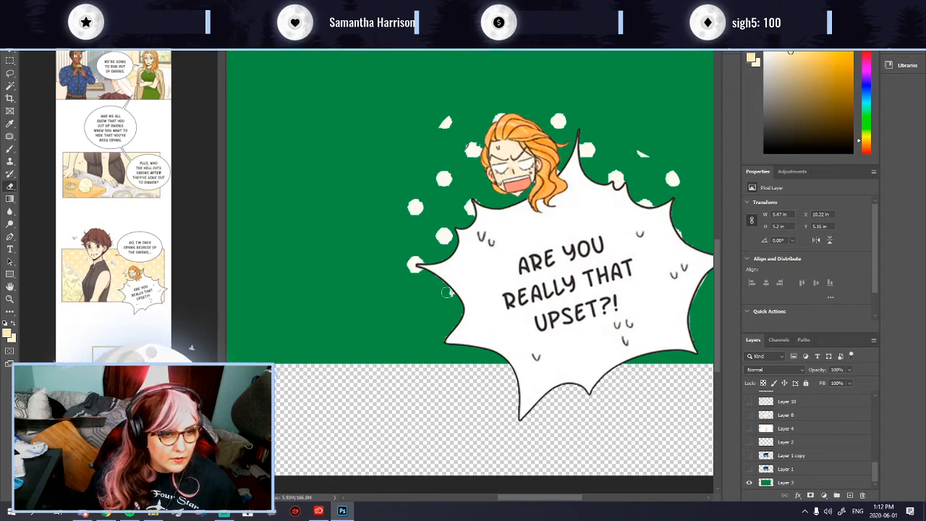
Step: Select all leftover polka dots around the head and spiky bubble with the Magic Wand, delete them, and deselect
{"action": "left_click", "coordinate": [11, 86]}
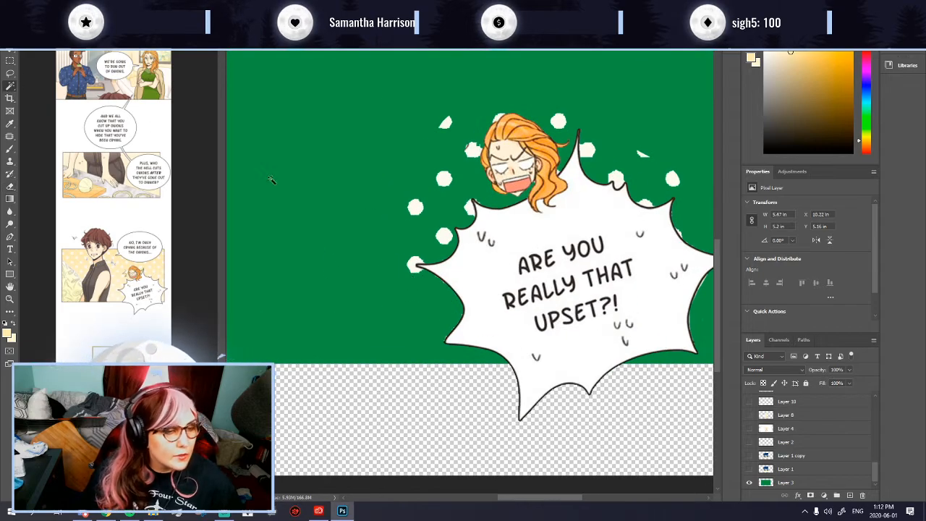
{"action": "left_click", "coordinate": [414, 266]}
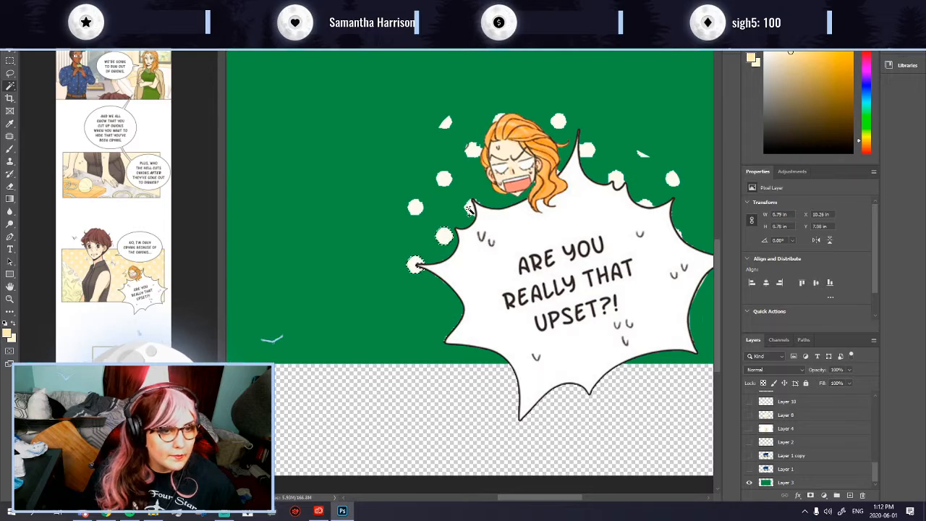
{"action": "left_click", "coordinate": [475, 150], "text": "shift"}
{"action": "left_click", "coordinate": [444, 123], "text": "shift"}
{"action": "left_click", "coordinate": [498, 120], "text": "shift"}
{"action": "left_click", "coordinate": [558, 121], "text": "shift"}
{"action": "left_click", "coordinate": [588, 150], "text": "shift"}
{"action": "left_click", "coordinate": [618, 179], "text": "shift"}
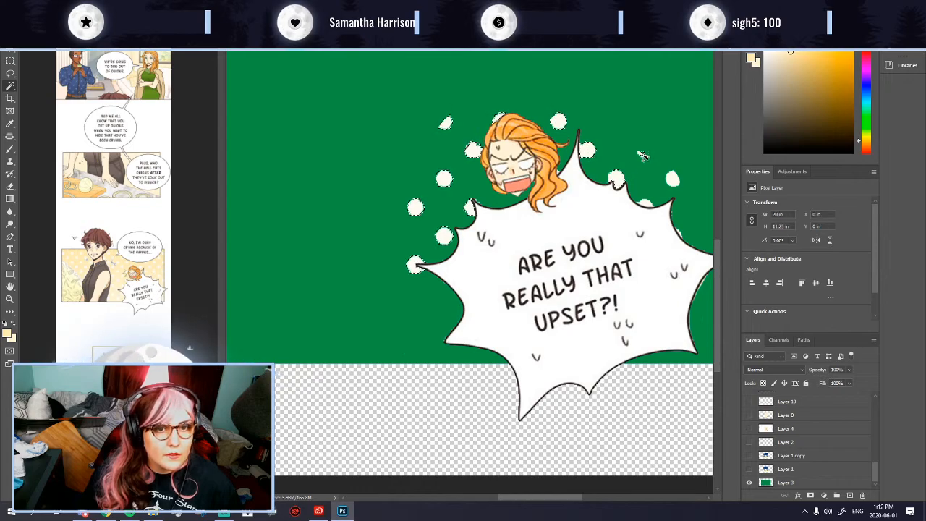
{"action": "left_click", "coordinate": [641, 155], "text": "shift"}
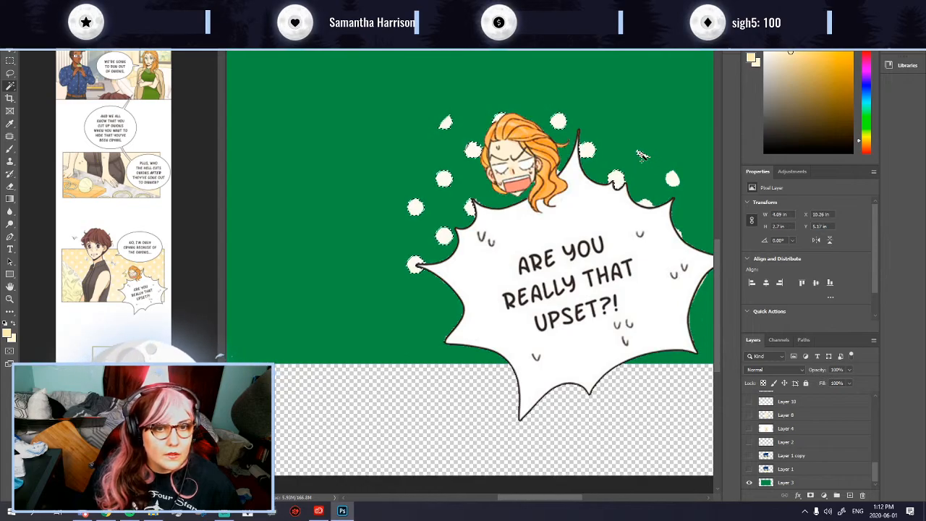
{"action": "left_click", "coordinate": [672, 181], "text": "shift"}
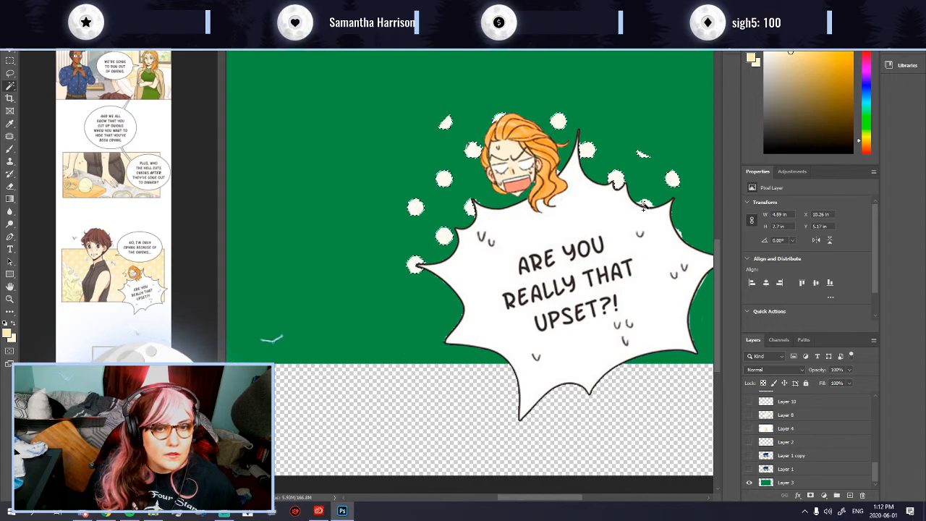
{"action": "left_click", "coordinate": [680, 233], "text": "shift"}
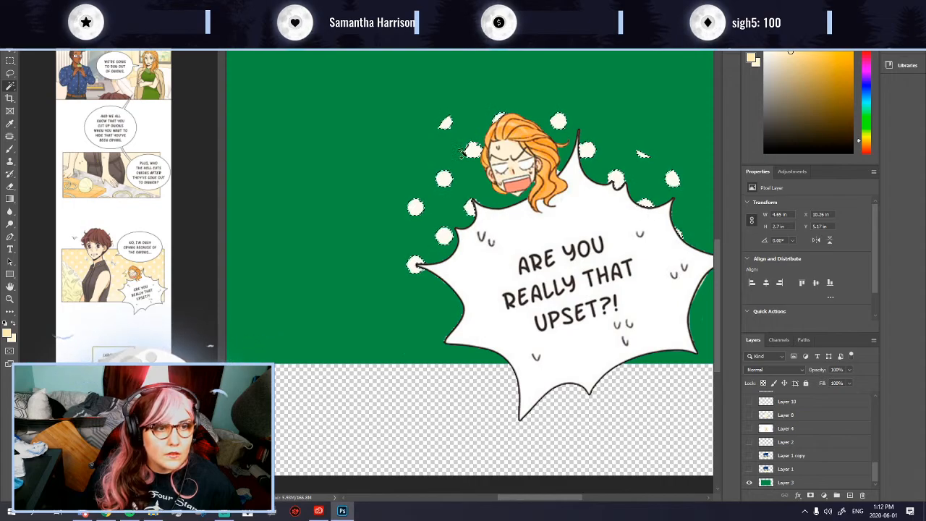
{"action": "key", "text": "Delete"}
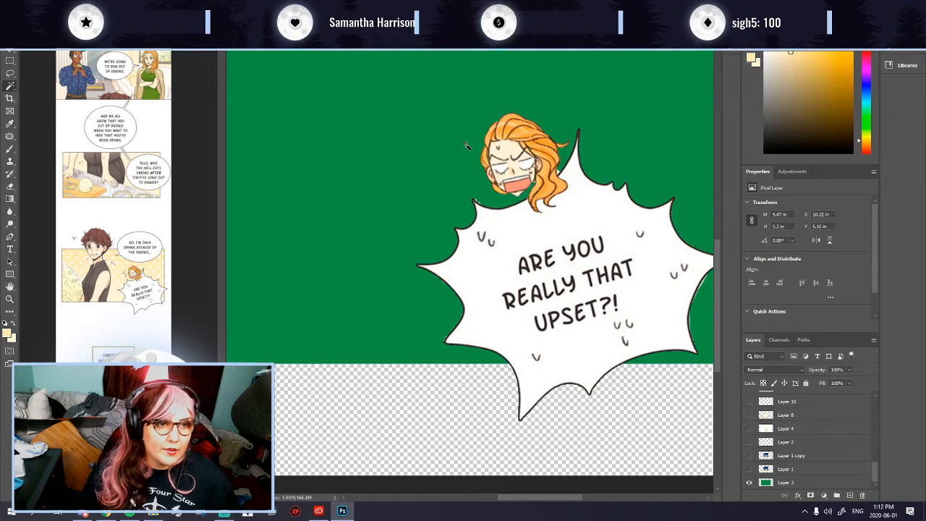
{"action": "key", "text": "ctrl+d"}
Step: Show Layer 31, load Layer 30's outline as a selection, hide Layer 30, and copy the selected area of Layer 31 to a new layer
{"action": "scroll", "coordinate": [438, 191], "scroll_direction": "down", "scroll_amount": 1}
{"action": "scroll", "coordinate": [438, 192], "scroll_direction": "down", "scroll_amount": 1}
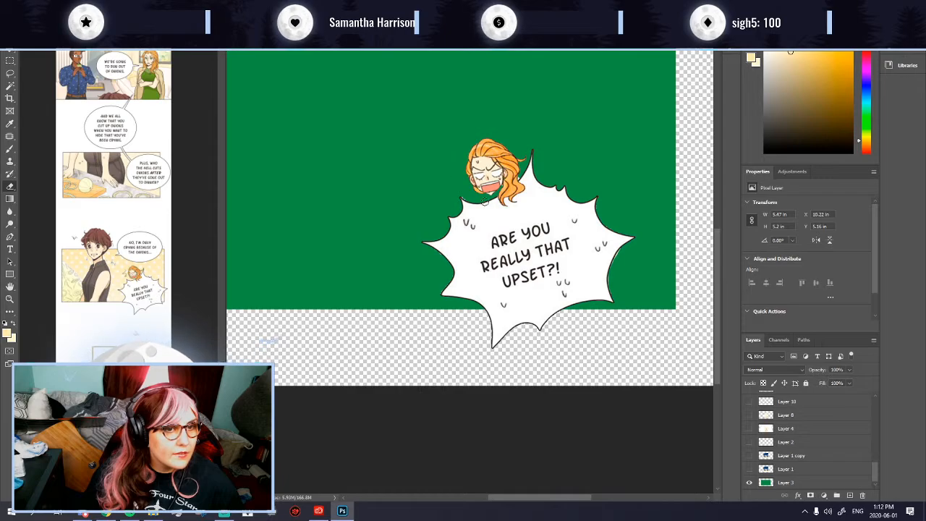
{"action": "scroll", "coordinate": [649, 337], "scroll_direction": "down", "scroll_amount": 1}
{"action": "scroll", "coordinate": [750, 417], "scroll_direction": "up", "scroll_amount": 5}
{"action": "left_click_drag", "start_coordinate": [874, 443], "coordinate": [875, 401]}
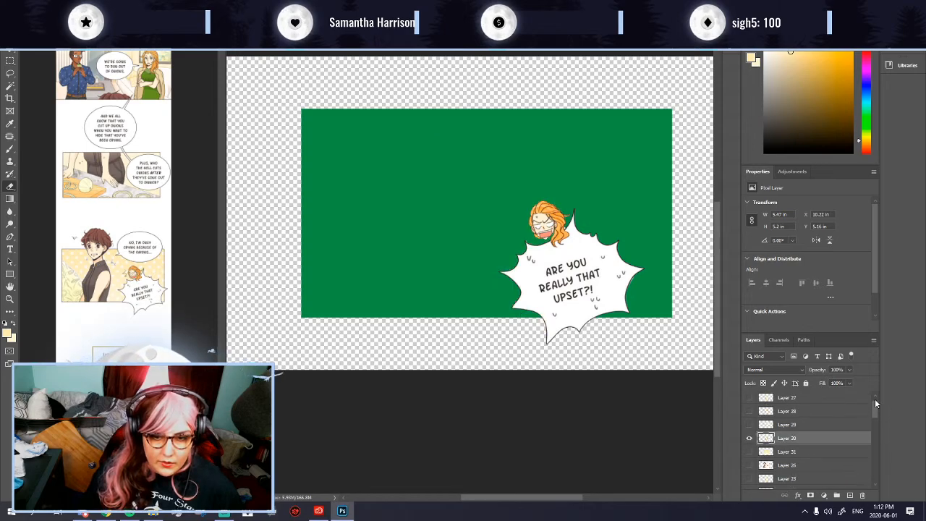
{"action": "left_click", "coordinate": [749, 452]}
{"action": "left_click", "coordinate": [766, 439], "text": "ctrl"}
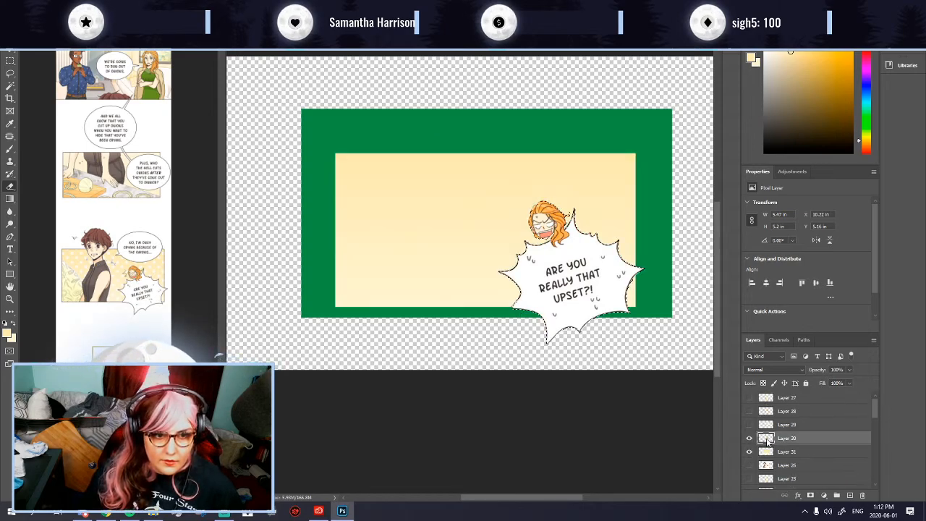
{"action": "left_click", "coordinate": [781, 452]}
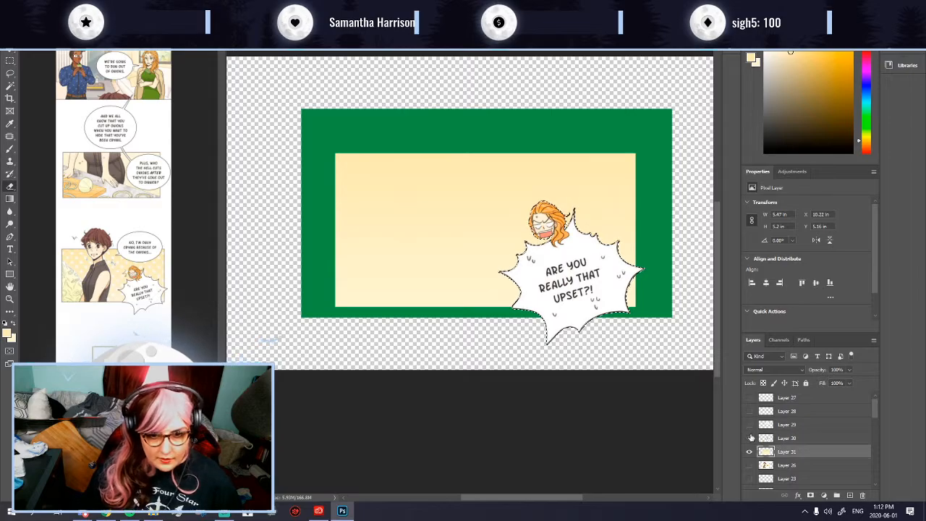
{"action": "left_click", "coordinate": [750, 438]}
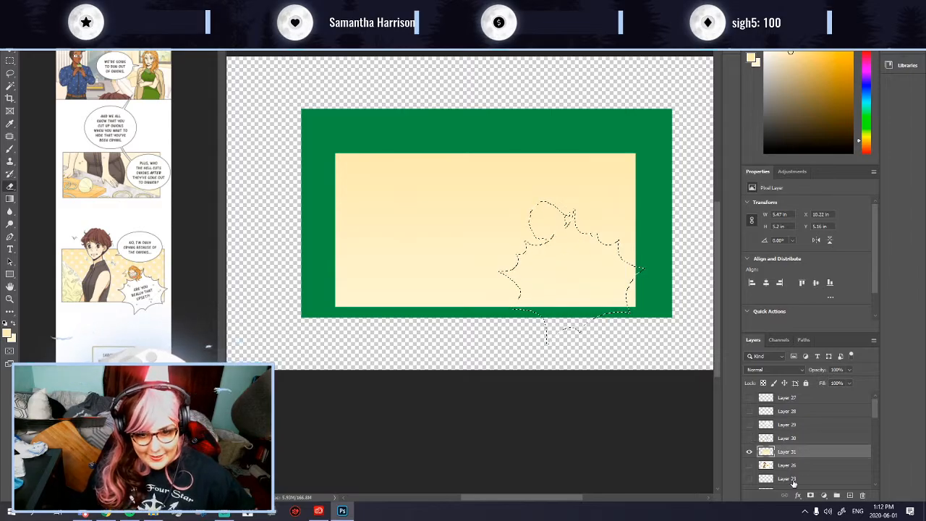
{"action": "key", "text": "ctrl+j"}
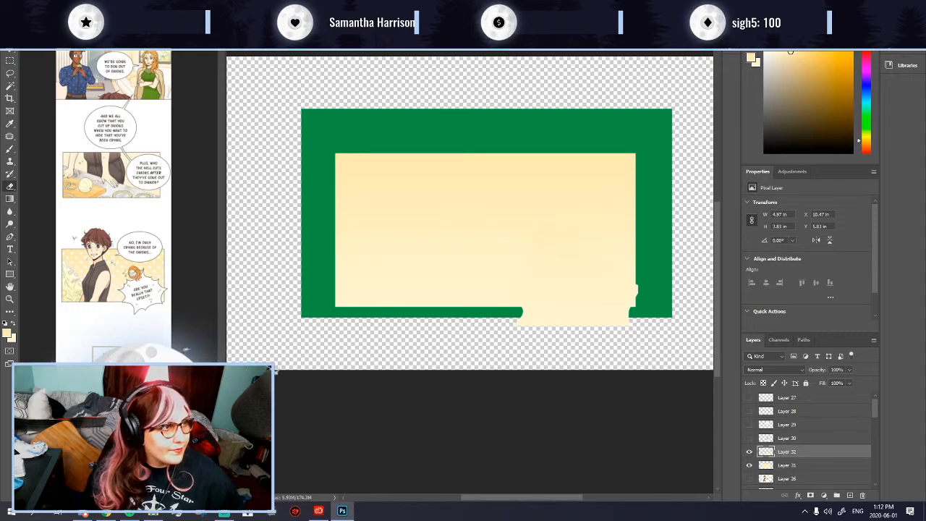
Step: Show Layer 30, place Layer 32 above it, and align the yellow patch over the head and spiky bubble
{"action": "left_click", "coordinate": [15, 52]}
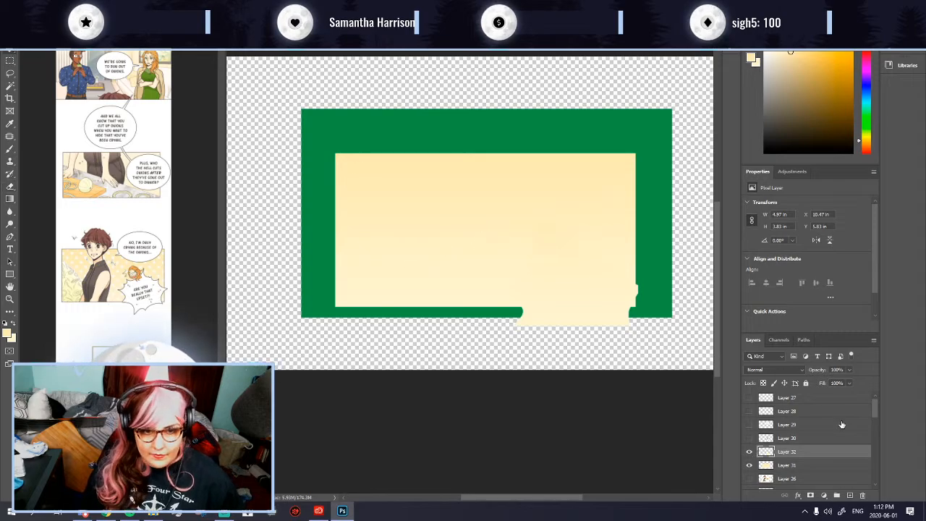
{"action": "left_click", "coordinate": [750, 438]}
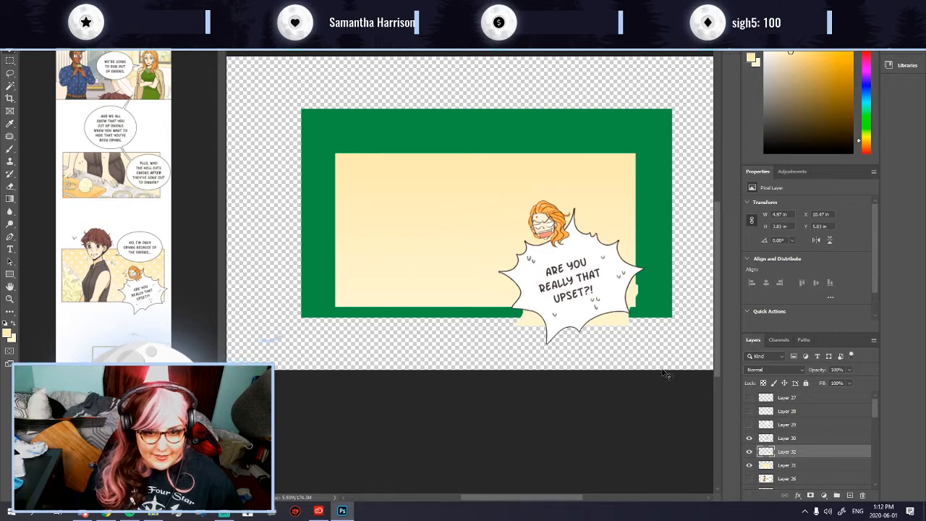
{"action": "left_click_drag", "start_coordinate": [621, 330], "coordinate": [599, 286]}
{"action": "left_click_drag", "start_coordinate": [787, 451], "coordinate": [786, 431]}
{"action": "left_click_drag", "start_coordinate": [577, 254], "coordinate": [591, 275]}
{"action": "key", "text": "Up"}
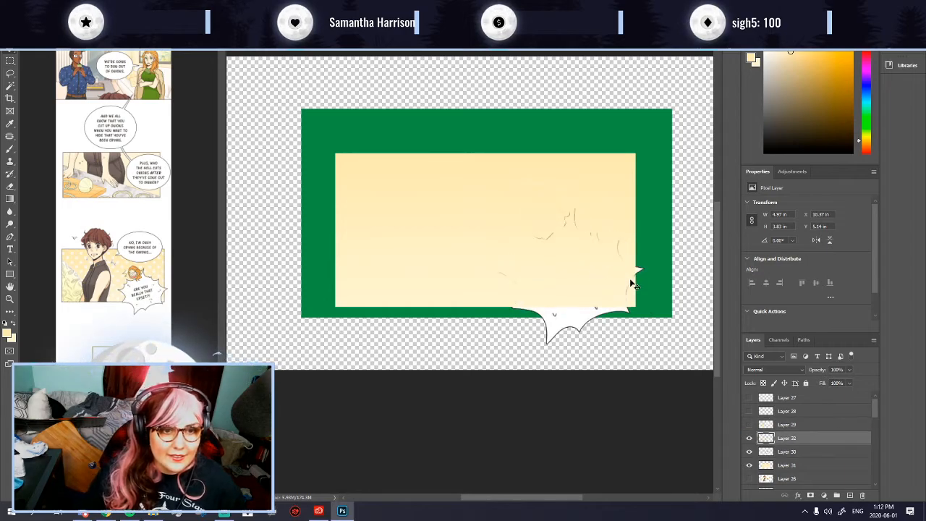
{"action": "key", "text": "Left"}
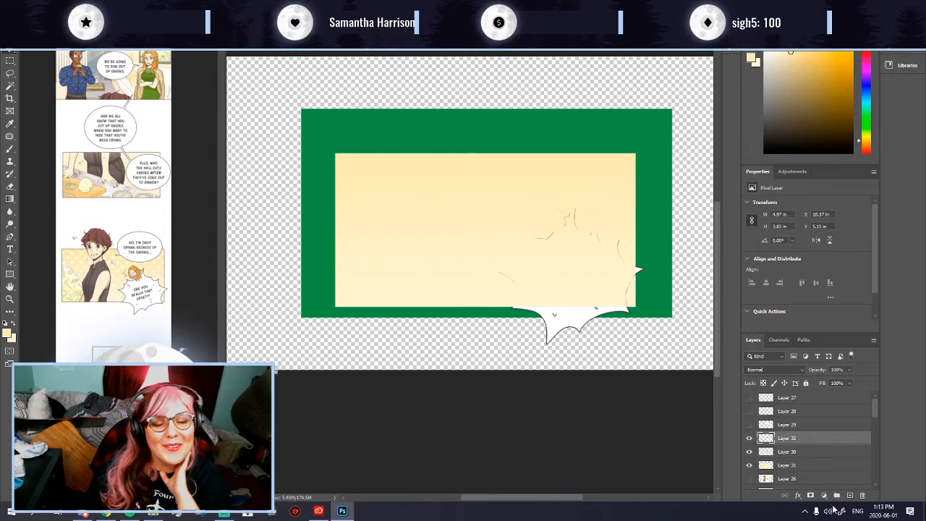
Step: Hide Layers 30, 31 and 32 and show the original comic panel on Layer 26
{"action": "scroll", "coordinate": [765, 465], "scroll_direction": "down", "scroll_amount": 1}
{"action": "left_click", "coordinate": [749, 438]}
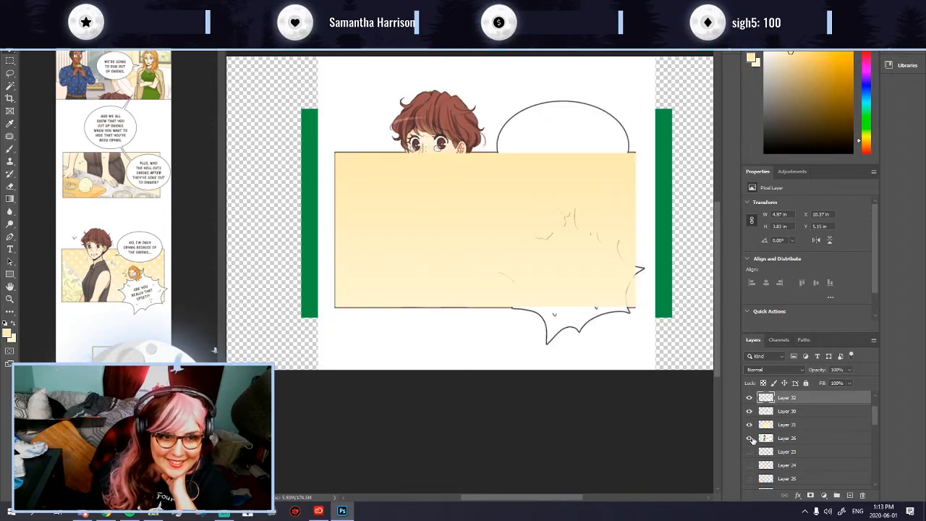
{"action": "scroll", "coordinate": [752, 442], "scroll_direction": "up", "scroll_amount": 1}
{"action": "left_click", "coordinate": [750, 453]}
{"action": "left_click", "coordinate": [750, 439]}
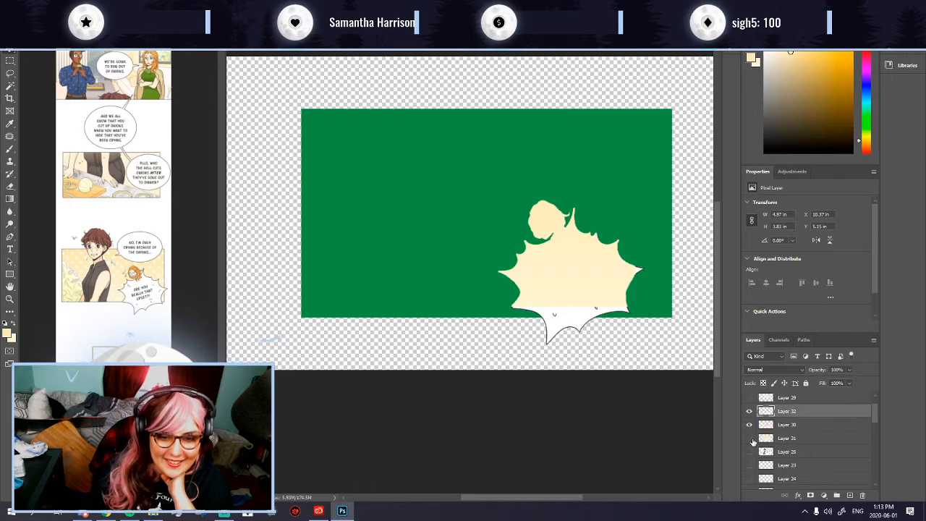
{"action": "left_click", "coordinate": [749, 426]}
{"action": "left_click", "coordinate": [750, 411]}
{"action": "left_click", "coordinate": [749, 452]}
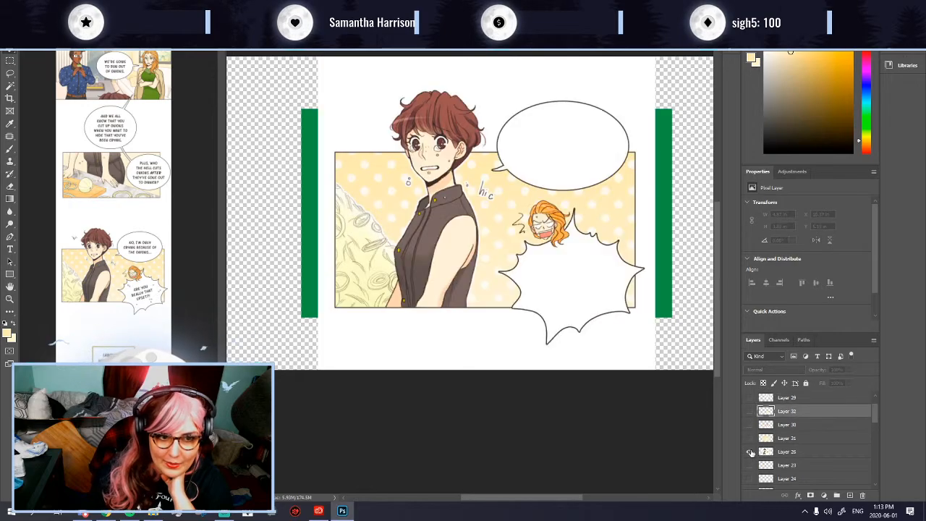
Step: Preview the yellow patch on Layer 32 over the Layer 26 panel, and hide Layer 32 again
{"action": "left_click", "coordinate": [748, 412]}
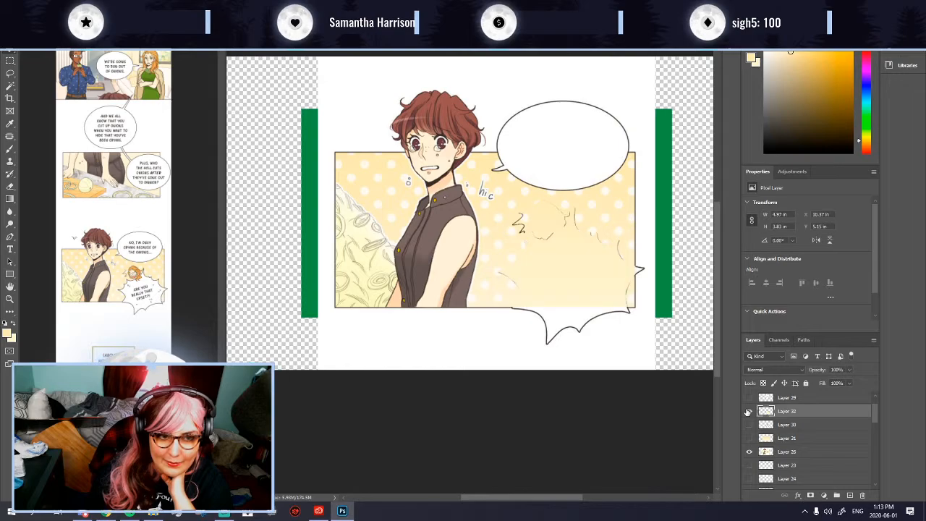
{"action": "scroll", "coordinate": [576, 299], "scroll_direction": "up", "scroll_amount": 1}
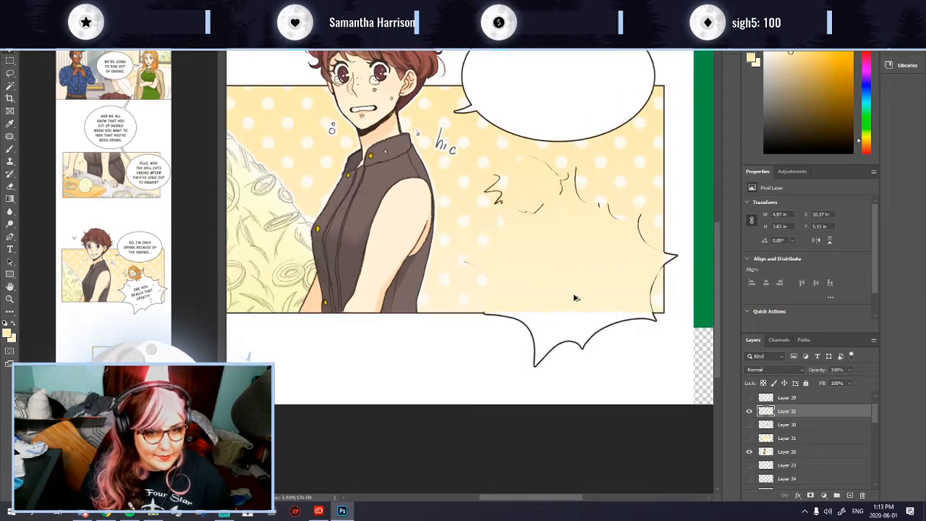
{"action": "scroll", "coordinate": [577, 295], "scroll_direction": "down", "scroll_amount": 1}
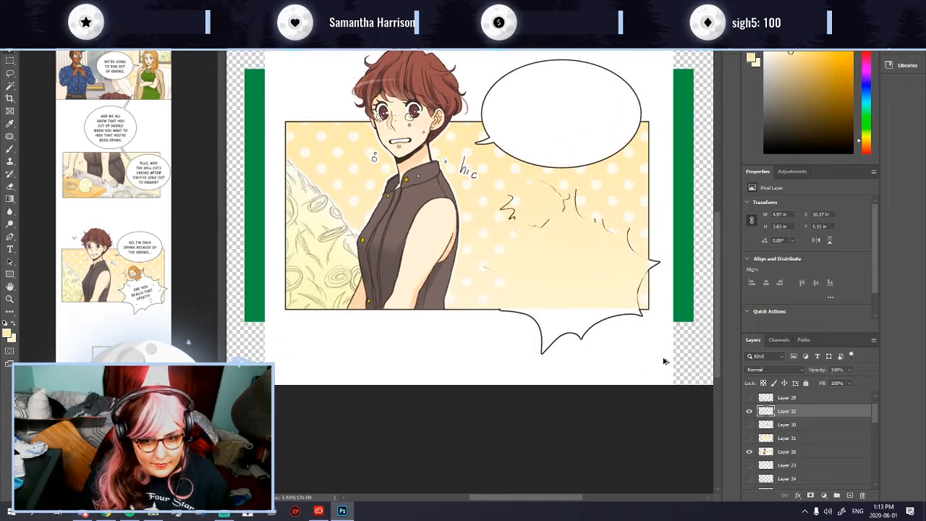
{"action": "left_click", "coordinate": [750, 412]}
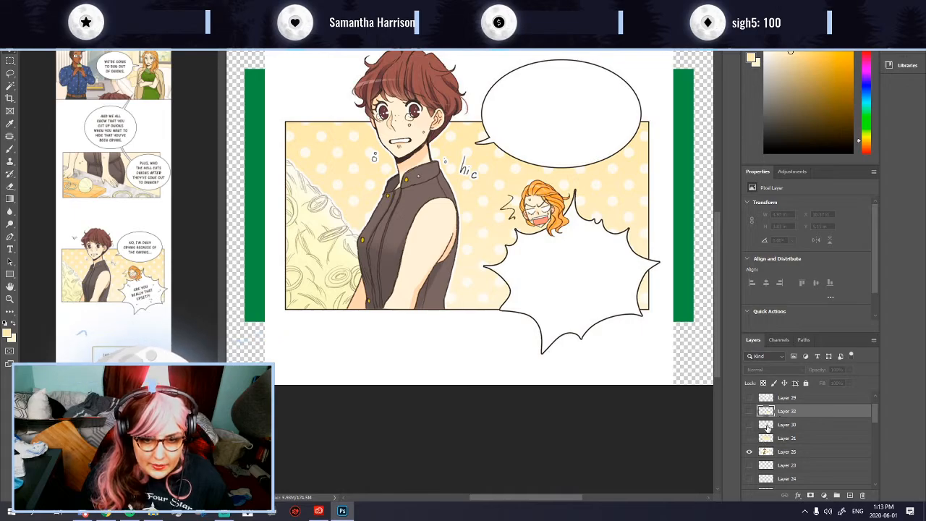
Step: Show Layers 30 and 31, make Layer 31 active, and load the head and spiky bubble outline of Layer 30 as a selection
{"action": "left_click", "coordinate": [750, 425]}
{"action": "left_click", "coordinate": [766, 425]}
{"action": "left_click", "coordinate": [750, 437]}
{"action": "left_click", "coordinate": [766, 439]}
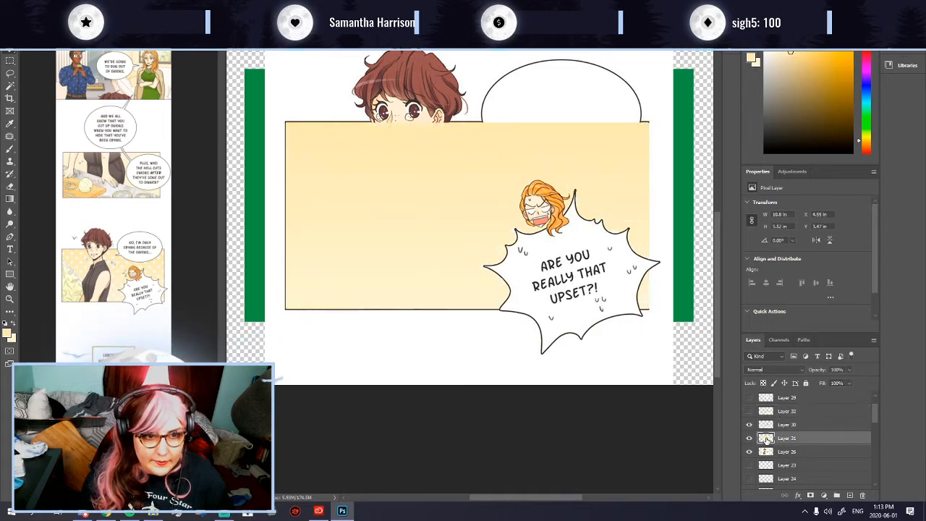
{"action": "left_click", "coordinate": [766, 438], "text": "ctrl"}
Step: Expand the bubble selection by 2 pixels, hide Layer 30, and copy the selected area of Layer 31 to a new layer
{"action": "left_click", "coordinate": [110, 7]}
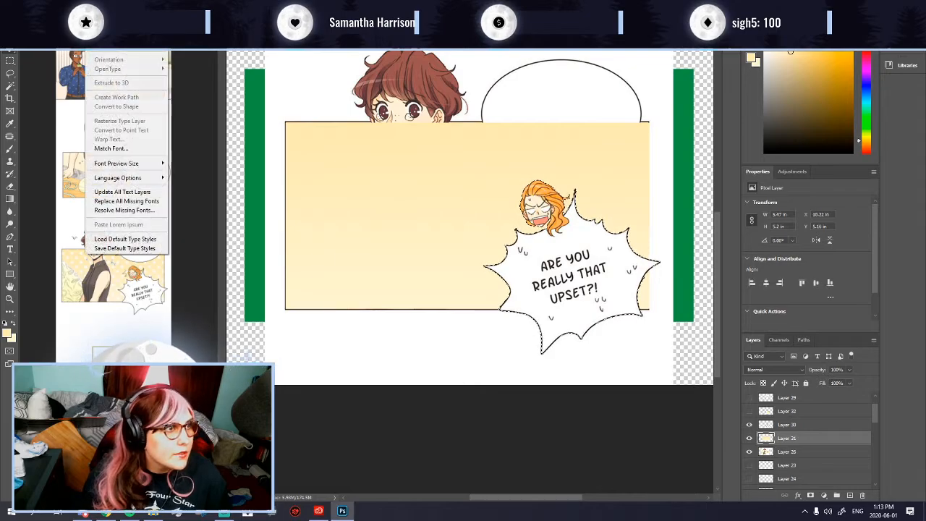
{"action": "mouse_move", "coordinate": [75, 7]}
{"action": "mouse_move", "coordinate": [136, 158]}
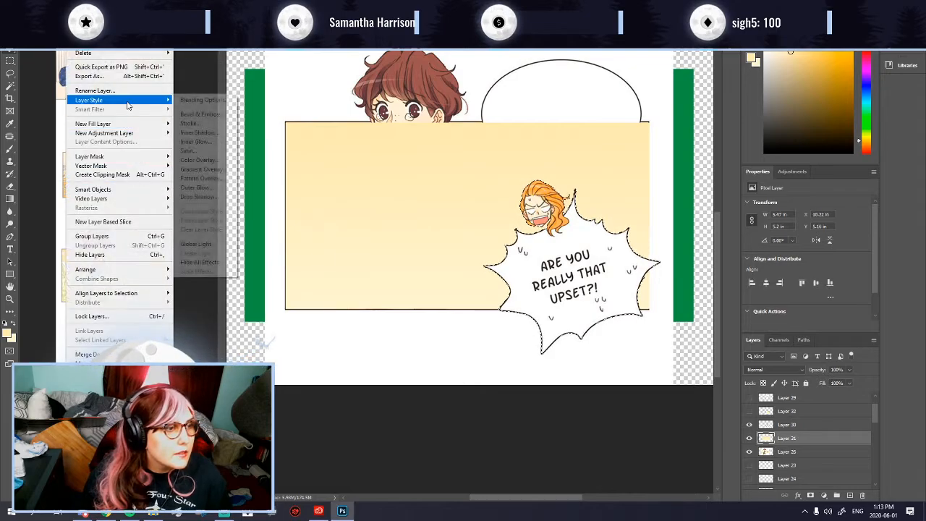
{"action": "mouse_move", "coordinate": [116, 6]}
{"action": "mouse_move", "coordinate": [181, 142]}
{"action": "left_click", "coordinate": [217, 157]}
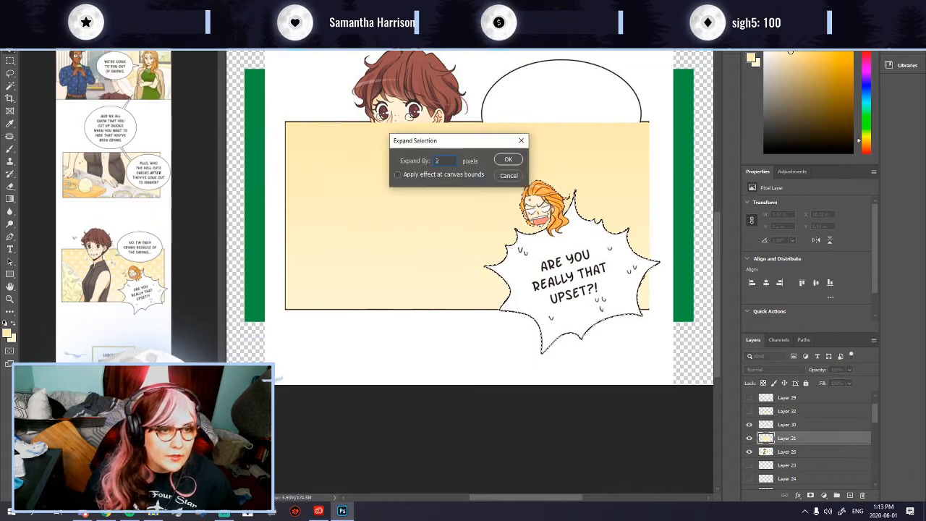
{"action": "left_click", "coordinate": [508, 160]}
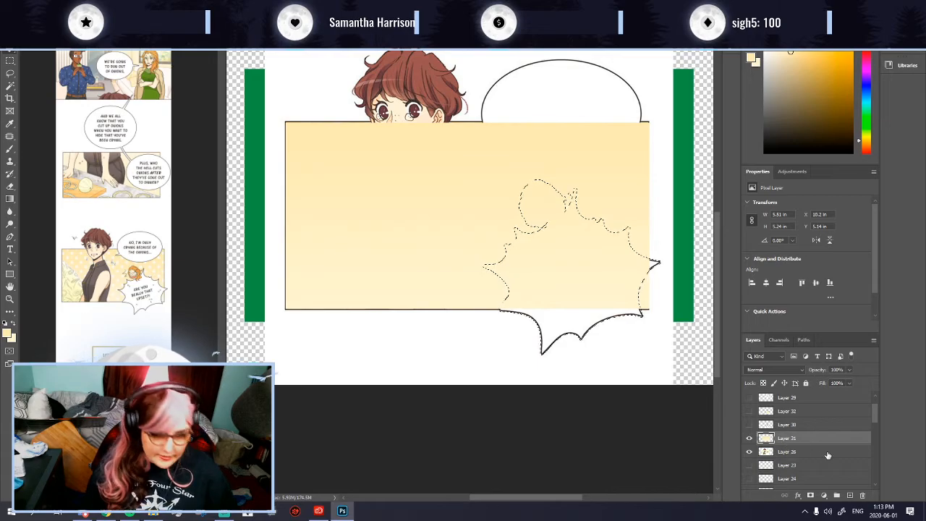
{"action": "key", "text": "ctrl+j"}
Step: Place Layer 33 below Layer 31, hide it, and show Layer 30 with the Layer 26 panel
{"action": "left_click_drag", "start_coordinate": [789, 450], "coordinate": [787, 453]}
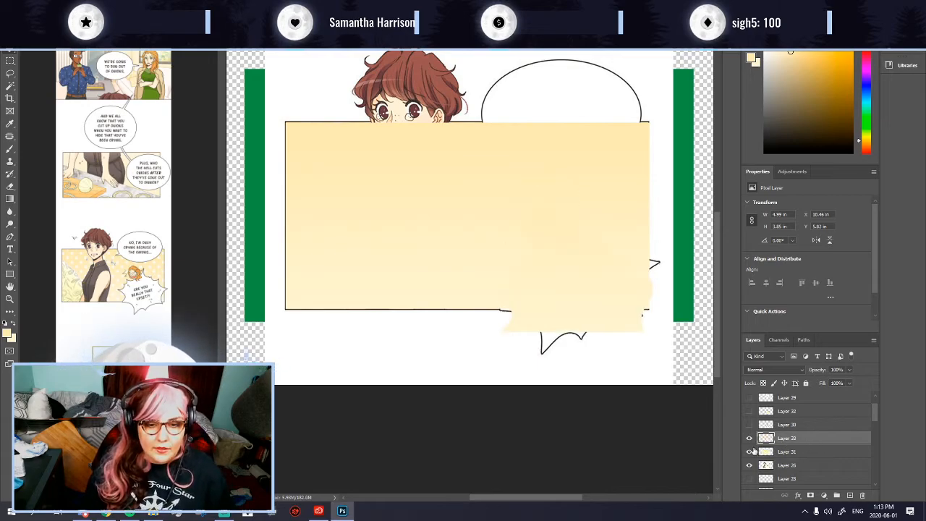
{"action": "left_click", "coordinate": [749, 465]}
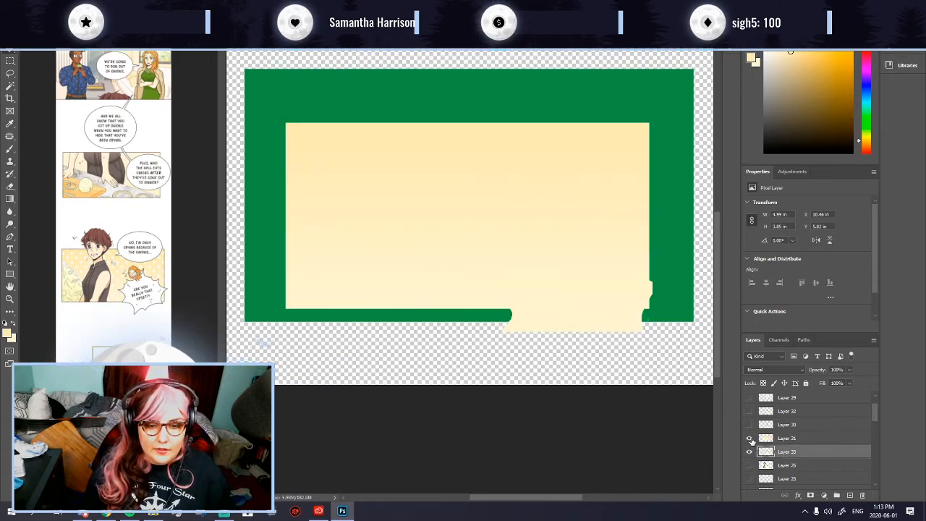
{"action": "left_click", "coordinate": [749, 466]}
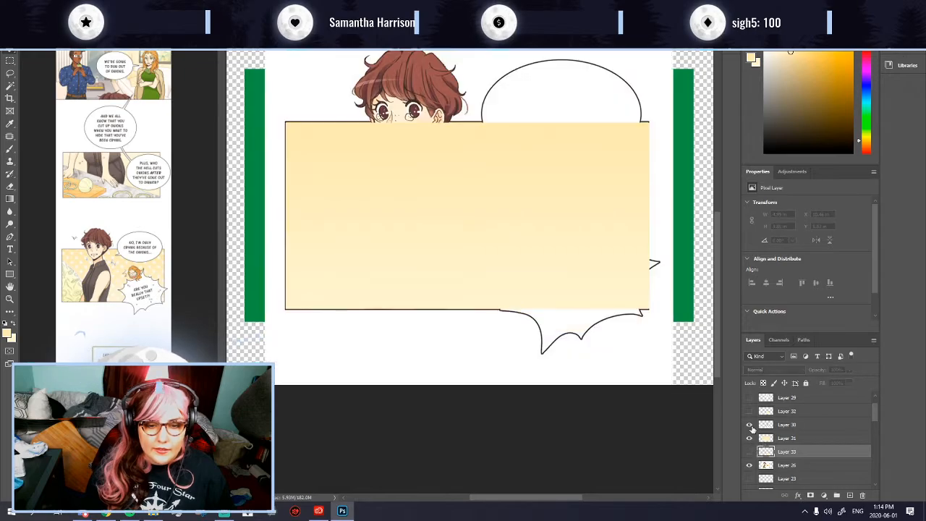
{"action": "left_click", "coordinate": [749, 425]}
{"action": "left_click_drag", "start_coordinate": [787, 438], "coordinate": [788, 419]}
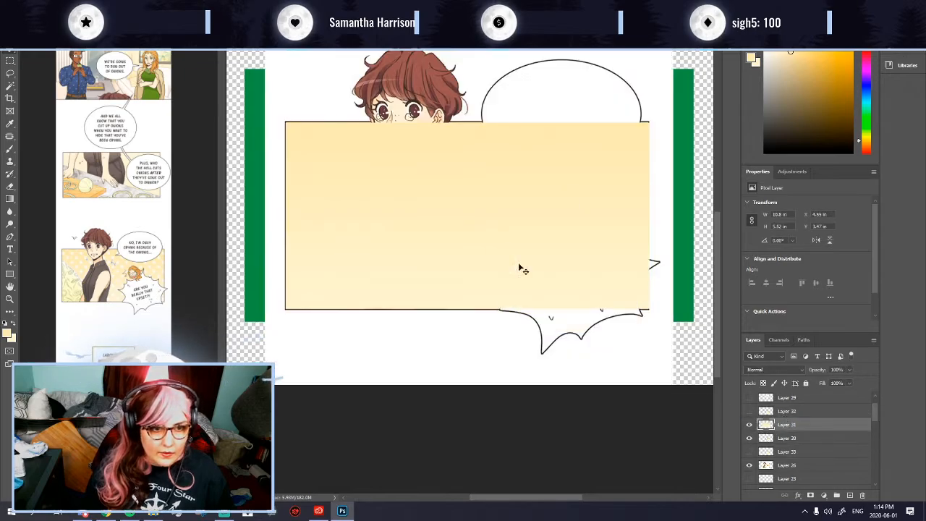
{"action": "left_click_drag", "start_coordinate": [597, 272], "coordinate": [599, 262]}
{"action": "key", "text": "ctrl+z"}
{"action": "left_click_drag", "start_coordinate": [768, 426], "coordinate": [768, 438]}
Step: Show Layer 32 and shift its yellow patch slightly to cover the remaining head and spiky bubble lines inside the panel
{"action": "left_click", "coordinate": [749, 411]}
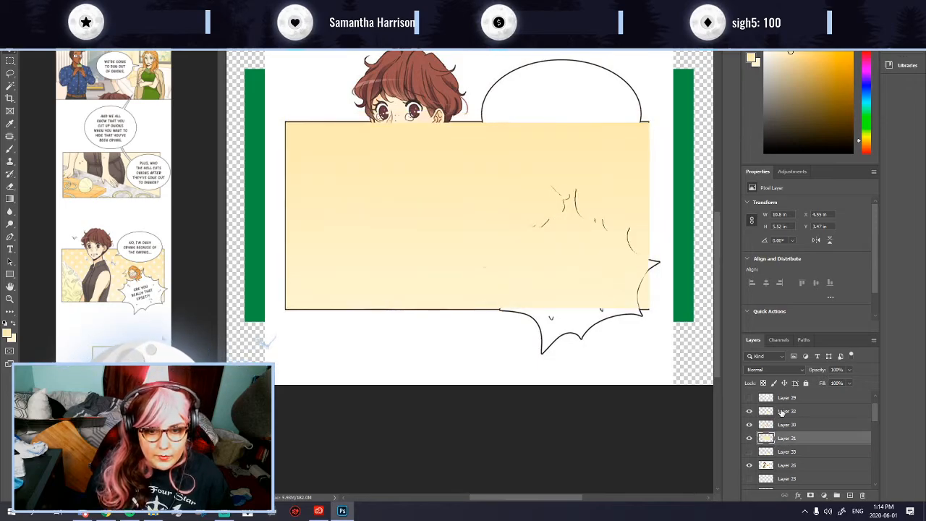
{"action": "left_click", "coordinate": [782, 411]}
{"action": "left_click_drag", "start_coordinate": [557, 263], "coordinate": [560, 270]}
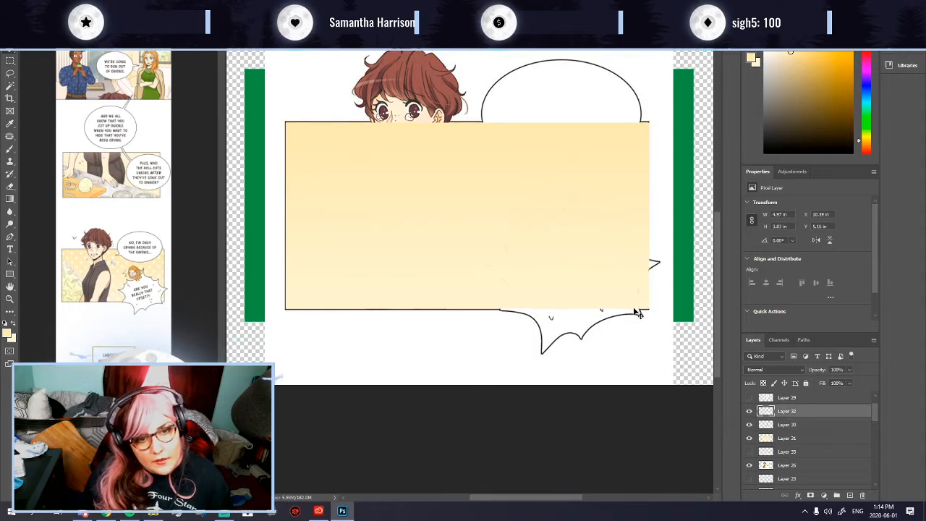
Step: Load Layer 32's outline as a selection, expand it by 2 pixels, and copy that area of Layer 31 to a new layer
{"action": "left_click", "coordinate": [766, 411], "text": "ctrl"}
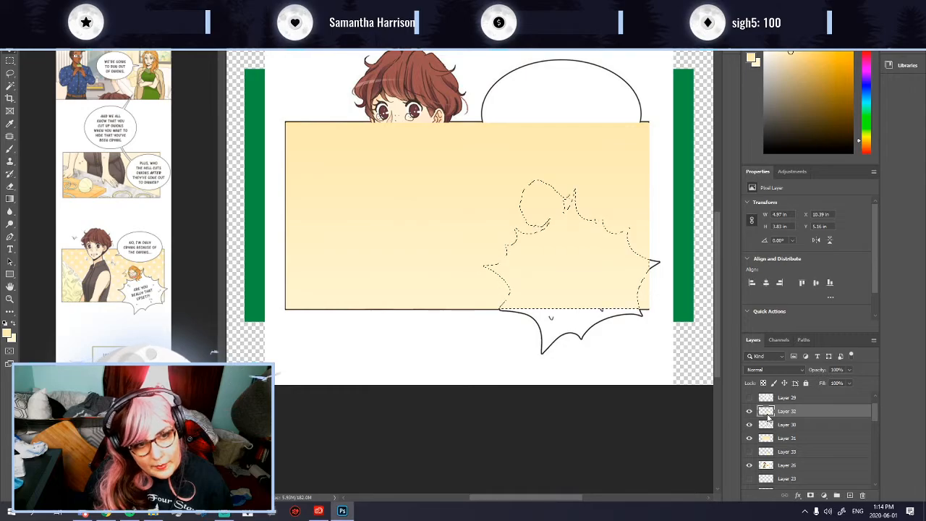
{"action": "left_click", "coordinate": [112, 6]}
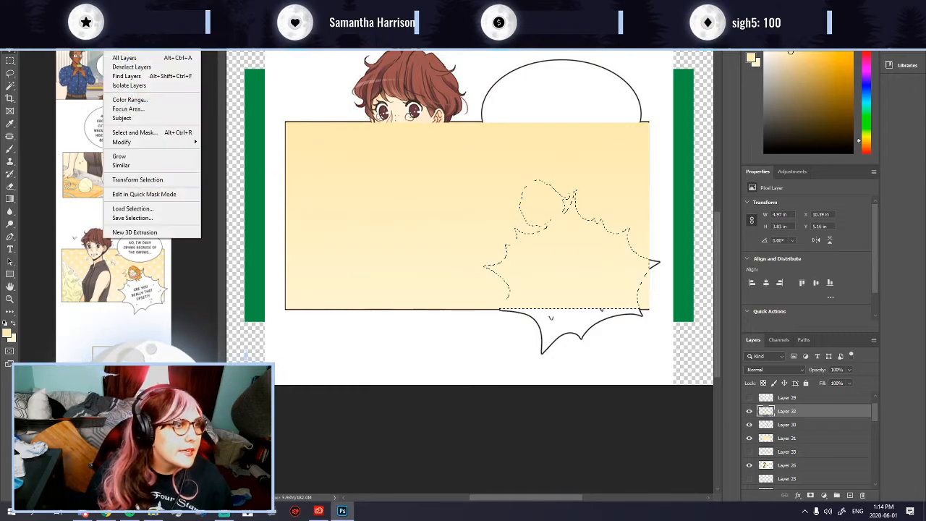
{"action": "mouse_move", "coordinate": [181, 142]}
{"action": "left_click", "coordinate": [217, 161]}
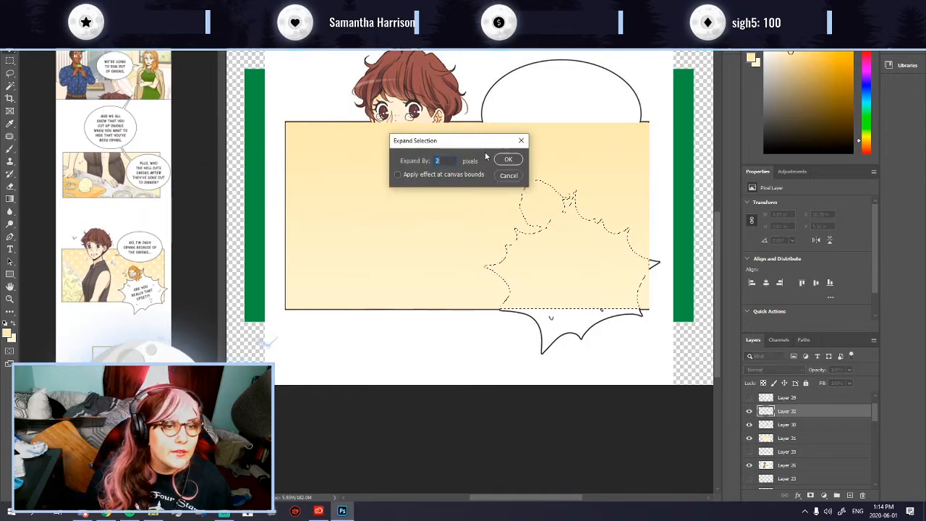
{"action": "left_click", "coordinate": [506, 160]}
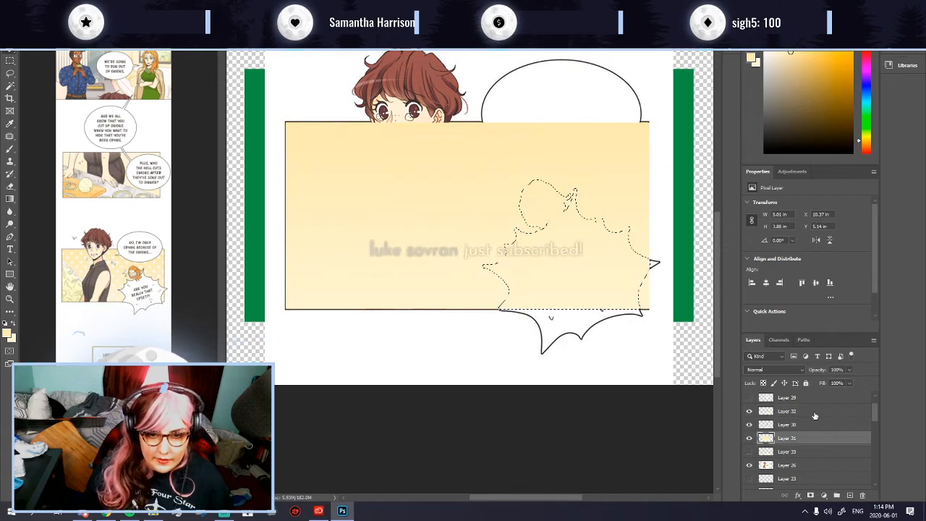
{"action": "left_click", "coordinate": [799, 439]}
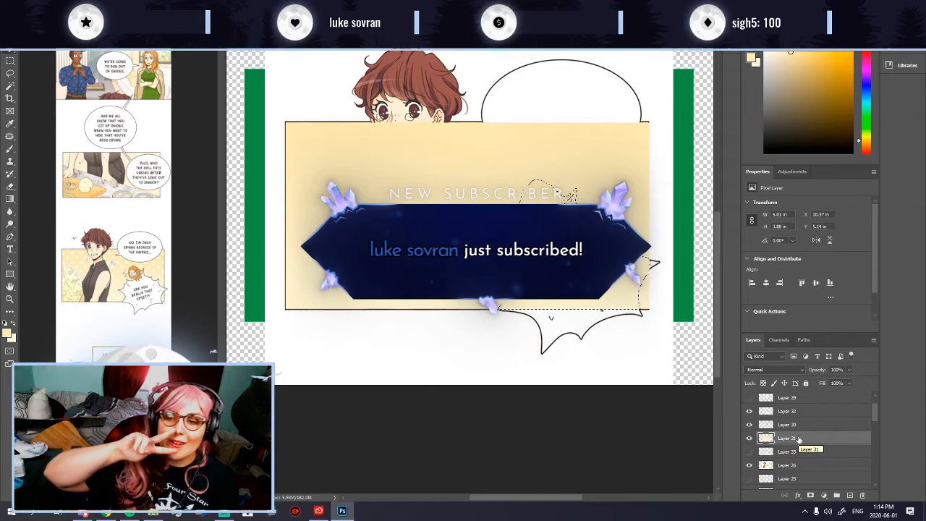
{"action": "key", "text": "ctrl+j"}
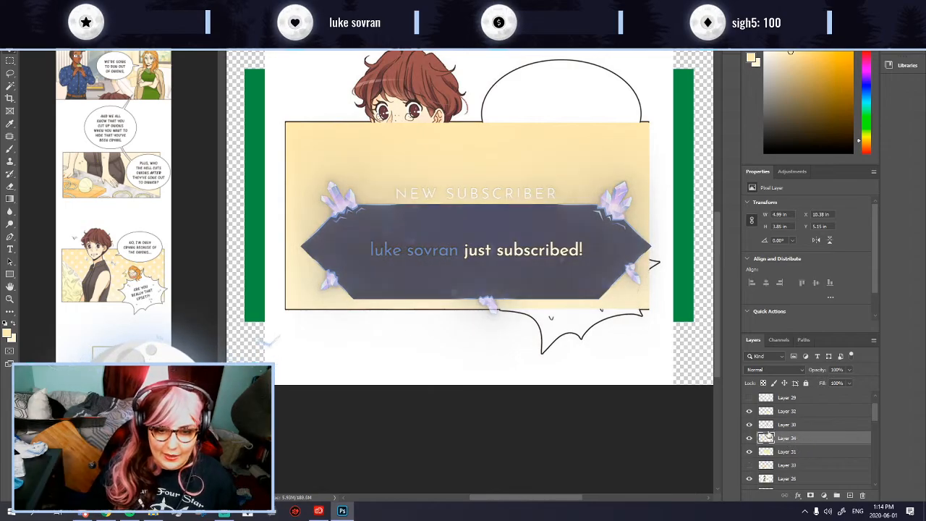
Step: Move Layer 34 above Layer 30 and merge it with Layer 32
{"action": "left_click_drag", "start_coordinate": [783, 437], "coordinate": [782, 419]}
{"action": "left_click", "coordinate": [781, 413]}
{"action": "key", "text": "ctrl+e"}
Step: Toggle the merged yellow patch on Layer 34 to check its coverage, and hide Layers 30 and 31 to reveal the panel
{"action": "left_click", "coordinate": [749, 411]}
{"action": "left_click", "coordinate": [749, 410]}
{"action": "left_click", "coordinate": [749, 398]}
{"action": "left_click", "coordinate": [749, 398]}
{"action": "left_click", "coordinate": [749, 411]}
{"action": "left_click", "coordinate": [749, 411]}
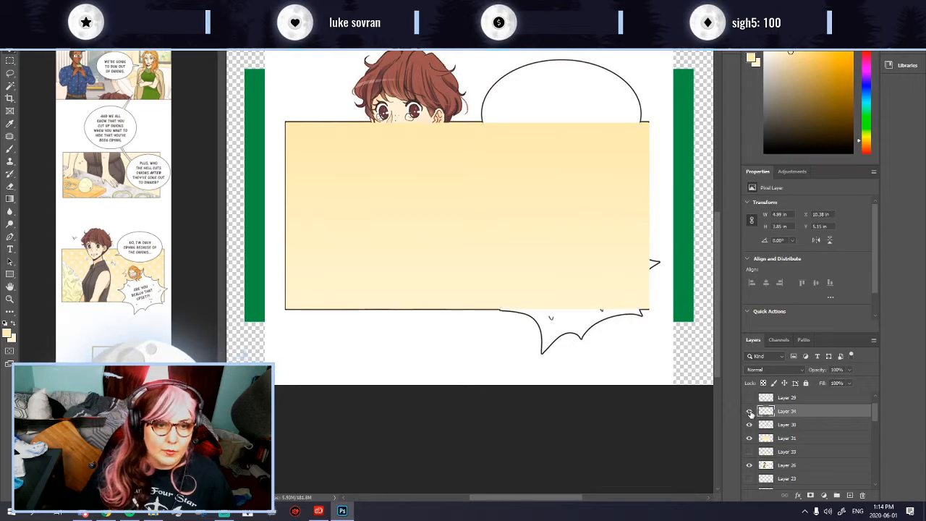
{"action": "left_click", "coordinate": [749, 425]}
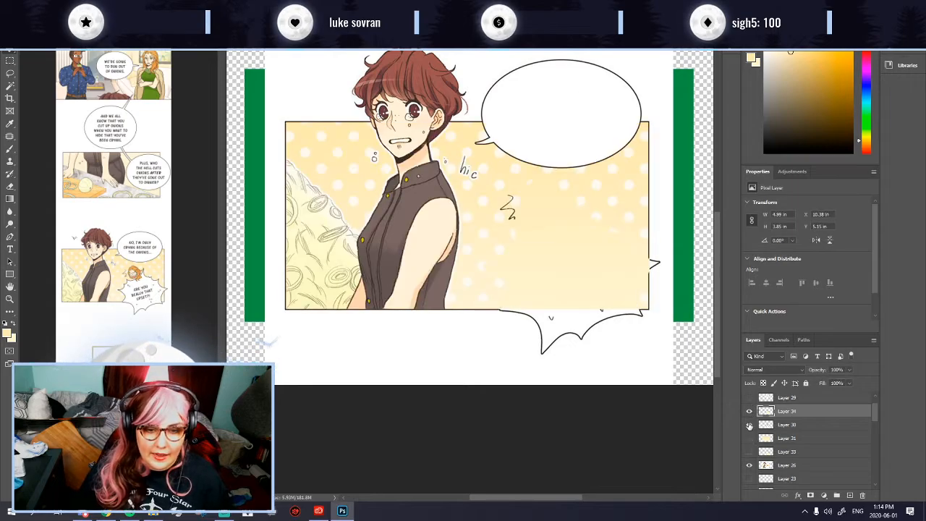
{"action": "key", "text": "ctrl+0"}
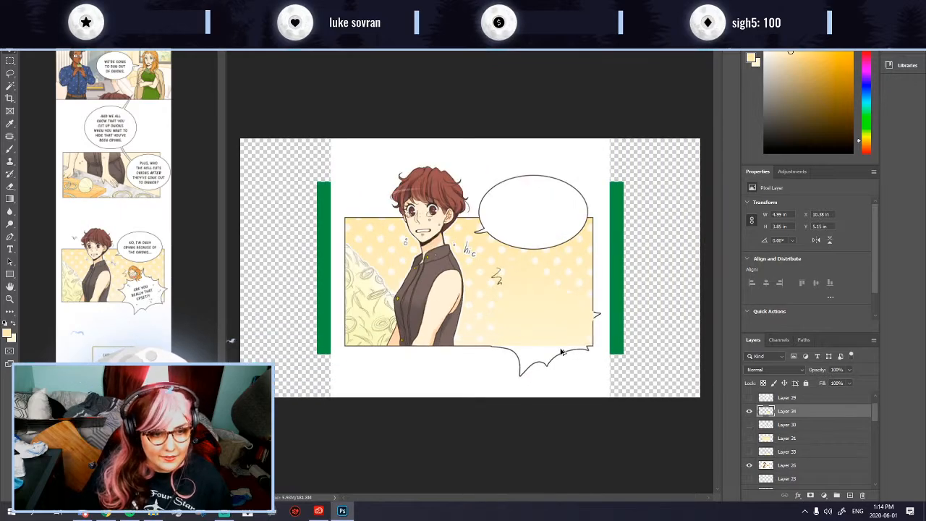
{"action": "scroll", "coordinate": [584, 359], "scroll_direction": "up", "scroll_amount": 2}
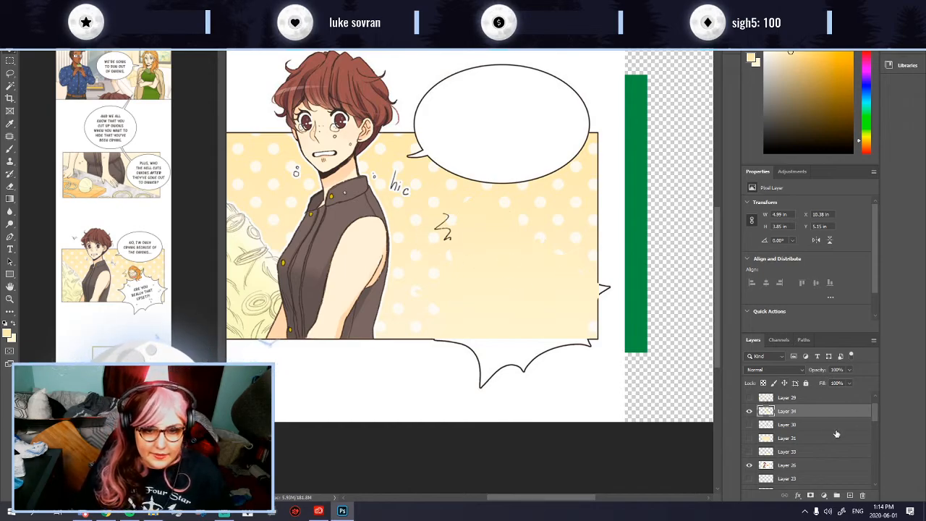
Step: Move the yellow patch on Layer 34 directly above Layer 26 and merge the two layers
{"action": "left_click", "coordinate": [795, 430], "text": "shift"}
{"action": "left_click", "coordinate": [785, 415]}
{"action": "left_click_drag", "start_coordinate": [785, 415], "coordinate": [796, 460]}
{"action": "left_click", "coordinate": [790, 469], "text": "shift"}
{"action": "key", "text": "ctrl+e"}
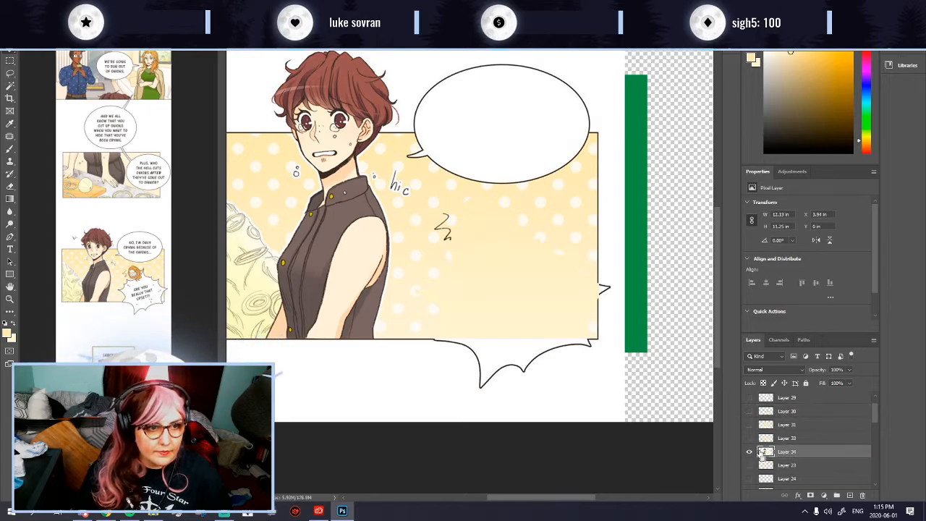
Step: Show the plain yellow background on Layer 31 and place it directly below the merged panel on Layer 34
{"action": "scroll", "coordinate": [476, 311], "scroll_direction": "up", "scroll_amount": 2}
{"action": "scroll", "coordinate": [375, 227], "scroll_direction": "down", "scroll_amount": 1}
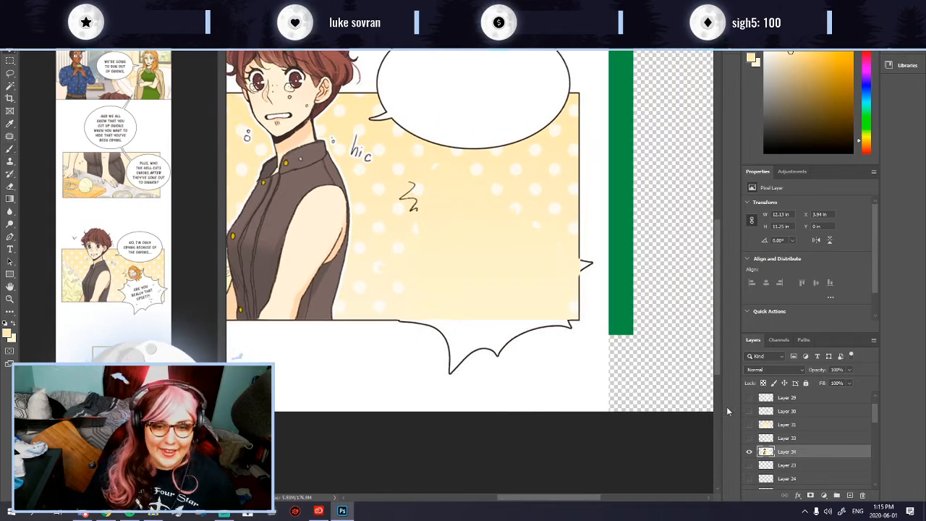
{"action": "left_click", "coordinate": [787, 427]}
{"action": "left_click", "coordinate": [750, 427]}
{"action": "left_click", "coordinate": [751, 427]}
{"action": "left_click", "coordinate": [750, 425]}
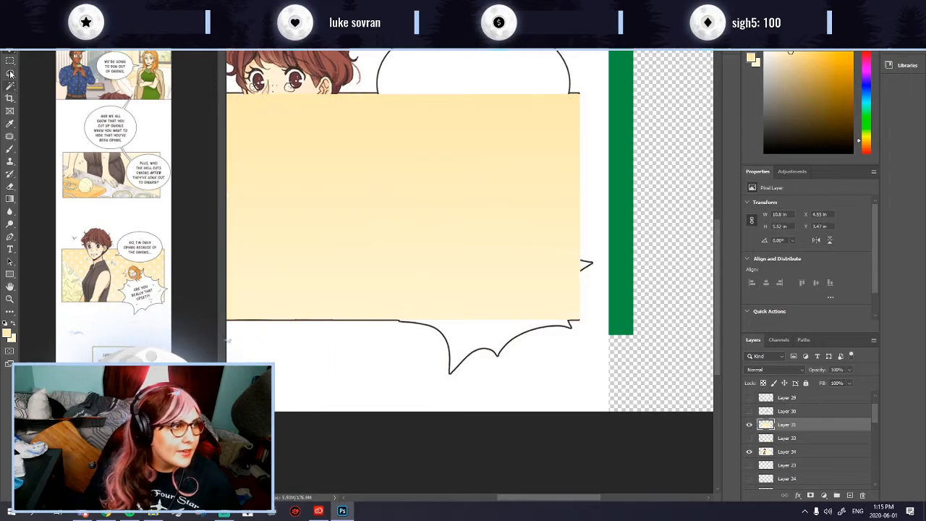
{"action": "left_click_drag", "start_coordinate": [763, 431], "coordinate": [776, 461]}
Step: Lasso the area around the squiggle, copy it from Layer 31 to a new layer, and place that layer above Layer 34
{"action": "mouse_move", "coordinate": [415, 186]}
{"action": "left_mouse_down"}
{"action": "mouse_move", "coordinate": [404, 183]}
{"action": "mouse_move", "coordinate": [404, 211]}
{"action": "mouse_move", "coordinate": [424, 205]}
{"action": "mouse_move", "coordinate": [427, 181]}
{"action": "mouse_move", "coordinate": [409, 176]}
{"action": "left_mouse_up"}
{"action": "key", "text": "ctrl+j"}
{"action": "left_click_drag", "start_coordinate": [771, 452], "coordinate": [773, 439]}
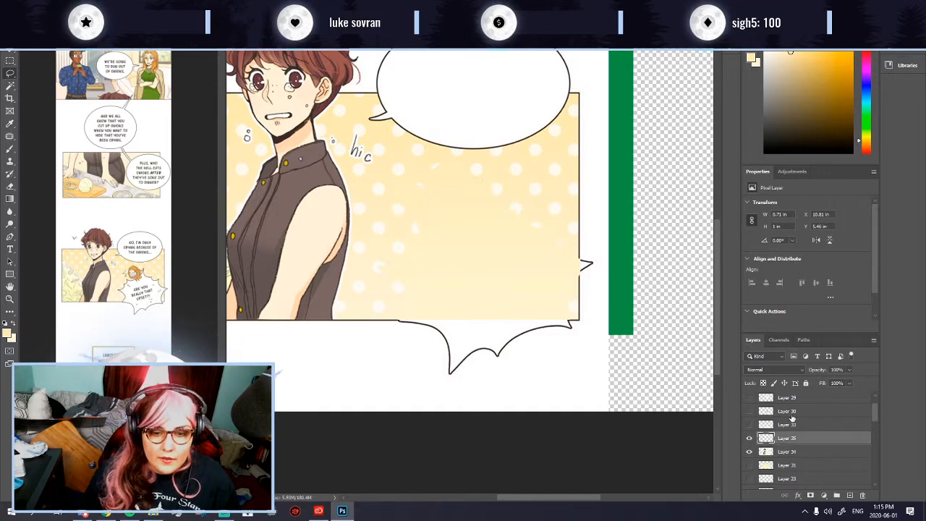
Step: Lower Layer 35's opacity to 60%, erase the patch where it covers the surrounding white dots, and restore the opacity to 100%
{"action": "mouse_move", "coordinate": [850, 369]}
{"action": "left_mouse_down"}
{"action": "mouse_move", "coordinate": [842, 384]}
{"action": "mouse_move", "coordinate": [819, 384]}
{"action": "left_mouse_up"}
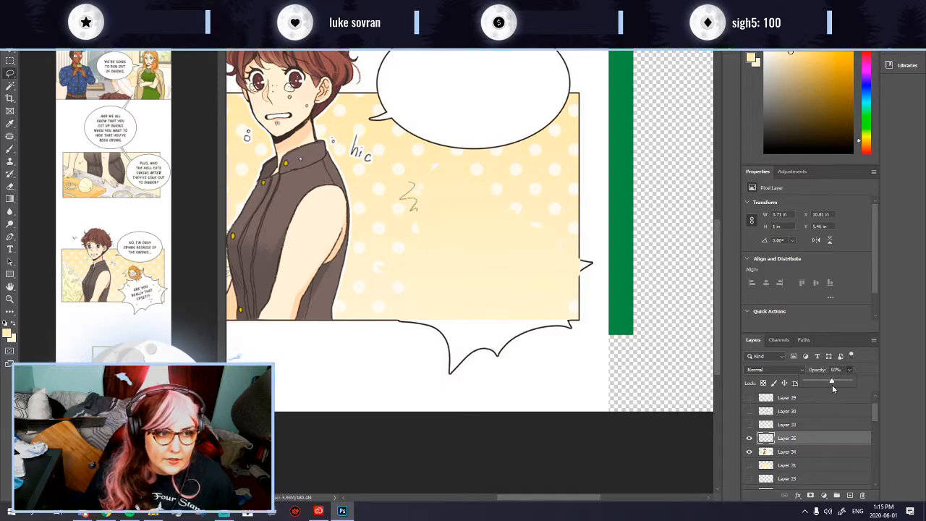
{"action": "scroll", "coordinate": [427, 229], "scroll_direction": "up", "scroll_amount": 4}
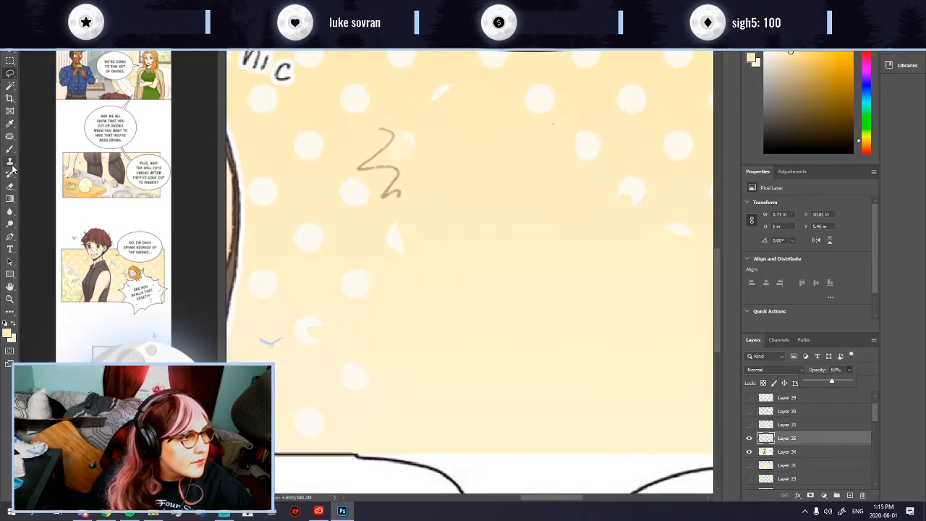
{"action": "left_click", "coordinate": [10, 186]}
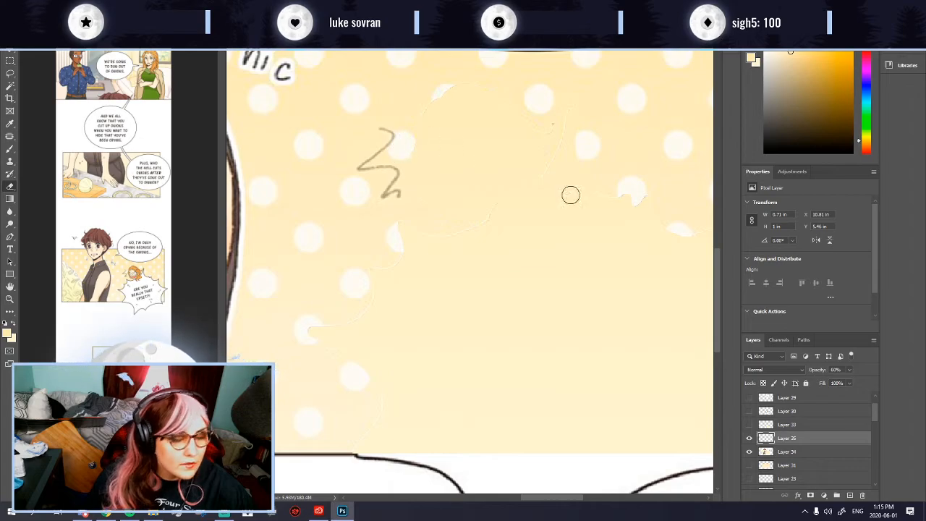
{"action": "left_click", "coordinate": [850, 370]}
{"action": "left_click_drag", "start_coordinate": [852, 384], "coordinate": [902, 386]}
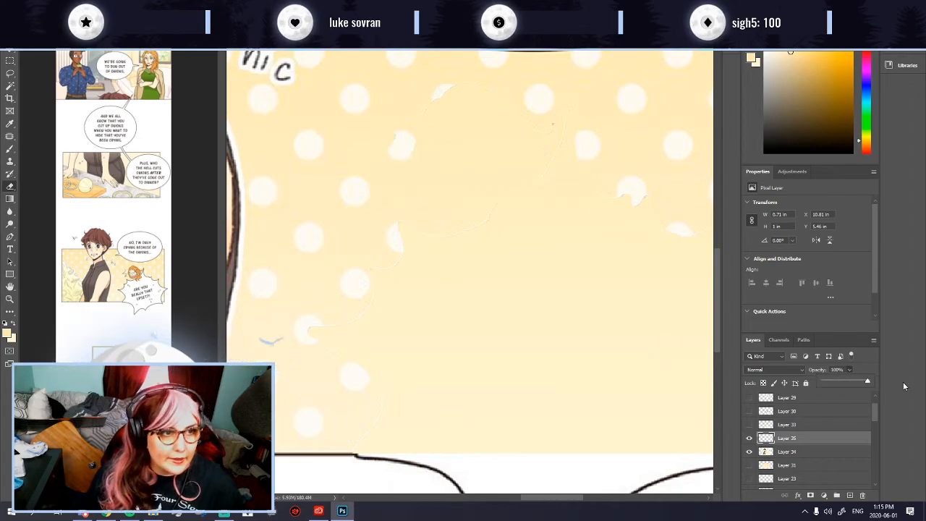
Step: Merge the squiggle patch on Layer 35 with the panel on Layer 34
{"action": "scroll", "coordinate": [360, 311], "scroll_direction": "down", "scroll_amount": 5}
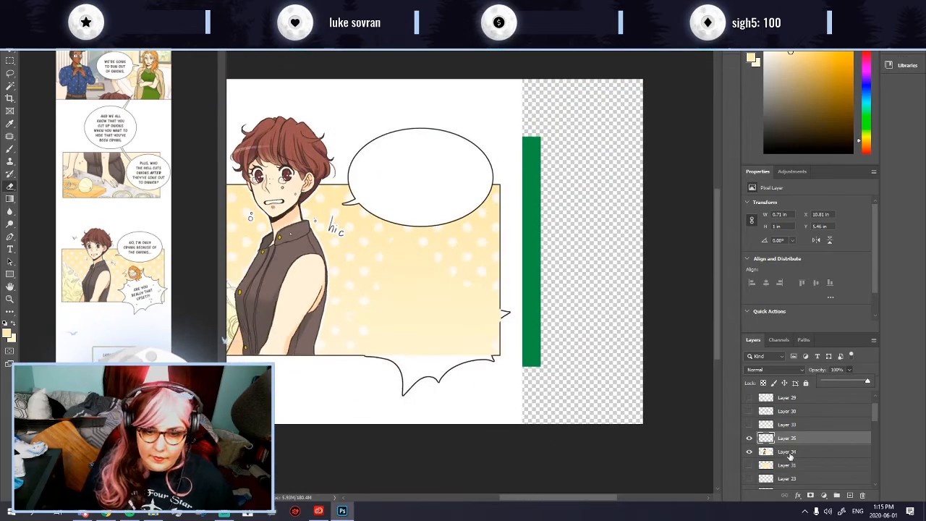
{"action": "left_click", "coordinate": [785, 454], "text": "shift"}
{"action": "key", "text": "ctrl+e"}
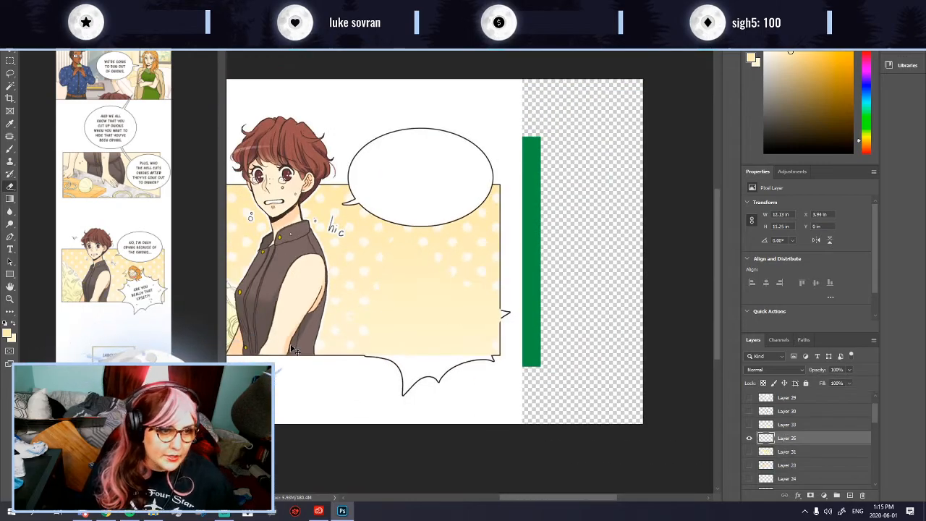
{"action": "scroll", "coordinate": [343, 347], "scroll_direction": "down", "scroll_amount": 3}
{"action": "scroll", "coordinate": [437, 364], "scroll_direction": "up", "scroll_amount": 1}
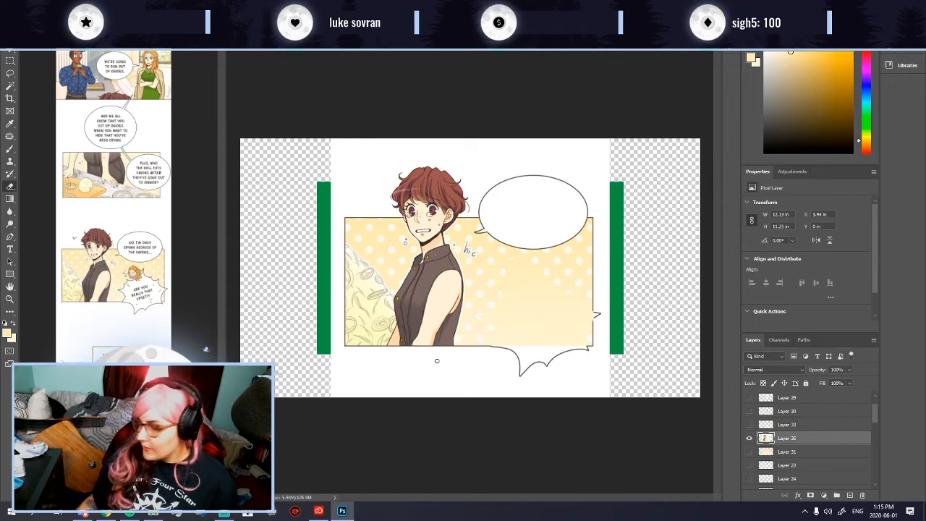
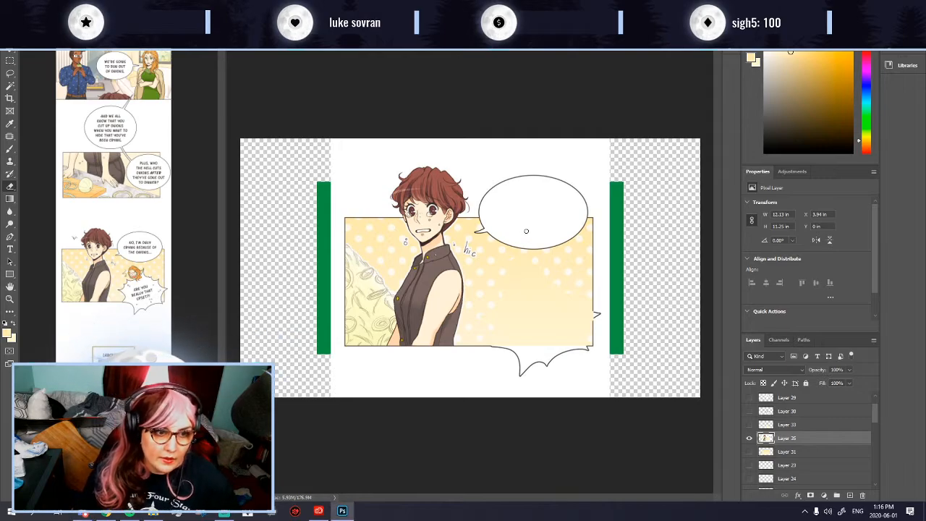
Step: Preview Layers 29 and 30 over the rebuilt panel and hide each of them again
{"action": "scroll", "coordinate": [447, 281], "scroll_direction": "up", "scroll_amount": 2}
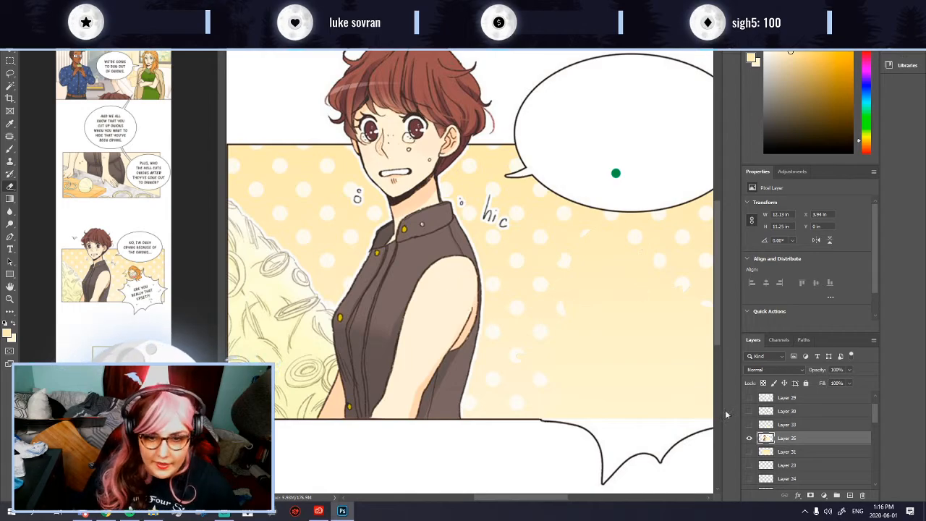
{"action": "left_click", "coordinate": [750, 398]}
{"action": "left_click", "coordinate": [749, 398]}
{"action": "left_click", "coordinate": [750, 411]}
{"action": "left_click", "coordinate": [749, 411]}
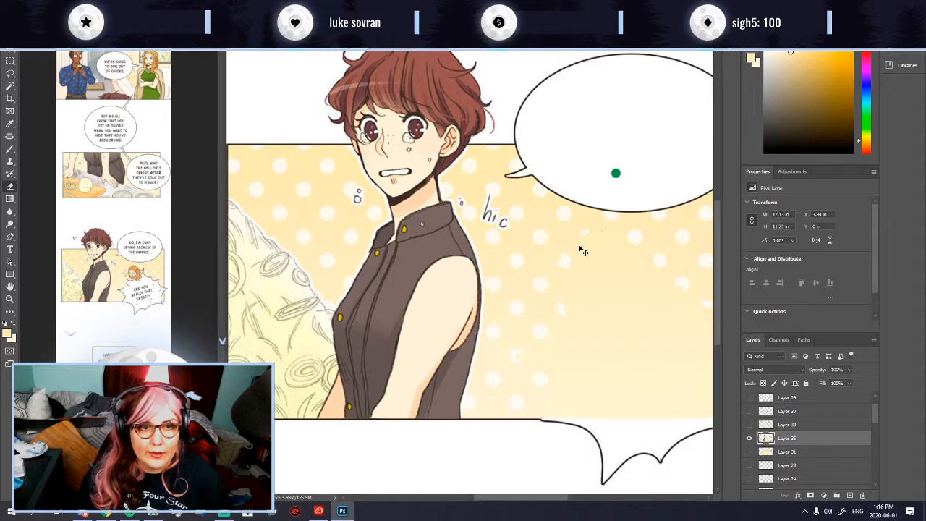
Step: Try covering the speech bubble with a copied strip of the panel's upper border, return the strip to its original place, and merge it down
{"action": "scroll", "coordinate": [584, 250], "scroll_direction": "down", "scroll_amount": 1}
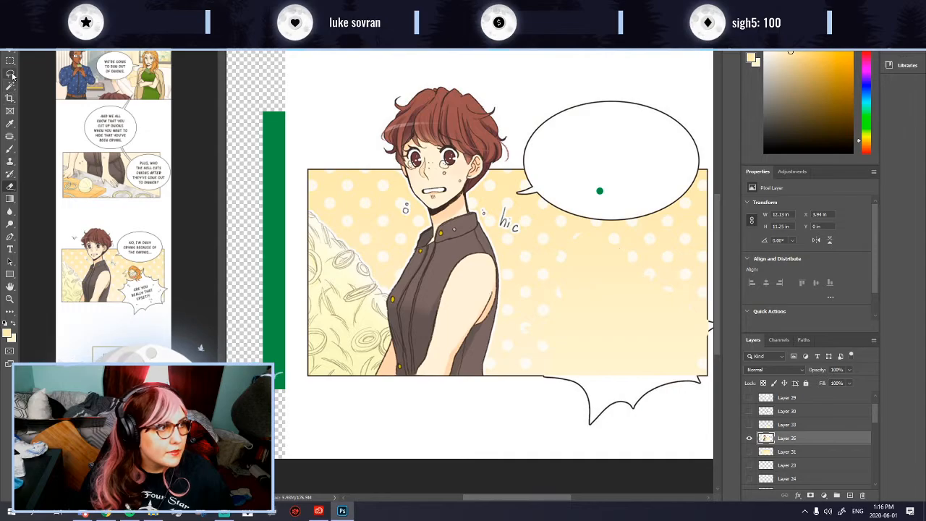
{"action": "scroll", "coordinate": [755, 435], "scroll_direction": "down", "scroll_amount": 1}
{"action": "scroll", "coordinate": [429, 236], "scroll_direction": "down", "scroll_amount": 3}
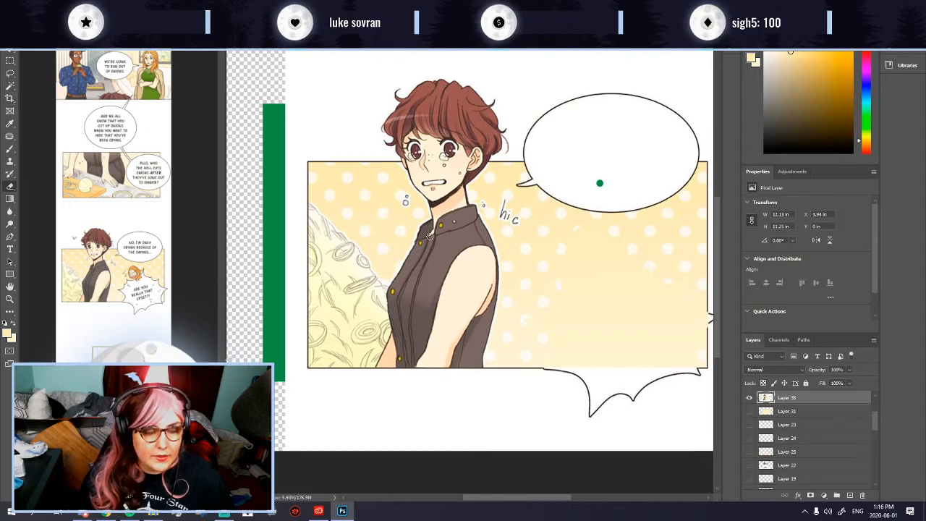
{"action": "scroll", "coordinate": [593, 260], "scroll_direction": "up", "scroll_amount": 1}
{"action": "key", "text": "m"}
{"action": "left_click_drag", "start_coordinate": [283, 155], "coordinate": [301, 204]}
{"action": "key", "text": "ctrl+d"}
{"action": "left_click_drag", "start_coordinate": [357, 214], "coordinate": [297, 201]}
{"action": "key", "text": "ctrl+j"}
{"action": "left_click_drag", "start_coordinate": [337, 209], "coordinate": [476, 212]}
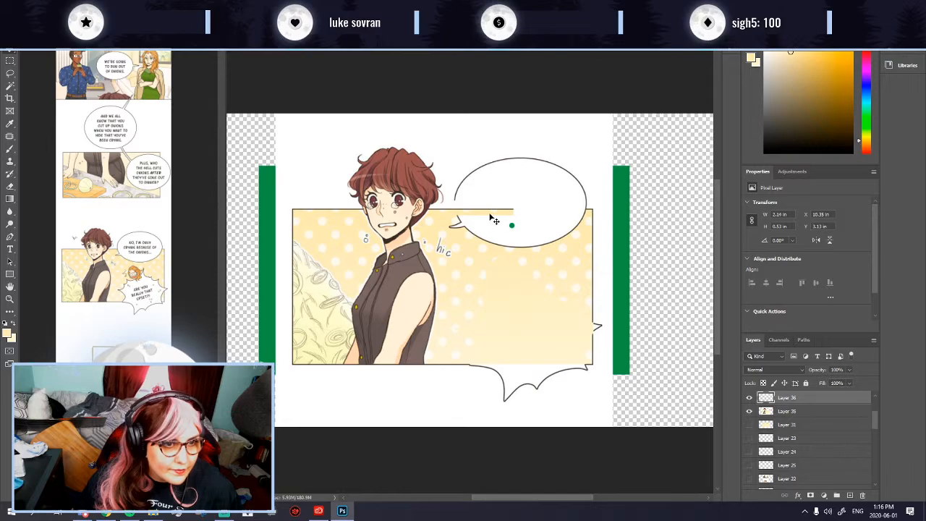
{"action": "left_click_drag", "start_coordinate": [487, 214], "coordinate": [355, 212]}
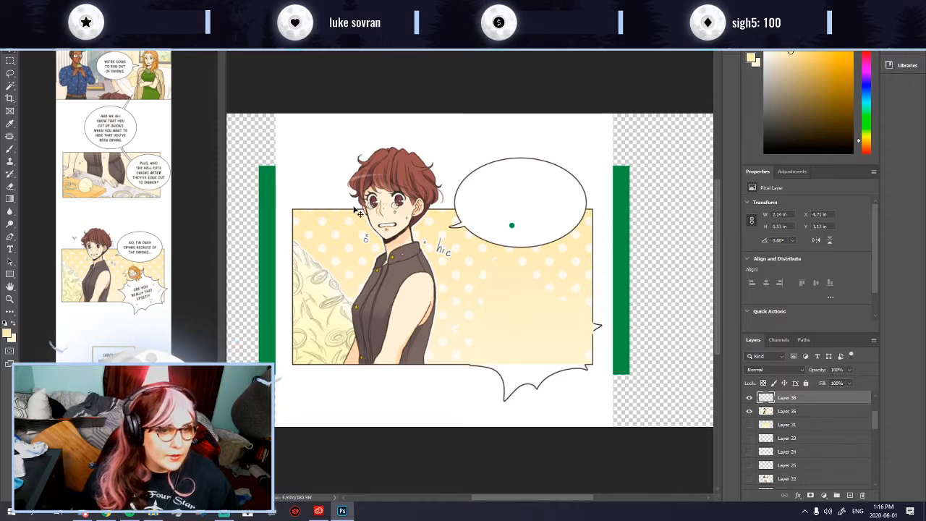
{"action": "key", "text": "ctrl+e"}
Step: Copy a strip of the panel's upper border about 2.47 × 0.27 in to a new layer and align it across the bubble's left half
{"action": "left_click", "coordinate": [10, 61]}
{"action": "left_click", "coordinate": [358, 211]}
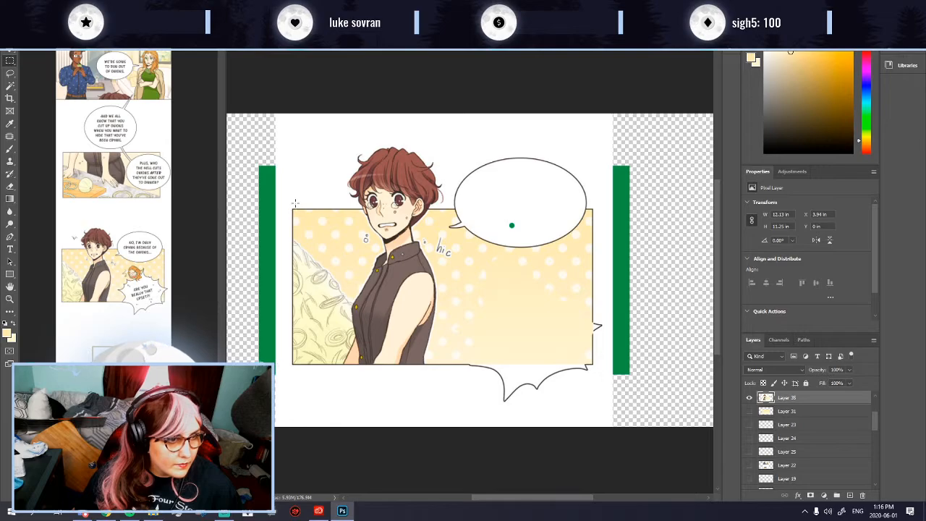
{"action": "left_click_drag", "start_coordinate": [294, 211], "coordinate": [363, 211]}
{"action": "key", "text": "ctrl+j"}
{"action": "left_click", "coordinate": [12, 52]}
{"action": "left_click_drag", "start_coordinate": [324, 214], "coordinate": [523, 244]}
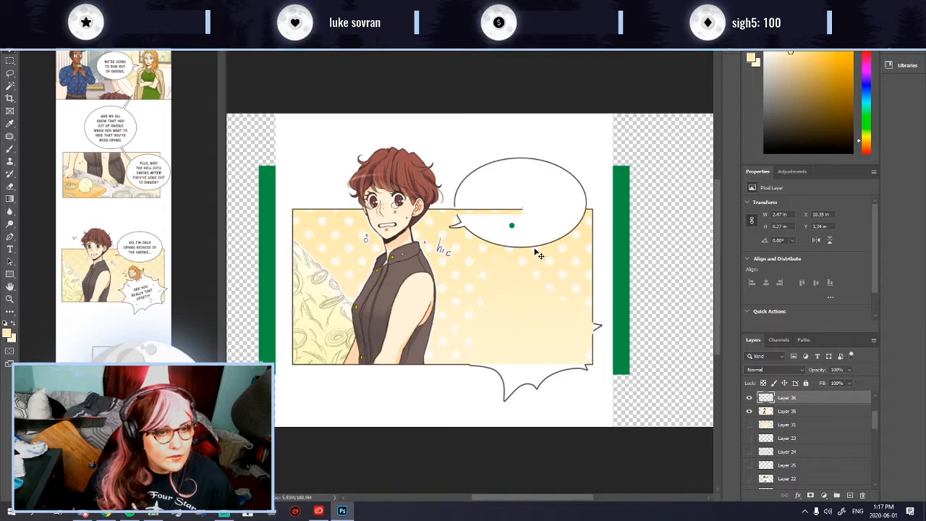
{"action": "scroll", "coordinate": [502, 201], "scroll_direction": "up", "scroll_amount": 3}
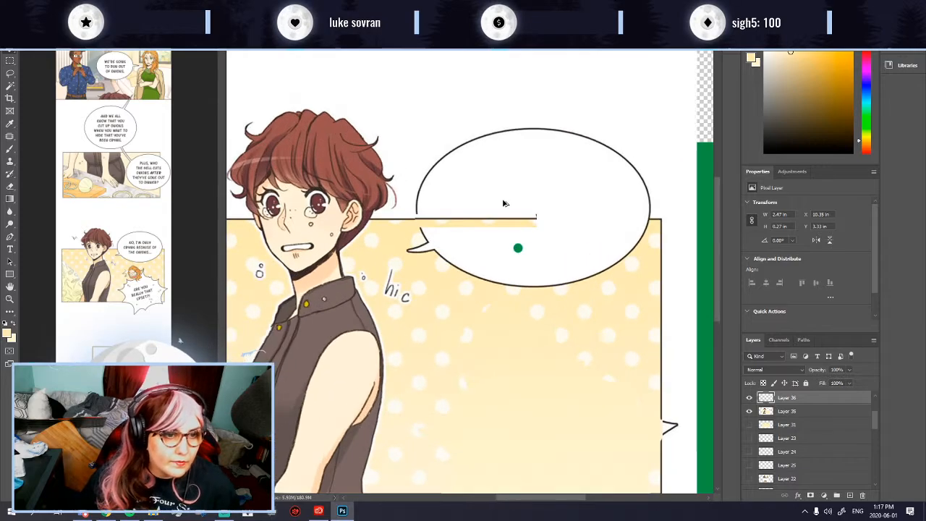
{"action": "left_click_drag", "start_coordinate": [429, 226], "coordinate": [432, 228]}
{"action": "key", "text": "Down"}
{"action": "scroll", "coordinate": [491, 239], "scroll_direction": "down", "scroll_amount": 3}
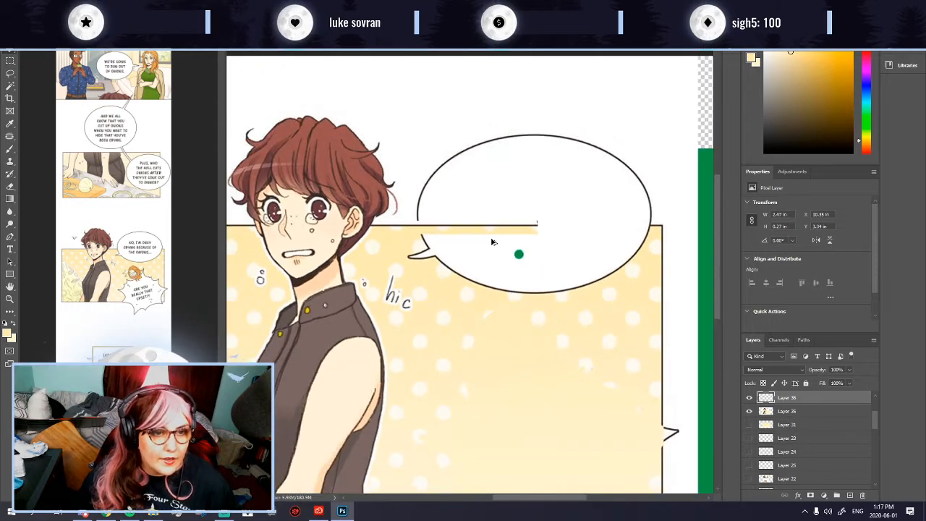
Step: Duplicate the border strip and line the copy up with the first one to extend the border across the bubble's right half
{"action": "key", "text": "ctrl+v"}
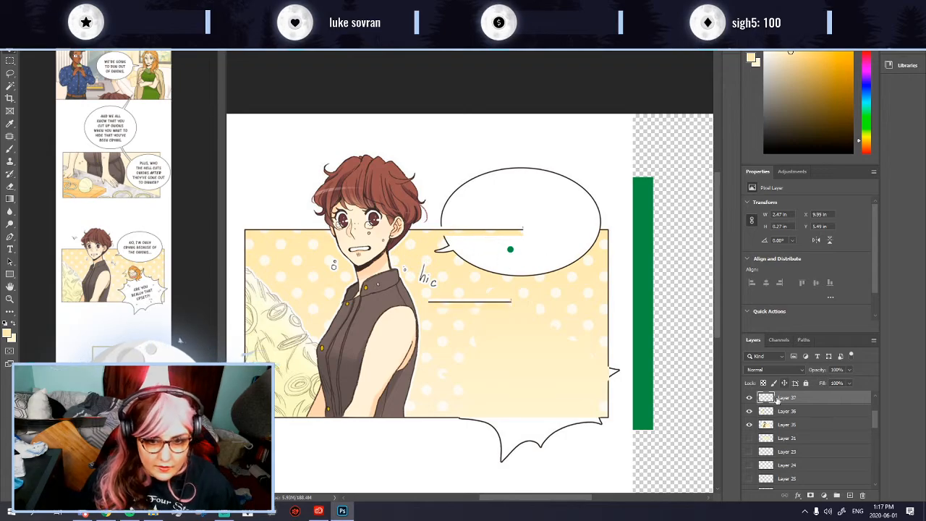
{"action": "left_click_drag", "start_coordinate": [289, 231], "coordinate": [361, 210]}
{"action": "key", "text": "ctrl+z"}
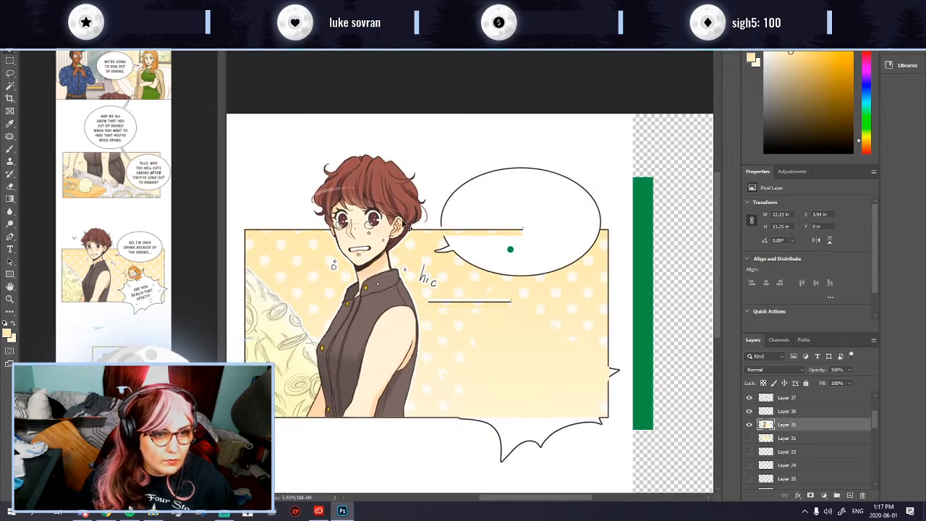
{"action": "left_click_drag", "start_coordinate": [477, 310], "coordinate": [543, 236]}
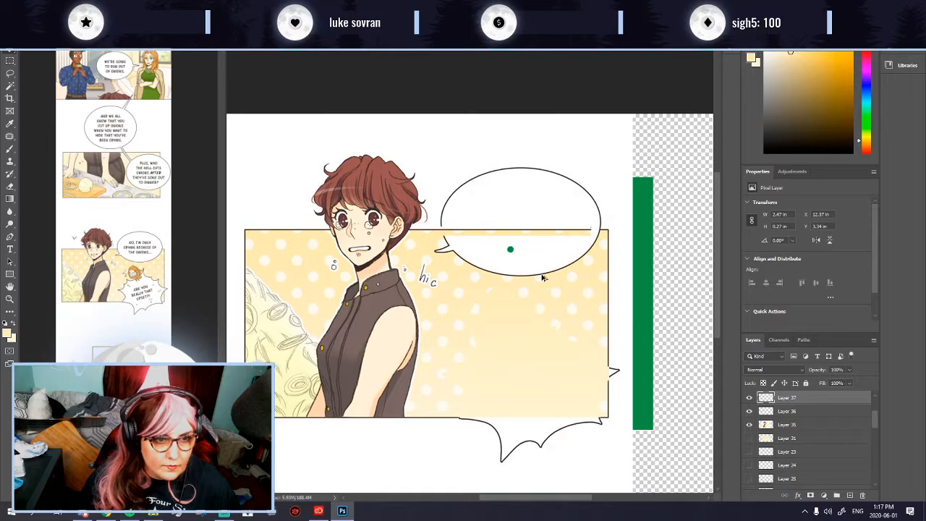
{"action": "scroll", "coordinate": [544, 272], "scroll_direction": "up", "scroll_amount": 1}
{"action": "left_click", "coordinate": [851, 371]}
{"action": "left_click_drag", "start_coordinate": [855, 382], "coordinate": [827, 382]}
{"action": "left_click_drag", "start_coordinate": [540, 214], "coordinate": [525, 210]}
{"action": "left_click", "coordinate": [749, 398]}
{"action": "left_click", "coordinate": [749, 398]}
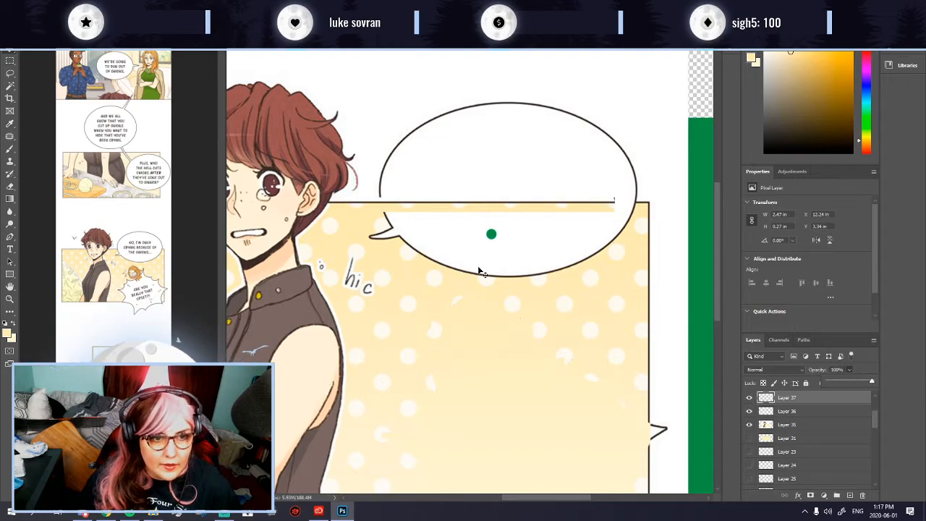
Step: Copy the panel's upper-left corner, about 1.14 × 0.43 in, from Layer 35 to a new layer and flip it horizontally
{"action": "left_click", "coordinate": [532, 242]}
{"action": "scroll", "coordinate": [532, 241], "scroll_direction": "down", "scroll_amount": 2}
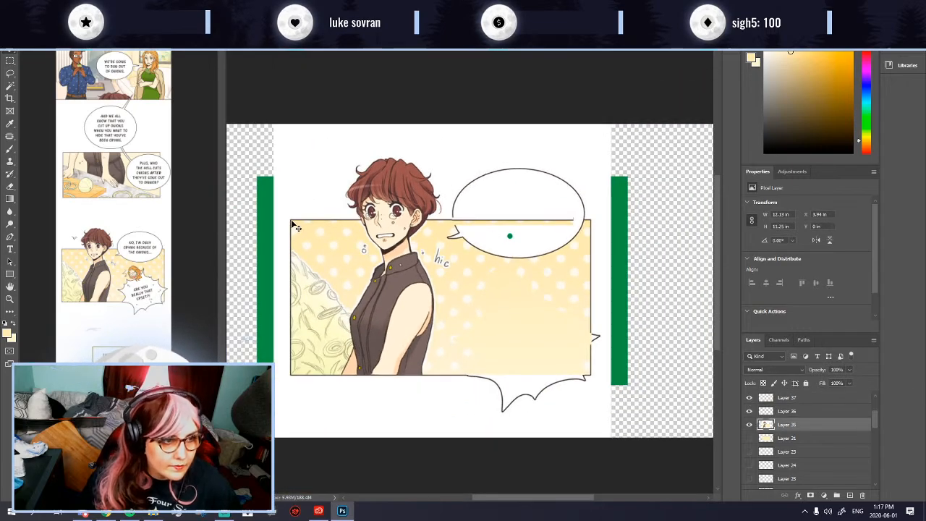
{"action": "left_click", "coordinate": [11, 62]}
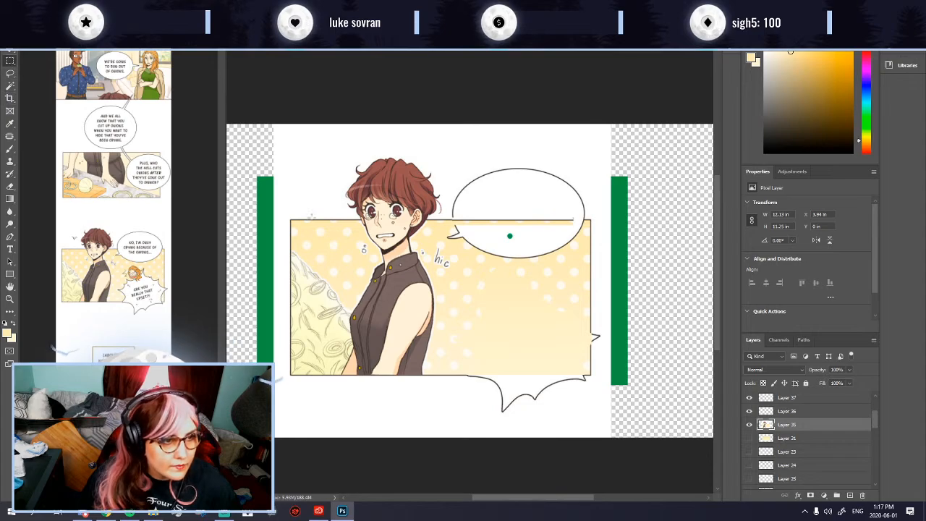
{"action": "left_click_drag", "start_coordinate": [284, 216], "coordinate": [316, 225]}
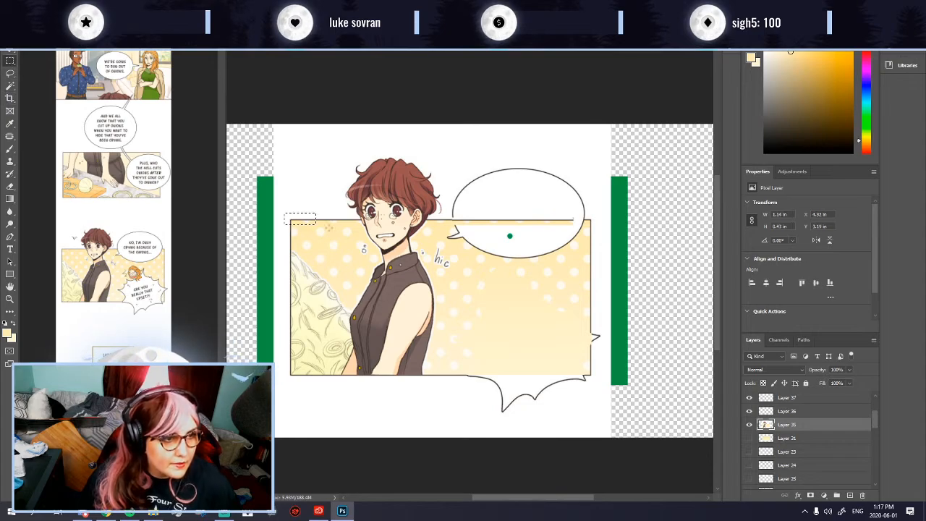
{"action": "key", "text": "ctrl+j"}
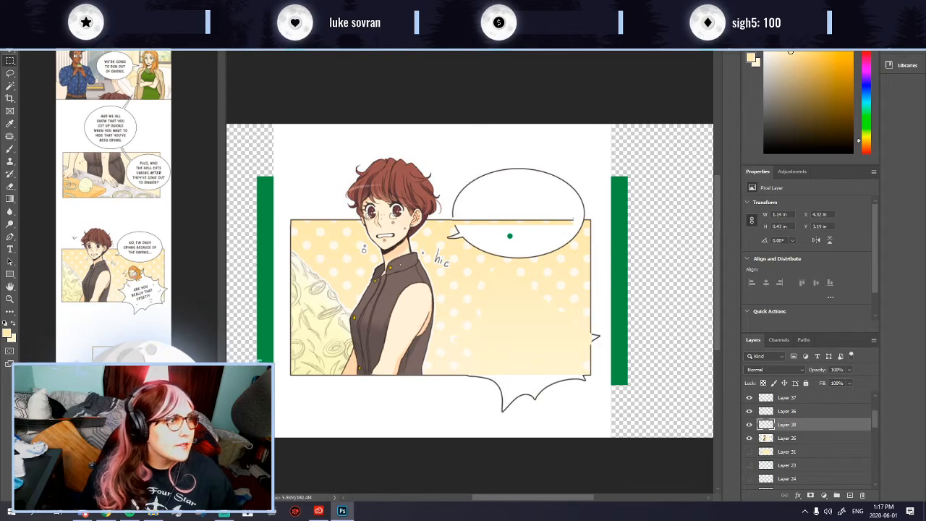
{"action": "left_click", "coordinate": [35, 8]}
{"action": "mouse_move", "coordinate": [143, 225]}
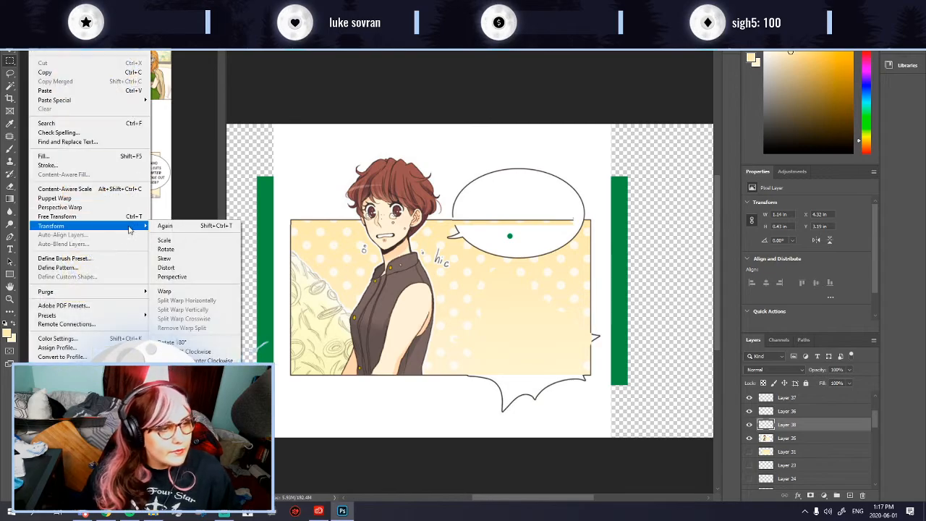
{"action": "left_click", "coordinate": [180, 374]}
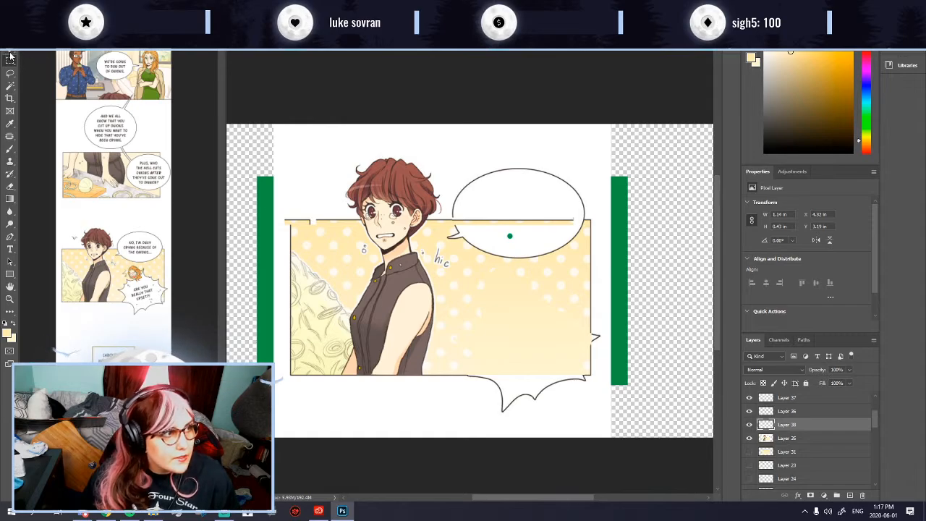
Step: Place the flipped corner piece exactly on the panel's upper-right corner and bring its layer above Layer 37
{"action": "left_click_drag", "start_coordinate": [285, 219], "coordinate": [592, 221]}
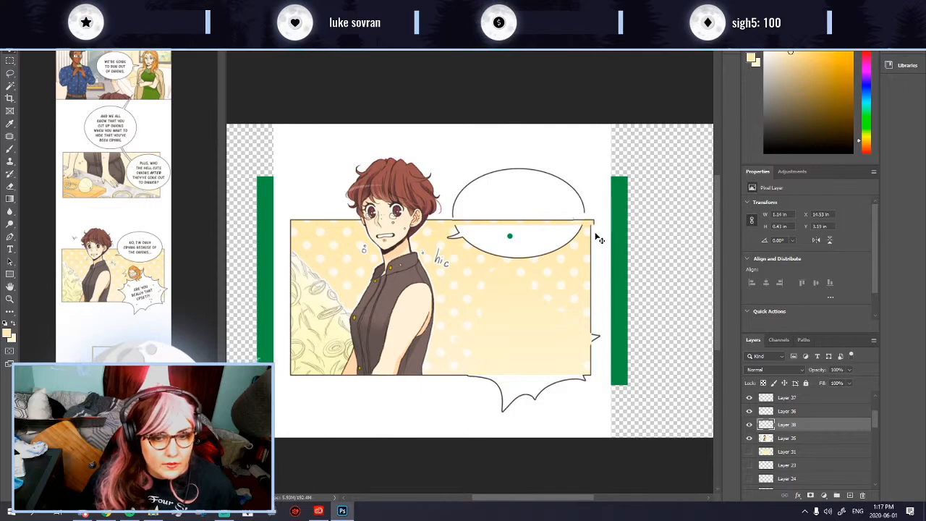
{"action": "left_click_drag", "start_coordinate": [805, 428], "coordinate": [805, 393]}
{"action": "scroll", "coordinate": [587, 264], "scroll_direction": "up", "scroll_amount": 5}
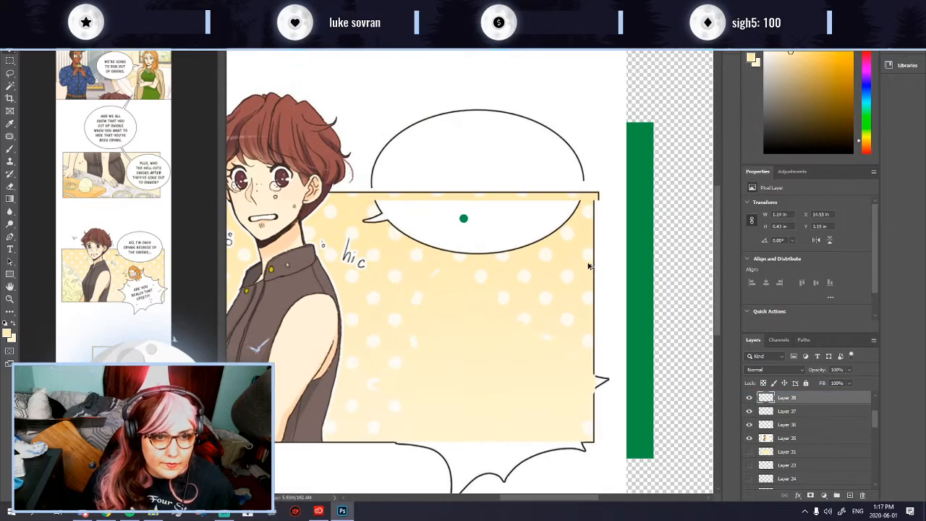
{"action": "left_click_drag", "start_coordinate": [590, 205], "coordinate": [584, 203]}
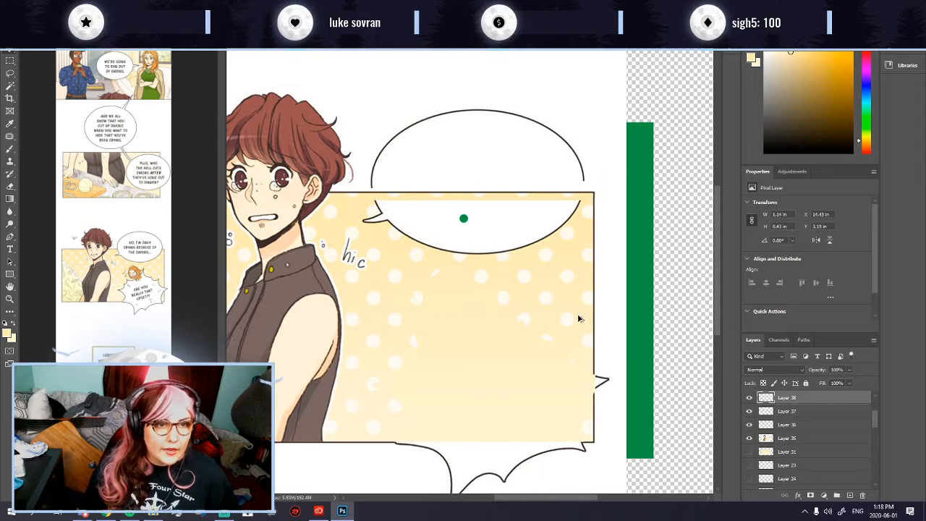
Step: Check the rebuilt upper border and merge the three border patches with the panel on Layer 35
{"action": "scroll", "coordinate": [583, 315], "scroll_direction": "down", "scroll_amount": 5}
{"action": "scroll", "coordinate": [571, 228], "scroll_direction": "up", "scroll_amount": 3}
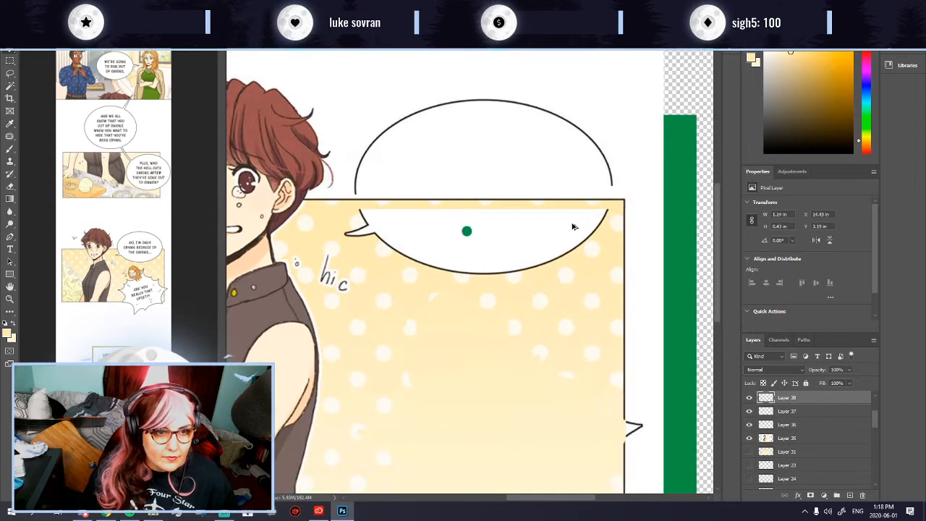
{"action": "scroll", "coordinate": [572, 226], "scroll_direction": "down", "scroll_amount": 2}
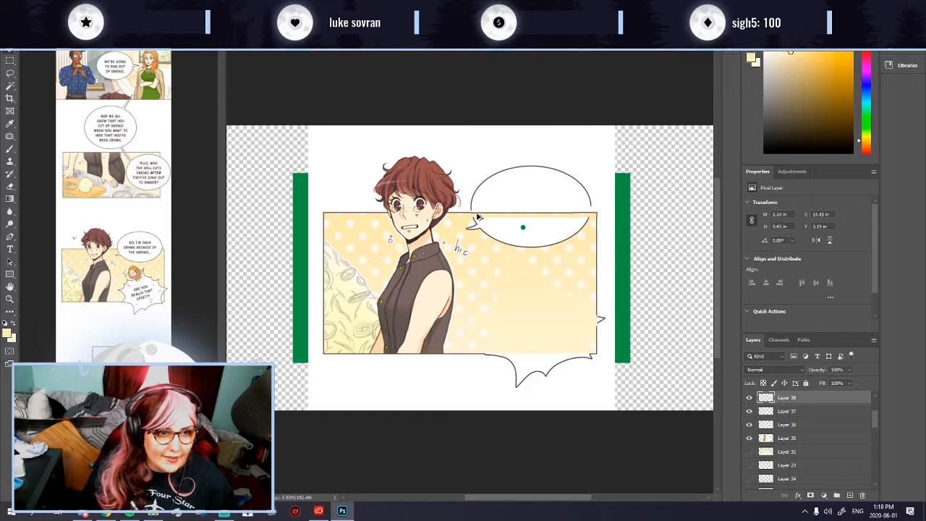
{"action": "scroll", "coordinate": [478, 217], "scroll_direction": "up", "scroll_amount": 3}
{"action": "scroll", "coordinate": [481, 211], "scroll_direction": "down", "scroll_amount": 2}
{"action": "key", "text": "ctrl+shift+e"}
{"action": "scroll", "coordinate": [505, 331], "scroll_direction": "down", "scroll_amount": 2}
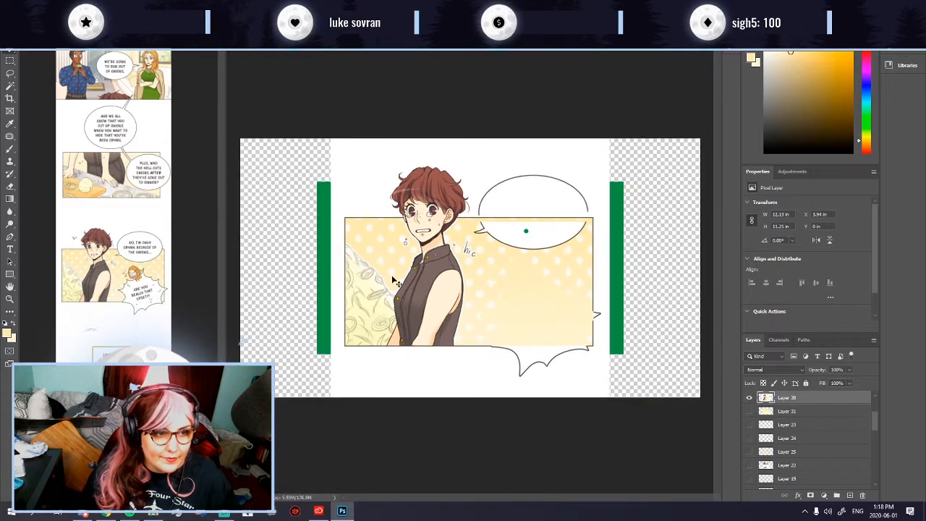
Step: Copy a polka-dot area about 1.98 × 0.96 in beside the character's face to a new layer and place it over the bubble's tail
{"action": "key", "text": "m"}
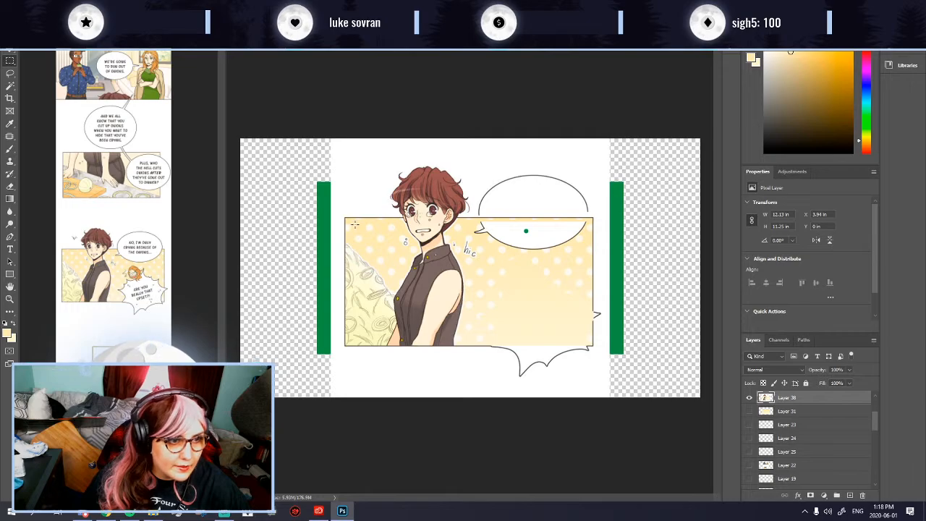
{"action": "left_click_drag", "start_coordinate": [354, 223], "coordinate": [403, 246]}
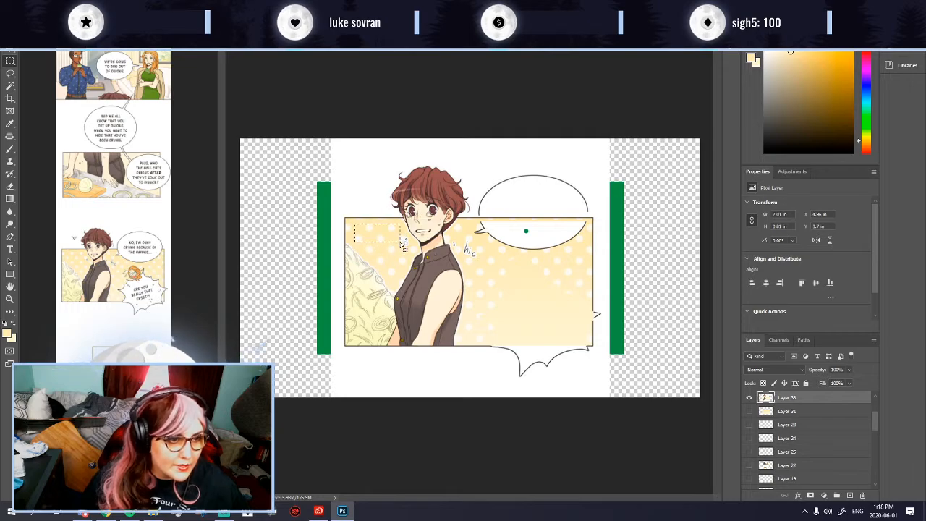
{"action": "left_click", "coordinate": [403, 259]}
{"action": "scroll", "coordinate": [379, 247], "scroll_direction": "up", "scroll_amount": 5}
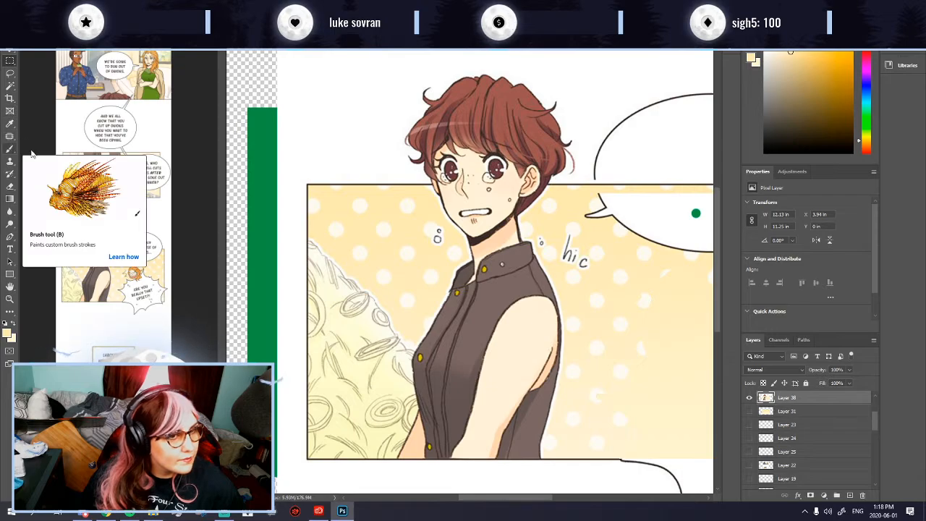
{"action": "left_click_drag", "start_coordinate": [322, 194], "coordinate": [419, 240]}
{"action": "scroll", "coordinate": [384, 273], "scroll_direction": "down", "scroll_amount": 2}
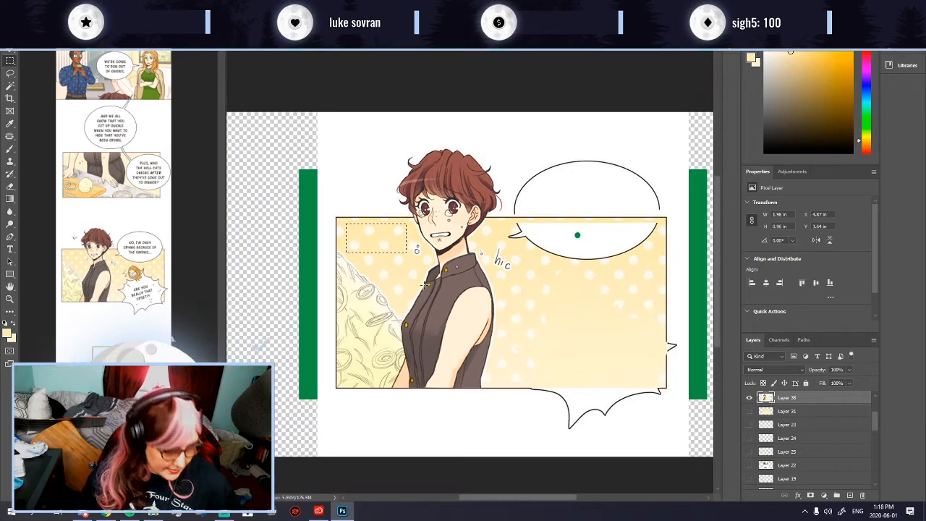
{"action": "key", "text": "ctrl+j"}
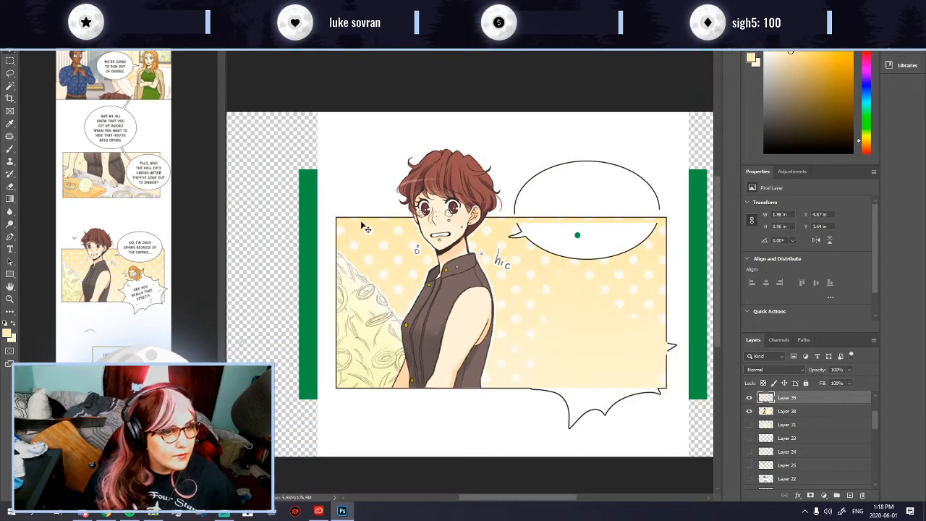
{"action": "left_click_drag", "start_coordinate": [391, 246], "coordinate": [541, 247]}
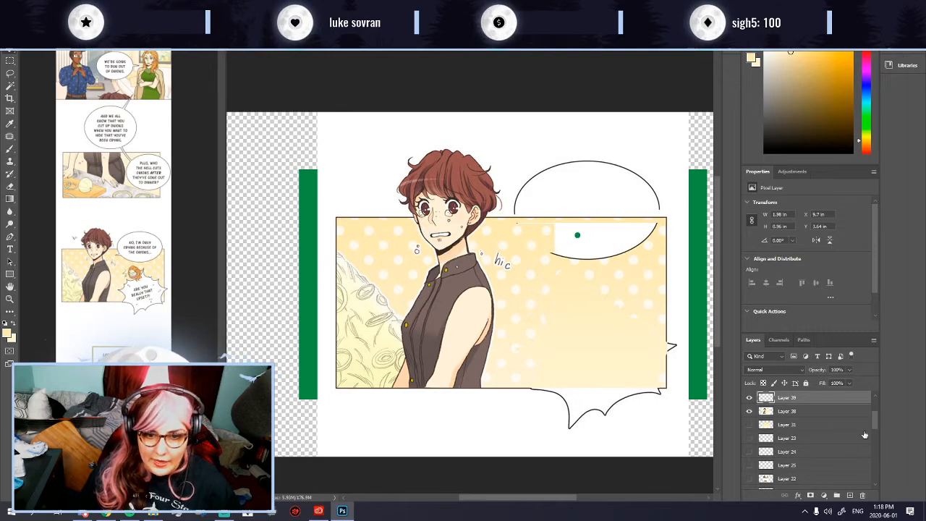
Step: Set the polka-dot patch's blend mode to Darken and align the patch with the panel's upper border and surrounding dots
{"action": "left_click", "coordinate": [795, 369]}
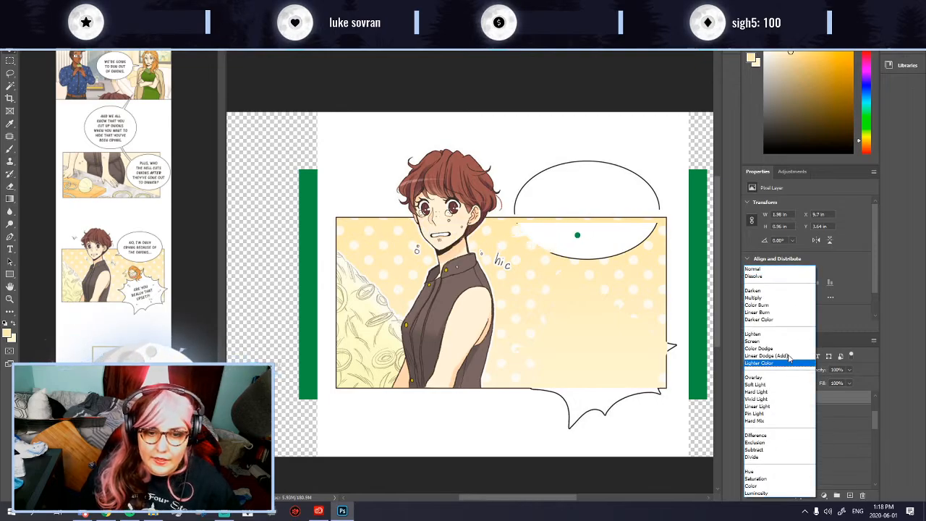
{"action": "left_click", "coordinate": [766, 291]}
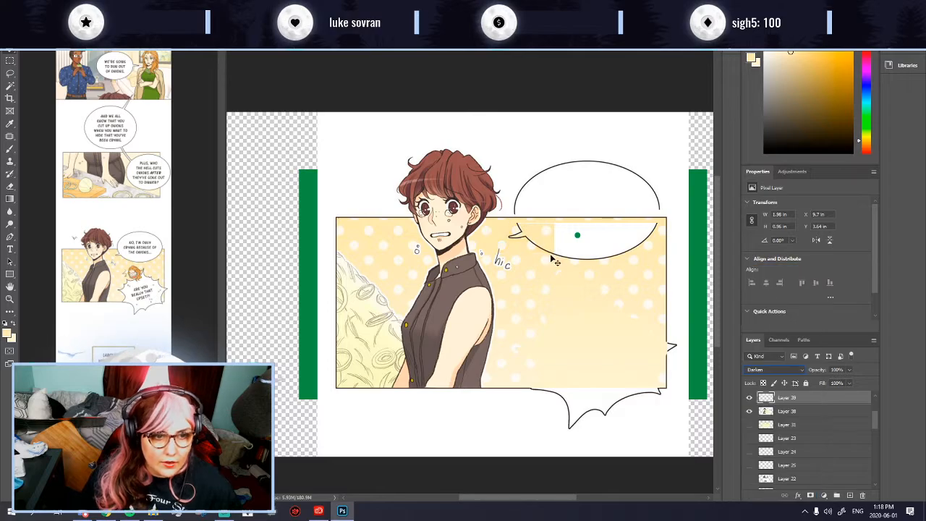
{"action": "left_click", "coordinate": [537, 168]}
{"action": "scroll", "coordinate": [539, 213], "scroll_direction": "up", "scroll_amount": 5}
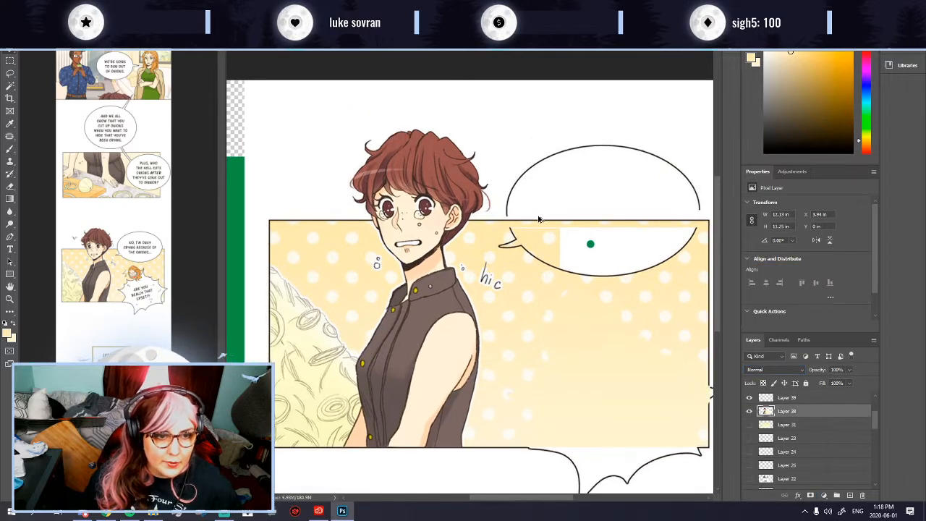
{"action": "left_click", "coordinate": [521, 266]}
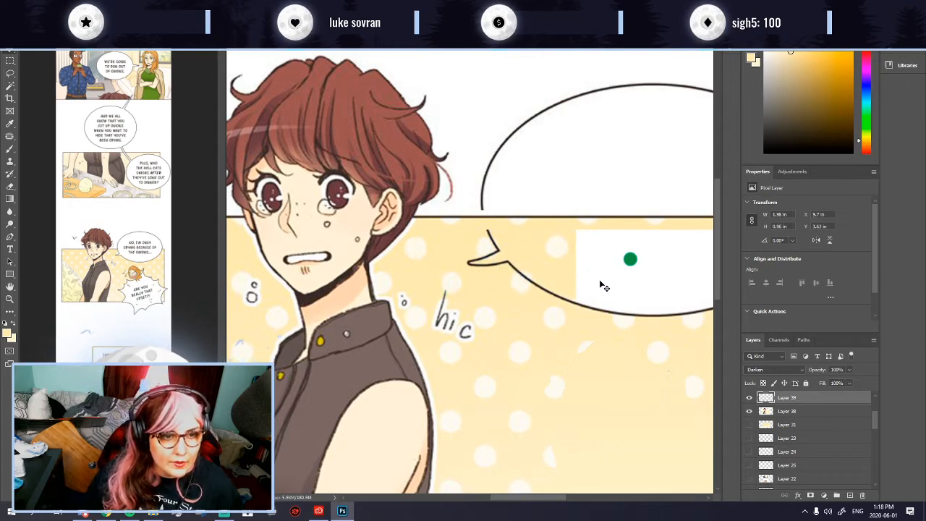
Step: Nudge the dotted patch on Layer 39 down to Y 3.65 in so it lines up with the background dots
{"action": "key", "text": "Down"}
{"action": "key", "text": "Down"}
{"action": "key", "text": "Down"}
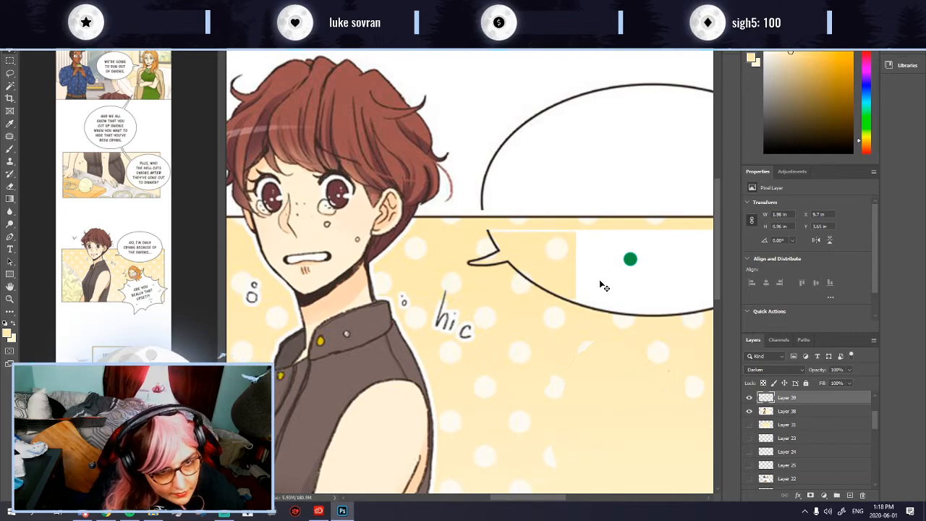
{"action": "scroll", "coordinate": [604, 287], "scroll_direction": "down", "scroll_amount": 3}
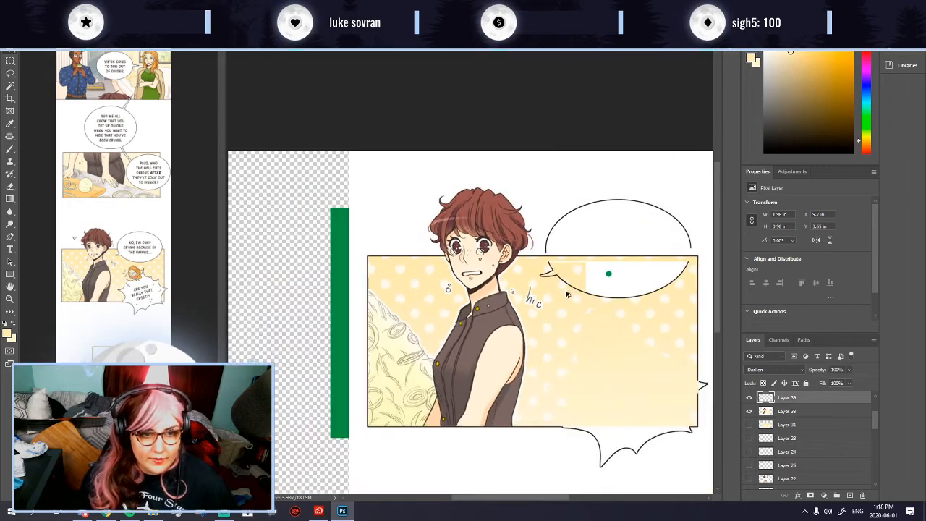
{"action": "scroll", "coordinate": [687, 304], "scroll_direction": "up", "scroll_amount": 3}
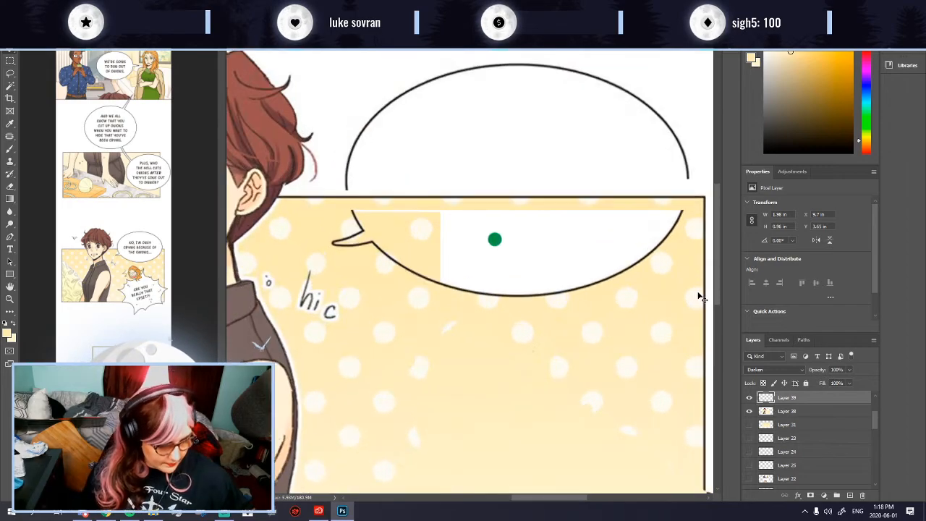
Step: Paste two more copies of the dotted patch and place them in a row across the speech balloon, at X 11.68 in and 13.66 in
{"action": "key", "text": "ctrl+v"}
{"action": "left_click_drag", "start_coordinate": [470, 288], "coordinate": [511, 265]}
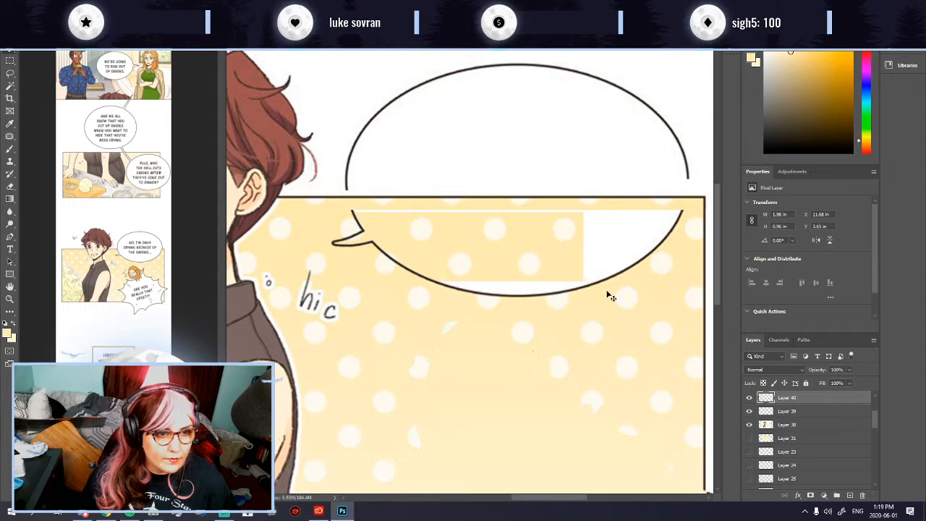
{"action": "key", "text": "ctrl+v"}
{"action": "left_click_drag", "start_coordinate": [442, 294], "coordinate": [627, 271]}
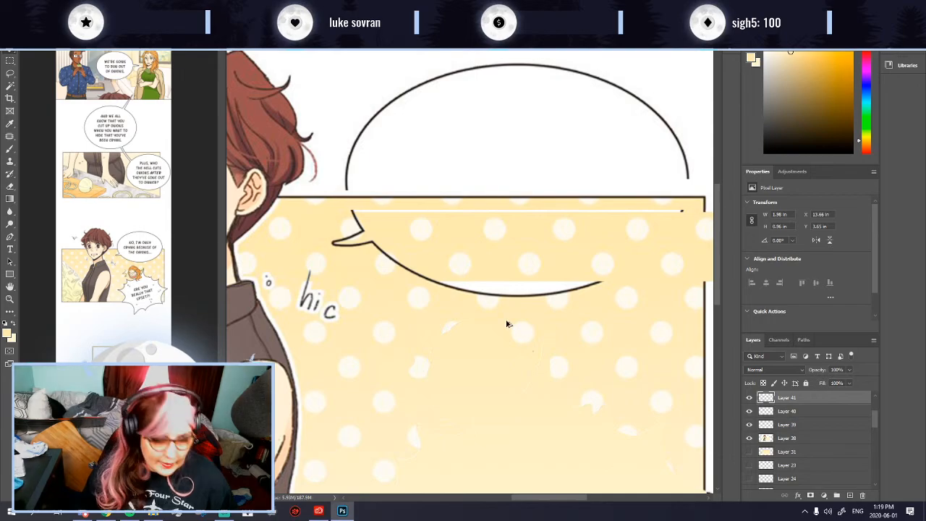
{"action": "scroll", "coordinate": [510, 318], "scroll_direction": "down", "scroll_amount": 2}
{"action": "scroll", "coordinate": [638, 331], "scroll_direction": "up", "scroll_amount": 2}
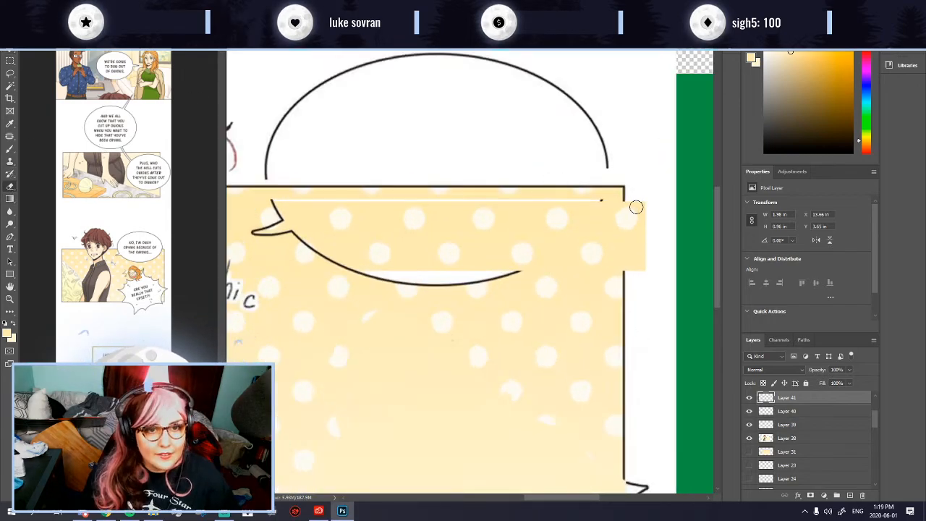
{"action": "left_click_drag", "start_coordinate": [628, 201], "coordinate": [632, 269]}
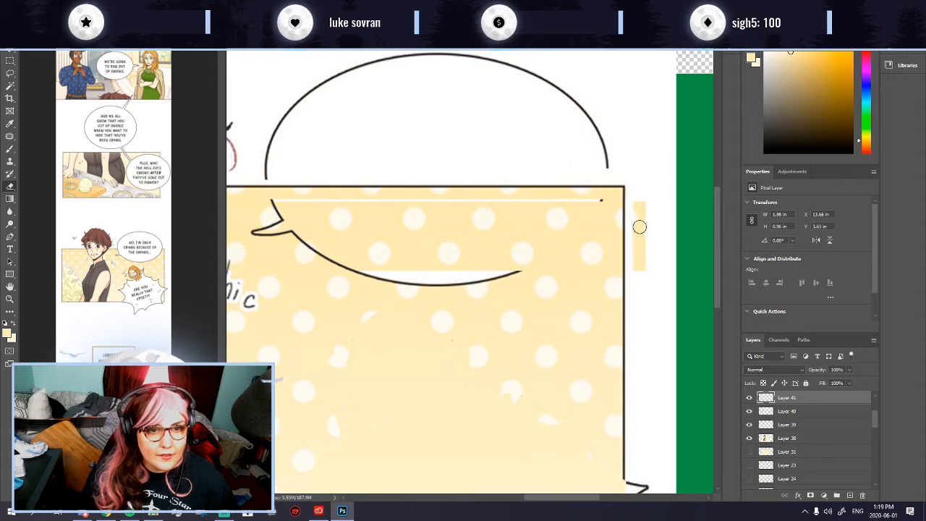
{"action": "key", "text": "ctrl+z"}
{"action": "left_click", "coordinate": [788, 369]}
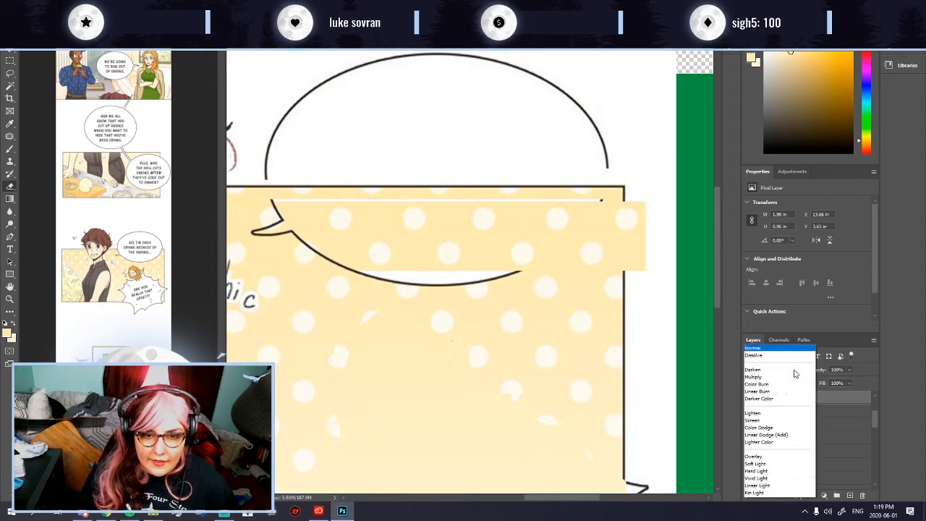
{"action": "left_click", "coordinate": [756, 271]}
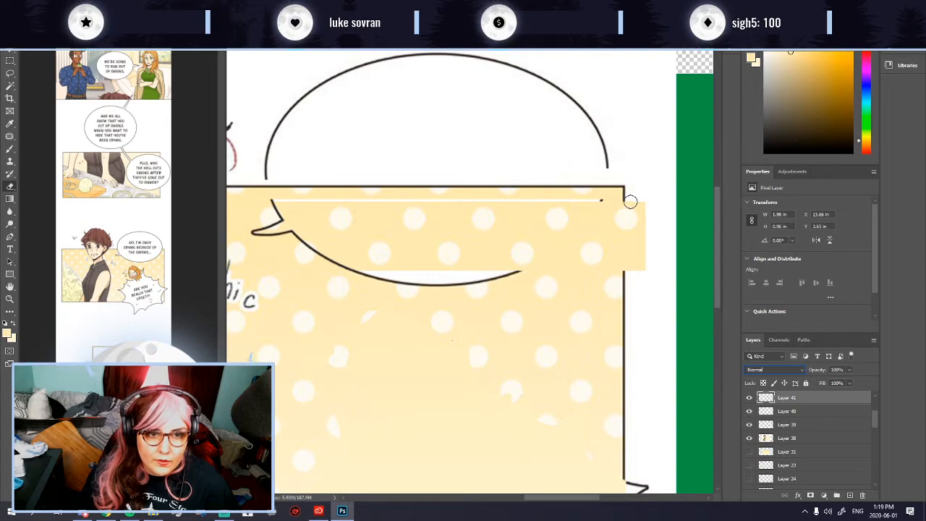
Step: Erase the part of the last dotted patch that sticks out beyond the panel's right border
{"action": "left_click_drag", "start_coordinate": [629, 202], "coordinate": [631, 287]}
{"action": "left_click_drag", "start_coordinate": [641, 201], "coordinate": [642, 229]}
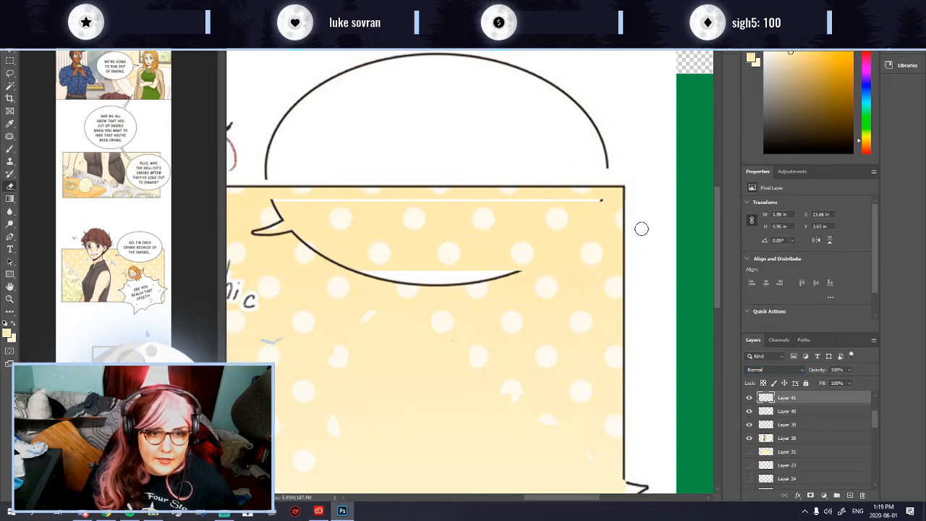
Step: Set the blend mode of Layer 39 to Normal so its patch covers the balloon's tail and outline
{"action": "left_click", "coordinate": [811, 411]}
{"action": "left_click", "coordinate": [780, 370]}
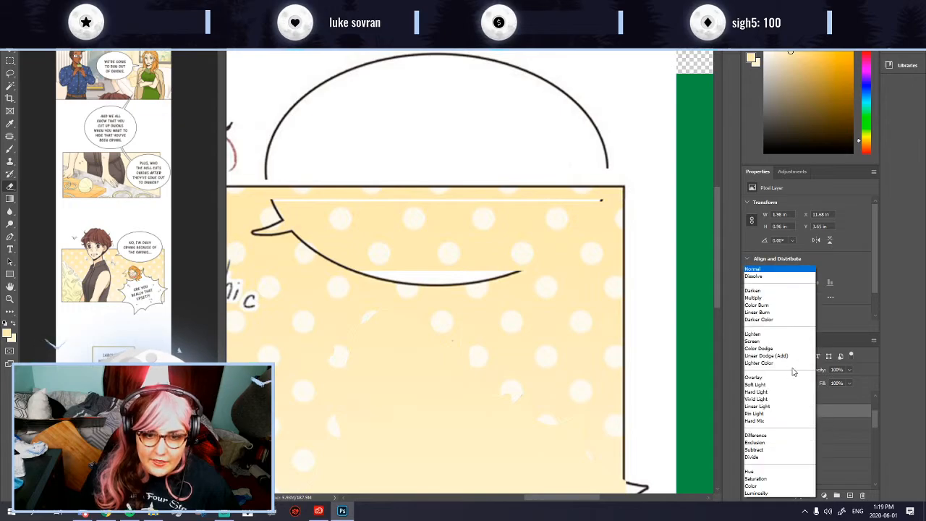
{"action": "left_click", "coordinate": [859, 422]}
{"action": "left_click", "coordinate": [786, 426]}
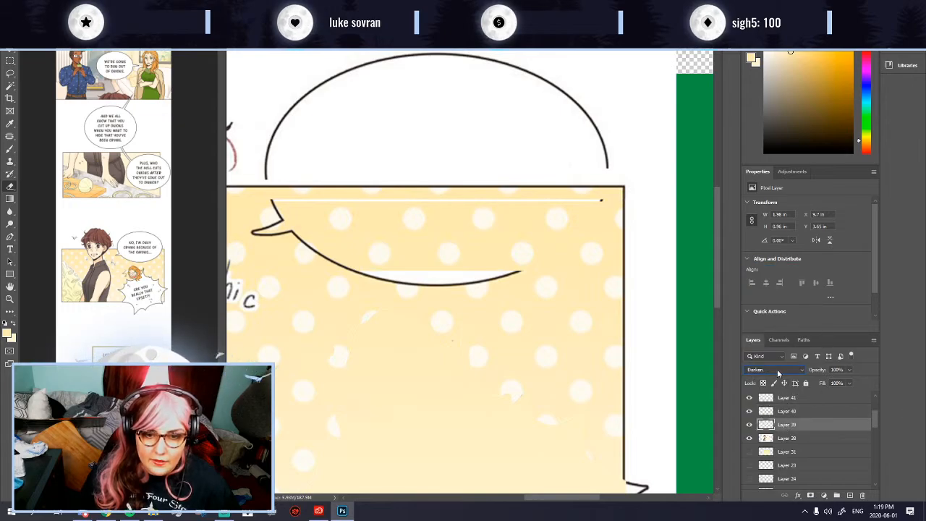
{"action": "left_click", "coordinate": [774, 370]}
{"action": "left_click", "coordinate": [763, 272]}
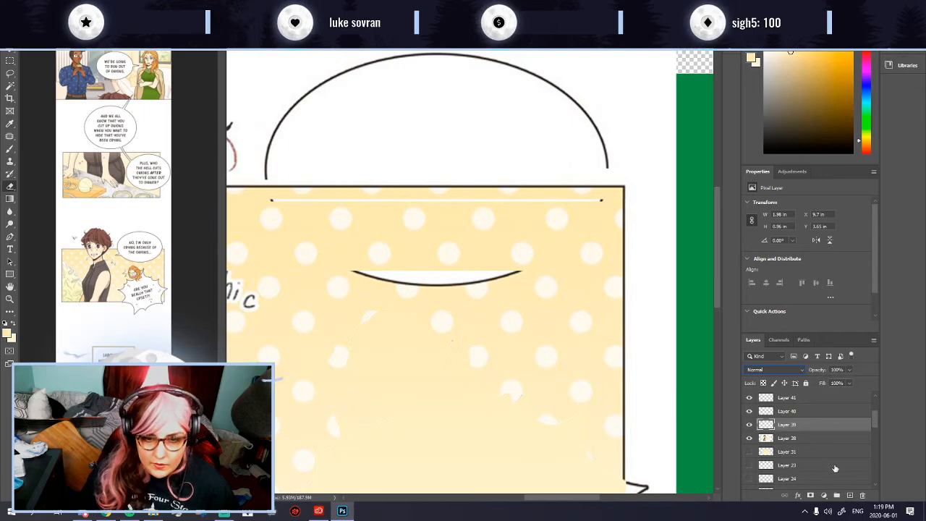
Step: Merge Layers 38 through 41 into a single layer
{"action": "left_click", "coordinate": [796, 442]}
{"action": "left_click", "coordinate": [792, 400], "text": "shift"}
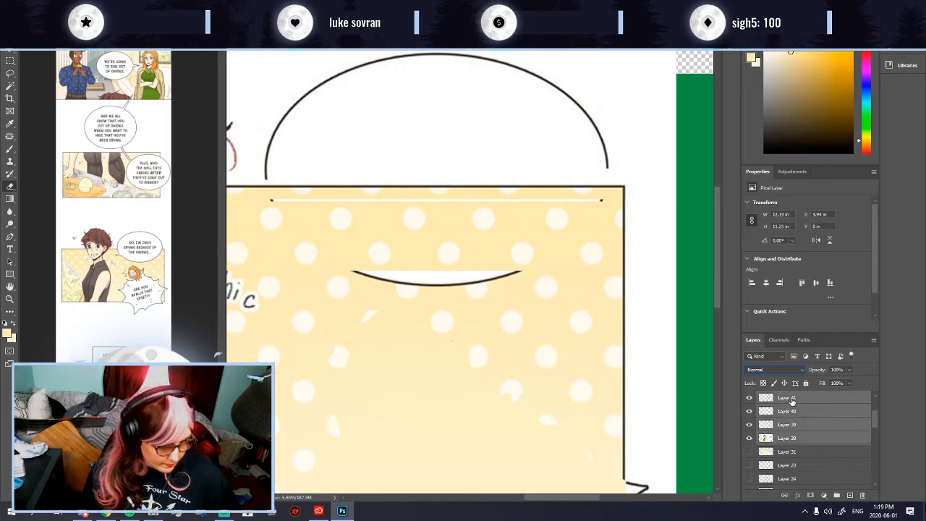
{"action": "key", "text": "ctrl+e"}
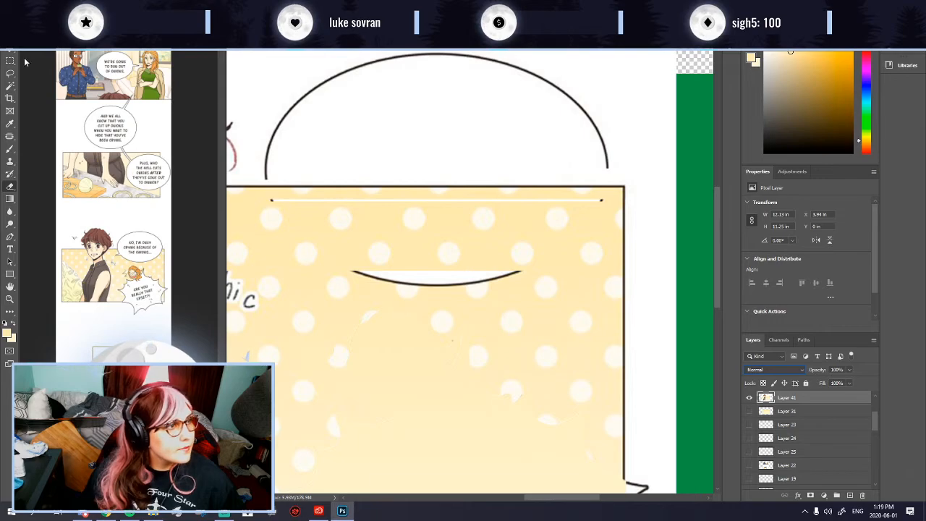
Step: Remove the thin white line just below the panel's upper border by patching it with the surrounding dotted background
{"action": "scroll", "coordinate": [393, 182], "scroll_direction": "down", "scroll_amount": 2}
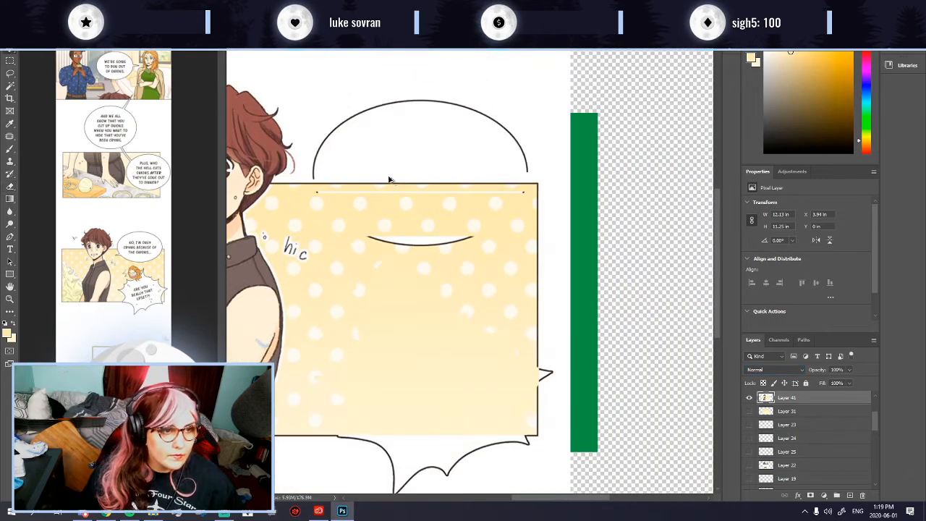
{"action": "left_click", "coordinate": [10, 61]}
{"action": "left_click_drag", "start_coordinate": [312, 190], "coordinate": [526, 195]}
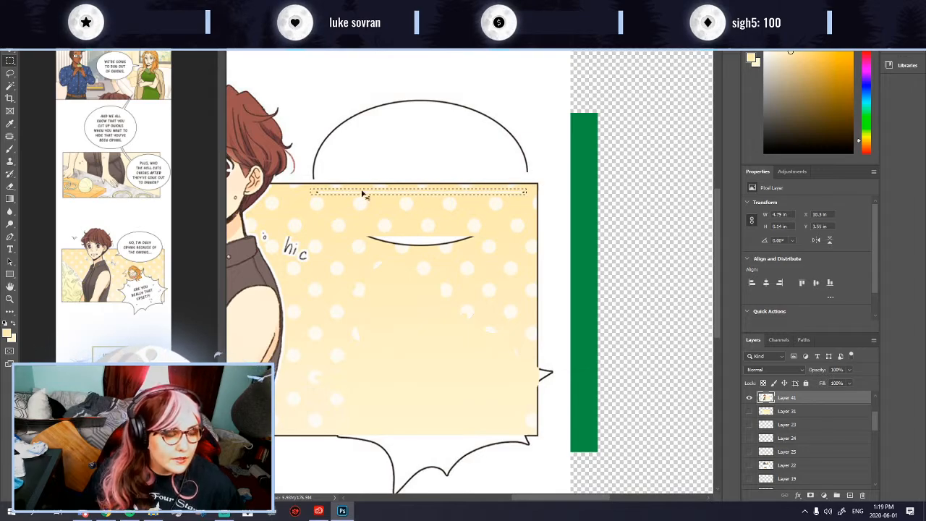
{"action": "scroll", "coordinate": [313, 189], "scroll_direction": "up", "scroll_amount": 2}
{"action": "left_click_drag", "start_coordinate": [311, 187], "coordinate": [621, 189]}
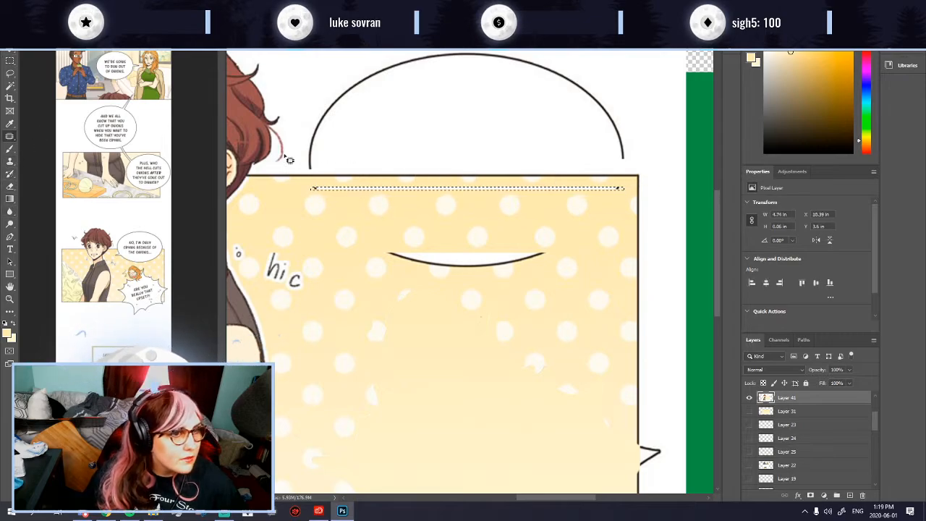
{"action": "key", "text": "ctrl+d"}
{"action": "key", "text": "ctrl+0"}
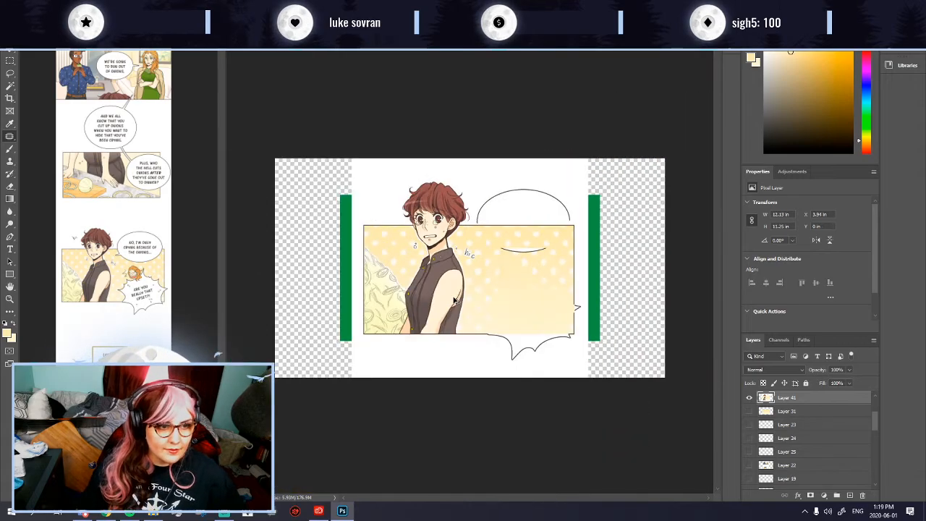
{"action": "scroll", "coordinate": [454, 300], "scroll_direction": "down", "scroll_amount": 1}
{"action": "scroll", "coordinate": [437, 319], "scroll_direction": "up", "scroll_amount": 2}
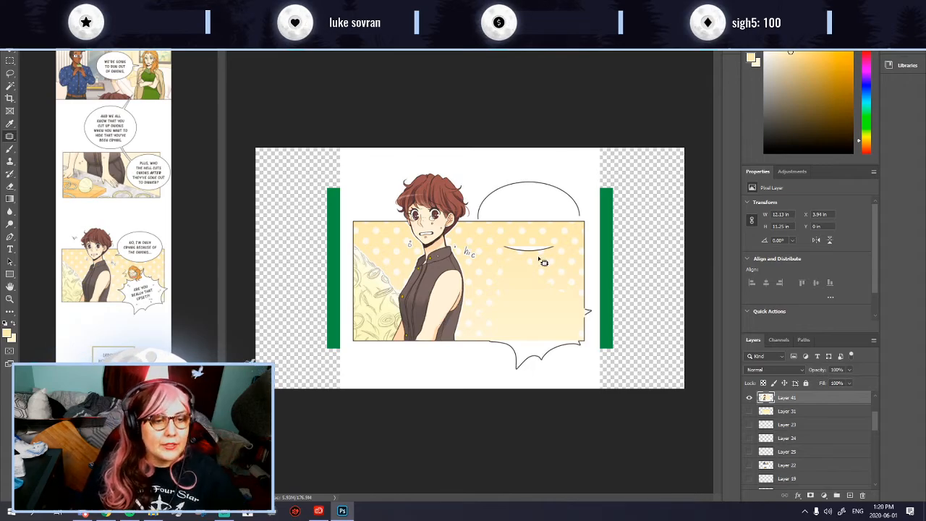
{"action": "scroll", "coordinate": [497, 273], "scroll_direction": "up", "scroll_amount": 3}
{"action": "left_click_drag", "start_coordinate": [440, 217], "coordinate": [440, 228]}
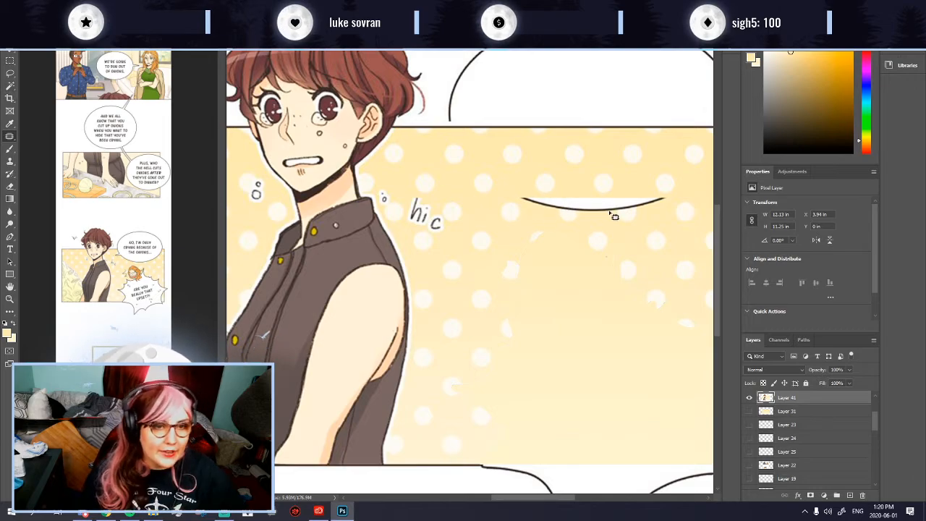
{"action": "scroll", "coordinate": [611, 216], "scroll_direction": "down", "scroll_amount": 3}
{"action": "scroll", "coordinate": [620, 209], "scroll_direction": "up", "scroll_amount": 1}
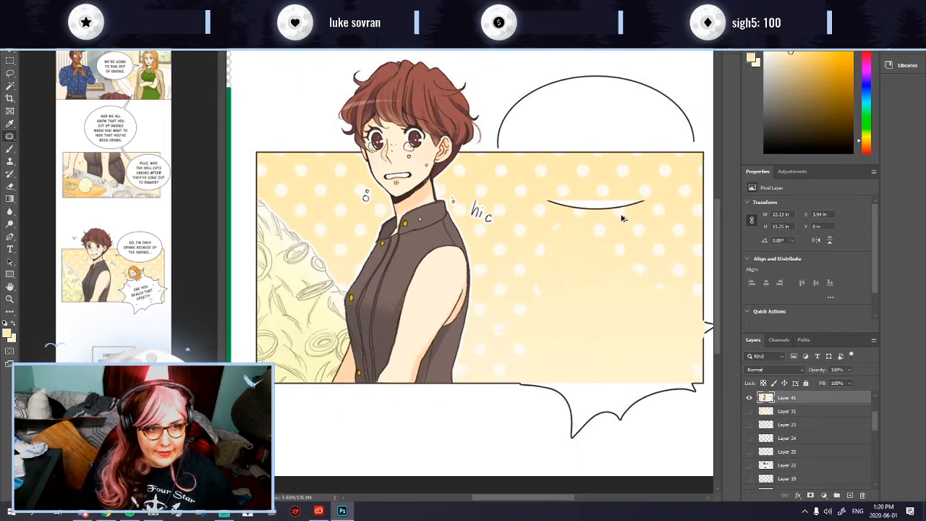
{"action": "left_click", "coordinate": [10, 60]}
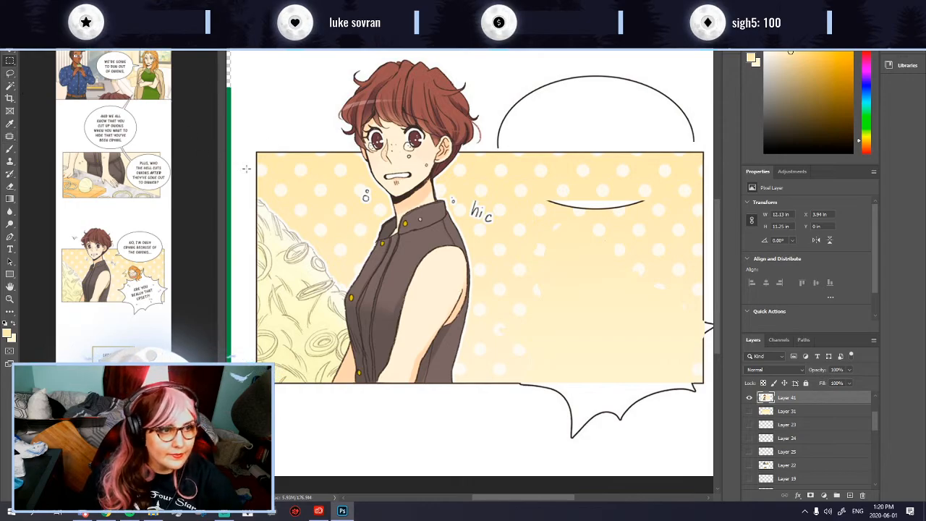
{"action": "left_click_drag", "start_coordinate": [268, 182], "coordinate": [353, 218]}
{"action": "left_click", "coordinate": [297, 214]}
Step: Lasso the clean dotted background between the onion pile and the character, and copy it to a new layer
{"action": "left_click", "coordinate": [10, 73]}
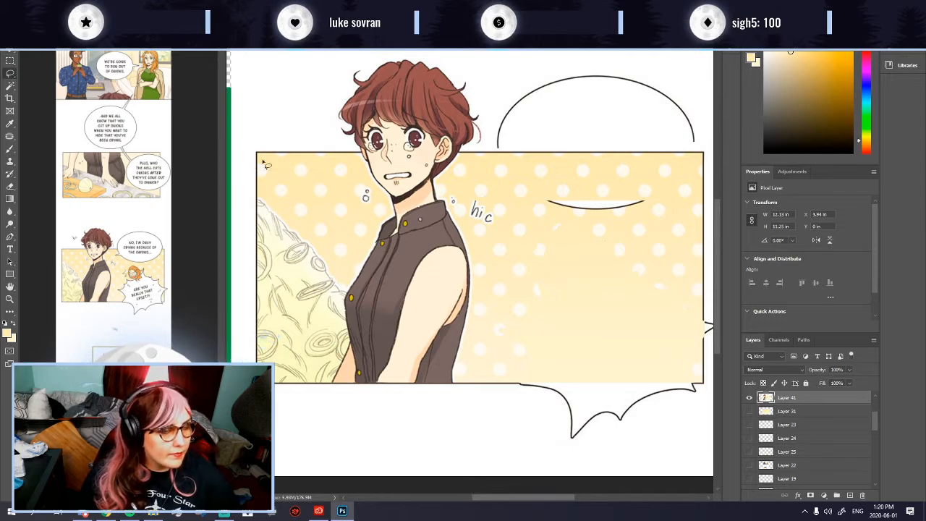
{"action": "mouse_move", "coordinate": [299, 230]}
{"action": "left_mouse_down"}
{"action": "mouse_move", "coordinate": [341, 262]}
{"action": "mouse_move", "coordinate": [364, 250]}
{"action": "mouse_move", "coordinate": [375, 226]}
{"action": "left_mouse_up"}
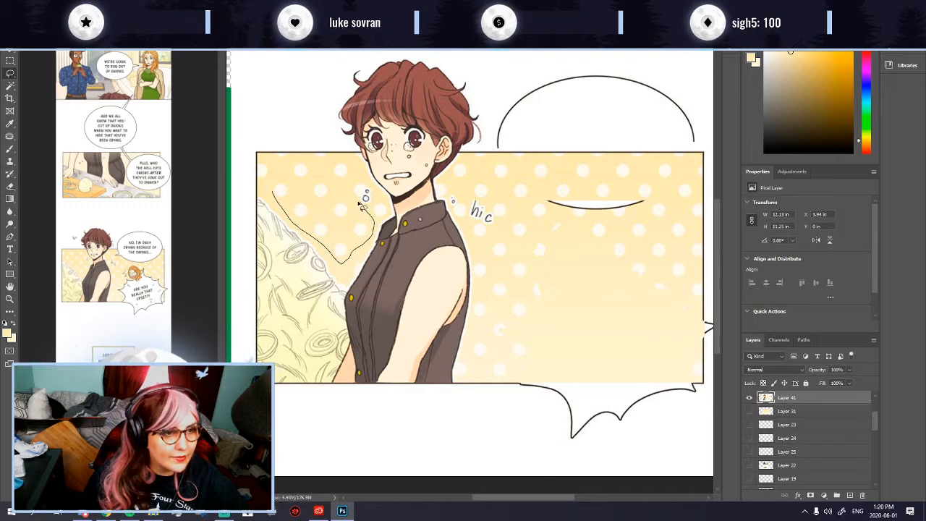
{"action": "left_click_drag", "start_coordinate": [340, 190], "coordinate": [311, 166]}
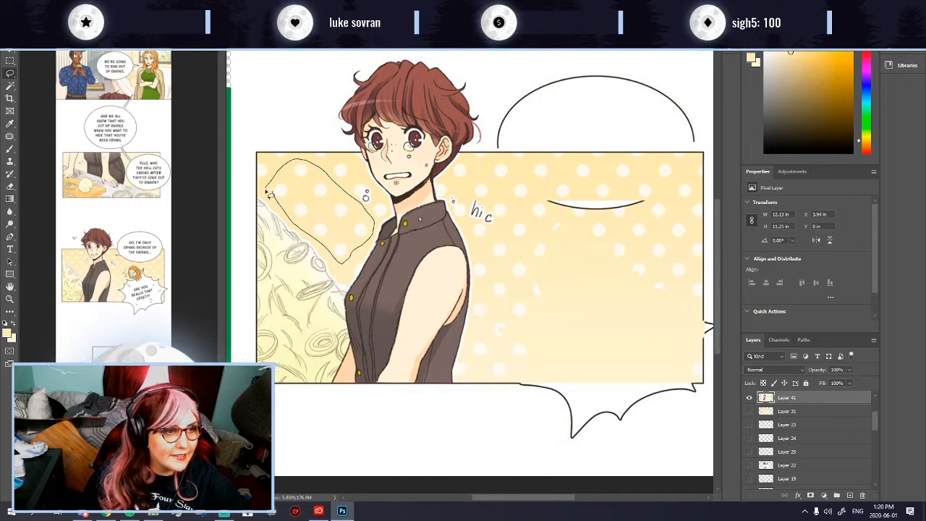
{"action": "left_click_drag", "start_coordinate": [285, 212], "coordinate": [293, 224]}
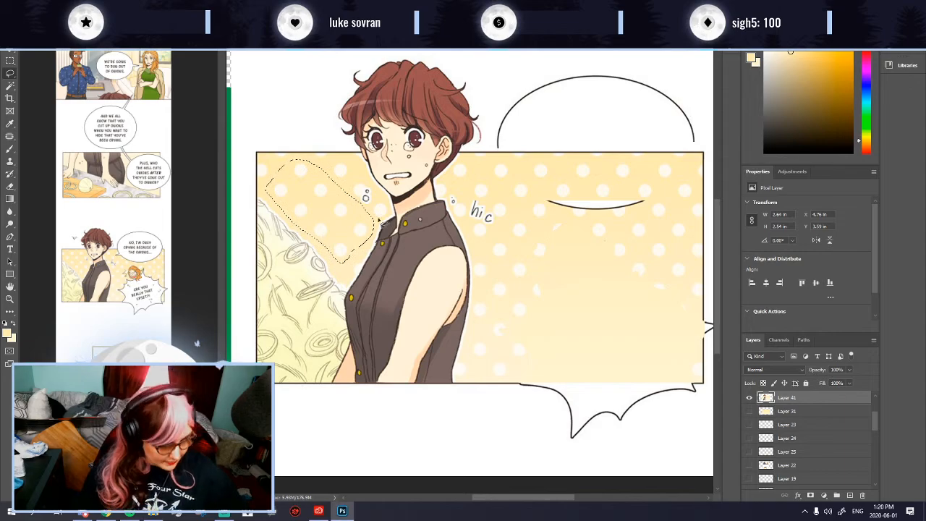
{"action": "key", "text": "ctrl+j"}
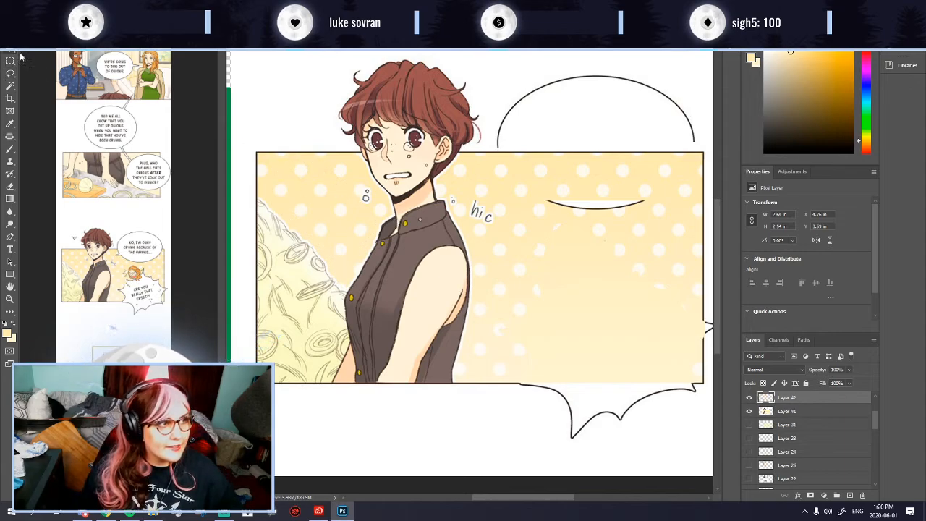
Step: Move the copied dots over the remaining balloon curve, set the layer to Darken, and align them with the background pattern
{"action": "left_click_drag", "start_coordinate": [325, 224], "coordinate": [613, 224]}
{"action": "left_click", "coordinate": [798, 374]}
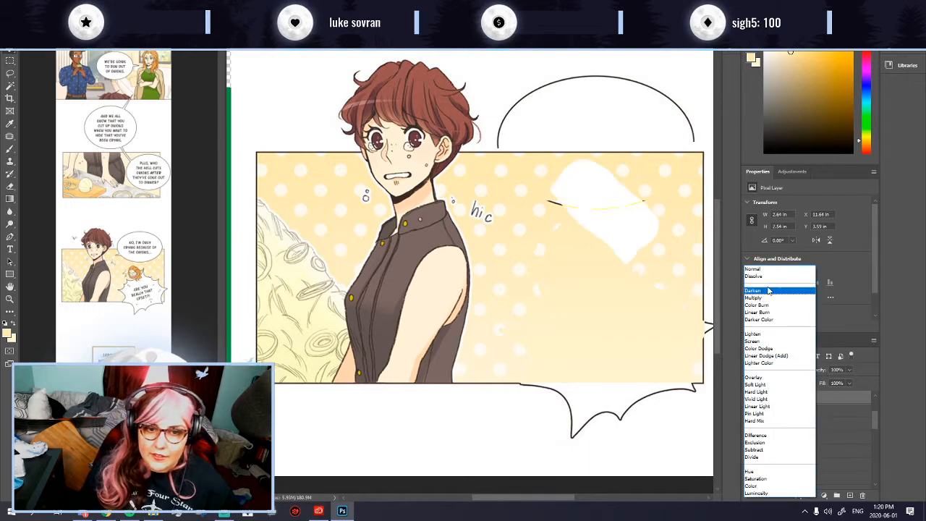
{"action": "left_click", "coordinate": [773, 288]}
{"action": "left_click_drag", "start_coordinate": [610, 221], "coordinate": [603, 219]}
{"action": "left_click_drag", "start_coordinate": [606, 217], "coordinate": [572, 211]}
Step: Set the blend mode of Layer 42 to Normal and merge it with Layer 41
{"action": "scroll", "coordinate": [637, 227], "scroll_direction": "up", "scroll_amount": 2}
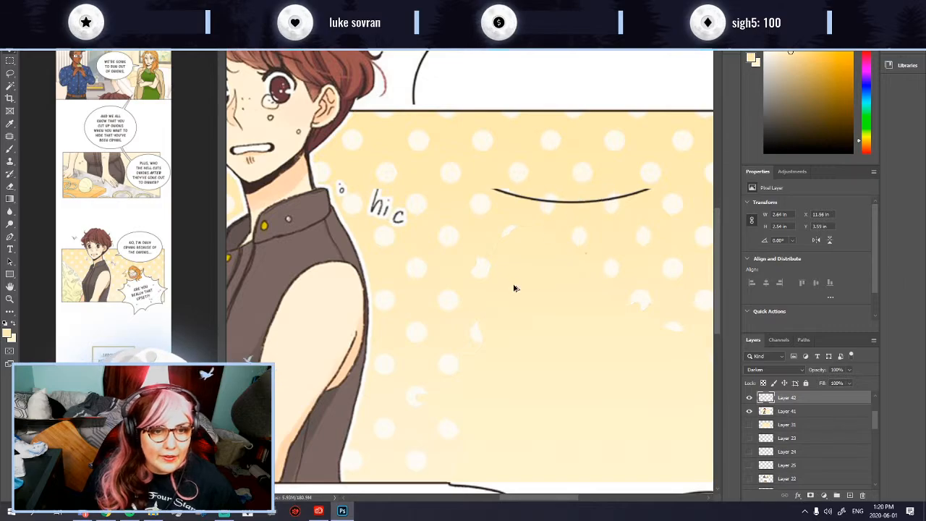
{"action": "scroll", "coordinate": [510, 283], "scroll_direction": "down", "scroll_amount": 1}
{"action": "left_click", "coordinate": [794, 373]}
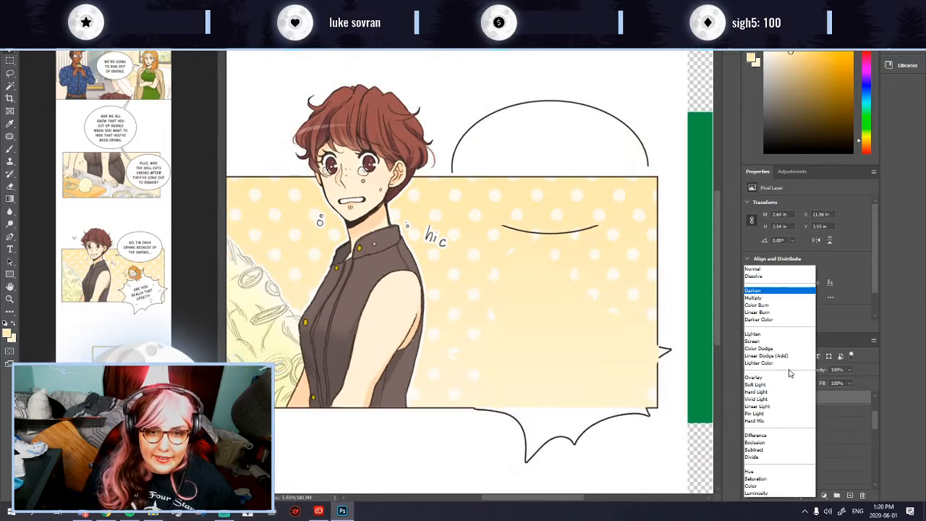
{"action": "left_click", "coordinate": [763, 267]}
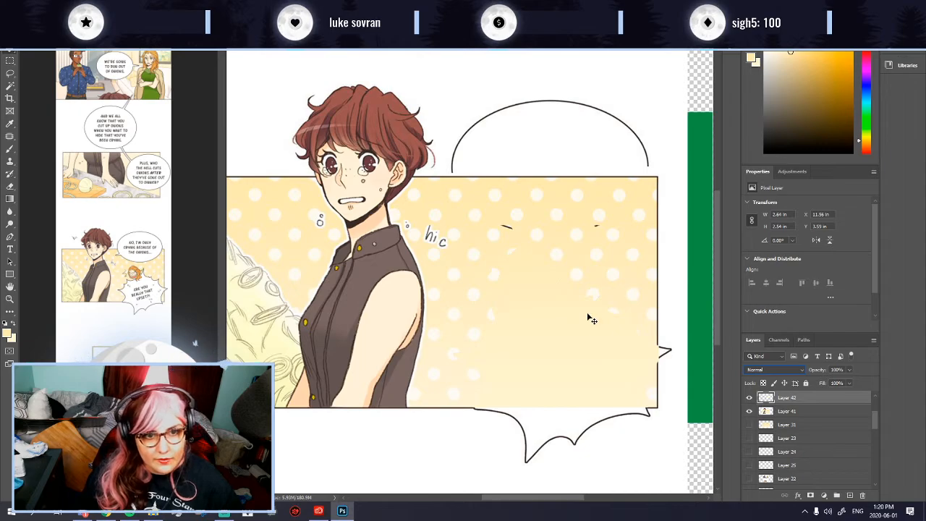
{"action": "left_click", "coordinate": [795, 411], "text": "shift"}
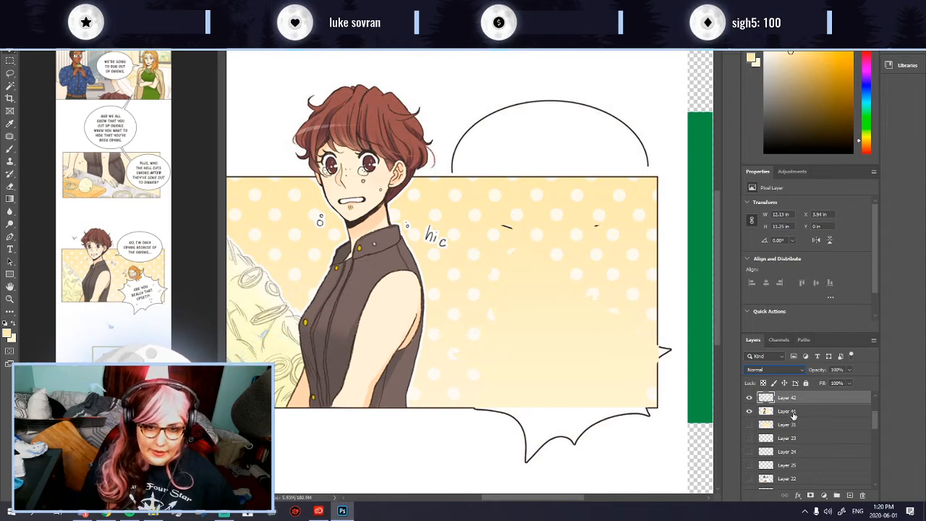
{"action": "key", "text": "ctrl+e"}
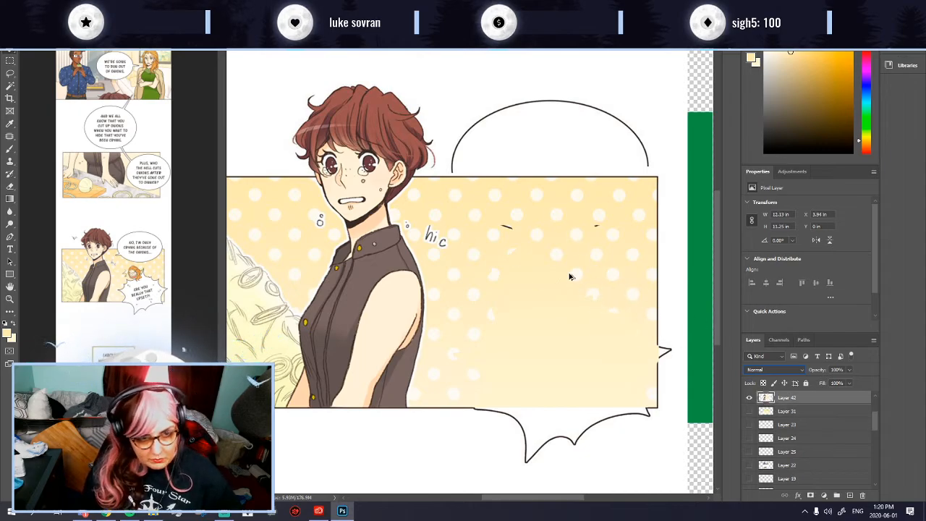
Step: Patch the two remaining black balloon-line fragments in the upper dotted background with clean background, and clear the selections
{"action": "left_click", "coordinate": [10, 136]}
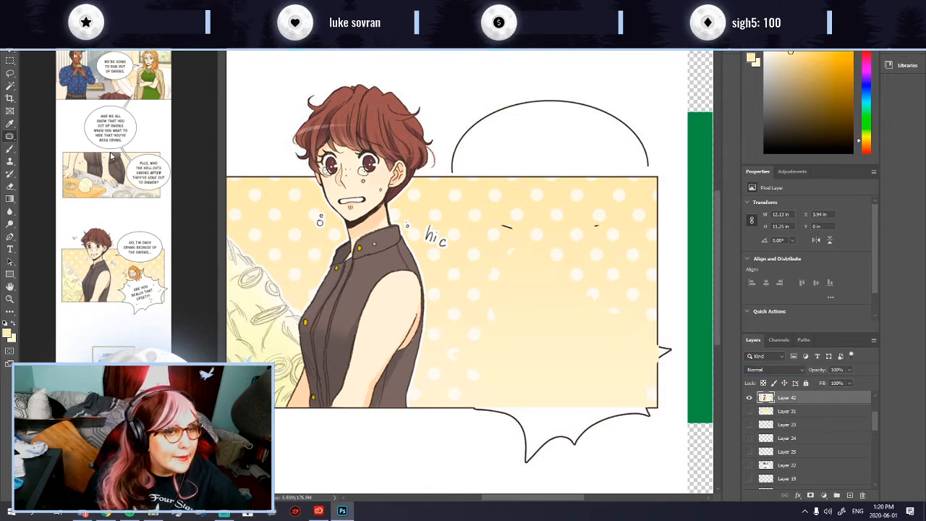
{"action": "scroll", "coordinate": [520, 238], "scroll_direction": "up", "scroll_amount": 3}
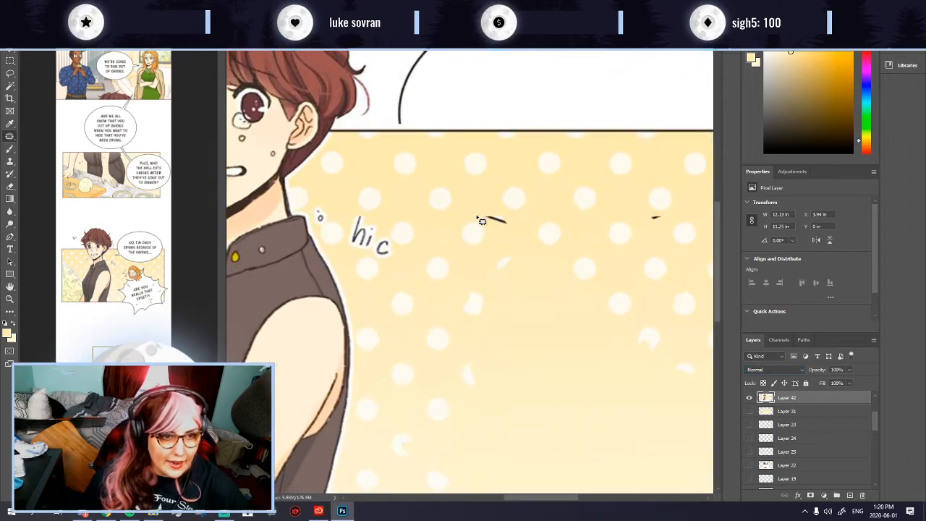
{"action": "mouse_move", "coordinate": [515, 234]}
{"action": "left_mouse_down"}
{"action": "mouse_move", "coordinate": [481, 213]}
{"action": "mouse_move", "coordinate": [579, 227]}
{"action": "left_mouse_up"}
{"action": "key", "text": "ctrl+d"}
{"action": "mouse_move", "coordinate": [649, 226]}
{"action": "left_mouse_down"}
{"action": "mouse_move", "coordinate": [655, 215]}
{"action": "mouse_move", "coordinate": [658, 226]}
{"action": "left_mouse_up"}
{"action": "key", "text": "ctrl+d"}
{"action": "key", "text": "ctrl+0"}
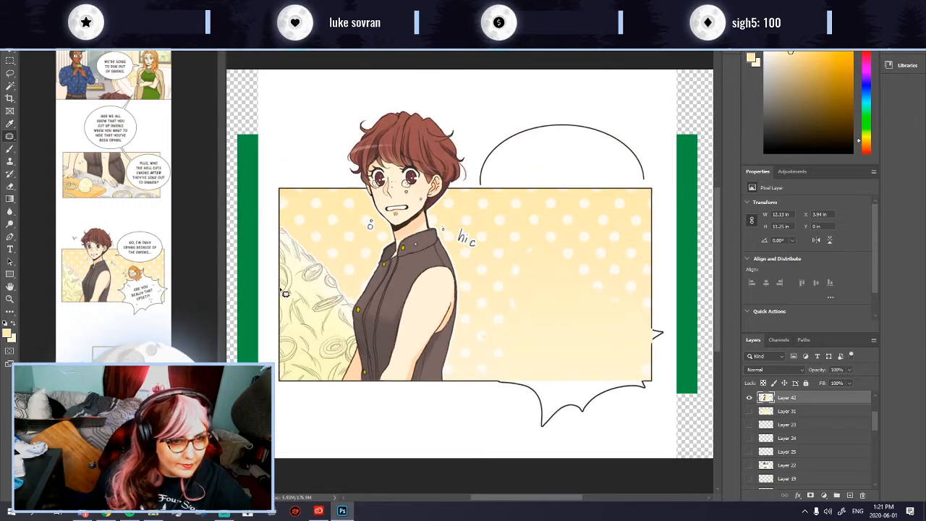
Step: Lasso the "hic" lettering beside the character's neck
{"action": "left_click", "coordinate": [11, 61]}
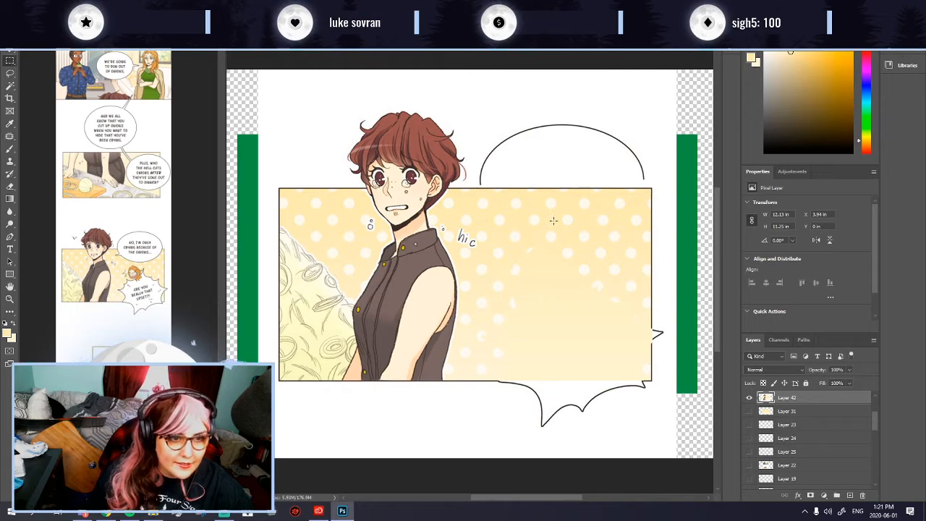
{"action": "left_click", "coordinate": [12, 74]}
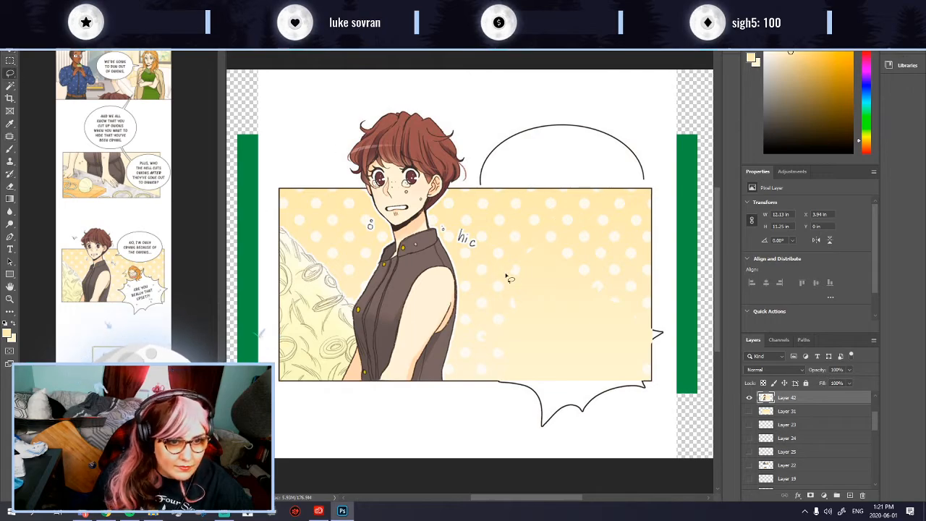
{"action": "scroll", "coordinate": [470, 246], "scroll_direction": "up", "scroll_amount": 1}
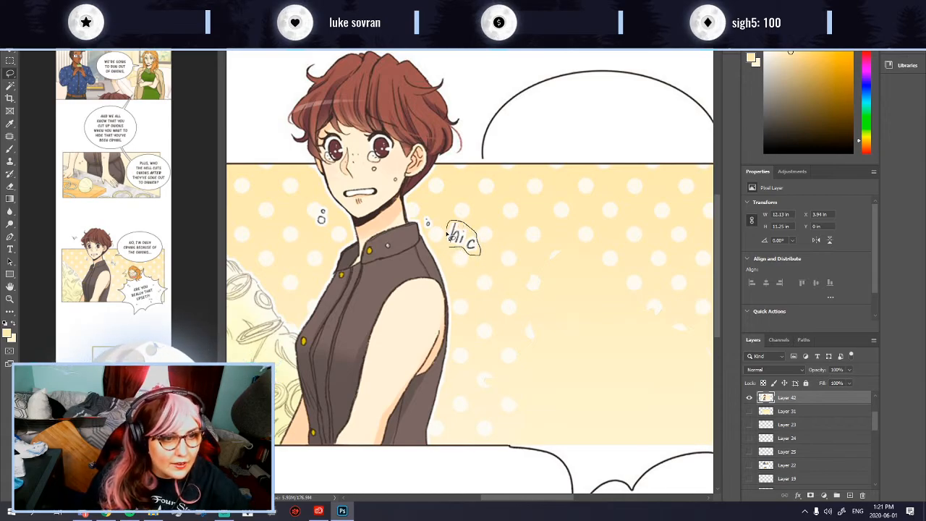
{"action": "left_click_drag", "start_coordinate": [449, 246], "coordinate": [459, 244]}
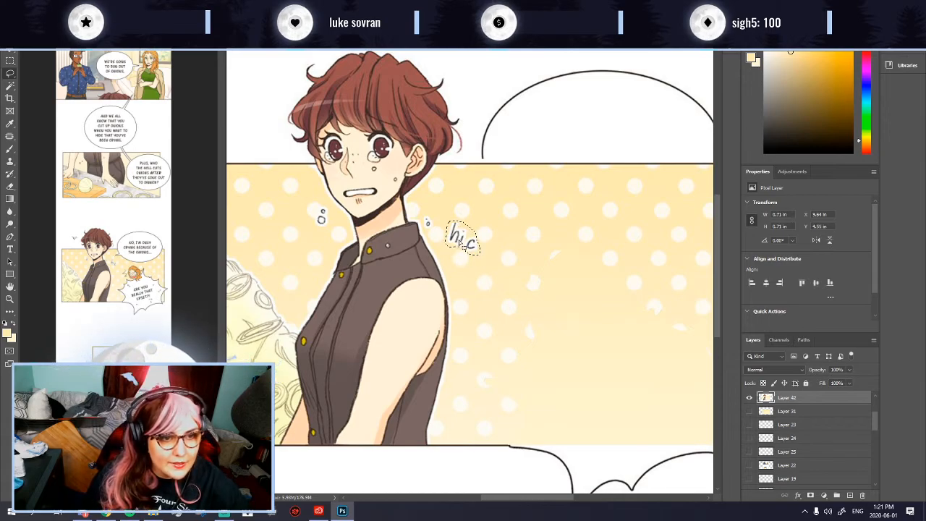
Step: Hide Layer 42 and check Layers 33, 30, 29 and 28 for separate "hic" lettering, restoring Layer 42's visibility
{"action": "left_click", "coordinate": [749, 399]}
{"action": "scroll", "coordinate": [760, 438], "scroll_direction": "up", "scroll_amount": 2}
{"action": "left_click", "coordinate": [750, 452]}
{"action": "left_click", "coordinate": [750, 452]}
{"action": "left_click", "coordinate": [749, 438]}
{"action": "left_click", "coordinate": [749, 439]}
{"action": "left_click", "coordinate": [750, 425]}
{"action": "left_click", "coordinate": [750, 425]}
{"action": "left_click", "coordinate": [750, 411]}
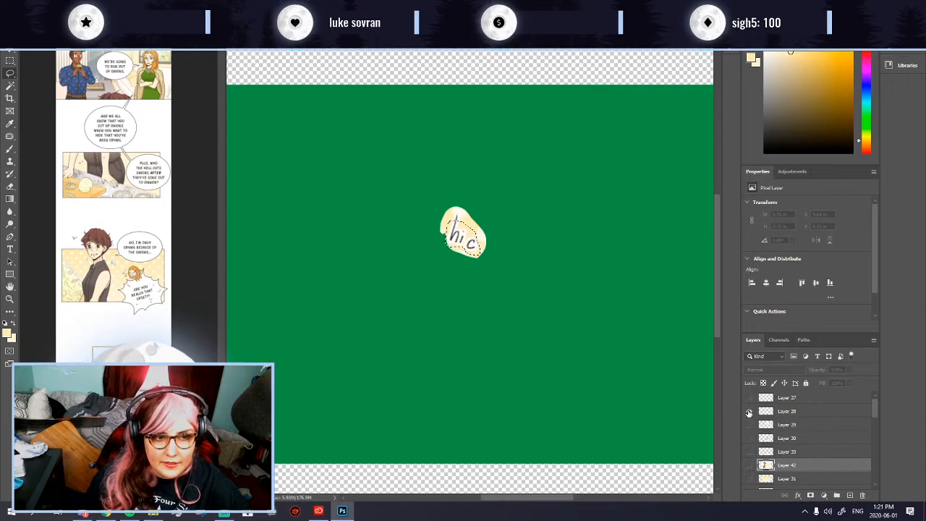
{"action": "left_click", "coordinate": [749, 411]}
{"action": "scroll", "coordinate": [751, 427], "scroll_direction": "down", "scroll_amount": 3}
{"action": "left_click", "coordinate": [750, 425]}
Step: Remove the "hic" lettering by patching it with the dotted background beside it, and clear the selection
{"action": "left_click_drag", "start_coordinate": [461, 239], "coordinate": [509, 238]}
{"action": "key", "text": "ctrl+z"}
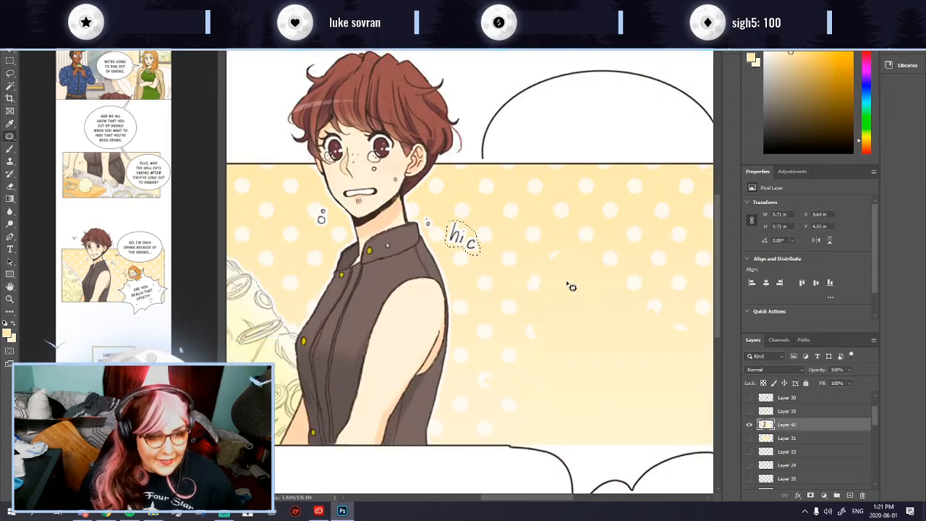
{"action": "scroll", "coordinate": [502, 275], "scroll_direction": "down", "scroll_amount": 1}
{"action": "left_click_drag", "start_coordinate": [488, 259], "coordinate": [512, 255]}
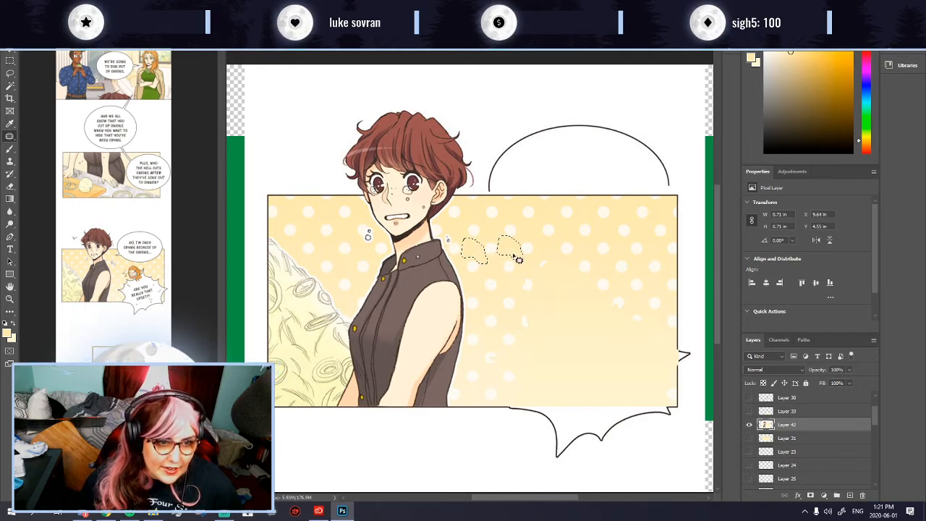
{"action": "key", "text": "ctrl+d"}
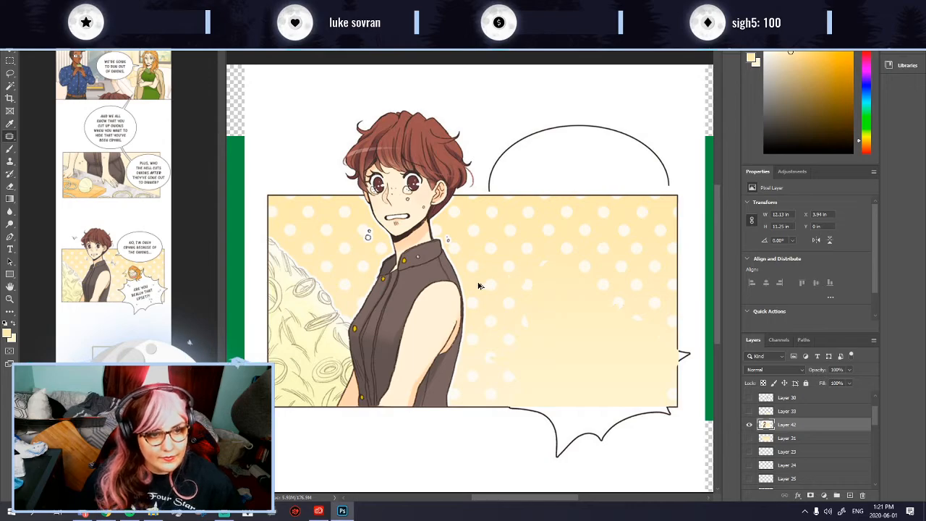
Step: Lasso an irregular patch of clean dots just right of the character and copy it to a new layer
{"action": "scroll", "coordinate": [479, 284], "scroll_direction": "down", "scroll_amount": 1}
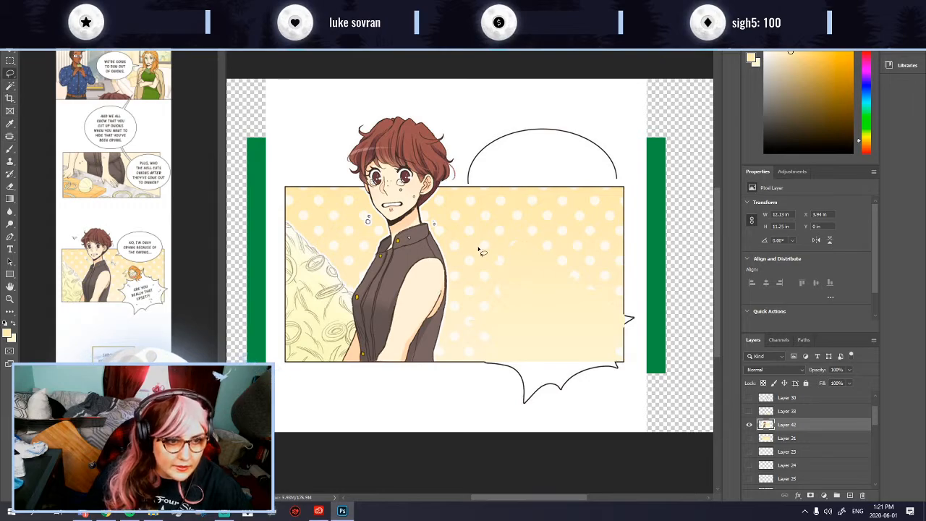
{"action": "left_click_drag", "start_coordinate": [447, 244], "coordinate": [458, 261]}
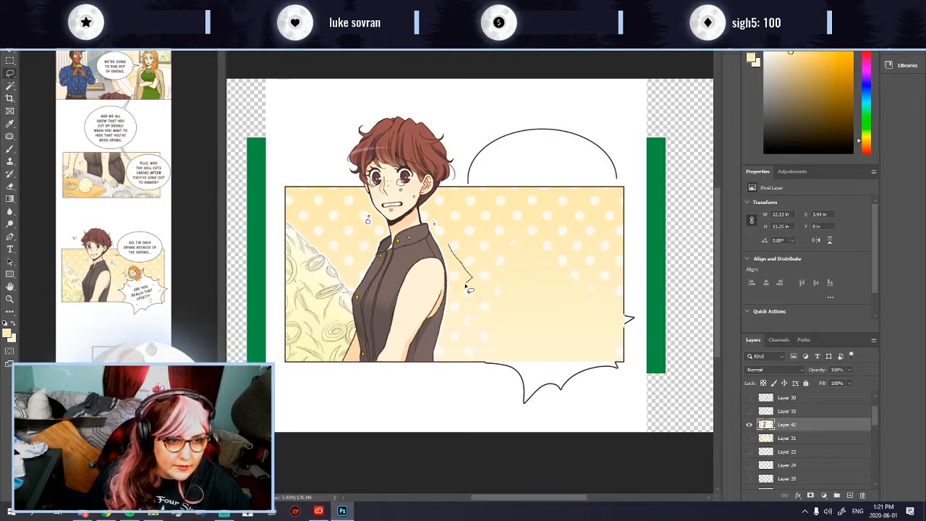
{"action": "mouse_move", "coordinate": [451, 309]}
{"action": "left_mouse_down"}
{"action": "mouse_move", "coordinate": [454, 318]}
{"action": "mouse_move", "coordinate": [486, 316]}
{"action": "mouse_move", "coordinate": [489, 290]}
{"action": "left_mouse_up"}
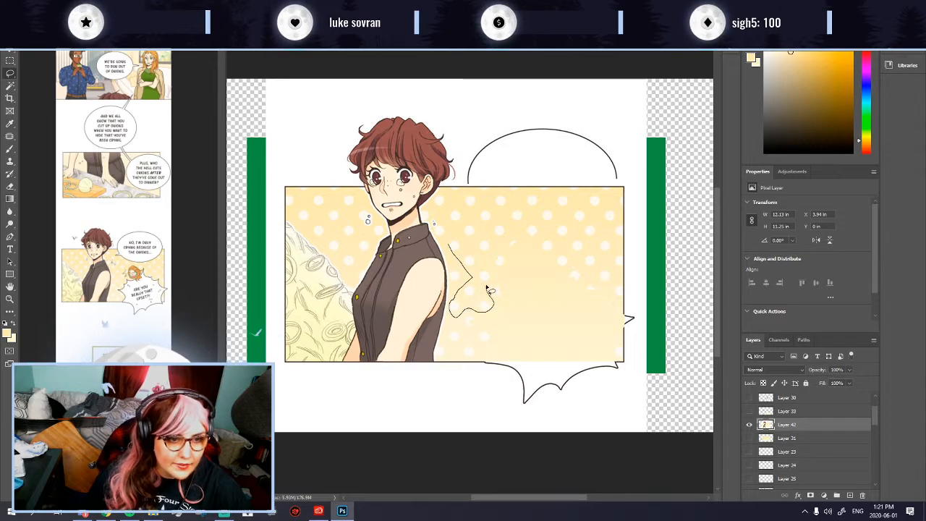
{"action": "mouse_move", "coordinate": [496, 253]}
{"action": "left_mouse_down"}
{"action": "mouse_move", "coordinate": [468, 219]}
{"action": "mouse_move", "coordinate": [446, 241]}
{"action": "mouse_move", "coordinate": [457, 269]}
{"action": "left_mouse_up"}
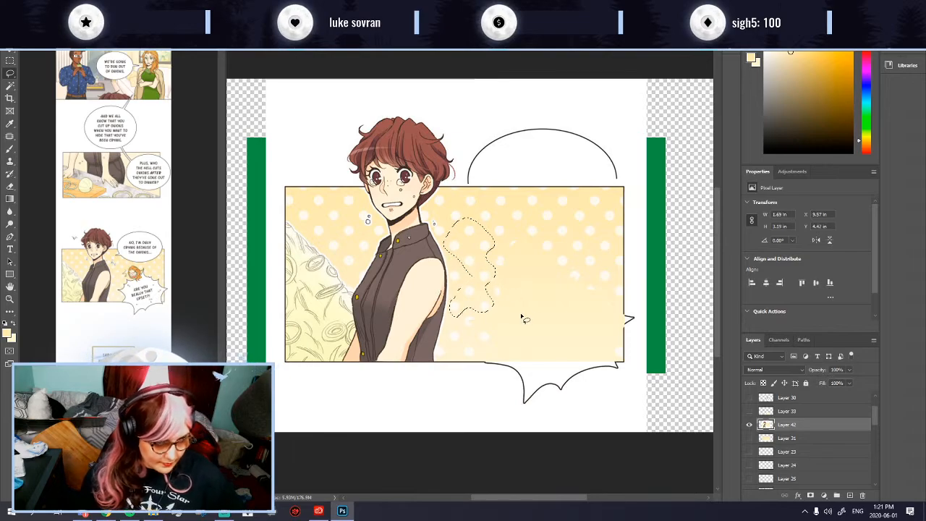
{"action": "key", "text": "ctrl+d"}
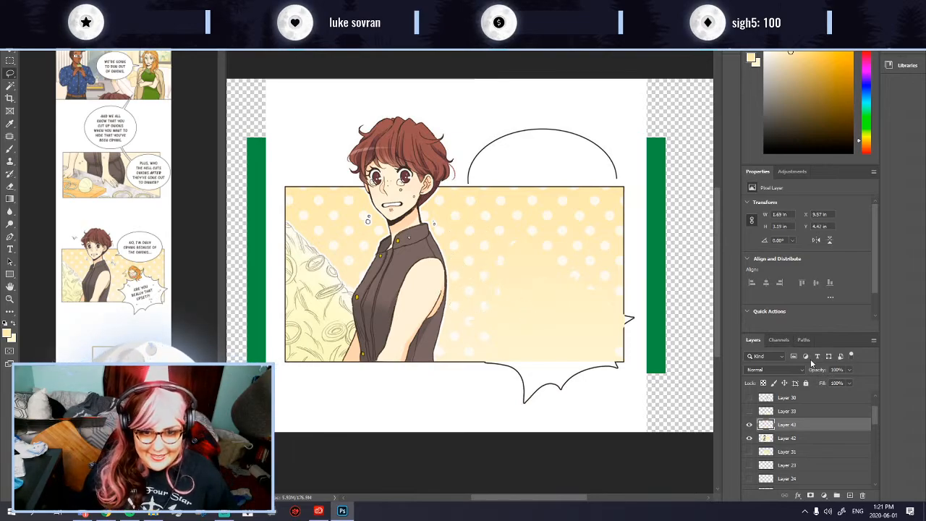
Step: Align the copied dots over the broken dots to their right using Darken mode, and return the layer to Normal
{"action": "left_click", "coordinate": [788, 370]}
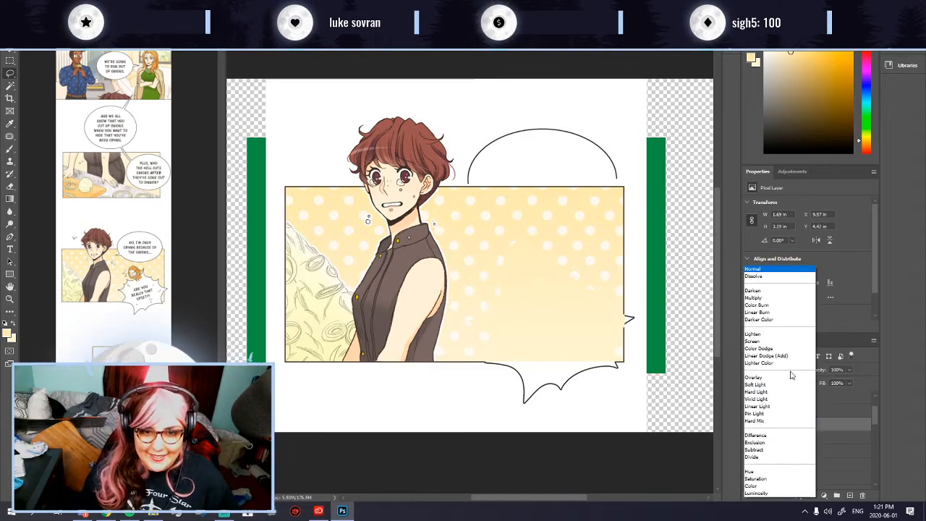
{"action": "left_click", "coordinate": [767, 290]}
{"action": "left_click", "coordinate": [8, 51]}
{"action": "left_click_drag", "start_coordinate": [477, 270], "coordinate": [506, 274]}
{"action": "scroll", "coordinate": [529, 243], "scroll_direction": "up", "scroll_amount": 5}
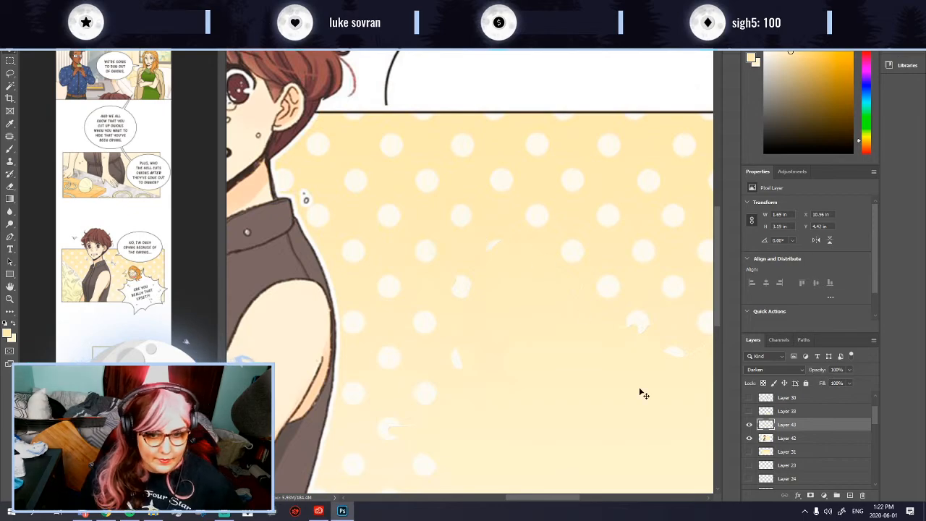
{"action": "left_click", "coordinate": [787, 370]}
{"action": "left_click", "coordinate": [762, 270]}
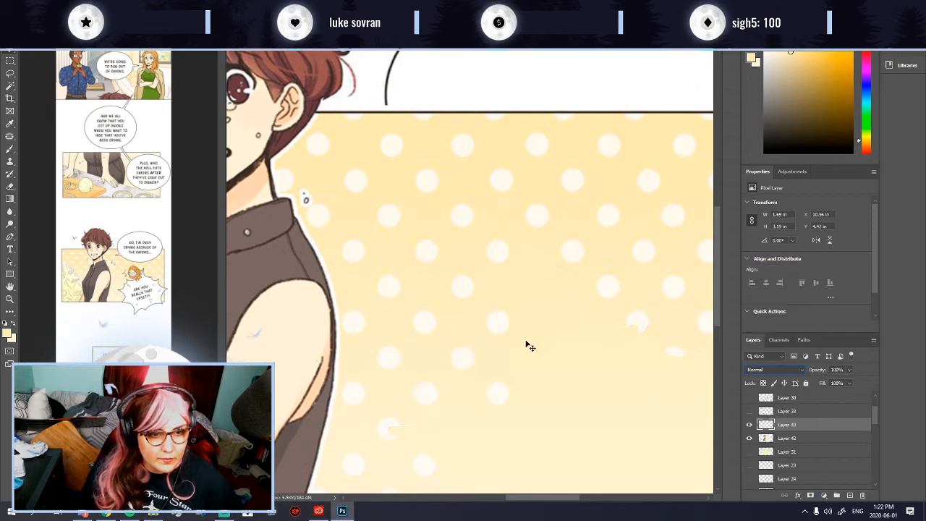
{"action": "left_click", "coordinate": [800, 439], "text": "shift"}
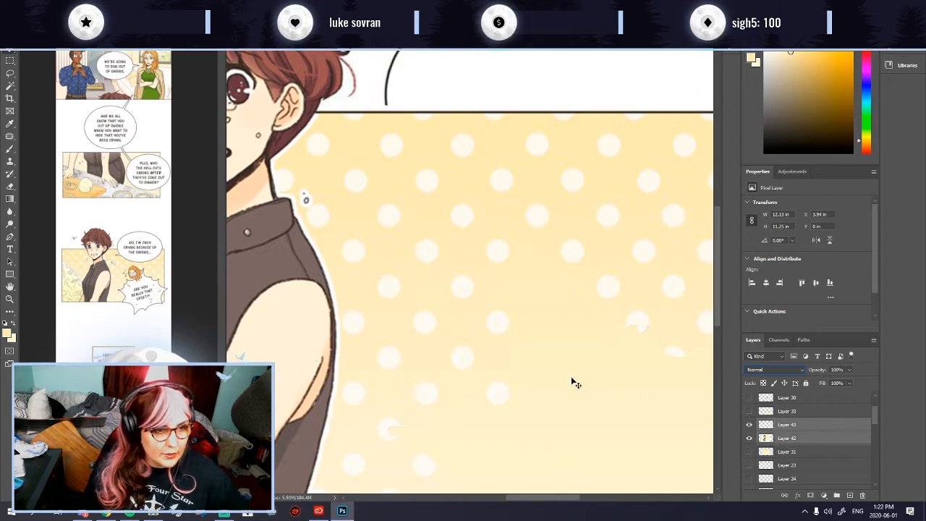
{"action": "key", "text": "ctrl+e"}
{"action": "scroll", "coordinate": [549, 367], "scroll_direction": "down", "scroll_amount": 2}
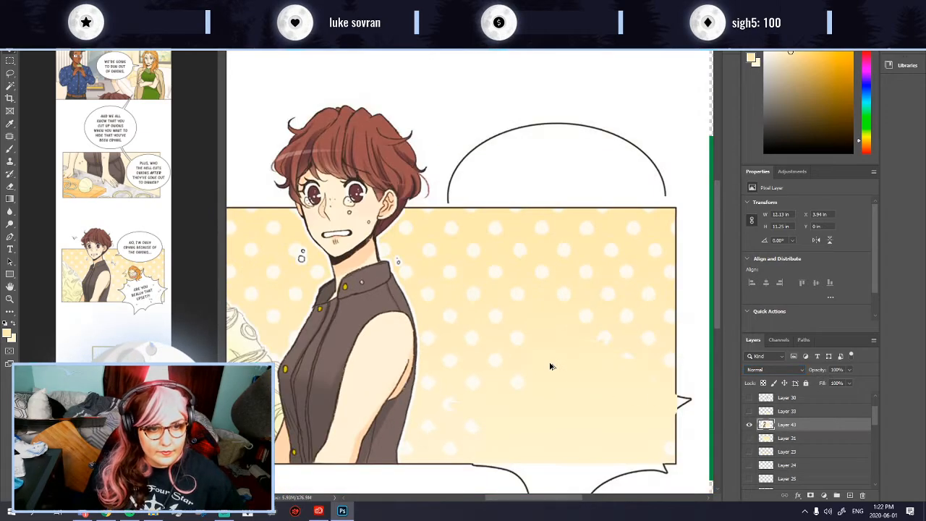
{"action": "scroll", "coordinate": [619, 413], "scroll_direction": "up", "scroll_amount": 1}
{"action": "key", "text": "ctrl+v"}
{"action": "left_click_drag", "start_coordinate": [577, 388], "coordinate": [541, 335]}
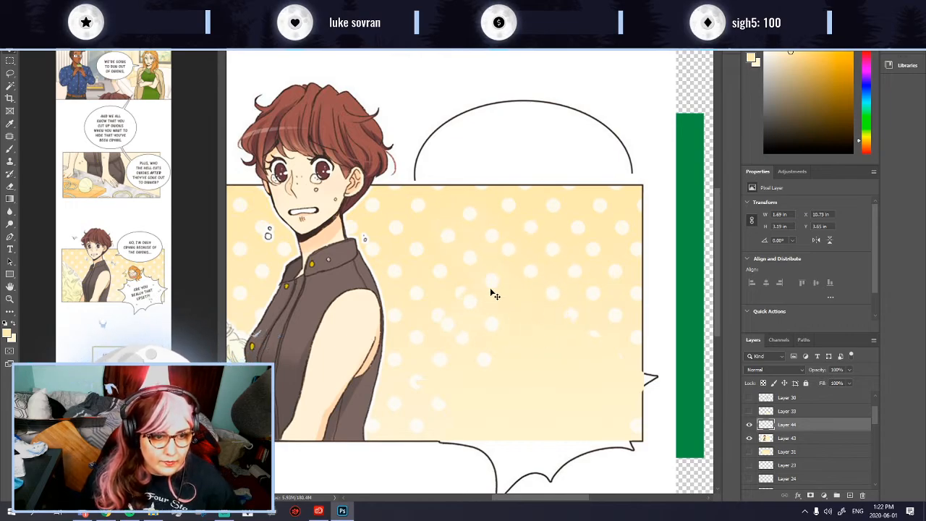
{"action": "key", "text": "ctrl+z"}
{"action": "key", "text": "ctrl+z"}
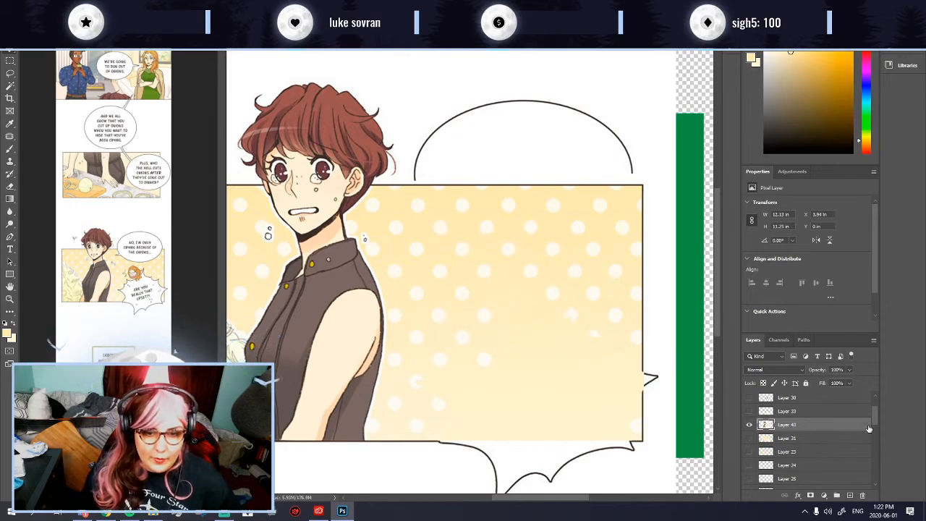
{"action": "key", "text": "ctrl+z"}
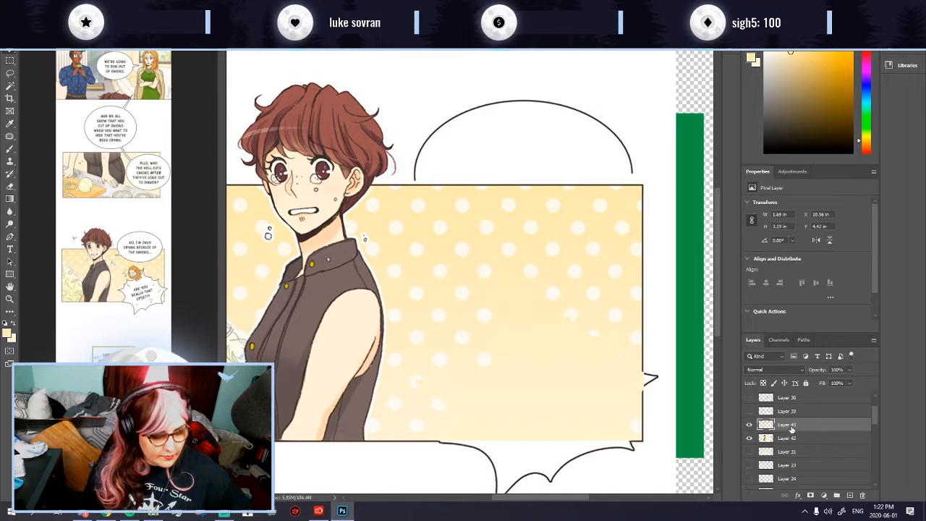
Step: Paste another copy of the dots above Layer 43, move it into the blank area, and compare it with Layer 43's outline
{"action": "key", "text": "ctrl+v"}
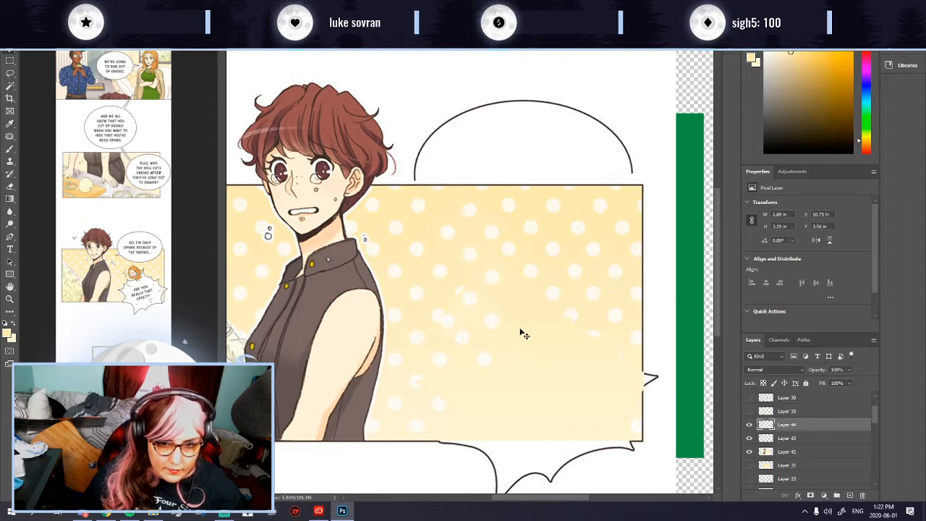
{"action": "left_click_drag", "start_coordinate": [496, 310], "coordinate": [532, 339]}
{"action": "left_click", "coordinate": [790, 426], "text": "ctrl"}
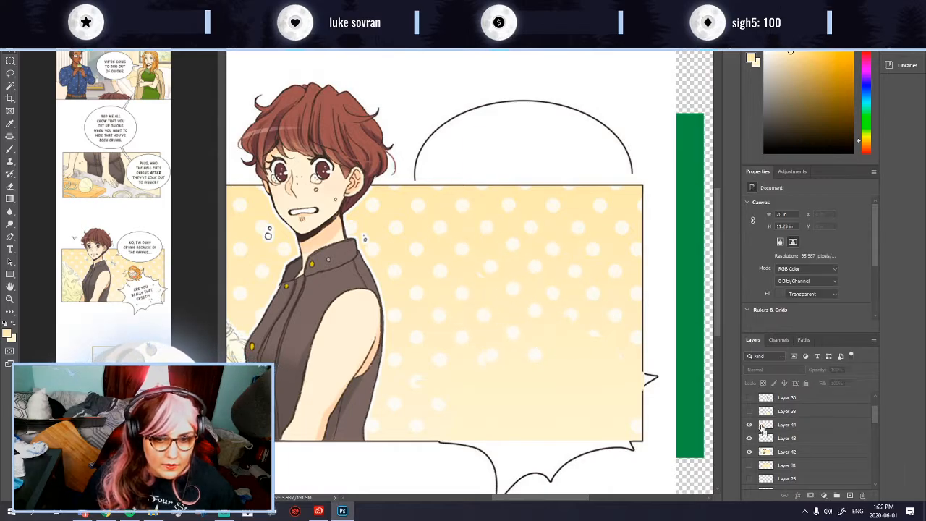
{"action": "left_click", "coordinate": [767, 440], "text": "ctrl"}
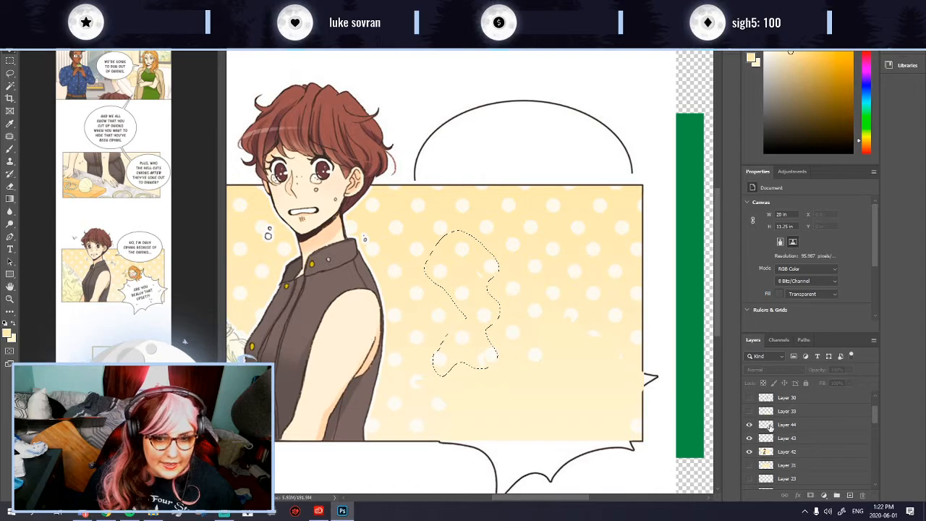
{"action": "left_click", "coordinate": [770, 426]}
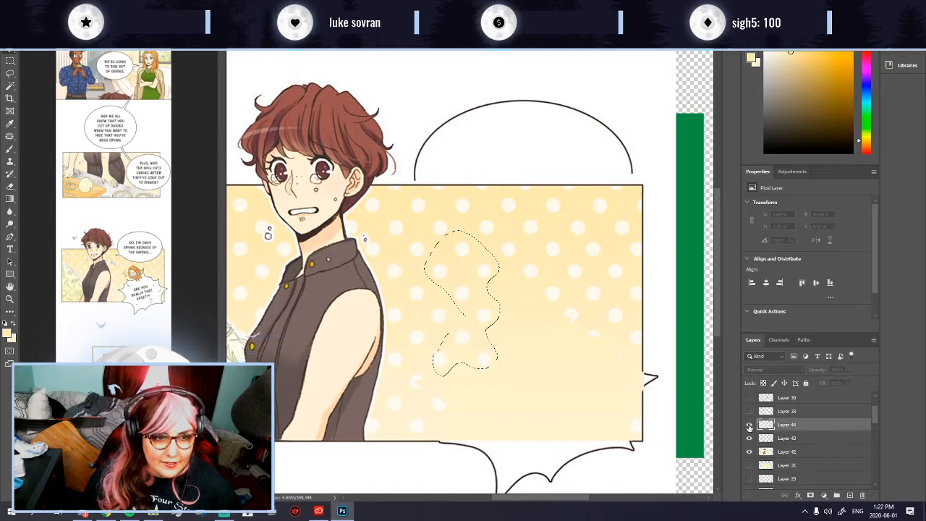
{"action": "key", "text": "ctrl+d"}
Step: Move Layer 44 over the broken dots near the panel's right side and set its blend mode to Normal
{"action": "left_click_drag", "start_coordinate": [517, 289], "coordinate": [566, 312]}
{"action": "left_click", "coordinate": [770, 369]}
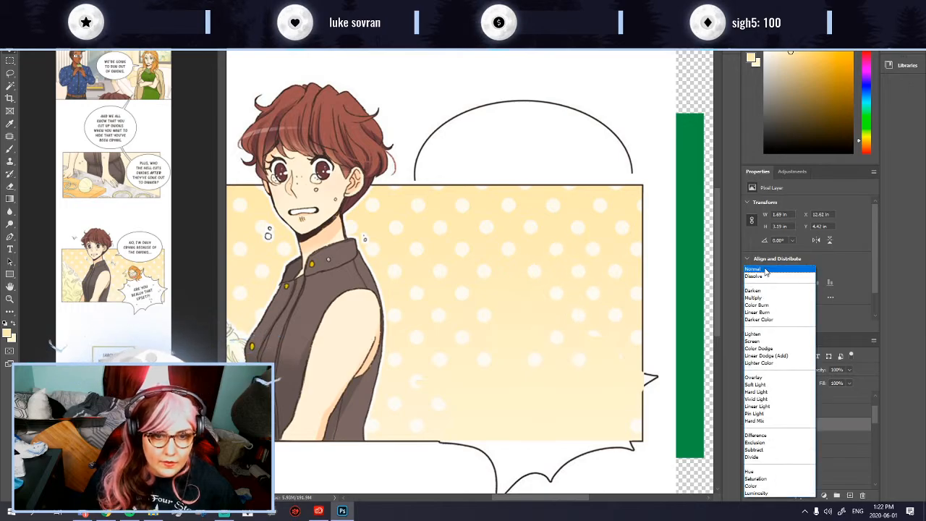
{"action": "left_click", "coordinate": [770, 274]}
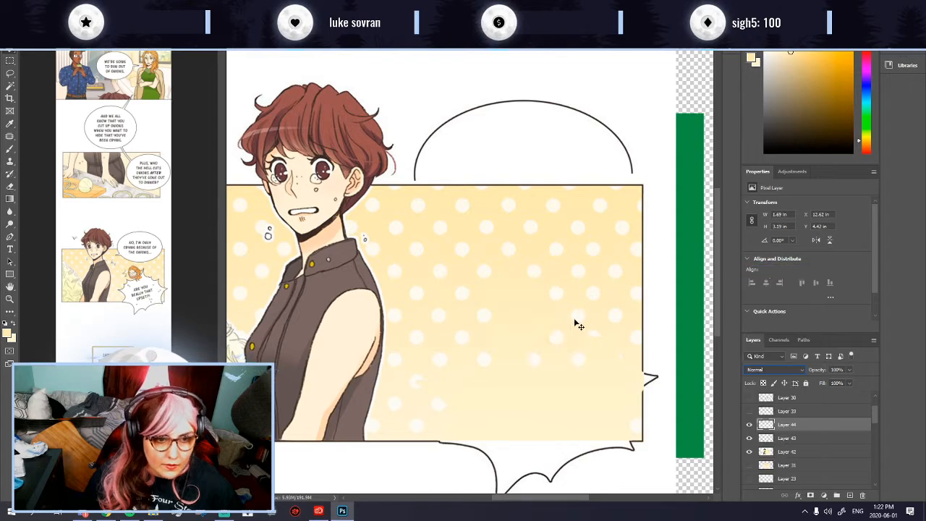
{"action": "left_click_drag", "start_coordinate": [545, 330], "coordinate": [535, 326]}
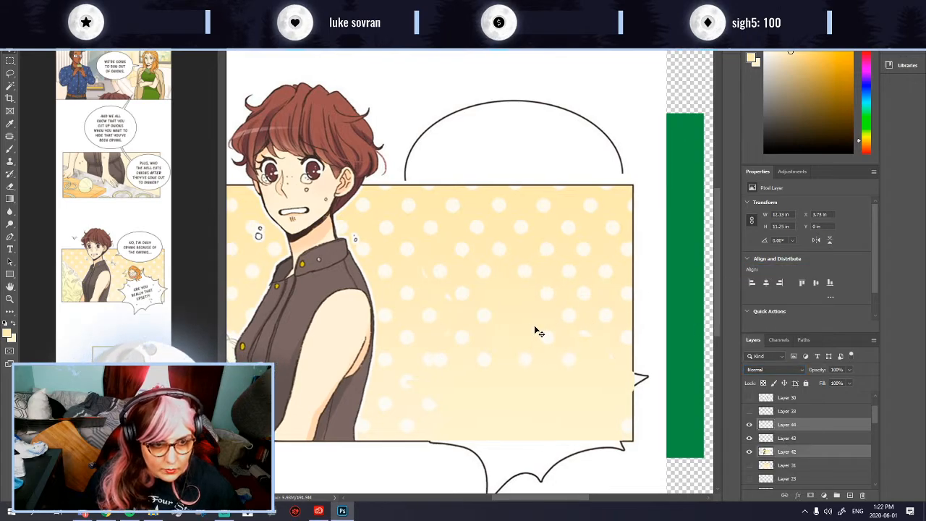
{"action": "key", "text": "ctrl+z"}
{"action": "left_click_drag", "start_coordinate": [555, 293], "coordinate": [548, 296]}
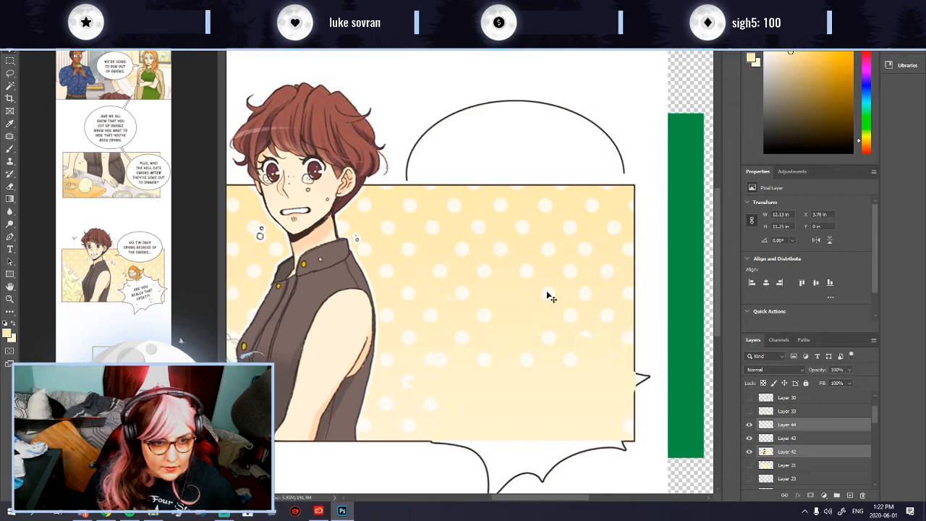
{"action": "key", "text": "ctrl+z"}
{"action": "left_click", "coordinate": [749, 424]}
{"action": "left_click", "coordinate": [749, 425]}
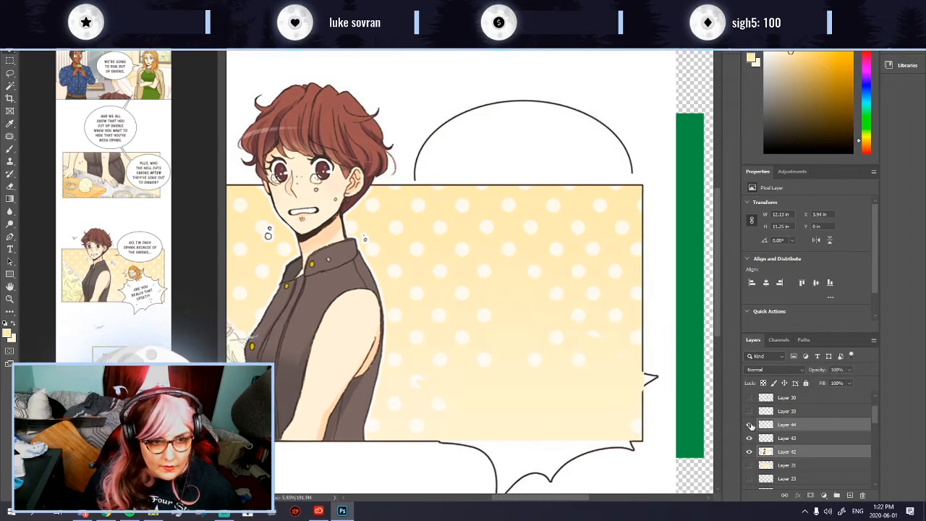
{"action": "left_click_drag", "start_coordinate": [564, 291], "coordinate": [511, 289]}
{"action": "key", "text": "ctrl+z"}
Step: Add another copy of the dots above Layer 44 and align it over the broken dots near the panel's right side
{"action": "left_click", "coordinate": [792, 425]}
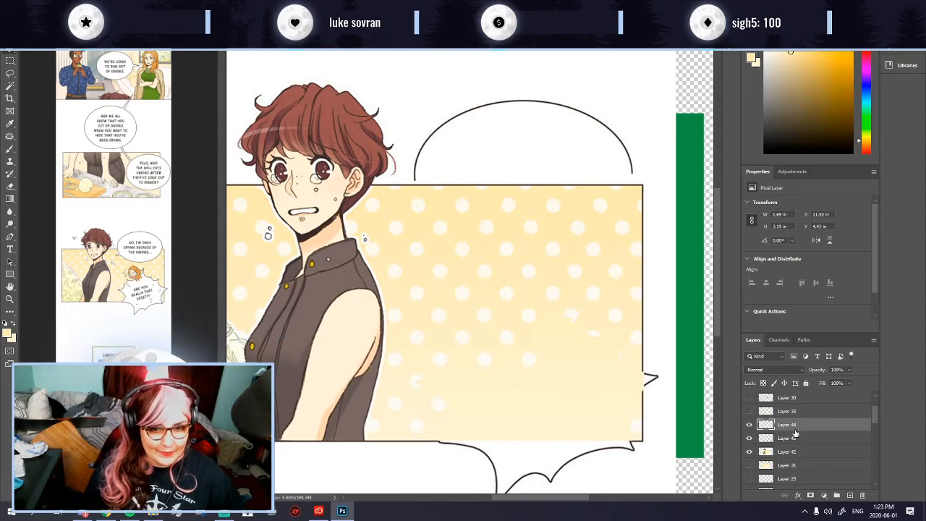
{"action": "left_click_drag", "start_coordinate": [484, 265], "coordinate": [558, 299]}
{"action": "mouse_move", "coordinate": [572, 370]}
{"action": "left_mouse_down"}
{"action": "mouse_move", "coordinate": [597, 372]}
{"action": "mouse_move", "coordinate": [571, 361]}
{"action": "left_mouse_up"}
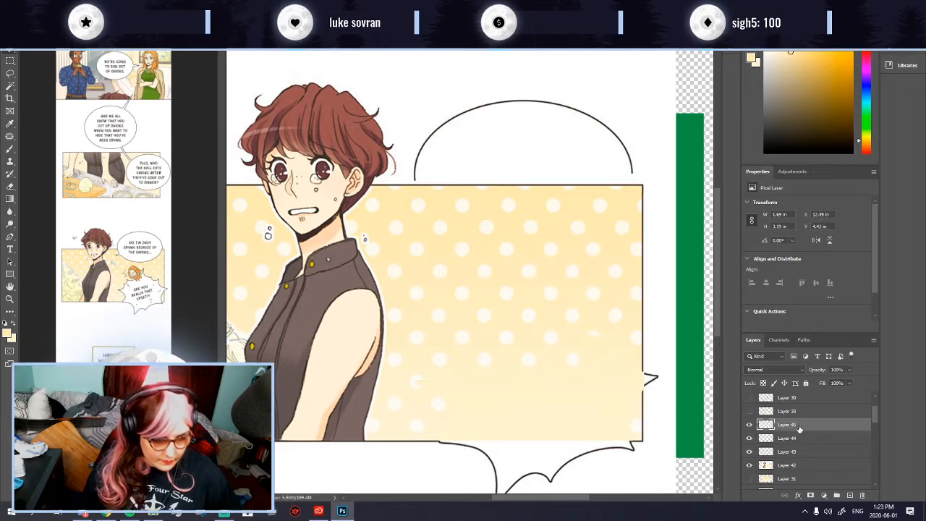
Step: Paste another copy of the dots above Layer 45 and move it over the broken dots in the panel's lower half
{"action": "key", "text": "ctrl+v"}
{"action": "left_click_drag", "start_coordinate": [491, 298], "coordinate": [599, 310]}
{"action": "left_click_drag", "start_coordinate": [473, 307], "coordinate": [452, 377]}
{"action": "scroll", "coordinate": [497, 325], "scroll_direction": "up", "scroll_amount": 1}
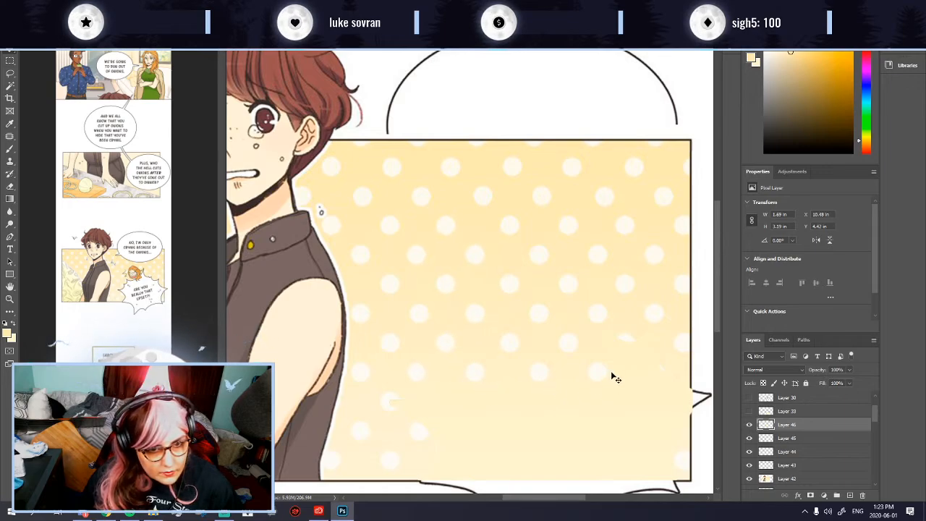
Step: Hide and show Layer 45 to compare its dots with the pattern around them
{"action": "left_click", "coordinate": [611, 376]}
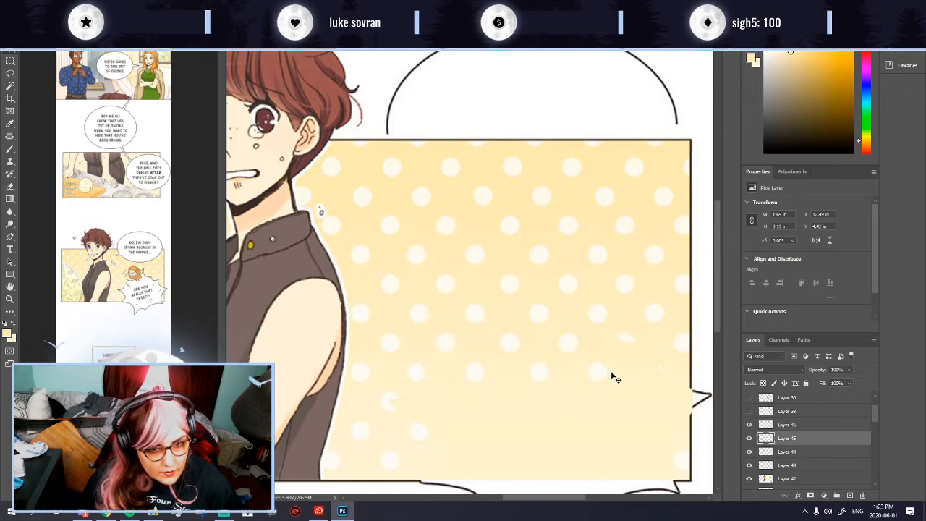
{"action": "left_click", "coordinate": [751, 439]}
{"action": "left_click", "coordinate": [750, 439]}
{"action": "left_click", "coordinate": [750, 440]}
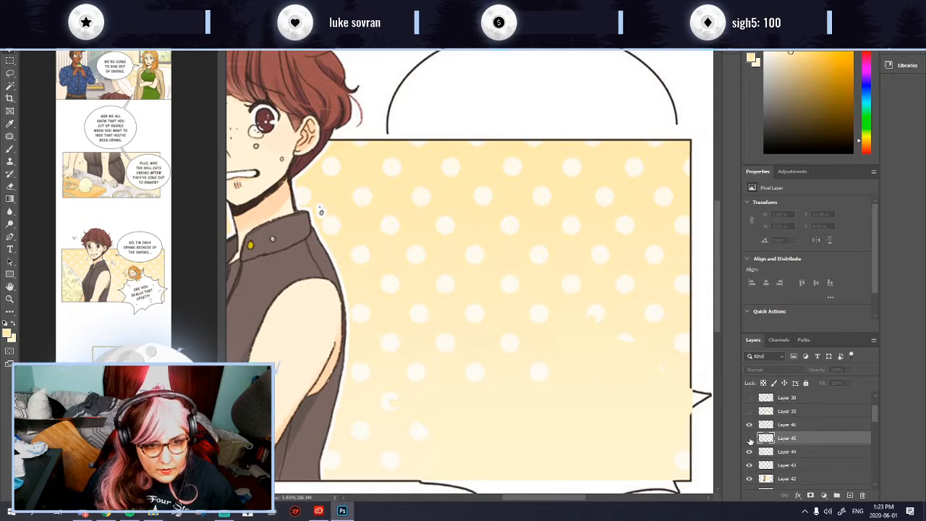
{"action": "left_click", "coordinate": [751, 439]}
{"action": "mouse_move", "coordinate": [601, 316]}
{"action": "left_mouse_down"}
{"action": "mouse_move", "coordinate": [587, 319]}
{"action": "mouse_move", "coordinate": [599, 318]}
{"action": "left_mouse_up"}
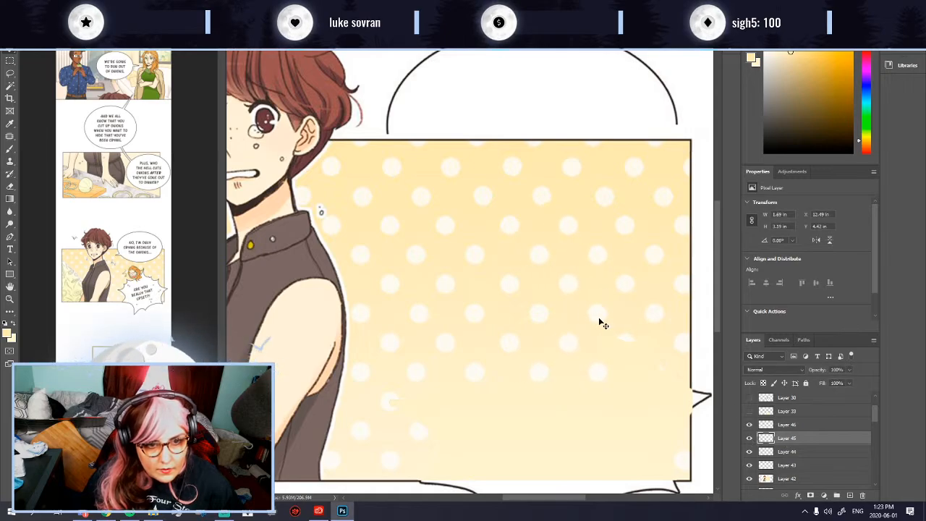
Step: Align Layer 46's dots with the underlying pattern using Darken mode, and return the layer to Normal
{"action": "left_click", "coordinate": [781, 425]}
{"action": "left_click", "coordinate": [772, 370]}
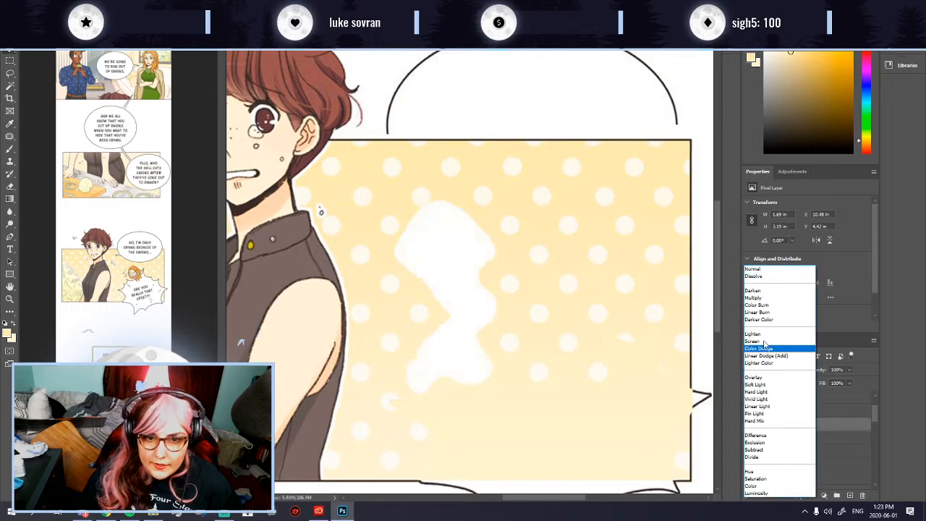
{"action": "left_click", "coordinate": [757, 292]}
{"action": "left_click_drag", "start_coordinate": [432, 304], "coordinate": [468, 305]}
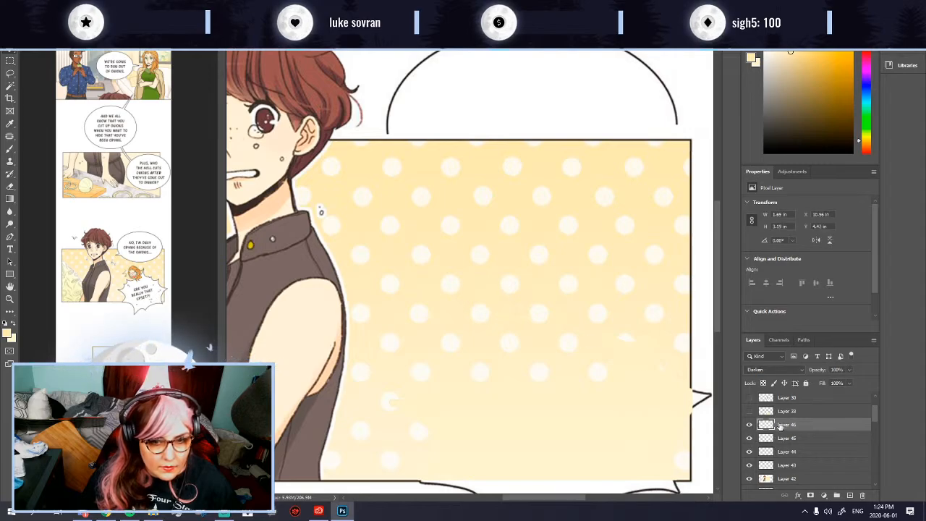
{"action": "left_click", "coordinate": [787, 369]}
{"action": "left_click", "coordinate": [763, 268]}
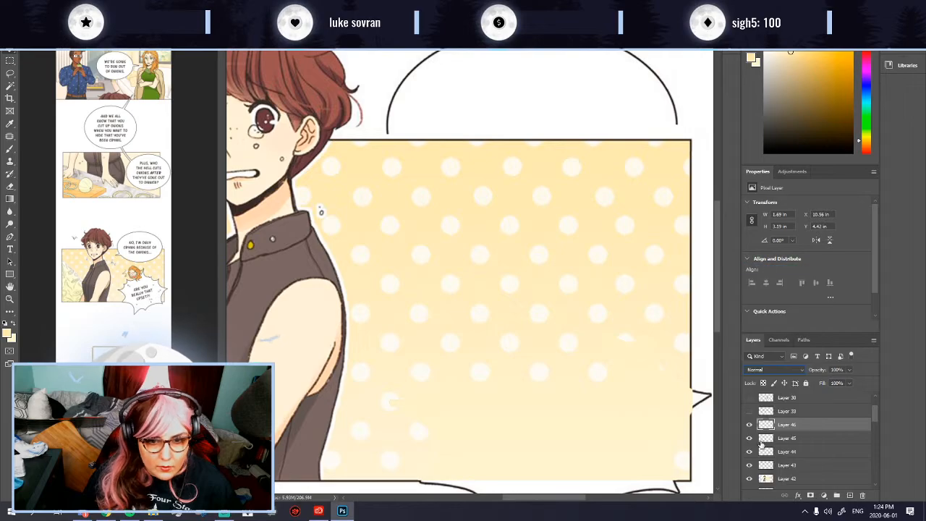
Step: Set Layer 45 to Darken, realign its dots with the neighbouring pattern, and return it to Normal
{"action": "left_click", "coordinate": [749, 439]}
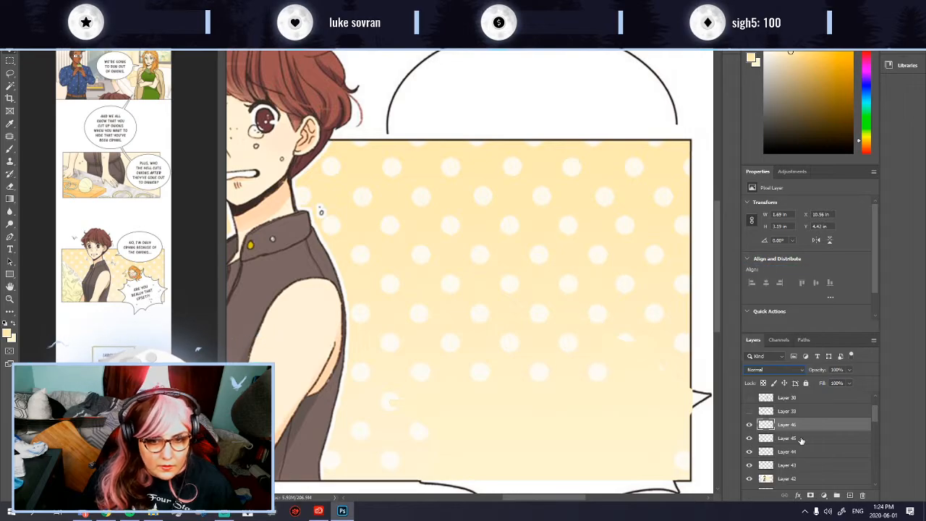
{"action": "left_click", "coordinate": [785, 437]}
{"action": "left_click", "coordinate": [771, 369]}
{"action": "left_click", "coordinate": [758, 289]}
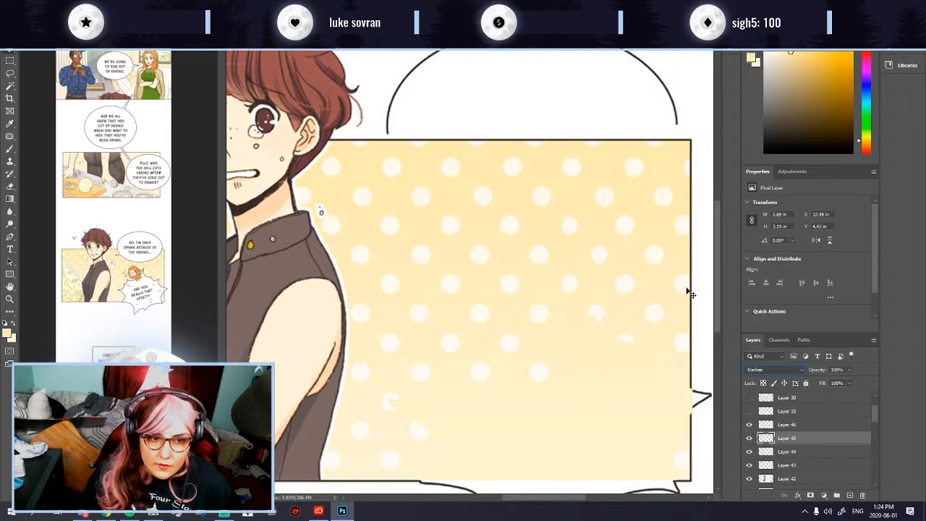
{"action": "left_click_drag", "start_coordinate": [599, 327], "coordinate": [601, 327]}
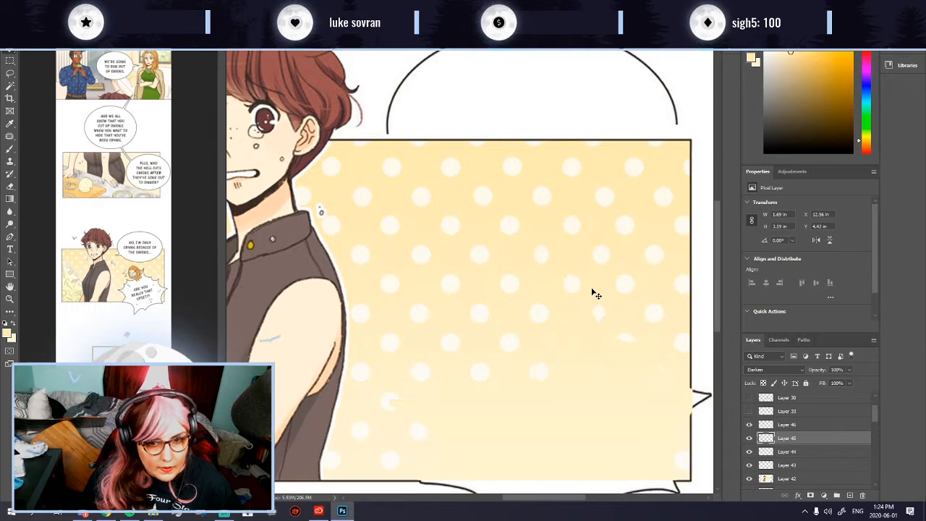
{"action": "left_click", "coordinate": [773, 370]}
{"action": "left_click", "coordinate": [764, 269]}
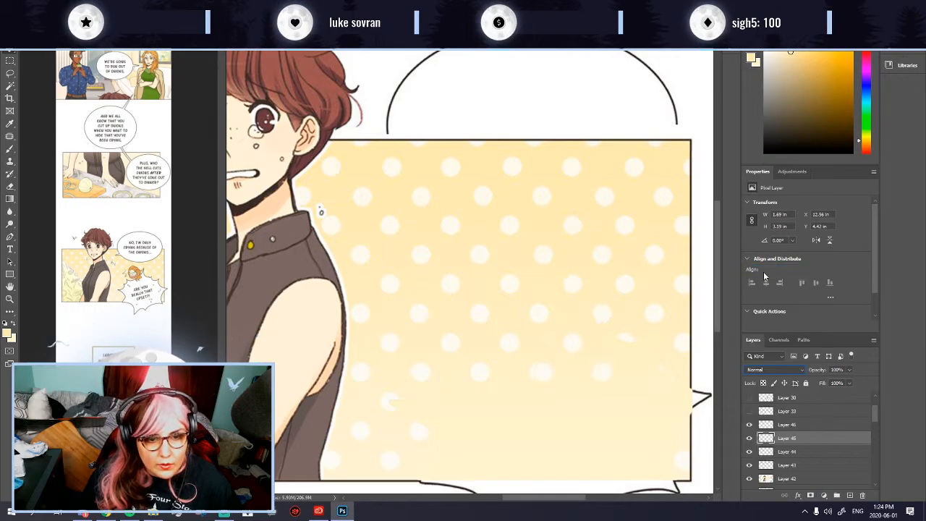
{"action": "left_click_drag", "start_coordinate": [542, 374], "coordinate": [539, 375]}
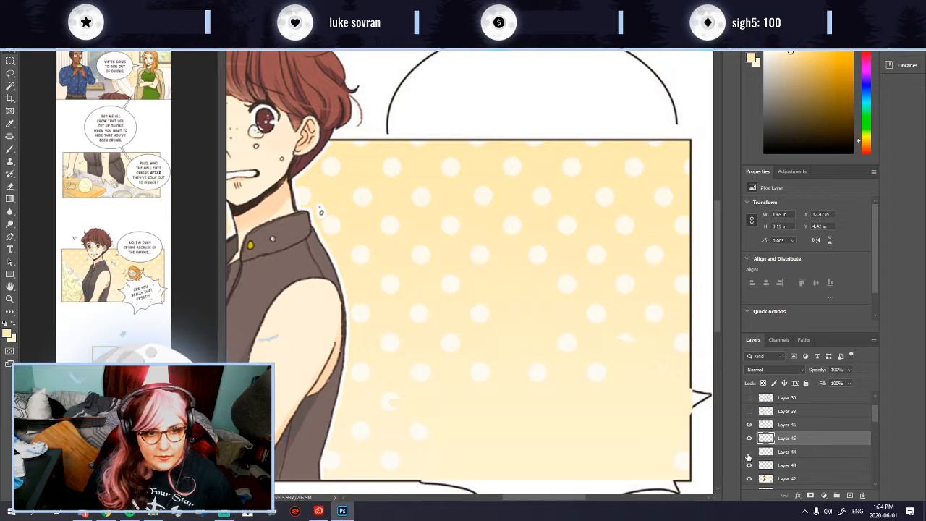
Step: Paste another copy of the dots above Layer 46 and place it over the broken dots at the panel's right edge
{"action": "left_click", "coordinate": [791, 424]}
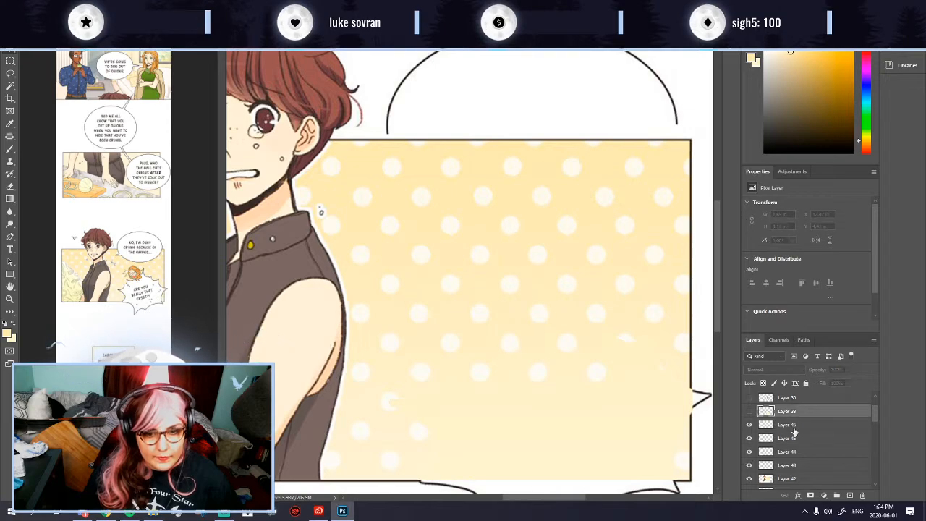
{"action": "scroll", "coordinate": [533, 372], "scroll_direction": "down", "scroll_amount": 2}
{"action": "scroll", "coordinate": [579, 441], "scroll_direction": "up", "scroll_amount": 1}
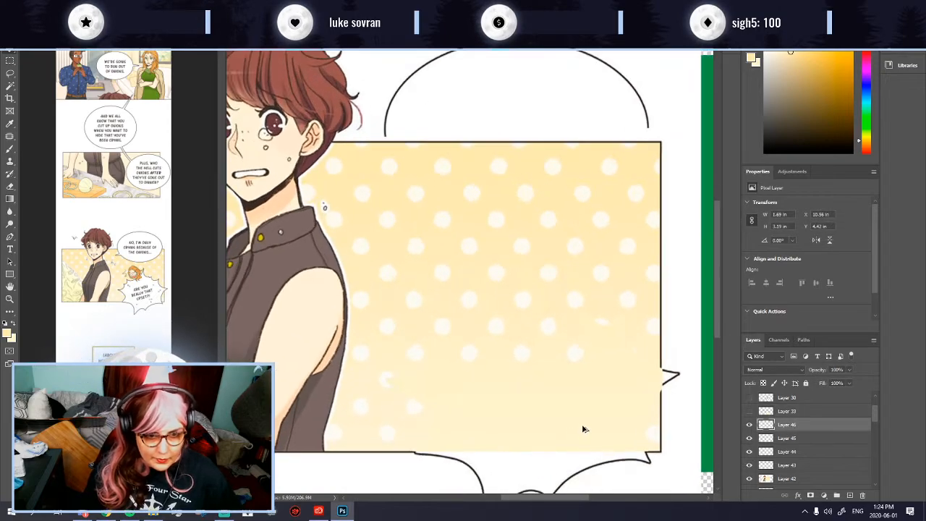
{"action": "key", "text": "ctrl+v"}
{"action": "left_click_drag", "start_coordinate": [482, 291], "coordinate": [611, 309]}
Step: Select Layers 43 through 47 together and nudge them slightly left to match the dot pattern
{"action": "scroll", "coordinate": [657, 424], "scroll_direction": "down", "scroll_amount": 2}
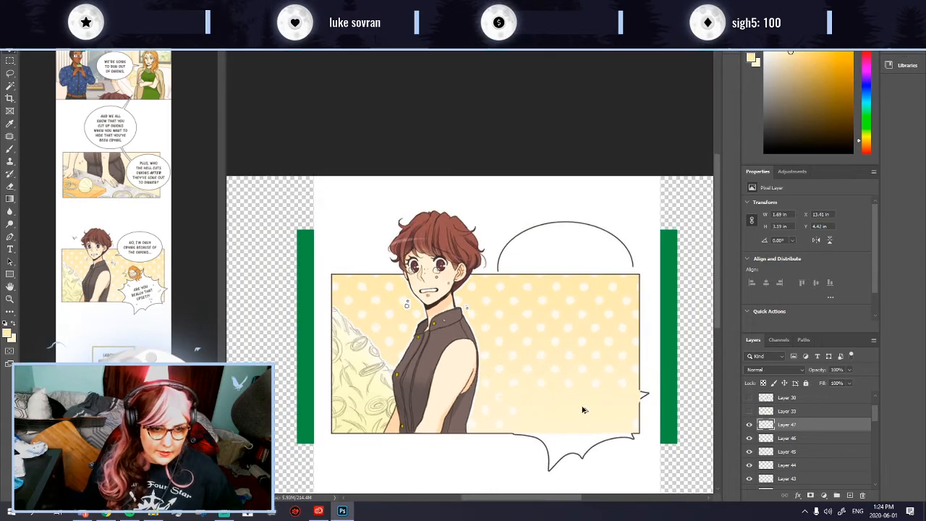
{"action": "scroll", "coordinate": [580, 408], "scroll_direction": "up", "scroll_amount": 2}
{"action": "scroll", "coordinate": [794, 463], "scroll_direction": "down", "scroll_amount": 2}
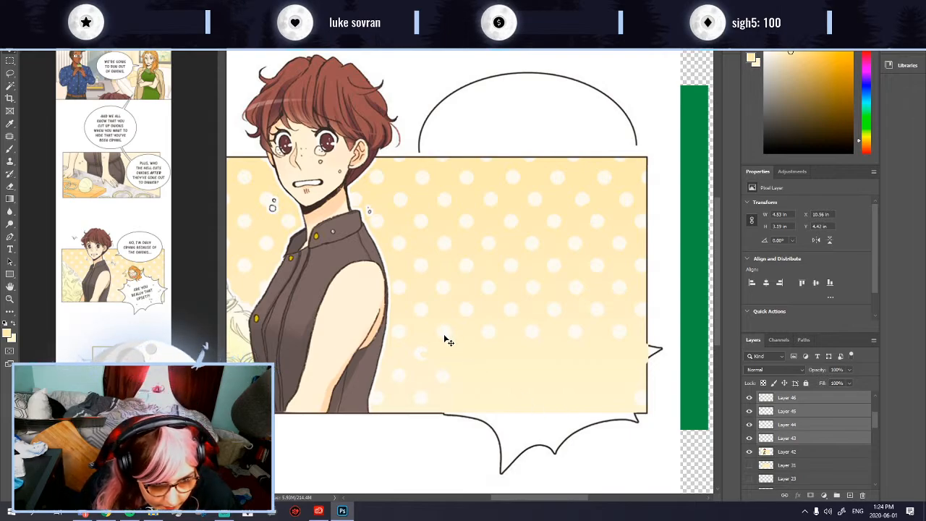
{"action": "key", "text": "Left"}
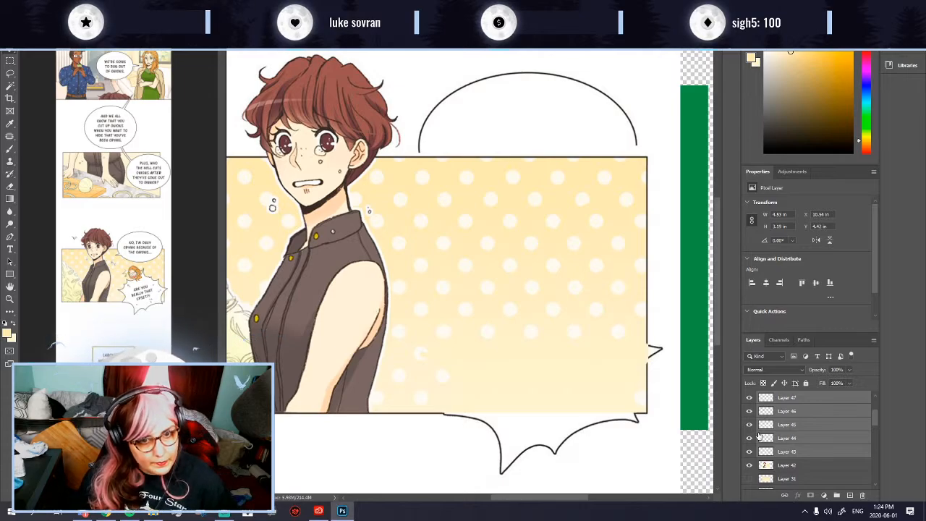
Step: Merge the dot layers, Layers 43 through 47, with Layer 42
{"action": "scroll", "coordinate": [813, 435], "scroll_direction": "down", "scroll_amount": 1}
{"action": "left_click", "coordinate": [791, 453]}
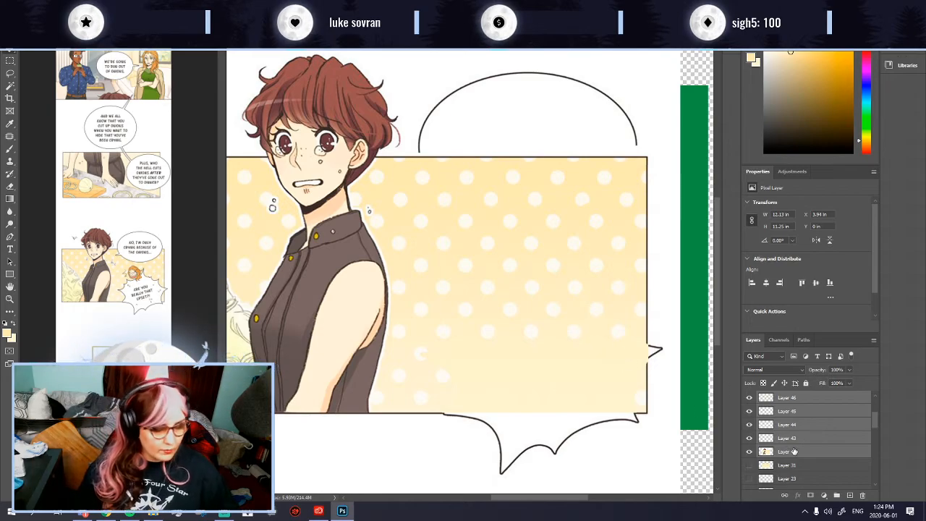
{"action": "scroll", "coordinate": [794, 452], "scroll_direction": "down", "scroll_amount": 5}
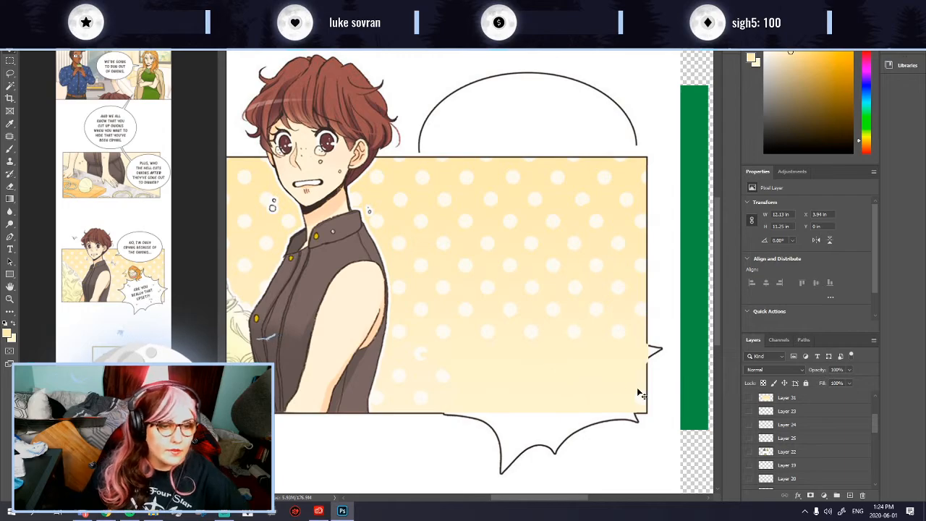
Step: Copy an intact dot near the sleeve to a new layer using the Magic Wand, and place it over the broken dot diagonally below it
{"action": "scroll", "coordinate": [505, 369], "scroll_direction": "down", "scroll_amount": 1}
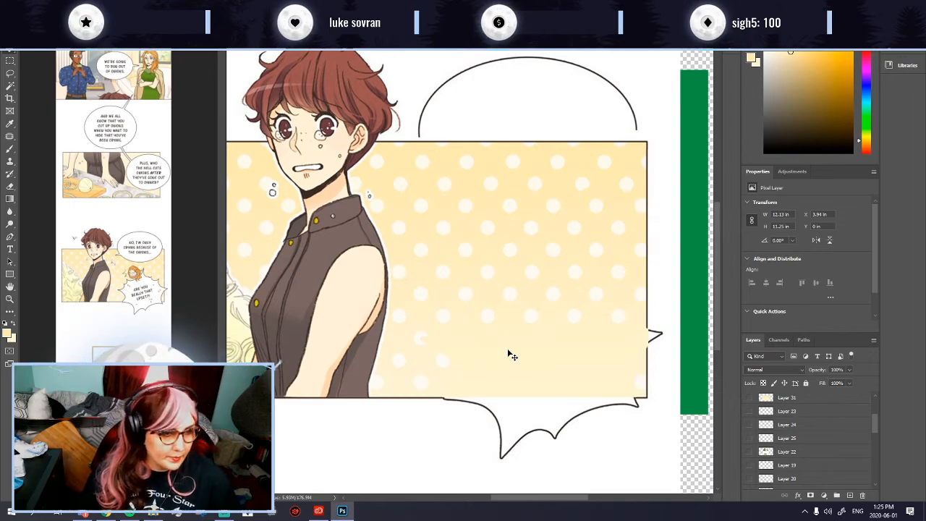
{"action": "scroll", "coordinate": [546, 427], "scroll_direction": "down", "scroll_amount": 1}
{"action": "scroll", "coordinate": [579, 376], "scroll_direction": "up", "scroll_amount": 4}
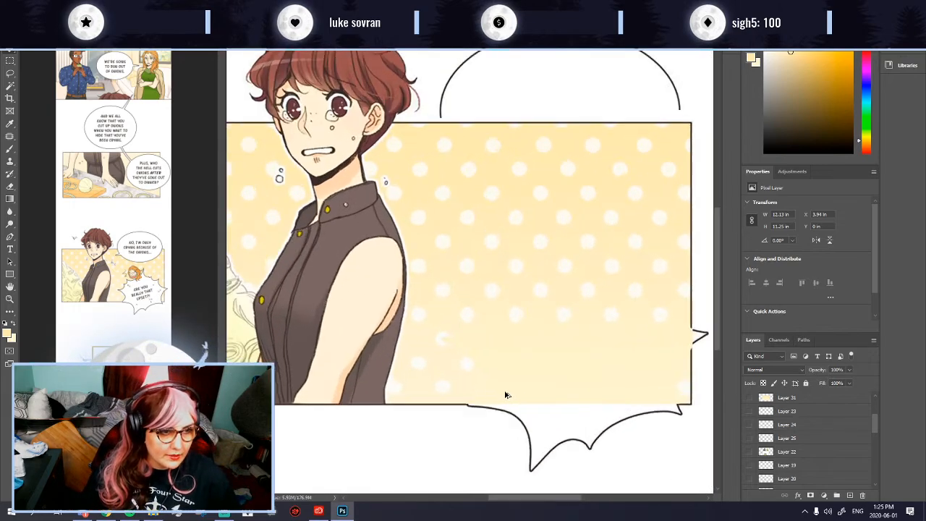
{"action": "left_click", "coordinate": [10, 151]}
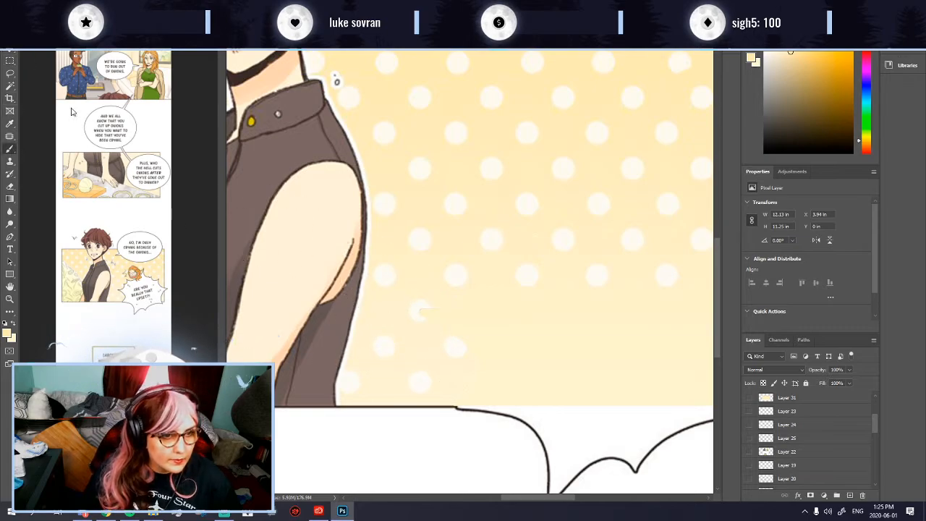
{"action": "left_click", "coordinate": [8, 88]}
{"action": "left_click", "coordinate": [384, 275]}
{"action": "left_click", "coordinate": [384, 346], "text": "shift"}
{"action": "left_click", "coordinate": [385, 280]}
{"action": "scroll", "coordinate": [790, 442], "scroll_direction": "up", "scroll_amount": 2}
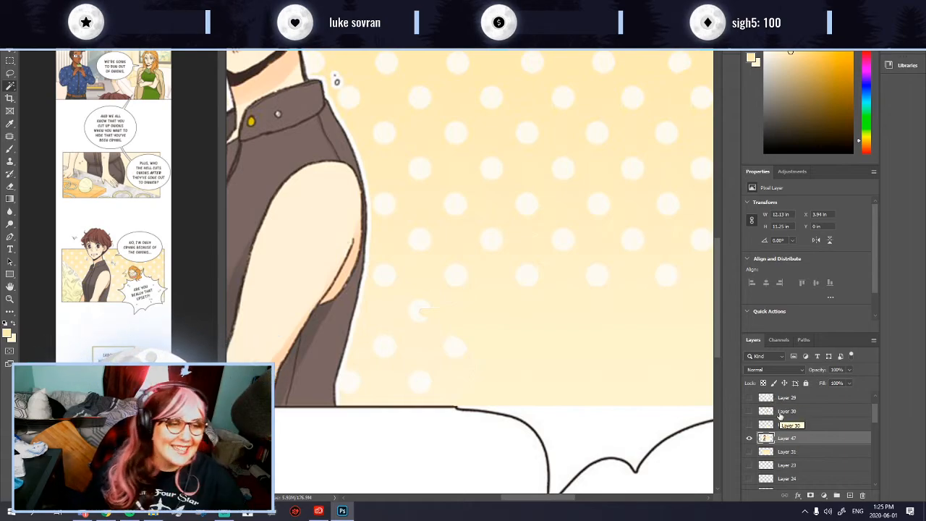
{"action": "left_click", "coordinate": [450, 276]}
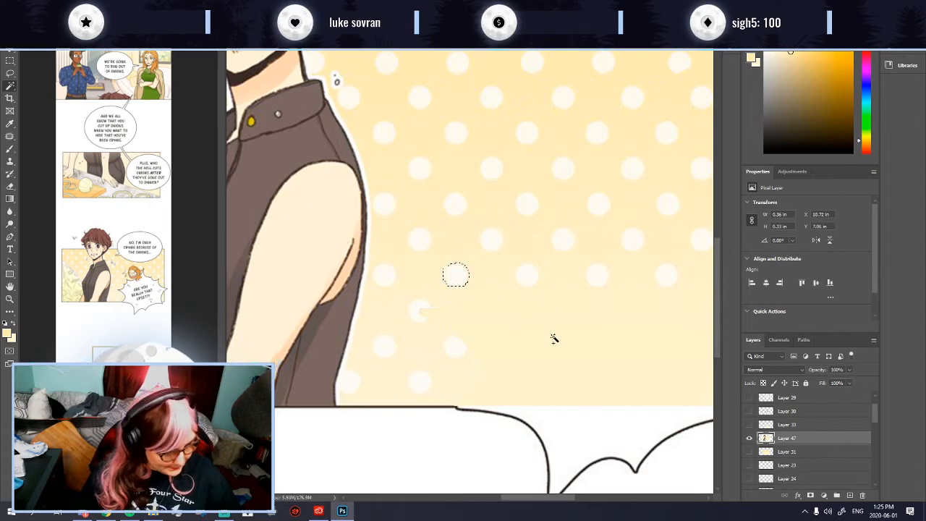
{"action": "key", "text": "ctrl+j"}
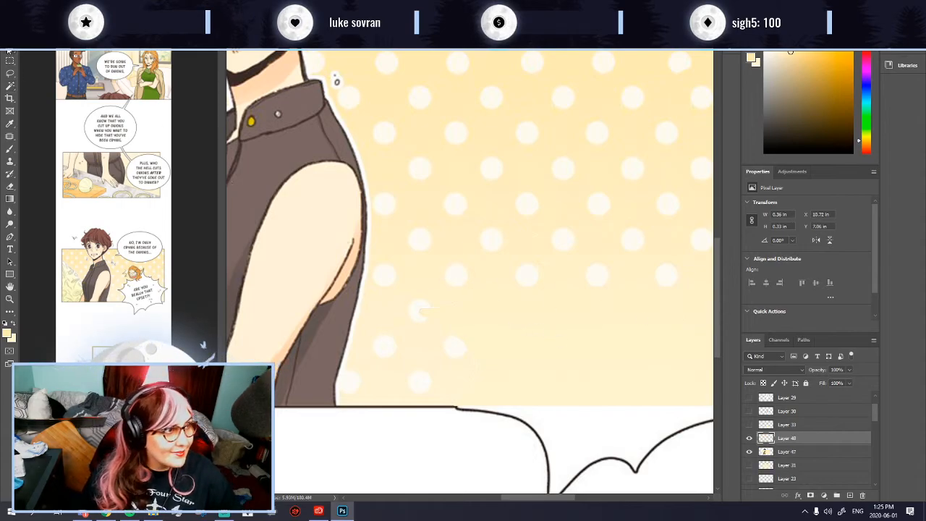
{"action": "left_click_drag", "start_coordinate": [458, 279], "coordinate": [421, 312]}
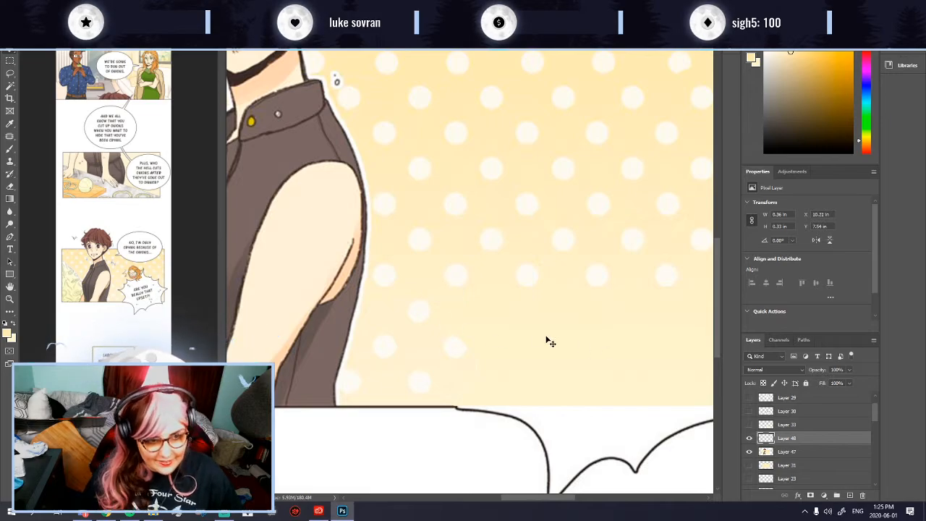
Step: Merge the copied dot with the artwork layer and patch the leftover marks beside the repaired dots
{"action": "left_click", "coordinate": [795, 453], "text": "shift"}
{"action": "key", "text": "ctrl+e"}
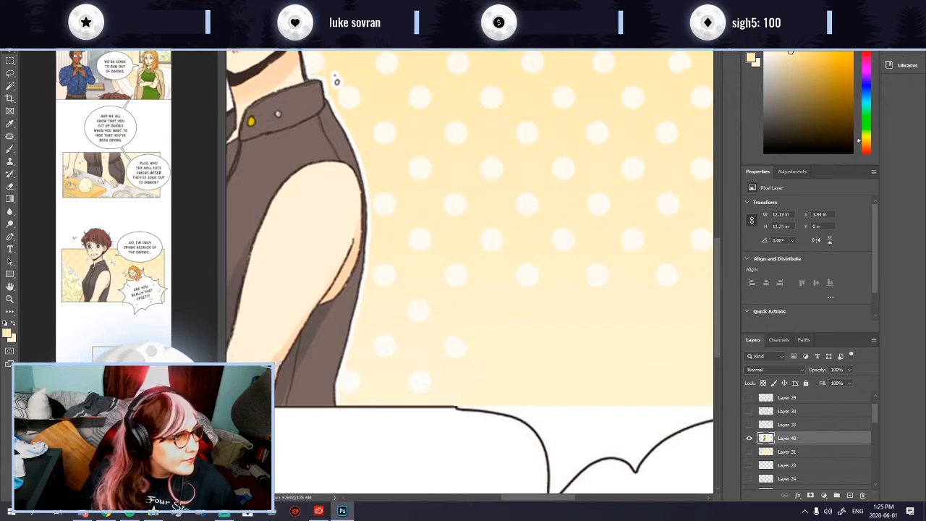
{"action": "left_click", "coordinate": [10, 136]}
{"action": "mouse_move", "coordinate": [434, 309]}
{"action": "left_mouse_down"}
{"action": "mouse_move", "coordinate": [475, 306]}
{"action": "mouse_move", "coordinate": [454, 313]}
{"action": "left_mouse_up"}
{"action": "key", "text": "ctrl+d"}
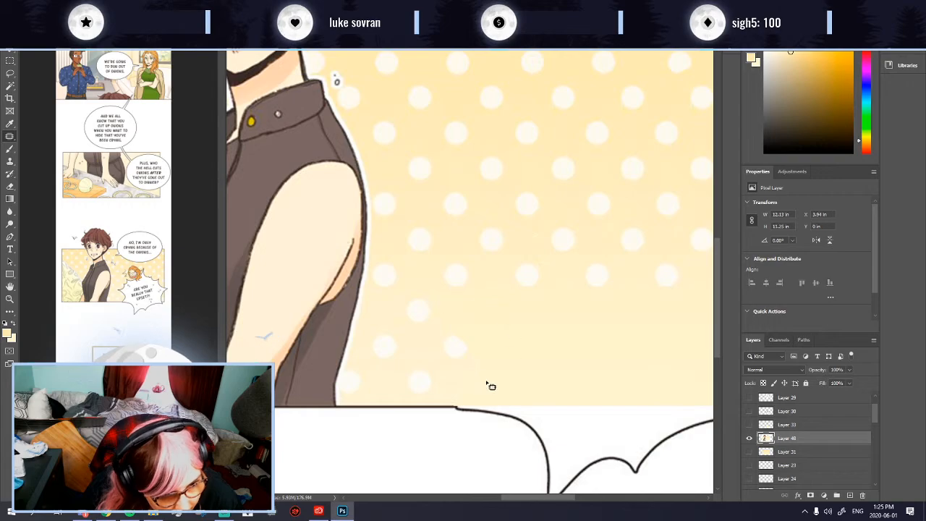
{"action": "mouse_move", "coordinate": [474, 353]}
{"action": "left_mouse_down"}
{"action": "mouse_move", "coordinate": [454, 400]}
{"action": "mouse_move", "coordinate": [475, 374]}
{"action": "left_mouse_up"}
{"action": "key", "text": "ctrl+d"}
Step: Lasso the dots beside the character's lower sleeve, copy them to a new layer, and move the copy right into the blank area
{"action": "key", "text": "ctrl+0"}
{"action": "left_click", "coordinate": [10, 75]}
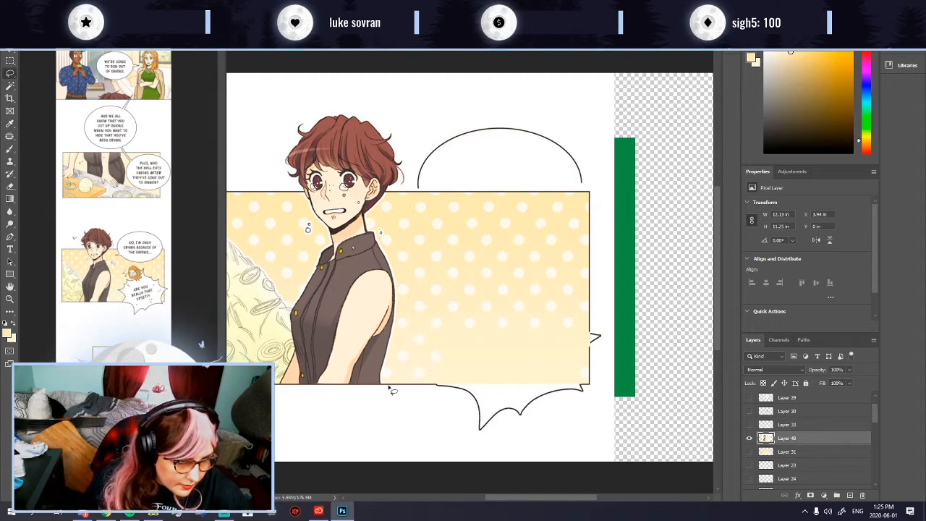
{"action": "mouse_move", "coordinate": [427, 383]}
{"action": "left_mouse_down"}
{"action": "mouse_move", "coordinate": [431, 335]}
{"action": "mouse_move", "coordinate": [400, 313]}
{"action": "mouse_move", "coordinate": [400, 381]}
{"action": "left_mouse_up"}
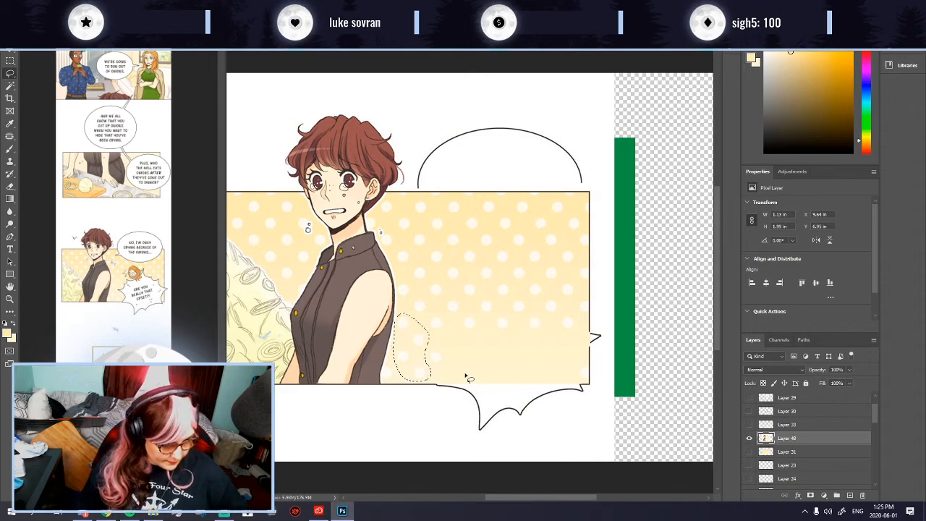
{"action": "key", "text": "ctrl+j"}
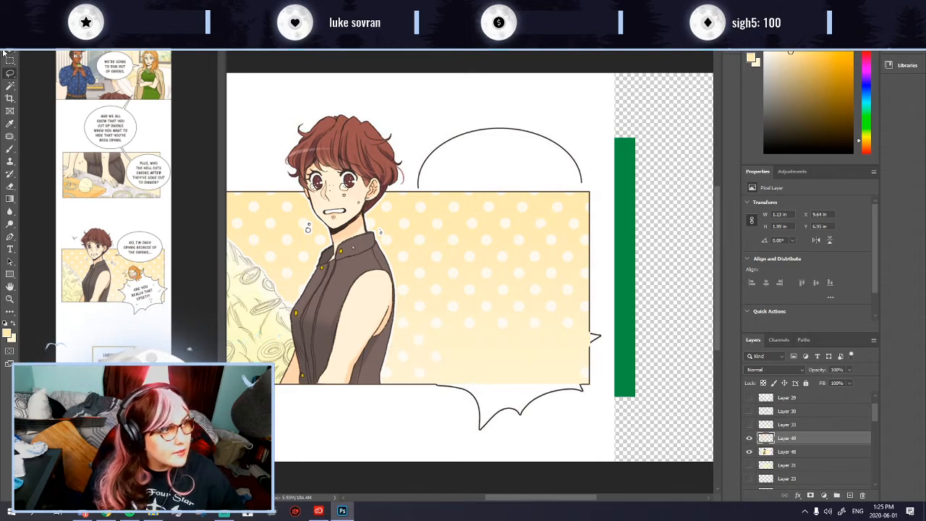
{"action": "left_click_drag", "start_coordinate": [410, 346], "coordinate": [445, 346]}
Step: Try several blend modes on Layer 49, including Darken, and set it to Multiply
{"action": "left_click", "coordinate": [780, 370]}
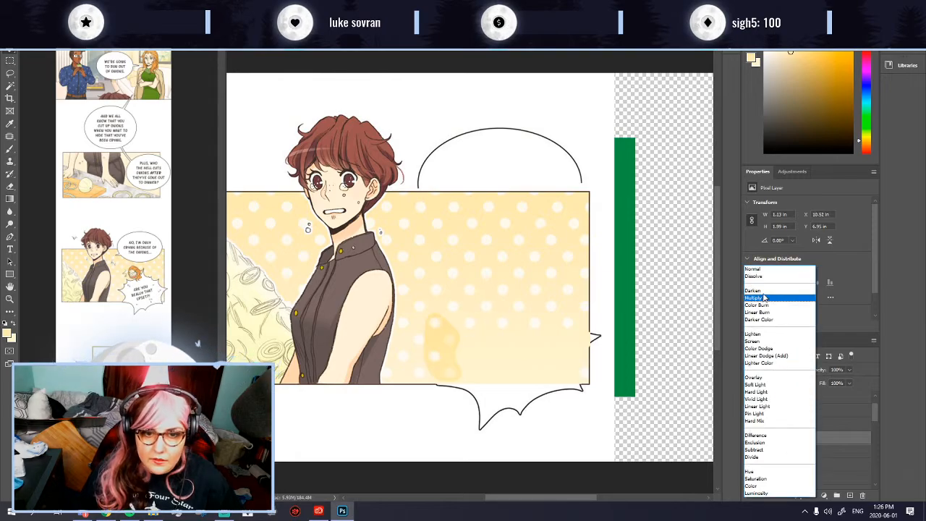
{"action": "left_click", "coordinate": [761, 294]}
{"action": "left_click", "coordinate": [780, 371]}
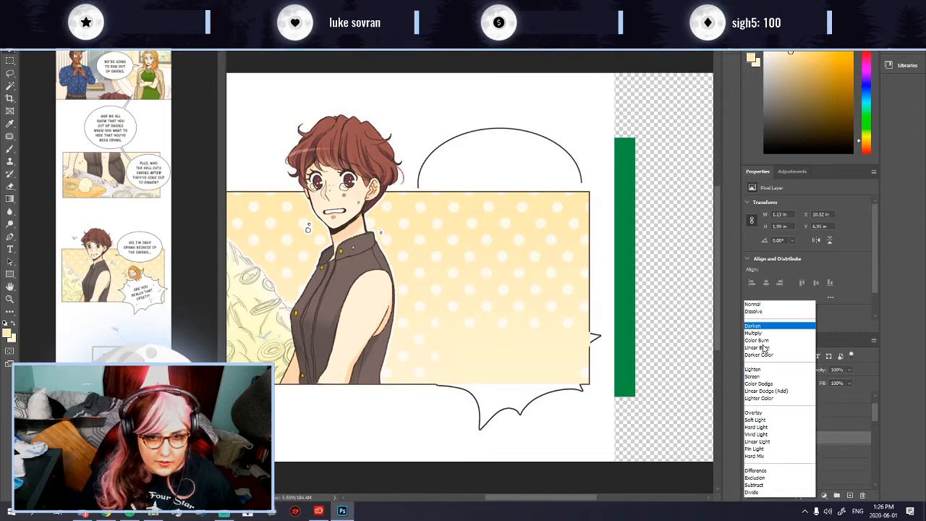
{"action": "left_click", "coordinate": [770, 313]}
{"action": "left_click", "coordinate": [792, 371]}
{"action": "left_click", "coordinate": [767, 373]}
{"action": "left_click", "coordinate": [776, 370]}
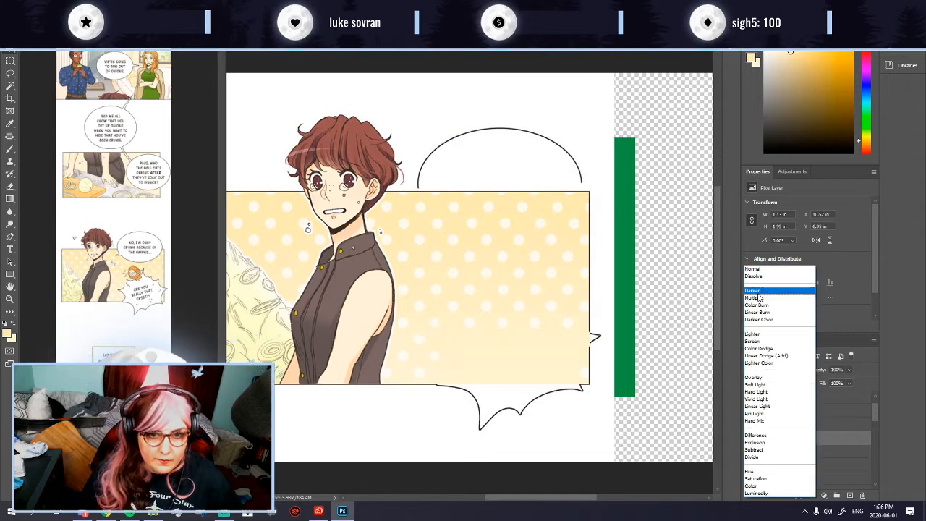
{"action": "left_click", "coordinate": [765, 301]}
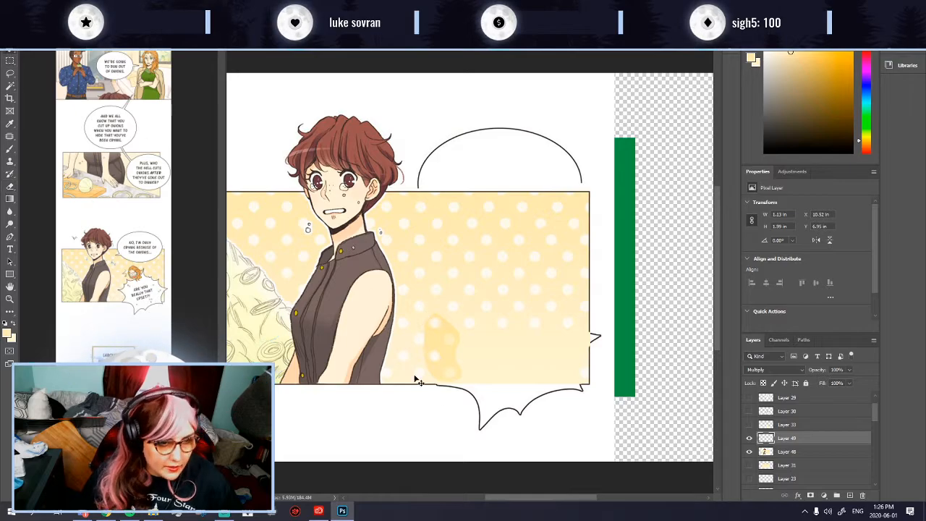
Step: Align the copied dot patch with the pattern, then paste four more copies side by side to fill the blank lower area up to the panel's right border
{"action": "scroll", "coordinate": [467, 393], "scroll_direction": "up", "scroll_amount": 2}
{"action": "left_click_drag", "start_coordinate": [444, 356], "coordinate": [456, 356]}
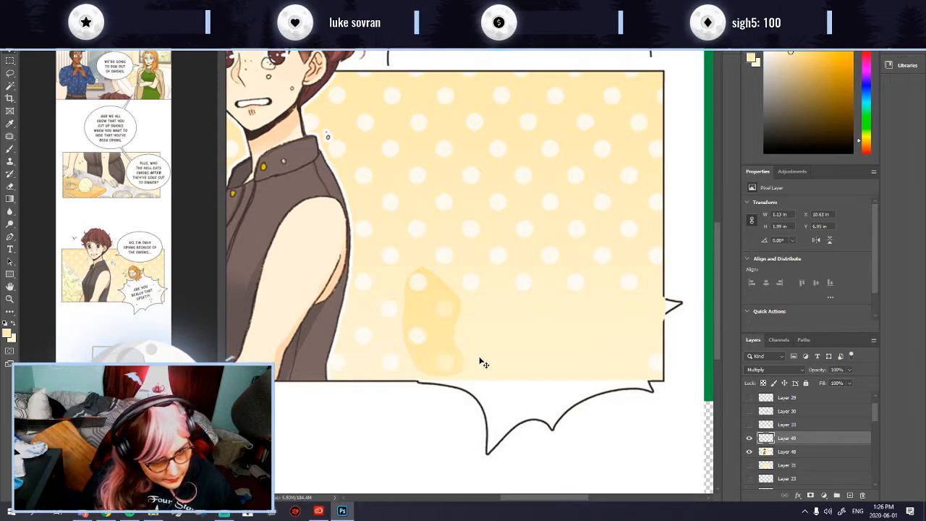
{"action": "key", "text": "ctrl+v"}
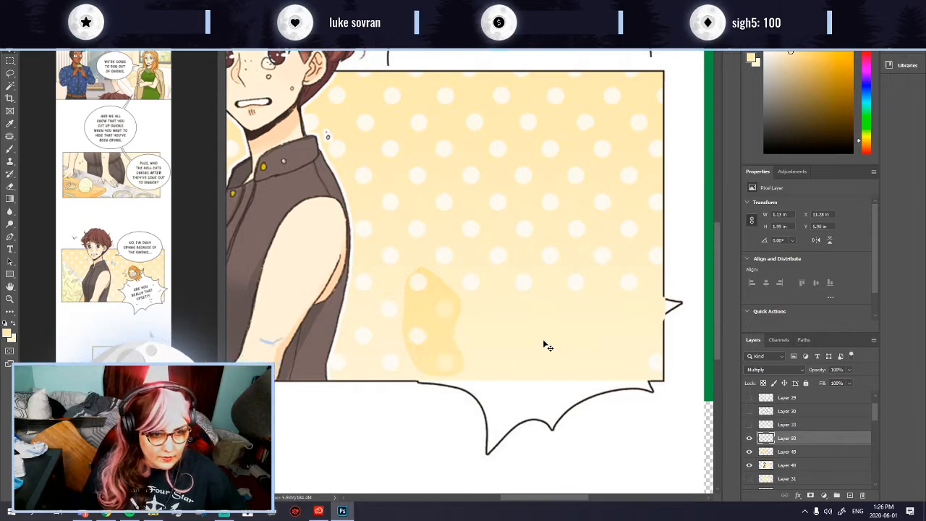
{"action": "left_click_drag", "start_coordinate": [465, 289], "coordinate": [480, 345]}
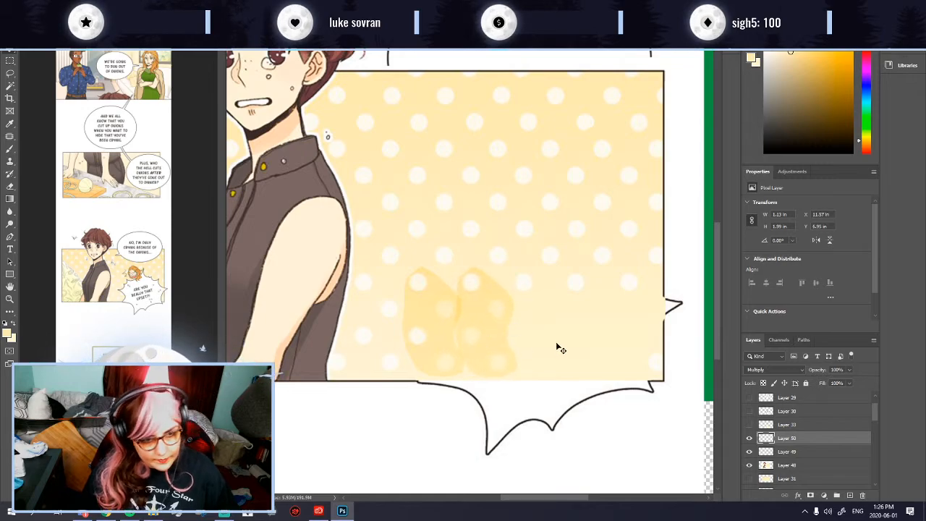
{"action": "key", "text": "ctrl+v"}
{"action": "left_click_drag", "start_coordinate": [444, 272], "coordinate": [533, 310]}
{"action": "key", "text": "ctrl+v"}
{"action": "left_click_drag", "start_coordinate": [499, 255], "coordinate": [616, 311]}
{"action": "key", "text": "ctrl+v"}
{"action": "left_click_drag", "start_coordinate": [490, 265], "coordinate": [669, 323]}
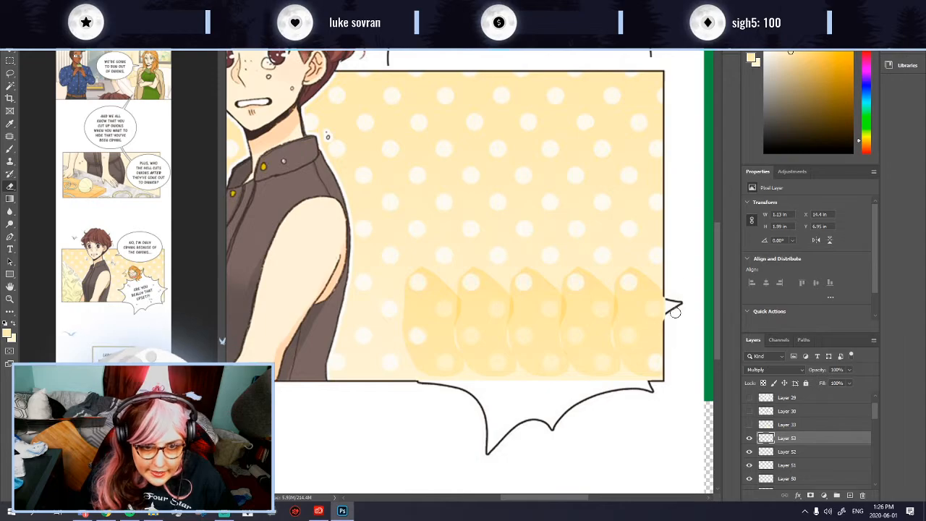
Step: Set the blend mode of Layer 53 and Layer 52, the two rightmost dot patches, to Normal
{"action": "left_click", "coordinate": [772, 369]}
{"action": "left_click", "coordinate": [765, 270]}
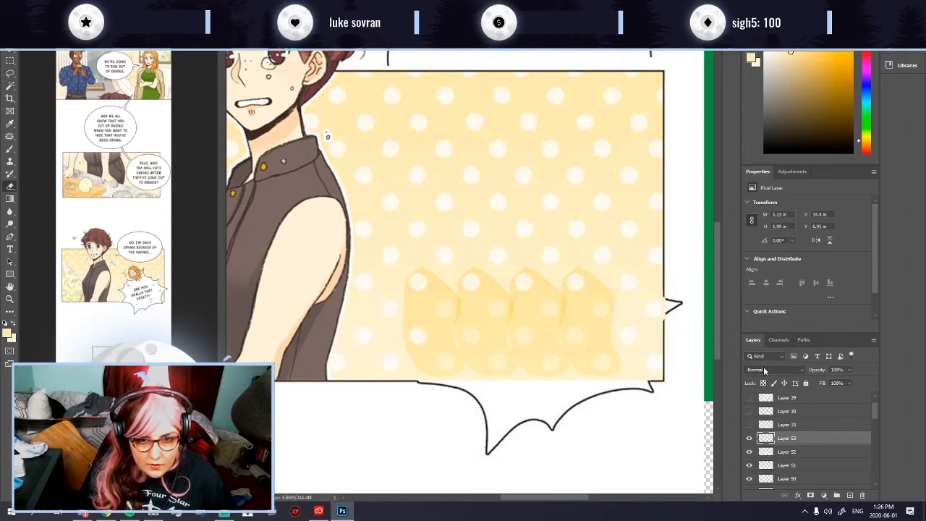
{"action": "scroll", "coordinate": [673, 310], "scroll_direction": "up", "scroll_amount": 1}
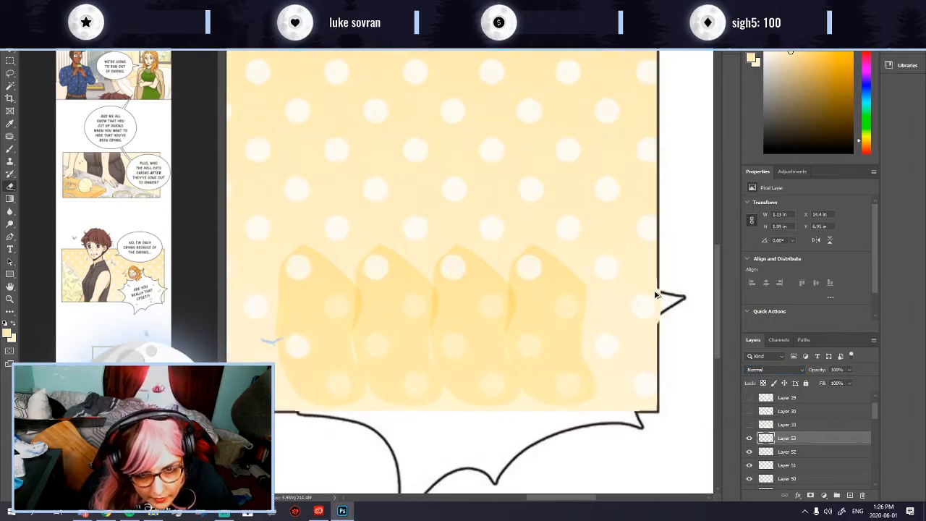
{"action": "scroll", "coordinate": [665, 334], "scroll_direction": "down", "scroll_amount": 2}
{"action": "scroll", "coordinate": [670, 334], "scroll_direction": "up", "scroll_amount": 2}
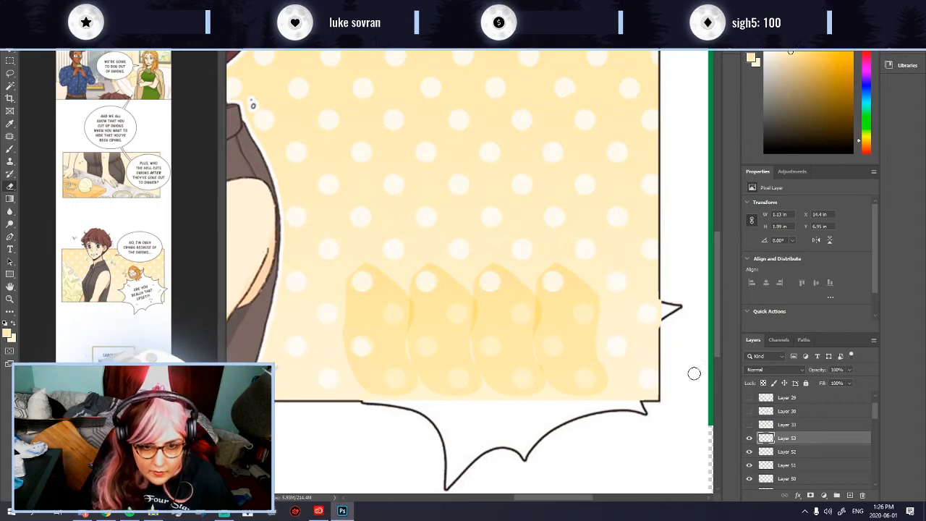
{"action": "left_click", "coordinate": [799, 450]}
{"action": "left_click", "coordinate": [783, 369]}
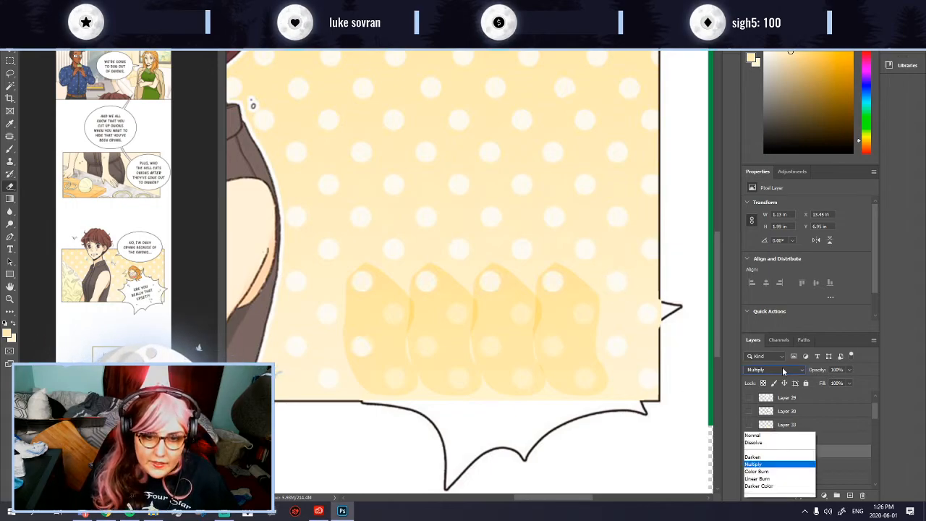
{"action": "left_click", "coordinate": [751, 269]}
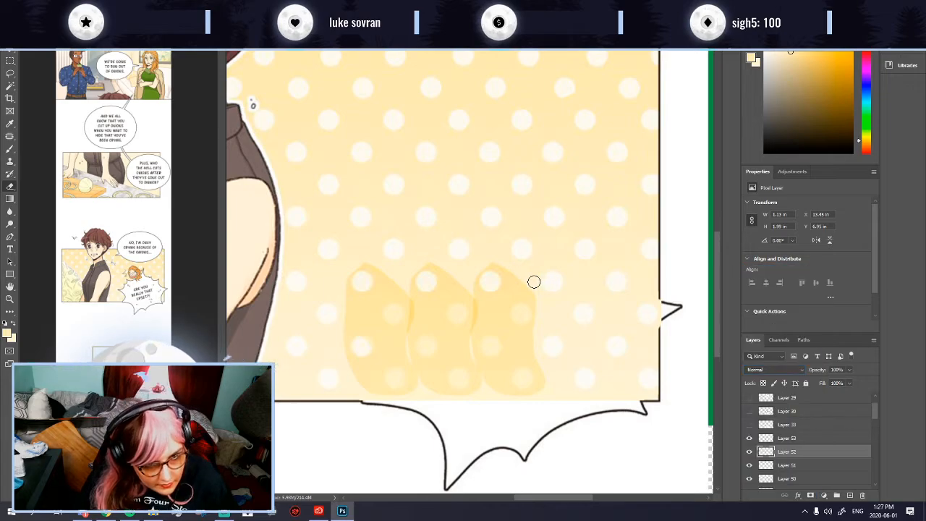
Step: Set the blend mode of the remaining dot patches, Layers 51, 50 and 49, to Normal
{"action": "scroll", "coordinate": [489, 364], "scroll_direction": "down", "scroll_amount": 4}
{"action": "scroll", "coordinate": [496, 439], "scroll_direction": "up", "scroll_amount": 3}
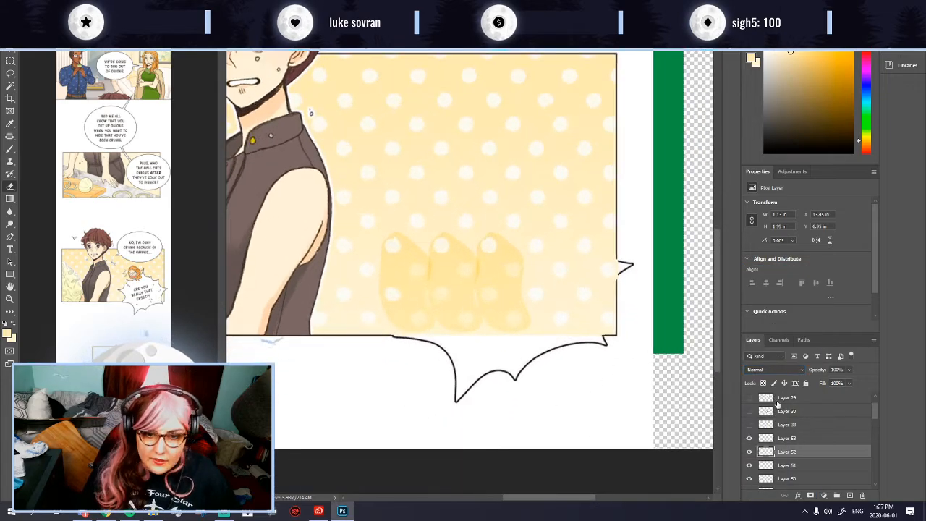
{"action": "left_click", "coordinate": [790, 466]}
{"action": "scroll", "coordinate": [795, 460], "scroll_direction": "down", "scroll_amount": 2}
{"action": "left_click", "coordinate": [763, 369]}
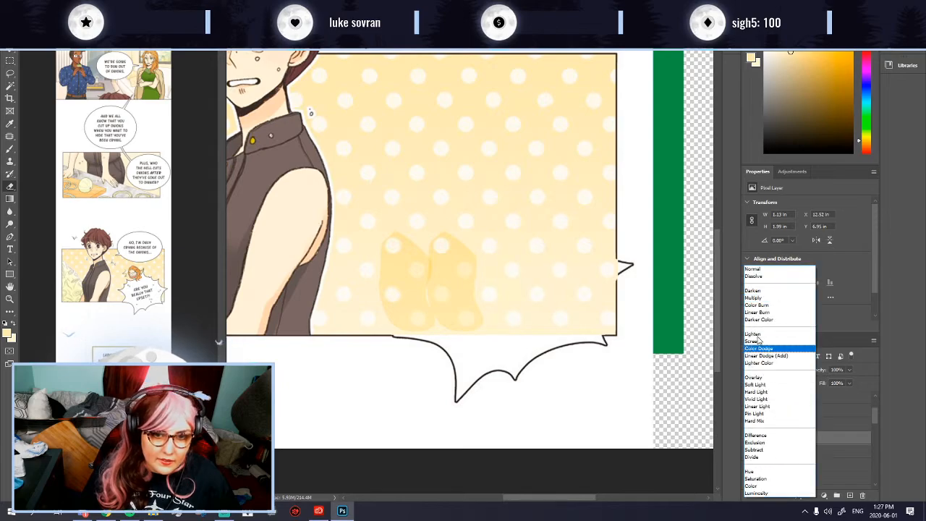
{"action": "left_click", "coordinate": [754, 268]}
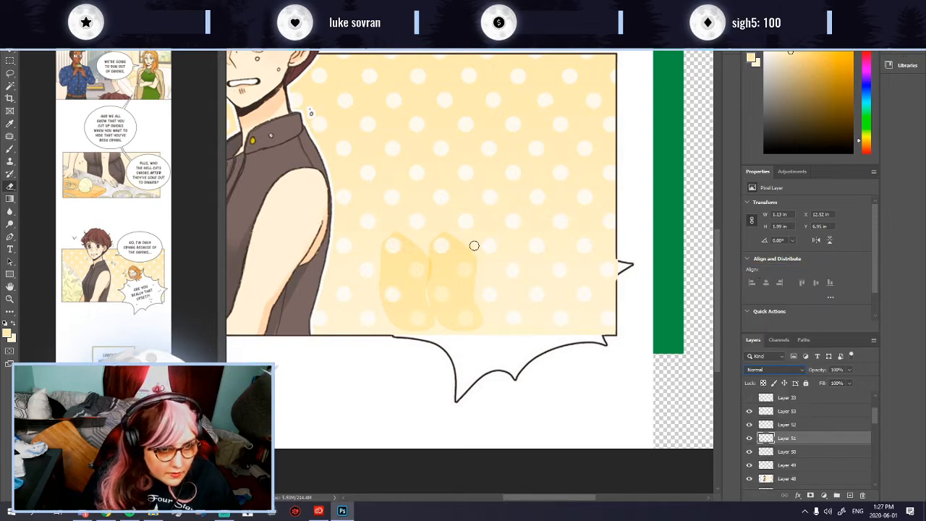
{"action": "left_click", "coordinate": [789, 451]}
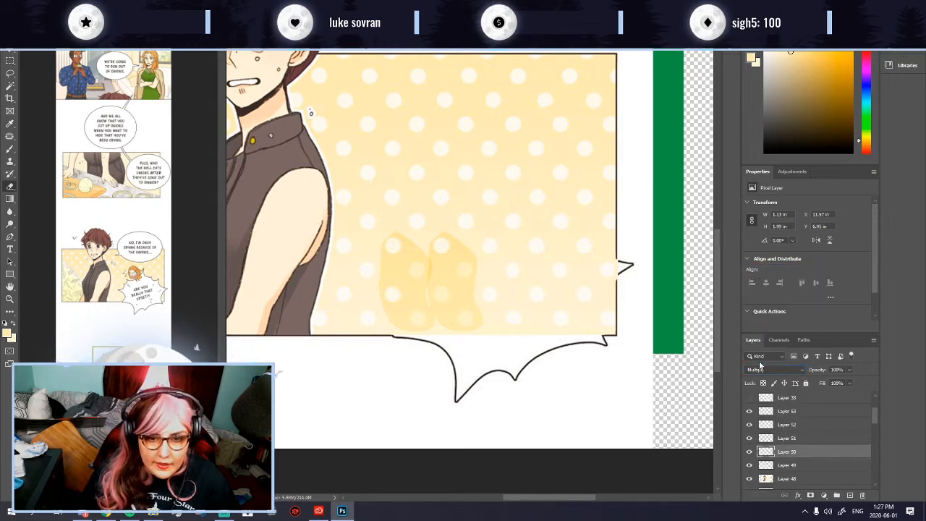
{"action": "left_click", "coordinate": [764, 370]}
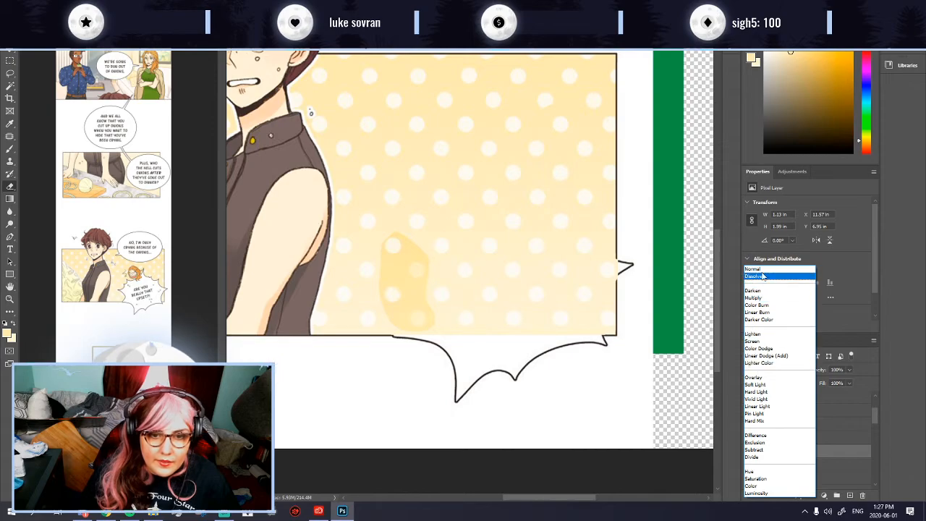
{"action": "left_click", "coordinate": [759, 269]}
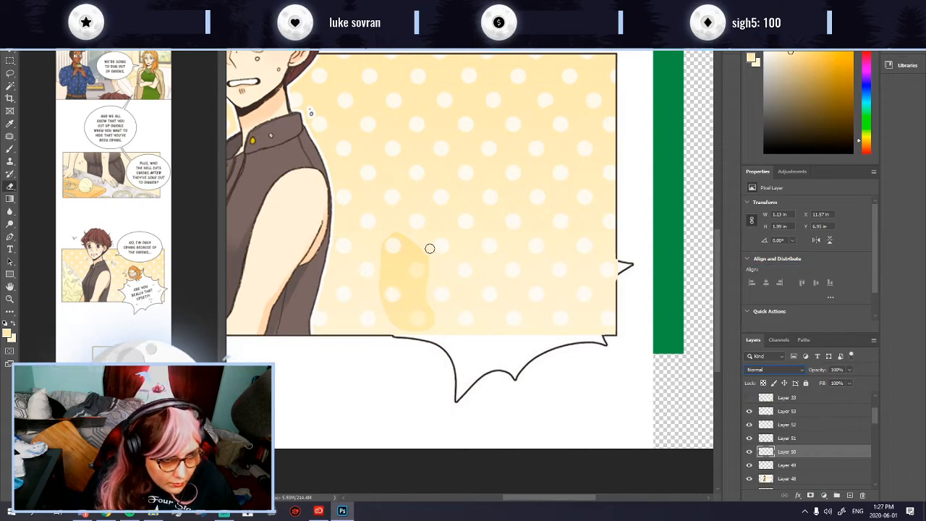
{"action": "left_click", "coordinate": [789, 467]}
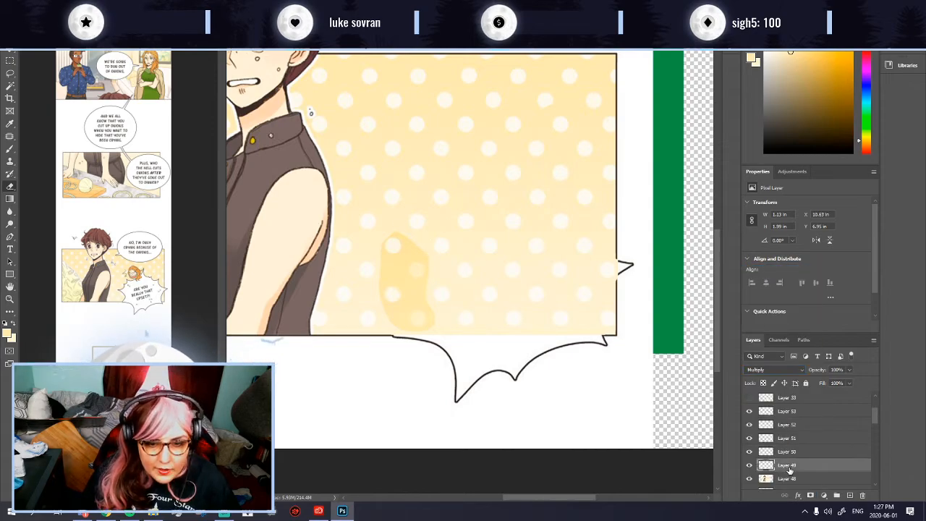
{"action": "left_click", "coordinate": [763, 369]}
{"action": "left_click", "coordinate": [753, 271]}
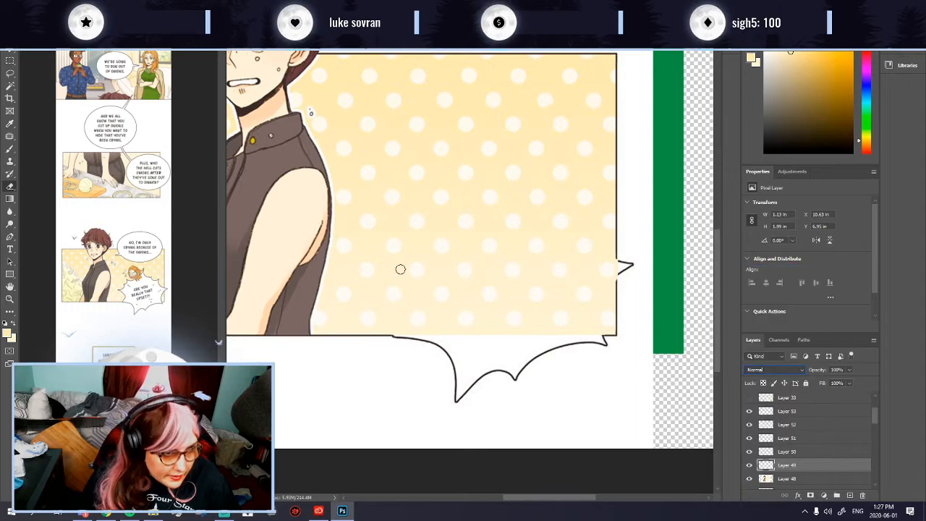
Step: Merge the five dot patch layers, Layer 49 to Layer 53, with the artwork on Layer 48
{"action": "scroll", "coordinate": [348, 349], "scroll_direction": "down", "scroll_amount": 7}
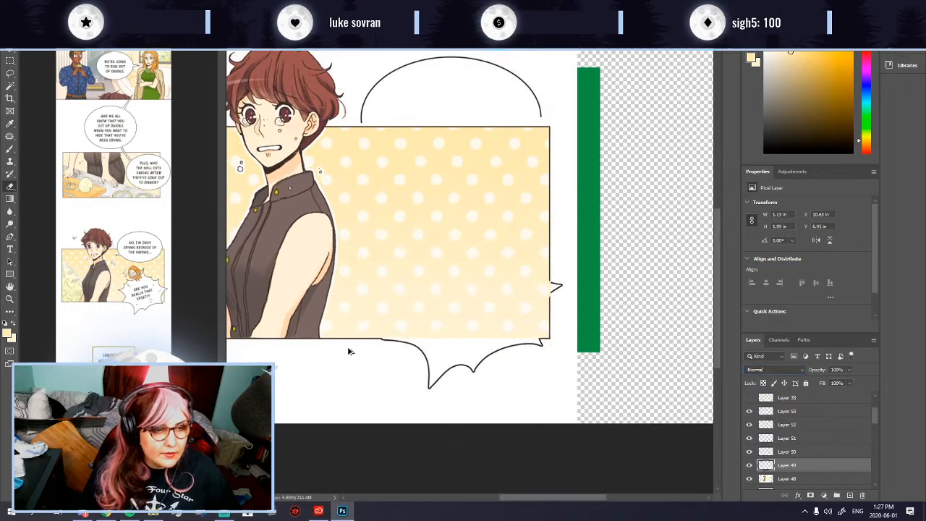
{"action": "left_click", "coordinate": [787, 414]}
{"action": "left_click", "coordinate": [792, 480], "text": "shift"}
{"action": "key", "text": "ctrl+e"}
{"action": "scroll", "coordinate": [391, 337], "scroll_direction": "down", "scroll_amount": 2}
Step: Copy the intact strip of bottom panel border beside the sleeve to a new layer and move it right over the balloon outline
{"action": "scroll", "coordinate": [533, 372], "scroll_direction": "up", "scroll_amount": 6}
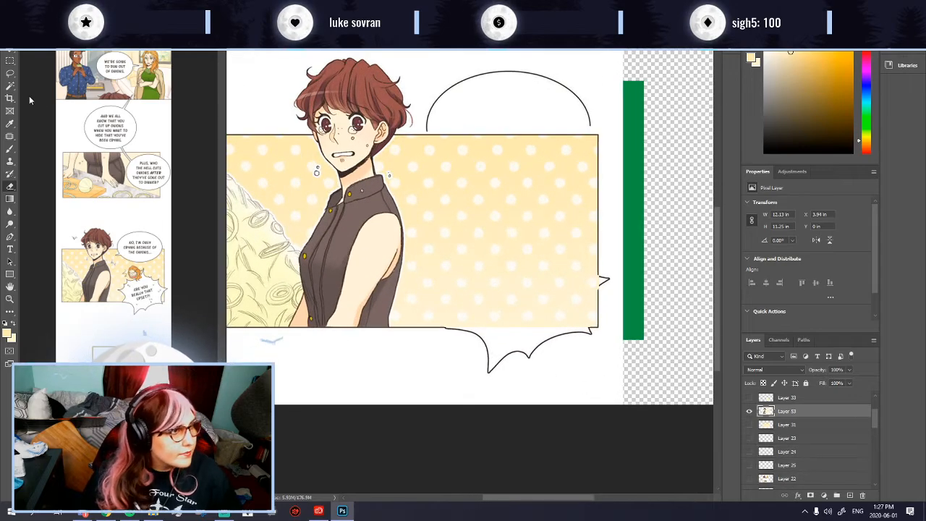
{"action": "key", "text": "m"}
{"action": "left_click_drag", "start_coordinate": [391, 323], "coordinate": [443, 333]}
{"action": "key", "text": "ctrl+j"}
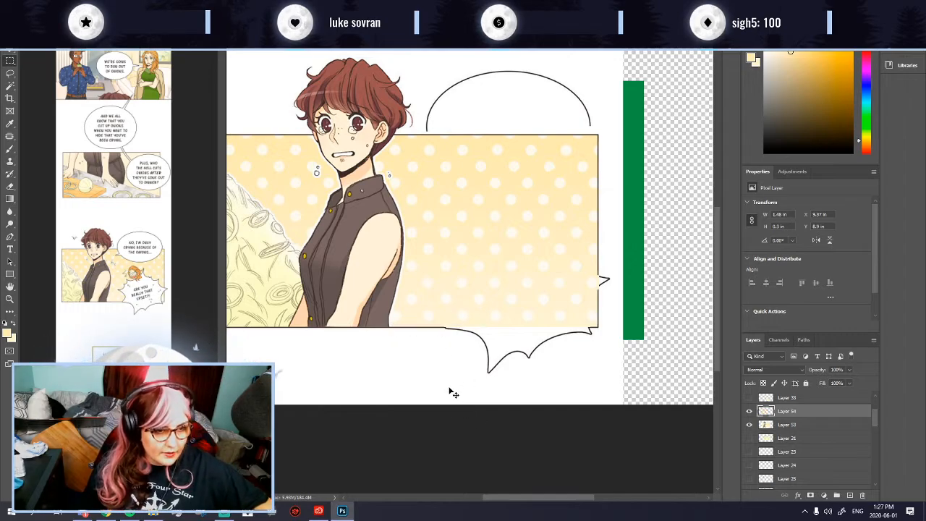
{"action": "left_click_drag", "start_coordinate": [427, 334], "coordinate": [478, 334]}
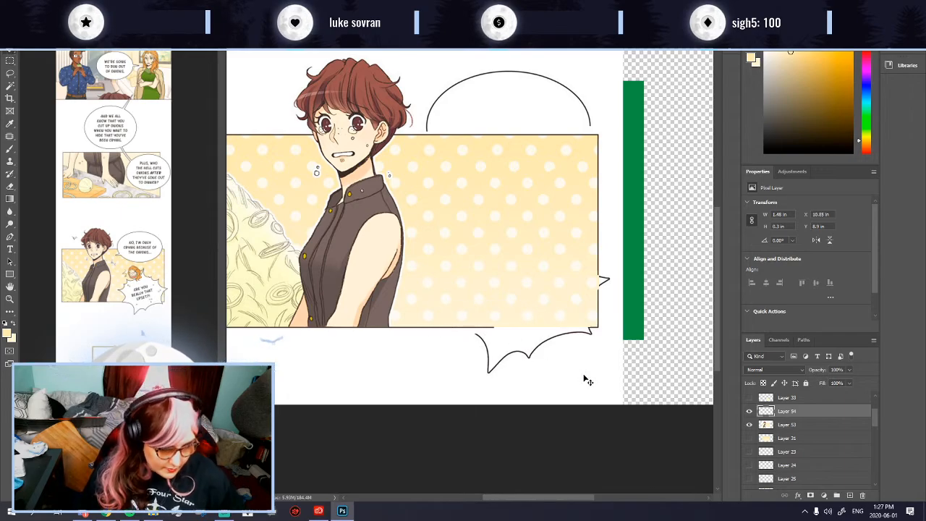
Step: Paste two more copies of the border strip and line them up to complete the panel's bottom border up to its right corner
{"action": "key", "text": "ctrl+v"}
{"action": "left_click_drag", "start_coordinate": [472, 231], "coordinate": [524, 334]}
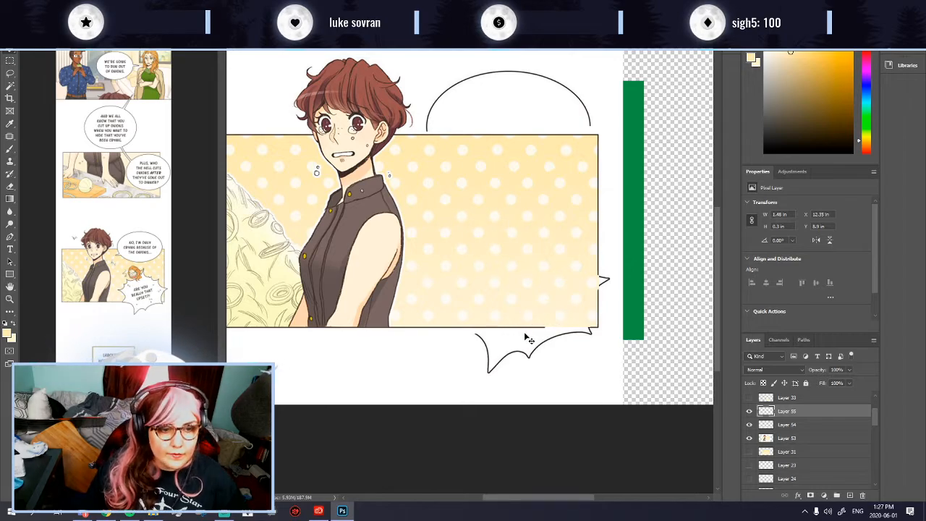
{"action": "key", "text": "ctrl+v"}
{"action": "left_click_drag", "start_coordinate": [475, 229], "coordinate": [573, 335]}
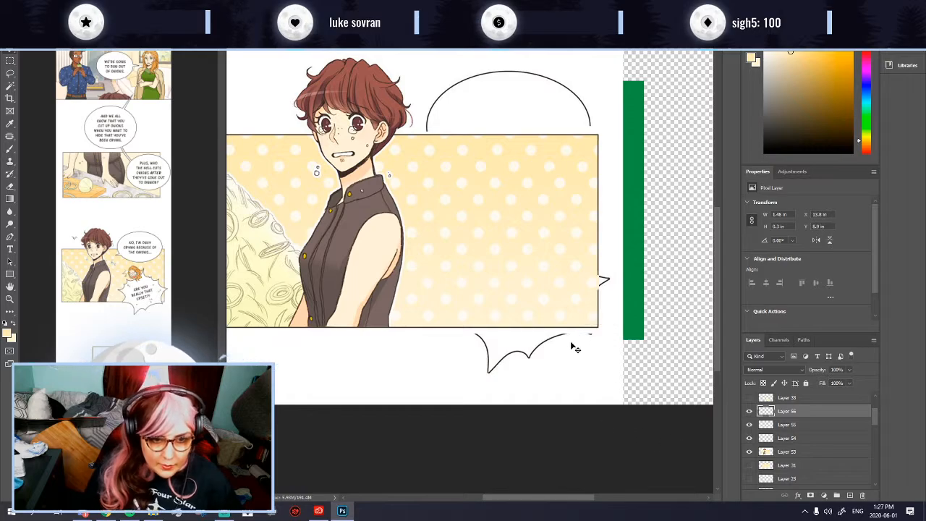
{"action": "left_click_drag", "start_coordinate": [578, 335], "coordinate": [580, 334]}
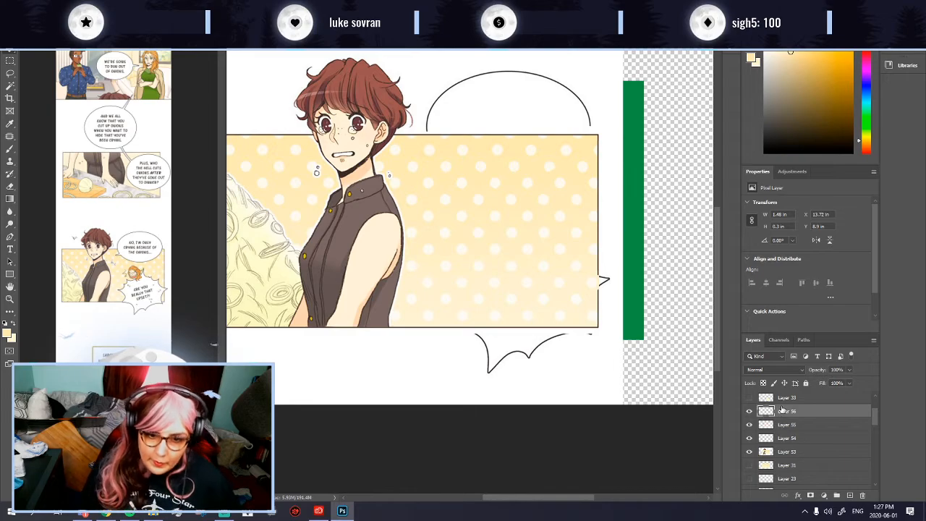
Step: Merge the three bottom border strips with the artwork layer
{"action": "left_click", "coordinate": [796, 451], "text": "shift"}
{"action": "key", "text": "ctrl+e"}
{"action": "key", "text": "ctrl+0"}
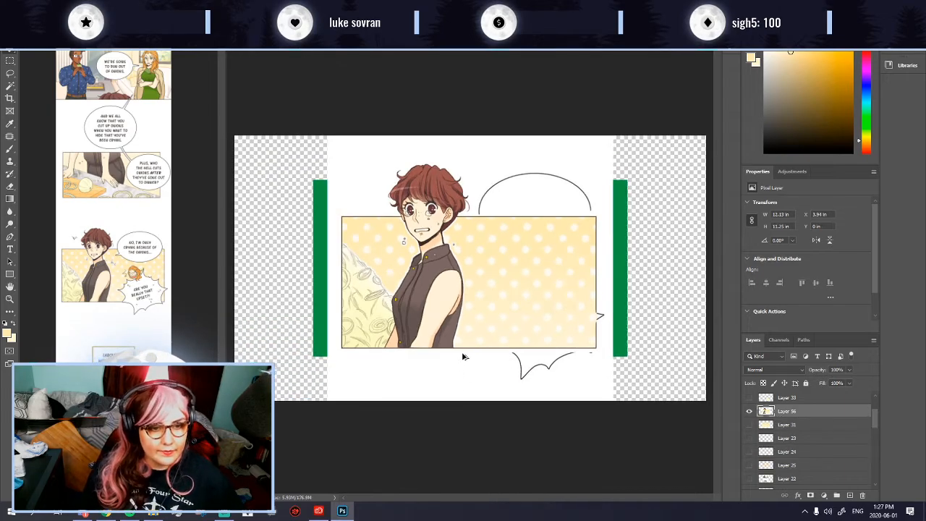
Step: Copy an intact piece of the panel's right border below the balloon spike to a new layer and move it up over the spike's opening
{"action": "scroll", "coordinate": [598, 353], "scroll_direction": "up", "scroll_amount": 4}
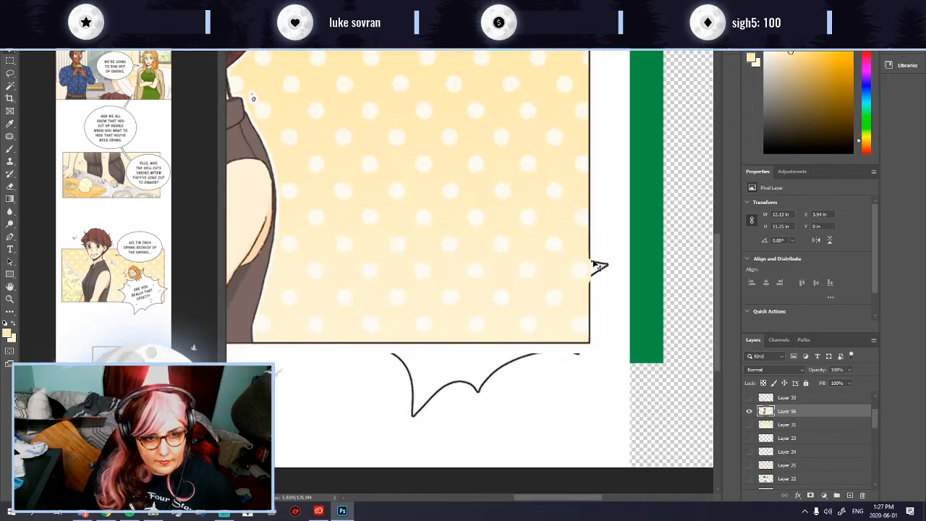
{"action": "key", "text": "m"}
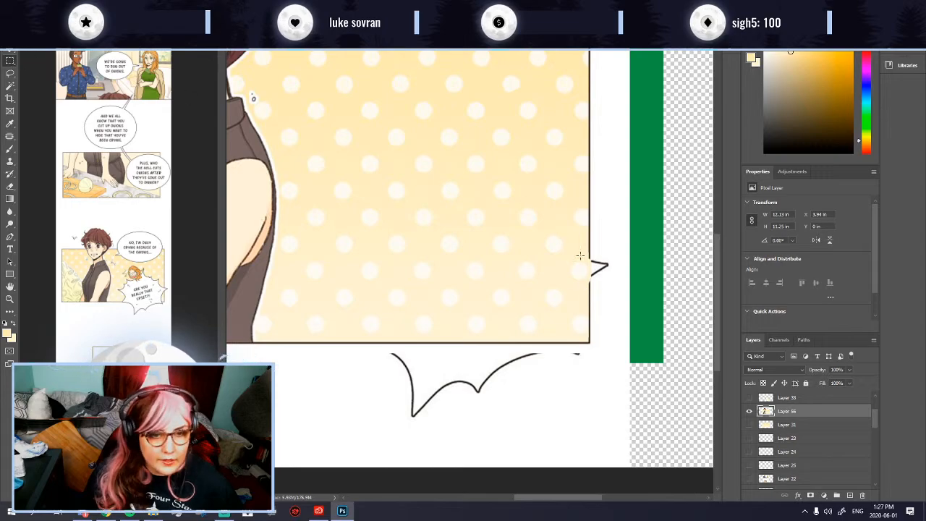
{"action": "left_click_drag", "start_coordinate": [583, 286], "coordinate": [599, 310]}
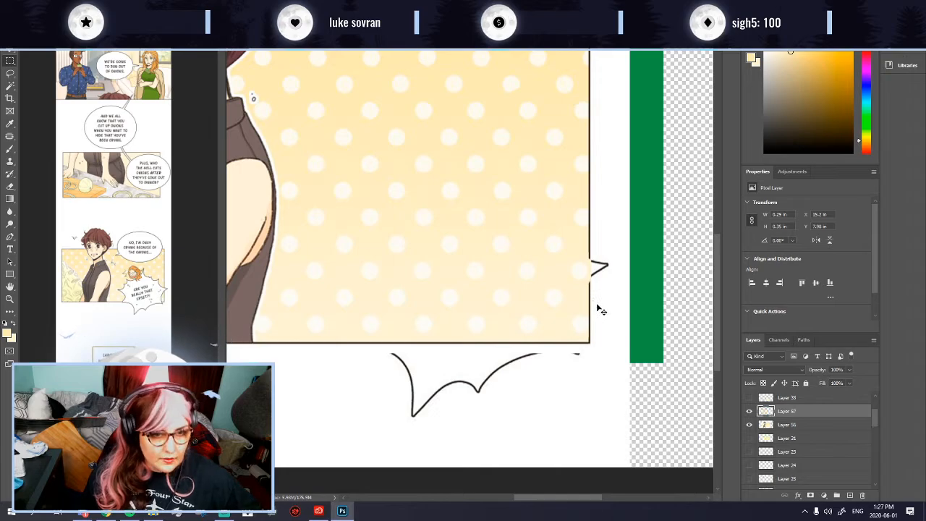
{"action": "key", "text": "ctrl+j"}
{"action": "left_click_drag", "start_coordinate": [587, 299], "coordinate": [589, 268]}
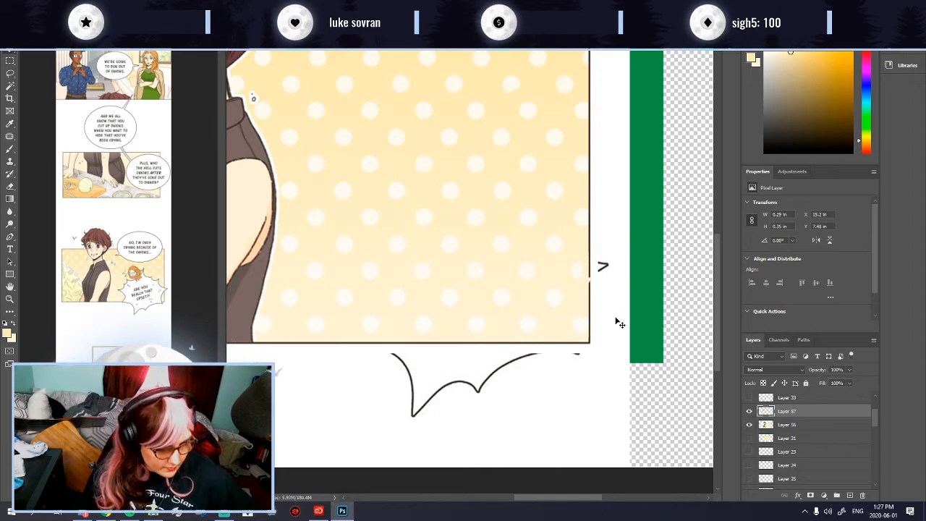
Step: Paste another copy of the right border piece over the remaining gap and merge the two border pieces into one layer
{"action": "key", "text": "ctrl+v"}
{"action": "left_click_drag", "start_coordinate": [480, 257], "coordinate": [591, 292]}
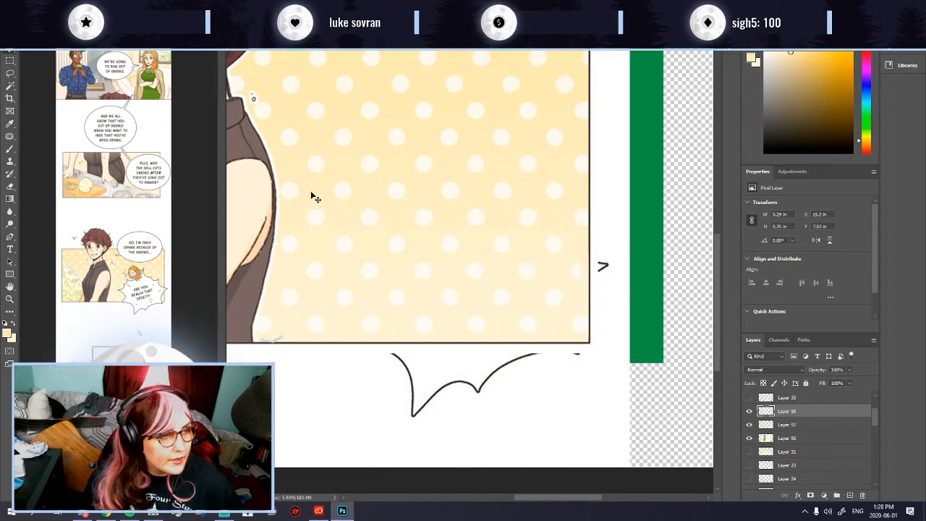
{"action": "key", "text": "ctrl+e"}
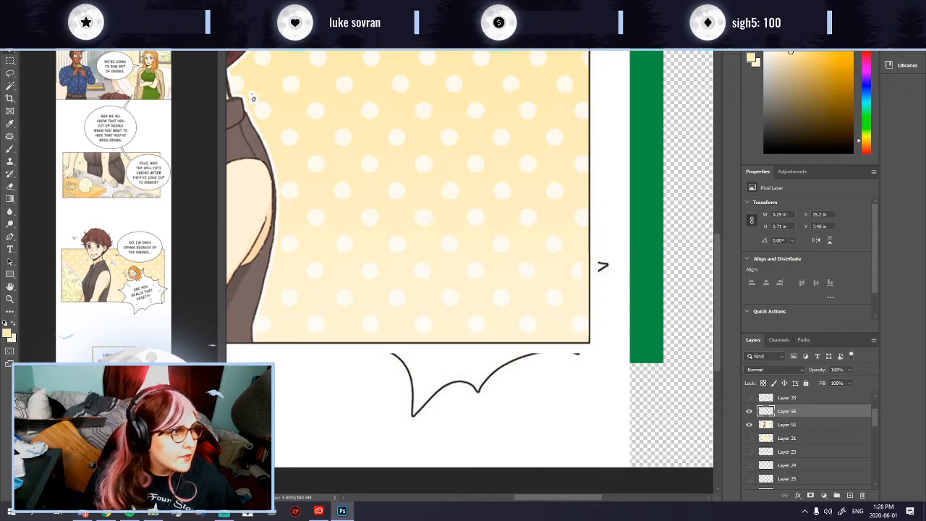
Step: Erase the inner edge of the right border patch where it overlaps the dots, and merge the patch with the artwork layer
{"action": "key", "text": "e"}
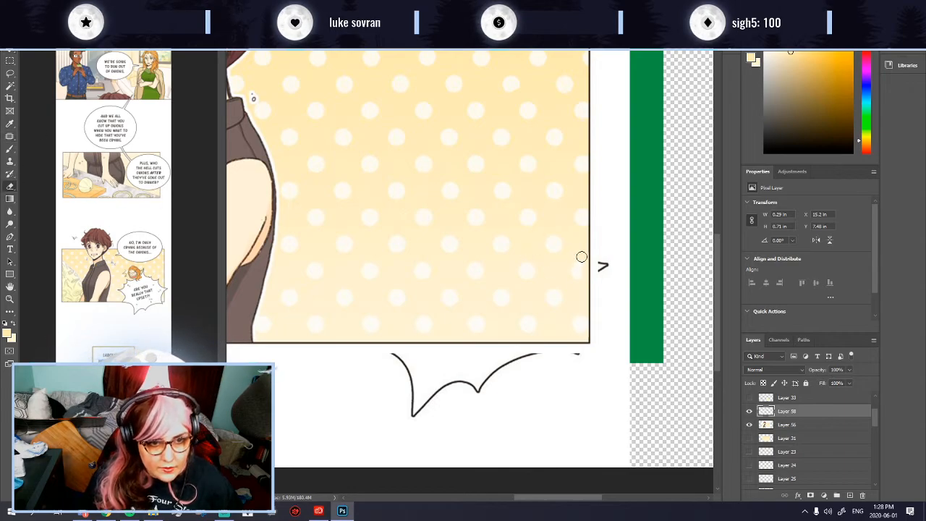
{"action": "mouse_move", "coordinate": [575, 282]}
{"action": "left_mouse_down"}
{"action": "mouse_move", "coordinate": [566, 289]}
{"action": "mouse_move", "coordinate": [576, 260]}
{"action": "left_mouse_up"}
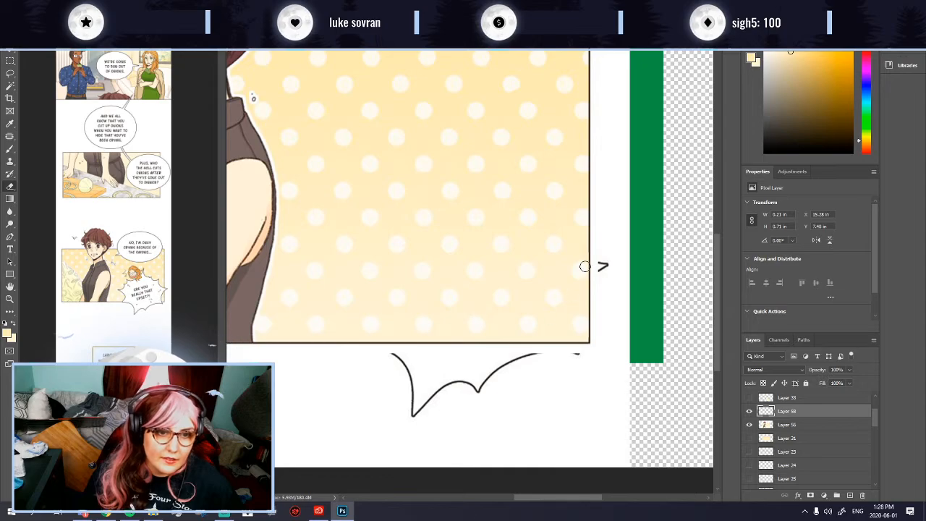
{"action": "key", "text": "ctrl+minus"}
{"action": "key", "text": "ctrl+minus"}
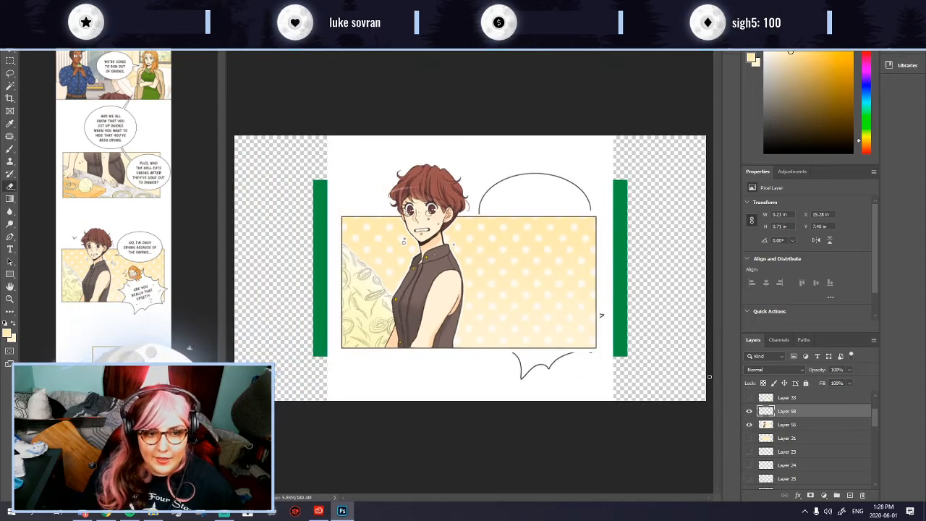
{"action": "left_click", "coordinate": [793, 429], "text": "shift"}
{"action": "key", "text": "ctrl+e"}
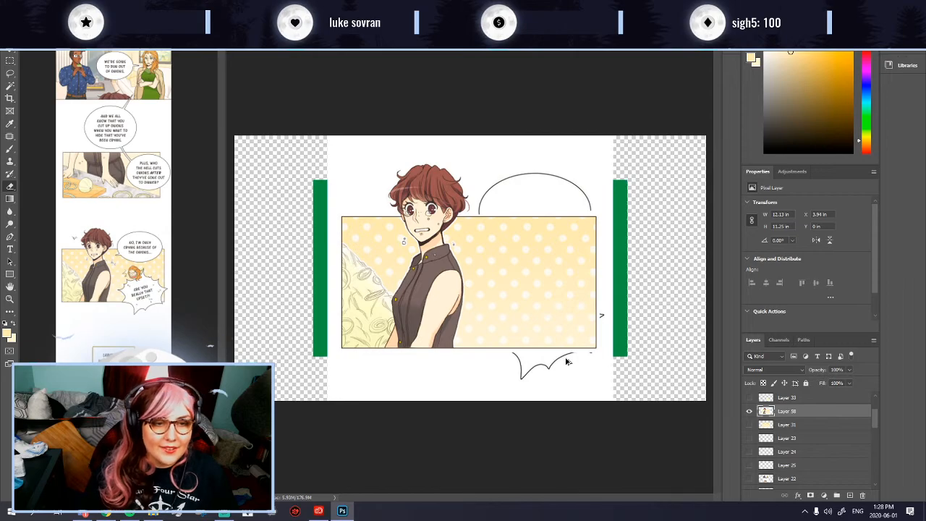
Step: Switch to the default colours with white as foreground and paint over the spiky balloon outline below the panel
{"action": "scroll", "coordinate": [566, 357], "scroll_direction": "up", "scroll_amount": 1}
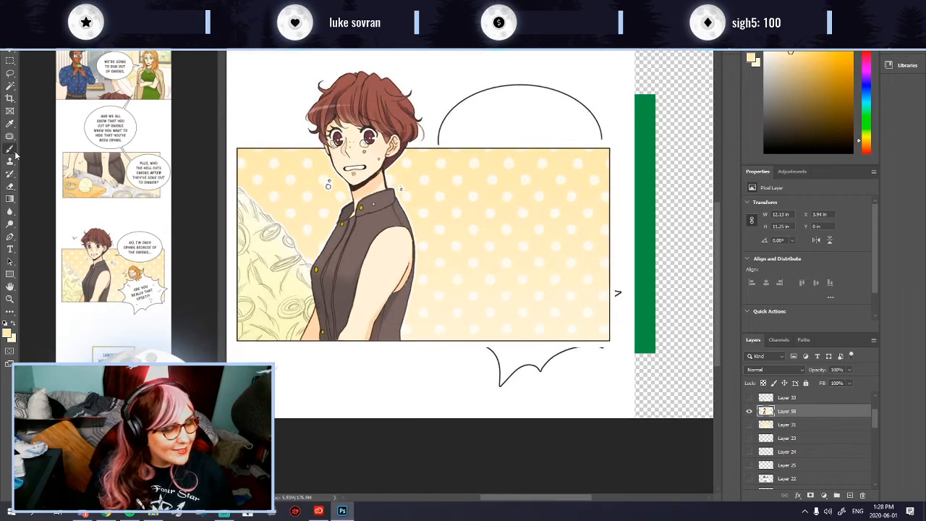
{"action": "left_click_drag", "start_coordinate": [488, 361], "coordinate": [496, 379]}
{"action": "key", "text": "ctrl+z"}
{"action": "left_click", "coordinate": [6, 323]}
{"action": "left_click", "coordinate": [13, 323]}
{"action": "mouse_move", "coordinate": [491, 369]}
{"action": "left_mouse_down"}
{"action": "mouse_move", "coordinate": [571, 368]}
{"action": "mouse_move", "coordinate": [562, 366]}
{"action": "mouse_move", "coordinate": [597, 358]}
{"action": "left_mouse_up"}
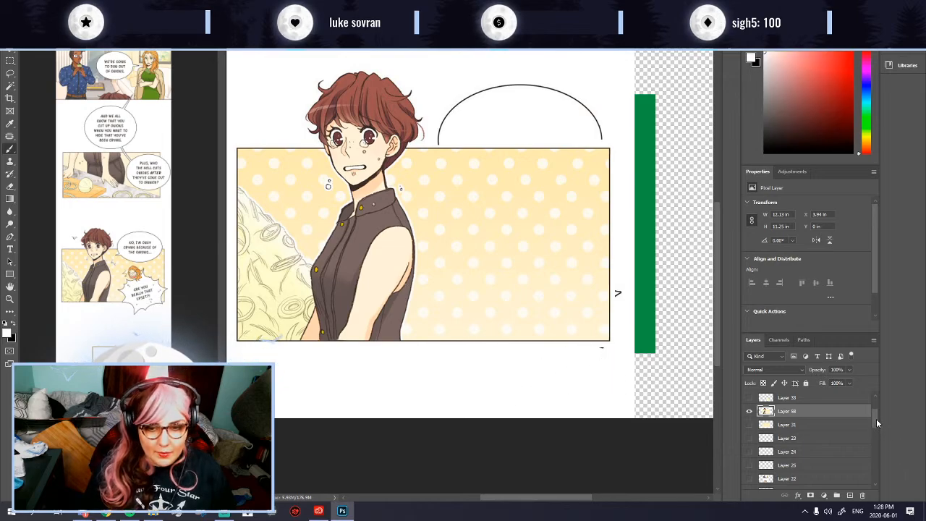
Step: Hide the green backing layer at the bottom of the layer stack
{"action": "left_click_drag", "start_coordinate": [877, 424], "coordinate": [871, 515]}
{"action": "left_click", "coordinate": [749, 483]}
{"action": "left_click_drag", "start_coordinate": [876, 474], "coordinate": [887, 352]}
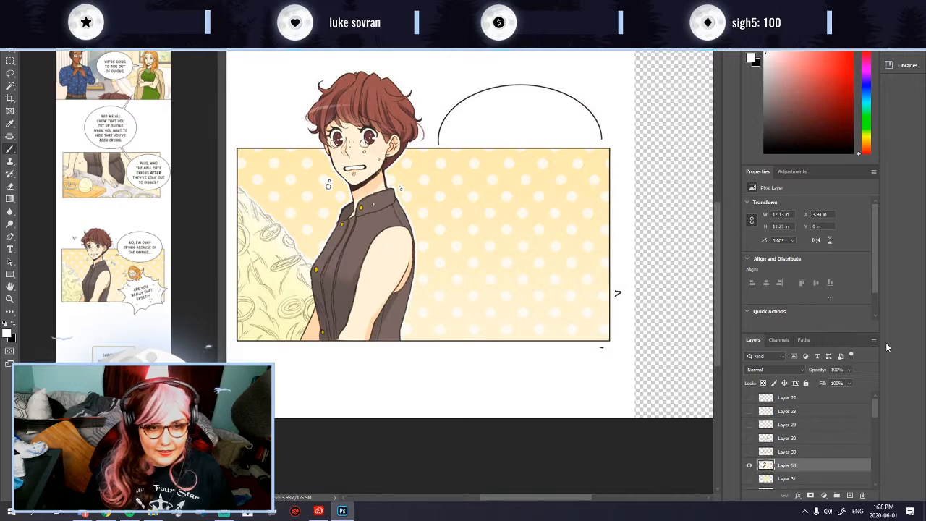
Step: Paint white over the remaining dash and spike near the right border and the balloon arc above the panel
{"action": "left_click_drag", "start_coordinate": [591, 364], "coordinate": [599, 364]}
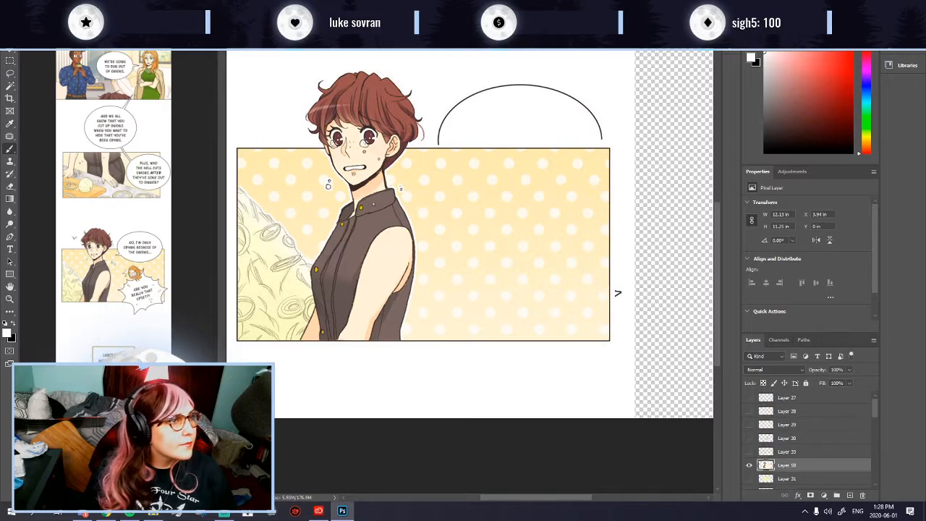
{"action": "left_click", "coordinate": [46, 24]}
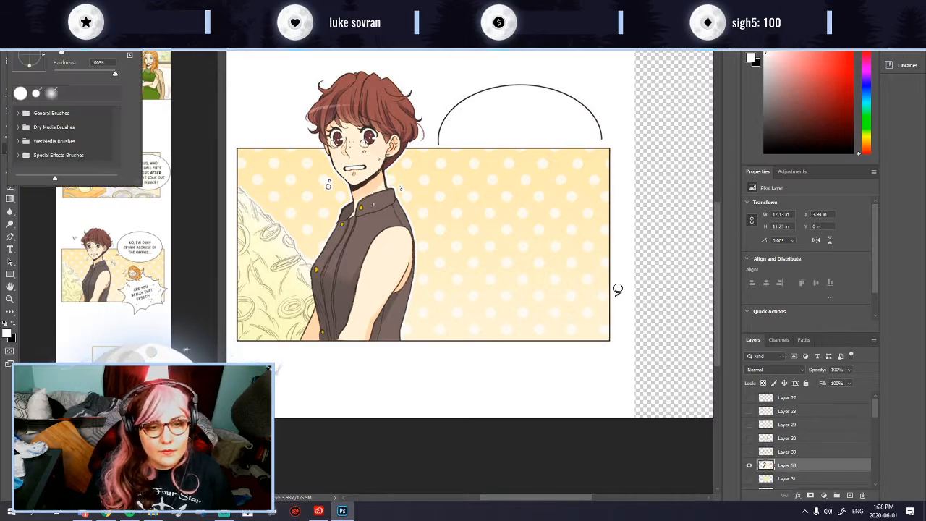
{"action": "left_click_drag", "start_coordinate": [619, 290], "coordinate": [620, 302]}
{"action": "scroll", "coordinate": [620, 302], "scroll_direction": "down", "scroll_amount": 3}
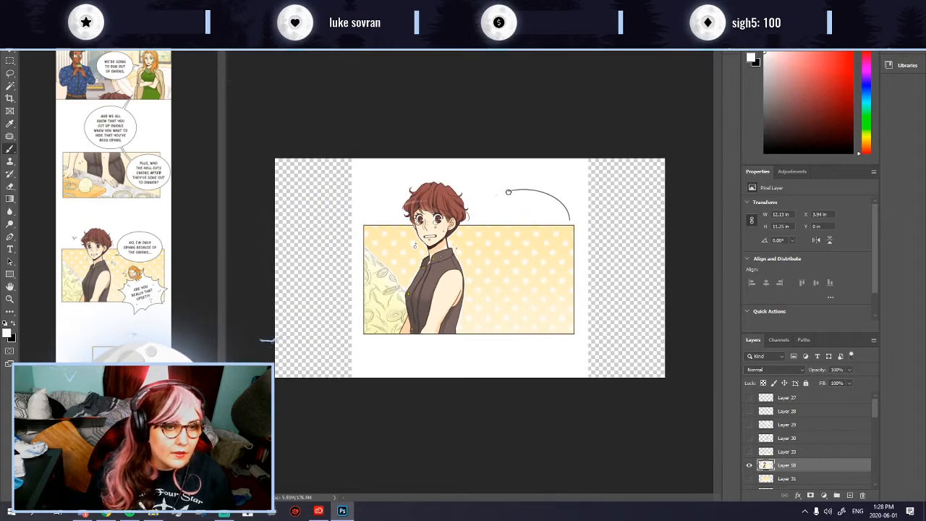
{"action": "left_click_drag", "start_coordinate": [523, 190], "coordinate": [551, 197]}
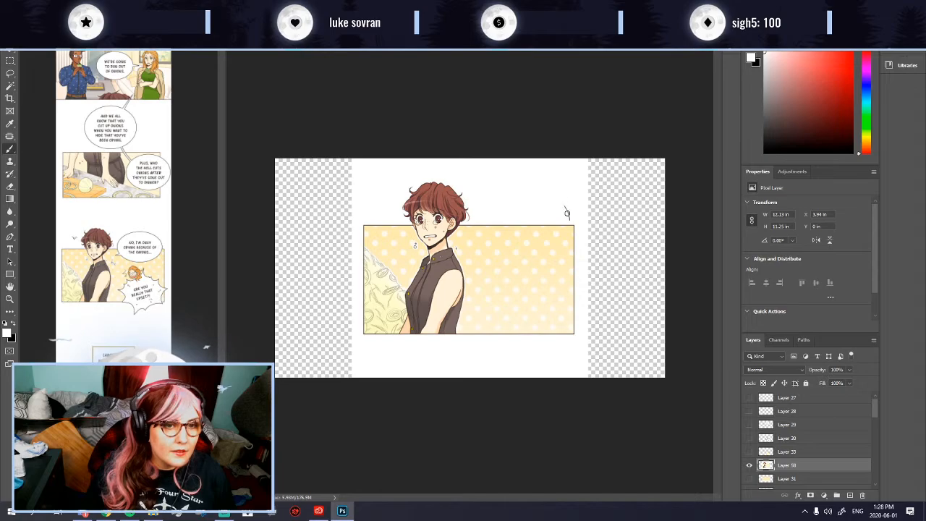
Step: Select the white area around the panel and character with the Magic Wand, delete it, and deselect
{"action": "left_click", "coordinate": [10, 85]}
{"action": "left_click", "coordinate": [374, 192]}
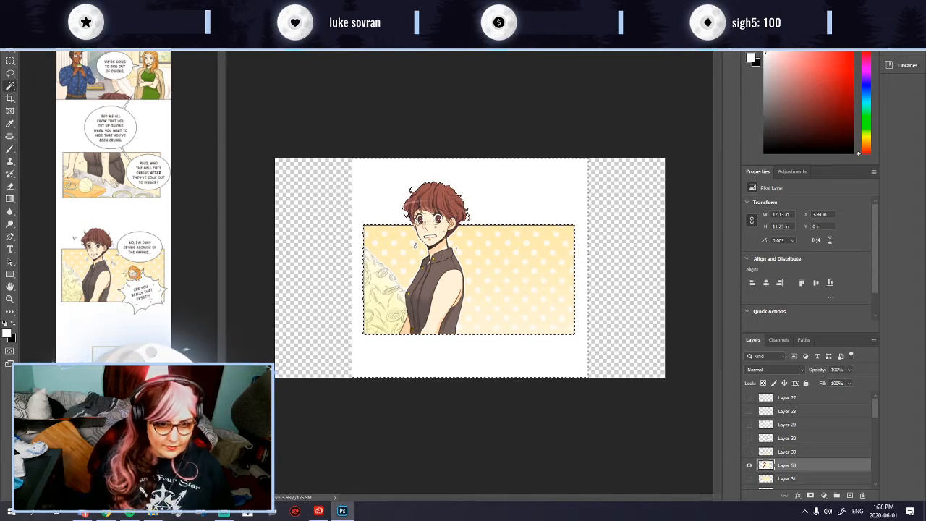
{"action": "key", "text": "Delete"}
{"action": "key", "text": "ctrl+d"}
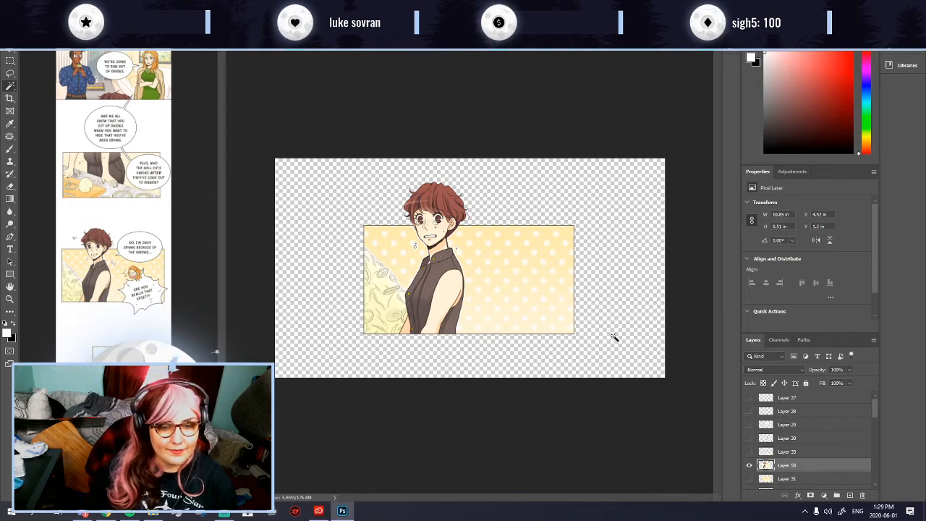
Step: Toggle the separated speech balloon layers on and off to check them over the cleaned panel artwork
{"action": "left_click", "coordinate": [749, 452]}
{"action": "left_click", "coordinate": [750, 453]}
{"action": "left_click", "coordinate": [750, 444]}
{"action": "left_click", "coordinate": [749, 439]}
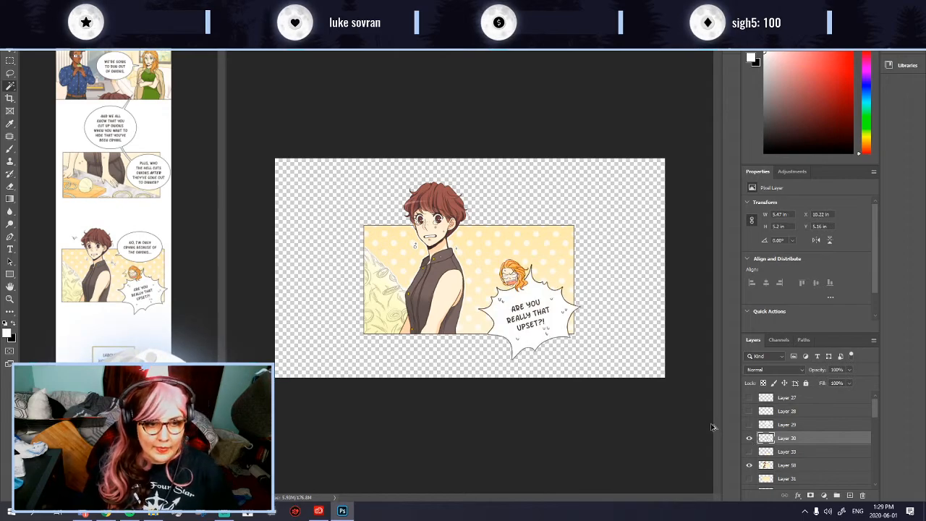
{"action": "scroll", "coordinate": [624, 387], "scroll_direction": "up", "scroll_amount": 1}
{"action": "scroll", "coordinate": [625, 386], "scroll_direction": "down", "scroll_amount": 1}
{"action": "scroll", "coordinate": [625, 387], "scroll_direction": "up", "scroll_amount": 1}
{"action": "scroll", "coordinate": [626, 387], "scroll_direction": "down", "scroll_amount": 1}
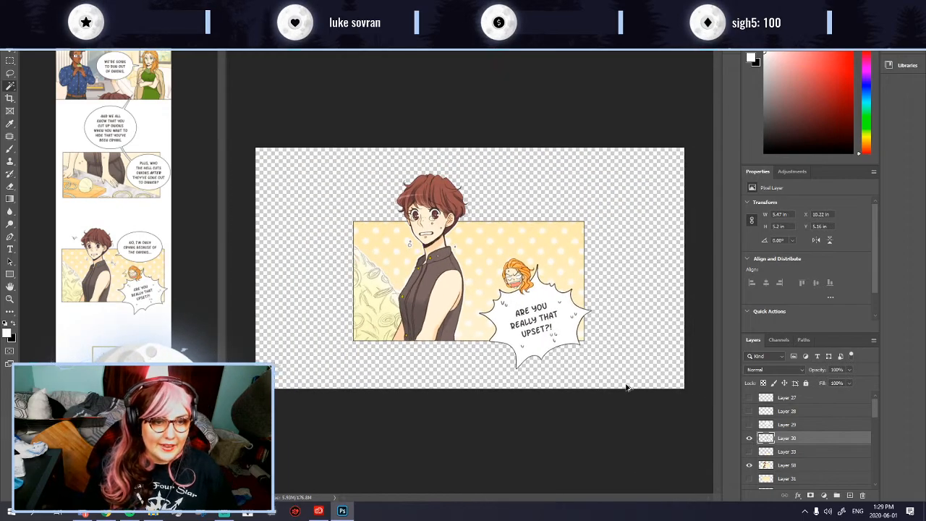
{"action": "left_click", "coordinate": [750, 439]}
{"action": "left_click", "coordinate": [749, 439]}
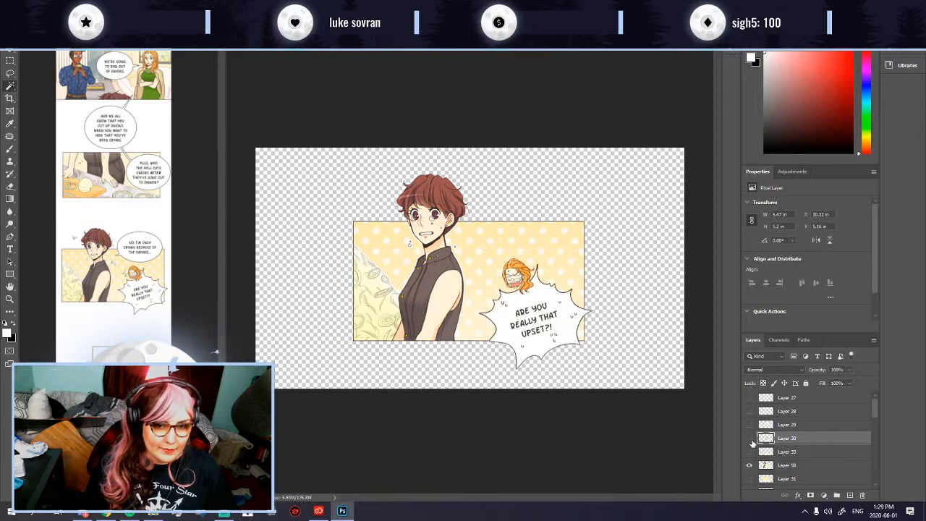
{"action": "left_click", "coordinate": [749, 439]}
{"action": "left_click", "coordinate": [750, 426]}
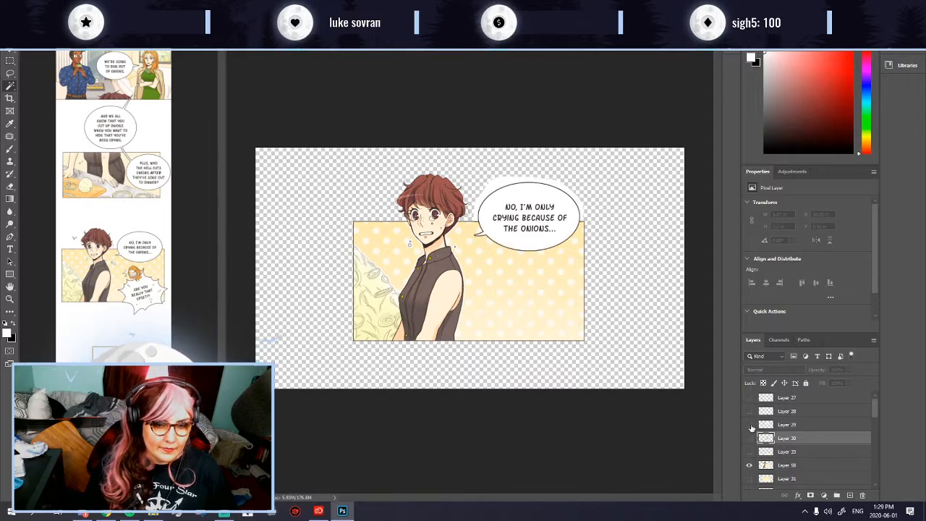
Step: Hide the artwork and the other lettering layers, leaving only the round "No, I'm only crying because of the onions..." balloon visible
{"action": "left_click", "coordinate": [749, 426]}
{"action": "left_click", "coordinate": [749, 465]}
{"action": "left_click", "coordinate": [749, 438]}
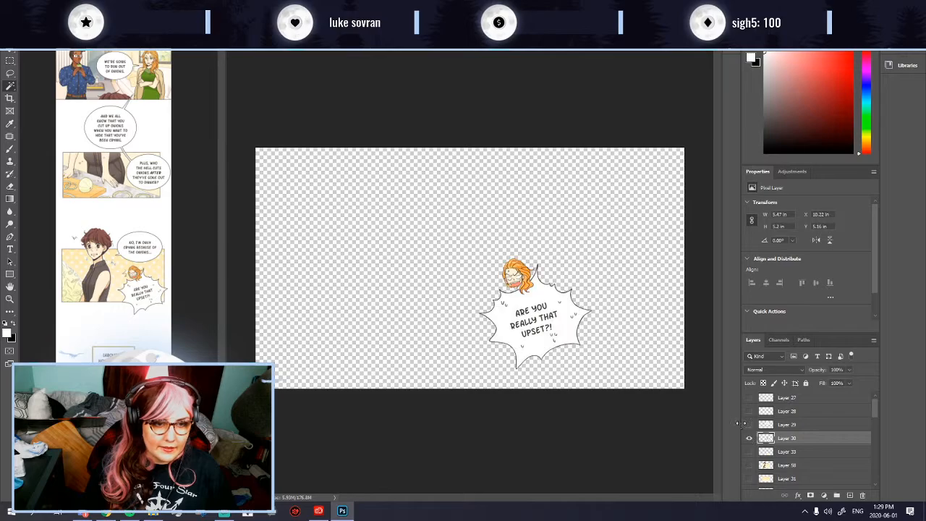
{"action": "left_click", "coordinate": [750, 439]}
{"action": "left_click", "coordinate": [750, 411]}
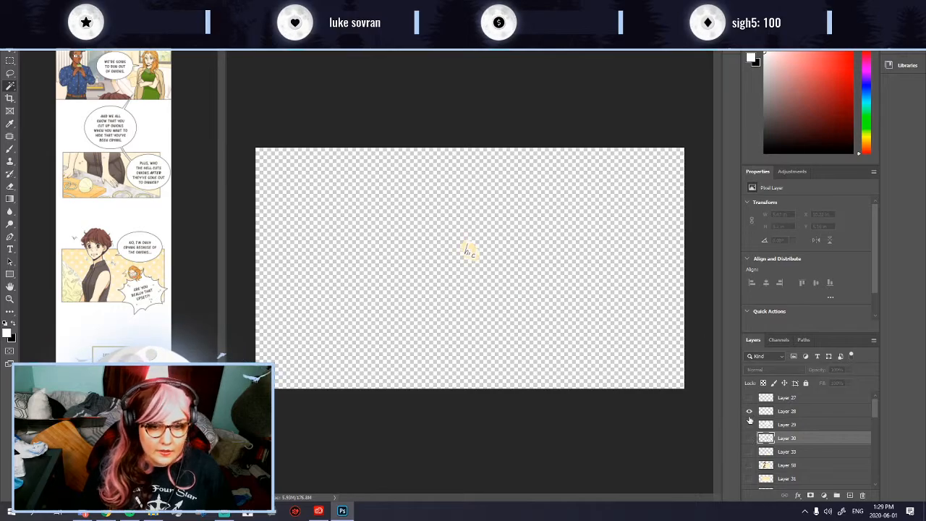
{"action": "left_click", "coordinate": [750, 425]}
{"action": "left_click", "coordinate": [750, 411]}
Step: Remove the white surround of the round balloon on Layer 29 and erase the panel border stubs at its sides
{"action": "scroll", "coordinate": [539, 221], "scroll_direction": "up", "scroll_amount": 2}
{"action": "left_click", "coordinate": [453, 150]}
{"action": "key", "text": "ctrl+d"}
{"action": "left_click", "coordinate": [792, 411]}
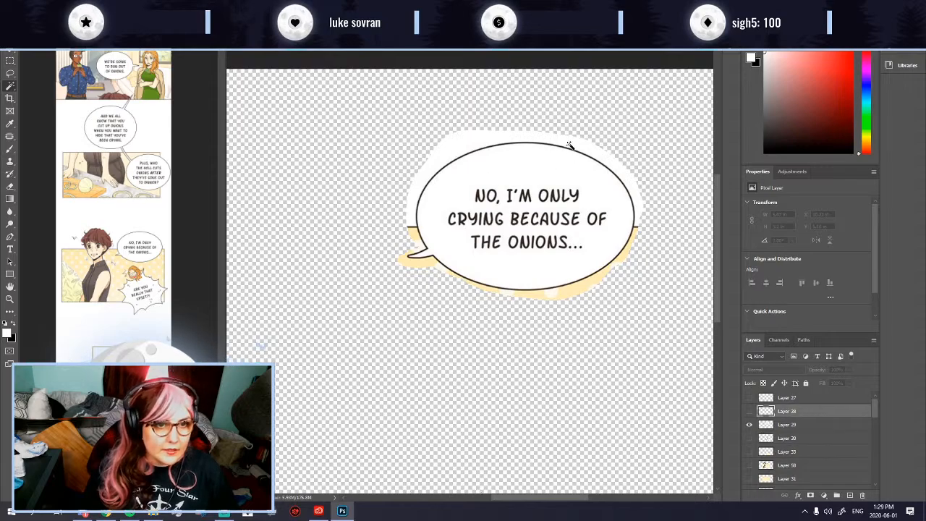
{"action": "left_click", "coordinate": [779, 426]}
{"action": "left_click", "coordinate": [441, 158]}
{"action": "key", "text": "ctrl+d"}
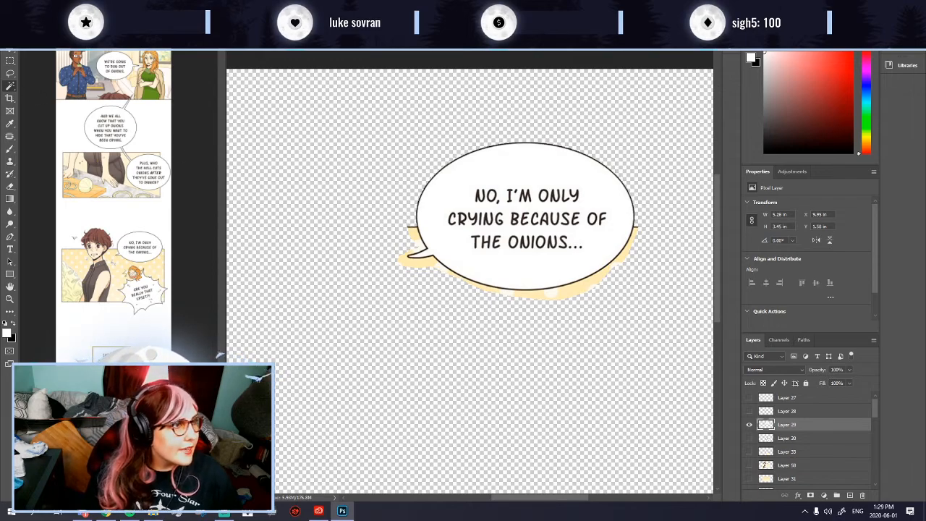
{"action": "left_click", "coordinate": [10, 186]}
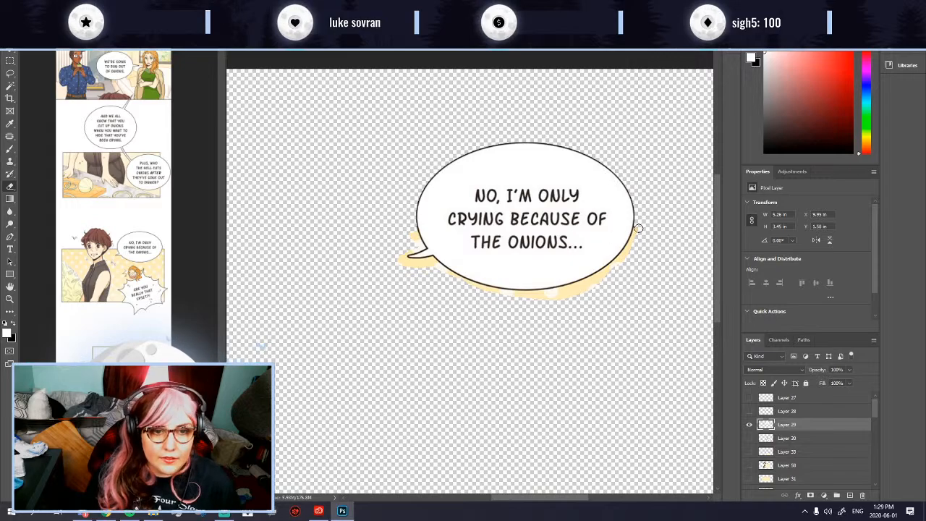
{"action": "scroll", "coordinate": [619, 254], "scroll_direction": "down", "scroll_amount": 1}
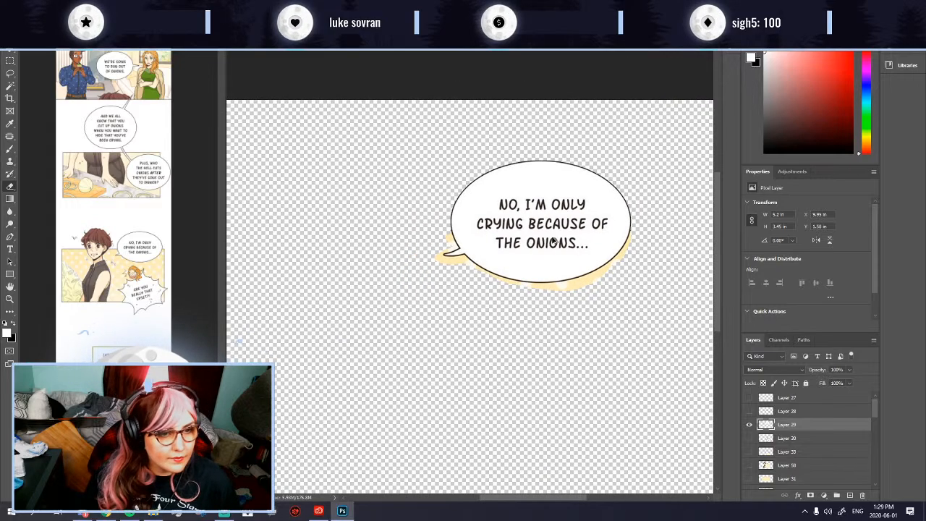
Step: Select the yellow dotted remnants around the round balloon and its tail with the Magic Wand, delete them, and deselect
{"action": "left_click", "coordinate": [10, 85]}
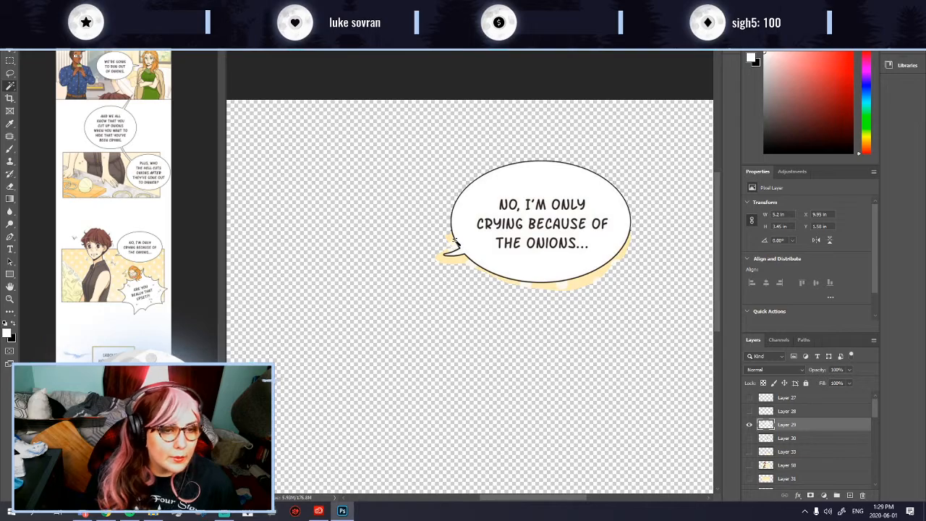
{"action": "scroll", "coordinate": [444, 254], "scroll_direction": "up", "scroll_amount": 3}
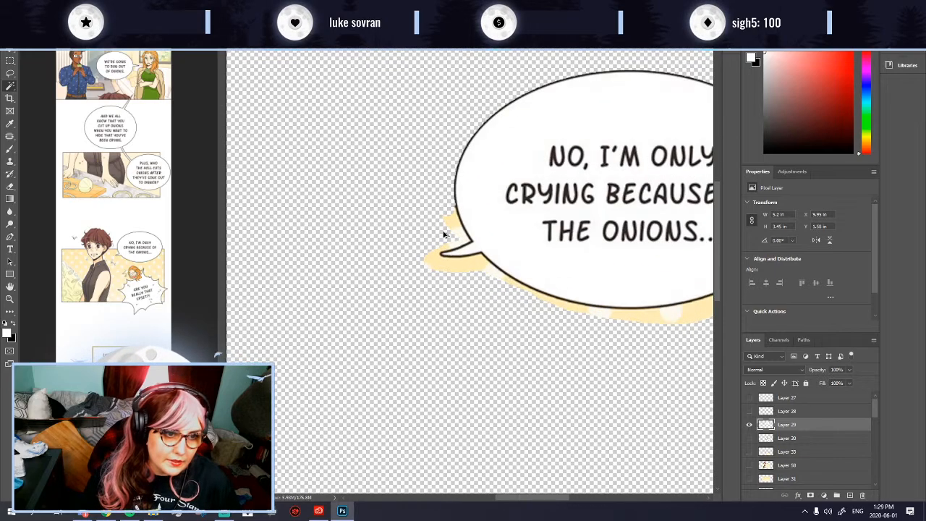
{"action": "mouse_move", "coordinate": [455, 224]}
{"action": "left_mouse_down"}
{"action": "mouse_move", "coordinate": [467, 242]}
{"action": "mouse_move", "coordinate": [443, 257]}
{"action": "mouse_move", "coordinate": [494, 282]}
{"action": "left_mouse_up"}
{"action": "scroll", "coordinate": [471, 310], "scroll_direction": "down", "scroll_amount": 3}
{"action": "mouse_move", "coordinate": [580, 319]}
{"action": "left_mouse_down"}
{"action": "mouse_move", "coordinate": [551, 314]}
{"action": "mouse_move", "coordinate": [598, 314]}
{"action": "mouse_move", "coordinate": [635, 289]}
{"action": "left_mouse_up"}
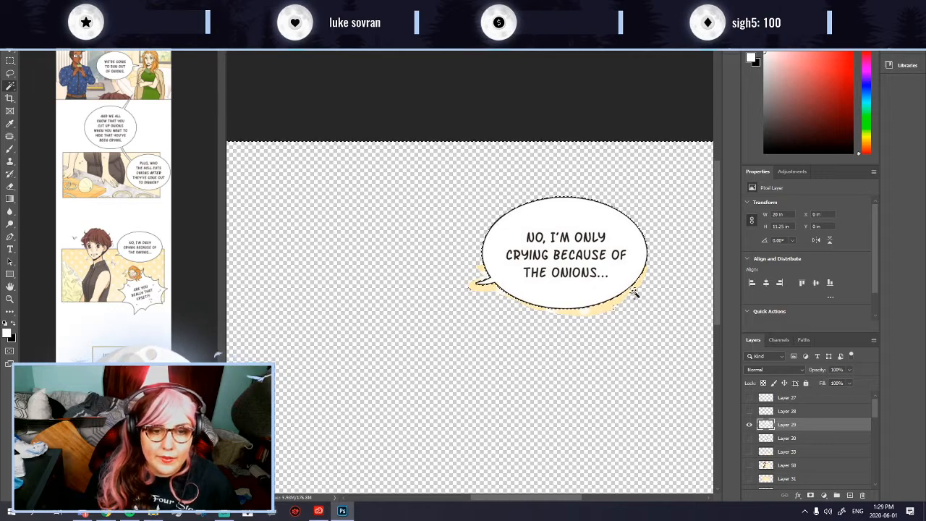
{"action": "scroll", "coordinate": [632, 295], "scroll_direction": "up", "scroll_amount": 3}
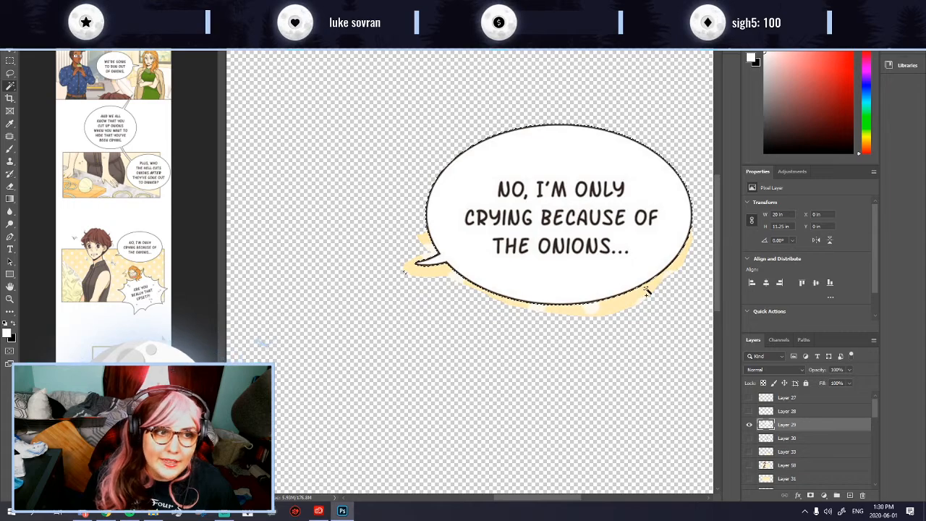
{"action": "key", "text": "Delete"}
{"action": "key", "text": "ctrl+d"}
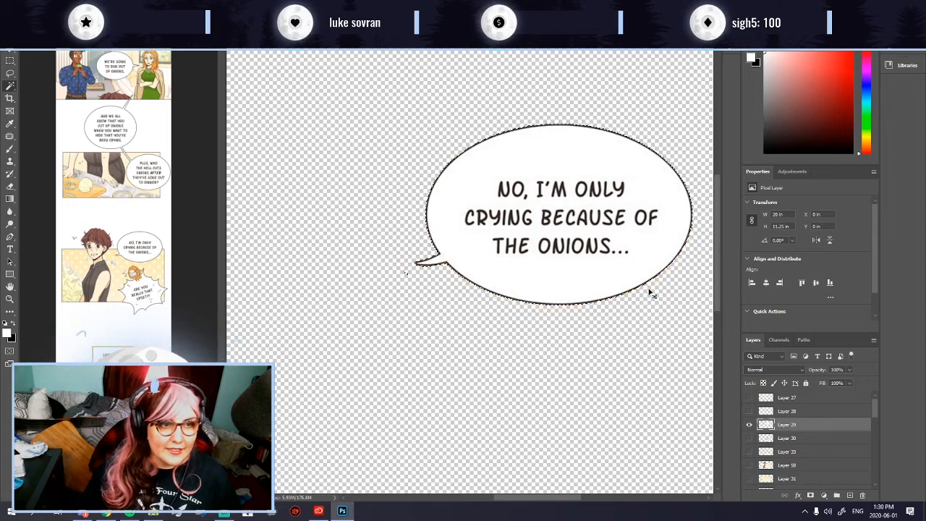
Step: Erase the stray specks left beside the round balloon's tail
{"action": "scroll", "coordinate": [478, 311], "scroll_direction": "down", "scroll_amount": 1}
{"action": "scroll", "coordinate": [545, 331], "scroll_direction": "down", "scroll_amount": 1}
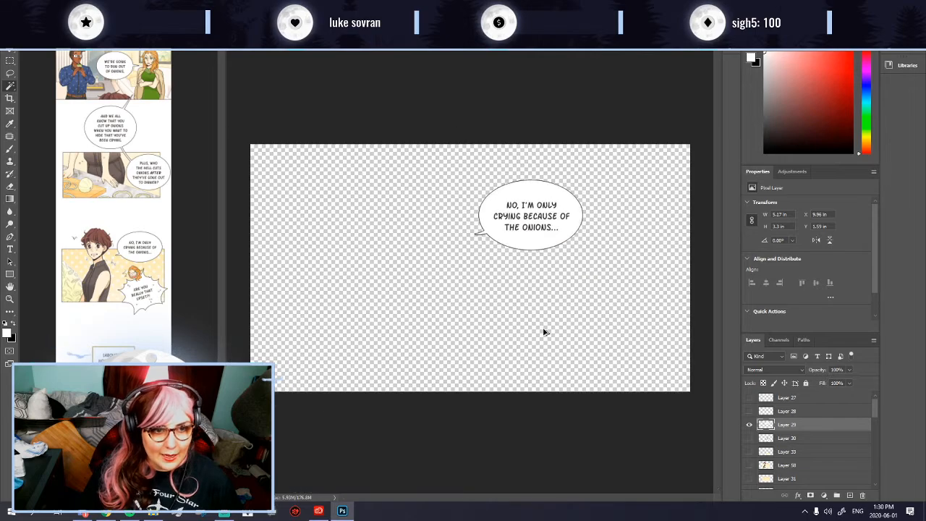
{"action": "key", "text": "e"}
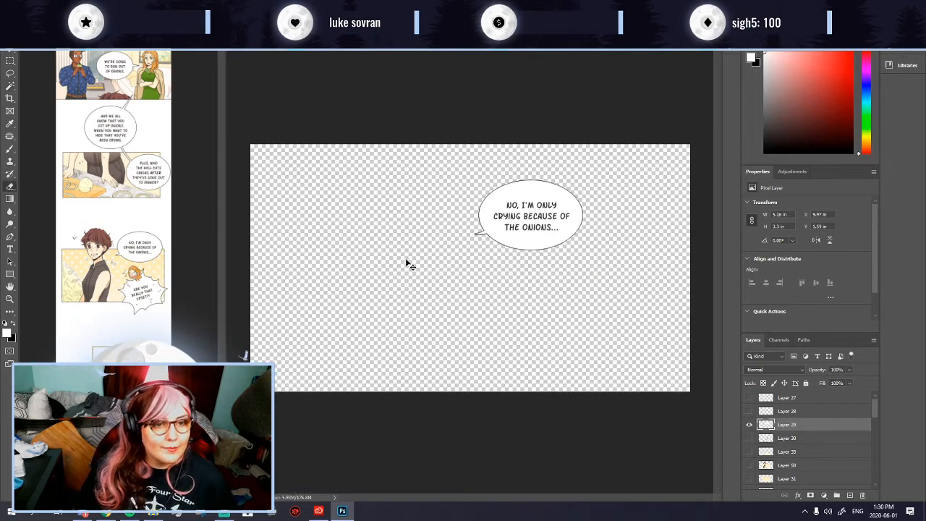
{"action": "scroll", "coordinate": [410, 258], "scroll_direction": "down", "scroll_amount": 1}
{"action": "scroll", "coordinate": [420, 253], "scroll_direction": "up", "scroll_amount": 2}
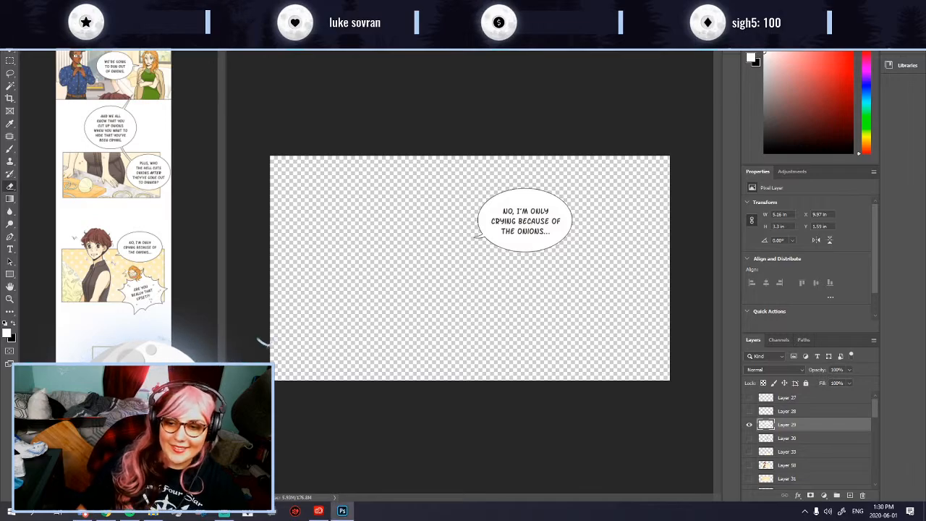
Step: Hide the round balloon layer and show only the "hic" lettering on Layer 28
{"action": "scroll", "coordinate": [752, 429], "scroll_direction": "down", "scroll_amount": 3}
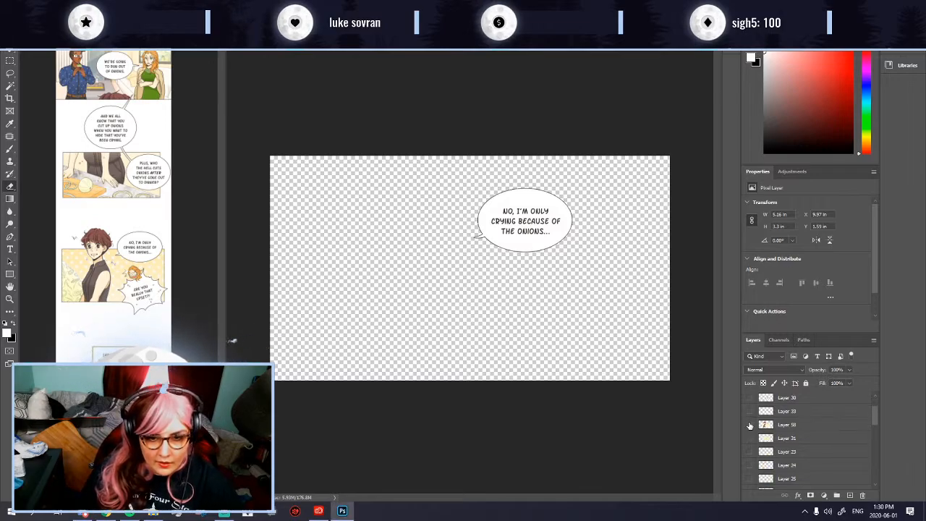
{"action": "scroll", "coordinate": [750, 427], "scroll_direction": "up", "scroll_amount": 2}
{"action": "left_click", "coordinate": [750, 413]}
{"action": "left_click", "coordinate": [751, 425]}
{"action": "left_click", "coordinate": [750, 425]}
{"action": "left_click", "coordinate": [751, 425]}
{"action": "left_click", "coordinate": [750, 410]}
{"action": "left_click", "coordinate": [750, 398]}
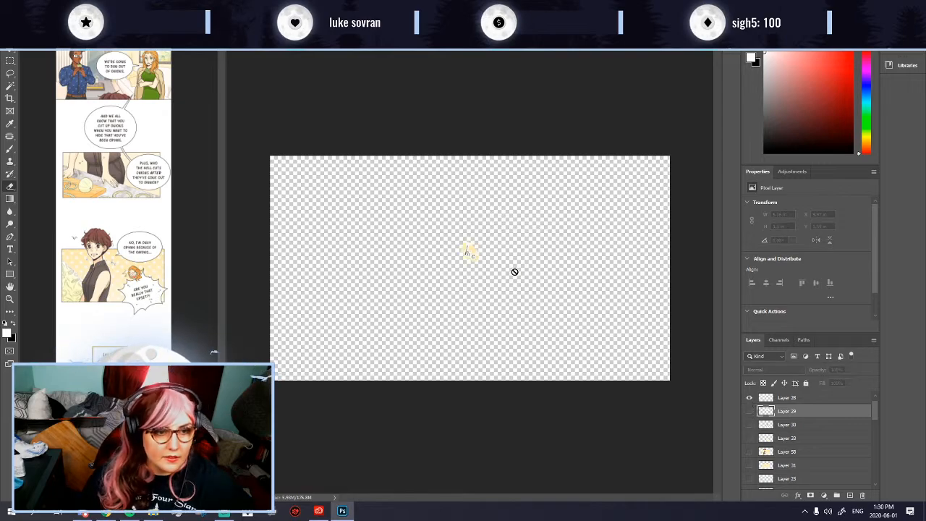
Step: Select the yellow background and the pale dot beside the "hic" lettering on Layer 28, delete them, and deselect
{"action": "scroll", "coordinate": [460, 243], "scroll_direction": "up", "scroll_amount": 6}
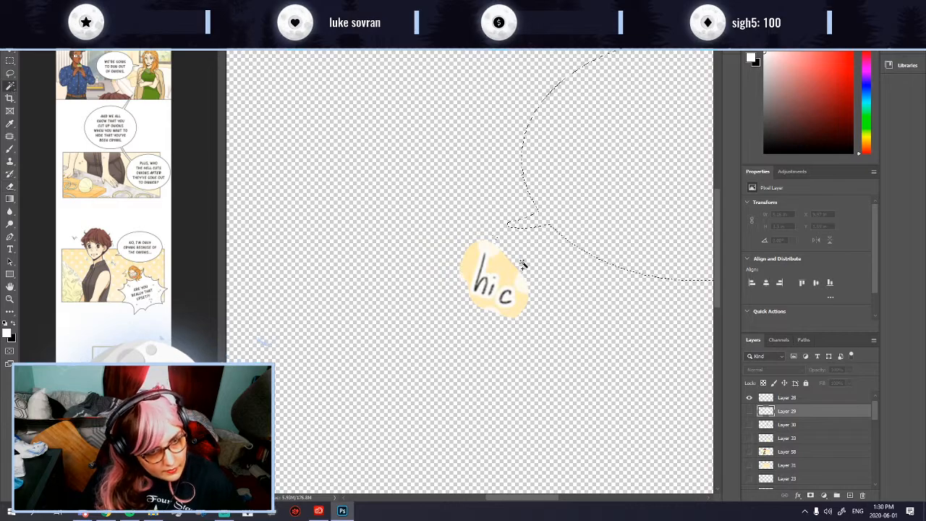
{"action": "left_click", "coordinate": [489, 297]}
{"action": "left_click", "coordinate": [489, 297]}
{"action": "scroll", "coordinate": [528, 314], "scroll_direction": "up", "scroll_amount": 3}
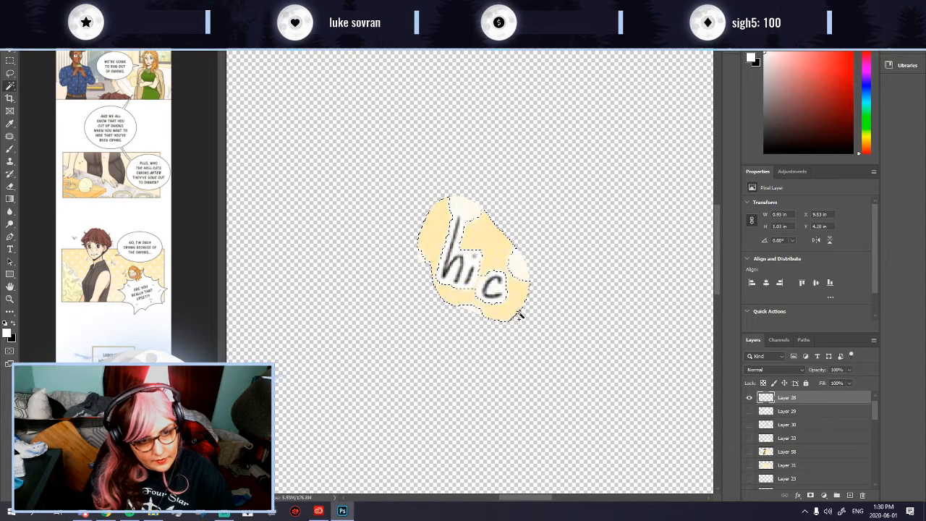
{"action": "key", "text": "Delete"}
{"action": "left_click", "coordinate": [518, 270]}
{"action": "key", "text": "Delete"}
{"action": "key", "text": "ctrl+d"}
Step: Erase the pale patch above the "h" of "hic" against the temporarily shown green Layer 3, and hide that layer again
{"action": "scroll", "coordinate": [455, 192], "scroll_direction": "up", "scroll_amount": 3}
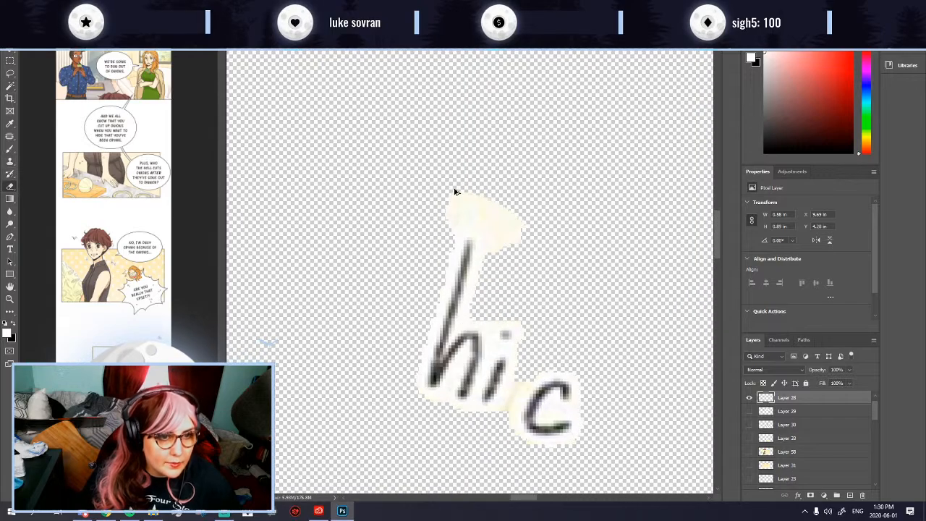
{"action": "scroll", "coordinate": [870, 414], "scroll_direction": "down", "scroll_amount": 10}
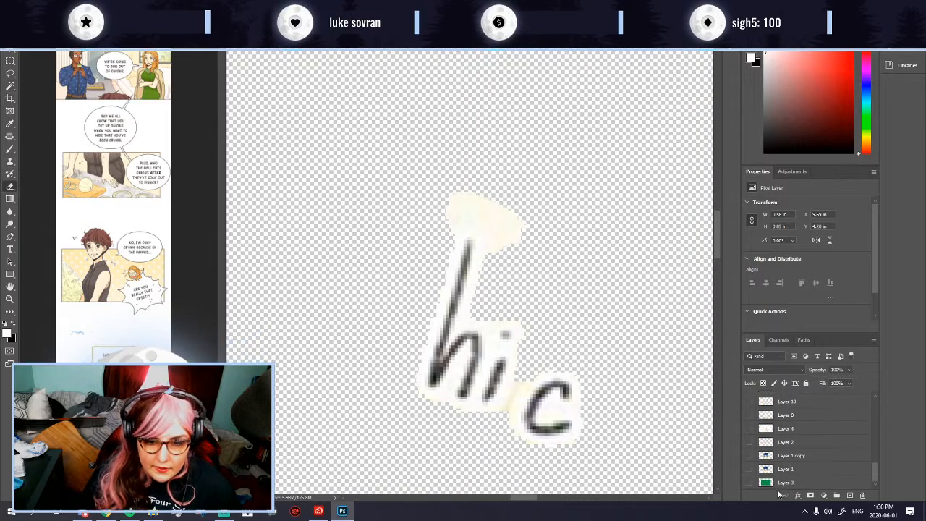
{"action": "left_click", "coordinate": [750, 483]}
{"action": "mouse_move", "coordinate": [446, 203]}
{"action": "left_mouse_down"}
{"action": "mouse_move", "coordinate": [456, 196]}
{"action": "mouse_move", "coordinate": [435, 216]}
{"action": "mouse_move", "coordinate": [475, 190]}
{"action": "mouse_move", "coordinate": [514, 211]}
{"action": "mouse_move", "coordinate": [517, 259]}
{"action": "left_mouse_up"}
{"action": "scroll", "coordinate": [604, 244], "scroll_direction": "down", "scroll_amount": 5}
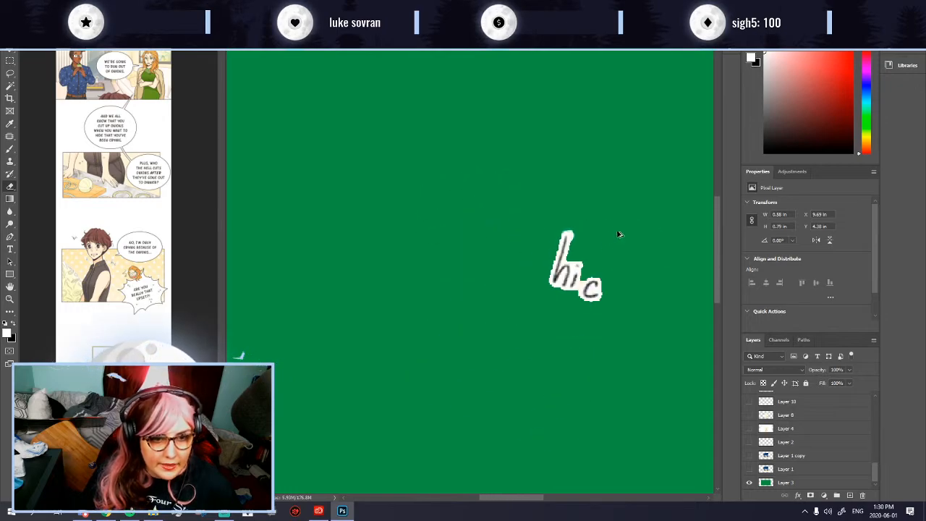
{"action": "left_click", "coordinate": [750, 483]}
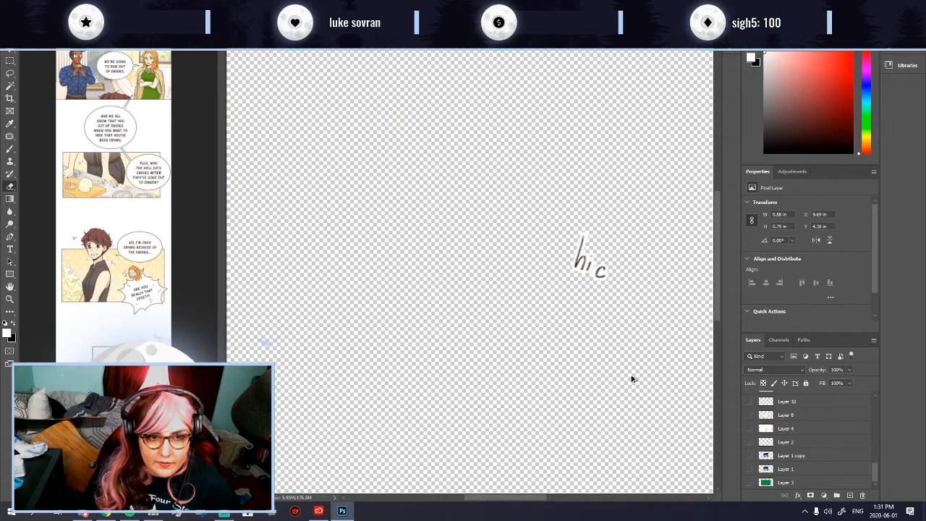
Step: Hide Layer 28 and show and select Layer 27 with the other "hic" lettering on its white background
{"action": "scroll", "coordinate": [523, 320], "scroll_direction": "down", "scroll_amount": 4}
{"action": "scroll", "coordinate": [783, 446], "scroll_direction": "up", "scroll_amount": 3}
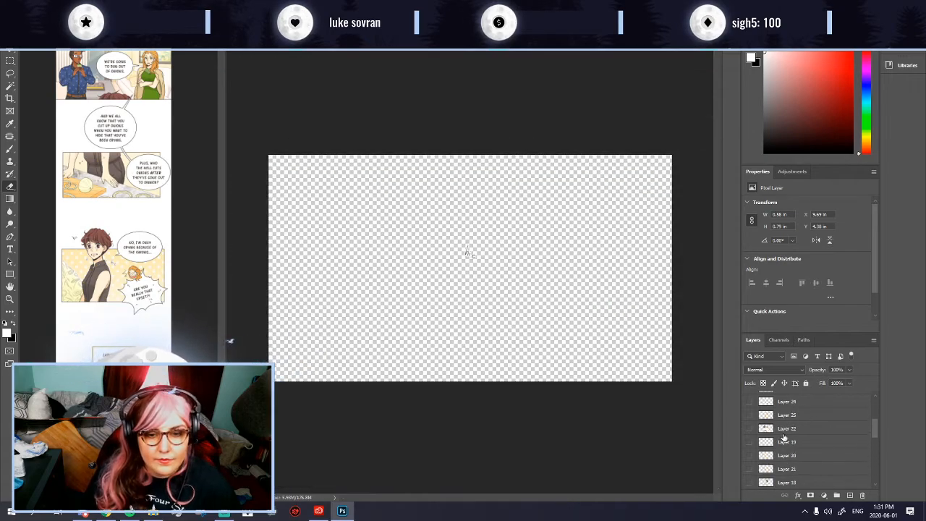
{"action": "scroll", "coordinate": [784, 440], "scroll_direction": "up", "scroll_amount": 3}
{"action": "left_click", "coordinate": [749, 397]}
{"action": "scroll", "coordinate": [364, 180], "scroll_direction": "up", "scroll_amount": 5}
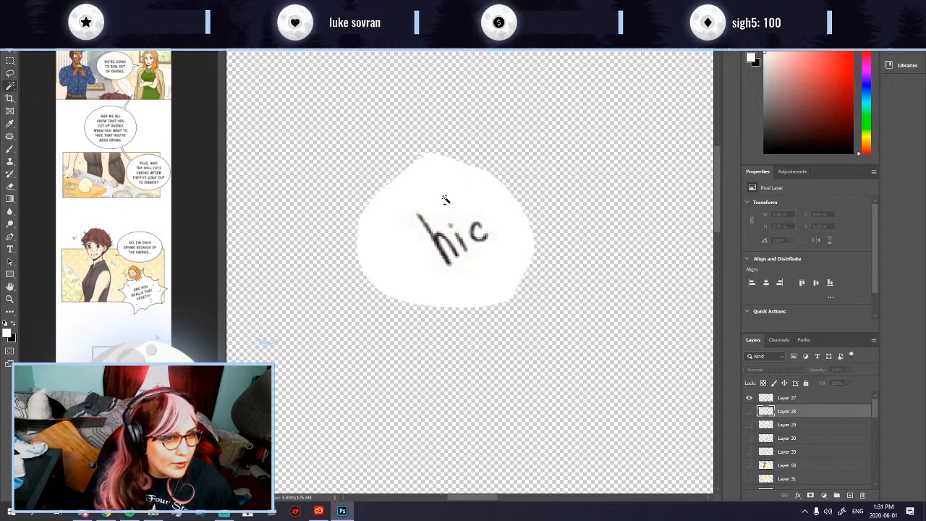
{"action": "left_click", "coordinate": [792, 398]}
{"action": "left_click", "coordinate": [481, 207]}
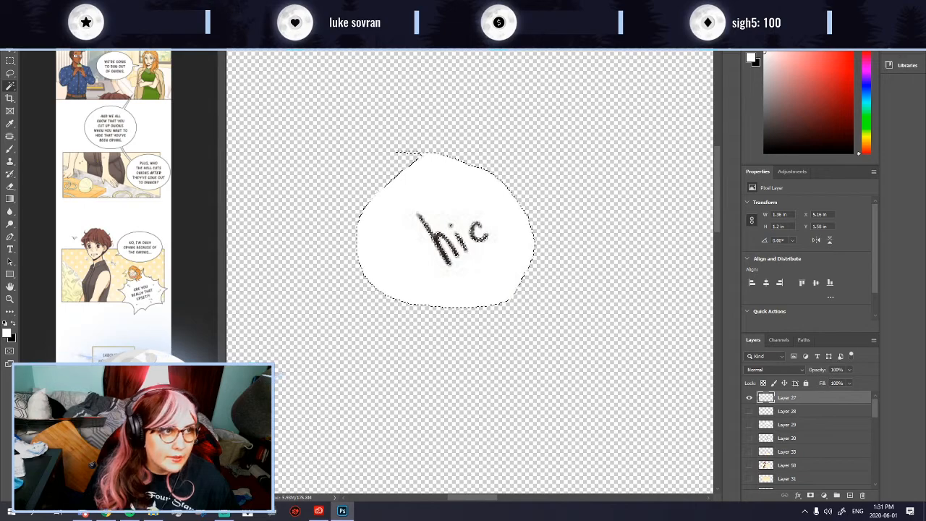
{"action": "key", "text": "ctrl+d"}
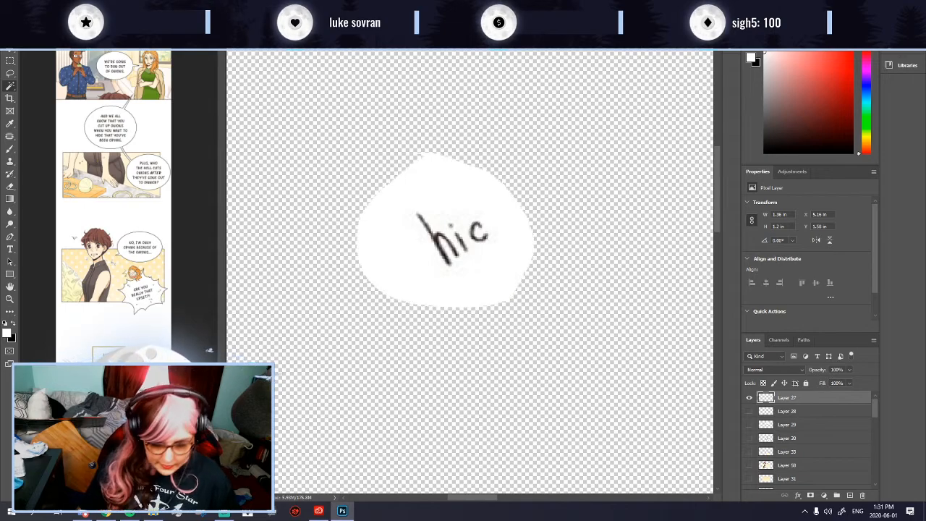
{"action": "left_click", "coordinate": [451, 182]}
{"action": "key", "text": "ctrl+d"}
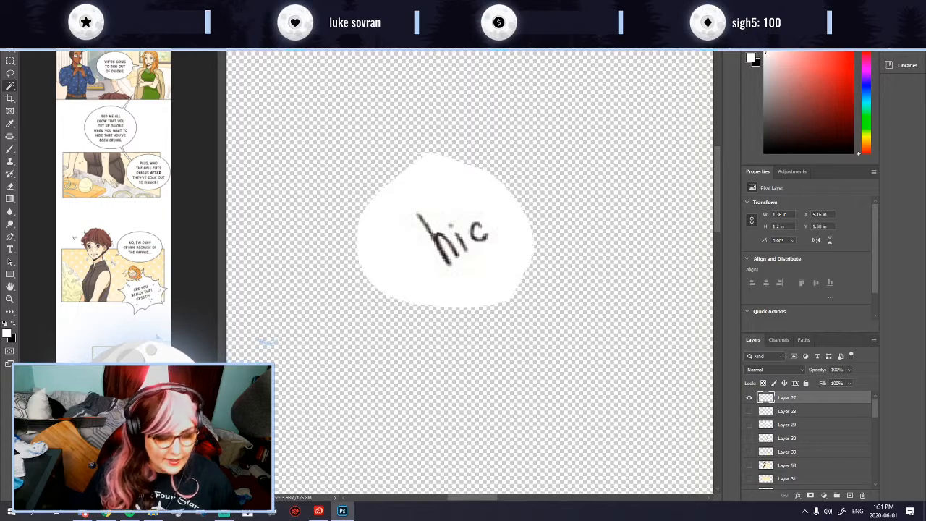
{"action": "left_click", "coordinate": [442, 184]}
{"action": "key", "text": "ctrl+d"}
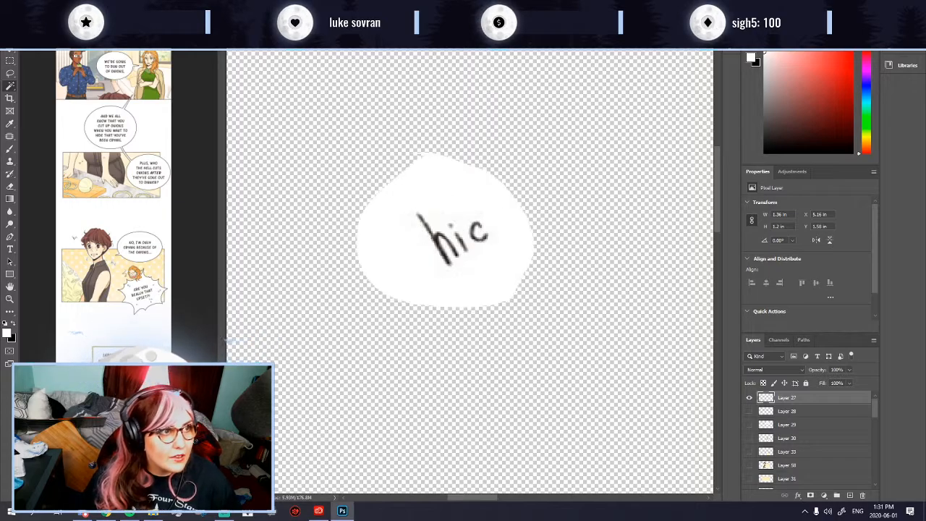
{"action": "left_click", "coordinate": [437, 165]}
{"action": "key", "text": "ctrl+d"}
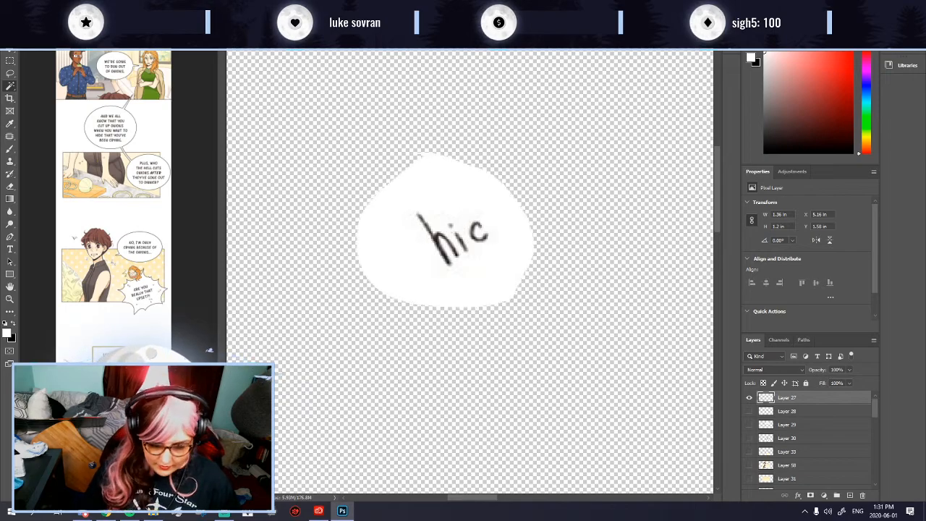
Step: Try deleting the white background around the "hic" lettering on Layer 27, and undo the deletion
{"action": "left_click", "coordinate": [451, 204]}
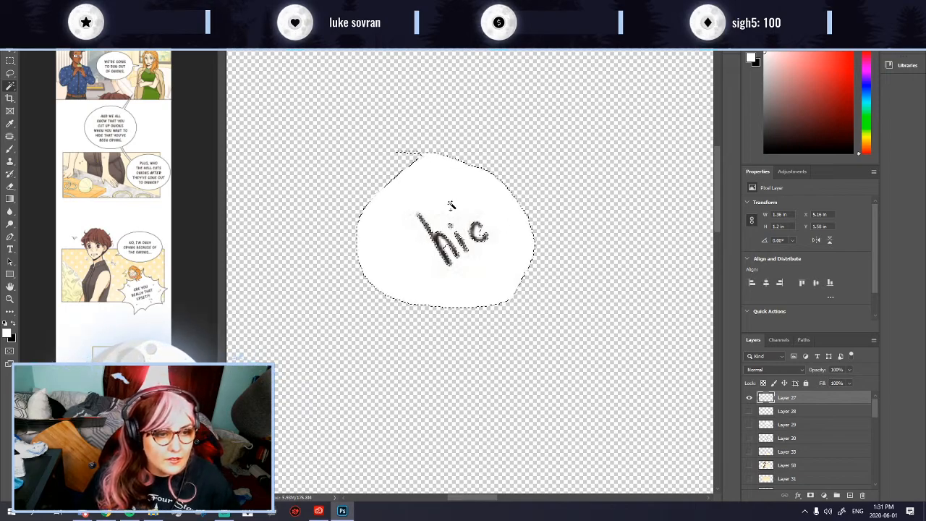
{"action": "key", "text": "Delete"}
{"action": "key", "text": "ctrl+d"}
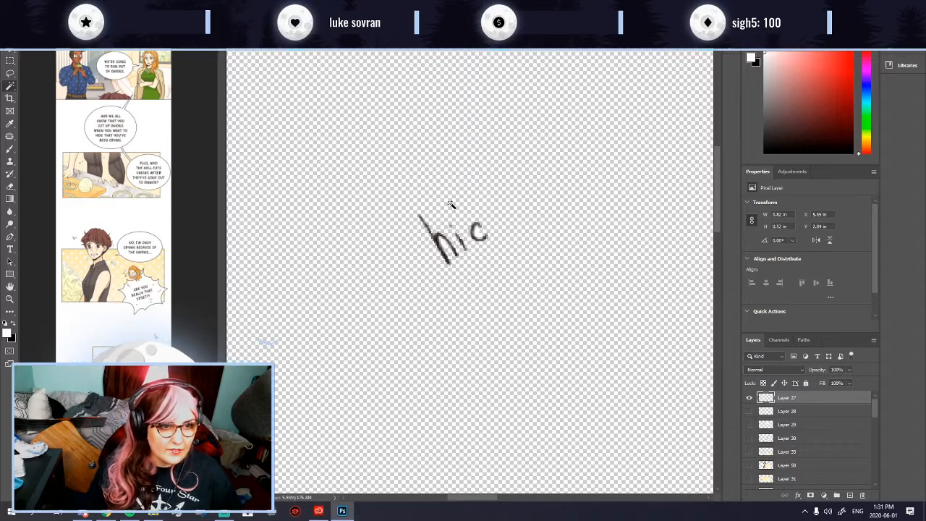
{"action": "scroll", "coordinate": [447, 271], "scroll_direction": "down", "scroll_amount": 3}
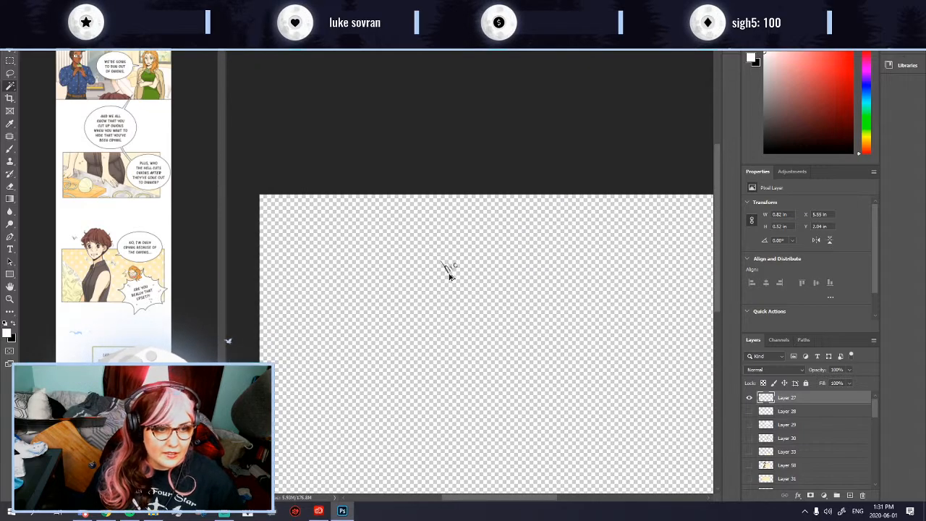
{"action": "scroll", "coordinate": [448, 268], "scroll_direction": "up", "scroll_amount": 4}
{"action": "key", "text": "ctrl+z"}
{"action": "key", "text": "ctrl+z"}
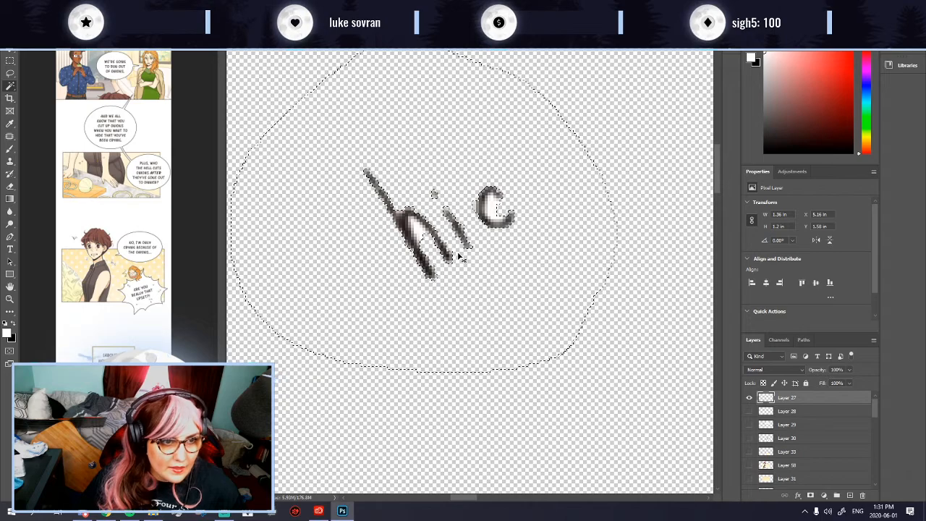
{"action": "key", "text": "ctrl+d"}
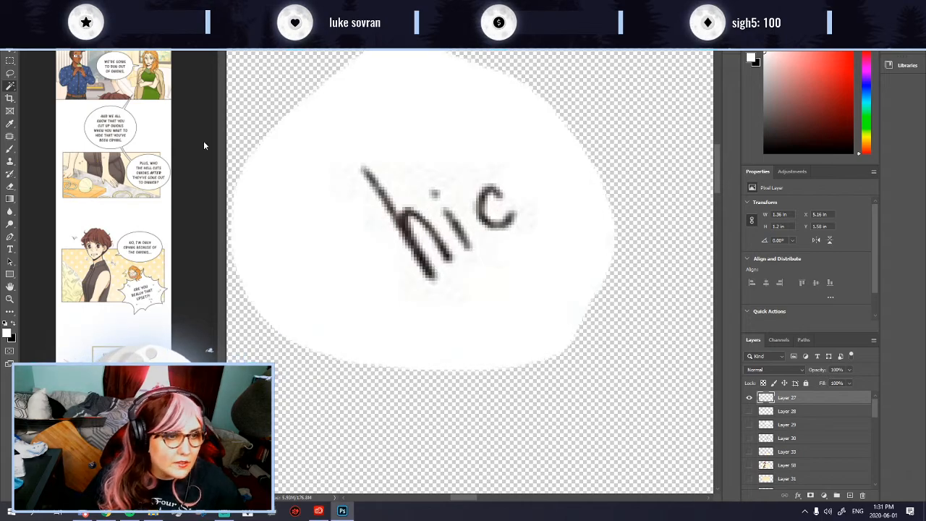
Step: Try painting near the dot of the "i" on Layer 27 with a white hard round brush at 100% hardness
{"action": "scroll", "coordinate": [430, 170], "scroll_direction": "down", "scroll_amount": 2}
{"action": "scroll", "coordinate": [429, 170], "scroll_direction": "up", "scroll_amount": 2}
{"action": "left_click", "coordinate": [12, 148]}
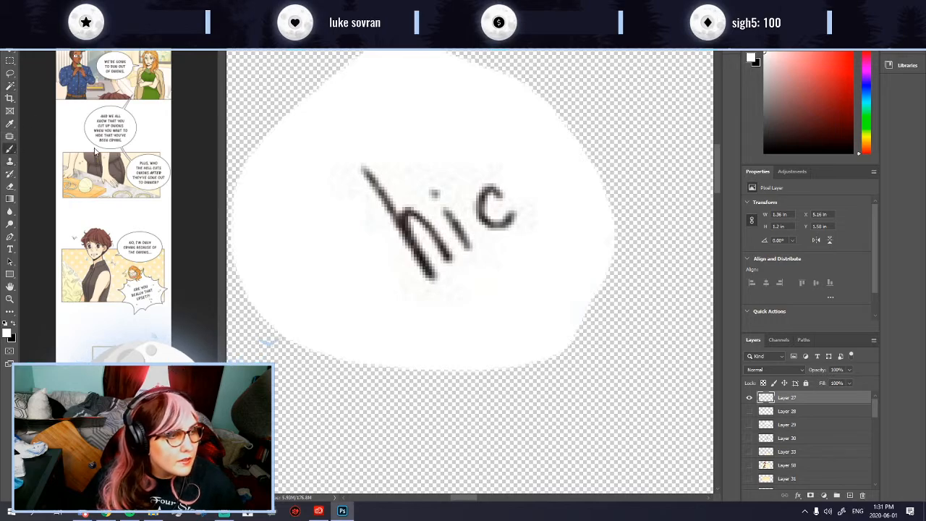
{"action": "left_click", "coordinate": [36, 21]}
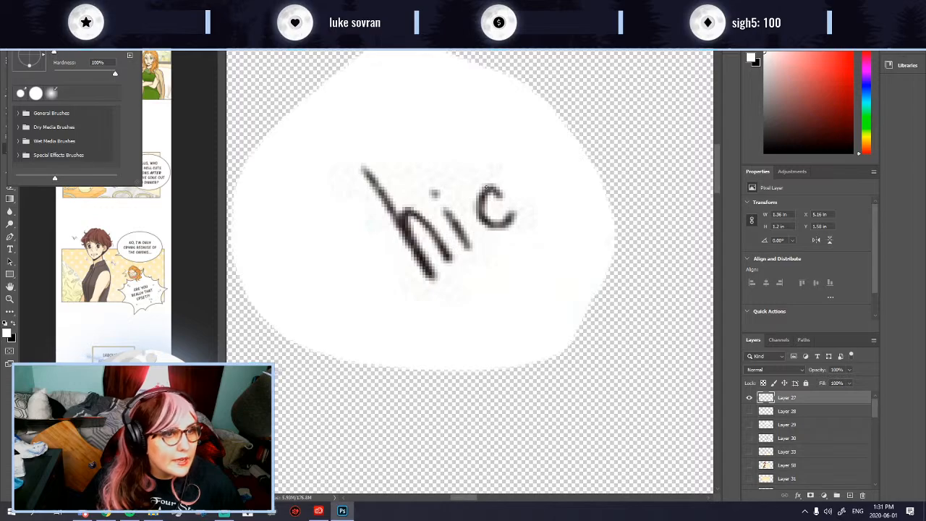
{"action": "left_click", "coordinate": [434, 207]}
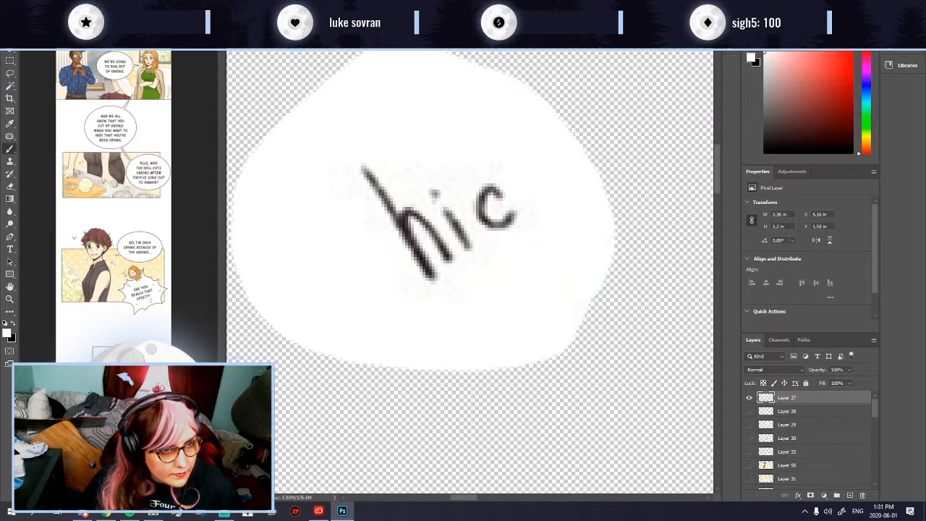
{"action": "left_click", "coordinate": [37, 21]}
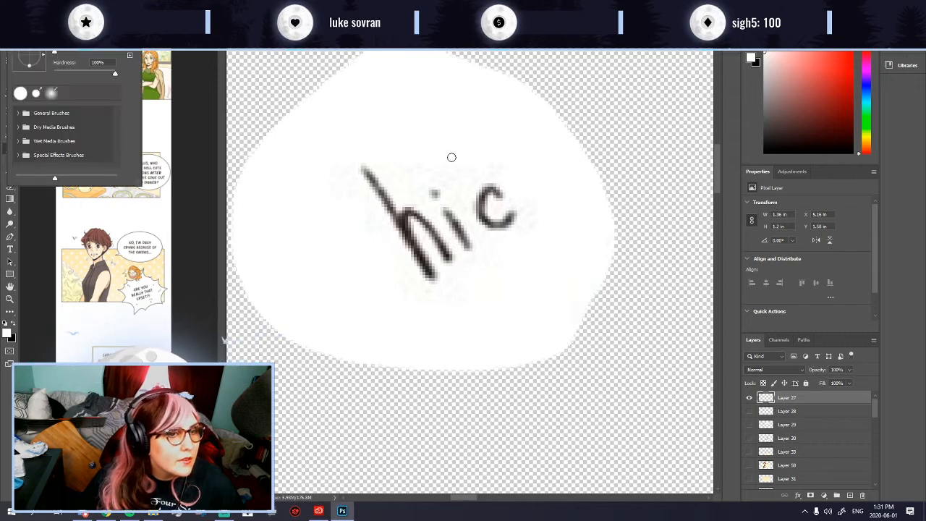
{"action": "left_click", "coordinate": [430, 176]}
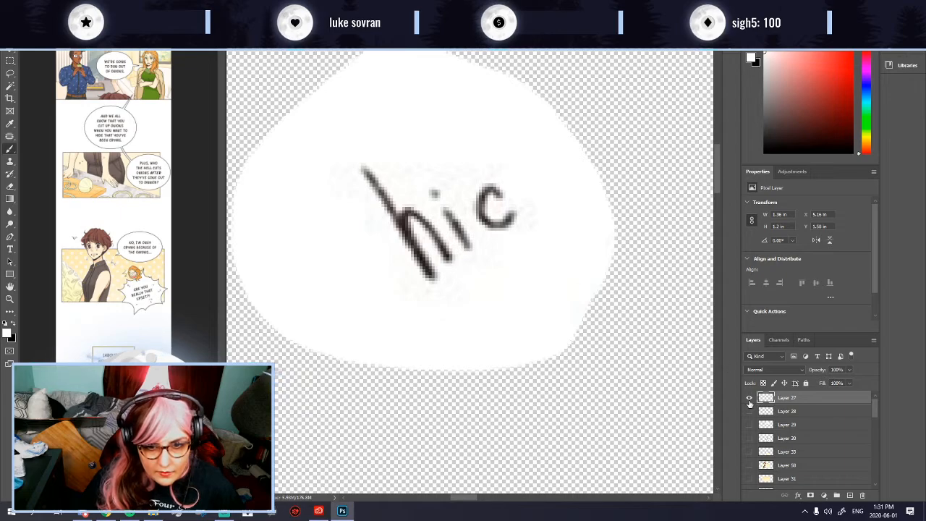
Step: Try erasing the white around the dot of the "i" on Layer 27 with a hard eraser, and test-select the remaining white background
{"action": "scroll", "coordinate": [548, 248], "scroll_direction": "up", "scroll_amount": 2}
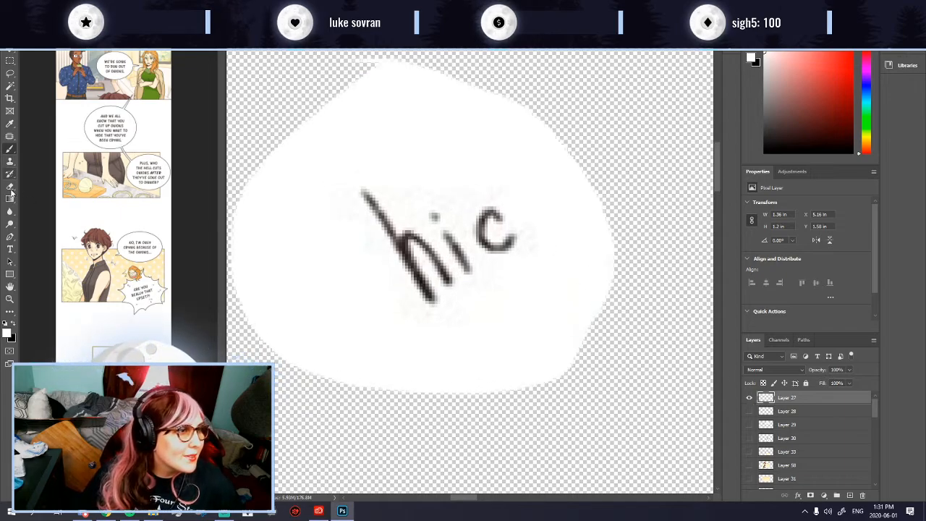
{"action": "left_click", "coordinate": [45, 21]}
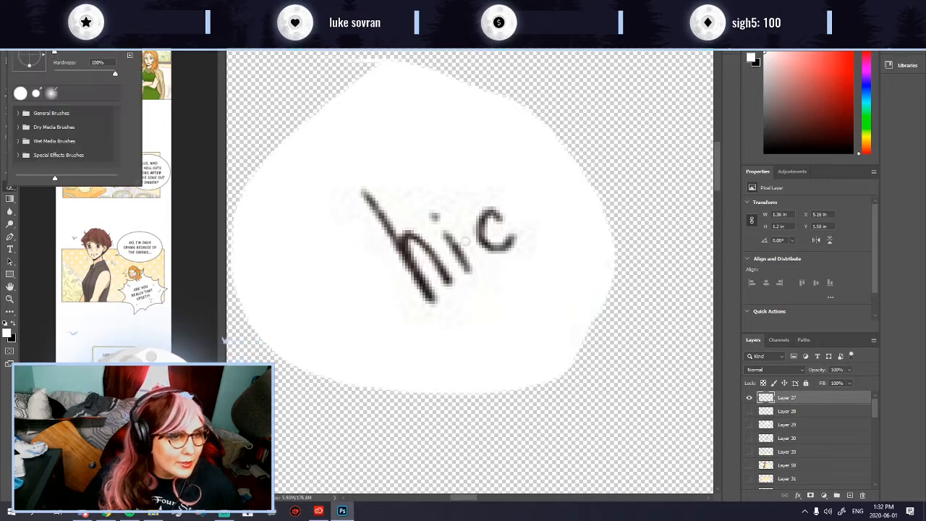
{"action": "left_click", "coordinate": [434, 229]}
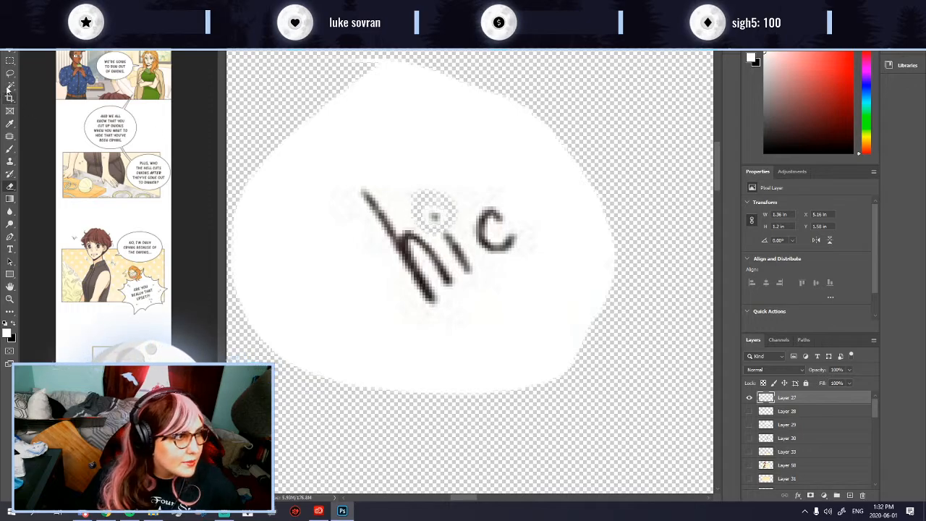
{"action": "left_click", "coordinate": [343, 277]}
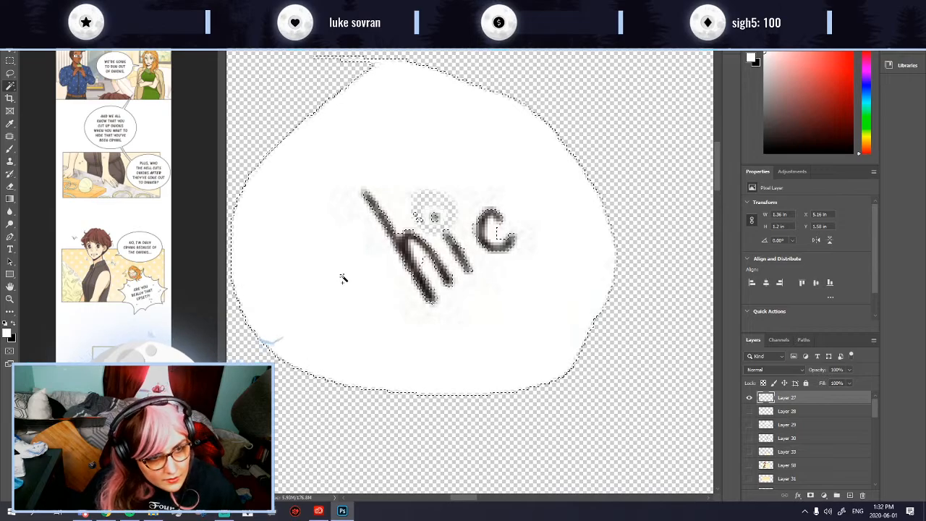
{"action": "key", "text": "ctrl+d"}
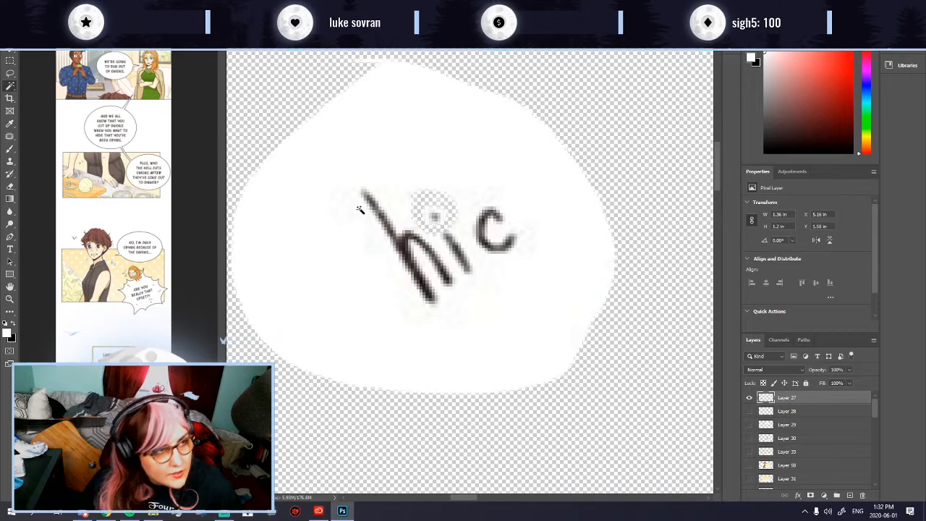
Step: Try removing the white background on Layer 27 by selecting it by color, deleting it, and deselecting
{"action": "scroll", "coordinate": [454, 320], "scroll_direction": "down", "scroll_amount": 5}
{"action": "left_click", "coordinate": [475, 327]}
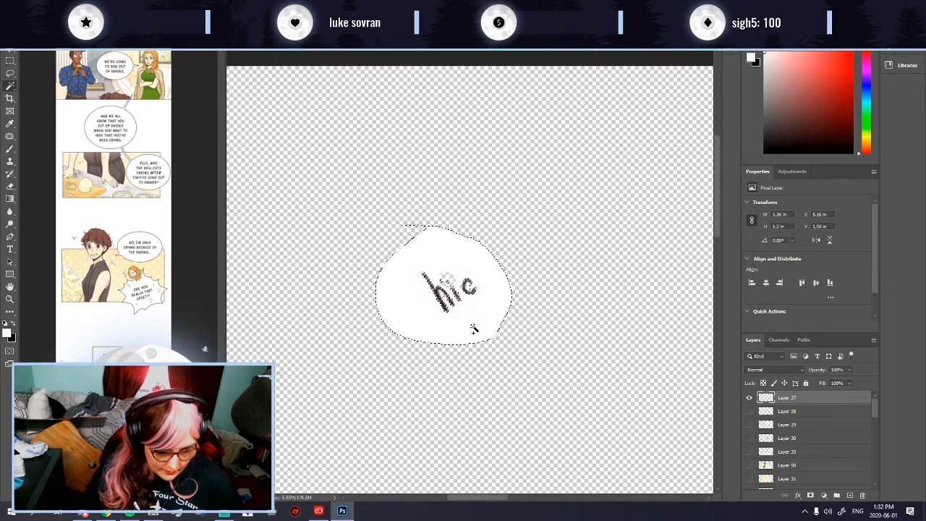
{"action": "key", "text": "Delete"}
{"action": "key", "text": "ctrl+d"}
Step: Try loading the "hic" lettering on Layer 27 as a selection and expanding it by 2 pixels, and deselect
{"action": "left_click", "coordinate": [766, 398], "text": "ctrl"}
{"action": "left_click", "coordinate": [113, 6]}
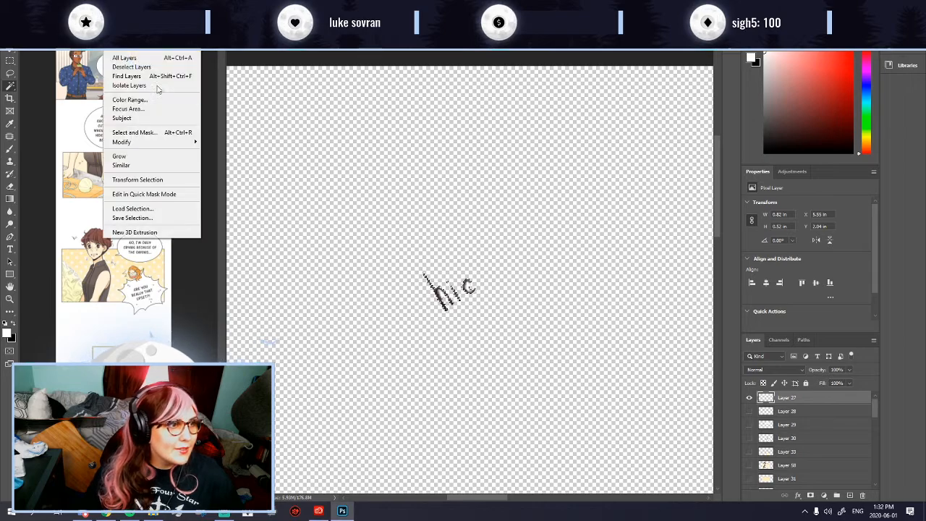
{"action": "mouse_move", "coordinate": [157, 144]}
{"action": "left_click", "coordinate": [218, 160]}
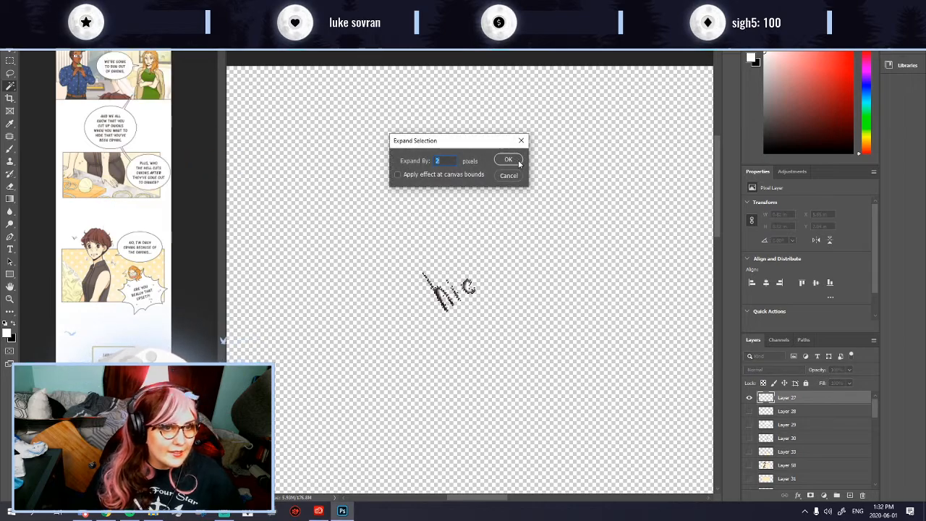
{"action": "left_click", "coordinate": [506, 161]}
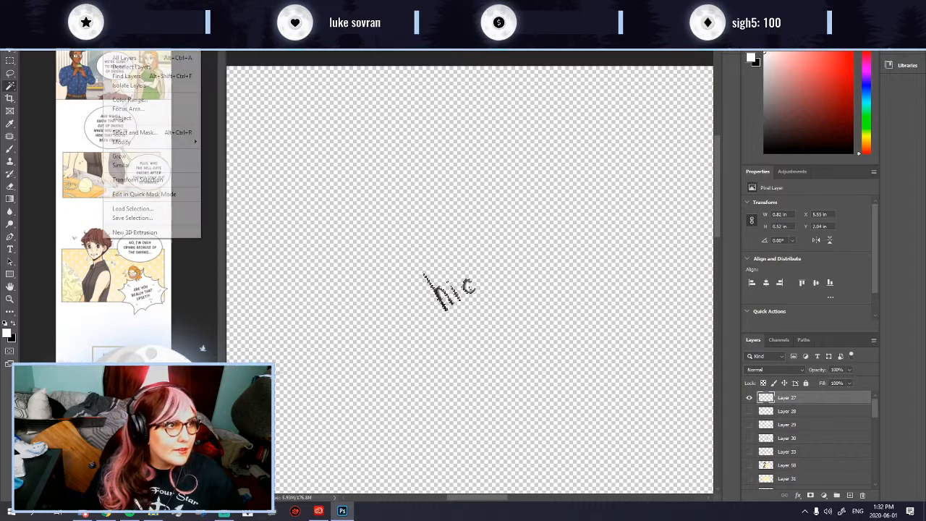
{"action": "key", "text": "ctrl+d"}
Step: Undo the deletion and erasing on Layer 27 back to the intact white background, with the selection around it active
{"action": "key", "text": "ctrl+z"}
{"action": "key", "text": "ctrl+z"}
{"action": "key", "text": "ctrl+z"}
{"action": "key", "text": "ctrl+shift+z"}
{"action": "key", "text": "ctrl+d"}
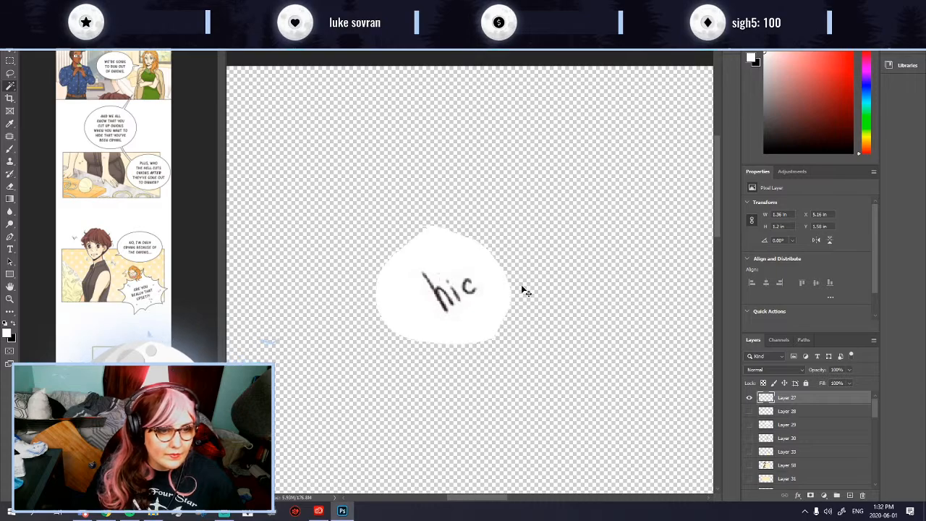
{"action": "key", "text": "ctrl+z"}
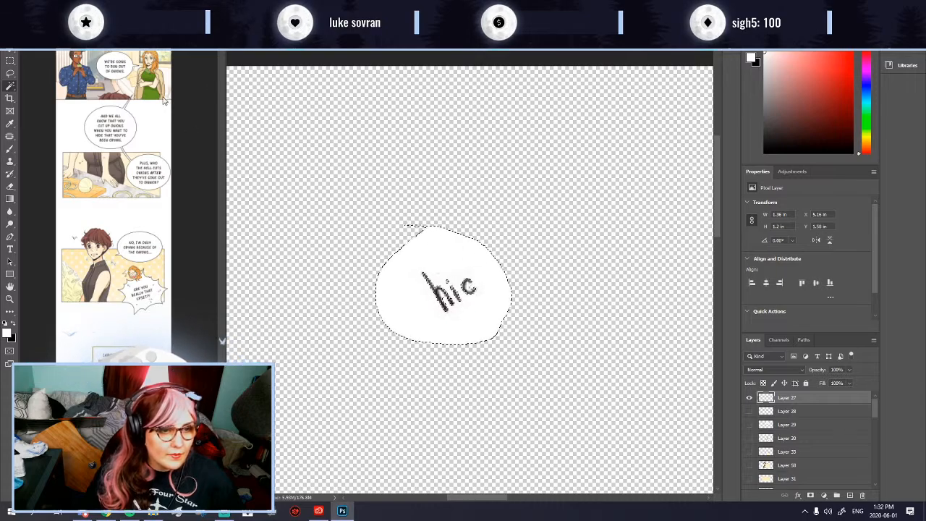
Step: Try expanding the selection of the white background on Layer 27 by 2 pixels
{"action": "left_click", "coordinate": [113, 6]}
{"action": "mouse_move", "coordinate": [182, 142]}
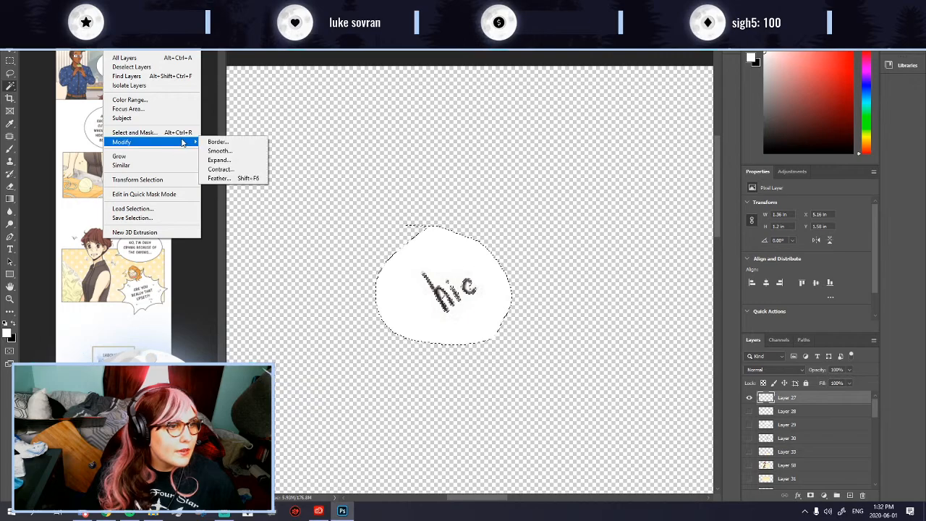
{"action": "left_click", "coordinate": [231, 161]}
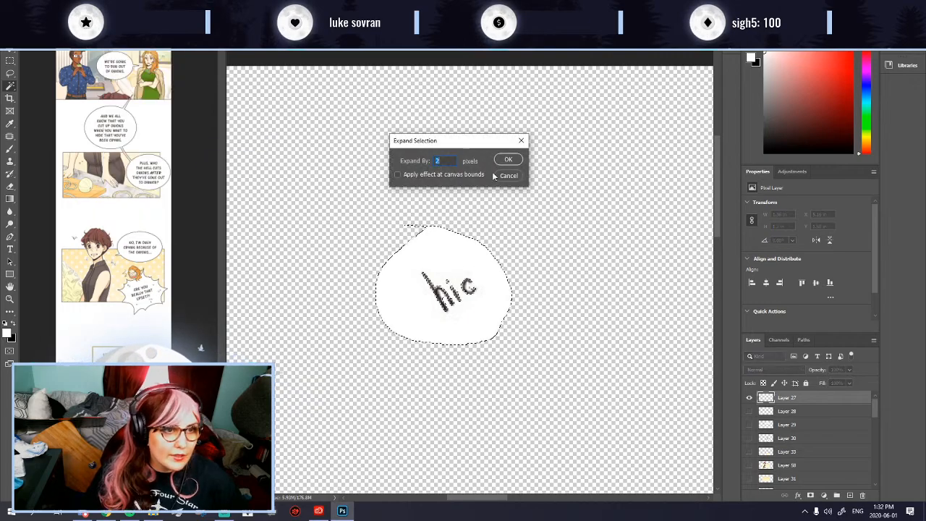
{"action": "left_click", "coordinate": [510, 160]}
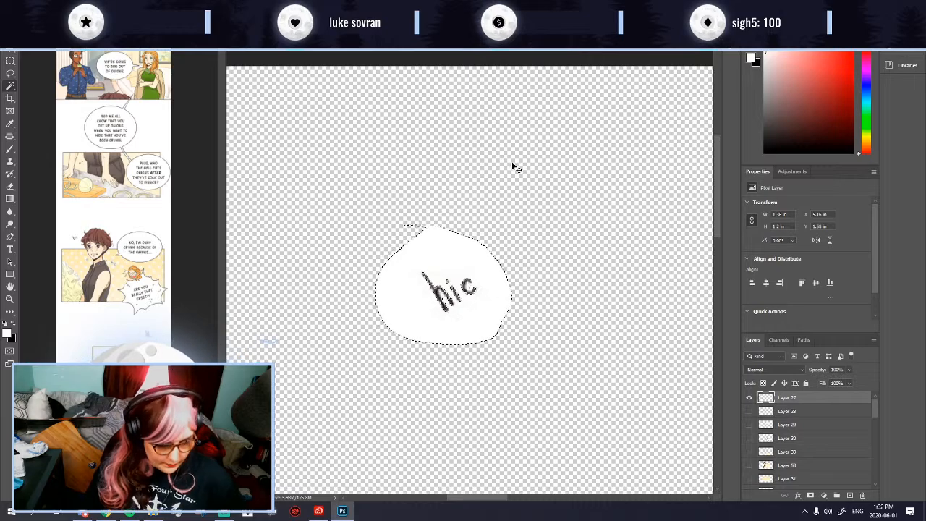
Step: Invert the selection on Layer 27, expand it, invert it back, delete the white outside a thin border around "hic", and deselect
{"action": "left_click", "coordinate": [92, 7]}
{"action": "mouse_move", "coordinate": [132, 7]}
{"action": "mouse_move", "coordinate": [159, 142]}
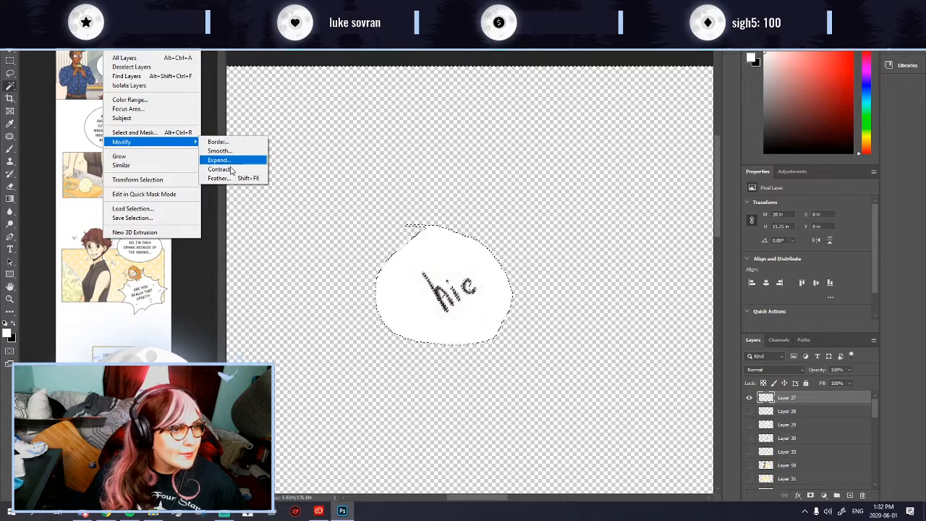
{"action": "left_click", "coordinate": [218, 160]}
{"action": "left_click", "coordinate": [504, 155]}
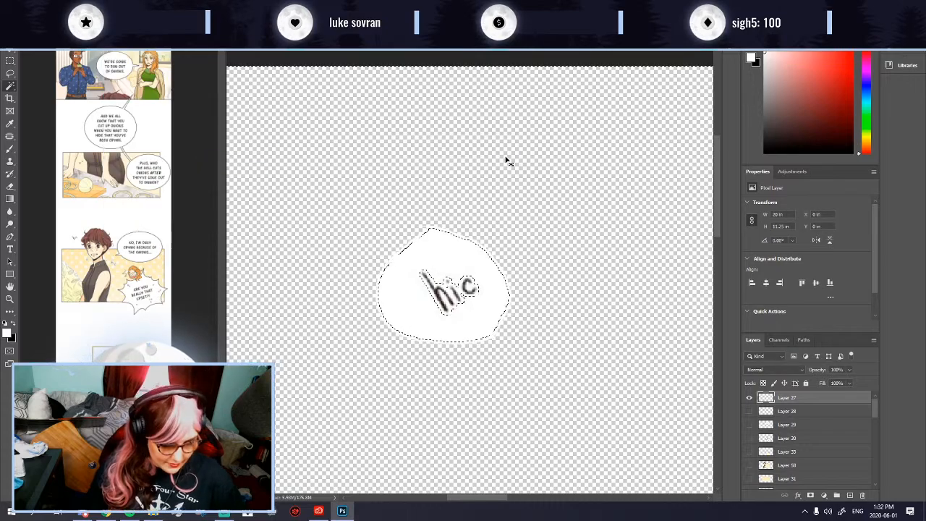
{"action": "key", "text": "Delete"}
{"action": "key", "text": "ctrl+d"}
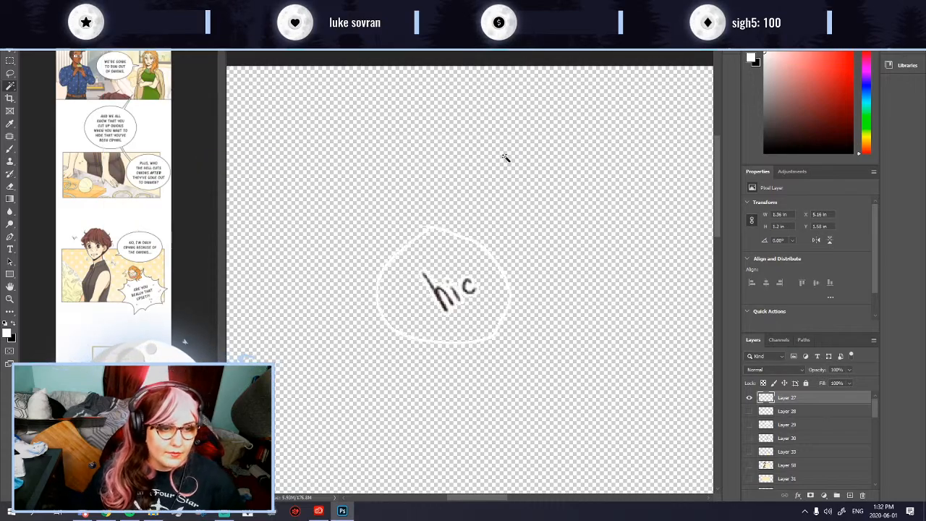
{"action": "left_click_drag", "start_coordinate": [878, 407], "coordinate": [888, 482]}
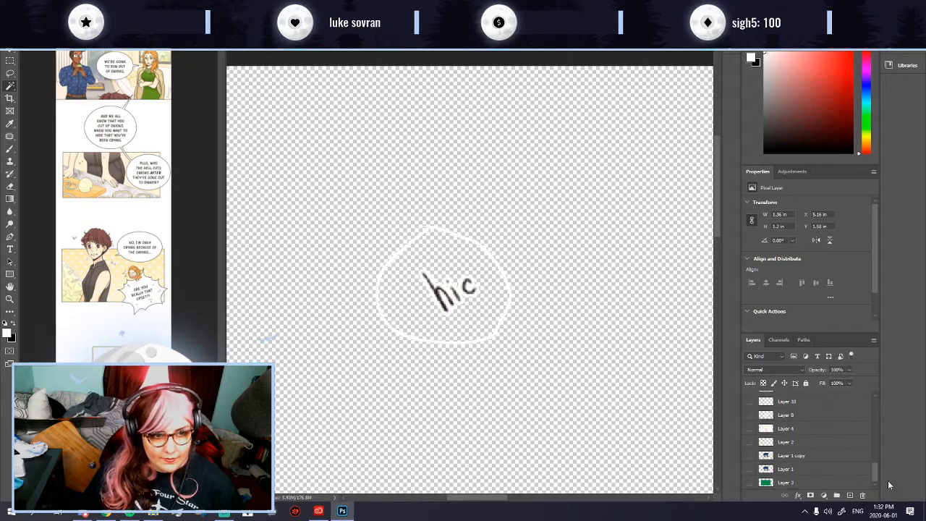
Step: Erase the leftover white ring around "hic" on Layer 27 against the temporarily shown green Layer 3
{"action": "left_click", "coordinate": [749, 482]}
{"action": "left_click", "coordinate": [9, 186]}
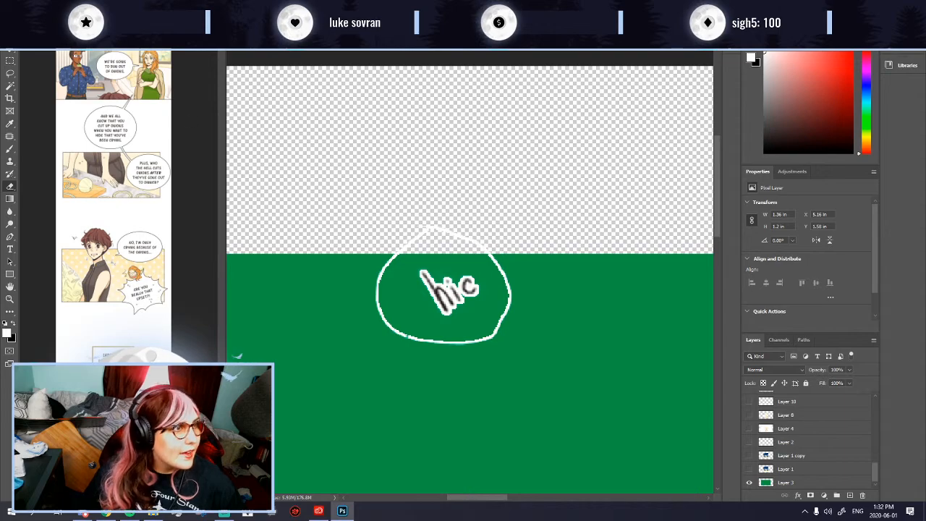
{"action": "left_click", "coordinate": [42, 25]}
{"action": "mouse_move", "coordinate": [454, 335]}
{"action": "left_mouse_down"}
{"action": "mouse_move", "coordinate": [448, 341]}
{"action": "mouse_move", "coordinate": [506, 310]}
{"action": "mouse_move", "coordinate": [516, 261]}
{"action": "mouse_move", "coordinate": [509, 276]}
{"action": "mouse_move", "coordinate": [445, 227]}
{"action": "mouse_move", "coordinate": [372, 280]}
{"action": "mouse_move", "coordinate": [443, 350]}
{"action": "left_mouse_up"}
{"action": "left_click", "coordinate": [749, 482]}
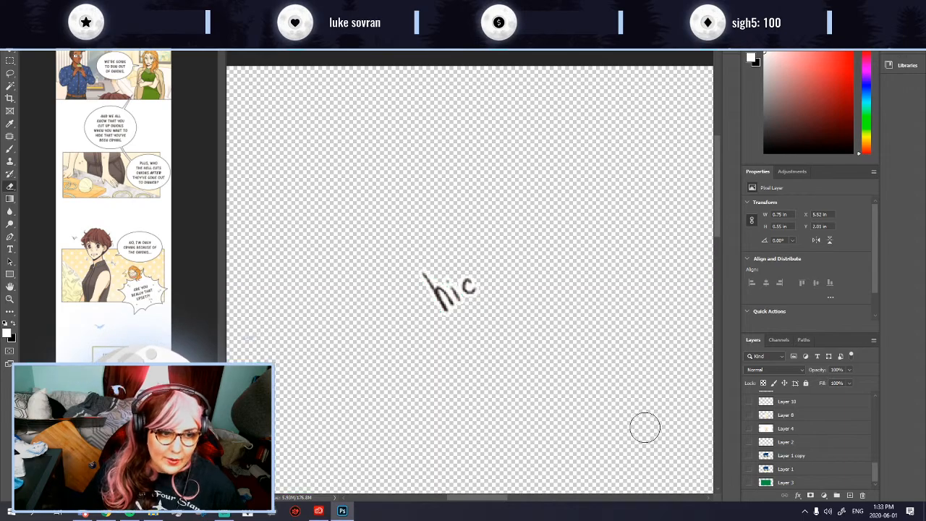
Step: Check what Layers 27 to 33 contain by toggling their visibility, and delete Layer 33
{"action": "scroll", "coordinate": [470, 316], "scroll_direction": "down", "scroll_amount": 3}
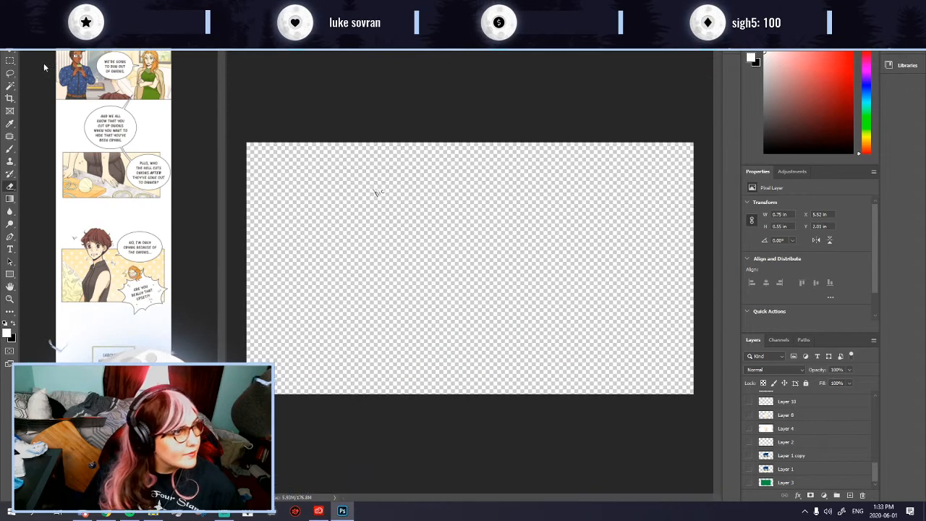
{"action": "scroll", "coordinate": [780, 413], "scroll_direction": "up", "scroll_amount": 3}
{"action": "scroll", "coordinate": [780, 413], "scroll_direction": "up", "scroll_amount": 5}
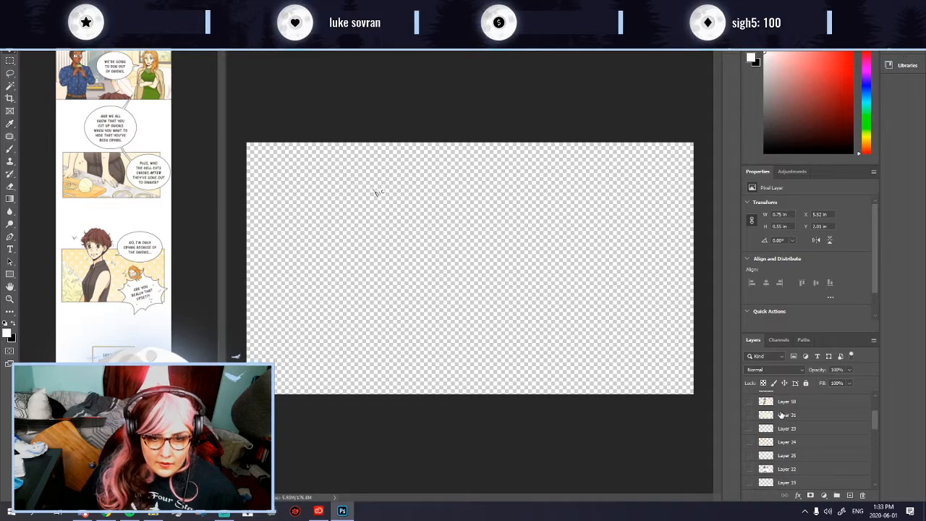
{"action": "left_click", "coordinate": [748, 398]}
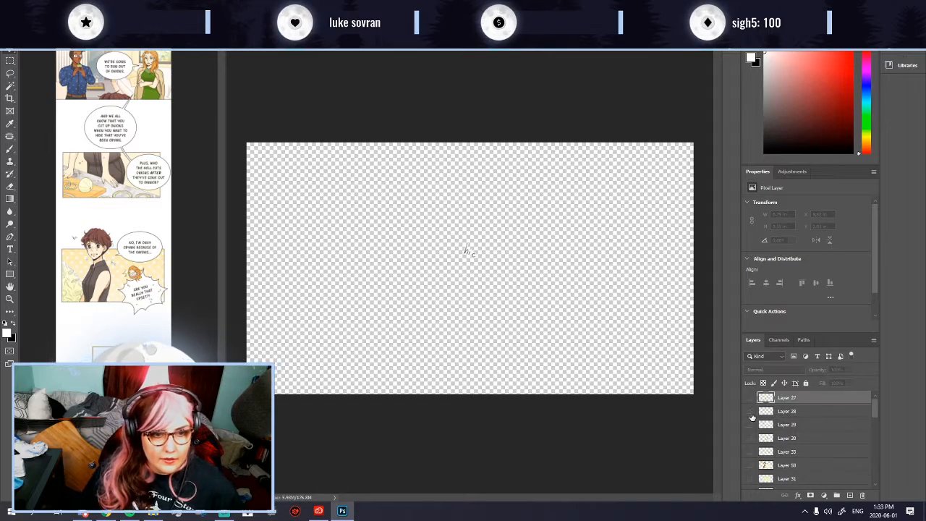
{"action": "left_click", "coordinate": [749, 424]}
{"action": "left_click", "coordinate": [749, 438]}
{"action": "left_click", "coordinate": [749, 437]}
{"action": "left_click", "coordinate": [748, 451]}
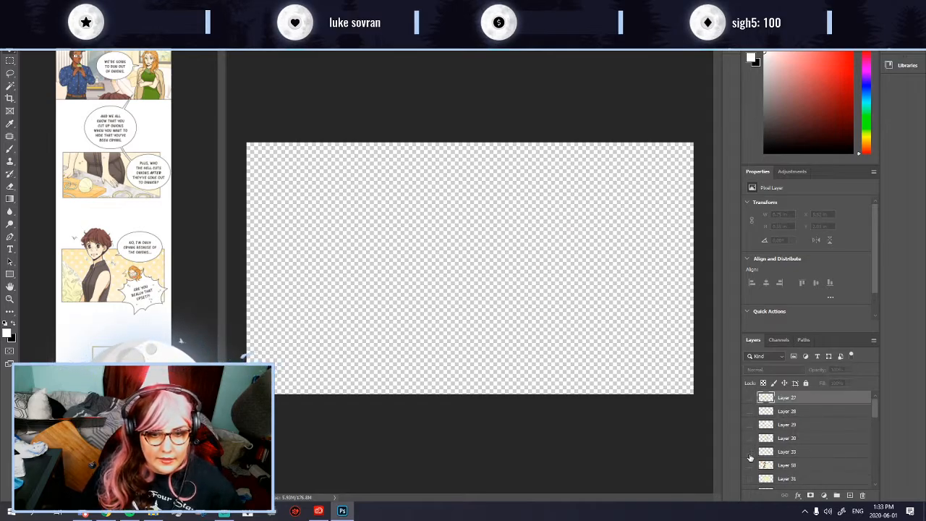
{"action": "left_click", "coordinate": [748, 451]}
{"action": "left_click", "coordinate": [803, 454]}
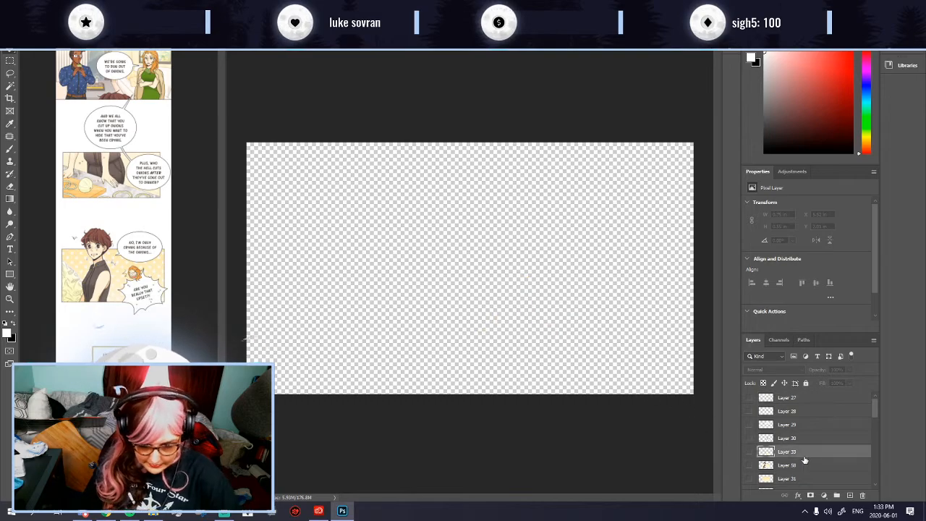
Step: Show only the clean artwork on Layer 58 and save it as the PNG gh1co22.png with the large file size option
{"action": "left_click", "coordinate": [749, 452]}
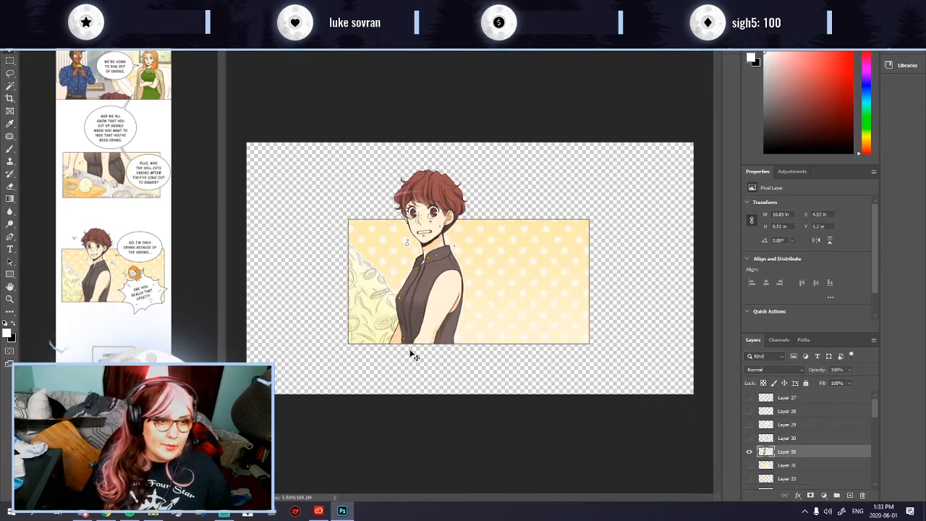
{"action": "scroll", "coordinate": [399, 335], "scroll_direction": "down", "scroll_amount": 3}
{"action": "scroll", "coordinate": [398, 331], "scroll_direction": "up", "scroll_amount": 2}
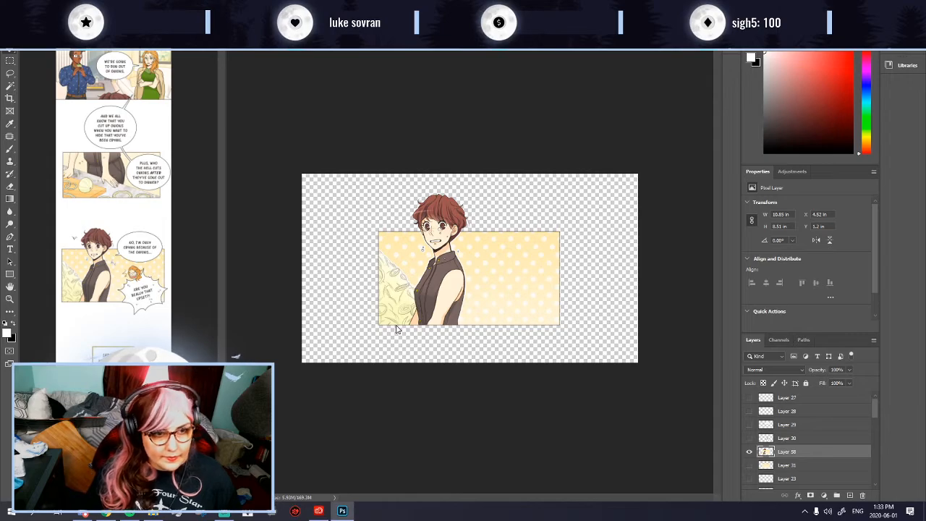
{"action": "key", "text": "shift+ctrl+s"}
{"action": "left_click", "coordinate": [217, 221]}
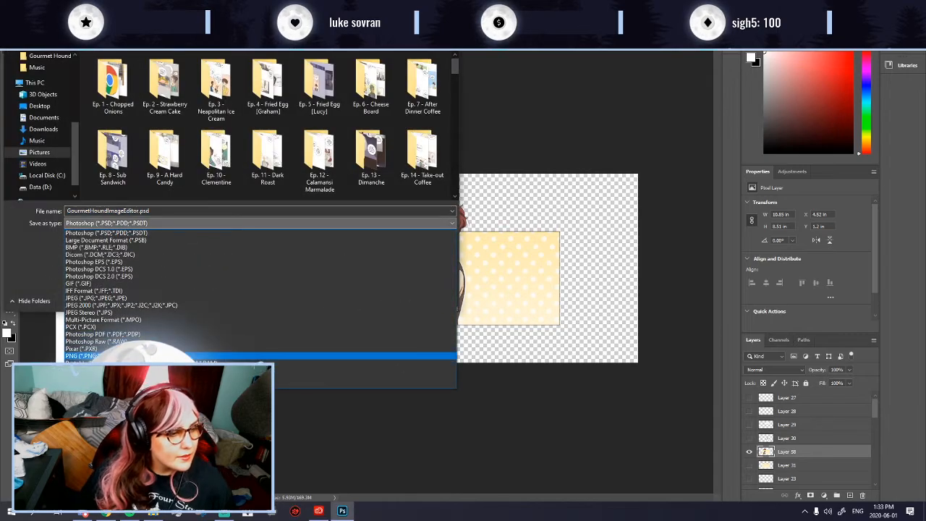
{"action": "left_click", "coordinate": [181, 356]}
{"action": "left_click_drag", "start_coordinate": [455, 66], "coordinate": [448, 203]}
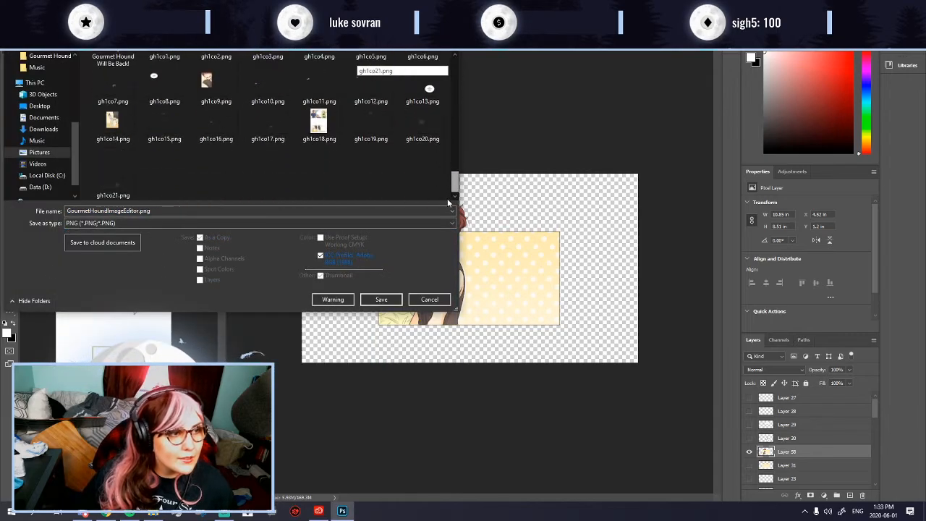
{"action": "left_click", "coordinate": [116, 180]}
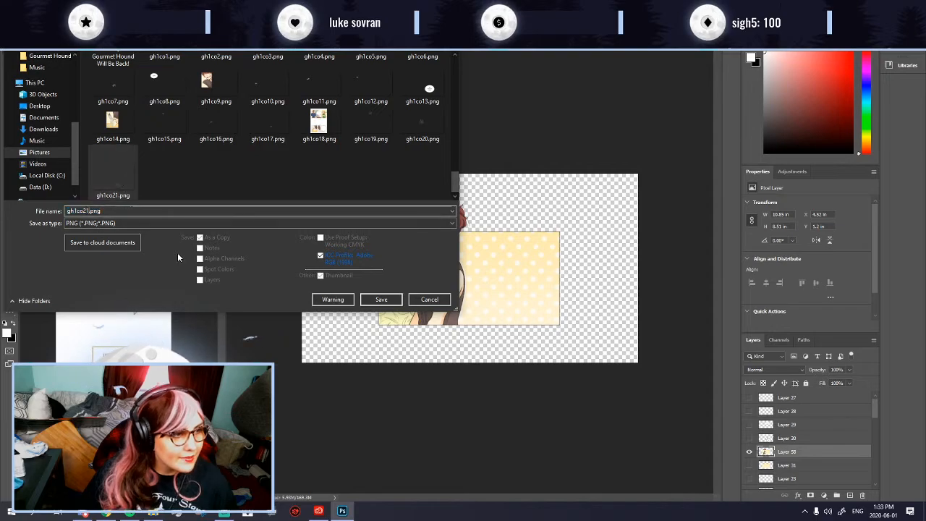
{"action": "key", "text": "BackSpace"}
{"action": "type", "text": "2"}
{"action": "key", "text": "Return"}
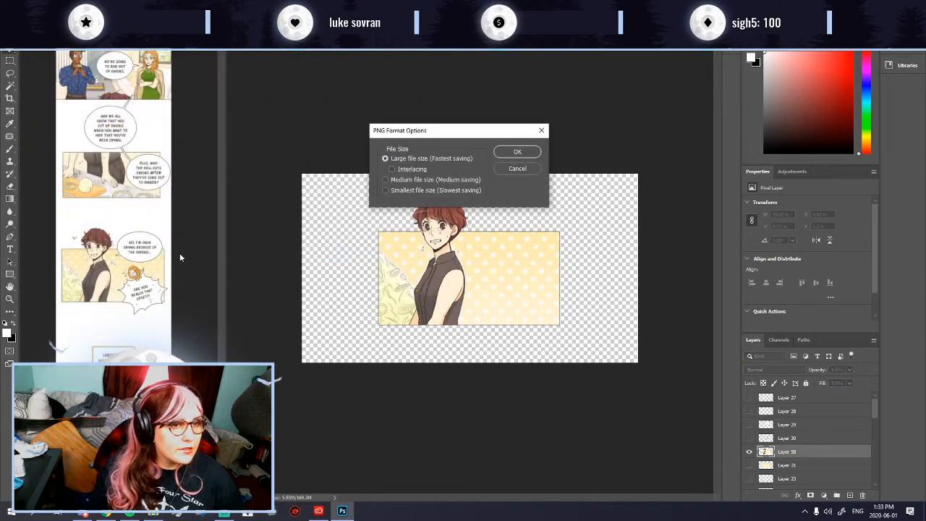
{"action": "key", "text": "Return"}
Step: Show only the "Are you really that upset?!" balloon on Layer 30 and save it as the PNG gh1co23.png
{"action": "left_click", "coordinate": [749, 438]}
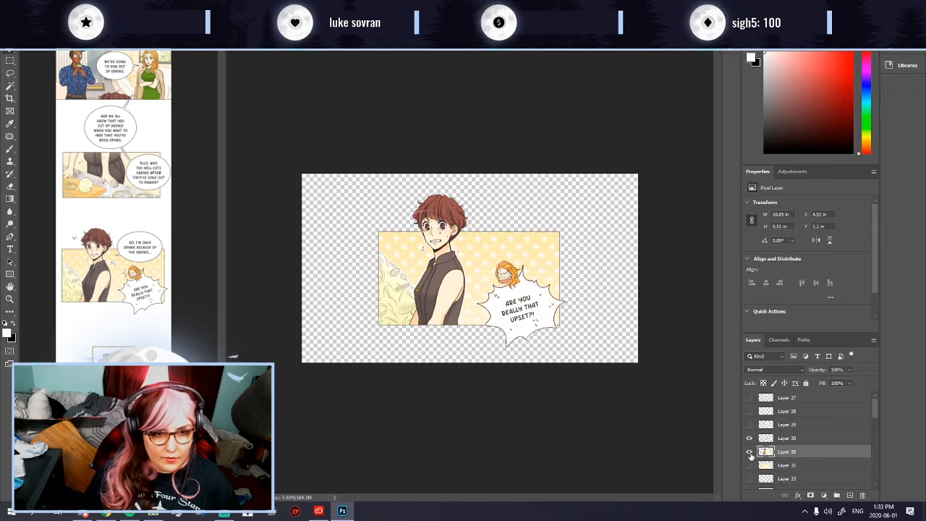
{"action": "left_click", "coordinate": [750, 451]}
{"action": "key", "text": "ctrl+shift+s"}
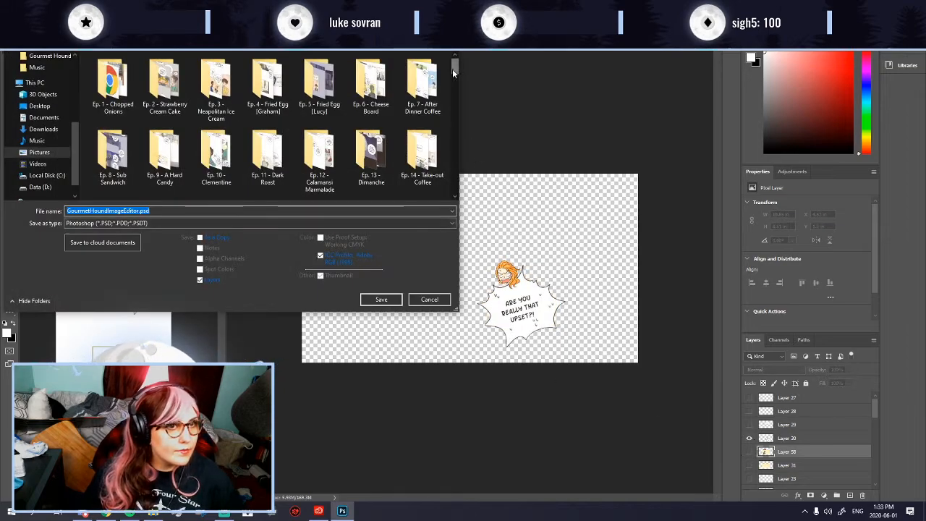
{"action": "left_click_drag", "start_coordinate": [454, 70], "coordinate": [454, 187]}
{"action": "left_click", "coordinate": [239, 222]}
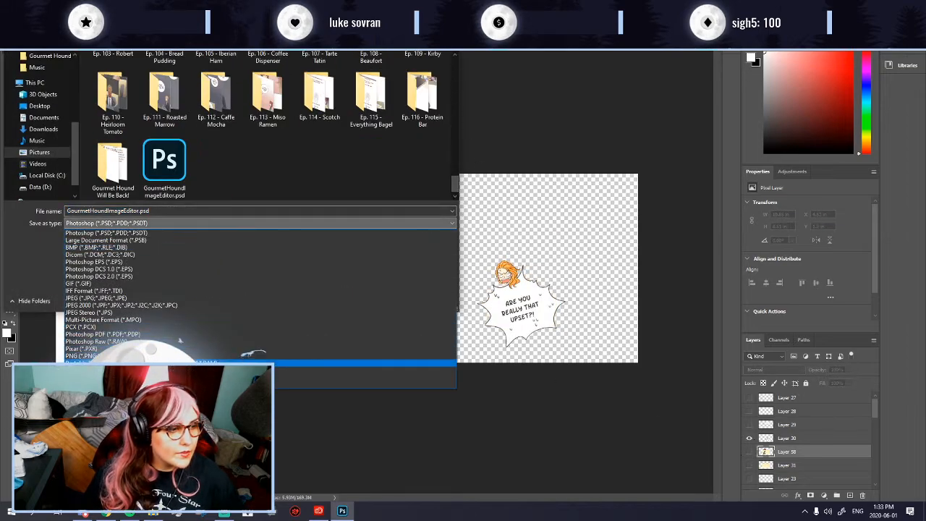
{"action": "left_click", "coordinate": [134, 356]}
{"action": "left_click_drag", "start_coordinate": [454, 72], "coordinate": [434, 203]}
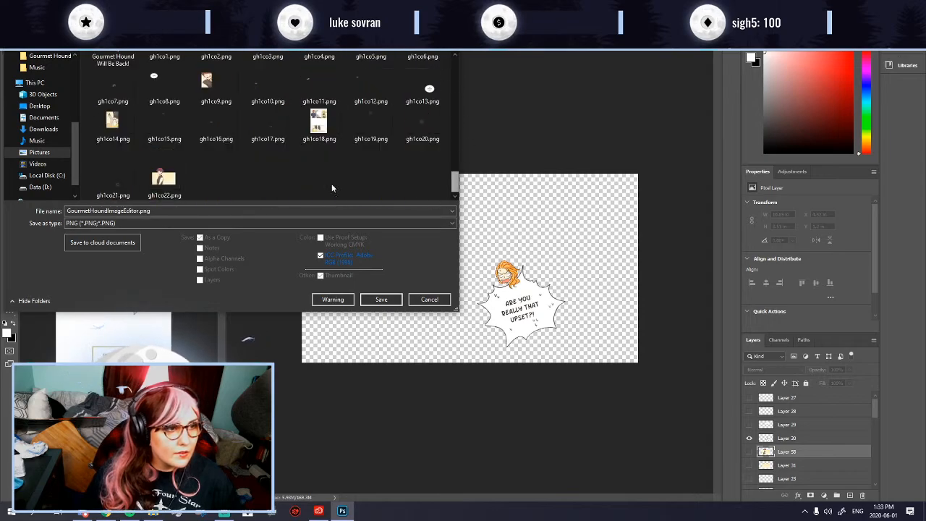
{"action": "left_click", "coordinate": [168, 192]}
{"action": "left_click", "coordinate": [94, 211]}
{"action": "left_click", "coordinate": [94, 210]}
{"action": "left_click_drag", "start_coordinate": [100, 210], "coordinate": [33, 211]}
{"action": "left_click", "coordinate": [90, 211]}
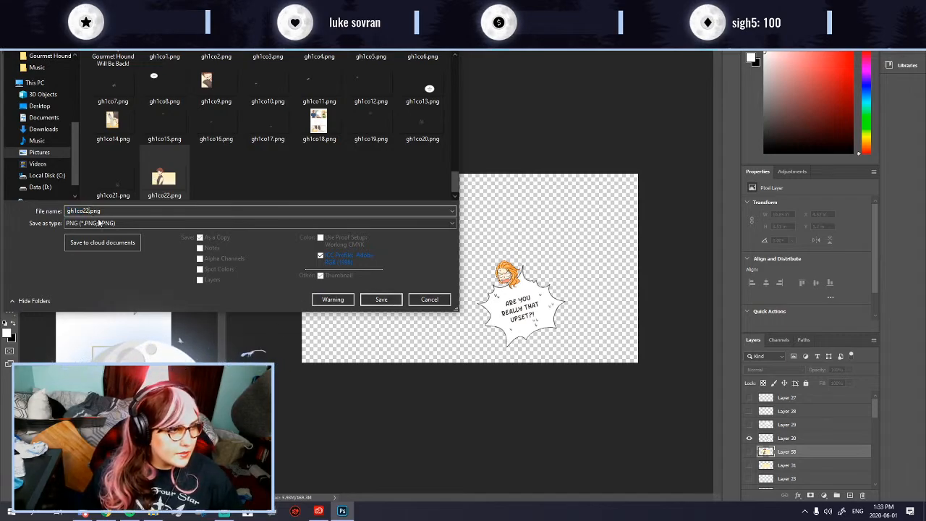
{"action": "key", "text": "Return"}
{"action": "key", "text": "Return"}
Step: Show only the "No, I'm only crying because of the onions..." balloon on Layer 29 and save it as the PNG gh1co24.png
{"action": "left_click", "coordinate": [750, 425]}
{"action": "left_click", "coordinate": [749, 438]}
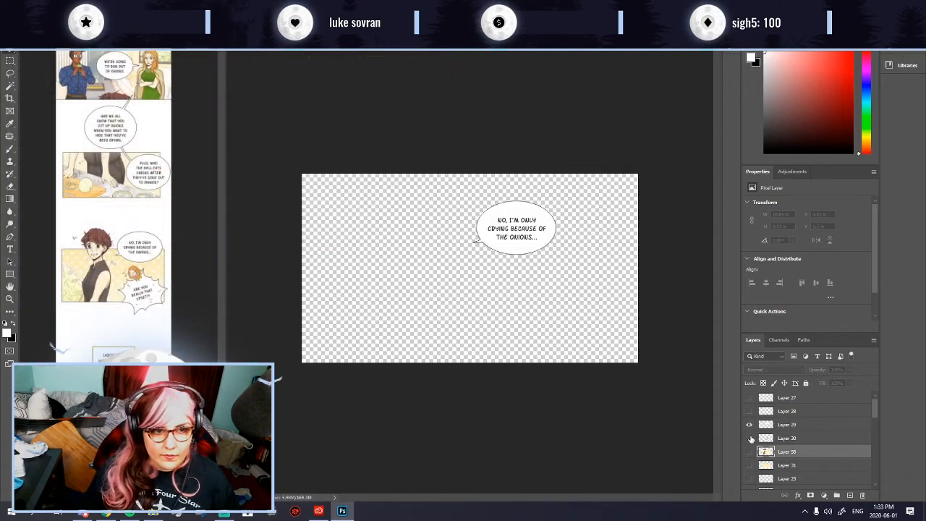
{"action": "key", "text": "ctrl+shift+s"}
{"action": "type", "text": "gh1co"}
{"action": "left_click", "coordinate": [131, 226]}
{"action": "left_click", "coordinate": [101, 225]}
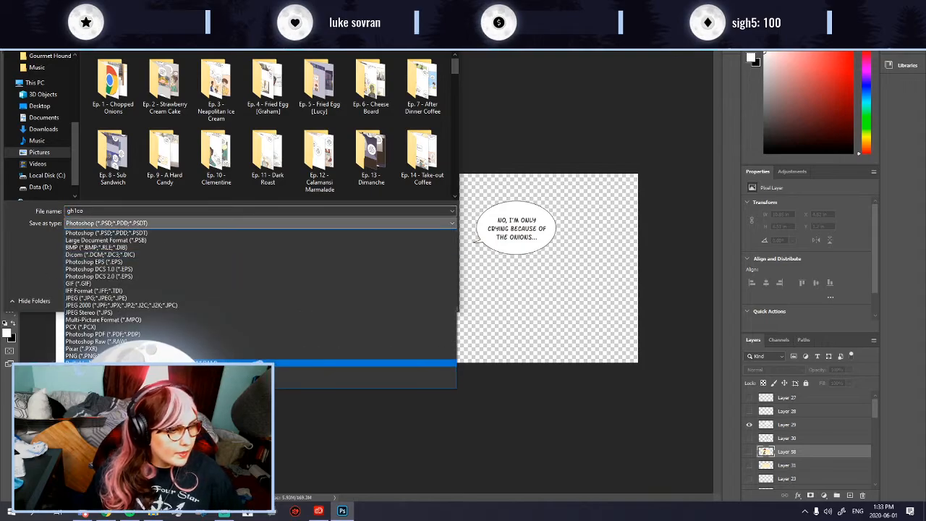
{"action": "left_click", "coordinate": [81, 366]}
{"action": "double_click", "coordinate": [115, 211]}
{"action": "type", "text": "gh1co2"}
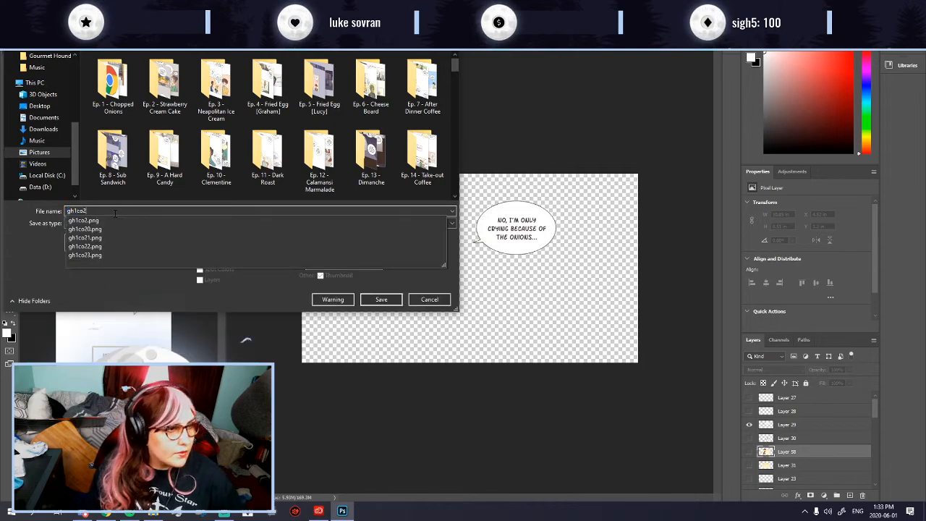
{"action": "key", "text": "Return"}
{"action": "key", "text": "Return"}
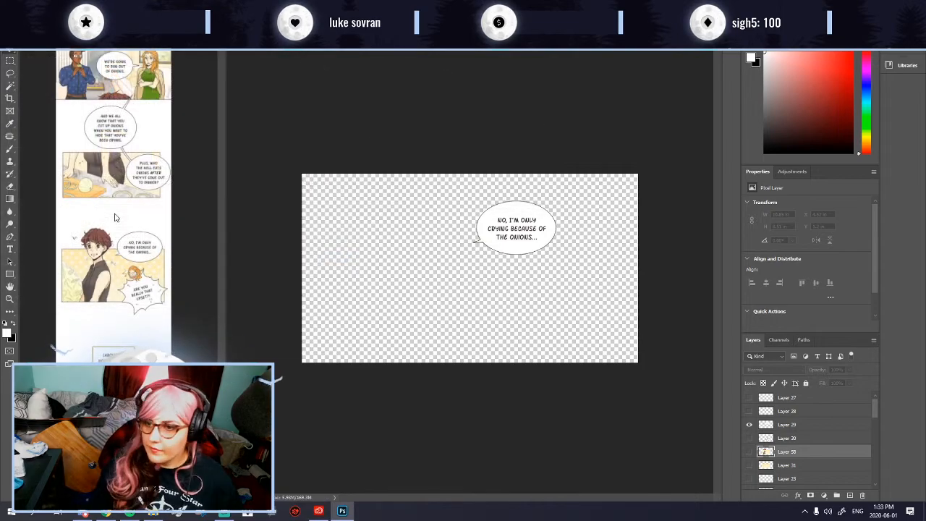
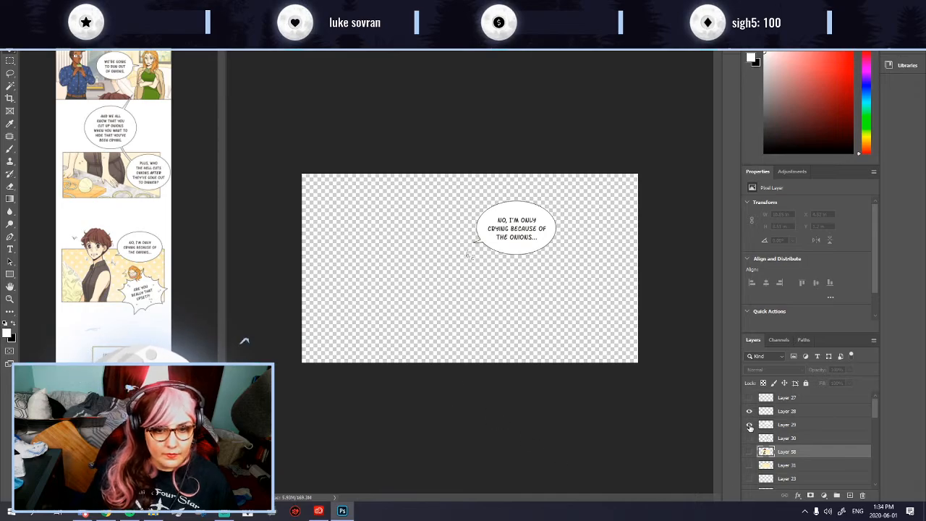
Step: Show only the "hic" lettering on Layer 28 and save it as the PNG gh1co25
{"action": "left_click", "coordinate": [749, 425]}
{"action": "key", "text": "ctrl+shift+s"}
{"action": "left_click", "coordinate": [114, 224]}
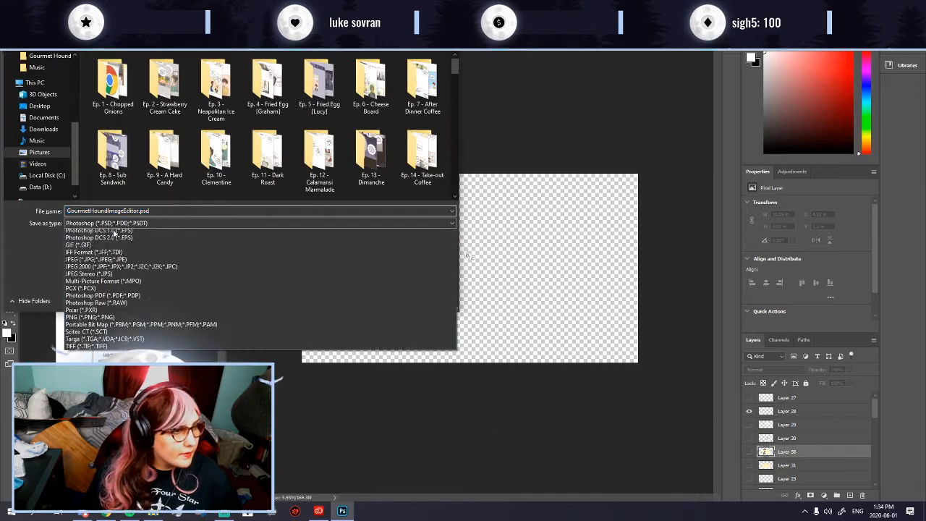
{"action": "left_click", "coordinate": [84, 356]}
{"action": "left_click_drag", "start_coordinate": [455, 67], "coordinate": [455, 182]}
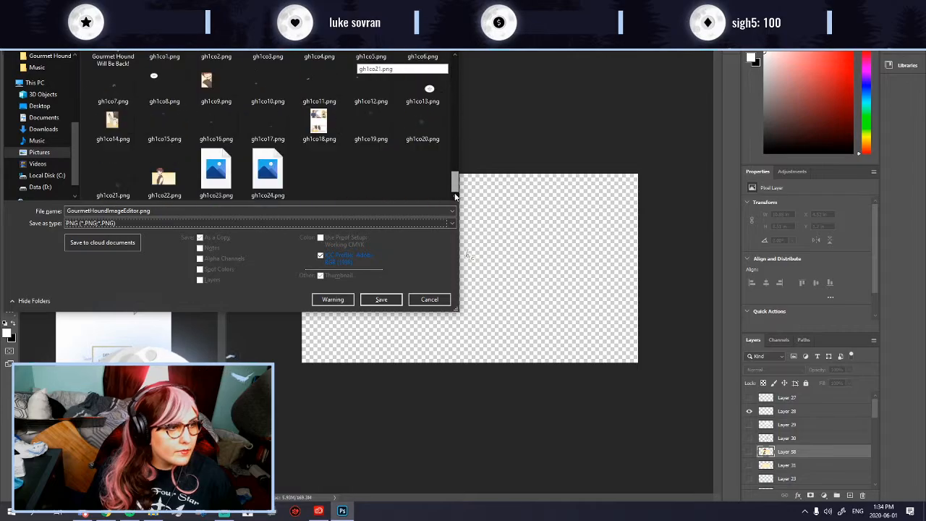
{"action": "double_click", "coordinate": [186, 211]}
{"action": "type", "text": "gh1co"}
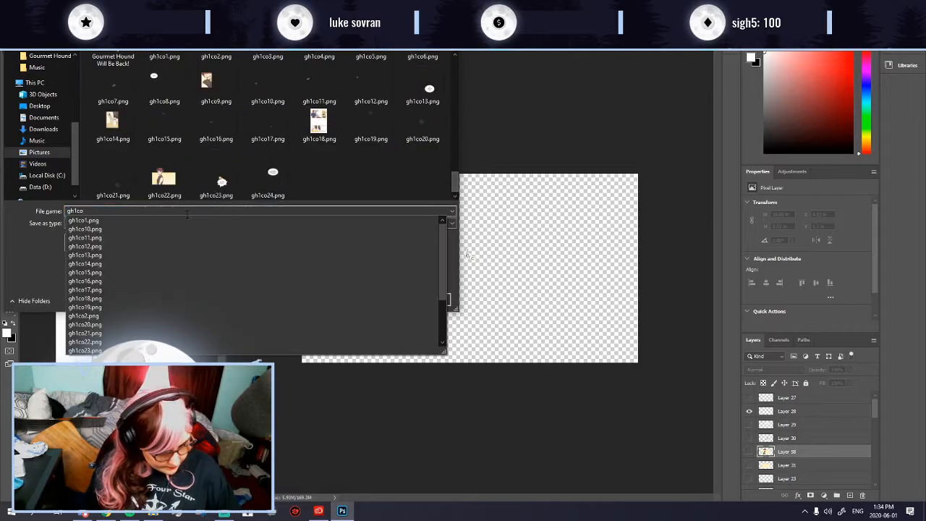
{"action": "type", "text": "25"}
{"action": "left_click", "coordinate": [381, 299]}
{"action": "left_click", "coordinate": [517, 151]}
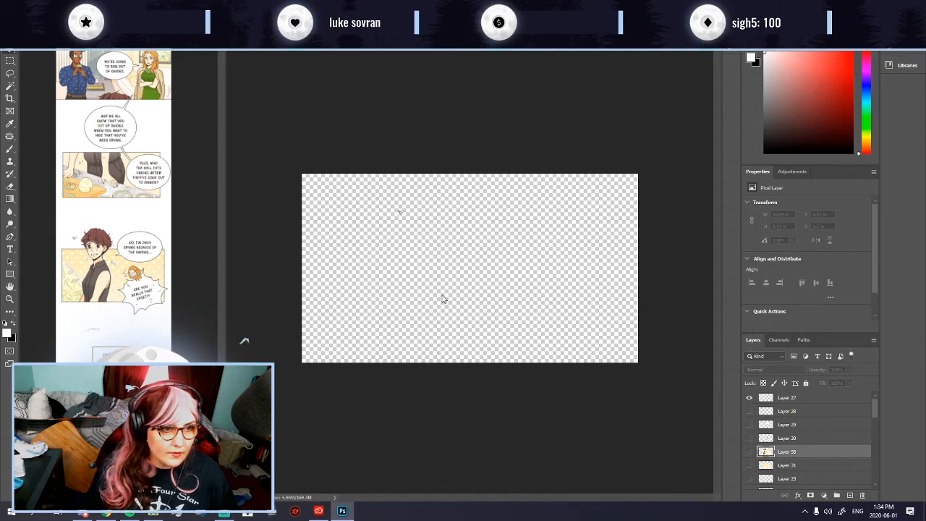
Step: Save the "hic" lettering on Layer 27 alone as the PNG gh1co26
{"action": "key", "text": "ctrl+shift+s"}
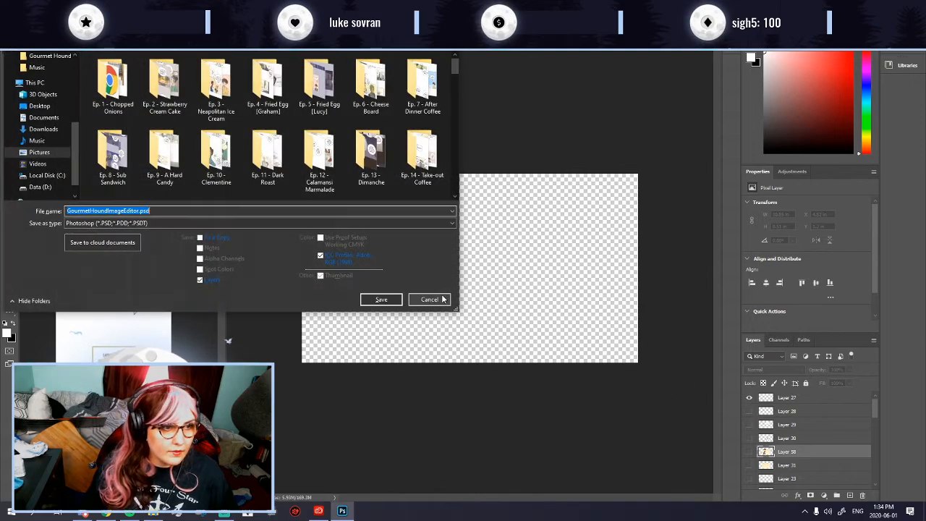
{"action": "left_click", "coordinate": [172, 222]}
{"action": "left_click", "coordinate": [160, 356]}
{"action": "left_click", "coordinate": [181, 212]}
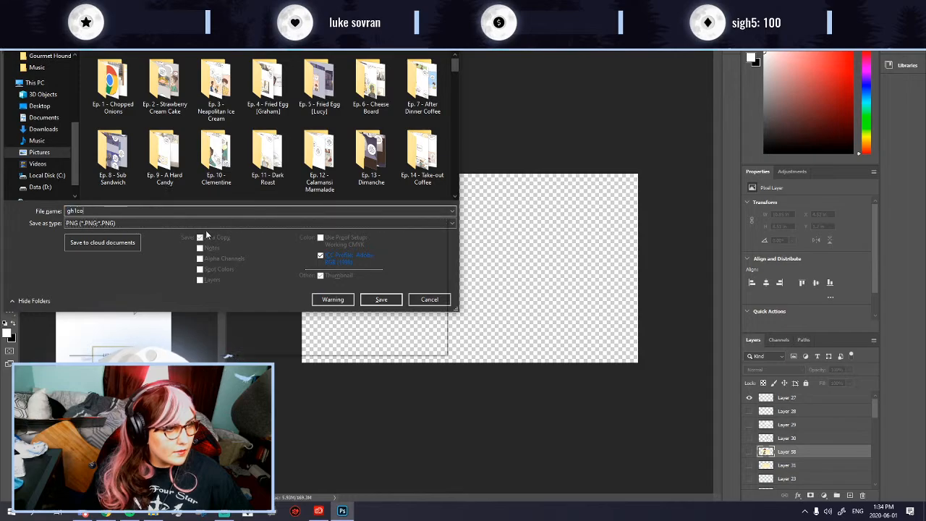
{"action": "type", "text": "gh1co"}
{"action": "type", "text": "27"}
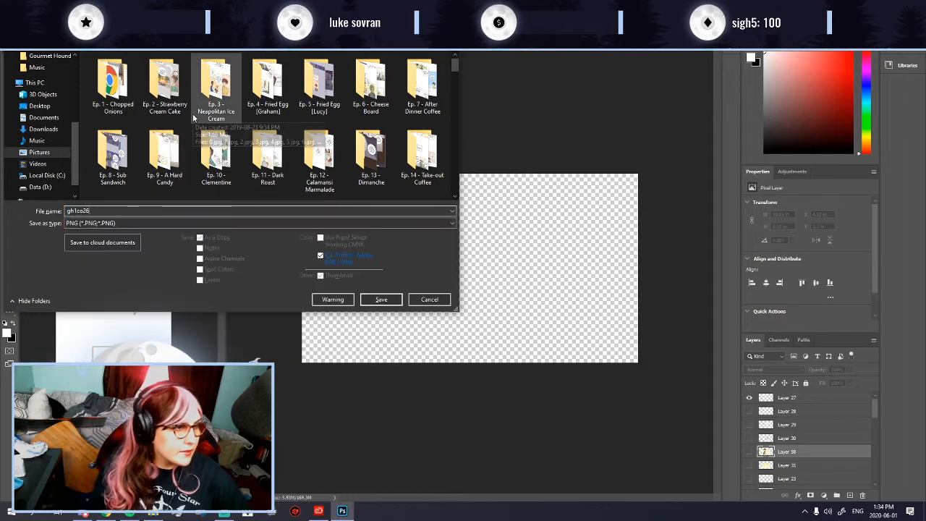
{"action": "key", "text": "Return"}
{"action": "key", "text": "Return"}
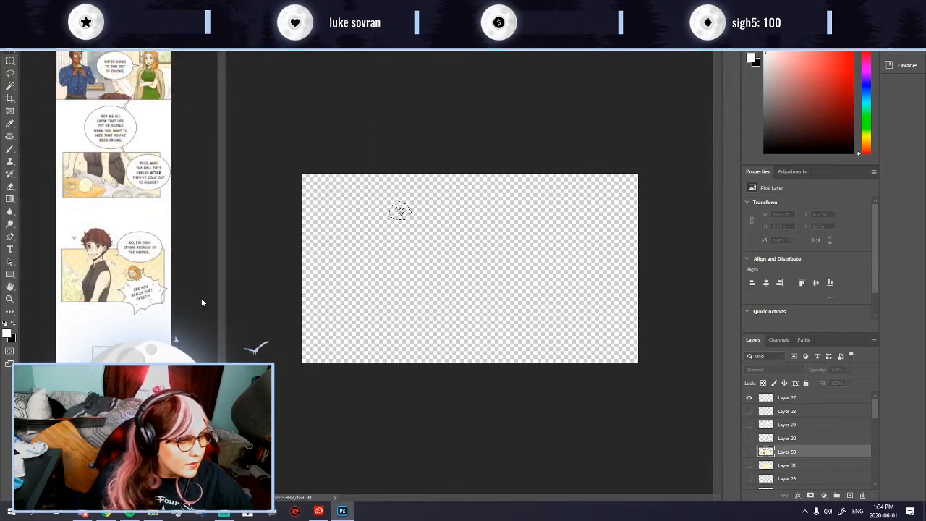
Step: Clear the selection and look through the source comic strip for the section following the finished panel
{"action": "left_click", "coordinate": [202, 299]}
{"action": "scroll", "coordinate": [203, 299], "scroll_direction": "down", "scroll_amount": 1}
{"action": "scroll", "coordinate": [212, 296], "scroll_direction": "down", "scroll_amount": 3}
{"action": "key", "text": "ctrl+d"}
{"action": "left_click_drag", "start_coordinate": [221, 173], "coordinate": [217, 256]}
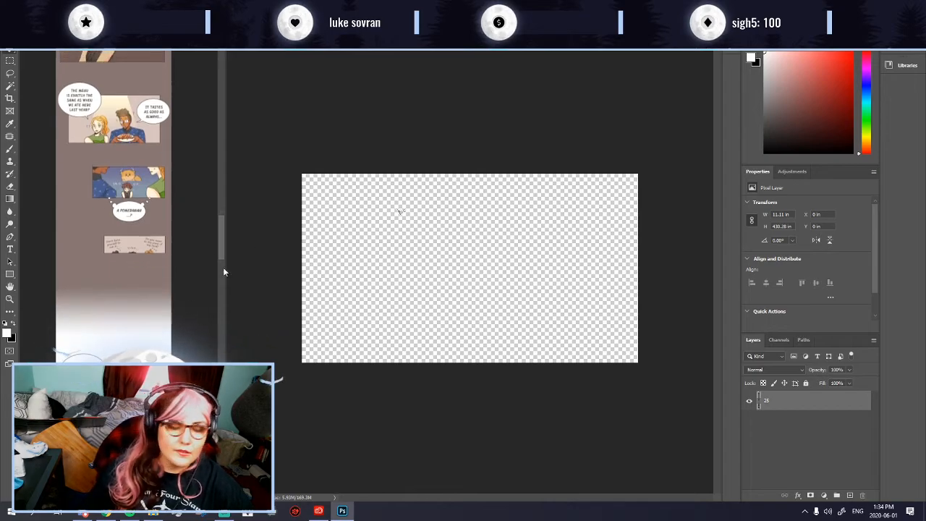
{"action": "left_click_drag", "start_coordinate": [222, 237], "coordinate": [249, 165]}
{"action": "scroll", "coordinate": [25, 274], "scroll_direction": "up", "scroll_amount": 2}
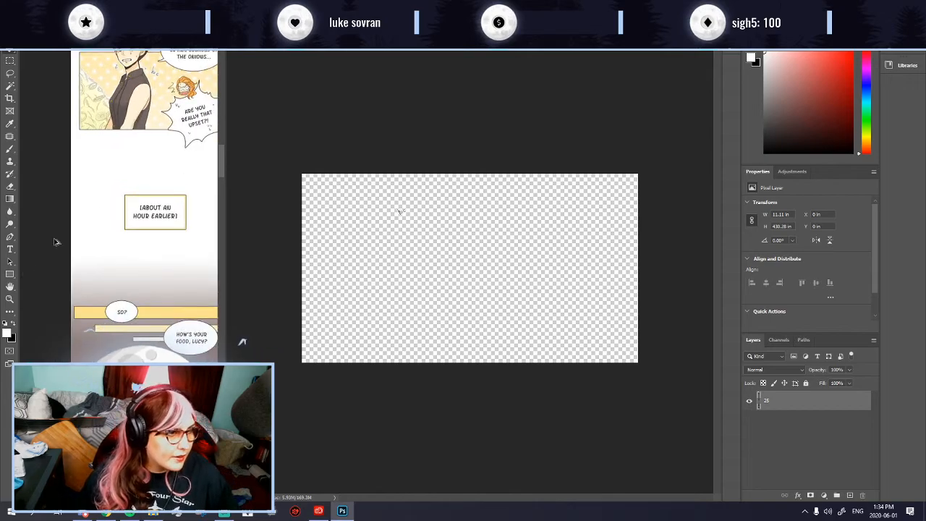
{"action": "scroll", "coordinate": [57, 241], "scroll_direction": "down", "scroll_amount": 2}
{"action": "scroll", "coordinate": [162, 254], "scroll_direction": "up", "scroll_amount": 2}
{"action": "scroll", "coordinate": [162, 253], "scroll_direction": "down", "scroll_amount": 1}
Step: Select the full-width section around the "About an hour earlier" caption box in the comic strip with a rectangular marquee and copy it
{"action": "left_click", "coordinate": [10, 62]}
{"action": "left_click_drag", "start_coordinate": [42, 168], "coordinate": [217, 236]}
{"action": "key", "text": "ctrl+d"}
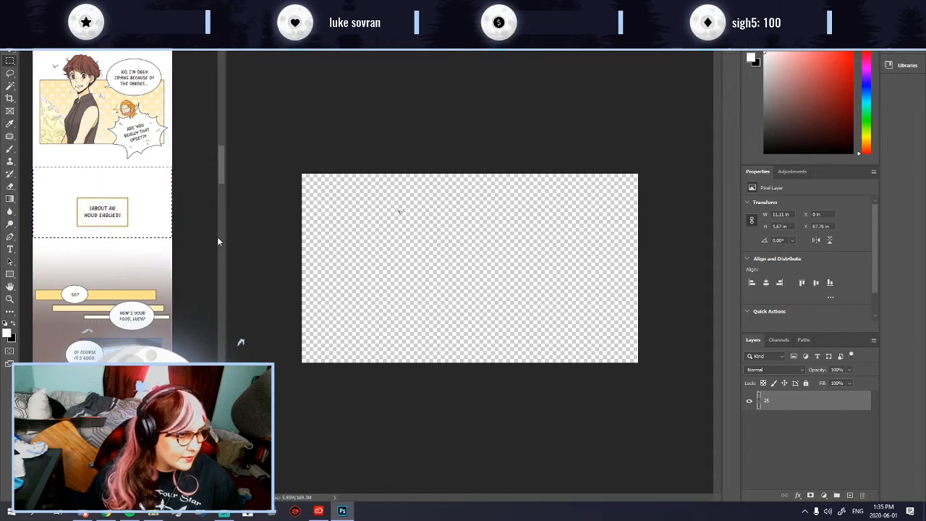
{"action": "scroll", "coordinate": [128, 229], "scroll_direction": "down", "scroll_amount": 3}
{"action": "left_click_drag", "start_coordinate": [72, 194], "coordinate": [171, 232]}
{"action": "key", "text": "ctrl+c"}
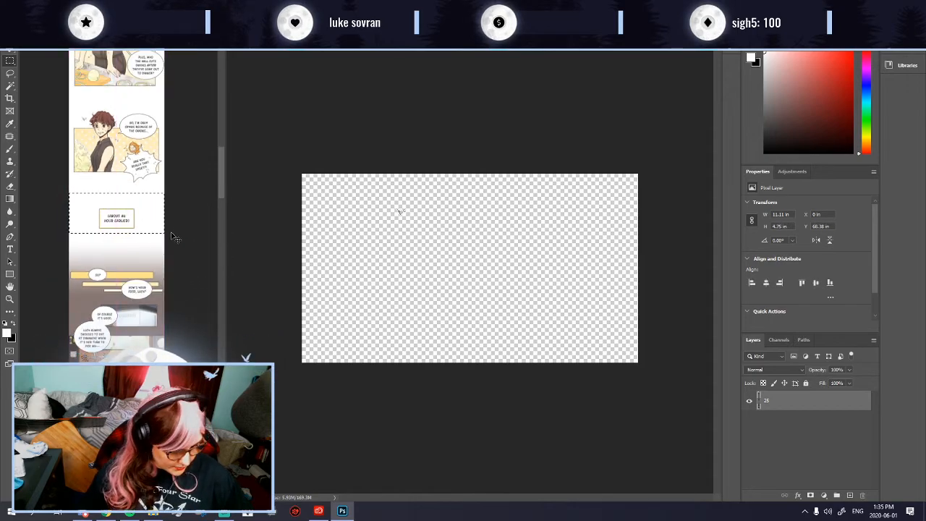
Step: Paste the copied caption-box section into the panel document and move its layer to the top of the stack
{"action": "left_click", "coordinate": [448, 240]}
{"action": "key", "text": "ctrl+v"}
{"action": "left_click_drag", "start_coordinate": [786, 448], "coordinate": [789, 397]}
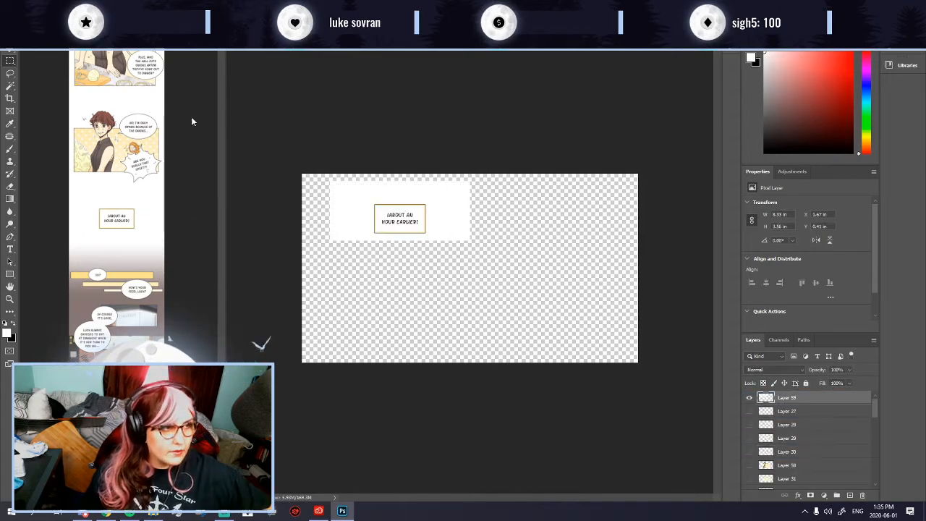
Step: Enlarge the pasted caption section with Free Transform to span the full canvas width, with the caption box centred
{"action": "left_click", "coordinate": [11, 87]}
{"action": "left_click", "coordinate": [447, 217]}
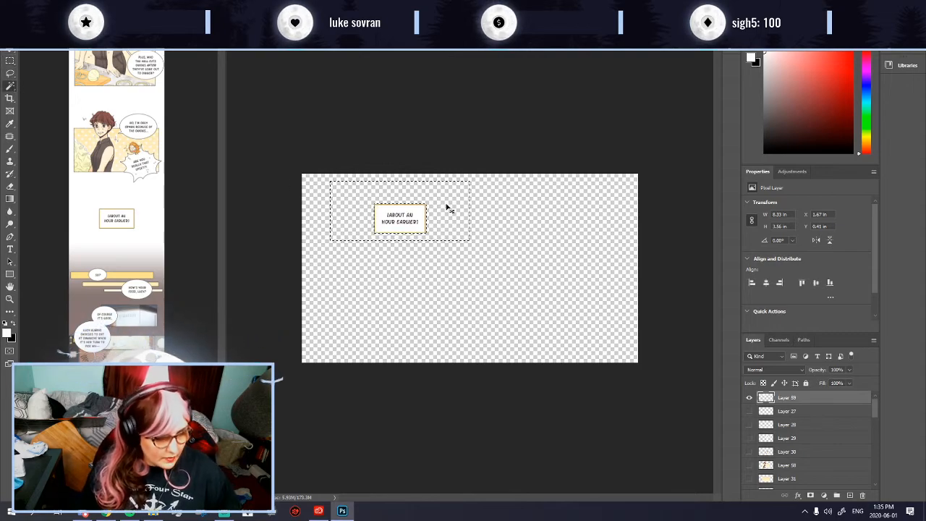
{"action": "key", "text": "ctrl+t"}
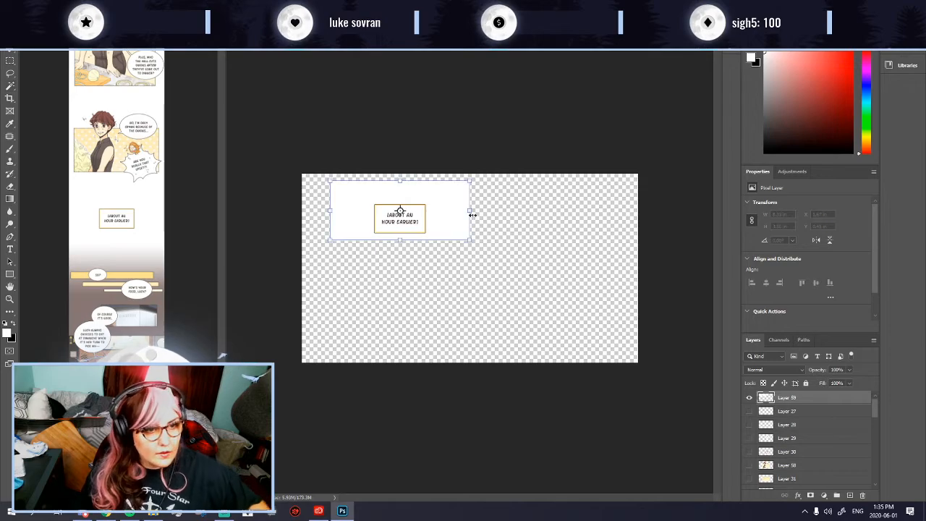
{"action": "left_click_drag", "start_coordinate": [471, 209], "coordinate": [636, 211]}
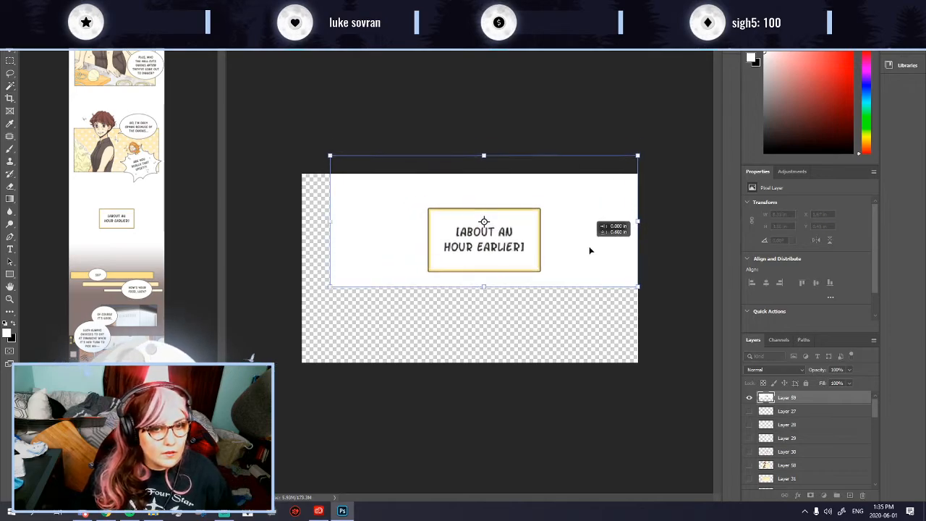
{"action": "left_click_drag", "start_coordinate": [588, 243], "coordinate": [592, 278]}
{"action": "left_click_drag", "start_coordinate": [335, 251], "coordinate": [310, 260]}
{"action": "key", "text": "Return"}
Step: Remove the white background around the "About an hour earlier" caption box with the Magic Wand and clear the selection
{"action": "left_click", "coordinate": [606, 270]}
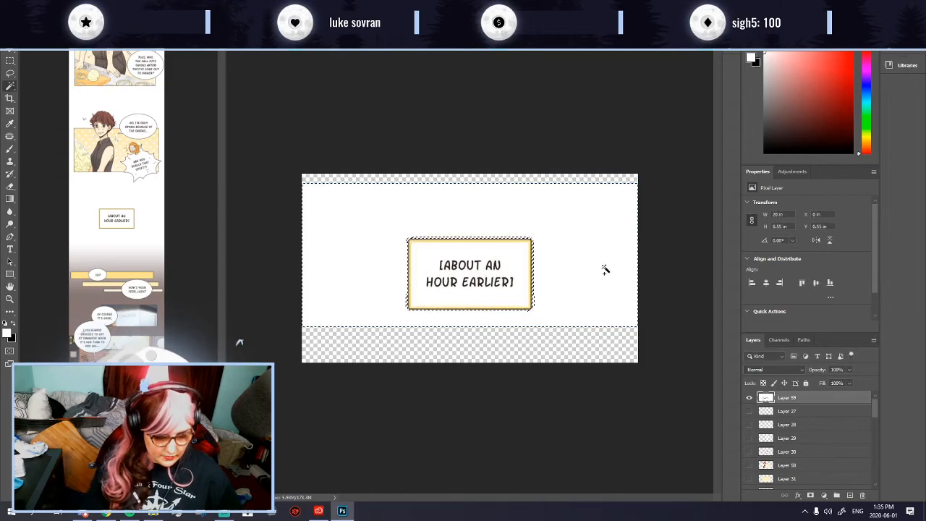
{"action": "key", "text": "Delete"}
{"action": "key", "text": "ctrl+d"}
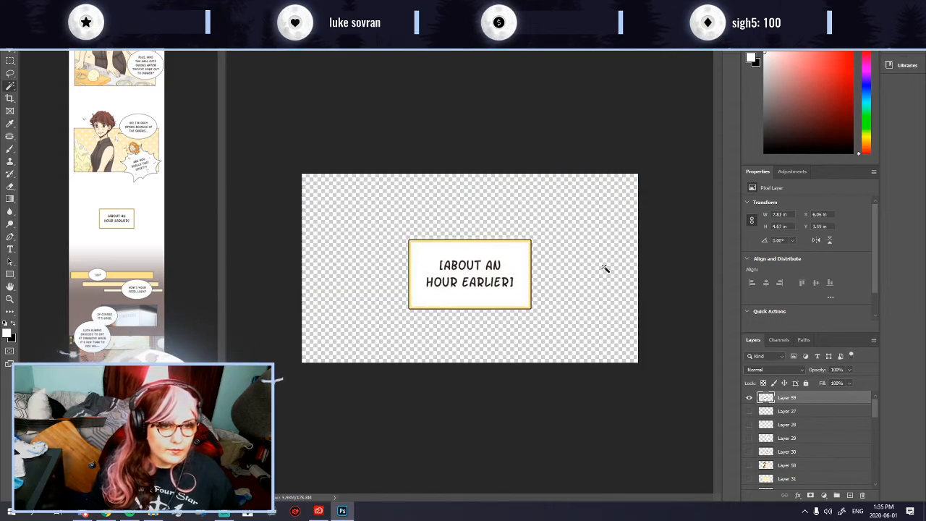
{"action": "key", "text": "ctrl+z"}
{"action": "key", "text": "ctrl+z"}
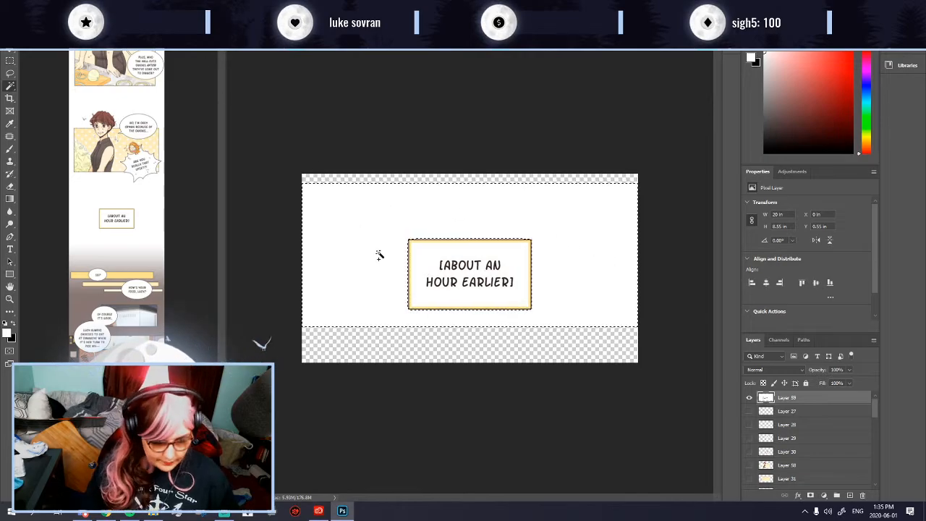
{"action": "key", "text": "Delete"}
{"action": "key", "text": "ctrl+d"}
Step: Save the isolated caption box as the PNG gh1co27 and hide Layer 59
{"action": "key", "text": "ctrl+shift+s"}
{"action": "left_click", "coordinate": [117, 224]}
{"action": "left_click", "coordinate": [83, 357]}
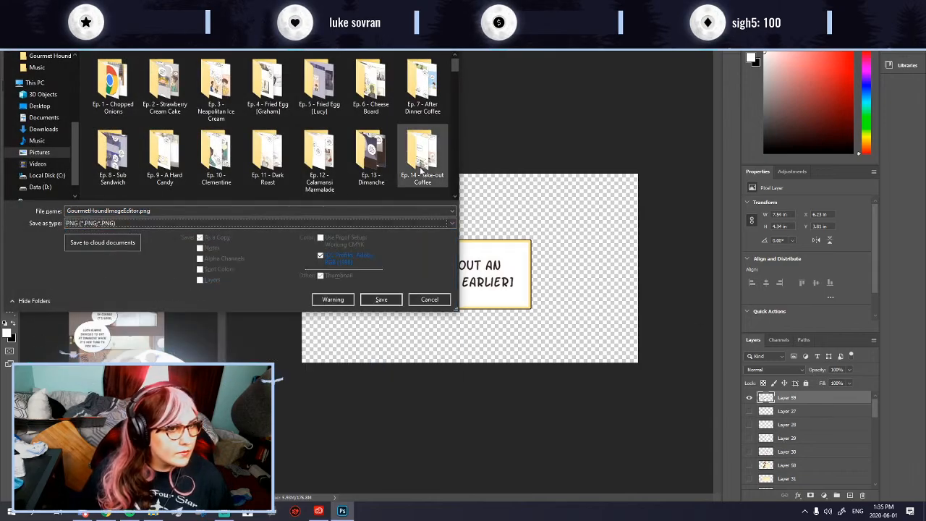
{"action": "left_click", "coordinate": [309, 212]}
{"action": "key", "text": "BackSpace"}
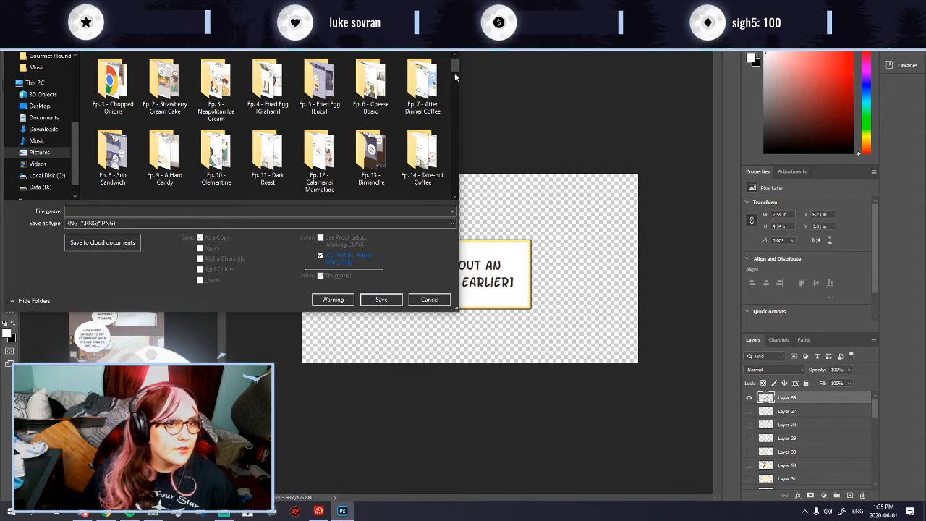
{"action": "left_click_drag", "start_coordinate": [452, 81], "coordinate": [453, 185]}
{"action": "left_click", "coordinate": [370, 174]}
{"action": "left_click", "coordinate": [87, 210]}
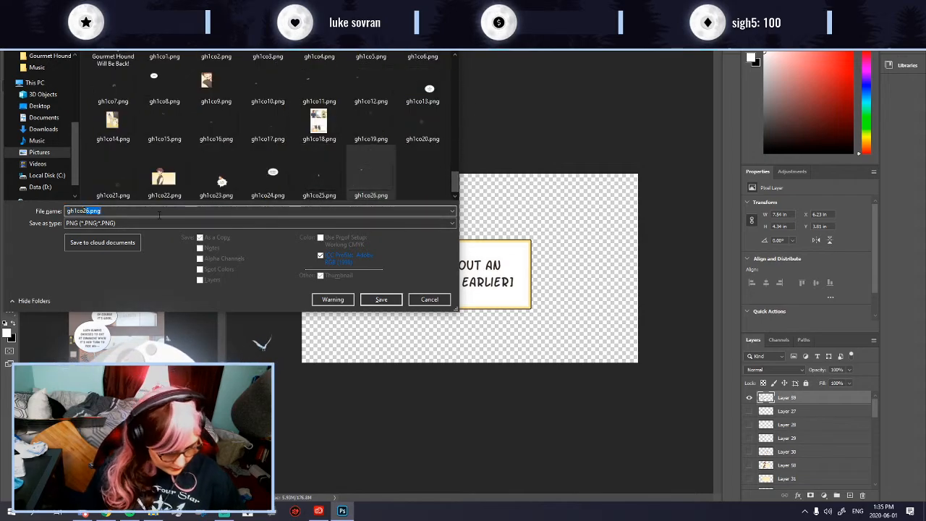
{"action": "type", "text": "27"}
{"action": "key", "text": "Return"}
{"action": "key", "text": "Return"}
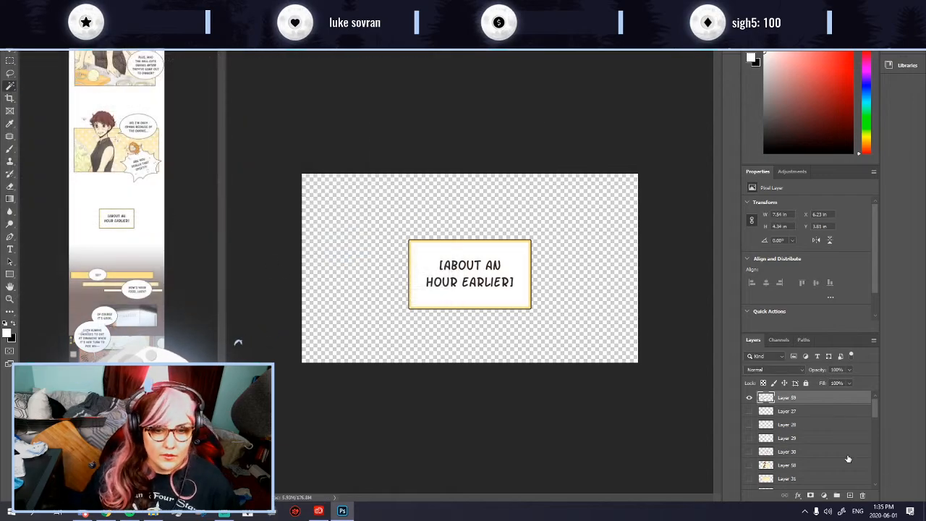
{"action": "left_click", "coordinate": [750, 399]}
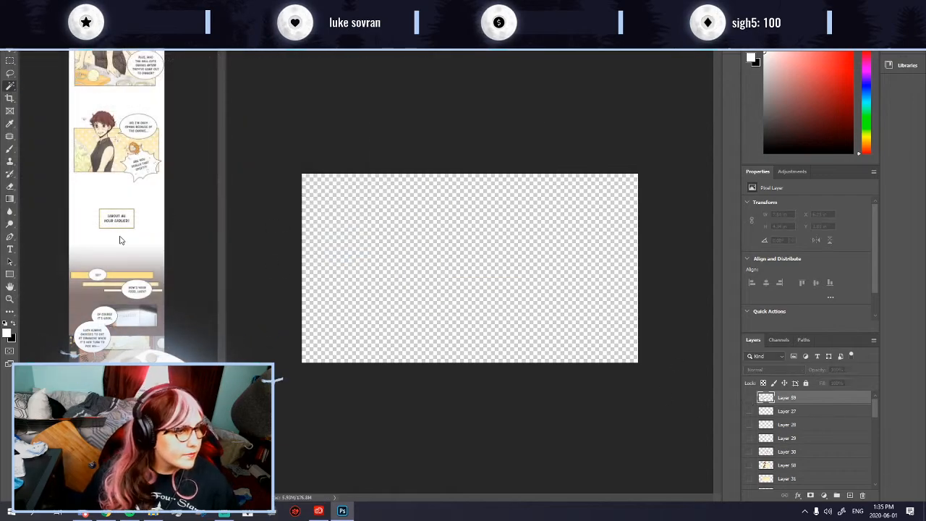
Step: Clear the old marquee around the caption box in the source comic strip
{"action": "key", "text": "m"}
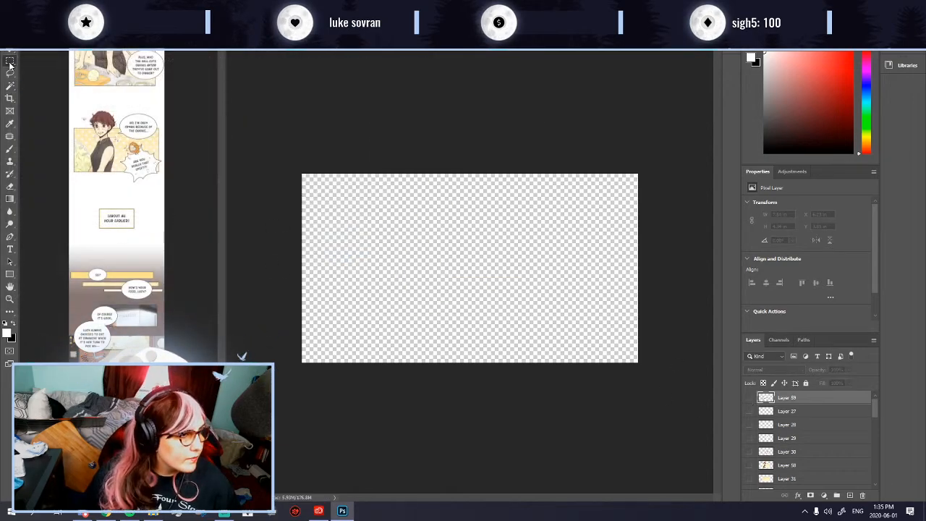
{"action": "left_click", "coordinate": [60, 229]}
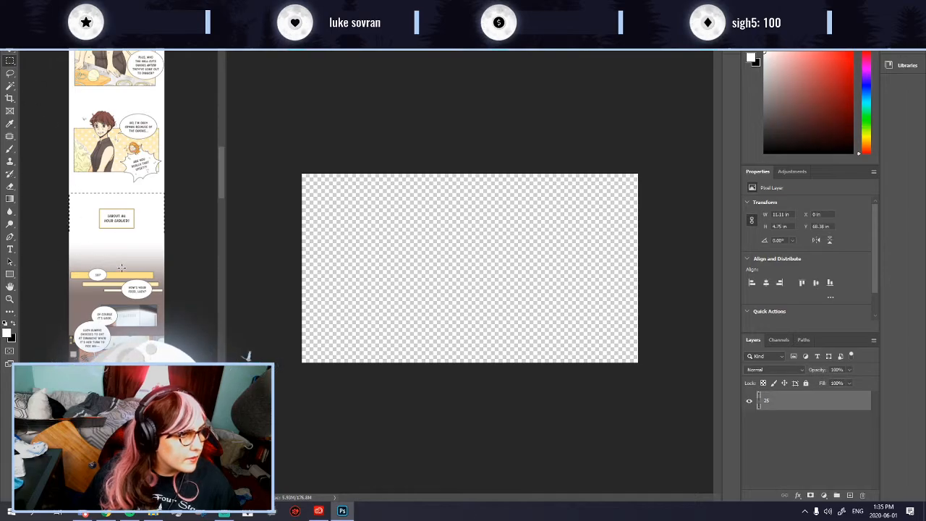
{"action": "key", "text": "ctrl+f"}
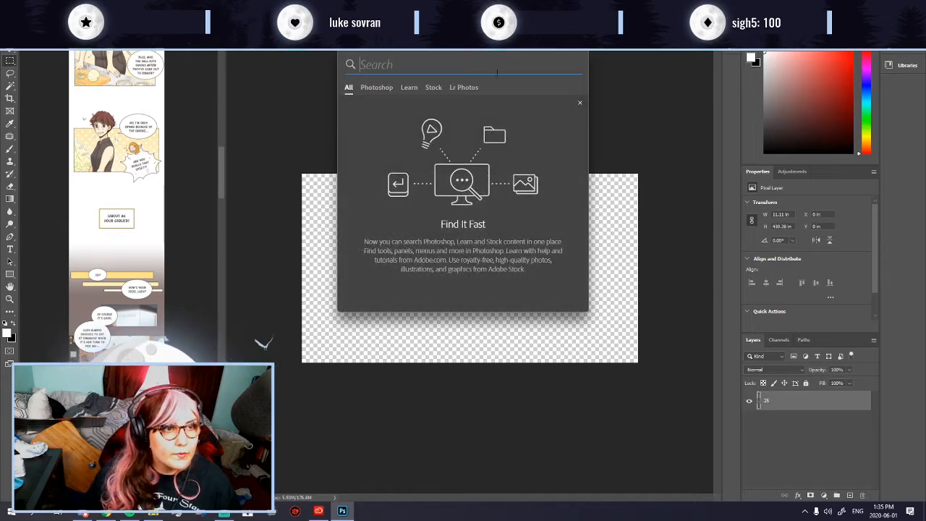
{"action": "left_click", "coordinate": [124, 327]}
{"action": "left_click", "coordinate": [63, 241]}
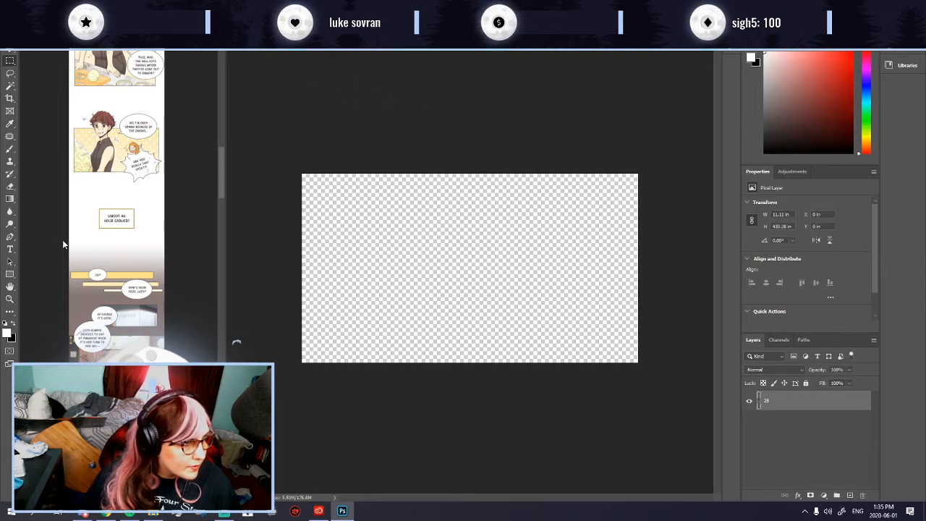
Step: Copy the full-width gradient section with the "So?" and "How's your food" balloons from the comic strip into the panel document
{"action": "scroll", "coordinate": [56, 283], "scroll_direction": "up", "scroll_amount": 2}
{"action": "scroll", "coordinate": [174, 301], "scroll_direction": "down", "scroll_amount": 1}
{"action": "scroll", "coordinate": [173, 304], "scroll_direction": "down", "scroll_amount": 1}
{"action": "scroll", "coordinate": [217, 307], "scroll_direction": "up", "scroll_amount": 1}
{"action": "scroll", "coordinate": [217, 307], "scroll_direction": "up", "scroll_amount": 2}
{"action": "scroll", "coordinate": [203, 393], "scroll_direction": "up", "scroll_amount": 4}
{"action": "left_click_drag", "start_coordinate": [205, 348], "coordinate": [29, 236]}
{"action": "key", "text": "ctrl+v"}
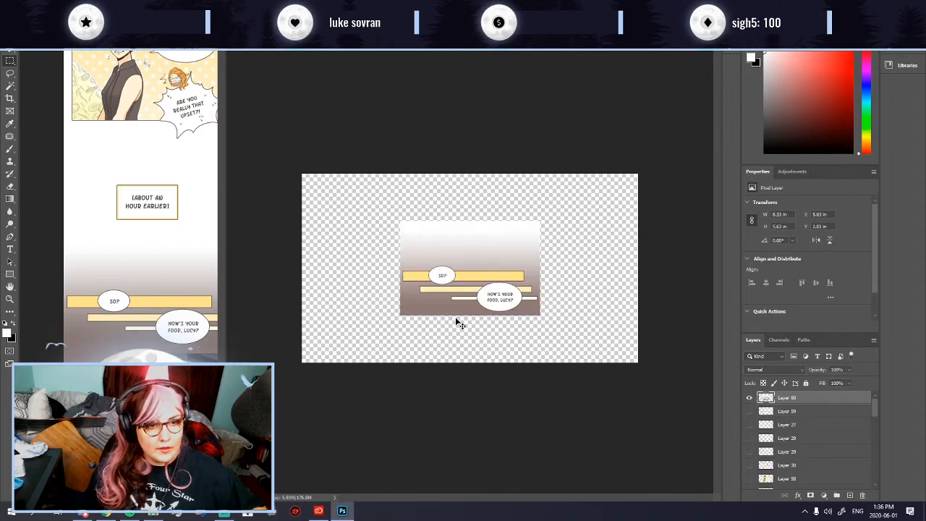
Step: Enlarge the pasted gradient section proportionally until it fills the canvas height
{"action": "key", "text": "ctrl+t"}
{"action": "left_click_drag", "start_coordinate": [466, 316], "coordinate": [470, 362]}
{"action": "left_click_drag", "start_coordinate": [476, 217], "coordinate": [479, 176]}
{"action": "key", "text": "Return"}
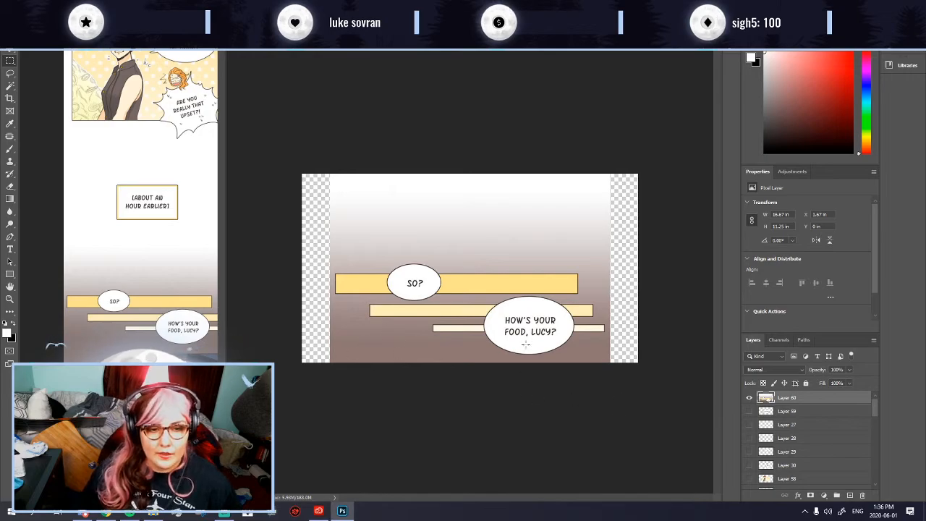
Step: Add a new empty layer directly beneath Layer 60
{"action": "scroll", "coordinate": [781, 432], "scroll_direction": "down", "scroll_amount": 1}
{"action": "scroll", "coordinate": [615, 424], "scroll_direction": "down", "scroll_amount": 5}
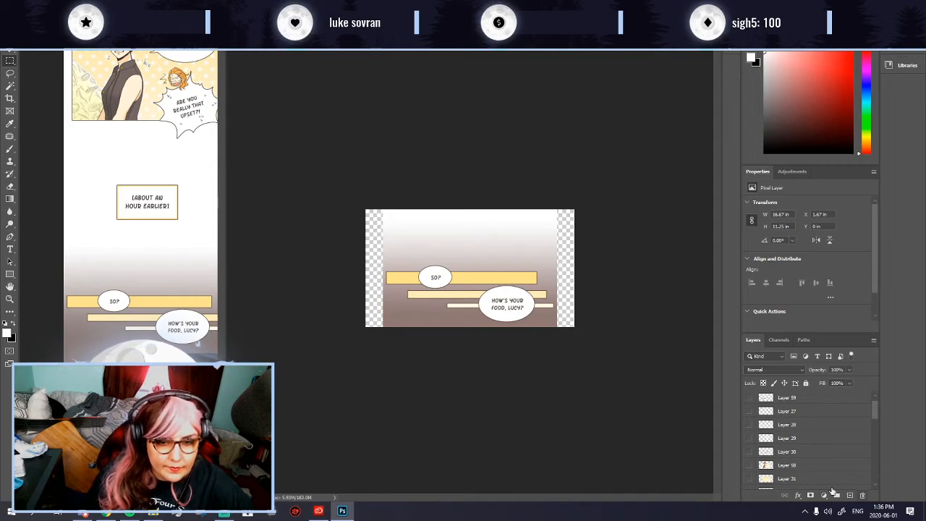
{"action": "scroll", "coordinate": [815, 469], "scroll_direction": "up", "scroll_amount": 5}
{"action": "left_click", "coordinate": [794, 412]}
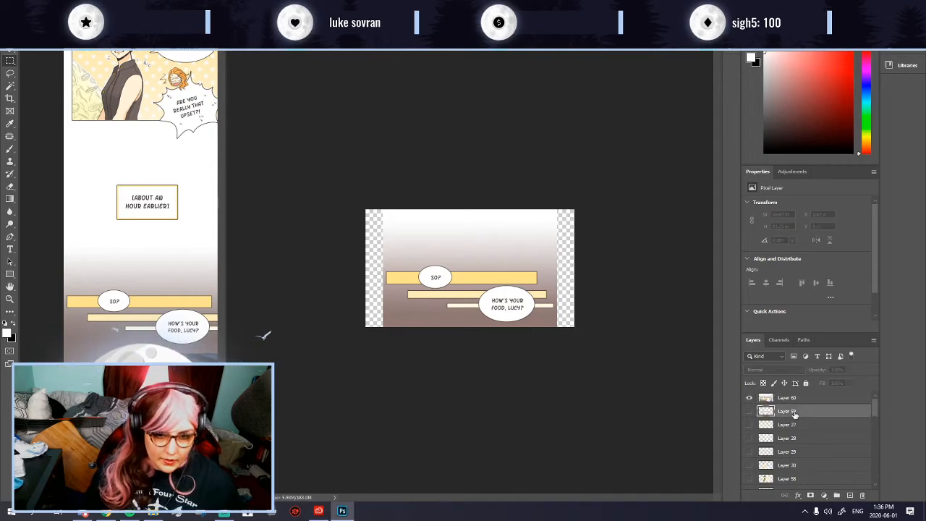
{"action": "key", "text": "ctrl+shift+n"}
{"action": "key", "text": "Return"}
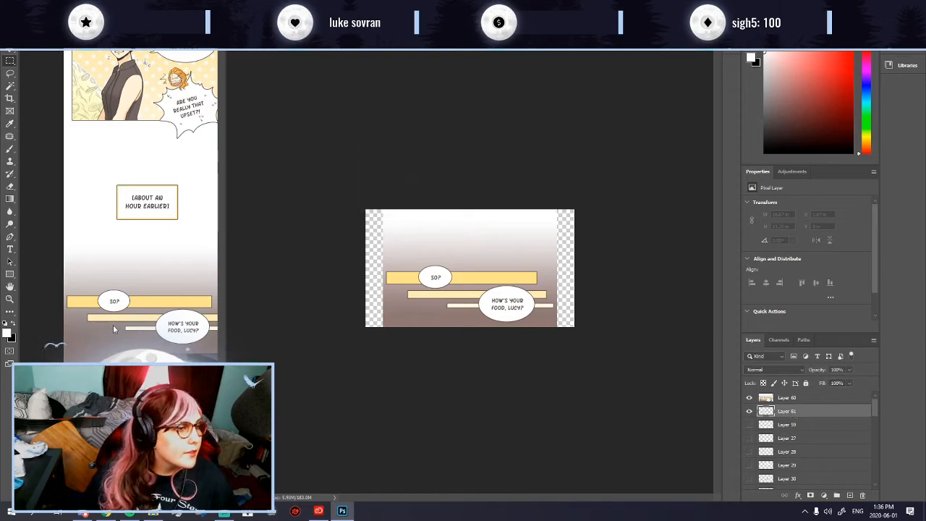
Step: Sample the brown from the panel's lower background as a gradient colour and activate the Gradient tool
{"action": "left_click", "coordinate": [9, 200]}
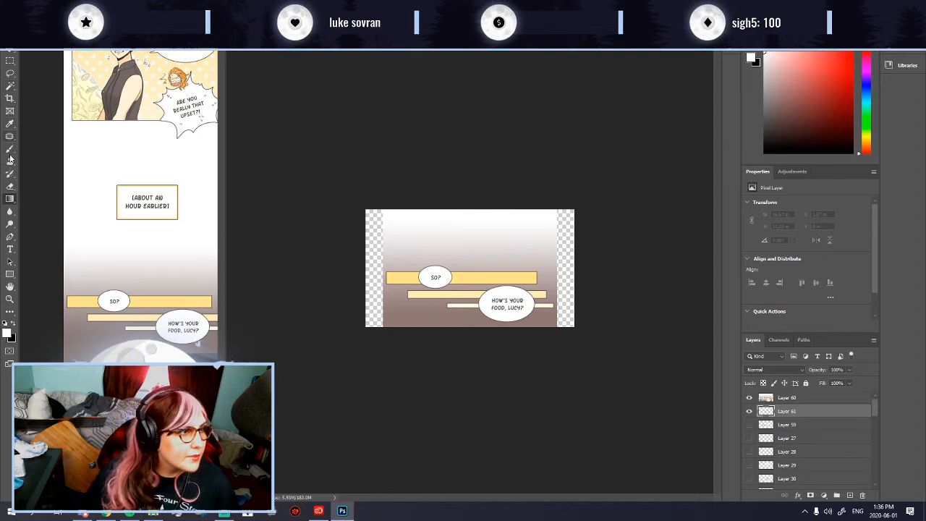
{"action": "left_click", "coordinate": [15, 326]}
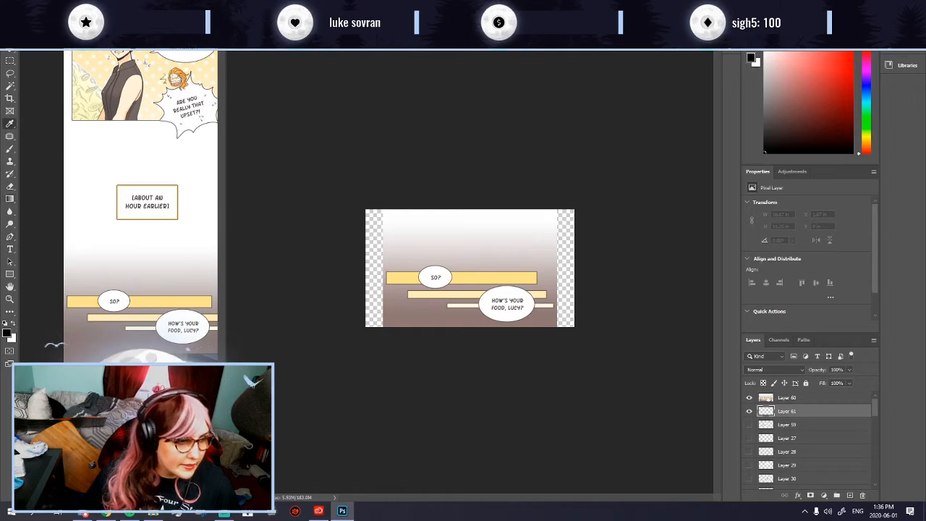
{"action": "left_click", "coordinate": [424, 319]}
{"action": "left_click", "coordinate": [11, 199]}
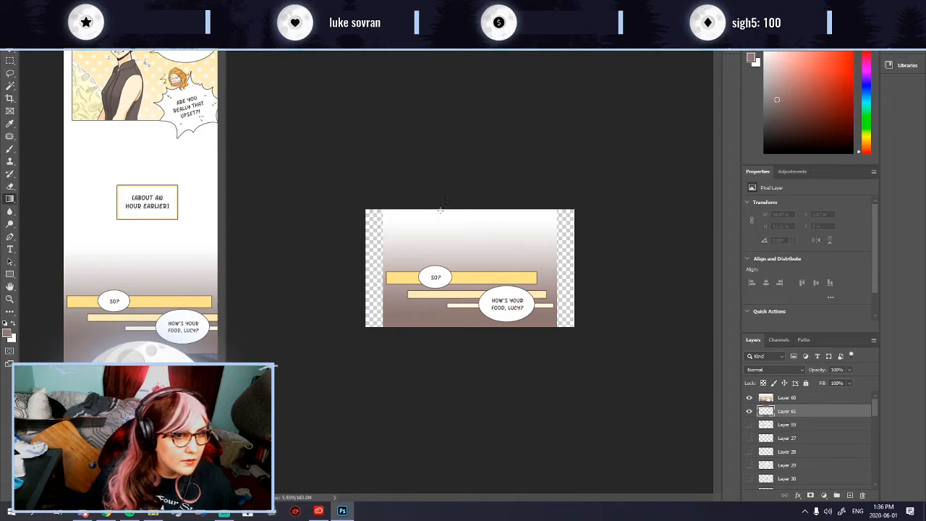
Step: Fill Layer 61 with a vertical gradient from white at the top to the sampled brown and place it beneath the panel layer
{"action": "left_click_drag", "start_coordinate": [447, 330], "coordinate": [449, 332]}
{"action": "left_click_drag", "start_coordinate": [821, 412], "coordinate": [821, 396]}
{"action": "left_click", "coordinate": [14, 321]}
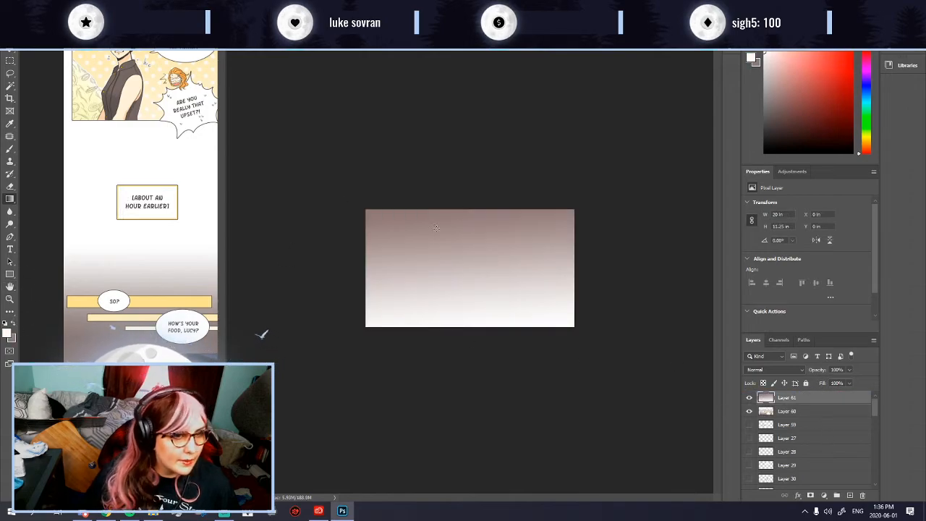
{"action": "left_click_drag", "start_coordinate": [489, 392], "coordinate": [489, 392]}
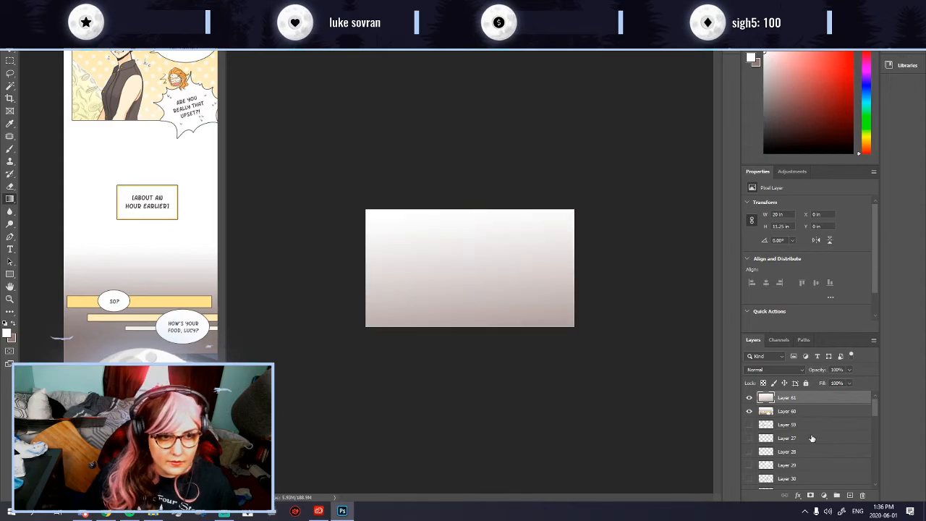
{"action": "left_click", "coordinate": [749, 398]}
{"action": "left_click", "coordinate": [749, 398]}
{"action": "key", "text": "ctrl+bracketleft"}
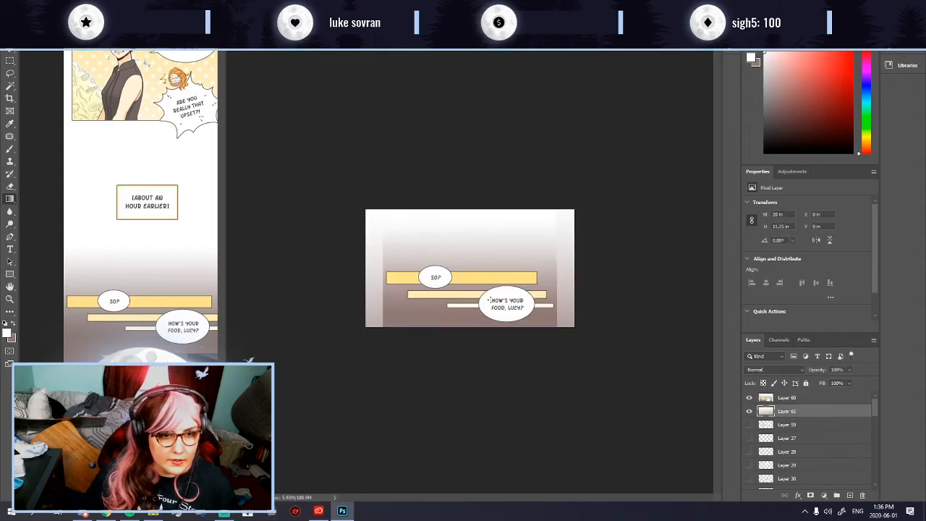
Step: Try several vertical white-to-brown gradients of different lengths on Layer 61 to match the panel's fade, undoing the last one
{"action": "key", "text": "ctrl+equal"}
{"action": "left_click_drag", "start_coordinate": [460, 242], "coordinate": [455, 257]}
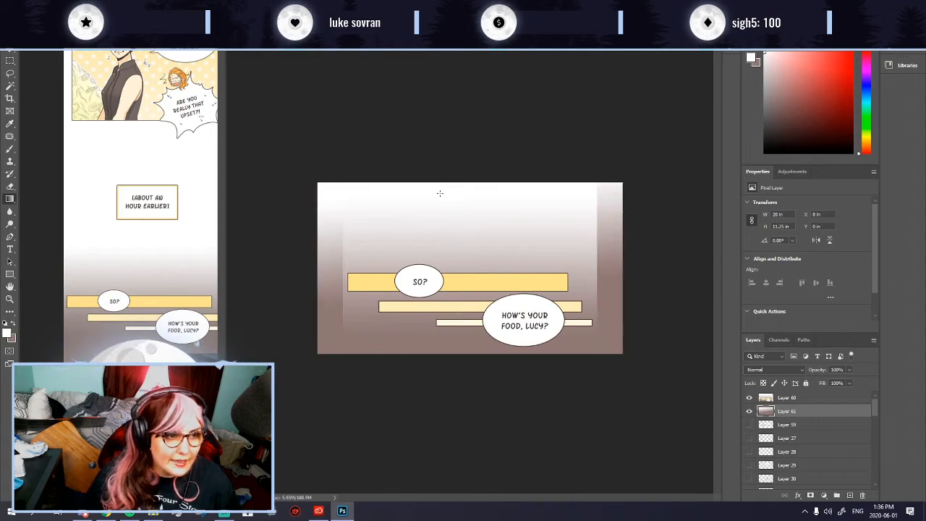
{"action": "left_click_drag", "start_coordinate": [429, 176], "coordinate": [430, 261]}
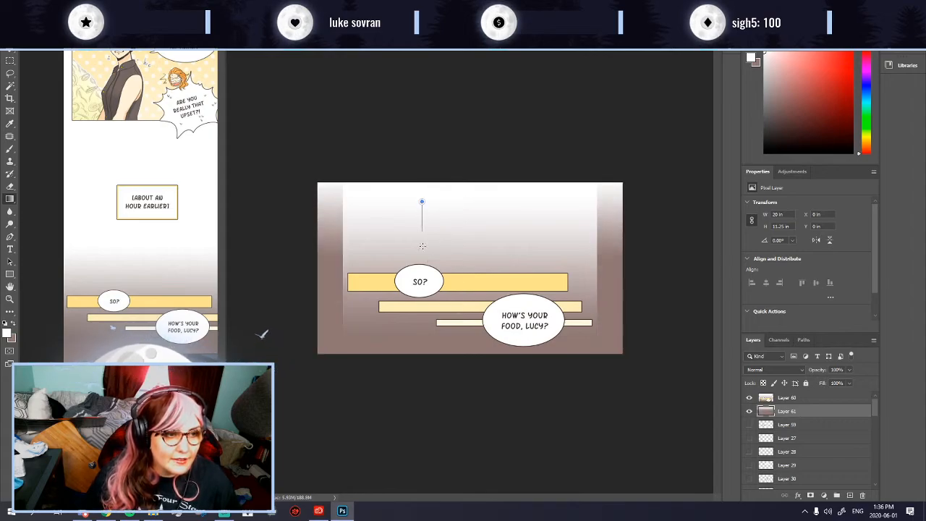
{"action": "left_click_drag", "start_coordinate": [422, 227], "coordinate": [421, 267]}
{"action": "key", "text": "ctrl+plus"}
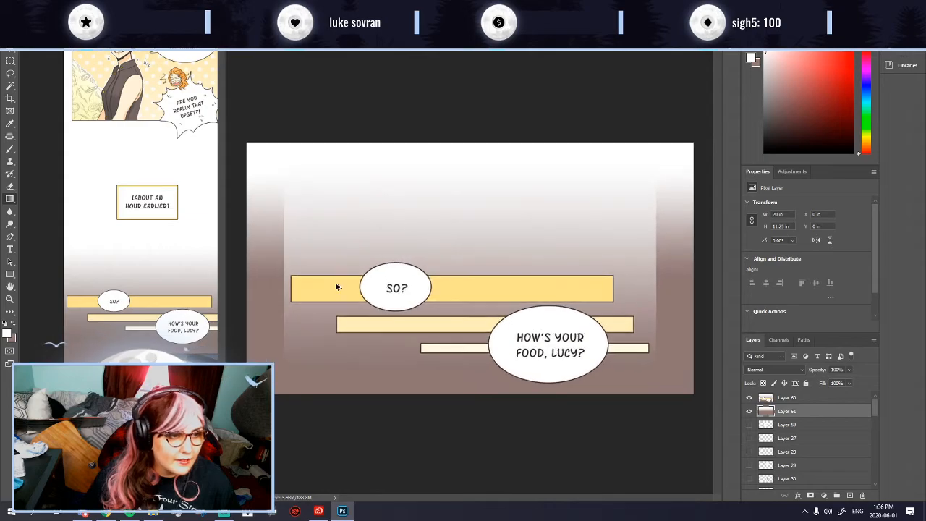
{"action": "left_click_drag", "start_coordinate": [348, 300], "coordinate": [350, 329]}
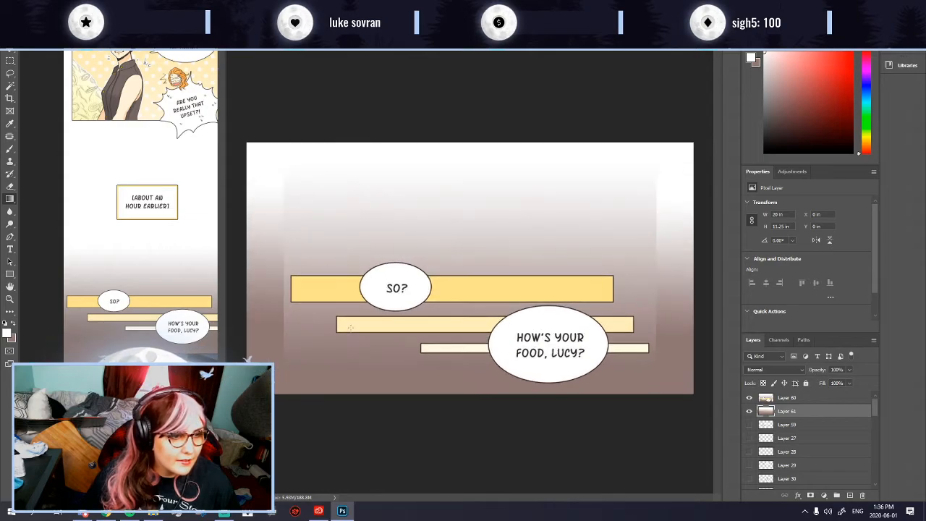
{"action": "key", "text": "ctrl+minus"}
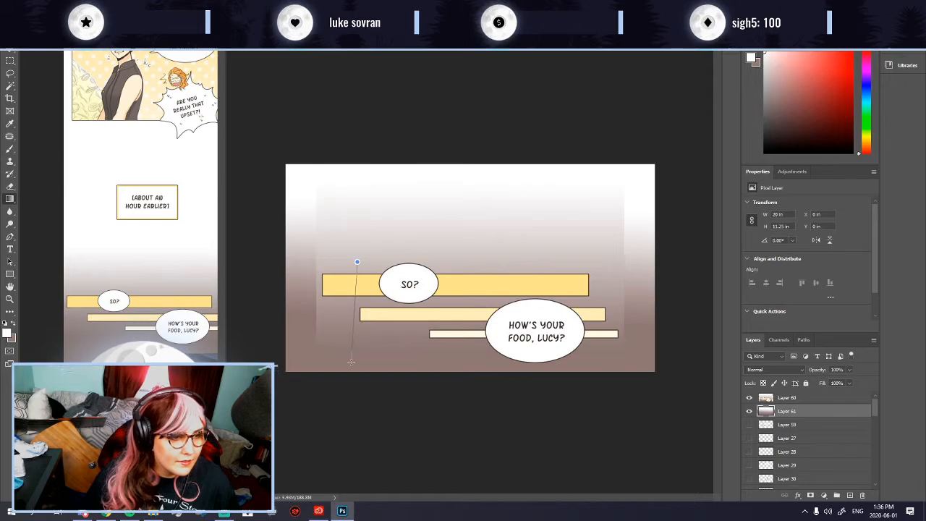
{"action": "left_click_drag", "start_coordinate": [350, 362], "coordinate": [350, 362]}
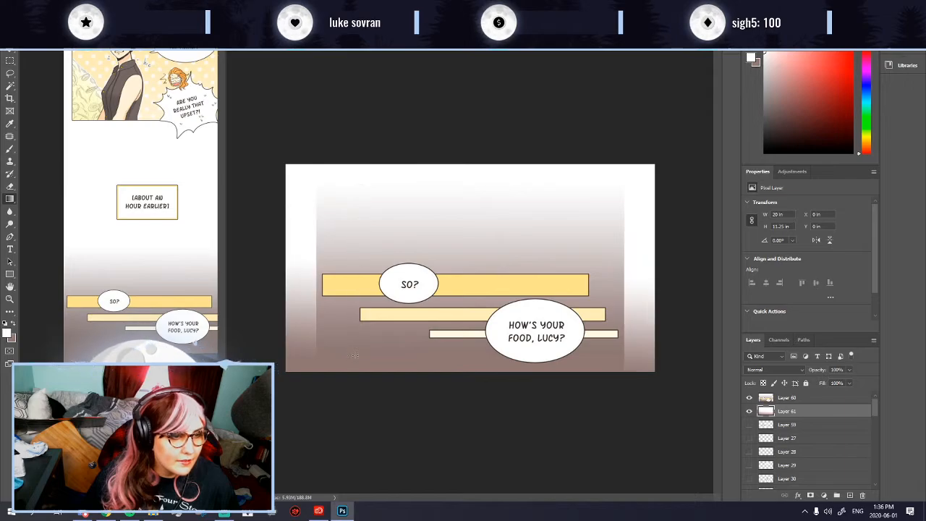
{"action": "key", "text": "ctrl+z"}
Step: Try vertical white-to-brown gradients of several start heights on Layer 61, comparing them with the panel's fade along its edge
{"action": "left_click_drag", "start_coordinate": [356, 340], "coordinate": [366, 371]}
{"action": "left_click_drag", "start_coordinate": [353, 184], "coordinate": [352, 370]}
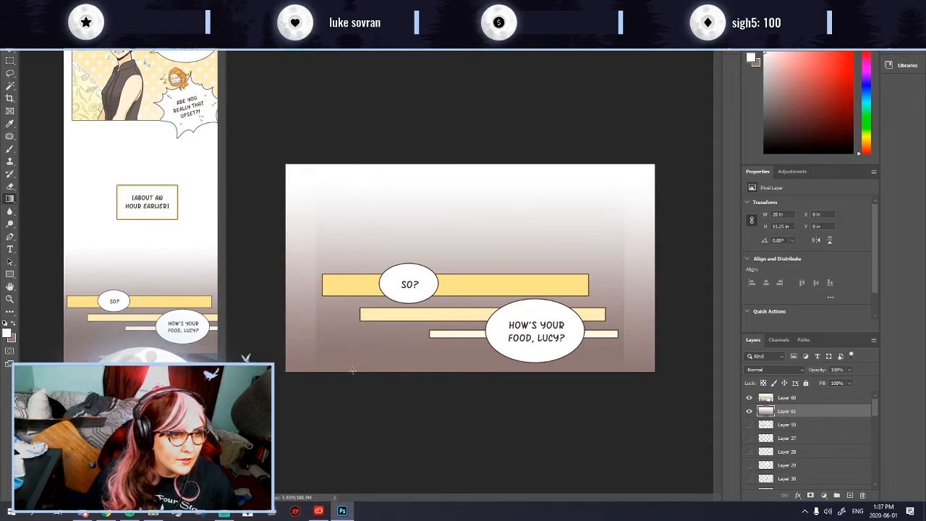
{"action": "left_click_drag", "start_coordinate": [345, 303], "coordinate": [343, 370]}
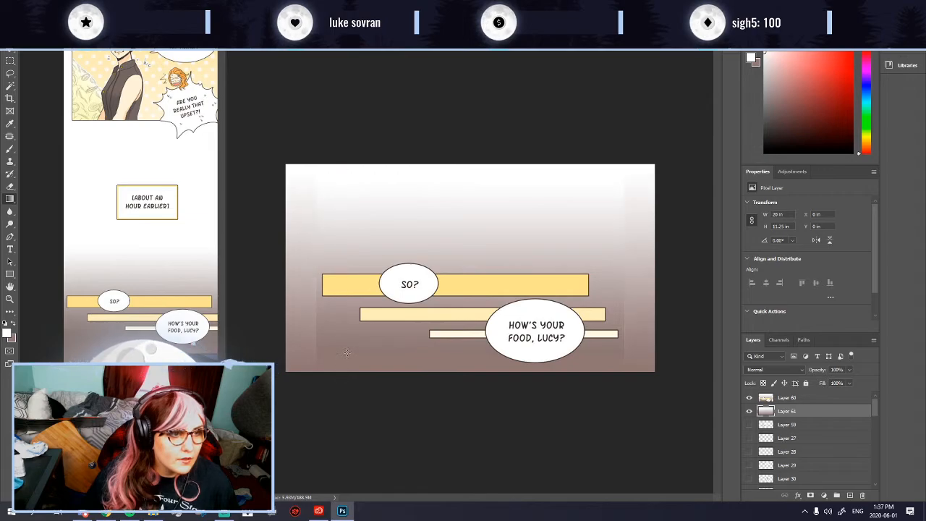
{"action": "left_click_drag", "start_coordinate": [343, 320], "coordinate": [335, 371]}
{"action": "key", "text": "ctrl+plus"}
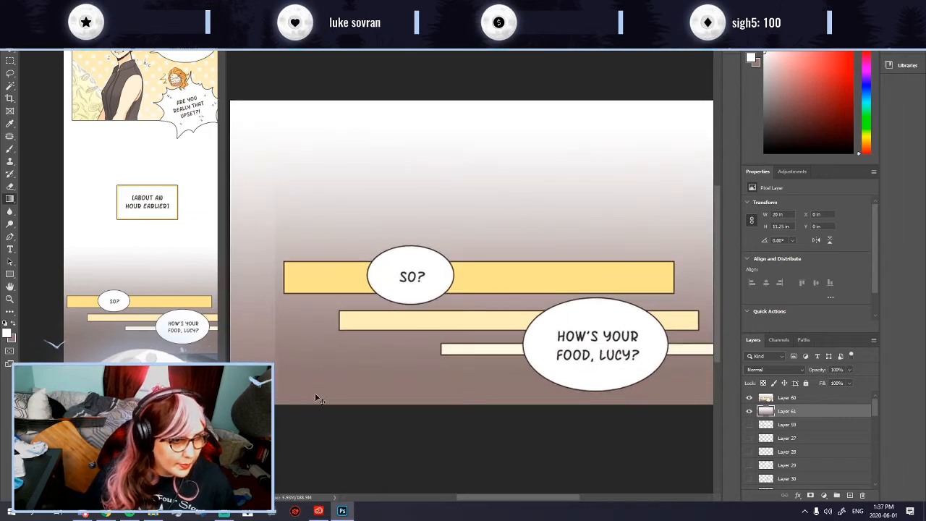
{"action": "key", "text": "ctrl+minus"}
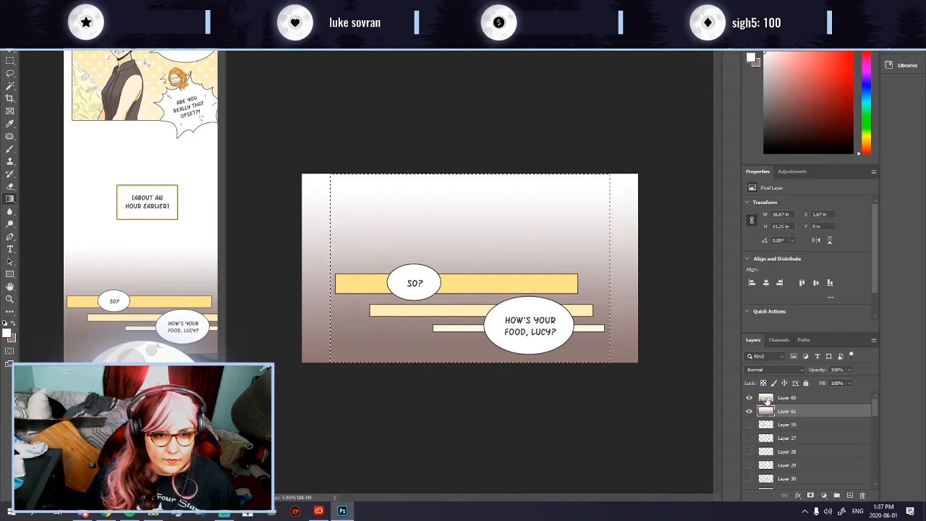
Step: Reselect Layer 61 and try longer and shorter vertical gradients along the panel's other side margin
{"action": "left_click", "coordinate": [776, 399]}
{"action": "left_click", "coordinate": [782, 412]}
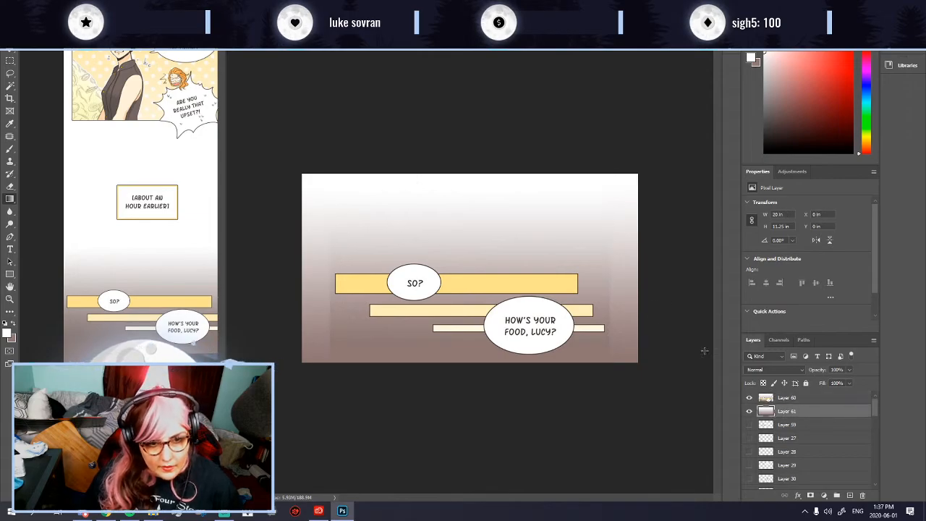
{"action": "left_click_drag", "start_coordinate": [619, 174], "coordinate": [626, 372]}
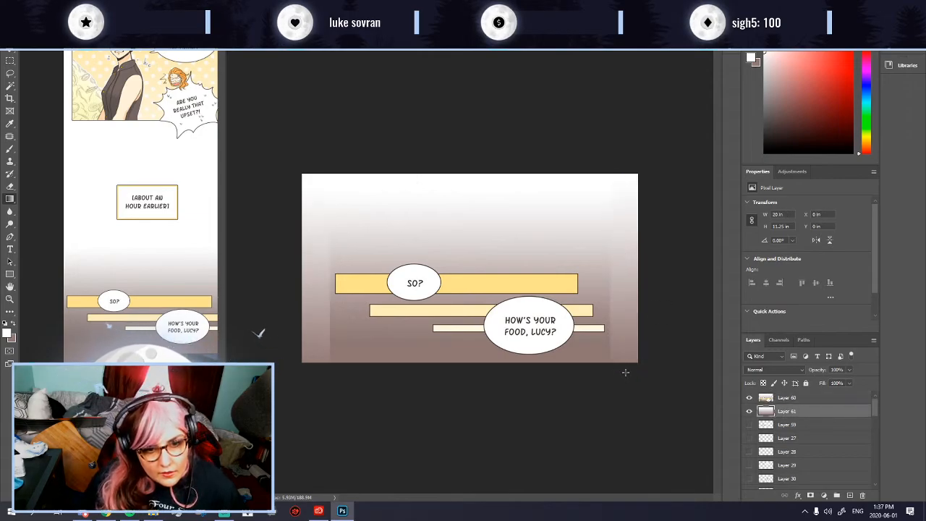
{"action": "left_click_drag", "start_coordinate": [625, 243], "coordinate": [620, 351]}
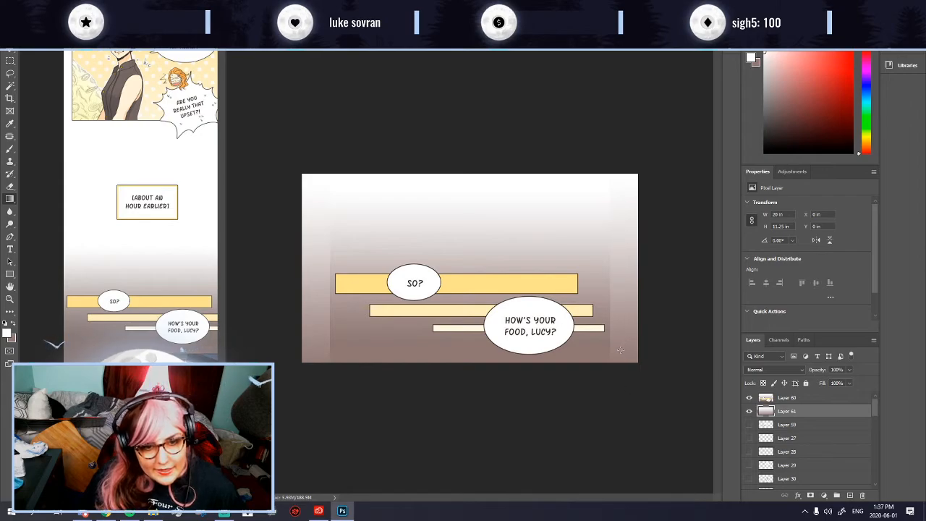
{"action": "left_click_drag", "start_coordinate": [621, 186], "coordinate": [619, 340]}
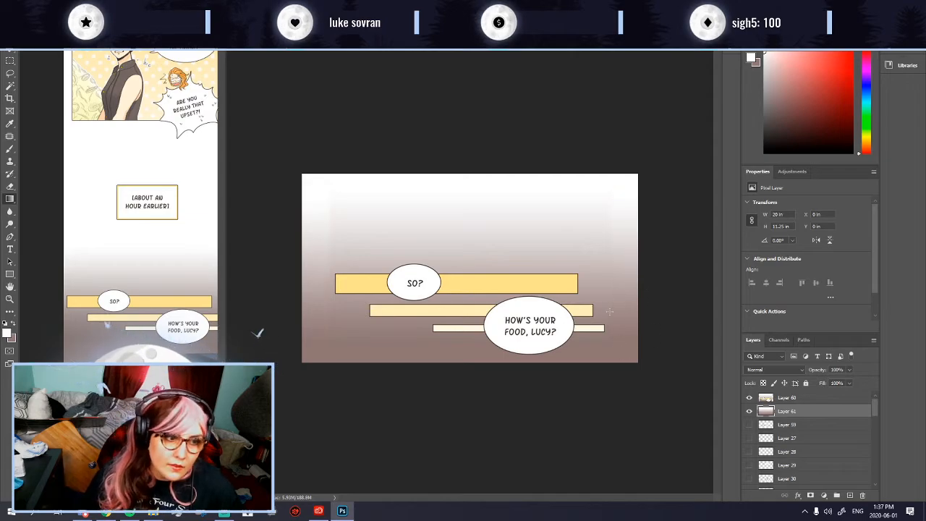
Step: Inspect the colour match near the panel's lower corner and confirm #877573 as the background colour
{"action": "scroll", "coordinate": [635, 314], "scroll_direction": "up", "scroll_amount": 4}
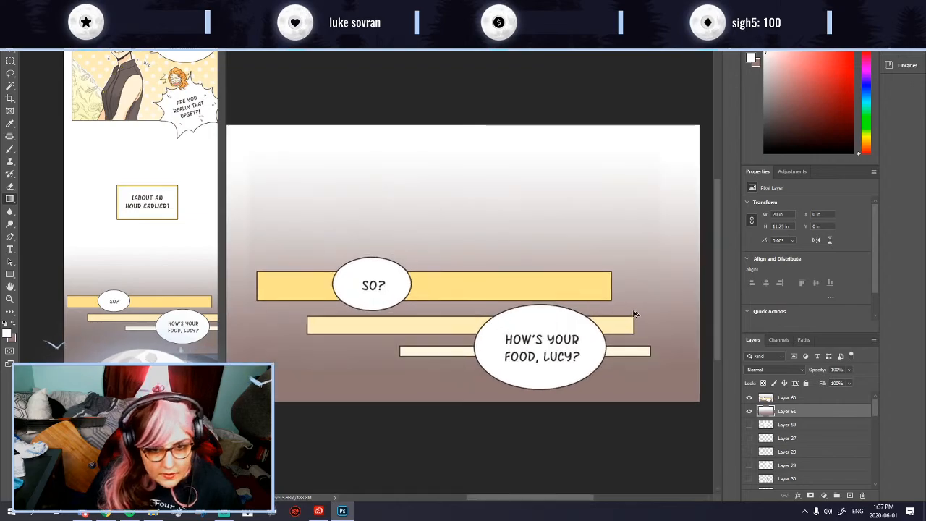
{"action": "scroll", "coordinate": [706, 375], "scroll_direction": "up", "scroll_amount": 7}
{"action": "scroll", "coordinate": [706, 375], "scroll_direction": "up", "scroll_amount": 1}
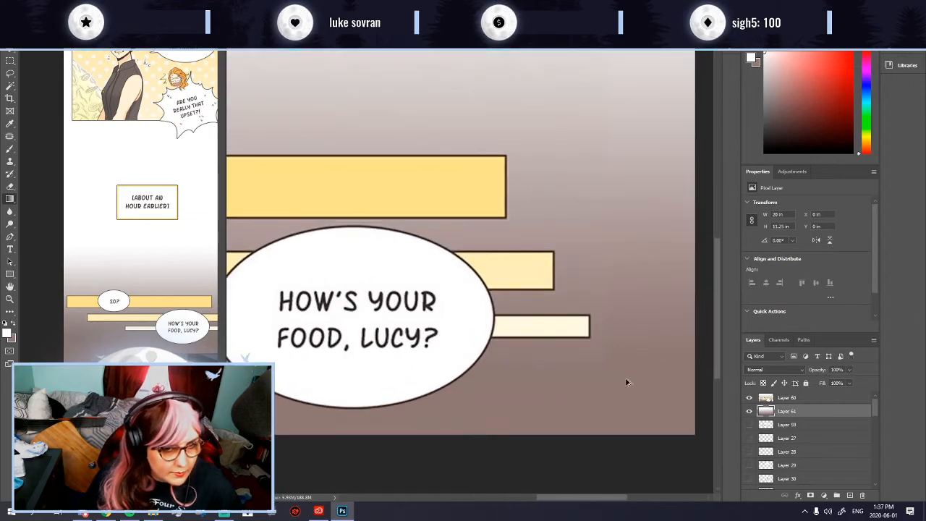
{"action": "left_click", "coordinate": [12, 338]}
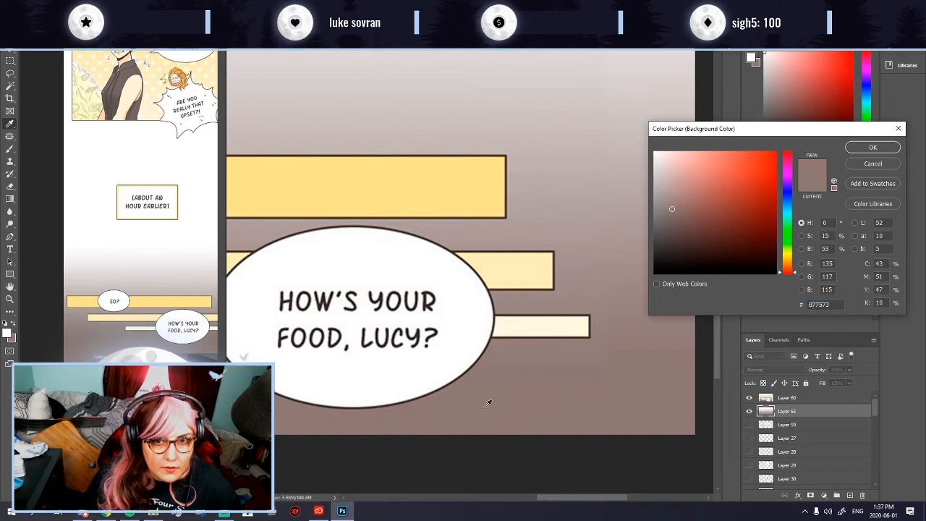
{"action": "left_click", "coordinate": [872, 147]}
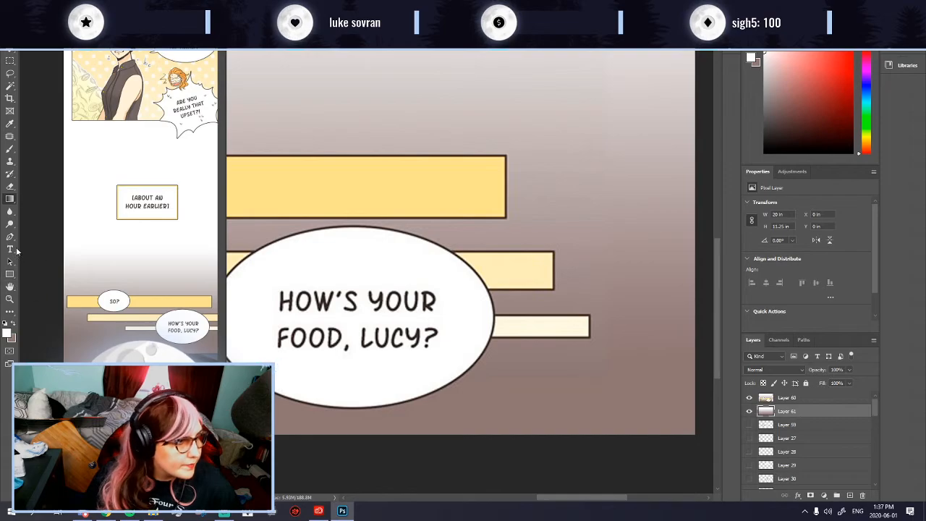
Step: Try repeated vertical white-to-brown gradients on Layer 61 with varied start and end heights until the seam beside the balloons fades
{"action": "scroll", "coordinate": [582, 374], "scroll_direction": "down", "scroll_amount": 1}
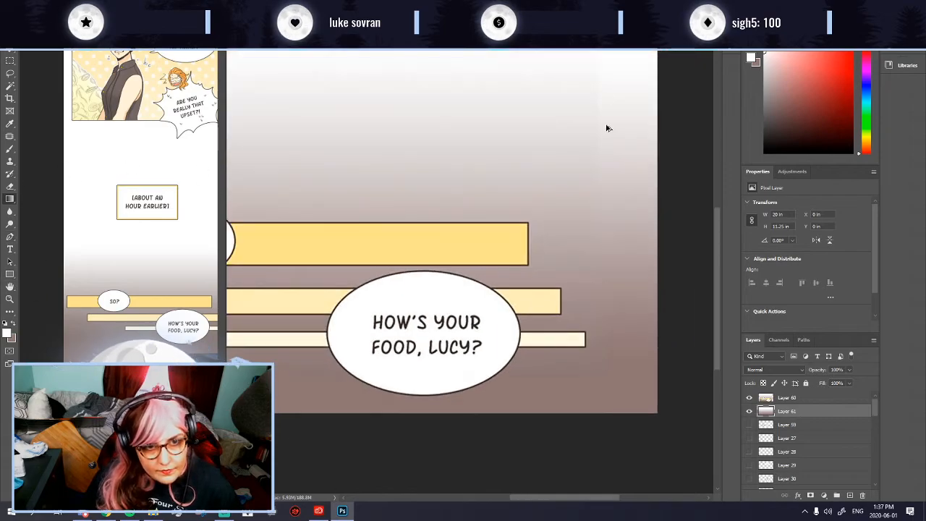
{"action": "scroll", "coordinate": [609, 60], "scroll_direction": "down", "scroll_amount": 1}
{"action": "left_click_drag", "start_coordinate": [614, 157], "coordinate": [604, 370]}
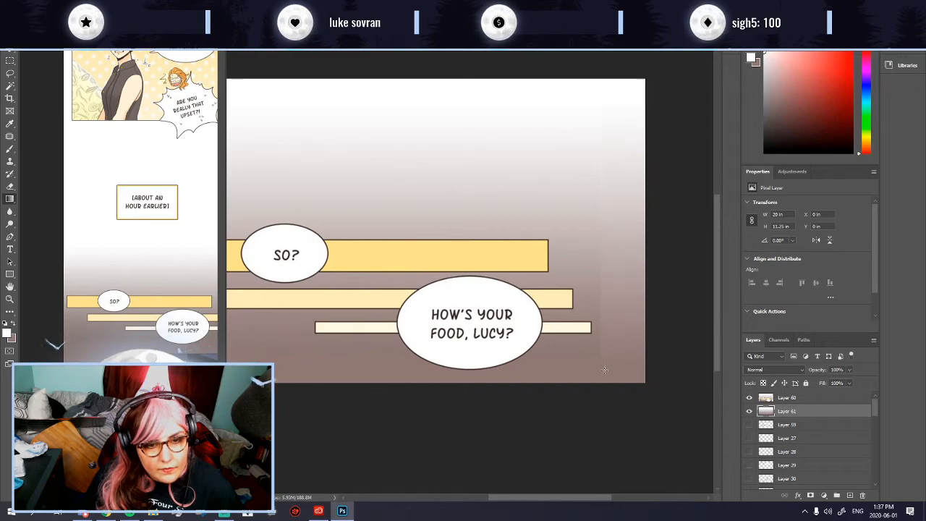
{"action": "left_click_drag", "start_coordinate": [612, 95], "coordinate": [612, 332]}
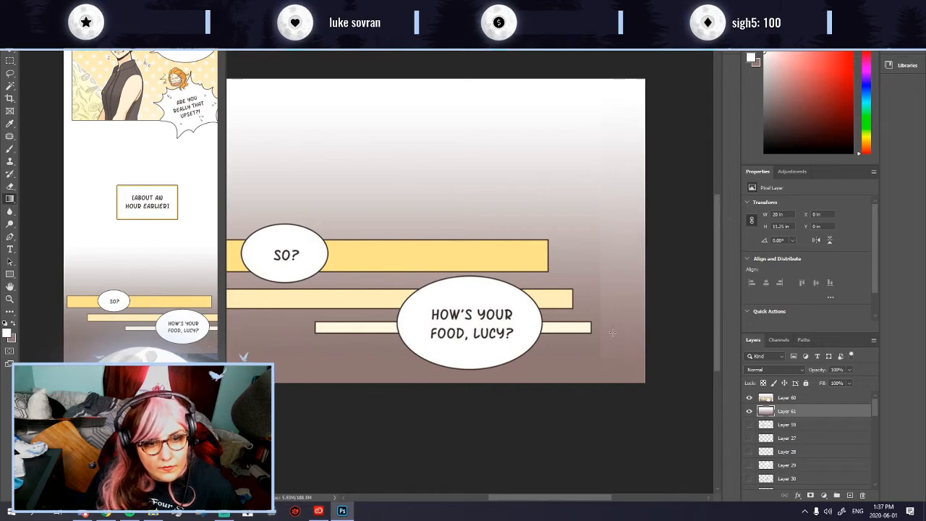
{"action": "left_click_drag", "start_coordinate": [607, 138], "coordinate": [606, 344]}
{"action": "left_click_drag", "start_coordinate": [615, 154], "coordinate": [613, 369]}
{"action": "left_click_drag", "start_coordinate": [608, 74], "coordinate": [614, 351]}
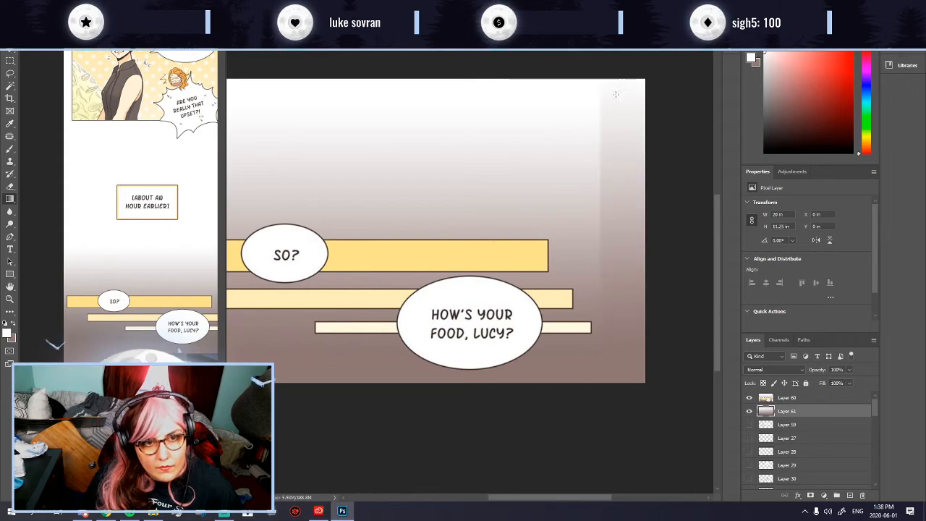
{"action": "left_click_drag", "start_coordinate": [609, 70], "coordinate": [611, 348]}
{"action": "left_click_drag", "start_coordinate": [613, 82], "coordinate": [616, 356]}
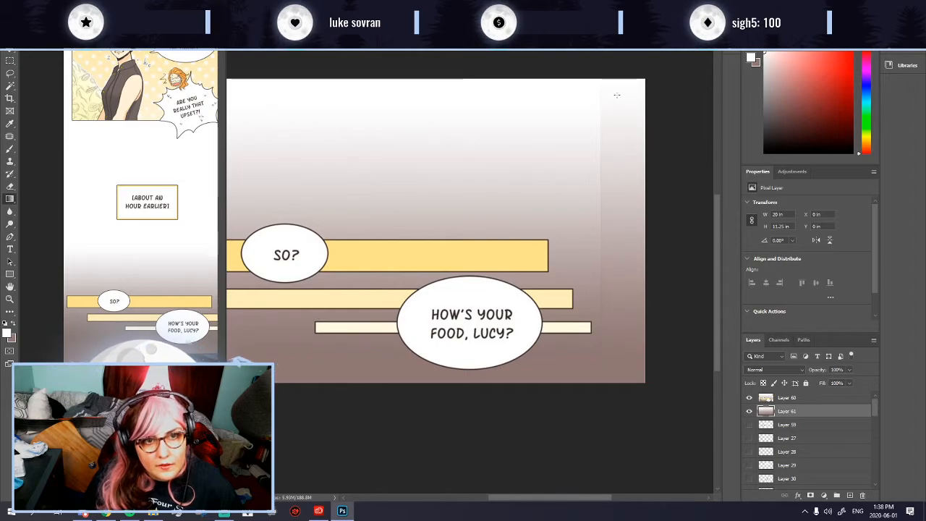
{"action": "left_click_drag", "start_coordinate": [613, 95], "coordinate": [616, 362]}
{"action": "left_click_drag", "start_coordinate": [611, 110], "coordinate": [617, 371]}
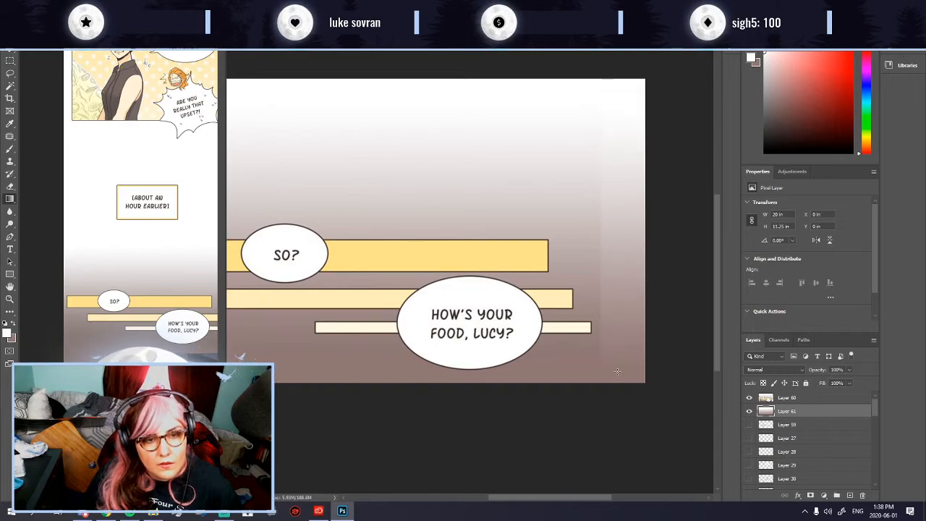
{"action": "left_click_drag", "start_coordinate": [611, 107], "coordinate": [612, 331]}
{"action": "left_click_drag", "start_coordinate": [613, 112], "coordinate": [612, 355]}
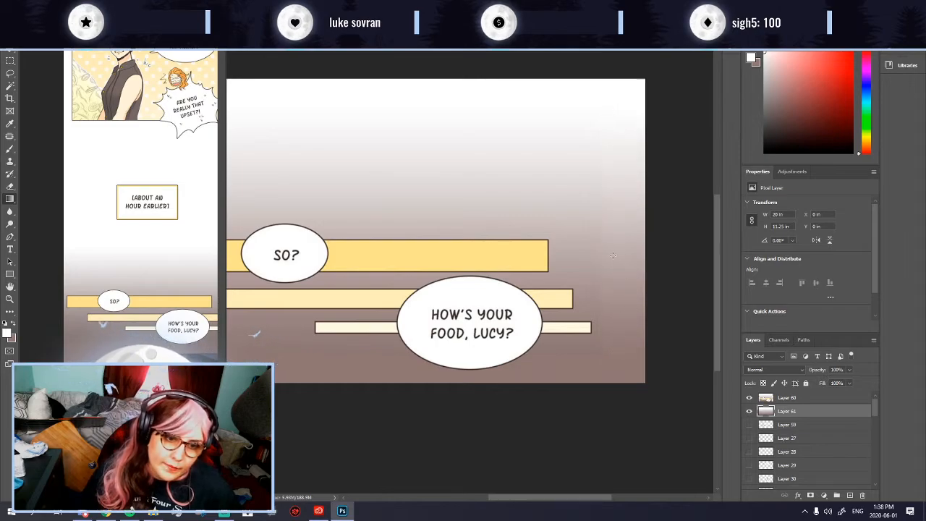
{"action": "left_click_drag", "start_coordinate": [615, 130], "coordinate": [615, 359]}
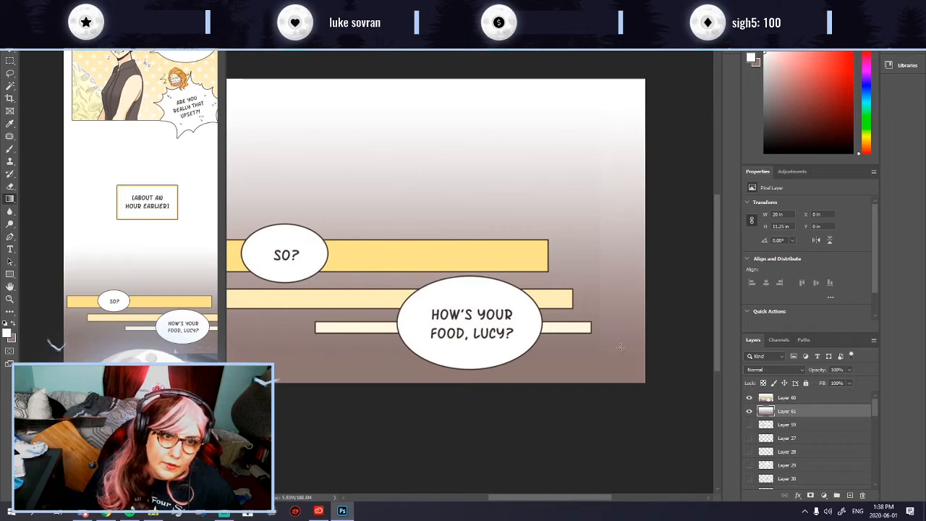
{"action": "left_click_drag", "start_coordinate": [613, 101], "coordinate": [614, 322]}
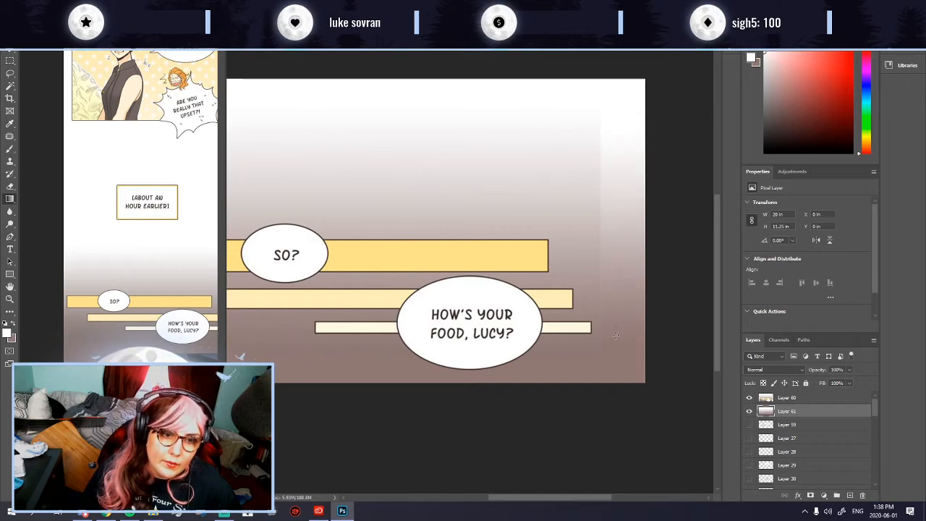
{"action": "left_click_drag", "start_coordinate": [618, 111], "coordinate": [617, 368]}
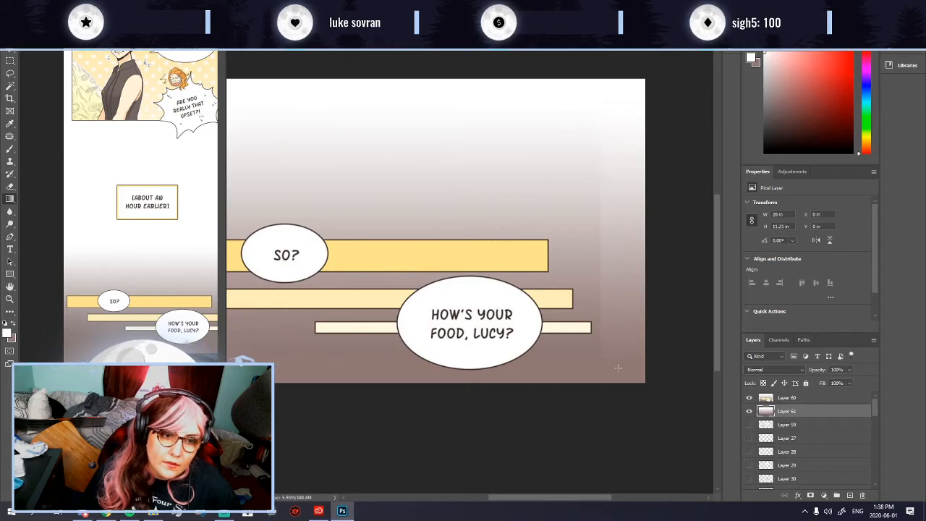
{"action": "left_click_drag", "start_coordinate": [615, 104], "coordinate": [620, 269]}
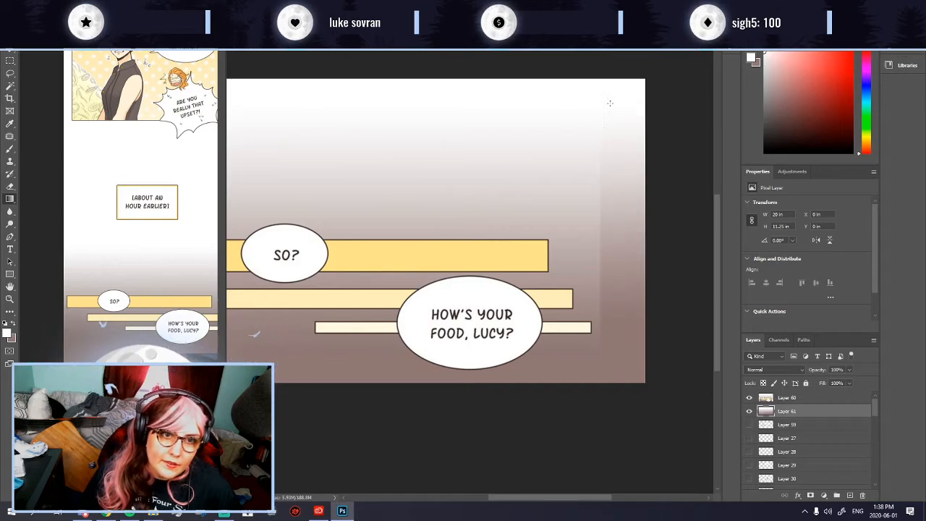
{"action": "left_click_drag", "start_coordinate": [614, 120], "coordinate": [614, 335]}
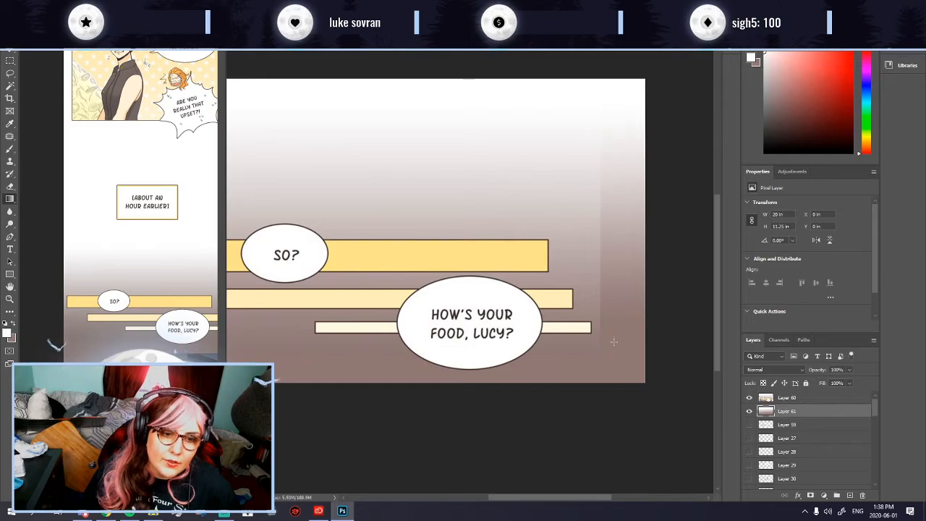
Step: Check the whole panel's blend and try further vertical gradients on Layer 61, including a much shorter one around mid-height
{"action": "scroll", "coordinate": [607, 352], "scroll_direction": "up", "scroll_amount": 2}
{"action": "scroll", "coordinate": [610, 349], "scroll_direction": "down", "scroll_amount": 3}
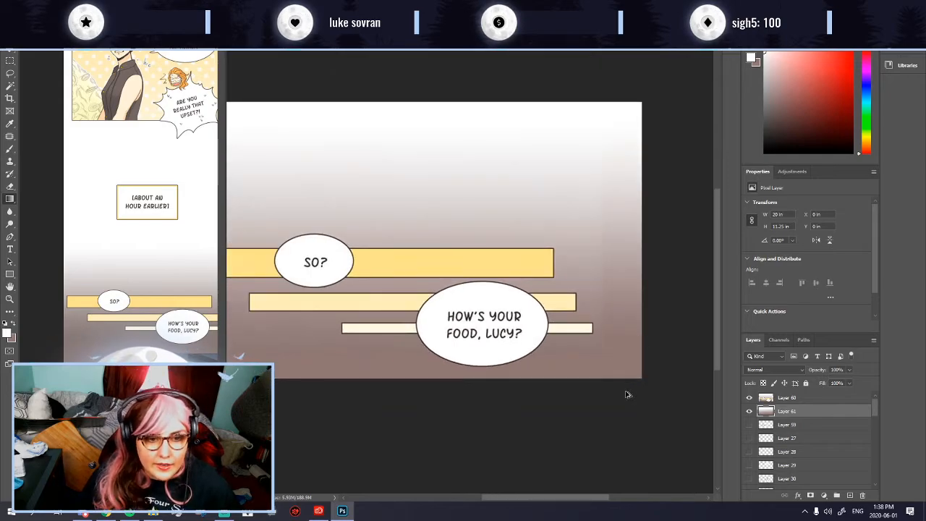
{"action": "scroll", "coordinate": [627, 365], "scroll_direction": "down", "scroll_amount": 2}
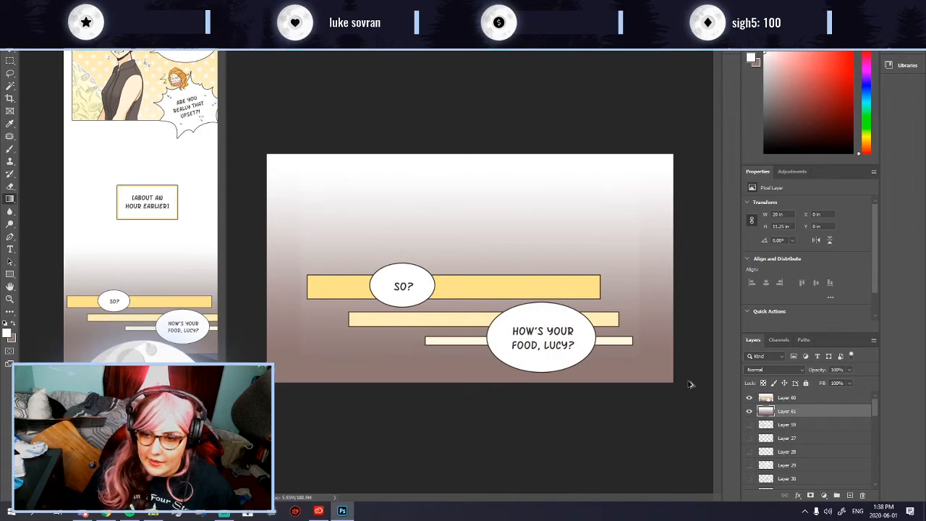
{"action": "scroll", "coordinate": [689, 390], "scroll_direction": "up", "scroll_amount": 1}
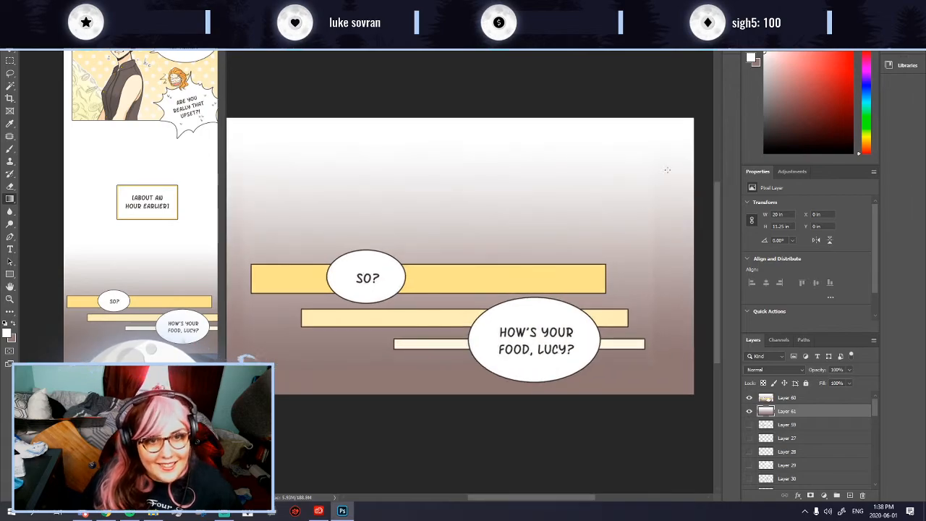
{"action": "left_click_drag", "start_coordinate": [669, 155], "coordinate": [669, 379]}
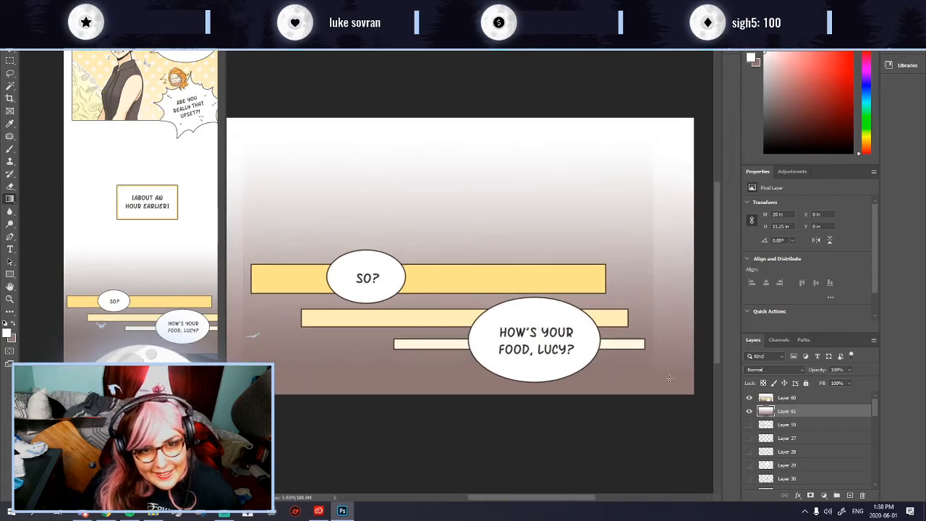
{"action": "left_click_drag", "start_coordinate": [668, 144], "coordinate": [667, 354]}
{"action": "left_click_drag", "start_coordinate": [667, 175], "coordinate": [666, 352]}
{"action": "left_click_drag", "start_coordinate": [662, 184], "coordinate": [664, 254]}
{"action": "left_click_drag", "start_coordinate": [662, 138], "coordinate": [676, 342]}
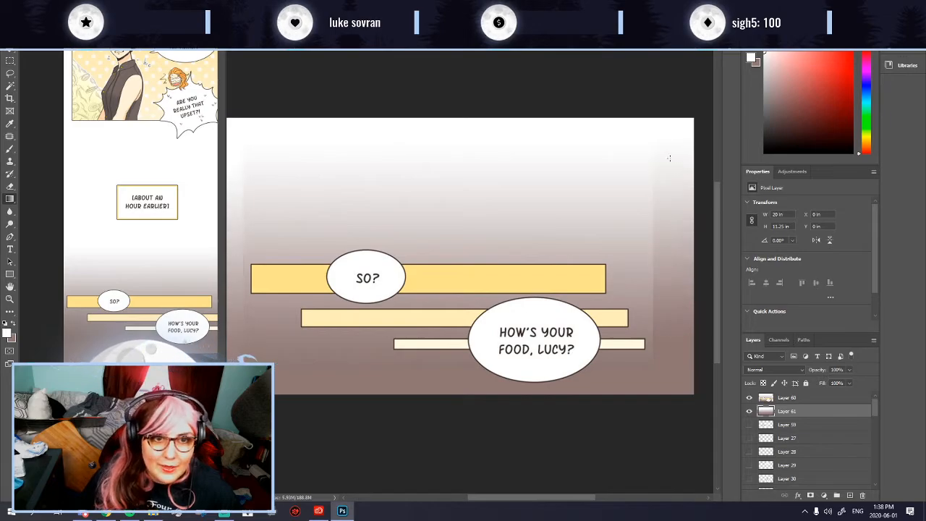
Step: Refill Layer 61 with a vertical white-to-brown gradient from slightly below the top to slightly above the bottom, and check the seams
{"action": "left_click_drag", "start_coordinate": [664, 165], "coordinate": [673, 375]}
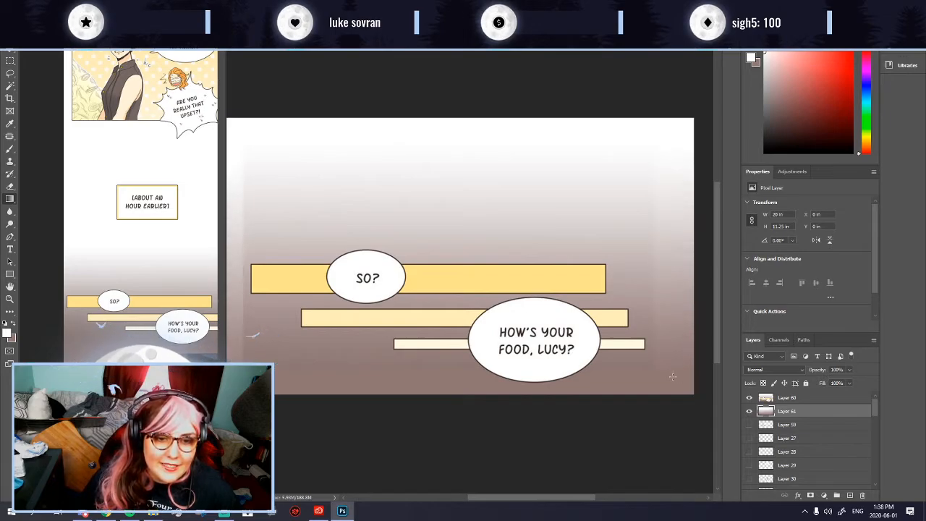
{"action": "left_click_drag", "start_coordinate": [670, 149], "coordinate": [672, 347]}
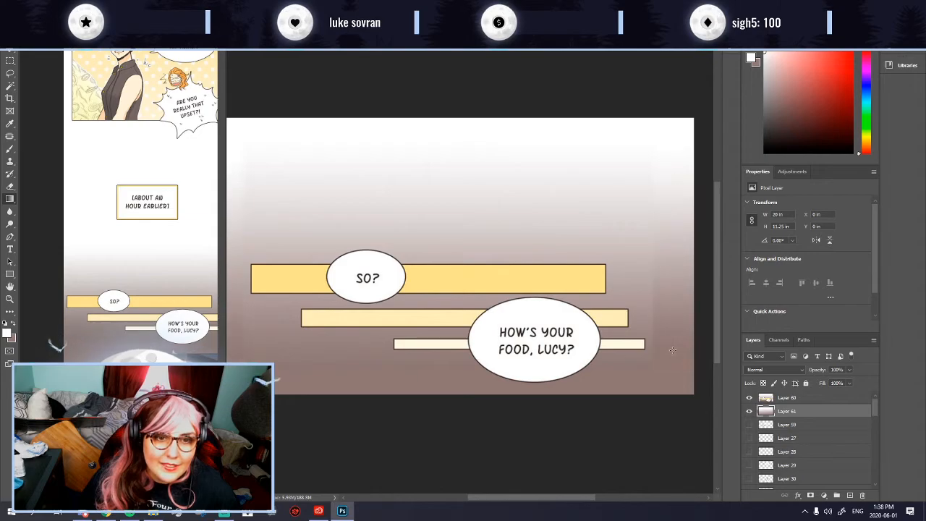
{"action": "key", "text": "ctrl+minus"}
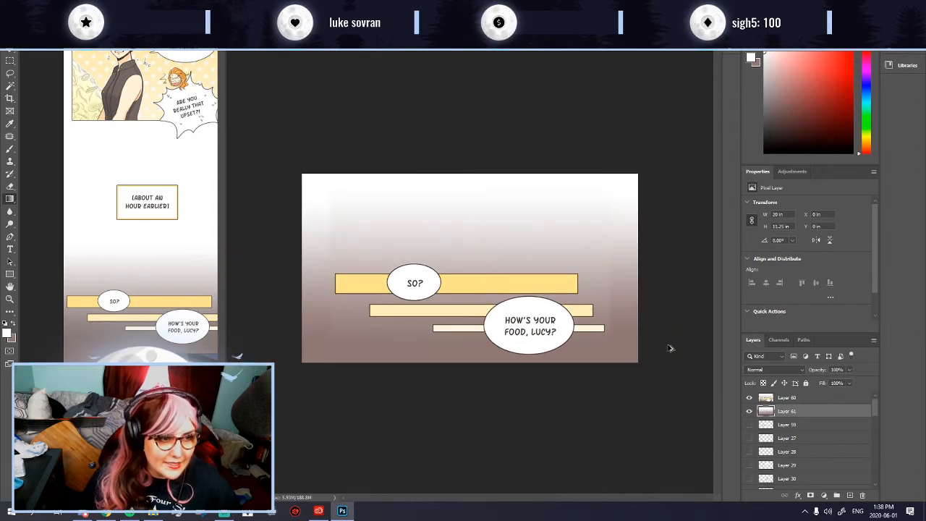
{"action": "key", "text": "ctrl+plus"}
{"action": "key", "text": "ctrl+minus"}
{"action": "key", "text": "ctrl+plus"}
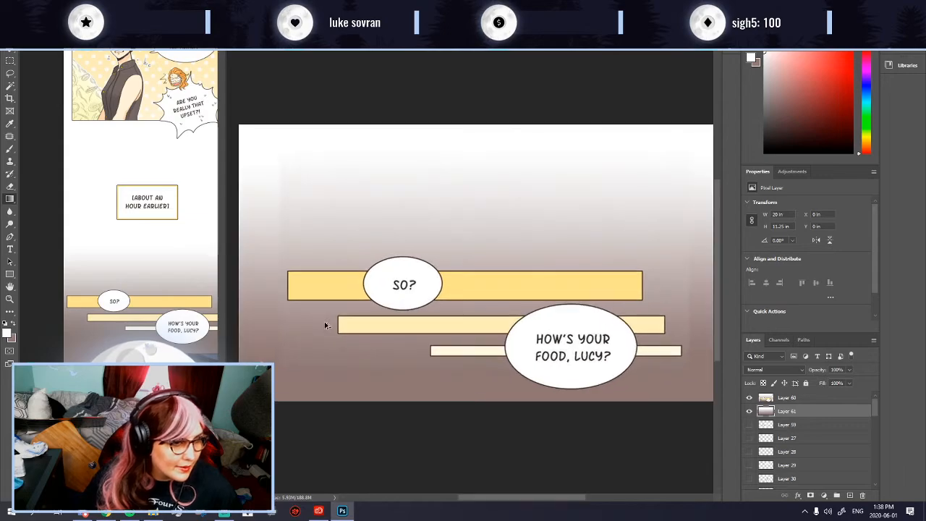
{"action": "key", "text": "ctrl+minus"}
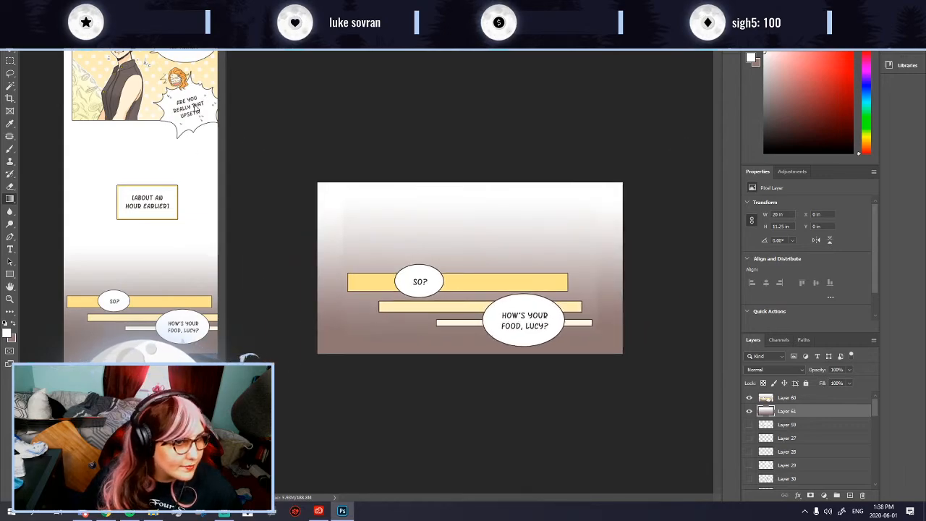
{"action": "key", "text": "ctrl+plus"}
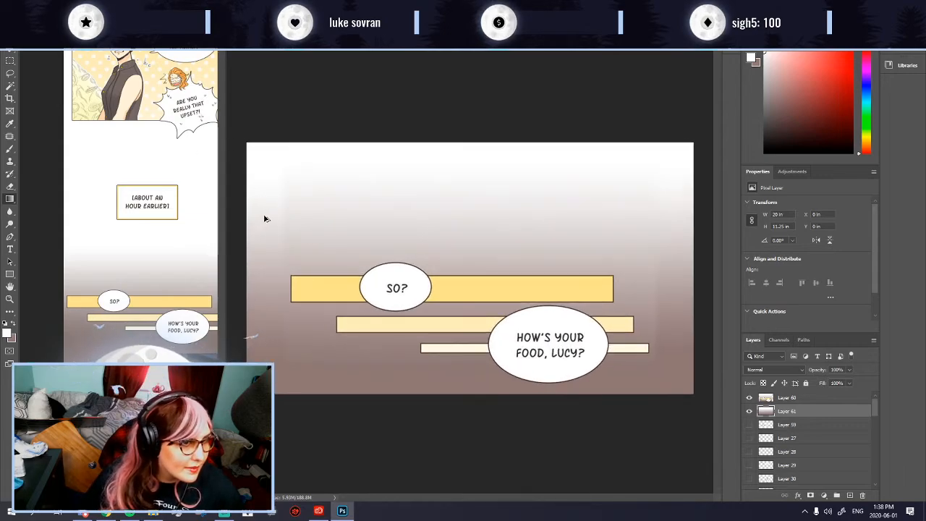
Step: Try three vertical white-to-brown gradients on Layer 61 with varied start and end heights and check the seams across the panel
{"action": "key", "text": "ctrl+plus"}
{"action": "key", "text": "ctrl+minus"}
{"action": "left_click_drag", "start_coordinate": [274, 132], "coordinate": [285, 340]}
{"action": "left_click_drag", "start_coordinate": [286, 166], "coordinate": [286, 424]}
{"action": "left_click_drag", "start_coordinate": [280, 194], "coordinate": [282, 367]}
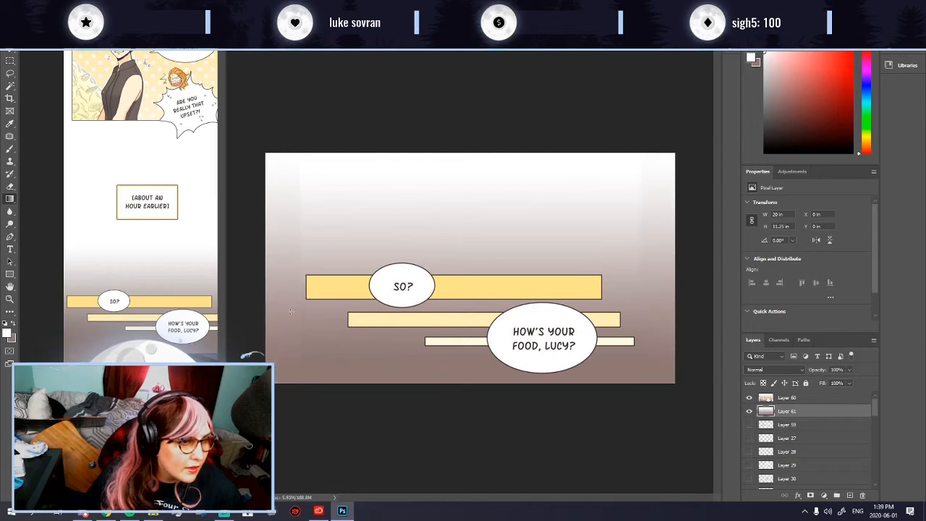
{"action": "scroll", "coordinate": [277, 288], "scroll_direction": "up", "scroll_amount": 2}
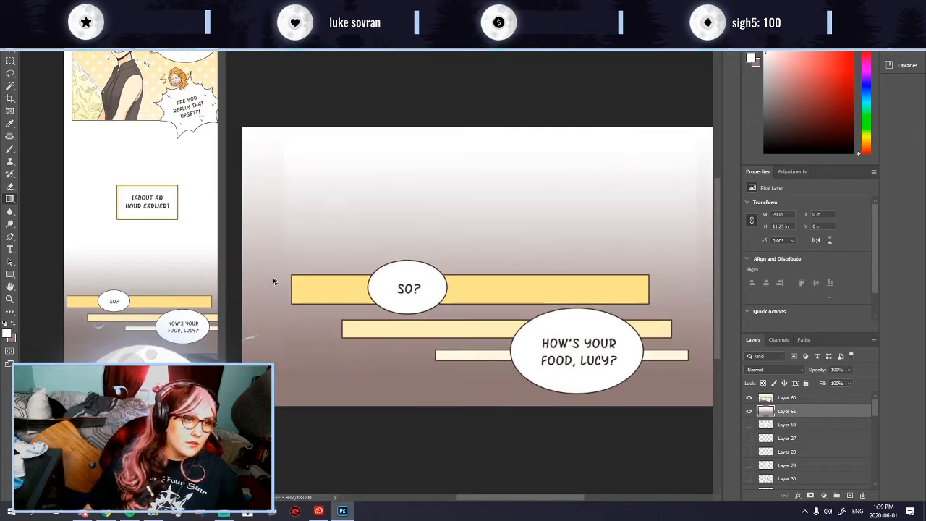
{"action": "scroll", "coordinate": [329, 287], "scroll_direction": "down", "scroll_amount": 4}
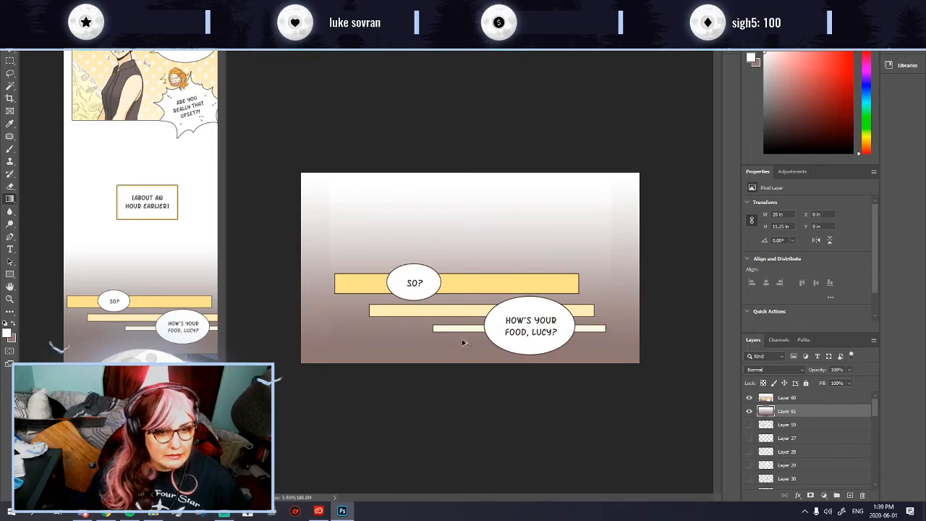
{"action": "scroll", "coordinate": [611, 357], "scroll_direction": "up", "scroll_amount": 2}
{"action": "scroll", "coordinate": [619, 354], "scroll_direction": "down", "scroll_amount": 2}
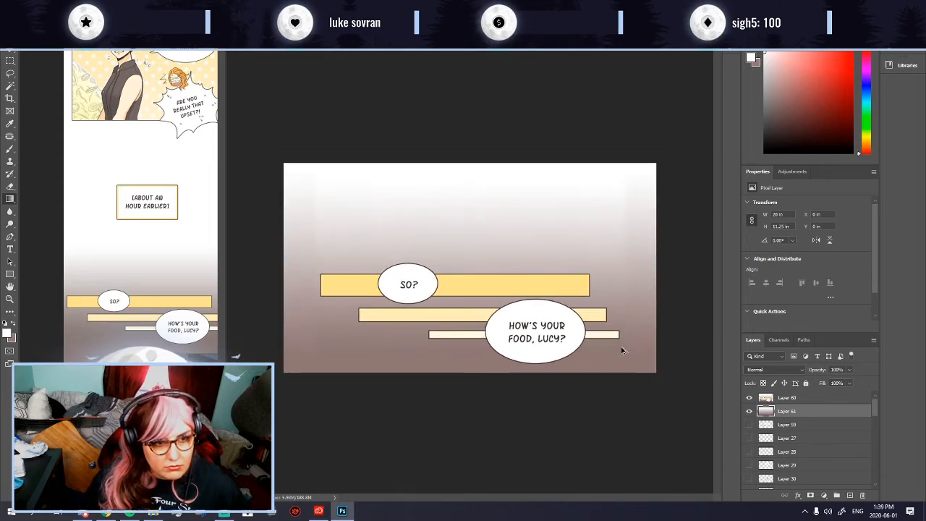
Step: Refill Layer 61 with vertical white-to-brown gradients, ending with one from slightly below the panel's top to about three-quarters down
{"action": "left_click_drag", "start_coordinate": [312, 206], "coordinate": [311, 355]}
{"action": "left_click_drag", "start_coordinate": [313, 185], "coordinate": [319, 326]}
{"action": "left_click_drag", "start_coordinate": [312, 193], "coordinate": [314, 317]}
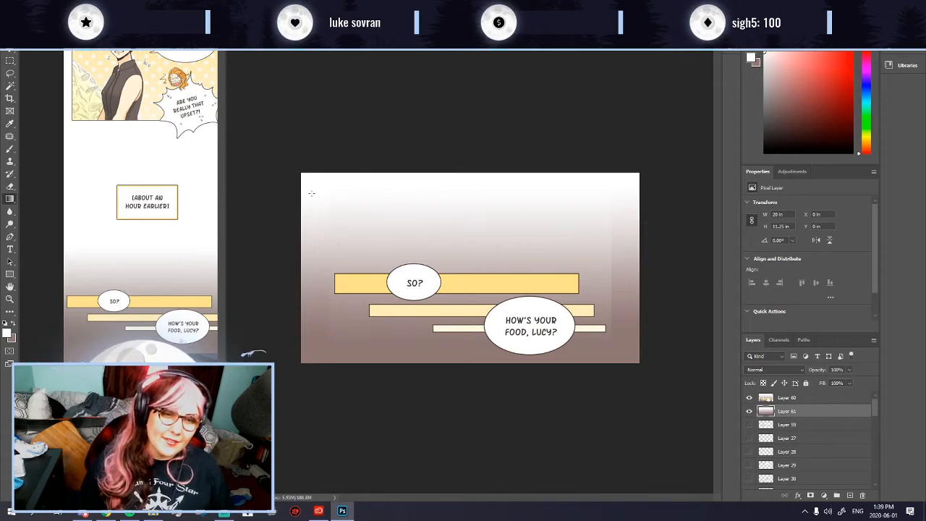
Step: Select a rectangle about 18.4 in wide and 5.25 in high over the panel's upper area, from its left edge to the right-hand seam
{"action": "left_click", "coordinate": [10, 60]}
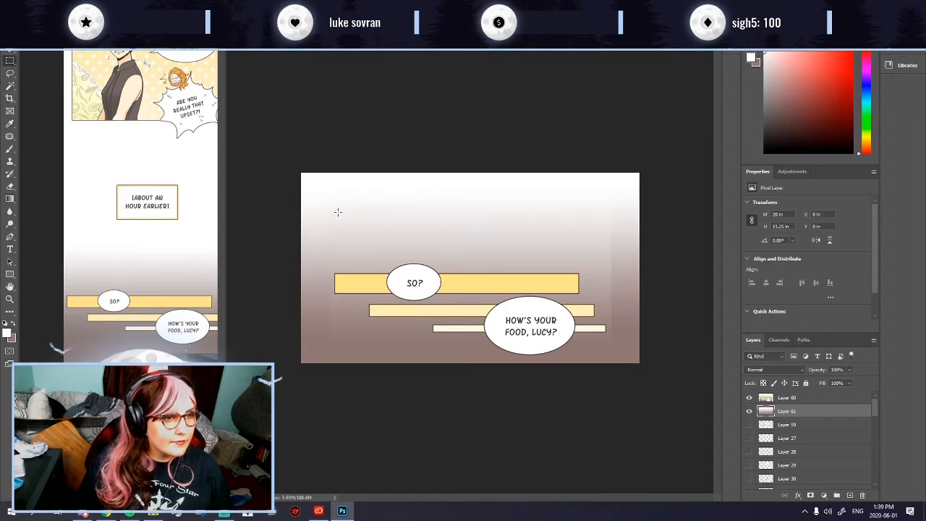
{"action": "left_click_drag", "start_coordinate": [292, 166], "coordinate": [612, 262]}
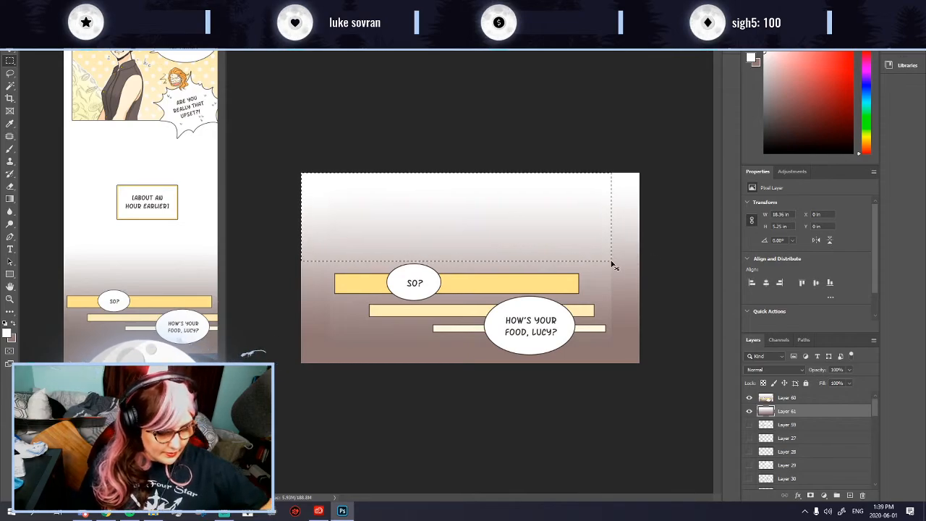
Step: Try to stretch the selected upper area of Layer 61 to the panel's right edge, then undo it
{"action": "key", "text": "ctrl+t"}
{"action": "left_click_drag", "start_coordinate": [612, 216], "coordinate": [639, 221]}
{"action": "key", "text": "ctrl+z"}
{"action": "key", "text": "Return"}
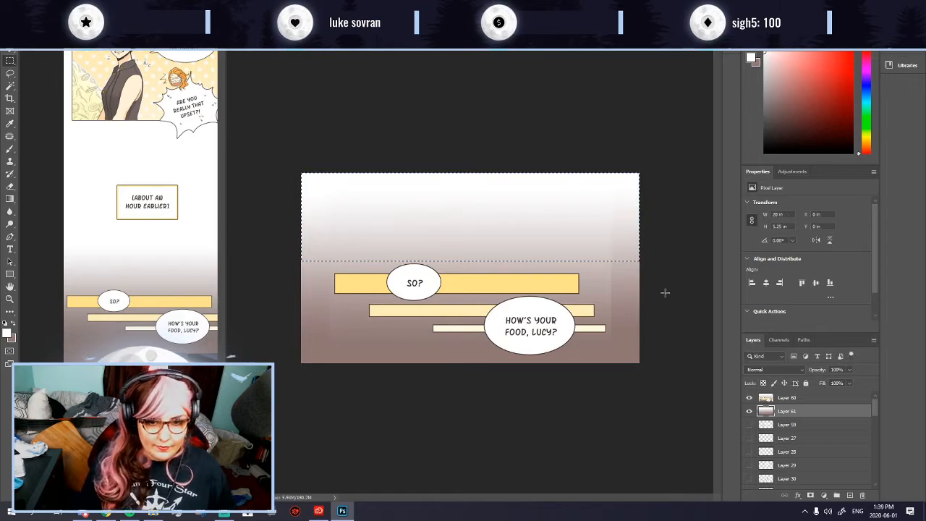
Step: Stretch the selected upper area of Layer 60 to the panel's right edge and clear the selection
{"action": "left_click", "coordinate": [778, 397]}
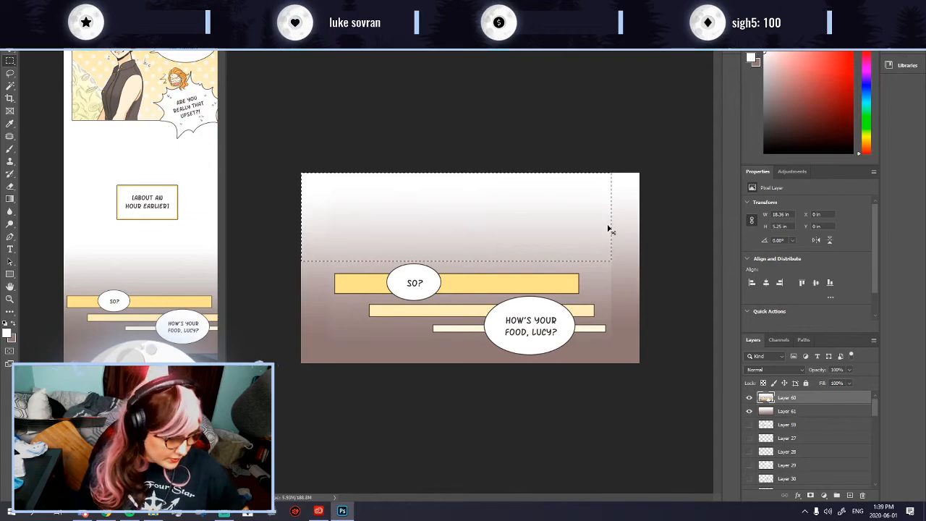
{"action": "key", "text": "ctrl+t"}
{"action": "left_click_drag", "start_coordinate": [612, 217], "coordinate": [640, 218]}
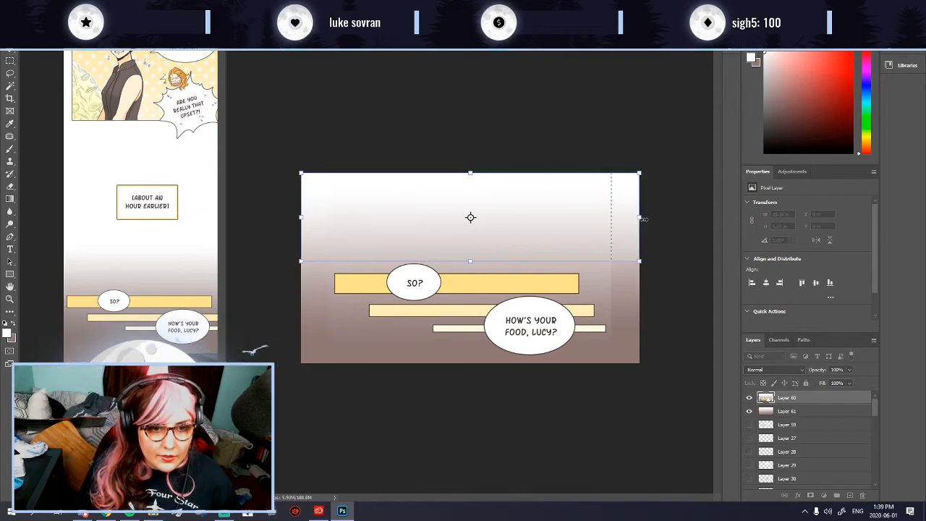
{"action": "key", "text": "Return"}
{"action": "key", "text": "ctrl+d"}
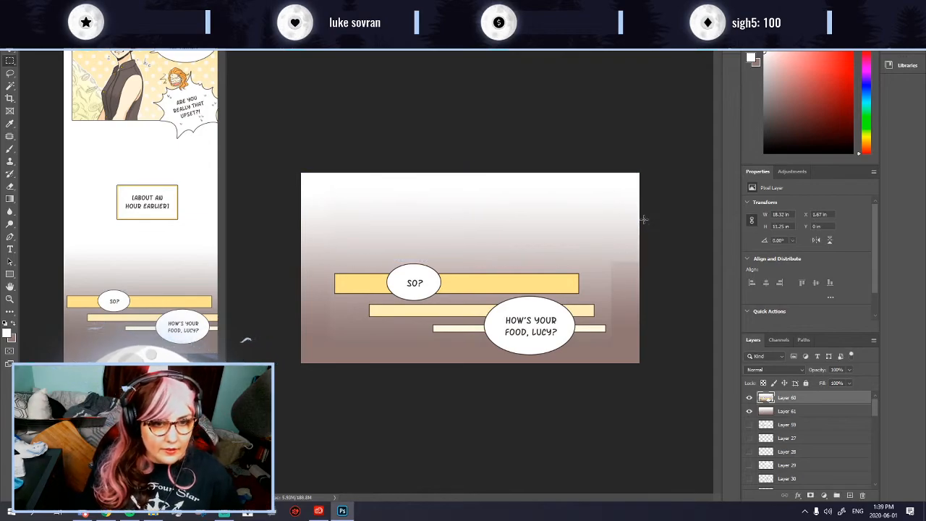
{"action": "scroll", "coordinate": [651, 331], "scroll_direction": "up", "scroll_amount": 2}
{"action": "scroll", "coordinate": [630, 297], "scroll_direction": "down", "scroll_amount": 3}
{"action": "scroll", "coordinate": [643, 333], "scroll_direction": "up", "scroll_amount": 3}
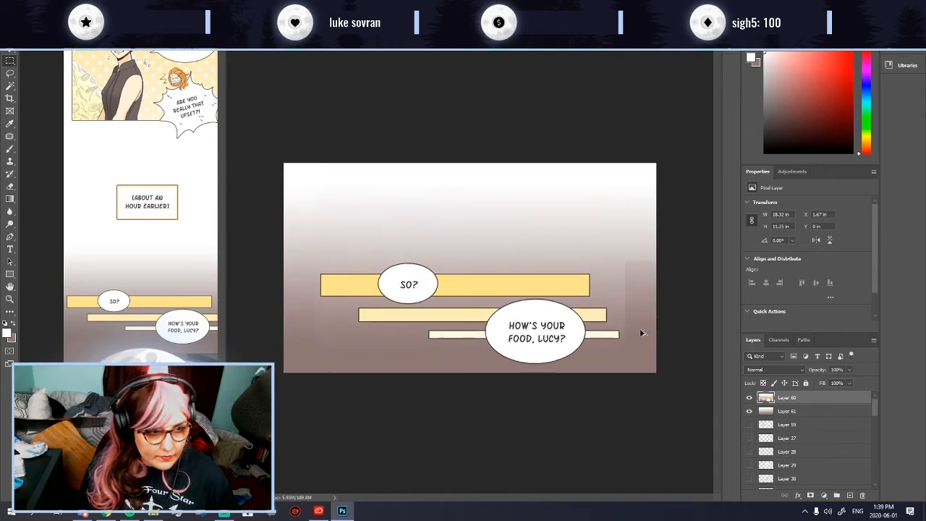
{"action": "left_click_drag", "start_coordinate": [634, 261], "coordinate": [644, 384]}
{"action": "key", "text": "ctrl+d"}
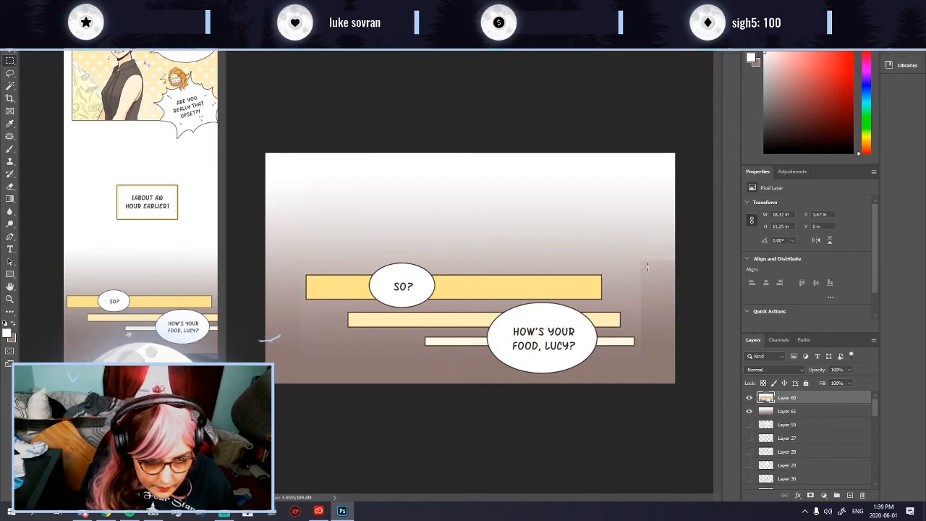
{"action": "left_click_drag", "start_coordinate": [627, 260], "coordinate": [652, 370]}
{"action": "key", "text": "ctrl+d"}
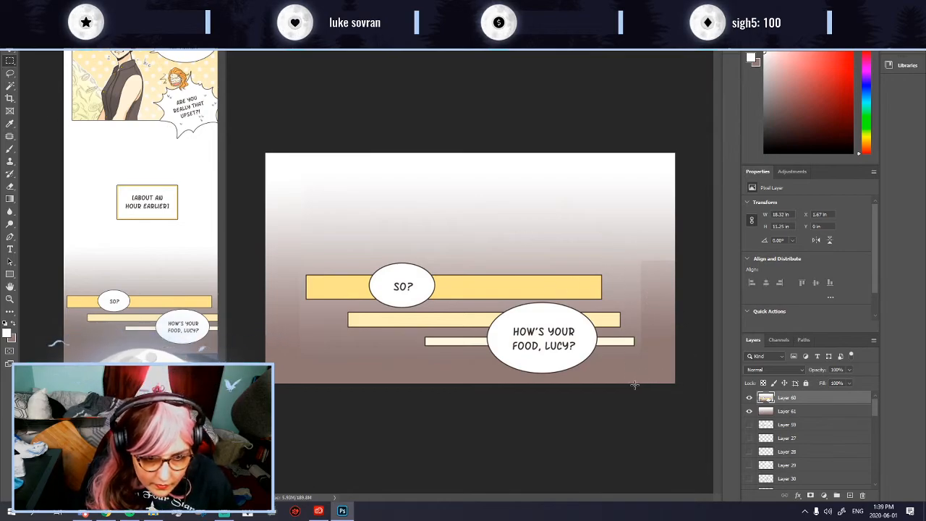
Step: Select a strip about 0.3 in wide beside the lower-right seam on Layer 60, stretch it to the panel's right edge and deselect
{"action": "left_click_drag", "start_coordinate": [636, 264], "coordinate": [641, 388]}
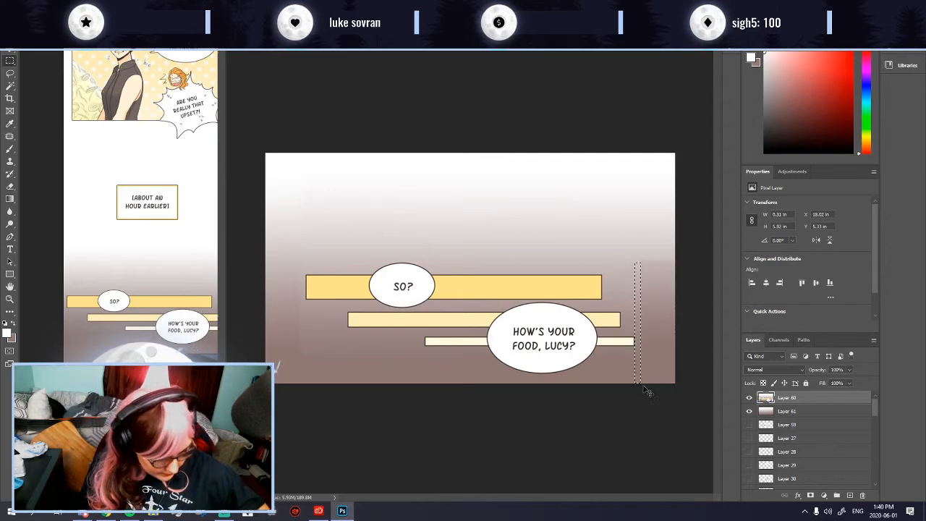
{"action": "key", "text": "ctrl+t"}
{"action": "left_click_drag", "start_coordinate": [637, 323], "coordinate": [683, 331]}
{"action": "key", "text": "Return"}
{"action": "key", "text": "ctrl+d"}
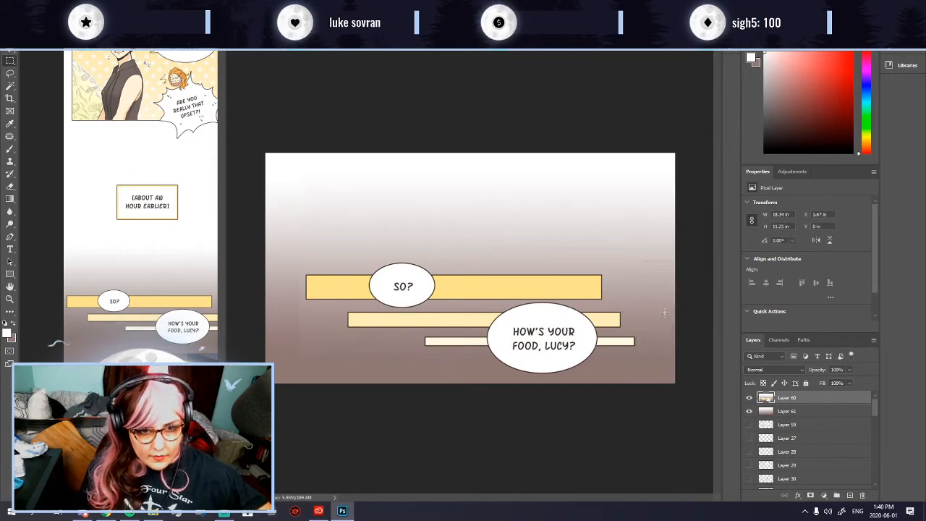
Step: Select the gradient area just above the thin horizontal line near Layer 60's right edge and transform it to cover the line
{"action": "key", "text": "ctrl+t"}
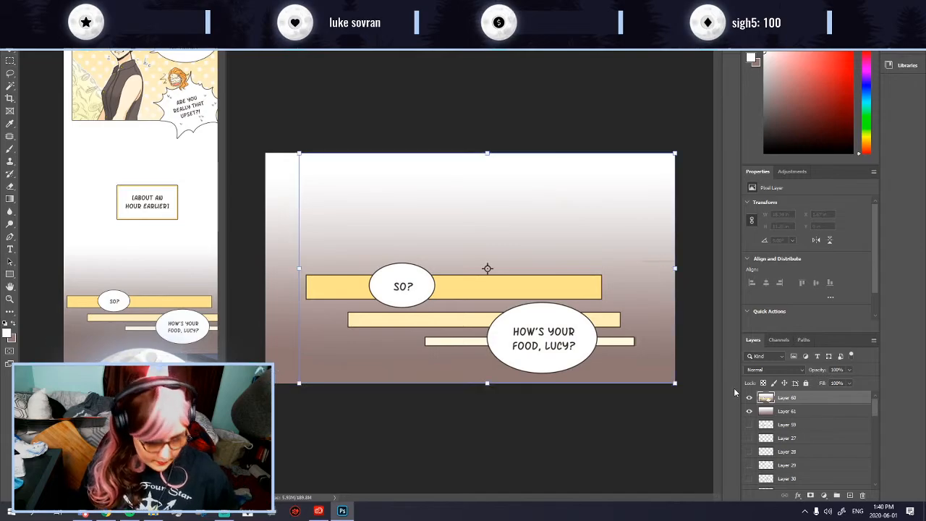
{"action": "key", "text": "Return"}
{"action": "key", "text": "m"}
{"action": "left_click_drag", "start_coordinate": [608, 239], "coordinate": [676, 261]}
{"action": "key", "text": "ctrl+t"}
{"action": "key", "text": "Return"}
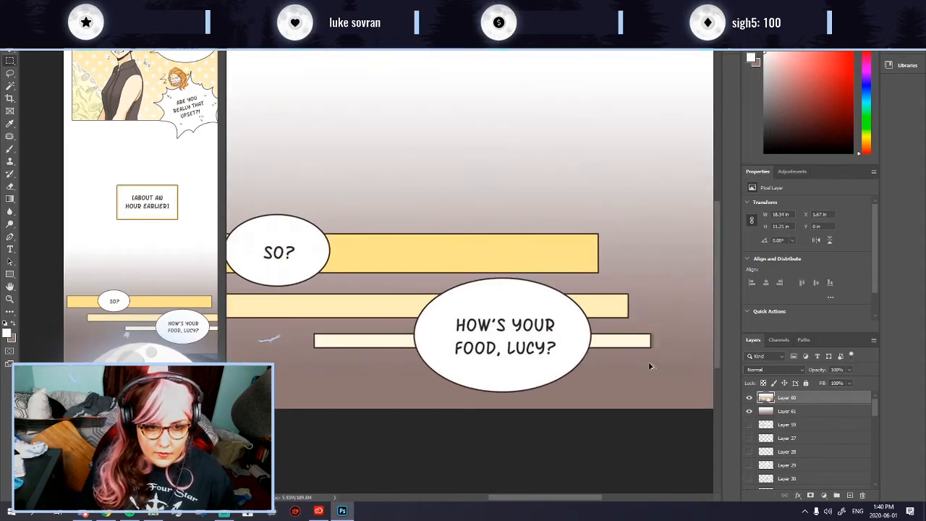
Step: Try selecting the small patch beside the right end of the lowest bar, and clear the selection
{"action": "scroll", "coordinate": [651, 340], "scroll_direction": "up", "scroll_amount": 2}
{"action": "left_click_drag", "start_coordinate": [655, 319], "coordinate": [667, 351]}
{"action": "key", "text": "ctrl+d"}
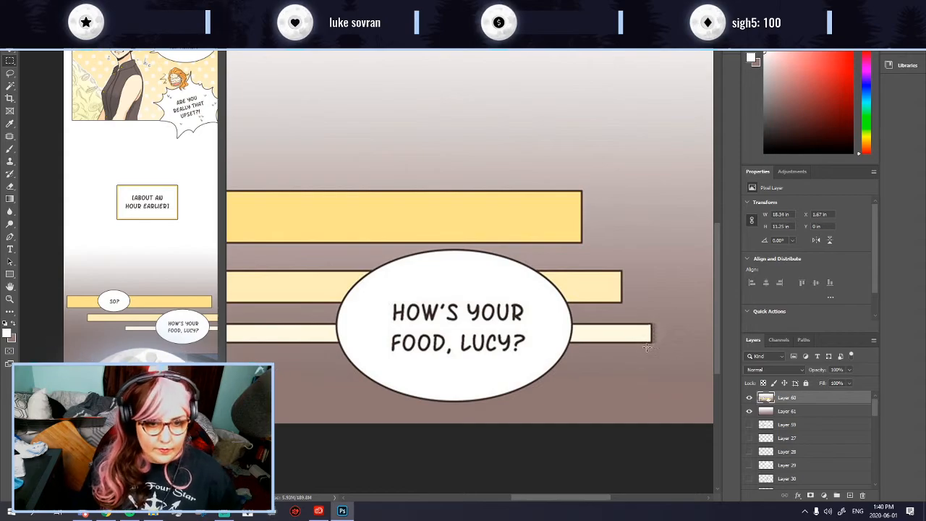
Step: Select Layer 60's lower-left gradient area below the first bar, stretch it to the panel's left edge and deselect
{"action": "scroll", "coordinate": [653, 346], "scroll_direction": "down", "scroll_amount": 2}
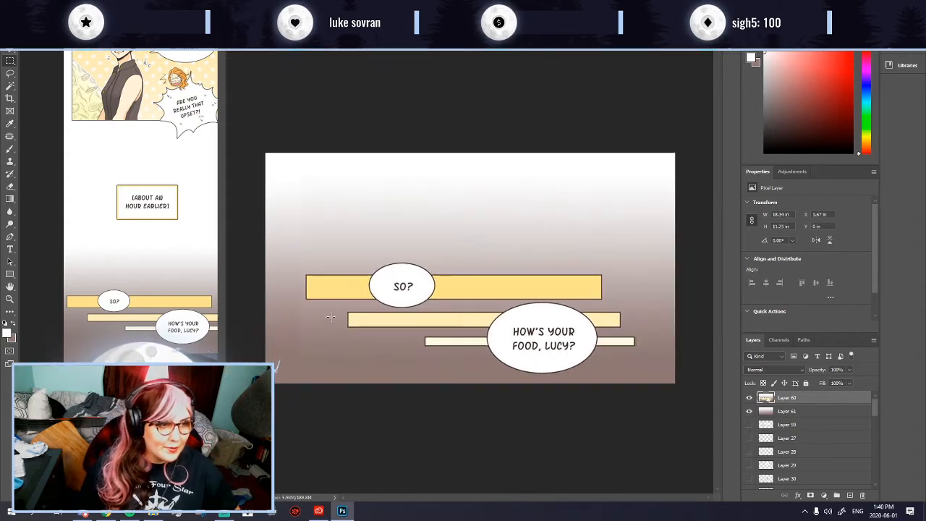
{"action": "scroll", "coordinate": [268, 287], "scroll_direction": "up", "scroll_amount": 1}
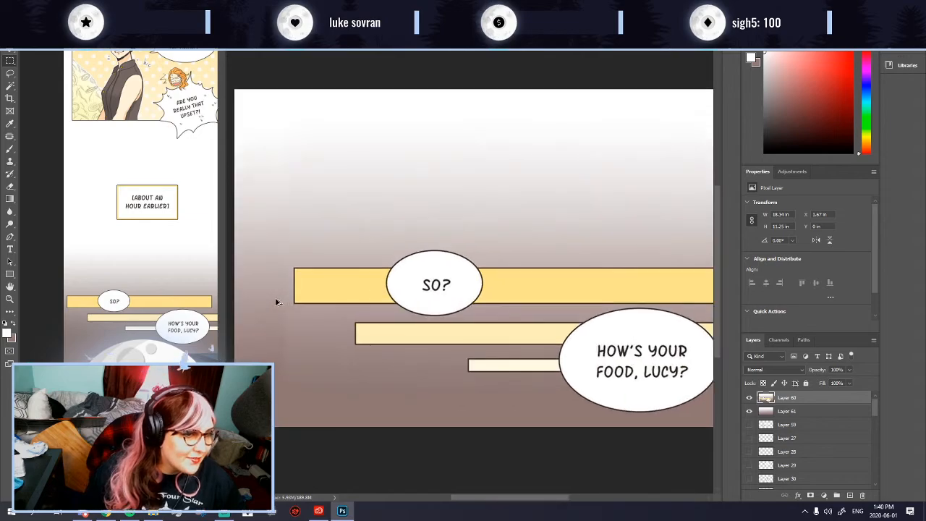
{"action": "left_click_drag", "start_coordinate": [346, 312], "coordinate": [286, 431]}
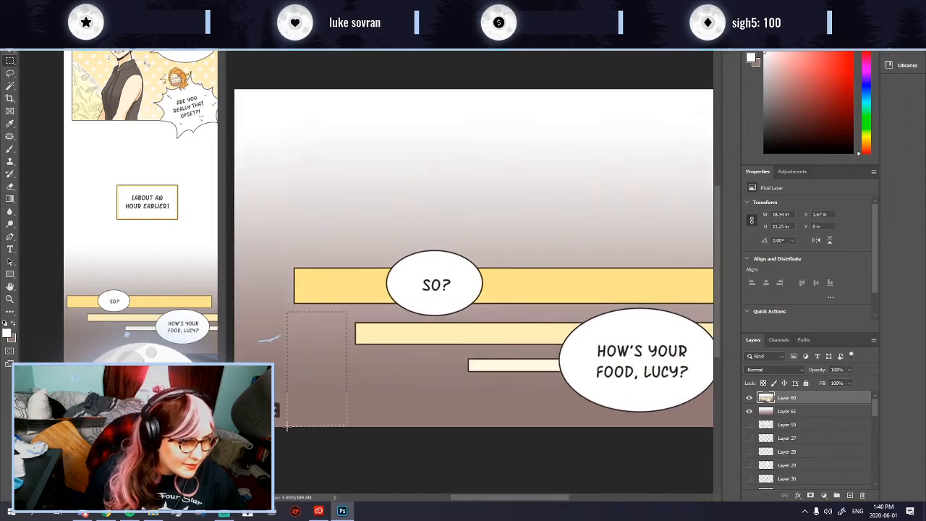
{"action": "key", "text": "ctrl+t"}
{"action": "left_click_drag", "start_coordinate": [286, 369], "coordinate": [235, 368]}
{"action": "key", "text": "Return"}
{"action": "scroll", "coordinate": [289, 379], "scroll_direction": "down", "scroll_amount": 6}
{"action": "key", "text": "ctrl+d"}
{"action": "scroll", "coordinate": [271, 269], "scroll_direction": "up", "scroll_amount": 6}
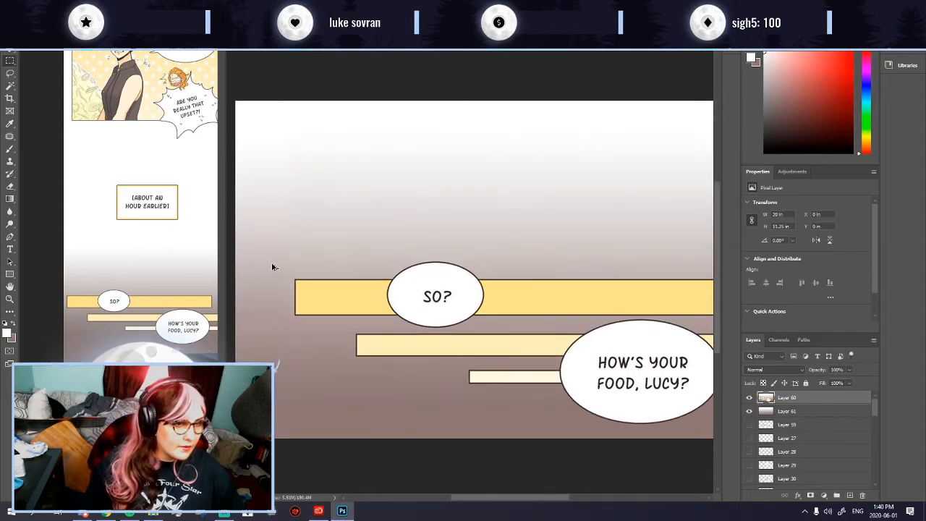
Step: Inspect the panel's left side and overall gradient for remaining seams at several magnifications
{"action": "left_click_drag", "start_coordinate": [288, 314], "coordinate": [288, 317]}
{"action": "left_click", "coordinate": [288, 316]}
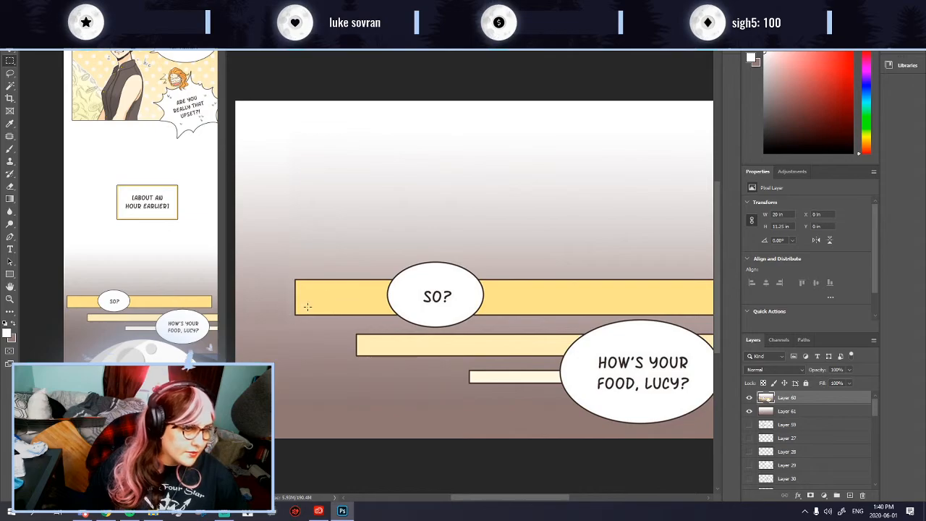
{"action": "scroll", "coordinate": [347, 312], "scroll_direction": "down", "scroll_amount": 4}
{"action": "scroll", "coordinate": [269, 298], "scroll_direction": "up", "scroll_amount": 2}
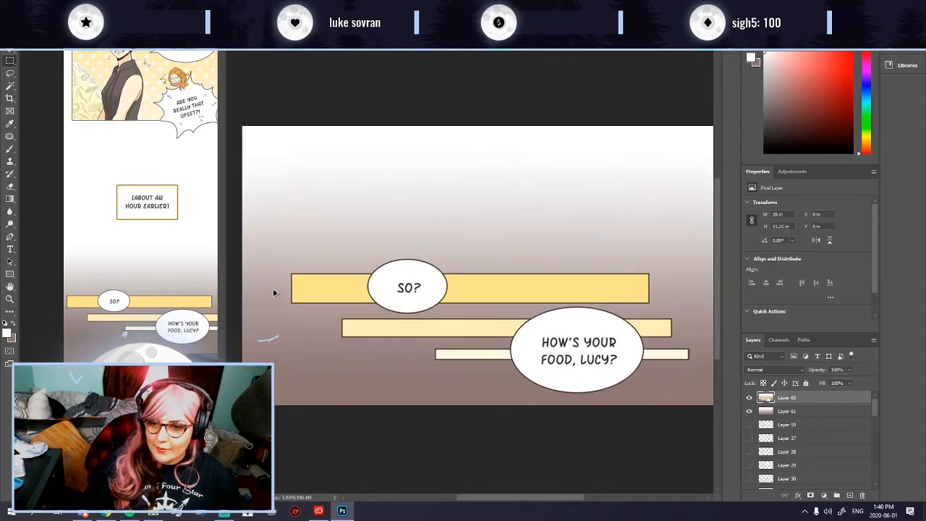
{"action": "scroll", "coordinate": [233, 291], "scroll_direction": "up", "scroll_amount": 1}
{"action": "scroll", "coordinate": [246, 297], "scroll_direction": "down", "scroll_amount": 3}
{"action": "scroll", "coordinate": [277, 300], "scroll_direction": "up", "scroll_amount": 2}
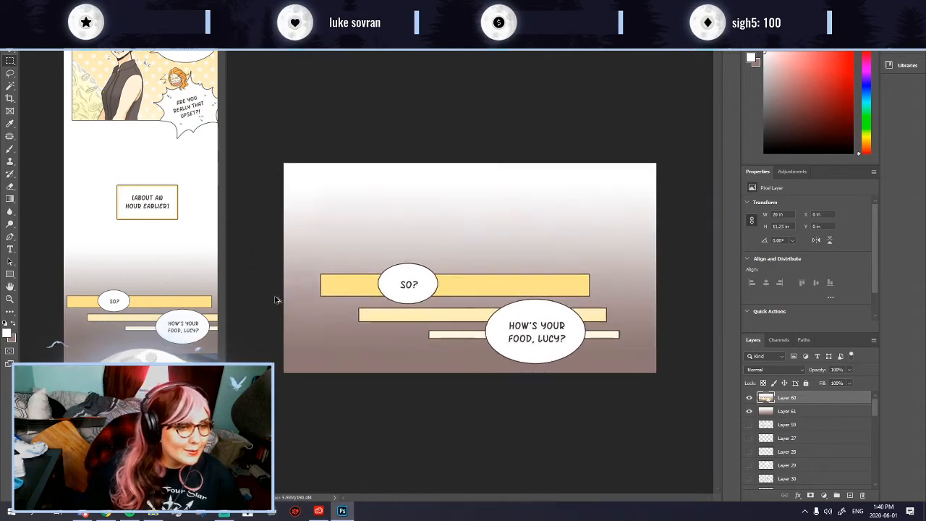
Step: Stretch a narrow strip of gradient beside the upper yellow bar's left end out to the canvas's left edge on Layer 60
{"action": "scroll", "coordinate": [267, 303], "scroll_direction": "up", "scroll_amount": 3}
{"action": "scroll", "coordinate": [435, 285], "scroll_direction": "left", "scroll_amount": 3}
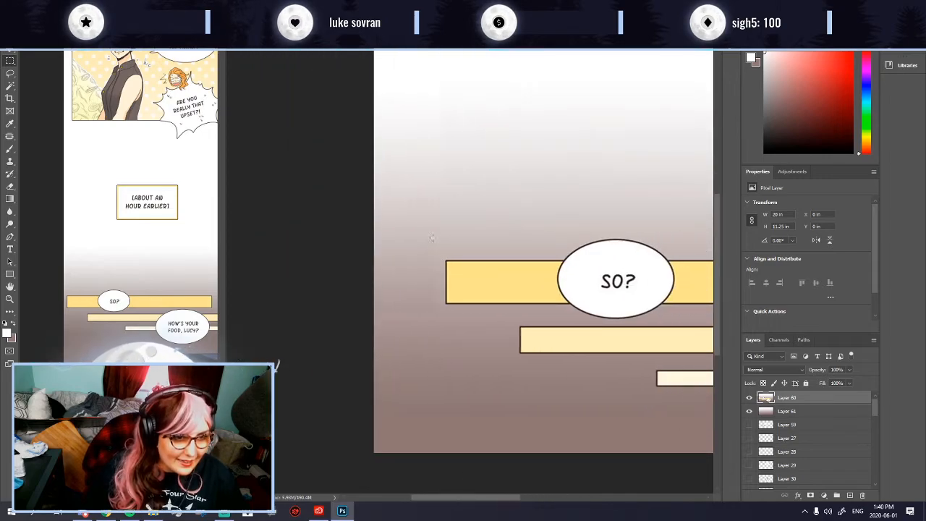
{"action": "left_click_drag", "start_coordinate": [444, 313], "coordinate": [432, 248]}
{"action": "left_click", "coordinate": [444, 316]}
{"action": "left_click_drag", "start_coordinate": [445, 312], "coordinate": [433, 224]}
{"action": "left_click_drag", "start_coordinate": [434, 222], "coordinate": [445, 317]}
{"action": "key", "text": "ctrl+t"}
{"action": "left_click_drag", "start_coordinate": [434, 269], "coordinate": [360, 269]}
{"action": "key", "text": "Return"}
{"action": "key", "text": "ctrl+d"}
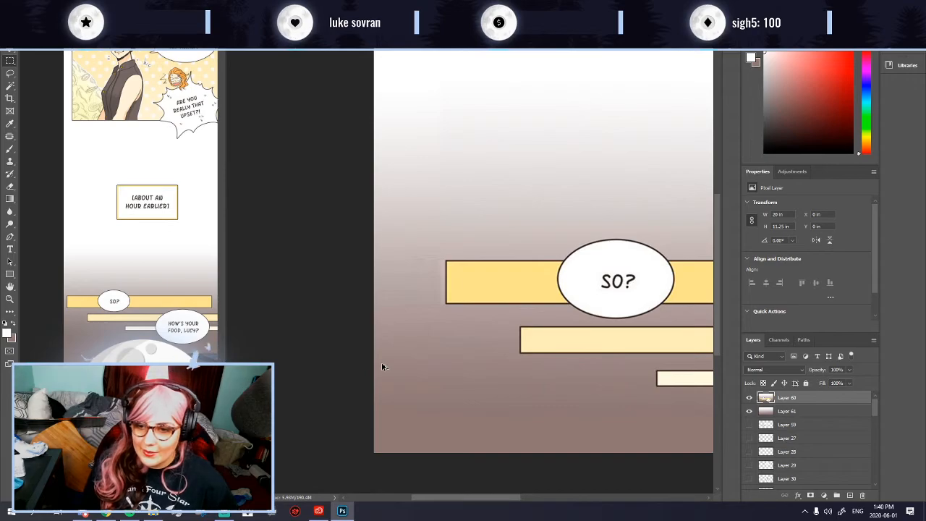
Step: Stretch a strip of the gradient above the upper yellow bar's left end toward the canvas's left edge on Layer 60
{"action": "key", "text": "ctrl+minus"}
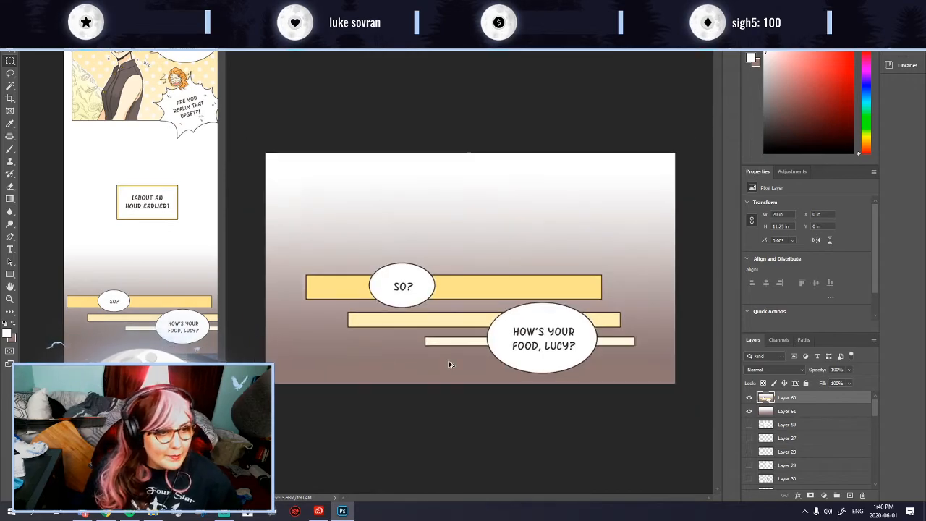
{"action": "scroll", "coordinate": [301, 209], "scroll_direction": "down", "scroll_amount": 4}
{"action": "scroll", "coordinate": [304, 214], "scroll_direction": "up", "scroll_amount": 5}
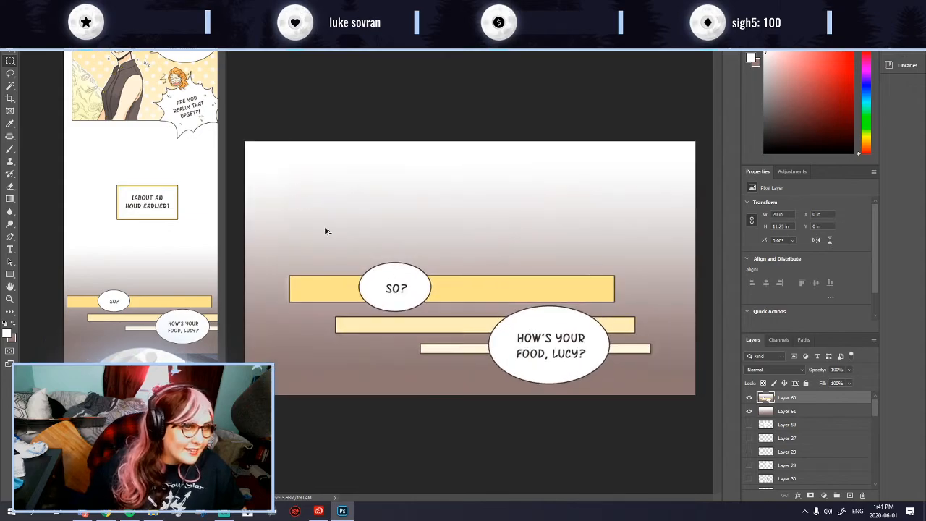
{"action": "scroll", "coordinate": [304, 219], "scroll_direction": "down", "scroll_amount": 3}
{"action": "scroll", "coordinate": [290, 224], "scroll_direction": "up", "scroll_amount": 2}
{"action": "left_click_drag", "start_coordinate": [376, 173], "coordinate": [335, 261]}
{"action": "key", "text": "ctrl+t"}
{"action": "left_click_drag", "start_coordinate": [335, 217], "coordinate": [300, 222]}
{"action": "key", "text": "Return"}
{"action": "key", "text": "ctrl+d"}
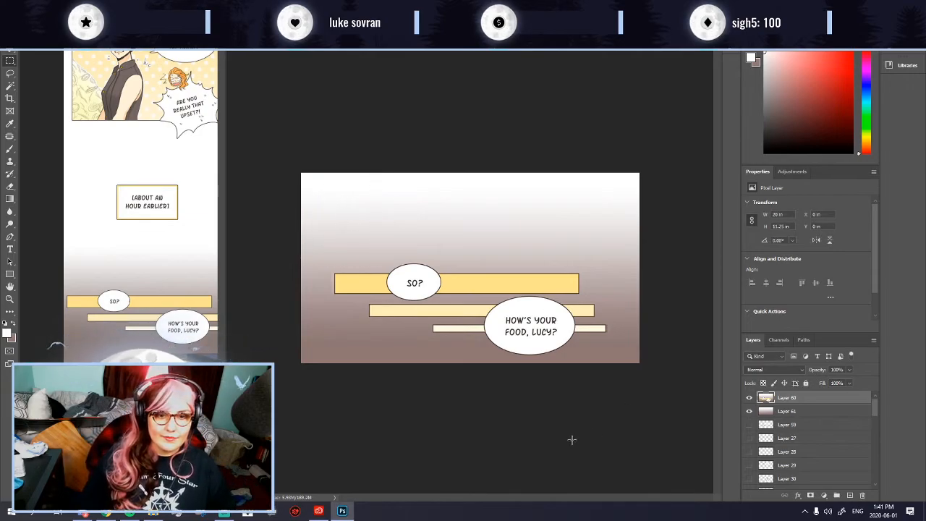
{"action": "left_click", "coordinate": [784, 411]}
{"action": "left_click", "coordinate": [749, 411]}
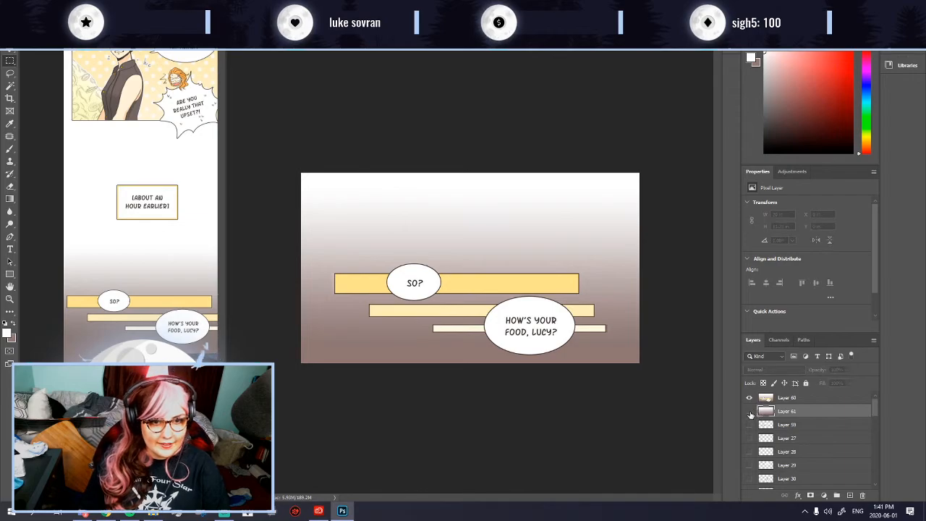
{"action": "left_click", "coordinate": [792, 402]}
{"action": "key", "text": "Delete"}
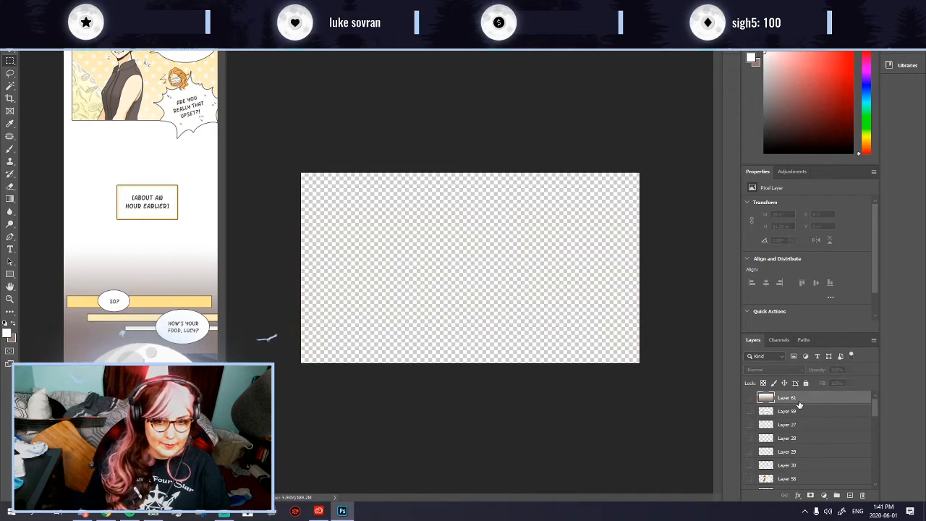
{"action": "key", "text": "ctrl+z"}
Step: Delete Layer 61 beneath the panel artwork and duplicate Layer 60
{"action": "left_click", "coordinate": [749, 413]}
{"action": "left_click", "coordinate": [790, 414]}
{"action": "left_click_drag", "start_coordinate": [790, 416], "coordinate": [861, 496]}
{"action": "right_click", "coordinate": [799, 397]}
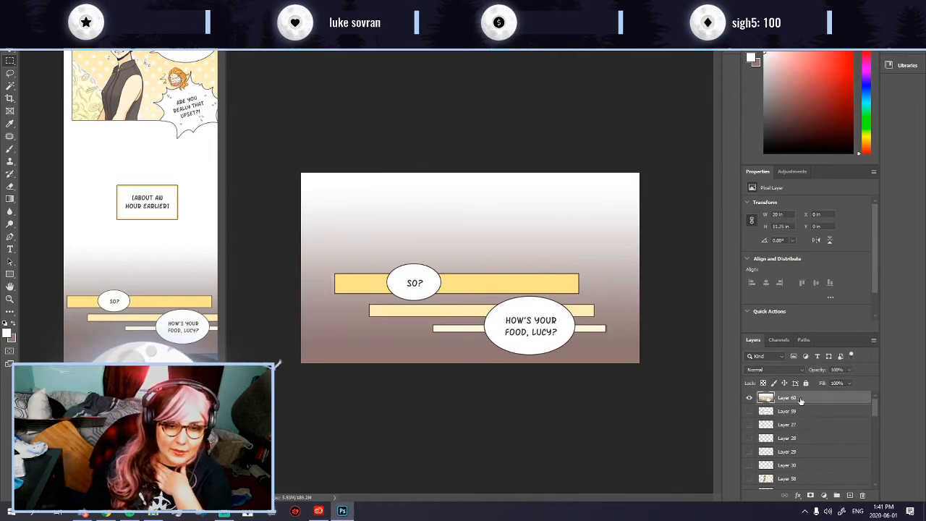
{"action": "left_click", "coordinate": [684, 145]}
{"action": "key", "text": "Return"}
Step: Copy the area with the three bars and both speech bubbles to a new layer, hide it and activate Layer 60 copy
{"action": "scroll", "coordinate": [451, 330], "scroll_direction": "up", "scroll_amount": 4}
{"action": "scroll", "coordinate": [429, 330], "scroll_direction": "down", "scroll_amount": 4}
{"action": "scroll", "coordinate": [289, 314], "scroll_direction": "up", "scroll_amount": 1}
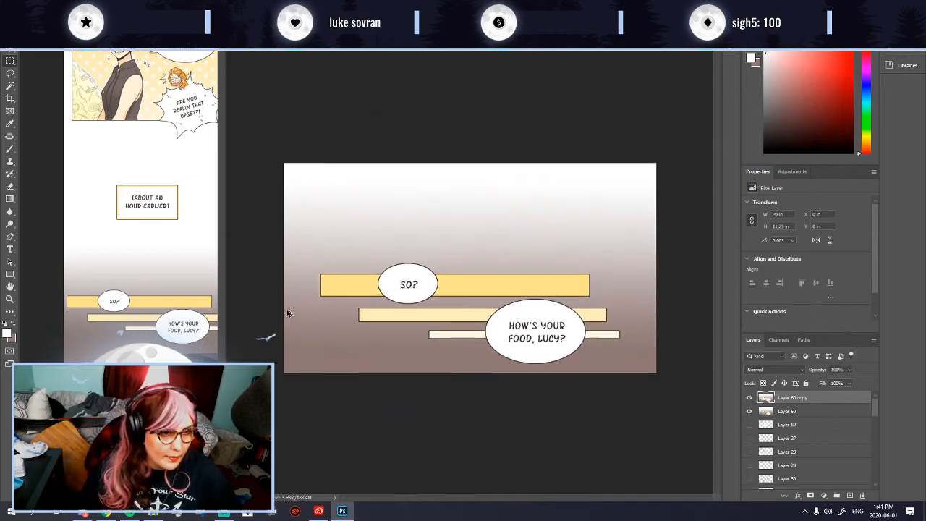
{"action": "scroll", "coordinate": [414, 282], "scroll_direction": "up", "scroll_amount": 1}
{"action": "scroll", "coordinate": [384, 230], "scroll_direction": "down", "scroll_amount": 1}
{"action": "left_click_drag", "start_coordinate": [311, 257], "coordinate": [638, 368]}
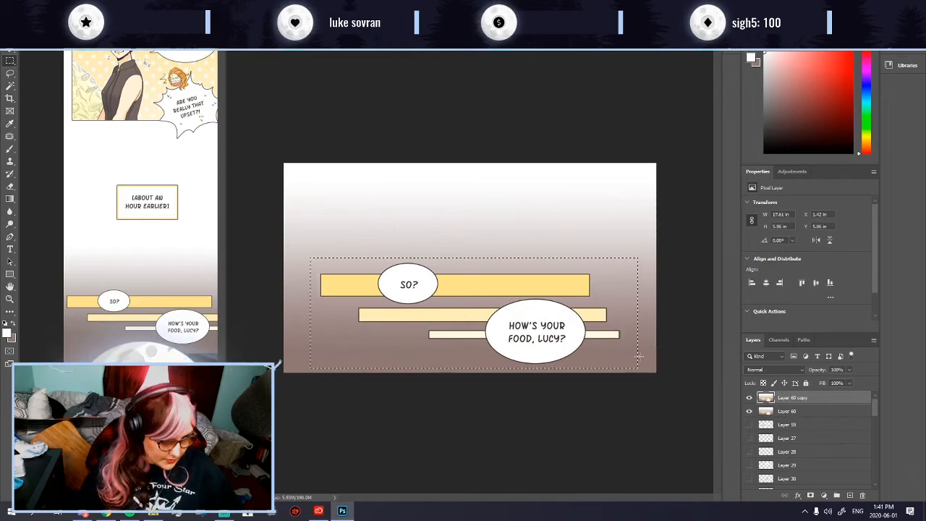
{"action": "key", "text": "ctrl+j"}
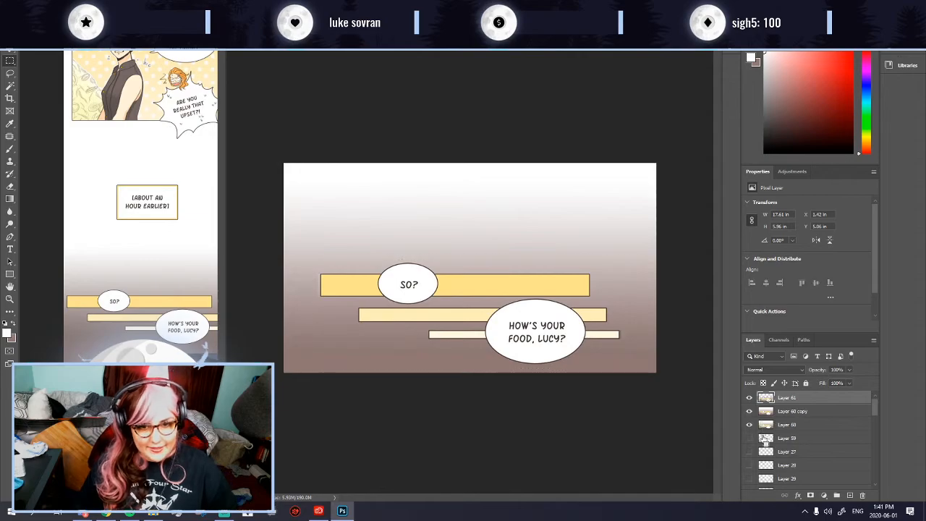
{"action": "left_click", "coordinate": [748, 397]}
{"action": "left_click", "coordinate": [789, 411]}
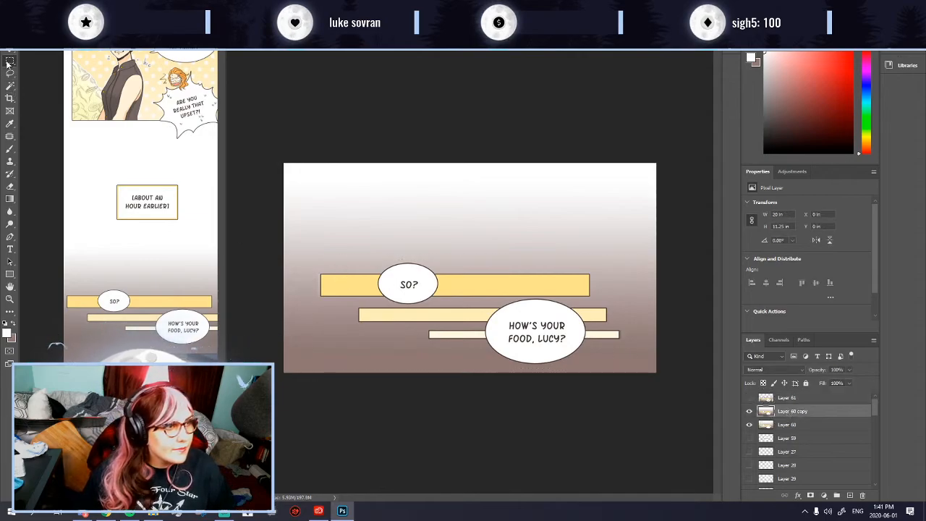
Step: Try to patch over the bars and speech bubbles on Layer 60 copy with the gradient background
{"action": "left_click_drag", "start_coordinate": [315, 270], "coordinate": [596, 306]}
{"action": "key", "text": "ctrl+x"}
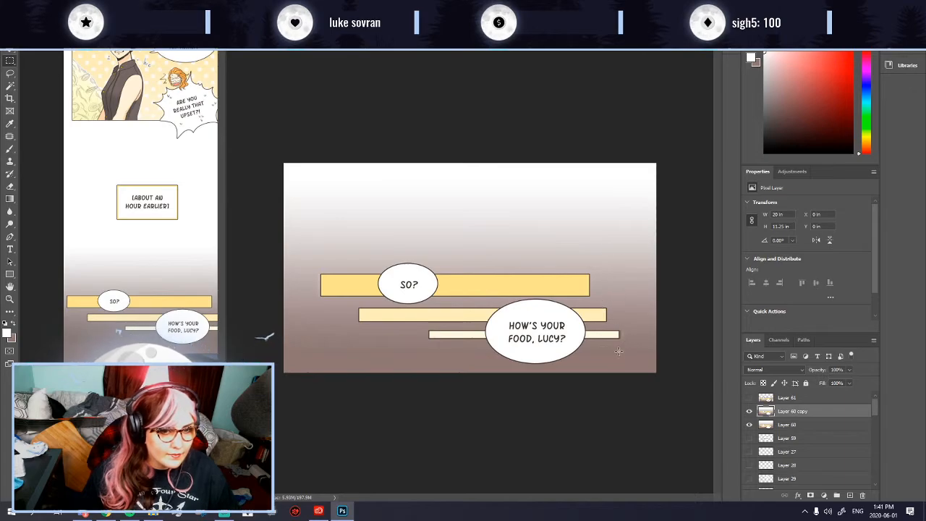
{"action": "left_click_drag", "start_coordinate": [288, 262], "coordinate": [623, 369]}
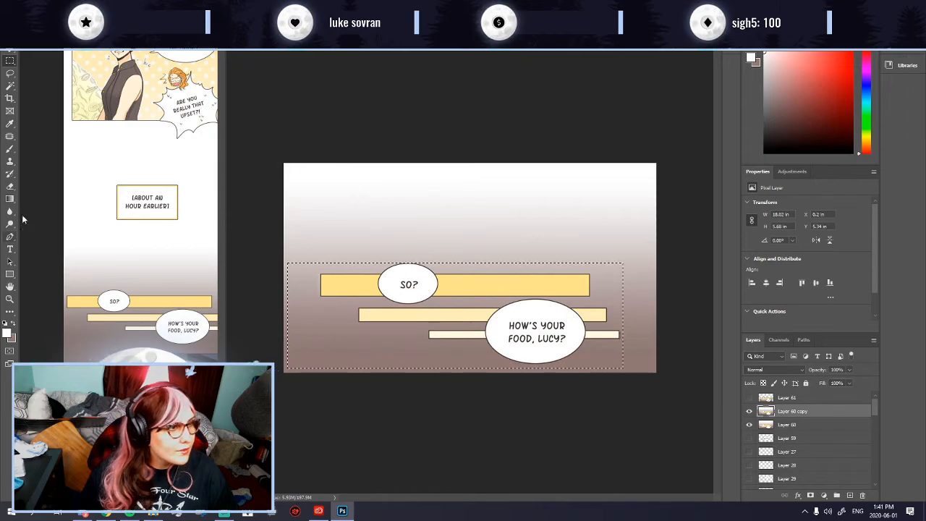
{"action": "left_click", "coordinate": [10, 138]}
{"action": "left_click_drag", "start_coordinate": [506, 329], "coordinate": [487, 333]}
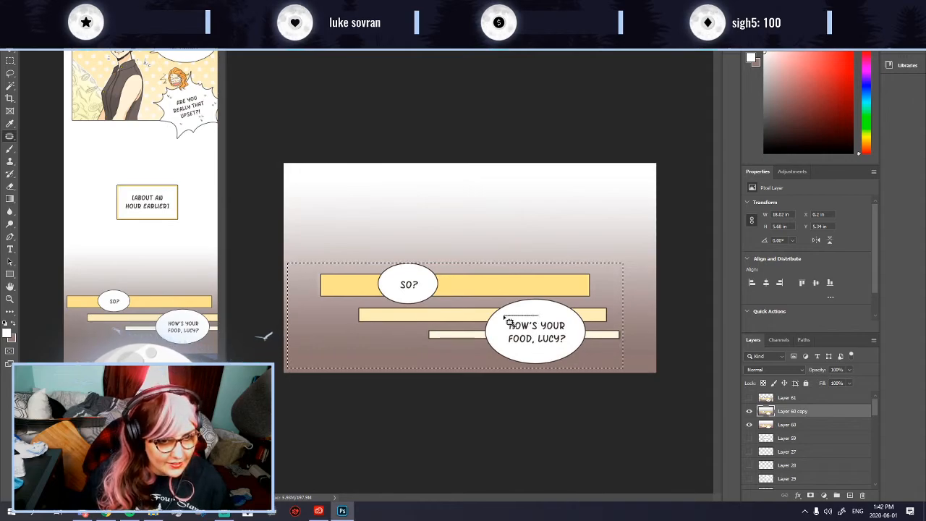
{"action": "mouse_move", "coordinate": [531, 320]}
{"action": "left_mouse_down"}
{"action": "mouse_move", "coordinate": [325, 318]}
{"action": "mouse_move", "coordinate": [636, 319]}
{"action": "left_mouse_up"}
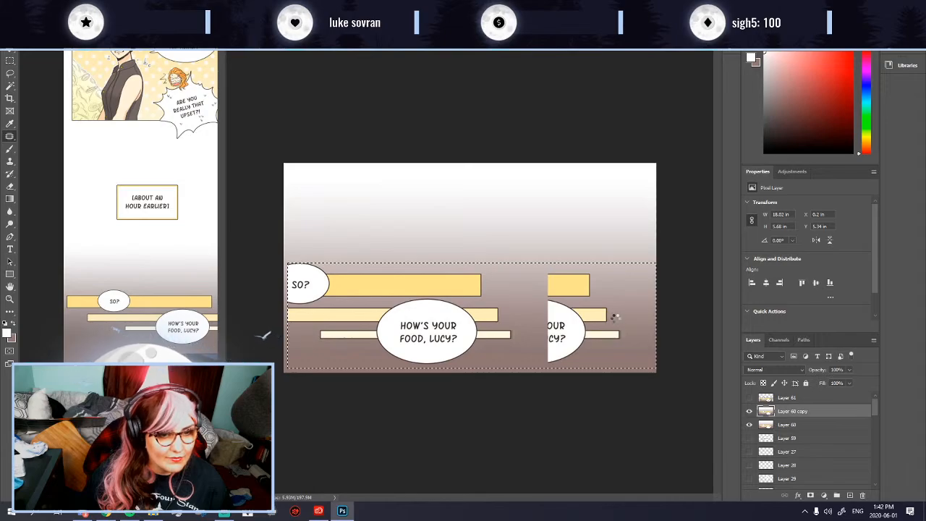
{"action": "left_click_drag", "start_coordinate": [613, 319], "coordinate": [620, 321]}
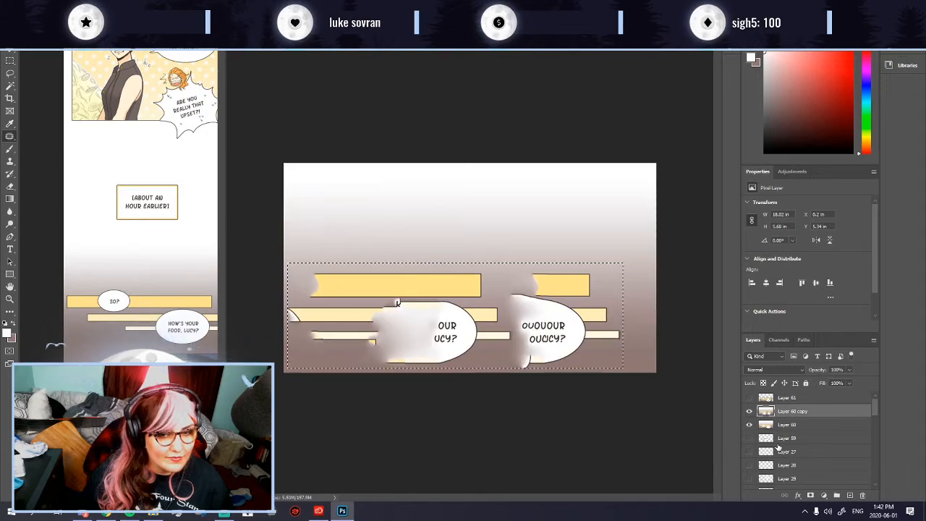
{"action": "left_click", "coordinate": [750, 425]}
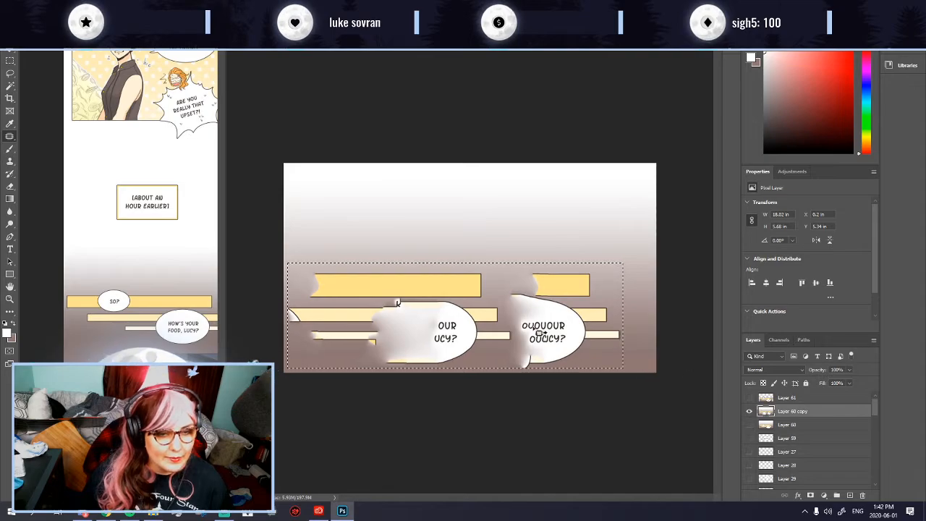
{"action": "left_click_drag", "start_coordinate": [447, 333], "coordinate": [473, 339]}
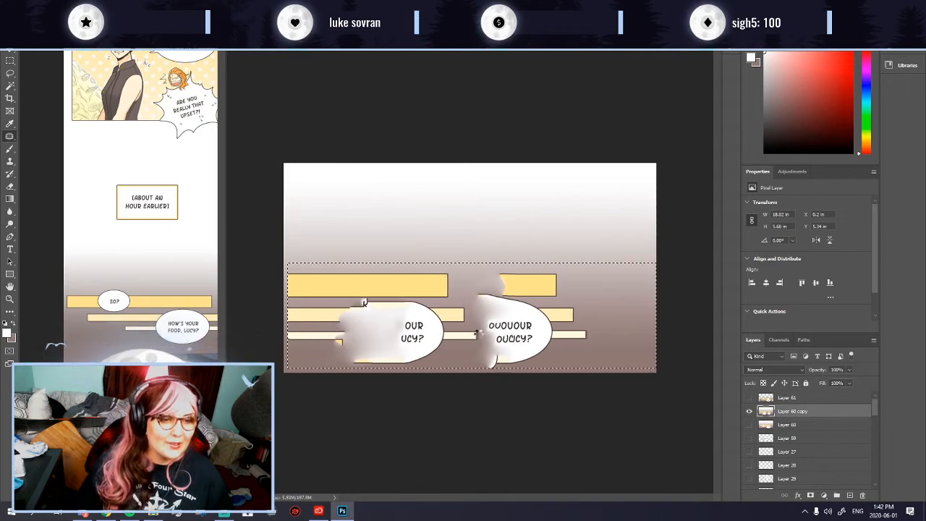
{"action": "left_click_drag", "start_coordinate": [476, 335], "coordinate": [606, 322]}
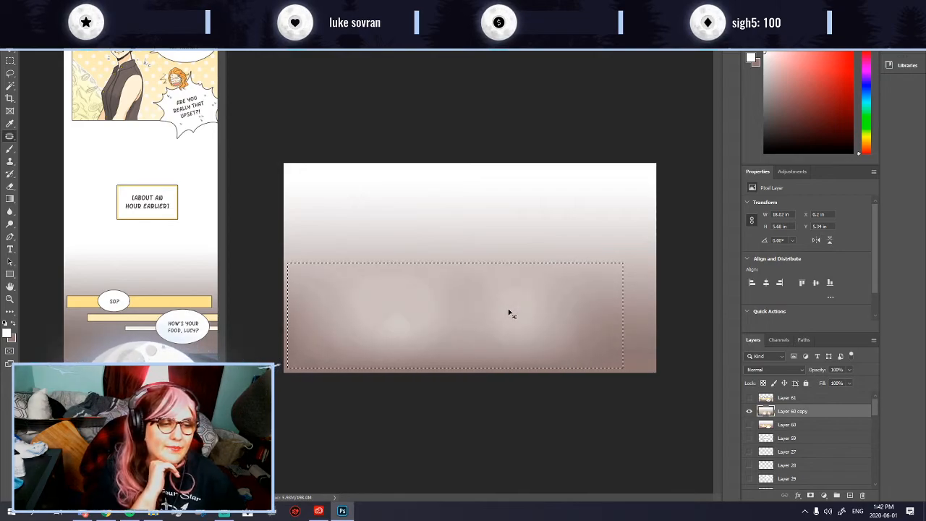
{"action": "key", "text": "ctrl+z"}
{"action": "key", "text": "ctrl+z"}
{"action": "key", "text": "ctrl+z"}
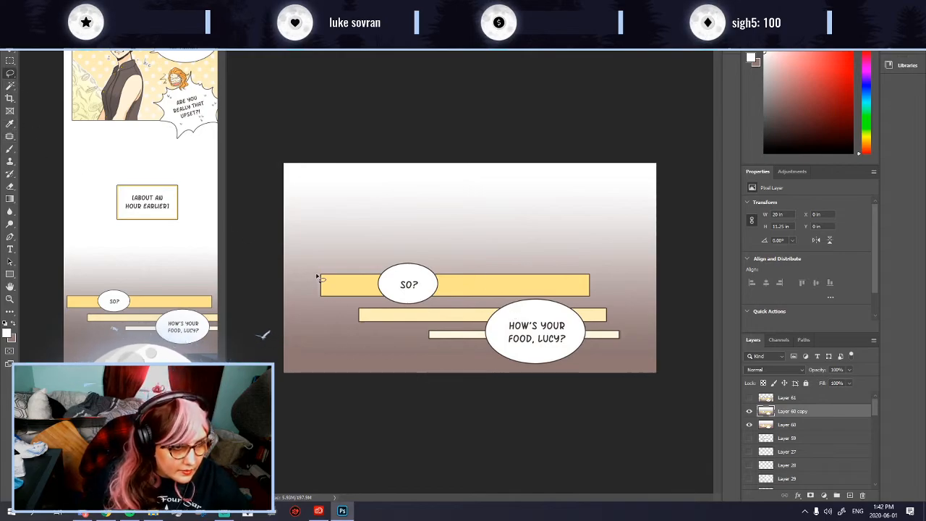
{"action": "mouse_move", "coordinate": [355, 332]}
{"action": "left_mouse_down"}
{"action": "mouse_move", "coordinate": [419, 330]}
{"action": "mouse_move", "coordinate": [433, 348]}
{"action": "mouse_move", "coordinate": [479, 346]}
{"action": "mouse_move", "coordinate": [536, 368]}
{"action": "mouse_move", "coordinate": [581, 363]}
{"action": "mouse_move", "coordinate": [597, 346]}
{"action": "mouse_move", "coordinate": [620, 329]}
{"action": "left_mouse_up"}
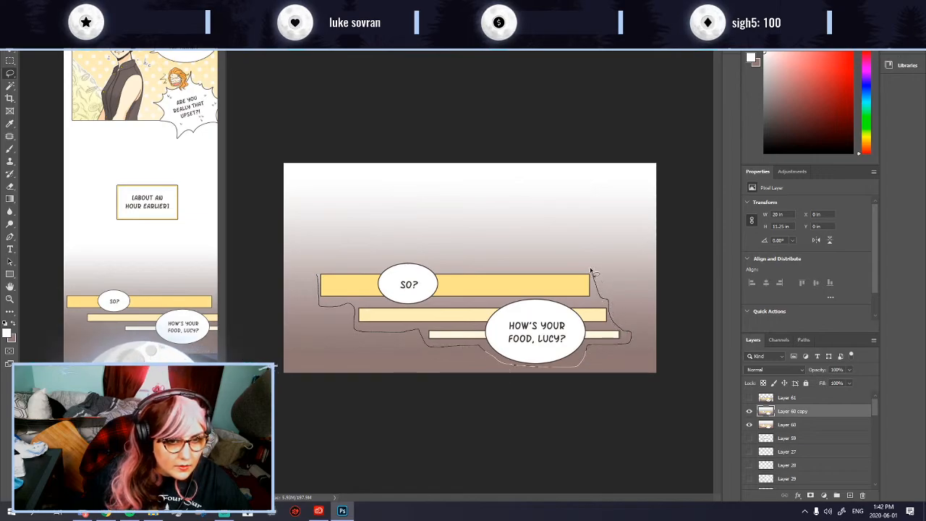
{"action": "mouse_move", "coordinate": [446, 272]}
{"action": "left_mouse_down"}
{"action": "mouse_move", "coordinate": [388, 262]}
{"action": "mouse_move", "coordinate": [335, 273]}
{"action": "left_mouse_up"}
{"action": "key", "text": "ctrl+d"}
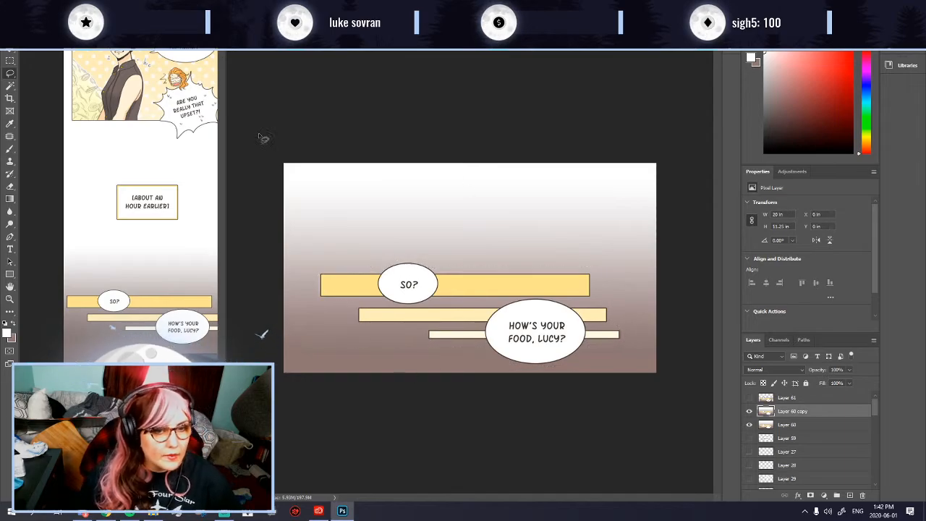
{"action": "mouse_move", "coordinate": [314, 271]}
{"action": "left_mouse_down"}
{"action": "mouse_move", "coordinate": [318, 301]}
{"action": "mouse_move", "coordinate": [342, 304]}
{"action": "left_mouse_up"}
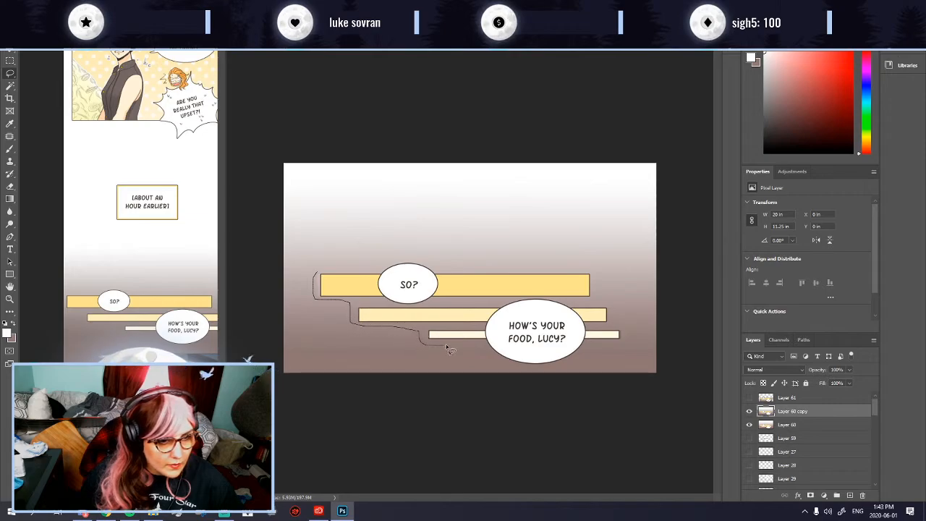
{"action": "left_click_drag", "start_coordinate": [493, 356], "coordinate": [556, 372]}
{"action": "key", "text": "Escape"}
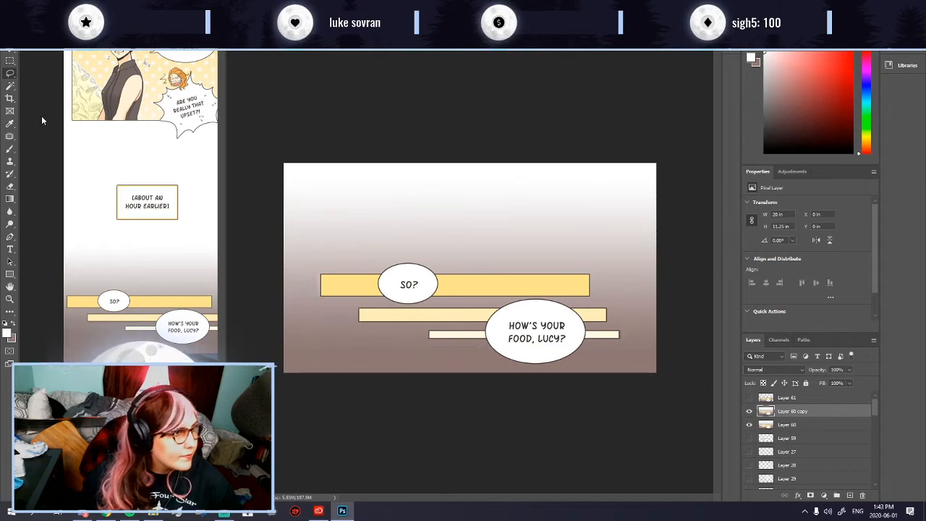
Step: Stretch the clean gradient strip at the canvas's left edge across the full width of Layer 60 copy, covering the bars and bubbles
{"action": "key", "text": "m"}
{"action": "left_click_drag", "start_coordinate": [270, 162], "coordinate": [321, 384]}
{"action": "key", "text": "ctrl+t"}
{"action": "left_click_drag", "start_coordinate": [304, 267], "coordinate": [654, 301]}
{"action": "key", "text": "Return"}
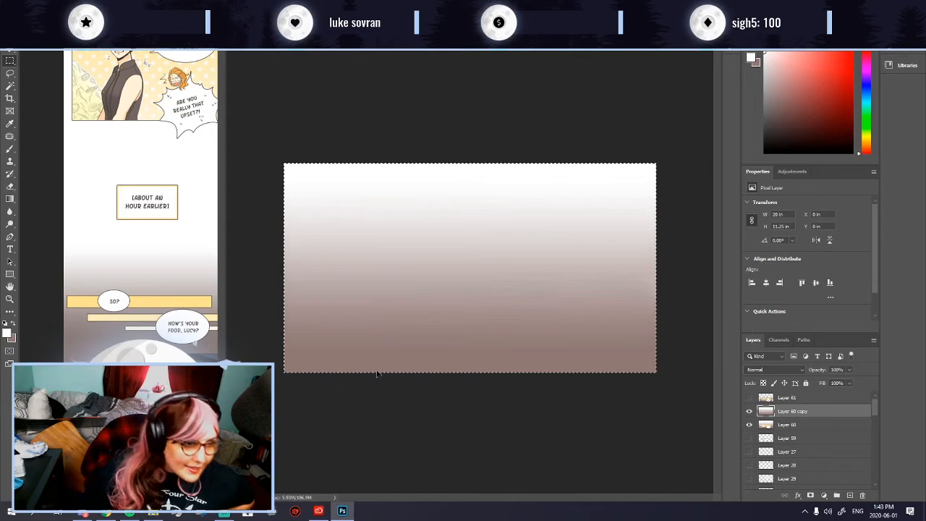
Step: Hide Layer 60 copy, show Layer 61 and make Layer 61 the active layer
{"action": "left_click", "coordinate": [750, 397]}
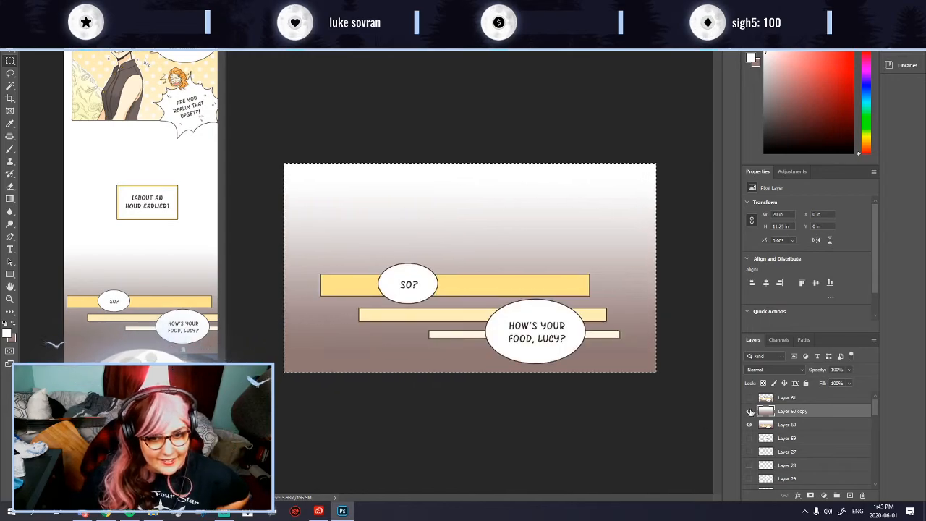
{"action": "left_click", "coordinate": [750, 398]}
{"action": "left_click", "coordinate": [749, 398]}
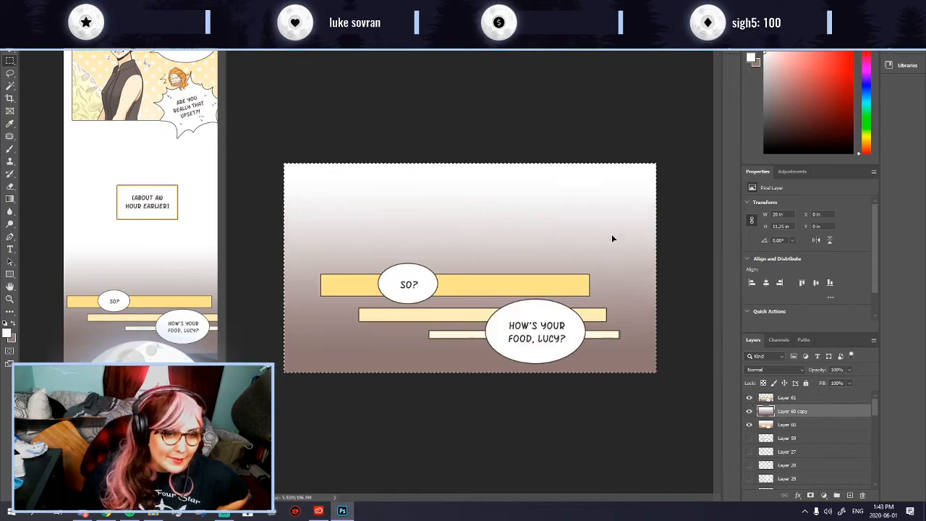
{"action": "left_click", "coordinate": [749, 398]}
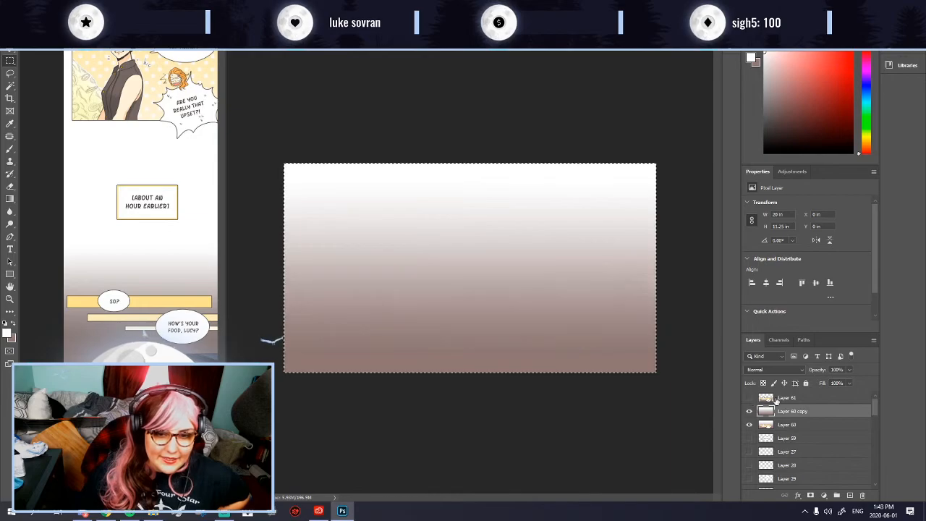
{"action": "left_click", "coordinate": [749, 412]}
{"action": "left_click", "coordinate": [781, 426]}
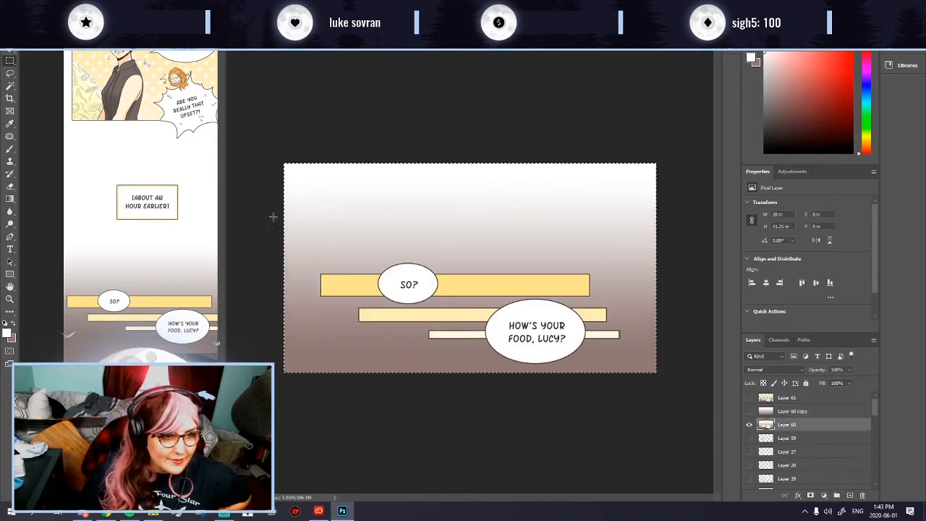
{"action": "left_click", "coordinate": [750, 398]}
{"action": "left_click", "coordinate": [778, 410]}
{"action": "left_click", "coordinate": [779, 399]}
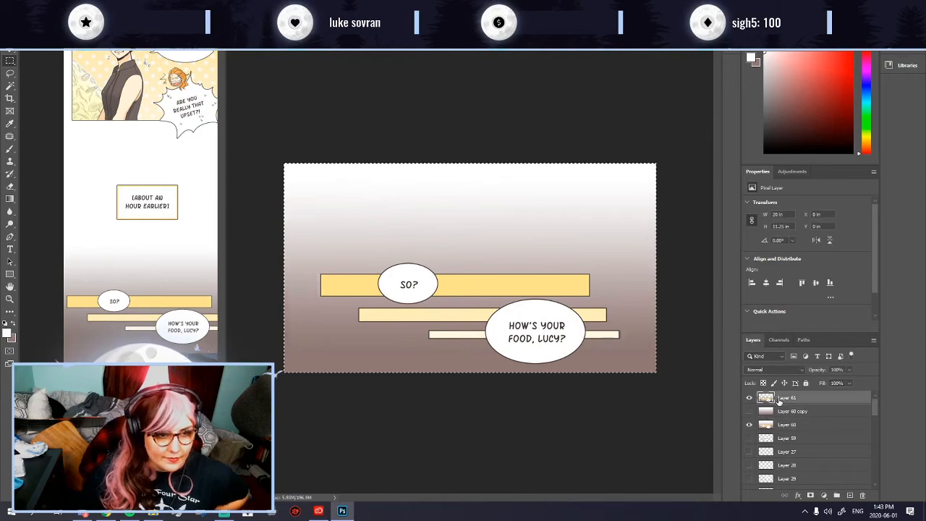
Step: Duplicate Layer 61 as a hidden backup copy, leaving the original Layer 61 active
{"action": "scroll", "coordinate": [541, 356], "scroll_direction": "up", "scroll_amount": 3}
{"action": "scroll", "coordinate": [540, 356], "scroll_direction": "down", "scroll_amount": 3}
{"action": "right_click", "coordinate": [758, 402]}
{"action": "left_click", "coordinate": [731, 137]}
{"action": "key", "text": "Return"}
{"action": "scroll", "coordinate": [373, 305], "scroll_direction": "up", "scroll_amount": 1}
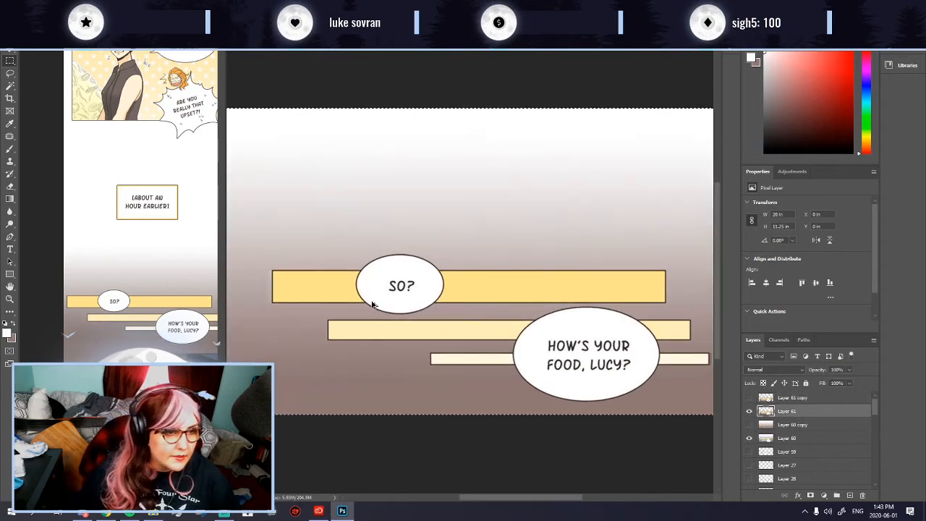
{"action": "scroll", "coordinate": [413, 306], "scroll_direction": "down", "scroll_amount": 1}
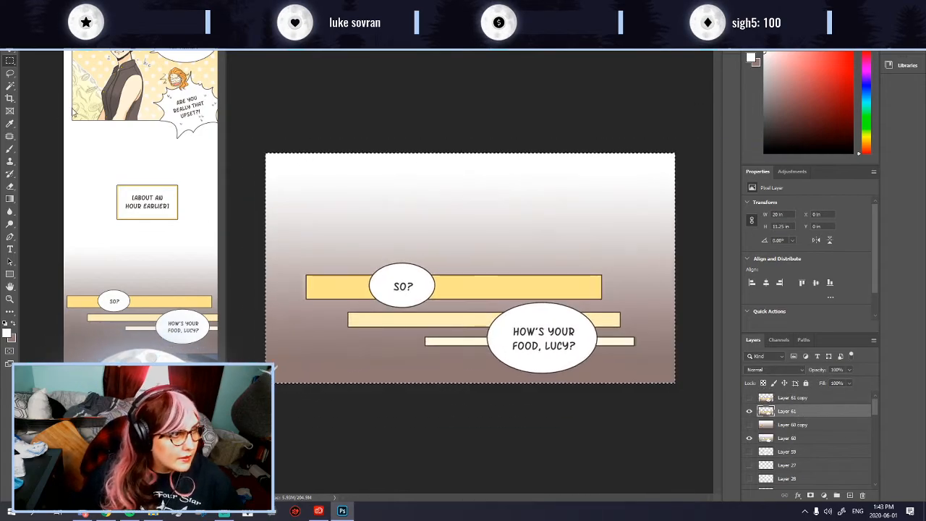
Step: Hide Layer 60 and remove the gradient background around the bars and speech bubbles on Layer 61 using the Magic Wand
{"action": "left_click", "coordinate": [10, 86]}
{"action": "left_click", "coordinate": [748, 439]}
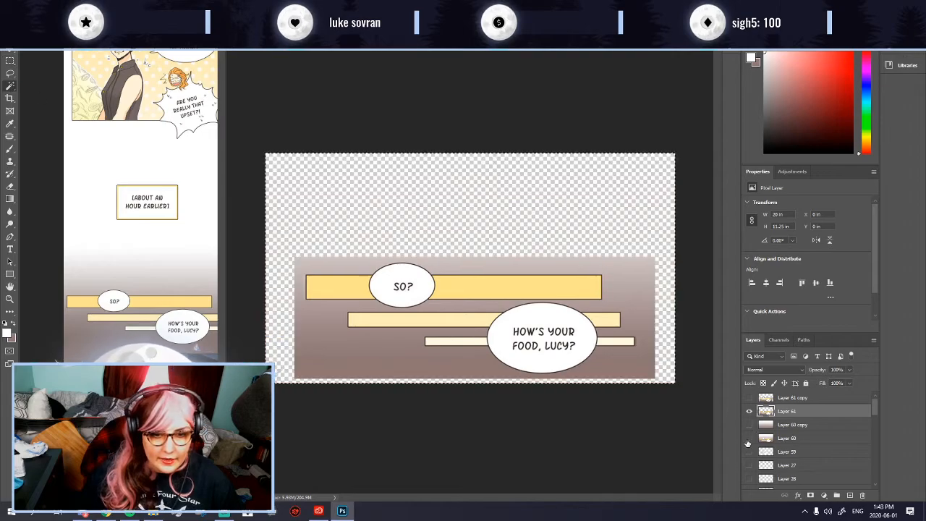
{"action": "left_click", "coordinate": [636, 307]}
{"action": "left_click", "coordinate": [463, 265], "text": "shift"}
{"action": "left_click", "coordinate": [328, 346], "text": "shift"}
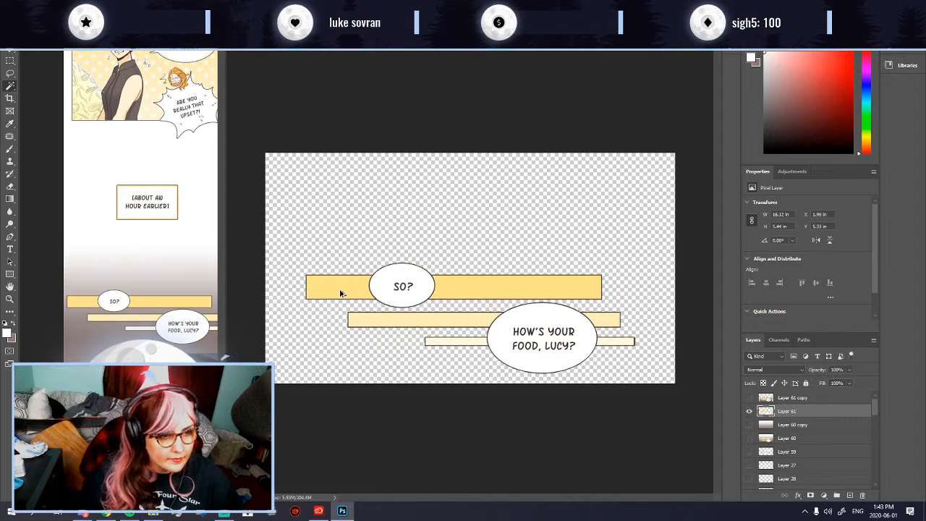
Step: Undo the removal of the gradient background on Layer 61
{"action": "key", "text": "ctrl+plus"}
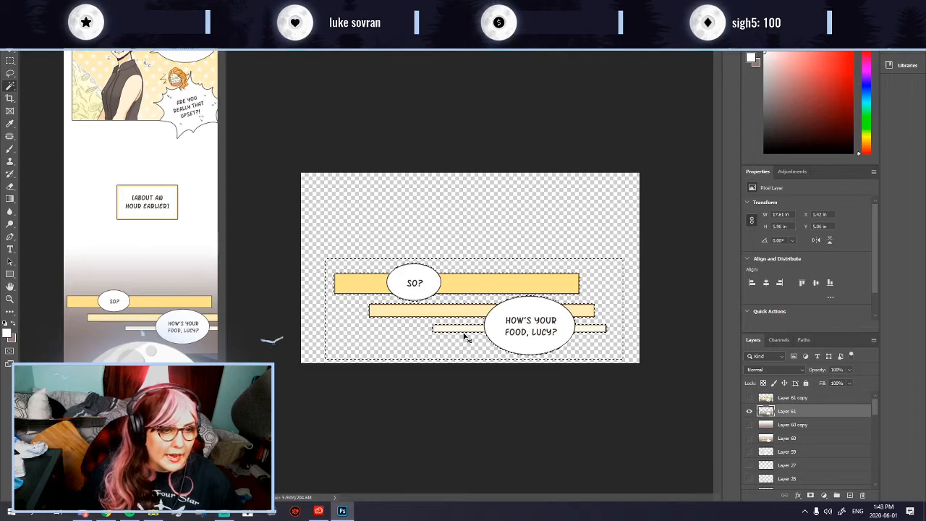
{"action": "key", "text": "ctrl+z"}
{"action": "key", "text": "ctrl+z"}
Step: Cover the "SO?" speech bubble with a copied clean section of the top bar and merge the patch with Layer 61
{"action": "left_click", "coordinate": [10, 61]}
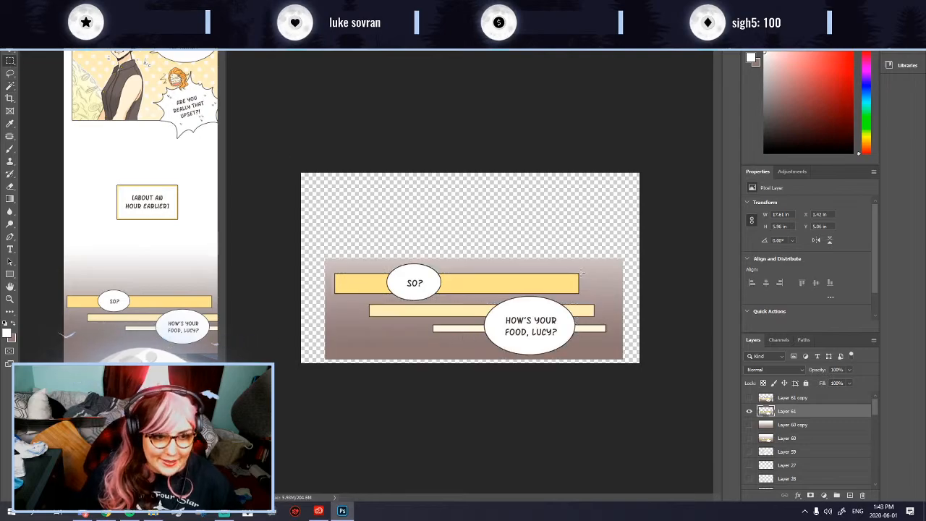
{"action": "left_click_drag", "start_coordinate": [453, 265], "coordinate": [557, 295]}
{"action": "key", "text": "ctrl+plus"}
{"action": "key", "text": "ctrl+j"}
{"action": "left_click_drag", "start_coordinate": [554, 296], "coordinate": [443, 289]}
{"action": "scroll", "coordinate": [362, 311], "scroll_direction": "up", "scroll_amount": 2}
{"action": "scroll", "coordinate": [365, 310], "scroll_direction": "up", "scroll_amount": 1}
{"action": "left_click", "coordinate": [796, 427]}
{"action": "key", "text": "Delete"}
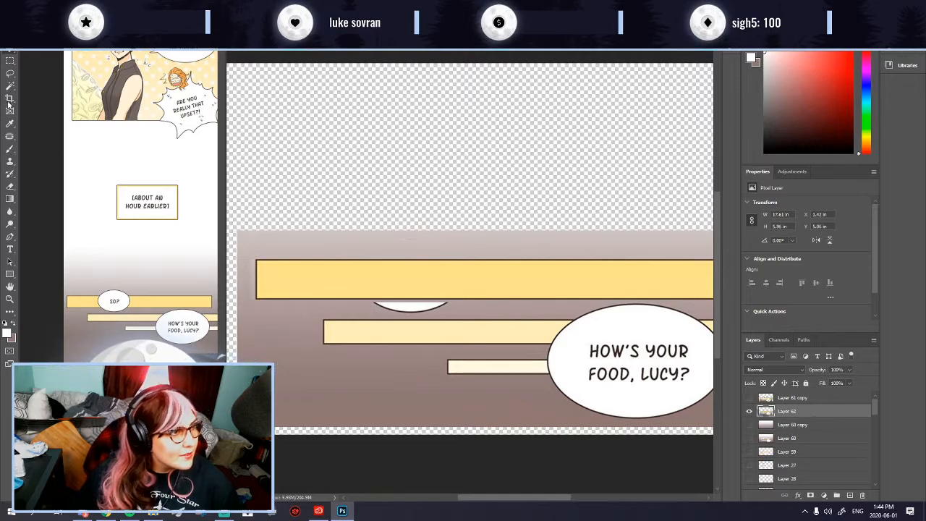
Step: Patch out the leftover "SO?" bubble sliver below the top bar and the faint outline trace above it
{"action": "left_click", "coordinate": [10, 138]}
{"action": "mouse_move", "coordinate": [379, 306]}
{"action": "left_mouse_down"}
{"action": "mouse_move", "coordinate": [447, 307]}
{"action": "mouse_move", "coordinate": [412, 318]}
{"action": "mouse_move", "coordinate": [373, 303]}
{"action": "mouse_move", "coordinate": [347, 314]}
{"action": "left_mouse_up"}
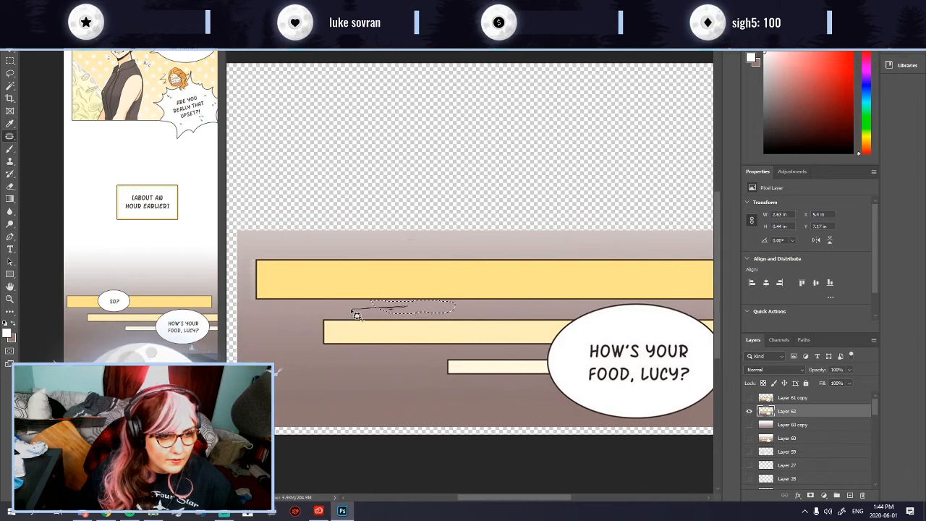
{"action": "key", "text": "ctrl+d"}
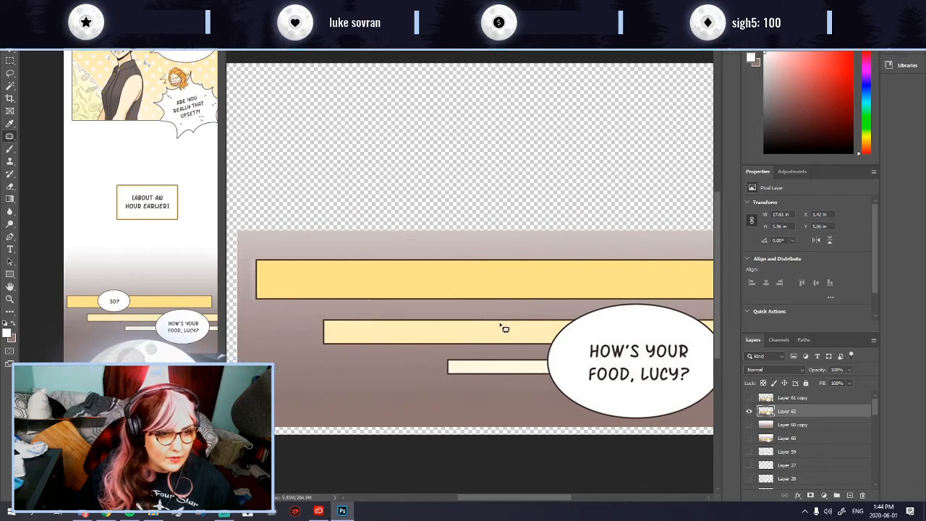
{"action": "mouse_move", "coordinate": [412, 239]}
{"action": "left_mouse_down"}
{"action": "mouse_move", "coordinate": [383, 246]}
{"action": "mouse_move", "coordinate": [437, 246]}
{"action": "mouse_move", "coordinate": [402, 239]}
{"action": "mouse_move", "coordinate": [468, 253]}
{"action": "left_mouse_up"}
{"action": "key", "text": "ctrl+d"}
Step: Copy a clean section of the two lower bars to a new layer and stretch it across the "HOW'S YOUR FOOD" bubble
{"action": "scroll", "coordinate": [385, 352], "scroll_direction": "down", "scroll_amount": 4}
{"action": "scroll", "coordinate": [608, 379], "scroll_direction": "up", "scroll_amount": 2}
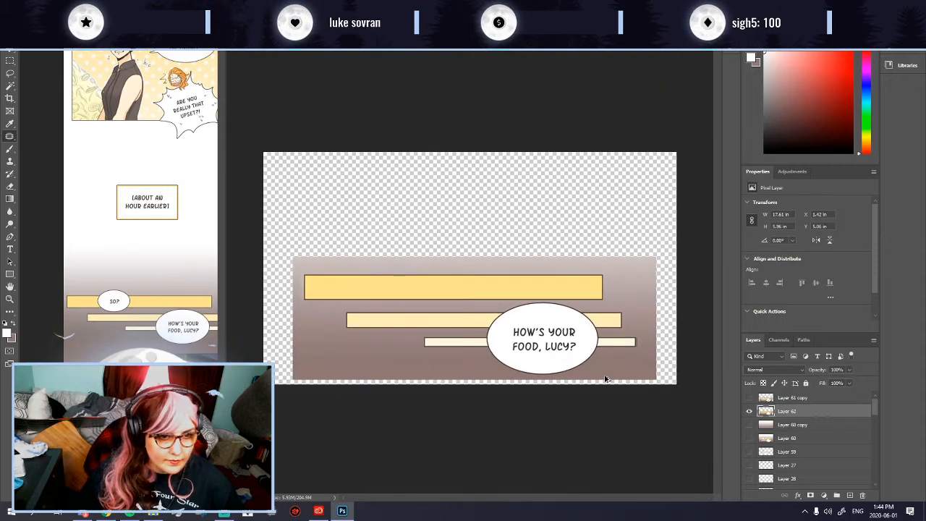
{"action": "left_click", "coordinate": [10, 60]}
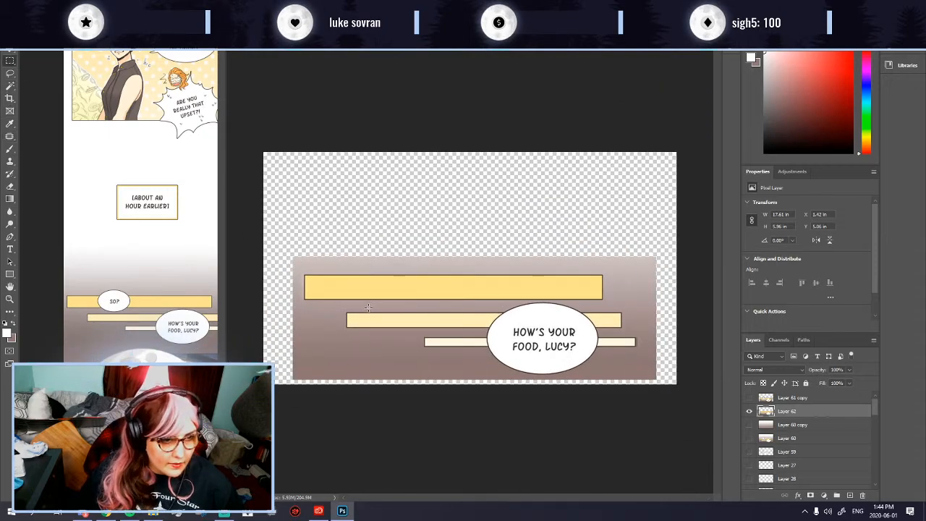
{"action": "left_click_drag", "start_coordinate": [438, 307], "coordinate": [486, 358]}
{"action": "key", "text": "ctrl+j"}
{"action": "key", "text": "v"}
{"action": "left_click_drag", "start_coordinate": [474, 331], "coordinate": [604, 332]}
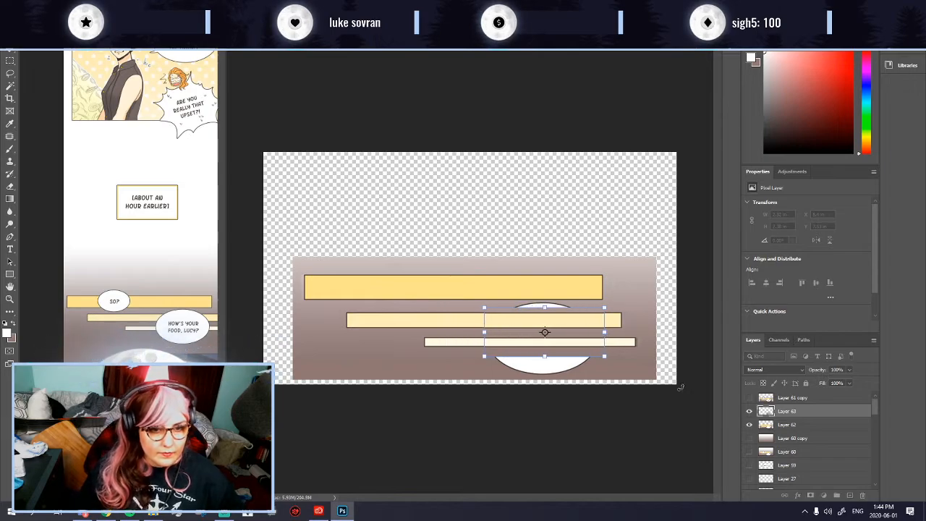
{"action": "key", "text": "Return"}
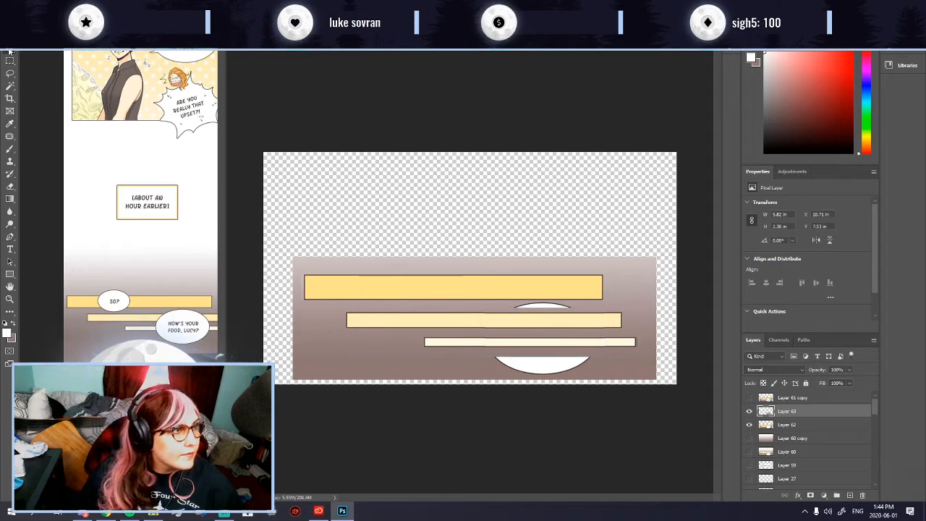
Step: Nudge the stretched section vertically into line with the two lower bars and merge it with Layer 62
{"action": "key", "text": "Up"}
{"action": "key", "text": "Up"}
{"action": "key", "text": "Up"}
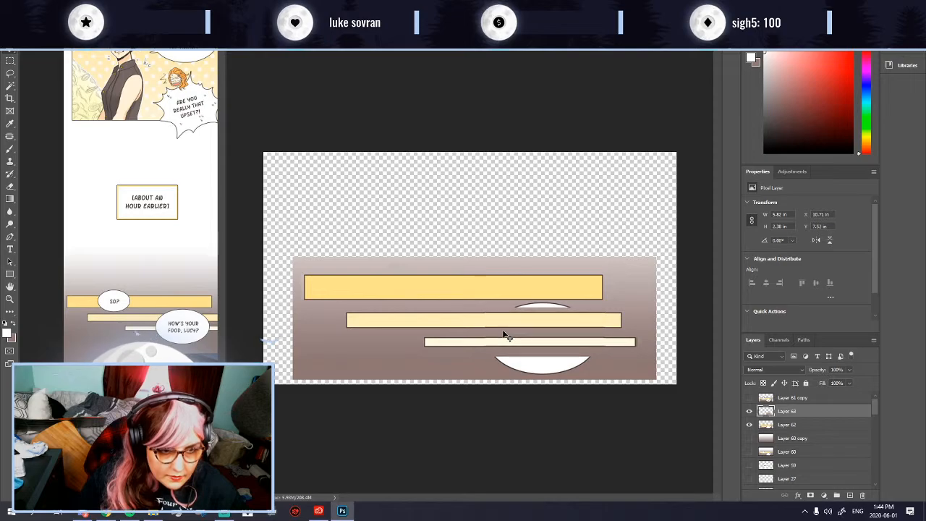
{"action": "key", "text": "Down"}
{"action": "key", "text": "Up"}
{"action": "key", "text": "Down"}
{"action": "key", "text": "Down"}
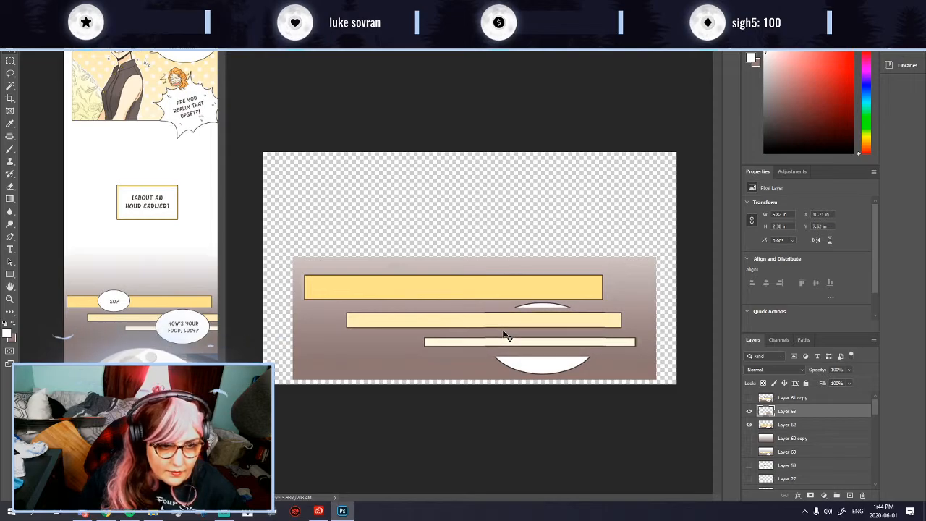
{"action": "scroll", "coordinate": [485, 327], "scroll_direction": "up", "scroll_amount": 3}
{"action": "key", "text": "Down"}
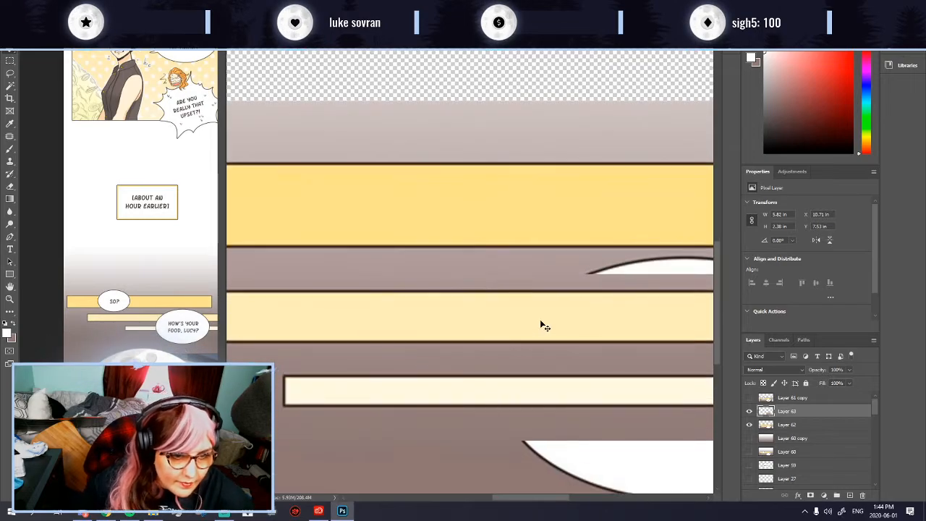
{"action": "scroll", "coordinate": [541, 326], "scroll_direction": "down", "scroll_amount": 4}
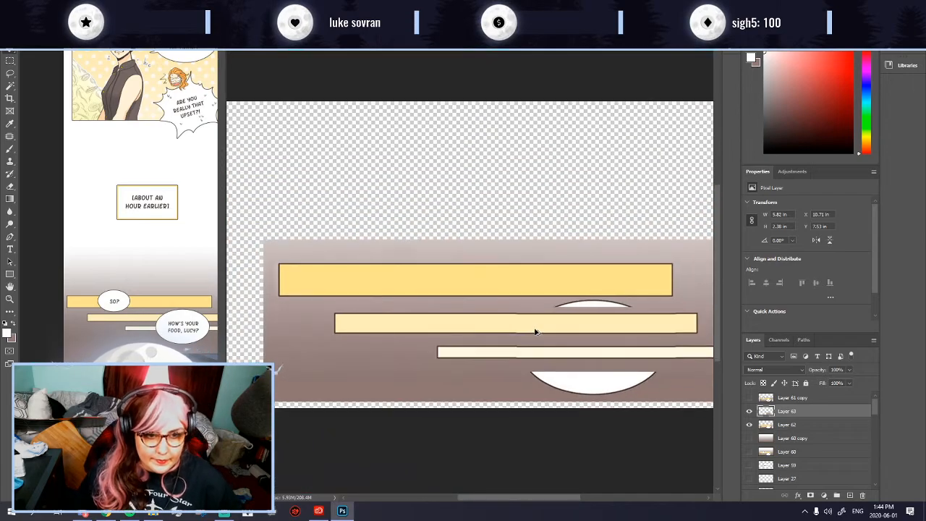
{"action": "left_click", "coordinate": [790, 426], "text": "shift"}
{"action": "key", "text": "ctrl+e"}
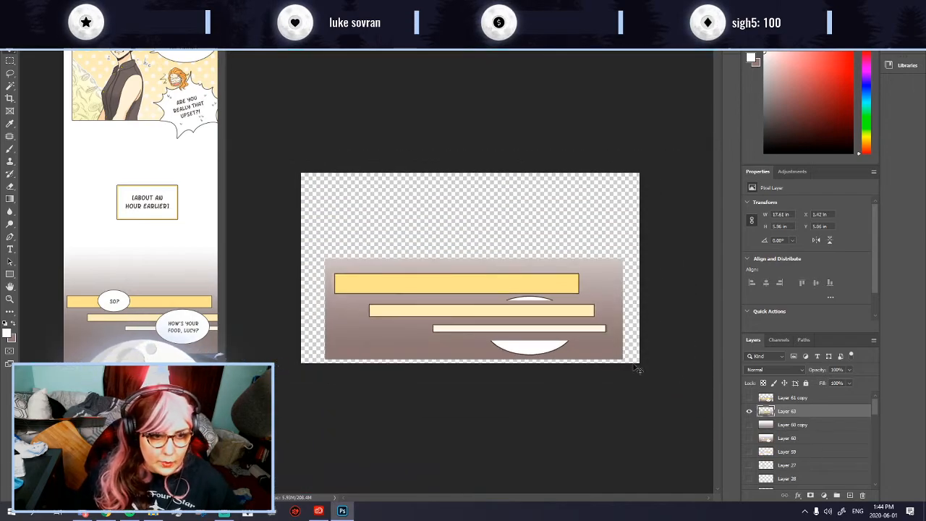
Step: Patch the leftover sliver of the large bubble between the top and middle bars with clean gradient background
{"action": "scroll", "coordinate": [589, 367], "scroll_direction": "up", "scroll_amount": 3}
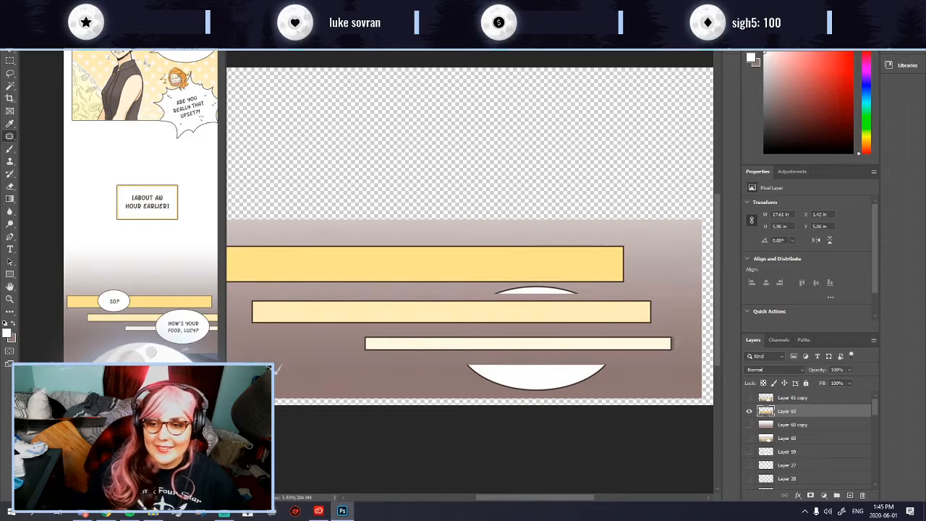
{"action": "scroll", "coordinate": [513, 319], "scroll_direction": "up", "scroll_amount": 1}
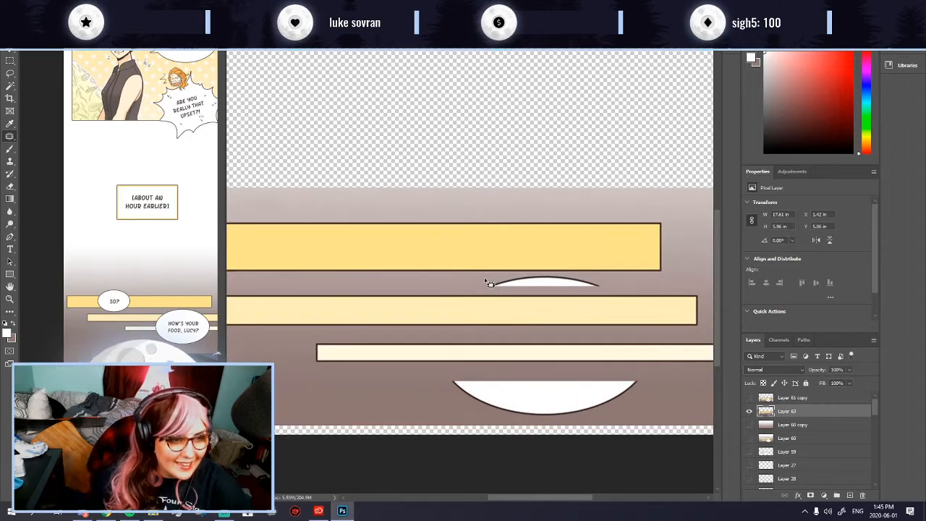
{"action": "mouse_move", "coordinate": [477, 287]}
{"action": "left_mouse_down"}
{"action": "mouse_move", "coordinate": [615, 292]}
{"action": "mouse_move", "coordinate": [580, 277]}
{"action": "mouse_move", "coordinate": [492, 278]}
{"action": "left_mouse_up"}
{"action": "key", "text": "Delete"}
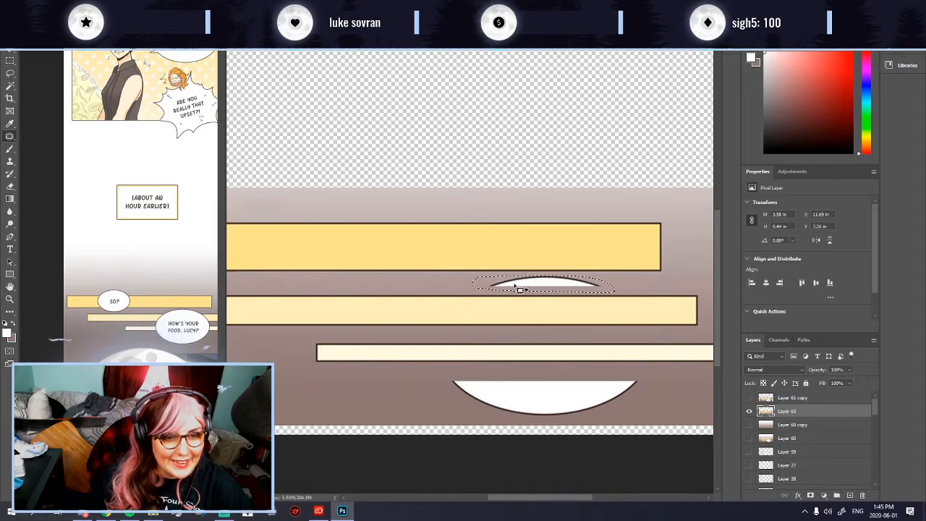
{"action": "left_click_drag", "start_coordinate": [612, 288], "coordinate": [653, 286]}
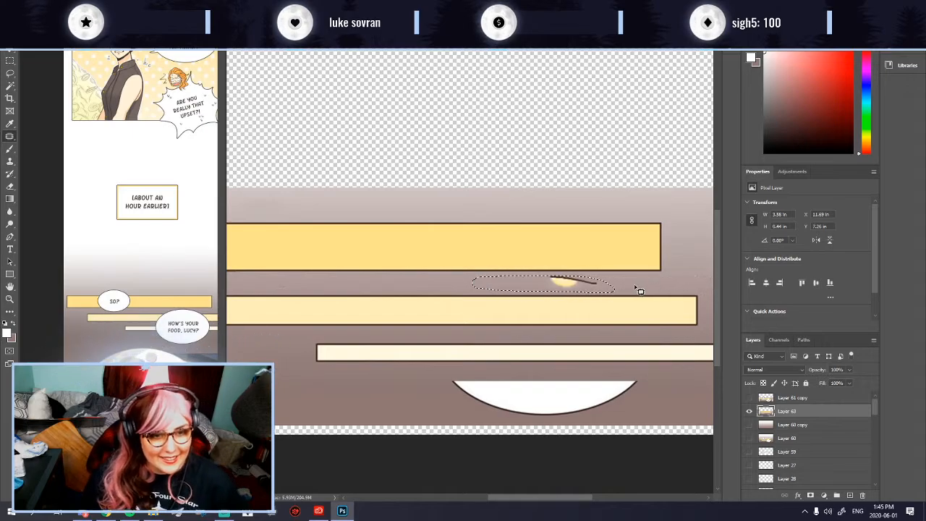
{"action": "scroll", "coordinate": [567, 311], "scroll_direction": "down", "scroll_amount": 2}
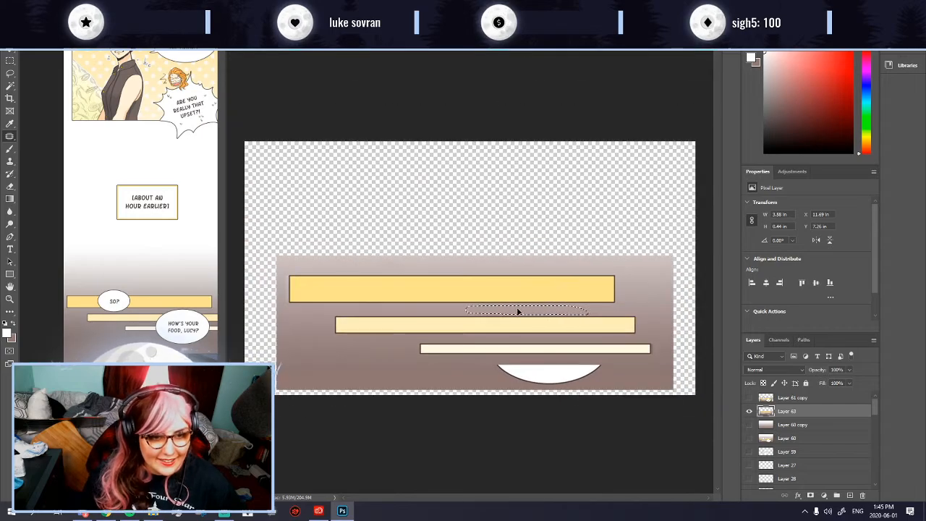
{"action": "key", "text": "ctrl+d"}
Step: Patch out the remaining lower part of the large bubble beneath the bottom bar, including the smeared leftovers
{"action": "scroll", "coordinate": [559, 428], "scroll_direction": "up", "scroll_amount": 1}
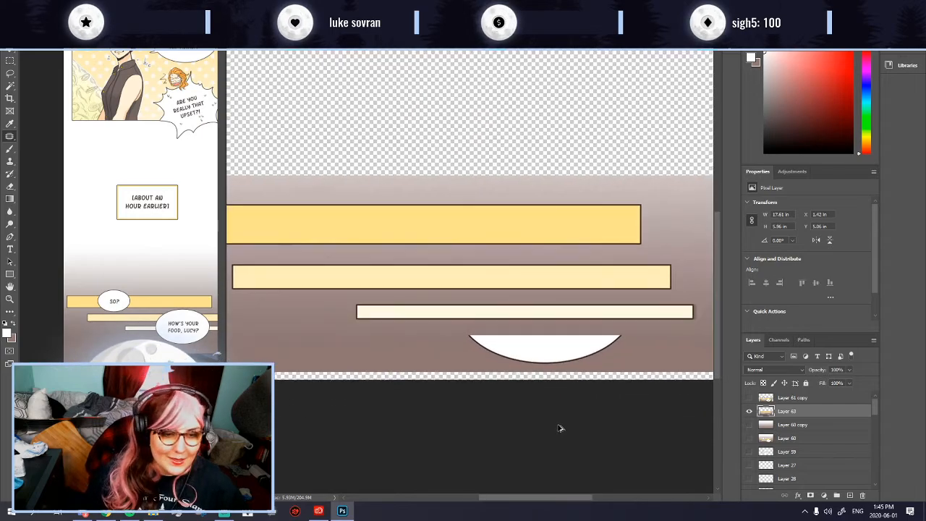
{"action": "mouse_move", "coordinate": [479, 339]}
{"action": "left_mouse_down"}
{"action": "mouse_move", "coordinate": [460, 343]}
{"action": "mouse_move", "coordinate": [514, 371]}
{"action": "mouse_move", "coordinate": [583, 365]}
{"action": "mouse_move", "coordinate": [629, 341]}
{"action": "mouse_move", "coordinate": [585, 334]}
{"action": "left_mouse_up"}
{"action": "key", "text": "Delete"}
{"action": "key", "text": "ctrl+d"}
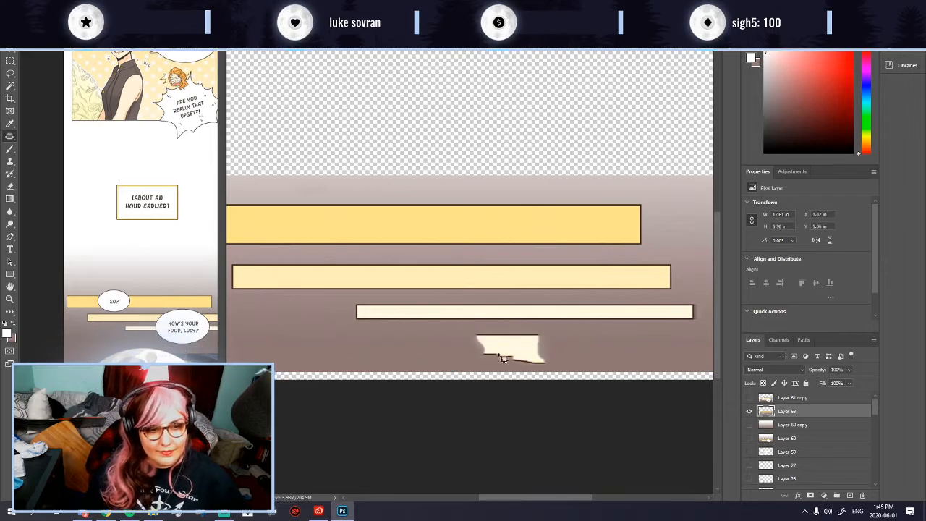
{"action": "left_click_drag", "start_coordinate": [492, 327], "coordinate": [450, 340]}
{"action": "mouse_move", "coordinate": [511, 370]}
{"action": "left_mouse_down"}
{"action": "mouse_move", "coordinate": [565, 356]}
{"action": "mouse_move", "coordinate": [504, 331]}
{"action": "mouse_move", "coordinate": [499, 369]}
{"action": "left_mouse_up"}
{"action": "key", "text": "ctrl+d"}
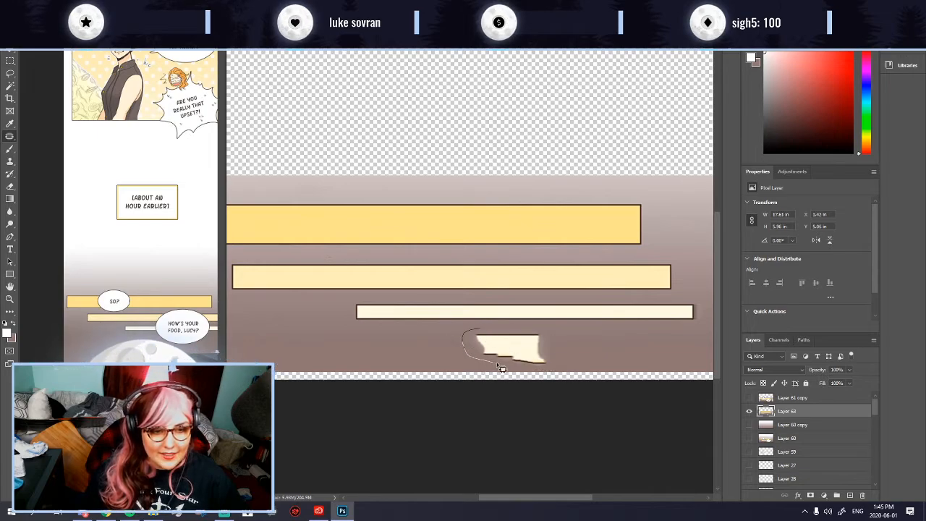
{"action": "mouse_move", "coordinate": [553, 336]}
{"action": "left_mouse_down"}
{"action": "mouse_move", "coordinate": [607, 346]}
{"action": "mouse_move", "coordinate": [505, 334]}
{"action": "mouse_move", "coordinate": [510, 364]}
{"action": "mouse_move", "coordinate": [535, 367]}
{"action": "mouse_move", "coordinate": [560, 354]}
{"action": "mouse_move", "coordinate": [540, 331]}
{"action": "mouse_move", "coordinate": [468, 355]}
{"action": "left_mouse_up"}
{"action": "key", "text": "ctrl+d"}
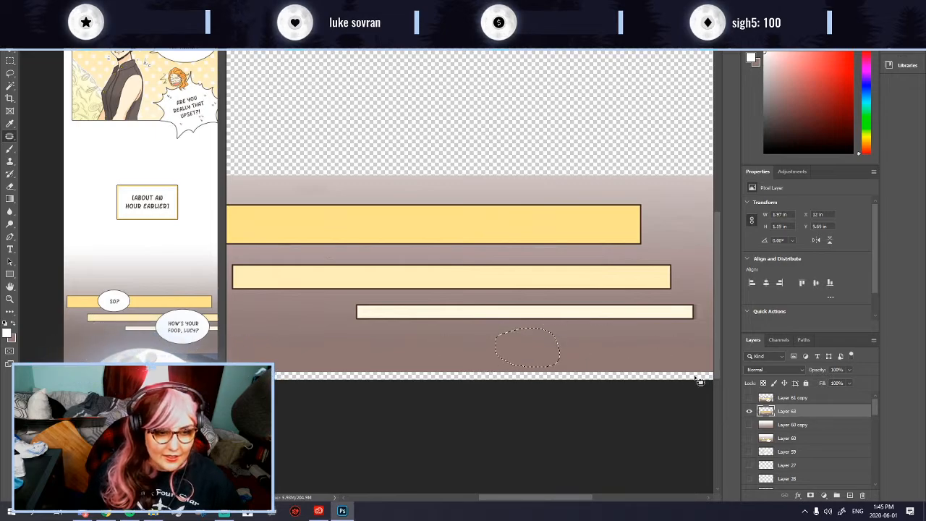
{"action": "key", "text": "ctrl+0"}
{"action": "key", "text": "ctrl+minus"}
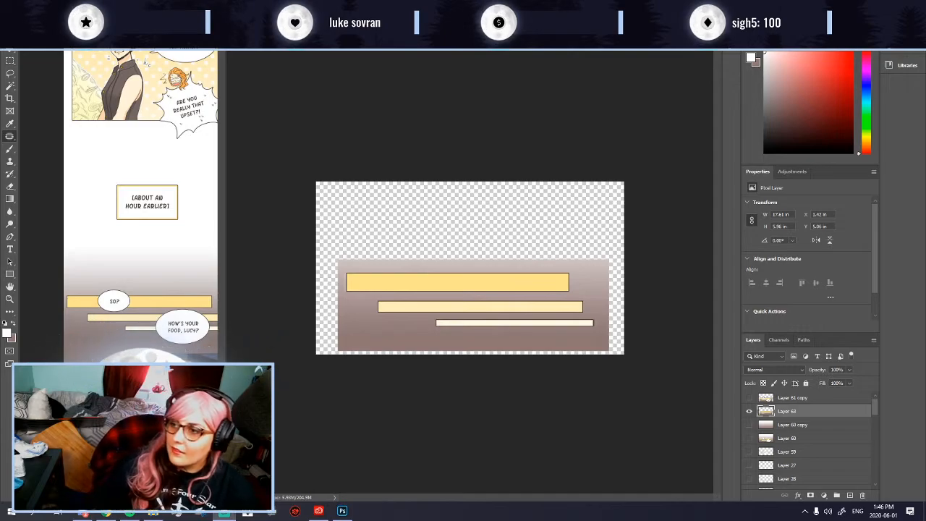
Step: Switch to the Windows sound settings and check the output speakers' device properties
{"action": "right_click", "coordinate": [827, 510]}
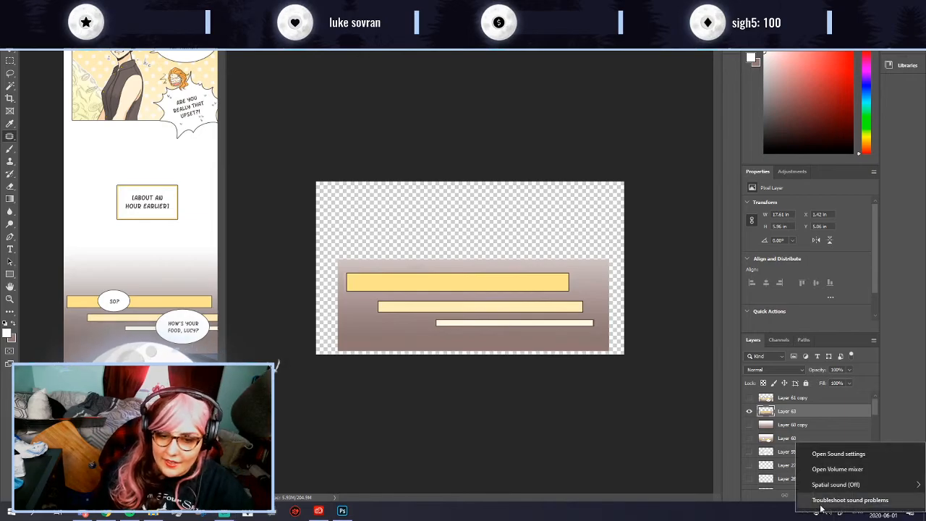
{"action": "left_click", "coordinate": [833, 456]}
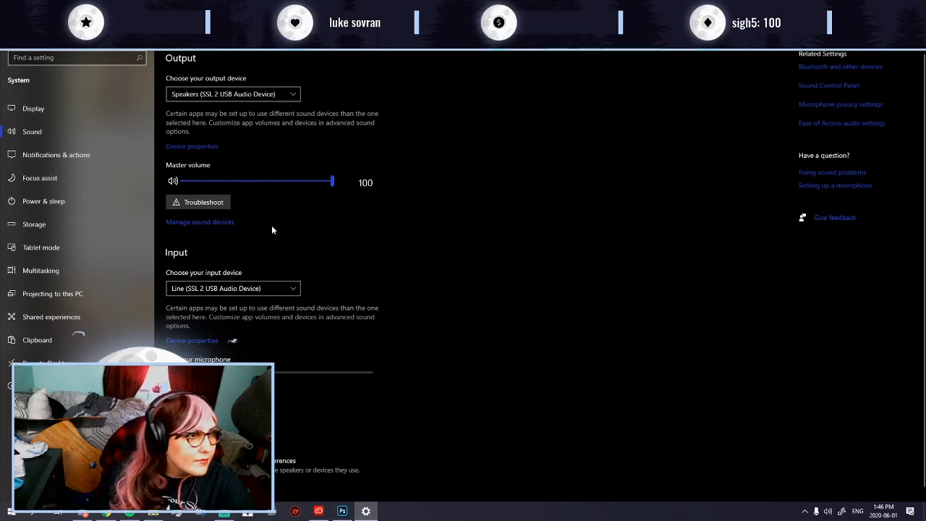
{"action": "left_click", "coordinate": [203, 146]}
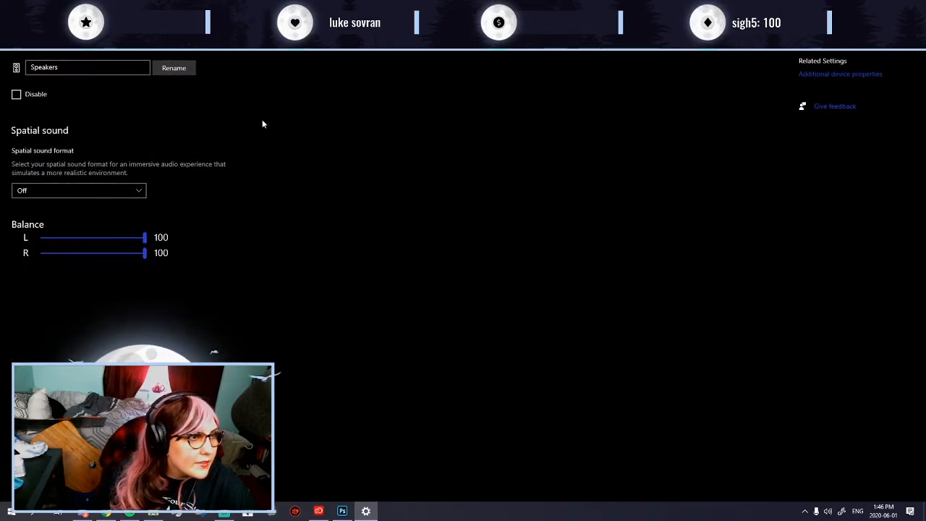
{"action": "left_click", "coordinate": [914, 7]}
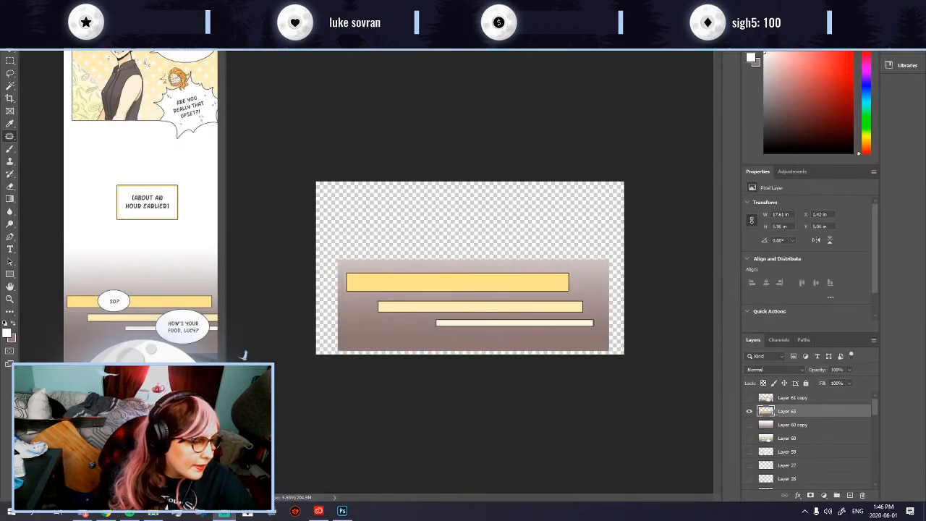
Step: Search Windows for "control" and open the SSL USB Control Panel
{"action": "left_click", "coordinate": [10, 510]}
{"action": "type", "text": "sound"}
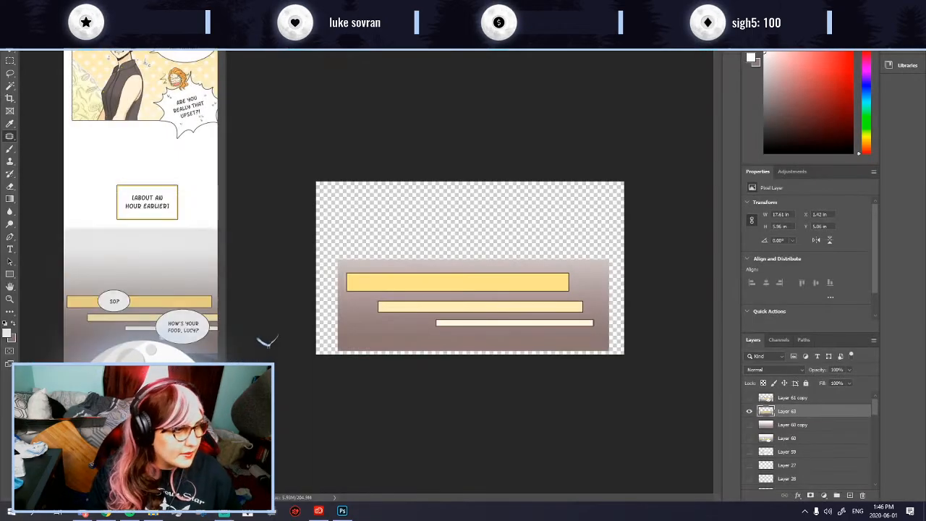
{"action": "key", "text": "BackSpace"}
{"action": "key", "text": "BackSpace"}
{"action": "type", "text": "control"}
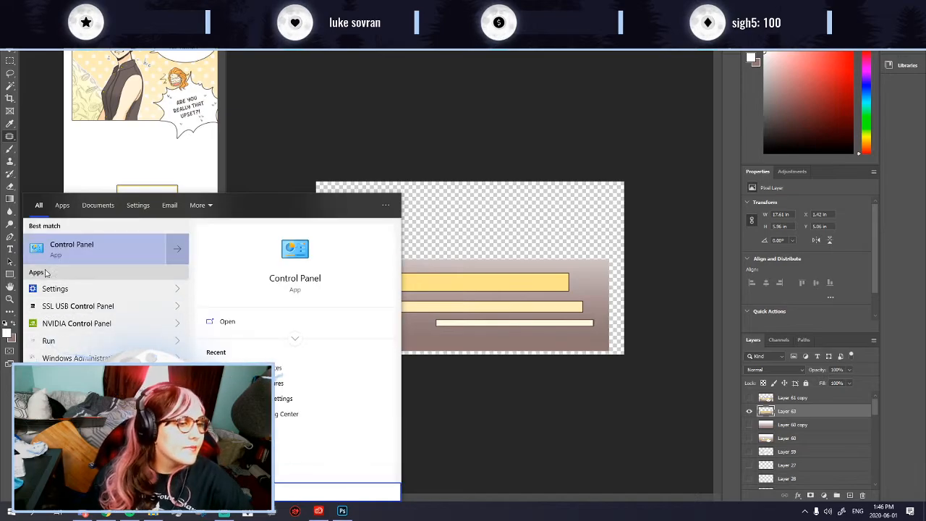
{"action": "left_click", "coordinate": [77, 308]}
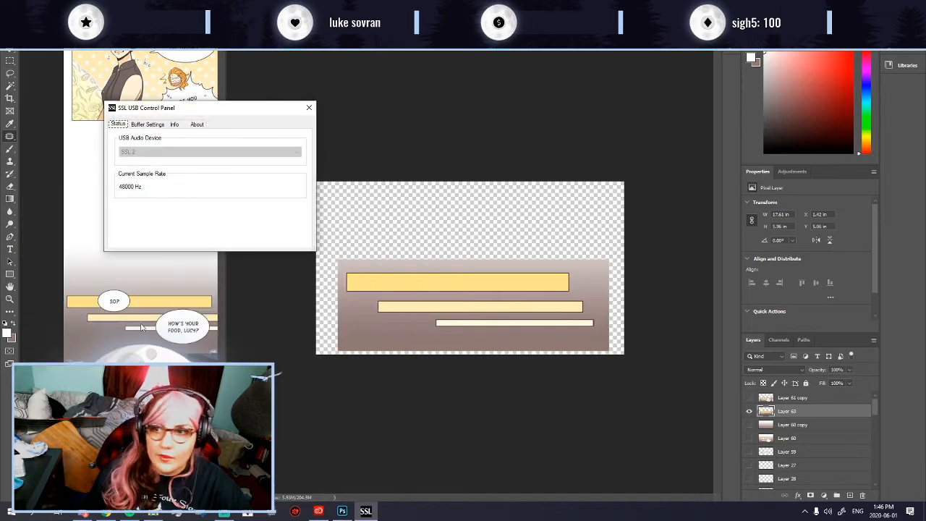
Step: Review the buffer settings, device info and about details of the SSL audio device, and close its control panel
{"action": "left_click_drag", "start_coordinate": [167, 108], "coordinate": [439, 186]}
{"action": "left_click", "coordinate": [419, 202]}
{"action": "left_click", "coordinate": [446, 204]}
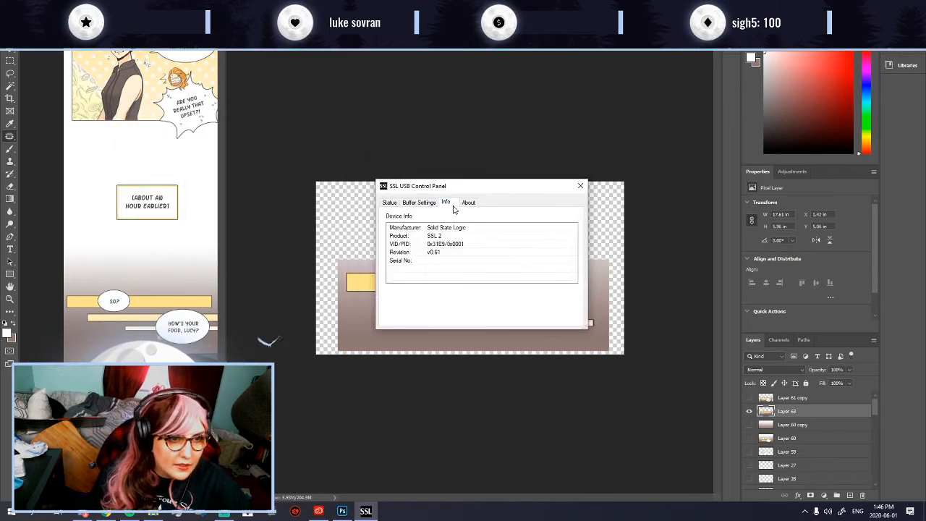
{"action": "left_click", "coordinate": [468, 202]}
{"action": "left_click", "coordinate": [579, 187]}
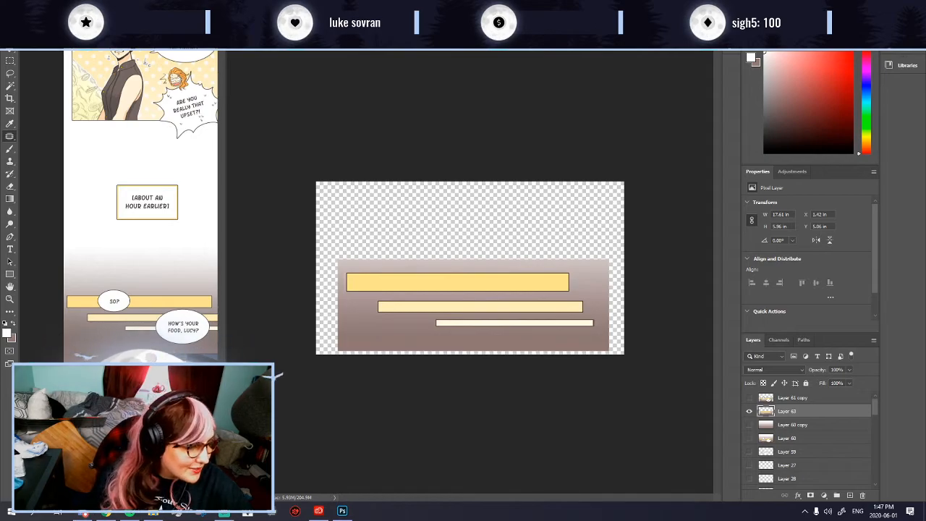
Step: Search Windows for the Control Panel and open the audio device manager from its Hardware and Sound category
{"action": "left_click", "coordinate": [11, 511]}
{"action": "type", "text": "device"}
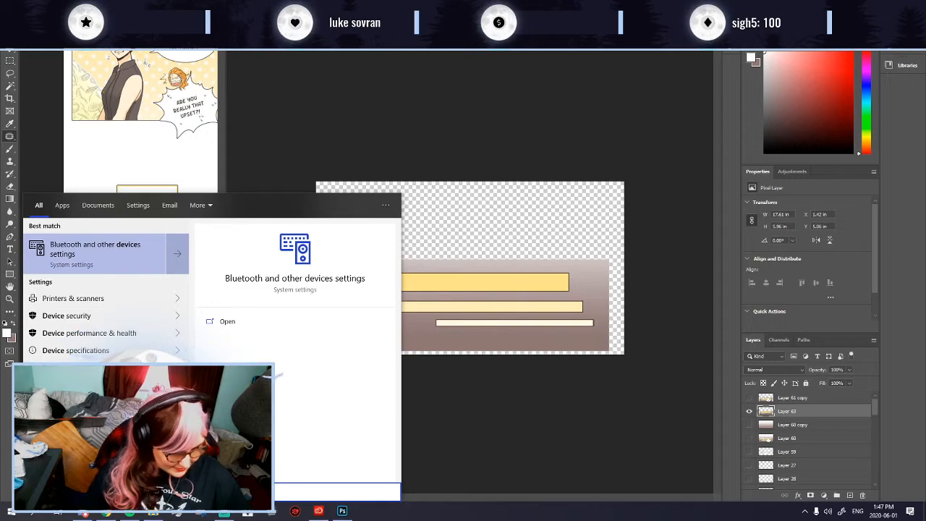
{"action": "type", "text": "con"}
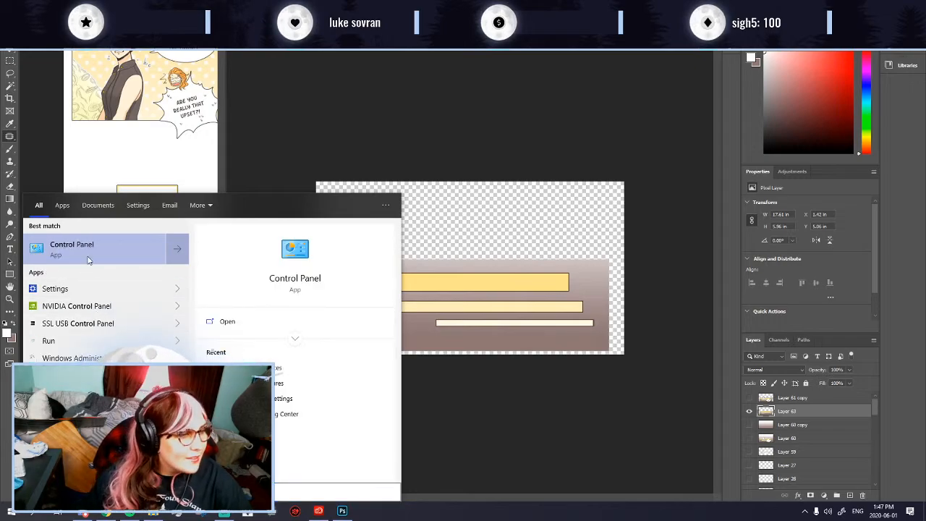
{"action": "left_click", "coordinate": [88, 258]}
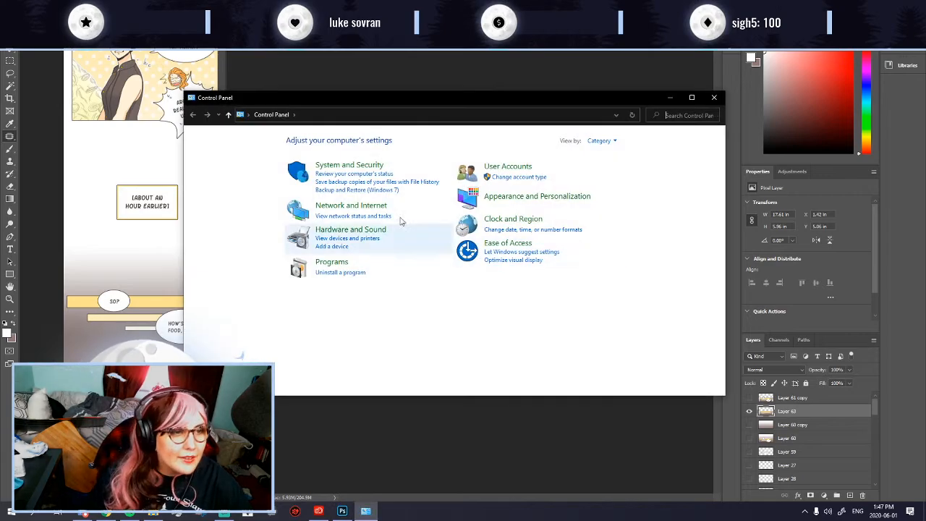
{"action": "left_click", "coordinate": [371, 230]}
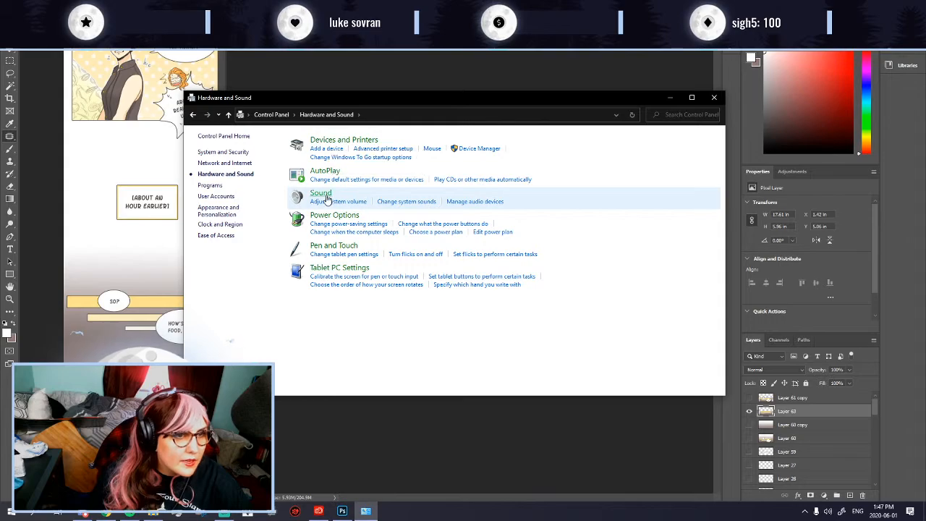
{"action": "left_click", "coordinate": [477, 201]}
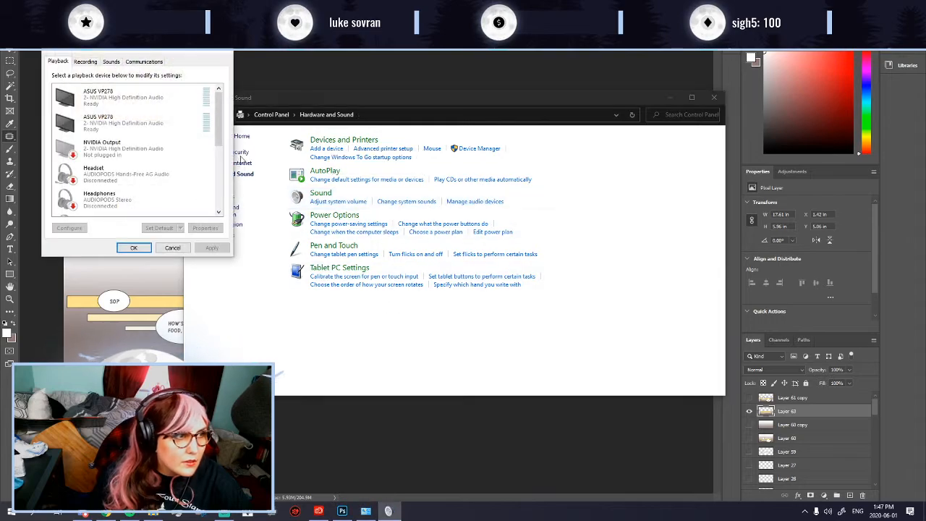
Step: Look through the recording devices and open the properties of the SSL 2 USB Audio Device line input
{"action": "left_click", "coordinate": [345, 137]}
{"action": "left_click", "coordinate": [372, 136]}
{"action": "left_click", "coordinate": [354, 137]}
{"action": "right_click", "coordinate": [371, 200]}
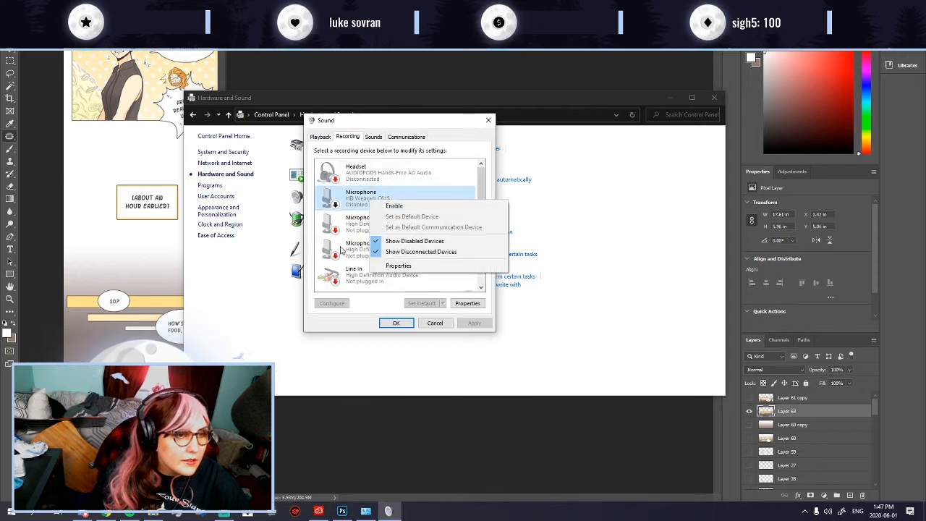
{"action": "left_click", "coordinate": [365, 252]}
{"action": "scroll", "coordinate": [375, 268], "scroll_direction": "down", "scroll_amount": 2}
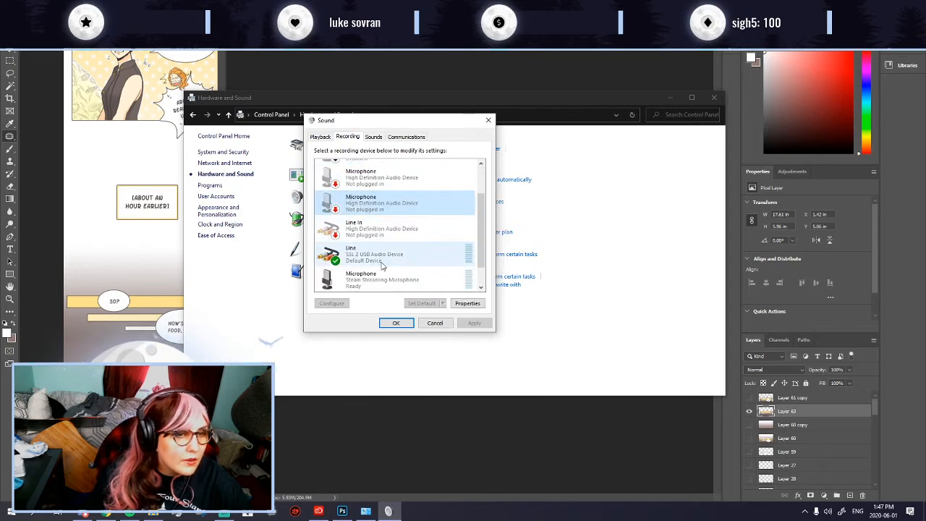
{"action": "left_click", "coordinate": [380, 262]}
{"action": "right_click", "coordinate": [380, 262]}
{"action": "left_click", "coordinate": [409, 303]}
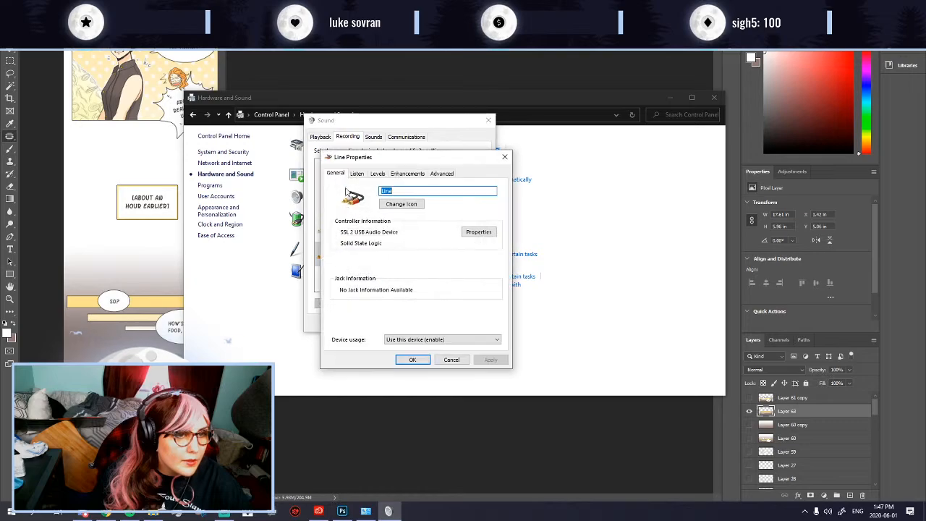
Step: Review the line input's listen, levels, enhancements and default format options, and close its properties without changes
{"action": "left_click", "coordinate": [356, 173]}
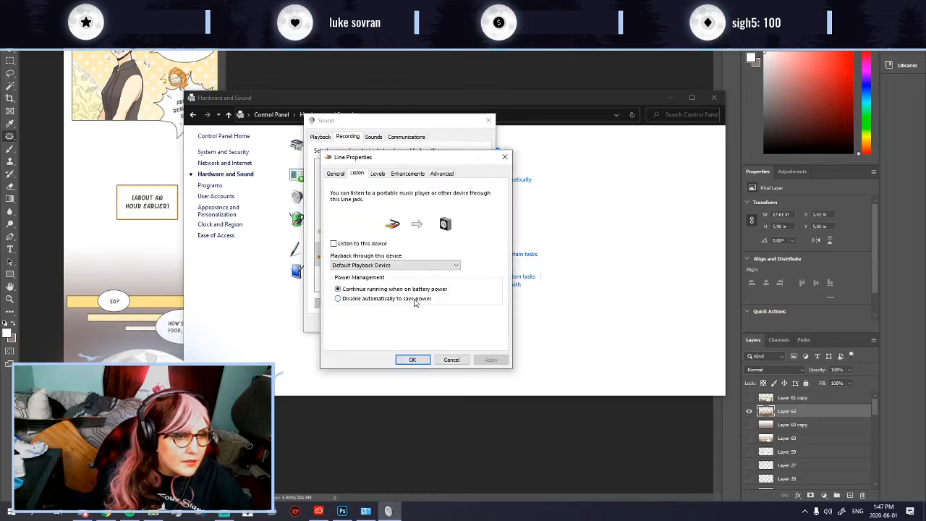
{"action": "left_click", "coordinate": [378, 174]}
{"action": "left_click", "coordinate": [408, 174]}
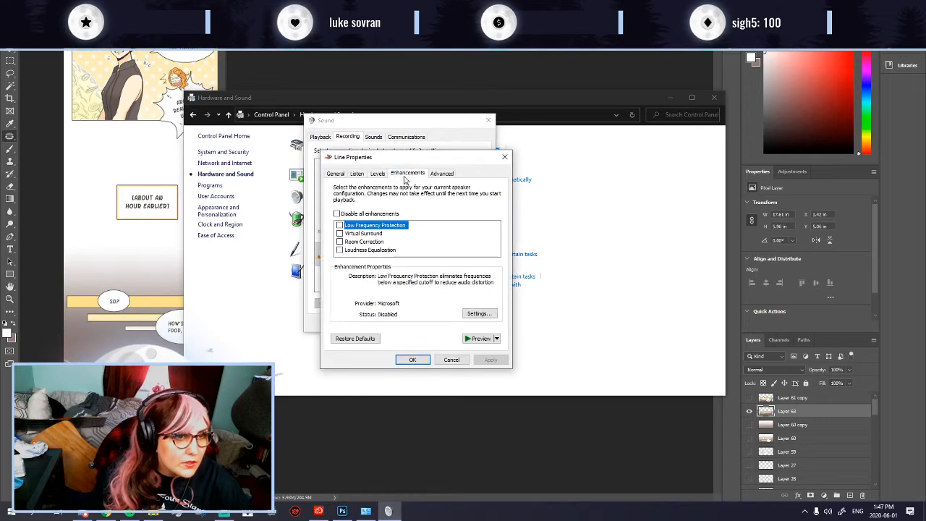
{"action": "left_click", "coordinate": [441, 174]}
{"action": "left_click", "coordinate": [447, 219]}
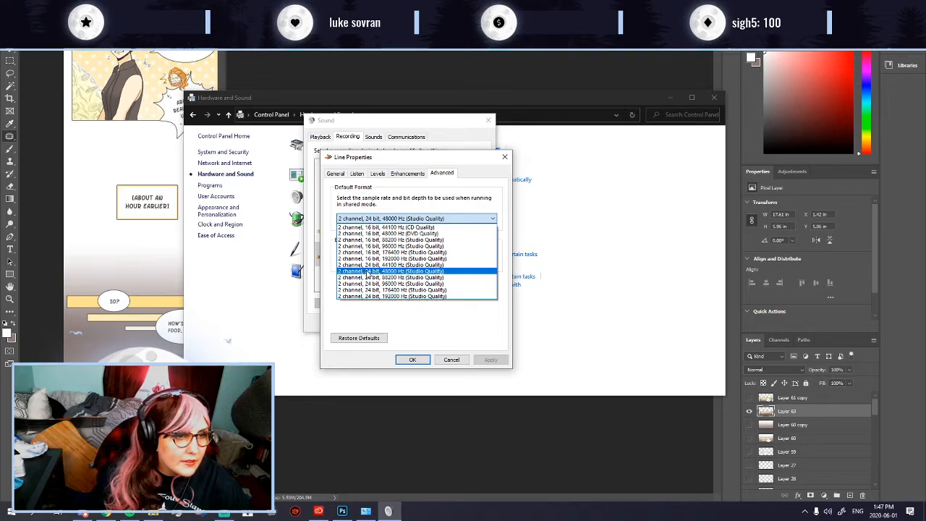
{"action": "left_click", "coordinate": [371, 271]}
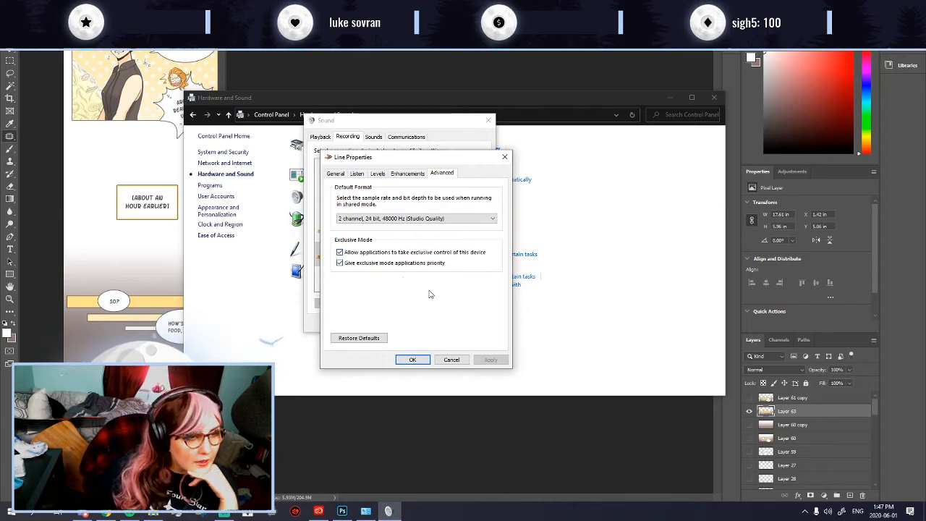
{"action": "left_click", "coordinate": [418, 219]}
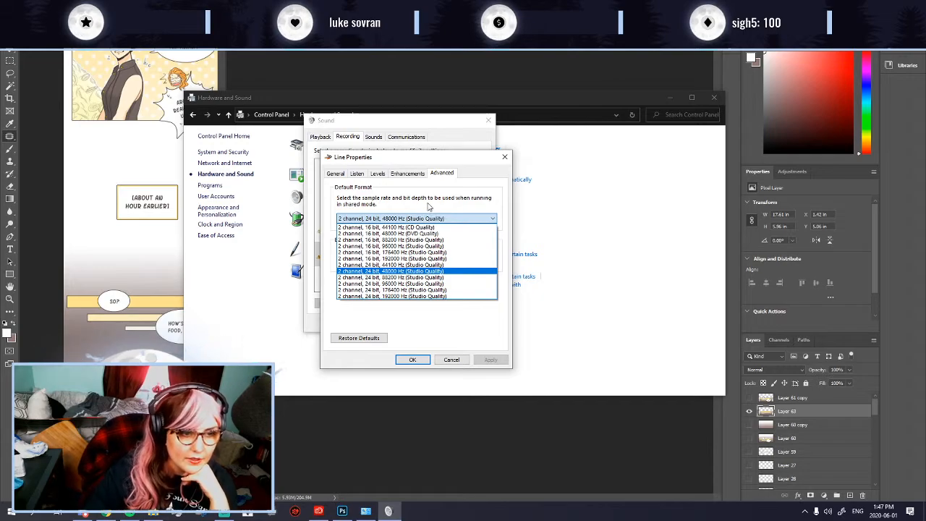
{"action": "left_click", "coordinate": [451, 358]}
{"action": "left_click", "coordinate": [452, 360]}
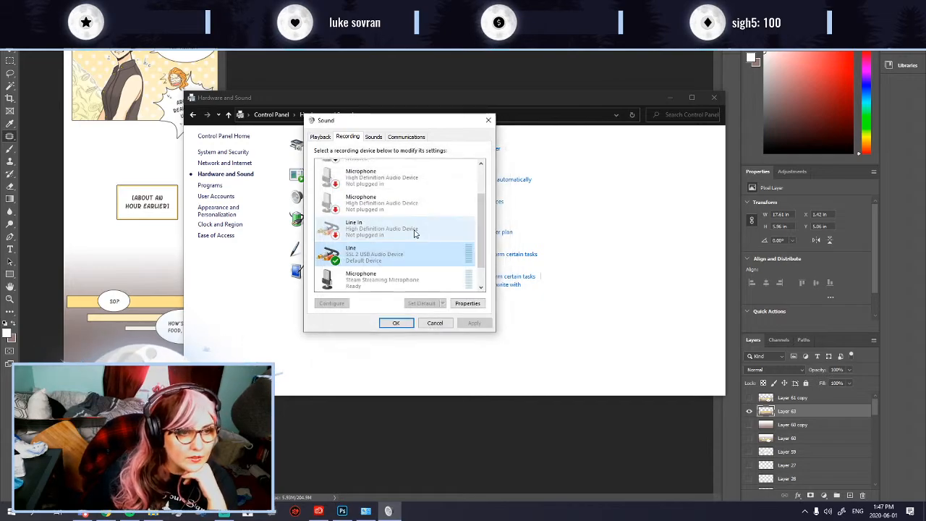
Step: Reopen the SSL 2 line input's properties, check the available sample rates and bit depths again, and cancel
{"action": "right_click", "coordinate": [424, 267]}
{"action": "left_click", "coordinate": [449, 307]}
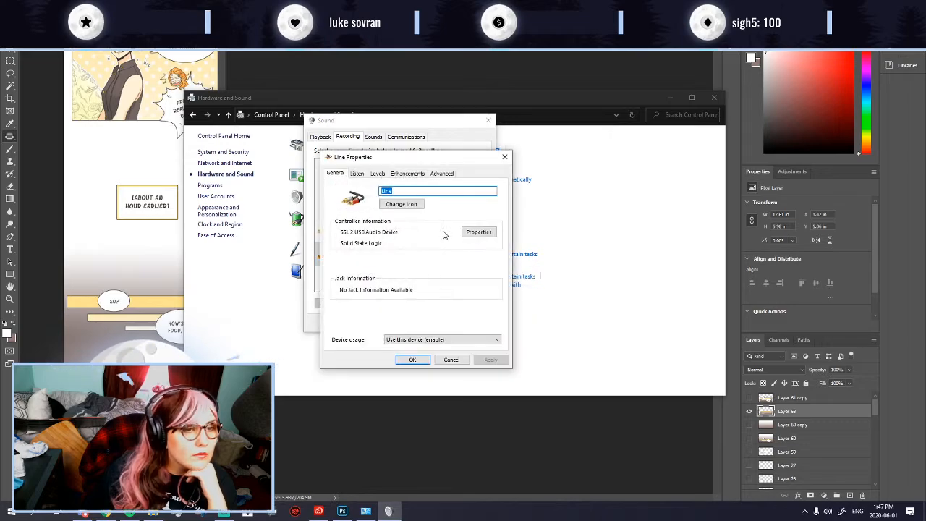
{"action": "left_click", "coordinate": [440, 174]}
{"action": "left_click", "coordinate": [418, 218]}
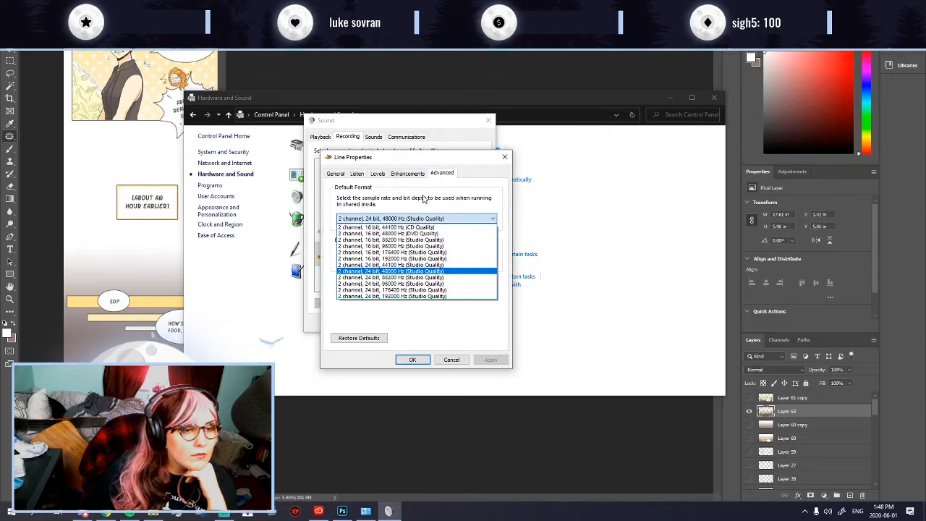
{"action": "left_click", "coordinate": [418, 219]}
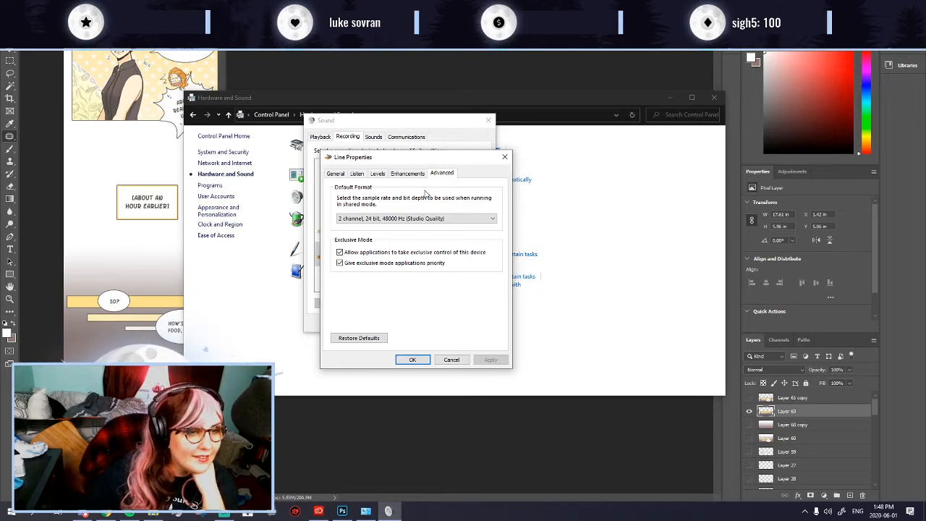
{"action": "left_click", "coordinate": [420, 217]}
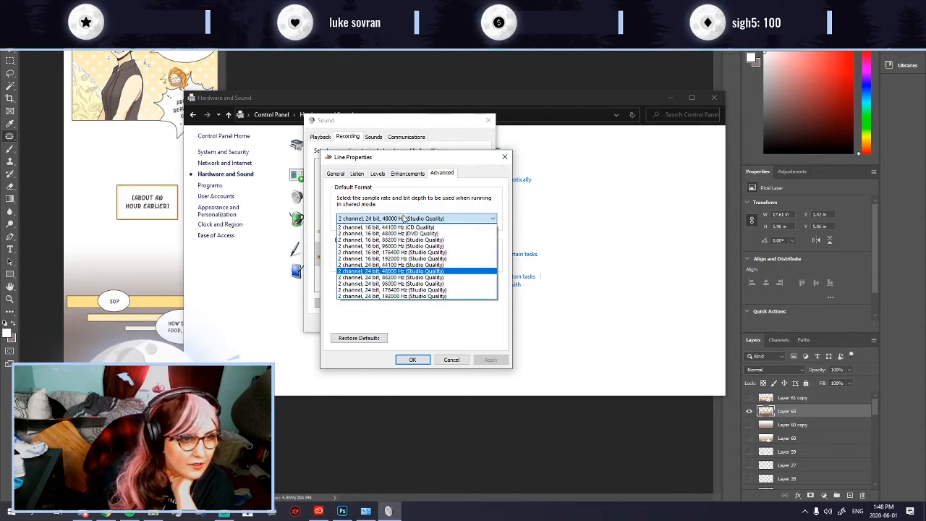
{"action": "left_click", "coordinate": [426, 199]}
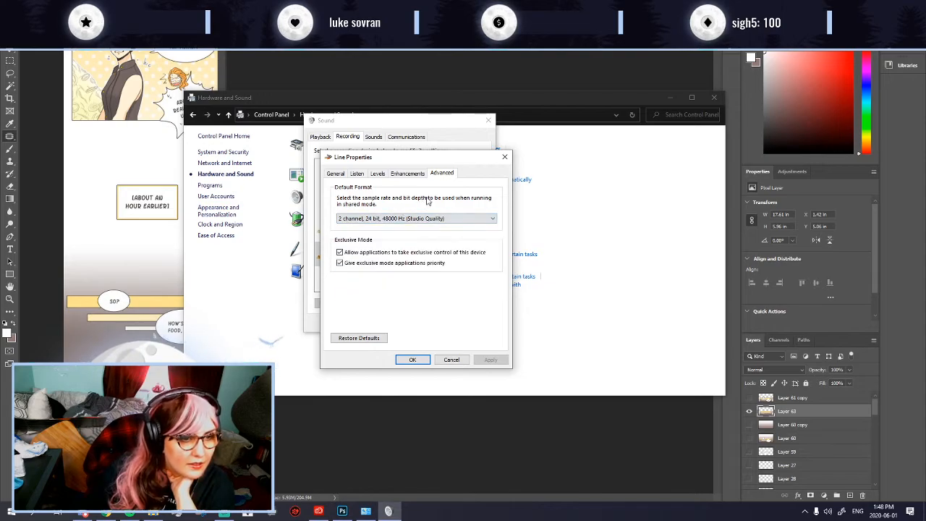
{"action": "left_click", "coordinate": [451, 360]}
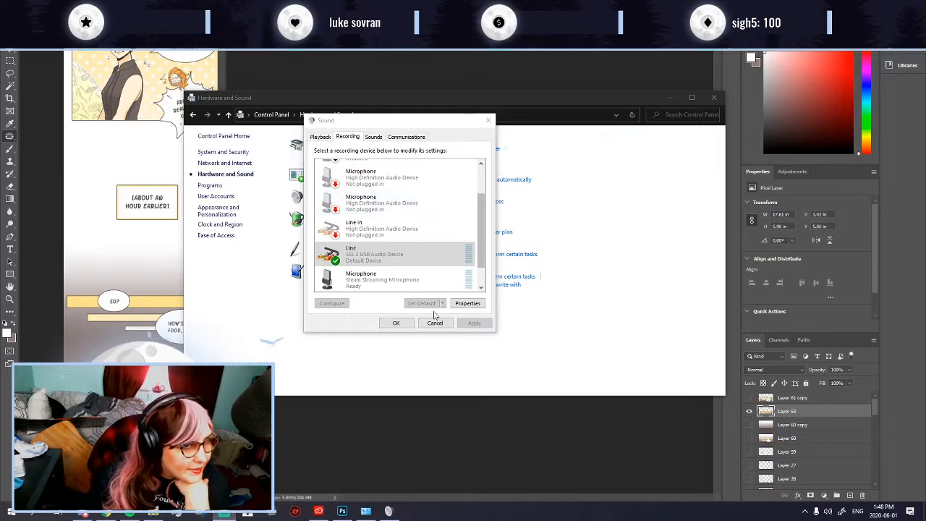
Step: Check the Windows sound scheme settings, and close the Sound dialog and the Control Panel
{"action": "left_click", "coordinate": [374, 138]}
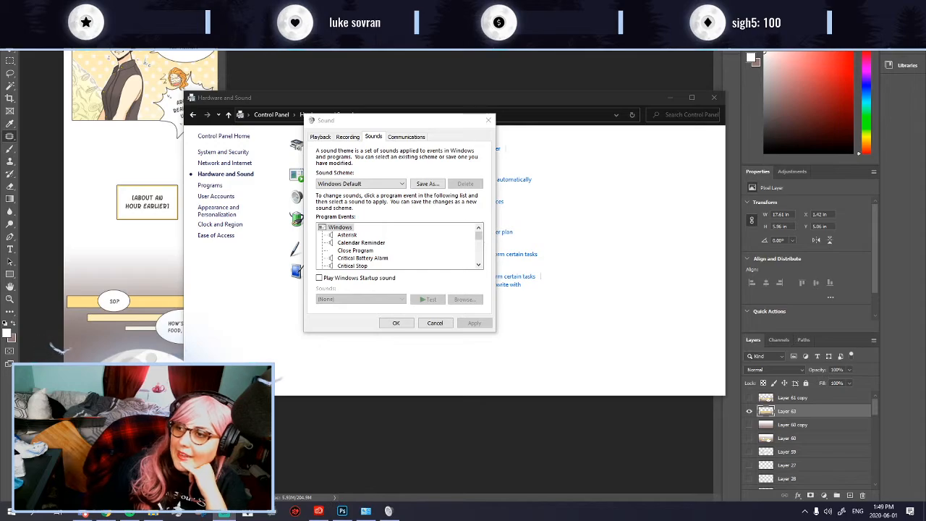
{"action": "left_click", "coordinate": [489, 120]}
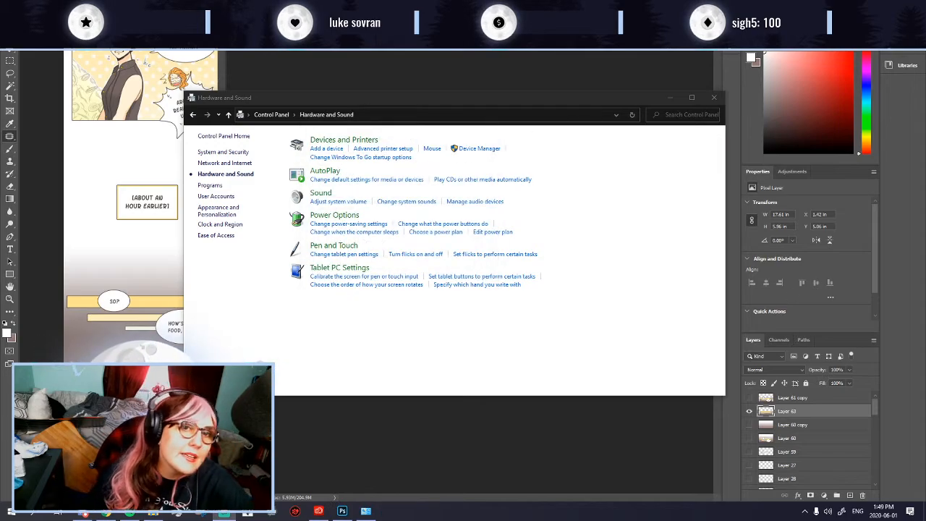
{"action": "left_click", "coordinate": [706, 101]}
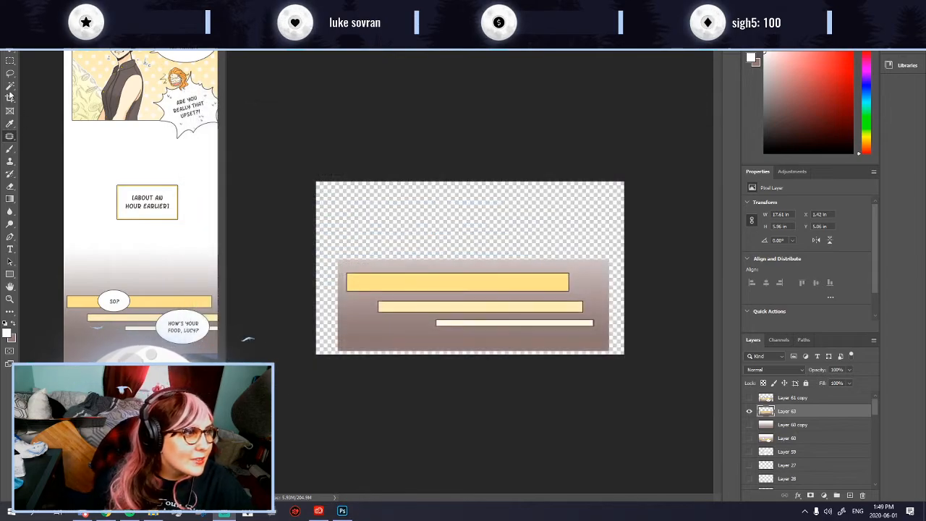
Step: Select the gradient background around the three bars on Layer 63 with the Magic Wand, delete it and deselect
{"action": "left_click", "coordinate": [9, 84]}
{"action": "left_click", "coordinate": [403, 337]}
{"action": "left_click", "coordinate": [360, 311]}
{"action": "left_click", "coordinate": [364, 272]}
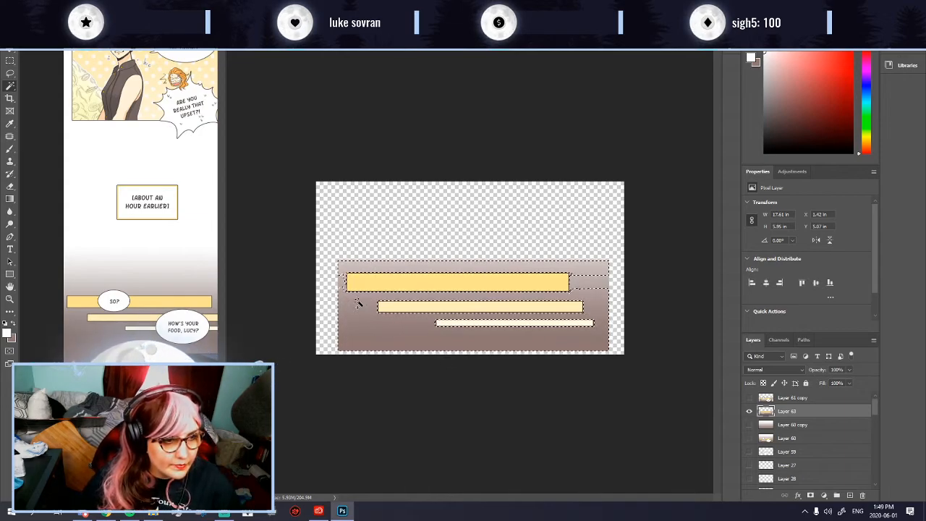
{"action": "left_click", "coordinate": [593, 286]}
{"action": "key", "text": "Delete"}
{"action": "key", "text": "ctrl+d"}
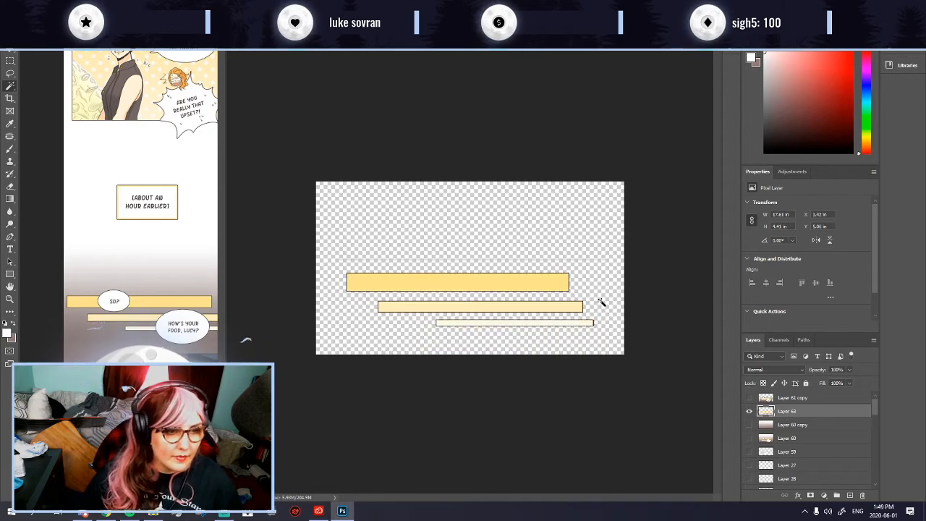
Step: Show the green backing on Layer 3 and erase the thin leftover line above the bars on Layer 63
{"action": "scroll", "coordinate": [847, 438], "scroll_direction": "down", "scroll_amount": 5}
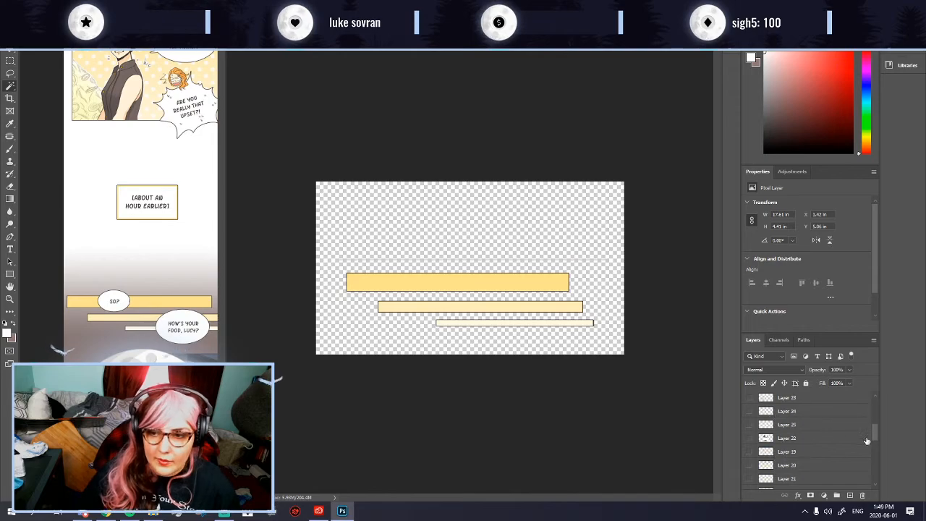
{"action": "left_click_drag", "start_coordinate": [875, 435], "coordinate": [875, 477]}
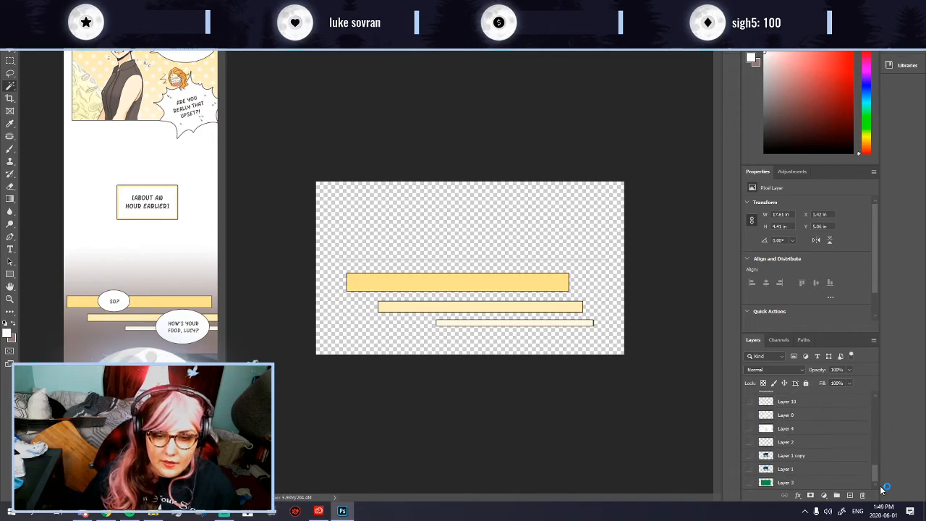
{"action": "left_click", "coordinate": [749, 483]}
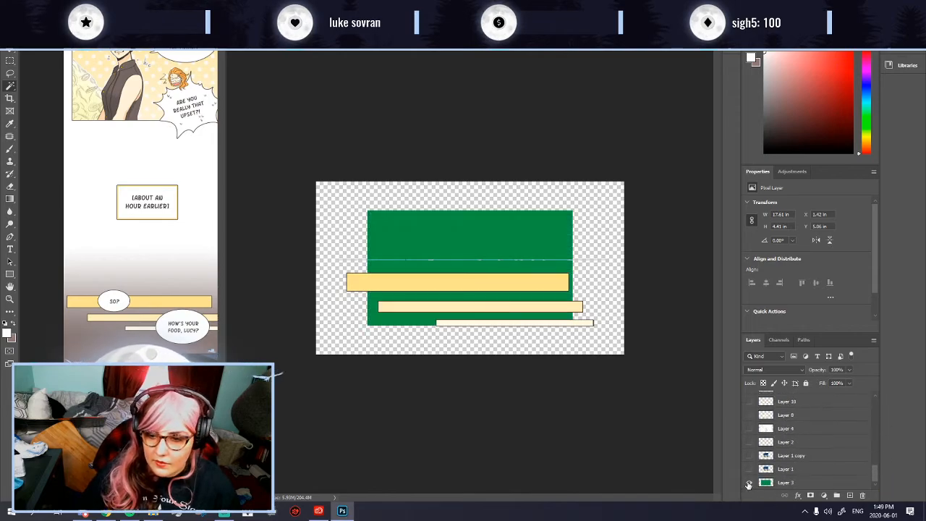
{"action": "left_click", "coordinate": [10, 186]}
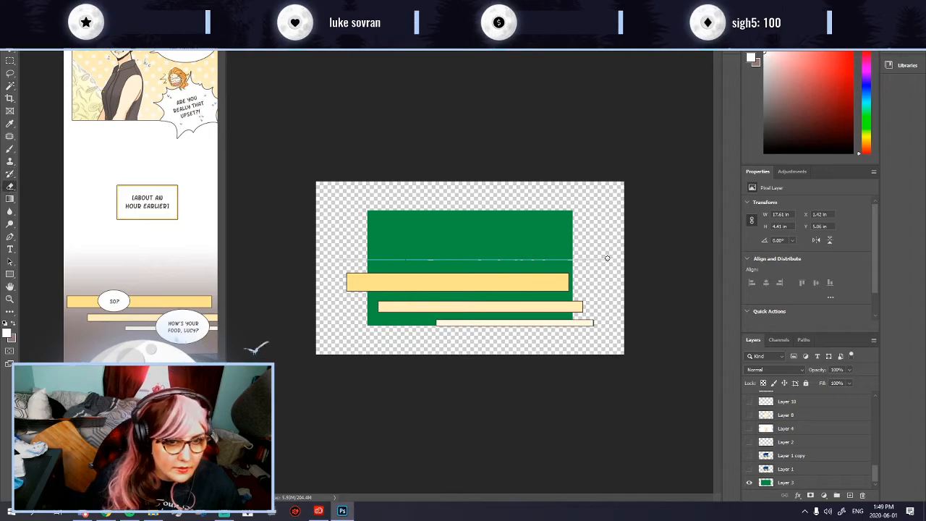
{"action": "left_click", "coordinate": [34, 19]}
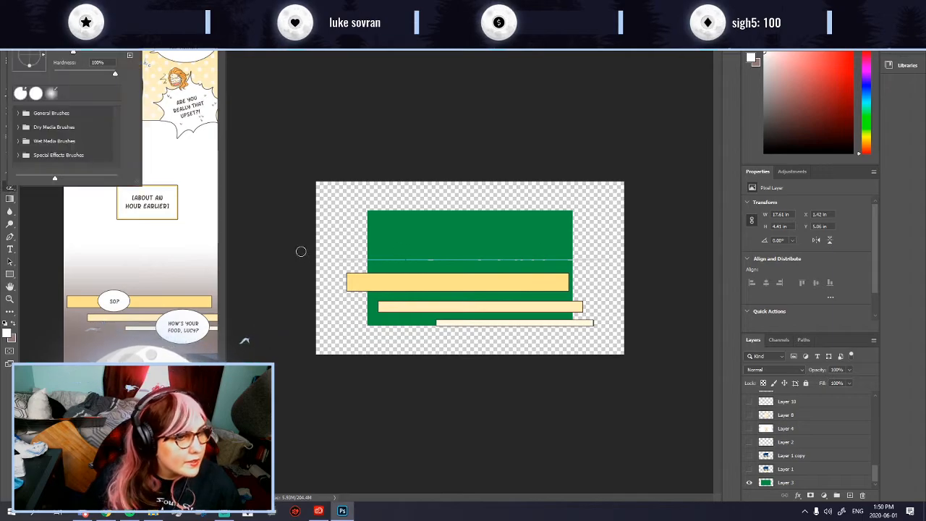
{"action": "left_click_drag", "start_coordinate": [321, 259], "coordinate": [593, 259]}
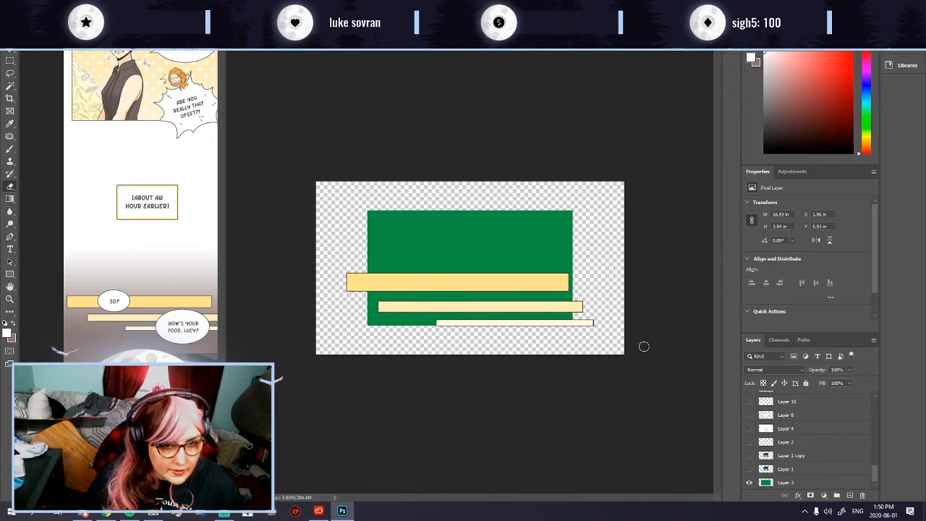
Step: Scale the green rectangle on Layer 3 up until it covers the whole canvas
{"action": "left_click", "coordinate": [798, 484]}
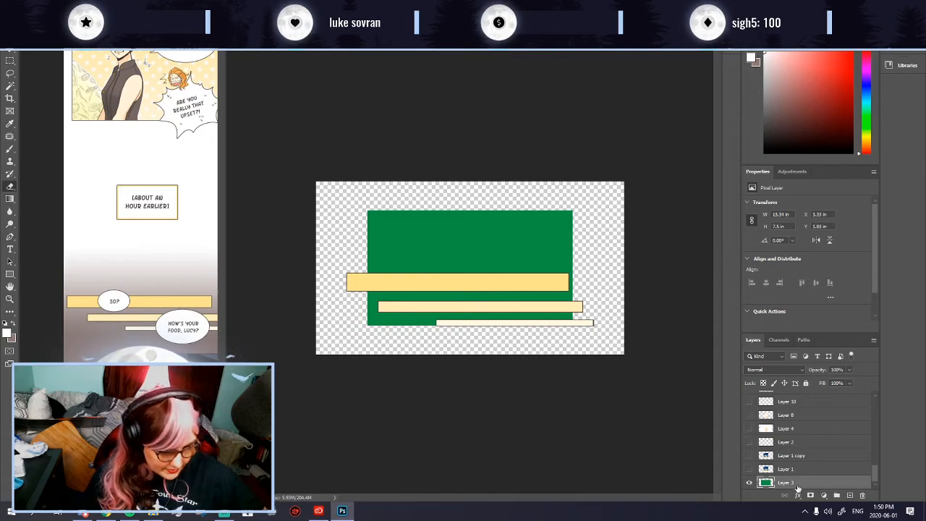
{"action": "key", "text": "ctrl+t"}
{"action": "left_click_drag", "start_coordinate": [367, 210], "coordinate": [315, 180]}
{"action": "left_click_drag", "start_coordinate": [565, 325], "coordinate": [623, 355]}
{"action": "key", "text": "Return"}
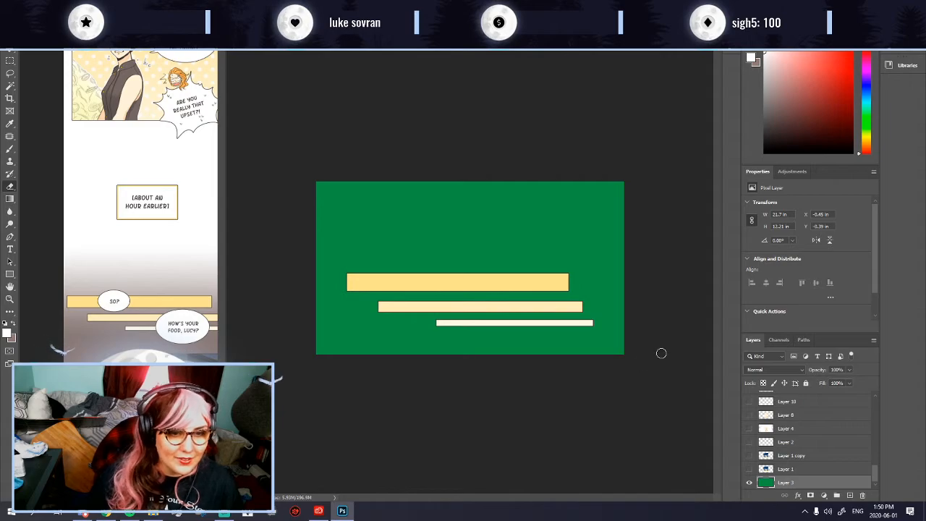
Step: Hide the green backing layer and show Layer 61 copy with the speech bubbles
{"action": "left_click", "coordinate": [750, 482]}
{"action": "scroll", "coordinate": [775, 440], "scroll_direction": "up", "scroll_amount": 10}
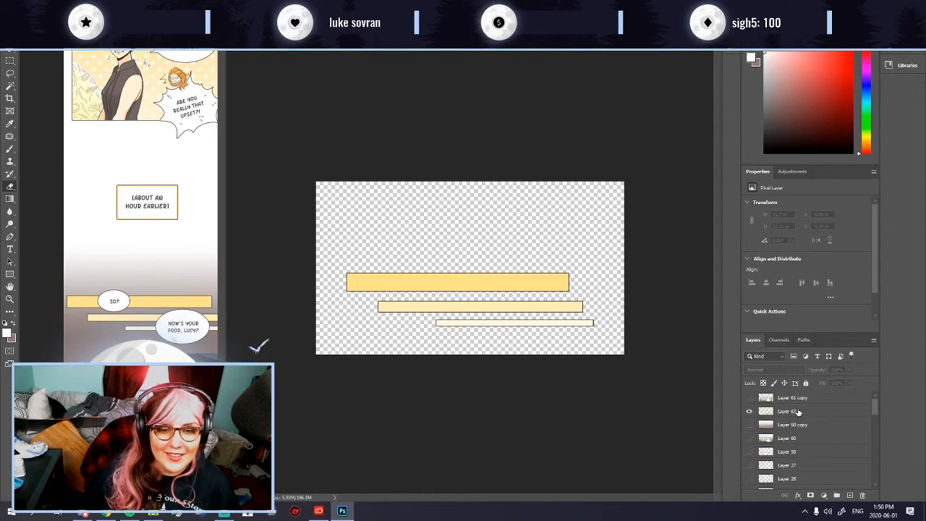
{"action": "left_click", "coordinate": [749, 397]}
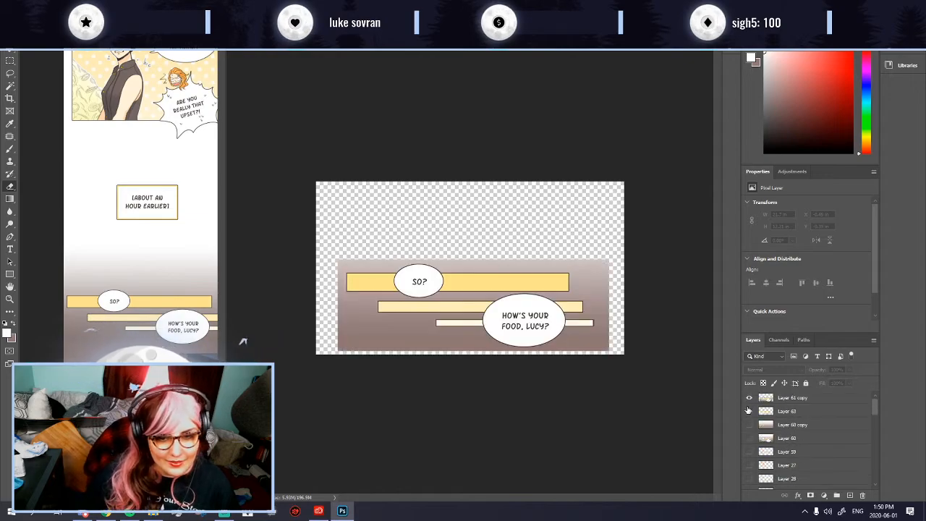
Step: Compare Layer 61 copy with Layer 60 copy by toggling their visibility, leaving only Layer 61 copy shown
{"action": "left_click", "coordinate": [750, 398]}
{"action": "left_click", "coordinate": [749, 398]}
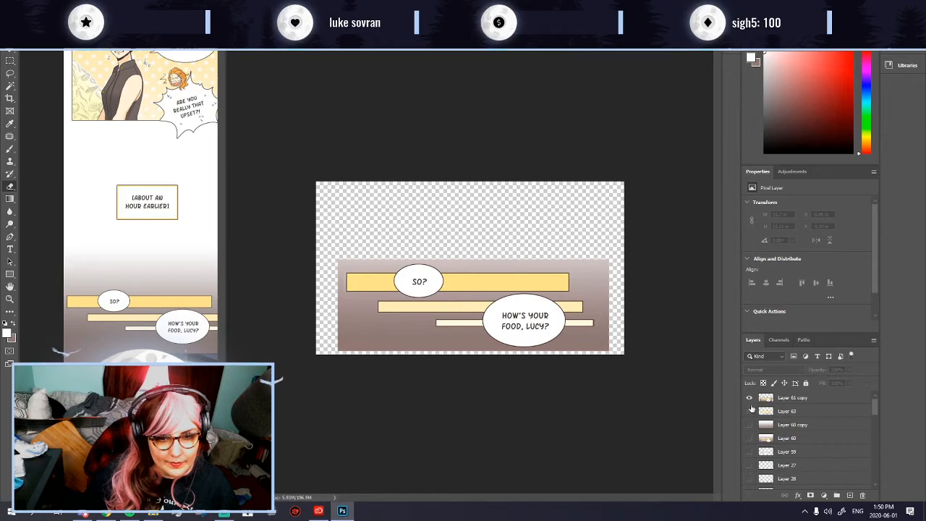
{"action": "left_click", "coordinate": [749, 398]}
{"action": "left_click", "coordinate": [749, 425]}
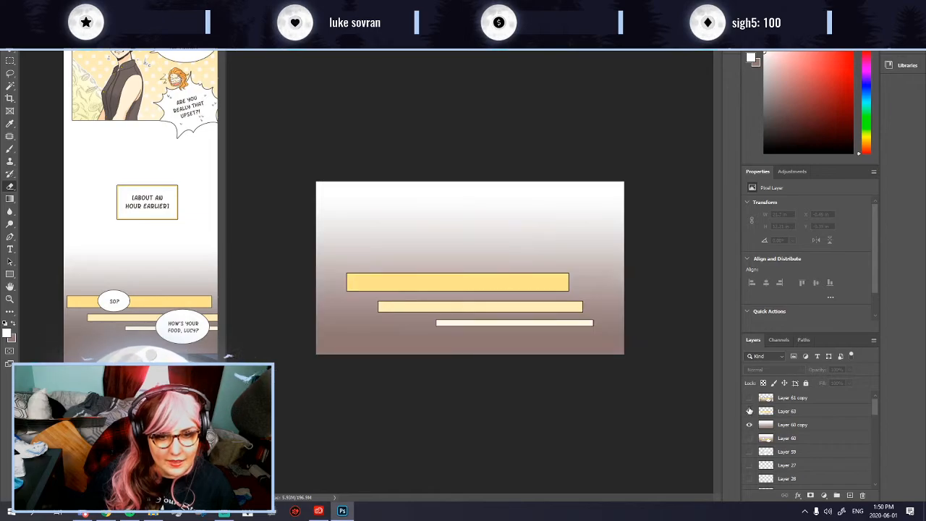
{"action": "left_click", "coordinate": [750, 398]}
{"action": "left_click", "coordinate": [751, 426]}
{"action": "scroll", "coordinate": [448, 319], "scroll_direction": "up", "scroll_amount": 9}
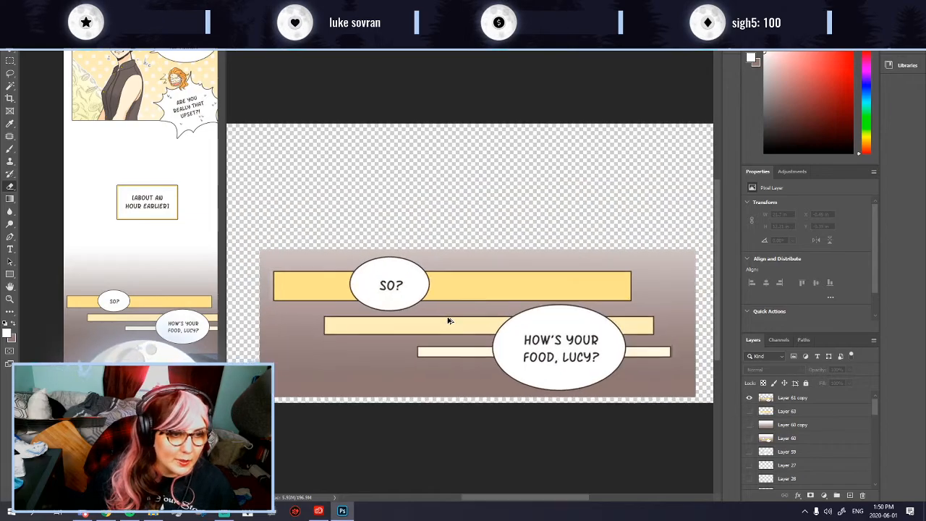
Step: Marquee-select a rectangle around the "SO?" bubble on Layer 61 copy and copy it to a new layer
{"action": "left_click", "coordinate": [10, 86]}
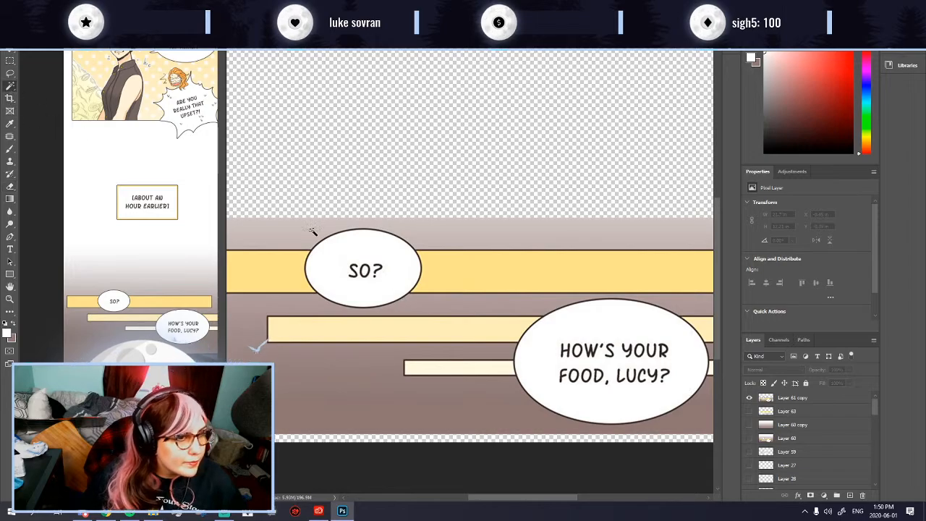
{"action": "left_click", "coordinate": [785, 399]}
{"action": "left_click", "coordinate": [620, 399]}
{"action": "key", "text": "ctrl+minus"}
{"action": "key", "text": "ctrl+minus"}
{"action": "key", "text": "ctrl+d"}
{"action": "key", "text": "m"}
{"action": "key", "text": "ctrl+plus"}
{"action": "left_click_drag", "start_coordinate": [352, 256], "coordinate": [444, 321]}
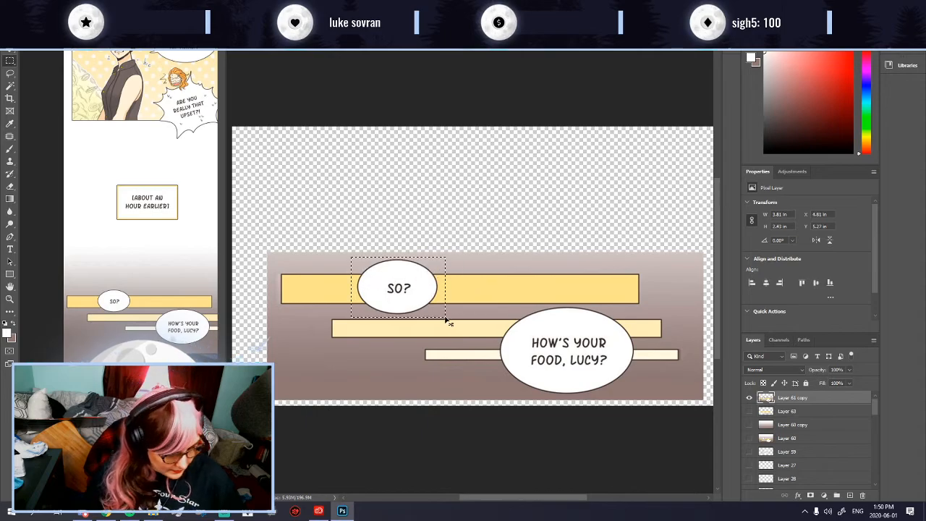
{"action": "key", "text": "ctrl+j"}
Step: Marquee-select a rectangle around the larger "HOW'S YOUR FOOD" bubble on Layer 61 copy and copy it to a new layer
{"action": "left_click", "coordinate": [796, 412]}
{"action": "left_click_drag", "start_coordinate": [495, 304], "coordinate": [644, 397]}
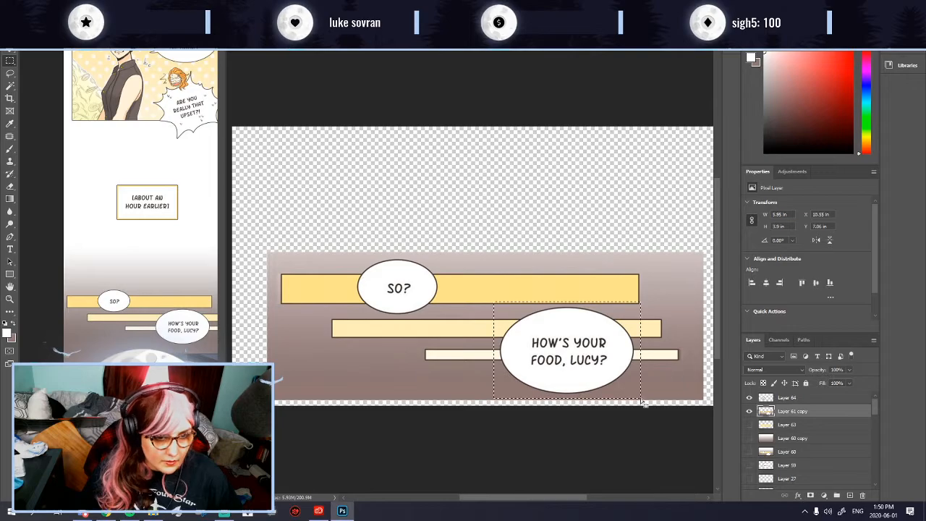
{"action": "key", "text": "ctrl+j"}
Step: Hide Layer 61 copy and Layer 65, and make Layer 64 with the "SO?" bubble the active, visible layer
{"action": "left_click", "coordinate": [749, 427]}
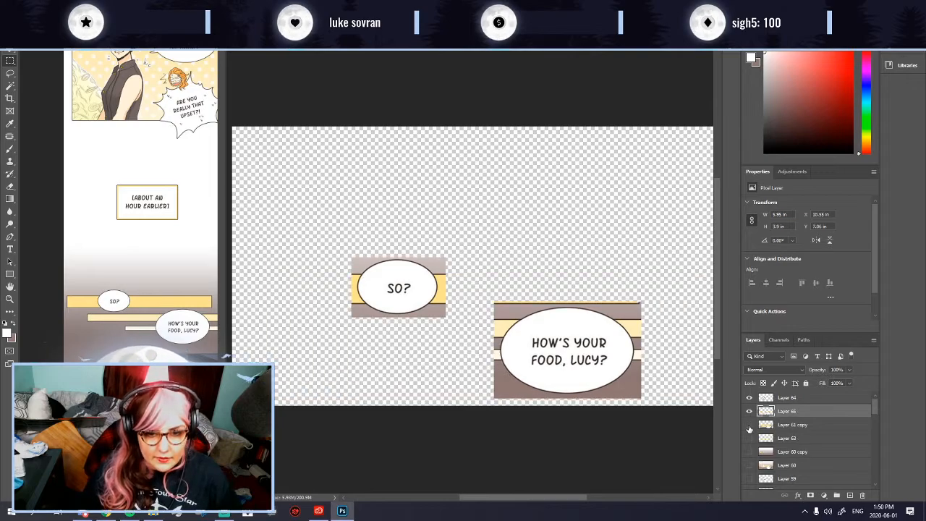
{"action": "left_click", "coordinate": [764, 399]}
{"action": "left_click", "coordinate": [750, 398]}
{"action": "left_click", "coordinate": [749, 411]}
{"action": "left_click", "coordinate": [749, 398]}
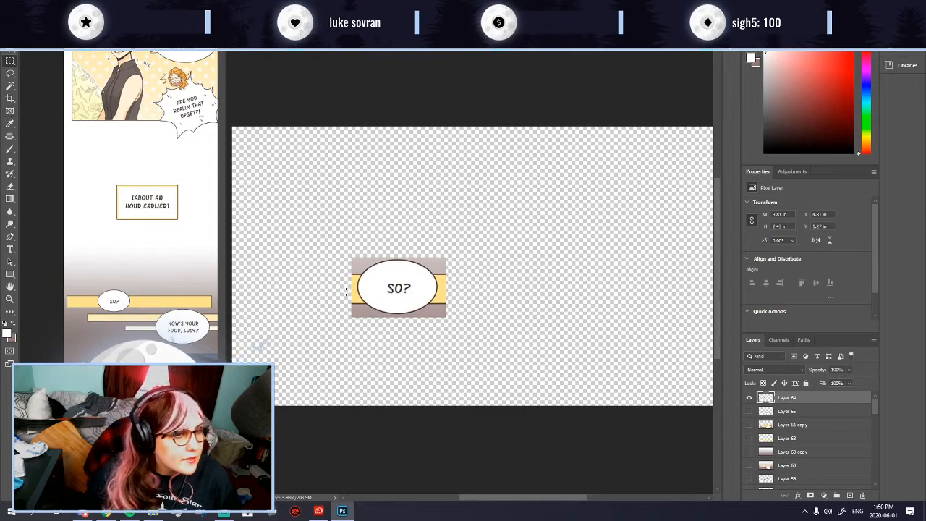
{"action": "left_click", "coordinate": [7, 86]}
{"action": "left_click", "coordinate": [364, 315]}
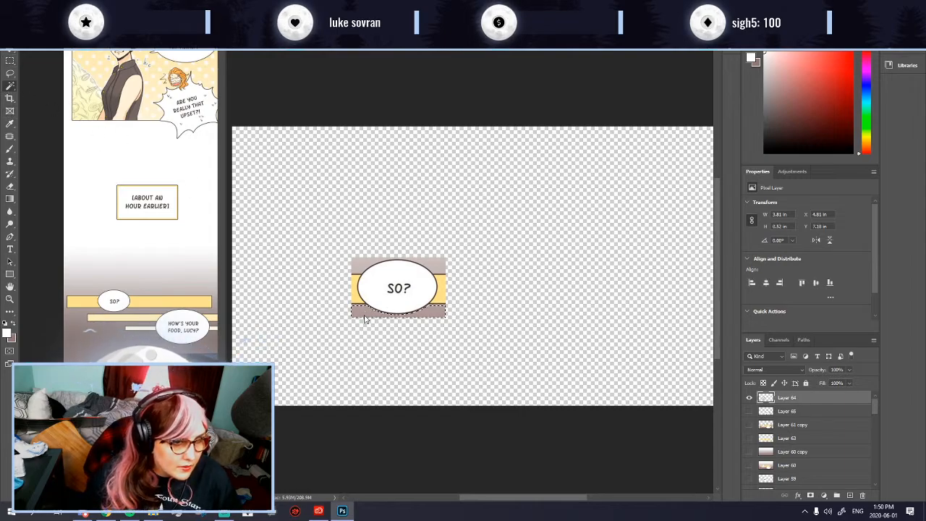
{"action": "key", "text": "ctrl+d"}
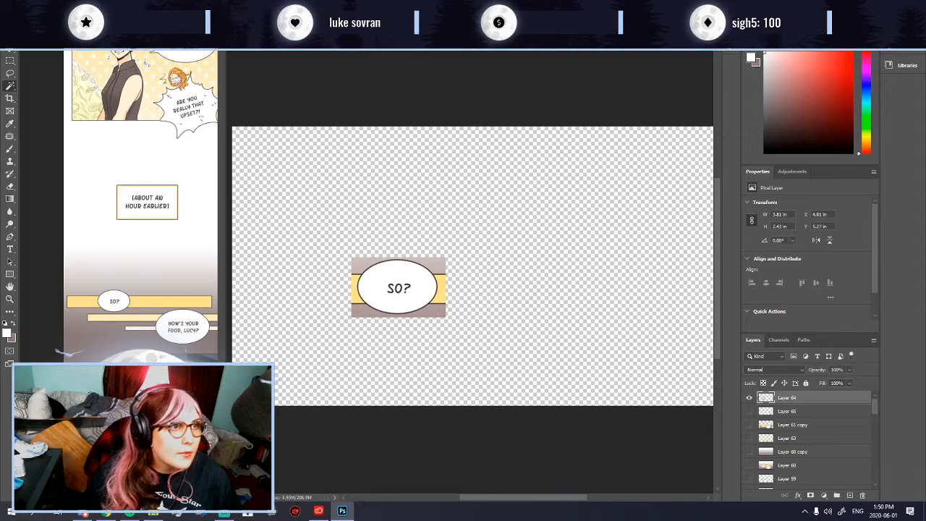
{"action": "left_click", "coordinate": [358, 308]}
{"action": "left_click", "coordinate": [361, 270], "text": "shift"}
{"action": "key", "text": "ctrl+shift+i"}
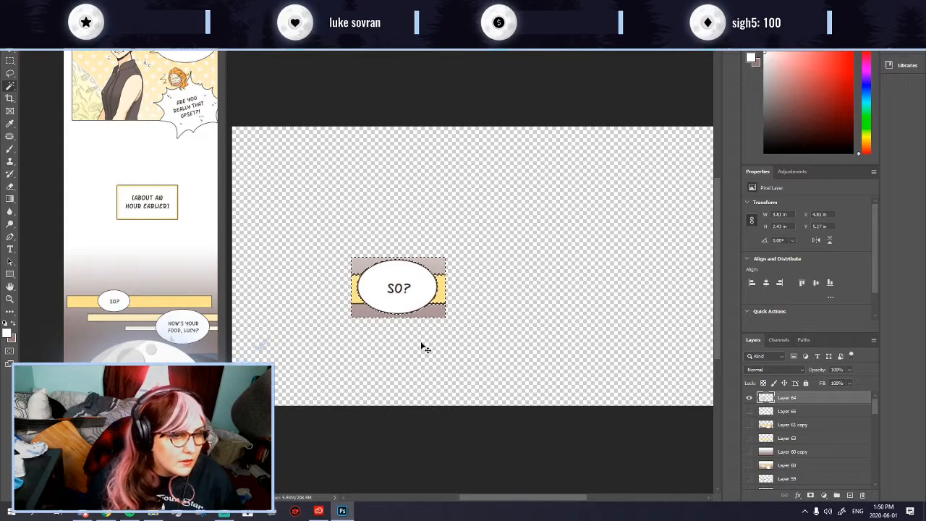
Step: Select the white interior of the "SO?" bubble with the Magic Wand and expand the selection twice by 3 pixels
{"action": "scroll", "coordinate": [347, 312], "scroll_direction": "up", "scroll_amount": 2}
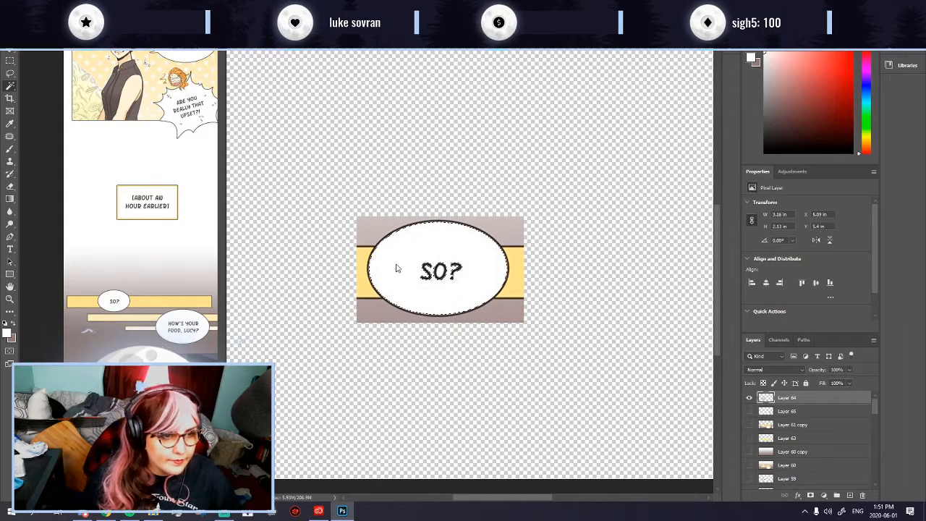
{"action": "left_click", "coordinate": [113, 5]}
{"action": "mouse_move", "coordinate": [145, 142]}
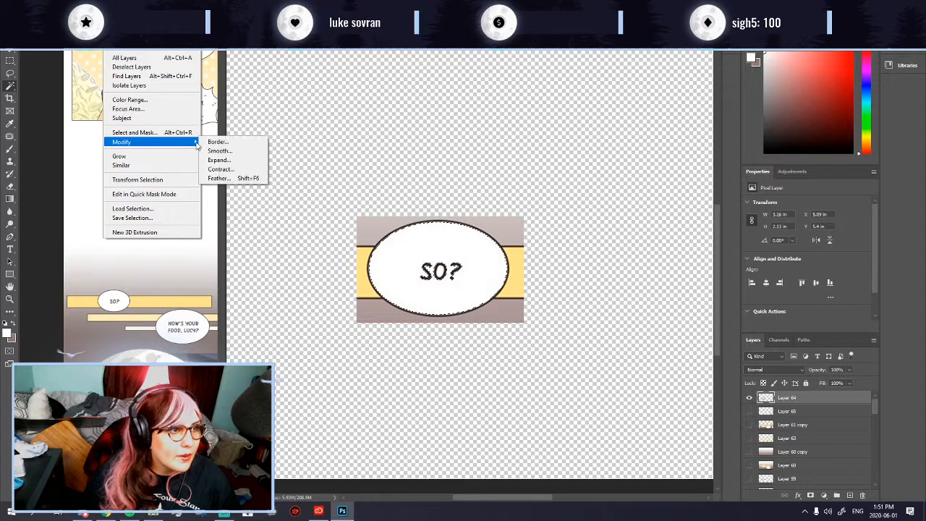
{"action": "left_click", "coordinate": [226, 159]}
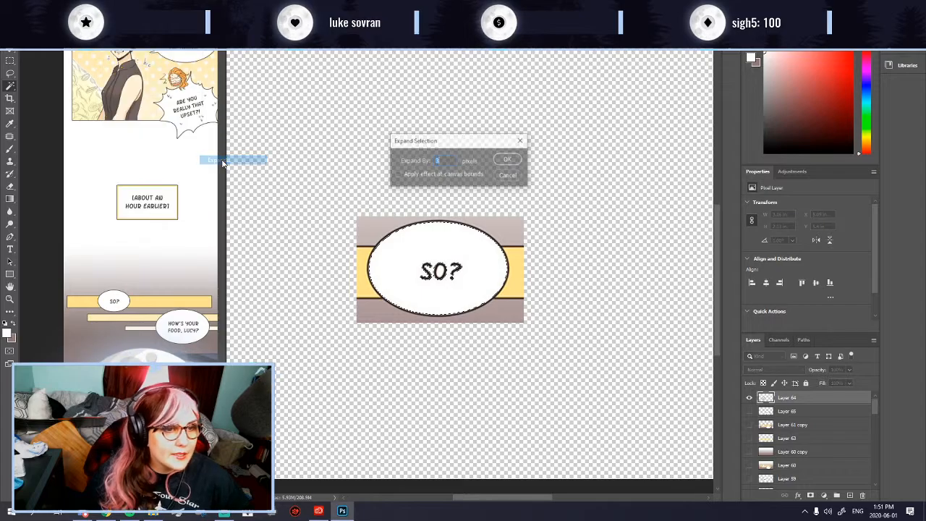
{"action": "left_click", "coordinate": [507, 159]}
{"action": "left_click", "coordinate": [76, 6]}
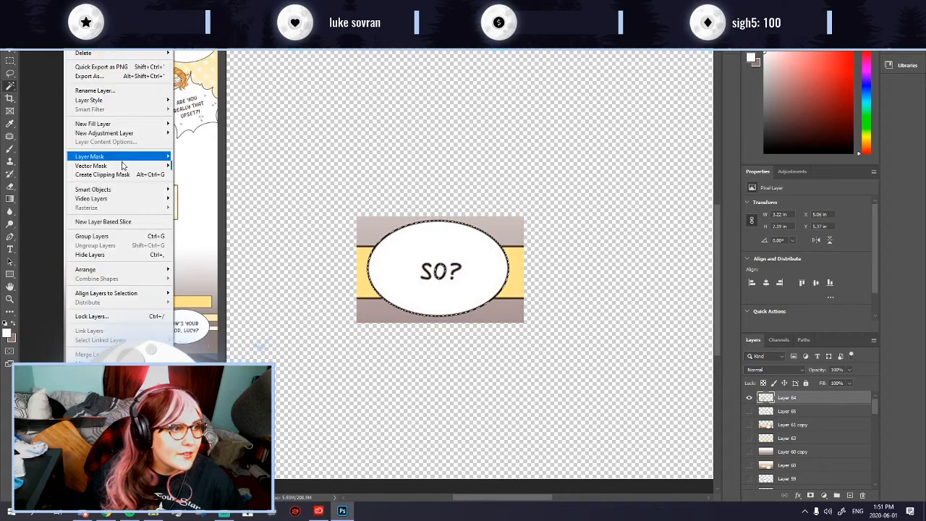
{"action": "mouse_move", "coordinate": [114, 6]}
{"action": "mouse_move", "coordinate": [174, 145]}
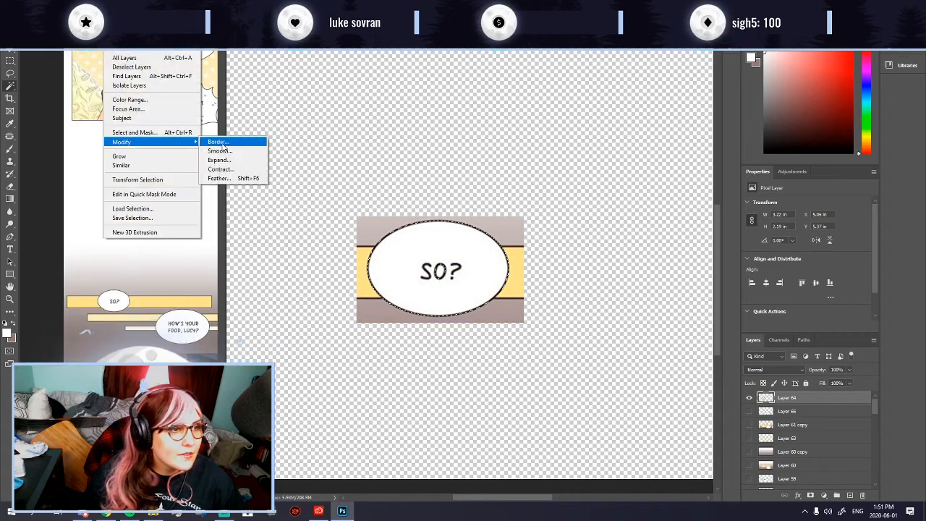
{"action": "left_click", "coordinate": [219, 160]}
{"action": "left_click", "coordinate": [509, 158]}
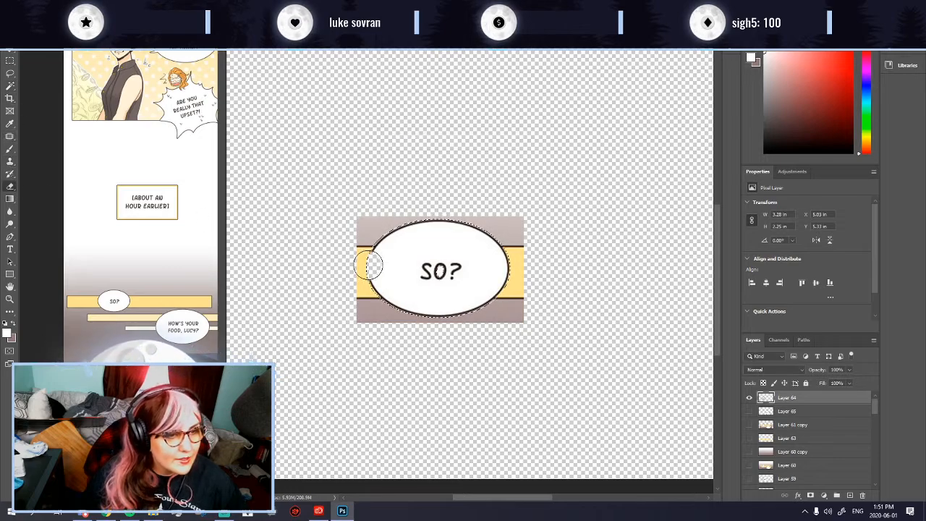
Step: Invert the selection and erase the gradient and yellow bar pieces around the "SO?" bubble
{"action": "key", "text": "ctrl+shift+i"}
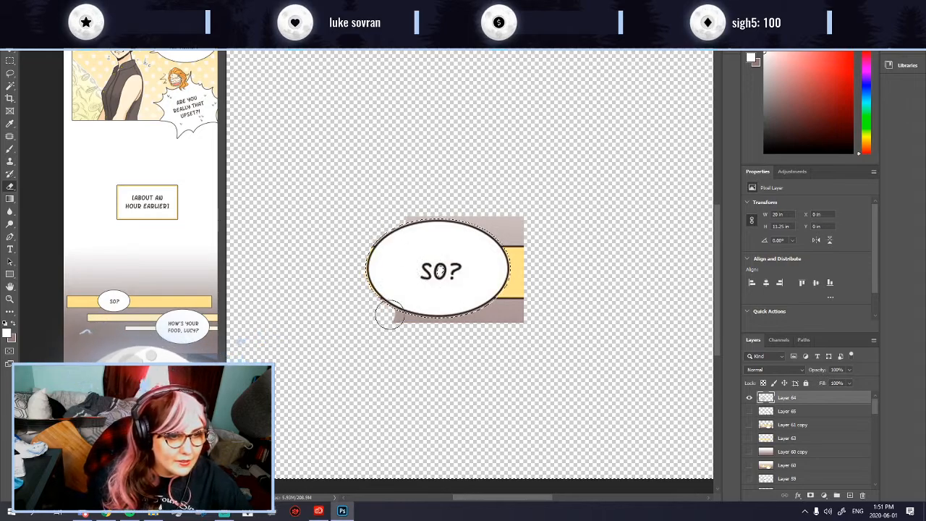
{"action": "mouse_move", "coordinate": [468, 325]}
{"action": "left_mouse_down"}
{"action": "mouse_move", "coordinate": [517, 296]}
{"action": "mouse_move", "coordinate": [509, 326]}
{"action": "mouse_move", "coordinate": [519, 252]}
{"action": "mouse_move", "coordinate": [521, 277]}
{"action": "mouse_move", "coordinate": [515, 301]}
{"action": "mouse_move", "coordinate": [513, 236]}
{"action": "mouse_move", "coordinate": [495, 222]}
{"action": "mouse_move", "coordinate": [400, 219]}
{"action": "left_mouse_up"}
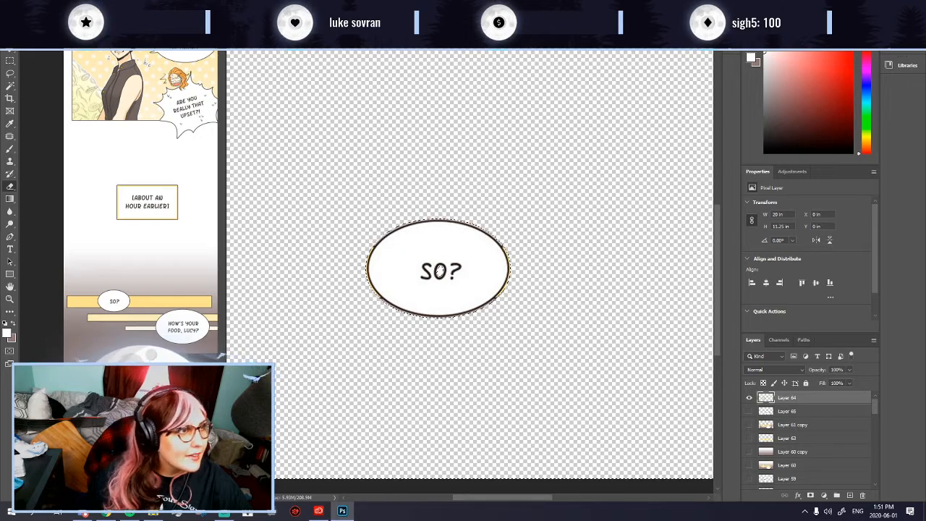
Step: Expand the inverted selection twice and erase the coloured fringe along the "SO?" bubble's outline
{"action": "left_click", "coordinate": [112, 6]}
{"action": "mouse_move", "coordinate": [174, 142]}
{"action": "left_click", "coordinate": [225, 155]}
{"action": "left_click", "coordinate": [503, 160]}
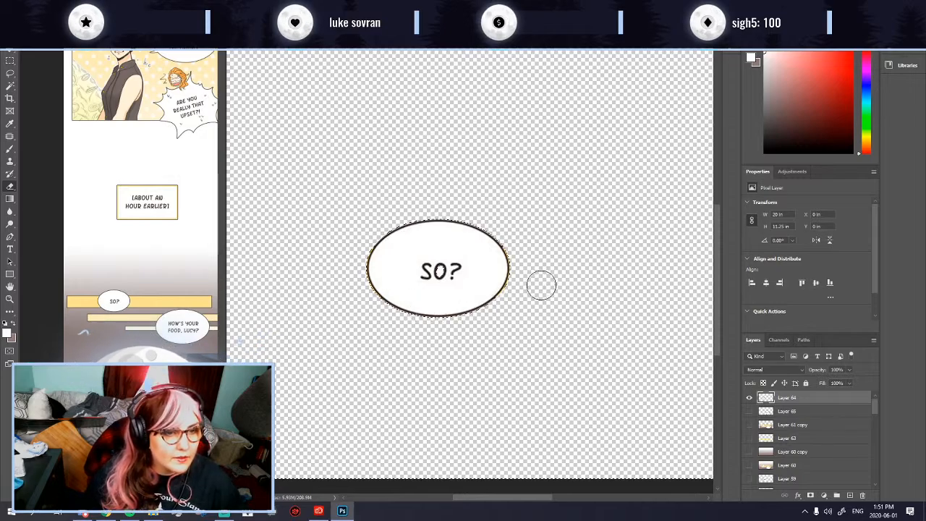
{"action": "left_click", "coordinate": [112, 6]}
{"action": "mouse_move", "coordinate": [194, 142]}
{"action": "left_click", "coordinate": [220, 160]}
{"action": "left_click", "coordinate": [506, 155]}
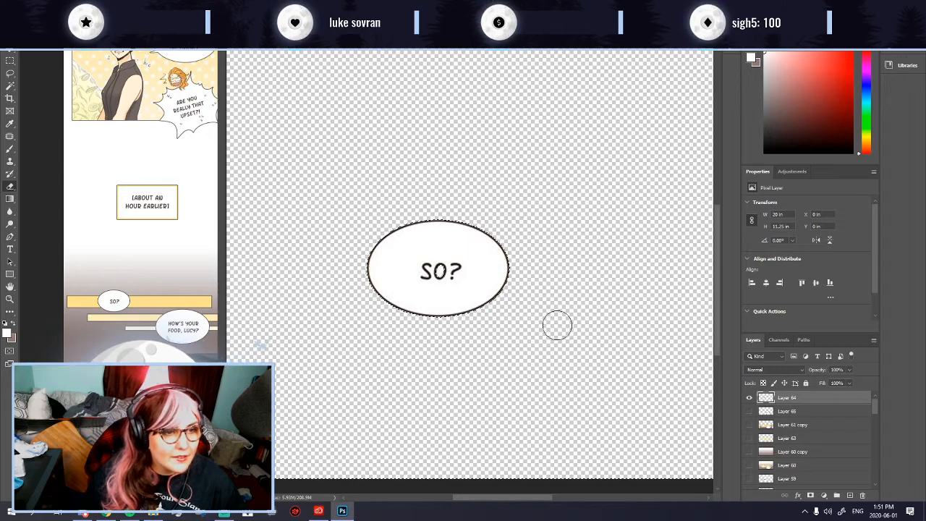
Step: Expand the inverted selection further by 1 pixel, trim the "SO?" bubble's outline with the Eraser and deselect
{"action": "left_click", "coordinate": [114, 6]}
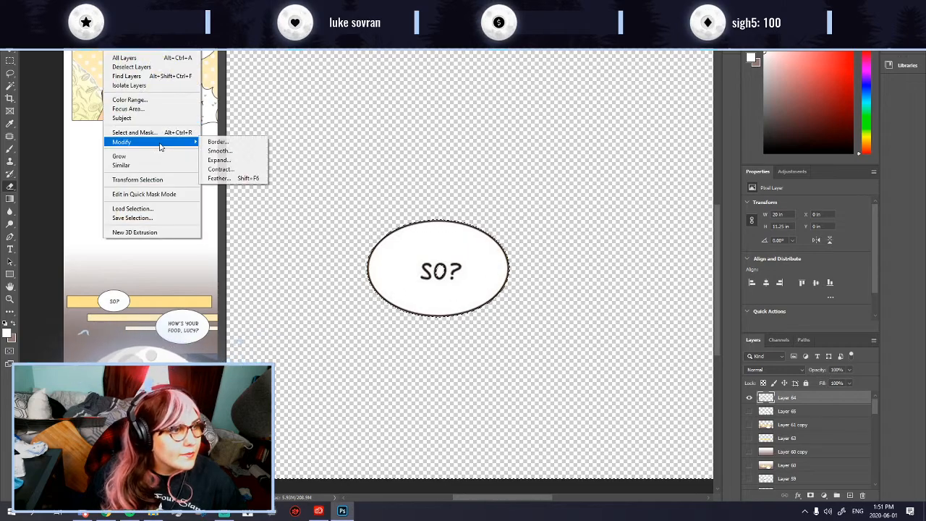
{"action": "mouse_move", "coordinate": [189, 149]}
{"action": "left_click", "coordinate": [219, 150]}
{"action": "key", "text": "Return"}
{"action": "left_click", "coordinate": [114, 7]}
{"action": "mouse_move", "coordinate": [181, 142]}
{"action": "left_click", "coordinate": [227, 161]}
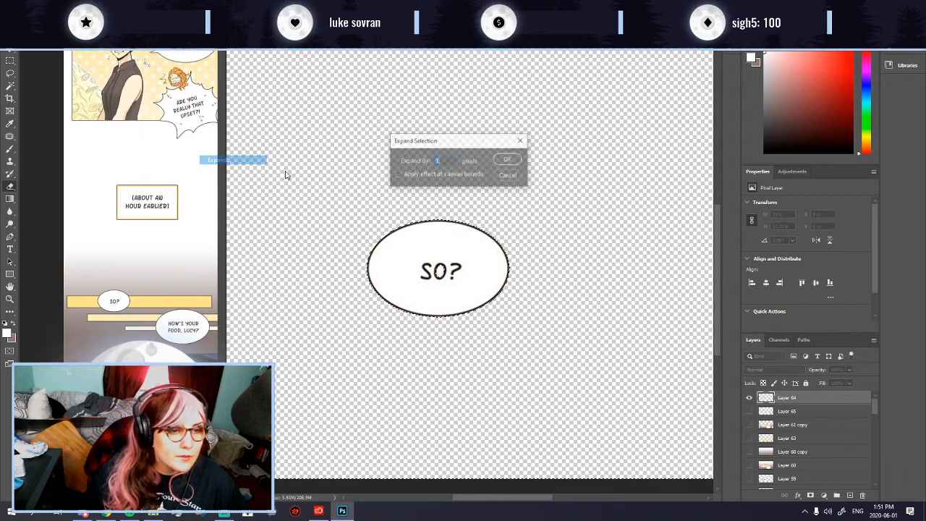
{"action": "left_click", "coordinate": [505, 161]}
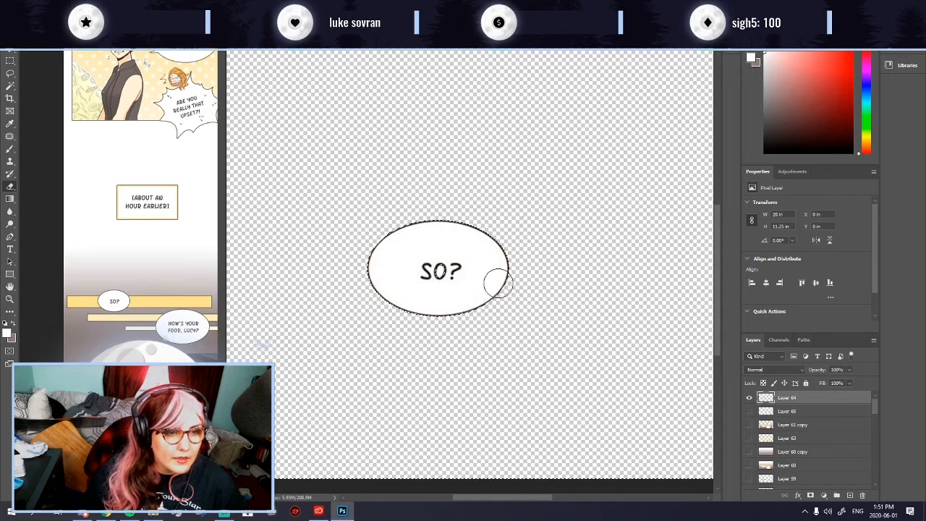
{"action": "key", "text": "ctrl+d"}
{"action": "scroll", "coordinate": [327, 236], "scroll_direction": "down", "scroll_amount": 3}
{"action": "scroll", "coordinate": [343, 244], "scroll_direction": "down", "scroll_amount": 2}
{"action": "scroll", "coordinate": [333, 244], "scroll_direction": "up", "scroll_amount": 2}
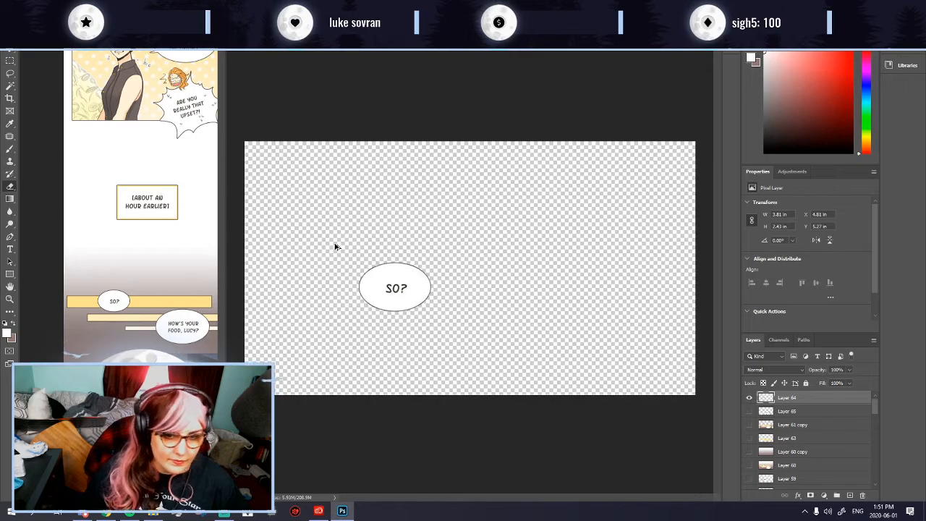
Step: Show Layer 65, select the larger bubble's white interior with the Magic Wand and expand the selection over its outline
{"action": "left_click", "coordinate": [749, 411]}
{"action": "left_click", "coordinate": [769, 412]}
{"action": "left_click", "coordinate": [10, 86]}
{"action": "left_click", "coordinate": [548, 318]}
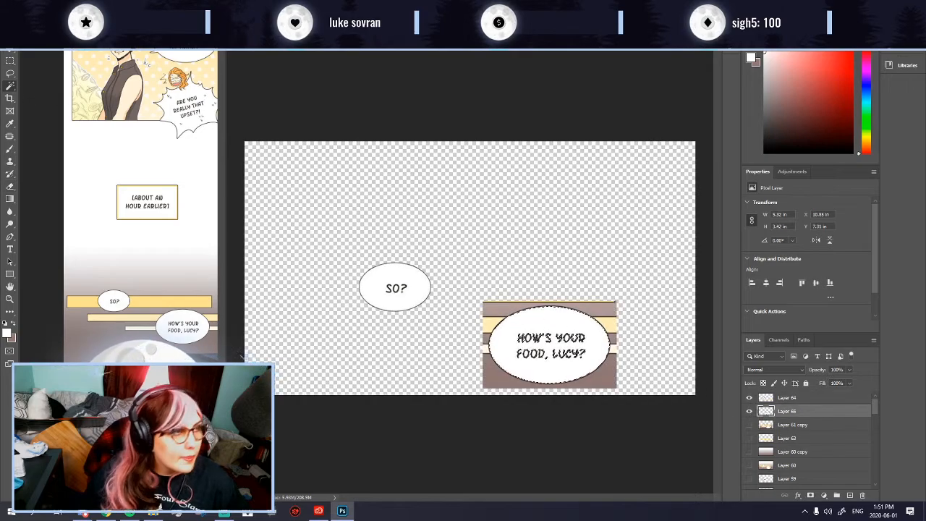
{"action": "left_click", "coordinate": [95, 6]}
{"action": "mouse_move", "coordinate": [113, 6]}
{"action": "mouse_move", "coordinate": [169, 142]}
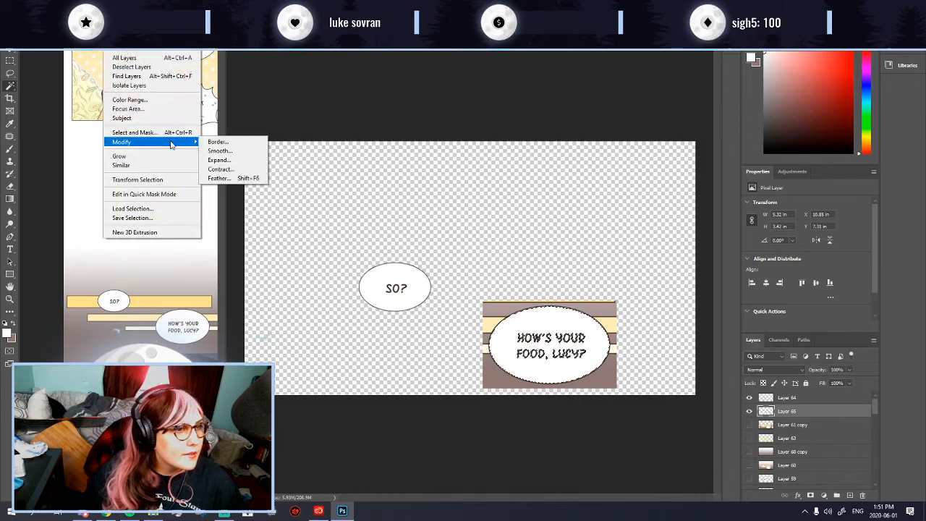
{"action": "left_click", "coordinate": [219, 159]}
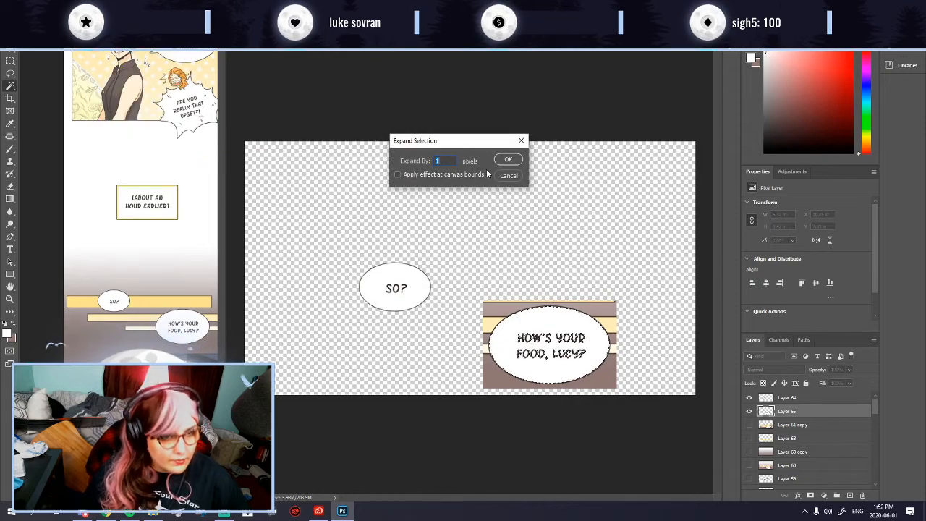
{"action": "left_click", "coordinate": [508, 159]}
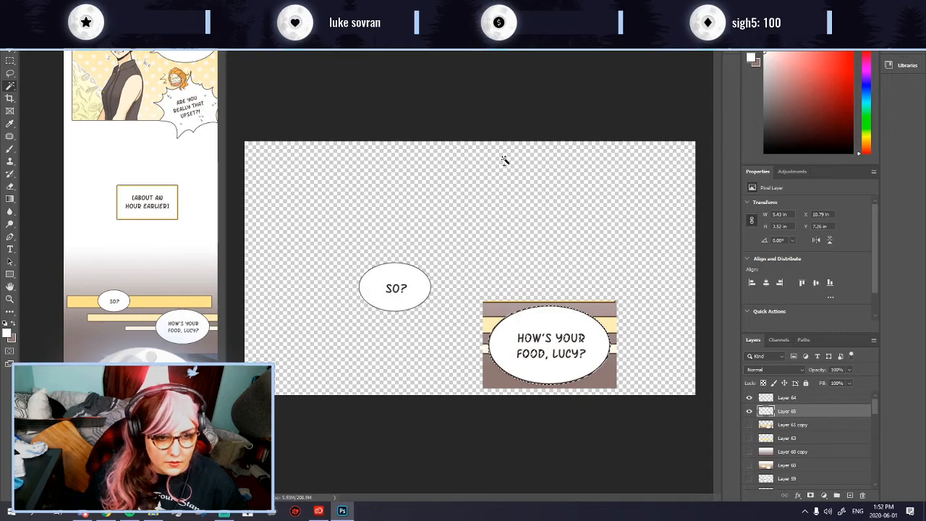
Step: Invert the selection, erase the gradient and bar pieces around the larger bubble on Layer 65, and deselect
{"action": "key", "text": "ctrl+shift+i"}
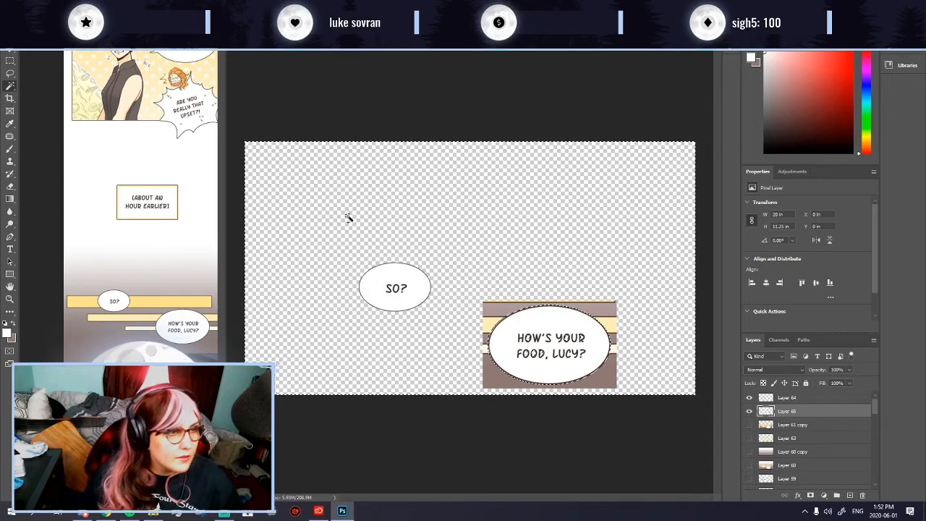
{"action": "left_click", "coordinate": [11, 186]}
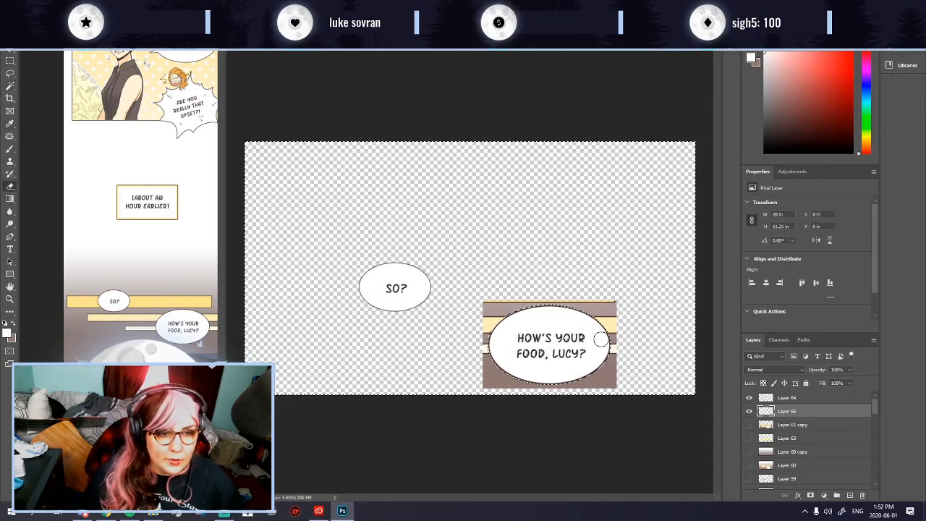
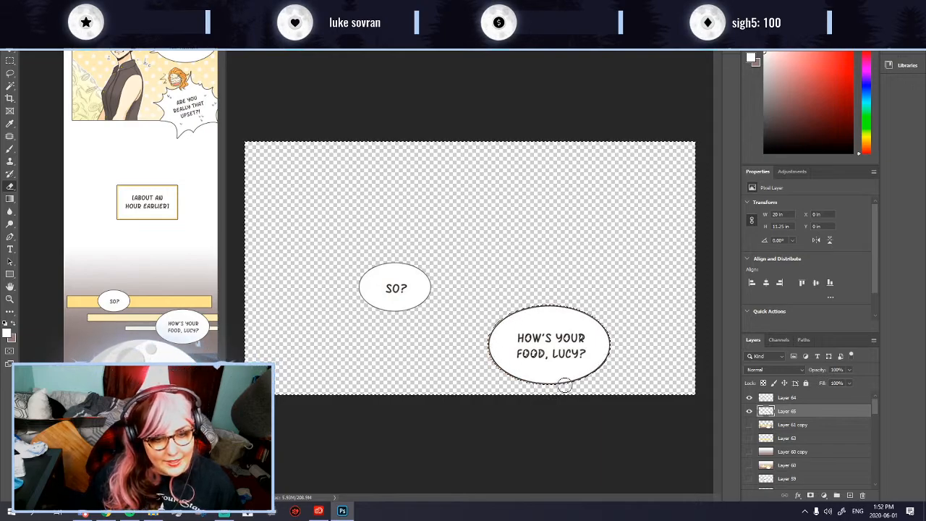
{"action": "key", "text": "ctrl+d"}
Step: Load Layer 65's outline as a selection, invert and expand it by 1 pixel, trim the larger bubble's edge with the Eraser and deselect
{"action": "left_click", "coordinate": [765, 411], "text": "ctrl"}
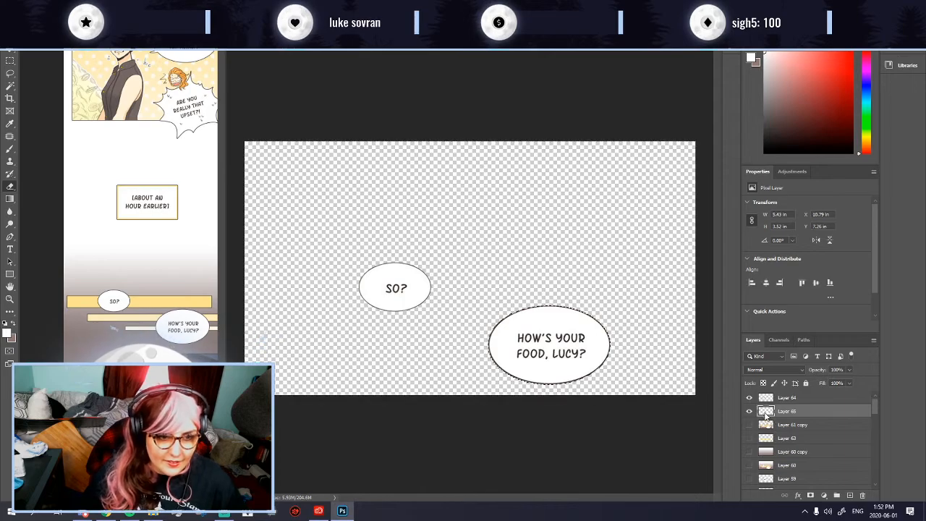
{"action": "key", "text": "ctrl+shift+i"}
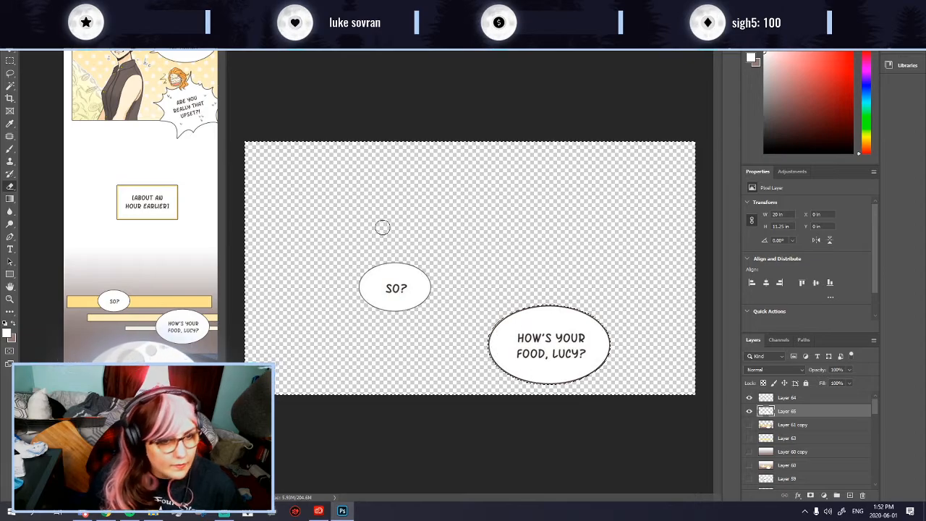
{"action": "left_click", "coordinate": [114, 6]}
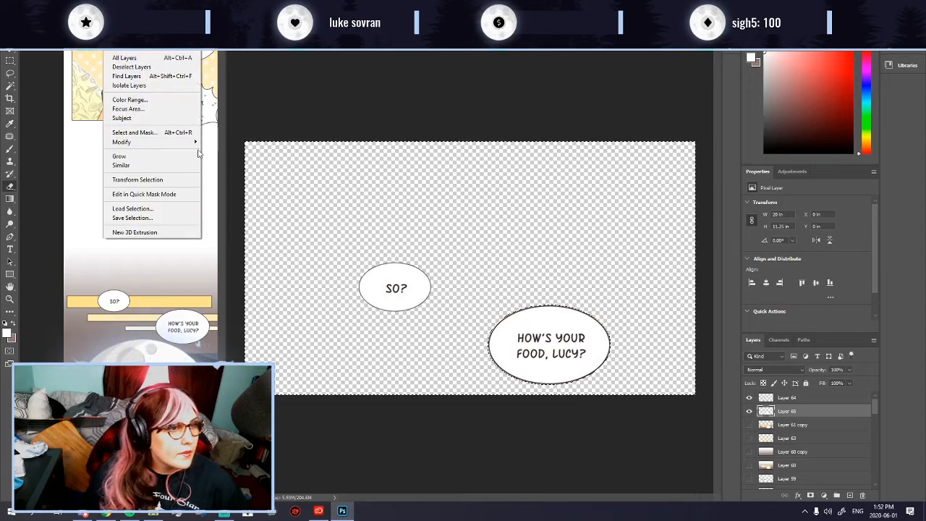
{"action": "mouse_move", "coordinate": [175, 144]}
{"action": "left_click", "coordinate": [219, 159]}
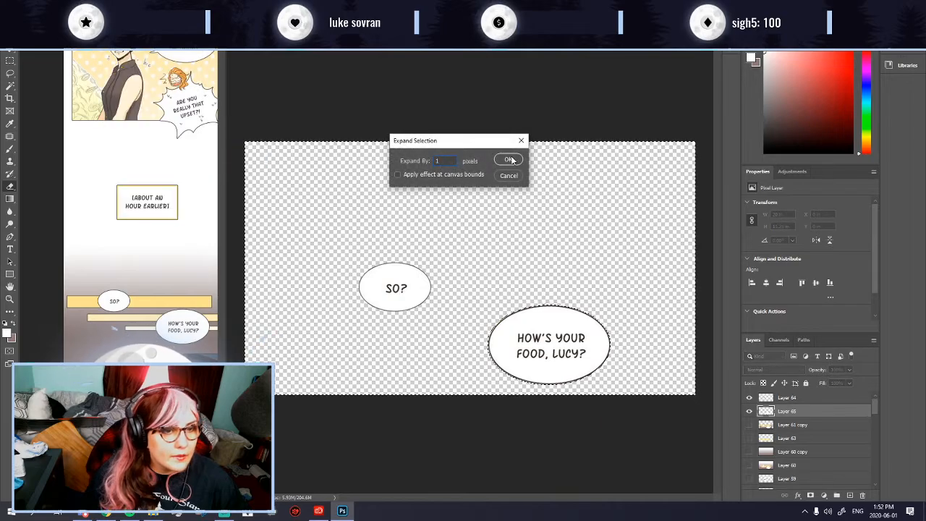
{"action": "left_click", "coordinate": [509, 158]}
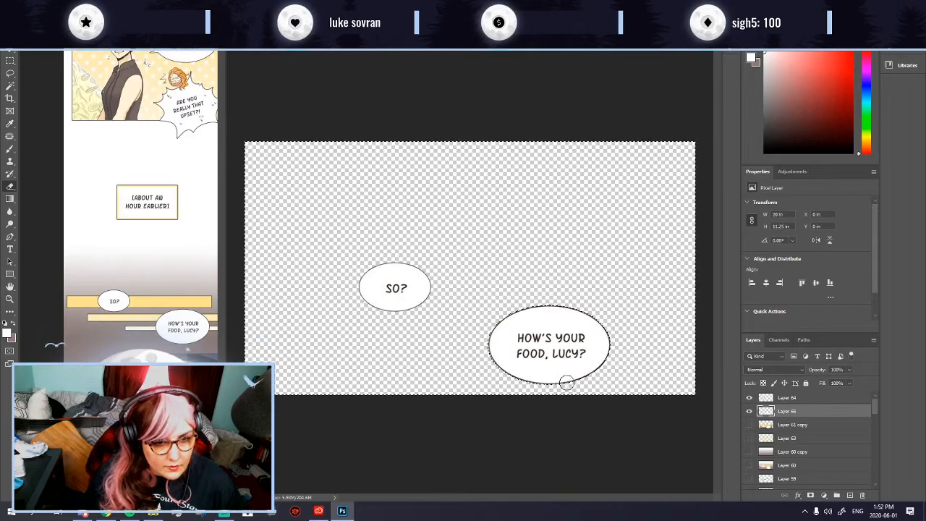
{"action": "key", "text": "ctrl+d"}
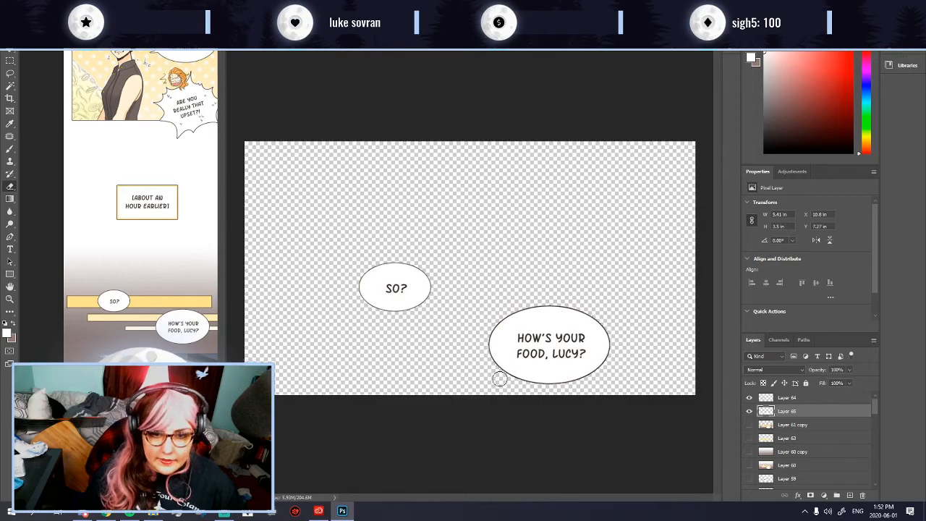
Step: Hide both bubble layers, move Layer 61 copy below Layer 60 copy, and show only the gradient on Layer 60 copy
{"action": "left_click", "coordinate": [748, 410]}
{"action": "left_click", "coordinate": [749, 397]}
{"action": "left_click", "coordinate": [749, 425]}
{"action": "left_click", "coordinate": [748, 425]}
{"action": "left_click_drag", "start_coordinate": [781, 425], "coordinate": [791, 455]}
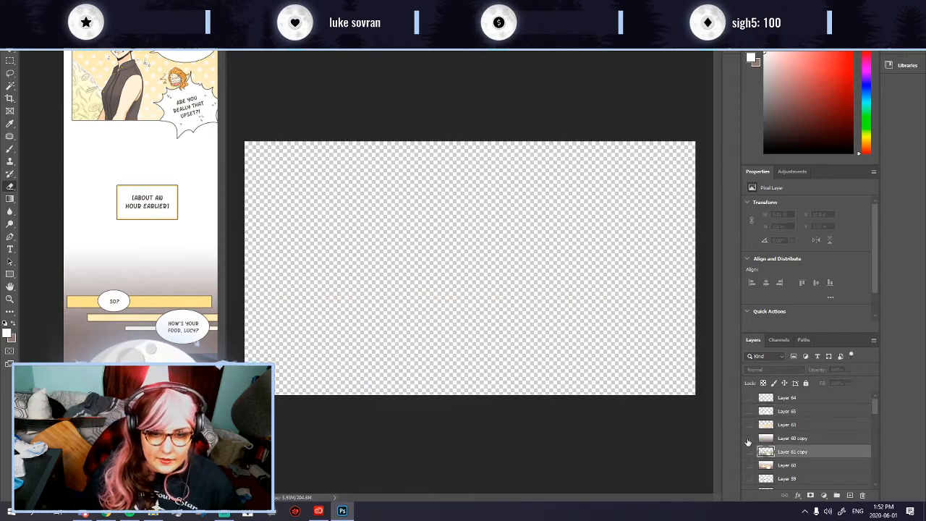
{"action": "left_click", "coordinate": [749, 438]}
{"action": "scroll", "coordinate": [413, 288], "scroll_direction": "down", "scroll_amount": 9}
{"action": "scroll", "coordinate": [430, 312], "scroll_direction": "up", "scroll_amount": 3}
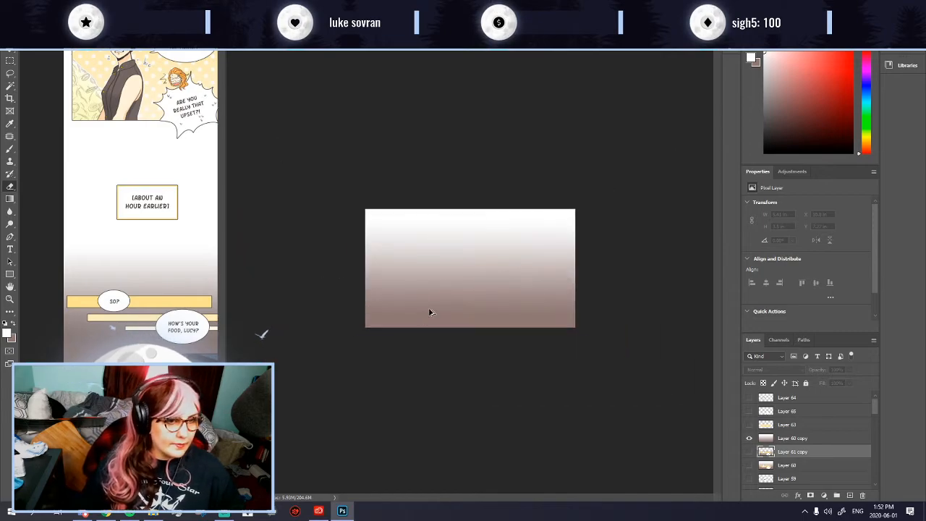
Step: Clear the old selection in the comic strip document and return to the document with the separated layers
{"action": "key", "text": "v"}
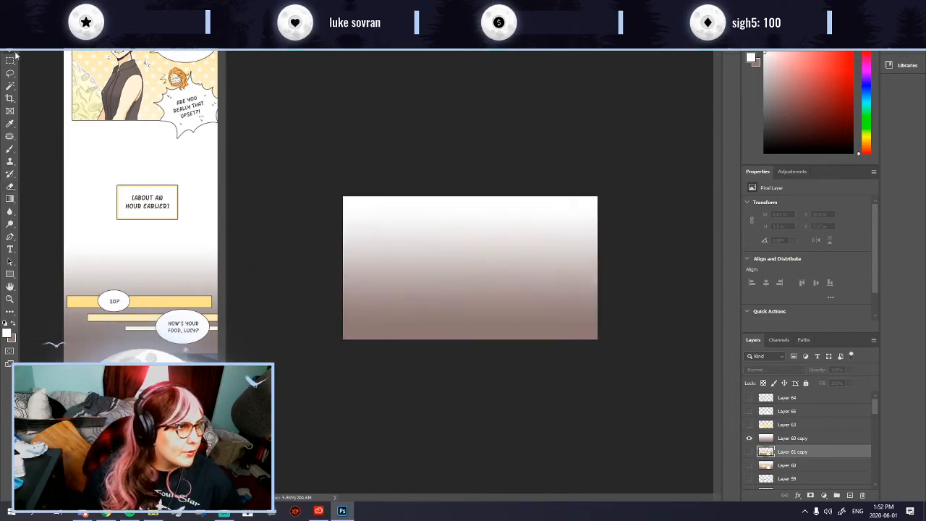
{"action": "left_click", "coordinate": [137, 278]}
{"action": "scroll", "coordinate": [137, 278], "scroll_direction": "down", "scroll_amount": 4}
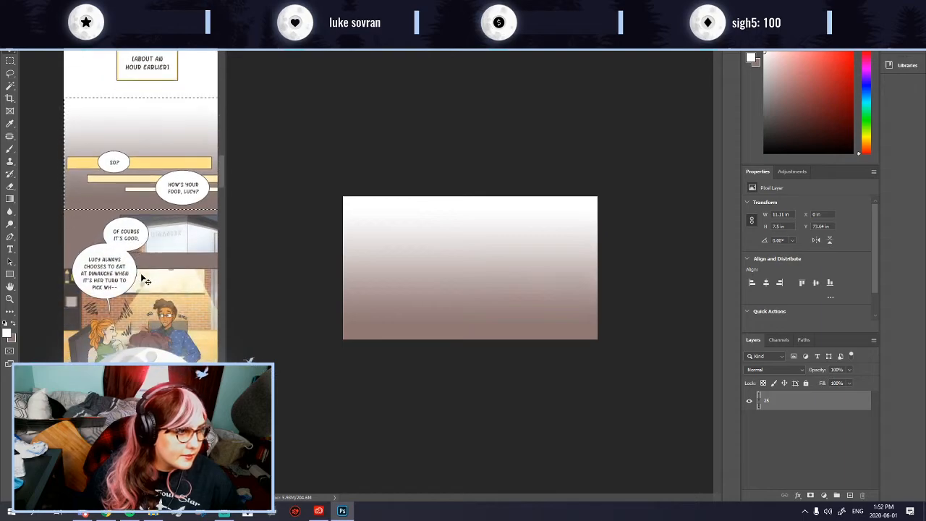
{"action": "key", "text": "ctrl+d"}
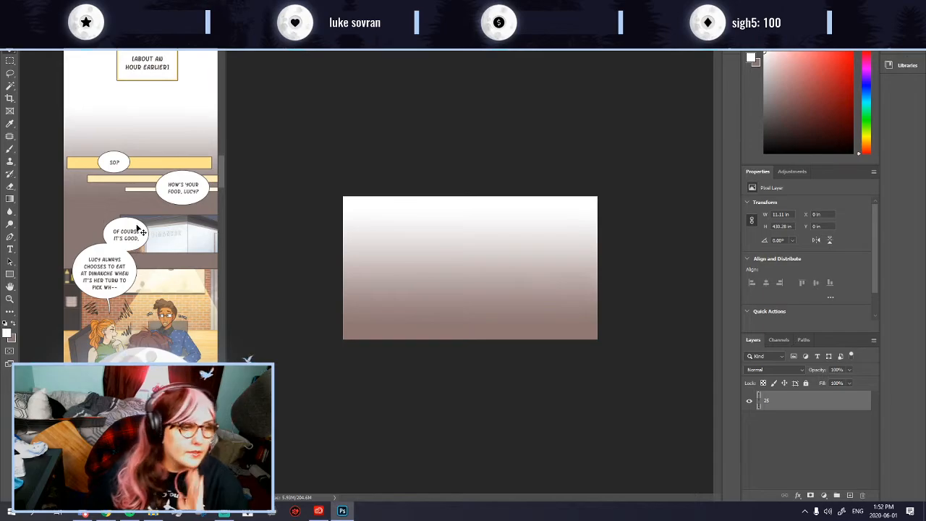
{"action": "left_click", "coordinate": [398, 275]}
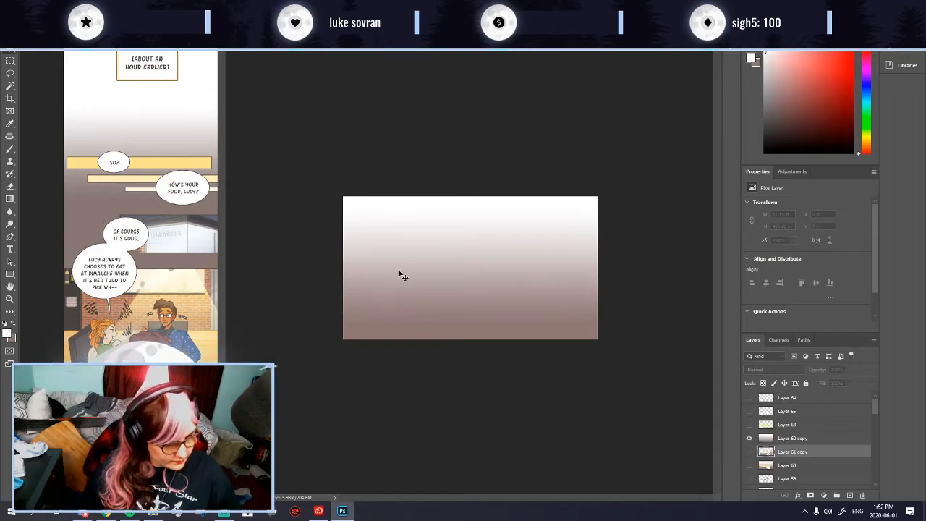
Step: Save the gradient background as a PNG copy named gh1co28.png
{"action": "key", "text": "ctrl+shift+s"}
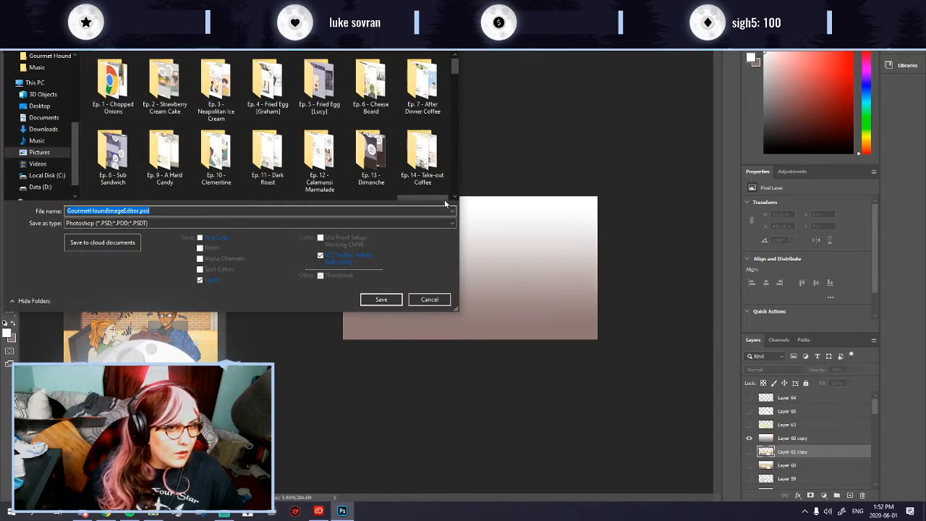
{"action": "left_click", "coordinate": [383, 223]}
{"action": "left_click", "coordinate": [326, 347]}
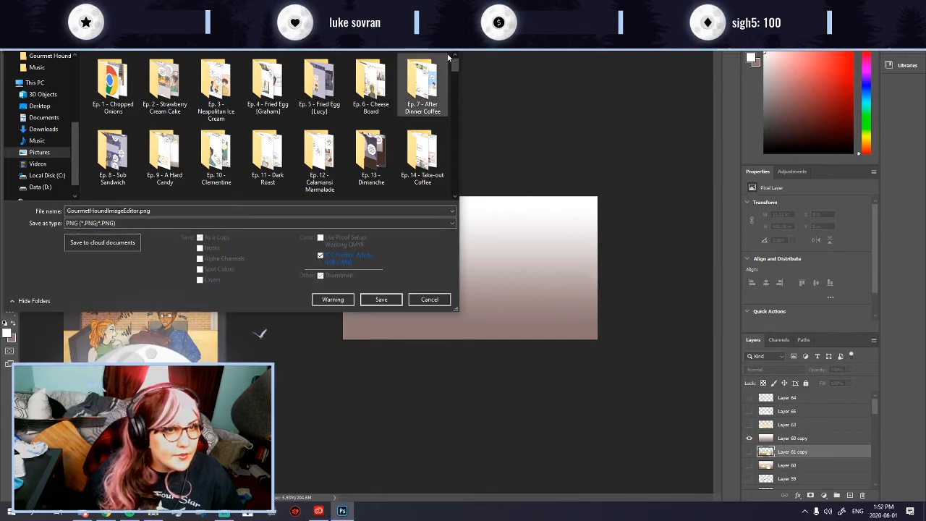
{"action": "left_click_drag", "start_coordinate": [454, 64], "coordinate": [452, 187]}
{"action": "left_click", "coordinate": [422, 180]}
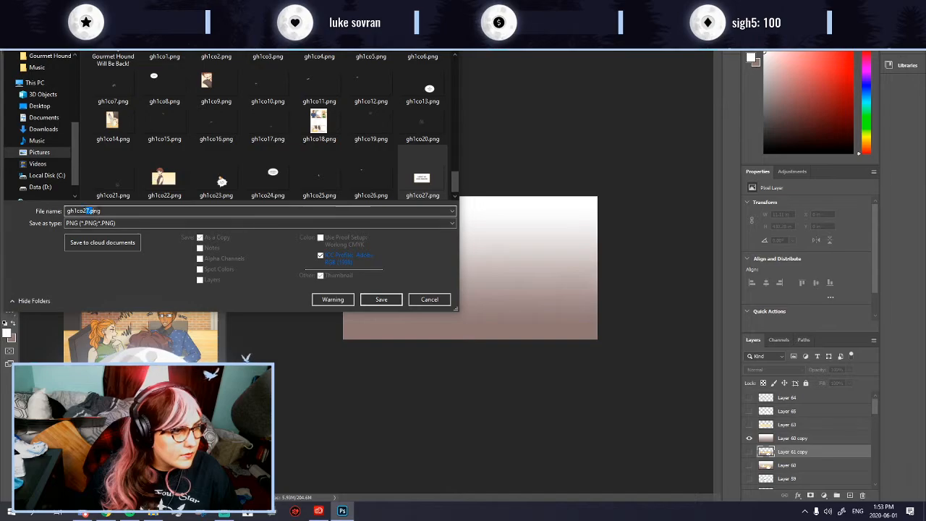
{"action": "type", "text": "8"}
{"action": "key", "text": "Return"}
{"action": "key", "text": "Return"}
Step: Show only the yellow bars on Layer 63 and save them as a PNG copy named gh1co29.png
{"action": "left_click", "coordinate": [749, 425]}
{"action": "left_click", "coordinate": [749, 438]}
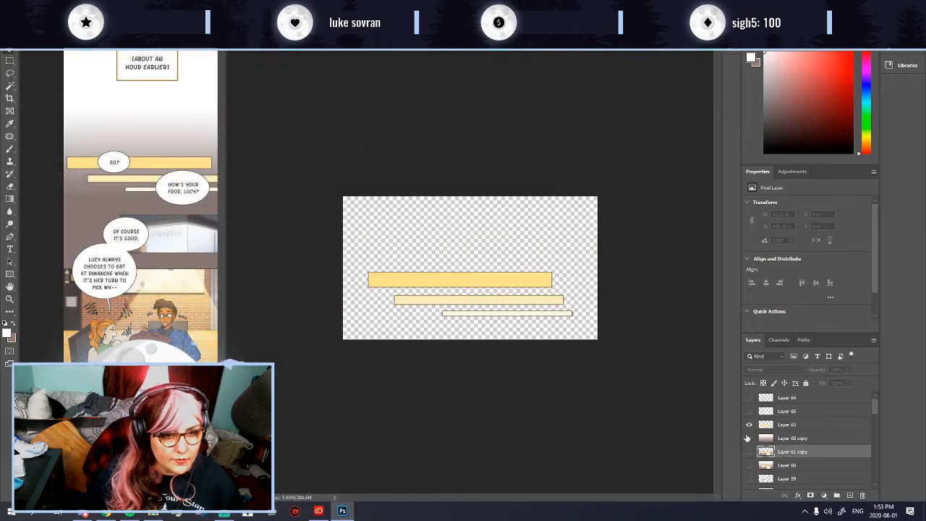
{"action": "key", "text": "ctrl+shift+s"}
{"action": "left_click", "coordinate": [129, 223]}
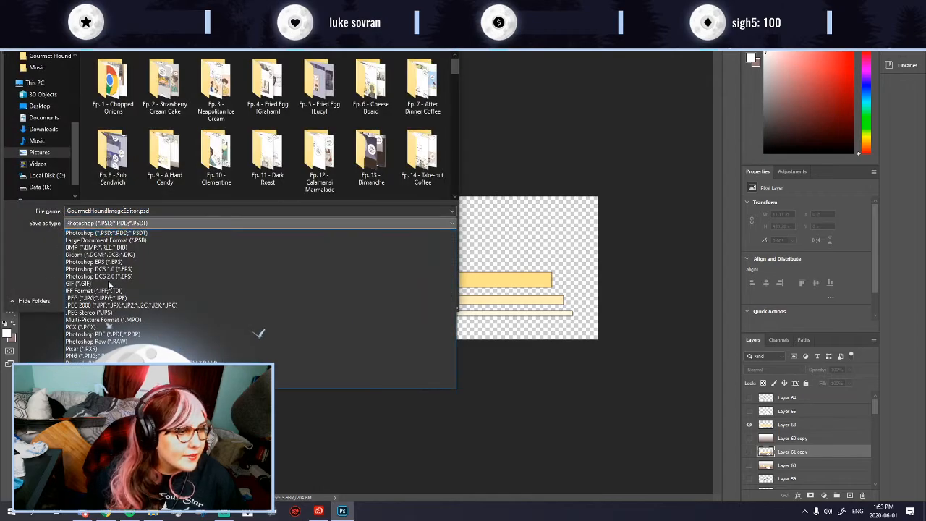
{"action": "left_click", "coordinate": [145, 355]}
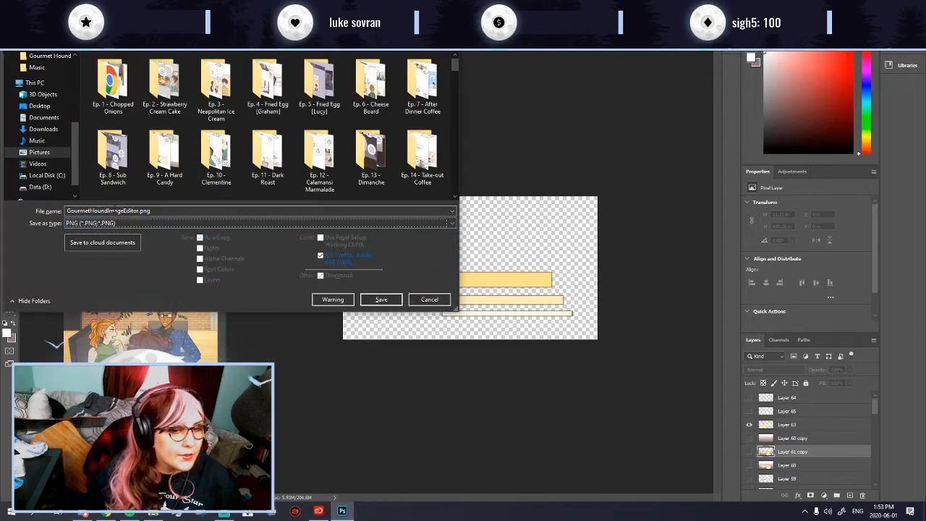
{"action": "double_click", "coordinate": [116, 211]}
{"action": "left_click_drag", "start_coordinate": [455, 64], "coordinate": [457, 204]}
{"action": "left_click", "coordinate": [124, 189]}
{"action": "left_click", "coordinate": [117, 211]}
{"action": "left_click", "coordinate": [85, 211]}
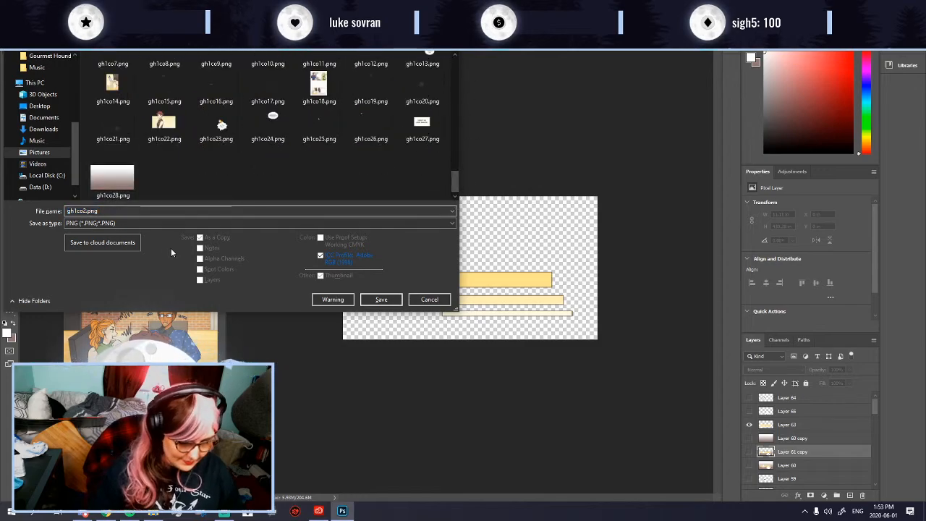
{"action": "key", "text": "Return"}
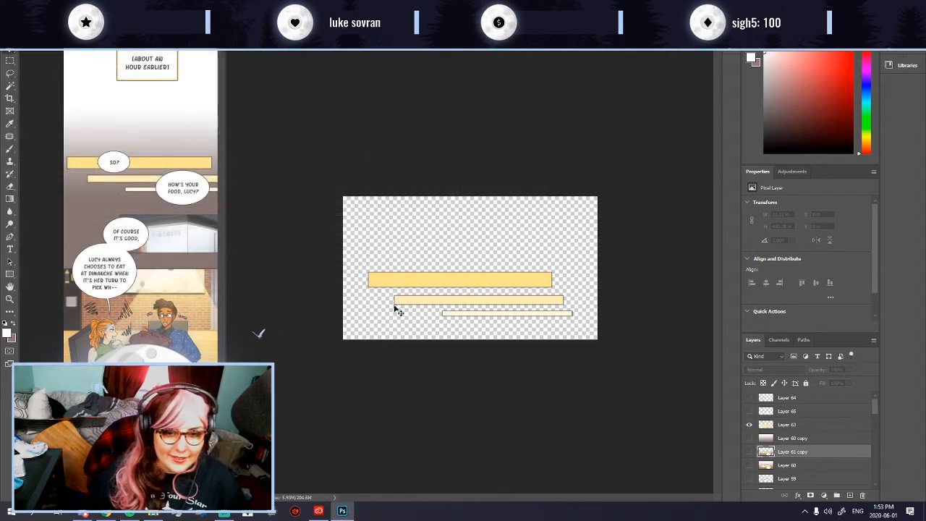
Step: Hide the bars layer and leave only the "SO?" bubble on Layer 64 visible
{"action": "left_click", "coordinate": [749, 411]}
{"action": "left_click", "coordinate": [749, 424]}
{"action": "left_click", "coordinate": [749, 397]}
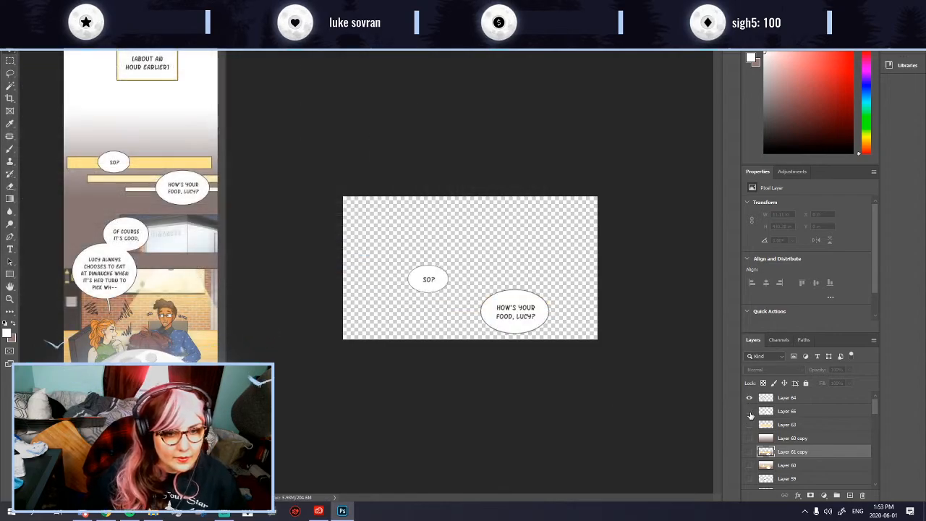
{"action": "left_click", "coordinate": [749, 411]}
Step: Save the "SO?" bubble as a PNG copy named gh1co30.png
{"action": "key", "text": "ctrl+shift+s"}
{"action": "left_click", "coordinate": [100, 223]}
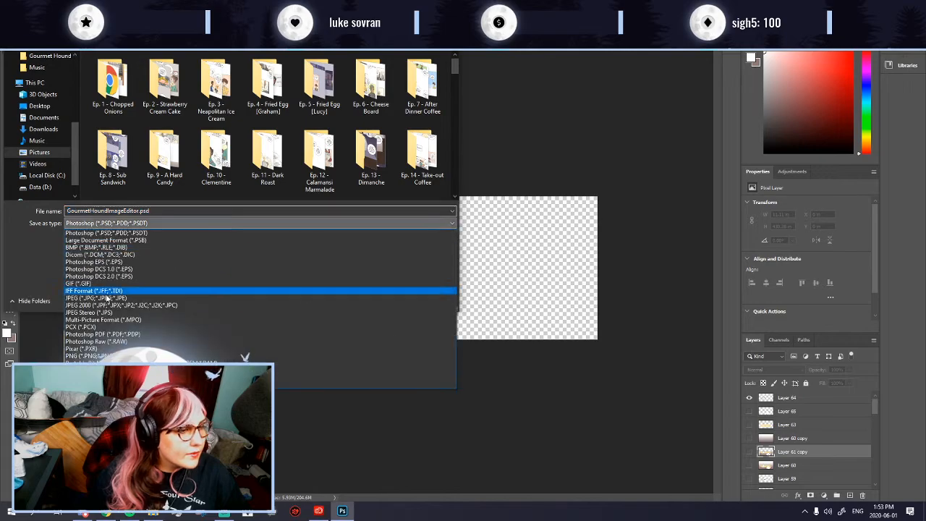
{"action": "left_click", "coordinate": [92, 356]}
{"action": "scroll", "coordinate": [444, 160], "scroll_direction": "down", "scroll_amount": 10}
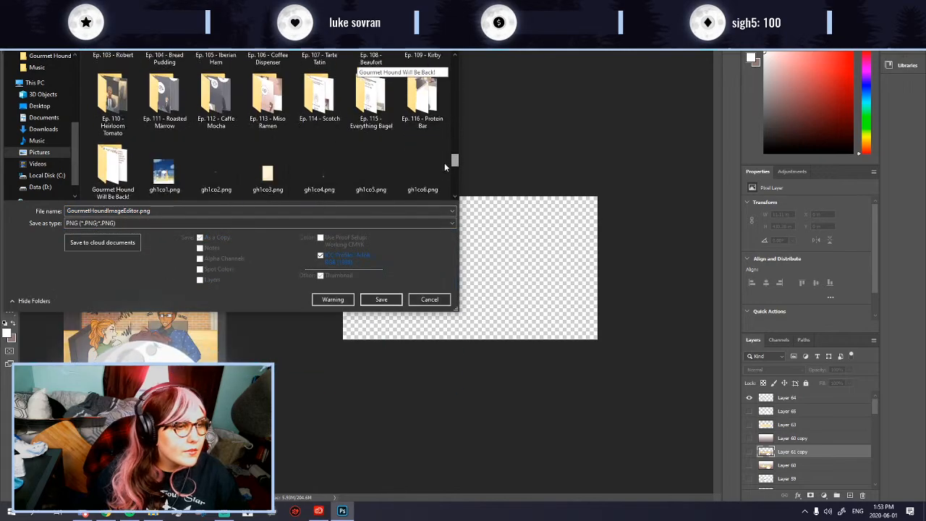
{"action": "left_click", "coordinate": [164, 177]}
{"action": "left_click", "coordinate": [89, 211]}
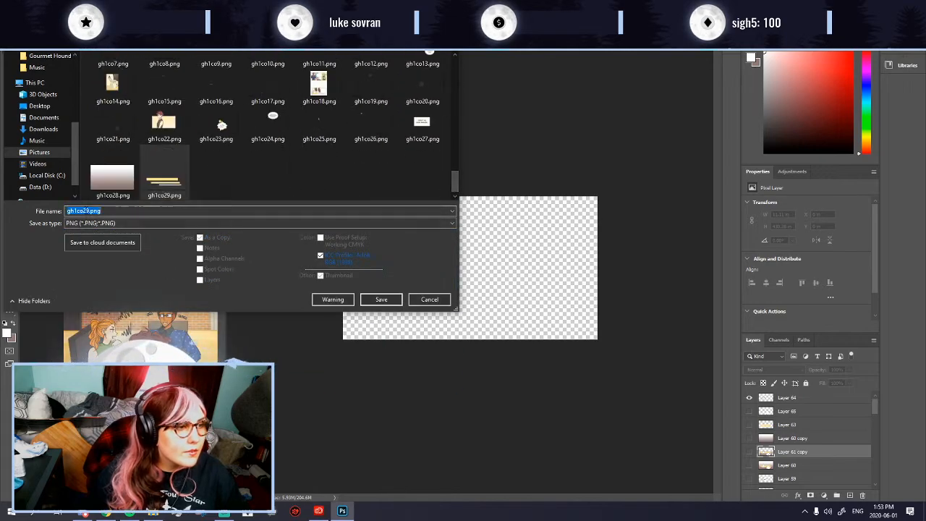
{"action": "left_click", "coordinate": [89, 211]}
{"action": "key", "text": "BackSpace"}
{"action": "key", "text": "BackSpace"}
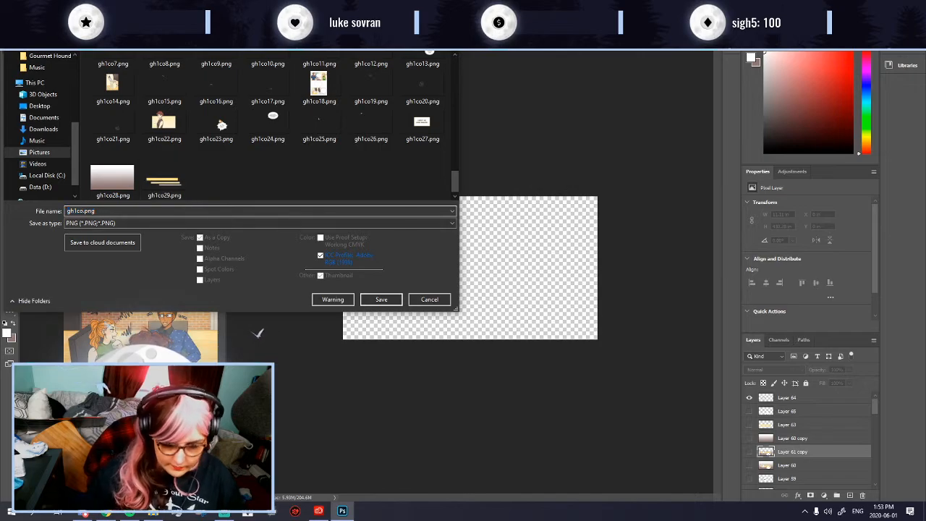
{"action": "type", "text": "30"}
{"action": "key", "text": "Return"}
{"action": "key", "text": "Return"}
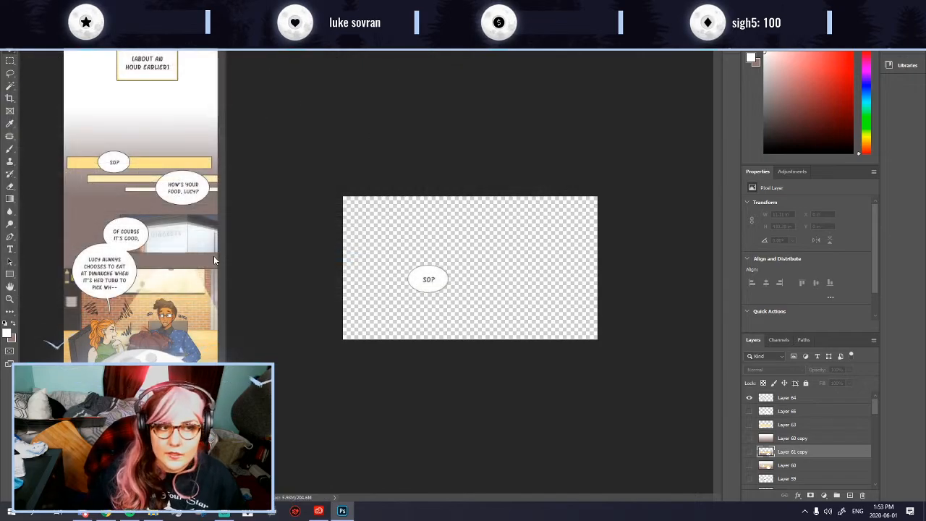
Step: Show only the larger bubble on Layer 65 and save it as a PNG in the gh1co series with the default PNG format options
{"action": "left_click", "coordinate": [749, 410]}
{"action": "left_click", "coordinate": [749, 398]}
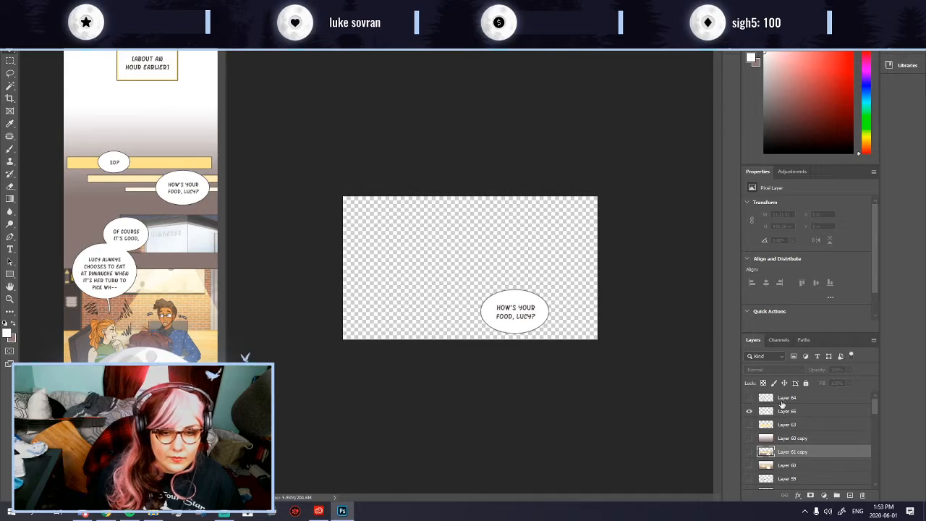
{"action": "left_click", "coordinate": [783, 398]}
{"action": "key", "text": "ctrl+shift+s"}
{"action": "left_click", "coordinate": [151, 223]}
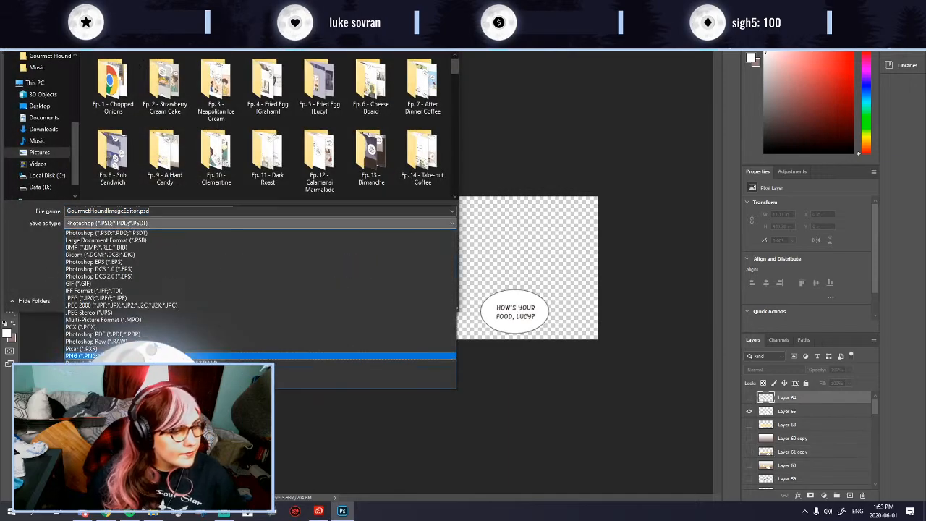
{"action": "left_click", "coordinate": [214, 354]}
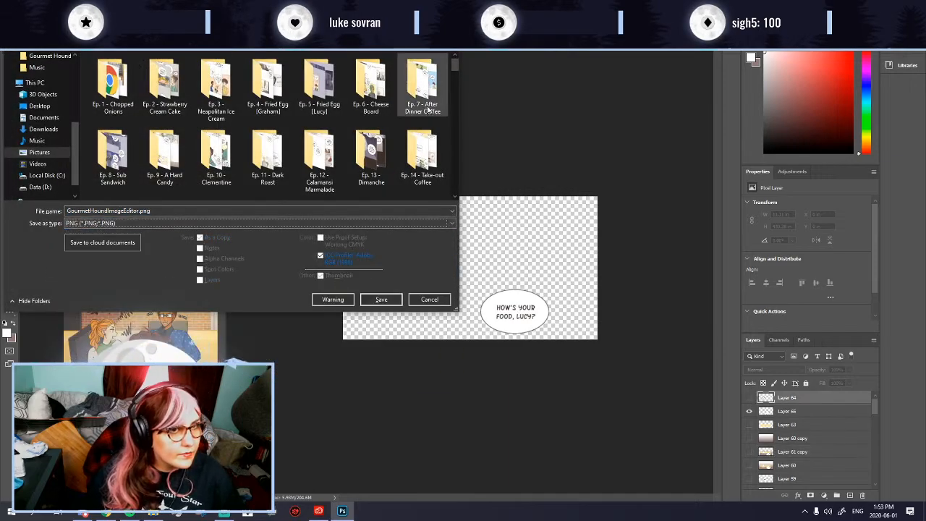
{"action": "scroll", "coordinate": [268, 123], "scroll_direction": "down", "scroll_amount": 5}
{"action": "left_click", "coordinate": [220, 184]}
{"action": "double_click", "coordinate": [91, 211]}
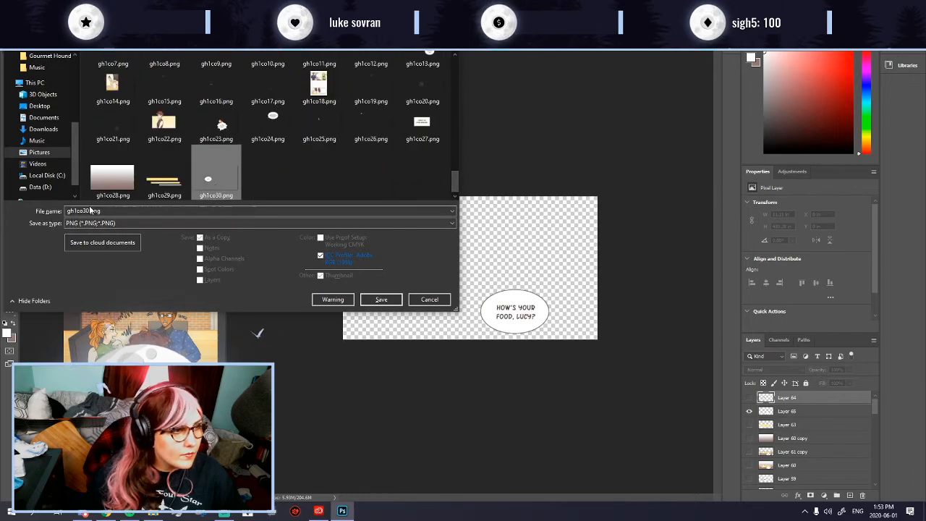
{"action": "left_click", "coordinate": [90, 210]}
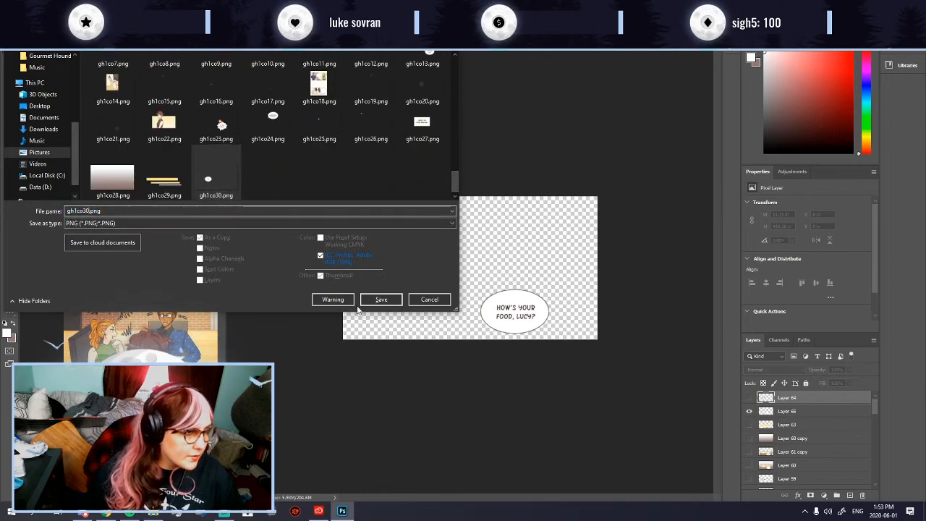
{"action": "left_click", "coordinate": [360, 305]}
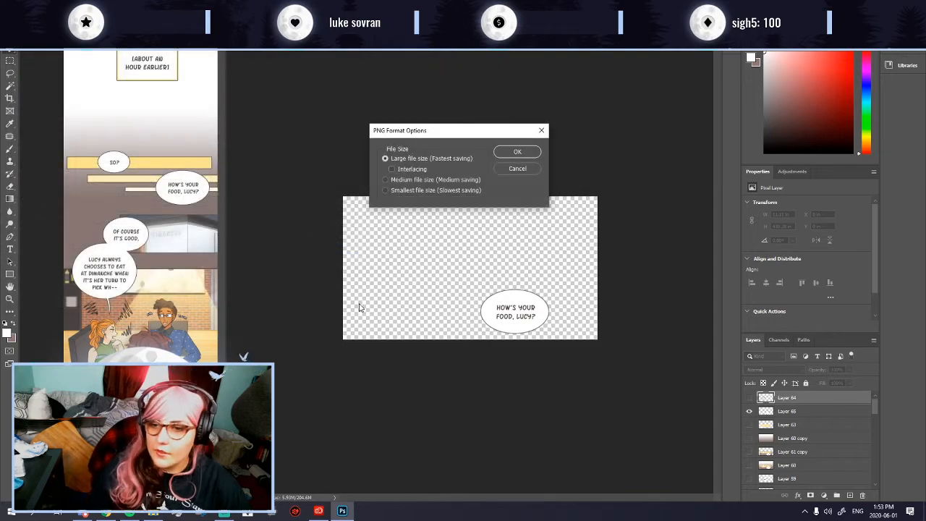
{"action": "key", "text": "Return"}
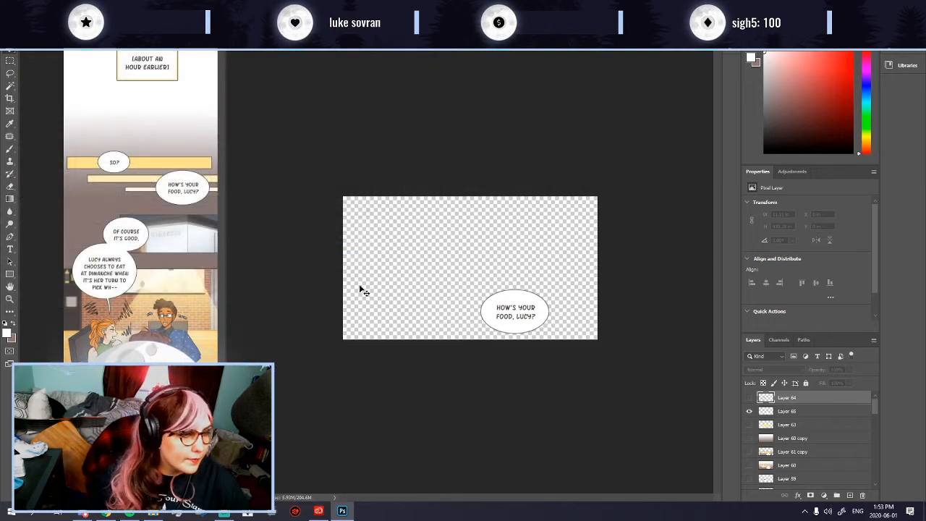
Step: Hide the Layer 65 bubble and widen the comic strip's document pane so the full strip width fits
{"action": "left_click", "coordinate": [749, 411]}
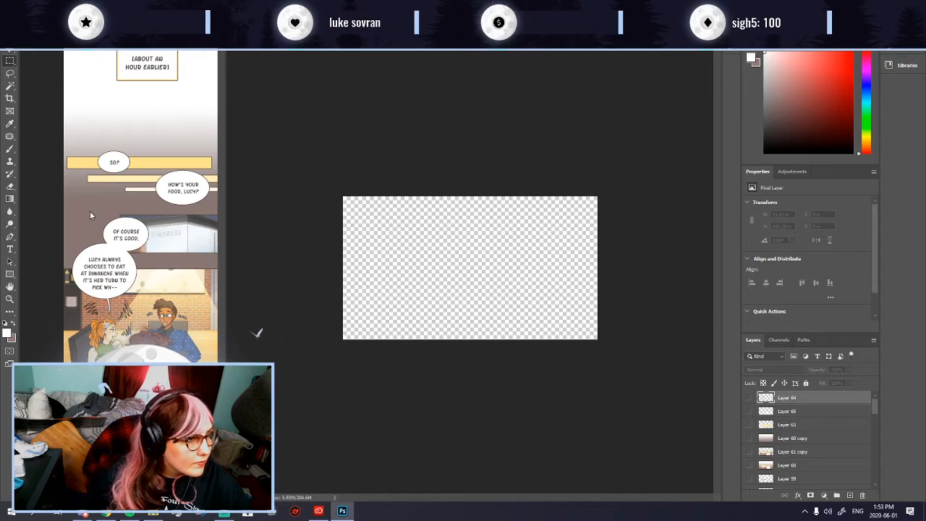
{"action": "left_click", "coordinate": [57, 202]}
{"action": "left_click_drag", "start_coordinate": [56, 202], "coordinate": [208, 325]}
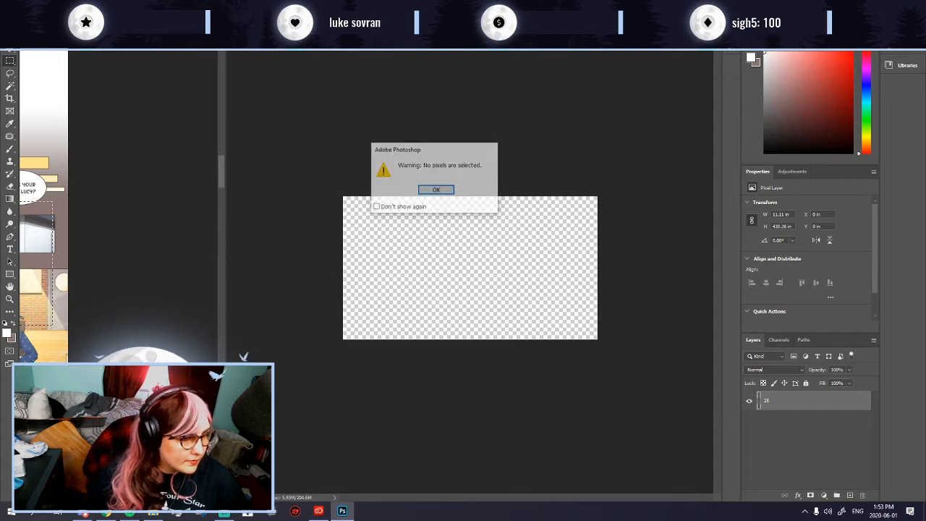
{"action": "left_click", "coordinate": [448, 191]}
{"action": "scroll", "coordinate": [119, 207], "scroll_direction": "right", "scroll_amount": 5}
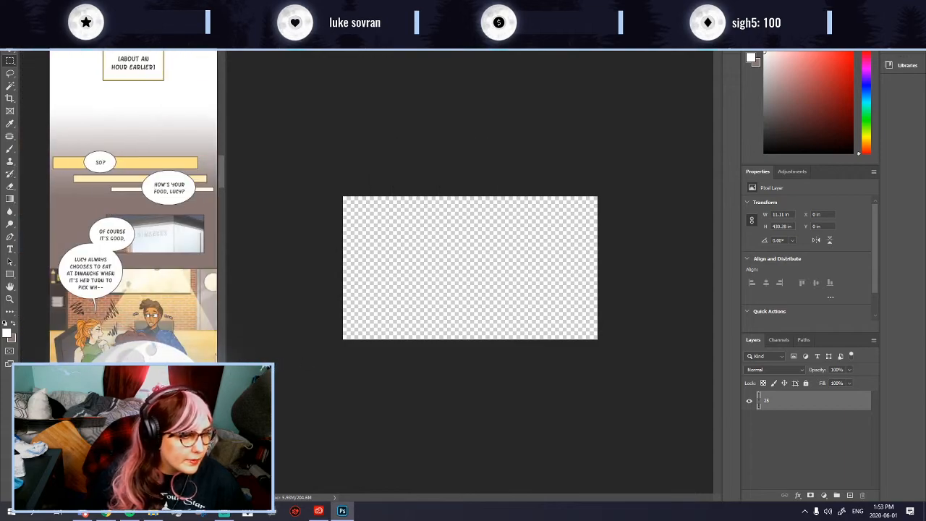
{"action": "left_click", "coordinate": [233, 437]}
{"action": "left_click_drag", "start_coordinate": [225, 436], "coordinate": [366, 438]}
Step: Copy the restaurant panels, from "OF COURSE IT'S GOOD," to "IT'S WRONG.", into the wide document and scale them to the canvas height
{"action": "left_click", "coordinate": [94, 205]}
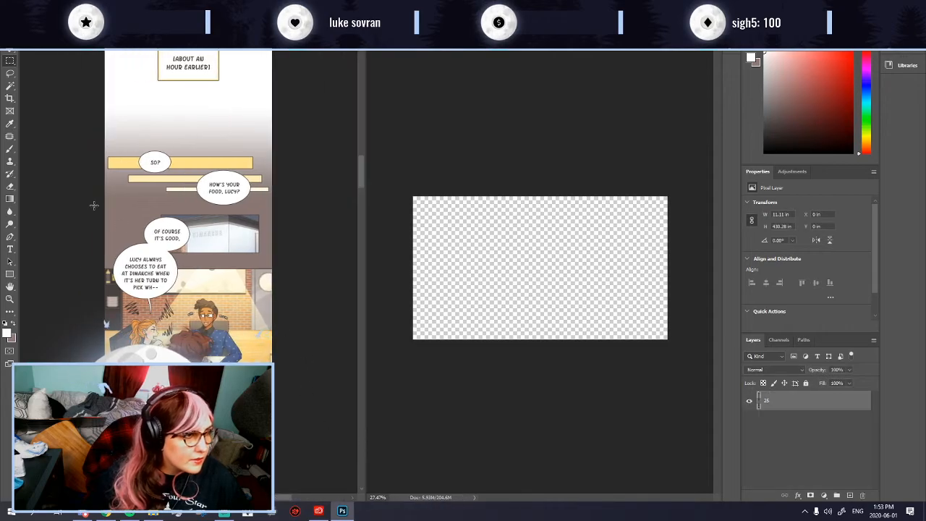
{"action": "left_click_drag", "start_coordinate": [97, 207], "coordinate": [296, 416]}
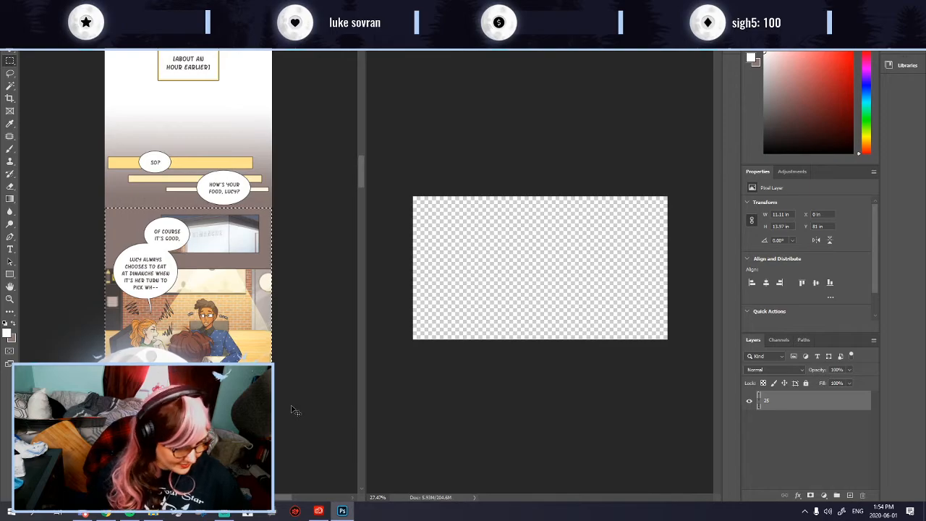
{"action": "left_click", "coordinate": [580, 285]}
{"action": "key", "text": "ctrl+v"}
{"action": "key", "text": "ctrl+t"}
{"action": "left_click_drag", "start_coordinate": [539, 335], "coordinate": [540, 339]}
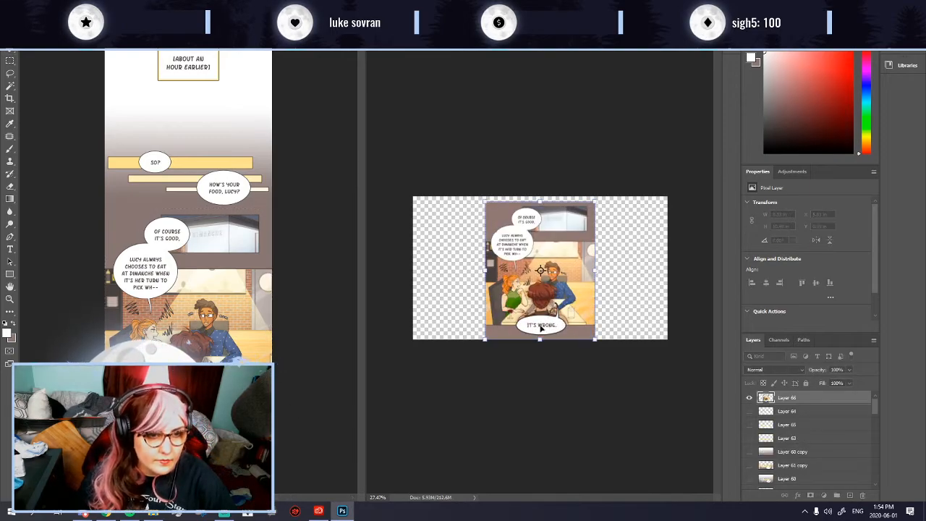
{"action": "left_click_drag", "start_coordinate": [540, 204], "coordinate": [540, 200]}
{"action": "key", "text": "Return"}
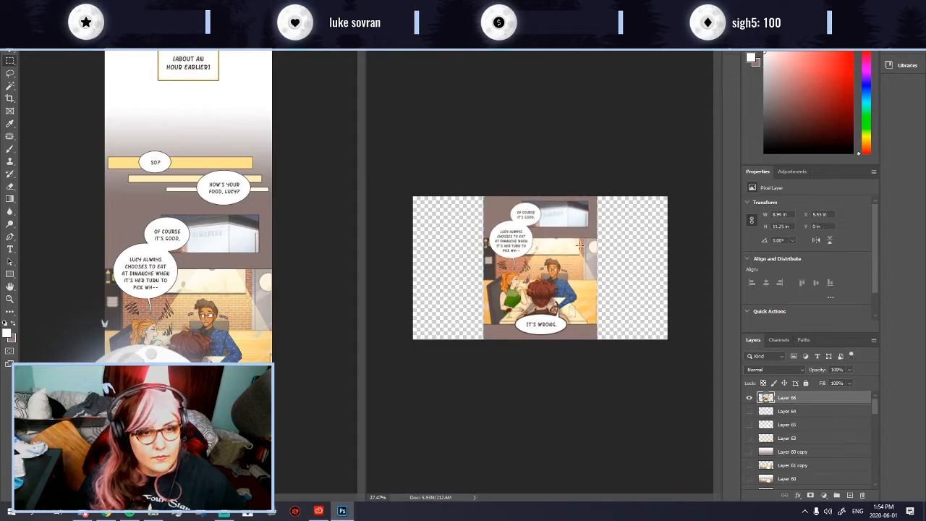
Step: Compare the pasted panels with the earlier city panel on Layer 1 copy, then leave only Layer 66 visible
{"action": "scroll", "coordinate": [636, 250], "scroll_direction": "up", "scroll_amount": 5}
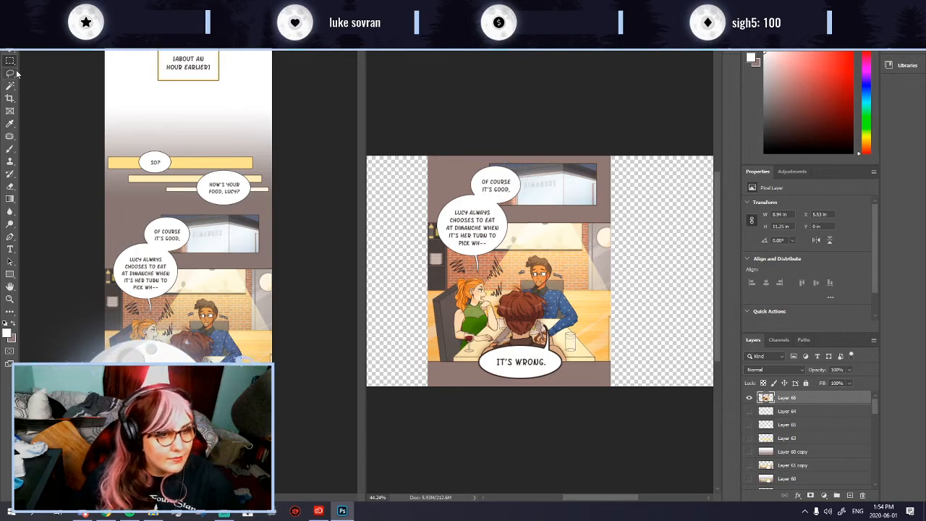
{"action": "scroll", "coordinate": [473, 204], "scroll_direction": "down", "scroll_amount": 1}
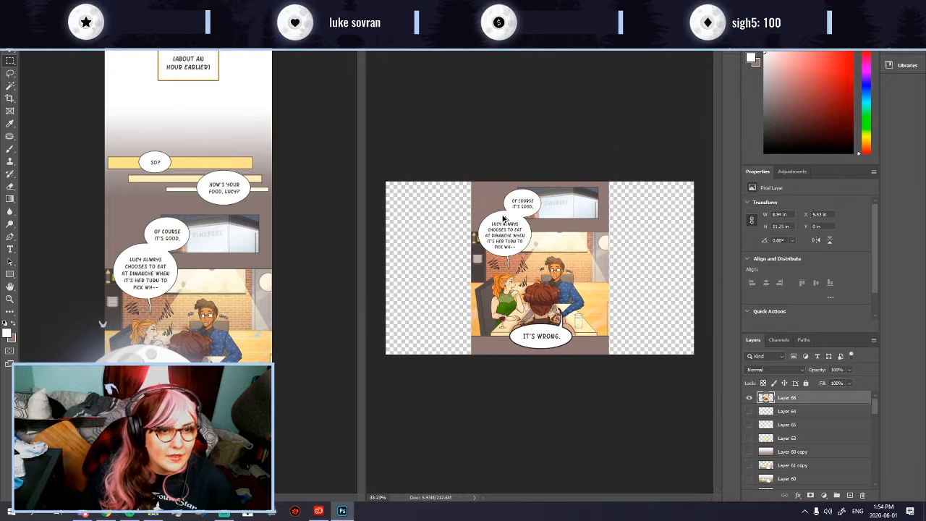
{"action": "scroll", "coordinate": [504, 217], "scroll_direction": "up", "scroll_amount": 1}
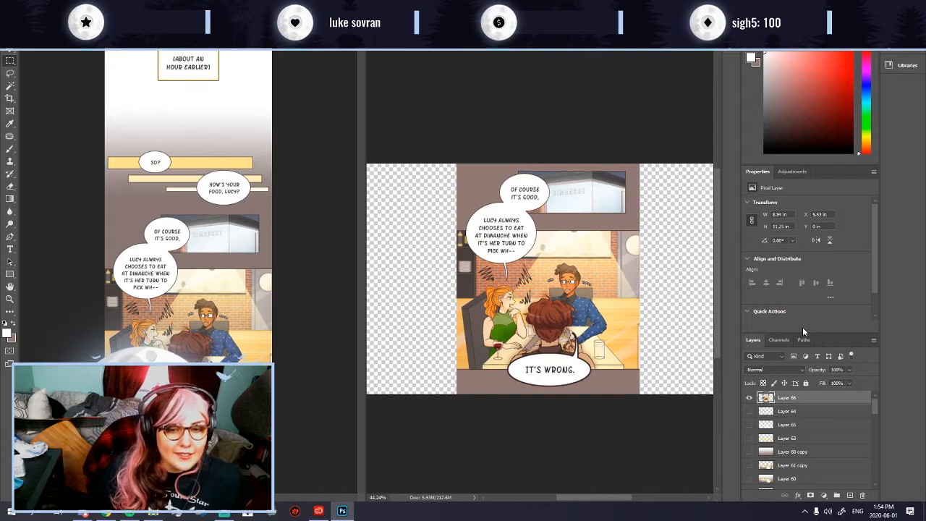
{"action": "left_click", "coordinate": [751, 398]}
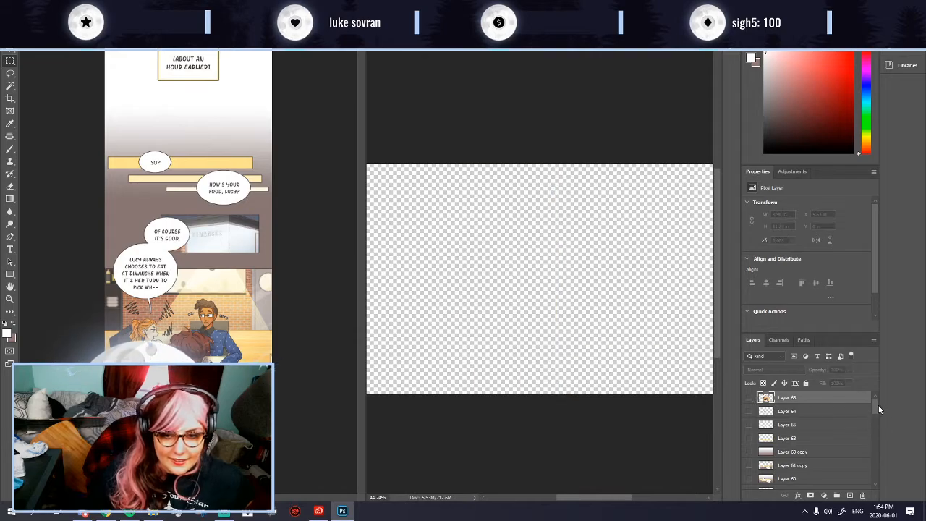
{"action": "scroll", "coordinate": [873, 454], "scroll_direction": "down", "scroll_amount": 15}
{"action": "left_click", "coordinate": [750, 456]}
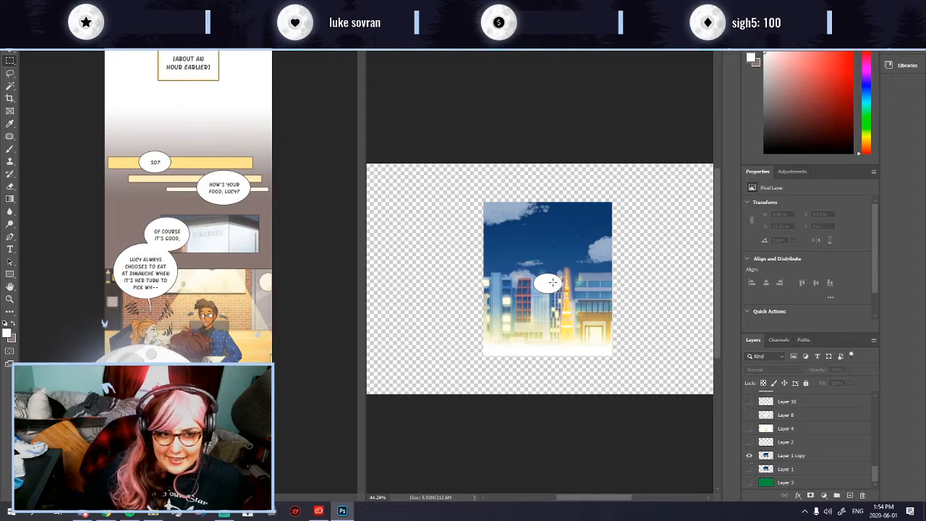
{"action": "left_click", "coordinate": [749, 469]}
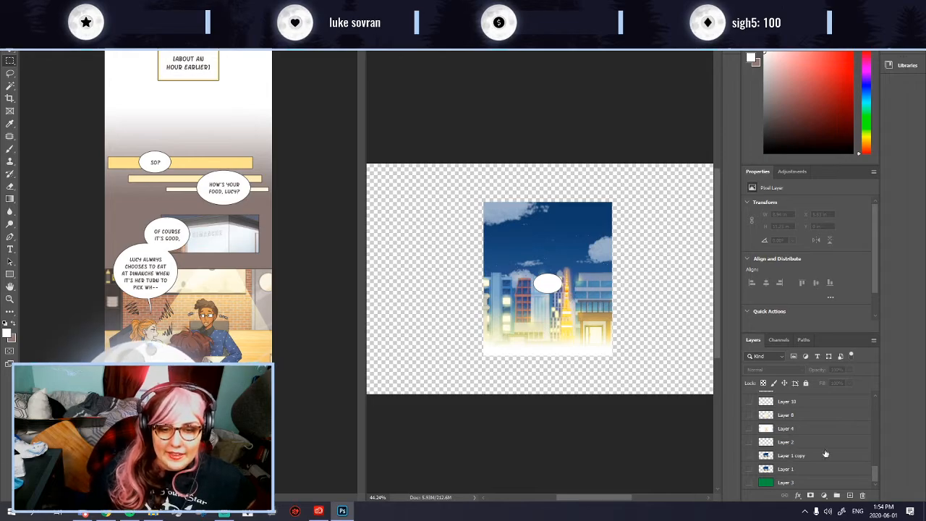
{"action": "left_click_drag", "start_coordinate": [875, 471], "coordinate": [878, 371]}
{"action": "left_click", "coordinate": [749, 398]}
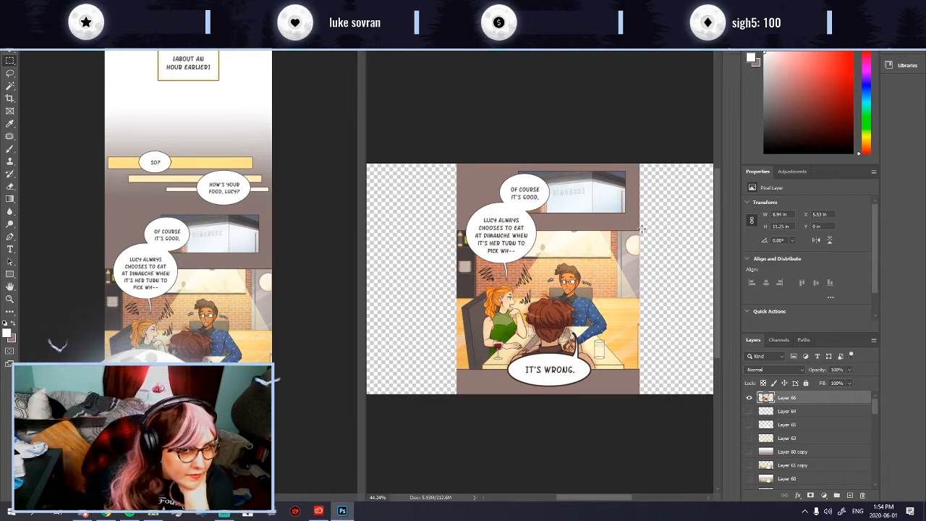
Step: Examine the white-background panels further down the comic strip and the pasted restaurant scene
{"action": "scroll", "coordinate": [642, 230], "scroll_direction": "up", "scroll_amount": 1}
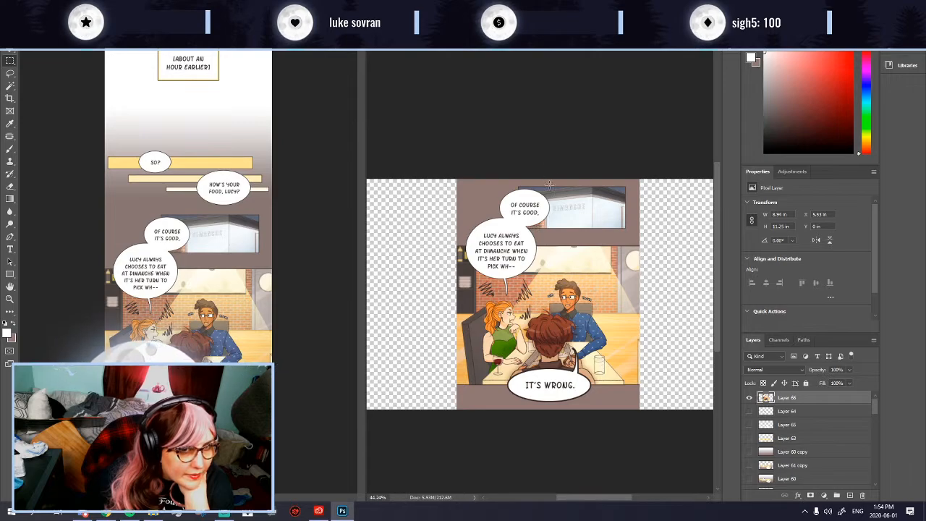
{"action": "scroll", "coordinate": [323, 239], "scroll_direction": "down", "scroll_amount": 2}
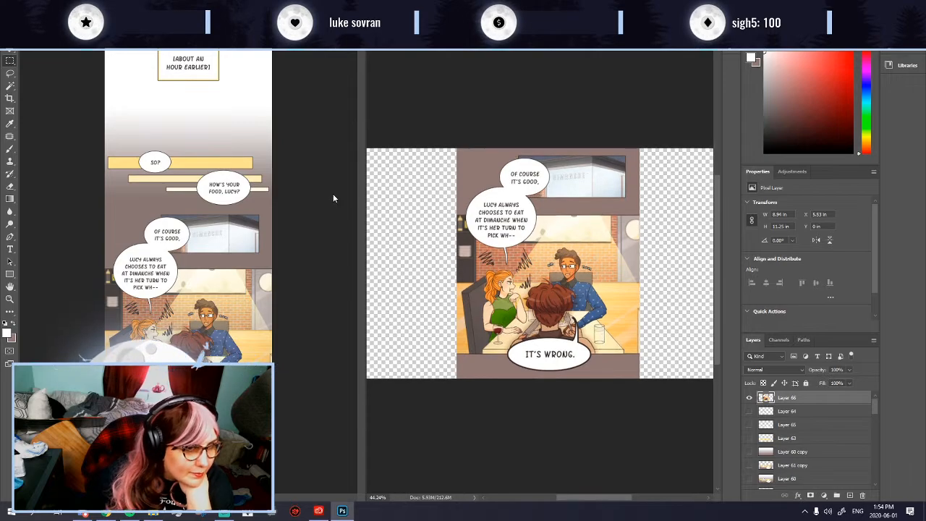
{"action": "left_click", "coordinate": [327, 147]}
{"action": "scroll", "coordinate": [297, 278], "scroll_direction": "down", "scroll_amount": 10}
{"action": "left_click_drag", "start_coordinate": [364, 212], "coordinate": [372, 122]}
{"action": "left_click", "coordinate": [450, 215]}
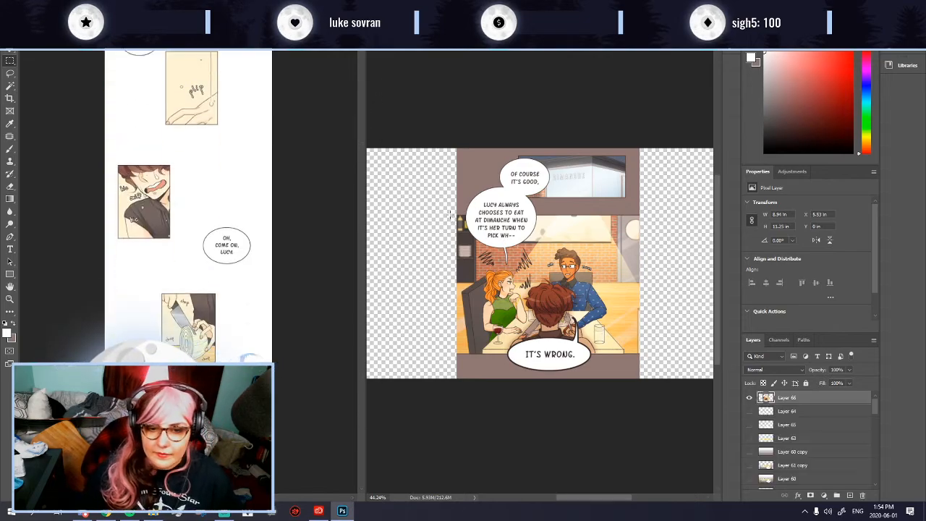
{"action": "scroll", "coordinate": [450, 217], "scroll_direction": "up", "scroll_amount": 1}
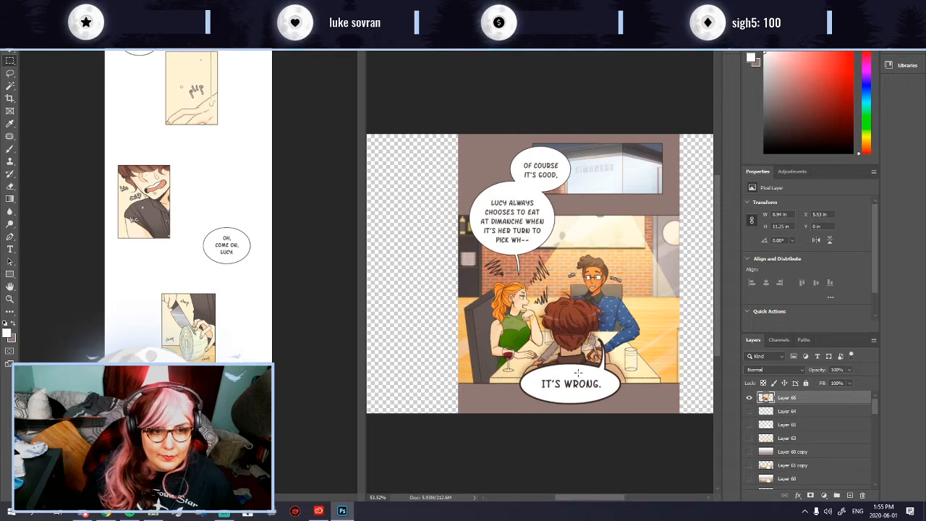
{"action": "scroll", "coordinate": [636, 349], "scroll_direction": "down", "scroll_amount": 3}
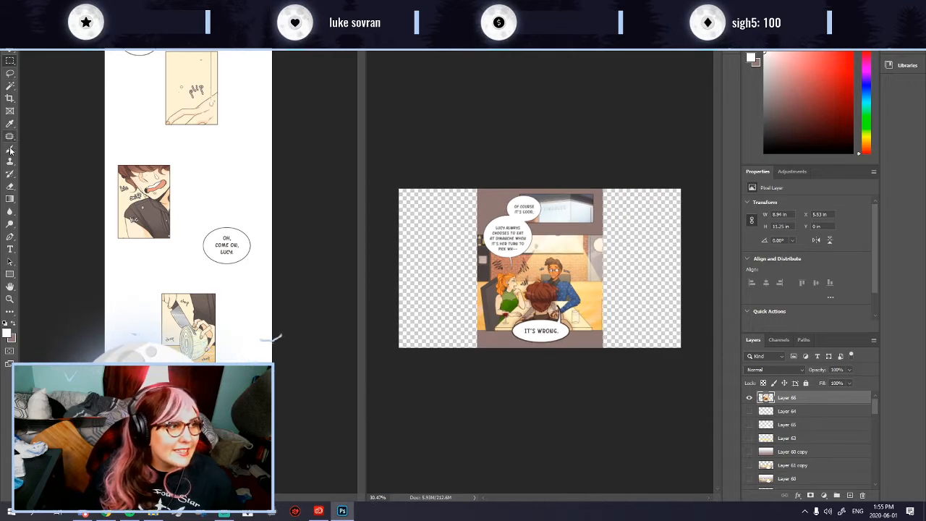
Step: Sample the brown panel background and fill a new layer beneath the restaurant panels with it, using the Paint Bucket
{"action": "left_click", "coordinate": [491, 195]}
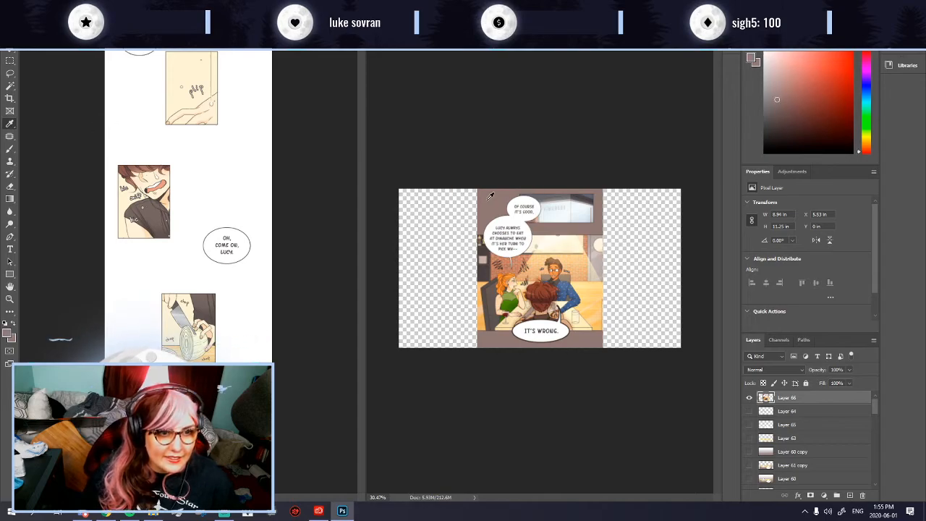
{"action": "left_click", "coordinate": [799, 411]}
{"action": "key", "text": "ctrl+shift+n"}
{"action": "key", "text": "Return"}
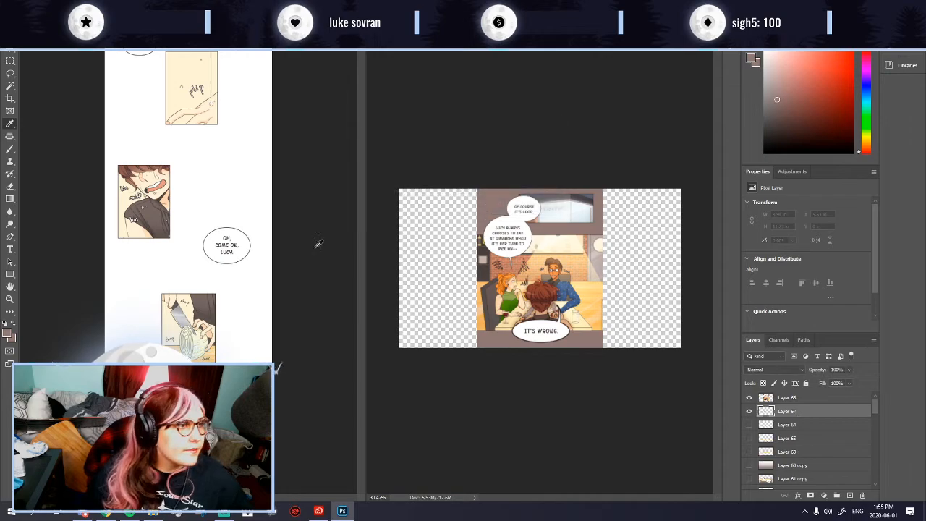
{"action": "right_click", "coordinate": [11, 198]}
{"action": "left_click", "coordinate": [36, 210]}
{"action": "left_click", "coordinate": [443, 256]}
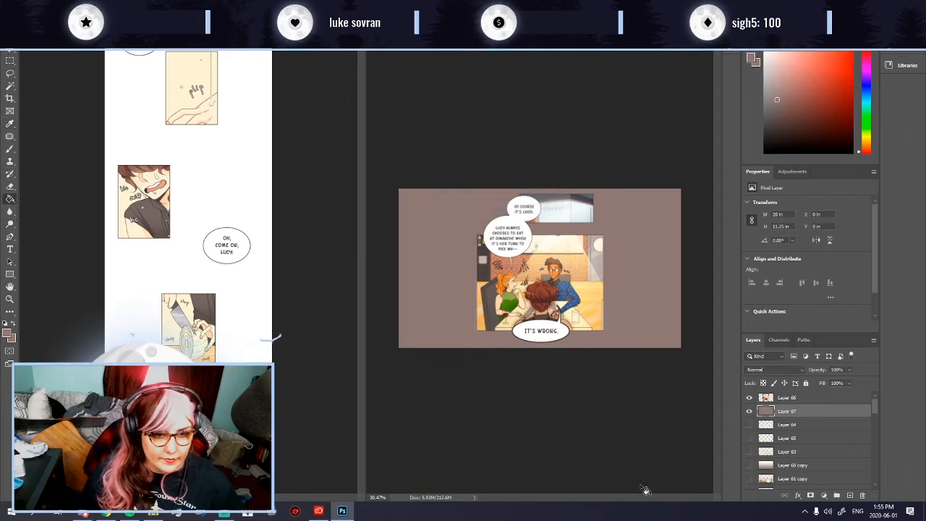
Step: Hide the restaurant panels and save the plain brown fill as a PNG copy named background
{"action": "left_click", "coordinate": [750, 398]}
{"action": "key", "text": "ctrl+shift+s"}
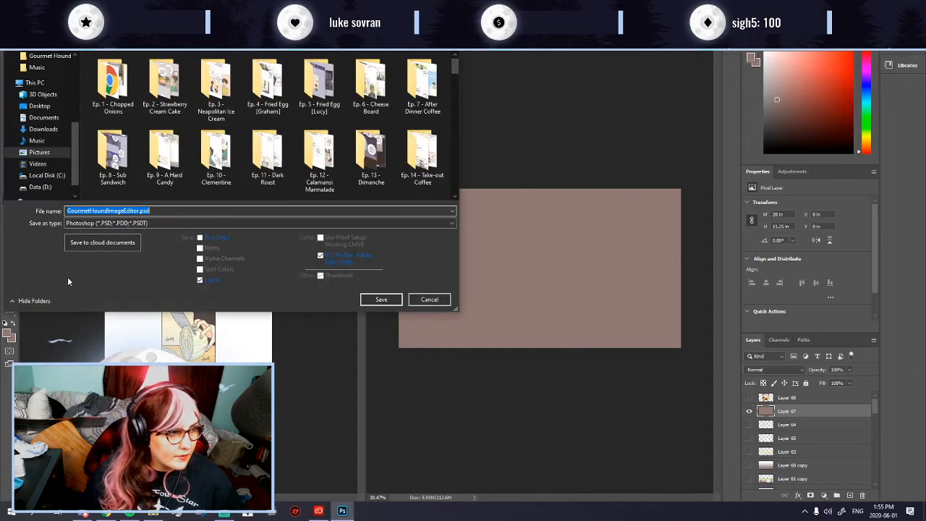
{"action": "left_click", "coordinate": [109, 223]}
{"action": "left_click", "coordinate": [86, 356]}
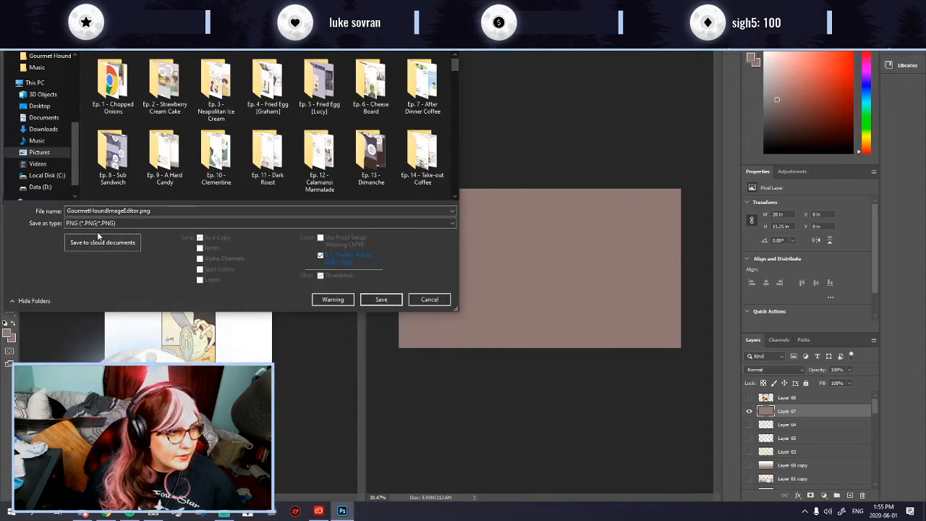
{"action": "type", "text": "ba"}
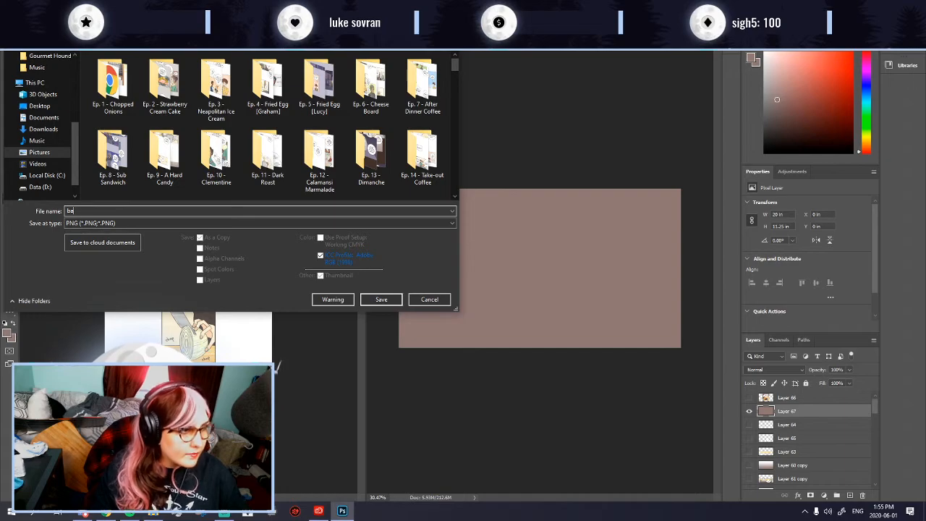
{"action": "type", "text": "kground"}
{"action": "key", "text": "Return"}
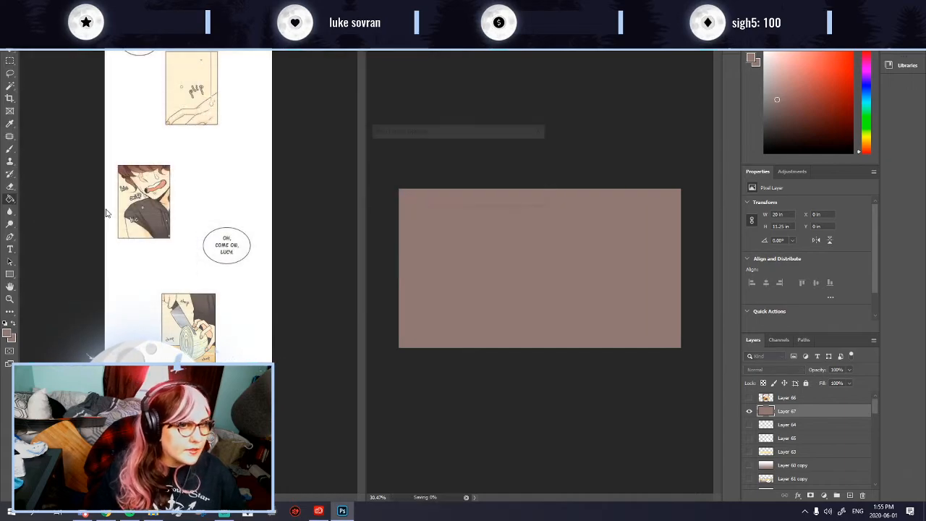
Step: Show the restaurant panels on Layer 66 again, hide the brown fill layer and make Layer 66 active
{"action": "left_click", "coordinate": [749, 398]}
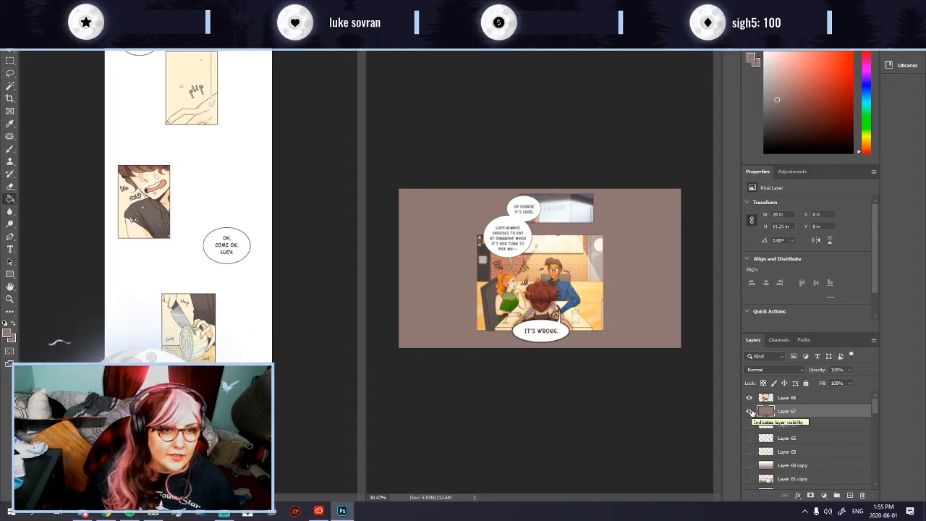
{"action": "left_click", "coordinate": [749, 411]}
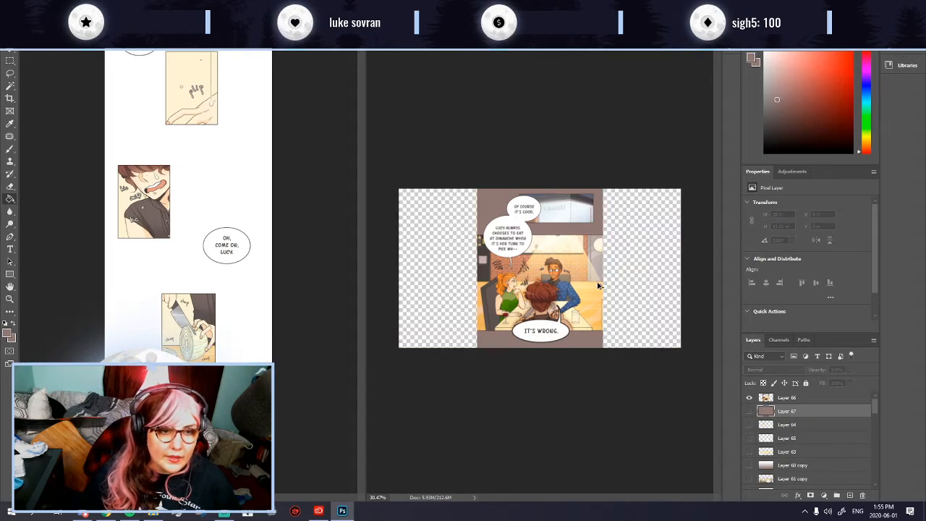
{"action": "scroll", "coordinate": [607, 288], "scroll_direction": "up", "scroll_amount": 4}
{"action": "left_click", "coordinate": [780, 399]}
{"action": "scroll", "coordinate": [514, 197], "scroll_direction": "up", "scroll_amount": 4}
{"action": "scroll", "coordinate": [513, 214], "scroll_direction": "down", "scroll_amount": 4}
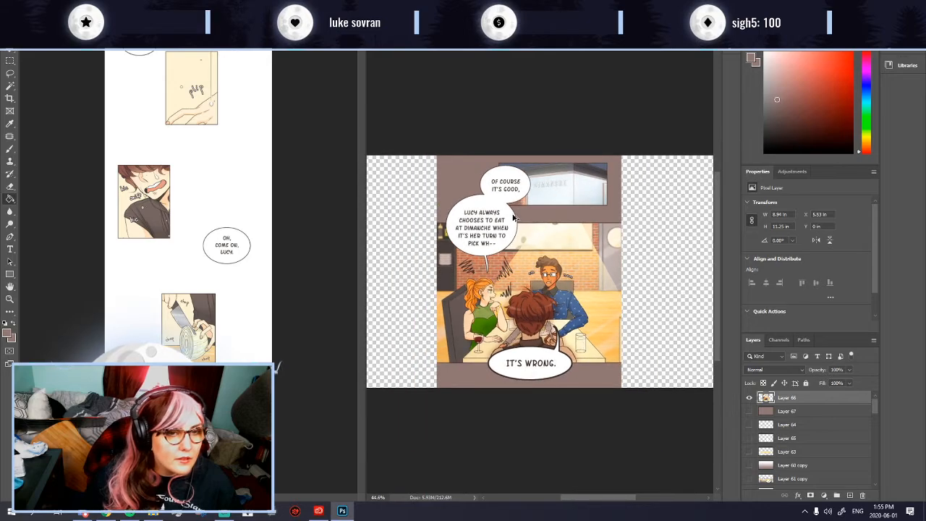
Step: Lasso the "IT'S WRONG." text inside its bubble and copy it to its own layer
{"action": "left_click", "coordinate": [10, 73]}
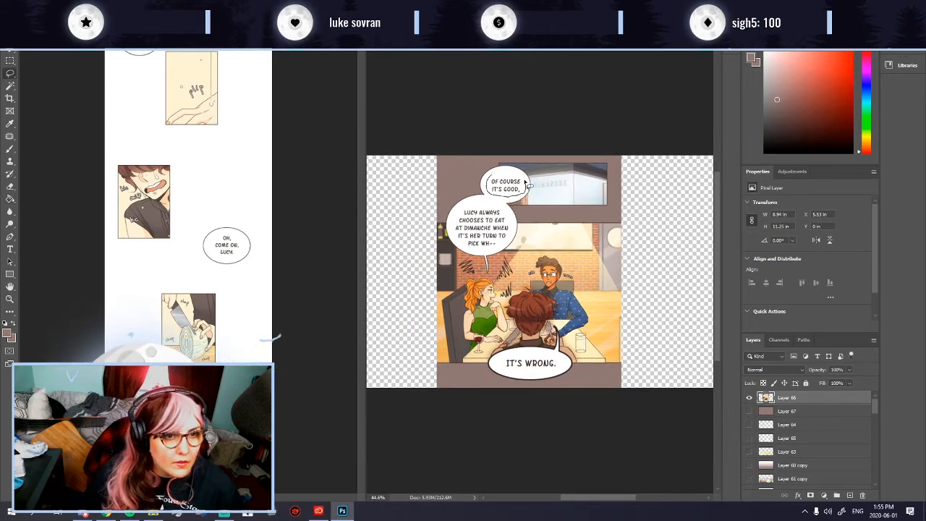
{"action": "mouse_move", "coordinate": [563, 371]}
{"action": "left_mouse_down"}
{"action": "mouse_move", "coordinate": [539, 353]}
{"action": "mouse_move", "coordinate": [497, 363]}
{"action": "mouse_move", "coordinate": [561, 375]}
{"action": "left_mouse_up"}
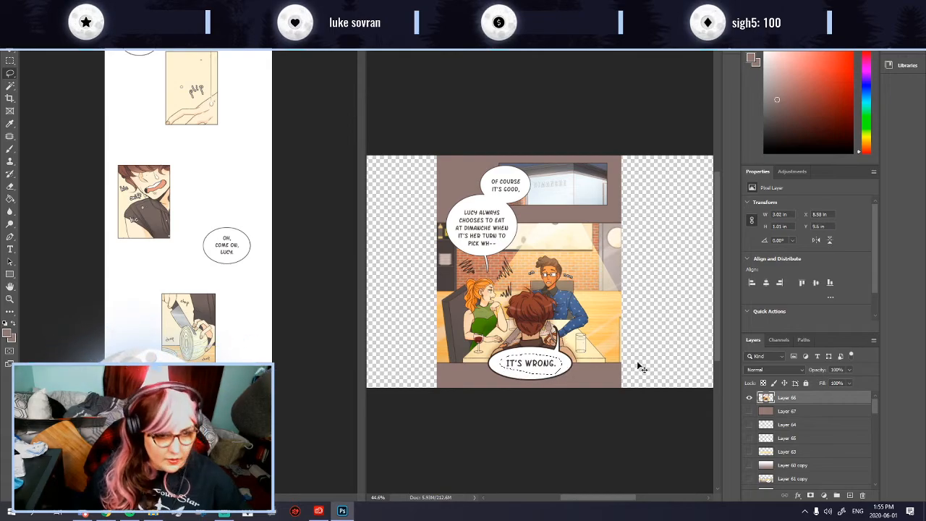
{"action": "key", "text": "ctrl+j"}
Step: Lasso the "LUCY ALWAYS CHOOSES" and "OF COURSE IT'S GOOD," texts on Layer 66 and copy each to its own layer
{"action": "left_click", "coordinate": [786, 410]}
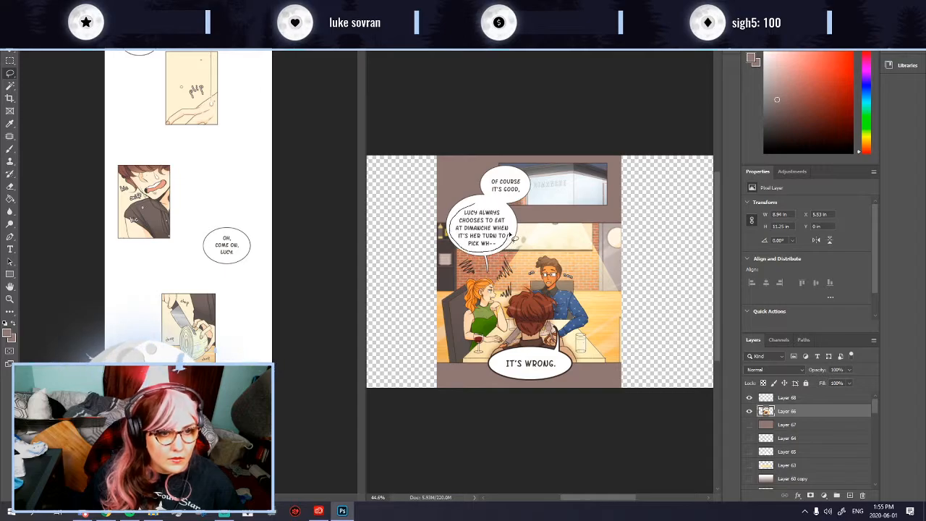
{"action": "mouse_move", "coordinate": [516, 226]}
{"action": "left_mouse_down"}
{"action": "mouse_move", "coordinate": [478, 208]}
{"action": "mouse_move", "coordinate": [454, 246]}
{"action": "left_mouse_up"}
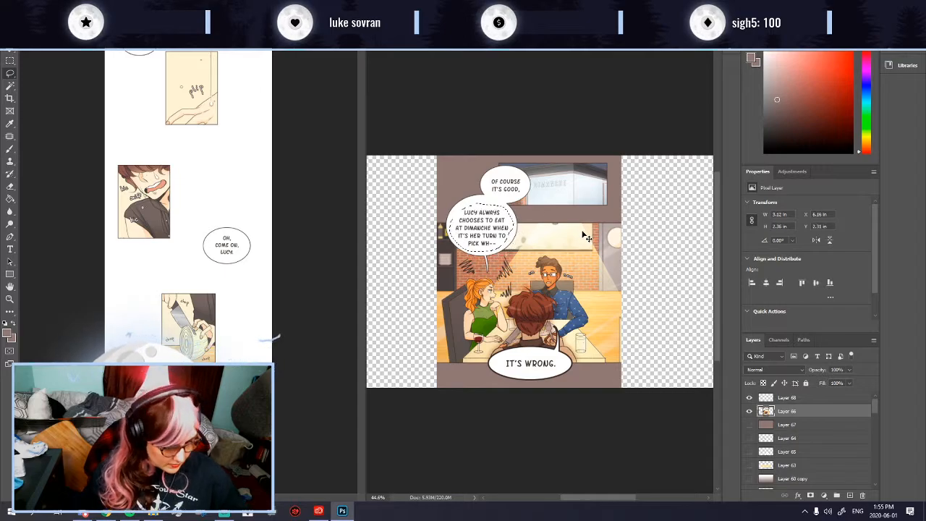
{"action": "key", "text": "ctrl+j"}
{"action": "left_click", "coordinate": [787, 424]}
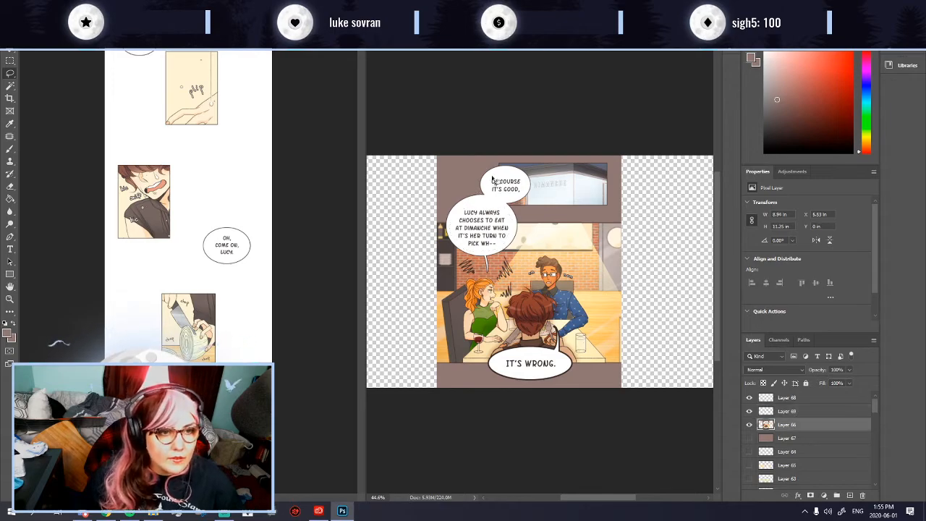
{"action": "mouse_move", "coordinate": [489, 194]}
{"action": "left_mouse_down"}
{"action": "mouse_move", "coordinate": [506, 199]}
{"action": "mouse_move", "coordinate": [528, 190]}
{"action": "mouse_move", "coordinate": [498, 172]}
{"action": "mouse_move", "coordinate": [489, 192]}
{"action": "left_mouse_up"}
{"action": "key", "text": "ctrl+j"}
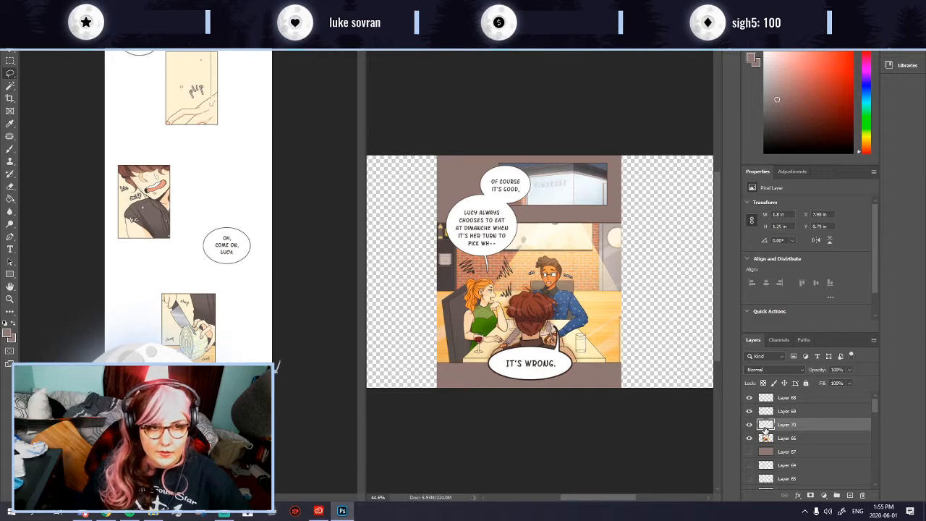
Step: Reorder the three copied text layers to 70, 69, 68, hide them and make Layer 66 active
{"action": "left_click_drag", "start_coordinate": [769, 427], "coordinate": [750, 399]}
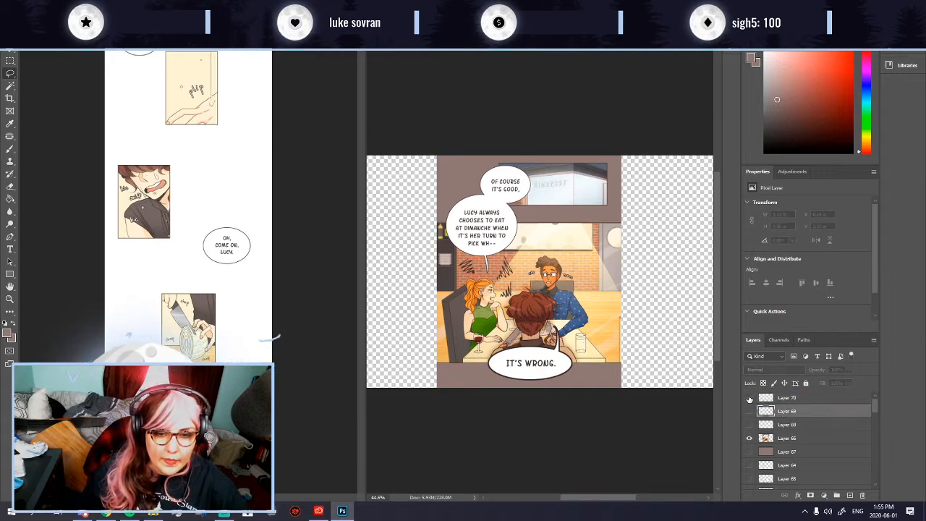
{"action": "left_click", "coordinate": [782, 440]}
Step: Brush white (ffffff) over the lettering inside all three speech bubbles of the restaurant panels on Layer 66
{"action": "left_click", "coordinate": [12, 151]}
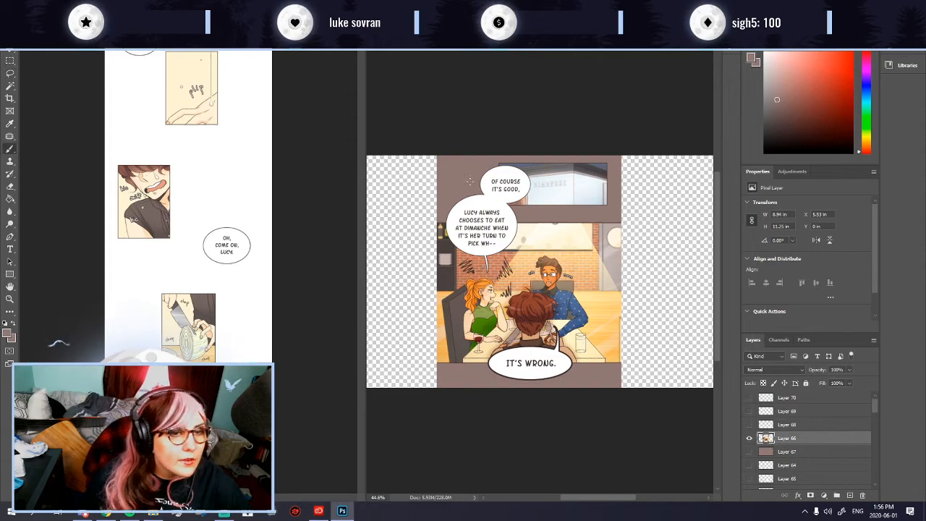
{"action": "left_click", "coordinate": [7, 333]}
{"action": "type", "text": "ffffff"}
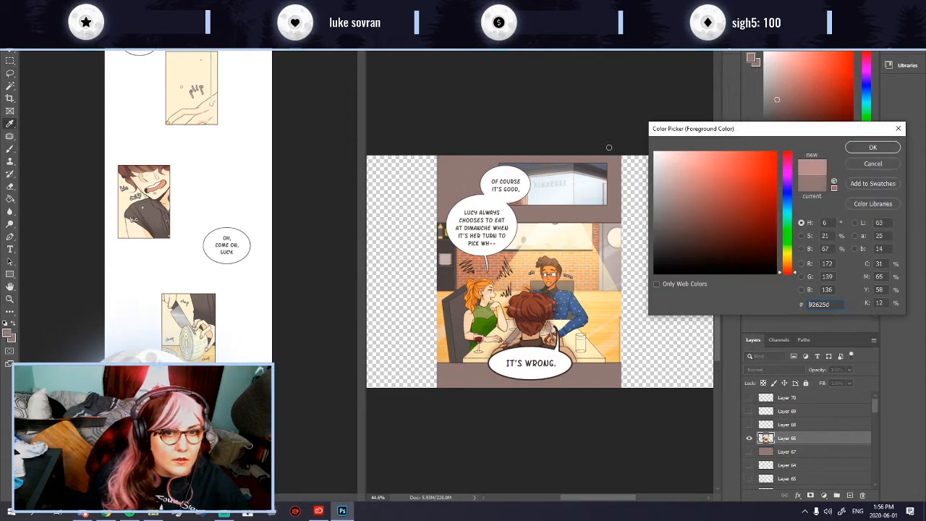
{"action": "key", "text": "Return"}
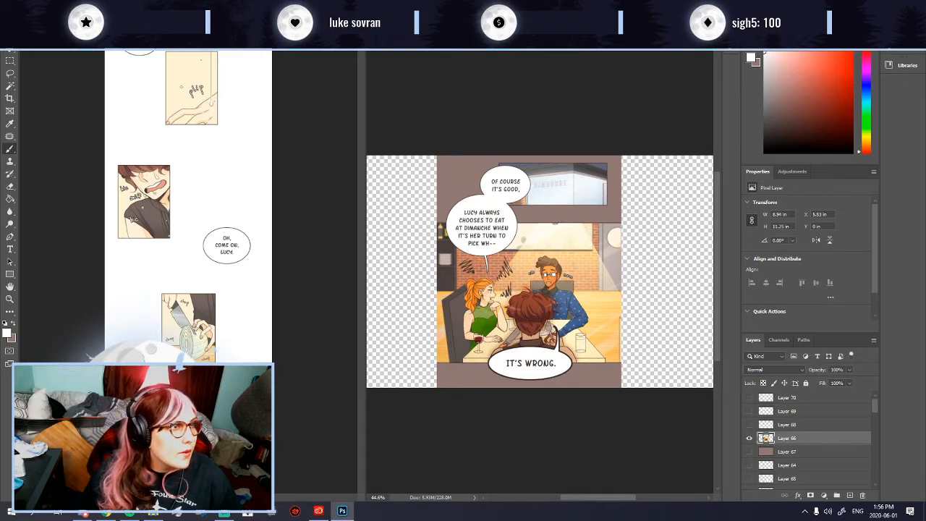
{"action": "left_click", "coordinate": [34, 19]}
{"action": "left_click_drag", "start_coordinate": [76, 55], "coordinate": [81, 55]}
{"action": "left_click_drag", "start_coordinate": [495, 186], "coordinate": [515, 186]}
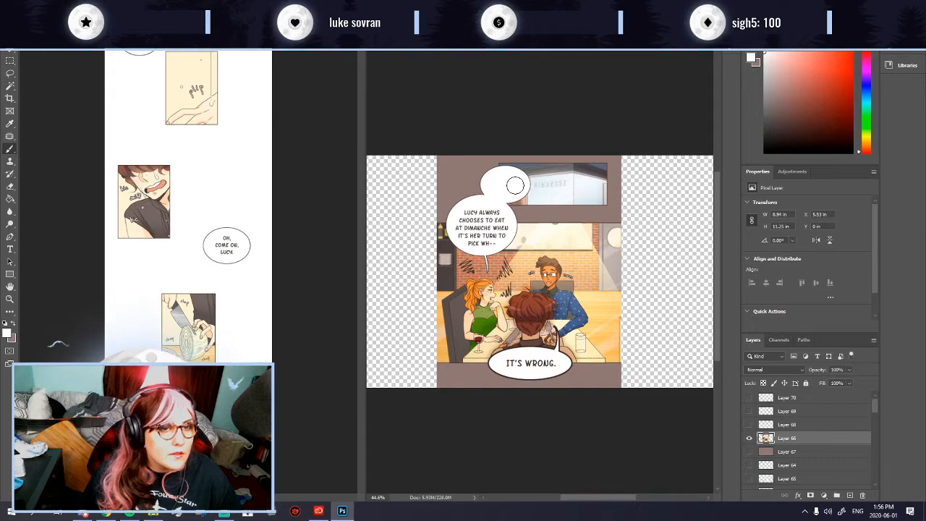
{"action": "mouse_move", "coordinate": [472, 212]}
{"action": "left_mouse_down"}
{"action": "mouse_move", "coordinate": [464, 228]}
{"action": "mouse_move", "coordinate": [499, 239]}
{"action": "mouse_move", "coordinate": [463, 230]}
{"action": "mouse_move", "coordinate": [481, 213]}
{"action": "mouse_move", "coordinate": [503, 230]}
{"action": "mouse_move", "coordinate": [481, 233]}
{"action": "mouse_move", "coordinate": [489, 225]}
{"action": "left_mouse_up"}
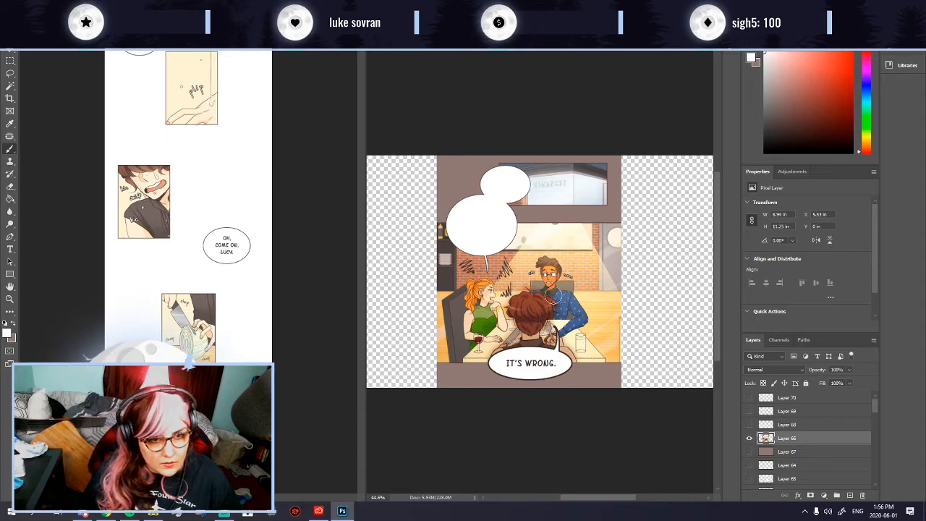
{"action": "left_click_drag", "start_coordinate": [506, 364], "coordinate": [549, 364]}
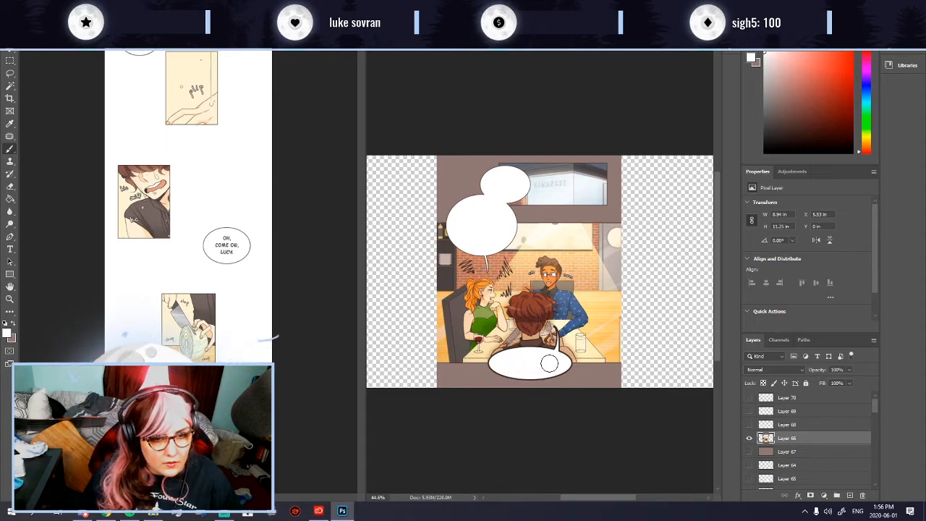
Step: Lasso the "om" and "nom" sound effects beside the man with glasses and copy each from Layer 66 to its own layer
{"action": "scroll", "coordinate": [578, 295], "scroll_direction": "up", "scroll_amount": 9}
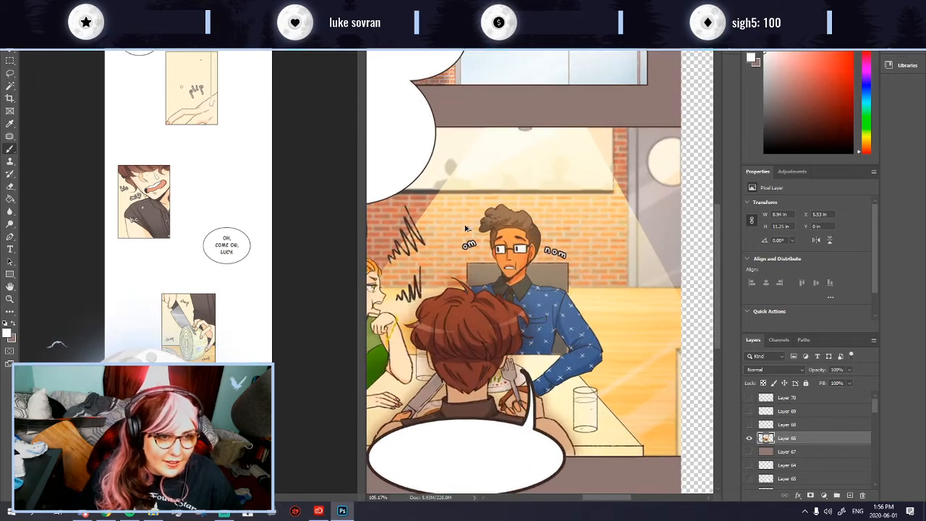
{"action": "scroll", "coordinate": [466, 234], "scroll_direction": "up", "scroll_amount": 5}
{"action": "scroll", "coordinate": [467, 233], "scroll_direction": "up", "scroll_amount": 1}
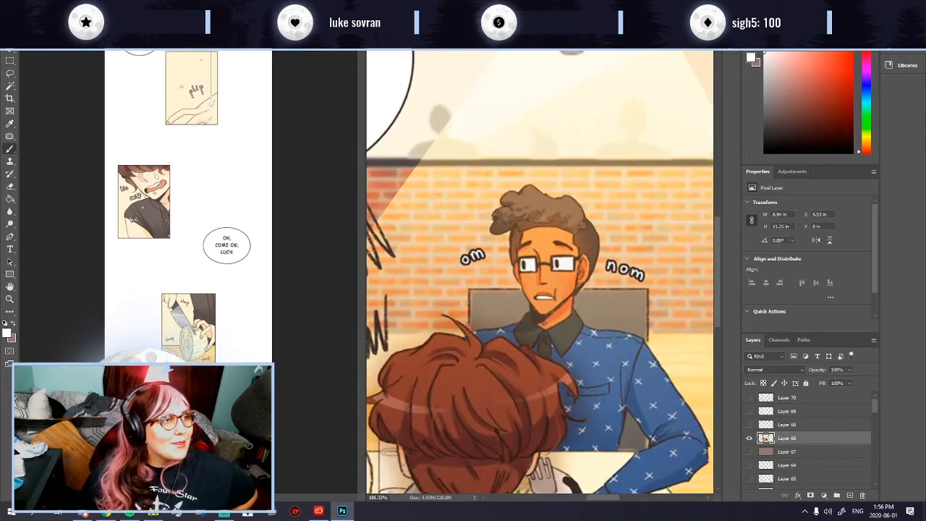
{"action": "left_click", "coordinate": [10, 51]}
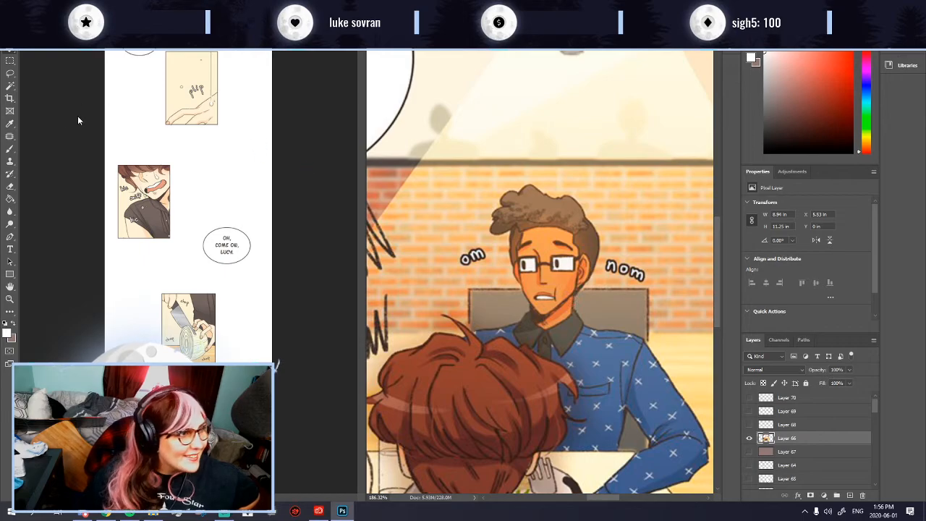
{"action": "left_click", "coordinate": [10, 74]}
{"action": "mouse_move", "coordinate": [454, 260]}
{"action": "left_mouse_down"}
{"action": "mouse_move", "coordinate": [489, 269]}
{"action": "mouse_move", "coordinate": [466, 243]}
{"action": "left_mouse_up"}
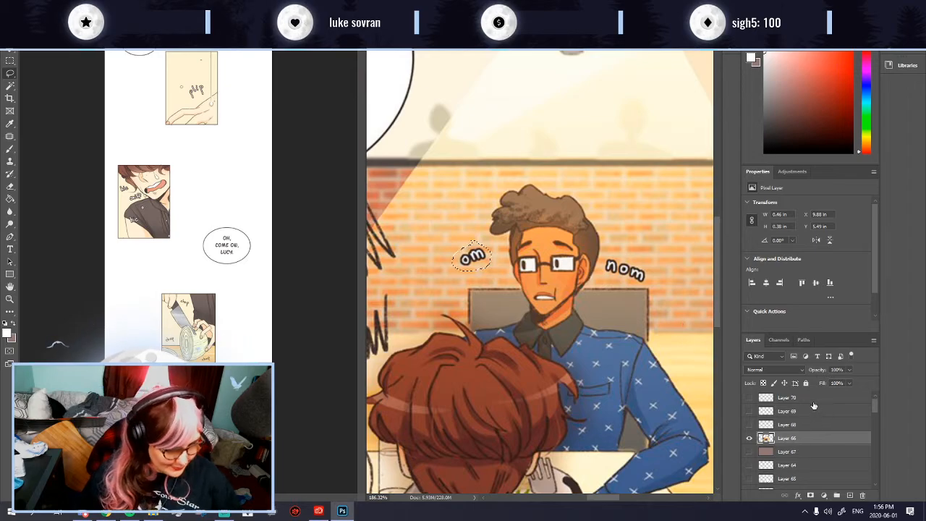
{"action": "key", "text": "ctrl+j"}
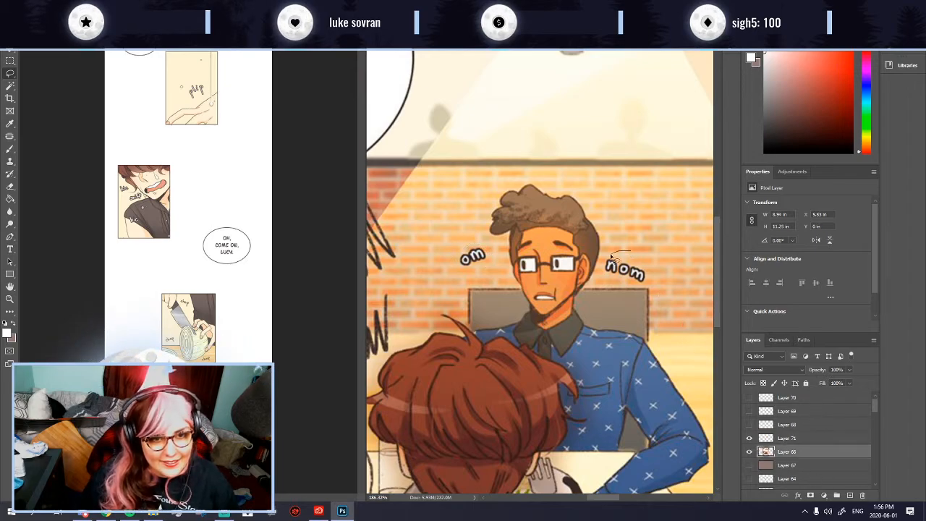
{"action": "mouse_move", "coordinate": [606, 273]}
{"action": "left_mouse_down"}
{"action": "mouse_move", "coordinate": [653, 290]}
{"action": "mouse_move", "coordinate": [650, 264]}
{"action": "mouse_move", "coordinate": [603, 257]}
{"action": "left_mouse_up"}
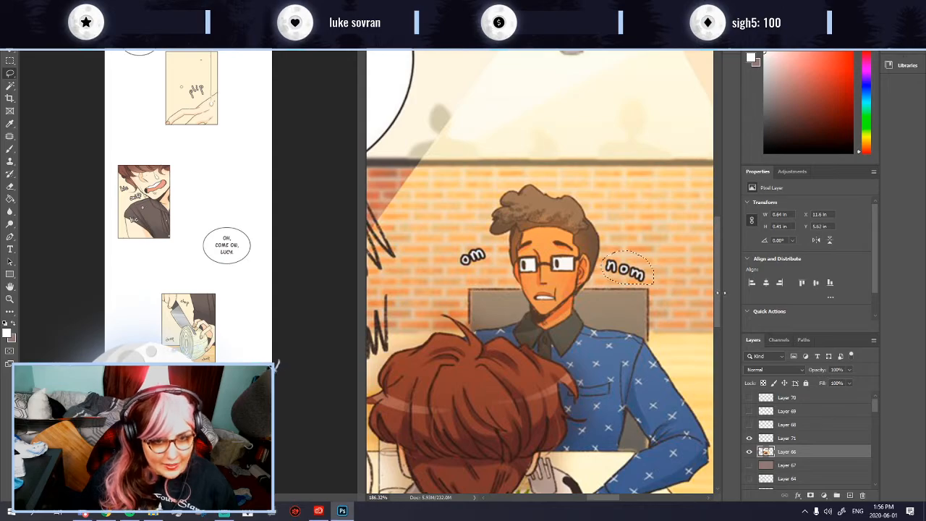
{"action": "key", "text": "ctrl+j"}
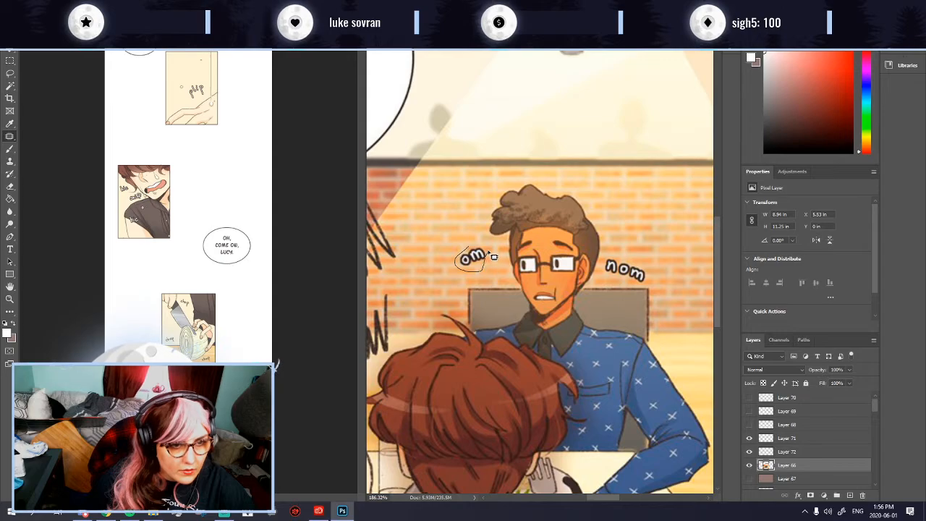
Step: Hide the sound effect copies and patch the "om" lettering on Layer 66 with the clean brick wall beside it
{"action": "left_click_drag", "start_coordinate": [473, 244], "coordinate": [443, 253]}
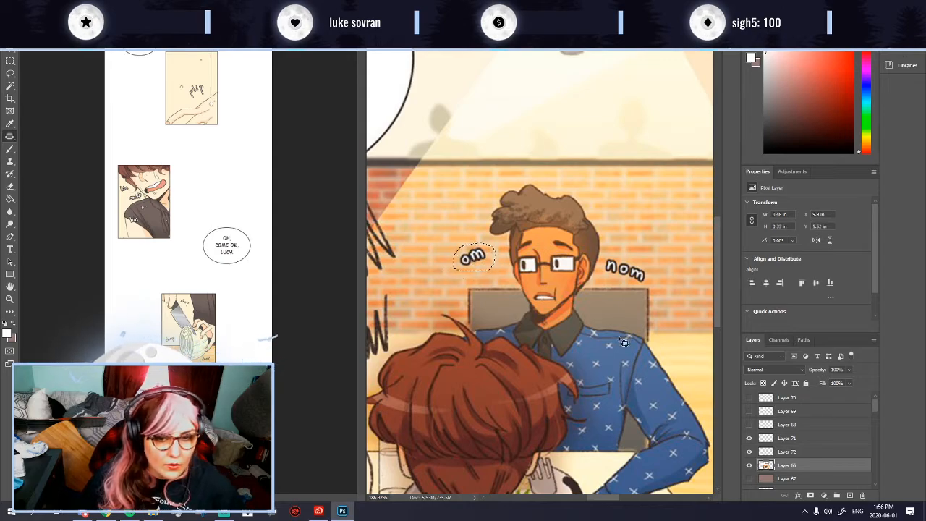
{"action": "left_click", "coordinate": [749, 439]}
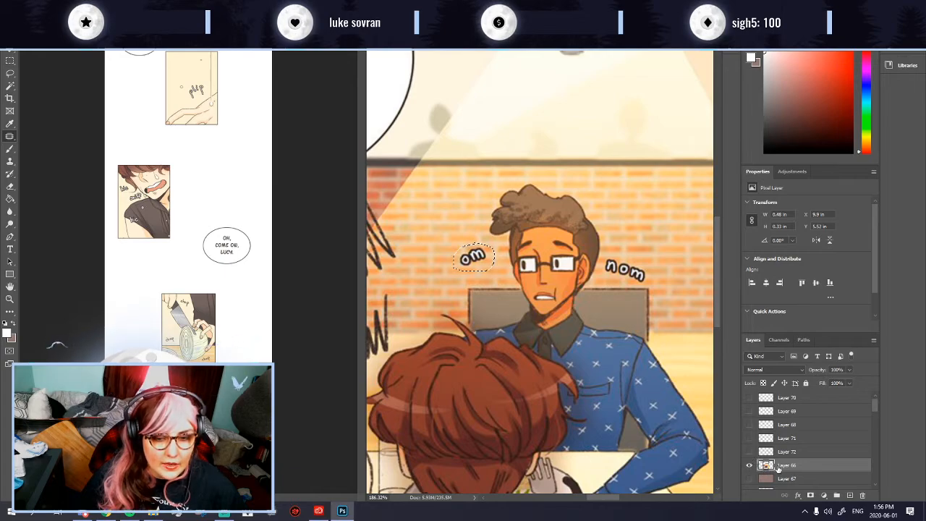
{"action": "left_click_drag", "start_coordinate": [478, 258], "coordinate": [425, 261]}
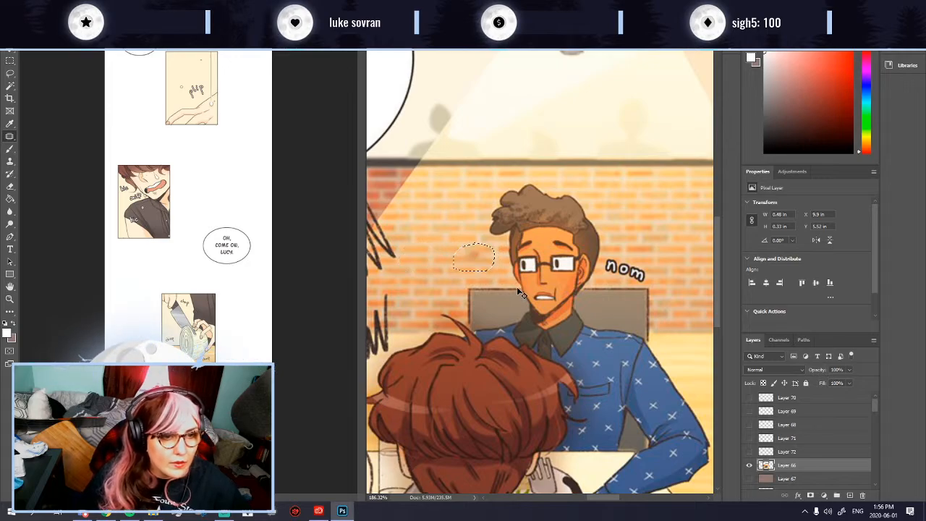
{"action": "key", "text": "ctrl+z"}
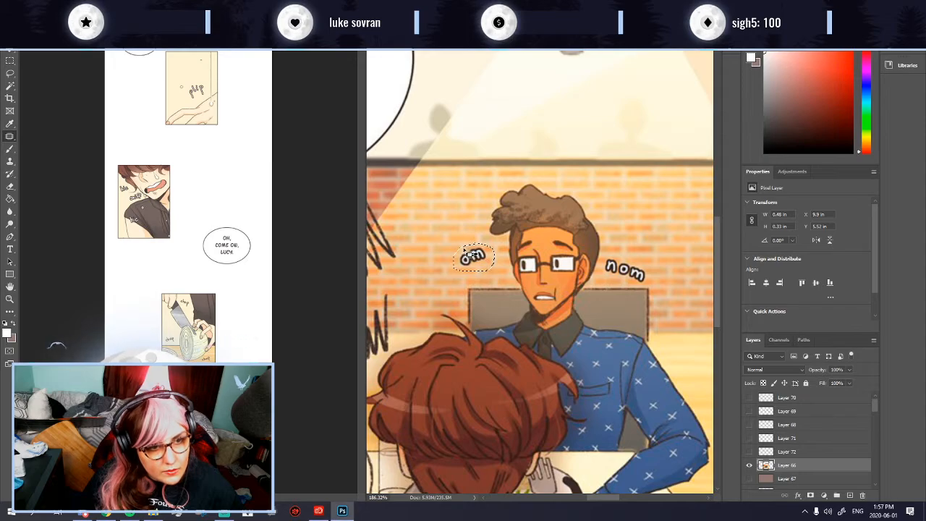
{"action": "left_click_drag", "start_coordinate": [467, 253], "coordinate": [457, 259]}
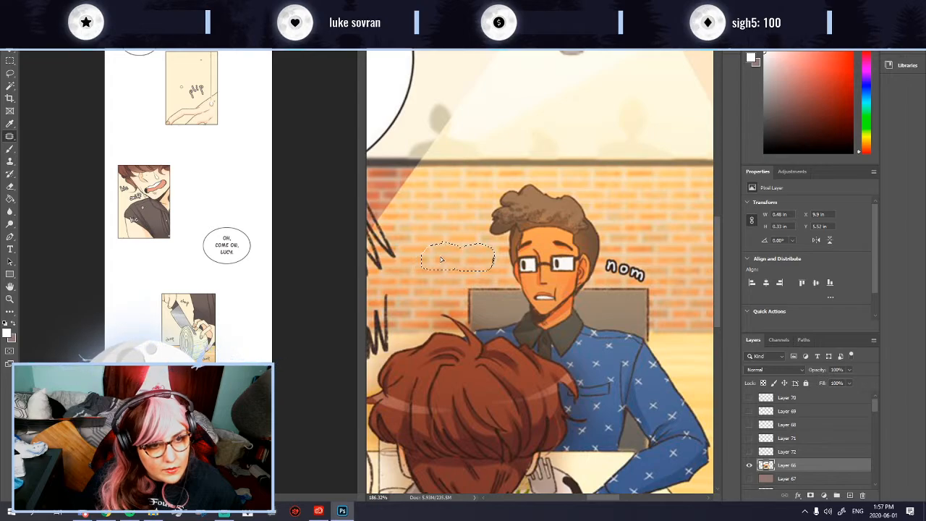
{"action": "key", "text": "ctrl+d"}
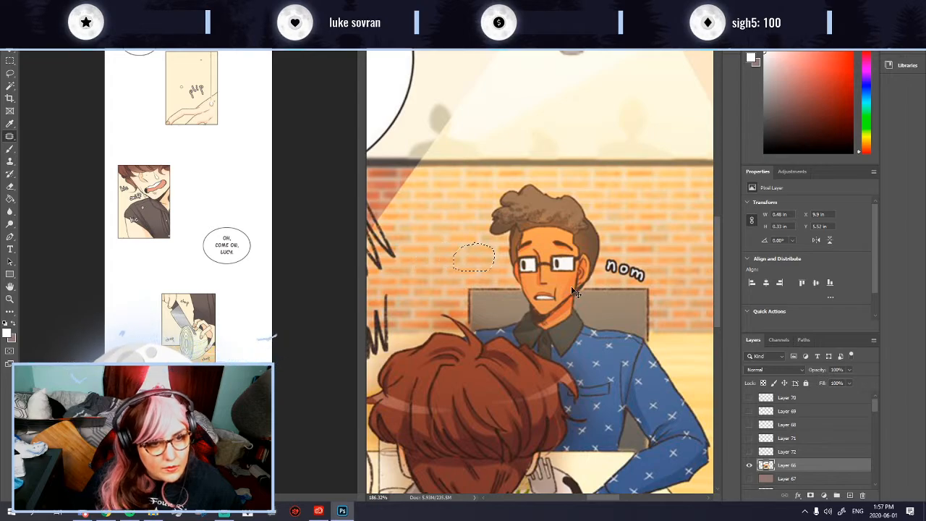
Step: Patch the "nom" lettering on Layer 66 with clean brick wall from beside it and clear the selection
{"action": "mouse_move", "coordinate": [619, 257]}
{"action": "left_mouse_down"}
{"action": "mouse_move", "coordinate": [604, 275]}
{"action": "mouse_move", "coordinate": [614, 288]}
{"action": "mouse_move", "coordinate": [654, 280]}
{"action": "left_mouse_up"}
{"action": "key", "text": "ctrl+d"}
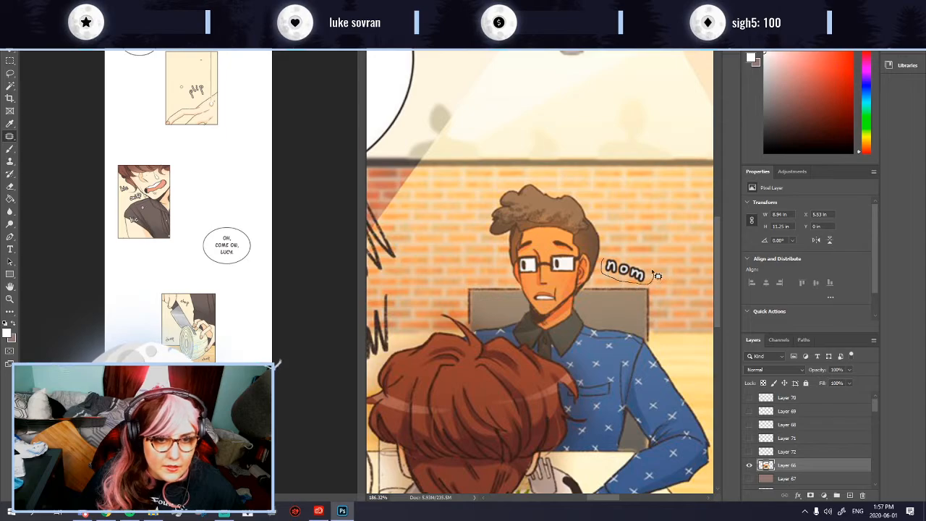
{"action": "left_click_drag", "start_coordinate": [619, 264], "coordinate": [637, 279]}
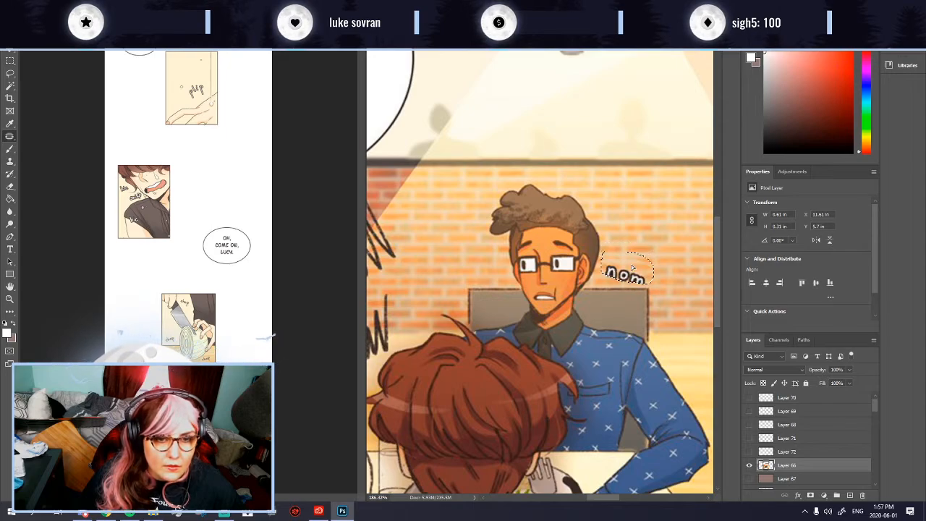
{"action": "left_click_drag", "start_coordinate": [631, 275], "coordinate": [659, 277]}
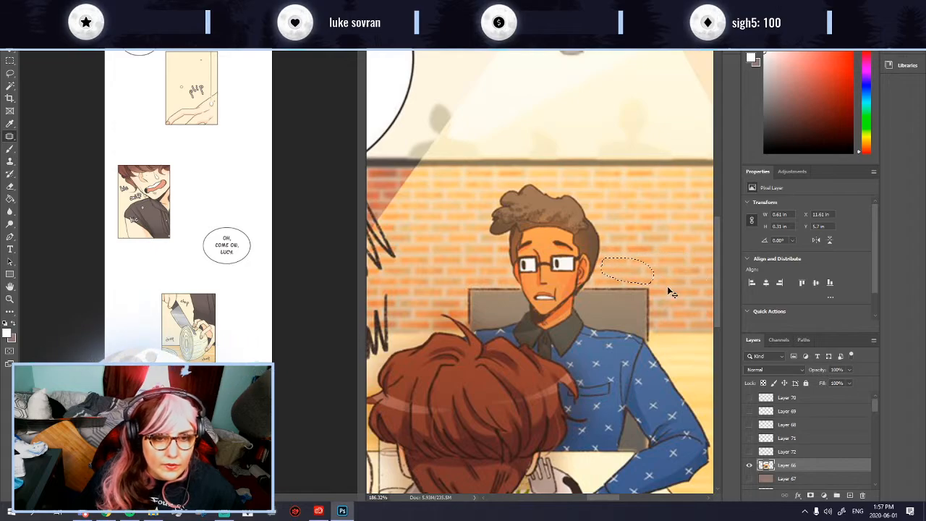
{"action": "key", "text": "ctrl+z"}
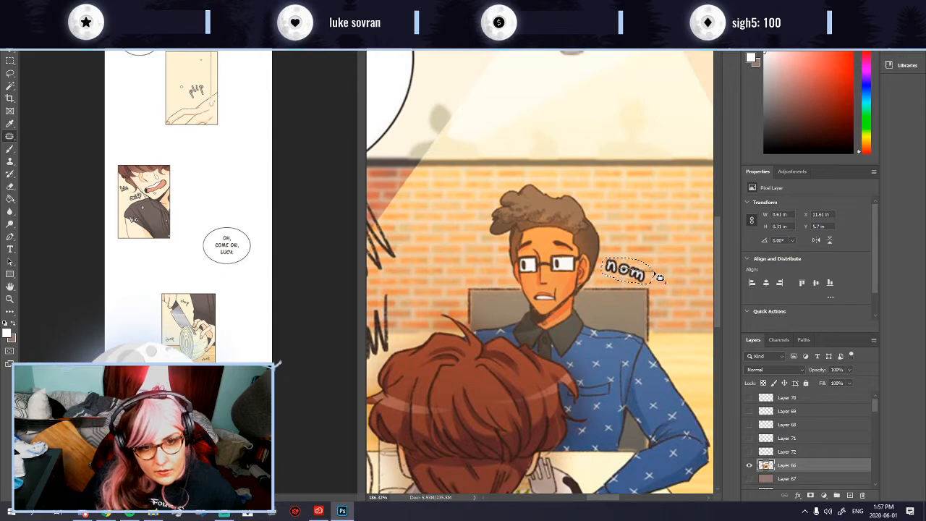
{"action": "left_click_drag", "start_coordinate": [653, 272], "coordinate": [699, 275]}
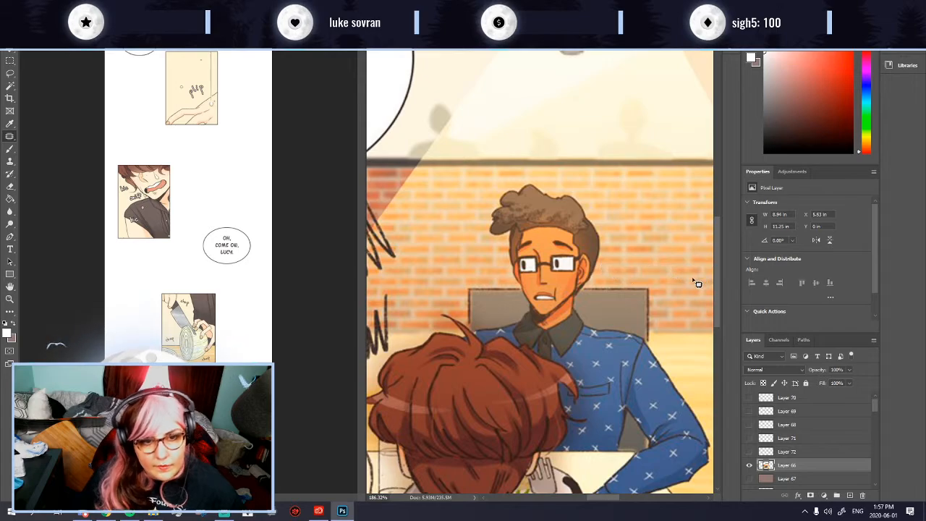
Step: Check the cleaned restaurant panels up close and look over the upcoming panels in the source comic strip
{"action": "scroll", "coordinate": [648, 327], "scroll_direction": "down", "scroll_amount": 4}
{"action": "scroll", "coordinate": [520, 233], "scroll_direction": "down", "scroll_amount": 3}
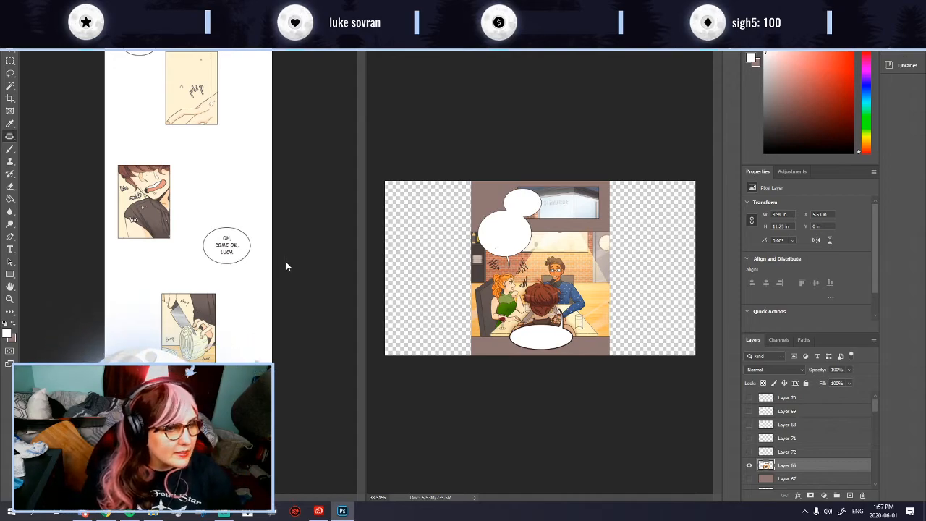
{"action": "left_click", "coordinate": [335, 178]}
{"action": "scroll", "coordinate": [321, 299], "scroll_direction": "down", "scroll_amount": 1}
{"action": "left_click_drag", "start_coordinate": [361, 129], "coordinate": [353, 208]}
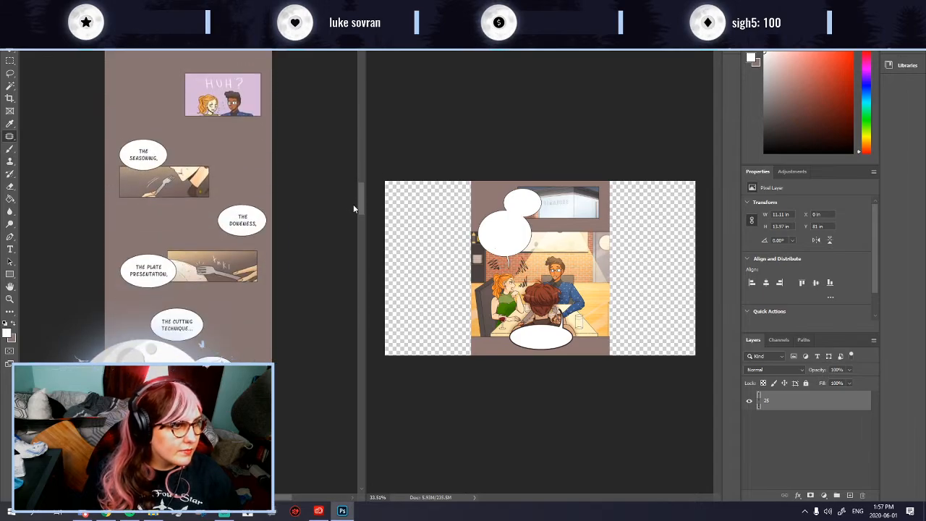
{"action": "left_click", "coordinate": [443, 249]}
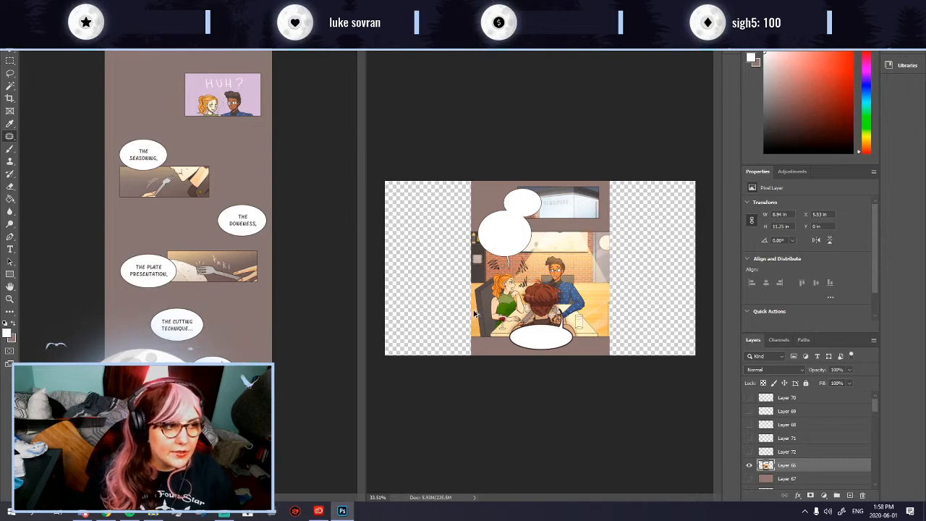
{"action": "scroll", "coordinate": [509, 297], "scroll_direction": "up", "scroll_amount": 3}
{"action": "scroll", "coordinate": [624, 336], "scroll_direction": "up", "scroll_amount": 5}
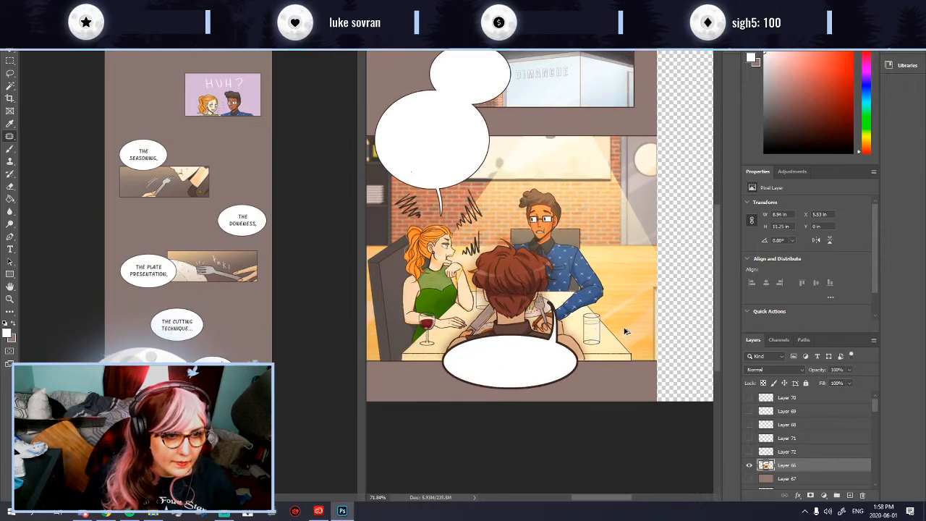
{"action": "scroll", "coordinate": [399, 199], "scroll_direction": "up", "scroll_amount": 4}
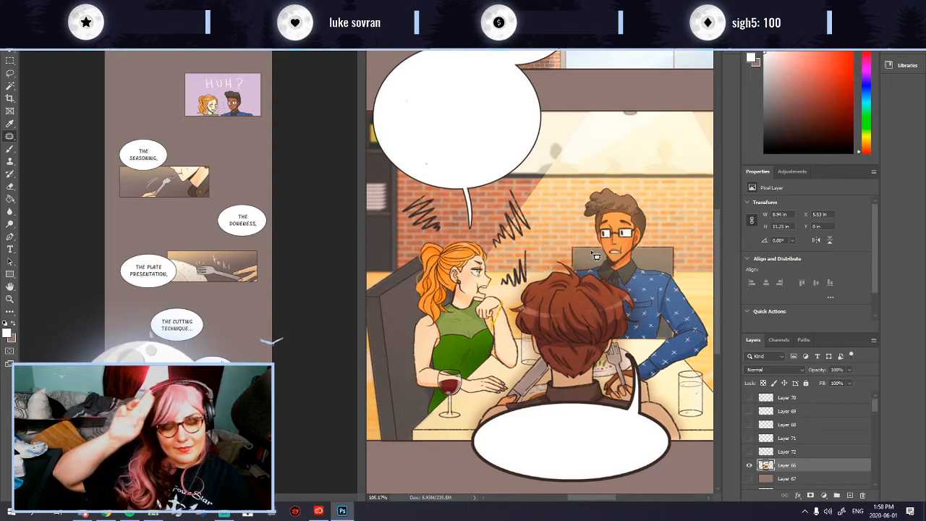
{"action": "scroll", "coordinate": [537, 266], "scroll_direction": "down", "scroll_amount": 6}
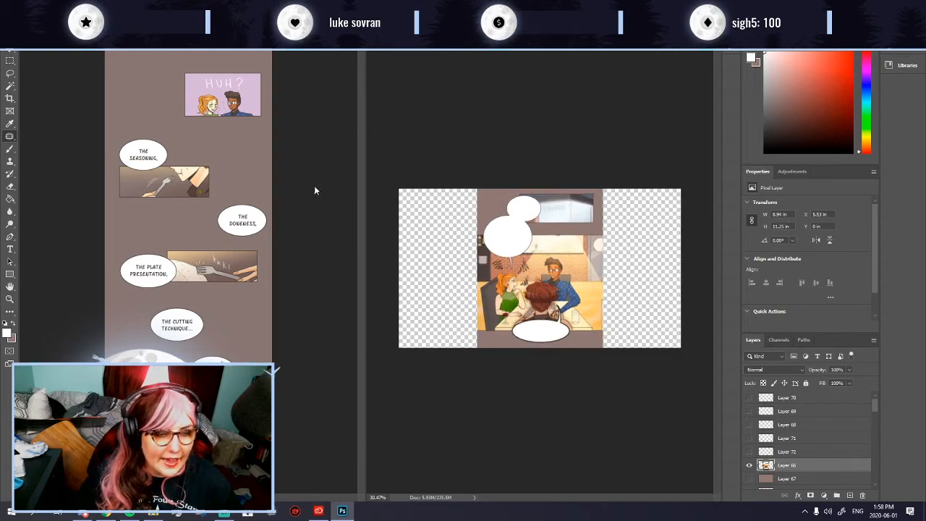
Step: Save the cleaned restaurant panels on Layer 66 as a PNG copy named gh1co32.png
{"action": "key", "text": "ctrl+shift+s"}
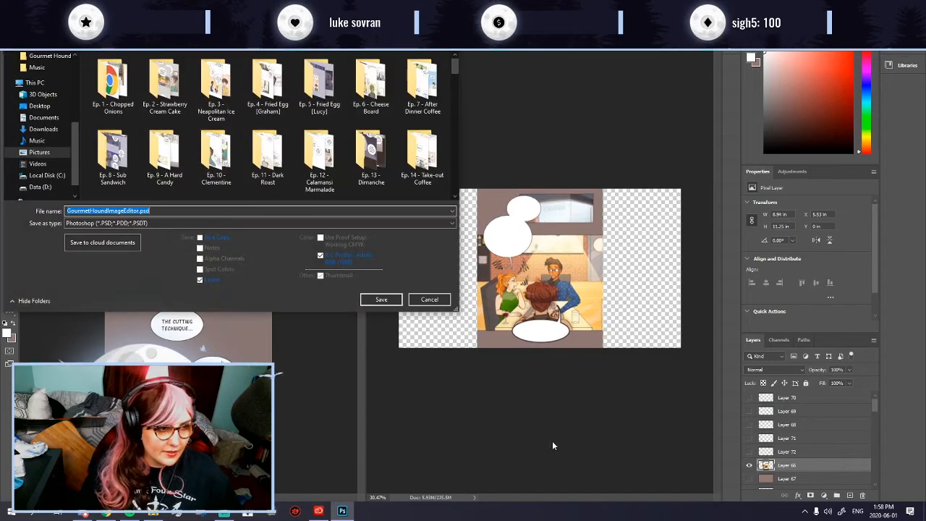
{"action": "left_click", "coordinate": [131, 223]}
{"action": "left_click", "coordinate": [239, 355]}
{"action": "left_click_drag", "start_coordinate": [455, 72], "coordinate": [466, 211]}
{"action": "left_click", "coordinate": [311, 191]}
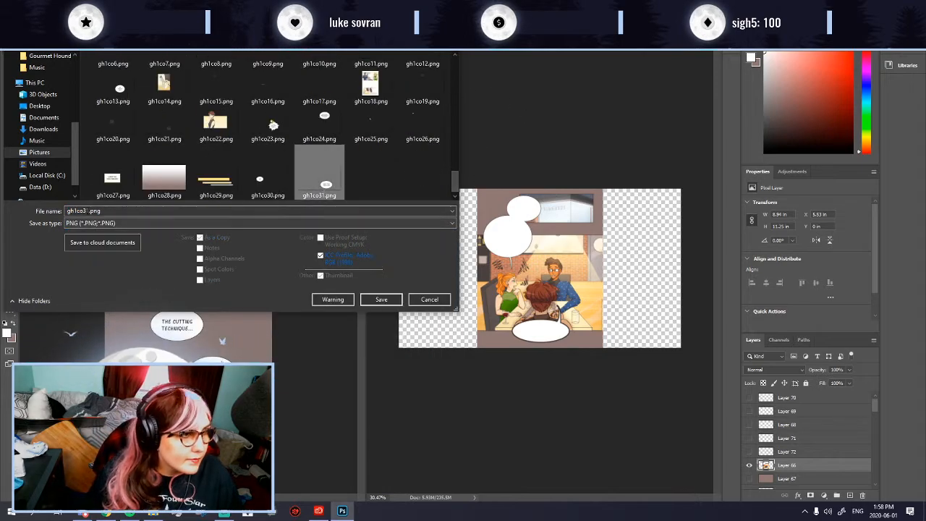
{"action": "left_click", "coordinate": [87, 211]}
{"action": "key", "text": "Delete"}
{"action": "type", "text": "2"}
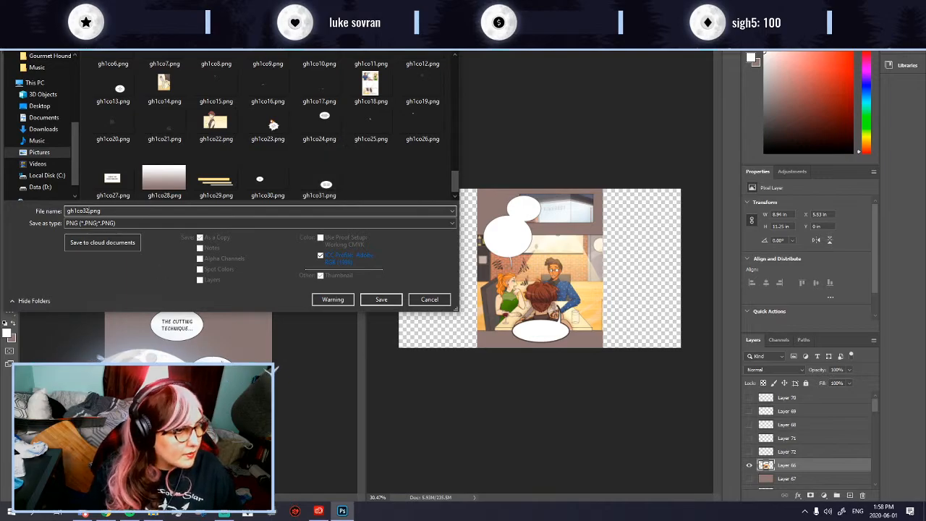
{"action": "key", "text": "Return"}
{"action": "key", "text": "Return"}
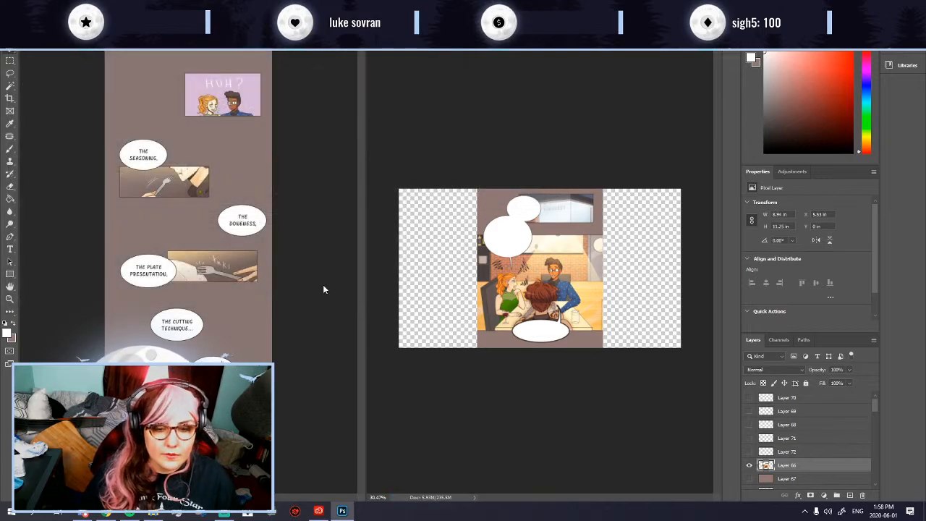
Step: Show only Layer 72 and remove the orange brick background around its "nom" lettering, including the leftover fragment below the letters
{"action": "left_click", "coordinate": [749, 467]}
{"action": "left_click", "coordinate": [785, 452]}
{"action": "scroll", "coordinate": [600, 293], "scroll_direction": "up", "scroll_amount": 5}
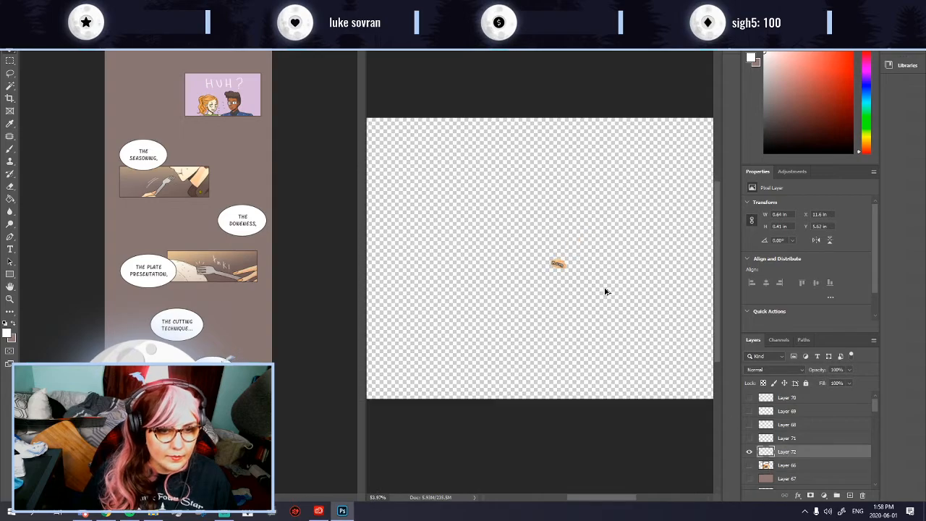
{"action": "left_click", "coordinate": [10, 86]}
{"action": "left_click", "coordinate": [520, 235]}
{"action": "left_click", "coordinate": [525, 246], "text": "shift"}
{"action": "key", "text": "Delete"}
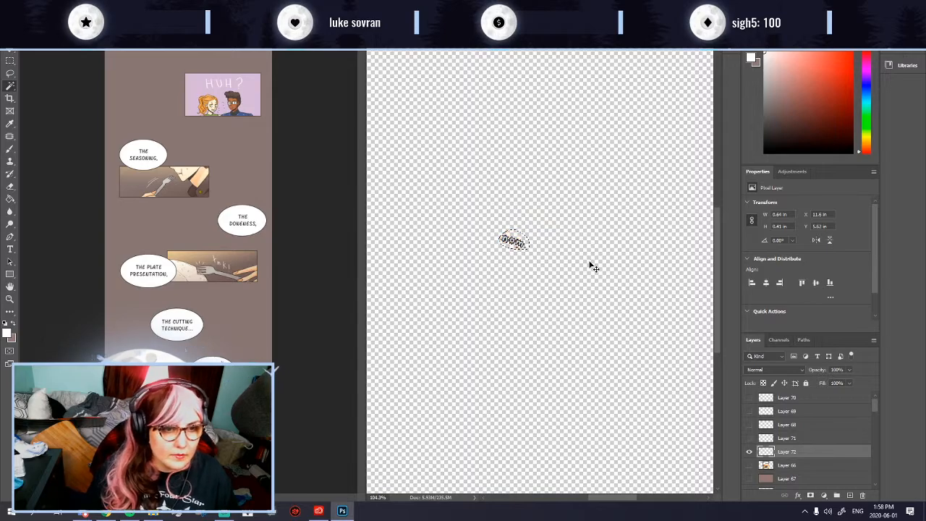
{"action": "scroll", "coordinate": [519, 252], "scroll_direction": "up", "scroll_amount": 3}
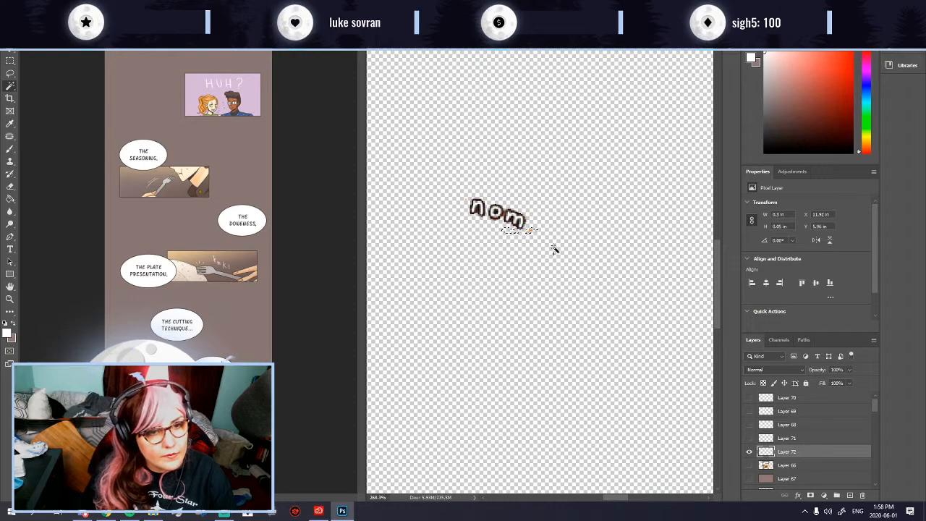
{"action": "scroll", "coordinate": [535, 311], "scroll_direction": "down", "scroll_amount": 5}
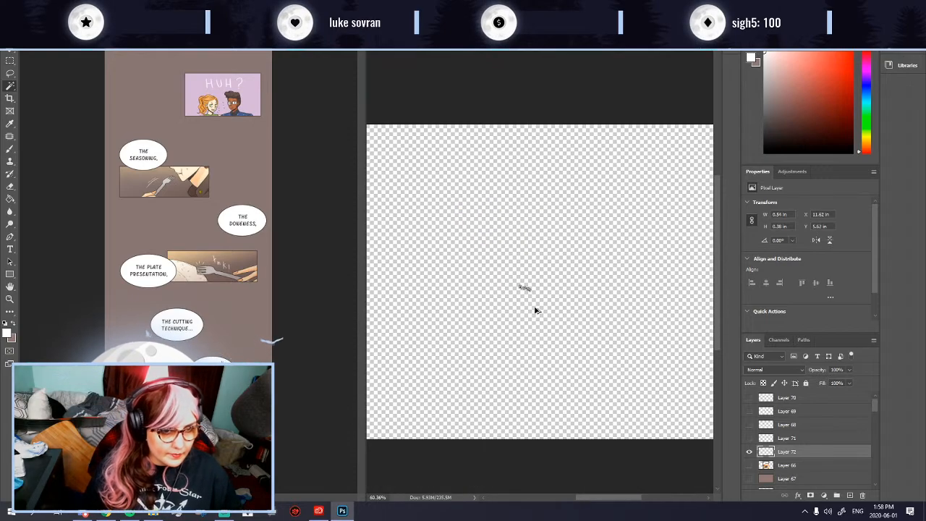
{"action": "scroll", "coordinate": [536, 310], "scroll_direction": "down", "scroll_amount": 2}
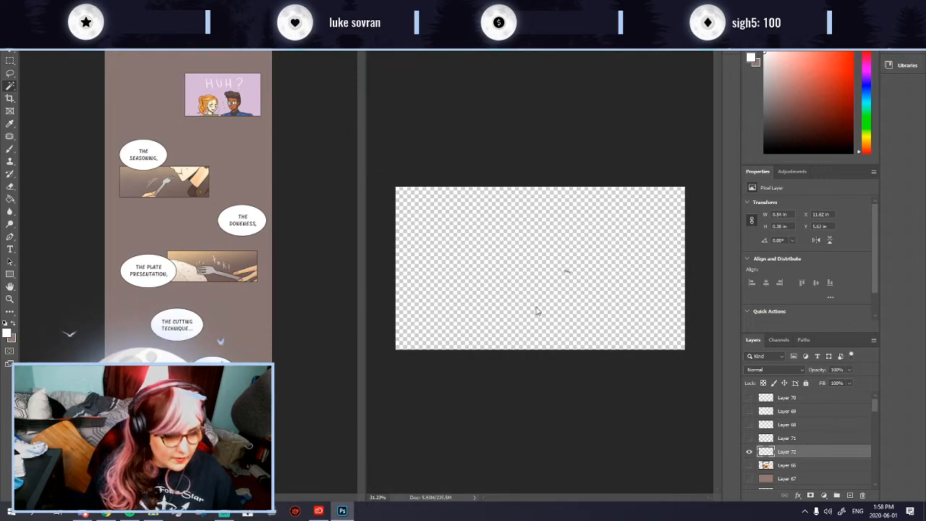
Step: Save the isolated "nom" lettering as a PNG copy named gh1co33.png
{"action": "key", "text": "ctrl+shift+s"}
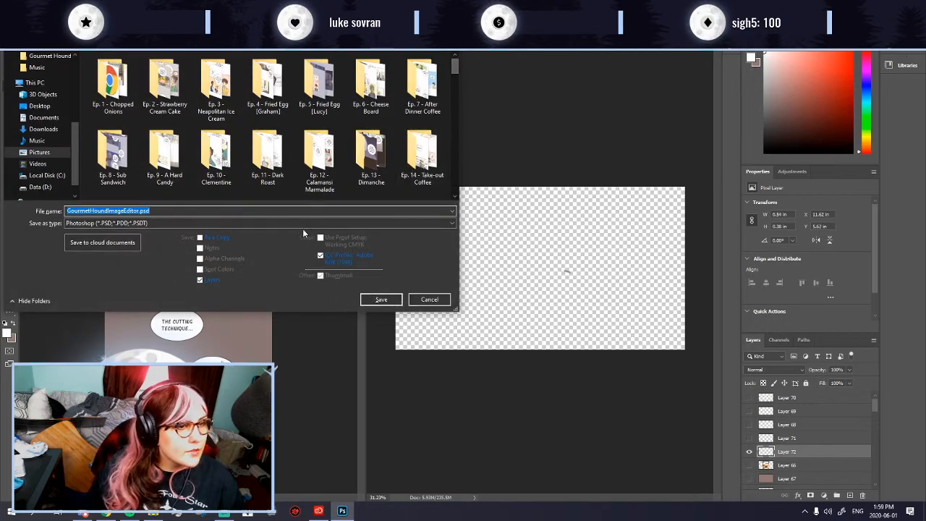
{"action": "left_click", "coordinate": [263, 224]}
{"action": "left_click", "coordinate": [261, 355]}
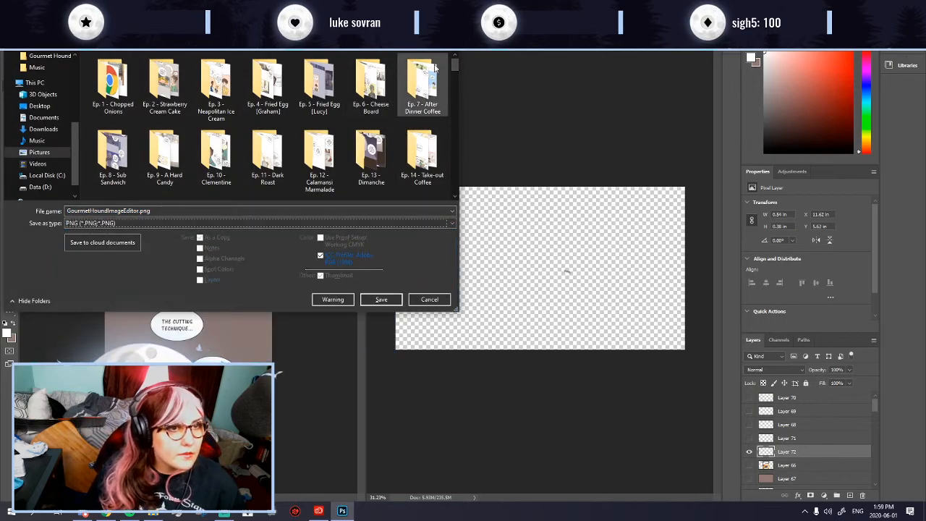
{"action": "left_click_drag", "start_coordinate": [454, 65], "coordinate": [455, 184]}
{"action": "left_click", "coordinate": [370, 178]}
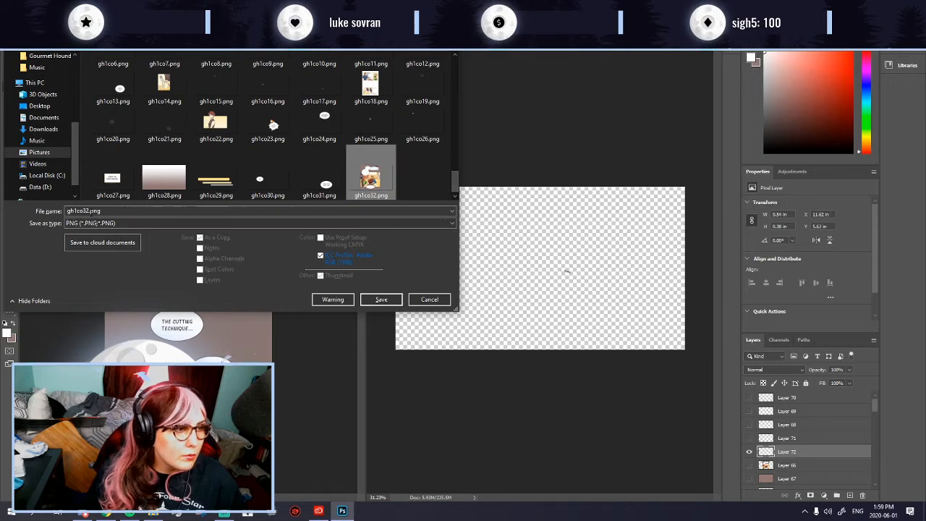
{"action": "left_click", "coordinate": [89, 211]}
{"action": "key", "text": "BackSpace"}
{"action": "type", "text": "3"}
{"action": "key", "text": "Return"}
Step: Show only Layer 71 and remove the orange background around its "om" lettering
{"action": "left_click", "coordinate": [750, 438]}
{"action": "left_click", "coordinate": [749, 451]}
{"action": "left_click", "coordinate": [788, 426]}
{"action": "left_click", "coordinate": [788, 438]}
{"action": "scroll", "coordinate": [554, 263], "scroll_direction": "up", "scroll_amount": 10}
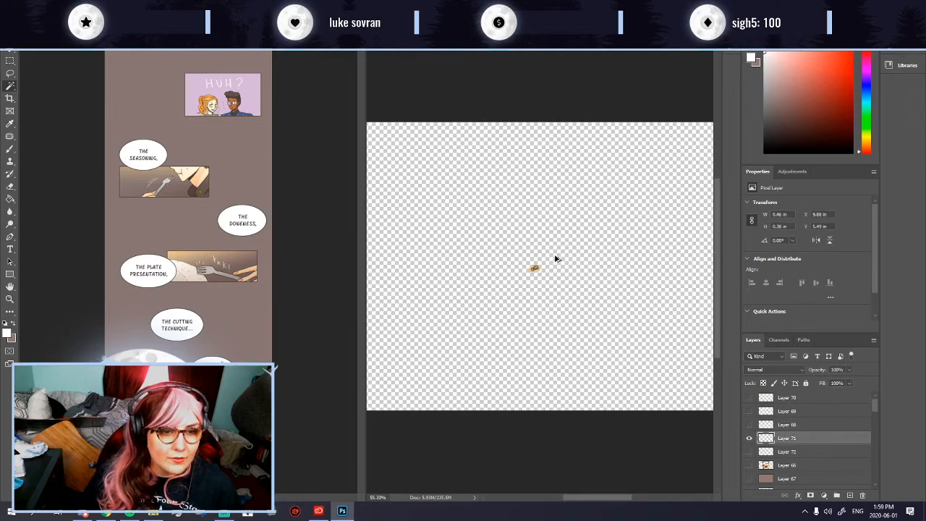
{"action": "scroll", "coordinate": [560, 239], "scroll_direction": "up", "scroll_amount": 5}
{"action": "left_click", "coordinate": [511, 209]}
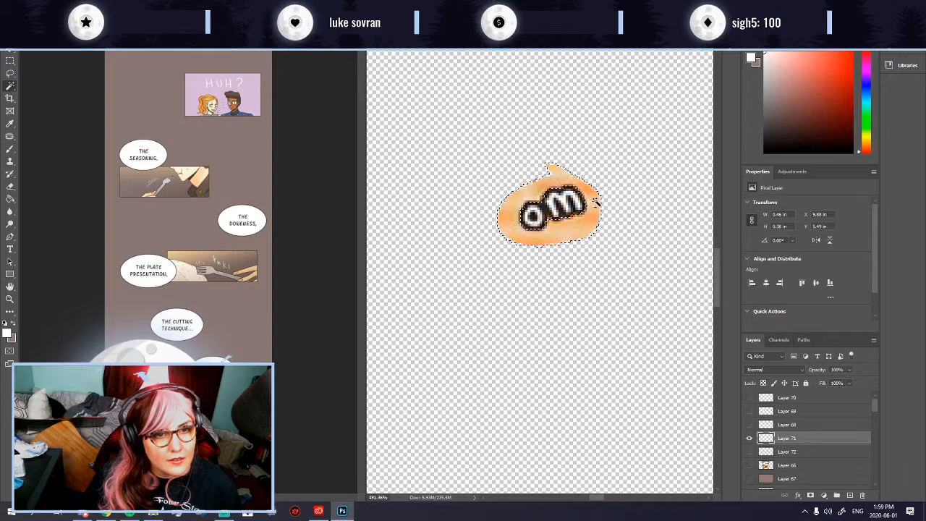
{"action": "scroll", "coordinate": [594, 202], "scroll_direction": "down", "scroll_amount": 15}
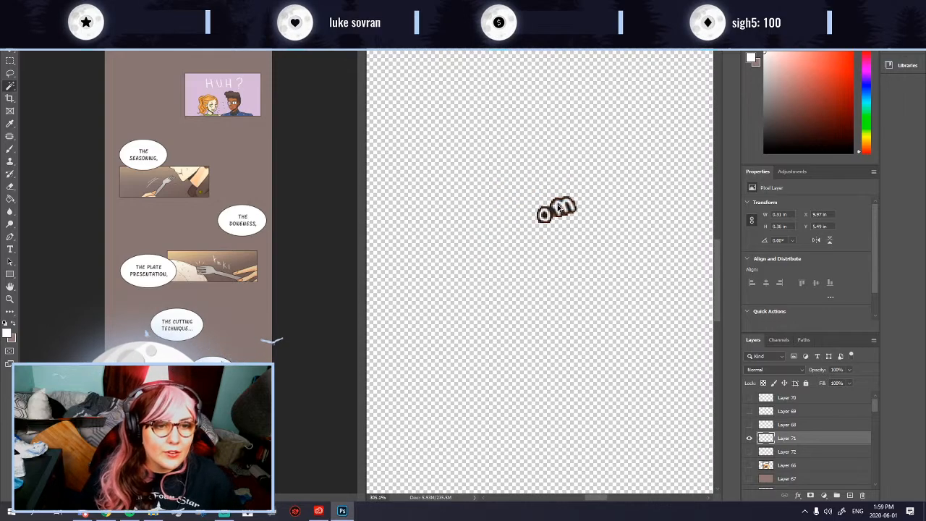
{"action": "scroll", "coordinate": [547, 224], "scroll_direction": "down", "scroll_amount": 3}
Step: Save the isolated "om" lettering as a PNG copy under the next number in the gh1co series
{"action": "key", "text": "ctrl+shift+s"}
{"action": "left_click", "coordinate": [116, 223]}
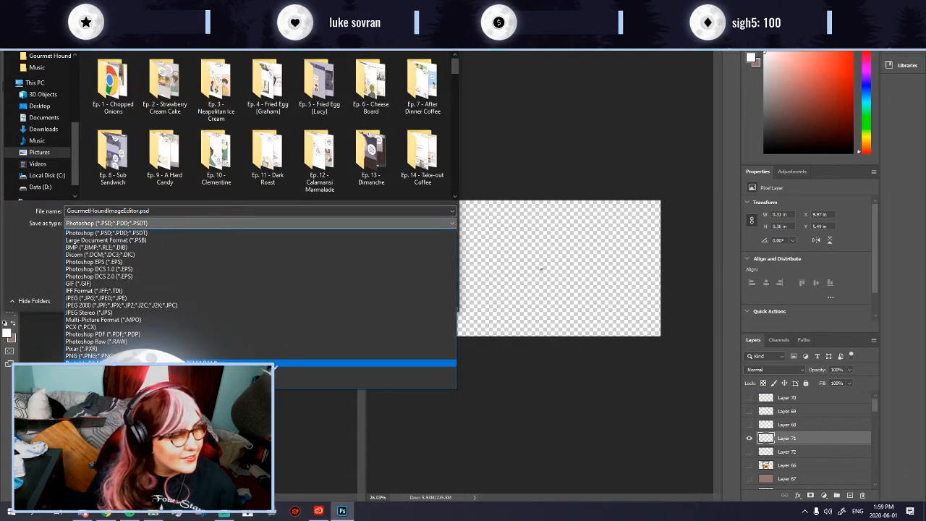
{"action": "left_click", "coordinate": [260, 355]}
{"action": "scroll", "coordinate": [434, 116], "scroll_direction": "down", "scroll_amount": 2}
{"action": "scroll", "coordinate": [434, 145], "scroll_direction": "down", "scroll_amount": 8}
{"action": "left_click", "coordinate": [419, 194]}
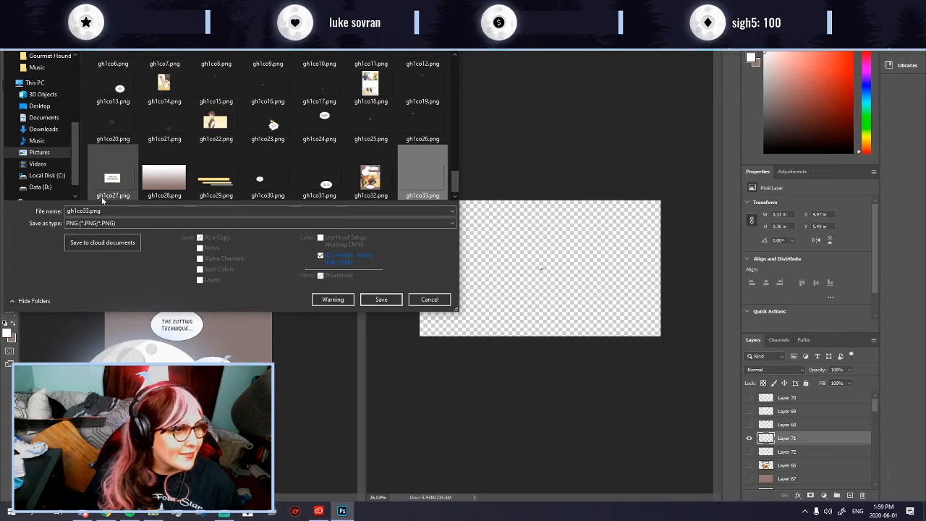
{"action": "left_click", "coordinate": [89, 211]}
{"action": "left_click", "coordinate": [89, 211]}
{"action": "key", "text": "BackSpace"}
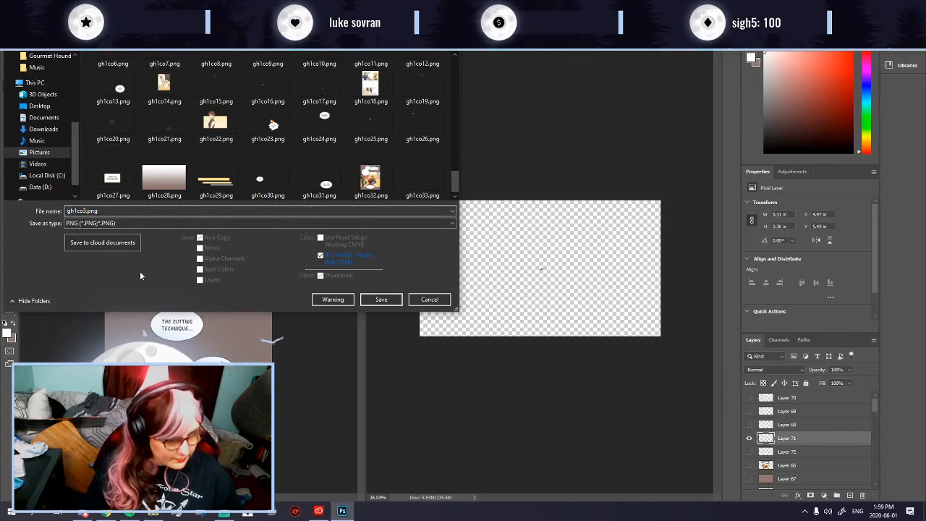
{"action": "key", "text": "Return"}
{"action": "key", "text": "Return"}
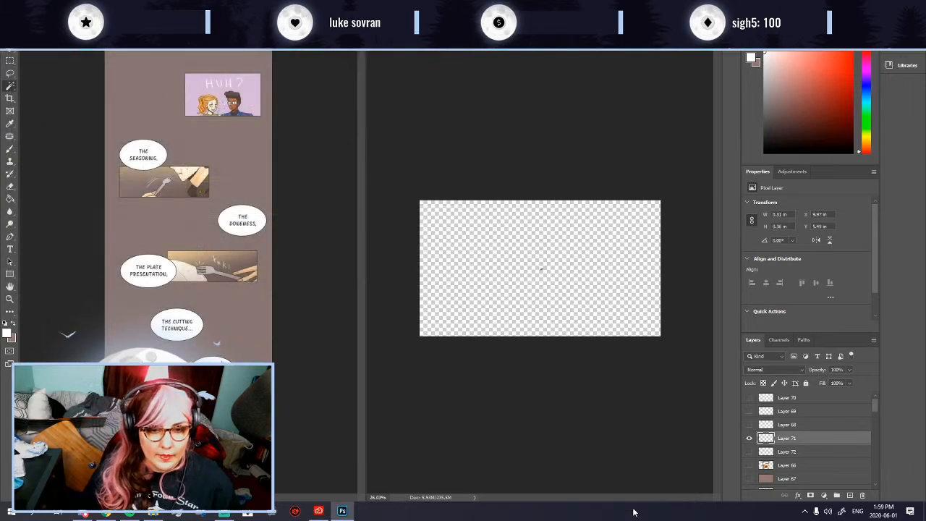
Step: Reorder the three speech text layers with Layer 68 above Layer 69 and Layer 70 below it, and show only Layer 70
{"action": "left_click", "coordinate": [749, 425]}
{"action": "left_click", "coordinate": [750, 438]}
{"action": "scroll", "coordinate": [624, 368], "scroll_direction": "up", "scroll_amount": 6}
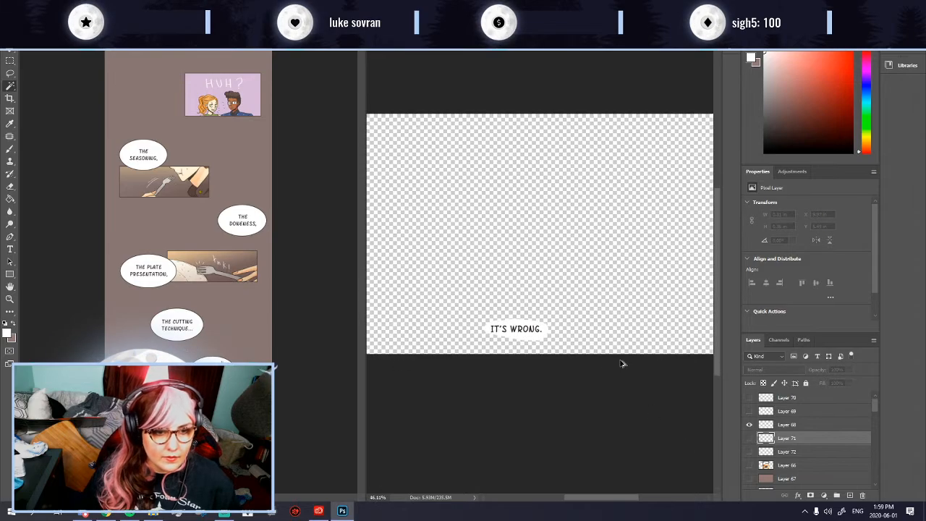
{"action": "left_click", "coordinate": [749, 397]}
{"action": "left_click_drag", "start_coordinate": [759, 400], "coordinate": [782, 417]}
{"action": "left_click", "coordinate": [749, 397]}
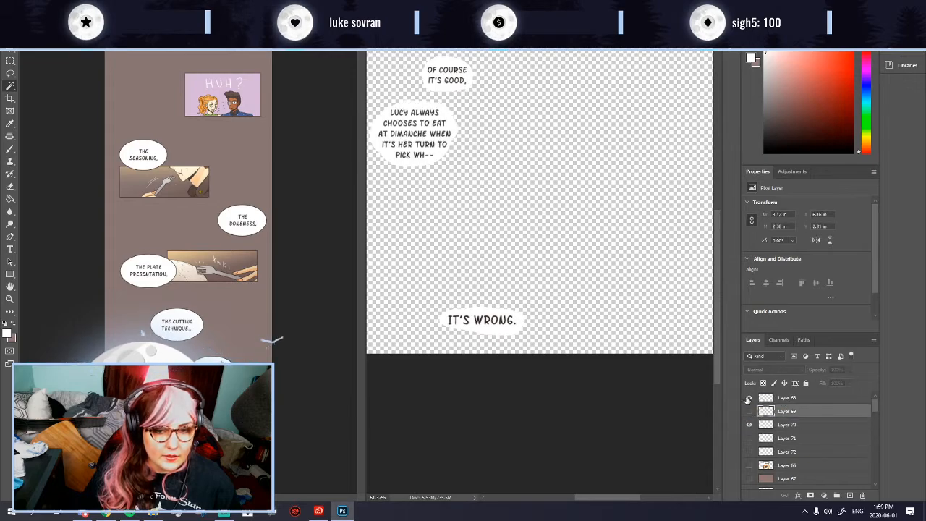
{"action": "left_click", "coordinate": [749, 410]}
{"action": "left_click", "coordinate": [749, 398]}
{"action": "left_click", "coordinate": [785, 426]}
{"action": "scroll", "coordinate": [535, 306], "scroll_direction": "down", "scroll_amount": 10}
{"action": "scroll", "coordinate": [515, 202], "scroll_direction": "up", "scroll_amount": 10}
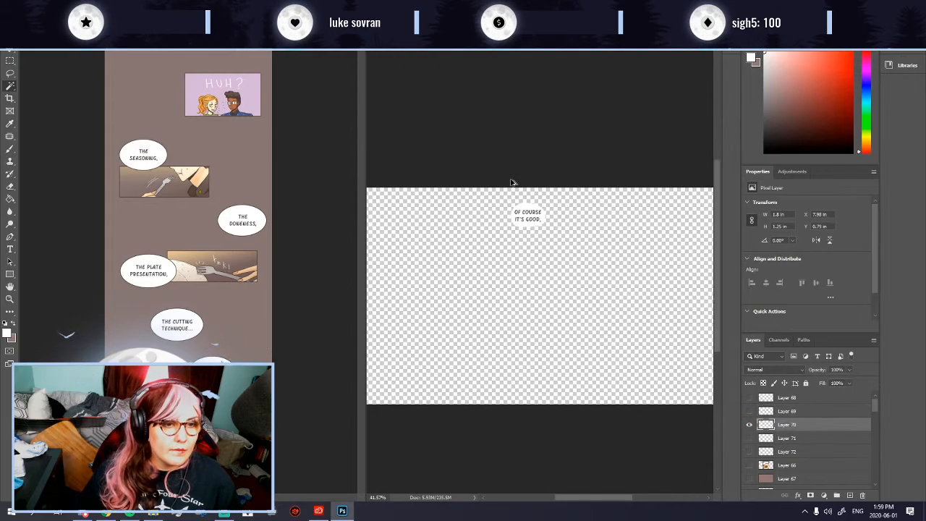
{"action": "scroll", "coordinate": [511, 167], "scroll_direction": "up", "scroll_amount": 2}
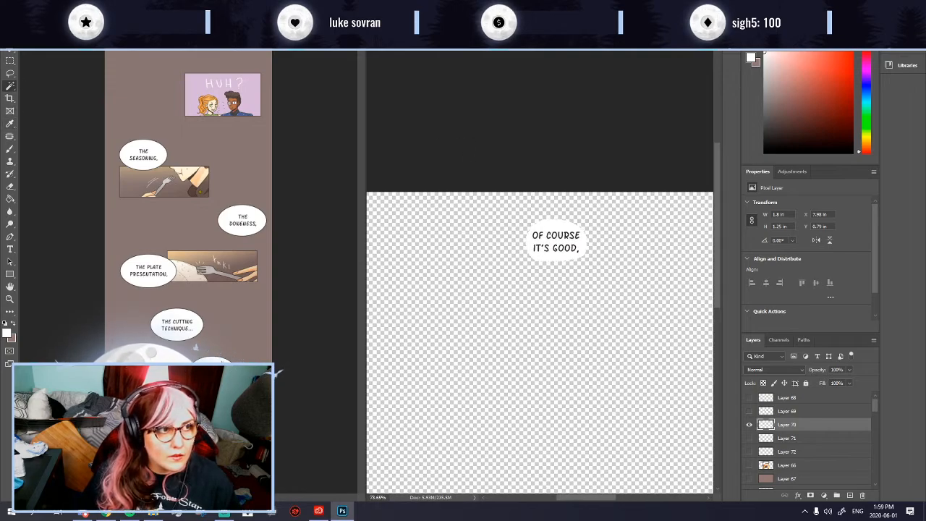
Step: Select the white fill around "OF COURSE IT'S GOOD," on Layer 70, expand it, contract it by 1 pixel, delete it and deselect
{"action": "left_click", "coordinate": [558, 226]}
{"action": "left_click", "coordinate": [119, 10]}
{"action": "mouse_move", "coordinate": [171, 141]}
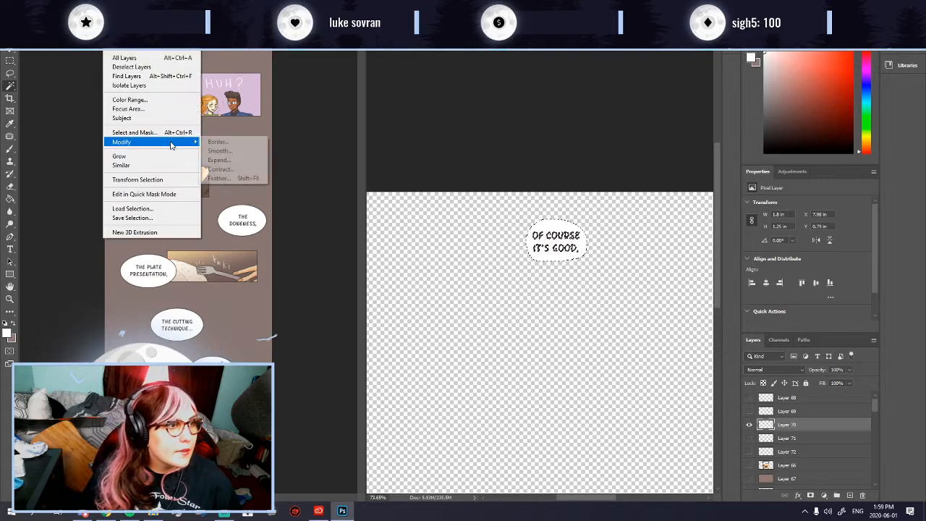
{"action": "left_click", "coordinate": [229, 159]}
{"action": "left_click", "coordinate": [509, 160]}
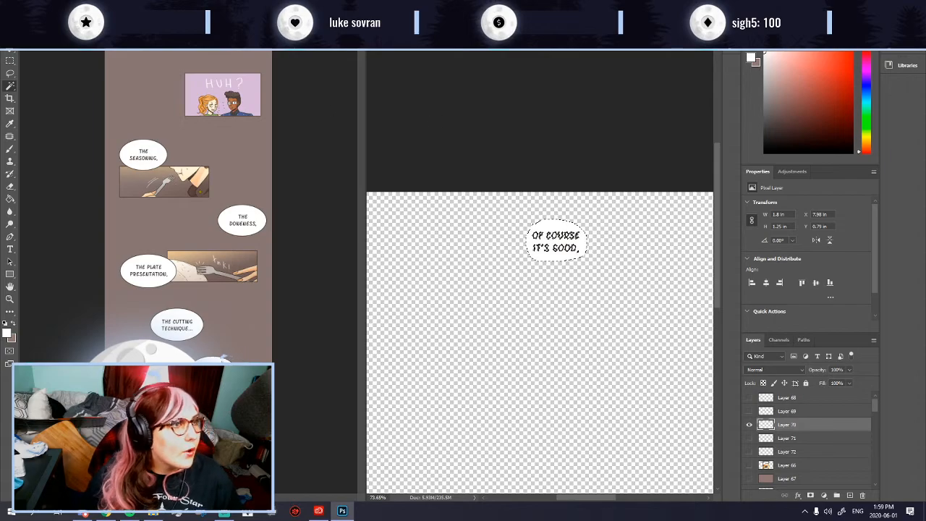
{"action": "left_click", "coordinate": [113, 5]}
{"action": "mouse_move", "coordinate": [176, 142]}
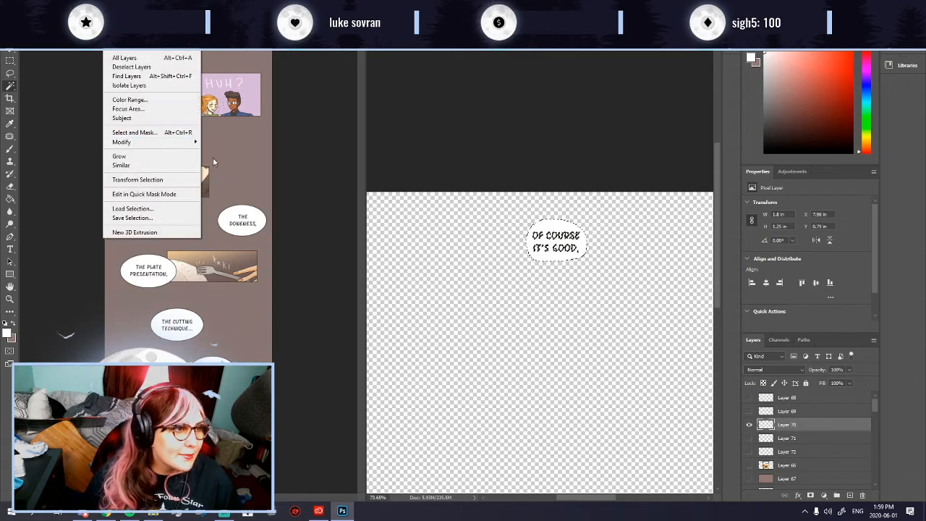
{"action": "left_click", "coordinate": [220, 168]}
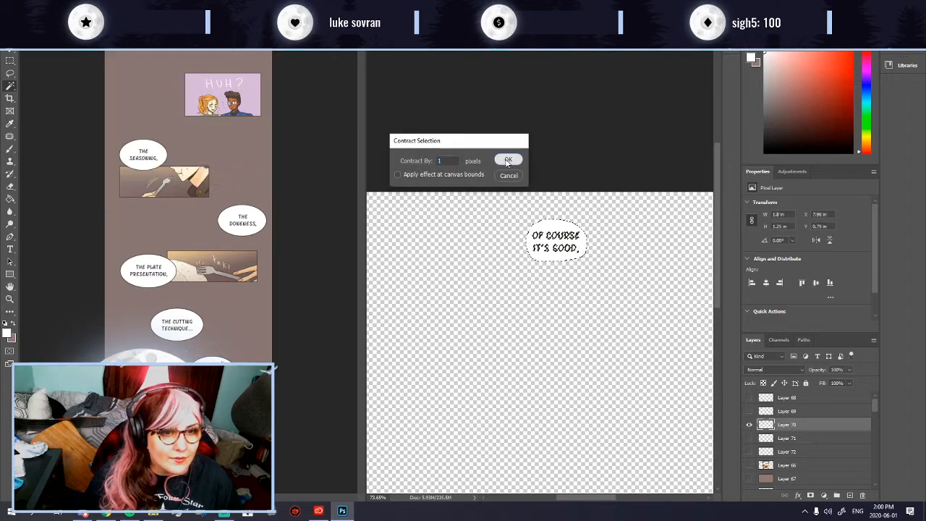
{"action": "left_click", "coordinate": [508, 159]}
{"action": "key", "text": "ctrl+d"}
Step: Show the brown Layer 67 as a backdrop and erase the leftover white outline around "OF COURSE IT'S GOOD," on Layer 70
{"action": "scroll", "coordinate": [519, 313], "scroll_direction": "down", "scroll_amount": 9}
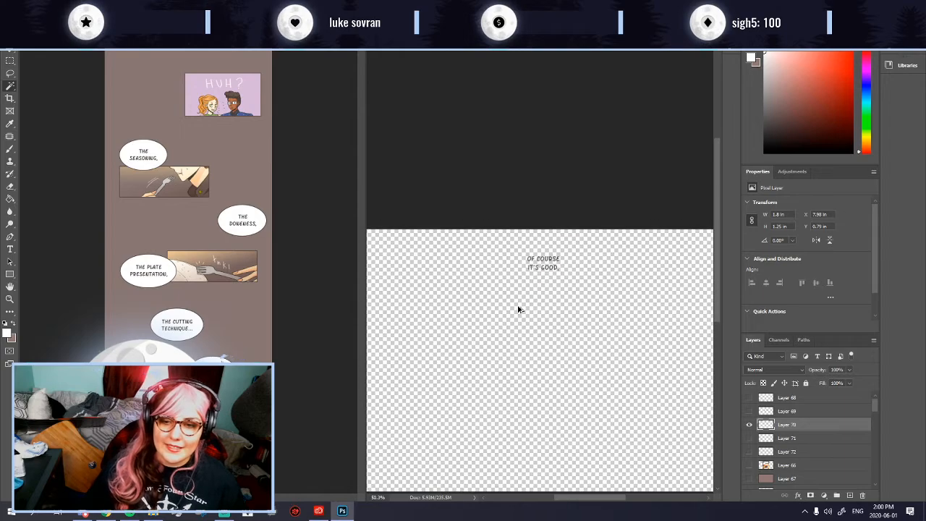
{"action": "scroll", "coordinate": [573, 324], "scroll_direction": "up", "scroll_amount": 3}
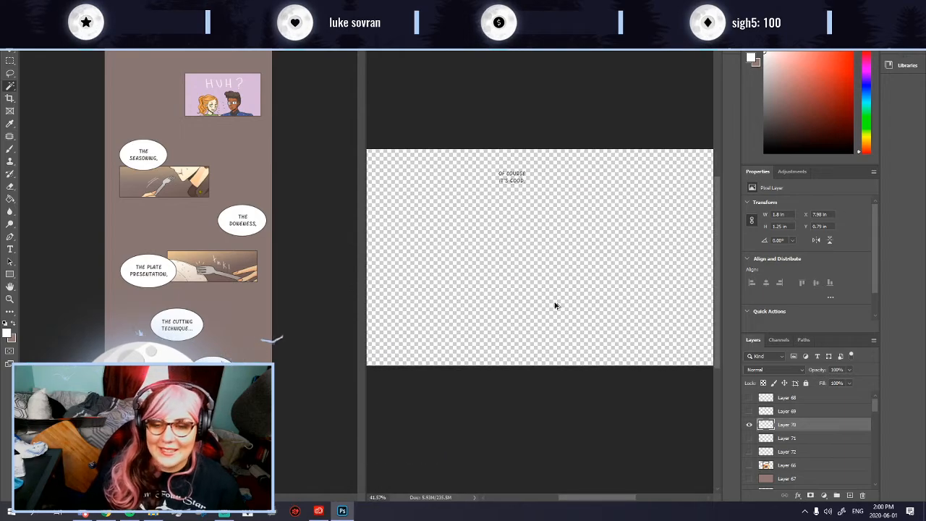
{"action": "scroll", "coordinate": [550, 303], "scroll_direction": "down", "scroll_amount": 1}
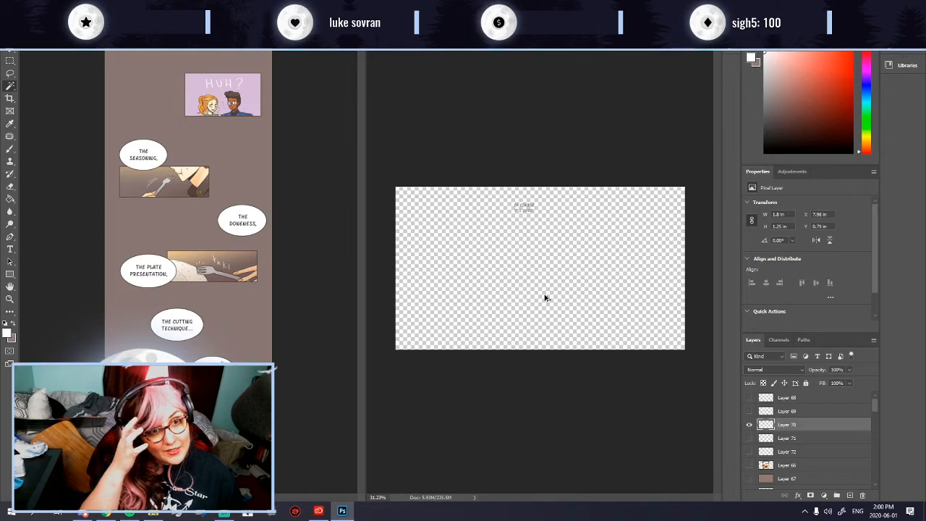
{"action": "scroll", "coordinate": [556, 198], "scroll_direction": "up", "scroll_amount": 5}
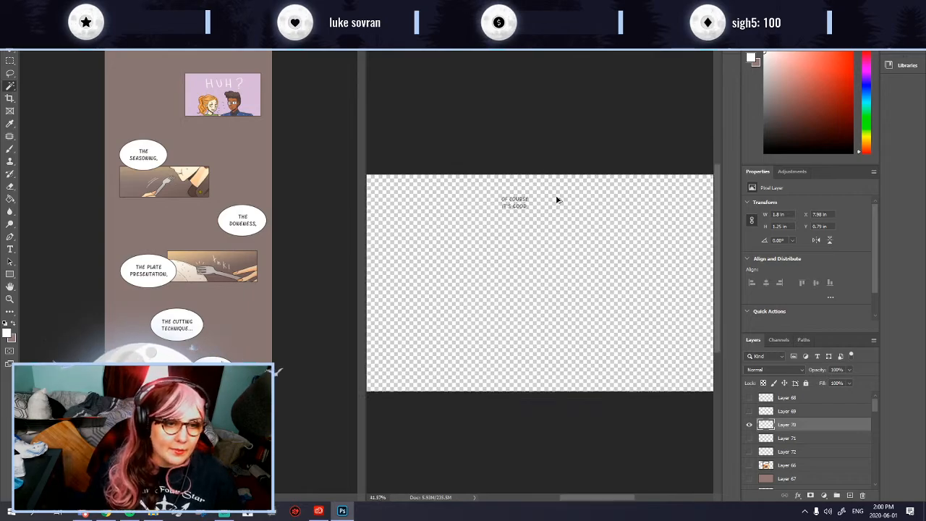
{"action": "scroll", "coordinate": [499, 205], "scroll_direction": "up", "scroll_amount": 3}
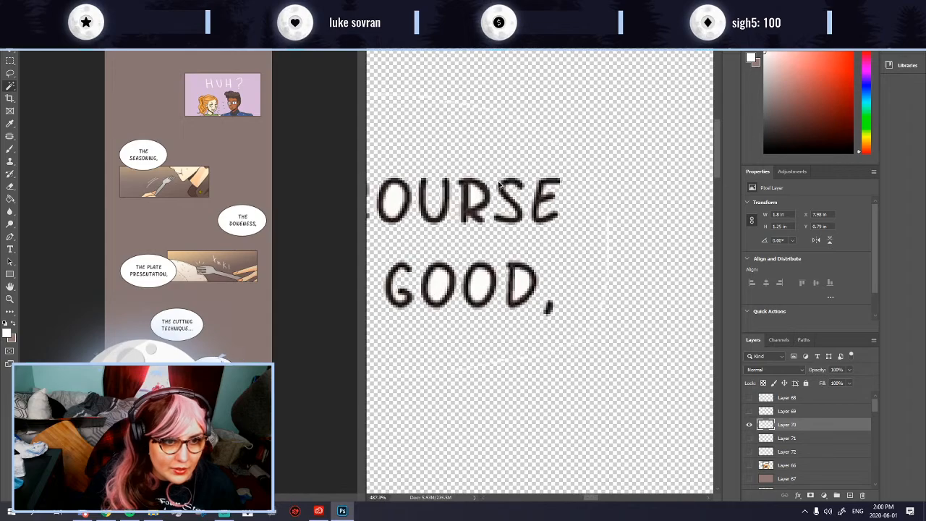
{"action": "scroll", "coordinate": [587, 246], "scroll_direction": "down", "scroll_amount": 1}
{"action": "scroll", "coordinate": [588, 246], "scroll_direction": "down", "scroll_amount": 2}
{"action": "scroll", "coordinate": [810, 434], "scroll_direction": "down", "scroll_amount": 2}
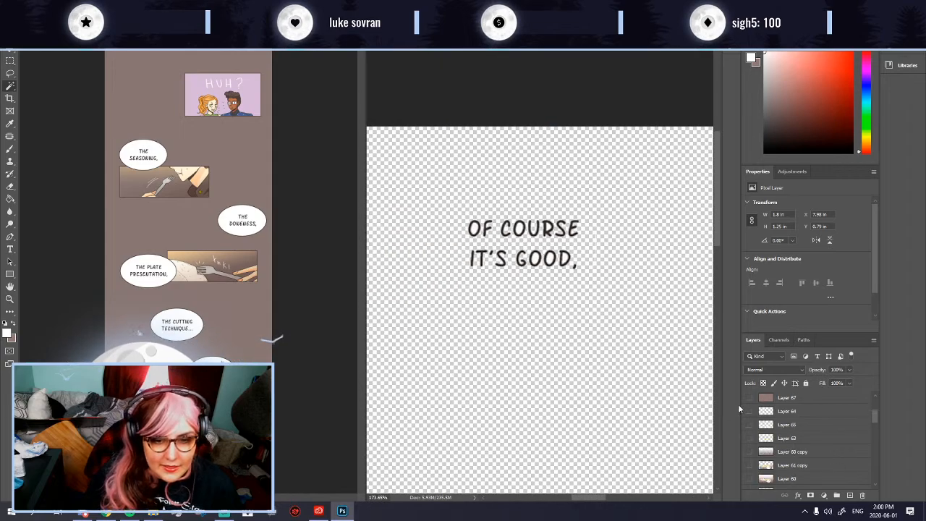
{"action": "left_click", "coordinate": [749, 398]}
{"action": "scroll", "coordinate": [818, 434], "scroll_direction": "up", "scroll_amount": 2}
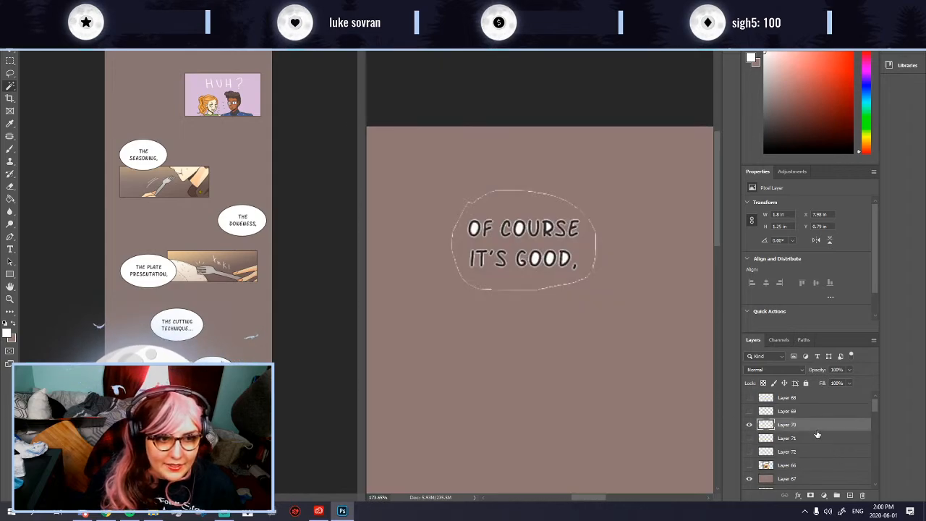
{"action": "left_click", "coordinate": [10, 186]}
{"action": "mouse_move", "coordinate": [483, 301]}
{"action": "left_mouse_down"}
{"action": "mouse_move", "coordinate": [598, 300]}
{"action": "mouse_move", "coordinate": [615, 249]}
{"action": "mouse_move", "coordinate": [614, 223]}
{"action": "mouse_move", "coordinate": [597, 199]}
{"action": "mouse_move", "coordinate": [573, 180]}
{"action": "mouse_move", "coordinate": [473, 178]}
{"action": "mouse_move", "coordinate": [444, 195]}
{"action": "mouse_move", "coordinate": [429, 224]}
{"action": "mouse_move", "coordinate": [432, 264]}
{"action": "left_mouse_up"}
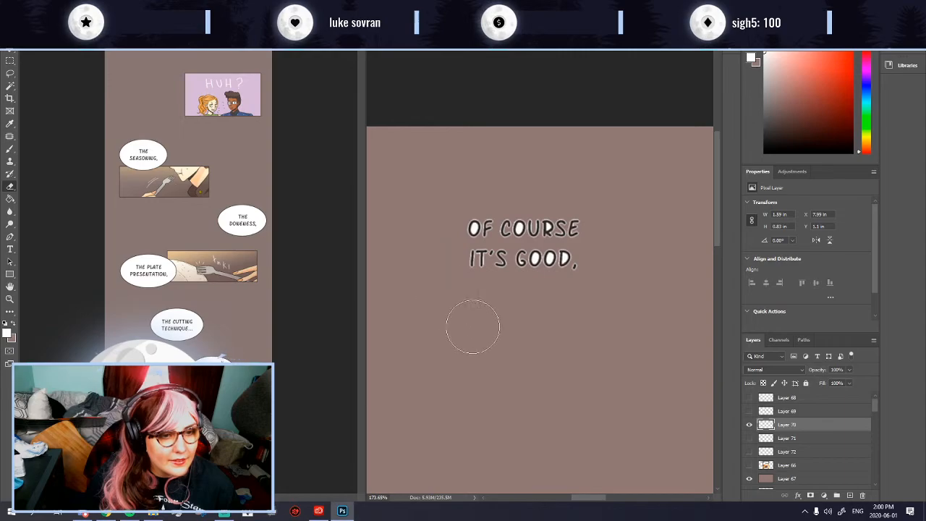
{"action": "scroll", "coordinate": [499, 322], "scroll_direction": "down", "scroll_amount": 8}
{"action": "left_click", "coordinate": [749, 425]}
{"action": "left_click", "coordinate": [749, 425]}
Step: Show Layers 69 and 68, select the white fill around the "CHOOSES TO EAT AT DIMANCHE" text on Layer 69, contract the selection and delete it
{"action": "left_click", "coordinate": [749, 411]}
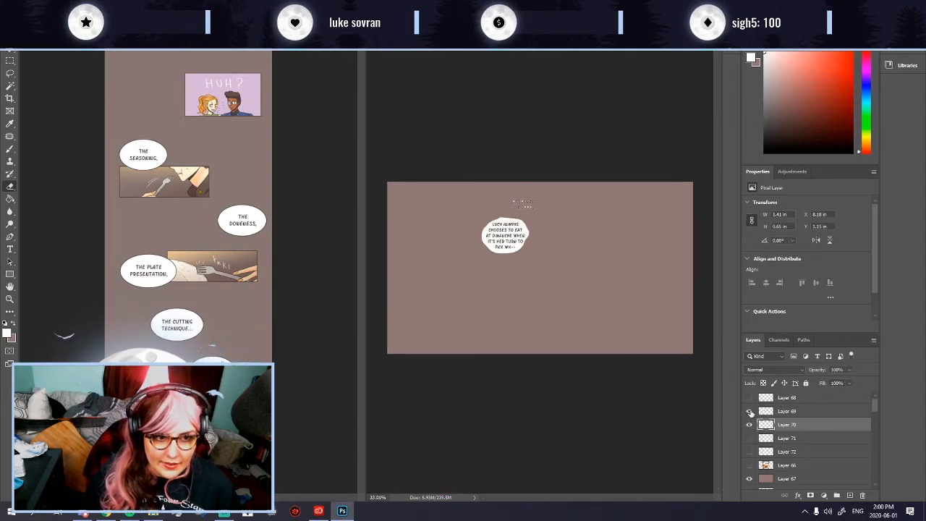
{"action": "left_click", "coordinate": [749, 397]}
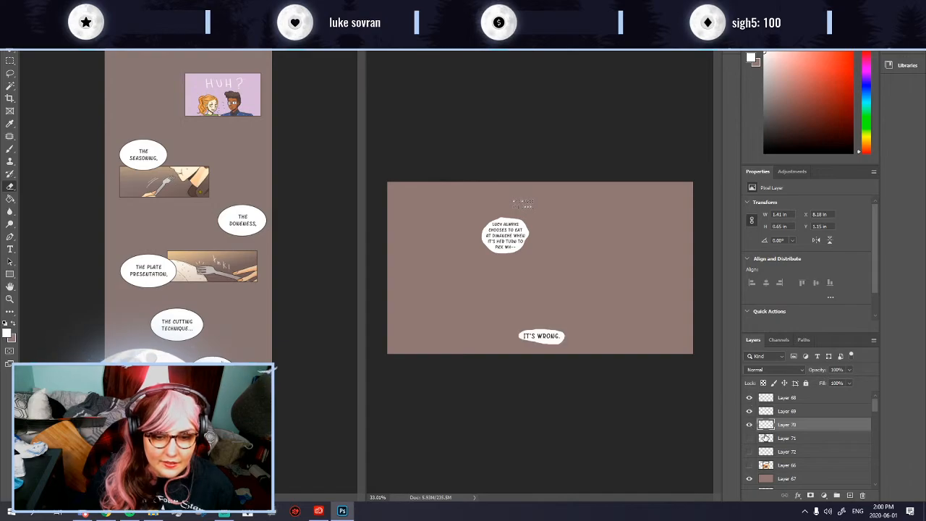
{"action": "left_click", "coordinate": [777, 412]}
{"action": "left_click", "coordinate": [10, 87]}
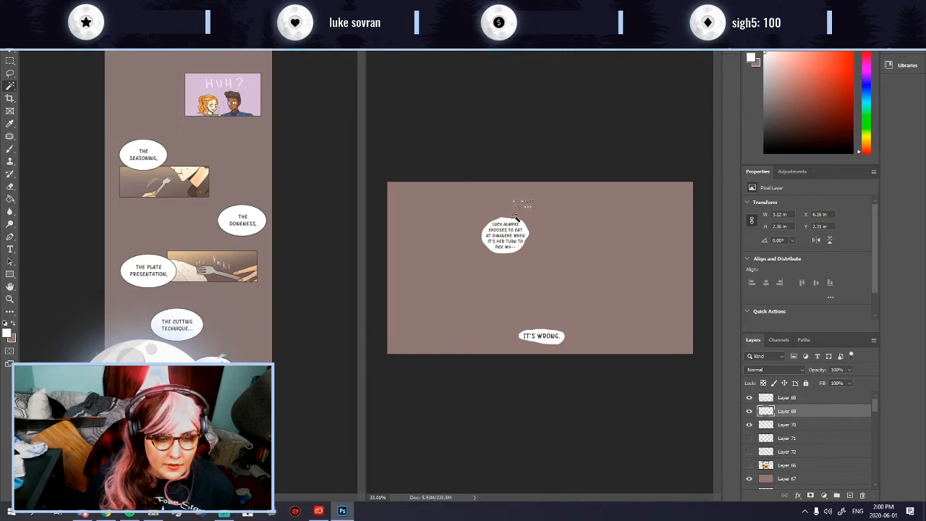
{"action": "left_click", "coordinate": [525, 227]}
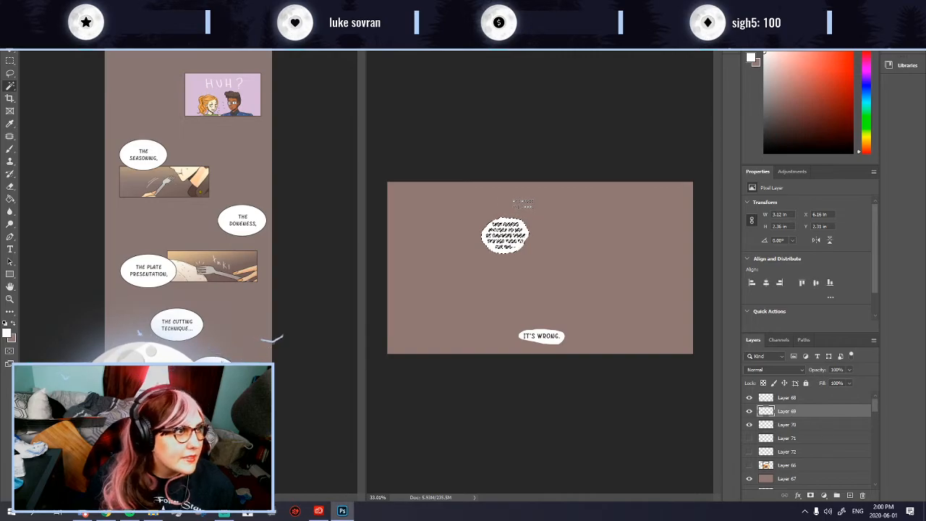
{"action": "left_click", "coordinate": [74, 7]}
{"action": "mouse_move", "coordinate": [115, 7]}
{"action": "mouse_move", "coordinate": [194, 141]}
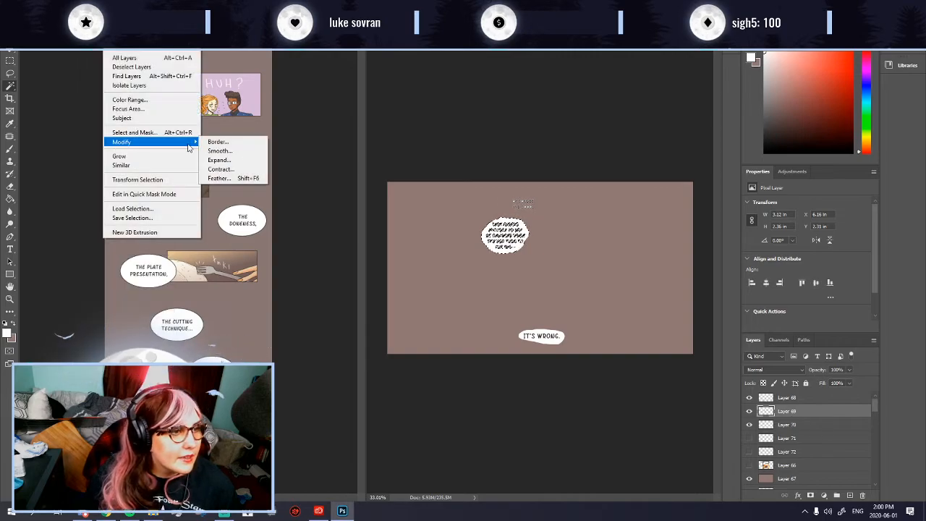
{"action": "left_click", "coordinate": [236, 169]}
{"action": "left_click", "coordinate": [510, 159]}
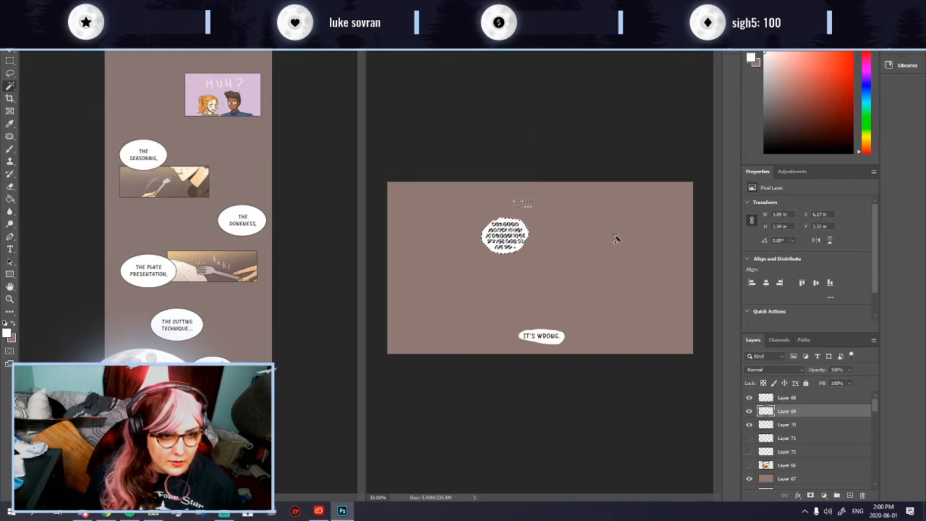
{"action": "key", "text": "Delete"}
Step: Erase the leftover bubble outline around the "CHOOSES TO EAT AT DIMANCHE" text on Layer 69
{"action": "scroll", "coordinate": [517, 224], "scroll_direction": "up", "scroll_amount": 4}
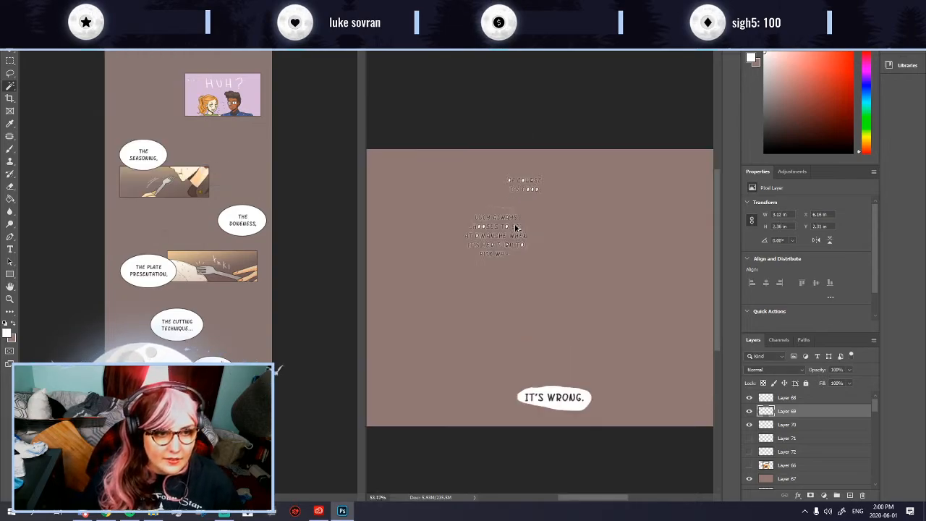
{"action": "left_click", "coordinate": [13, 187]}
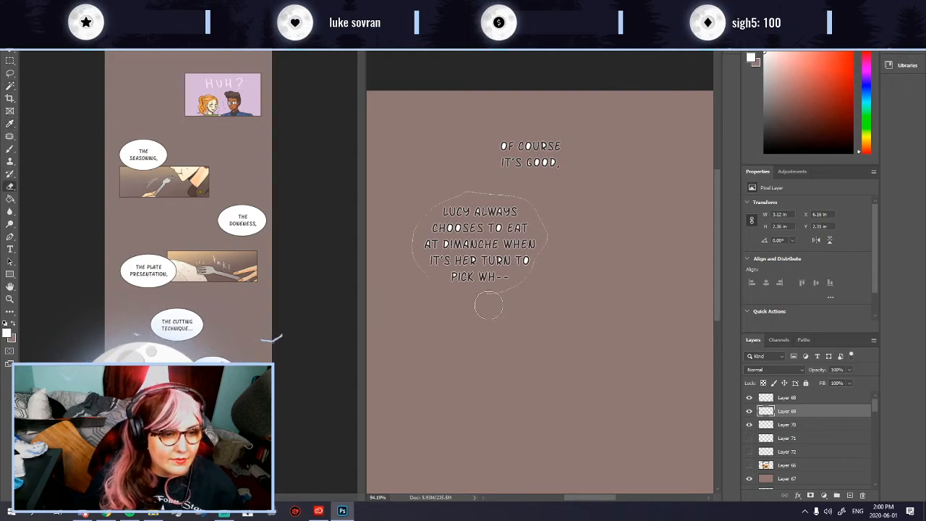
{"action": "mouse_move", "coordinate": [554, 244]}
{"action": "left_mouse_down"}
{"action": "mouse_move", "coordinate": [552, 218]}
{"action": "mouse_move", "coordinate": [505, 185]}
{"action": "mouse_move", "coordinate": [451, 186]}
{"action": "mouse_move", "coordinate": [418, 200]}
{"action": "mouse_move", "coordinate": [443, 186]}
{"action": "mouse_move", "coordinate": [450, 190]}
{"action": "mouse_move", "coordinate": [421, 206]}
{"action": "left_mouse_up"}
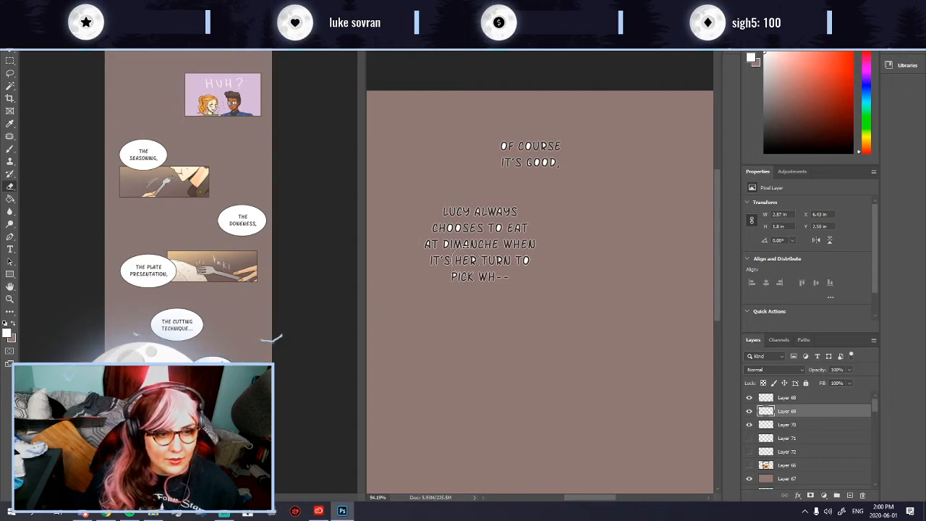
Step: Select the white fill around "IT'S WRONG." on Layer 68, contract the selection, delete it and deselect
{"action": "scroll", "coordinate": [538, 355], "scroll_direction": "down", "scroll_amount": 5}
{"action": "scroll", "coordinate": [617, 411], "scroll_direction": "up", "scroll_amount": 2}
{"action": "key", "text": "alt+]"}
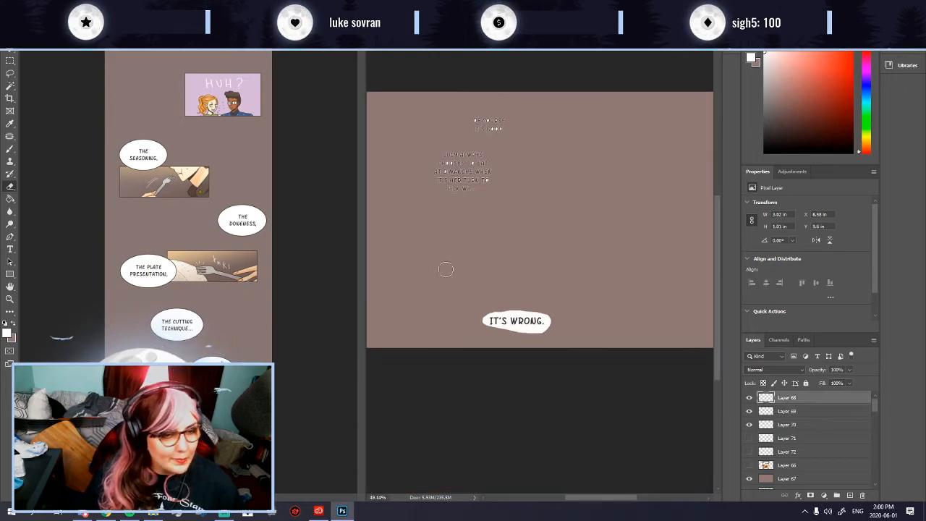
{"action": "left_click", "coordinate": [10, 86]}
{"action": "left_click", "coordinate": [537, 330]}
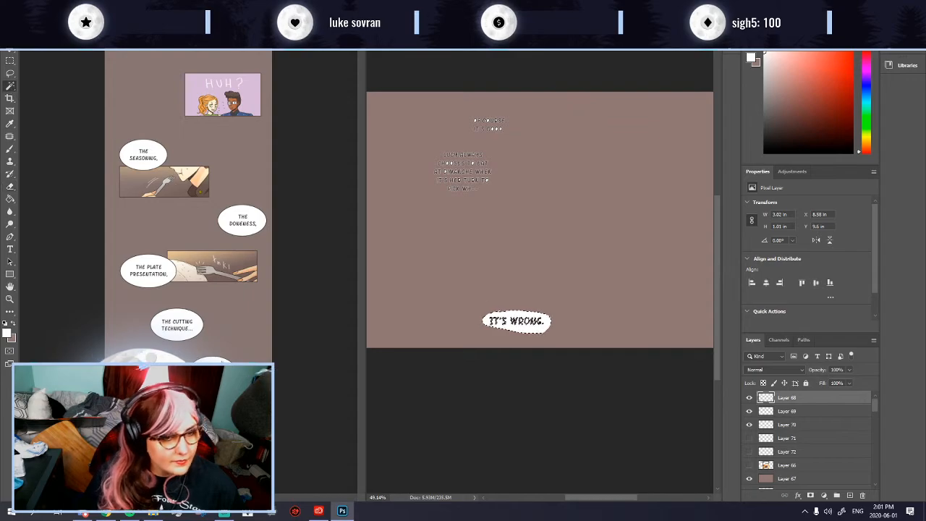
{"action": "left_click", "coordinate": [114, 3]}
{"action": "mouse_move", "coordinate": [181, 143]}
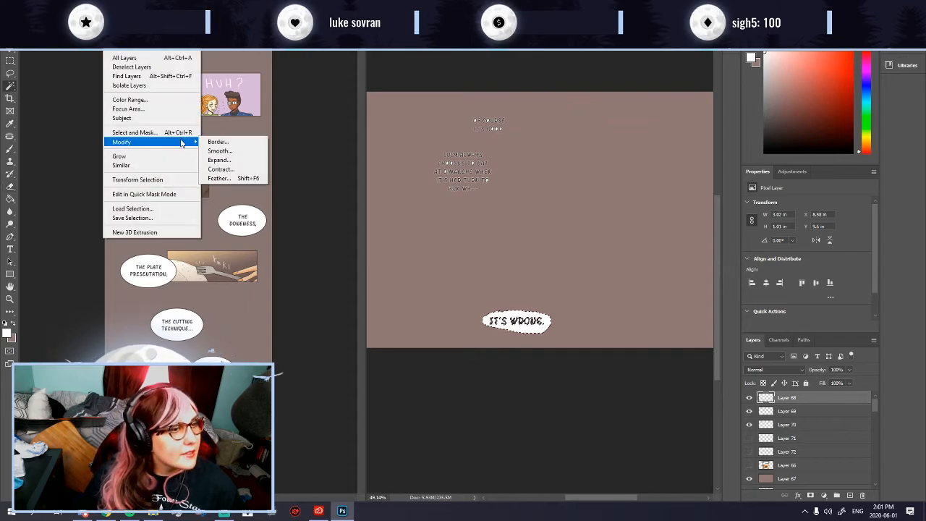
{"action": "left_click", "coordinate": [220, 169]}
{"action": "left_click", "coordinate": [507, 157]}
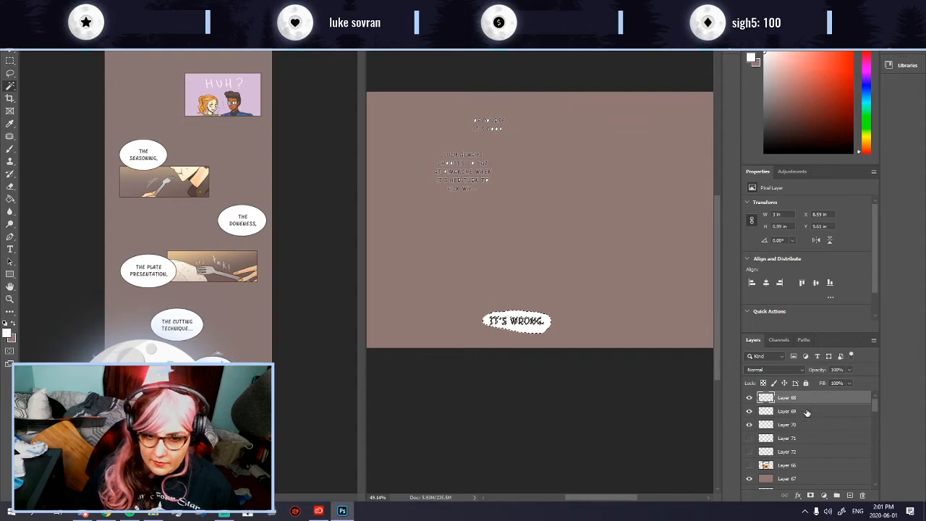
{"action": "key", "text": "Delete"}
{"action": "key", "text": "ctrl+d"}
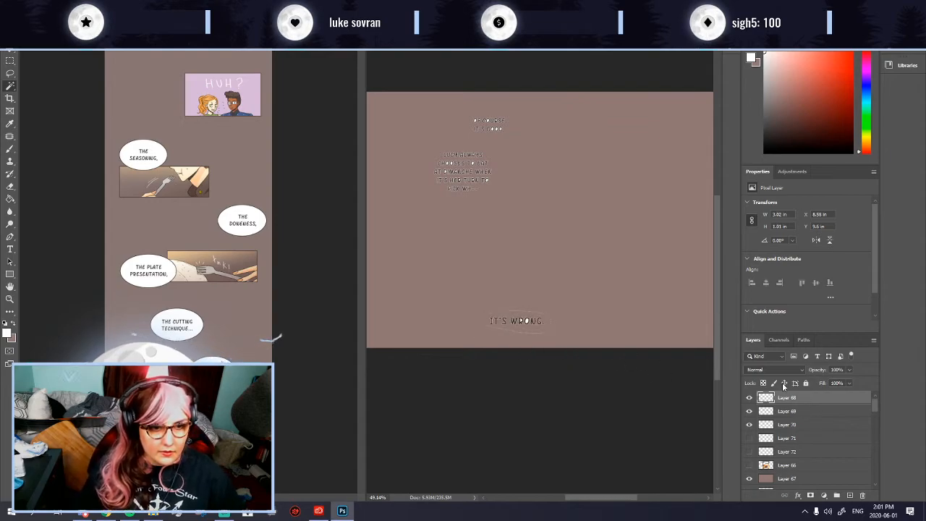
Step: Erase the leftover bubble outline around "IT'S WRONG." on Layer 68
{"action": "key", "text": "e"}
{"action": "scroll", "coordinate": [499, 384], "scroll_direction": "up", "scroll_amount": 2}
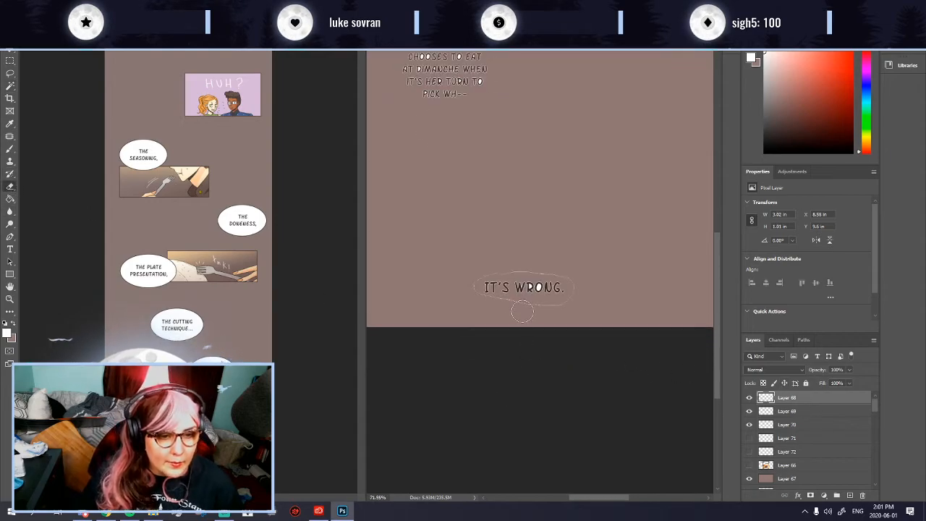
{"action": "mouse_move", "coordinate": [534, 313]}
{"action": "left_mouse_down"}
{"action": "mouse_move", "coordinate": [579, 294]}
{"action": "mouse_move", "coordinate": [578, 280]}
{"action": "mouse_move", "coordinate": [545, 265]}
{"action": "mouse_move", "coordinate": [473, 269]}
{"action": "mouse_move", "coordinate": [467, 290]}
{"action": "mouse_move", "coordinate": [476, 303]}
{"action": "mouse_move", "coordinate": [510, 309]}
{"action": "mouse_move", "coordinate": [480, 310]}
{"action": "left_mouse_up"}
{"action": "scroll", "coordinate": [542, 287], "scroll_direction": "down", "scroll_amount": 5}
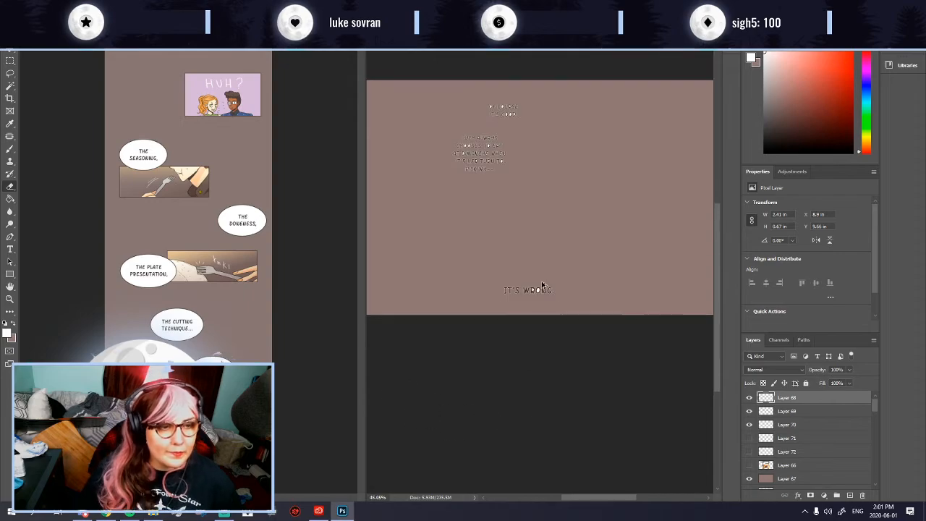
Step: Hide the brown Layer 67 and the text Layers 68, 69 and 70, and make Layer 70 active
{"action": "left_click", "coordinate": [750, 480]}
{"action": "left_click", "coordinate": [750, 398]}
{"action": "left_click", "coordinate": [749, 412]}
{"action": "left_click", "coordinate": [749, 424]}
{"action": "left_click", "coordinate": [789, 428]}
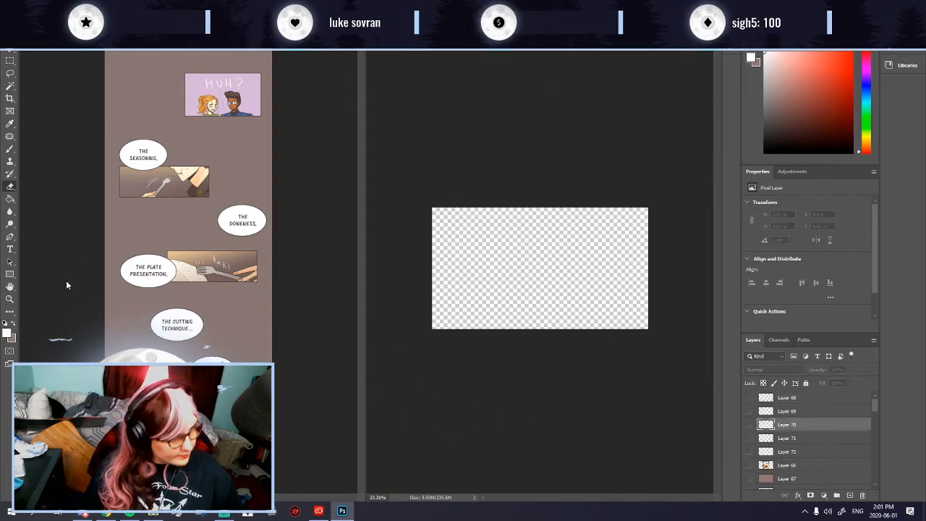
Step: Save the canvas with all layers hidden as a PNG copy named gh1co35.png
{"action": "key", "text": "ctrl+shift+s"}
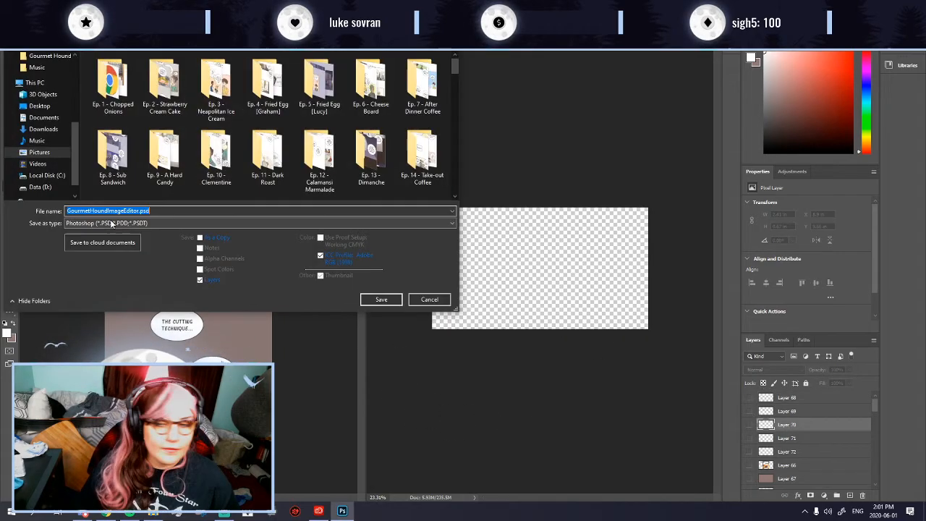
{"action": "left_click", "coordinate": [164, 222]}
{"action": "left_click", "coordinate": [108, 356]}
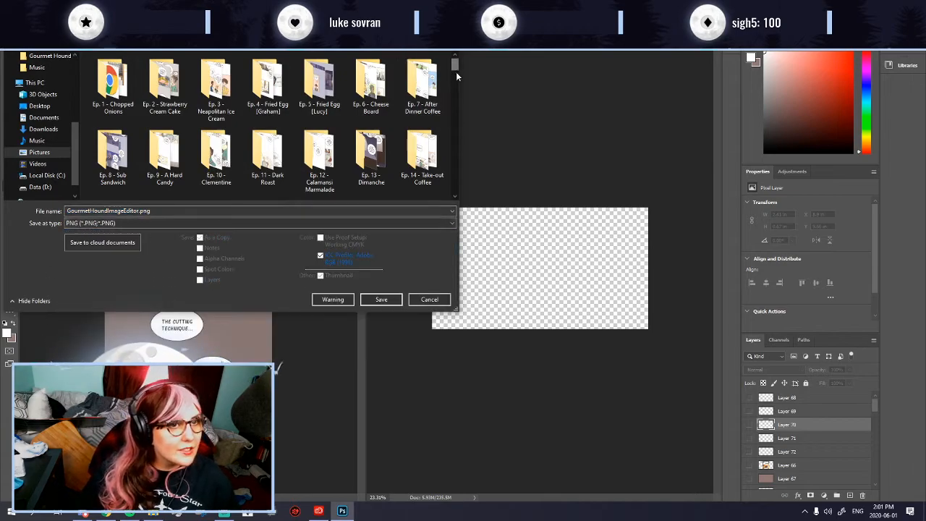
{"action": "left_click_drag", "start_coordinate": [457, 69], "coordinate": [456, 181]}
{"action": "left_click", "coordinate": [103, 174]}
{"action": "left_click", "coordinate": [81, 210]}
{"action": "left_click", "coordinate": [89, 211]}
{"action": "key", "text": "BackSpace"}
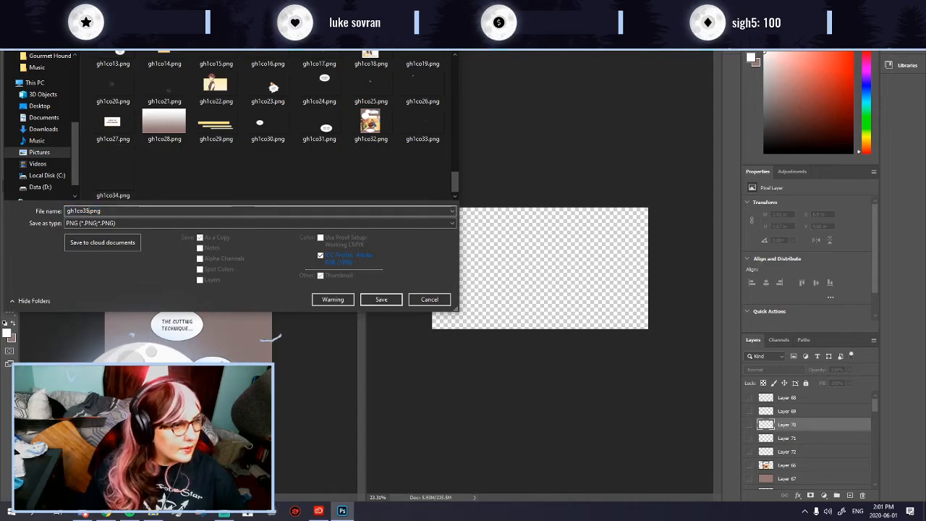
{"action": "key", "text": "Return"}
{"action": "key", "text": "Return"}
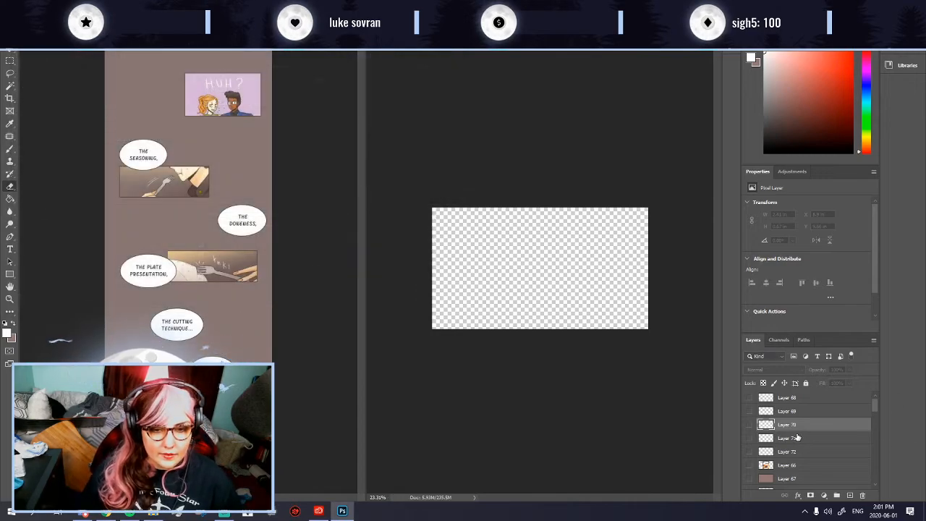
Step: Show Layer 70 with "OF COURSE IT'S GOOD," and save it as a PNG copy, replacing gh1co35.png
{"action": "left_click", "coordinate": [750, 425]}
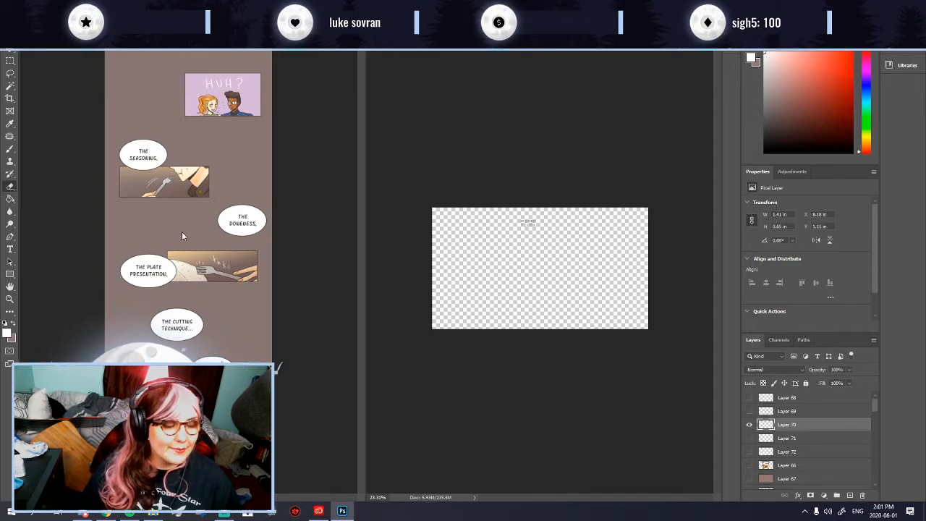
{"action": "key", "text": "ctrl+shift+s"}
{"action": "left_click", "coordinate": [138, 223]}
{"action": "left_click", "coordinate": [231, 356]}
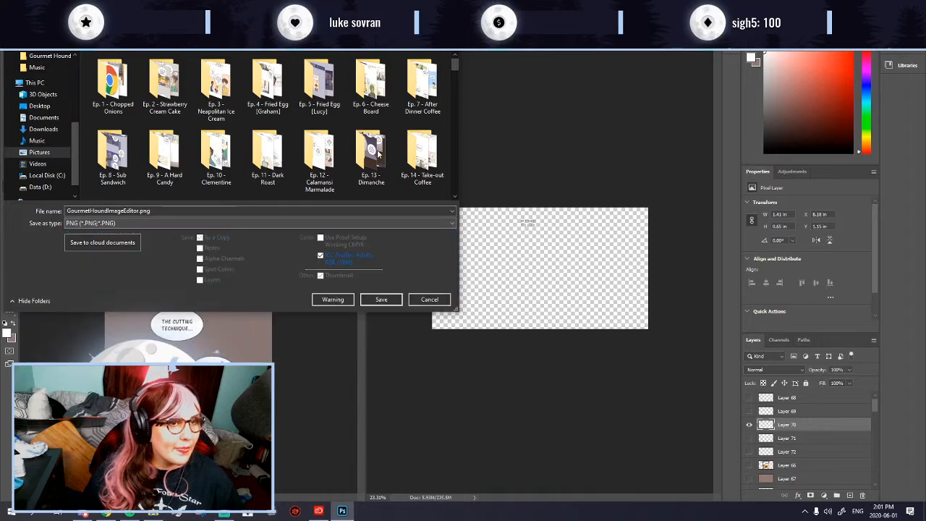
{"action": "left_click_drag", "start_coordinate": [454, 64], "coordinate": [454, 182]}
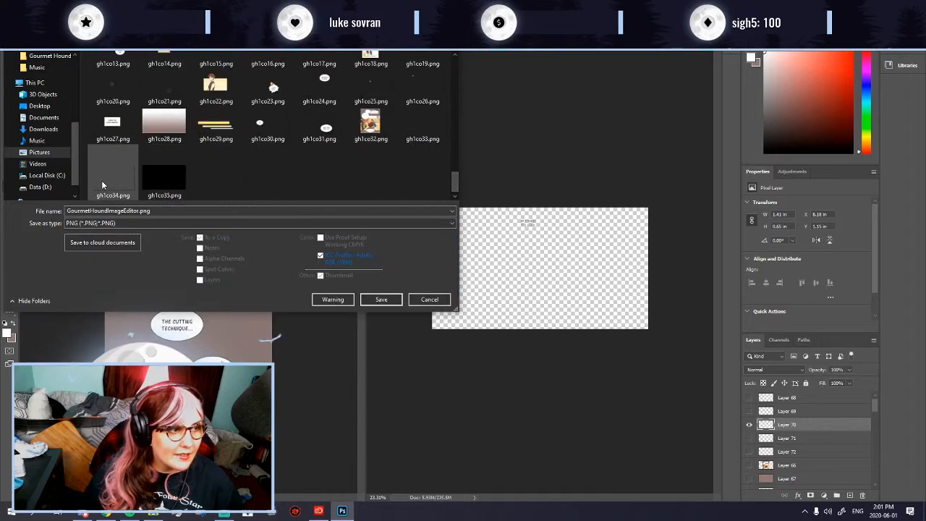
{"action": "left_click", "coordinate": [164, 178]}
{"action": "left_click", "coordinate": [382, 299]}
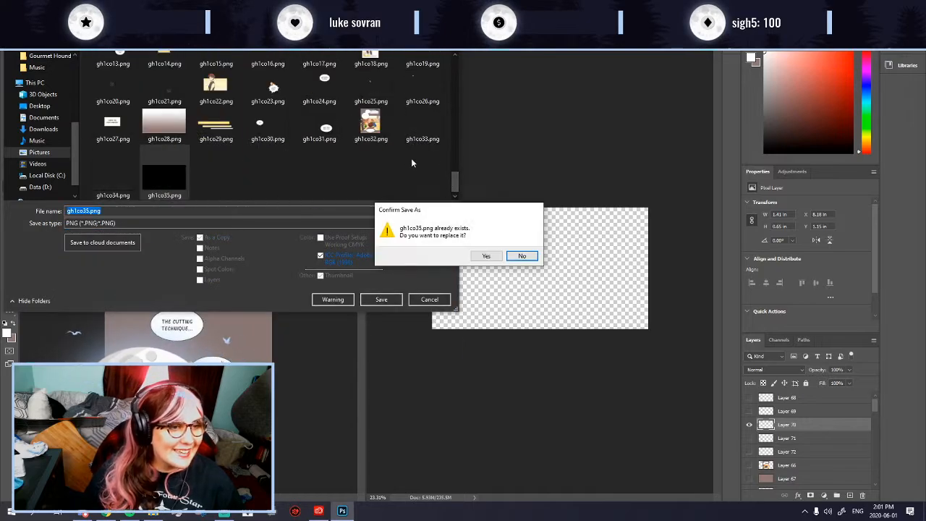
{"action": "left_click", "coordinate": [488, 258]}
{"action": "left_click", "coordinate": [520, 152]}
Step: Hide Layer 70, show only Layer 69 and save it as a PNG copy named gh1co36.png
{"action": "left_click", "coordinate": [750, 426]}
{"action": "left_click", "coordinate": [791, 412]}
{"action": "key", "text": "ctrl+shift+s"}
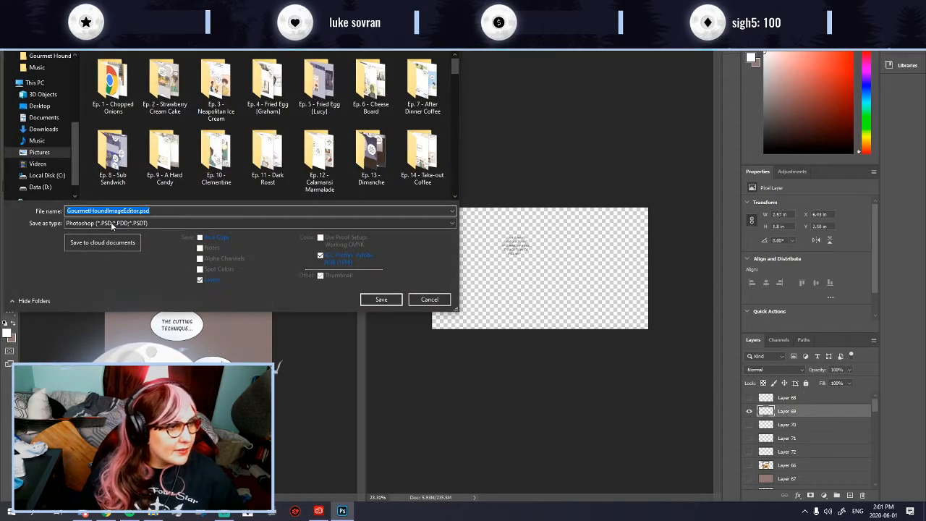
{"action": "left_click", "coordinate": [110, 223]}
{"action": "left_click", "coordinate": [110, 358]}
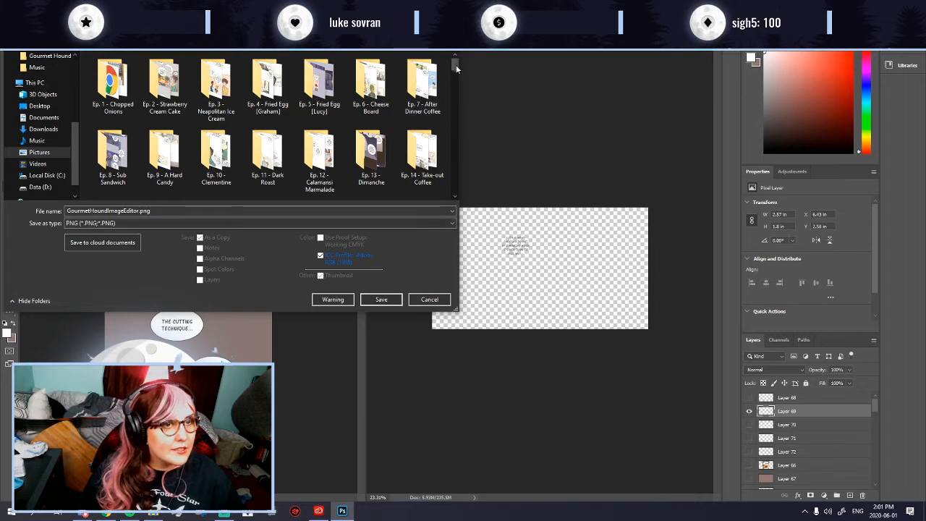
{"action": "left_click_drag", "start_coordinate": [457, 67], "coordinate": [443, 190]}
{"action": "left_click", "coordinate": [164, 172]}
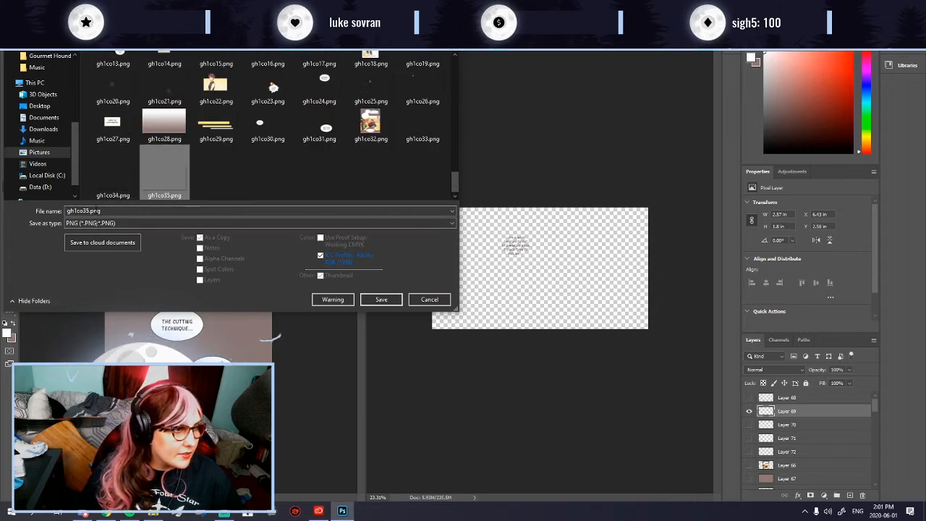
{"action": "left_click", "coordinate": [95, 210]}
{"action": "left_click", "coordinate": [90, 210]}
{"action": "key", "text": "BackSpace"}
{"action": "type", "text": "6"}
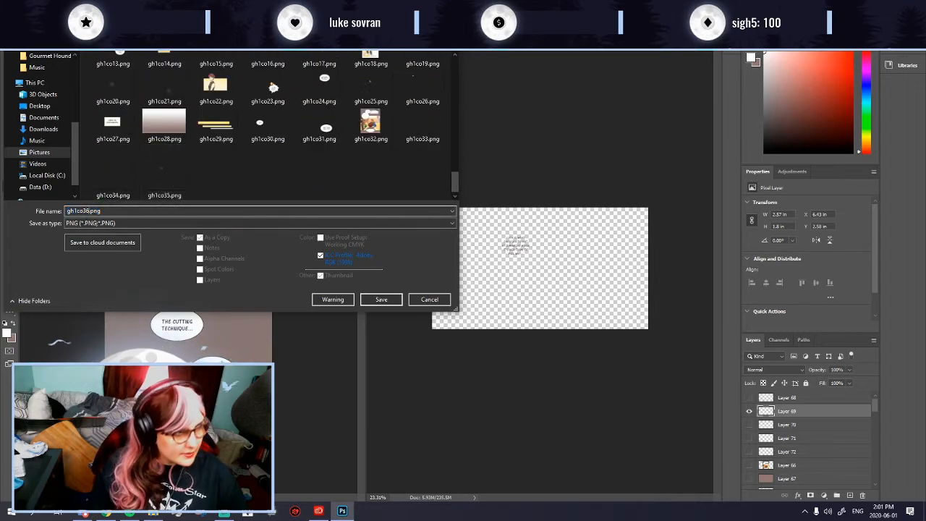
{"action": "key", "text": "Return"}
{"action": "key", "text": "Return"}
Step: Hide Layer 69, show only Layer 68 with "IT'S WRONG." and save it as a PNG copy named gh1co37.png
{"action": "left_click", "coordinate": [749, 409]}
{"action": "left_click", "coordinate": [749, 398]}
{"action": "key", "text": "ctrl+shift+s"}
{"action": "left_click", "coordinate": [145, 222]}
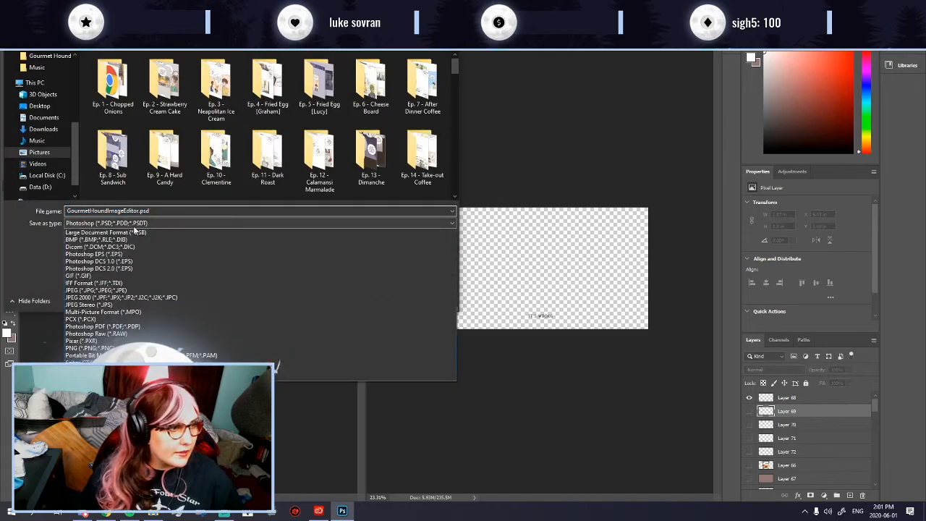
{"action": "left_click", "coordinate": [90, 323]}
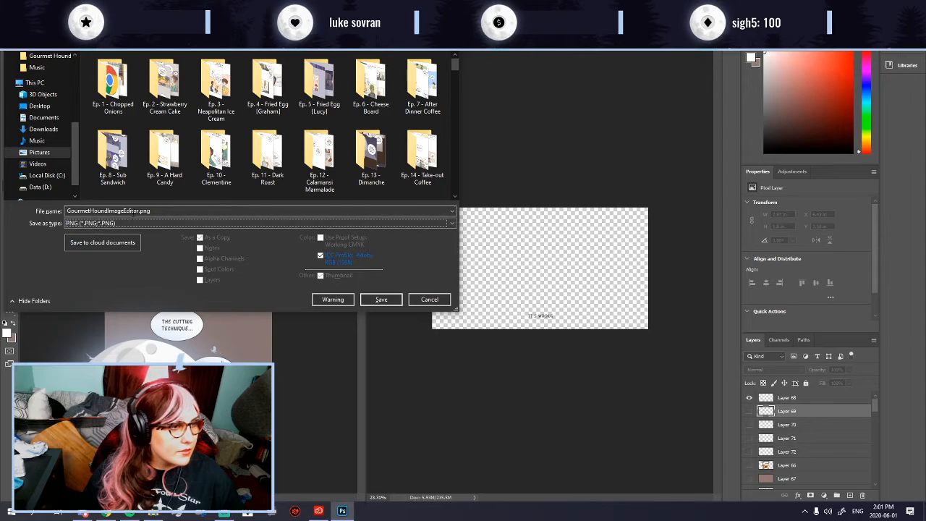
{"action": "left_click_drag", "start_coordinate": [454, 67], "coordinate": [454, 199]}
{"action": "left_click", "coordinate": [196, 193]}
{"action": "left_click", "coordinate": [92, 211]}
{"action": "left_click", "coordinate": [90, 211]}
{"action": "key", "text": "BackSpace"}
{"action": "type", "text": "7"}
{"action": "key", "text": "Return"}
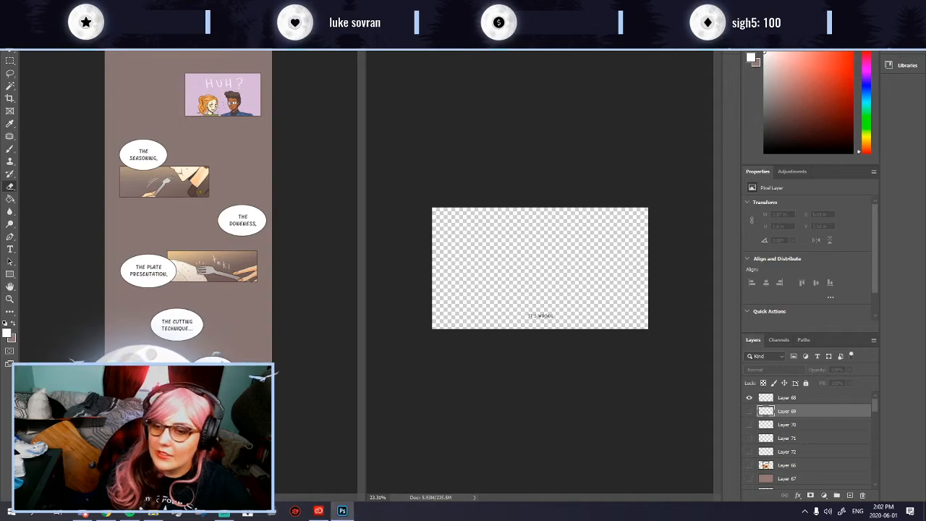
Step: Hide Layer 68 and copy the strip with the "HUH?" panel from the comic page into the transparent canvas
{"action": "left_click", "coordinate": [750, 400]}
{"action": "left_click", "coordinate": [804, 400]}
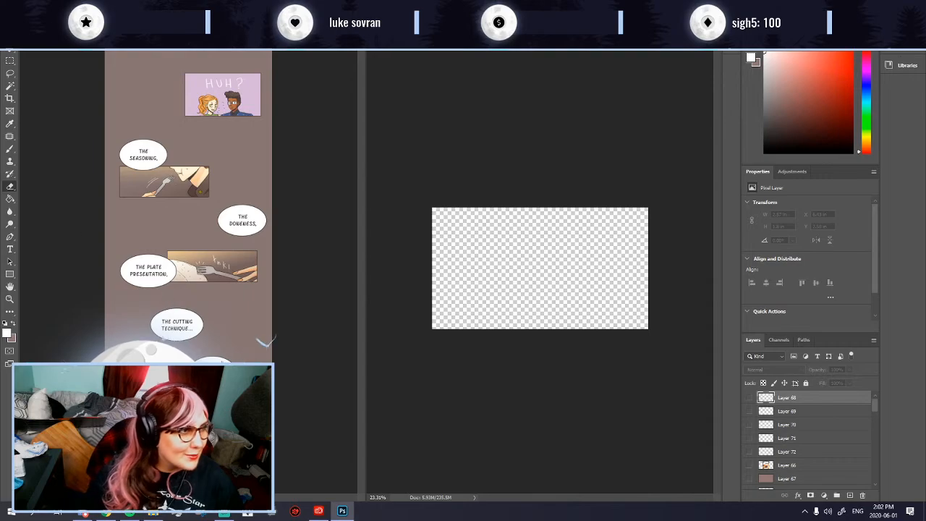
{"action": "left_click", "coordinate": [10, 60]}
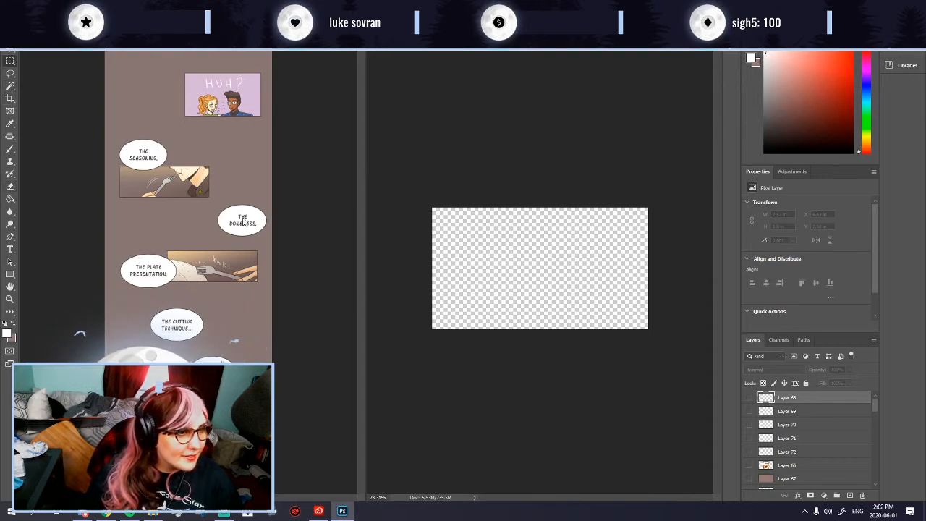
{"action": "left_click", "coordinate": [104, 129]}
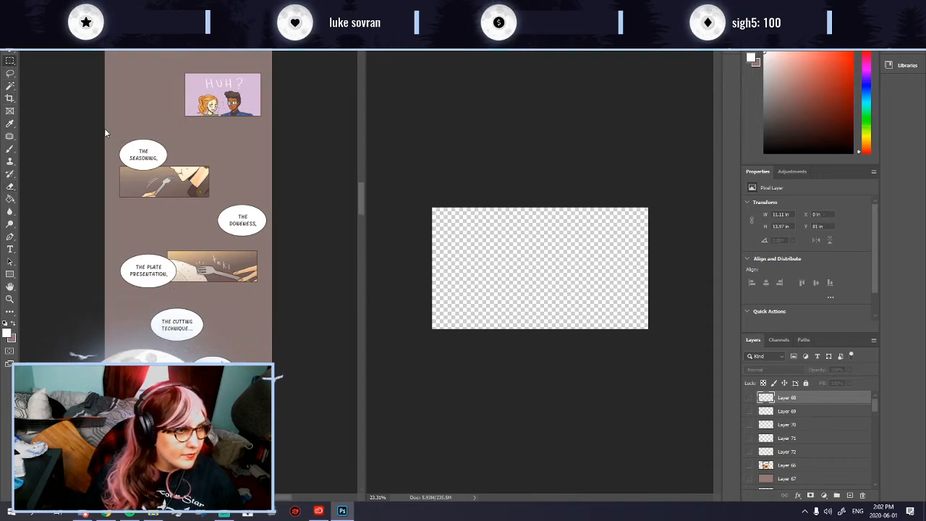
{"action": "scroll", "coordinate": [232, 202], "scroll_direction": "up", "scroll_amount": 2}
{"action": "key", "text": "ctrl+d"}
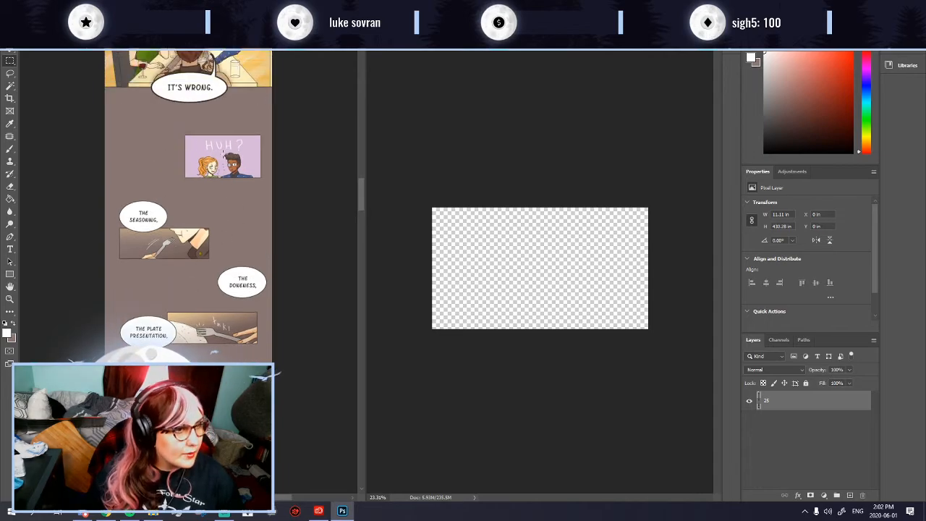
{"action": "left_click_drag", "start_coordinate": [105, 128], "coordinate": [281, 190]}
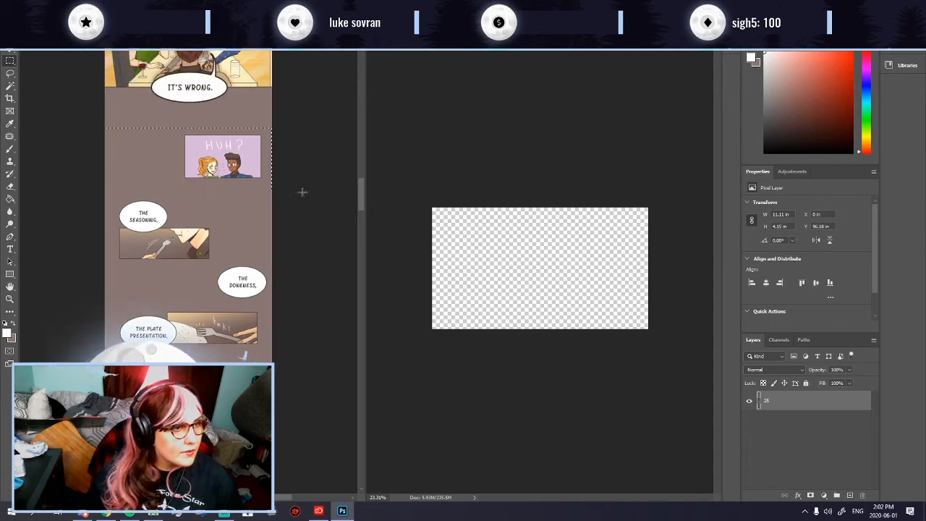
{"action": "key", "text": "ctrl+c"}
{"action": "left_click", "coordinate": [659, 248]}
{"action": "key", "text": "ctrl+v"}
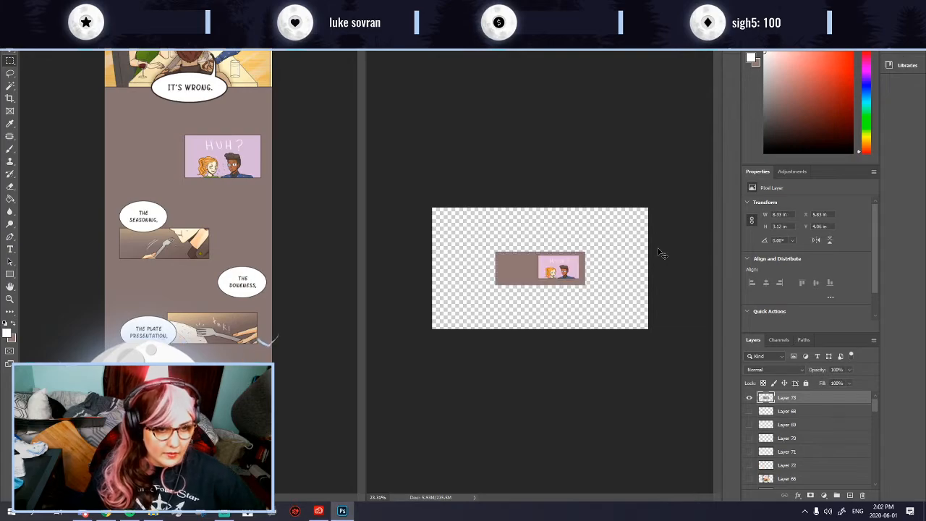
Step: Scale the pasted "HUH?" strip up to the full width of the canvas, 20 in
{"action": "key", "text": "ctrl+t"}
{"action": "left_click_drag", "start_coordinate": [541, 285], "coordinate": [541, 329]}
{"action": "left_click_drag", "start_coordinate": [467, 288], "coordinate": [426, 270]}
{"action": "key", "text": "Return"}
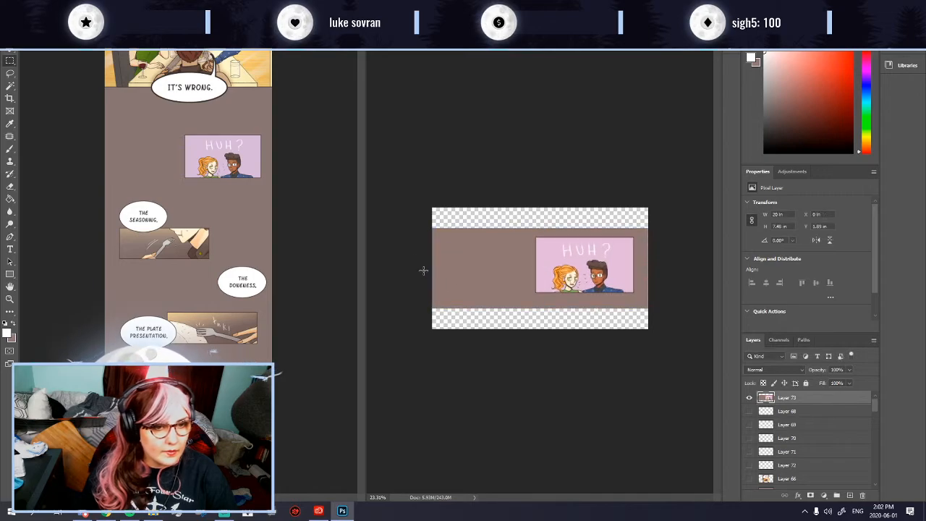
Step: Select the brown background around the "HUH?" panel with the Magic Wand and delete it
{"action": "left_click", "coordinate": [11, 85]}
{"action": "left_click", "coordinate": [444, 267]}
{"action": "key", "text": "Delete"}
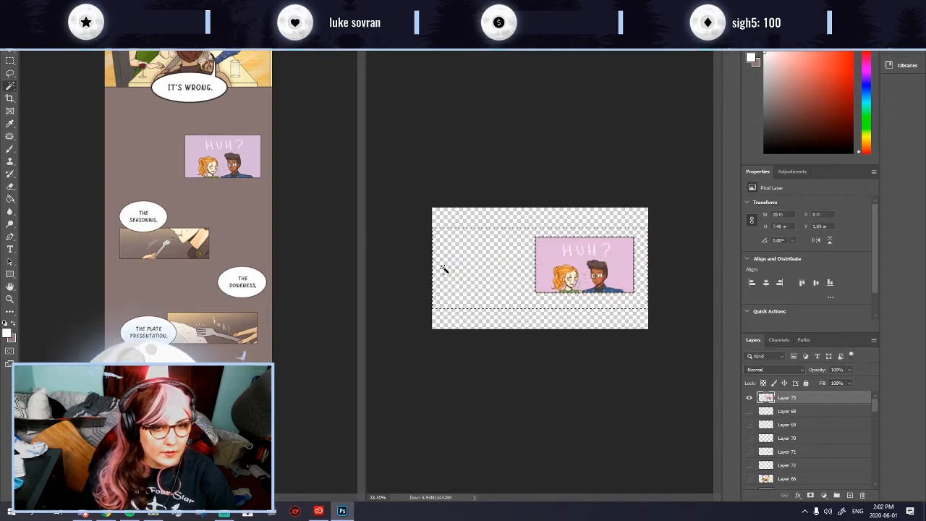
{"action": "key", "text": "ctrl+d"}
{"action": "key", "text": "ctrl+shift+s"}
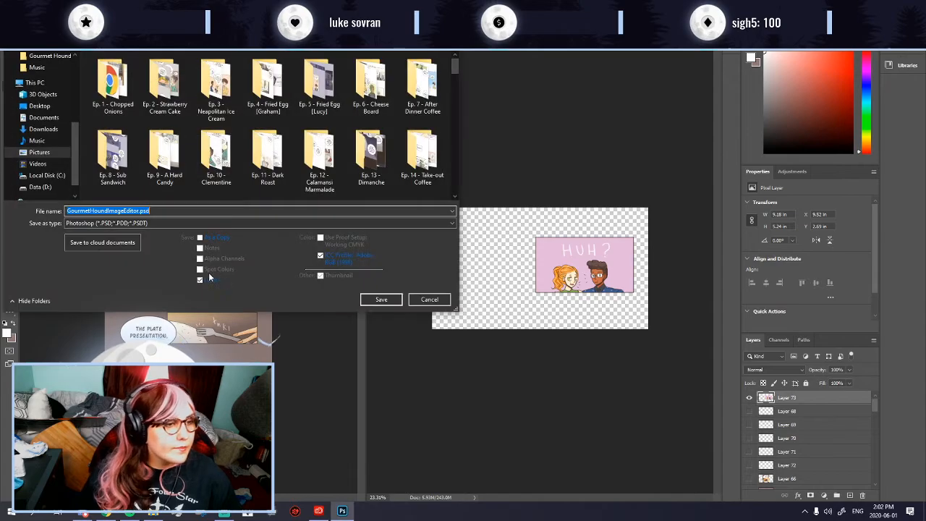
{"action": "left_click", "coordinate": [167, 223]}
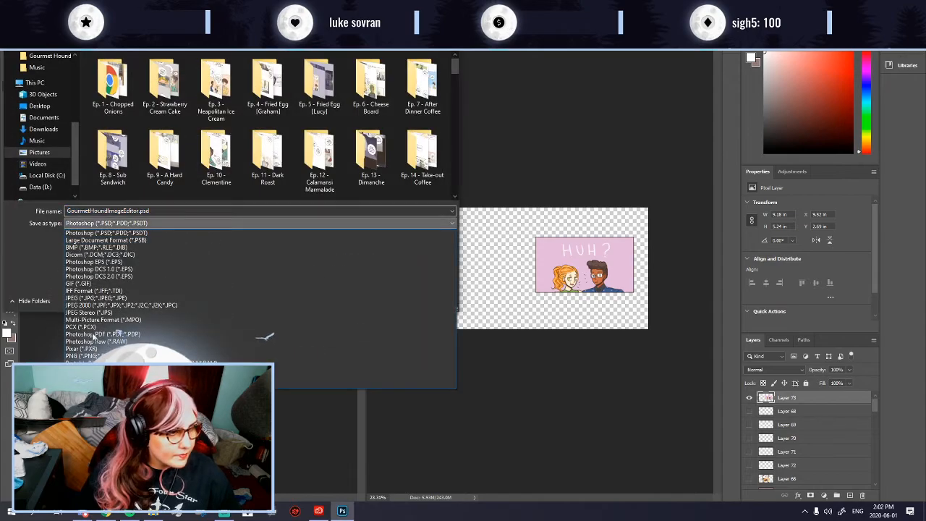
{"action": "left_click", "coordinate": [586, 361]}
{"action": "left_click", "coordinate": [430, 299]}
Step: Select the "HUH?" lettering with a rectangular marquee and copy it to a new layer
{"action": "scroll", "coordinate": [685, 264], "scroll_direction": "up", "scroll_amount": 9}
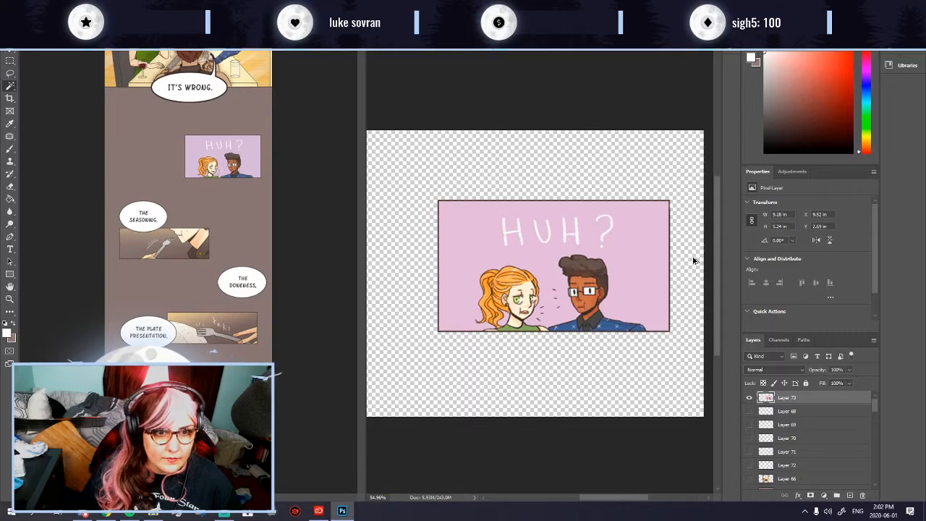
{"action": "left_click", "coordinate": [11, 62]}
{"action": "left_click_drag", "start_coordinate": [481, 206], "coordinate": [619, 252]}
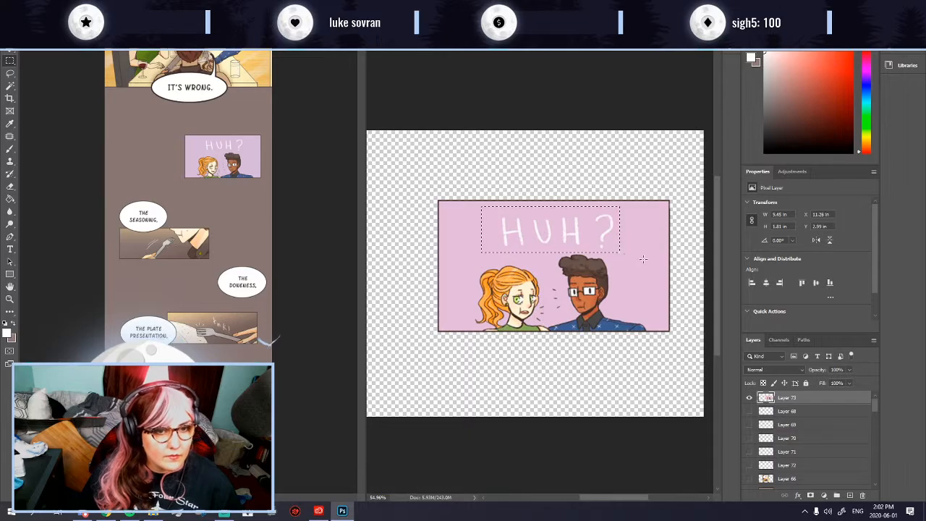
{"action": "key", "text": "ctrl+j"}
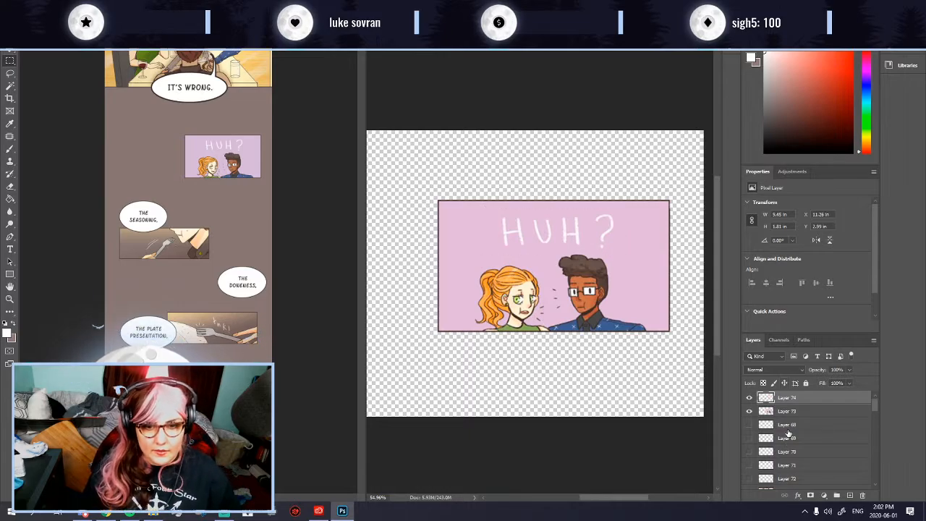
Step: Sample the panel's pink and paint over the "HUH?" lettering on Layer 73 within the lettering's selection, with Layer 74 hidden
{"action": "left_click", "coordinate": [766, 399], "text": "ctrl"}
{"action": "left_click", "coordinate": [769, 411]}
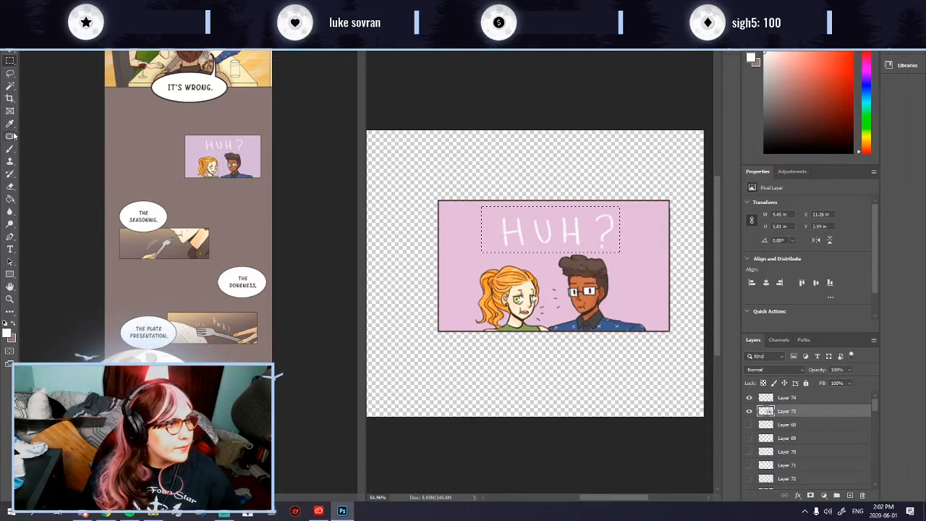
{"action": "left_click", "coordinate": [10, 125]}
{"action": "left_click", "coordinate": [457, 251]}
{"action": "left_click", "coordinate": [10, 148]}
{"action": "left_click", "coordinate": [749, 397]}
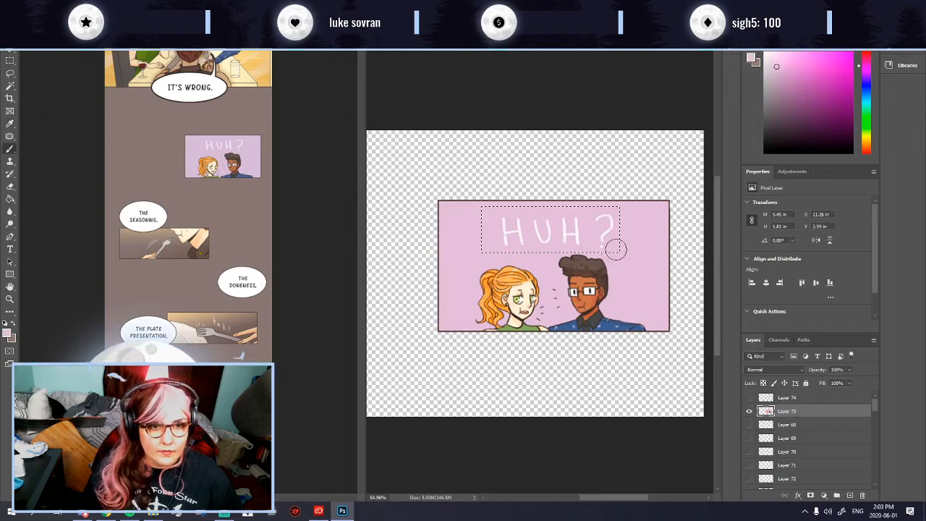
{"action": "left_click_drag", "start_coordinate": [462, 227], "coordinate": [615, 225]}
{"action": "key", "text": "ctrl+d"}
{"action": "scroll", "coordinate": [560, 297], "scroll_direction": "down", "scroll_amount": 4}
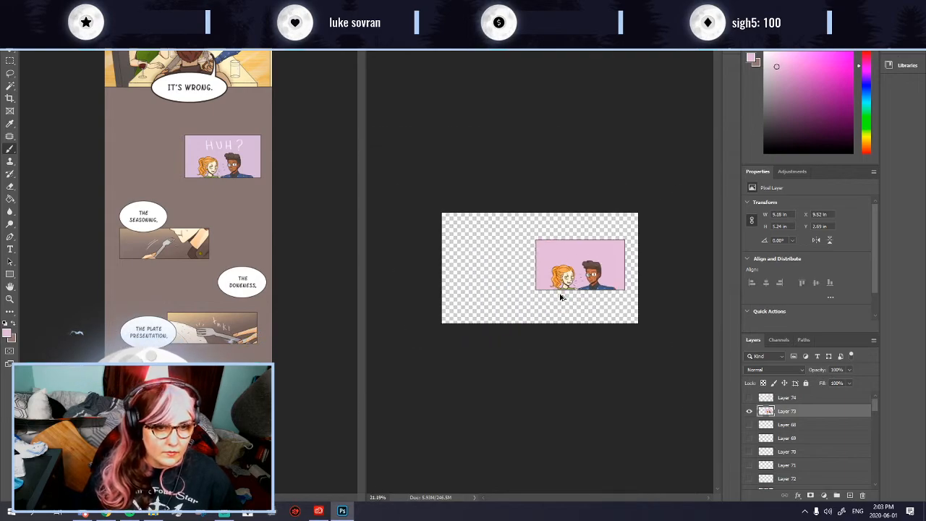
Step: Show only Layer 74, select its pink background with the Magic Wand, contract the selection by 1 pixel and delete it
{"action": "left_click", "coordinate": [783, 399]}
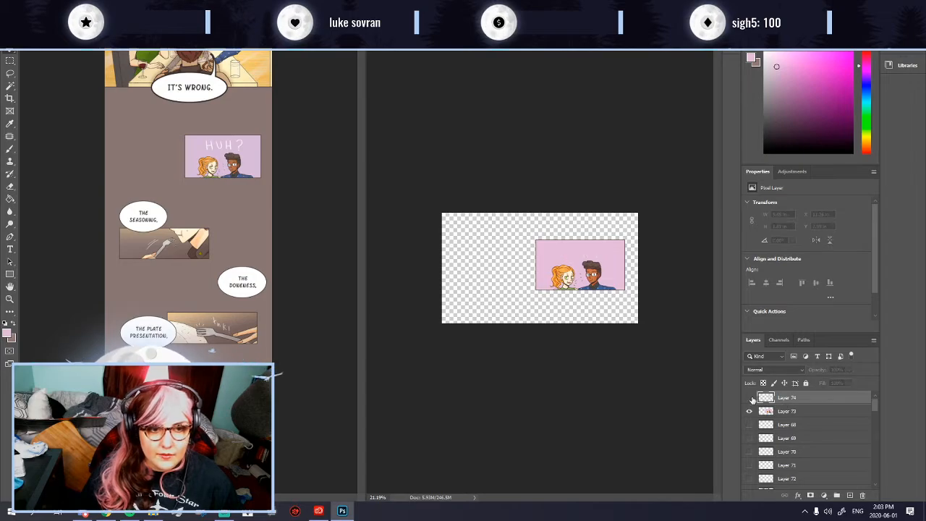
{"action": "left_click", "coordinate": [749, 414]}
{"action": "left_click", "coordinate": [787, 413]}
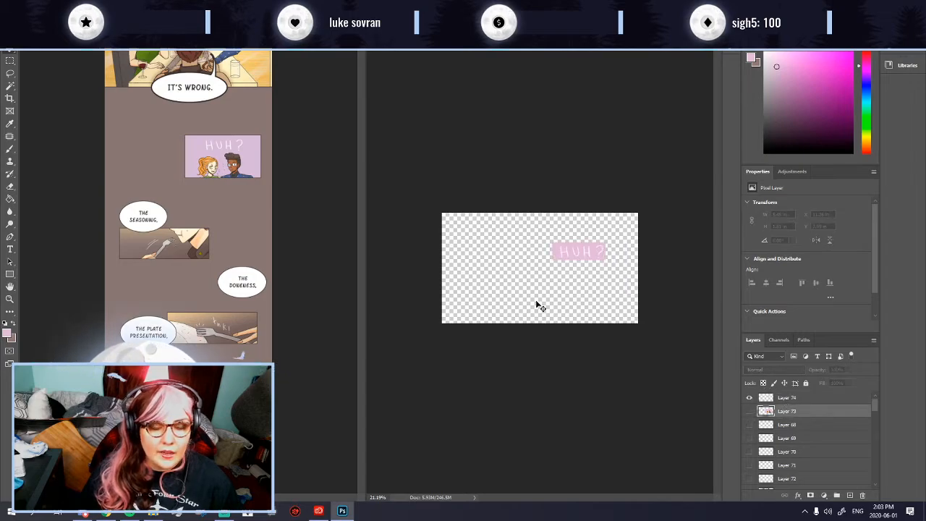
{"action": "scroll", "coordinate": [627, 275], "scroll_direction": "up", "scroll_amount": 12}
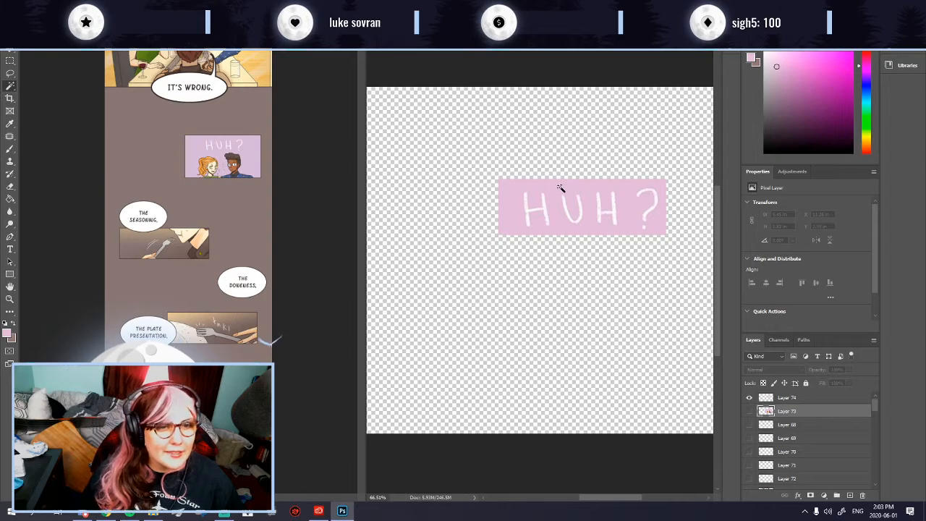
{"action": "left_click", "coordinate": [802, 399]}
{"action": "left_click", "coordinate": [577, 192]}
{"action": "left_click", "coordinate": [116, 7]}
{"action": "mouse_move", "coordinate": [167, 142]}
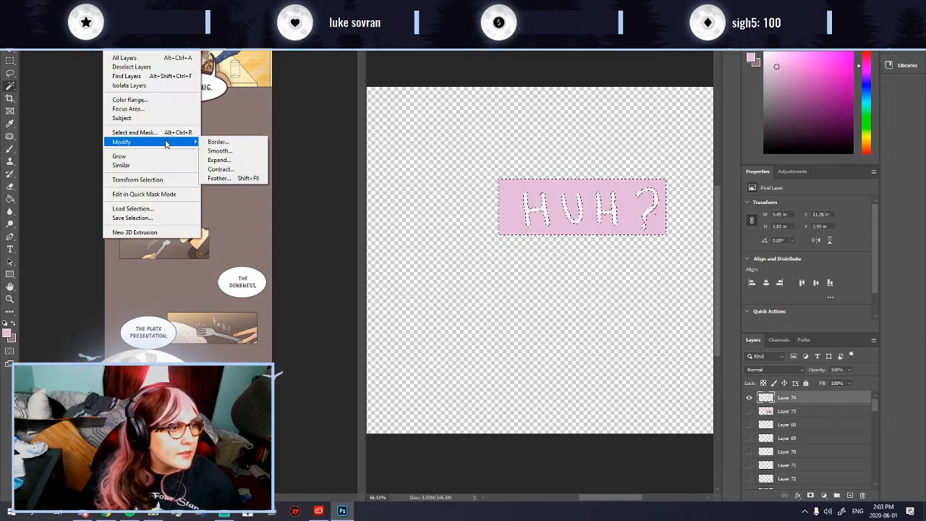
{"action": "left_click", "coordinate": [221, 169]}
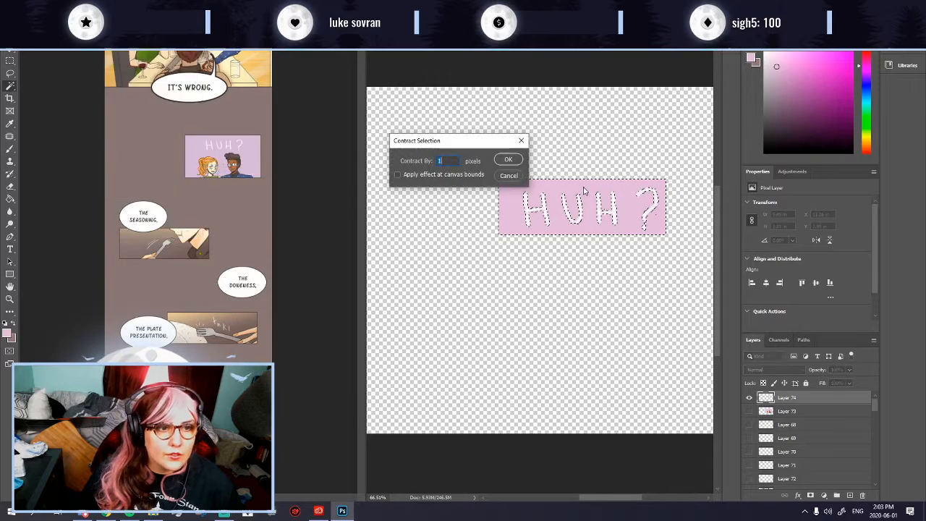
{"action": "left_click", "coordinate": [508, 160]}
{"action": "key", "text": "Delete"}
{"action": "key", "text": "ctrl+d"}
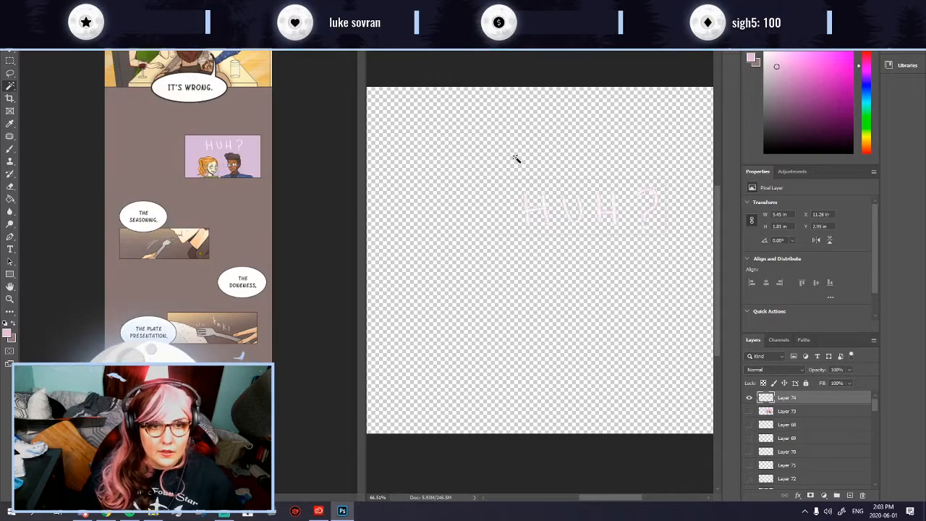
Step: Show the brown Layer 67 as a backdrop and erase the leftover outline around the "HUH?" lettering on Layer 74
{"action": "scroll", "coordinate": [594, 256], "scroll_direction": "down", "scroll_amount": 4}
{"action": "scroll", "coordinate": [589, 267], "scroll_direction": "up", "scroll_amount": 2}
{"action": "scroll", "coordinate": [803, 470], "scroll_direction": "down", "scroll_amount": 3}
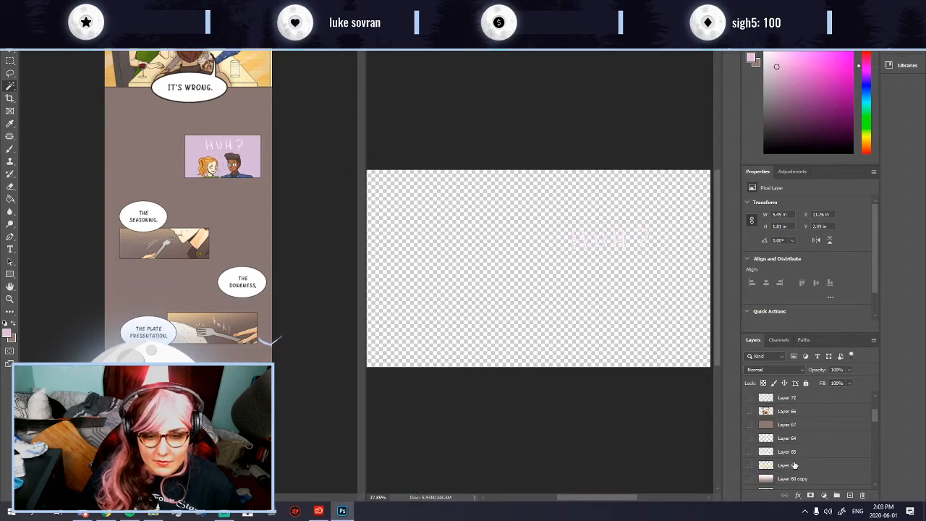
{"action": "left_click", "coordinate": [748, 426]}
{"action": "scroll", "coordinate": [797, 431], "scroll_direction": "up", "scroll_amount": 3}
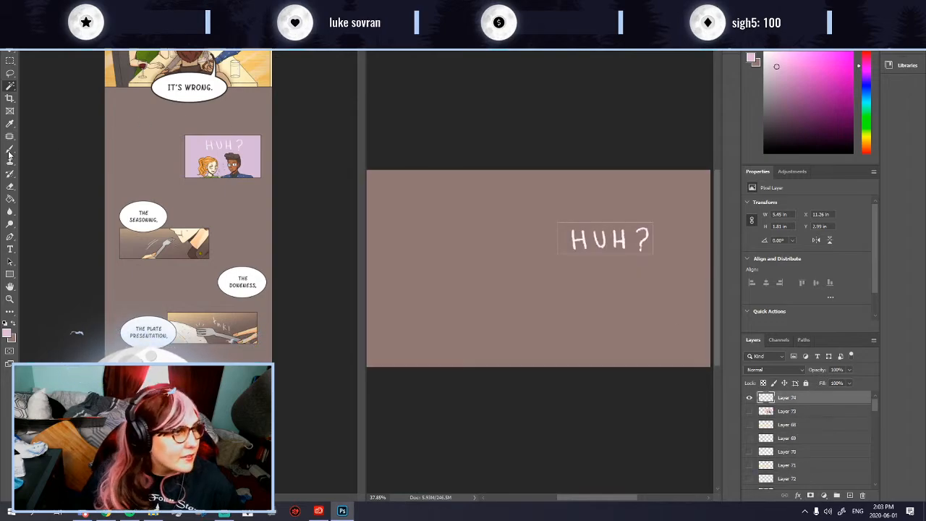
{"action": "left_click", "coordinate": [10, 186]}
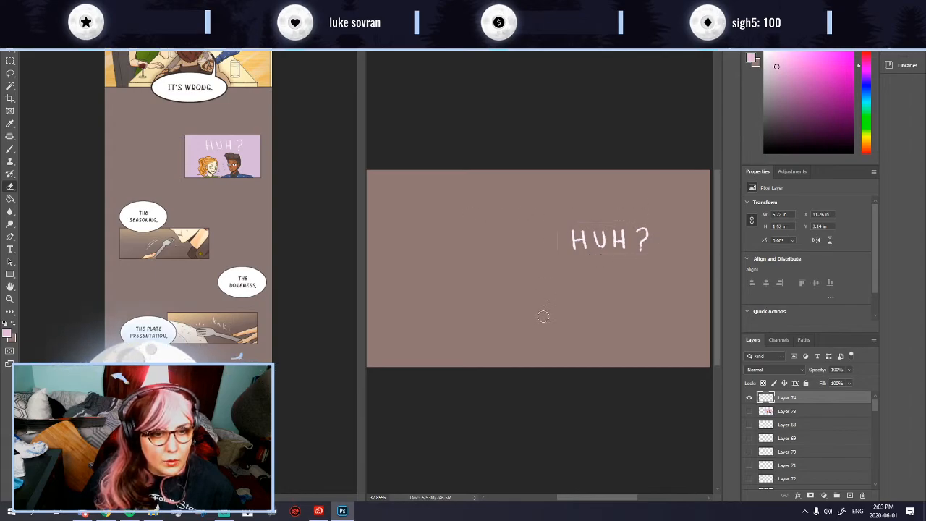
Step: Hide Layer 74 and the brown Layer 67, leaving only the cleaned panel on Layer 73 shown
{"action": "left_click", "coordinate": [750, 397]}
{"action": "left_click", "coordinate": [749, 411]}
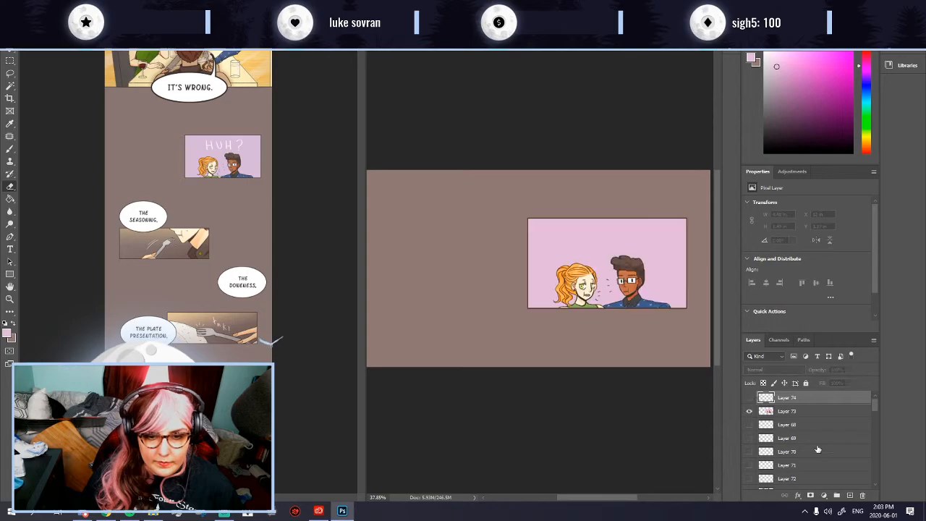
{"action": "scroll", "coordinate": [803, 438], "scroll_direction": "down", "scroll_amount": 3}
{"action": "left_click", "coordinate": [750, 398]}
{"action": "scroll", "coordinate": [525, 316], "scroll_direction": "down", "scroll_amount": 3}
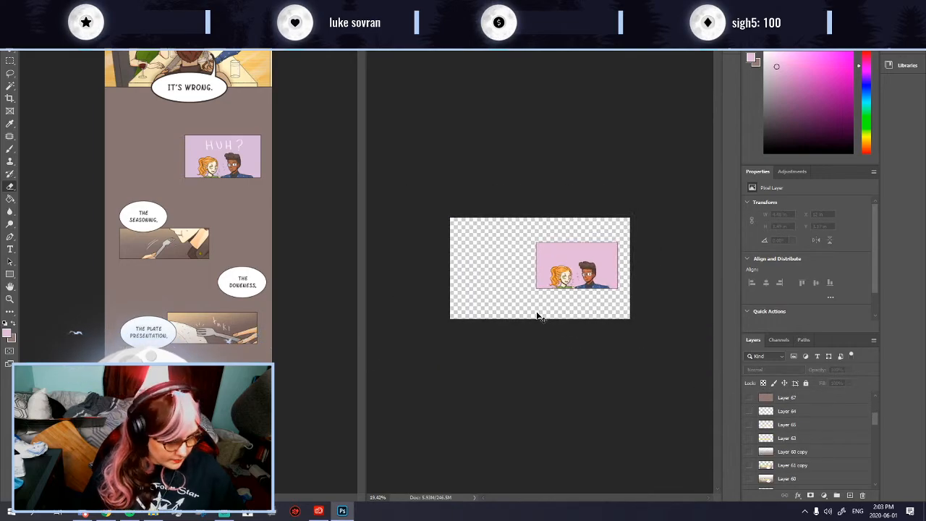
Step: Save the panel artwork without lettering as a PNG copy named gh1co38.png
{"action": "key", "text": "ctrl+shift+s"}
{"action": "left_click", "coordinate": [109, 222]}
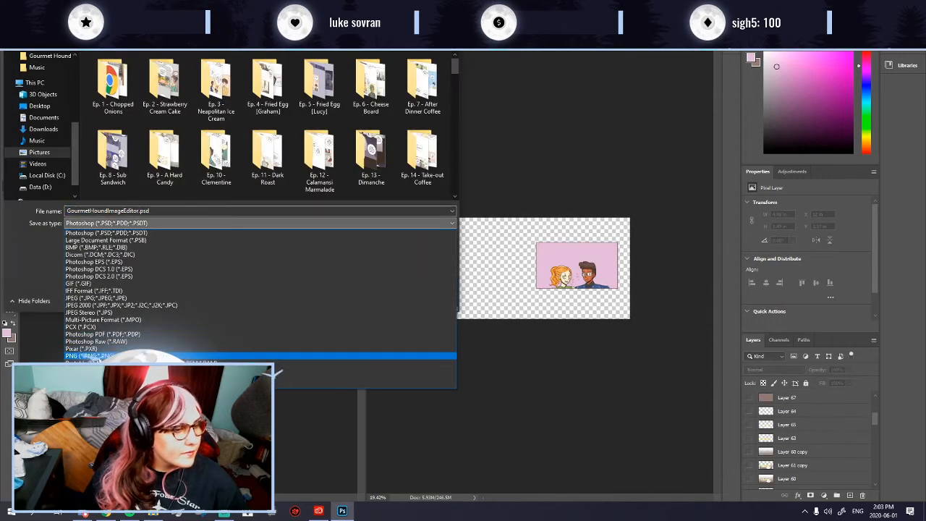
{"action": "left_click", "coordinate": [86, 355]}
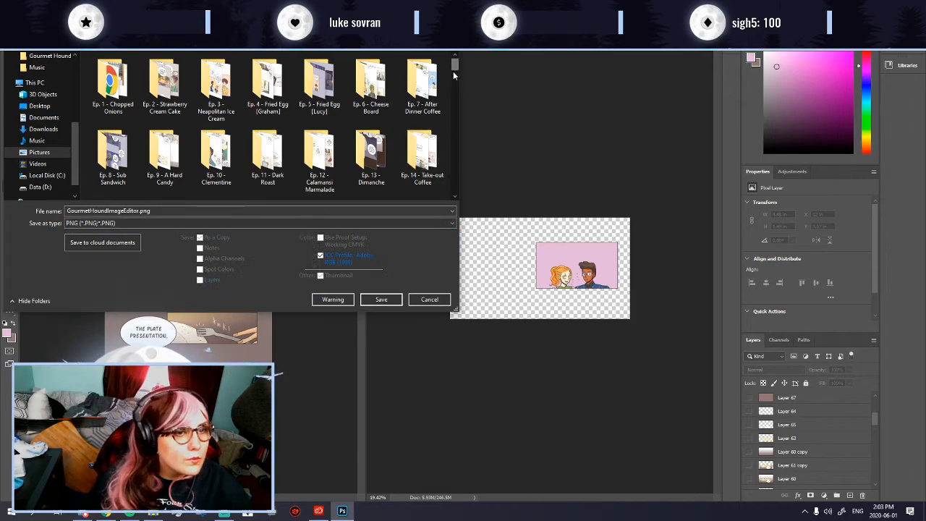
{"action": "scroll", "coordinate": [446, 196], "scroll_direction": "down", "scroll_amount": 10}
{"action": "left_click", "coordinate": [268, 172]}
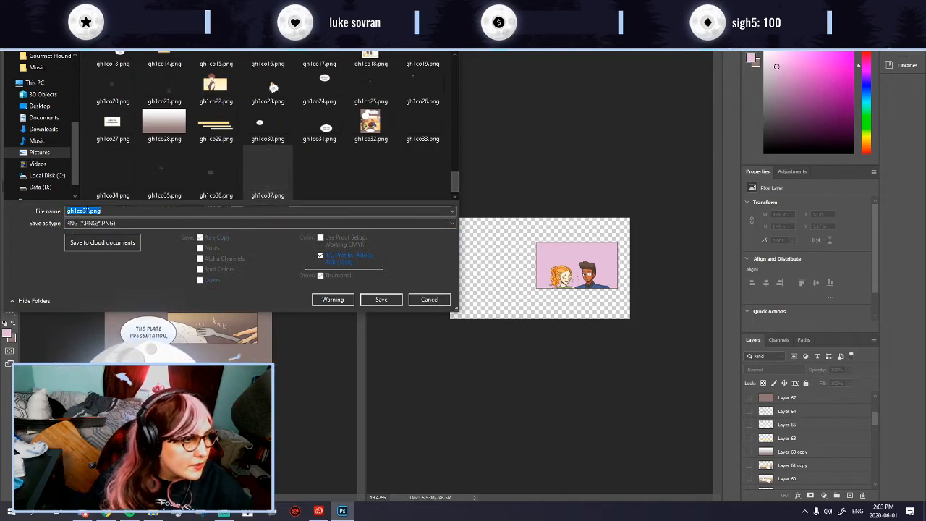
{"action": "left_click", "coordinate": [90, 212]}
{"action": "key", "text": "BackSpace"}
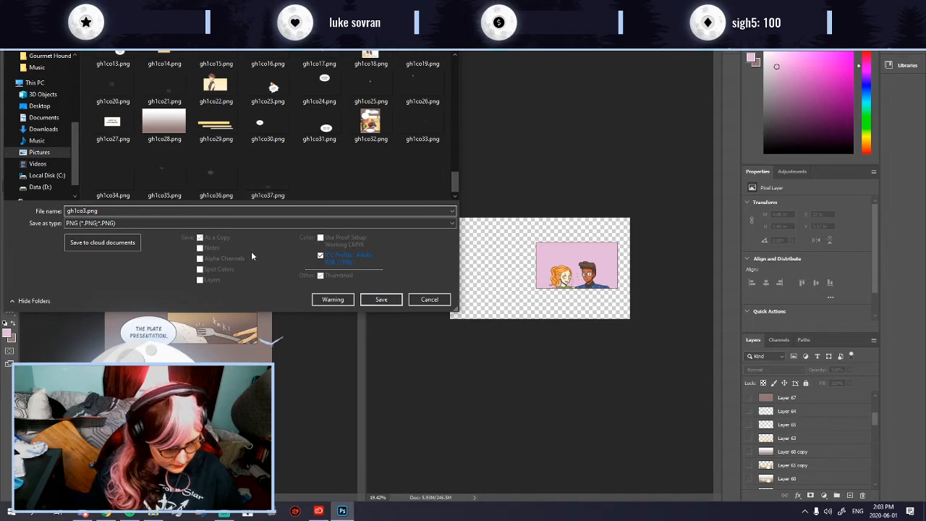
{"action": "type", "text": "8"}
{"action": "key", "text": "Return"}
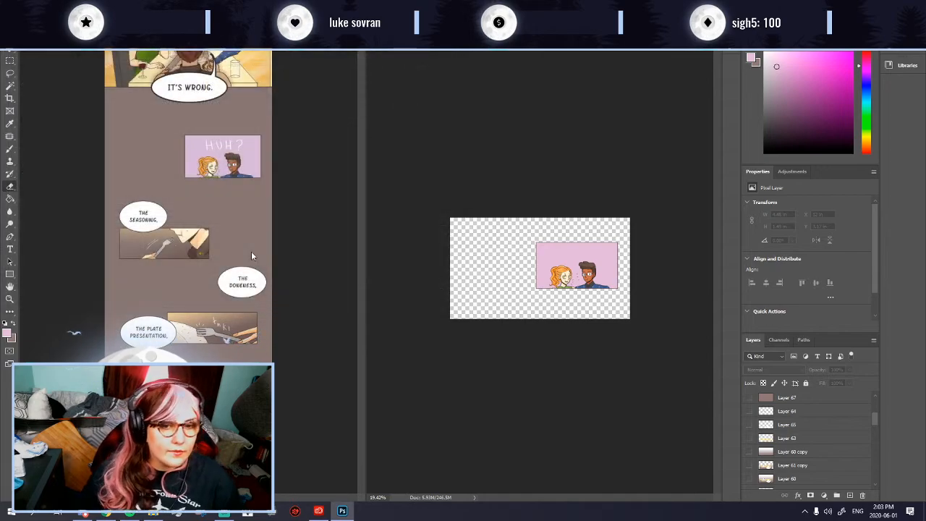
Step: Hide Layer 73, show only Layer 74 with the "HUH?" lettering and save it as a PNG copy named gh1co39.png
{"action": "left_click_drag", "start_coordinate": [874, 415], "coordinate": [874, 395]}
{"action": "left_click", "coordinate": [749, 398]}
{"action": "left_click", "coordinate": [748, 411]}
{"action": "key", "text": "ctrl+shift+s"}
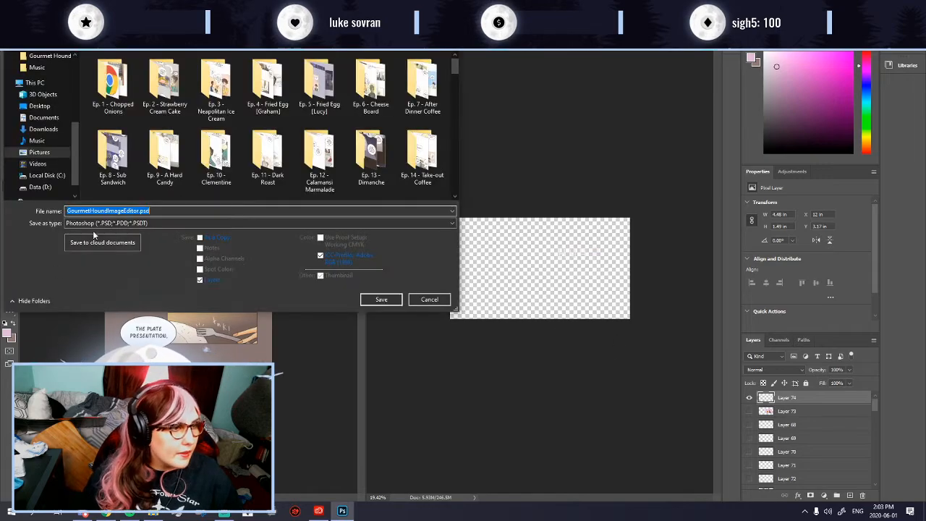
{"action": "left_click", "coordinate": [99, 223]}
{"action": "left_click", "coordinate": [81, 355]}
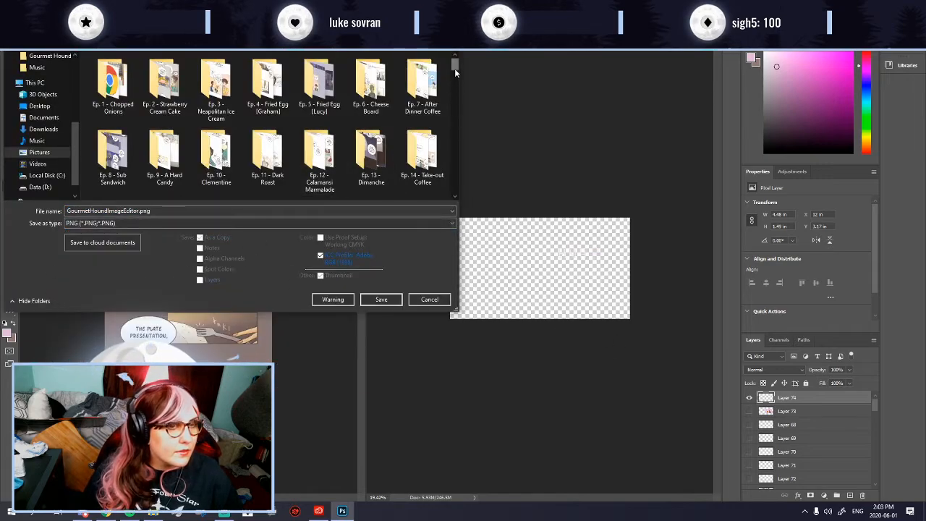
{"action": "left_click_drag", "start_coordinate": [454, 68], "coordinate": [465, 207]}
{"action": "left_click", "coordinate": [319, 181]}
{"action": "double_click", "coordinate": [91, 210]}
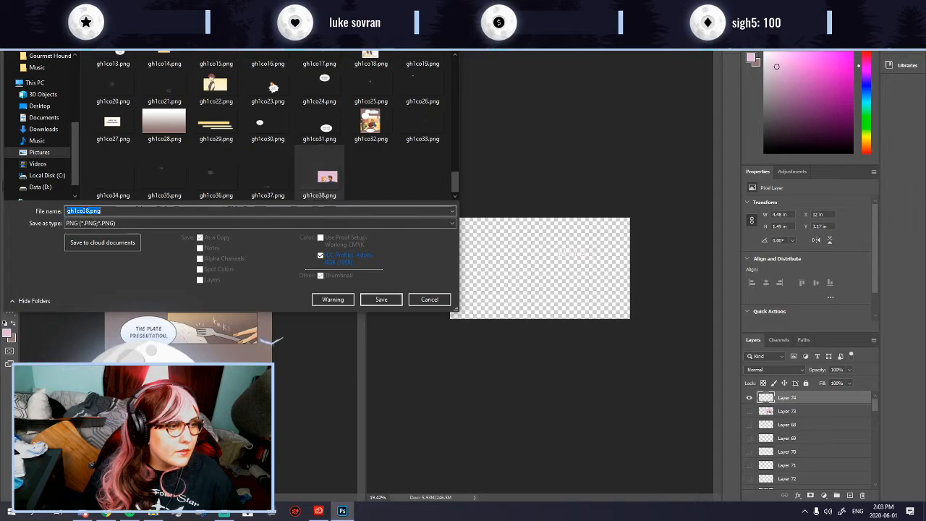
{"action": "type", "text": "gh1co39"}
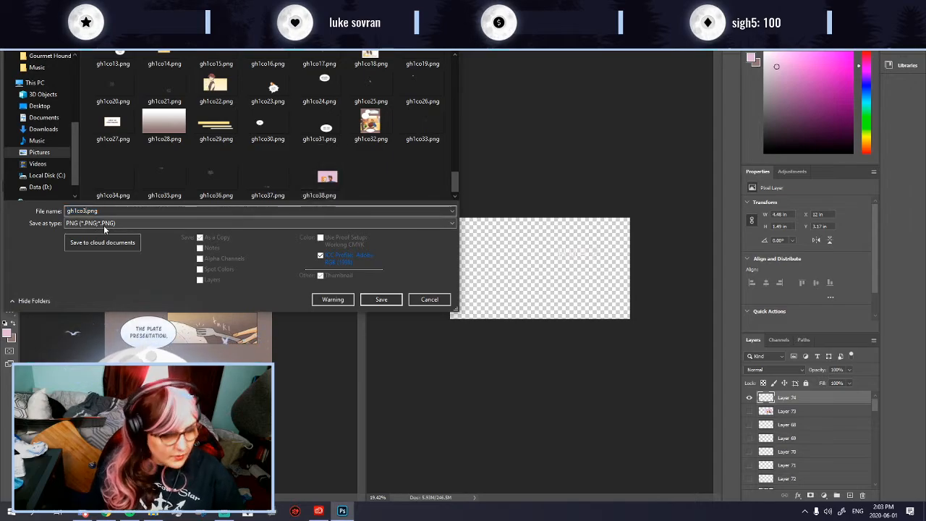
{"action": "key", "text": "Return"}
{"action": "key", "text": "Return"}
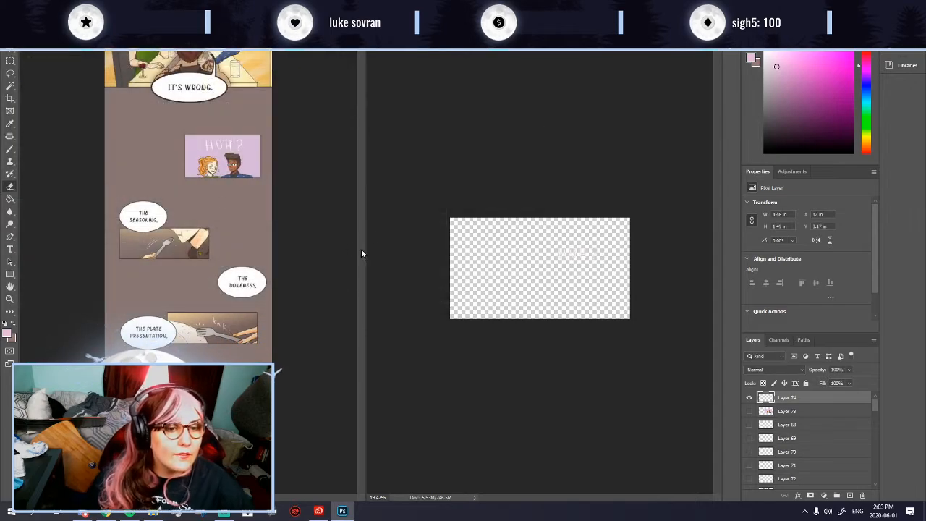
Step: Hide Layer 74 and copy the "THE SEASONING," panel with its bubble, about 7.6 × 5.1 in, from the comic strip into the landscape canvas
{"action": "left_click", "coordinate": [751, 398]}
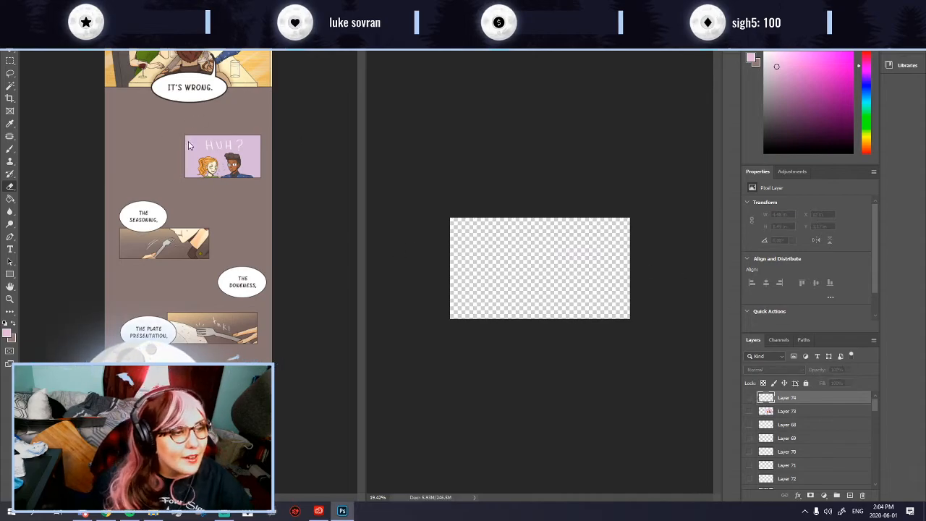
{"action": "left_click", "coordinate": [12, 63]}
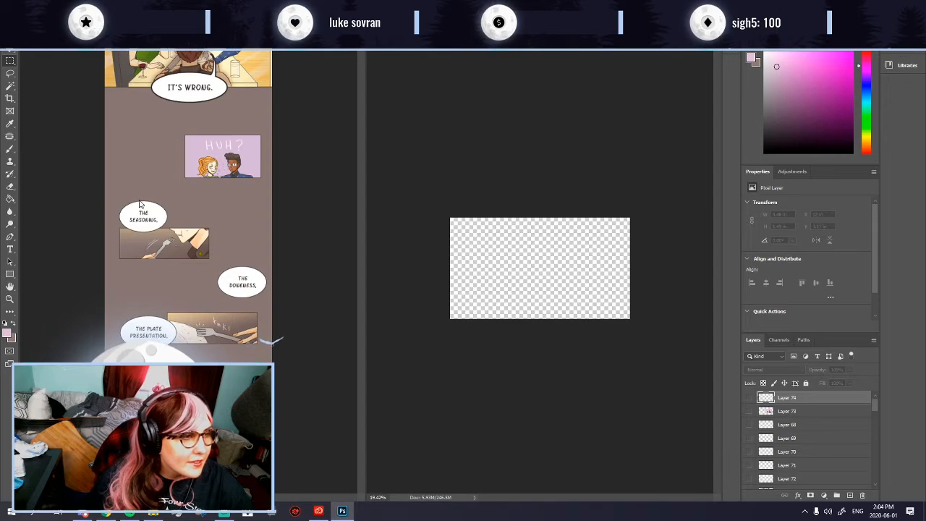
{"action": "left_click", "coordinate": [99, 189]}
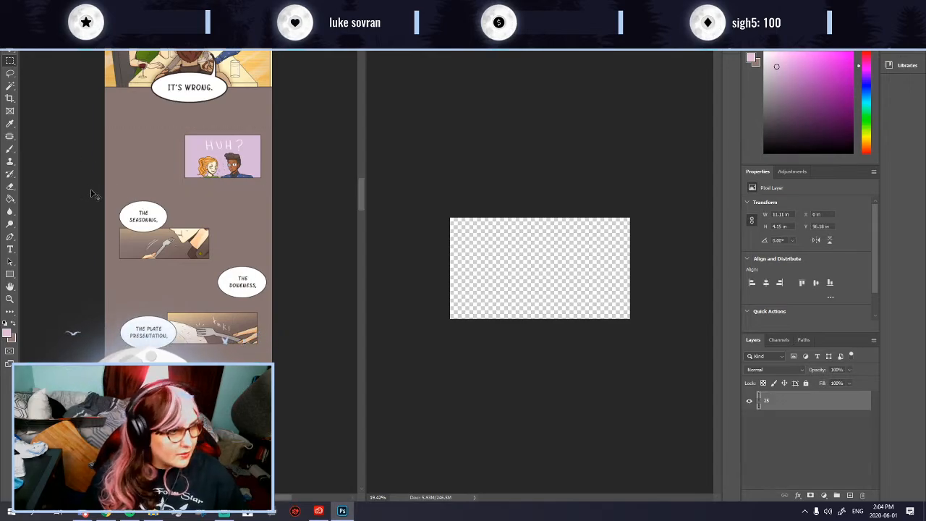
{"action": "left_click_drag", "start_coordinate": [104, 192], "coordinate": [219, 267]}
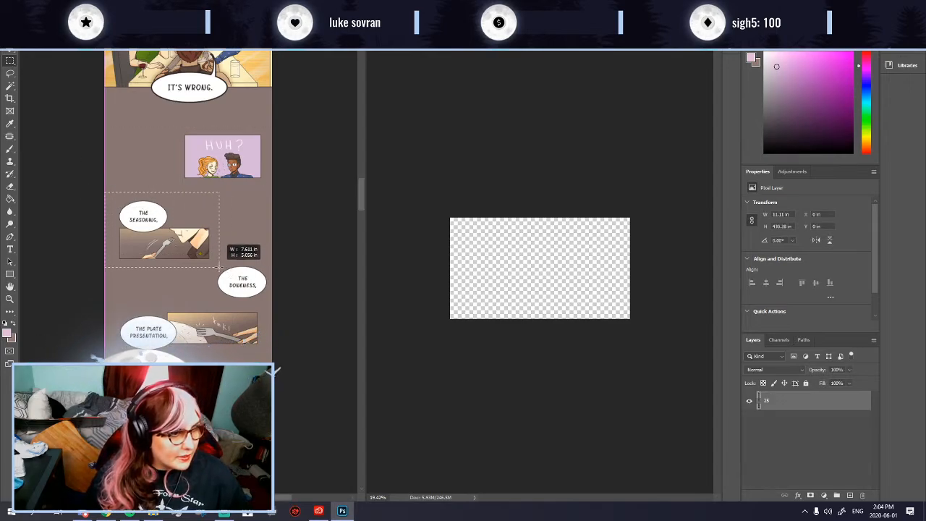
{"action": "key", "text": "ctrl+c"}
{"action": "left_click", "coordinate": [577, 271]}
{"action": "key", "text": "ctrl+v"}
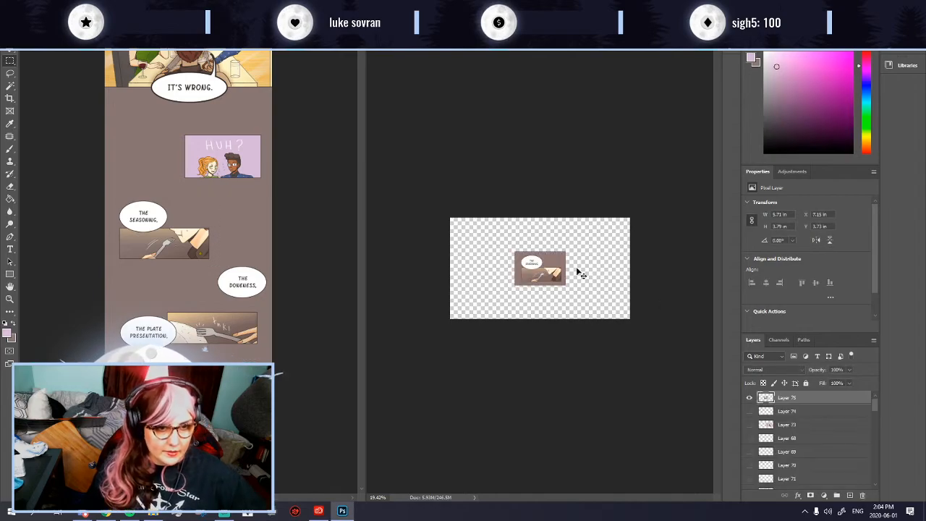
{"action": "key", "text": "ctrl+t"}
{"action": "left_click_drag", "start_coordinate": [514, 267], "coordinate": [450, 267]}
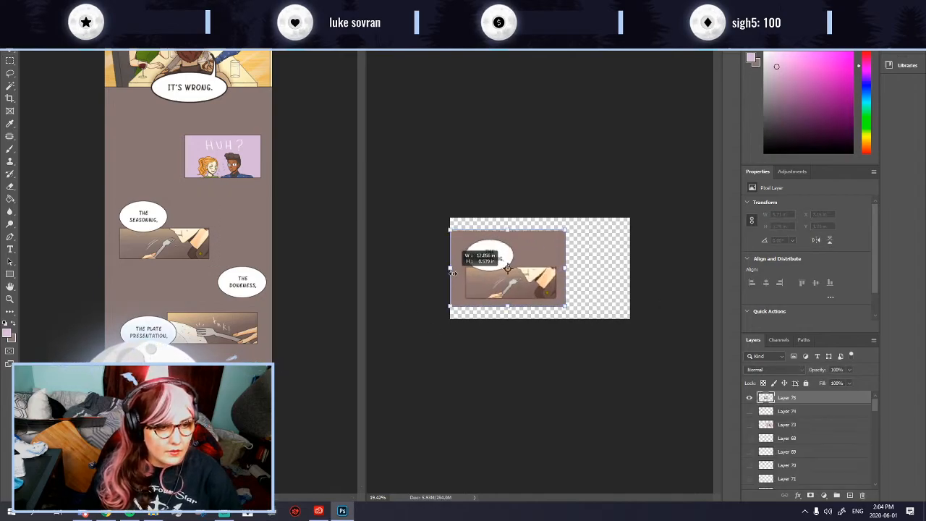
{"action": "left_click_drag", "start_coordinate": [568, 268], "coordinate": [622, 271]}
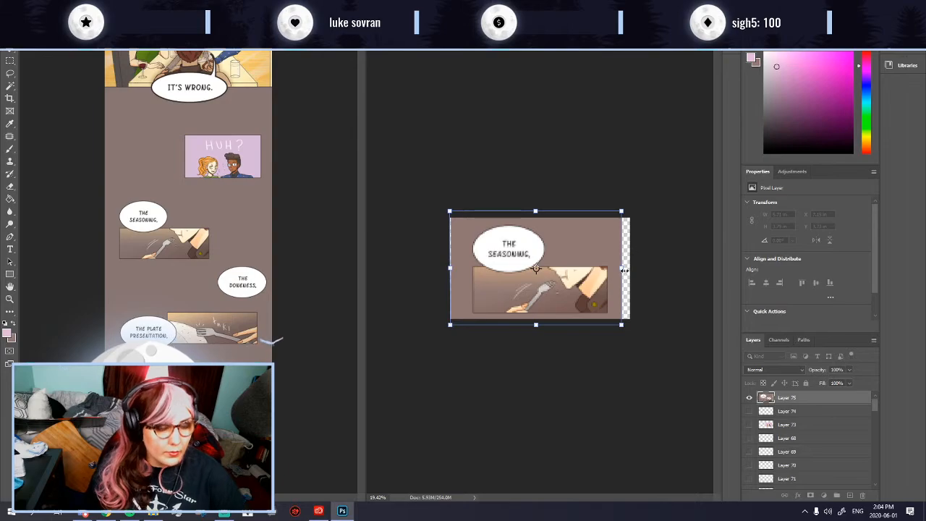
{"action": "key", "text": "Escape"}
Step: Scale the pasted panel proportionally to the full canvas height, about 16.94 × 11.25 in, keeping it centred
{"action": "key", "text": "ctrl+t"}
{"action": "left_click_drag", "start_coordinate": [540, 284], "coordinate": [540, 318]}
{"action": "left_click_drag", "start_coordinate": [540, 250], "coordinate": [540, 217]}
{"action": "key", "text": "Return"}
Step: Copy a rectangular area around the "THE SEASONING," speech bubble to a new layer and hide that layer
{"action": "scroll", "coordinate": [617, 294], "scroll_direction": "up", "scroll_amount": 5}
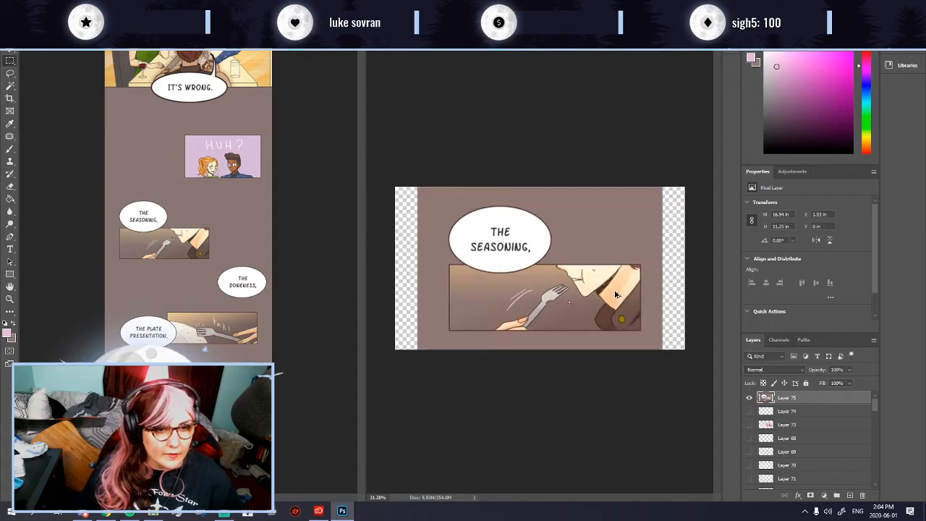
{"action": "left_click", "coordinate": [10, 86]}
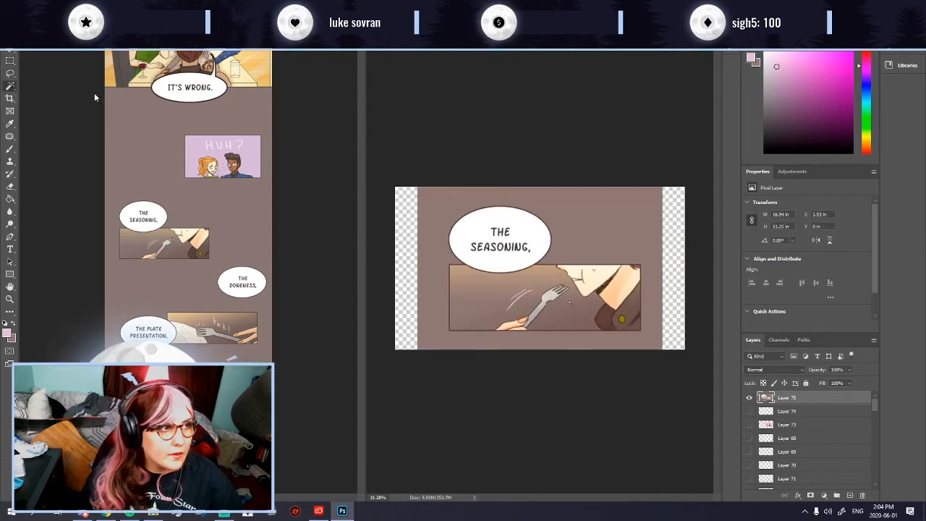
{"action": "left_click", "coordinate": [10, 62]}
{"action": "left_click_drag", "start_coordinate": [434, 191], "coordinate": [554, 280]}
{"action": "key", "text": "ctrl+j"}
{"action": "left_click", "coordinate": [750, 399]}
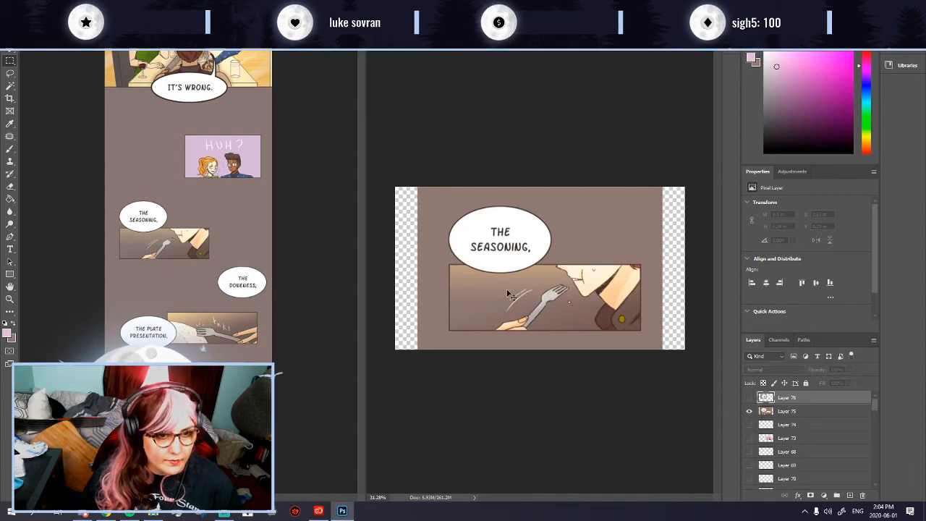
{"action": "scroll", "coordinate": [557, 283], "scroll_direction": "up", "scroll_amount": 2}
{"action": "scroll", "coordinate": [557, 284], "scroll_direction": "down", "scroll_amount": 1}
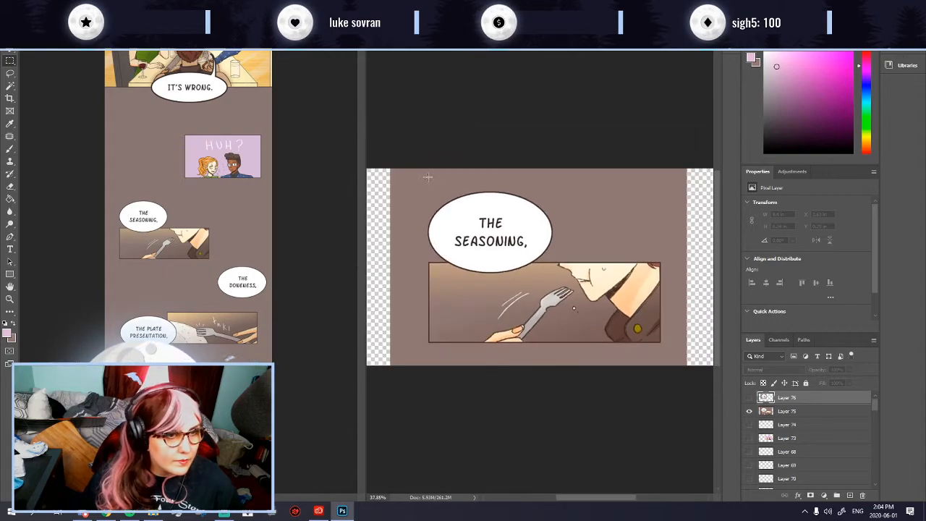
{"action": "left_click_drag", "start_coordinate": [568, 181], "coordinate": [672, 253]}
{"action": "key", "text": "ctrl+v"}
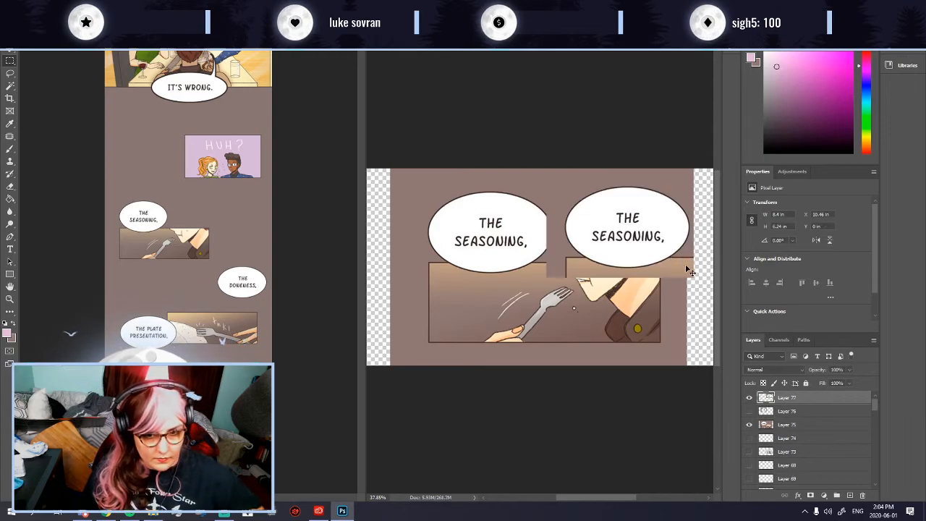
{"action": "key", "text": "ctrl+z"}
{"action": "key", "text": "ctrl+d"}
Step: Cover the part of the speech bubble above the panel with a patch of plain brown background and merge it into the panel layer
{"action": "left_click_drag", "start_coordinate": [610, 218], "coordinate": [459, 218]}
{"action": "key", "text": "ctrl+t"}
{"action": "left_click_drag", "start_coordinate": [523, 211], "coordinate": [578, 216]}
{"action": "left_click_drag", "start_coordinate": [499, 252], "coordinate": [499, 257]}
{"action": "left_click", "coordinate": [798, 425], "text": "shift"}
{"action": "key", "text": "ctrl+e"}
{"action": "scroll", "coordinate": [467, 307], "scroll_direction": "up", "scroll_amount": 5}
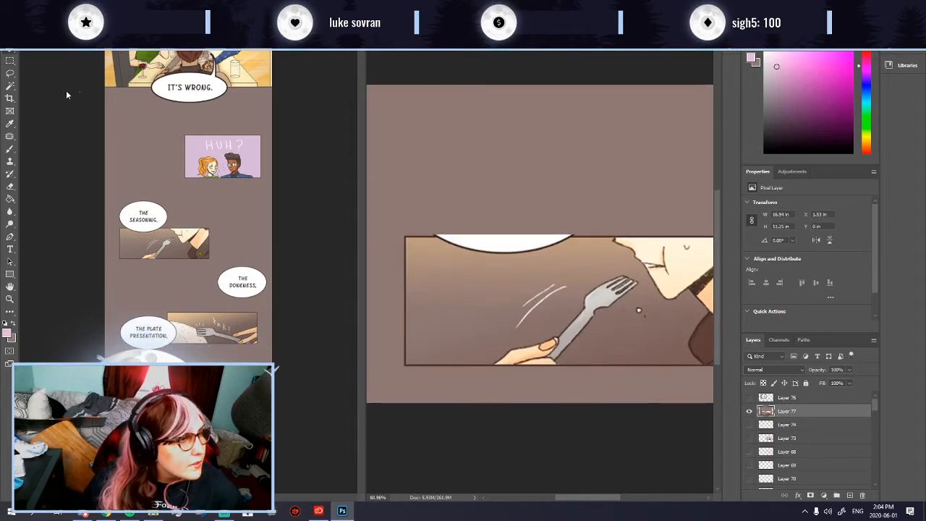
{"action": "left_click_drag", "start_coordinate": [407, 226], "coordinate": [429, 246]}
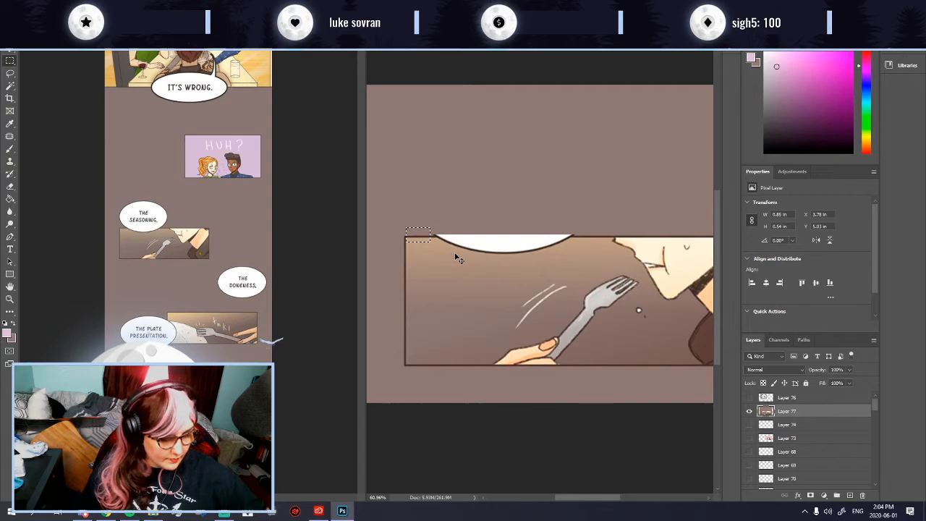
{"action": "key", "text": "ctrl+t"}
{"action": "key", "text": "Return"}
{"action": "key", "text": "ctrl+d"}
Step: Copy a small strip of the panel's upper border to a new layer and shift it over the start of the leftover bubble
{"action": "left_click_drag", "start_coordinate": [409, 227], "coordinate": [435, 279]}
{"action": "key", "text": "ctrl+j"}
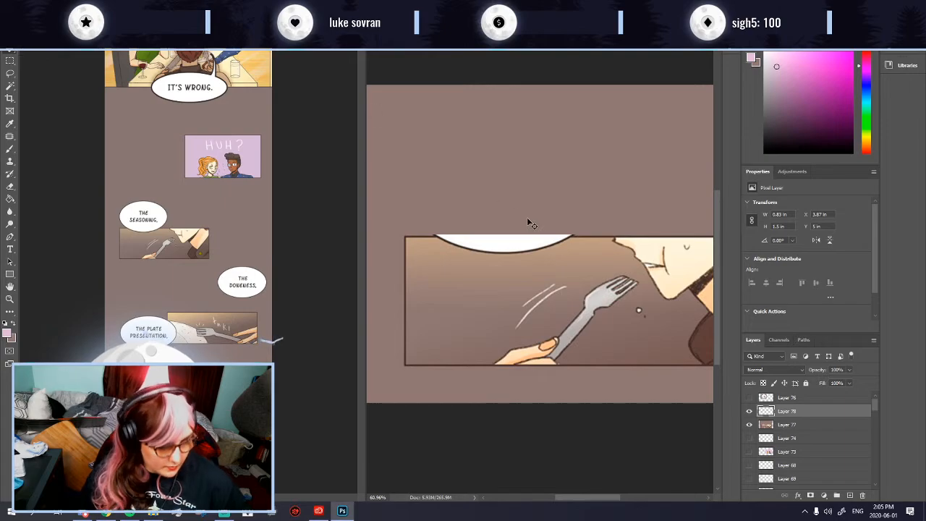
{"action": "key", "text": "ctrl+t"}
{"action": "mouse_move", "coordinate": [425, 266]}
{"action": "left_mouse_down"}
{"action": "mouse_move", "coordinate": [461, 267]}
{"action": "mouse_move", "coordinate": [443, 265]}
{"action": "left_mouse_up"}
{"action": "key", "text": "Return"}
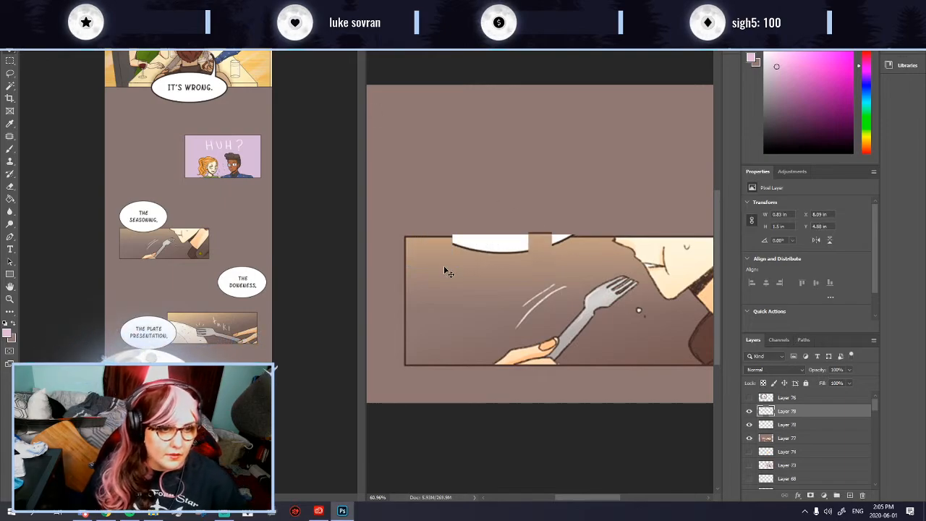
Step: Paste more copies of the border strip side by side along the panel's upper edge until the leftover bubble is covered
{"action": "left_click_drag", "start_coordinate": [547, 243], "coordinate": [472, 248]}
{"action": "key", "text": "ctrl+v"}
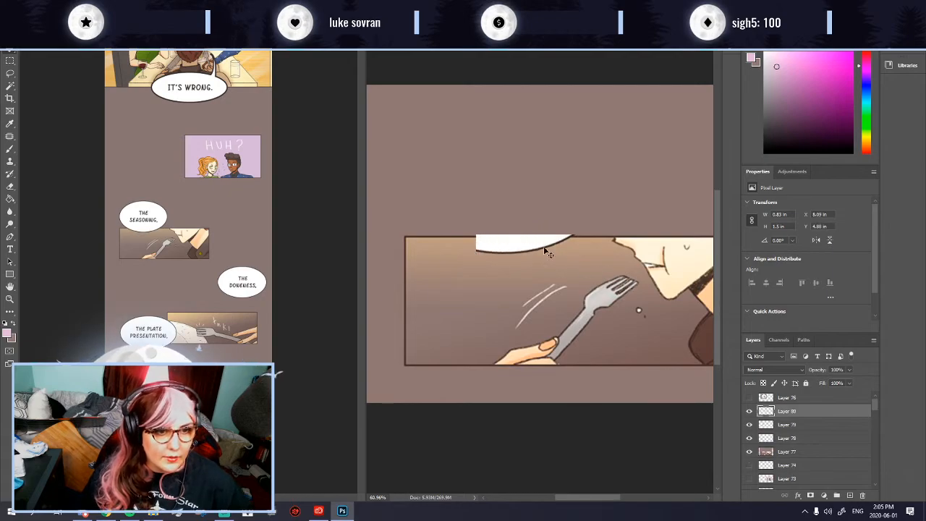
{"action": "left_click_drag", "start_coordinate": [539, 244], "coordinate": [487, 246]}
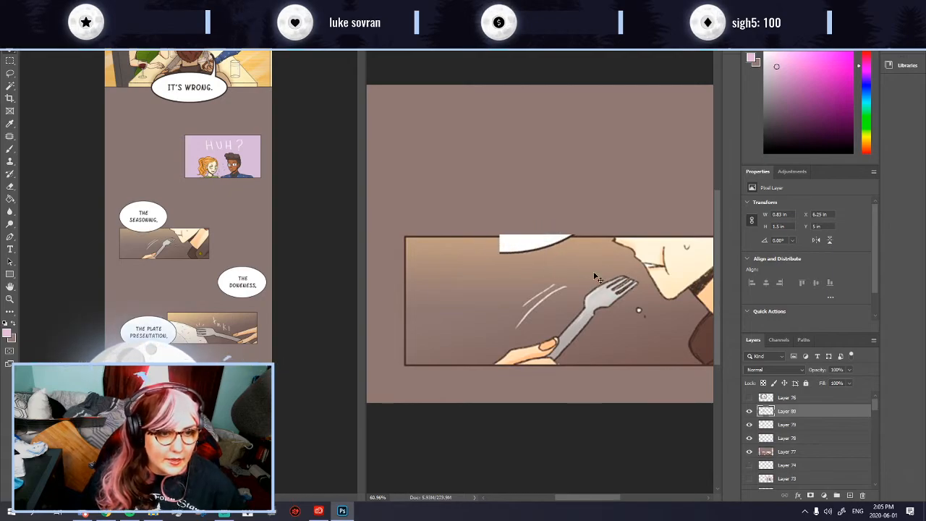
{"action": "key", "text": "ctrl+v"}
{"action": "left_click_drag", "start_coordinate": [544, 270], "coordinate": [573, 255]}
{"action": "key", "text": "ctrl+v"}
{"action": "key", "text": "ctrl+v"}
{"action": "key", "text": "ctrl+v"}
Step: Merge all the border patch layers with the panel layer, Layer 77
{"action": "scroll", "coordinate": [579, 411], "scroll_direction": "down", "scroll_amount": 4}
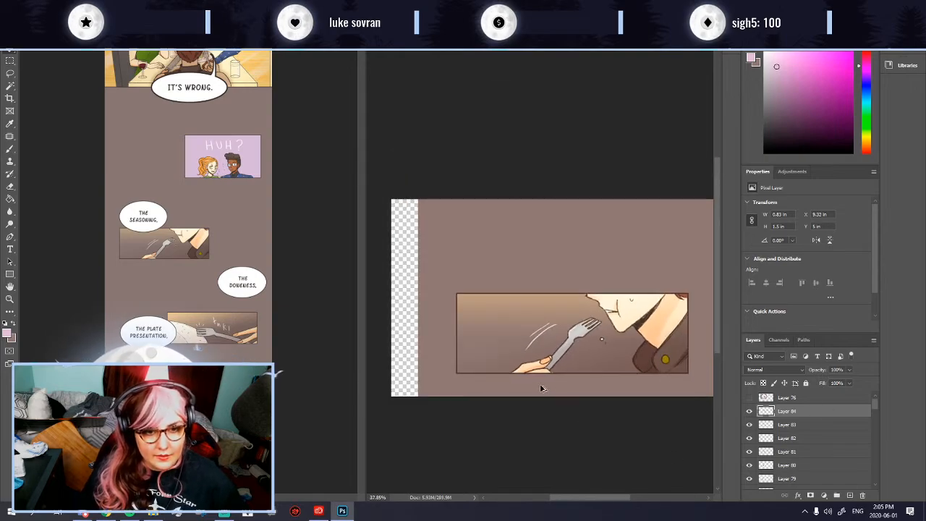
{"action": "left_click", "coordinate": [797, 479], "text": "shift"}
{"action": "scroll", "coordinate": [749, 453], "scroll_direction": "down", "scroll_amount": 1}
{"action": "left_click", "coordinate": [807, 482], "text": "shift"}
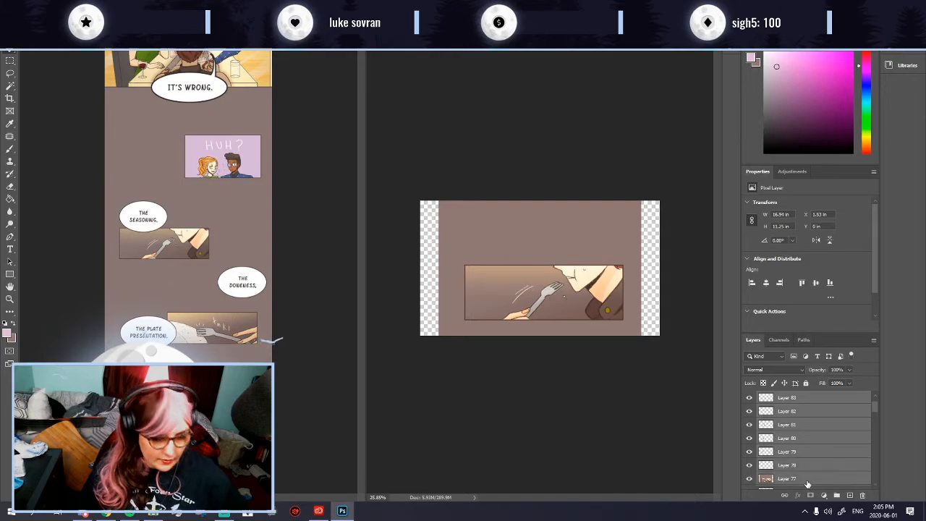
{"action": "scroll", "coordinate": [801, 456], "scroll_direction": "down", "scroll_amount": 3}
{"action": "key", "text": "ctrl+e"}
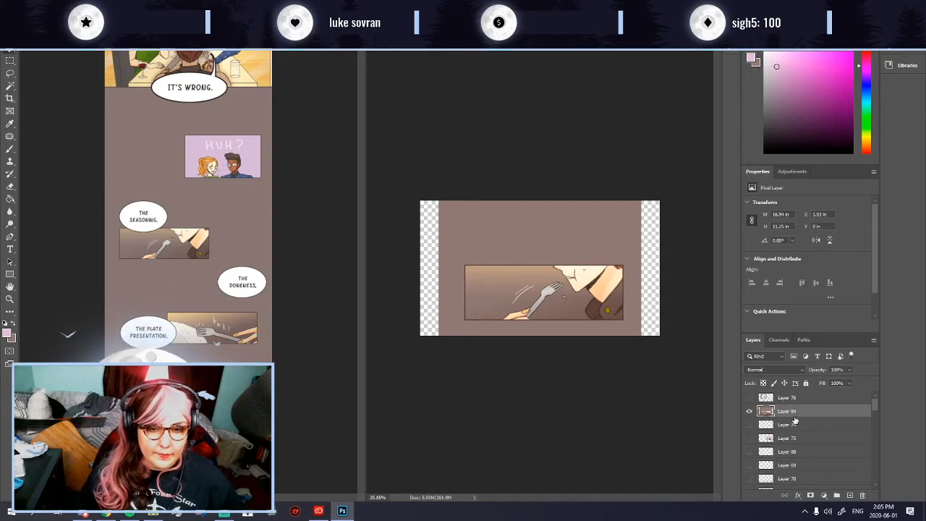
Step: Select the plain brown background around the fork panel with the Magic Wand and delete it
{"action": "left_click", "coordinate": [750, 397]}
{"action": "left_click", "coordinate": [750, 398]}
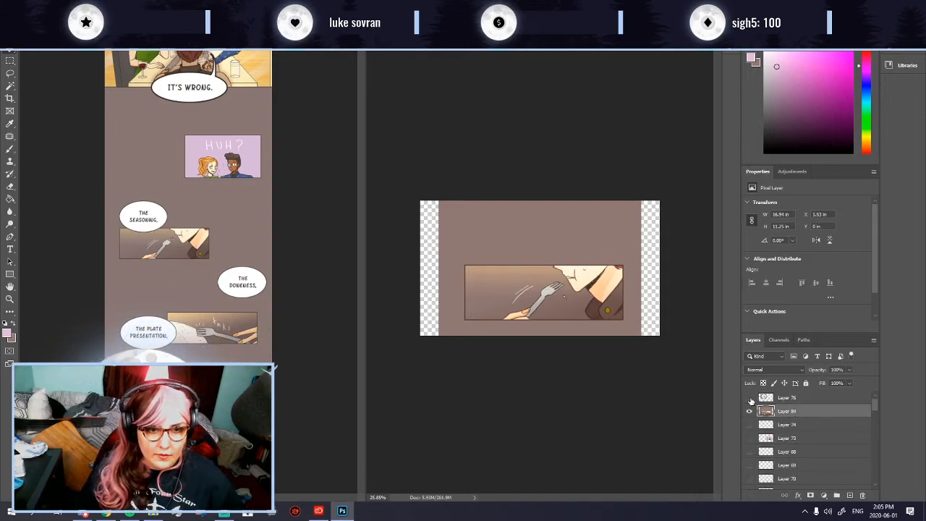
{"action": "left_click", "coordinate": [502, 224]}
{"action": "key", "text": "Delete"}
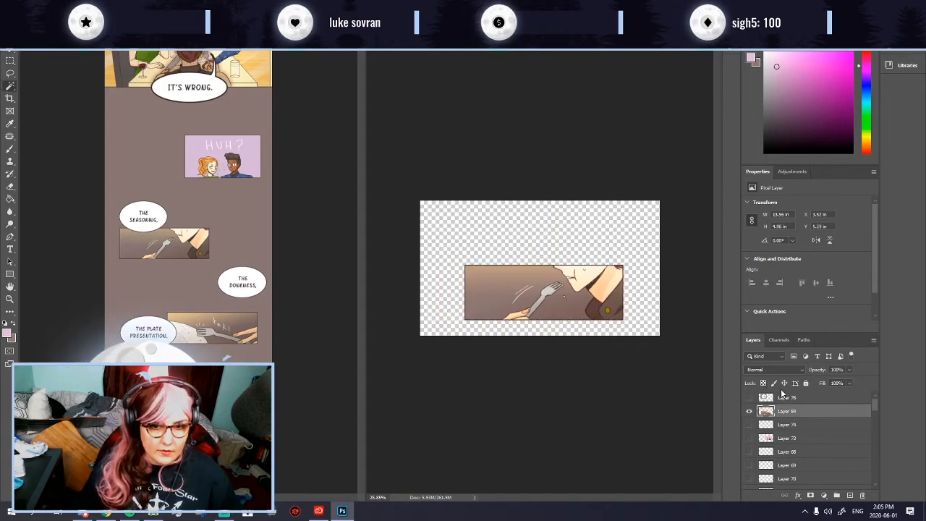
Step: Show only the speech bubble layer, Layer 76, and delete the brown background around the bubble
{"action": "left_click", "coordinate": [749, 398]}
{"action": "left_click", "coordinate": [750, 398]}
{"action": "left_click", "coordinate": [749, 411]}
{"action": "scroll", "coordinate": [508, 247], "scroll_direction": "up", "scroll_amount": 6}
{"action": "left_click", "coordinate": [574, 267]}
{"action": "key", "text": "ctrl+d"}
{"action": "left_click", "coordinate": [802, 400]}
{"action": "left_click", "coordinate": [482, 178]}
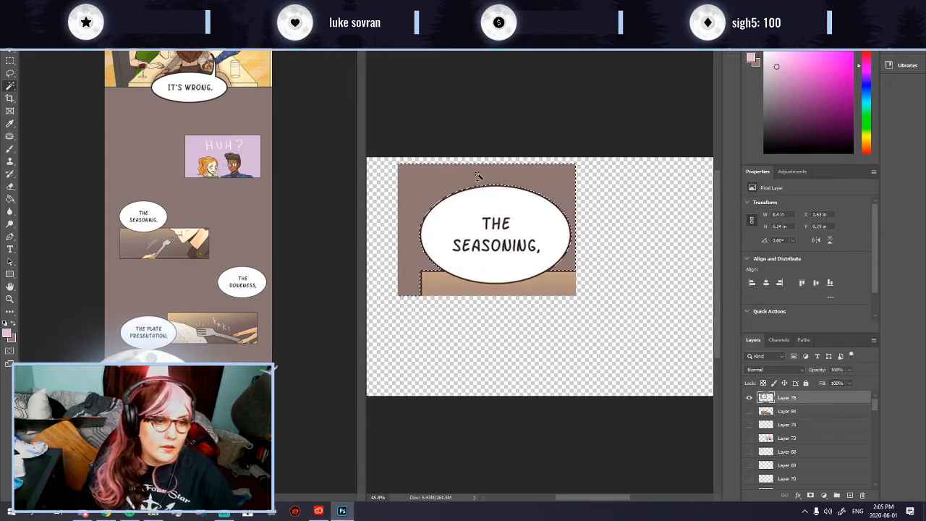
{"action": "key", "text": "Delete"}
{"action": "key", "text": "ctrl+d"}
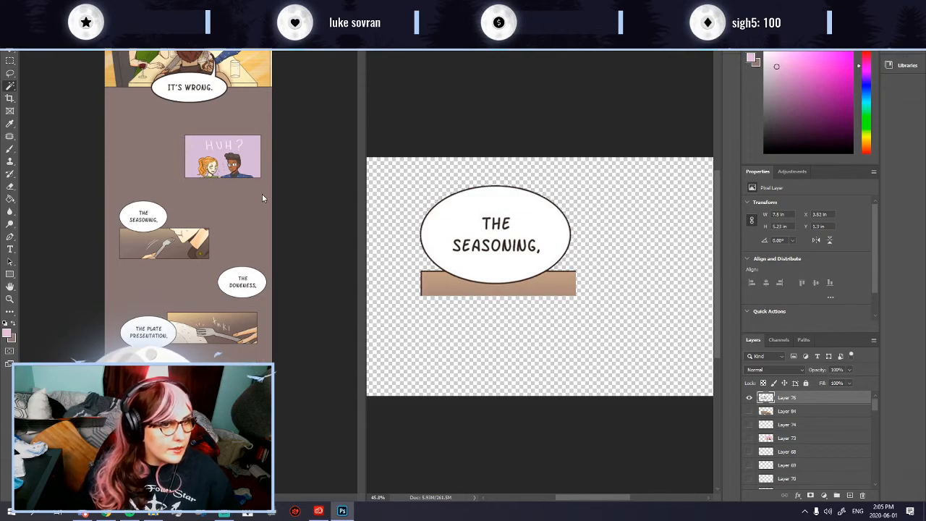
{"action": "left_click", "coordinate": [9, 150]}
{"action": "left_click_drag", "start_coordinate": [418, 268], "coordinate": [424, 302]}
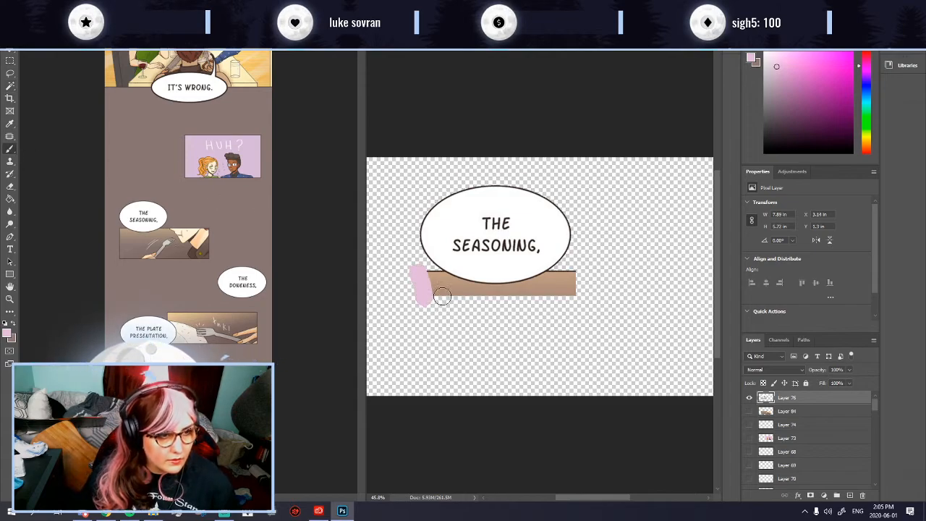
{"action": "key", "text": "ctrl+z"}
Step: Erase the leftover dark panel border on both sides of the speech bubble's lower edge
{"action": "left_click", "coordinate": [10, 186]}
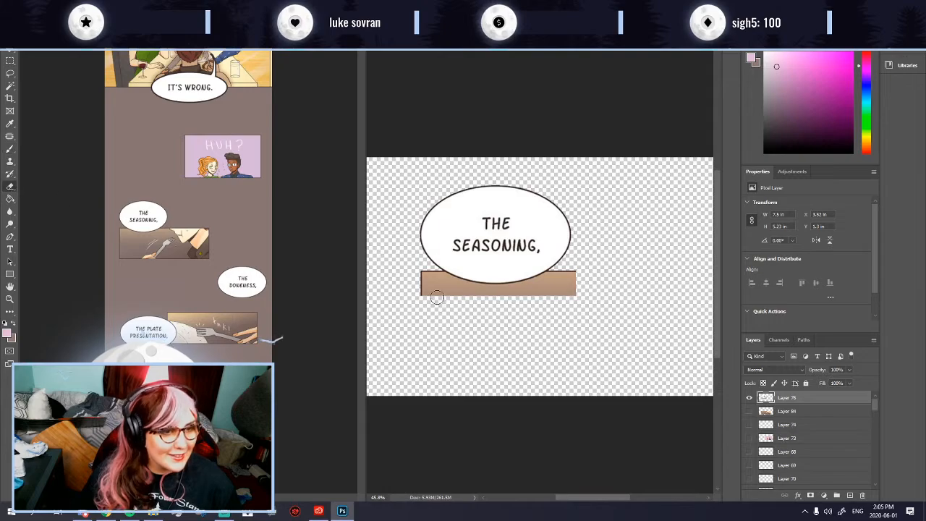
{"action": "mouse_move", "coordinate": [424, 274]}
{"action": "left_mouse_down"}
{"action": "mouse_move", "coordinate": [423, 298]}
{"action": "mouse_move", "coordinate": [437, 276]}
{"action": "left_mouse_up"}
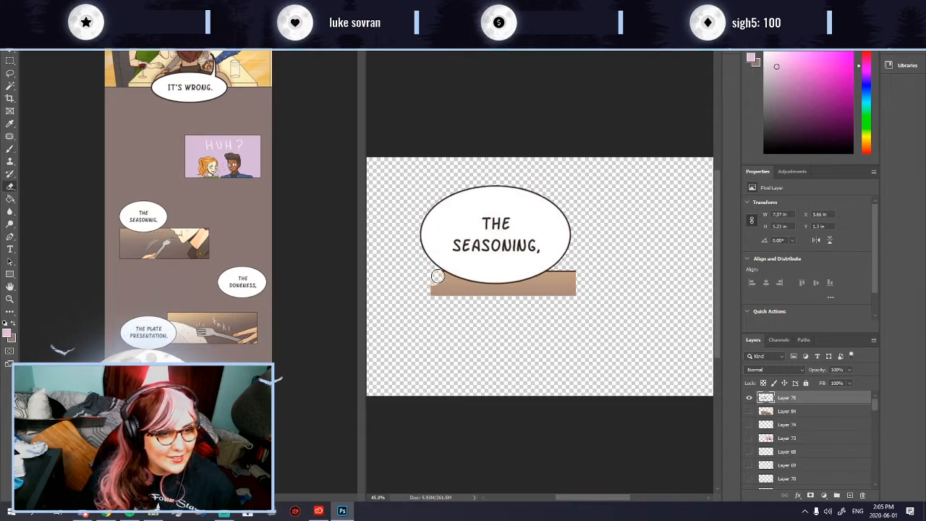
{"action": "left_click_drag", "start_coordinate": [573, 275], "coordinate": [560, 277]}
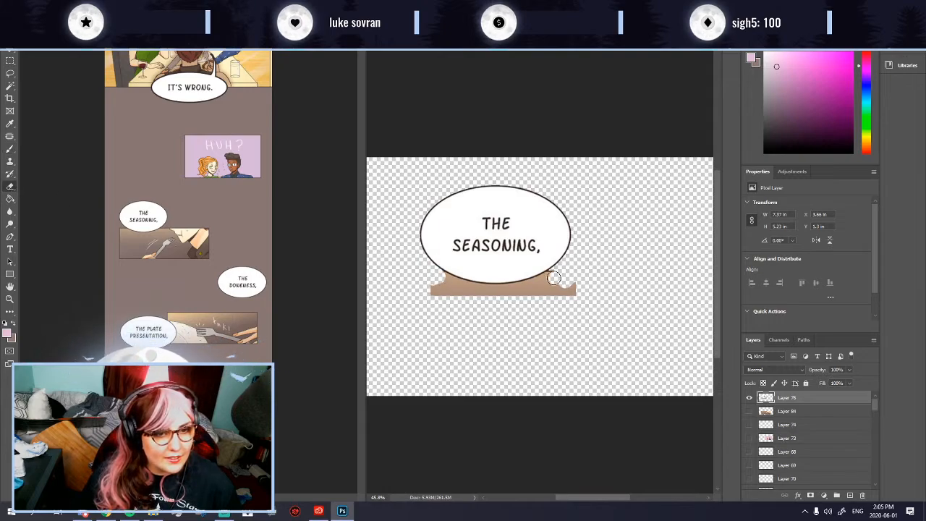
Step: Delete the remaining brown strip beneath the speech bubble with the Magic Wand, and show the panel layer in place of the bubble layer
{"action": "scroll", "coordinate": [556, 277], "scroll_direction": "up", "scroll_amount": 4}
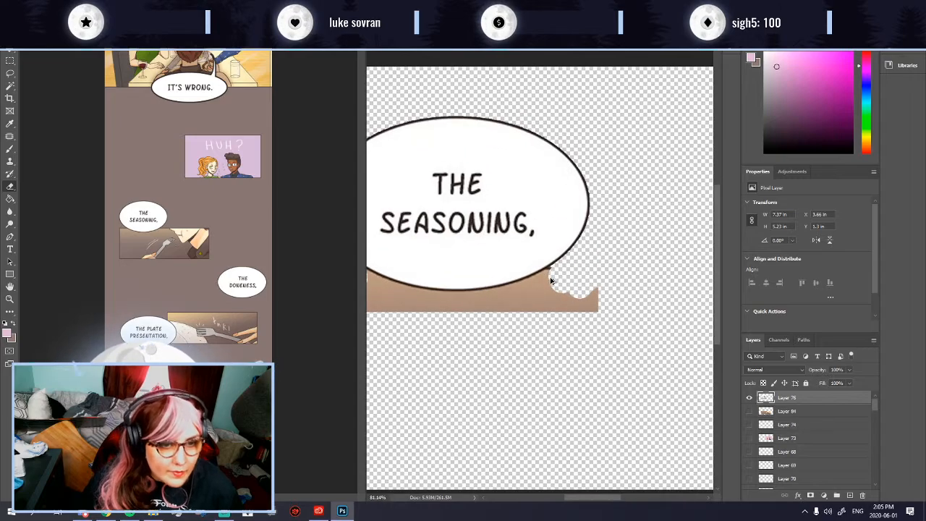
{"action": "scroll", "coordinate": [584, 288], "scroll_direction": "down", "scroll_amount": 4}
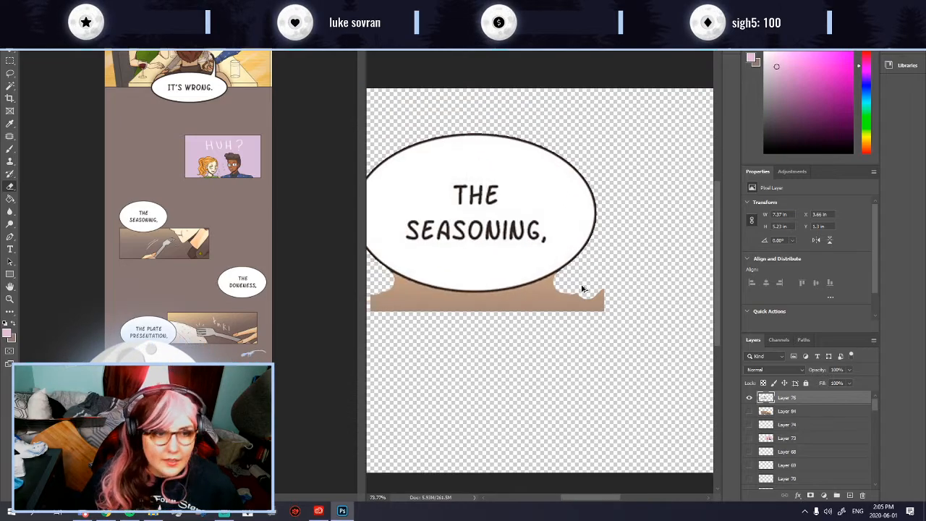
{"action": "key", "text": "w"}
{"action": "left_click", "coordinate": [470, 287]}
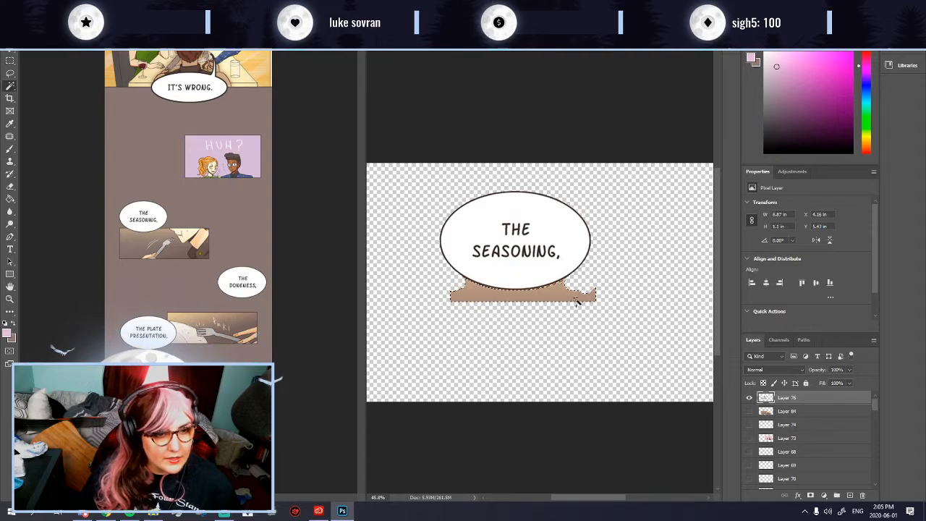
{"action": "key", "text": "Delete"}
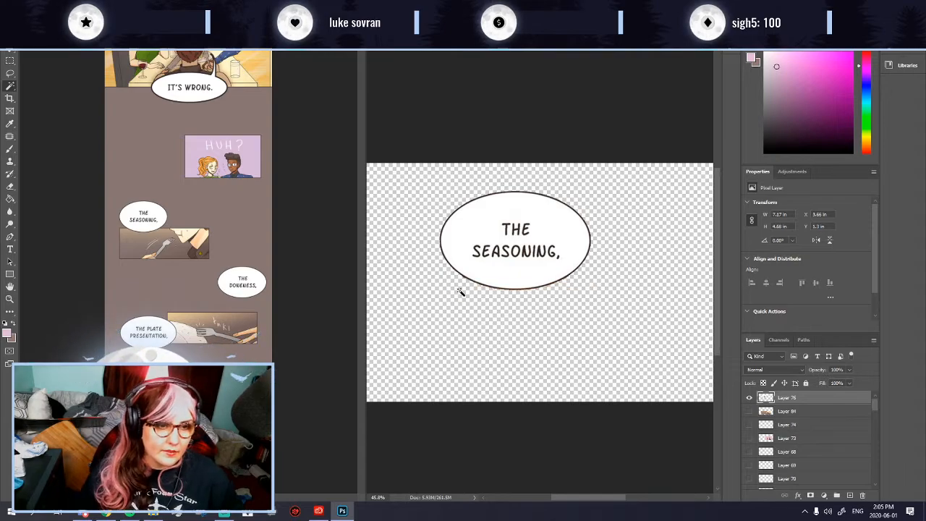
{"action": "scroll", "coordinate": [492, 315], "scroll_direction": "down", "scroll_amount": 3}
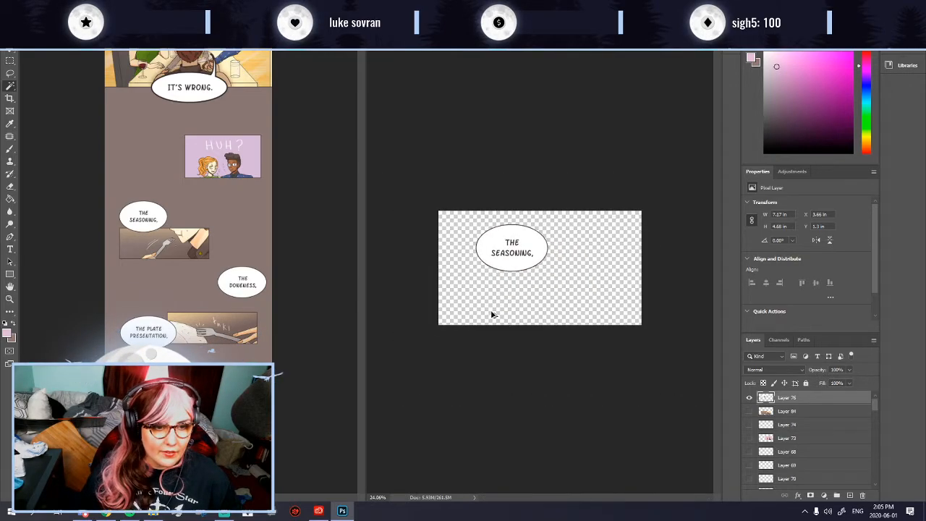
{"action": "left_click", "coordinate": [749, 411]}
{"action": "left_click", "coordinate": [749, 398]}
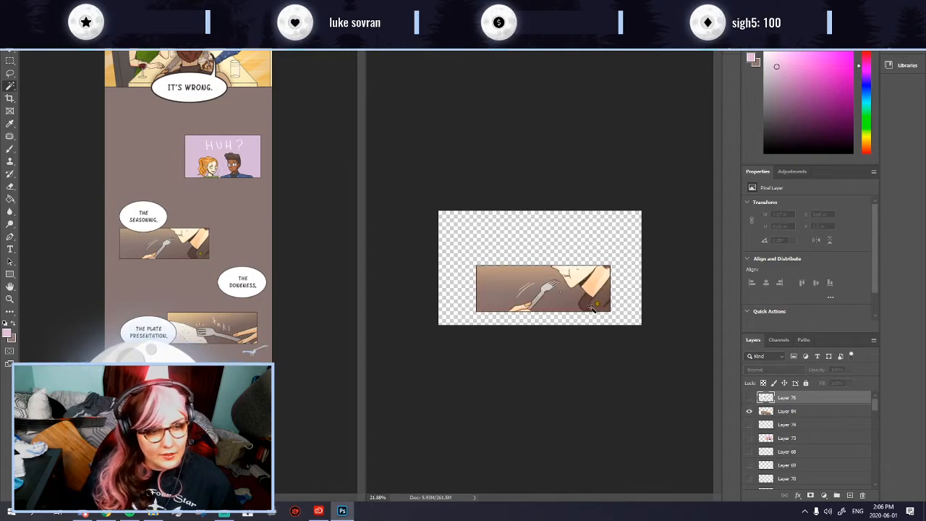
Step: Save the fork panel as a PNG copy named gh1co40.png in the comic's image folder
{"action": "key", "text": "ctrl+shift+s"}
{"action": "left_click", "coordinate": [145, 223]}
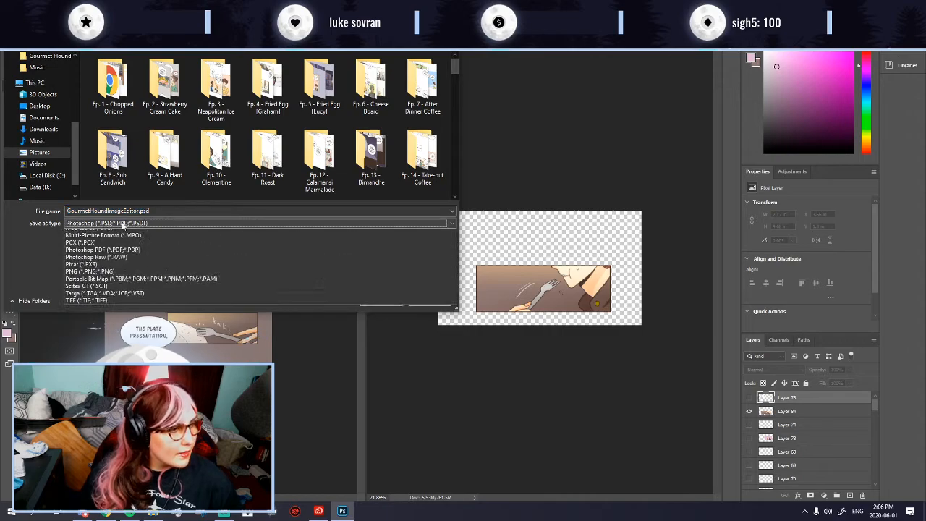
{"action": "left_click", "coordinate": [81, 355]}
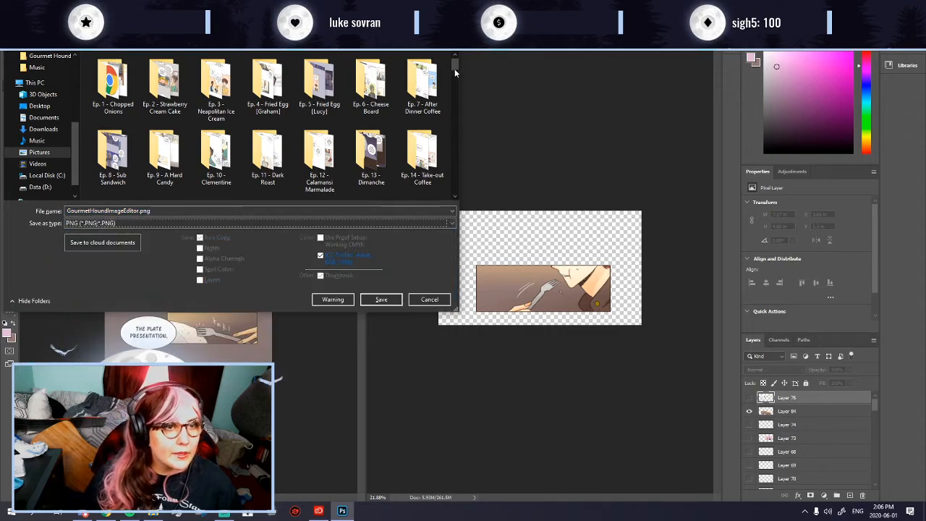
{"action": "left_click_drag", "start_coordinate": [454, 65], "coordinate": [452, 181]}
{"action": "left_click", "coordinate": [370, 172]}
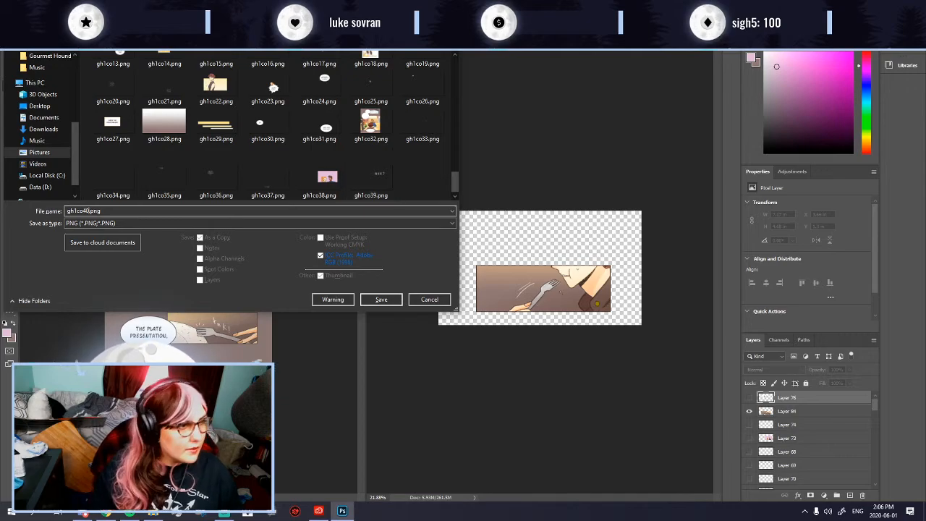
{"action": "key", "text": "Return"}
{"action": "key", "text": "Return"}
Step: Show only the "The seasoning," bubble layer and save it as a PNG copy named gh1co41.png
{"action": "left_click", "coordinate": [750, 398]}
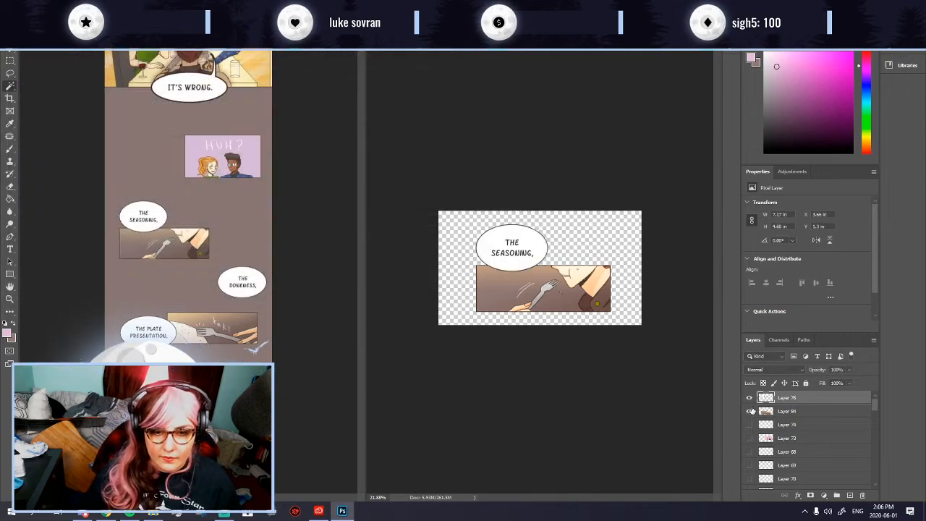
{"action": "left_click", "coordinate": [749, 411]}
{"action": "key", "text": "ctrl+shift+s"}
{"action": "left_click", "coordinate": [115, 224]}
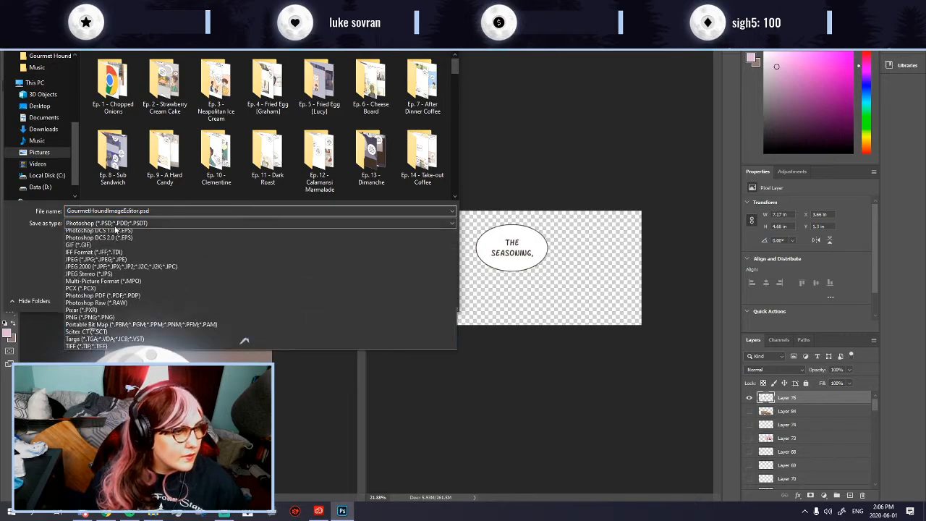
{"action": "left_click", "coordinate": [85, 356]}
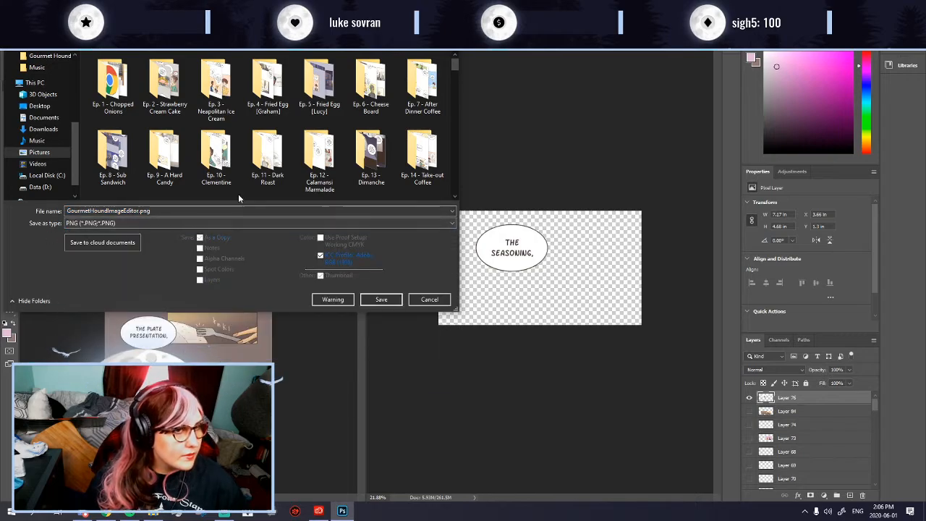
{"action": "left_click_drag", "start_coordinate": [455, 64], "coordinate": [449, 193]}
{"action": "left_click", "coordinate": [424, 185]}
{"action": "left_click", "coordinate": [87, 211]}
{"action": "left_click", "coordinate": [87, 210]}
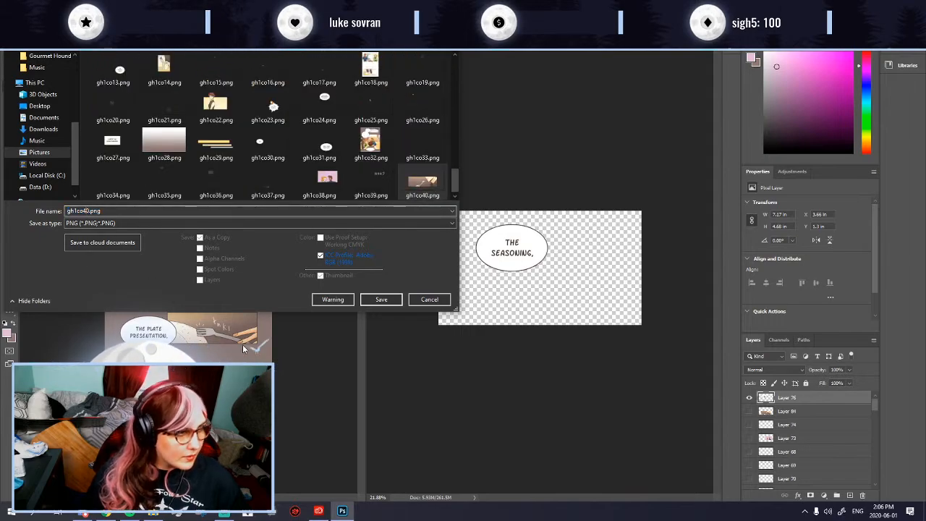
{"action": "key", "text": "BackSpace"}
{"action": "type", "text": "1"}
{"action": "key", "text": "Return"}
{"action": "key", "text": "Return"}
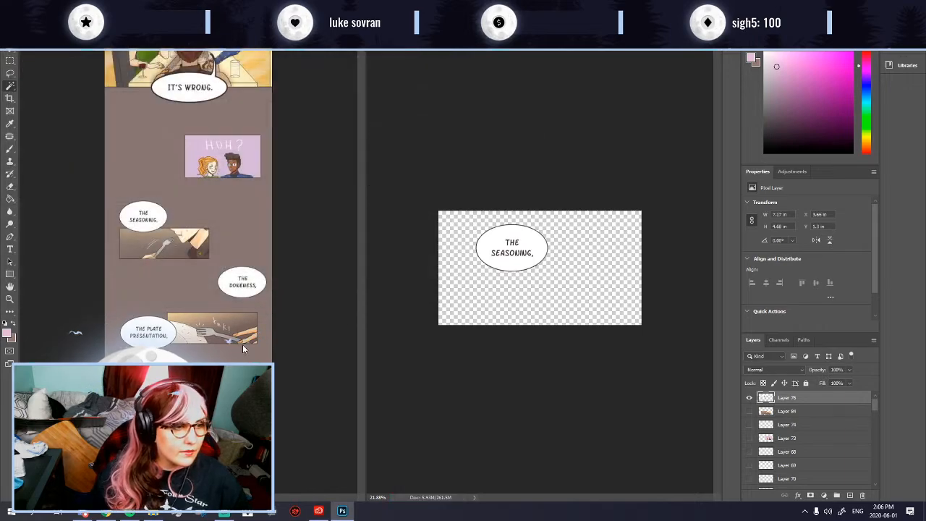
Step: Hide the bubble layer and copy the strip section holding the "The doneness," and "The plate presentation," bubbles with their fork panel
{"action": "left_click", "coordinate": [749, 398]}
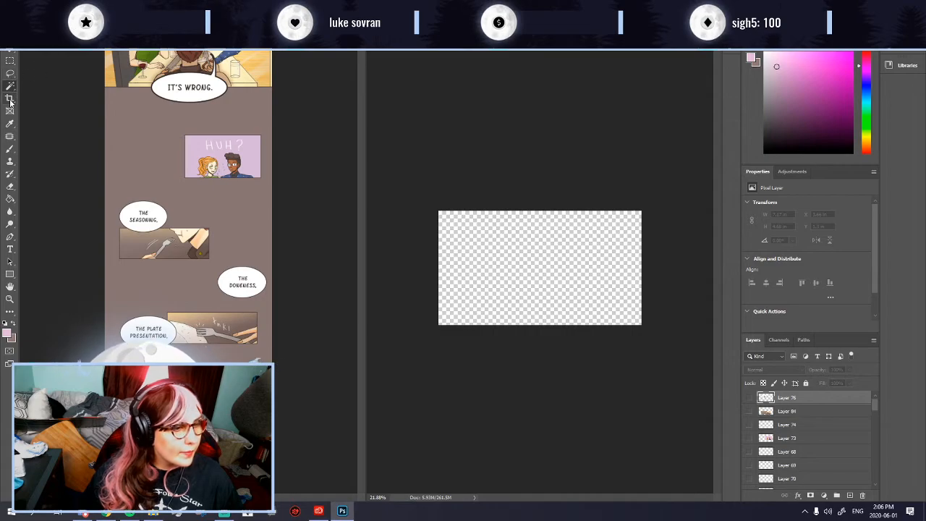
{"action": "left_click", "coordinate": [14, 61]}
{"action": "left_click_drag", "start_coordinate": [220, 193], "coordinate": [108, 267]}
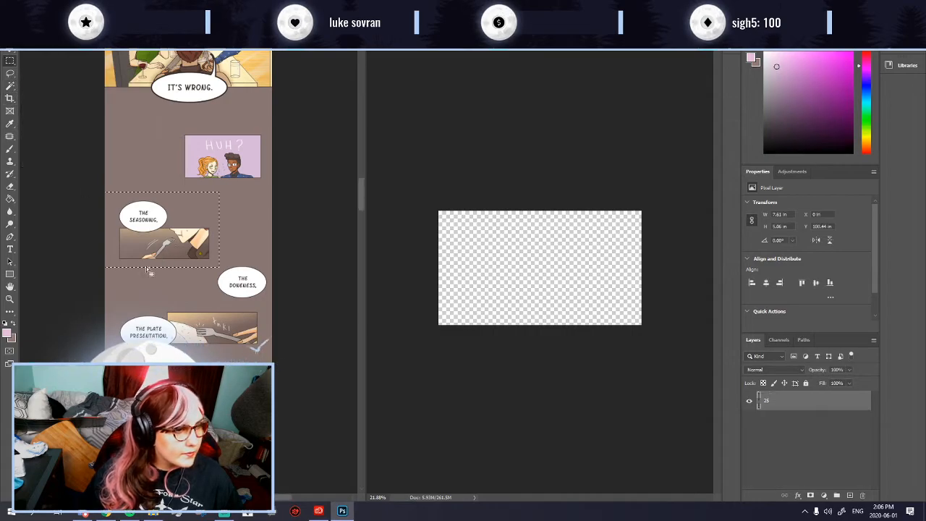
{"action": "left_click_drag", "start_coordinate": [276, 264], "coordinate": [86, 354]}
{"action": "key", "text": "ctrl+c"}
Step: Paste the copied section into the landscape document, enlarge it to fill the canvas height, and nudge it into position
{"action": "left_click", "coordinate": [547, 282]}
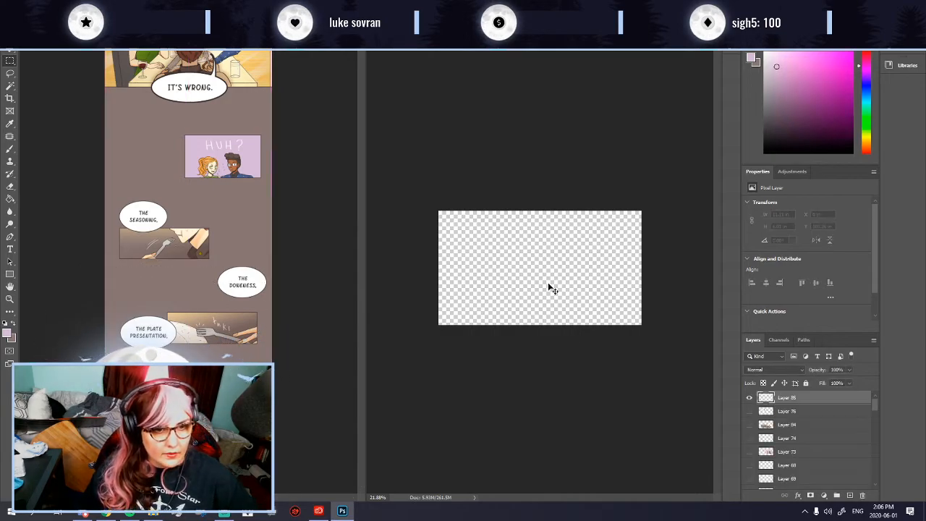
{"action": "key", "text": "ctrl+v"}
{"action": "key", "text": "ctrl+t"}
{"action": "left_click_drag", "start_coordinate": [539, 290], "coordinate": [539, 324]}
{"action": "left_click_drag", "start_coordinate": [541, 244], "coordinate": [546, 212]}
{"action": "key", "text": "Return"}
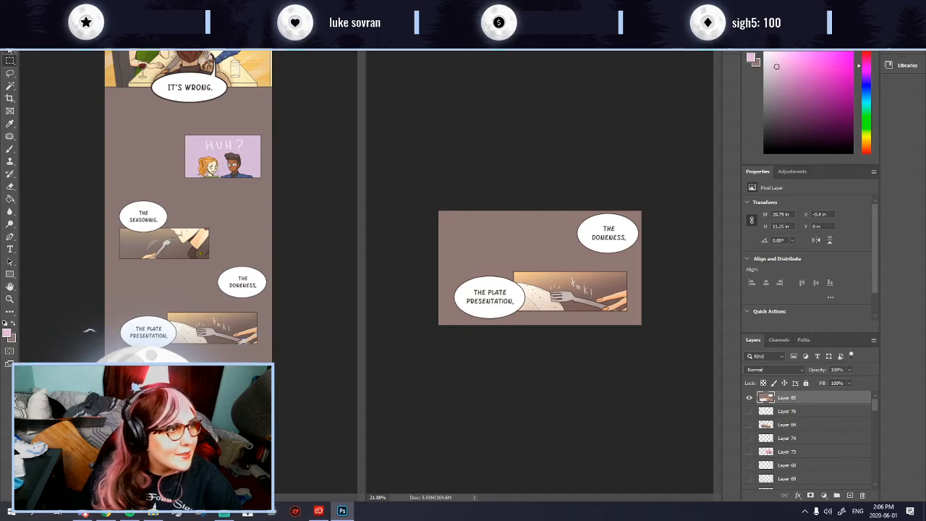
{"action": "left_click_drag", "start_coordinate": [555, 289], "coordinate": [551, 289]}
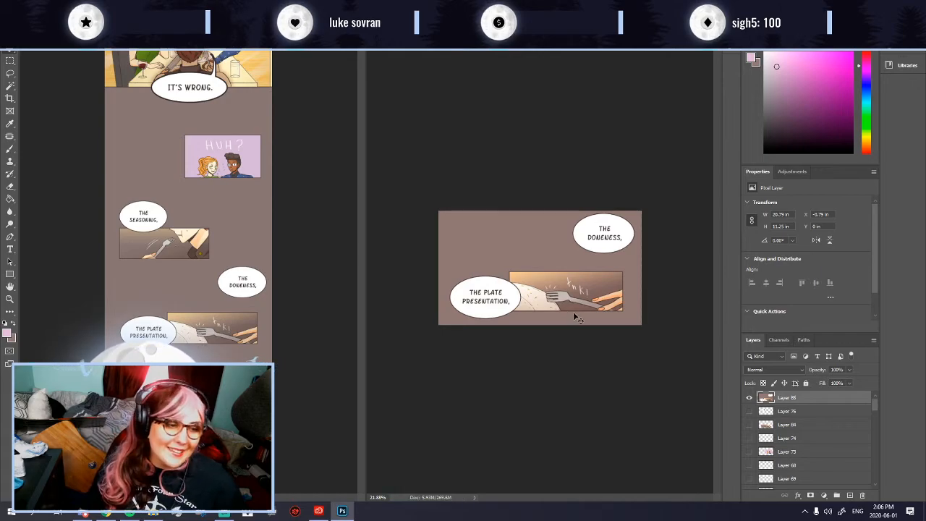
{"action": "key", "text": "ctrl+plus"}
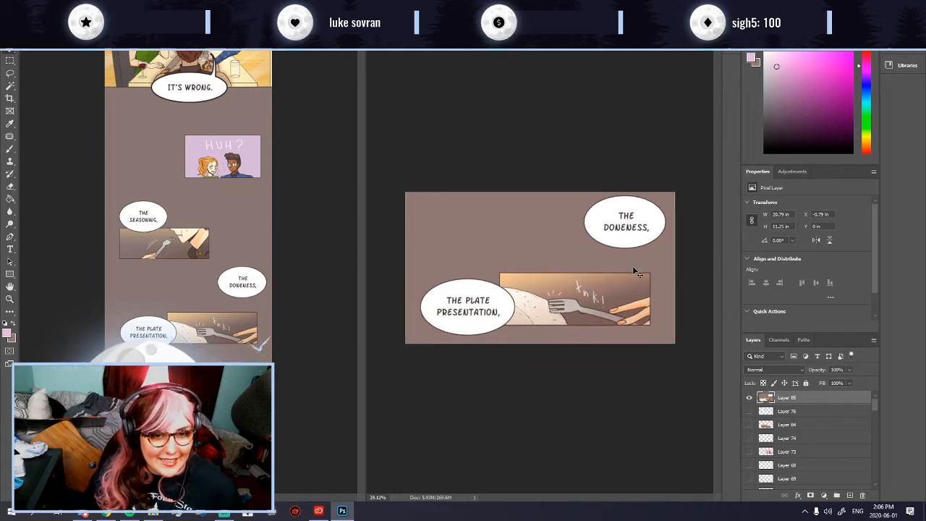
{"action": "key", "text": "Right"}
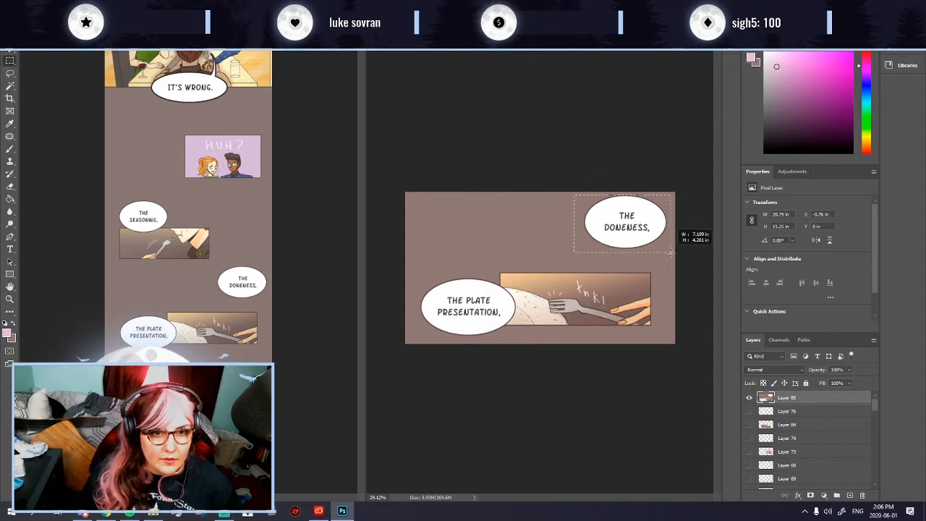
Step: Copy the "The doneness," and "The plate presentation," speech bubbles from Layer 85 onto their own layers
{"action": "left_click_drag", "start_coordinate": [572, 193], "coordinate": [673, 256]}
{"action": "key", "text": "ctrl+j"}
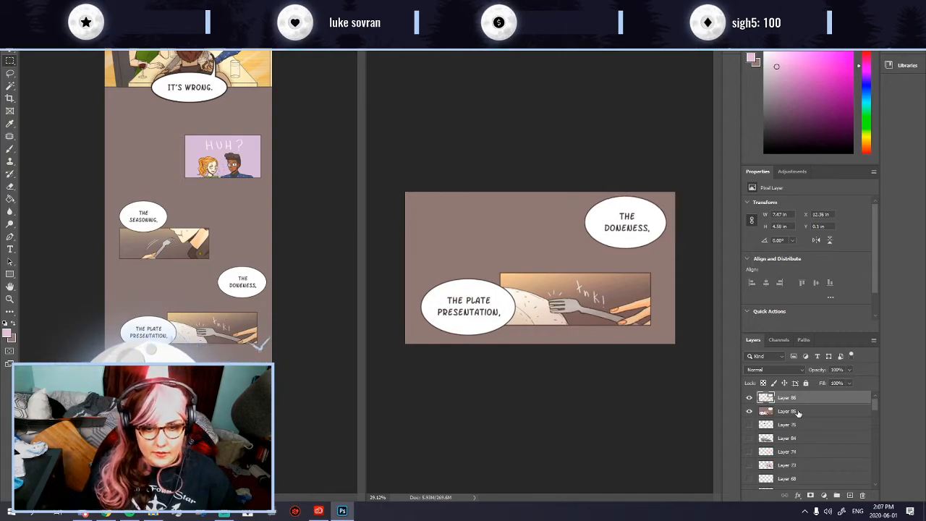
{"action": "left_click_drag", "start_coordinate": [413, 272], "coordinate": [518, 341]}
{"action": "key", "text": "ctrl+j"}
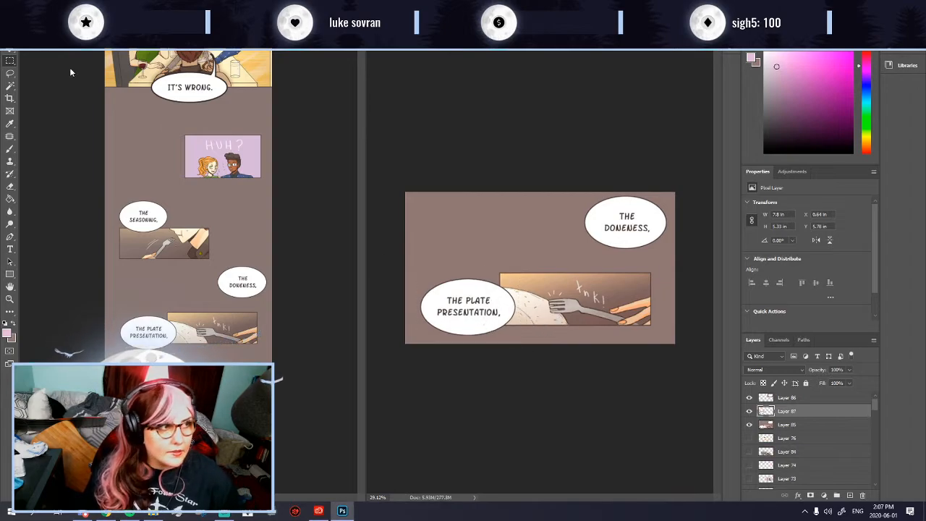
Step: Hide both bubble layers and copy the "tnk!" sound effect from Layer 85 onto its own layer
{"action": "left_click", "coordinate": [801, 425]}
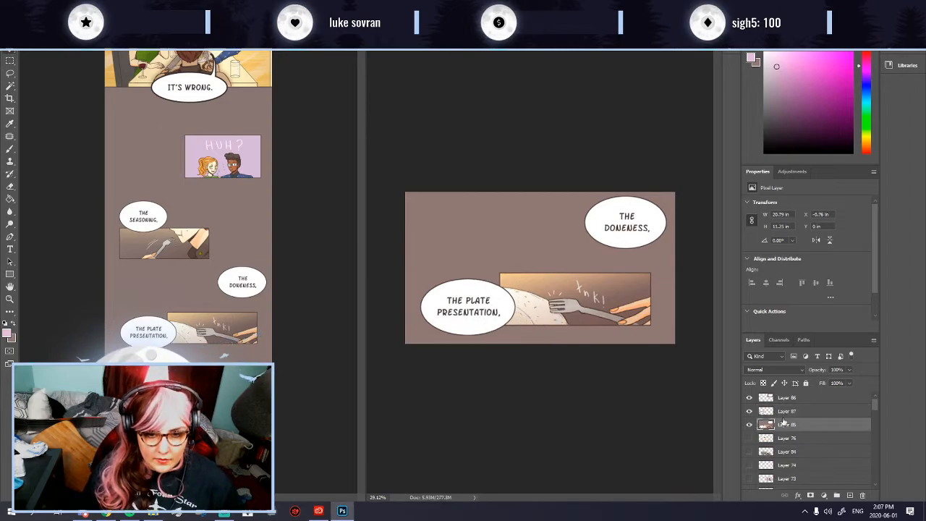
{"action": "left_click_drag", "start_coordinate": [750, 398], "coordinate": [749, 411]}
{"action": "scroll", "coordinate": [592, 295], "scroll_direction": "up", "scroll_amount": 5}
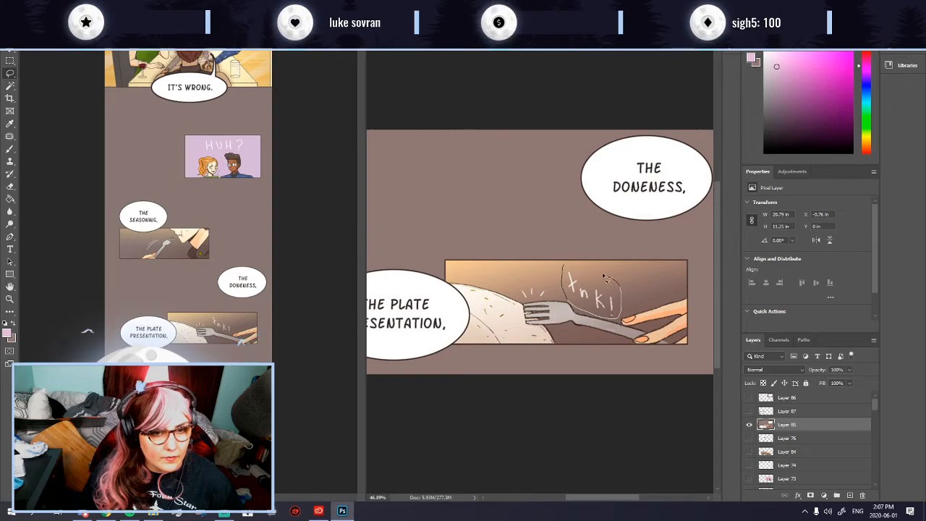
{"action": "key", "text": "ctrl+j"}
{"action": "left_click", "coordinate": [787, 437]}
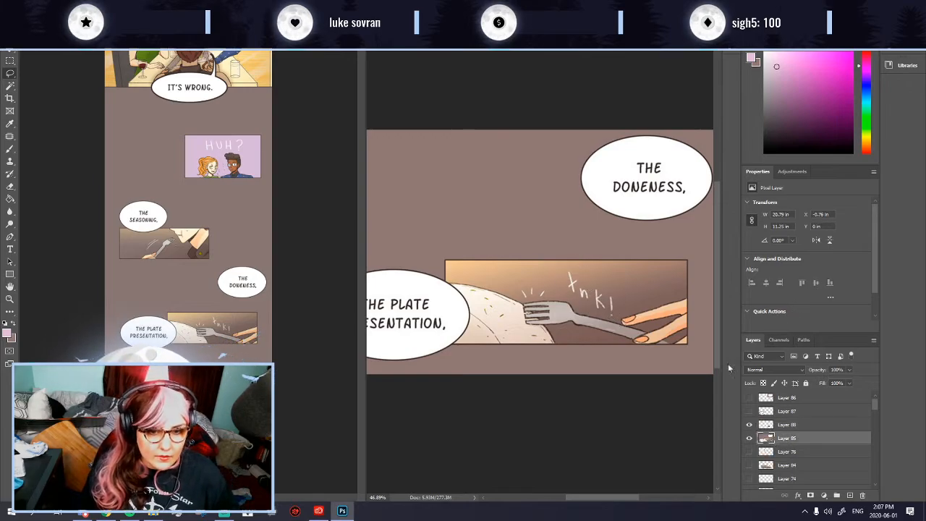
Step: Try to remove the "tnk!" lettering from Layer 85 by patching it with nearby panel background
{"action": "left_click", "coordinate": [765, 424], "text": "ctrl"}
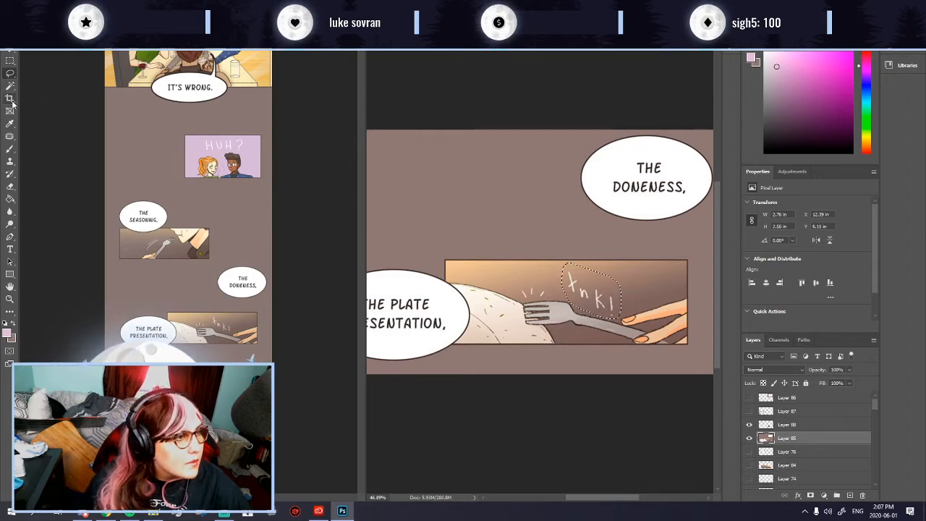
{"action": "left_click_drag", "start_coordinate": [591, 298], "coordinate": [606, 297]}
{"action": "left_click", "coordinate": [748, 425]}
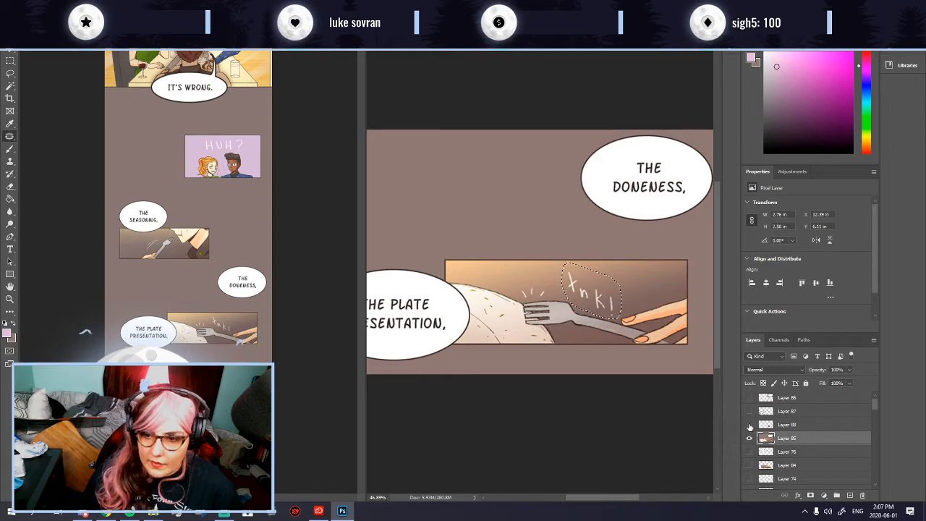
{"action": "key", "text": "ctrl+d"}
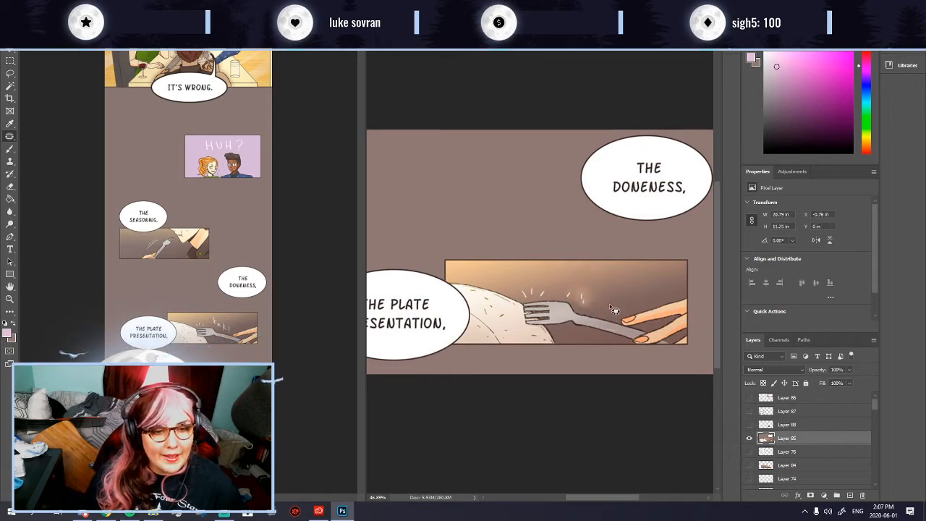
{"action": "mouse_move", "coordinate": [562, 292]}
{"action": "left_mouse_down"}
{"action": "mouse_move", "coordinate": [589, 310]}
{"action": "mouse_move", "coordinate": [590, 290]}
{"action": "mouse_move", "coordinate": [570, 293]}
{"action": "mouse_move", "coordinate": [614, 311]}
{"action": "mouse_move", "coordinate": [583, 303]}
{"action": "mouse_move", "coordinate": [607, 294]}
{"action": "left_mouse_up"}
{"action": "key", "text": "ctrl+d"}
{"action": "key", "text": "ctrl+z"}
{"action": "key", "text": "ctrl+z"}
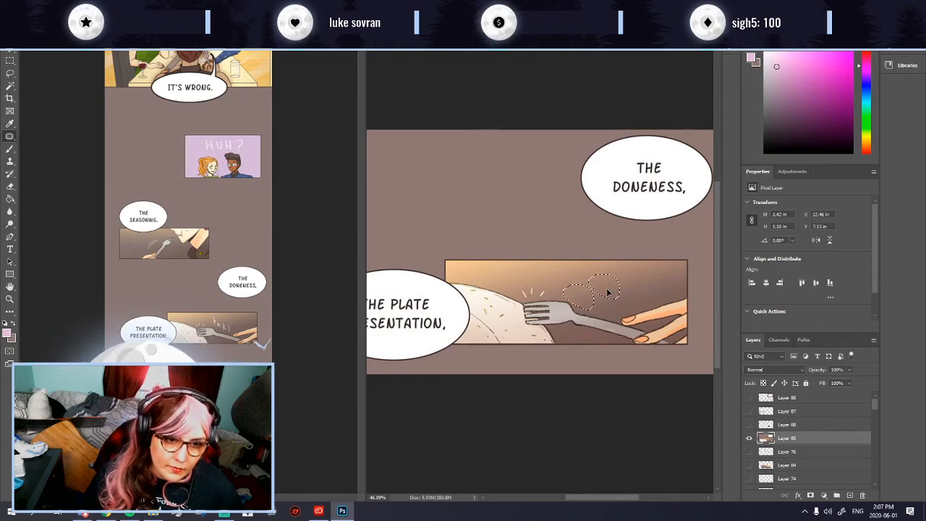
{"action": "key", "text": "ctrl+d"}
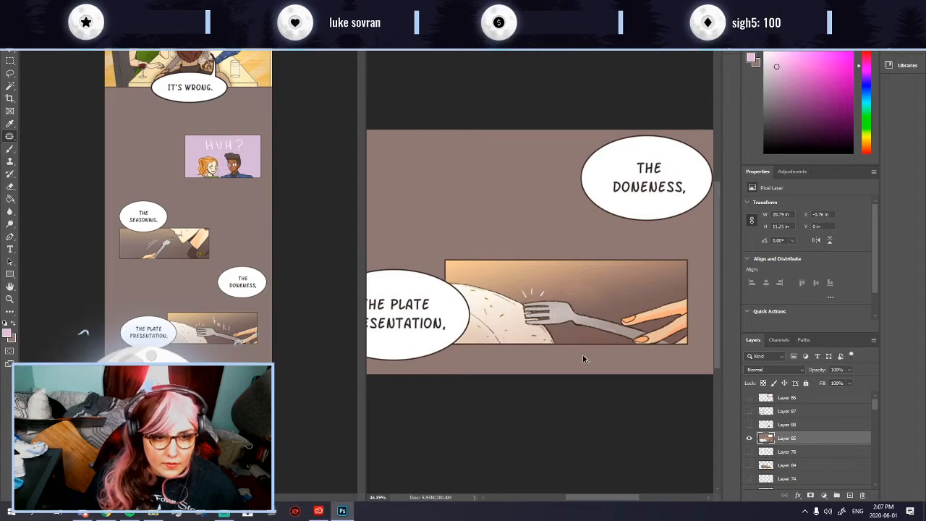
Step: Try to smooth the area above the fork handle with another patch, and undo the lettering removal
{"action": "scroll", "coordinate": [580, 360], "scroll_direction": "up", "scroll_amount": 2}
{"action": "mouse_move", "coordinate": [566, 252]}
{"action": "left_mouse_down"}
{"action": "mouse_move", "coordinate": [615, 283]}
{"action": "mouse_move", "coordinate": [568, 249]}
{"action": "mouse_move", "coordinate": [585, 267]}
{"action": "mouse_move", "coordinate": [617, 261]}
{"action": "left_mouse_up"}
{"action": "key", "text": "ctrl+d"}
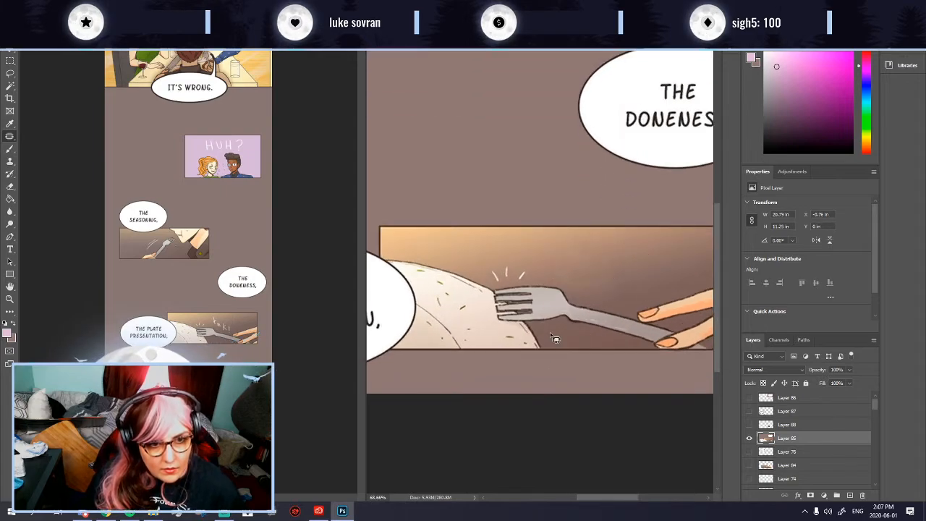
{"action": "scroll", "coordinate": [555, 337], "scroll_direction": "down", "scroll_amount": 2}
{"action": "scroll", "coordinate": [598, 343], "scroll_direction": "up", "scroll_amount": 5}
{"action": "scroll", "coordinate": [598, 343], "scroll_direction": "up", "scroll_amount": 2}
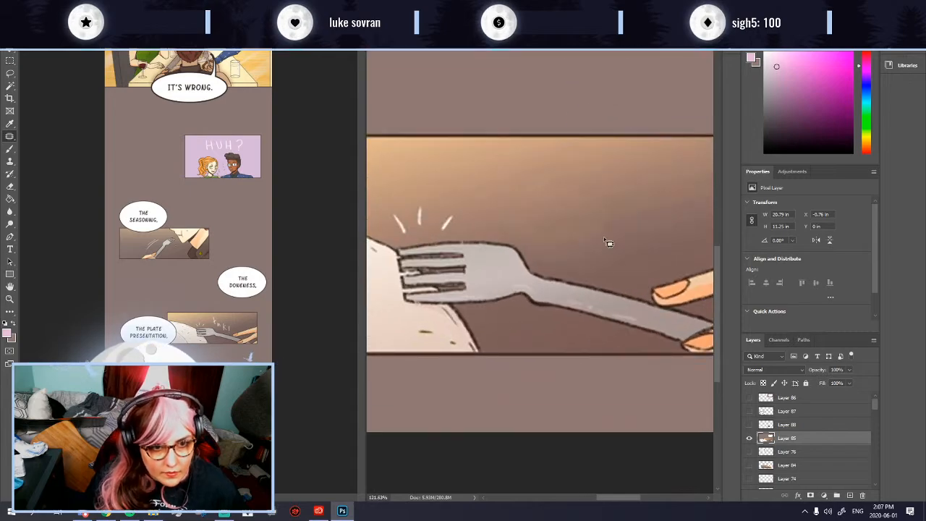
{"action": "scroll", "coordinate": [577, 393], "scroll_direction": "down", "scroll_amount": 5}
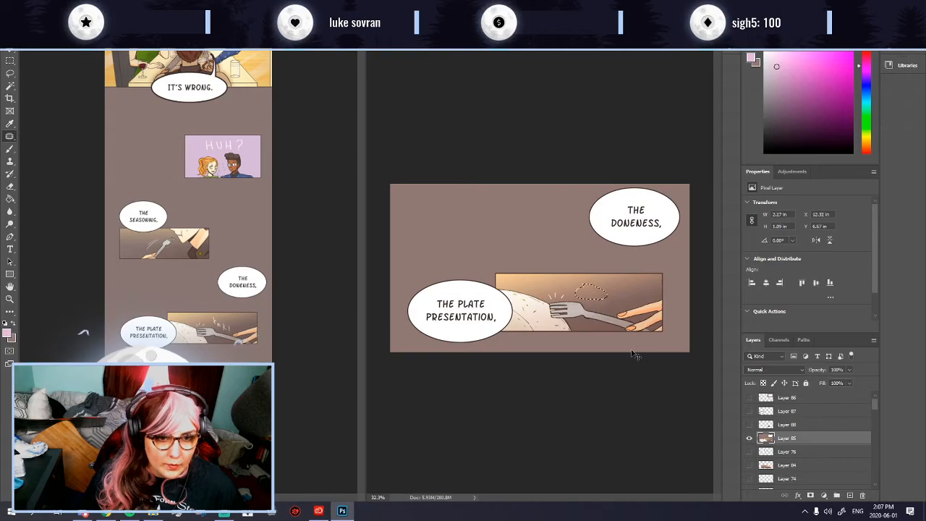
{"action": "key", "text": "ctrl+z"}
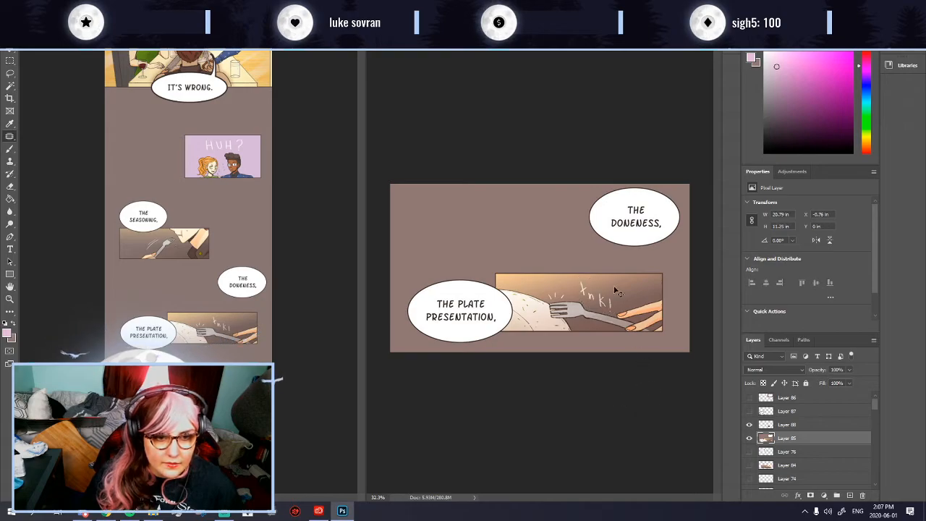
Step: Select the "tnk!" lettering again, hide its copied layer, and patch the lettering out of Layer 85 with nearby panel background
{"action": "mouse_move", "coordinate": [608, 318]}
{"action": "left_mouse_down"}
{"action": "mouse_move", "coordinate": [615, 295]}
{"action": "mouse_move", "coordinate": [586, 282]}
{"action": "mouse_move", "coordinate": [592, 312]}
{"action": "left_mouse_up"}
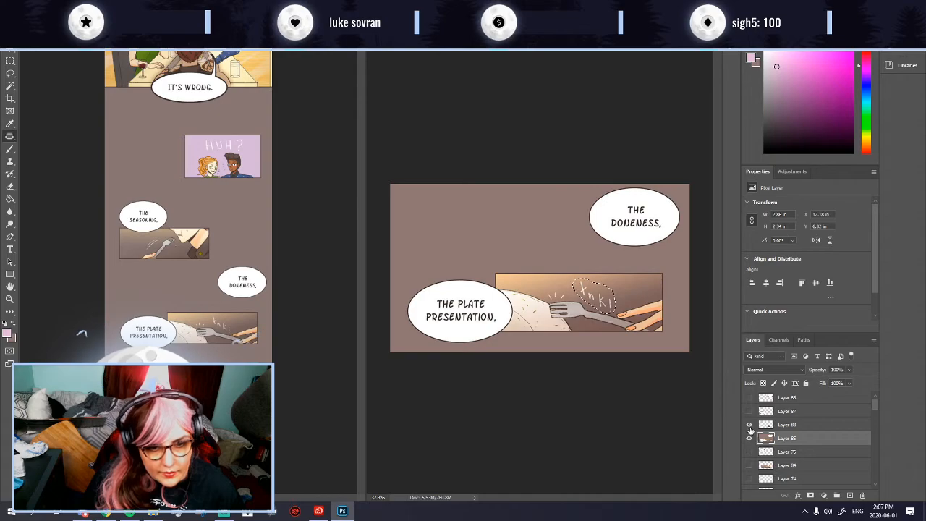
{"action": "scroll", "coordinate": [586, 282], "scroll_direction": "up", "scroll_amount": 3}
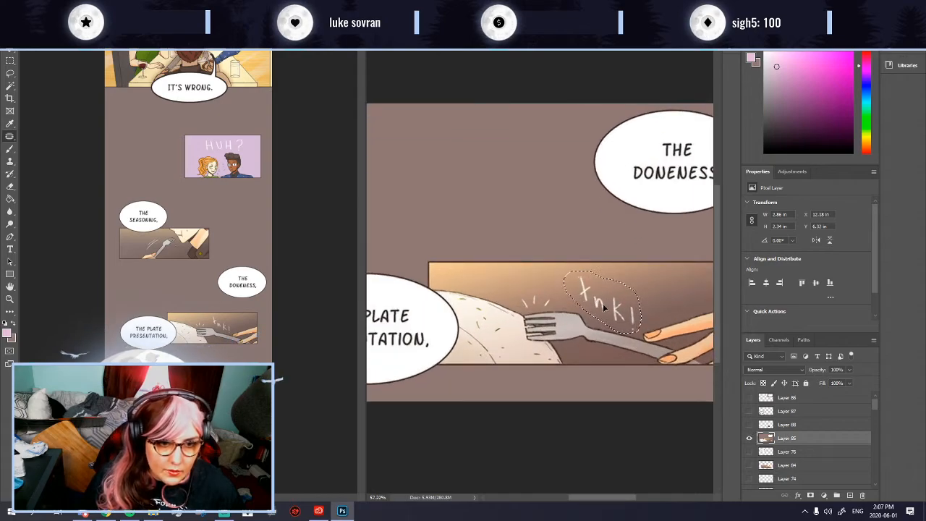
{"action": "left_click_drag", "start_coordinate": [599, 306], "coordinate": [626, 301]}
{"action": "key", "text": "ctrl+d"}
{"action": "scroll", "coordinate": [612, 371], "scroll_direction": "down", "scroll_amount": 4}
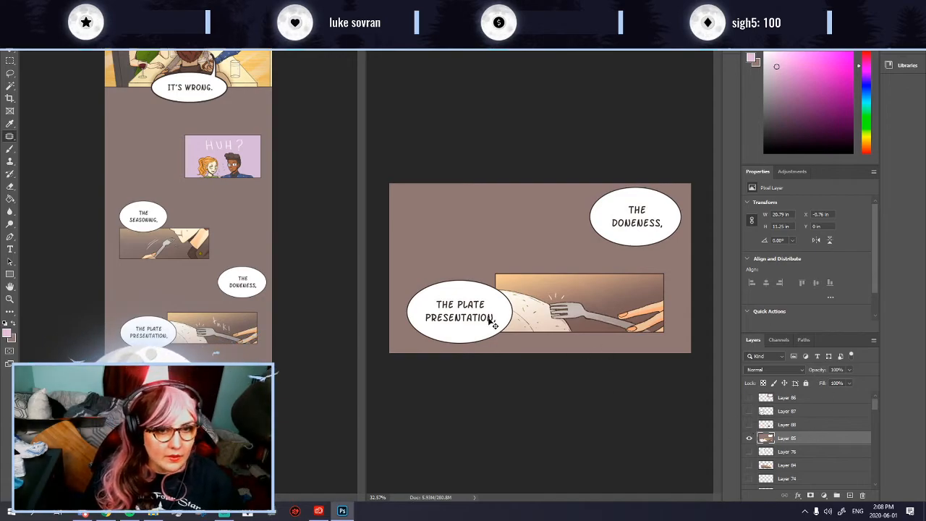
Step: Patch the "The doneness," bubble out of Layer 85 with plain brown background from beside it
{"action": "mouse_move", "coordinate": [596, 186]}
{"action": "left_mouse_down"}
{"action": "mouse_move", "coordinate": [575, 226]}
{"action": "mouse_move", "coordinate": [638, 256]}
{"action": "mouse_move", "coordinate": [688, 231]}
{"action": "left_mouse_up"}
{"action": "left_click_drag", "start_coordinate": [526, 181], "coordinate": [523, 182]}
{"action": "left_click_drag", "start_coordinate": [630, 228], "coordinate": [496, 228]}
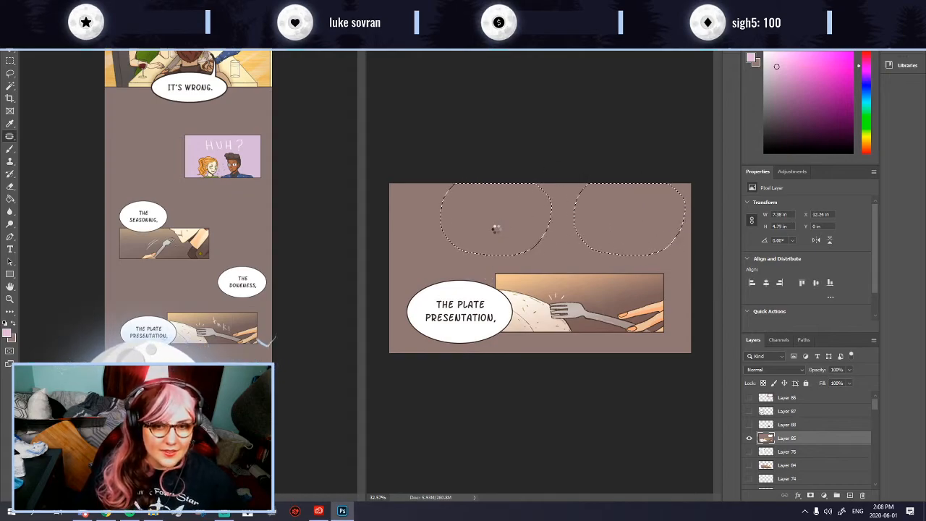
{"action": "key", "text": "ctrl+d"}
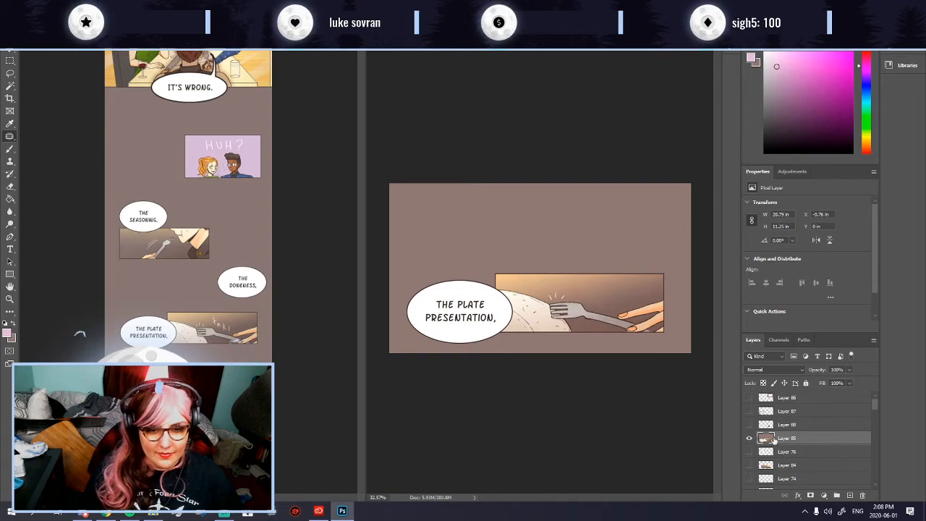
Step: Patch most of the "The plate presentation," bubble outside the panel out of Layer 85 with plain brown background
{"action": "scroll", "coordinate": [495, 290], "scroll_direction": "up", "scroll_amount": 2}
{"action": "mouse_move", "coordinate": [479, 274]}
{"action": "left_mouse_down"}
{"action": "mouse_move", "coordinate": [476, 356]}
{"action": "mouse_move", "coordinate": [411, 359]}
{"action": "mouse_move", "coordinate": [375, 309]}
{"action": "left_mouse_up"}
{"action": "left_click_drag", "start_coordinate": [429, 340], "coordinate": [430, 238]}
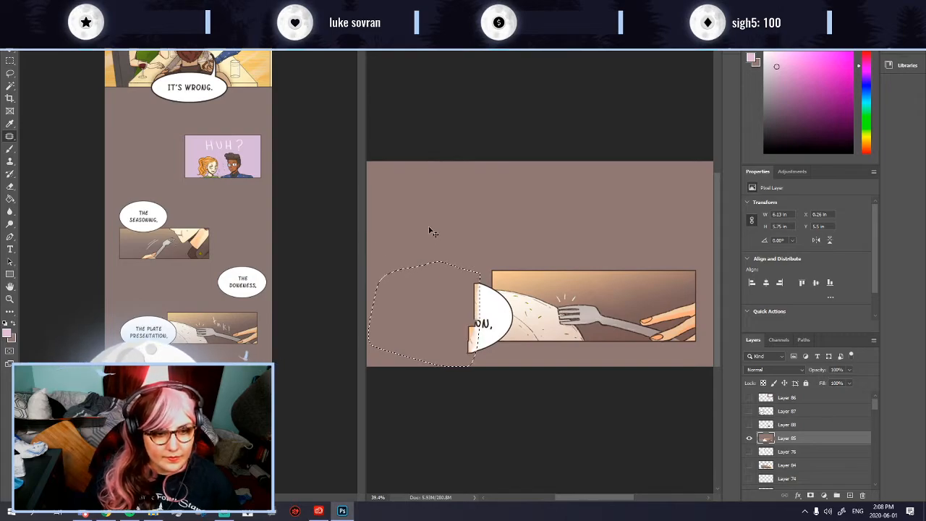
{"action": "key", "text": "ctrl+d"}
{"action": "scroll", "coordinate": [524, 345], "scroll_direction": "up", "scroll_amount": 2}
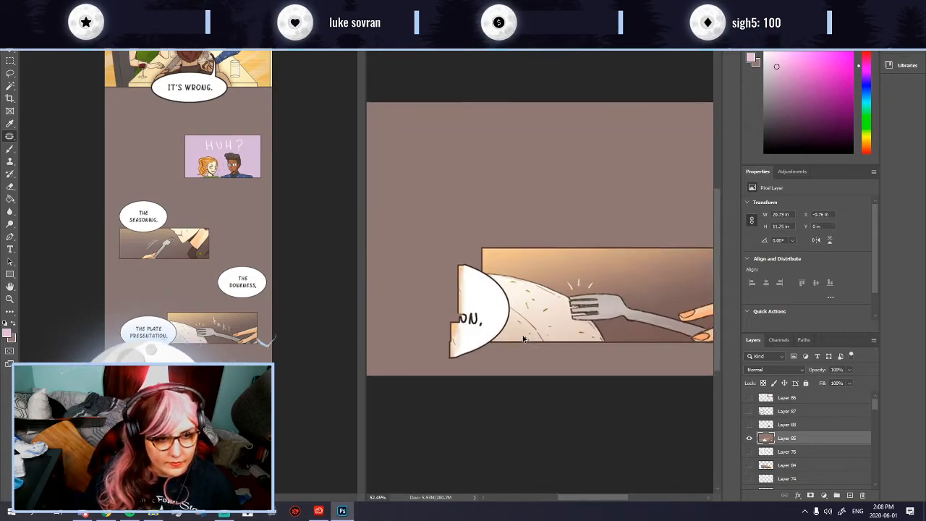
{"action": "scroll", "coordinate": [504, 319], "scroll_direction": "down", "scroll_amount": 1}
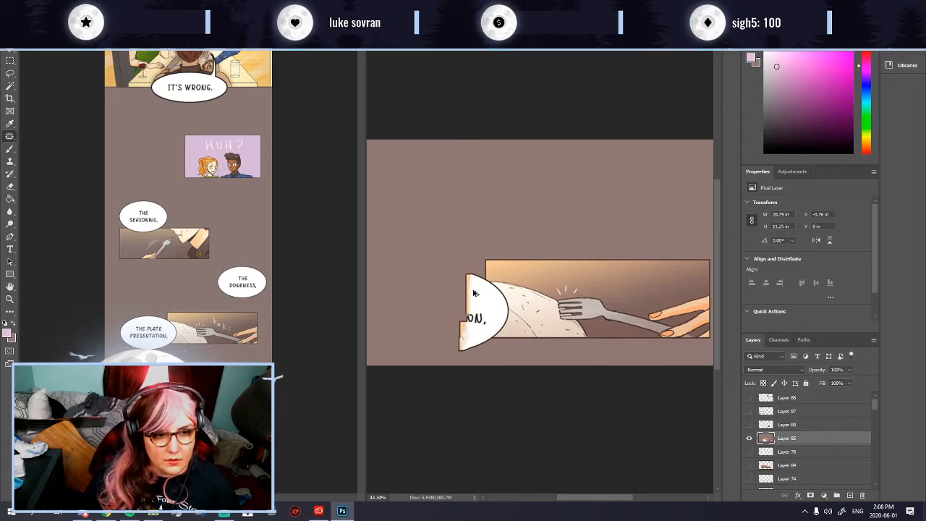
{"action": "scroll", "coordinate": [516, 329], "scroll_direction": "down", "scroll_amount": 1}
{"action": "scroll", "coordinate": [503, 322], "scroll_direction": "up", "scroll_amount": 1}
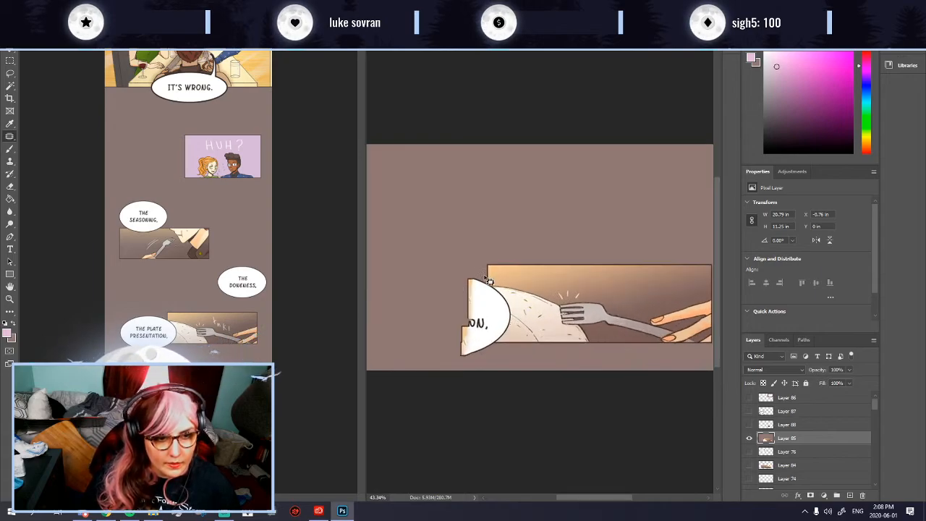
Step: Patch the next strip of bubble and leftover lettering beside the panel's left border with plain brown background
{"action": "mouse_move", "coordinate": [485, 312]}
{"action": "left_mouse_down"}
{"action": "mouse_move", "coordinate": [444, 364]}
{"action": "mouse_move", "coordinate": [445, 274]}
{"action": "mouse_move", "coordinate": [482, 271]}
{"action": "mouse_move", "coordinate": [485, 278]}
{"action": "mouse_move", "coordinate": [419, 253]}
{"action": "left_mouse_up"}
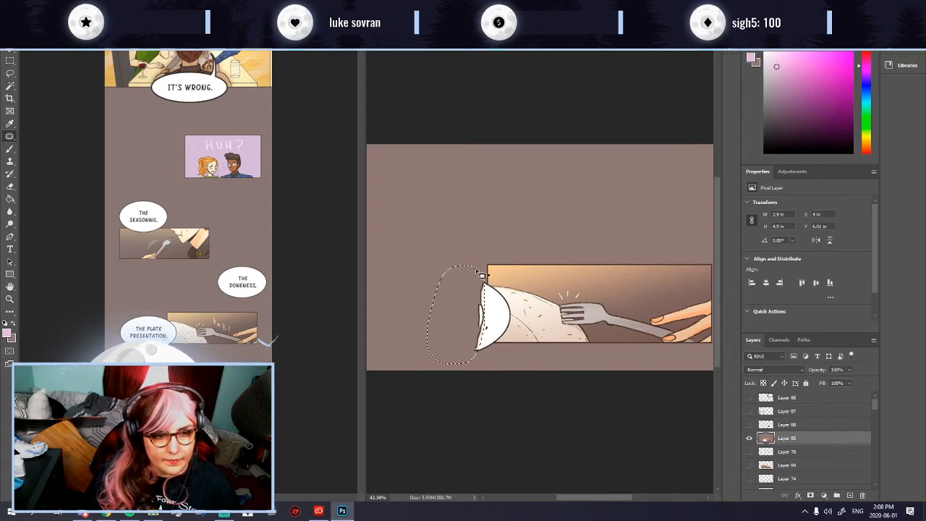
{"action": "key", "text": "ctrl+d"}
{"action": "left_click_drag", "start_coordinate": [466, 323], "coordinate": [474, 323]}
{"action": "scroll", "coordinate": [474, 323], "scroll_direction": "left", "scroll_amount": 3}
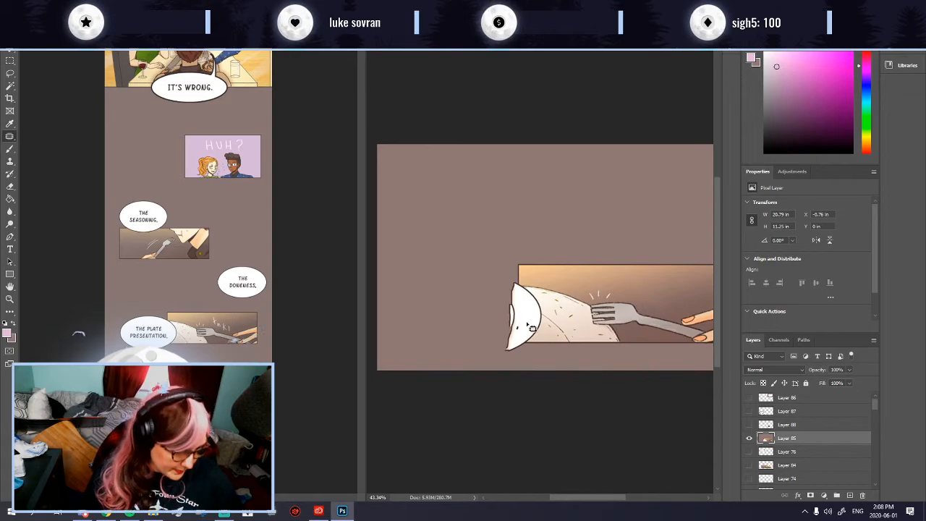
{"action": "scroll", "coordinate": [532, 327], "scroll_direction": "up", "scroll_amount": 3}
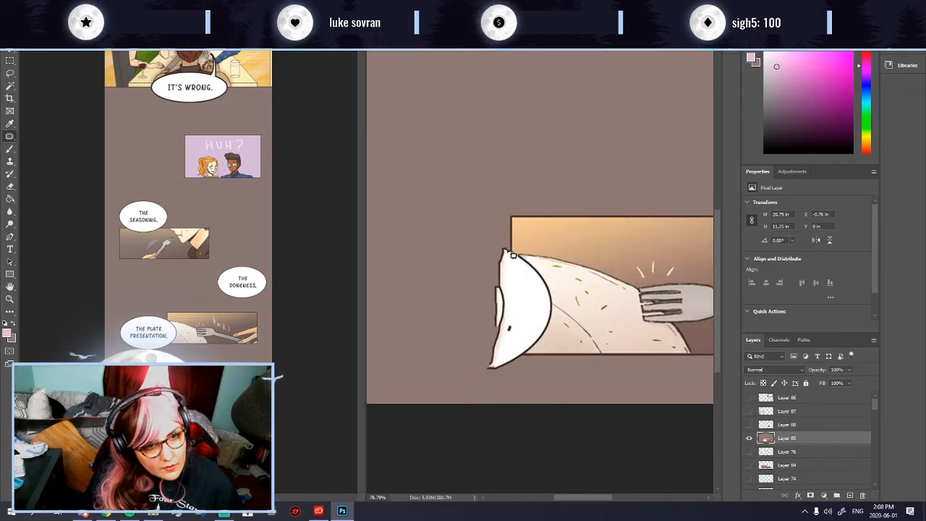
Step: Patch the jagged bubble remnant across the panel's left edge, extending the upper part of the left border downward
{"action": "mouse_move", "coordinate": [515, 278]}
{"action": "left_mouse_down"}
{"action": "mouse_move", "coordinate": [503, 370]}
{"action": "mouse_move", "coordinate": [451, 360]}
{"action": "mouse_move", "coordinate": [505, 250]}
{"action": "left_mouse_up"}
{"action": "mouse_move", "coordinate": [506, 304]}
{"action": "left_mouse_down"}
{"action": "mouse_move", "coordinate": [471, 244]}
{"action": "mouse_move", "coordinate": [509, 385]}
{"action": "mouse_move", "coordinate": [528, 315]}
{"action": "left_mouse_up"}
{"action": "key", "text": "ctrl+d"}
{"action": "left_click_drag", "start_coordinate": [513, 249], "coordinate": [506, 248]}
{"action": "left_click_drag", "start_coordinate": [515, 335], "coordinate": [516, 310]}
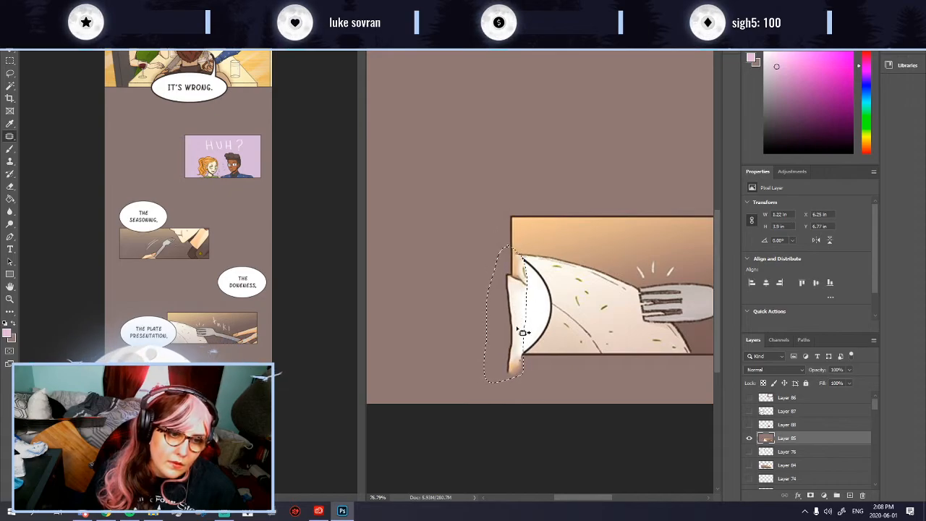
{"action": "key", "text": "ctrl+d"}
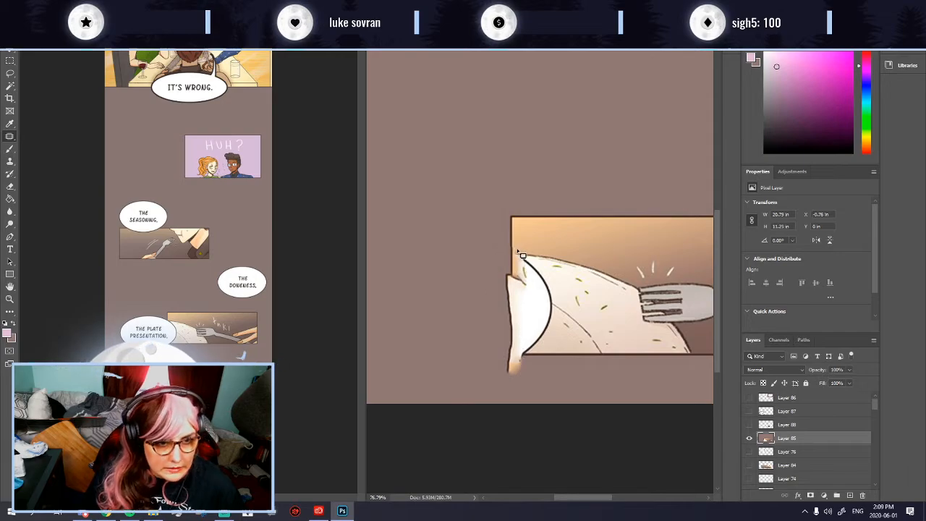
Step: Patch the remaining bubble fragments along the lower left border and below the panel's bottom-left corner
{"action": "mouse_move", "coordinate": [506, 275]}
{"action": "left_mouse_down"}
{"action": "mouse_move", "coordinate": [522, 293]}
{"action": "mouse_move", "coordinate": [529, 369]}
{"action": "left_mouse_up"}
{"action": "left_click_drag", "start_coordinate": [497, 298], "coordinate": [504, 272]}
{"action": "mouse_move", "coordinate": [513, 319]}
{"action": "left_mouse_down"}
{"action": "mouse_move", "coordinate": [514, 280]}
{"action": "mouse_move", "coordinate": [525, 320]}
{"action": "mouse_move", "coordinate": [517, 282]}
{"action": "left_mouse_up"}
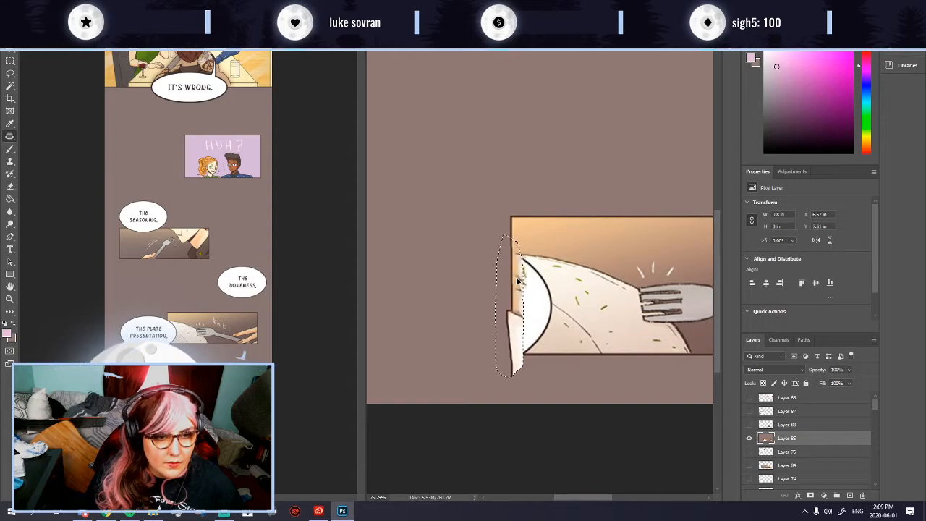
{"action": "key", "text": "ctrl+d"}
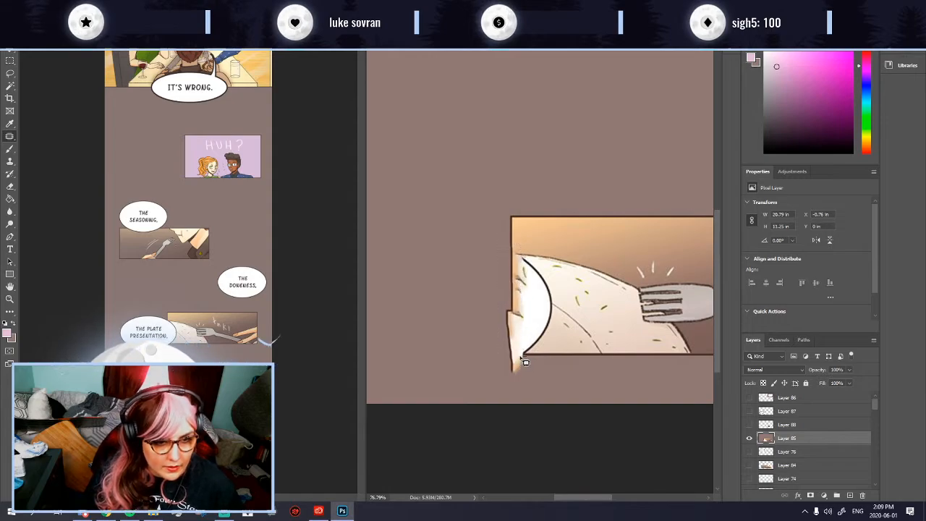
{"action": "mouse_move", "coordinate": [501, 368]}
{"action": "left_mouse_down"}
{"action": "mouse_move", "coordinate": [527, 361]}
{"action": "mouse_move", "coordinate": [502, 375]}
{"action": "mouse_move", "coordinate": [498, 365]}
{"action": "left_mouse_up"}
{"action": "key", "text": "ctrl+d"}
{"action": "scroll", "coordinate": [523, 359], "scroll_direction": "up", "scroll_amount": 2}
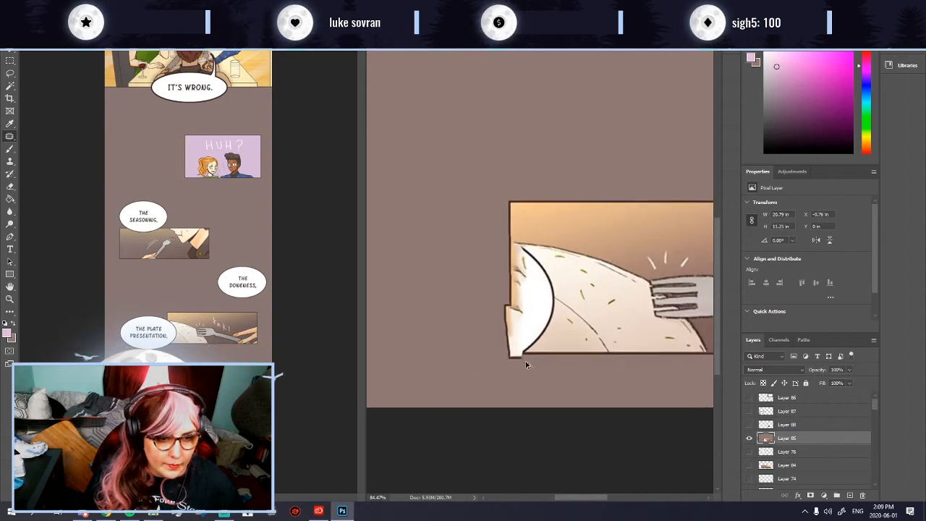
{"action": "mouse_move", "coordinate": [512, 302]}
{"action": "left_mouse_down"}
{"action": "mouse_move", "coordinate": [507, 245]}
{"action": "mouse_move", "coordinate": [506, 293]}
{"action": "left_mouse_up"}
{"action": "key", "text": "ctrl+d"}
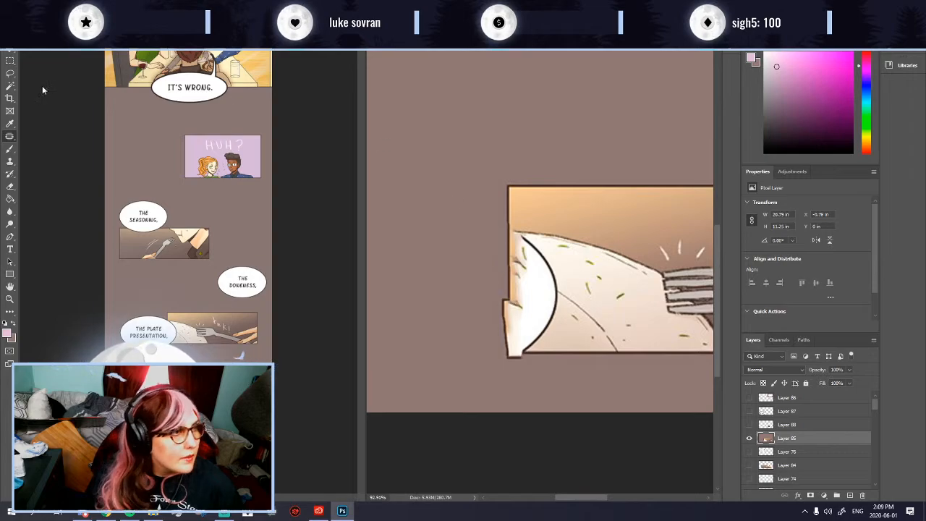
Step: Copy a strip of the panel's left border to a new layer, stretch it down to the bottom corner, and erase its protruding upper end
{"action": "left_click", "coordinate": [10, 63]}
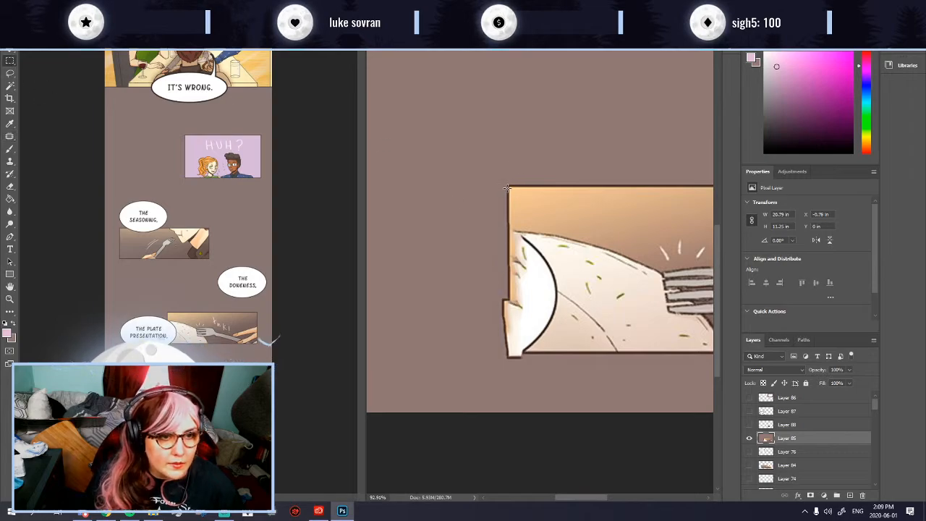
{"action": "left_click_drag", "start_coordinate": [506, 186], "coordinate": [511, 225]}
{"action": "key", "text": "ctrl+j"}
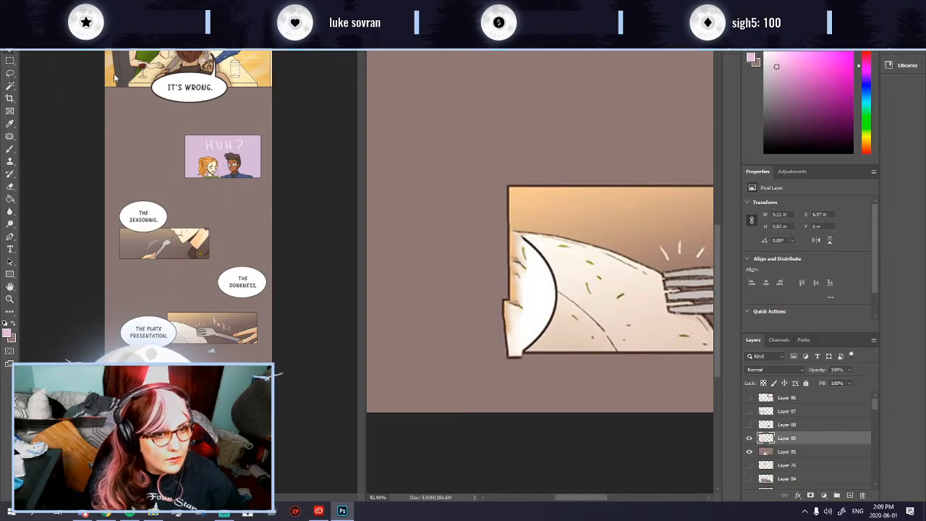
{"action": "left_click_drag", "start_coordinate": [513, 210], "coordinate": [515, 355]}
{"action": "key", "text": "ctrl+t"}
{"action": "key", "text": "ctrl+z"}
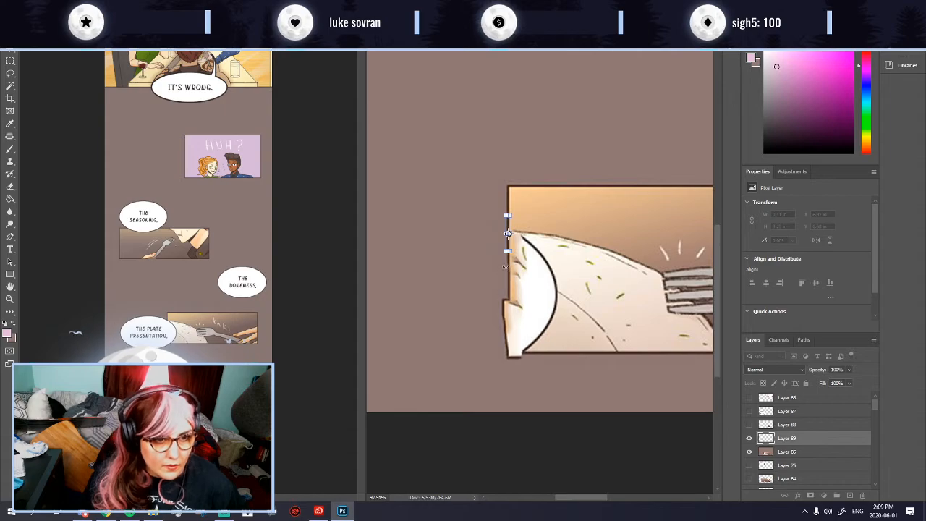
{"action": "left_click_drag", "start_coordinate": [508, 251], "coordinate": [518, 353]}
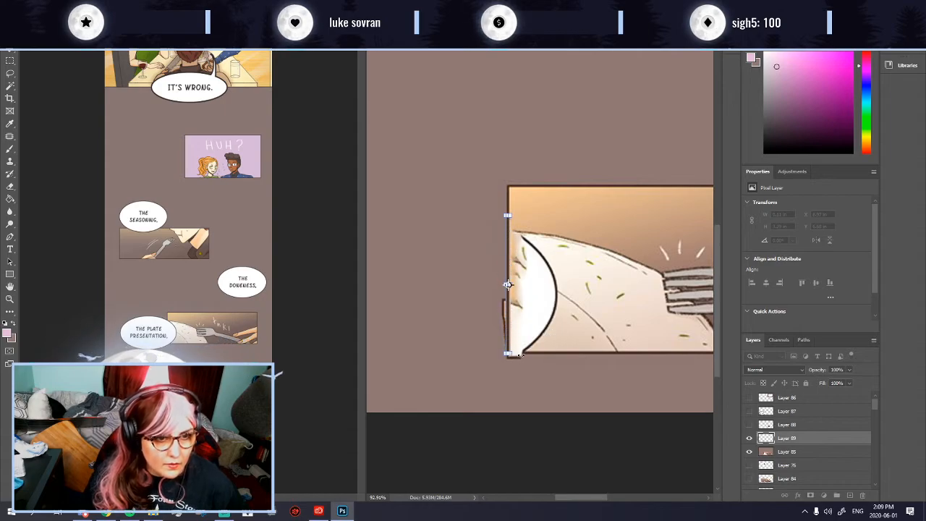
{"action": "key", "text": "Return"}
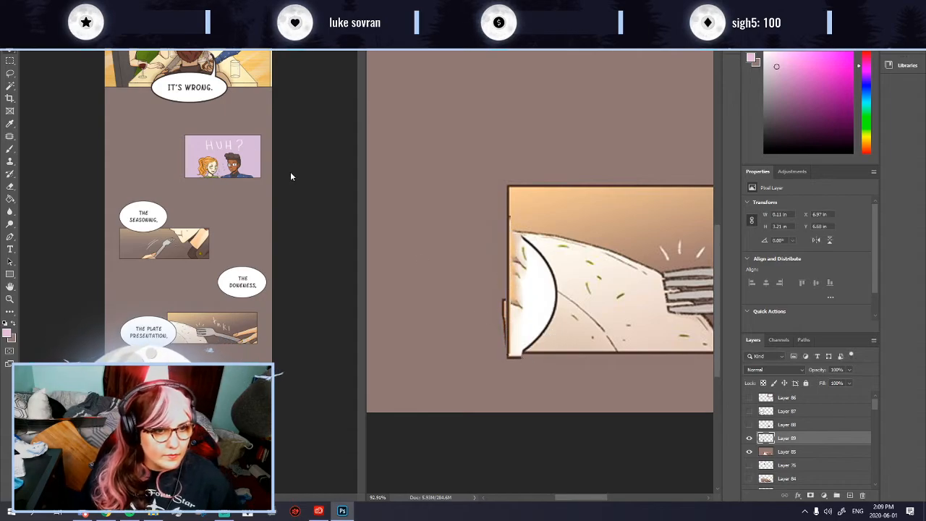
{"action": "left_click", "coordinate": [10, 186]}
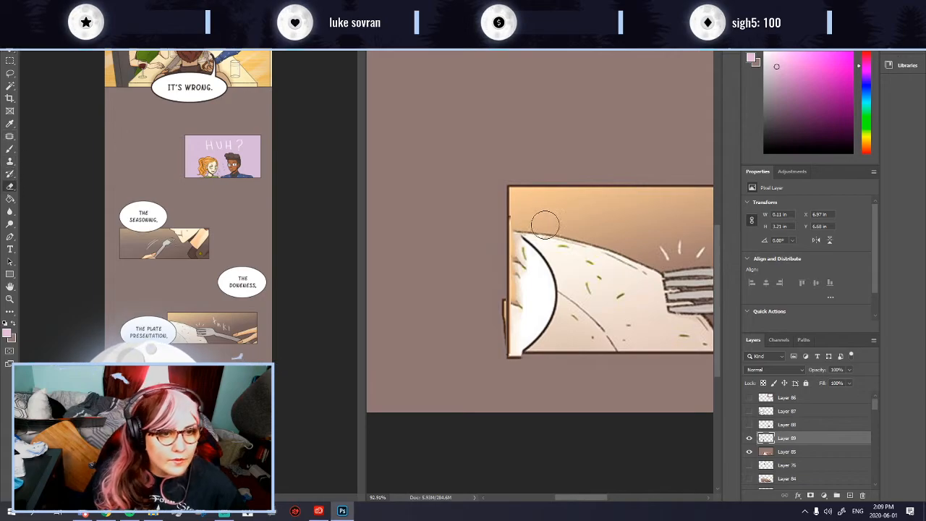
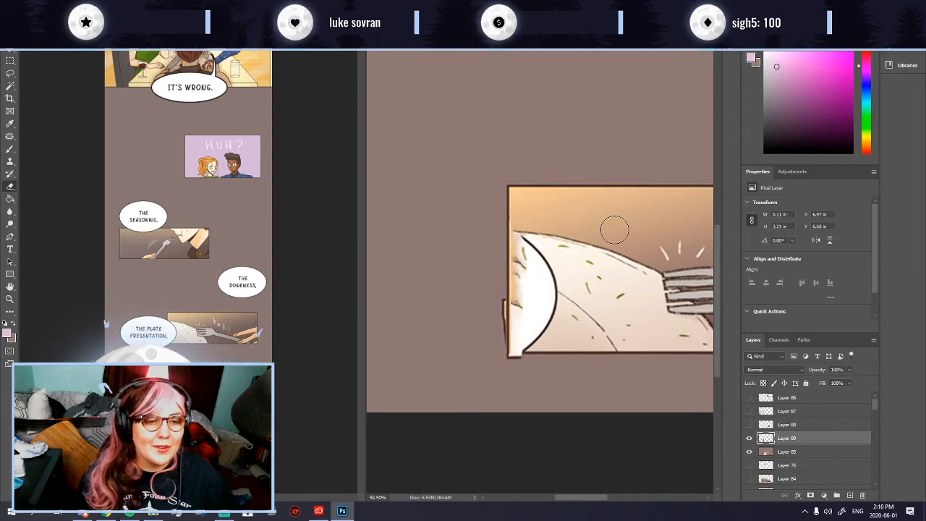
Step: Select the bubble remnant just outside the panel's left border and patch it with plain brown background
{"action": "key", "text": "m"}
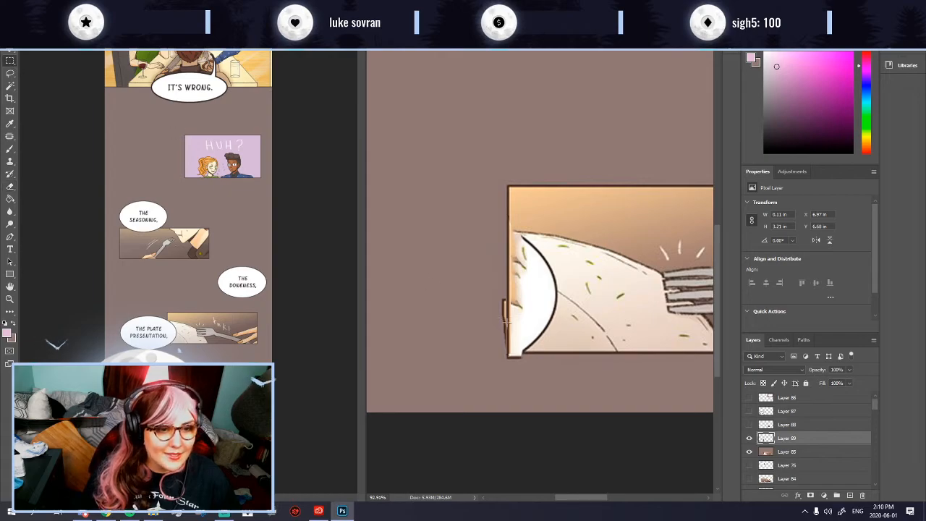
{"action": "left_click_drag", "start_coordinate": [485, 276], "coordinate": [508, 359]}
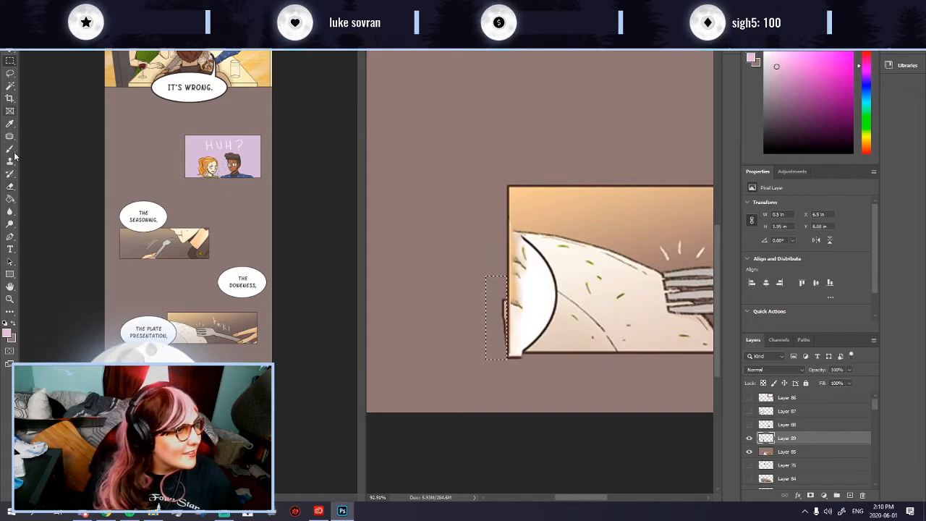
{"action": "left_click_drag", "start_coordinate": [495, 319], "coordinate": [456, 317]}
{"action": "key", "text": "ctrl+d"}
{"action": "scroll", "coordinate": [558, 370], "scroll_direction": "down", "scroll_amount": 4}
{"action": "scroll", "coordinate": [548, 366], "scroll_direction": "down", "scroll_amount": 3}
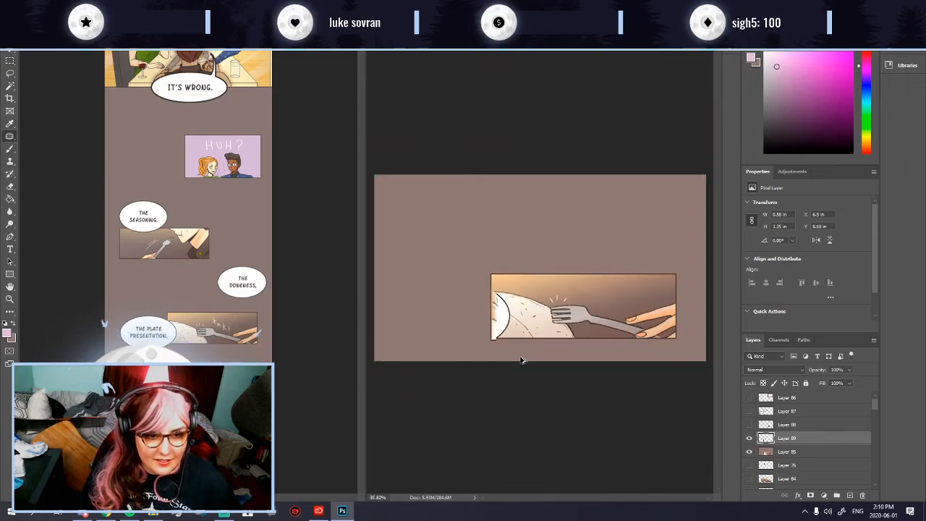
Step: Try to patch the leftover fragment at the panel's bottom-left corner, and undo the patch
{"action": "scroll", "coordinate": [500, 355], "scroll_direction": "up", "scroll_amount": 2}
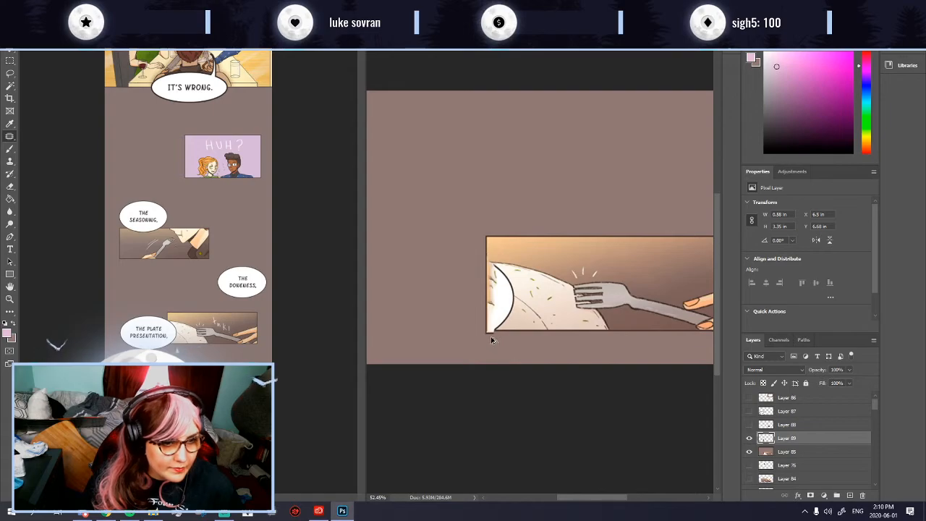
{"action": "scroll", "coordinate": [477, 345], "scroll_direction": "up", "scroll_amount": 2}
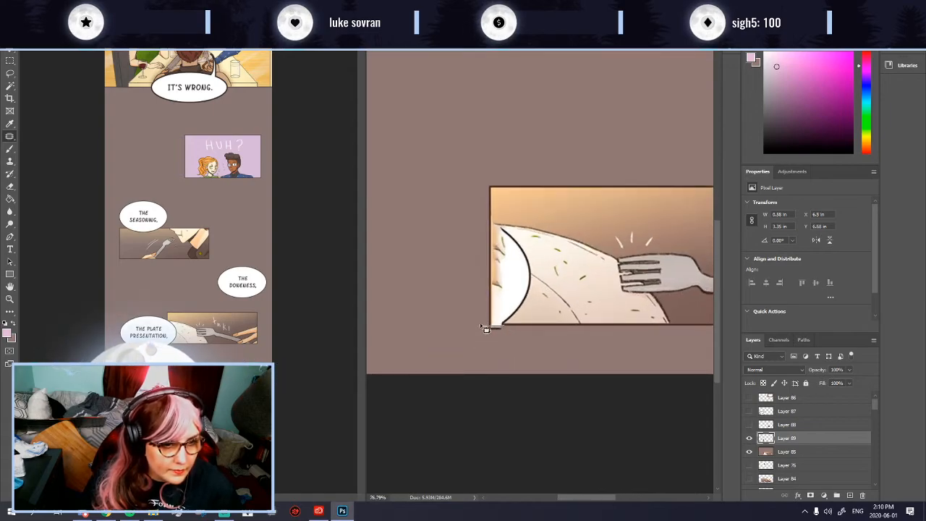
{"action": "left_click_drag", "start_coordinate": [501, 322], "coordinate": [512, 328]}
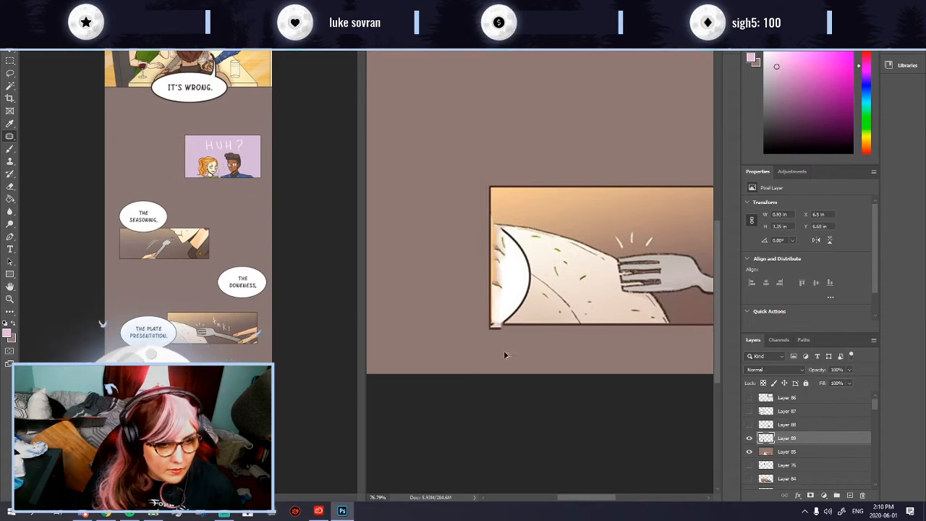
{"action": "scroll", "coordinate": [505, 348], "scroll_direction": "up", "scroll_amount": 2}
{"action": "key", "text": "ctrl+d"}
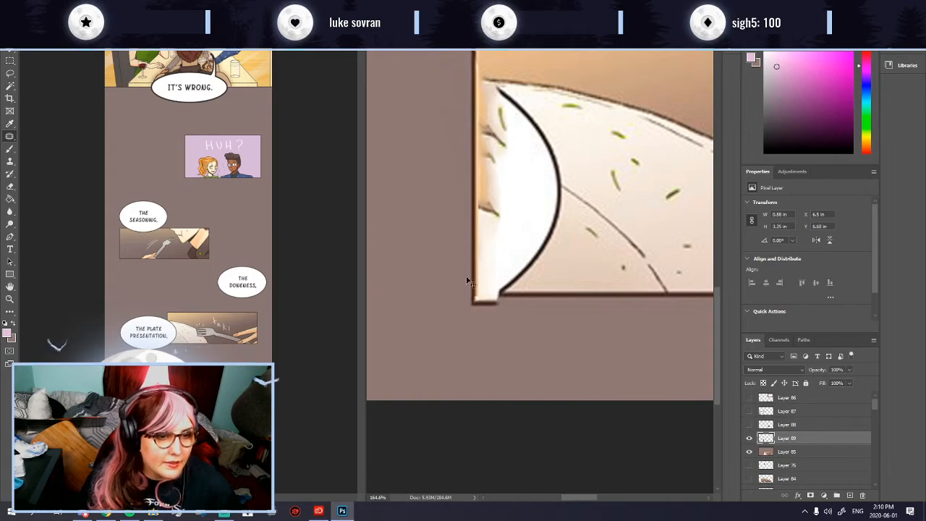
Step: Select the panel's bottom-left corner and merge the stretched border layer into Layer 85
{"action": "key", "text": "v"}
{"action": "left_click_drag", "start_coordinate": [465, 293], "coordinate": [499, 306]}
{"action": "key", "text": "ctrl+j"}
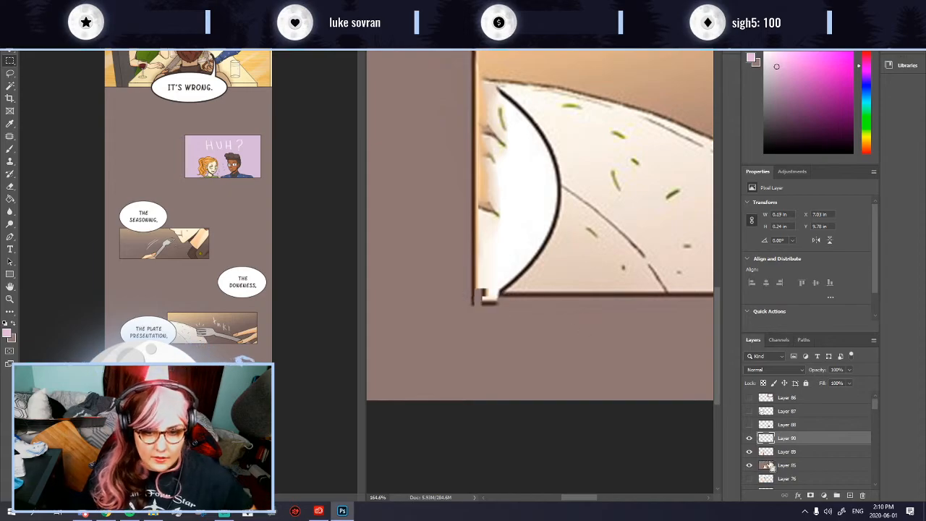
{"action": "key", "text": "ctrl+z"}
{"action": "key", "text": "ctrl+e"}
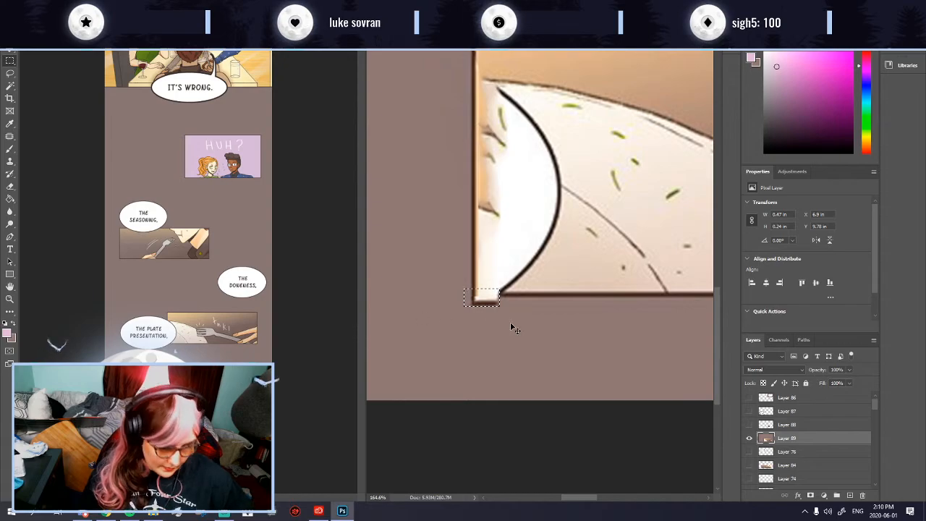
Step: Copy the corner piece to a new layer, move it up in line with the panel's bottom border, and merge it with Layer 89
{"action": "key", "text": "ctrl+j"}
{"action": "left_click", "coordinate": [10, 52]}
{"action": "left_click_drag", "start_coordinate": [492, 304], "coordinate": [494, 297]}
{"action": "key", "text": "Right"}
{"action": "key", "text": "Left"}
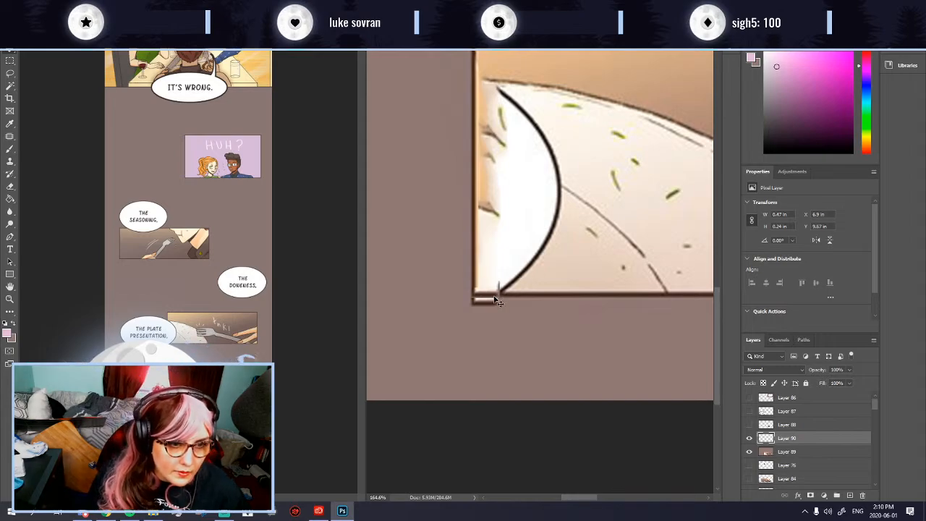
{"action": "key", "text": "Right"}
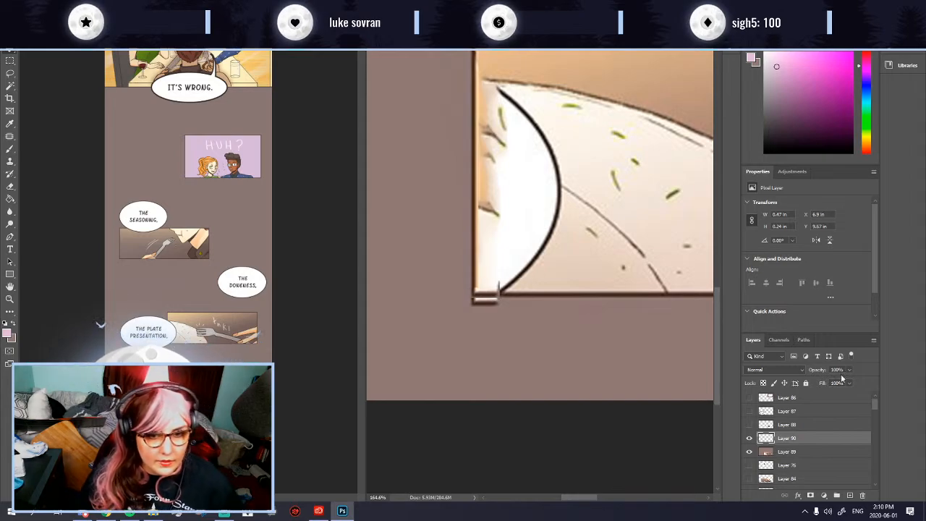
{"action": "left_click", "coordinate": [785, 452], "text": "shift"}
{"action": "key", "text": "ctrl+e"}
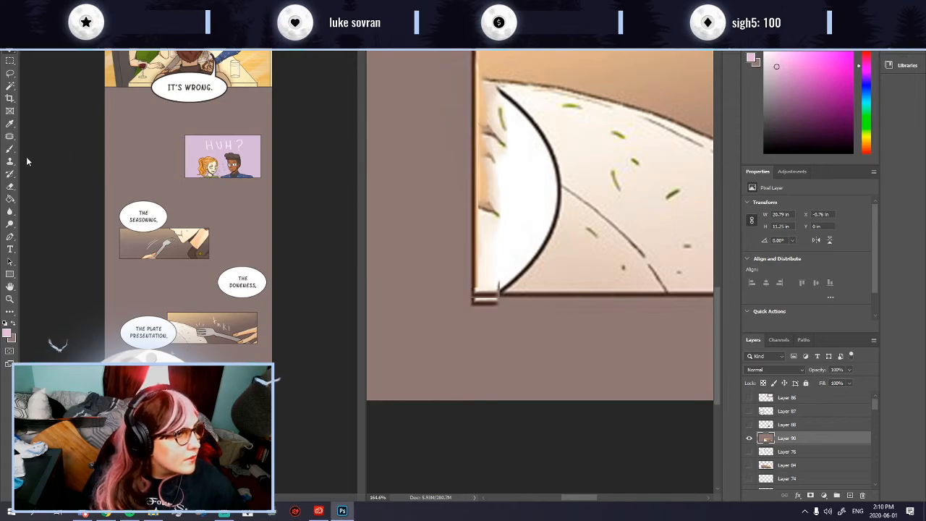
Step: Select the brown background below the panel's bottom-left corner and stretch it upward over the leftover duplicate border line
{"action": "left_click", "coordinate": [10, 59]}
{"action": "left_click_drag", "start_coordinate": [450, 307], "coordinate": [565, 372]}
{"action": "key", "text": "ctrl+t"}
{"action": "left_click_drag", "start_coordinate": [507, 308], "coordinate": [509, 297]}
{"action": "key", "text": "Return"}
{"action": "key", "text": "ctrl+d"}
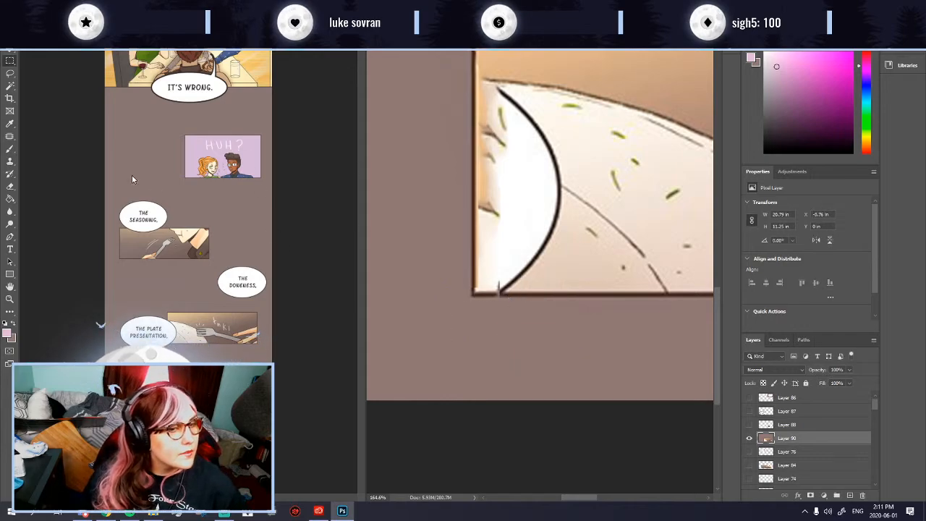
Step: Patch the uneven joint in the panel's bottom border where the bubble outline meets it
{"action": "left_click", "coordinate": [10, 136]}
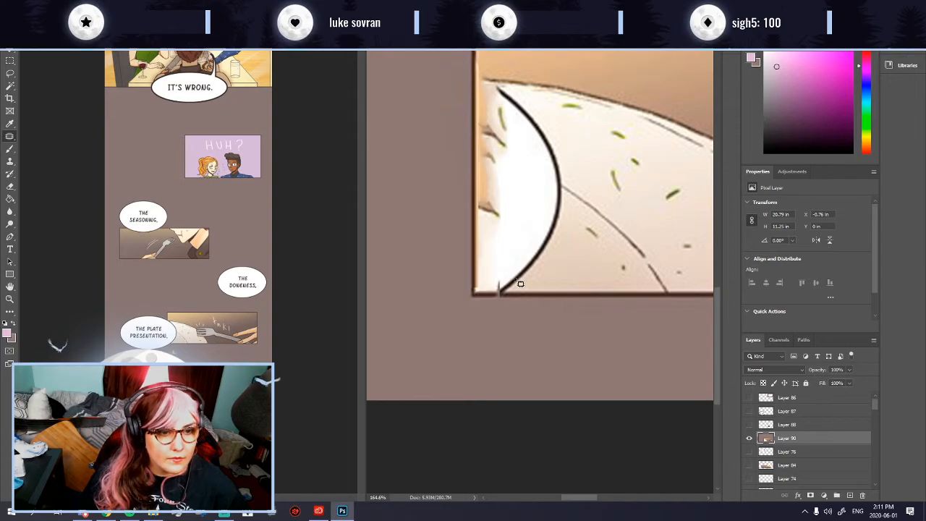
{"action": "mouse_move", "coordinate": [509, 291]}
{"action": "left_mouse_down"}
{"action": "mouse_move", "coordinate": [496, 279]}
{"action": "mouse_move", "coordinate": [504, 299]}
{"action": "mouse_move", "coordinate": [500, 289]}
{"action": "mouse_move", "coordinate": [522, 294]}
{"action": "left_mouse_up"}
{"action": "key", "text": "ctrl+d"}
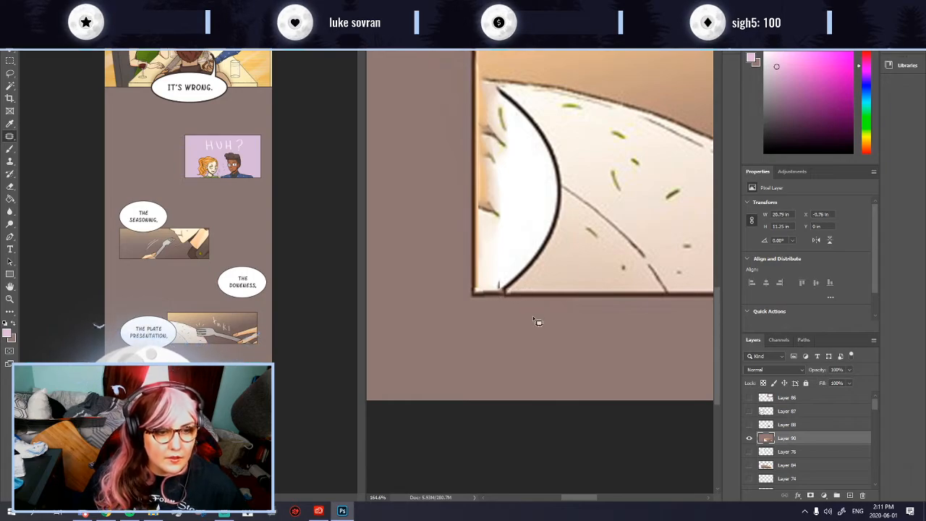
Step: Patch the leftover white bubble and its black outline at the panel's left end with the neighbouring pale food texture
{"action": "scroll", "coordinate": [532, 305], "scroll_direction": "down", "scroll_amount": 5}
{"action": "key", "text": "ctrl+d"}
{"action": "scroll", "coordinate": [542, 293], "scroll_direction": "down", "scroll_amount": 8}
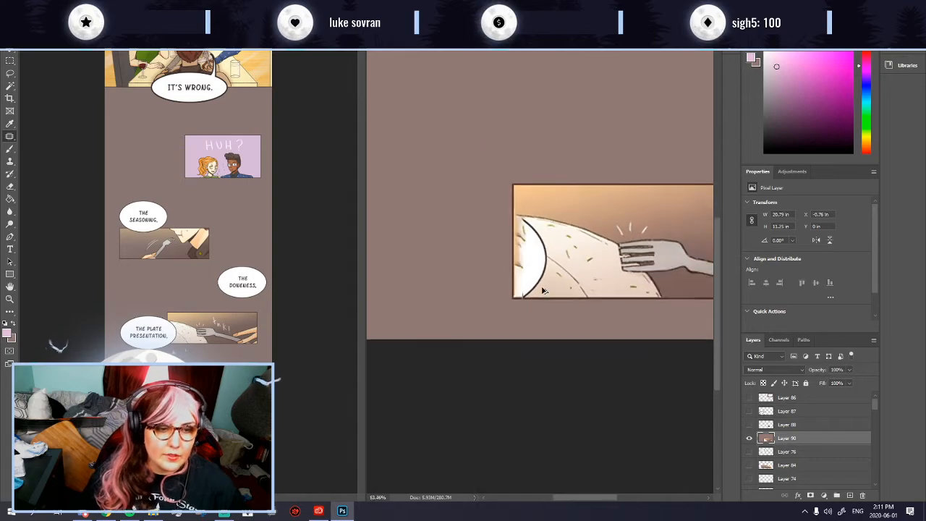
{"action": "scroll", "coordinate": [593, 285], "scroll_direction": "up", "scroll_amount": 5}
{"action": "left_click_drag", "start_coordinate": [507, 213], "coordinate": [546, 254]}
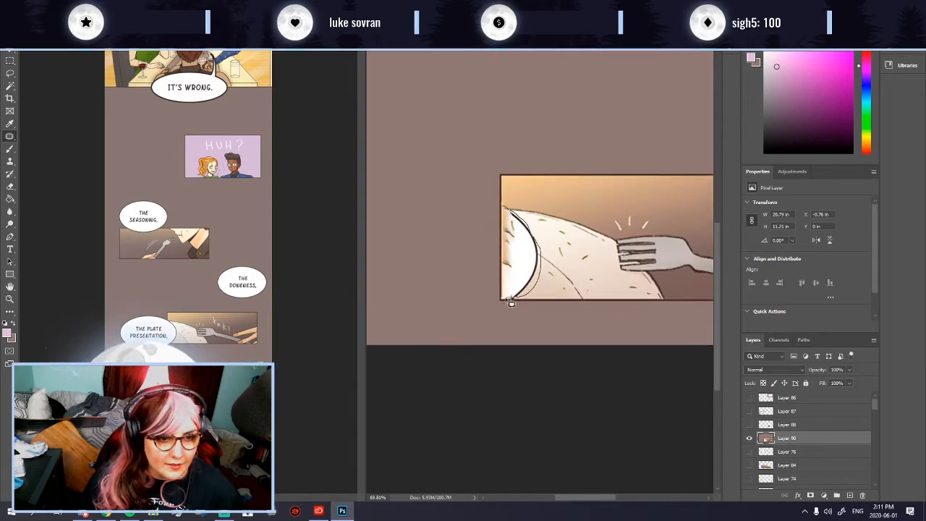
{"action": "left_click_drag", "start_coordinate": [507, 219], "coordinate": [505, 208]}
{"action": "left_click_drag", "start_coordinate": [520, 257], "coordinate": [531, 263]}
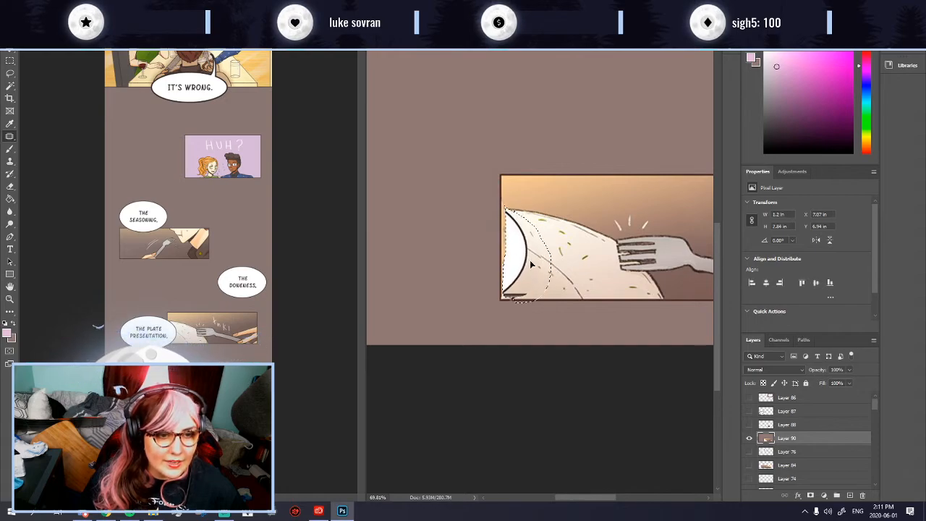
{"action": "key", "text": "ctrl+d"}
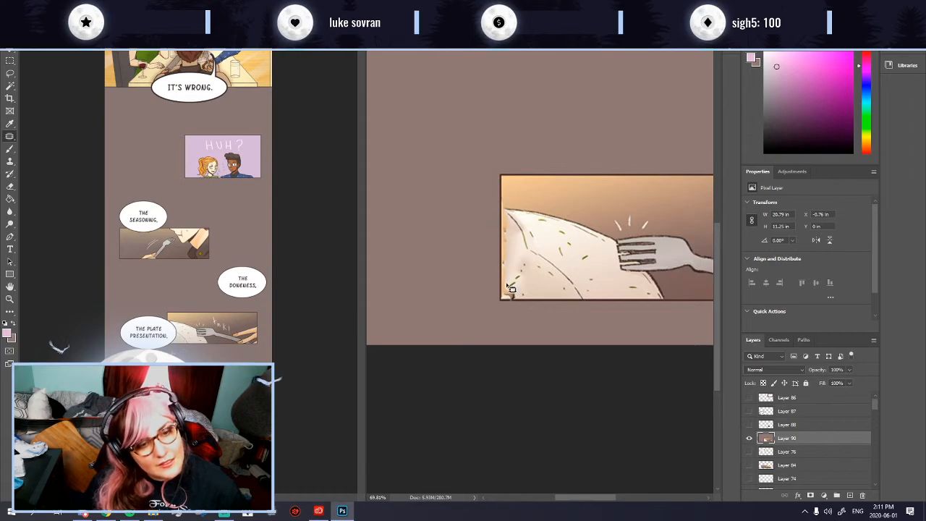
Step: Patch the dark smudge just above the bottom border in the panel's bottom-left corner
{"action": "left_click_drag", "start_coordinate": [506, 295], "coordinate": [523, 297]}
{"action": "key", "text": "ctrl+d"}
{"action": "scroll", "coordinate": [521, 277], "scroll_direction": "up", "scroll_amount": 2}
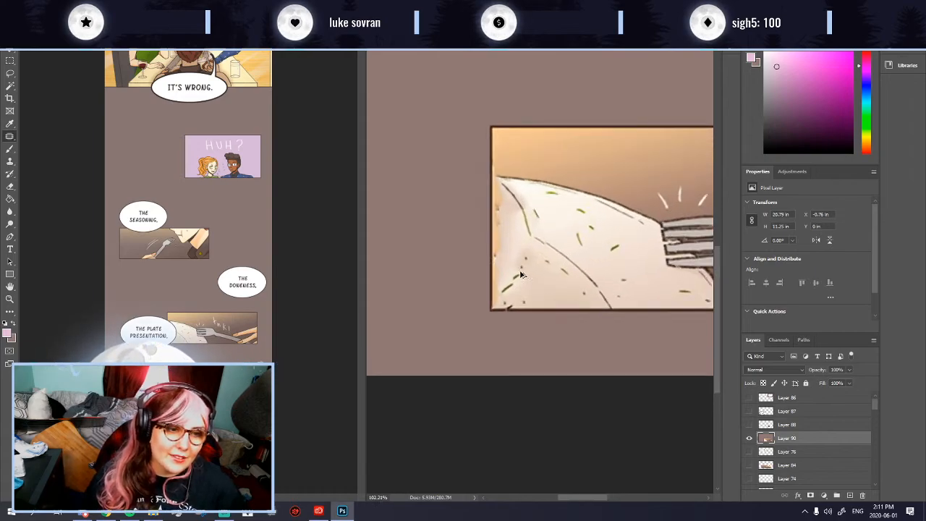
Step: Patch the orange blotches between the panel's left border and the pale food with clean food texture
{"action": "left_click_drag", "start_coordinate": [491, 274], "coordinate": [492, 286]}
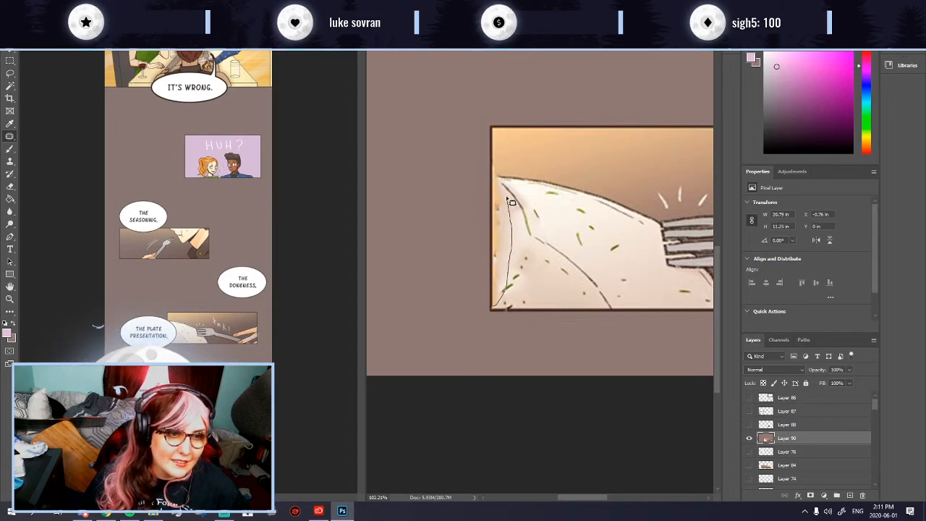
{"action": "left_click_drag", "start_coordinate": [502, 225], "coordinate": [500, 282]}
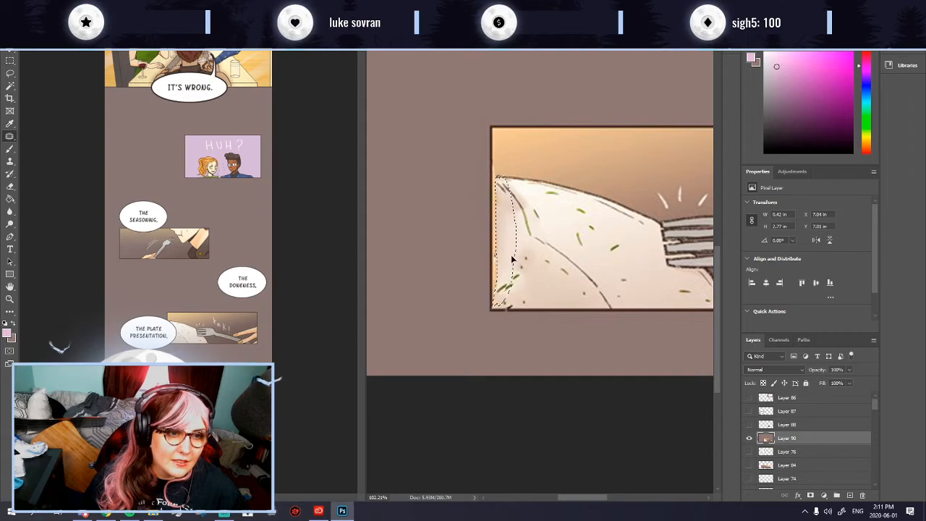
{"action": "key", "text": "Delete"}
{"action": "key", "text": "ctrl+d"}
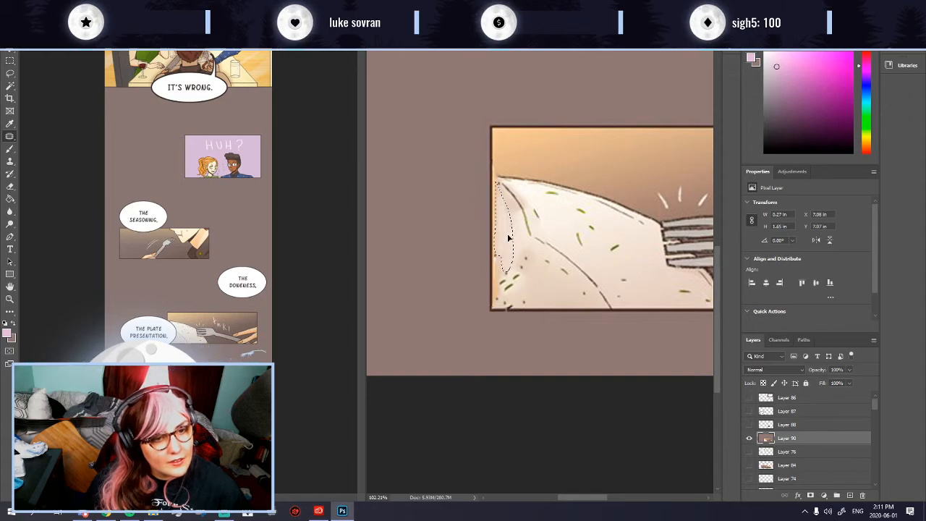
{"action": "scroll", "coordinate": [505, 232], "scroll_direction": "up", "scroll_amount": 2}
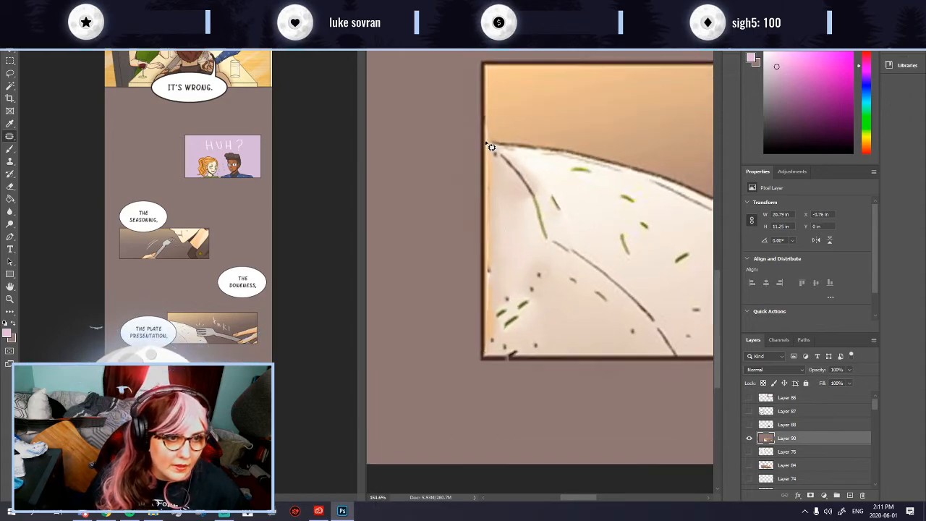
{"action": "mouse_move", "coordinate": [491, 207]}
{"action": "left_mouse_down"}
{"action": "mouse_move", "coordinate": [489, 281]}
{"action": "mouse_move", "coordinate": [507, 269]}
{"action": "mouse_move", "coordinate": [521, 204]}
{"action": "mouse_move", "coordinate": [498, 161]}
{"action": "left_mouse_up"}
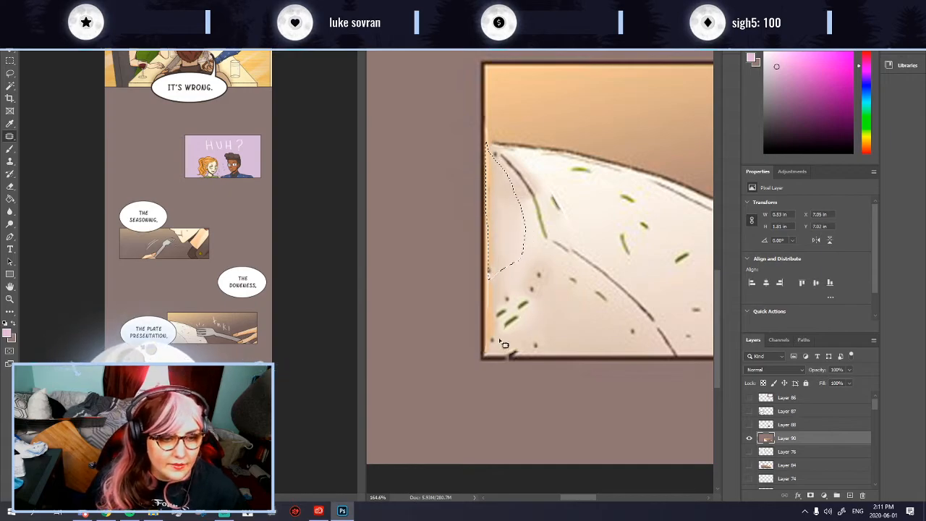
{"action": "left_click_drag", "start_coordinate": [484, 354], "coordinate": [486, 327]}
{"action": "key", "text": "ctrl+d"}
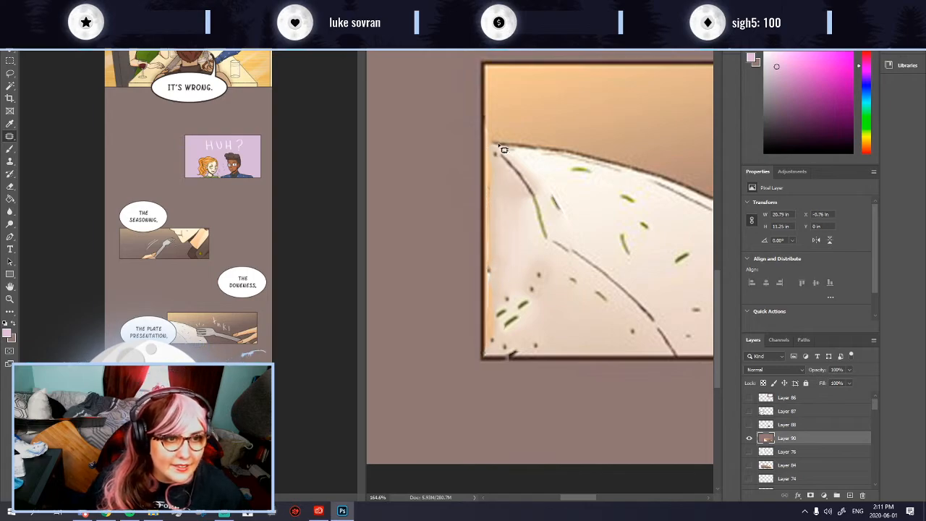
Step: Select the narrow orange strip inside the left border beside the food and patch it with the adjacent pale texture
{"action": "left_click", "coordinate": [10, 60]}
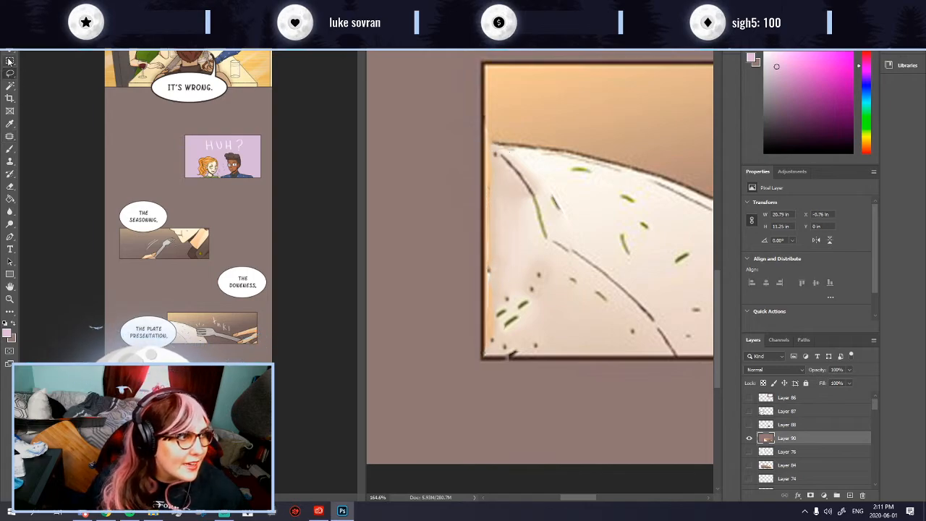
{"action": "left_click_drag", "start_coordinate": [485, 139], "coordinate": [491, 354]}
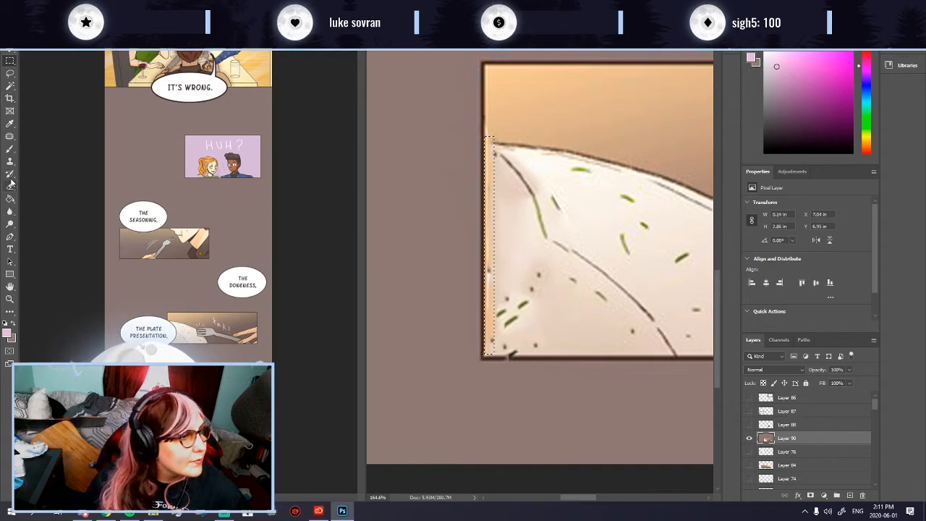
{"action": "left_click", "coordinate": [9, 137]}
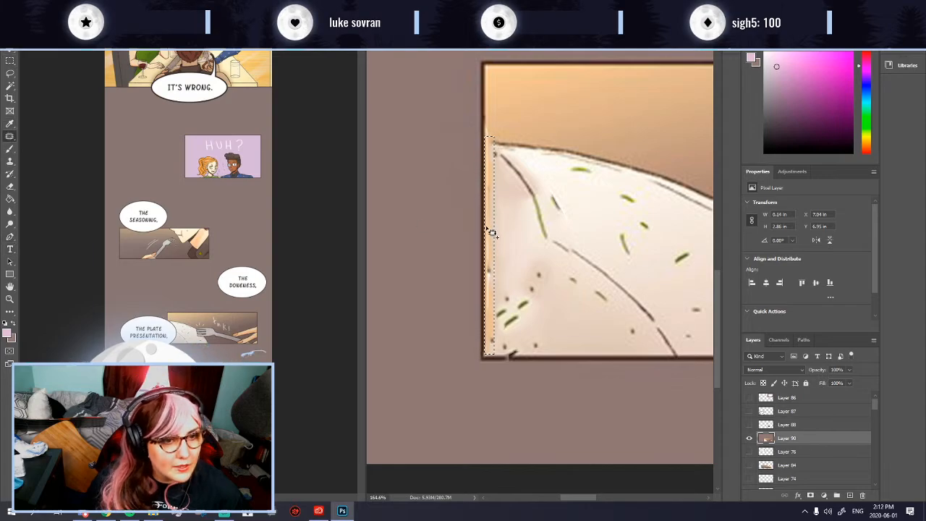
{"action": "left_click_drag", "start_coordinate": [492, 230], "coordinate": [502, 230]}
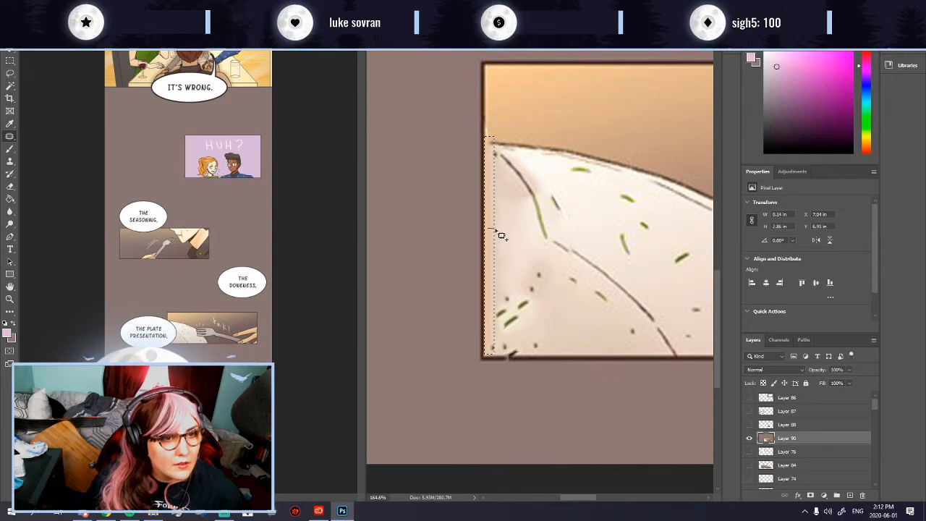
{"action": "left_click_drag", "start_coordinate": [493, 230], "coordinate": [497, 230]}
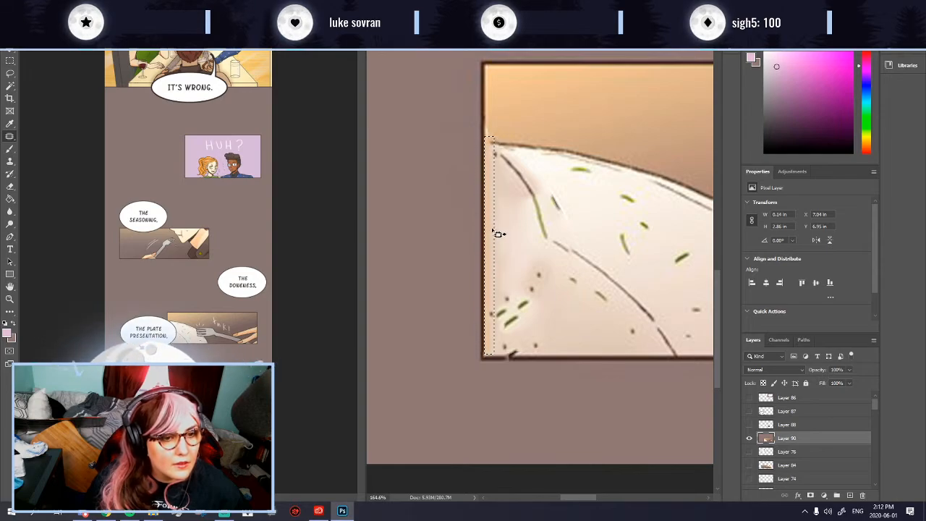
{"action": "key", "text": "ctrl+d"}
{"action": "scroll", "coordinate": [497, 255], "scroll_direction": "down", "scroll_amount": 6}
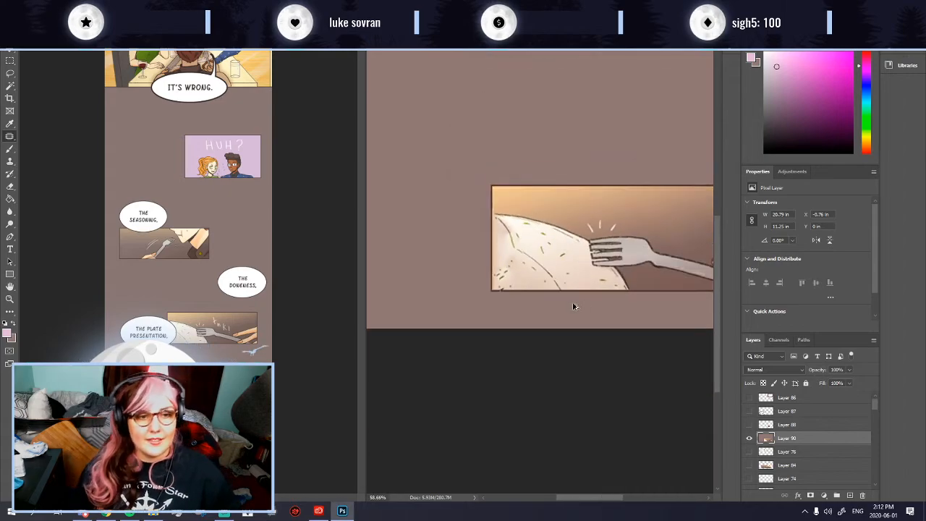
Step: Patch the flawed spots along the curved contour line on the pale food
{"action": "scroll", "coordinate": [537, 271], "scroll_direction": "up", "scroll_amount": 2}
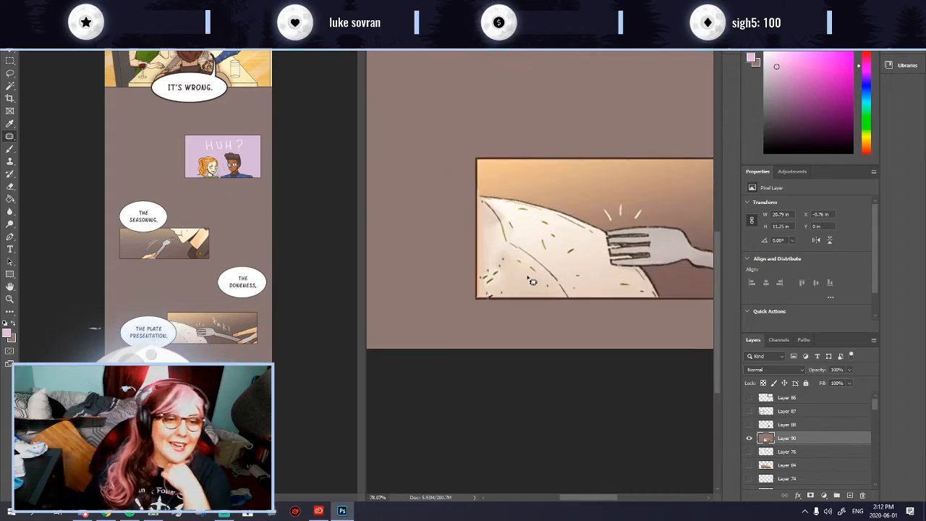
{"action": "mouse_move", "coordinate": [509, 216]}
{"action": "left_mouse_down"}
{"action": "mouse_move", "coordinate": [517, 228]}
{"action": "mouse_move", "coordinate": [513, 218]}
{"action": "left_mouse_up"}
{"action": "key", "text": "ctrl+d"}
{"action": "left_click_drag", "start_coordinate": [526, 252], "coordinate": [519, 251]}
{"action": "key", "text": "ctrl+d"}
{"action": "scroll", "coordinate": [512, 267], "scroll_direction": "down", "scroll_amount": 3}
{"action": "scroll", "coordinate": [511, 268], "scroll_direction": "down", "scroll_amount": 1}
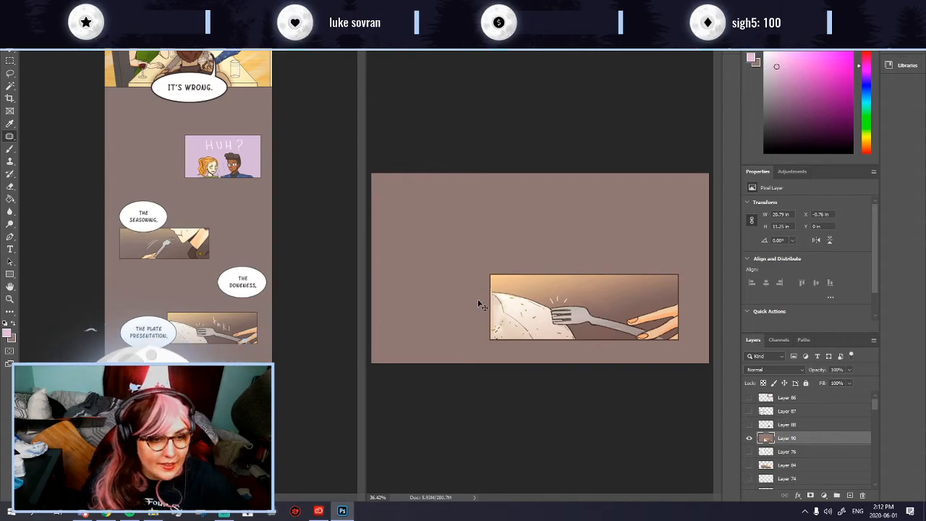
Step: Patch the dark mark and broken border at the panel's bottom-left corner with a clean stretch of border nearby
{"action": "scroll", "coordinate": [480, 304], "scroll_direction": "up", "scroll_amount": 6}
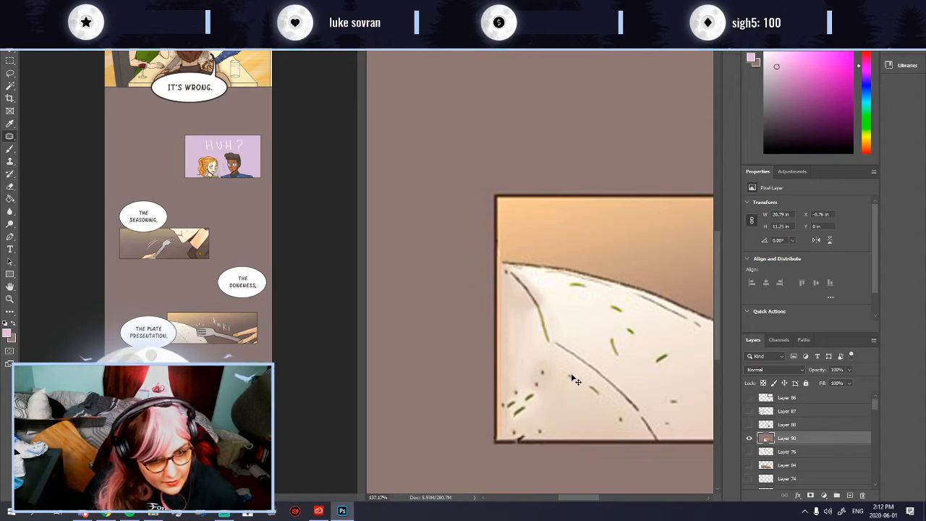
{"action": "left_click_drag", "start_coordinate": [513, 432], "coordinate": [551, 442]}
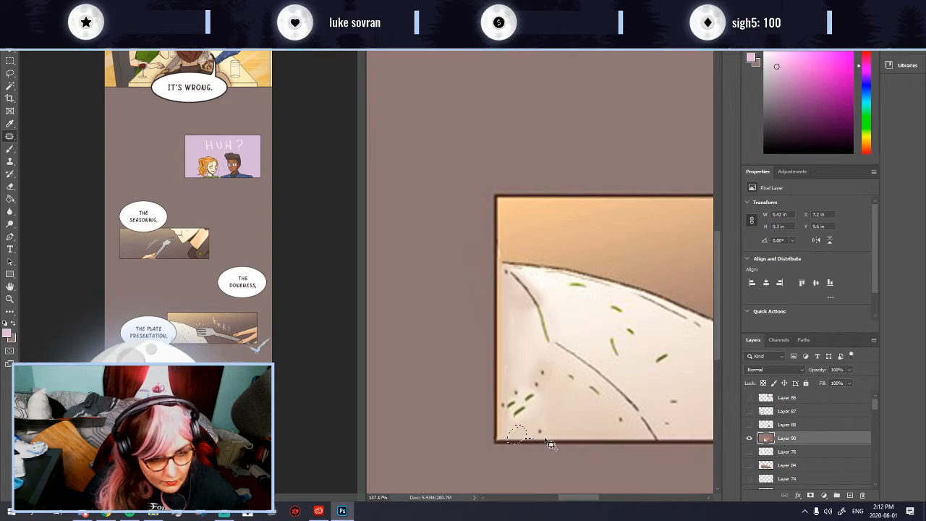
{"action": "key", "text": "ctrl+d"}
{"action": "scroll", "coordinate": [565, 423], "scroll_direction": "down", "scroll_amount": 3}
{"action": "scroll", "coordinate": [564, 423], "scroll_direction": "down", "scroll_amount": 2}
{"action": "scroll", "coordinate": [577, 410], "scroll_direction": "down", "scroll_amount": 2}
Step: Toggle Layer 87 on and off repeatedly to compare it against the patched panel
{"action": "left_click", "coordinate": [748, 412]}
{"action": "left_click", "coordinate": [749, 412]}
{"action": "left_click", "coordinate": [749, 412]}
{"action": "left_click", "coordinate": [749, 413]}
{"action": "left_click", "coordinate": [749, 412]}
{"action": "left_click", "coordinate": [749, 413]}
{"action": "left_click", "coordinate": [749, 413]}
{"action": "left_click", "coordinate": [748, 412]}
{"action": "left_click", "coordinate": [749, 413]}
{"action": "left_click", "coordinate": [749, 412]}
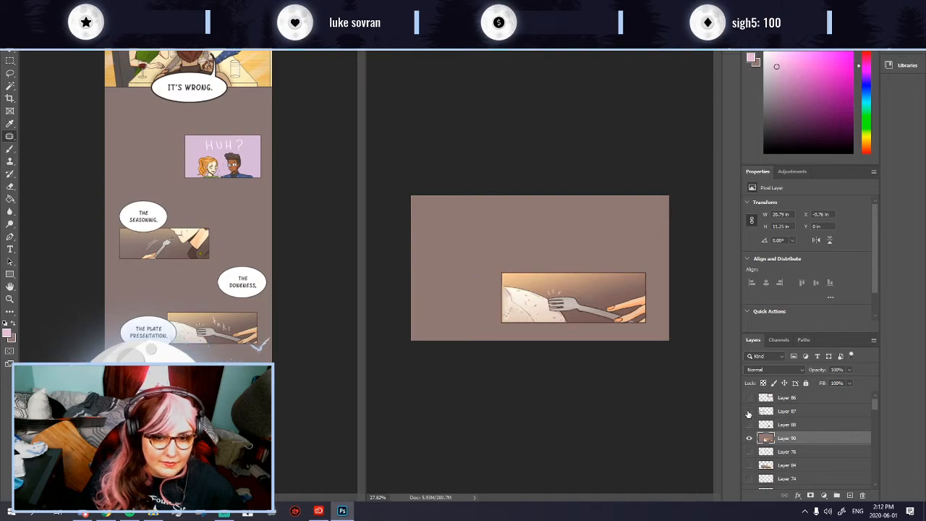
{"action": "left_click", "coordinate": [749, 413]}
{"action": "left_click", "coordinate": [748, 413]}
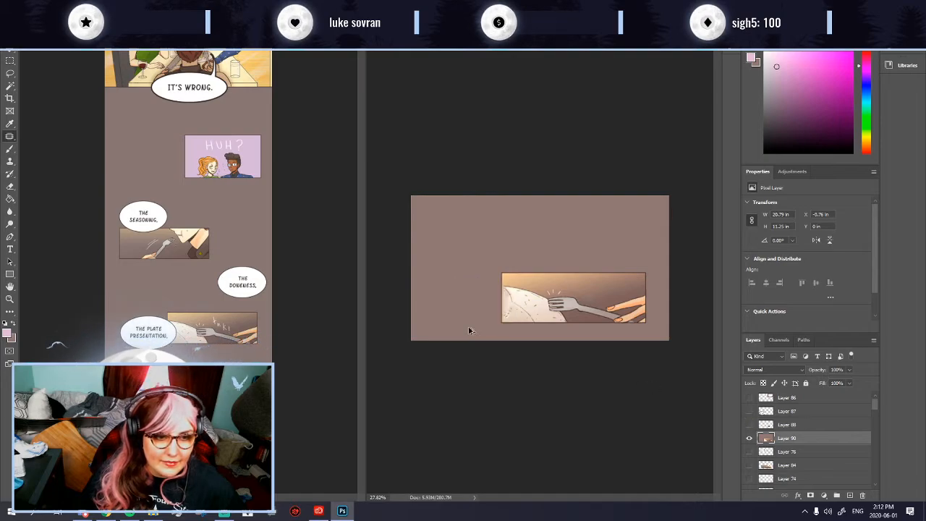
Step: Patch two remaining uneven areas at the panel's left end with cleaner texture from further right
{"action": "scroll", "coordinate": [491, 323], "scroll_direction": "up", "scroll_amount": 9}
{"action": "scroll", "coordinate": [488, 323], "scroll_direction": "up", "scroll_amount": 1}
{"action": "mouse_move", "coordinate": [528, 334]}
{"action": "left_mouse_down"}
{"action": "mouse_move", "coordinate": [527, 315]}
{"action": "mouse_move", "coordinate": [523, 342]}
{"action": "mouse_move", "coordinate": [512, 317]}
{"action": "mouse_move", "coordinate": [613, 325]}
{"action": "left_mouse_up"}
{"action": "left_click", "coordinate": [538, 350]}
{"action": "key", "text": "ctrl+d"}
{"action": "mouse_move", "coordinate": [520, 320]}
{"action": "left_mouse_down"}
{"action": "mouse_move", "coordinate": [511, 316]}
{"action": "mouse_move", "coordinate": [587, 315]}
{"action": "left_mouse_up"}
{"action": "key", "text": "ctrl+d"}
{"action": "scroll", "coordinate": [538, 371], "scroll_direction": "down", "scroll_amount": 6}
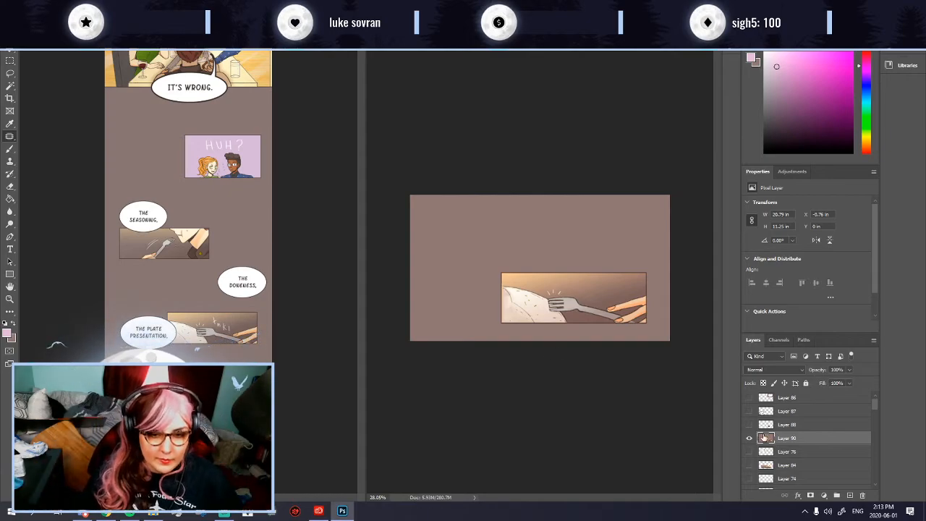
{"action": "left_click", "coordinate": [14, 54]}
{"action": "scroll", "coordinate": [542, 309], "scroll_direction": "down", "scroll_amount": 4}
{"action": "scroll", "coordinate": [542, 308], "scroll_direction": "up", "scroll_amount": 3}
{"action": "key", "text": "ctrl+shift+s"}
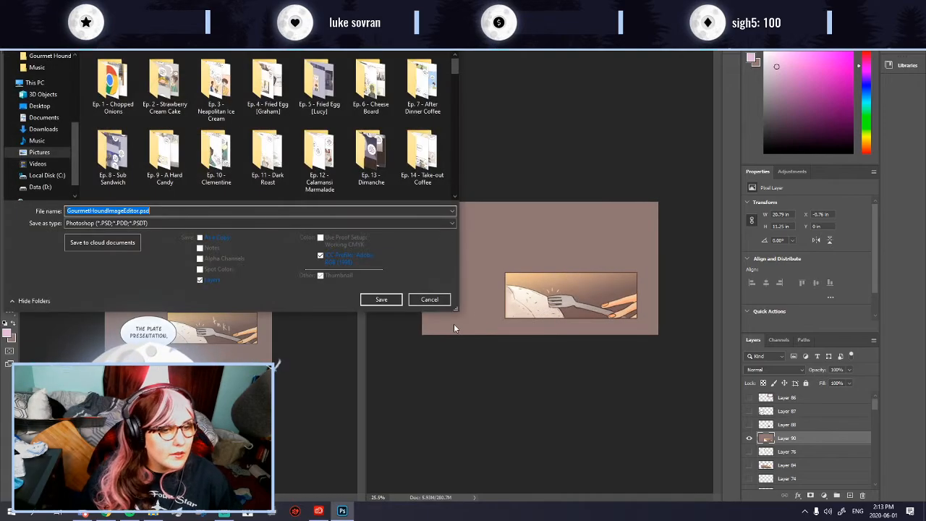
{"action": "left_click", "coordinate": [425, 299]}
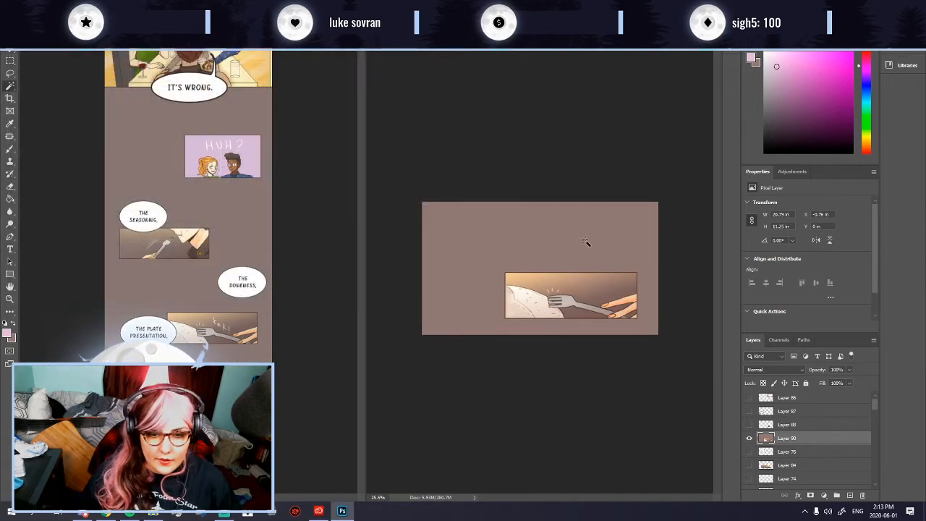
Step: Select the brown background around the panel on Layer 90 with the Magic Wand and delete it
{"action": "left_click", "coordinate": [543, 233]}
{"action": "key", "text": "Delete"}
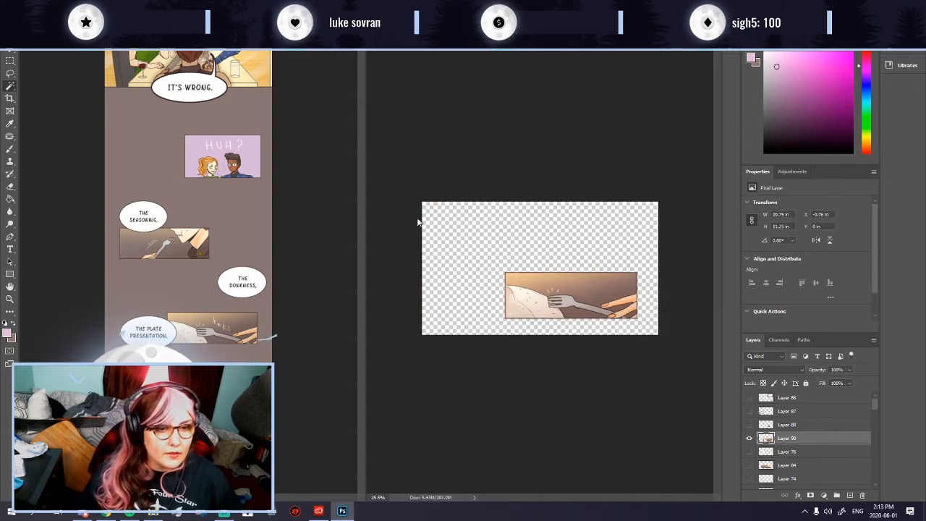
Step: Save the isolated panel as a PNG named gh1co42.png alongside the other numbered images
{"action": "key", "text": "ctrl+shift+s"}
{"action": "left_click", "coordinate": [115, 223]}
{"action": "left_click", "coordinate": [216, 360]}
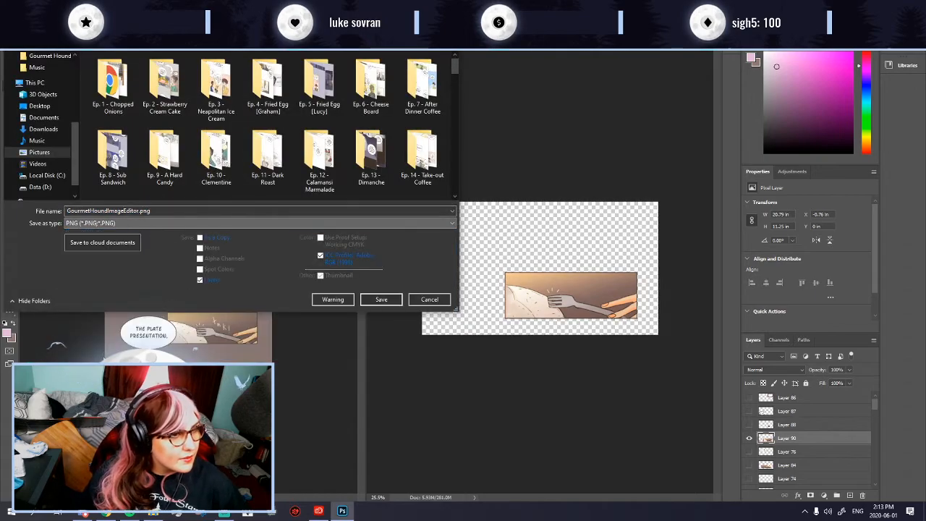
{"action": "left_click_drag", "start_coordinate": [456, 70], "coordinate": [463, 201]}
{"action": "left_click", "coordinate": [113, 183]}
{"action": "left_click", "coordinate": [89, 211]}
{"action": "left_click", "coordinate": [88, 212]}
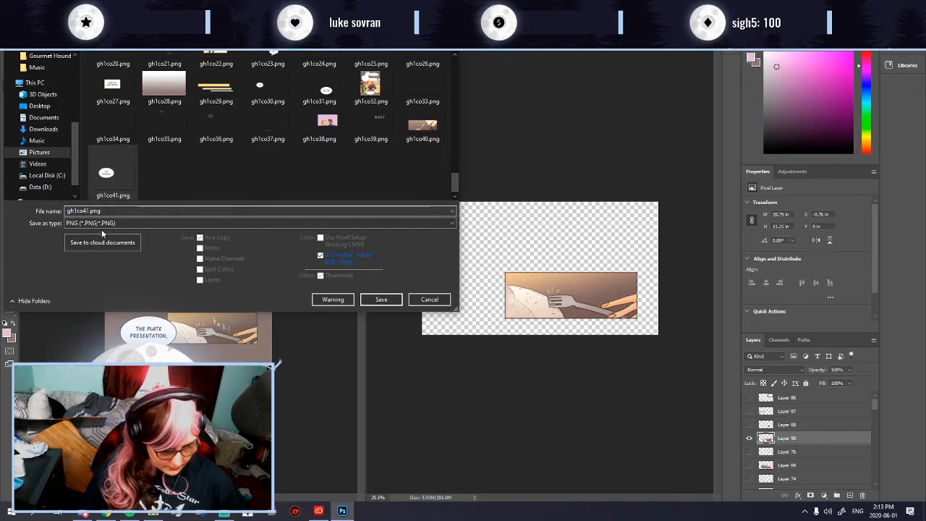
{"action": "key", "text": "BackSpace"}
{"action": "type", "text": "2"}
{"action": "key", "text": "Return"}
{"action": "key", "text": "Return"}
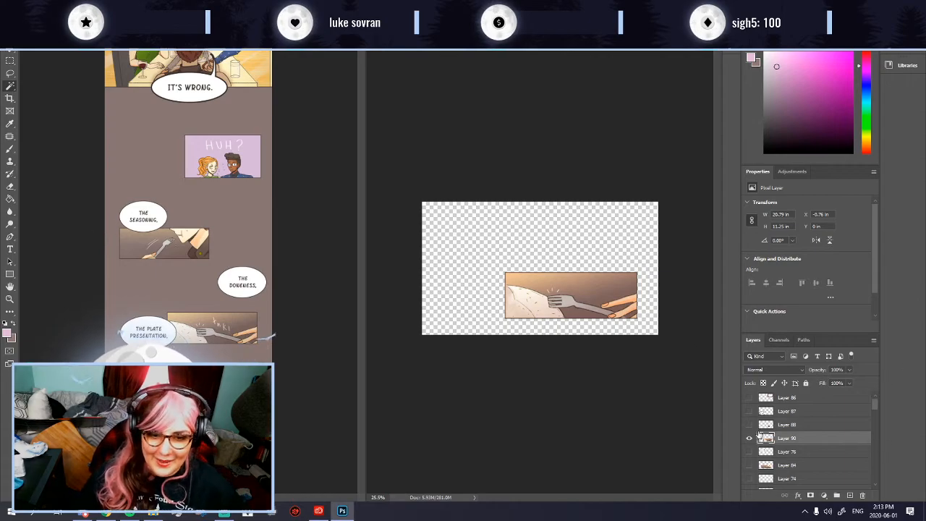
Step: Hide Layer 90, show Layer 88, and select the brown backdrop around its "Xnk!" lettering with the Magic Wand
{"action": "left_click", "coordinate": [749, 438]}
{"action": "scroll", "coordinate": [603, 272], "scroll_direction": "up", "scroll_amount": 5}
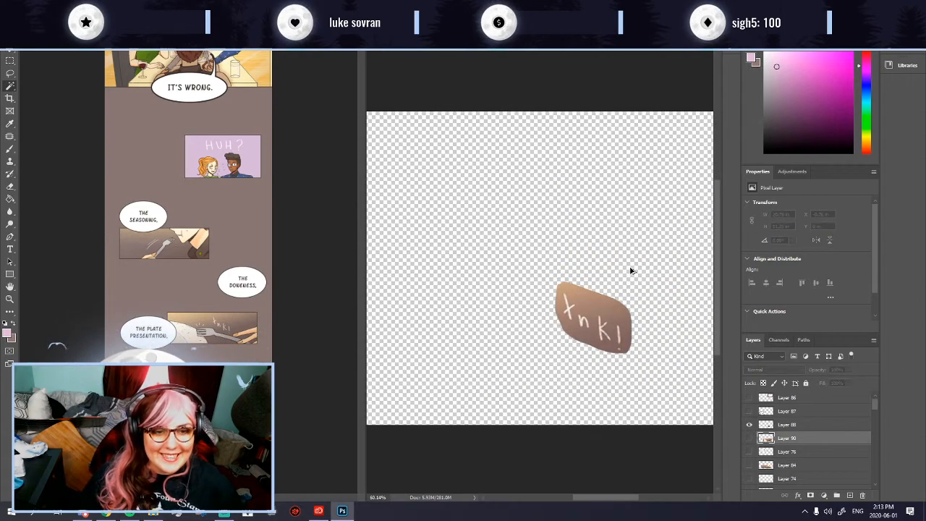
{"action": "left_click", "coordinate": [556, 284]}
{"action": "key", "text": "ctrl+d"}
{"action": "left_click", "coordinate": [800, 428]}
{"action": "left_click", "coordinate": [558, 282]}
{"action": "left_click", "coordinate": [532, 265], "text": "shift"}
{"action": "left_click", "coordinate": [540, 332], "text": "shift"}
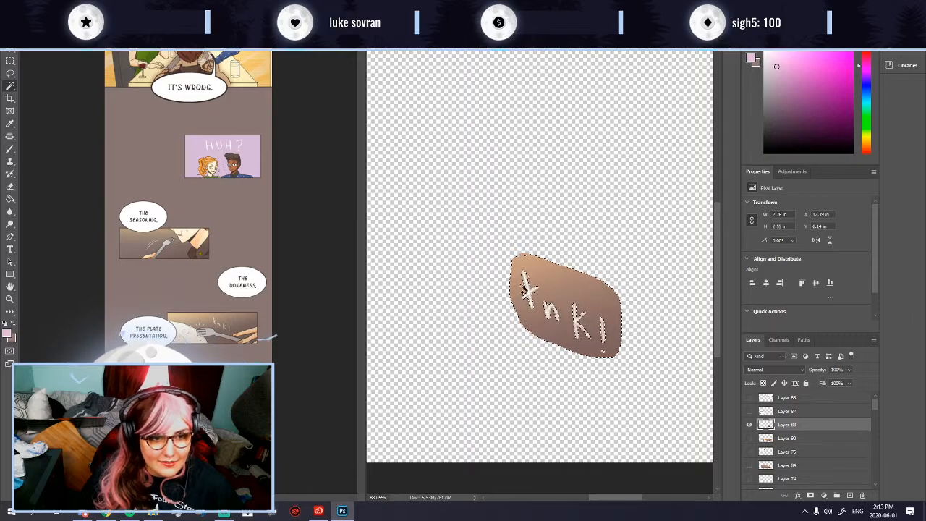
Step: Contract the selection around the "Xnk!" lettering by 2 pixels
{"action": "left_click", "coordinate": [52, 5]}
{"action": "mouse_move", "coordinate": [110, 6]}
{"action": "mouse_move", "coordinate": [181, 143]}
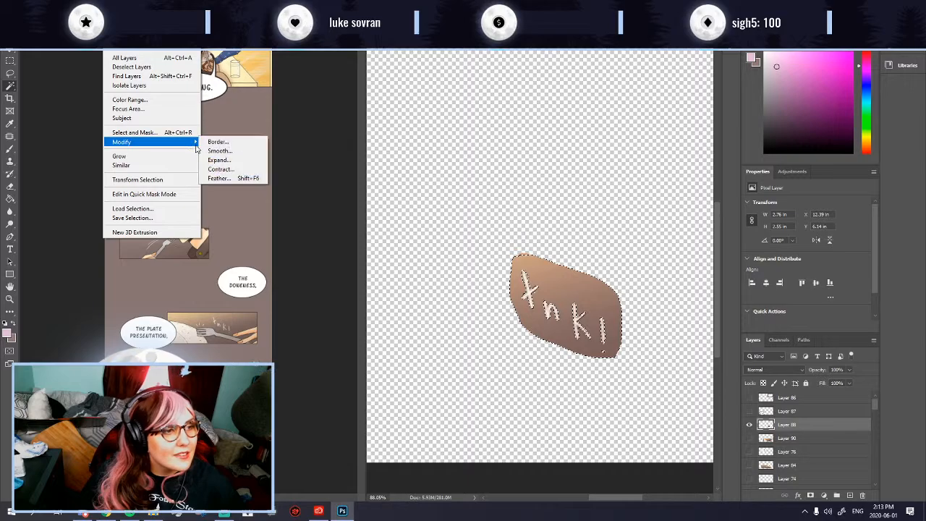
{"action": "left_click", "coordinate": [217, 170]}
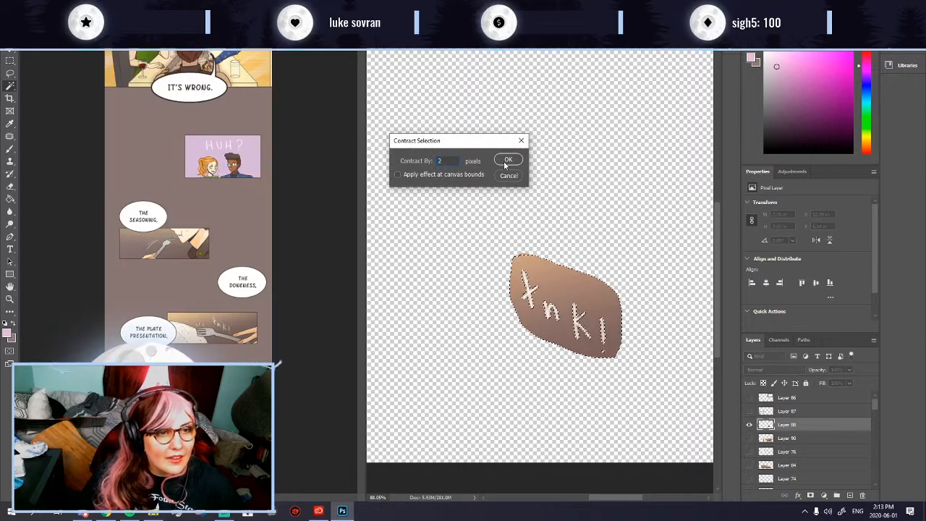
{"action": "left_click", "coordinate": [508, 160]}
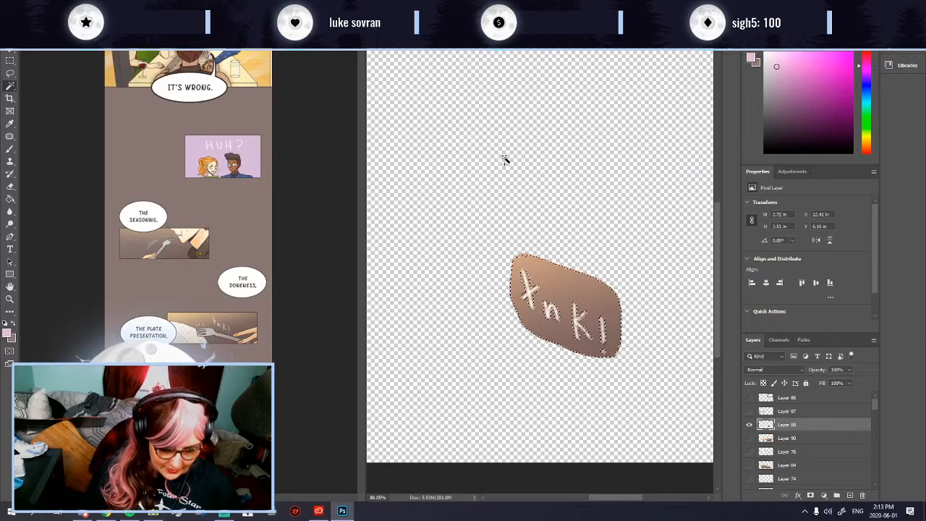
Step: Delete the selected brown backdrop from Layer 88's "Xnk!" lettering and show the green Layer 3 behind it
{"action": "key", "text": "Delete"}
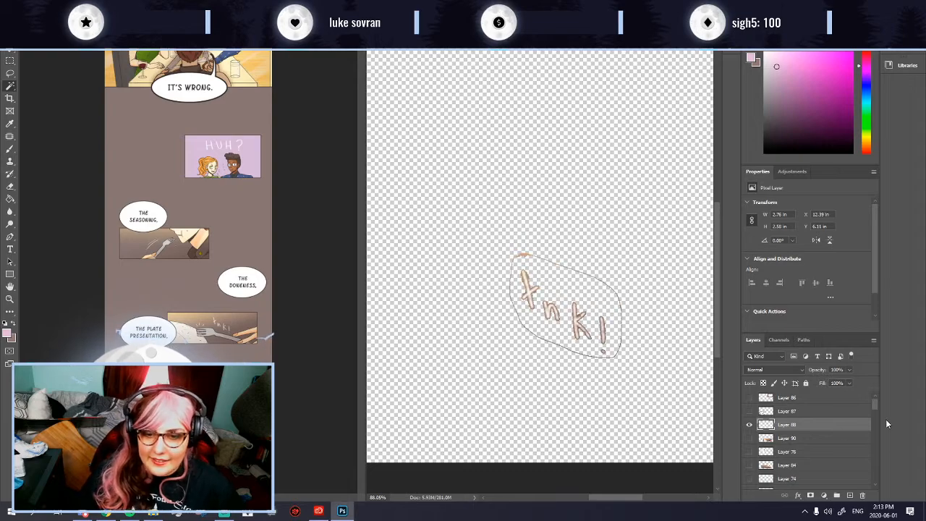
{"action": "left_click_drag", "start_coordinate": [876, 408], "coordinate": [878, 492]}
{"action": "left_click", "coordinate": [749, 482]}
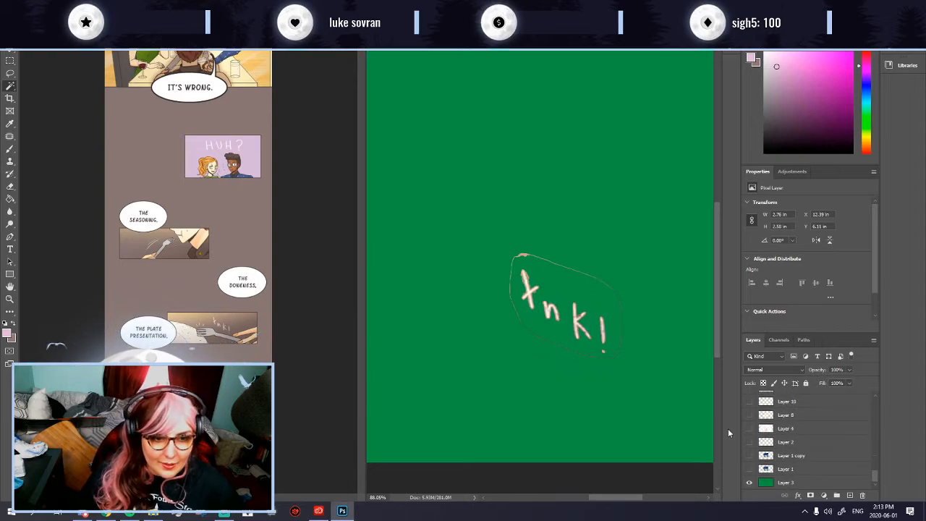
Step: Erase the leftover thin outline around the "Xnk!" lettering and hide the green Layer 3
{"action": "left_click", "coordinate": [9, 200]}
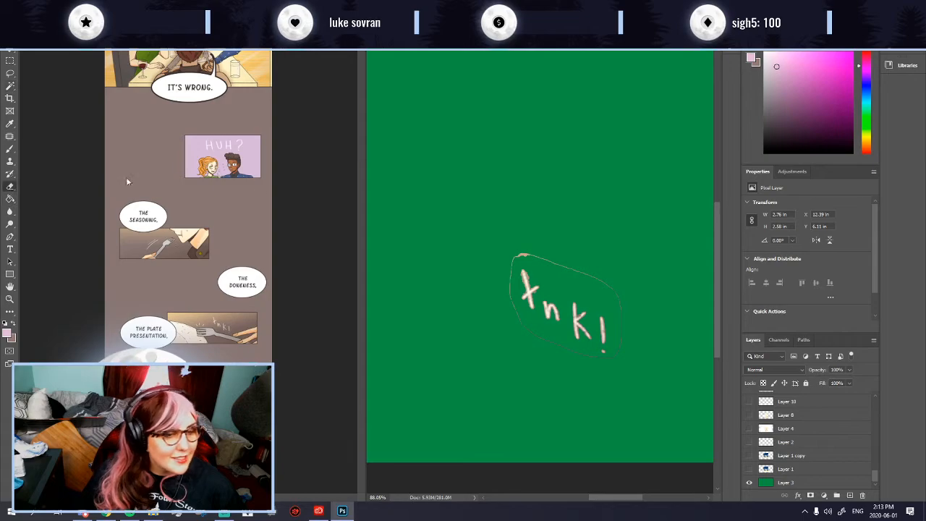
{"action": "left_click_drag", "start_coordinate": [528, 248], "coordinate": [592, 273]}
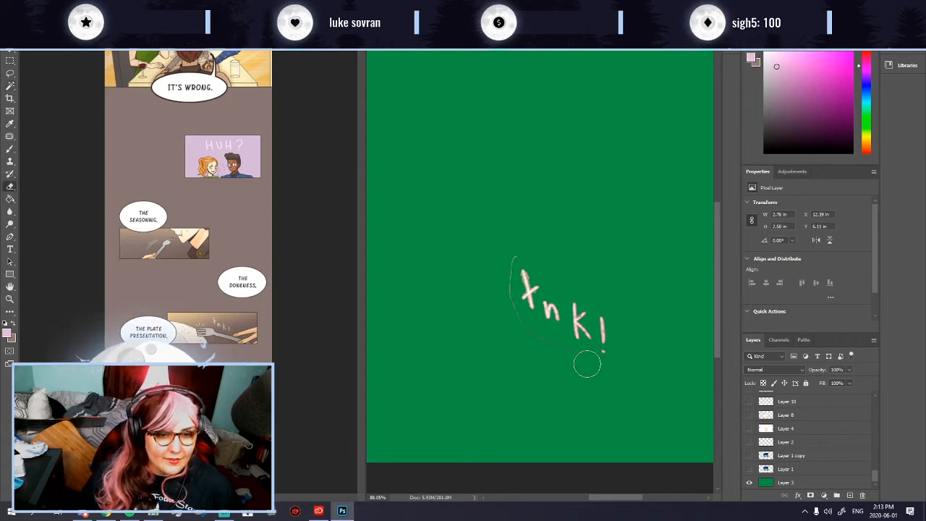
{"action": "left_click_drag", "start_coordinate": [600, 369], "coordinate": [517, 322]}
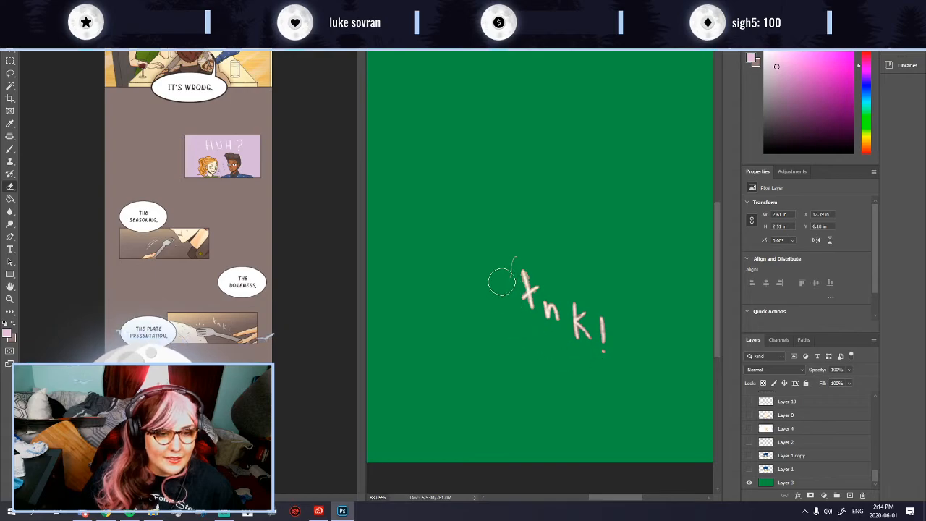
{"action": "left_click", "coordinate": [750, 481]}
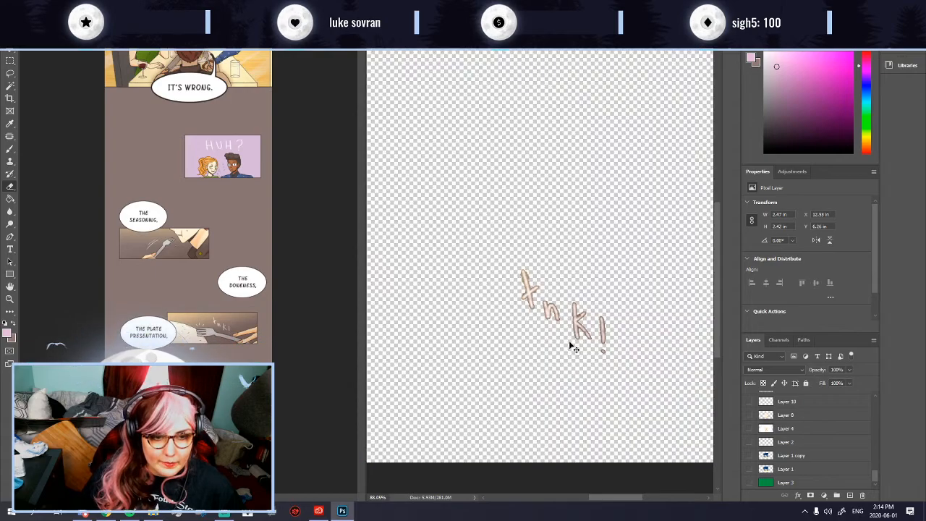
{"action": "left_click_drag", "start_coordinate": [876, 471], "coordinate": [881, 387]}
{"action": "left_click", "coordinate": [750, 482]}
{"action": "left_click", "coordinate": [750, 483]}
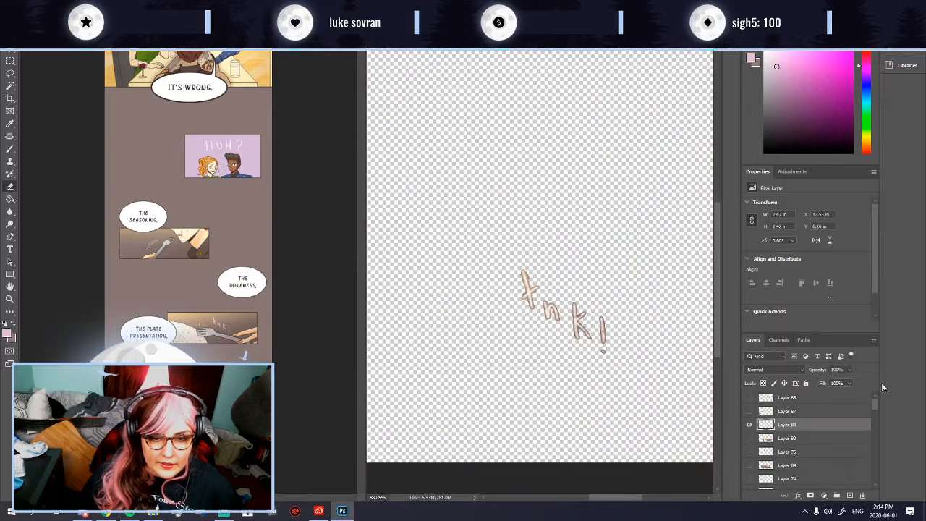
Step: Switch from Layer 88 to Layer 87 and remove the brown background around "THE PLATE PRESENTATION," with the Magic Wand, then deselect
{"action": "left_click", "coordinate": [750, 424]}
{"action": "left_click", "coordinate": [778, 411]}
{"action": "scroll", "coordinate": [601, 283], "scroll_direction": "down", "scroll_amount": 6}
{"action": "scroll", "coordinate": [506, 291], "scroll_direction": "up", "scroll_amount": 2}
{"action": "scroll", "coordinate": [471, 292], "scroll_direction": "down", "scroll_amount": 2}
{"action": "scroll", "coordinate": [434, 324], "scroll_direction": "up", "scroll_amount": 1}
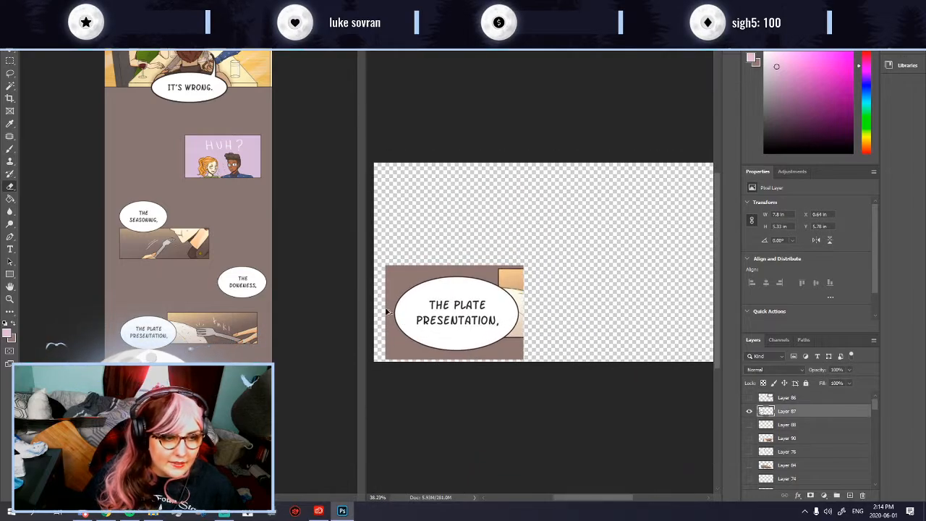
{"action": "scroll", "coordinate": [387, 311], "scroll_direction": "up", "scroll_amount": 2}
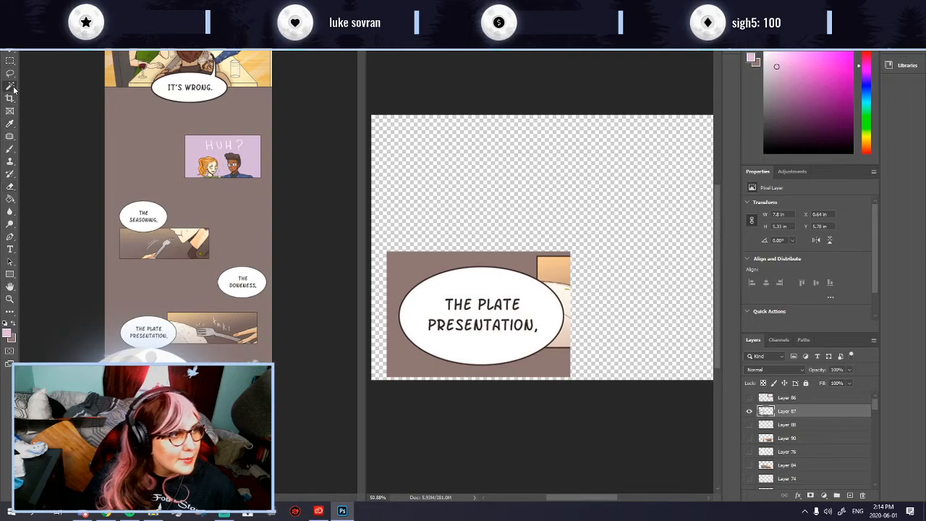
{"action": "left_click", "coordinate": [424, 263]}
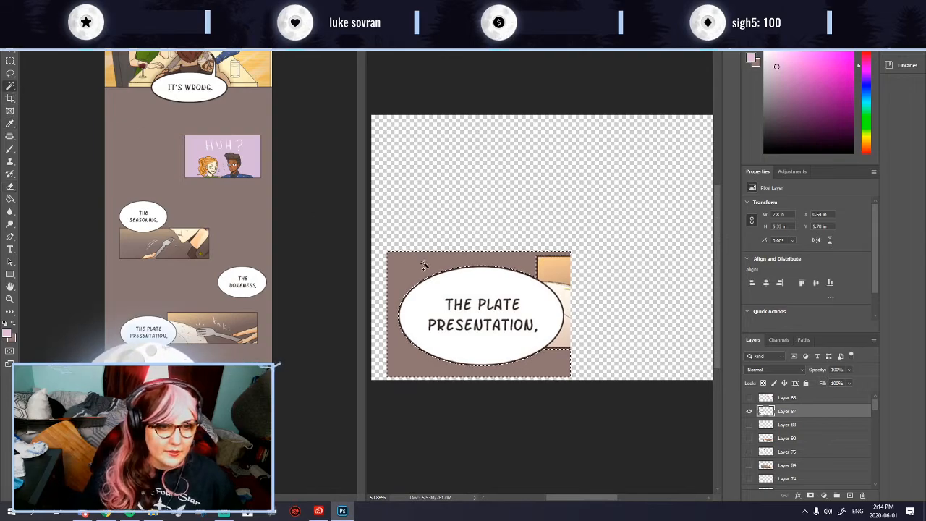
{"action": "key", "text": "Delete"}
{"action": "key", "text": "ctrl+d"}
Step: Erase the leftover panel fragment along the right edge of the "THE PLATE PRESENTATION," speech bubble
{"action": "left_click", "coordinate": [10, 148]}
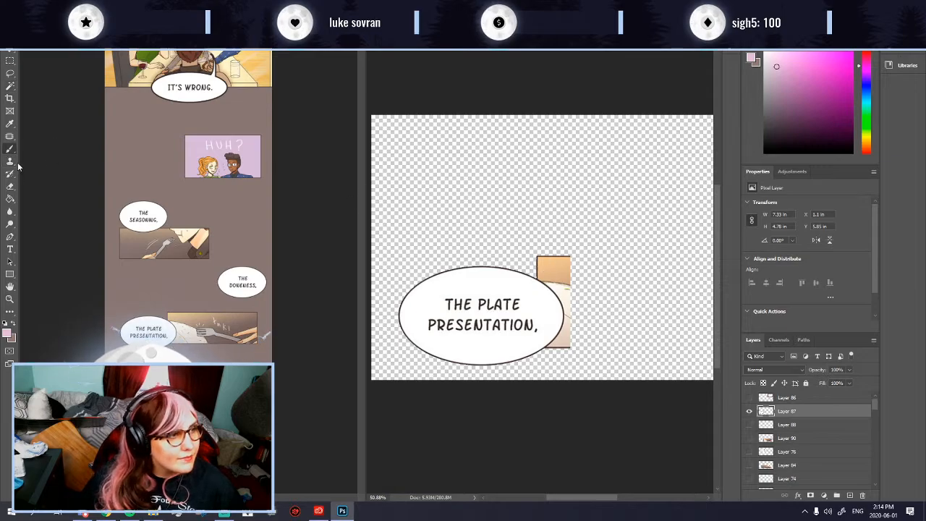
{"action": "mouse_move", "coordinate": [541, 259]}
{"action": "left_mouse_down"}
{"action": "mouse_move", "coordinate": [574, 262]}
{"action": "mouse_move", "coordinate": [537, 269]}
{"action": "mouse_move", "coordinate": [577, 296]}
{"action": "left_mouse_up"}
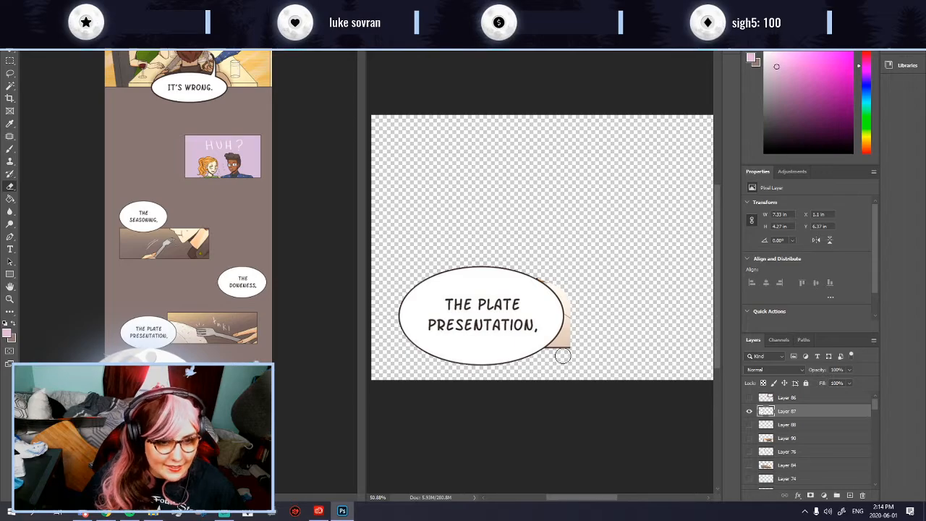
{"action": "scroll", "coordinate": [589, 343], "scroll_direction": "up", "scroll_amount": 2}
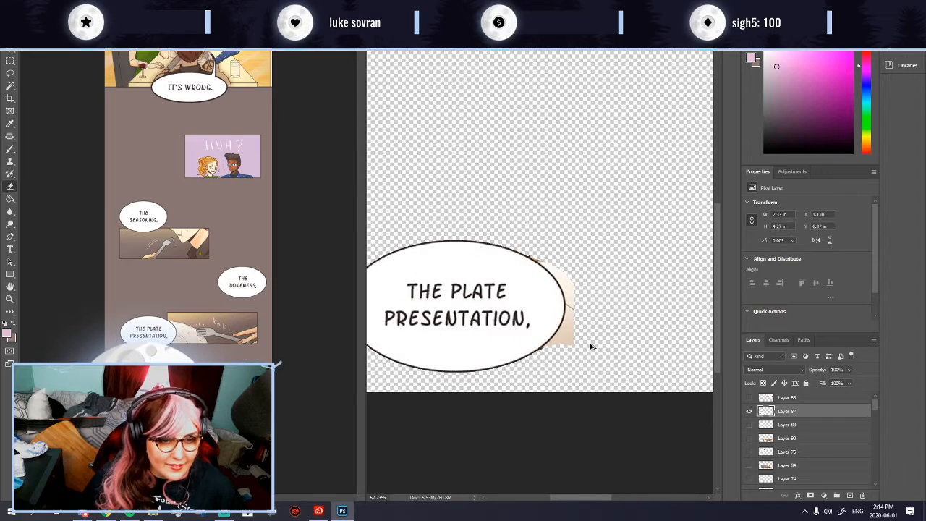
{"action": "mouse_move", "coordinate": [547, 356]}
{"action": "left_mouse_down"}
{"action": "mouse_move", "coordinate": [573, 322]}
{"action": "mouse_move", "coordinate": [569, 234]}
{"action": "left_mouse_up"}
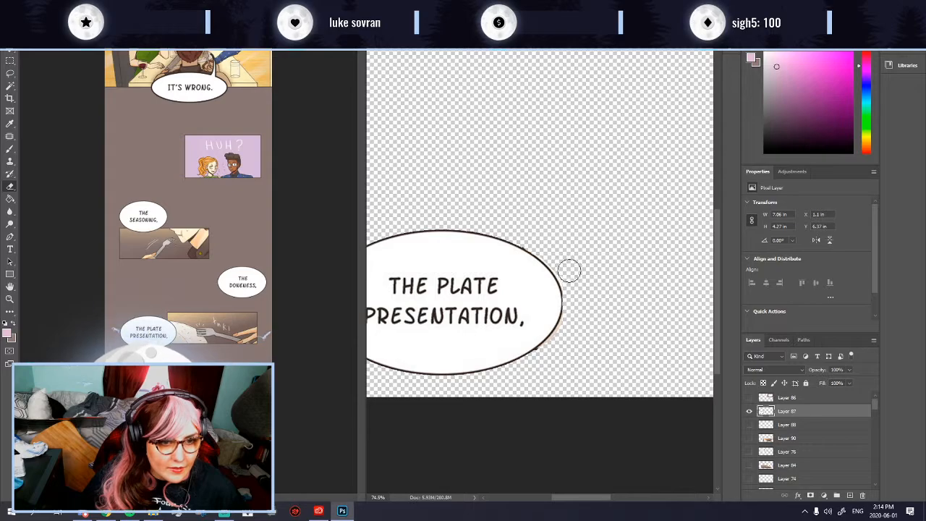
{"action": "scroll", "coordinate": [600, 358], "scroll_direction": "up", "scroll_amount": 3}
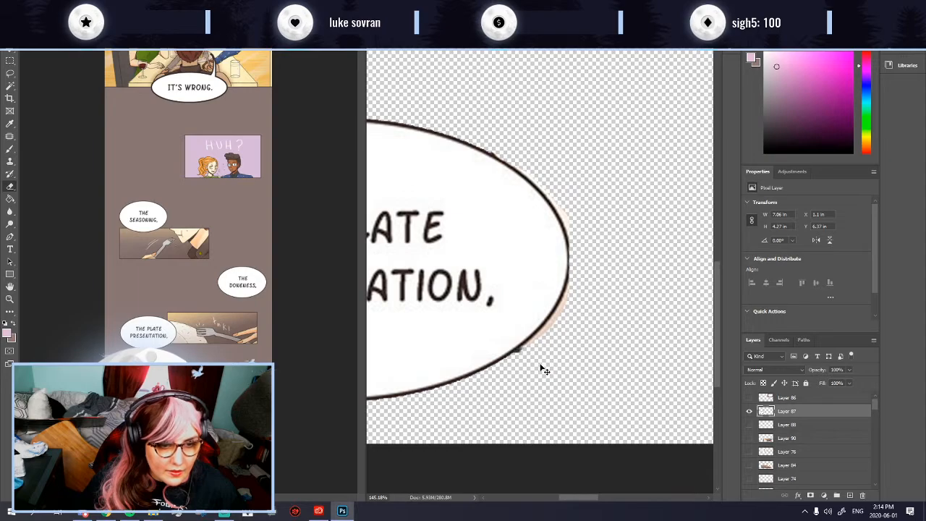
{"action": "left_click_drag", "start_coordinate": [538, 364], "coordinate": [585, 308]}
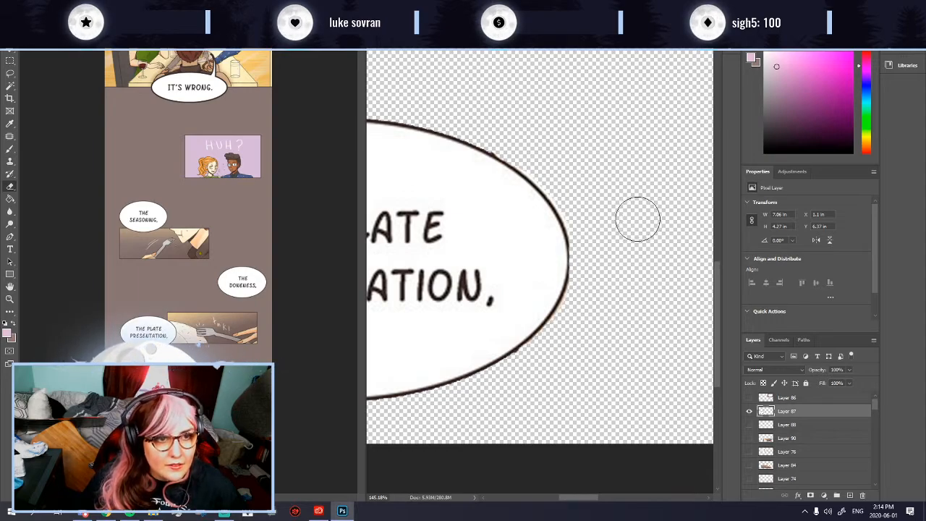
{"action": "scroll", "coordinate": [640, 207], "scroll_direction": "down", "scroll_amount": 5}
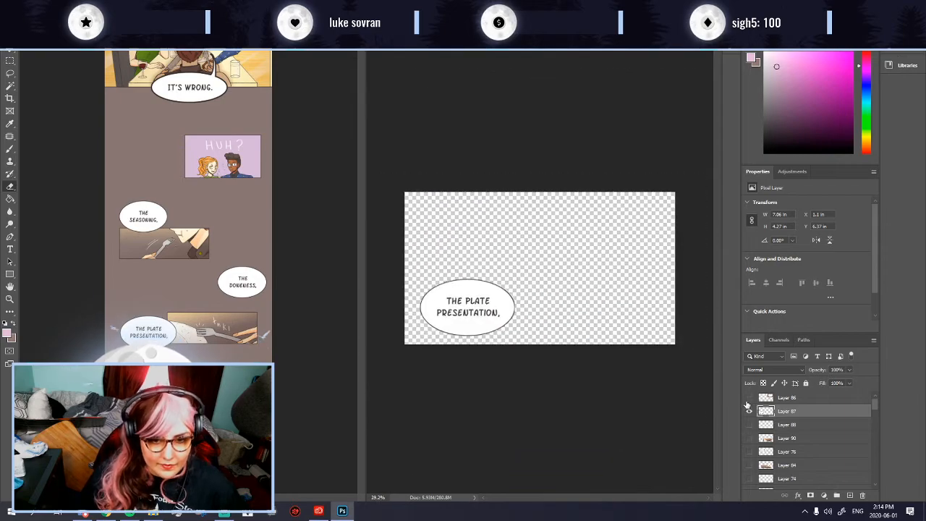
Step: Show Layer 86 instead of Layer 87 and move it below Layer 87 in the layer stack
{"action": "left_click", "coordinate": [748, 397]}
{"action": "left_click", "coordinate": [749, 410]}
{"action": "left_click", "coordinate": [777, 399]}
{"action": "left_click_drag", "start_coordinate": [795, 398], "coordinate": [798, 418]}
{"action": "scroll", "coordinate": [564, 244], "scroll_direction": "up", "scroll_amount": 4}
{"action": "scroll", "coordinate": [586, 229], "scroll_direction": "down", "scroll_amount": 4}
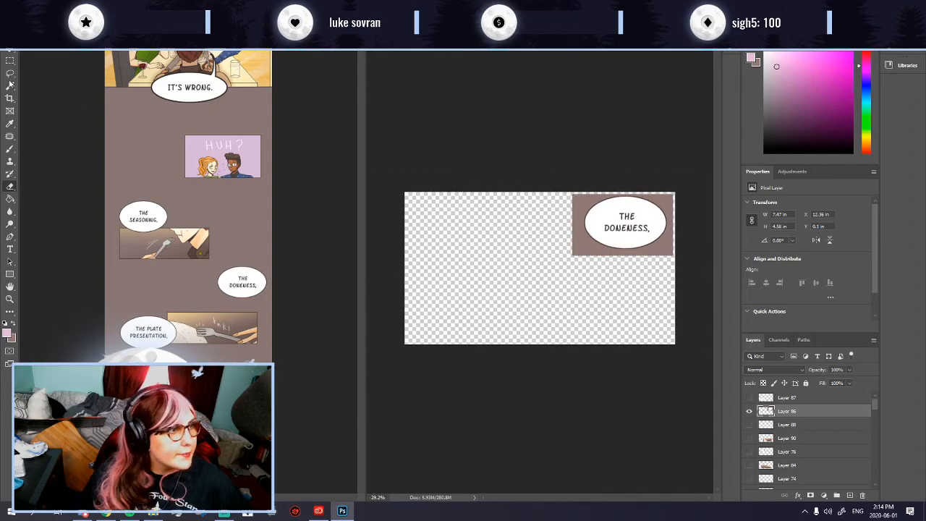
Step: Select the brown background around the "THE DONENESS," bubble with the Magic Wand, delete it and deselect
{"action": "left_click", "coordinate": [9, 85]}
{"action": "left_click", "coordinate": [582, 210]}
{"action": "key", "text": "Delete"}
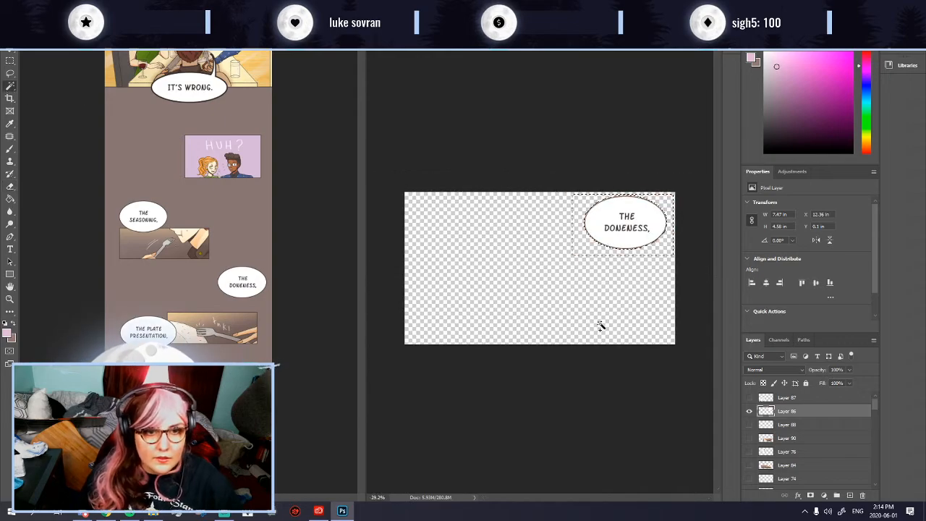
{"action": "key", "text": "ctrl+d"}
Step: Save the isolated "THE DONENESS," bubble as a PNG named gh1co43.png alongside the other numbered images
{"action": "key", "text": "ctrl+shift+s"}
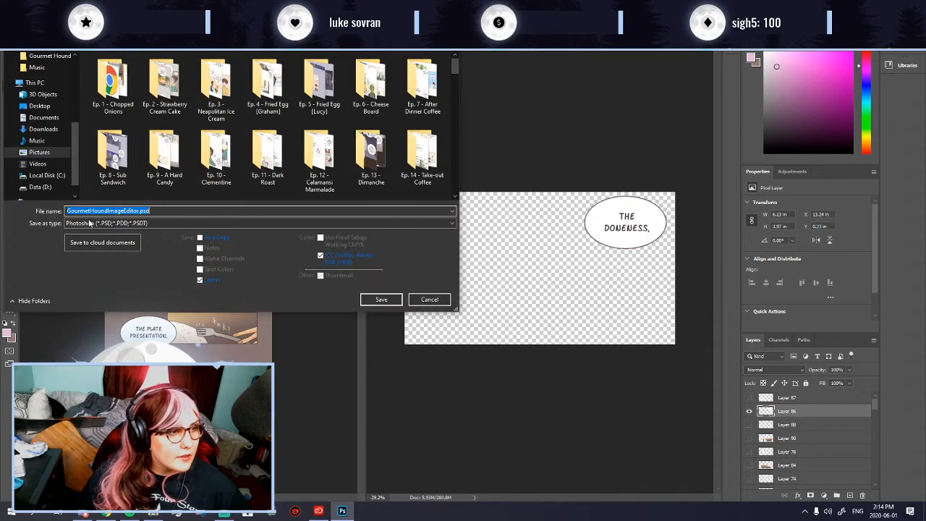
{"action": "left_click", "coordinate": [84, 223]}
{"action": "left_click", "coordinate": [92, 355]}
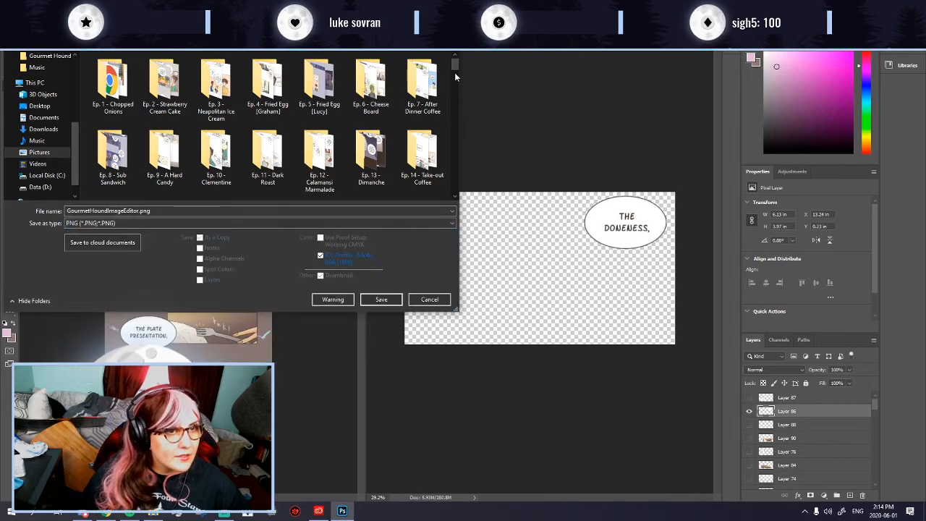
{"action": "left_click_drag", "start_coordinate": [455, 65], "coordinate": [455, 185]}
{"action": "left_click", "coordinate": [156, 191]}
{"action": "double_click", "coordinate": [93, 211]}
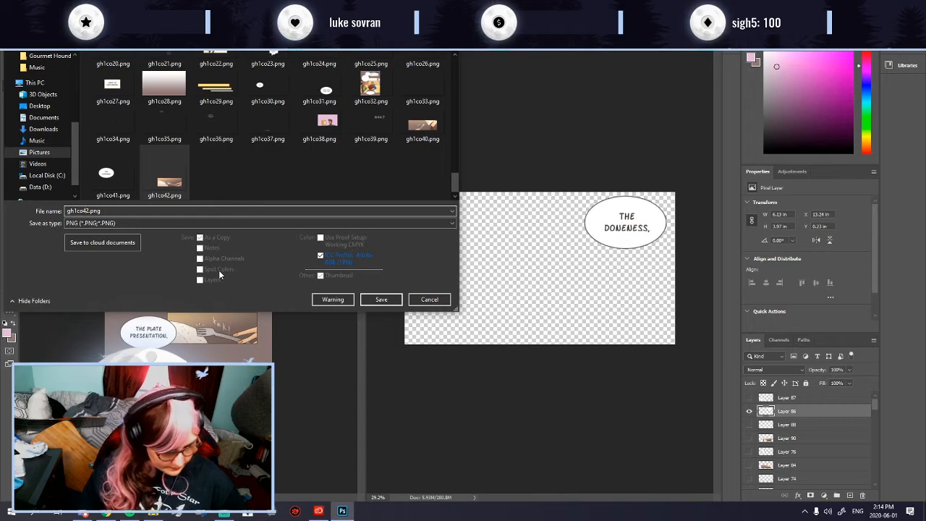
{"action": "key", "text": "BackSpace"}
{"action": "type", "text": "3"}
{"action": "key", "text": "Return"}
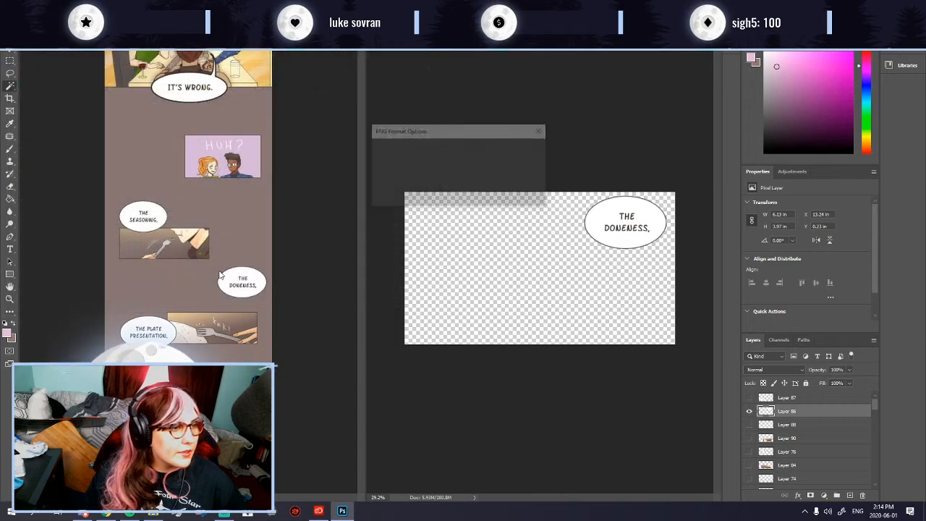
{"action": "left_click", "coordinate": [750, 412]}
{"action": "left_click", "coordinate": [750, 439]}
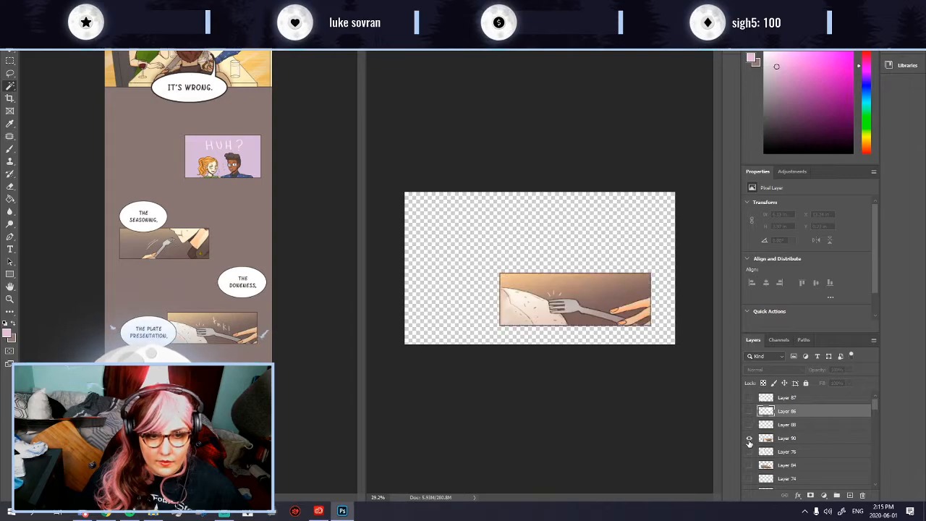
{"action": "left_click", "coordinate": [749, 452]}
{"action": "left_click", "coordinate": [749, 452]}
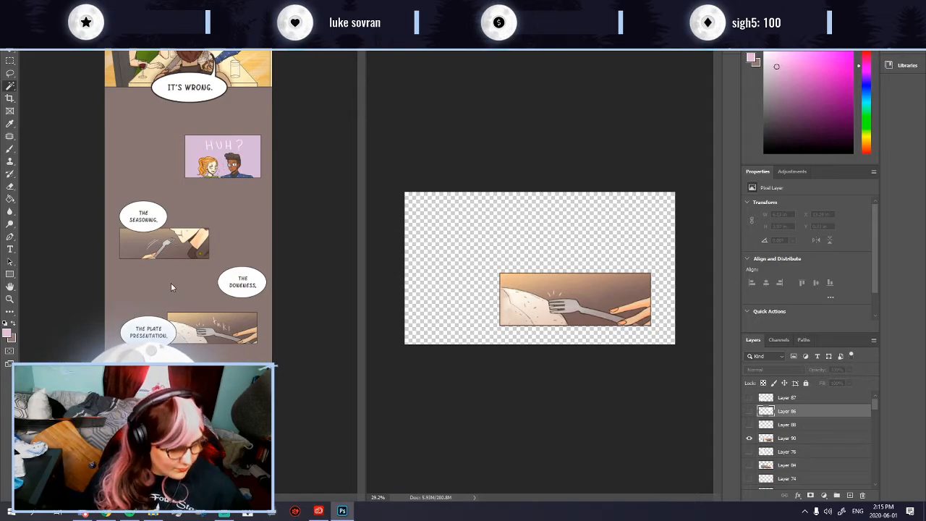
{"action": "key", "text": "ctrl+shift+s"}
{"action": "left_click", "coordinate": [137, 222]}
{"action": "left_click", "coordinate": [217, 352]}
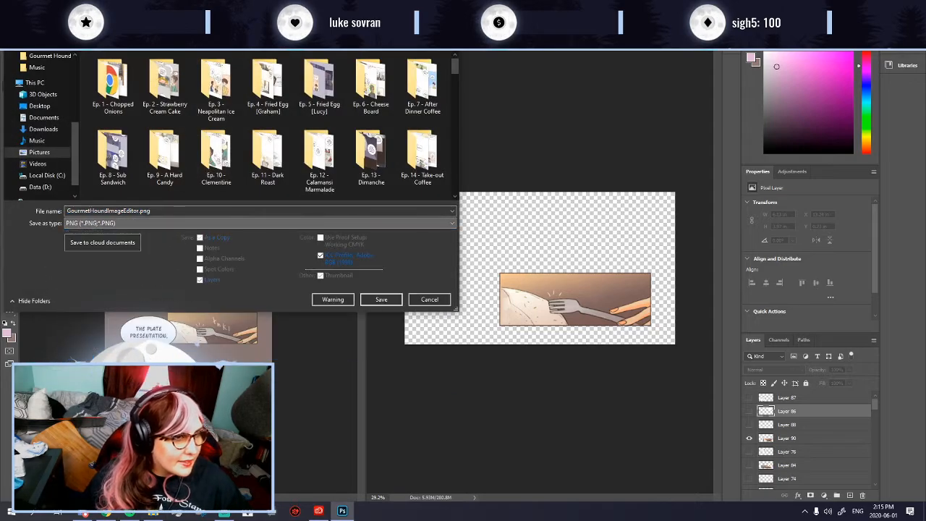
{"action": "left_click_drag", "start_coordinate": [452, 59], "coordinate": [458, 199]}
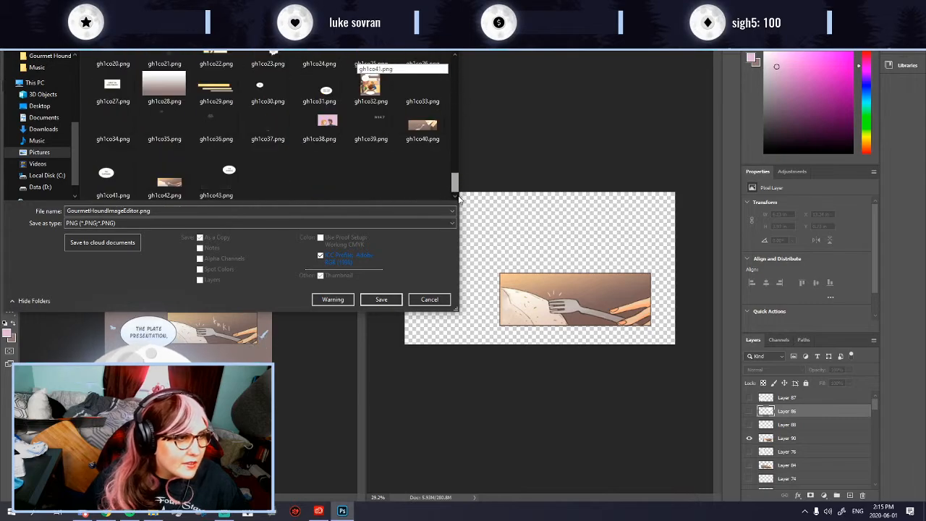
{"action": "left_click", "coordinate": [175, 196]}
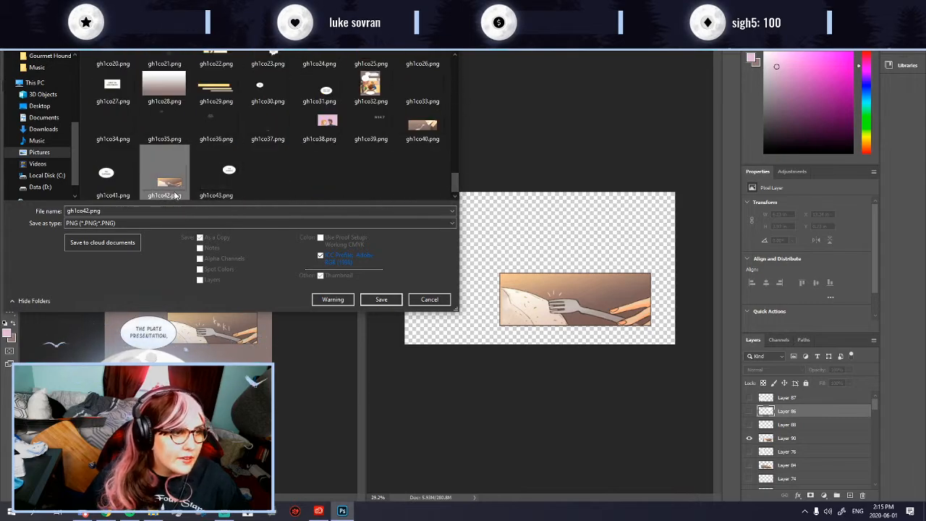
{"action": "left_click", "coordinate": [421, 302]}
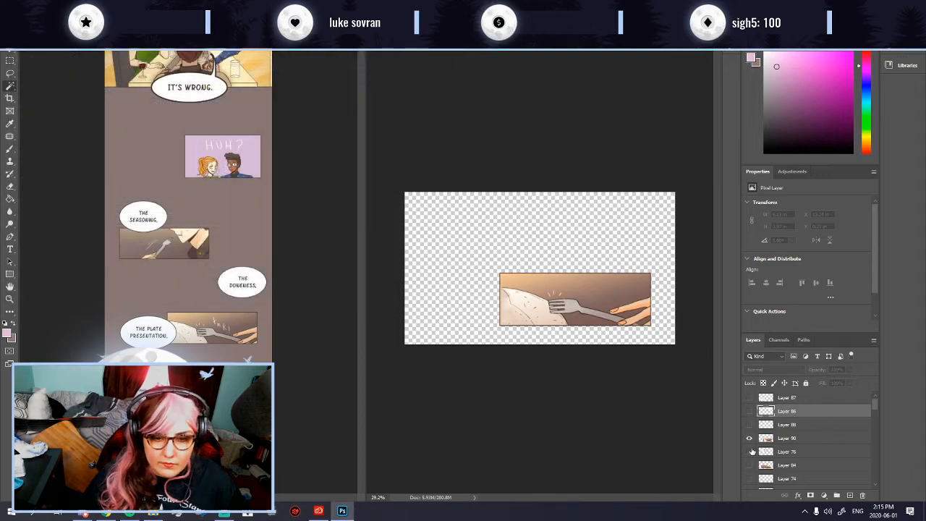
{"action": "left_click", "coordinate": [749, 438]}
{"action": "left_click", "coordinate": [749, 411]}
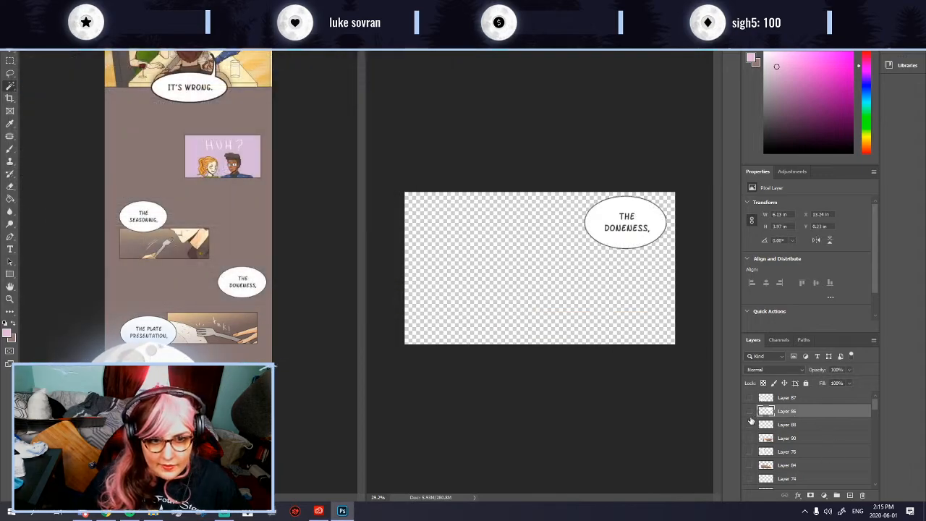
Step: Hide Layer 86, show Layer 88, and save its "Xnk!" lettering as a PNG named gh1co44.png
{"action": "left_click", "coordinate": [749, 411]}
{"action": "left_click", "coordinate": [749, 424]}
{"action": "key", "text": "ctrl+shift+s"}
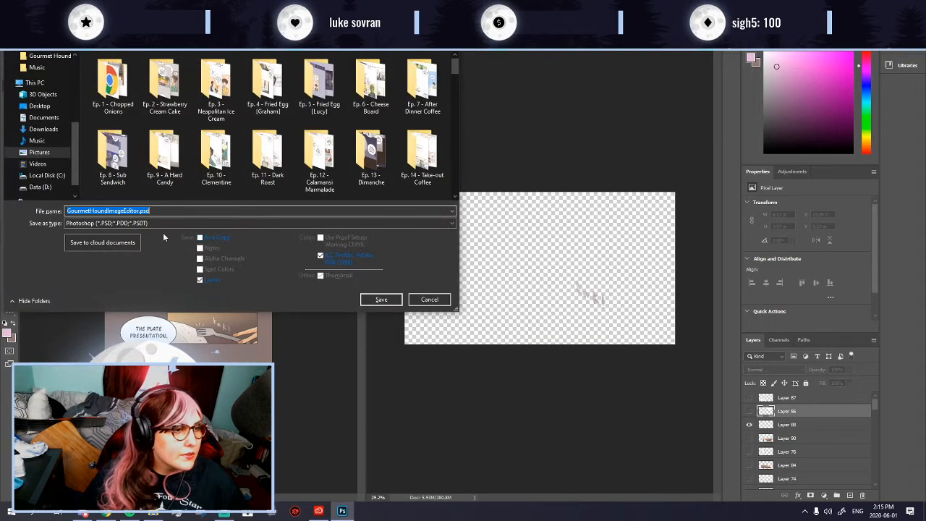
{"action": "left_click", "coordinate": [245, 224]}
{"action": "left_click", "coordinate": [267, 346]}
{"action": "scroll", "coordinate": [458, 70], "scroll_direction": "down", "scroll_amount": 1}
{"action": "left_click_drag", "start_coordinate": [455, 69], "coordinate": [455, 181]}
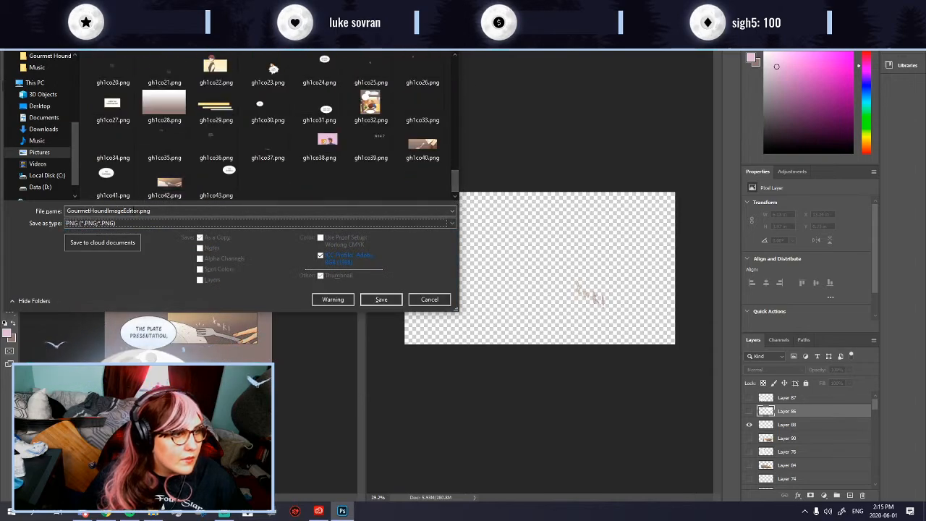
{"action": "left_click", "coordinate": [215, 183]}
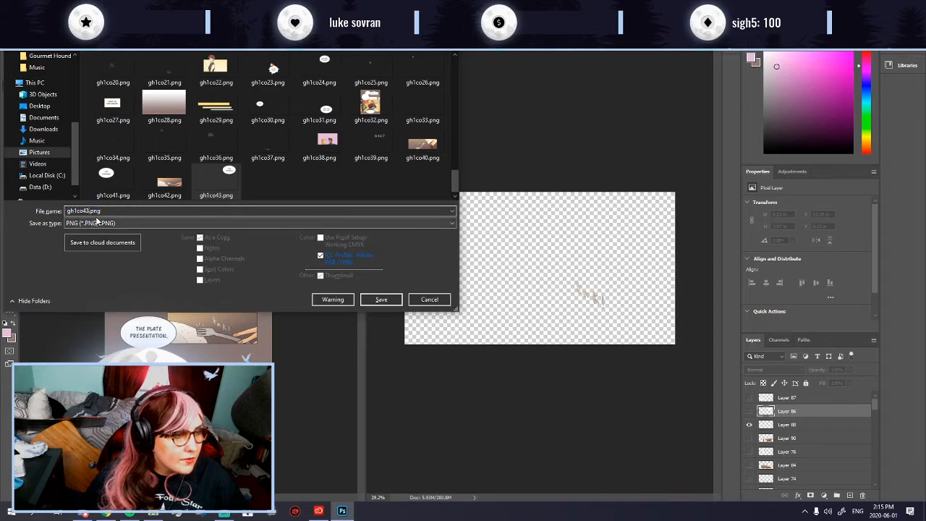
{"action": "key", "text": "BackSpace"}
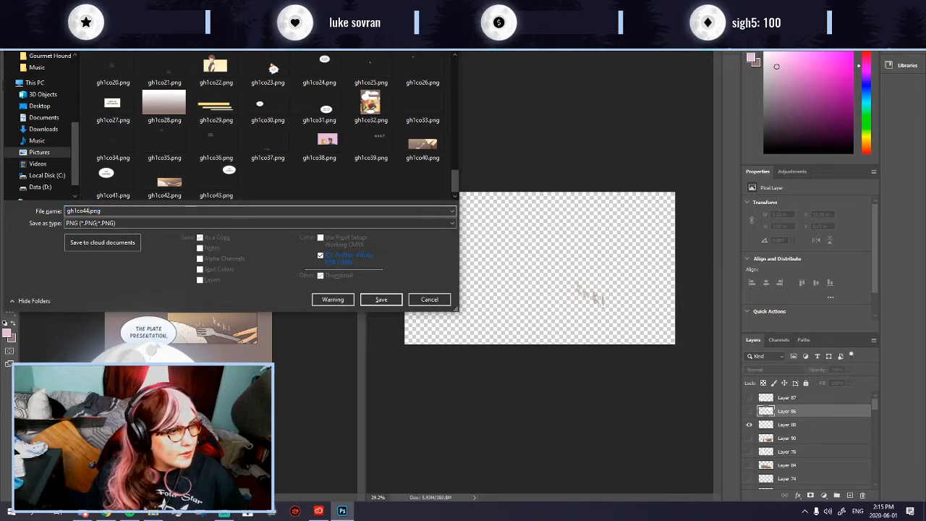
{"action": "key", "text": "Return"}
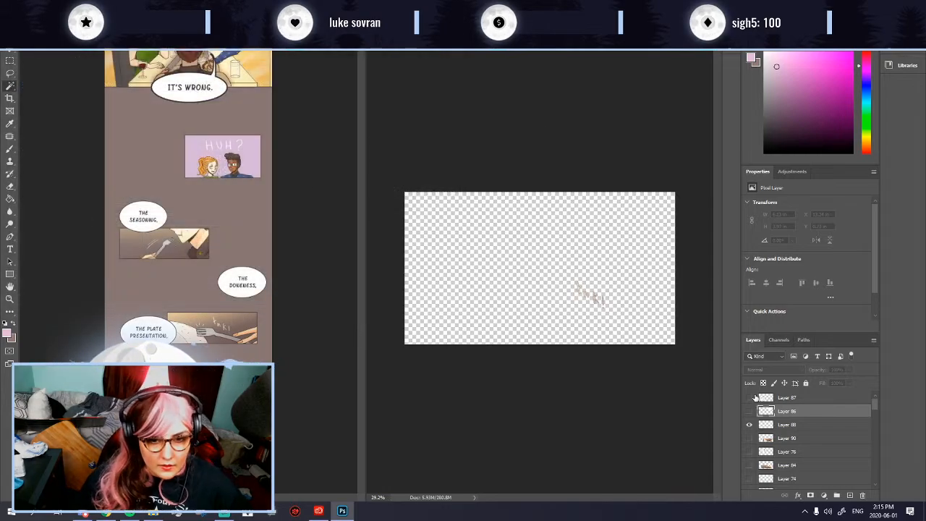
Step: Show Layer 87 and save its "THE PLATE PRESENTATION," bubble as a PNG named gh1co45.png alongside the other numbered images
{"action": "left_click", "coordinate": [748, 397]}
{"action": "key", "text": "ctrl+shift+s"}
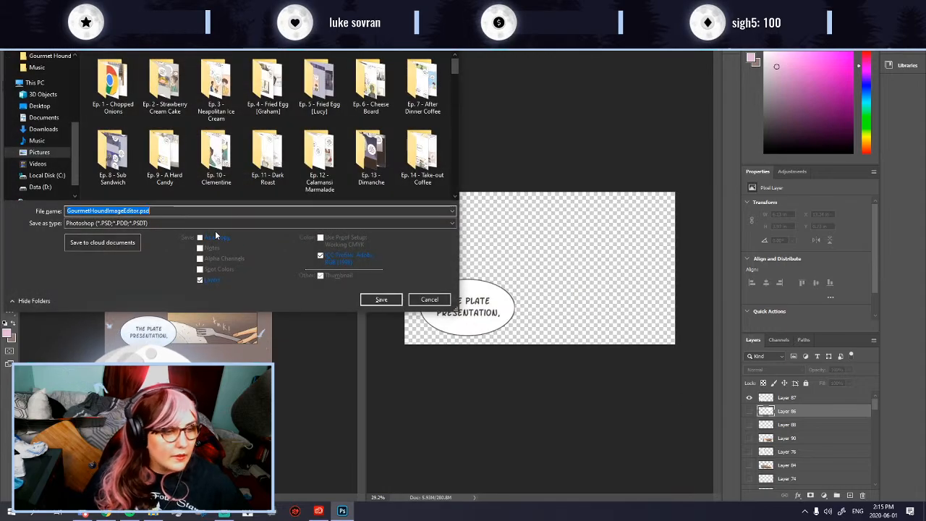
{"action": "left_click", "coordinate": [158, 223]}
{"action": "left_click", "coordinate": [81, 356]}
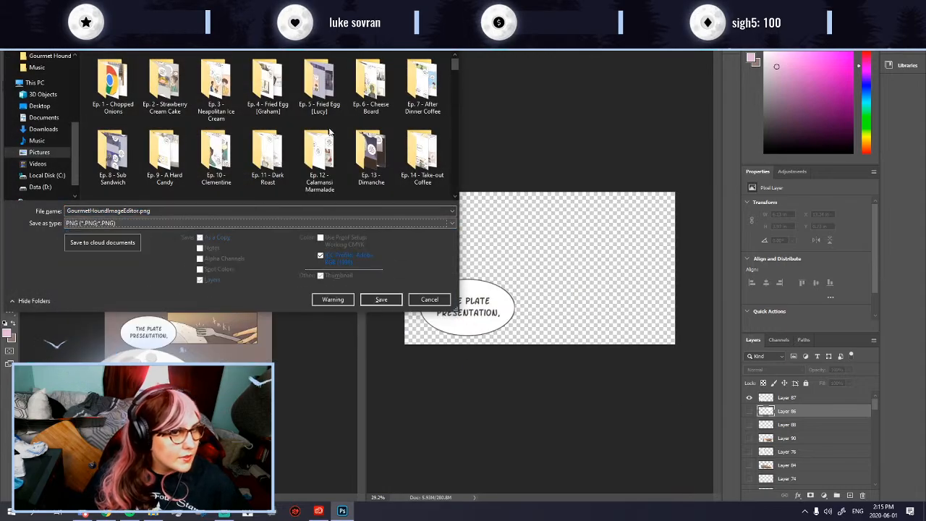
{"action": "scroll", "coordinate": [267, 145], "scroll_direction": "down", "scroll_amount": 6}
{"action": "left_click", "coordinate": [268, 178]}
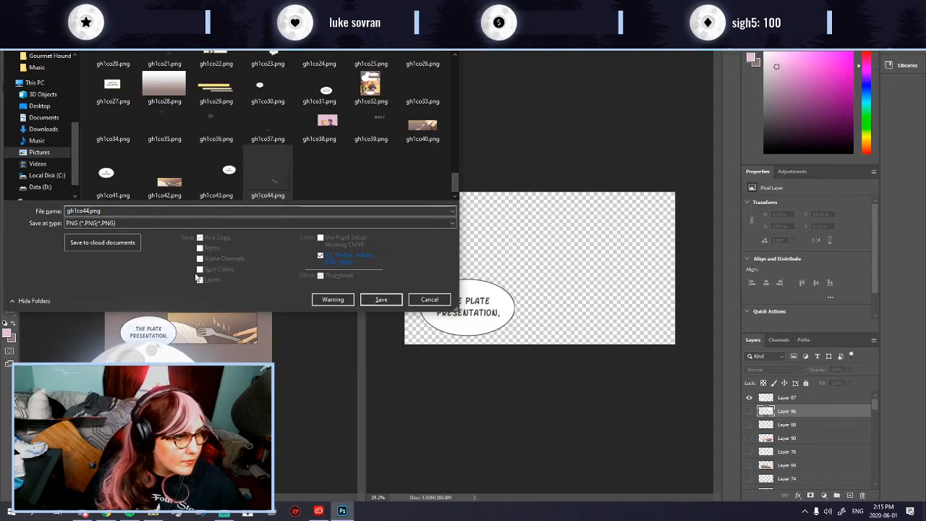
{"action": "key", "text": "BackSpace"}
{"action": "type", "text": "5"}
{"action": "key", "text": "Return"}
{"action": "key", "text": "Return"}
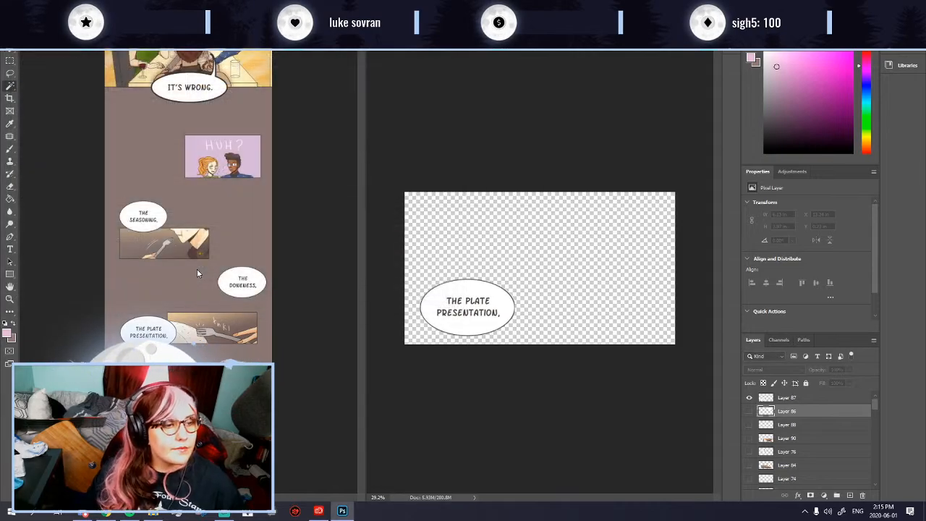
Step: Copy the strip section from the "THE CUTTING TECHNIQUE..." bubble through the red-haired character's panel into a new layer of the panel document
{"action": "left_click", "coordinate": [350, 205]}
{"action": "scroll", "coordinate": [276, 297], "scroll_direction": "down", "scroll_amount": 2}
{"action": "scroll", "coordinate": [278, 298], "scroll_direction": "down", "scroll_amount": 4}
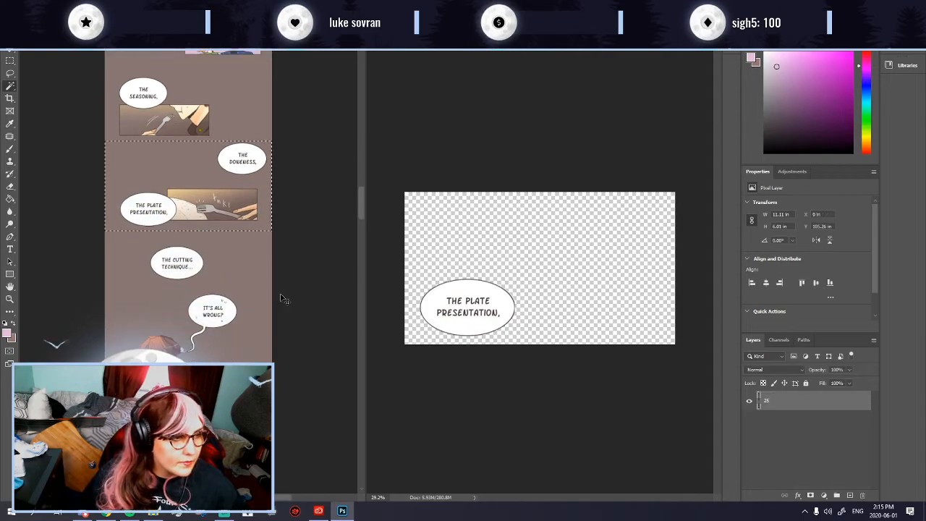
{"action": "key", "text": "ctrl+d"}
{"action": "left_click", "coordinate": [9, 61]}
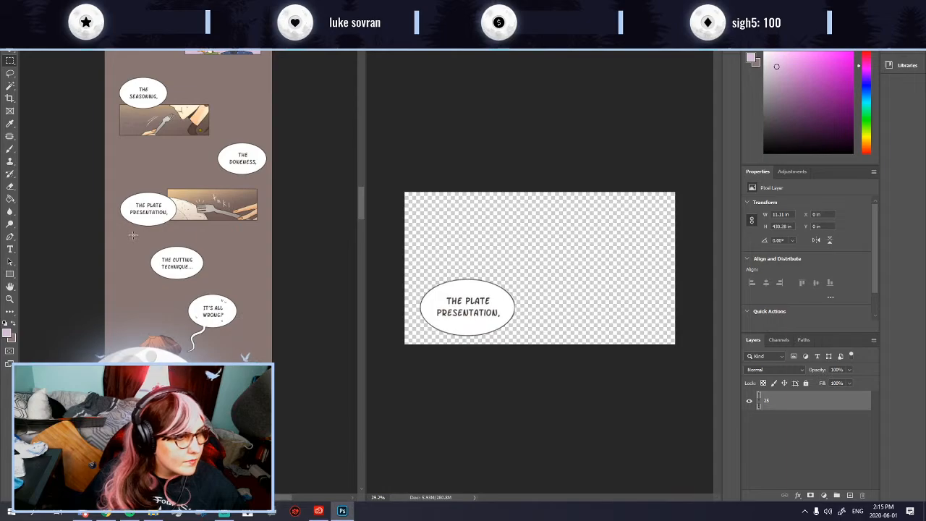
{"action": "left_click_drag", "start_coordinate": [97, 242], "coordinate": [282, 419]}
{"action": "left_click", "coordinate": [700, 450]}
{"action": "left_click", "coordinate": [790, 401]}
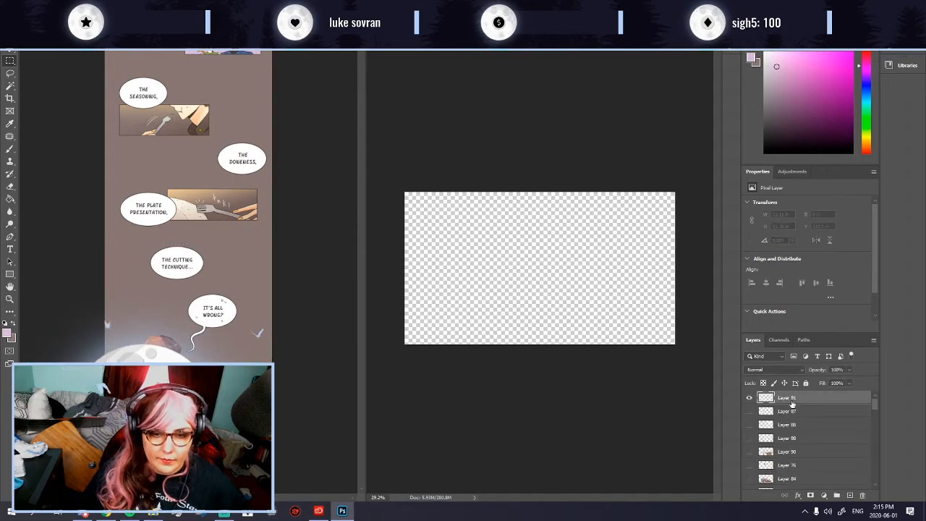
{"action": "key", "text": "ctrl+v"}
Step: Scale the pasted strip section proportionally until it fills the full height of the canvas, and apply the transform
{"action": "key", "text": "ctrl+t"}
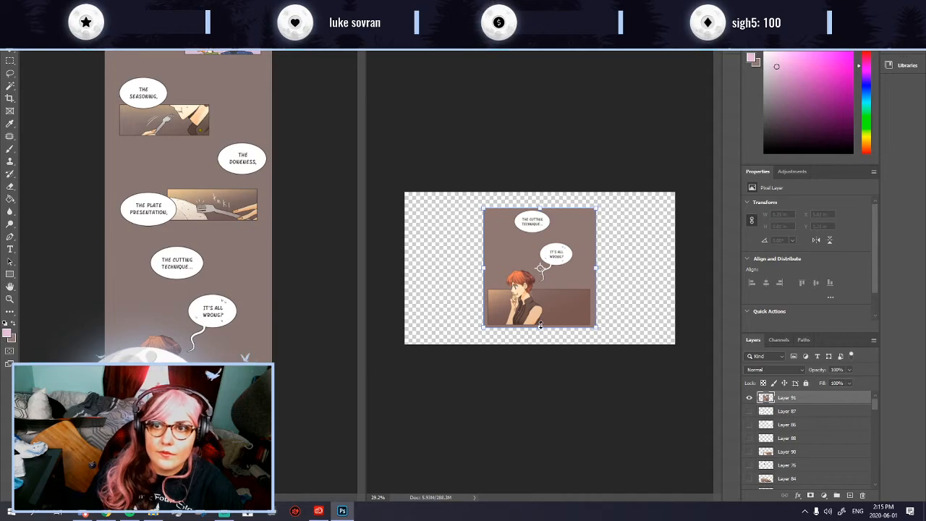
{"action": "left_click_drag", "start_coordinate": [541, 329], "coordinate": [540, 344]}
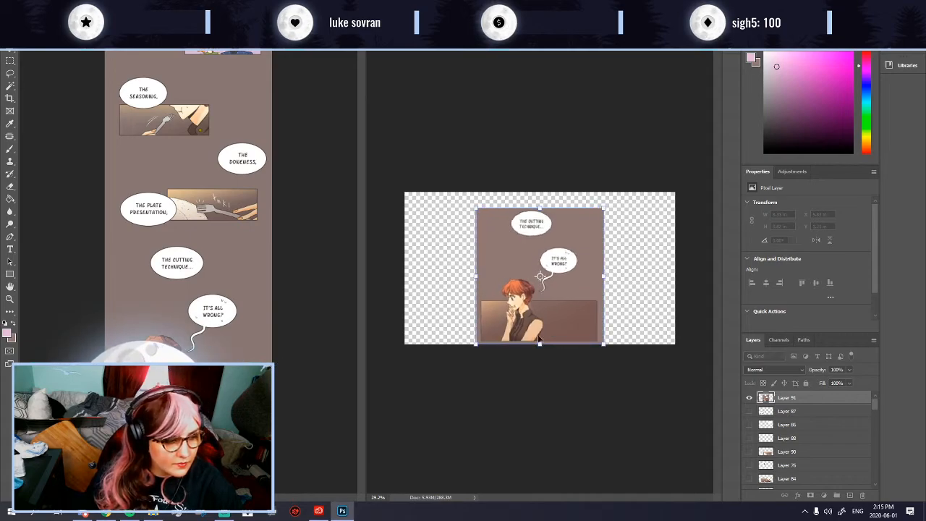
{"action": "left_click_drag", "start_coordinate": [537, 210], "coordinate": [539, 192]}
{"action": "key", "text": "Return"}
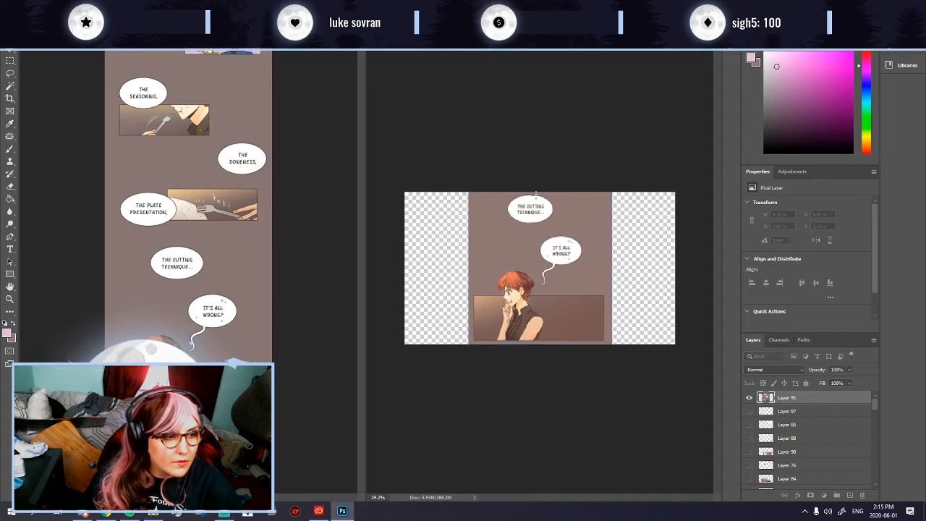
Step: Clear the rectangular selection on the comic strip and return to the panel document
{"action": "left_click", "coordinate": [285, 385]}
{"action": "scroll", "coordinate": [290, 378], "scroll_direction": "down", "scroll_amount": 5}
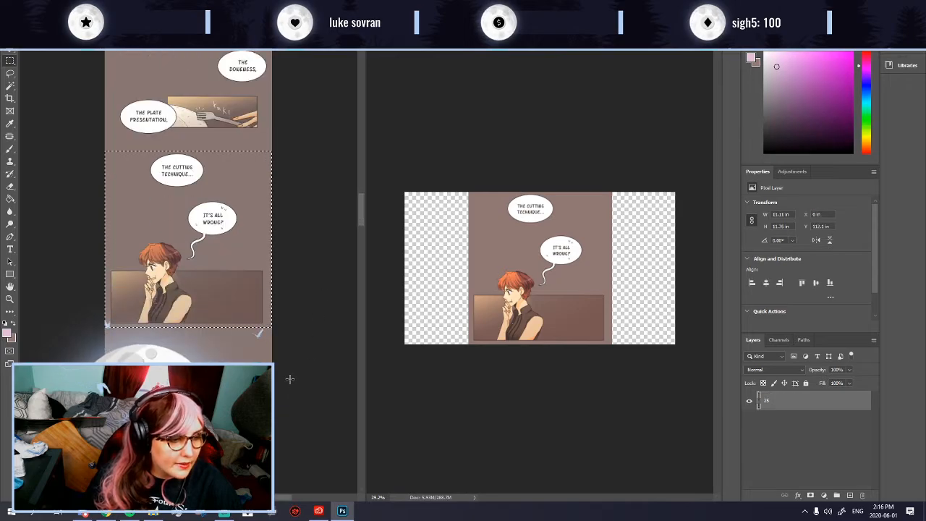
{"action": "scroll", "coordinate": [315, 369], "scroll_direction": "down", "scroll_amount": 2}
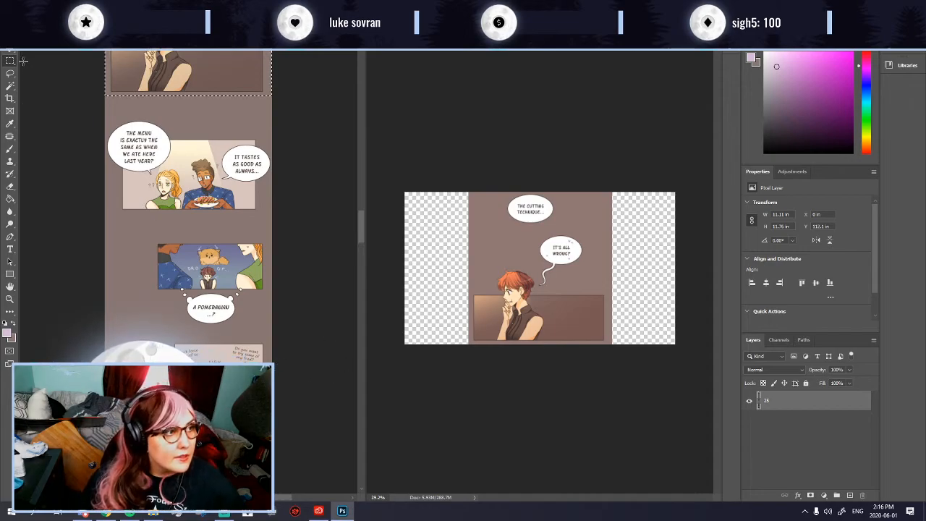
{"action": "left_click", "coordinate": [620, 215]}
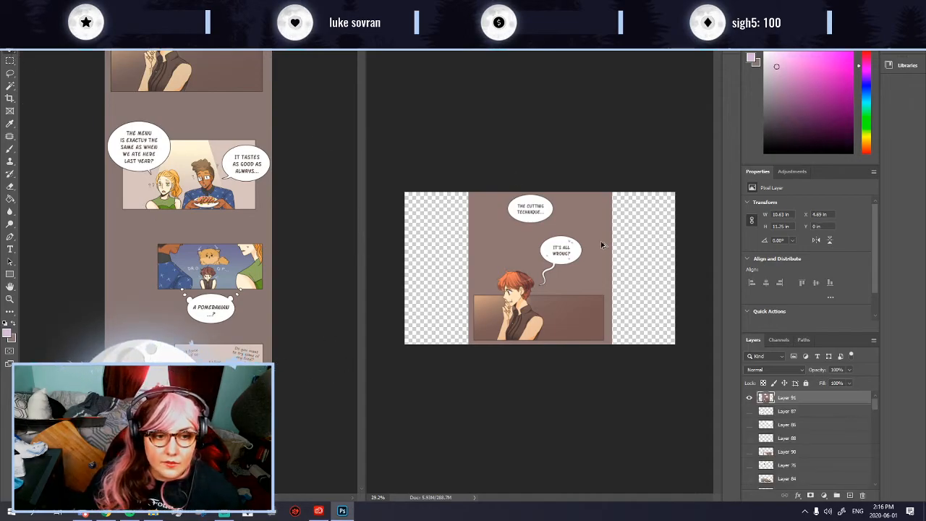
{"action": "scroll", "coordinate": [602, 244], "scroll_direction": "down", "scroll_amount": 6}
{"action": "scroll", "coordinate": [598, 212], "scroll_direction": "up", "scroll_amount": 5}
{"action": "scroll", "coordinate": [599, 210], "scroll_direction": "up", "scroll_amount": 3}
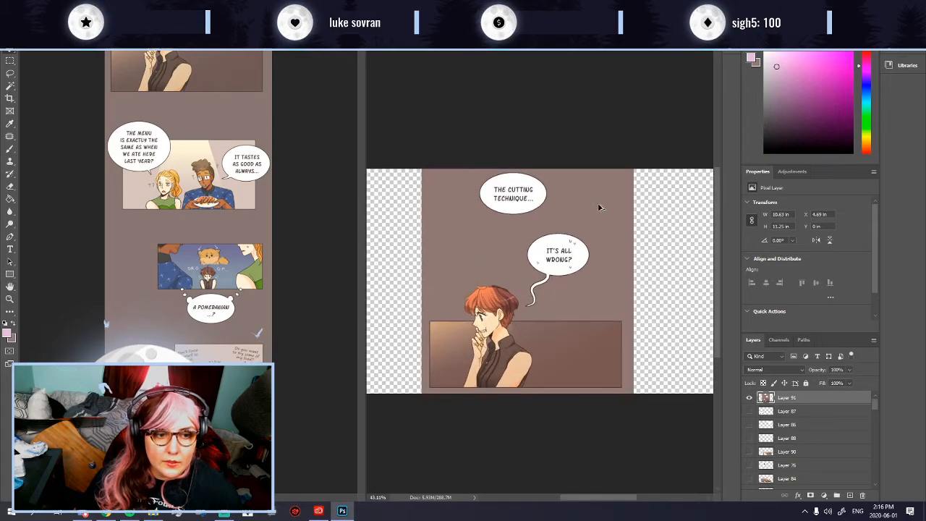
{"action": "scroll", "coordinate": [598, 203], "scroll_direction": "down", "scroll_amount": 3}
{"action": "scroll", "coordinate": [599, 201], "scroll_direction": "up", "scroll_amount": 2}
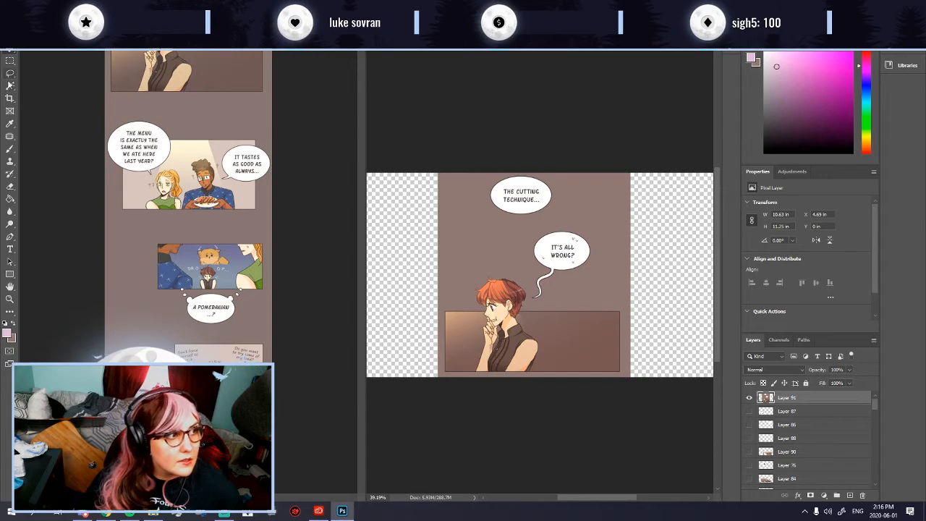
{"action": "left_click_drag", "start_coordinate": [494, 181], "coordinate": [510, 229]}
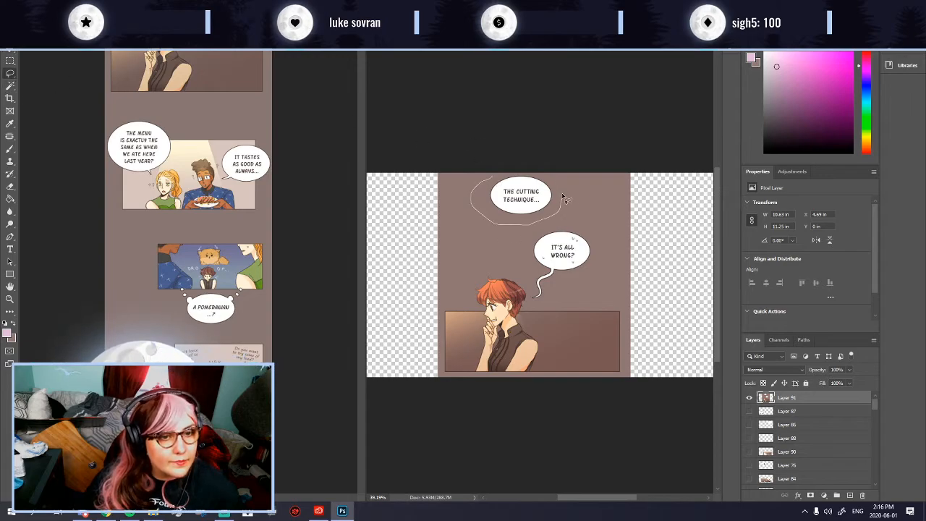
{"action": "mouse_move", "coordinate": [490, 175]}
{"action": "left_mouse_down"}
{"action": "mouse_move", "coordinate": [521, 233]}
{"action": "mouse_move", "coordinate": [570, 187]}
{"action": "left_mouse_up"}
{"action": "scroll", "coordinate": [505, 184], "scroll_direction": "up", "scroll_amount": 1}
{"action": "key", "text": "ctrl+d"}
Step: Select the area around the "THE CUTTING TECHNIQUE..." bubble and copy it to its own layer
{"action": "mouse_move", "coordinate": [513, 174]}
{"action": "left_mouse_down"}
{"action": "mouse_move", "coordinate": [472, 173]}
{"action": "mouse_move", "coordinate": [586, 228]}
{"action": "left_mouse_up"}
{"action": "left_click", "coordinate": [9, 61]}
{"action": "key", "text": "ctrl+j"}
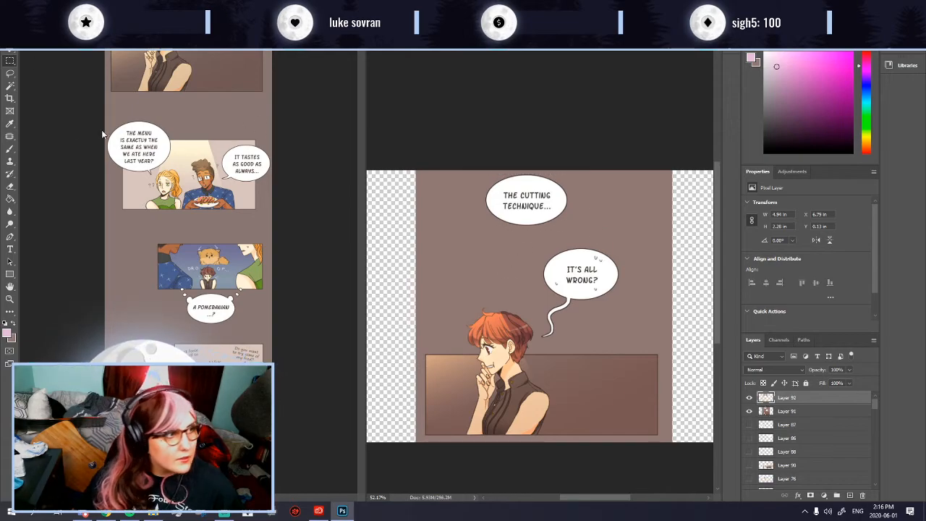
Step: Lasso the "IT'S ALL WRONG?" bubble with its tail on Layer 91 and copy it to its own layer
{"action": "left_click", "coordinate": [787, 411]}
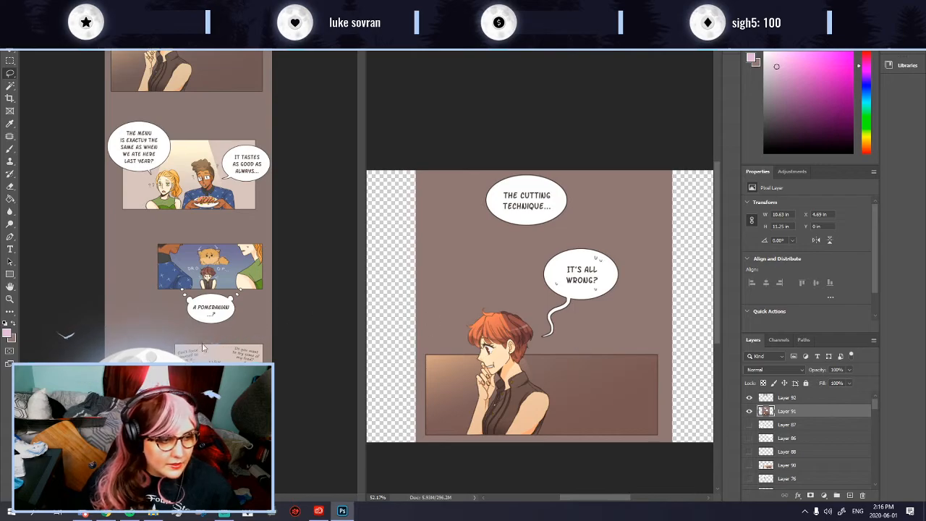
{"action": "mouse_move", "coordinate": [568, 333]}
{"action": "left_mouse_down"}
{"action": "mouse_move", "coordinate": [617, 296]}
{"action": "mouse_move", "coordinate": [629, 265]}
{"action": "mouse_move", "coordinate": [586, 235]}
{"action": "mouse_move", "coordinate": [533, 272]}
{"action": "left_mouse_up"}
{"action": "left_click_drag", "start_coordinate": [539, 323], "coordinate": [544, 333]}
{"action": "key", "text": "ctrl+j"}
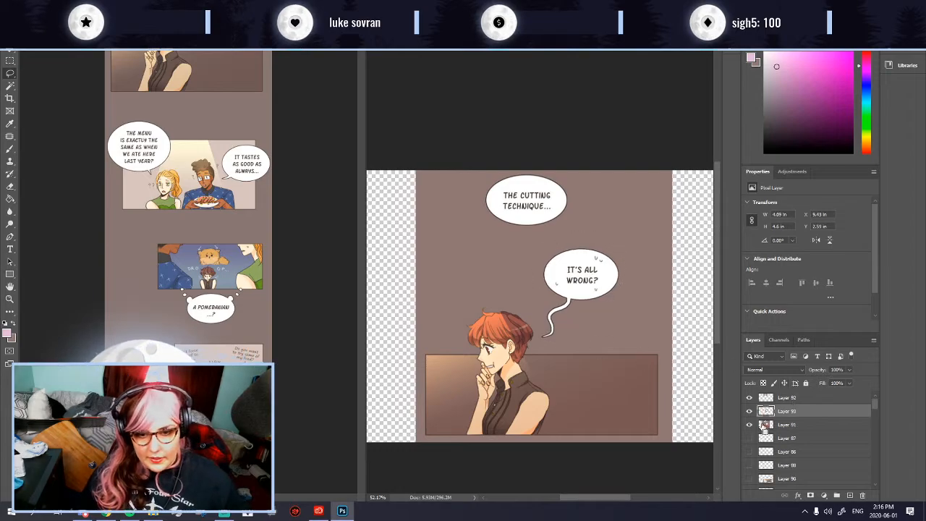
Step: Hide the two bubble layers and paint over both bubbles on Layer 91 with the brown background colour
{"action": "left_click", "coordinate": [750, 399]}
{"action": "left_click", "coordinate": [750, 412]}
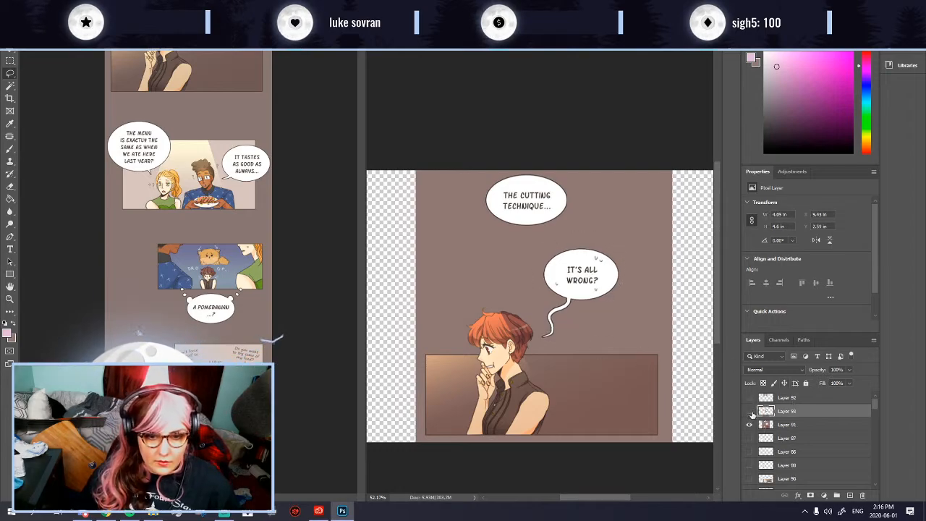
{"action": "left_click", "coordinate": [774, 425]}
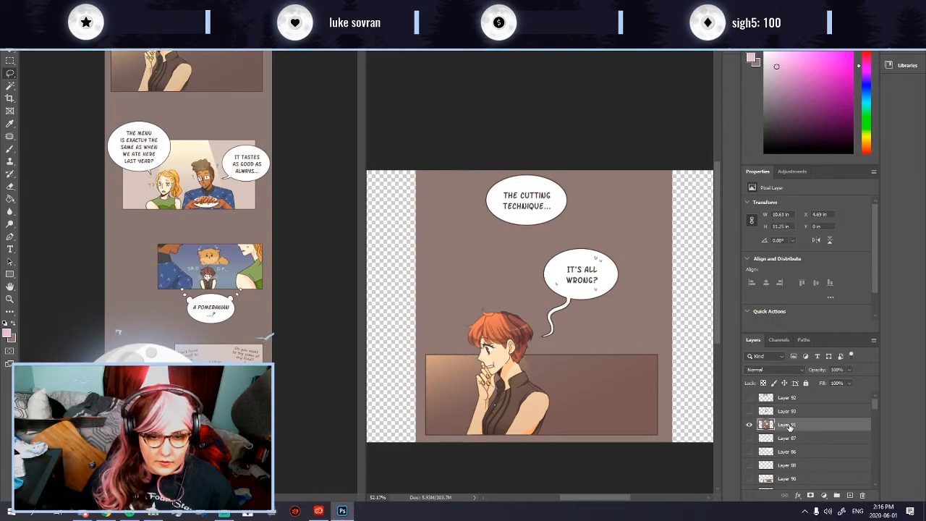
{"action": "left_click", "coordinate": [10, 148]}
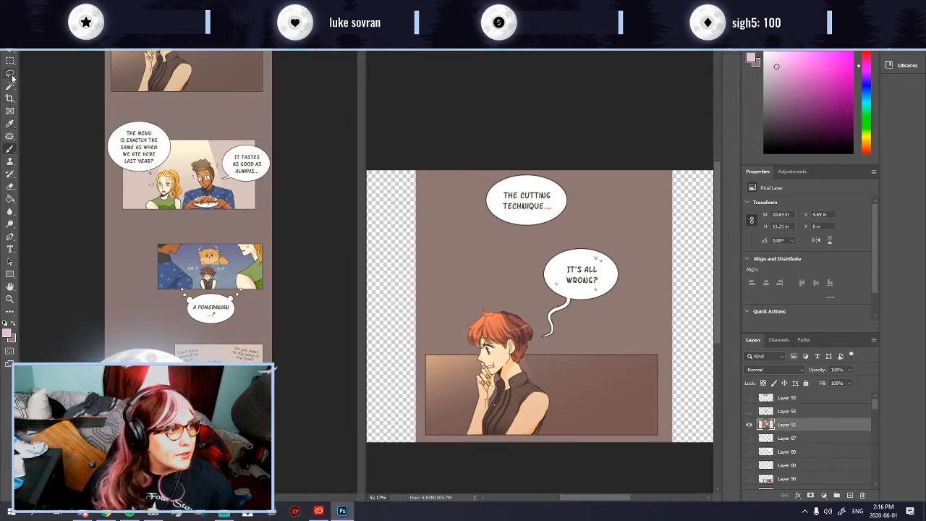
{"action": "left_click", "coordinate": [13, 324]}
{"action": "mouse_move", "coordinate": [548, 335]}
{"action": "left_mouse_down"}
{"action": "mouse_move", "coordinate": [550, 269]}
{"action": "mouse_move", "coordinate": [569, 304]}
{"action": "mouse_move", "coordinate": [612, 282]}
{"action": "mouse_move", "coordinate": [569, 290]}
{"action": "mouse_move", "coordinate": [588, 281]}
{"action": "mouse_move", "coordinate": [587, 254]}
{"action": "mouse_move", "coordinate": [567, 276]}
{"action": "mouse_move", "coordinate": [548, 221]}
{"action": "mouse_move", "coordinate": [503, 225]}
{"action": "mouse_move", "coordinate": [491, 203]}
{"action": "mouse_move", "coordinate": [512, 185]}
{"action": "mouse_move", "coordinate": [557, 194]}
{"action": "left_mouse_up"}
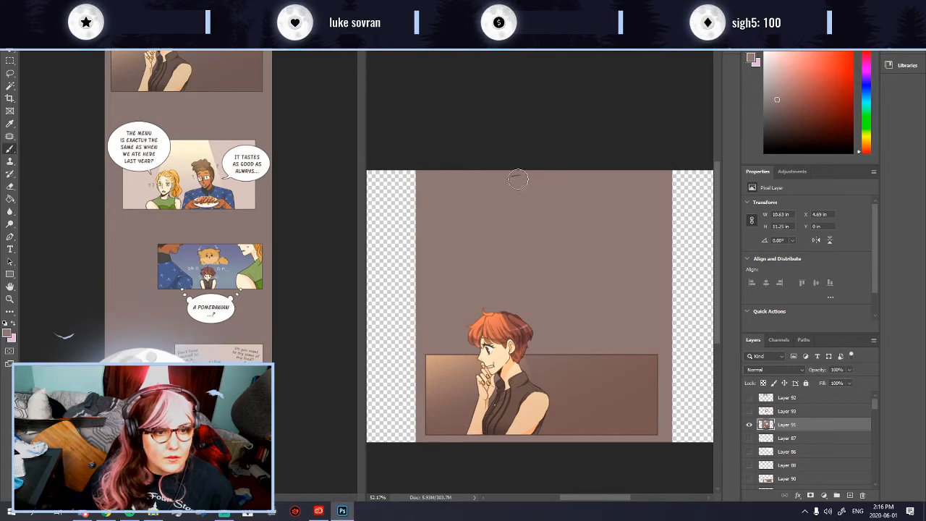
Step: Try to isolate the brown background around the red-haired character on Layer 91 with several Magic Wand selections
{"action": "scroll", "coordinate": [629, 297], "scroll_direction": "down", "scroll_amount": 2}
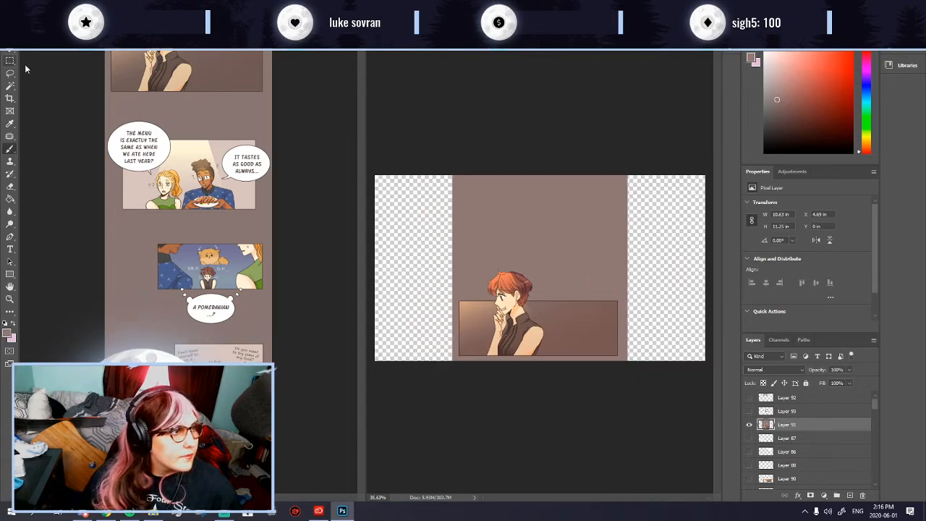
{"action": "left_click", "coordinate": [562, 226]}
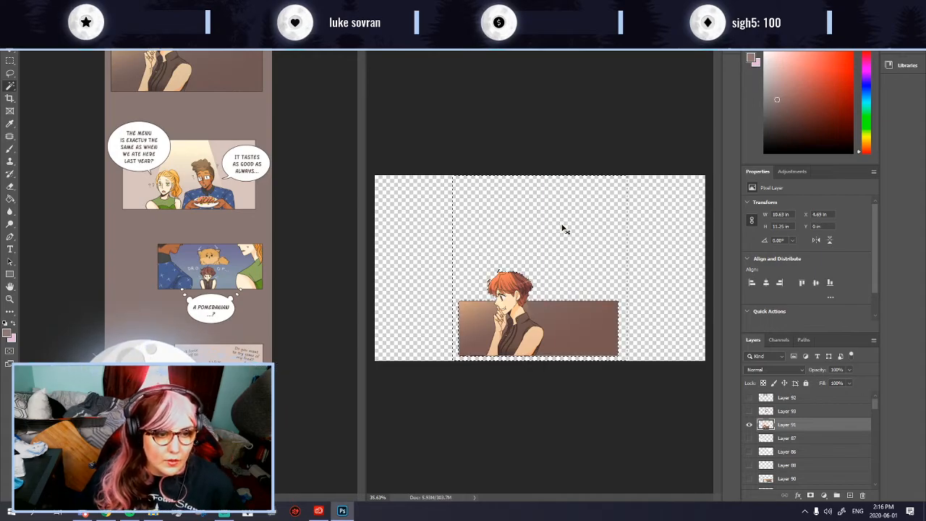
{"action": "key", "text": "ctrl+d"}
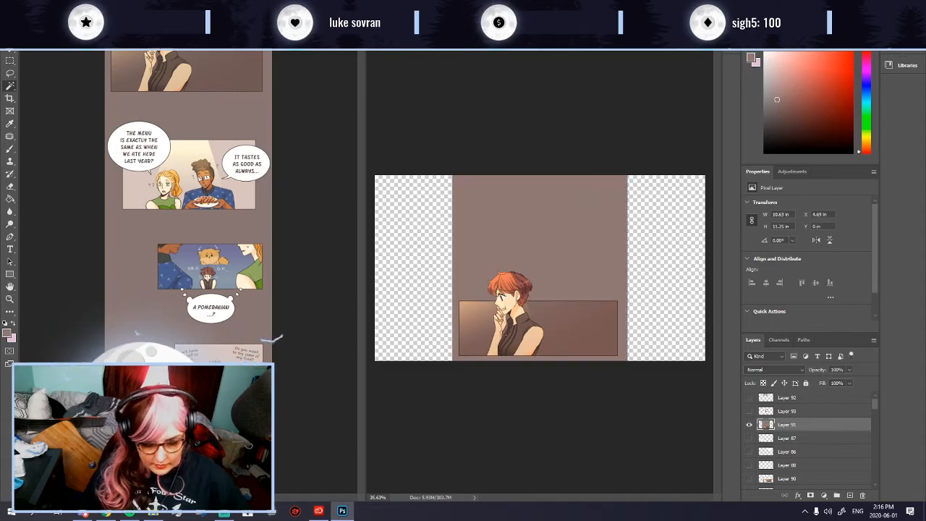
{"action": "left_click", "coordinate": [541, 190]}
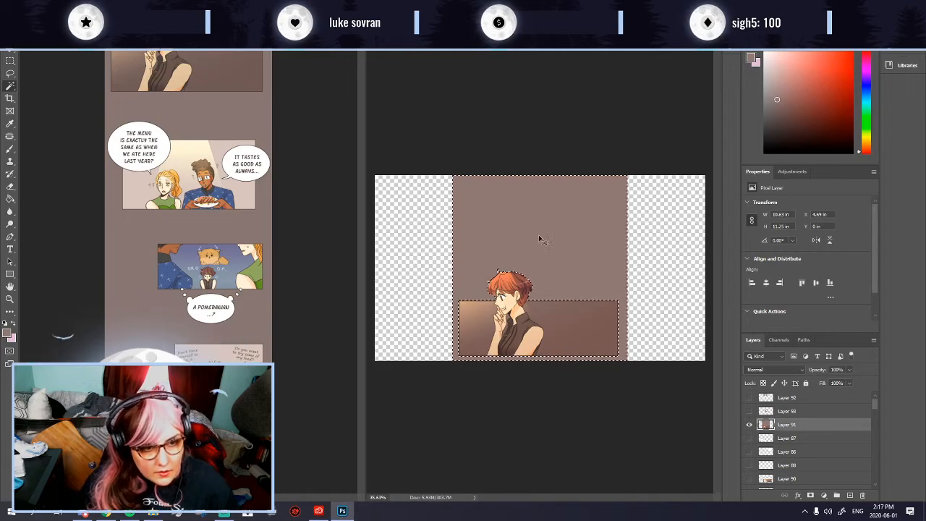
{"action": "scroll", "coordinate": [555, 231], "scroll_direction": "up", "scroll_amount": 6}
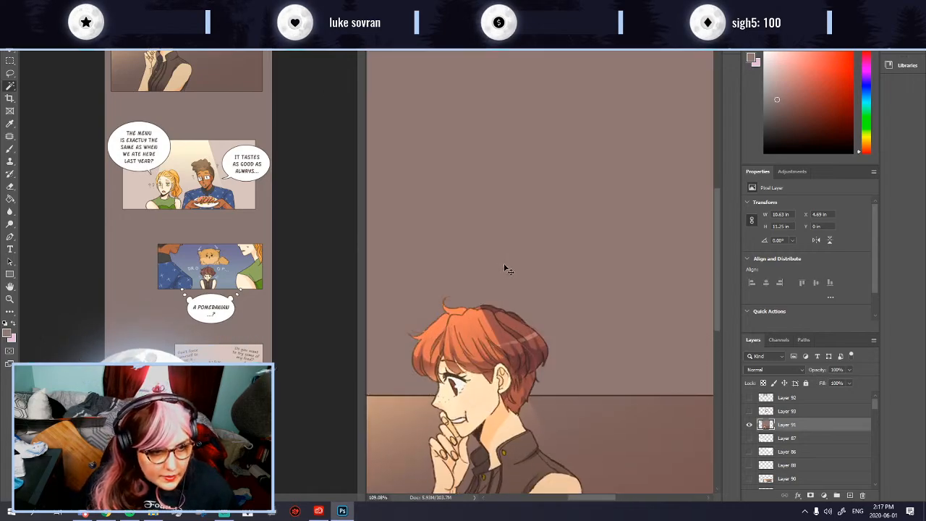
{"action": "key", "text": "ctrl+d"}
{"action": "left_click", "coordinate": [564, 208]}
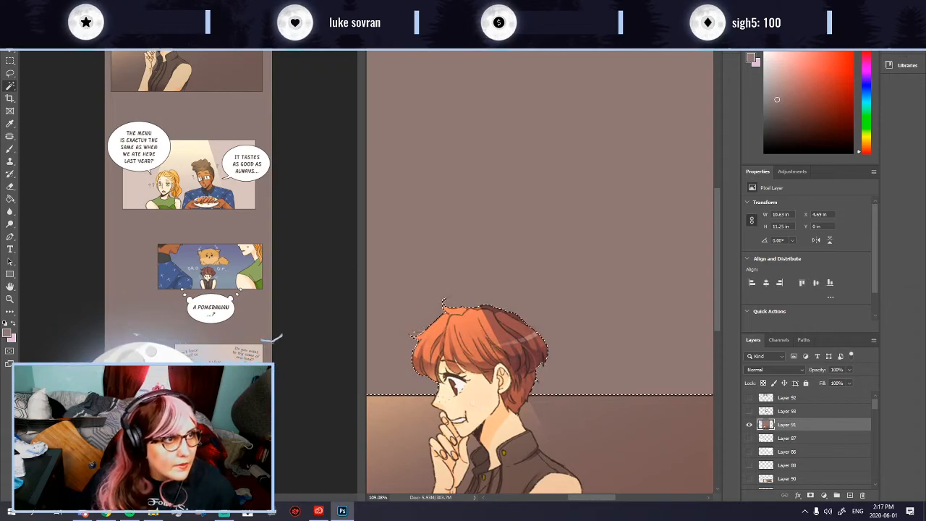
{"action": "scroll", "coordinate": [562, 373], "scroll_direction": "down", "scroll_amount": 5}
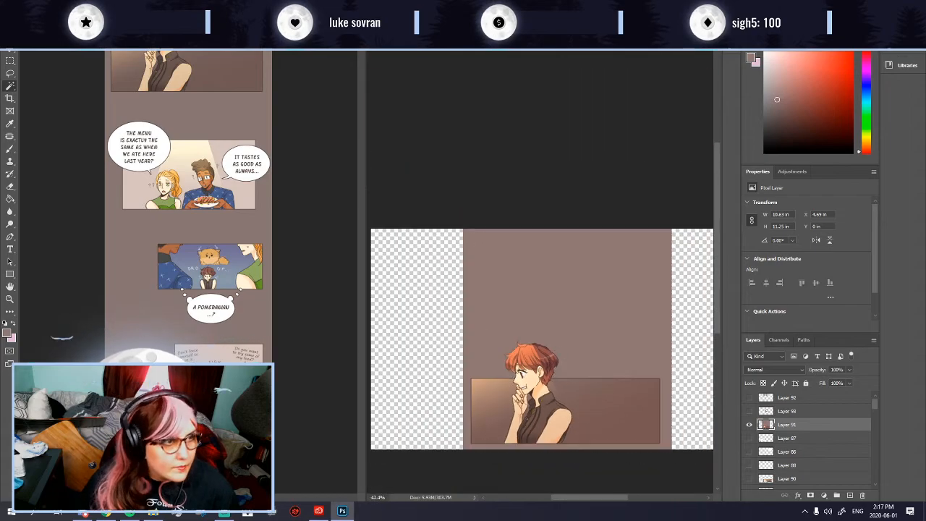
{"action": "left_click", "coordinate": [540, 304]}
{"action": "key", "text": "ctrl+d"}
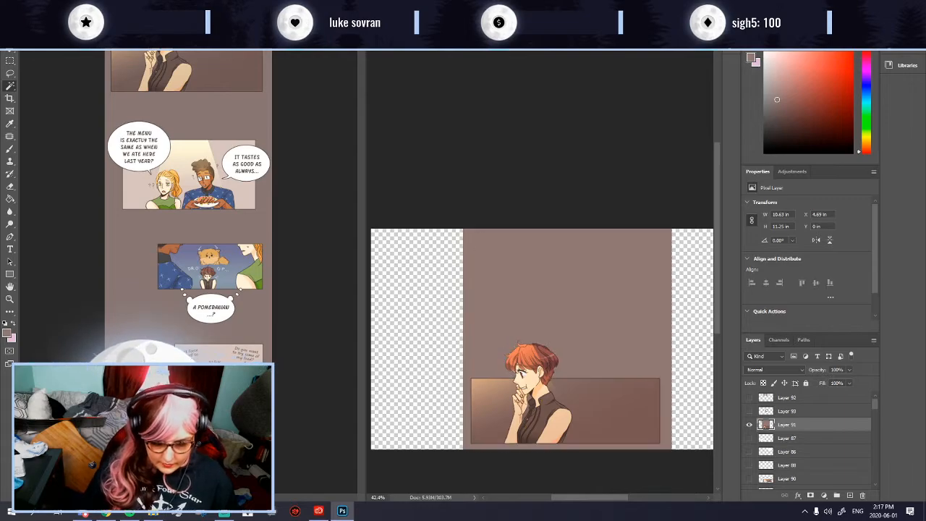
Step: Select the brown background around the character and panel on Layer 91 with the Magic Wand, delete it and deselect
{"action": "left_click", "coordinate": [580, 271]}
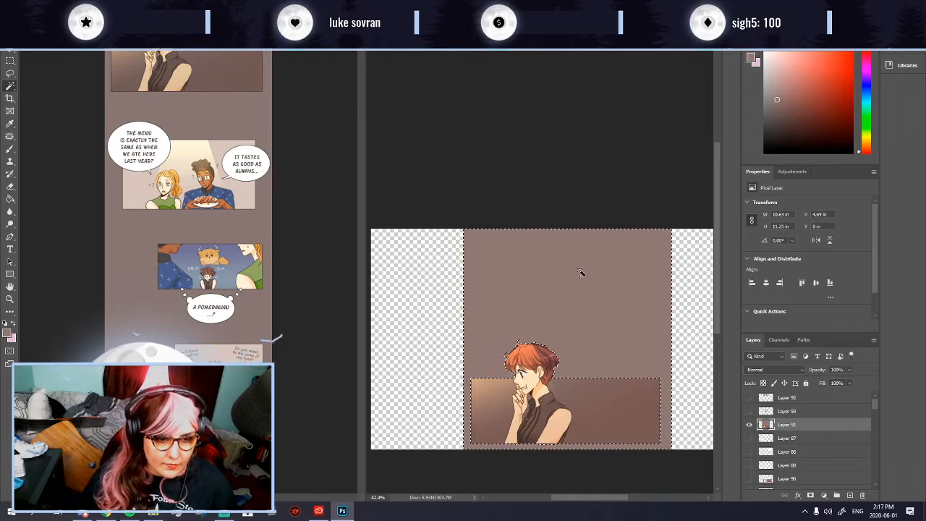
{"action": "key", "text": "Delete"}
{"action": "key", "text": "ctrl+d"}
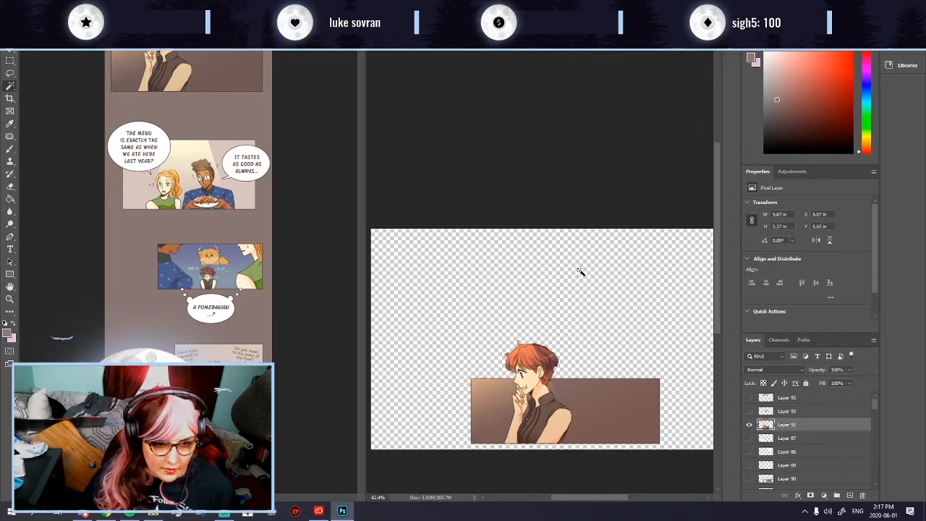
Step: Undo the deletion of the brown background on Layer 91
{"action": "scroll", "coordinate": [576, 288], "scroll_direction": "up", "scroll_amount": 3}
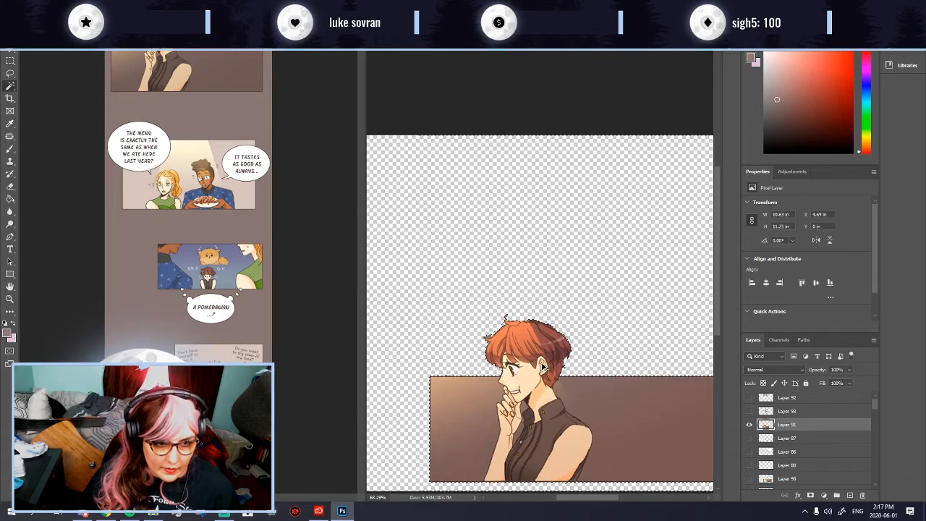
{"action": "key", "text": "ctrl+z"}
{"action": "key", "text": "ctrl+z"}
{"action": "key", "text": "ctrl+z"}
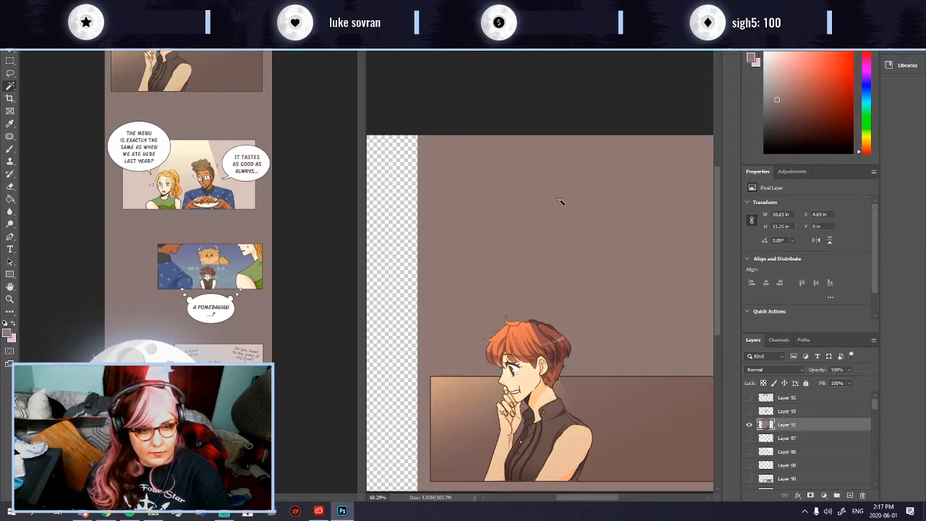
Step: Redo the deletion of the brown background on Layer 91 to inspect it, and undo it again
{"action": "key", "text": "ctrl+shift+z"}
{"action": "scroll", "coordinate": [554, 215], "scroll_direction": "down", "scroll_amount": 3}
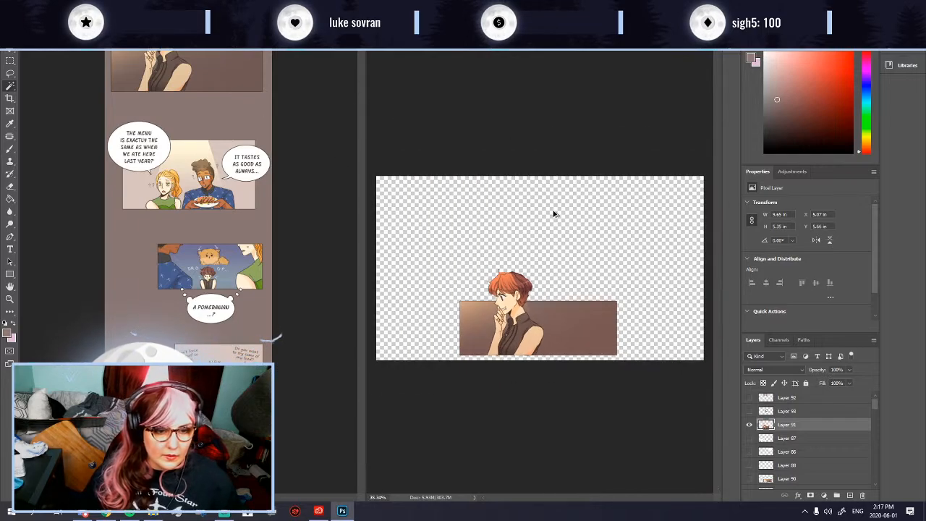
{"action": "scroll", "coordinate": [557, 224], "scroll_direction": "down", "scroll_amount": 2}
{"action": "scroll", "coordinate": [563, 252], "scroll_direction": "up", "scroll_amount": 1}
{"action": "scroll", "coordinate": [569, 248], "scroll_direction": "up", "scroll_amount": 3}
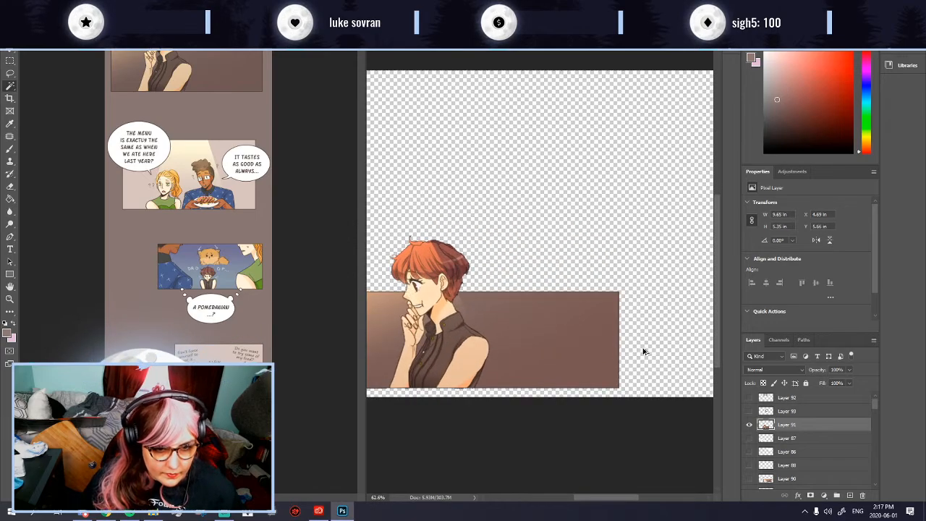
{"action": "key", "text": "alt+BackSpace"}
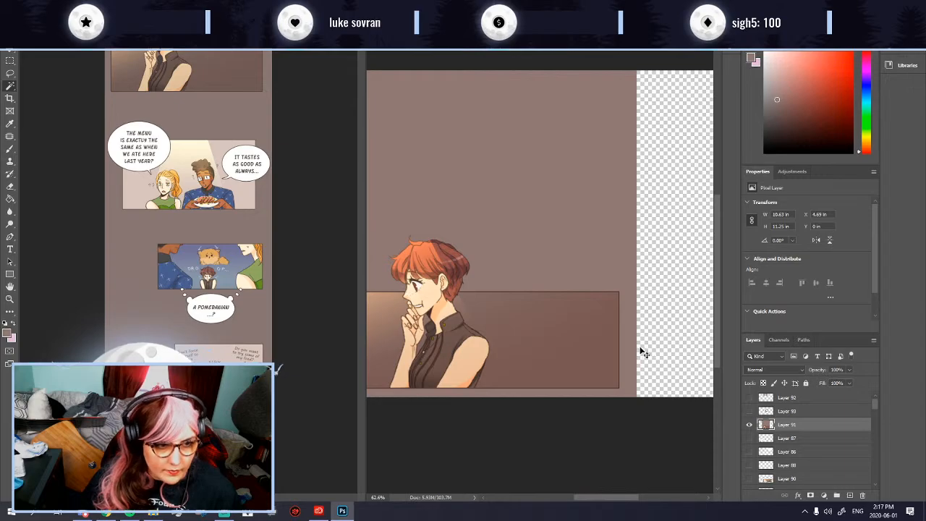
Step: Try deleting the selected brown background around the red-haired character and panel on Layer 91, and undo the deletion
{"action": "scroll", "coordinate": [489, 263], "scroll_direction": "down", "scroll_amount": 3}
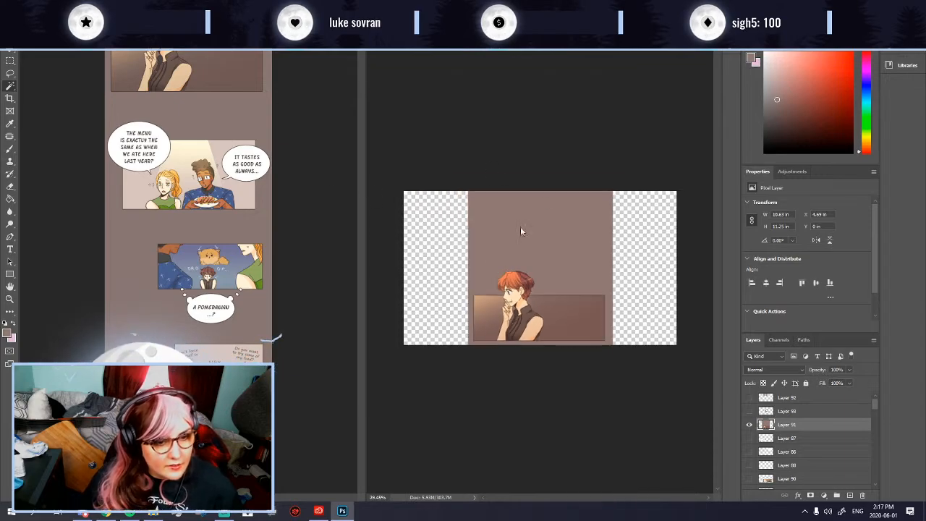
{"action": "scroll", "coordinate": [568, 330], "scroll_direction": "up", "scroll_amount": 2}
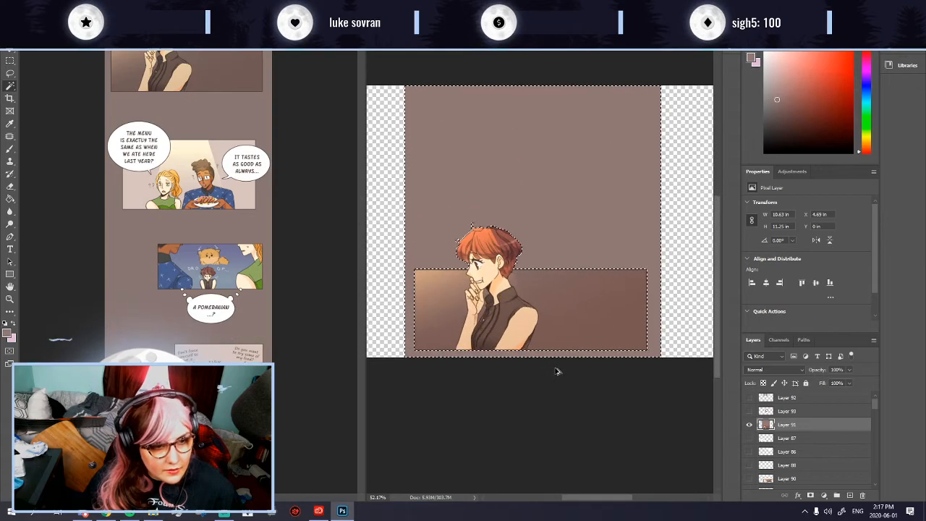
{"action": "key", "text": "Delete"}
{"action": "scroll", "coordinate": [533, 295], "scroll_direction": "down", "scroll_amount": 3}
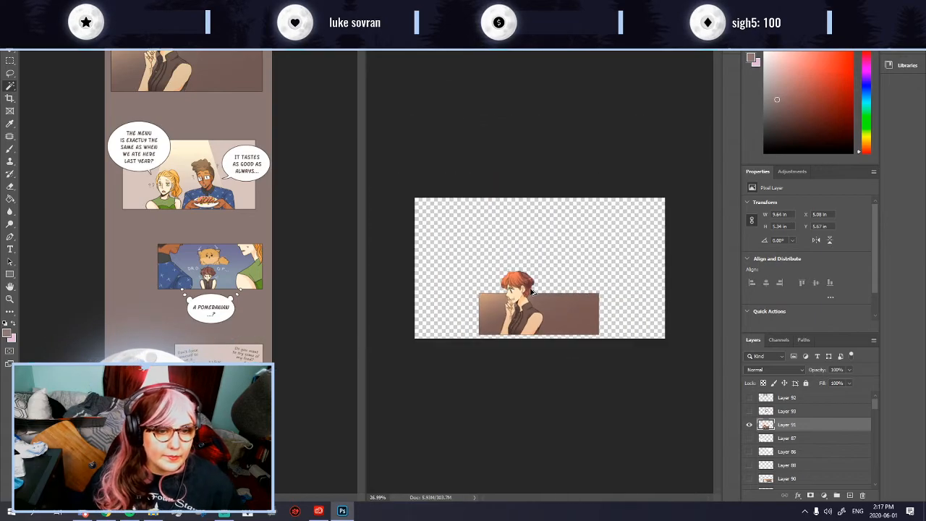
{"action": "scroll", "coordinate": [572, 289], "scroll_direction": "up", "scroll_amount": 5}
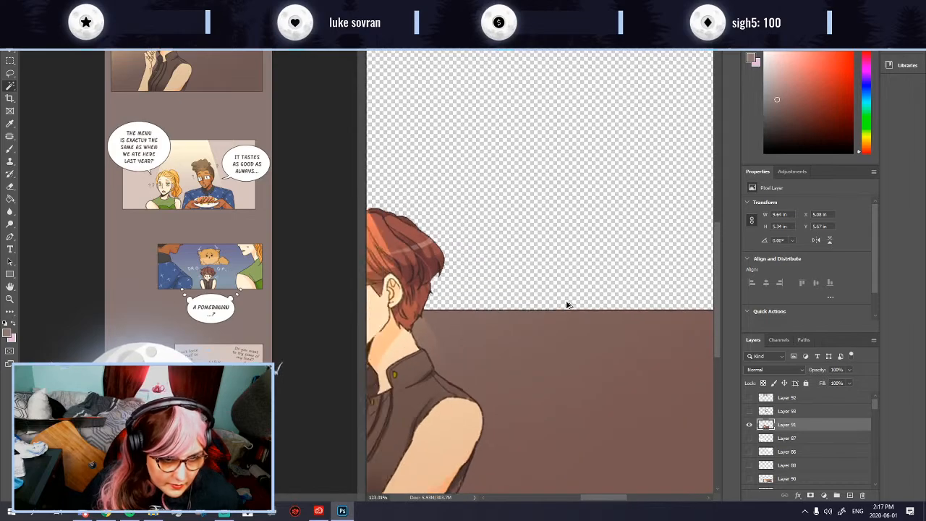
{"action": "key", "text": "ctrl+z"}
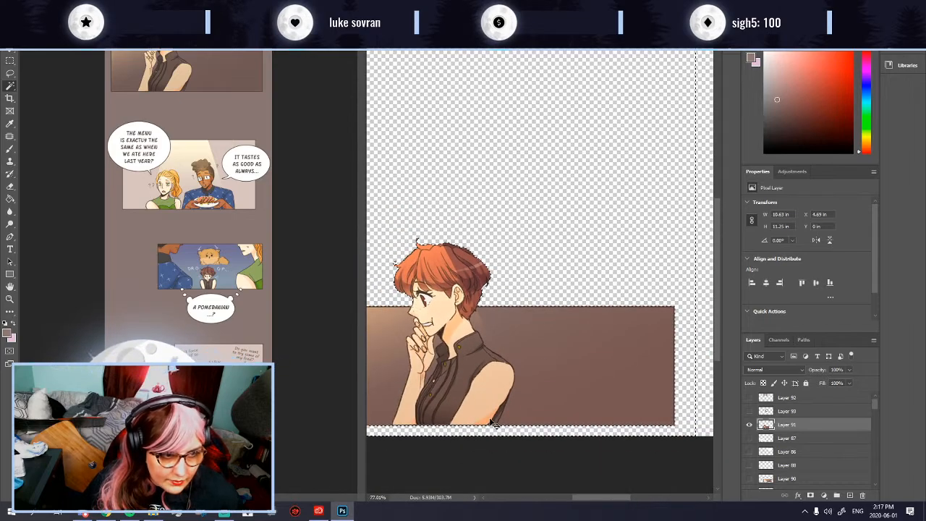
{"action": "key", "text": "ctrl+z"}
Step: Contract the brown background selection by 2 pixels, delete its contents from Layer 91 and deselect
{"action": "left_click", "coordinate": [113, 6]}
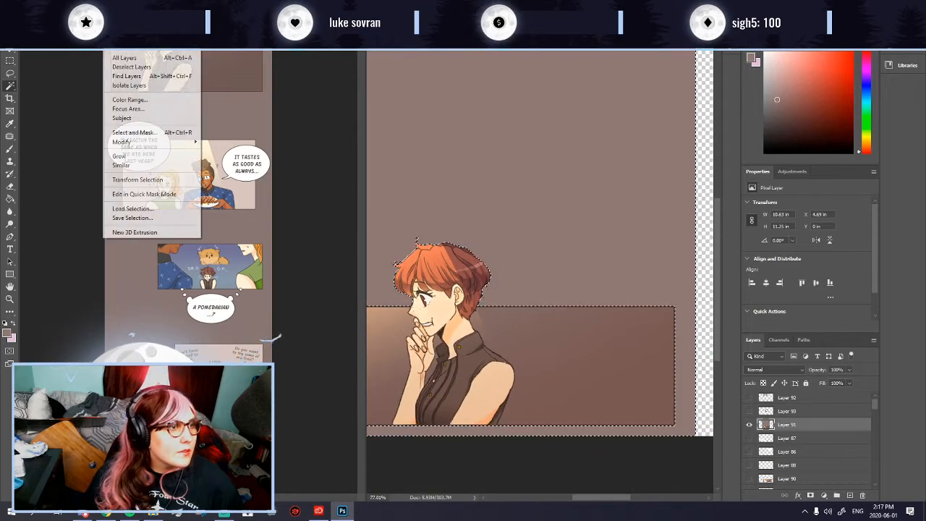
{"action": "mouse_move", "coordinate": [173, 144]}
{"action": "left_click", "coordinate": [222, 160]}
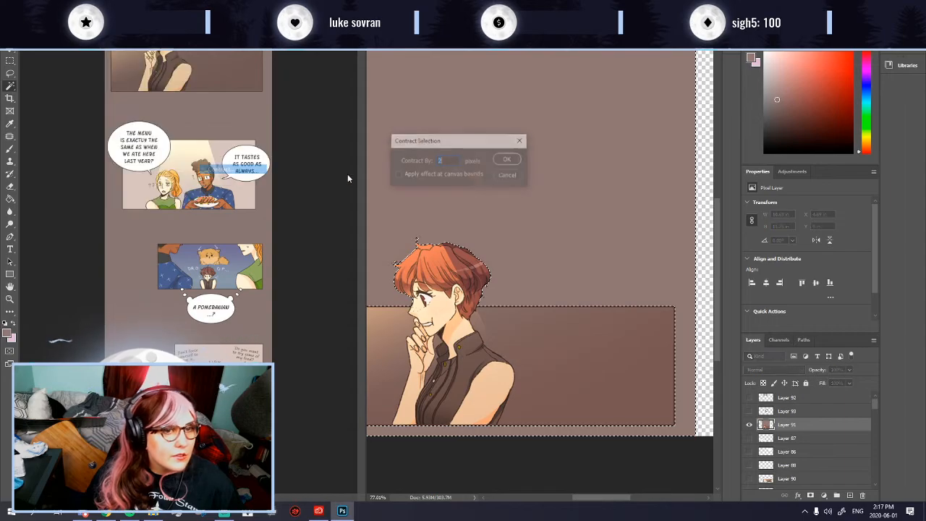
{"action": "left_click", "coordinate": [509, 160]}
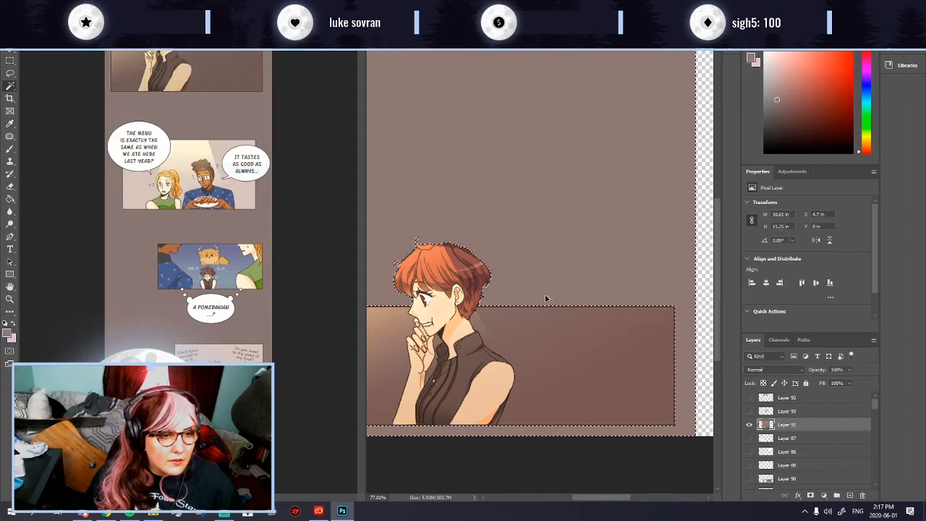
{"action": "key", "text": "ctrl+0"}
{"action": "key", "text": "Delete"}
{"action": "key", "text": "ctrl+d"}
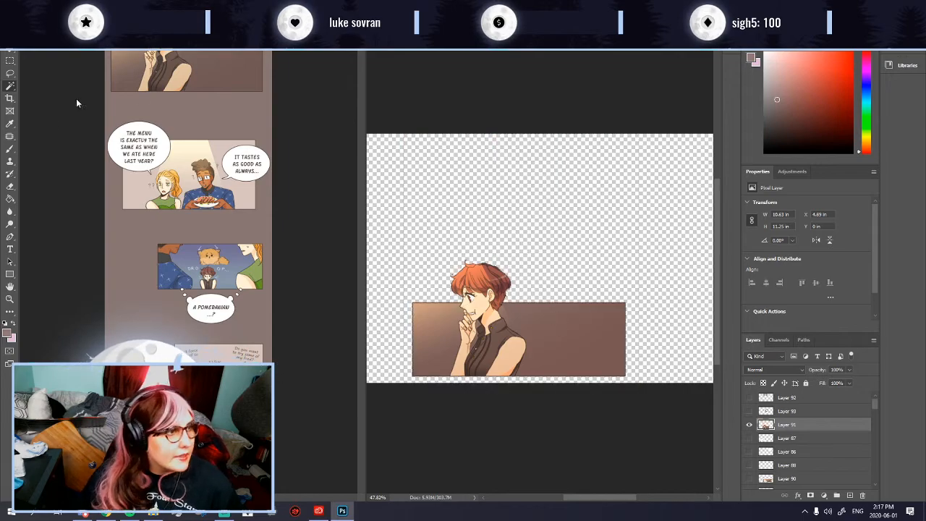
Step: Erase the thin background remnants left at the outer edges of Layer 91
{"action": "left_click", "coordinate": [11, 188]}
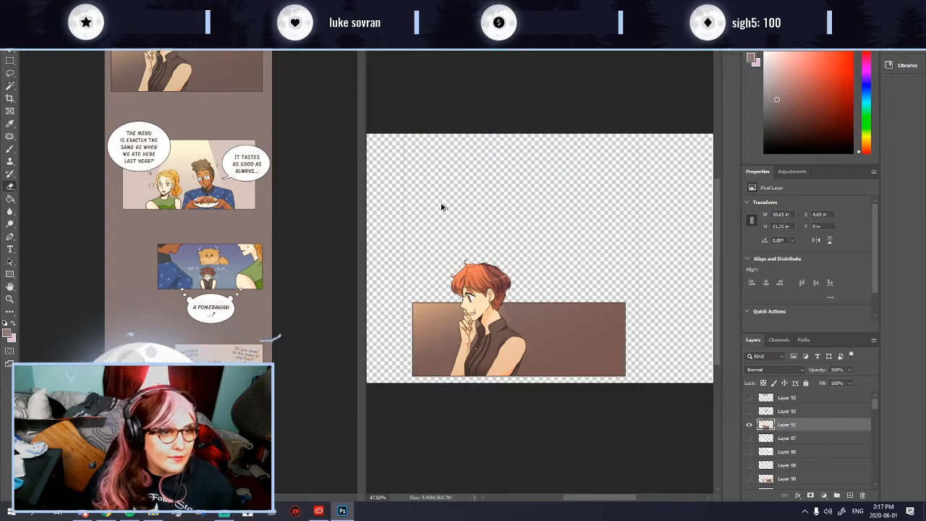
{"action": "scroll", "coordinate": [437, 190], "scroll_direction": "down", "scroll_amount": 5}
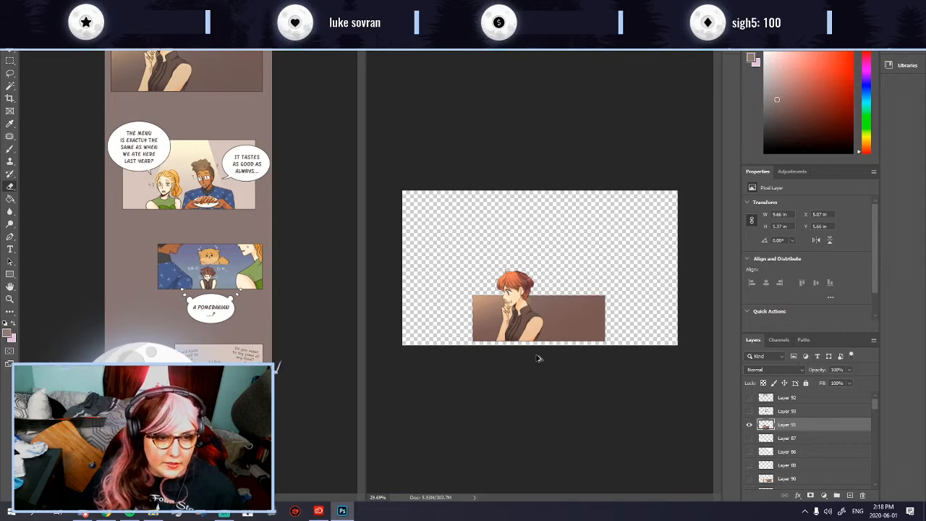
{"action": "scroll", "coordinate": [537, 357], "scroll_direction": "down", "scroll_amount": 3}
{"action": "scroll", "coordinate": [562, 355], "scroll_direction": "up", "scroll_amount": 1}
Step: Save the isolated red-haired character panel as a PNG named gh1co46.png
{"action": "key", "text": "ctrl+shift+s"}
{"action": "left_click", "coordinate": [108, 223]}
{"action": "left_click", "coordinate": [97, 356]}
{"action": "left_click_drag", "start_coordinate": [454, 65], "coordinate": [442, 188]}
{"action": "left_click", "coordinate": [319, 174]}
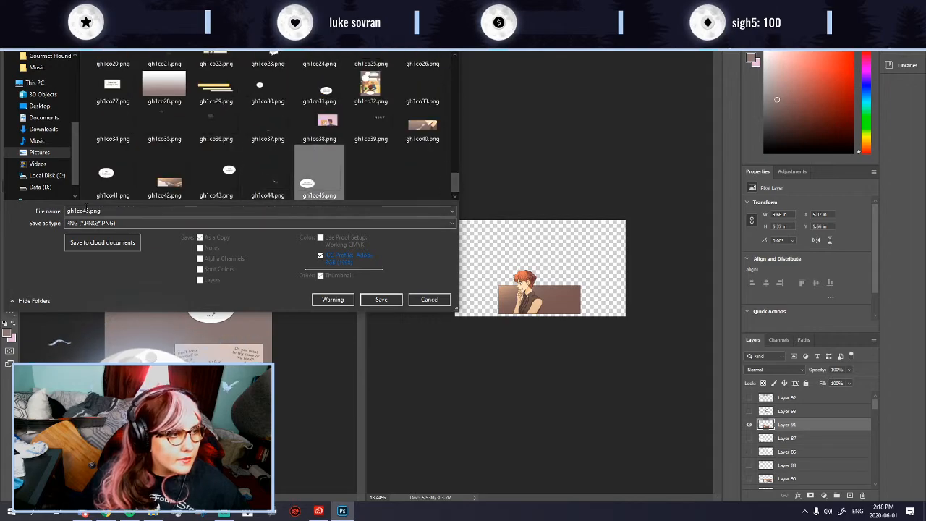
{"action": "left_click", "coordinate": [87, 211]}
{"action": "key", "text": "BackSpace"}
{"action": "type", "text": "6"}
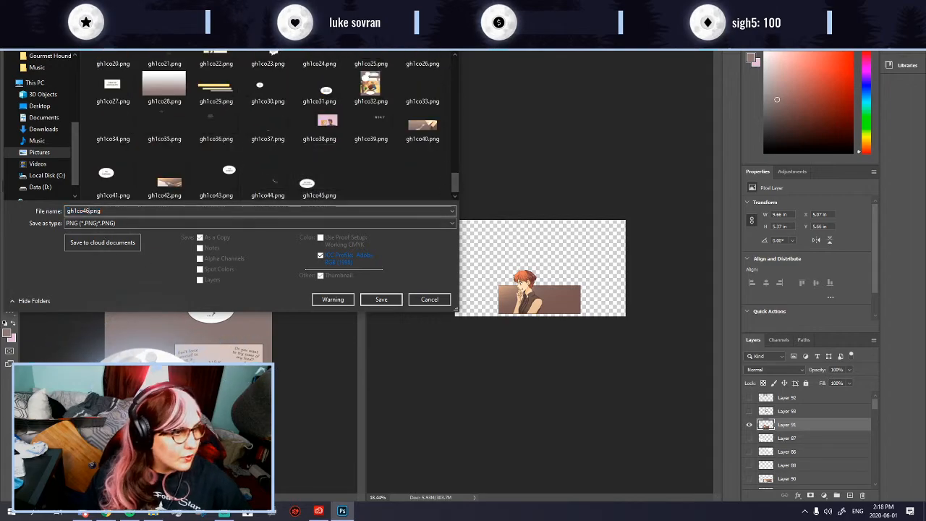
{"action": "key", "text": "Return"}
{"action": "key", "text": "Return"}
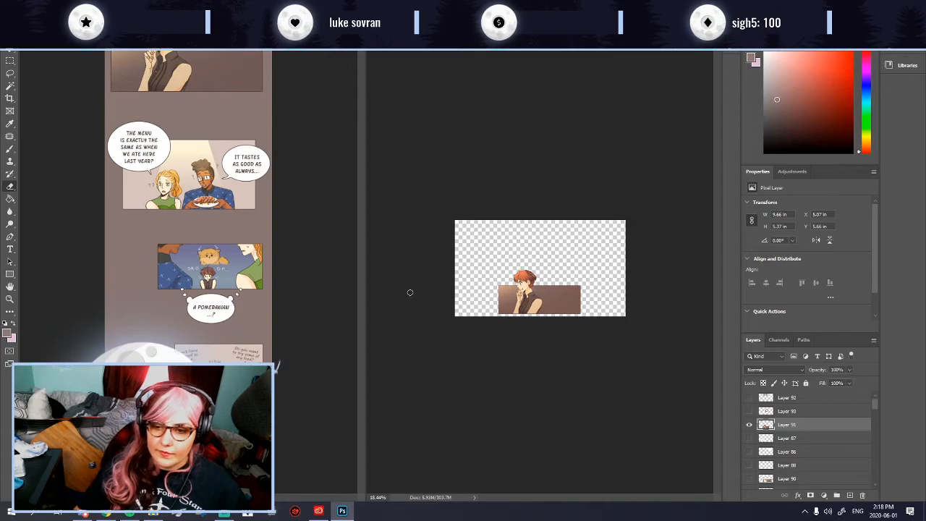
Step: Show only Layer 93 and remove the brown area around the "It's all wrong?" bubble with the Magic Wand
{"action": "left_click", "coordinate": [750, 412]}
{"action": "left_click", "coordinate": [749, 424]}
{"action": "left_click", "coordinate": [786, 411]}
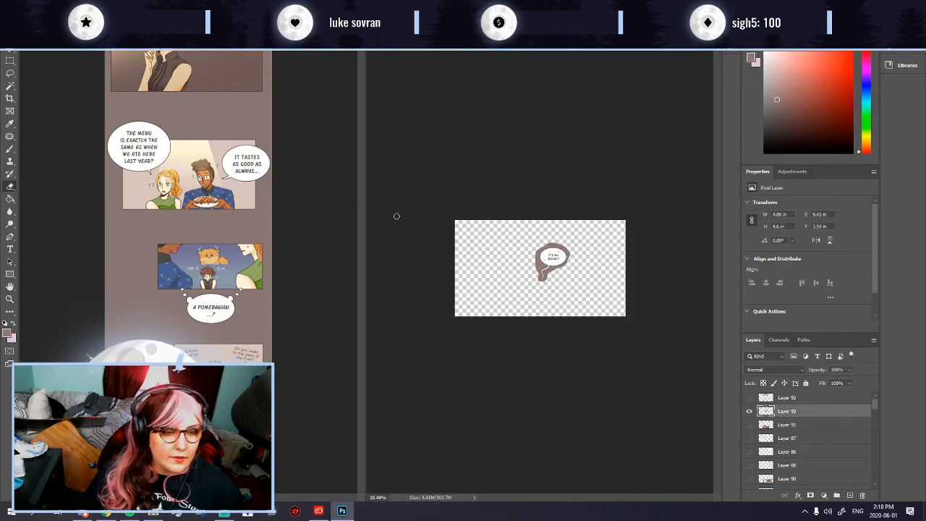
{"action": "left_click", "coordinate": [10, 85]}
{"action": "scroll", "coordinate": [548, 274], "scroll_direction": "up", "scroll_amount": 2}
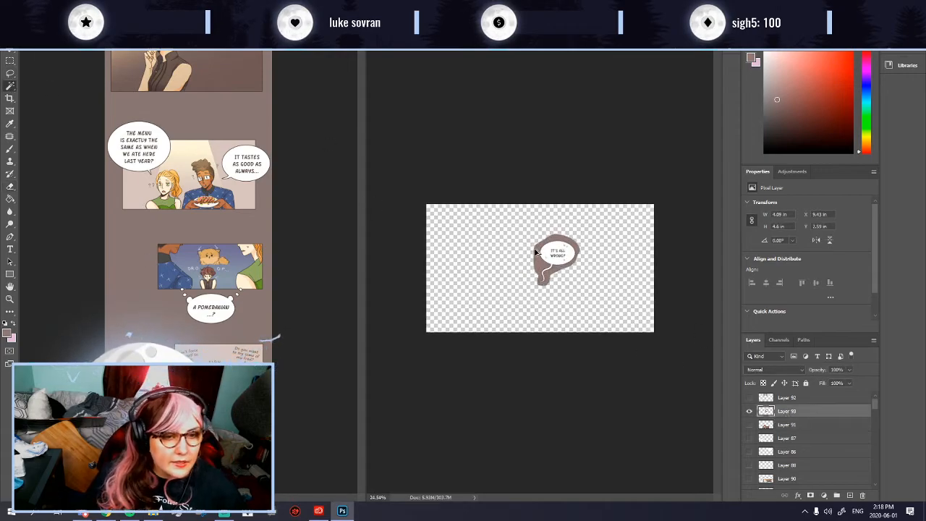
{"action": "left_click", "coordinate": [543, 258]}
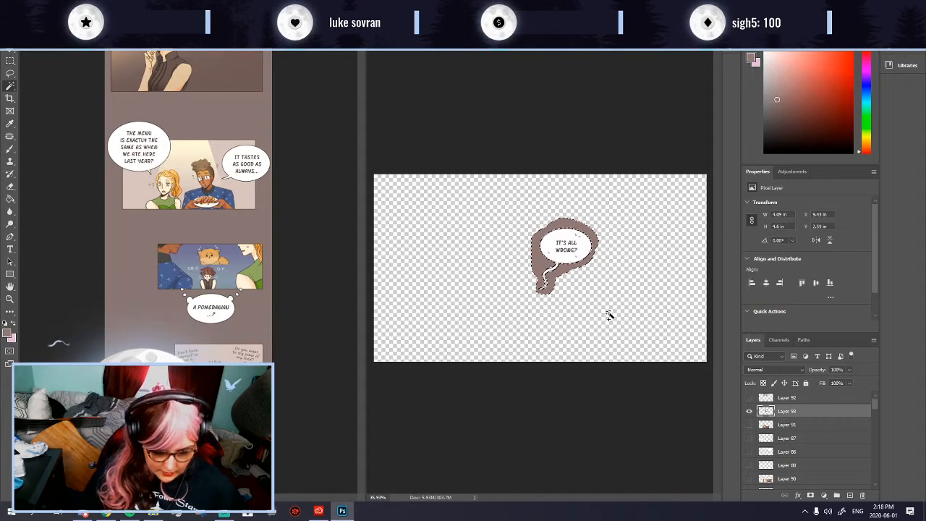
{"action": "key", "text": "ctrl+x"}
Step: Save the "It's all wrong?" bubble as a PNG named gh1co47.png
{"action": "key", "text": "ctrl+shift+s"}
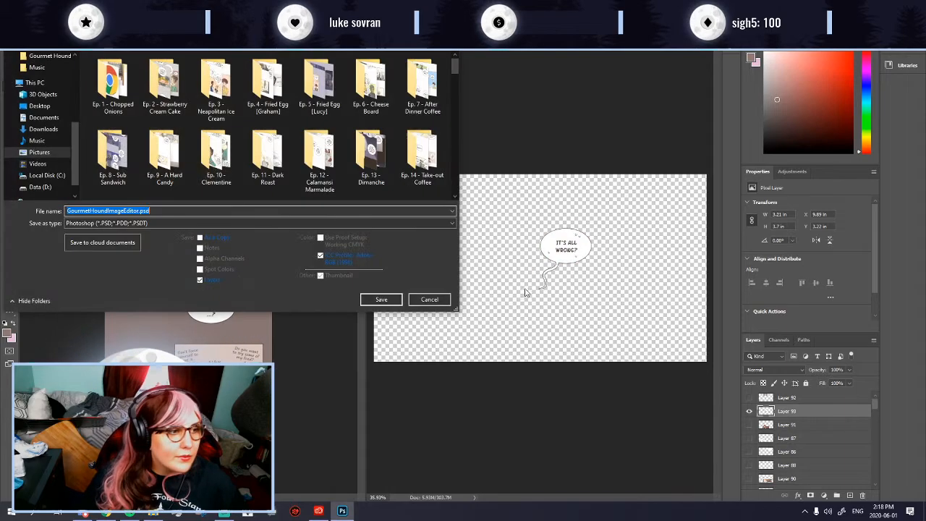
{"action": "left_click", "coordinate": [103, 223]}
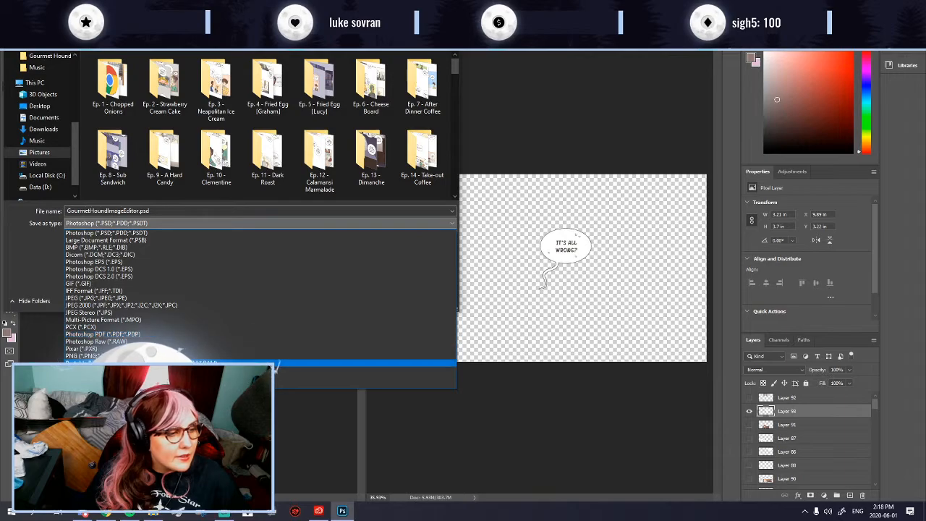
{"action": "left_click", "coordinate": [130, 360]}
{"action": "left_click_drag", "start_coordinate": [455, 65], "coordinate": [467, 191]}
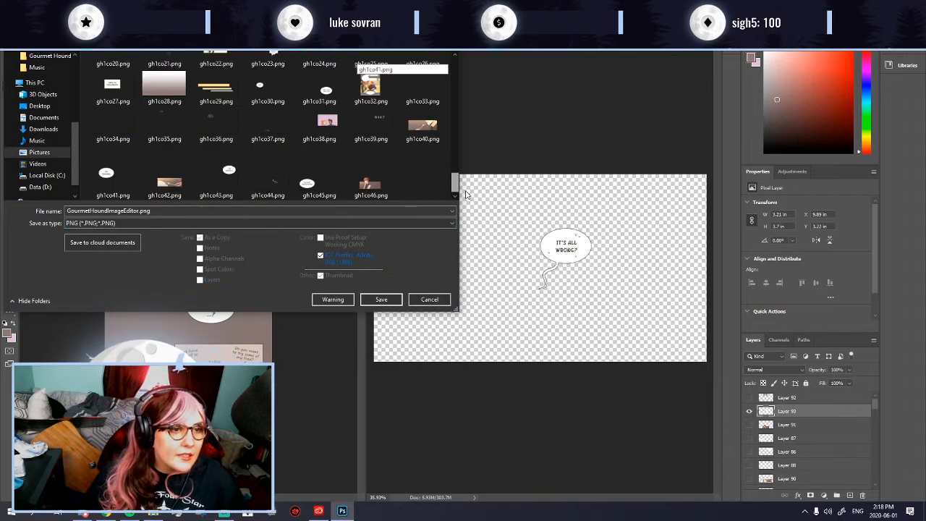
{"action": "left_click", "coordinate": [372, 189]}
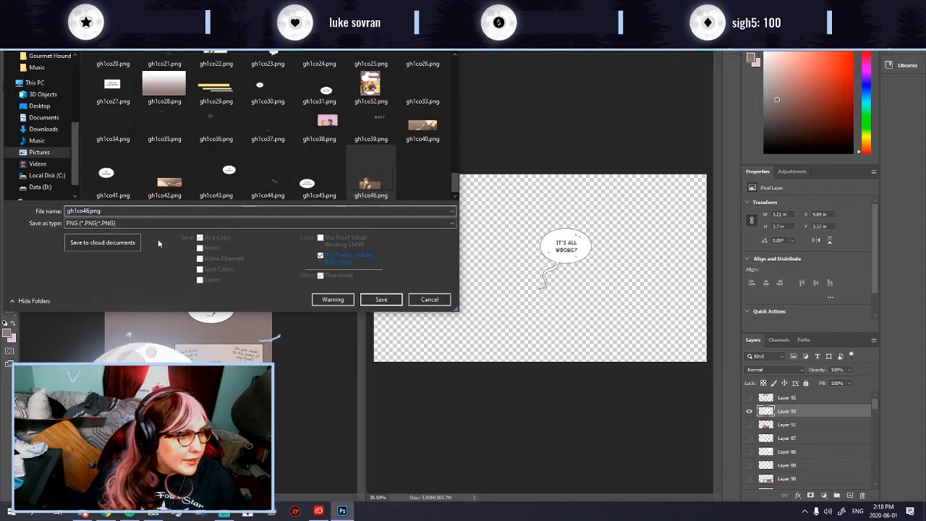
{"action": "key", "text": "Return"}
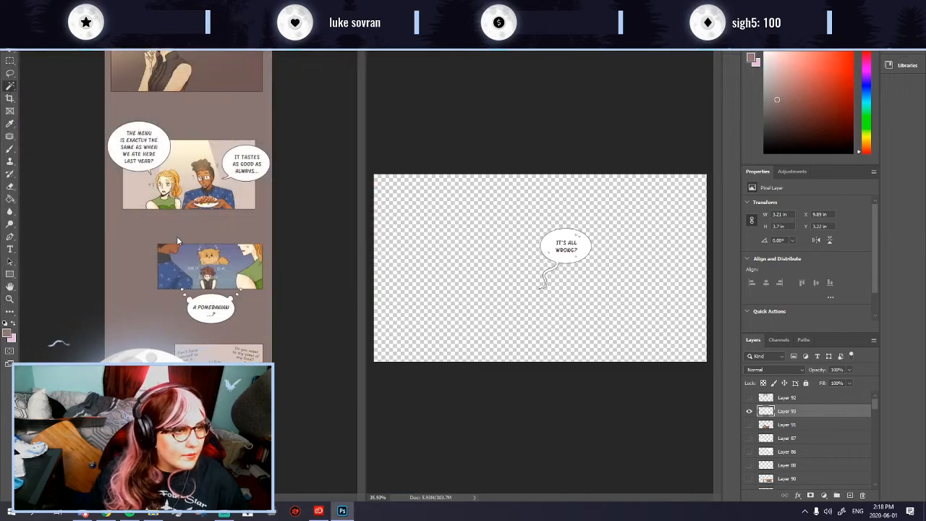
{"action": "key", "text": "Return"}
Step: Show only Layer 92 and delete the brown area around the "The cutting technique..." bubble with the Magic Wand
{"action": "left_click", "coordinate": [749, 398]}
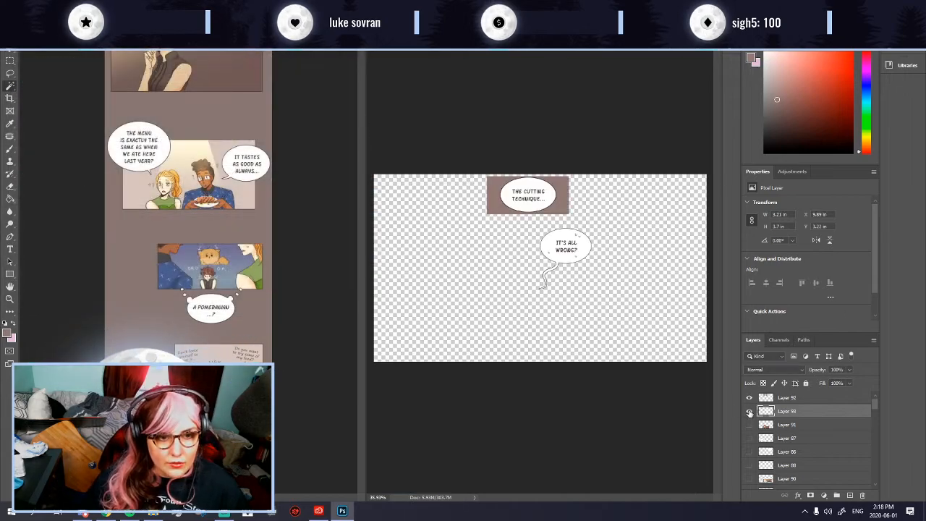
{"action": "left_click", "coordinate": [749, 410]}
{"action": "left_click", "coordinate": [794, 398]}
{"action": "left_click", "coordinate": [568, 189]}
{"action": "key", "text": "Delete"}
{"action": "key", "text": "ctrl+d"}
Step: Save the "The cutting technique..." bubble as a PNG named gh1co48.png
{"action": "key", "text": "ctrl+shift+s"}
{"action": "left_click", "coordinate": [123, 223]}
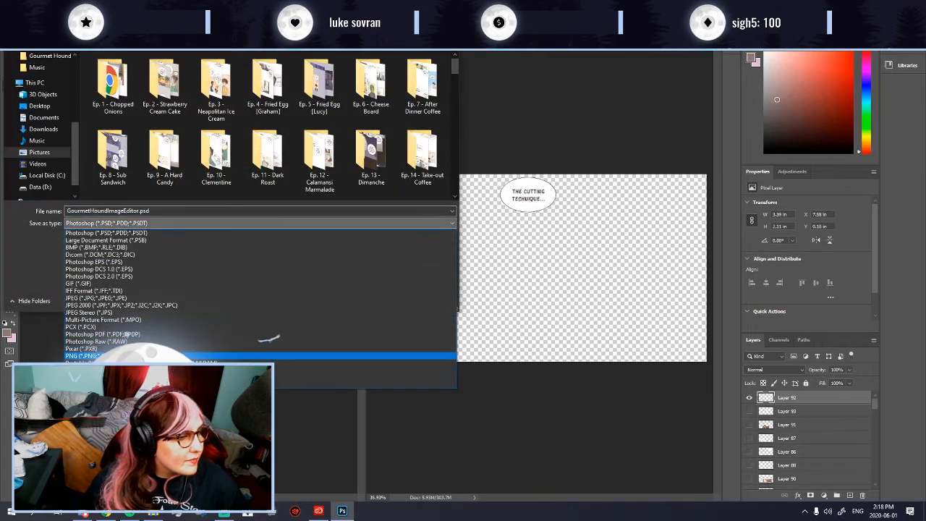
{"action": "left_click", "coordinate": [144, 355]}
{"action": "left_click_drag", "start_coordinate": [454, 70], "coordinate": [473, 210]}
{"action": "left_click", "coordinate": [423, 173]}
{"action": "left_click", "coordinate": [86, 211]}
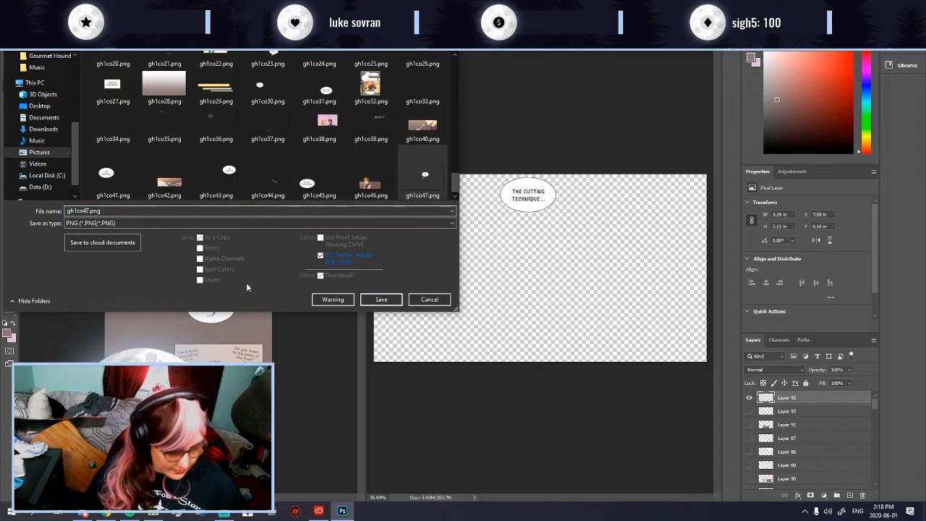
{"action": "key", "text": "BackSpace"}
{"action": "type", "text": "8"}
{"action": "key", "text": "Return"}
{"action": "key", "text": "Return"}
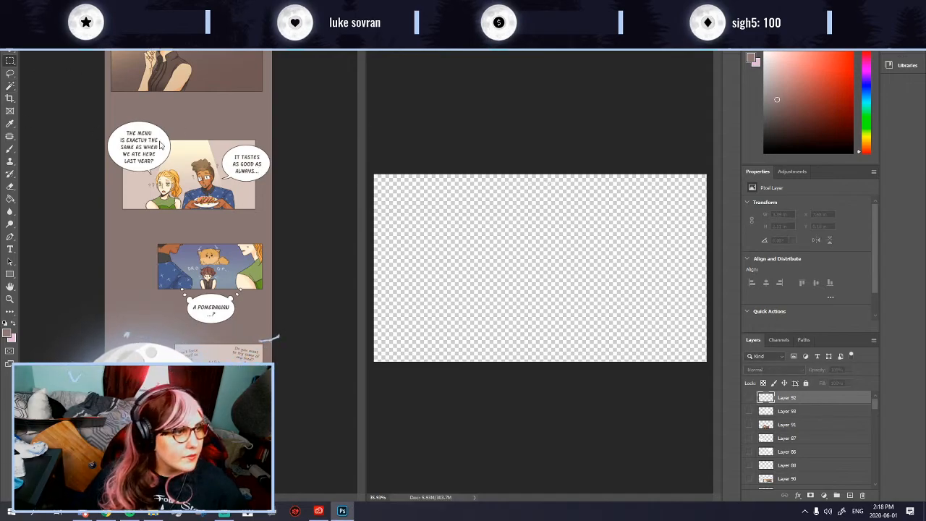
Step: Copy the full-width strip section with the "The menu is exactly the same" panel and paste it into the working document
{"action": "left_click", "coordinate": [101, 120]}
{"action": "left_click_drag", "start_coordinate": [105, 112], "coordinate": [279, 218]}
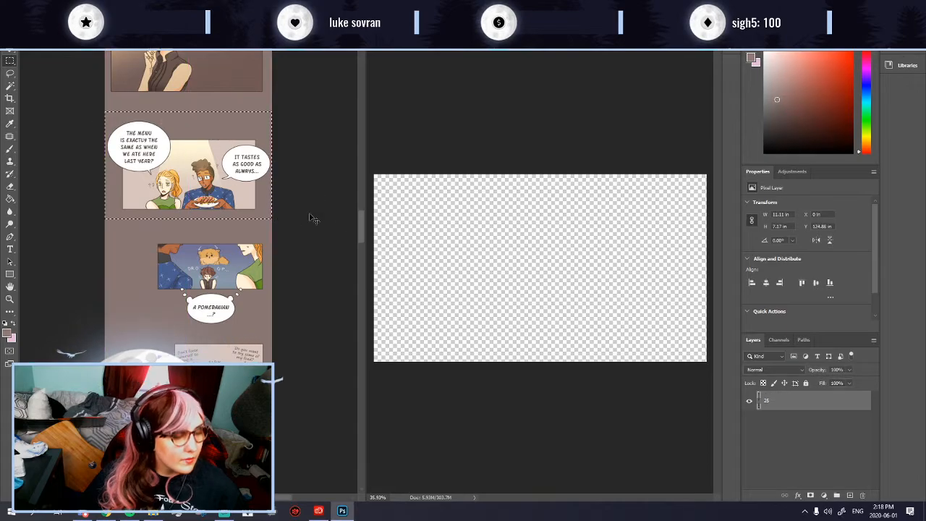
{"action": "left_click", "coordinate": [450, 259]}
{"action": "key", "text": "ctrl+v"}
Step: Scale the pasted comic section up to fill the full height of the canvas
{"action": "key", "text": "ctrl+t"}
{"action": "left_click_drag", "start_coordinate": [541, 314], "coordinate": [550, 362]}
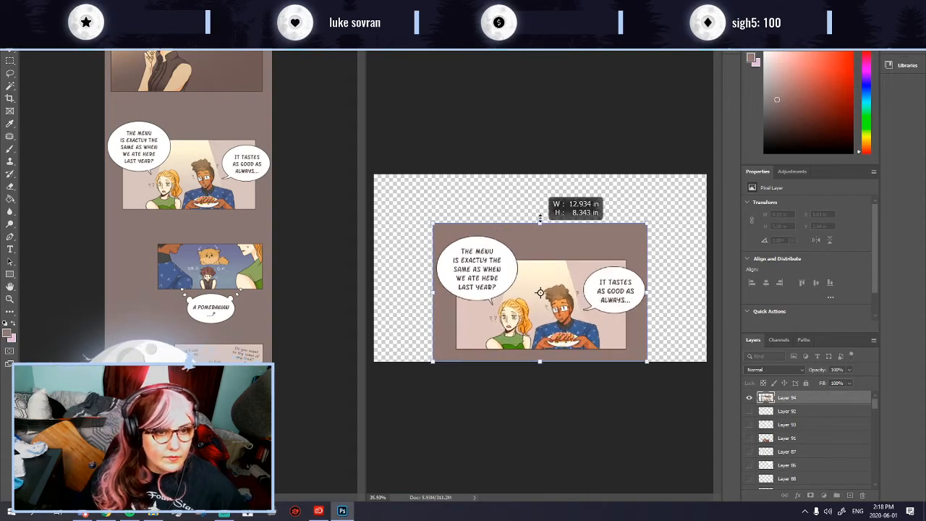
{"action": "left_click_drag", "start_coordinate": [539, 221], "coordinate": [540, 174]}
{"action": "key", "text": "Return"}
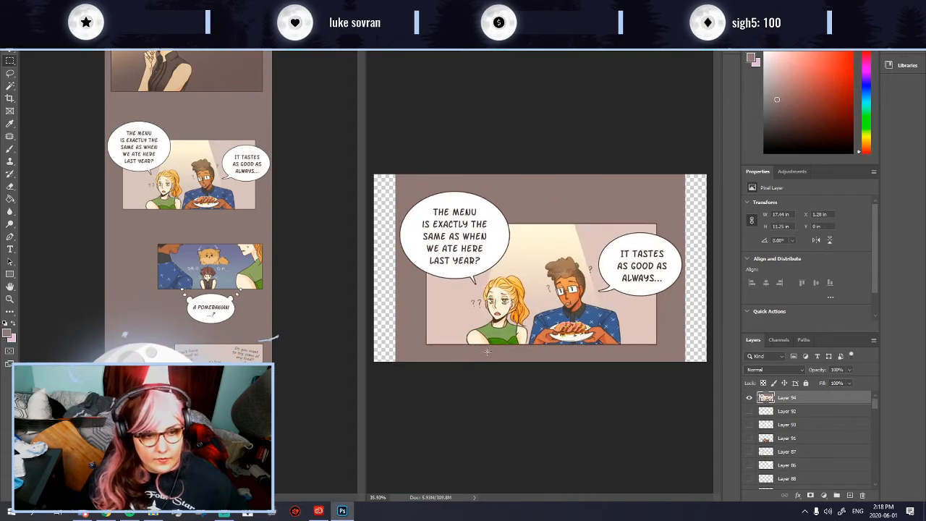
Step: Duplicate Layer 94 with the new comic section
{"action": "key", "text": "ctrl+minus"}
{"action": "key", "text": "ctrl+plus"}
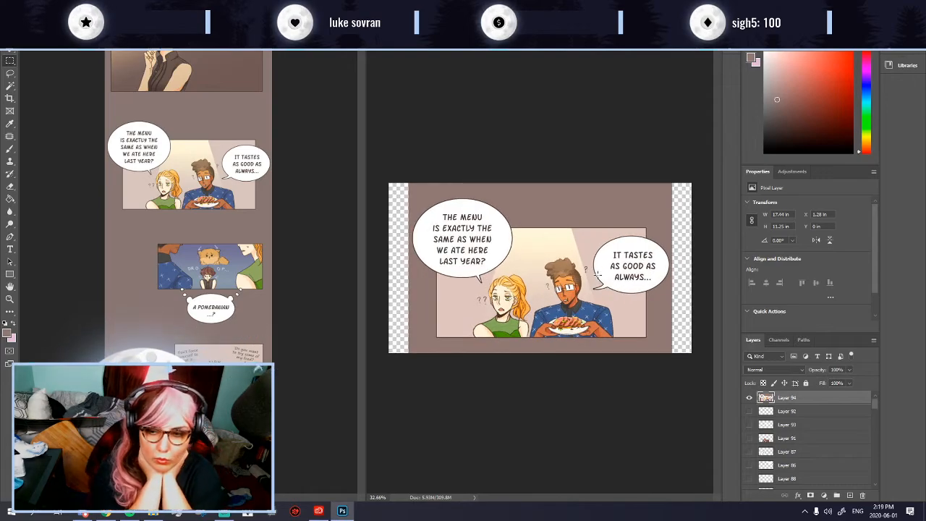
{"action": "right_click", "coordinate": [825, 397]}
{"action": "left_click", "coordinate": [742, 146]}
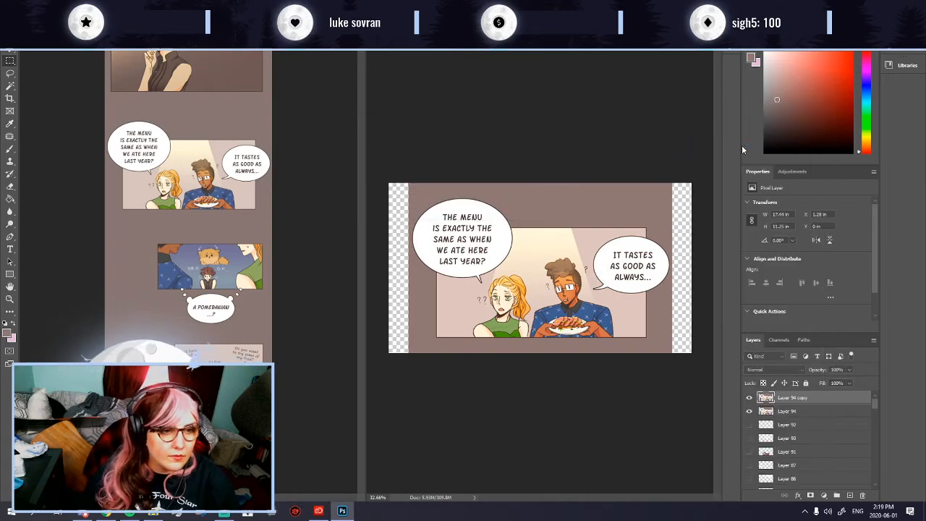
Step: Copy the lower-left corner of the comic panel onto its own layer and flip the piece horizontally
{"action": "left_click_drag", "start_coordinate": [425, 281], "coordinate": [459, 344]}
{"action": "key", "text": "ctrl+j"}
{"action": "left_click", "coordinate": [36, 5]}
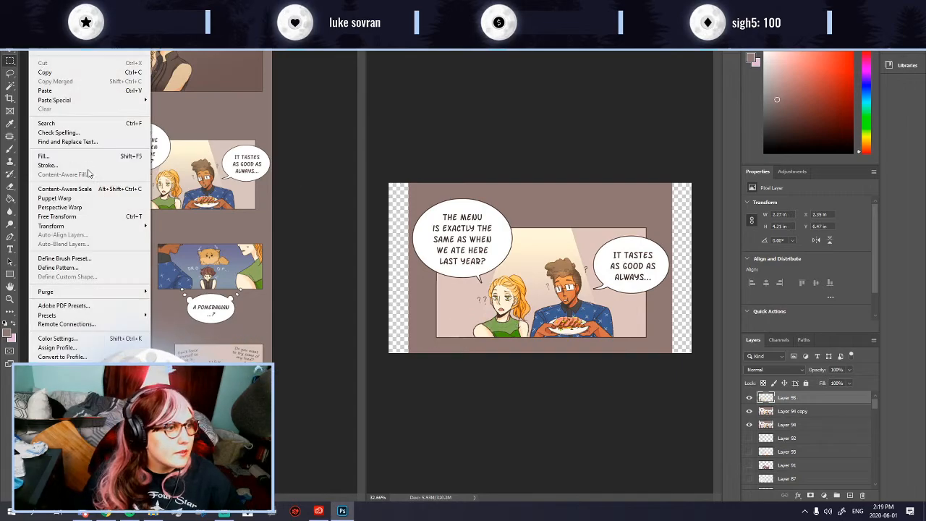
{"action": "mouse_move", "coordinate": [120, 230]}
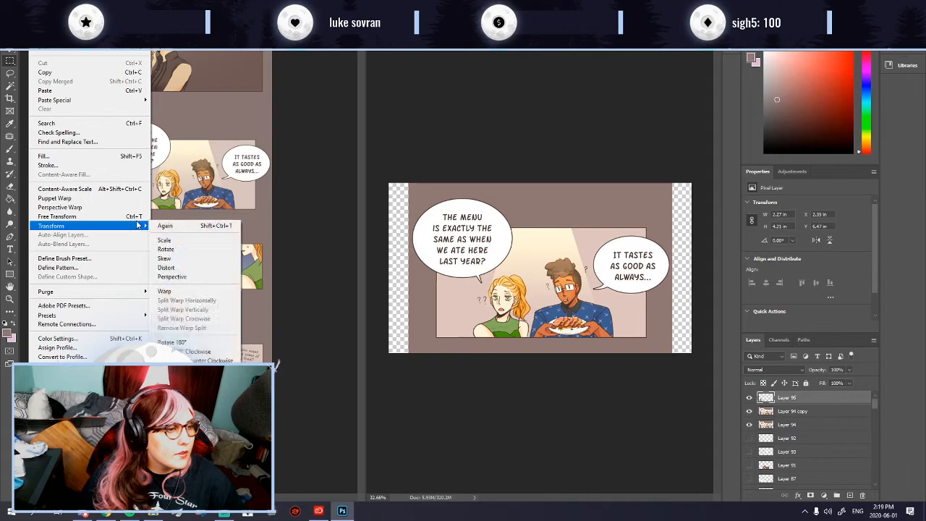
{"action": "left_click", "coordinate": [181, 375]}
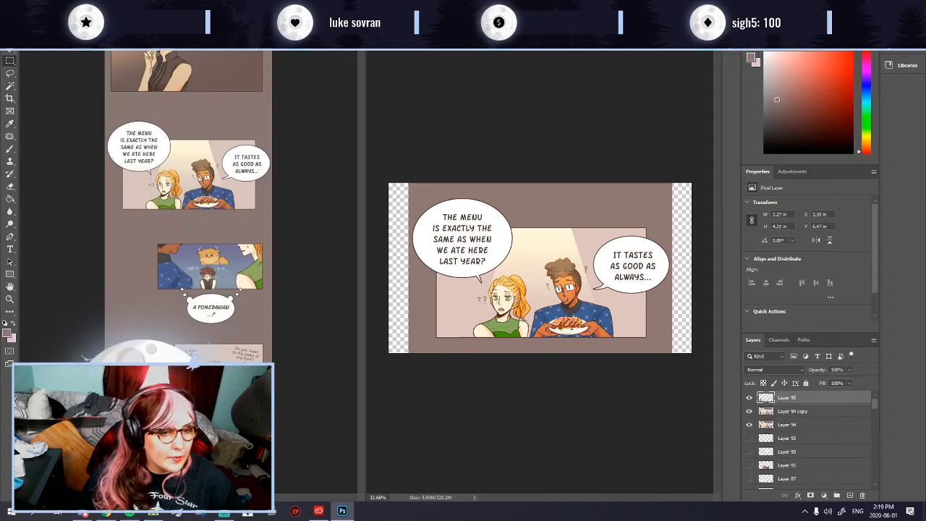
Step: Flip the corner piece vertically, flip it horizontally again, and move it over the panel's upper-left corner, covering part of the bubble
{"action": "key", "text": "alt+e"}
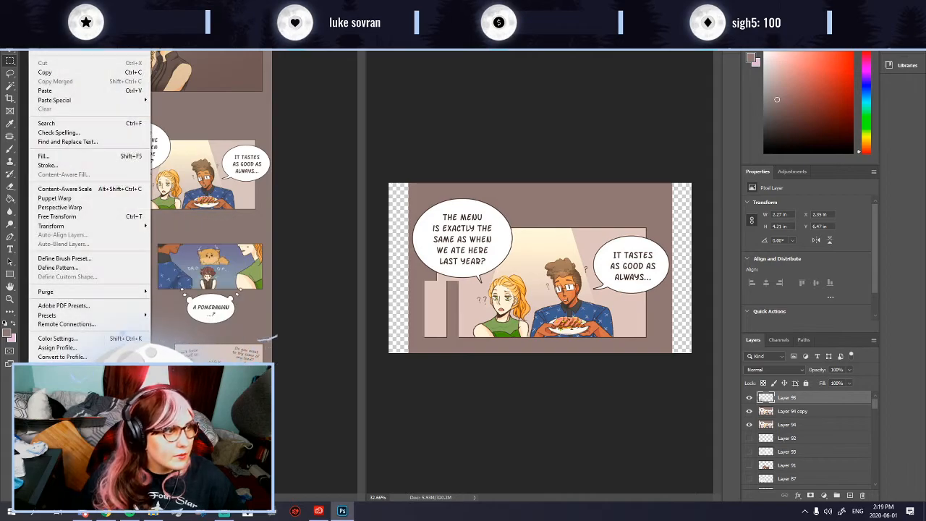
{"action": "mouse_move", "coordinate": [102, 231]}
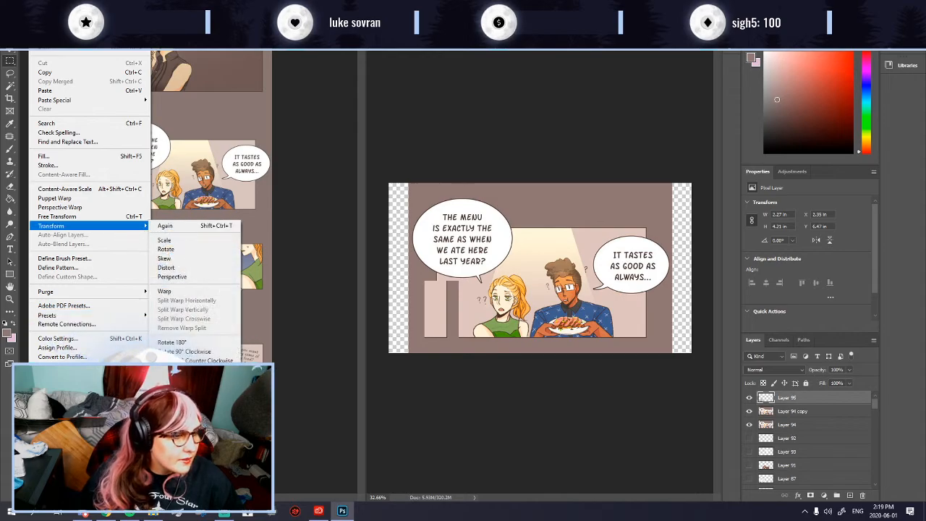
{"action": "left_click", "coordinate": [181, 384]}
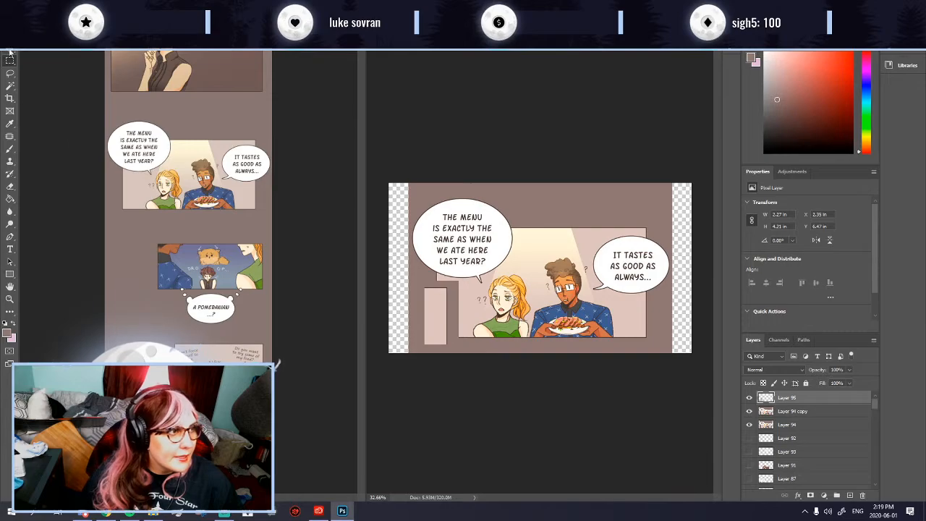
{"action": "left_click", "coordinate": [35, 6]}
{"action": "mouse_move", "coordinate": [102, 230]}
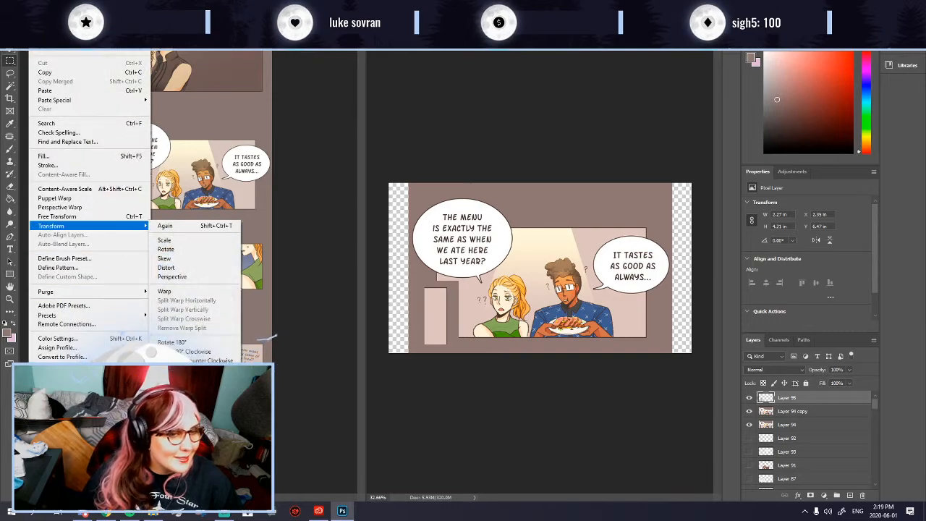
{"action": "left_click", "coordinate": [177, 375]}
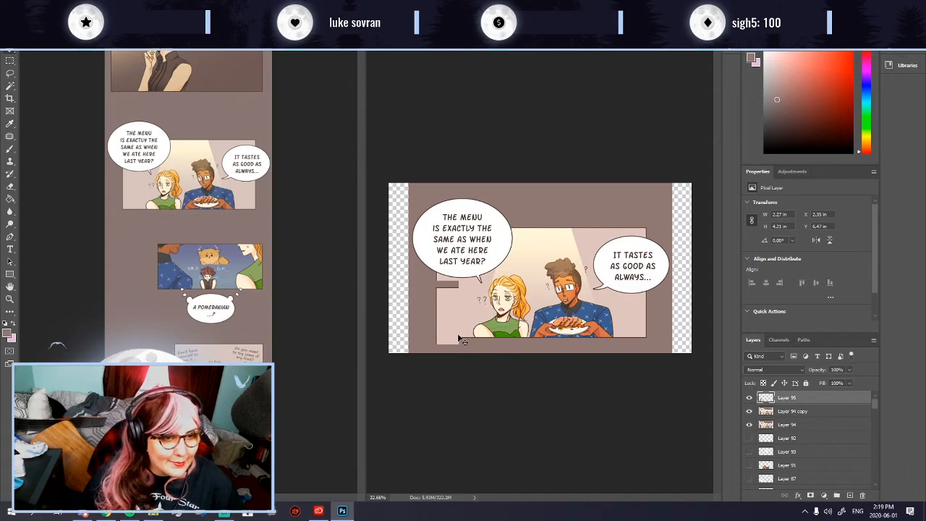
{"action": "left_click_drag", "start_coordinate": [458, 337], "coordinate": [458, 279]}
{"action": "scroll", "coordinate": [459, 290], "scroll_direction": "up", "scroll_amount": 4}
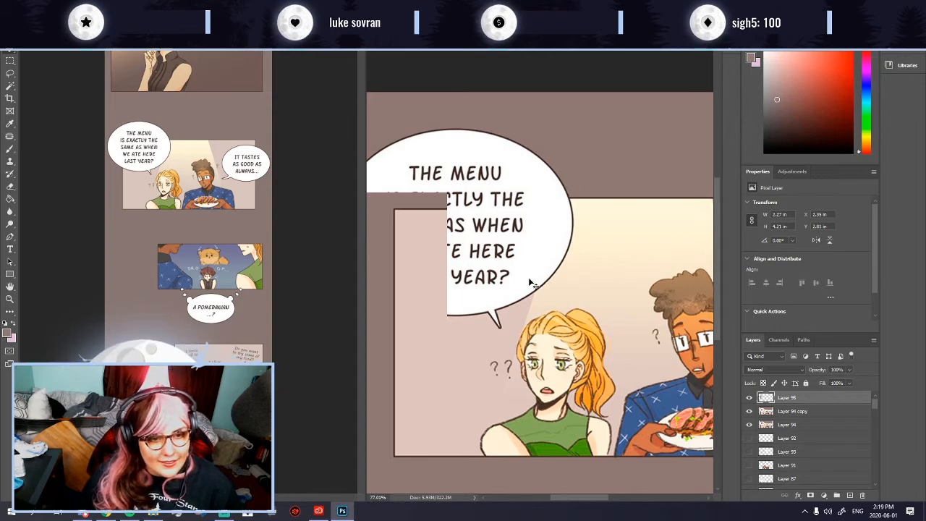
{"action": "scroll", "coordinate": [486, 317], "scroll_direction": "down", "scroll_amount": 2}
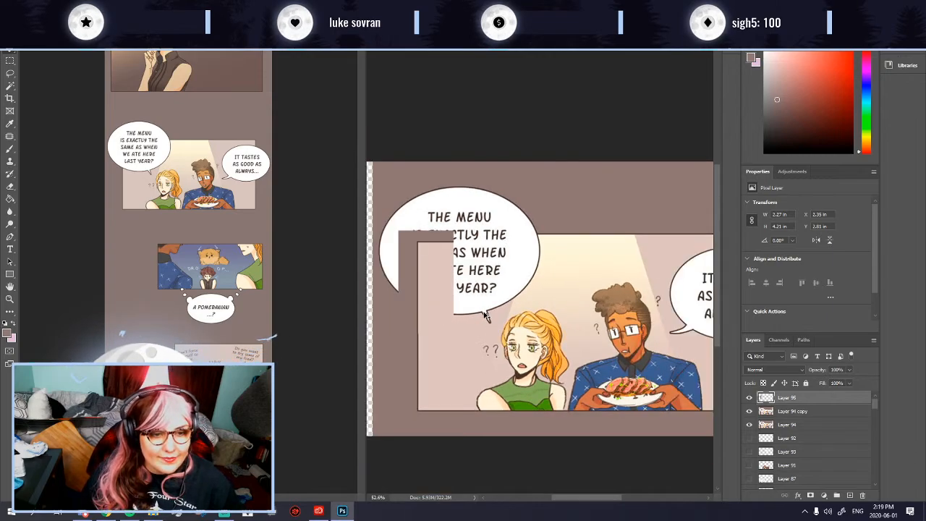
Step: Copy the area with the light beam's edge and top border above the man's head from Layer 94 copy and paste it as a new layer
{"action": "left_click", "coordinate": [10, 60]}
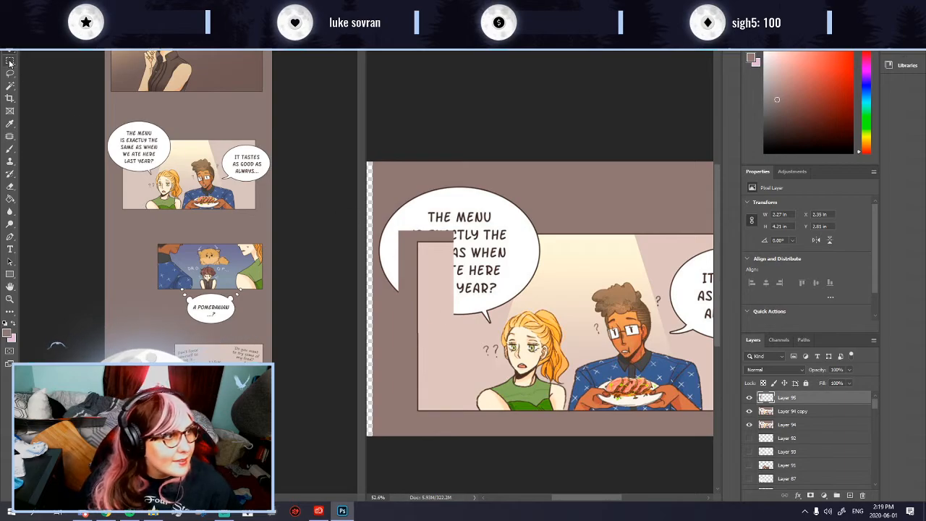
{"action": "left_click_drag", "start_coordinate": [603, 217], "coordinate": [652, 279]}
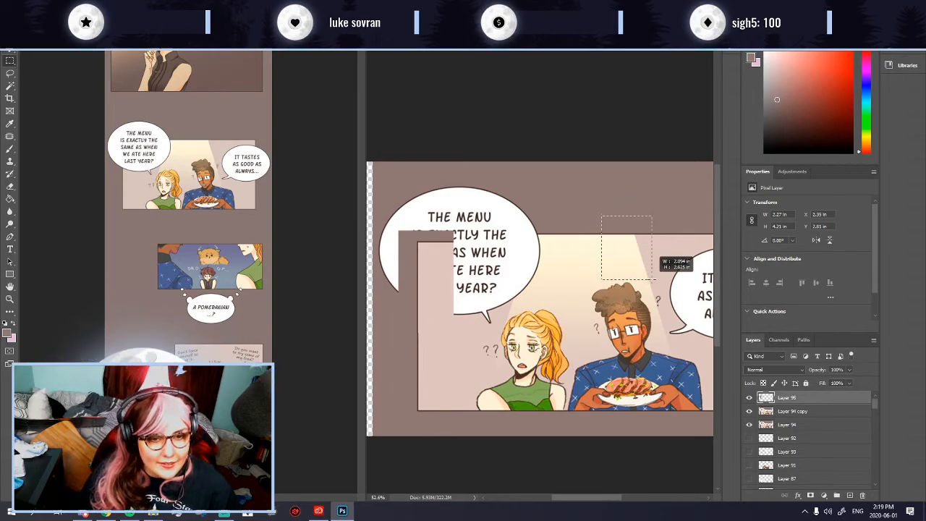
{"action": "left_click", "coordinate": [696, 317]}
{"action": "left_click_drag", "start_coordinate": [657, 313], "coordinate": [626, 232]}
{"action": "left_click_drag", "start_coordinate": [667, 313], "coordinate": [609, 222]}
{"action": "key", "text": "ctrl+c"}
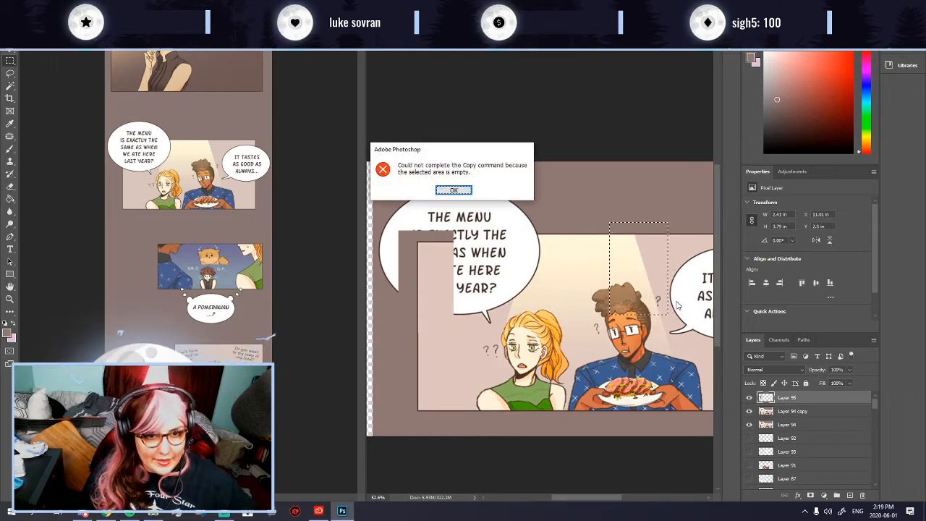
{"action": "left_click", "coordinate": [453, 190]}
{"action": "left_click", "coordinate": [788, 414]}
{"action": "key", "text": "ctrl+c"}
{"action": "key", "text": "ctrl+v"}
Step: Flip the light-beam piece horizontally and move it above the woman's head, over the "The menu" bubble's edge
{"action": "scroll", "coordinate": [466, 218], "scroll_direction": "down", "scroll_amount": 5}
{"action": "left_click", "coordinate": [36, 45]}
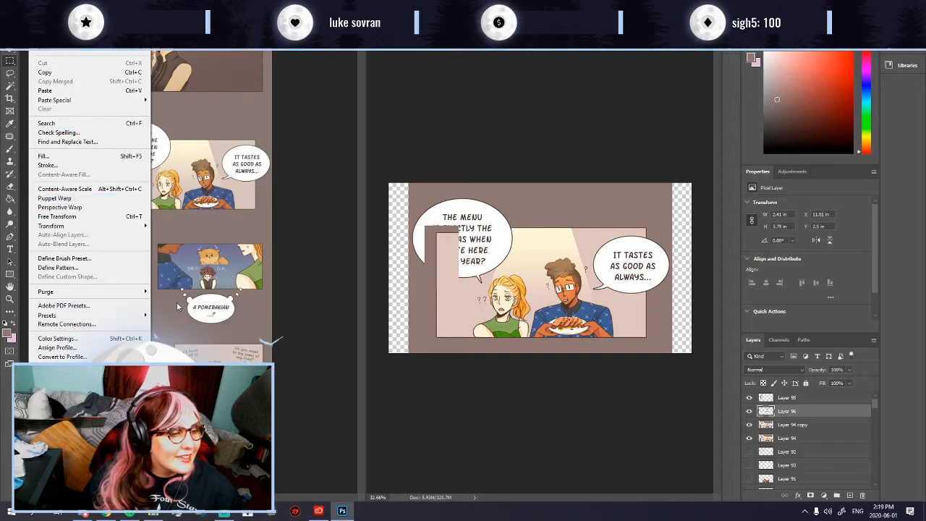
{"action": "mouse_move", "coordinate": [50, 225]}
{"action": "left_click", "coordinate": [179, 375]}
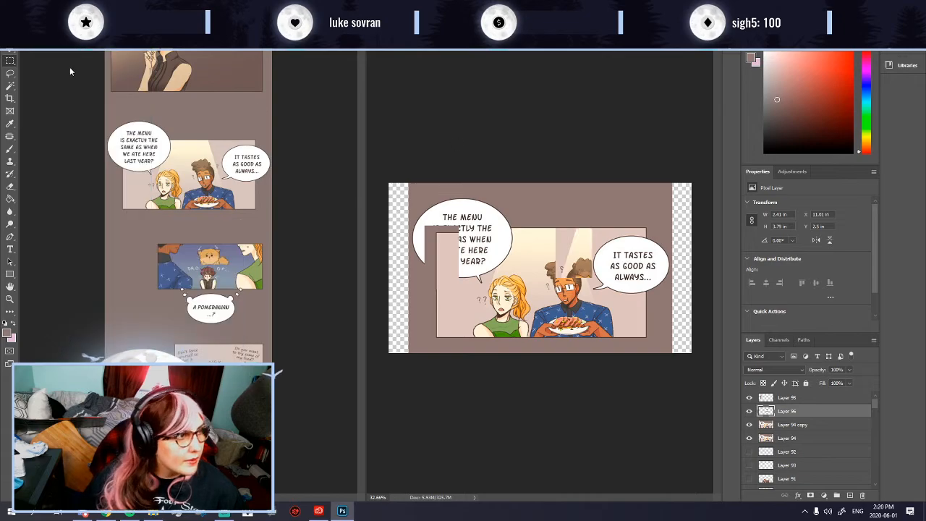
{"action": "left_click_drag", "start_coordinate": [588, 267], "coordinate": [515, 256]}
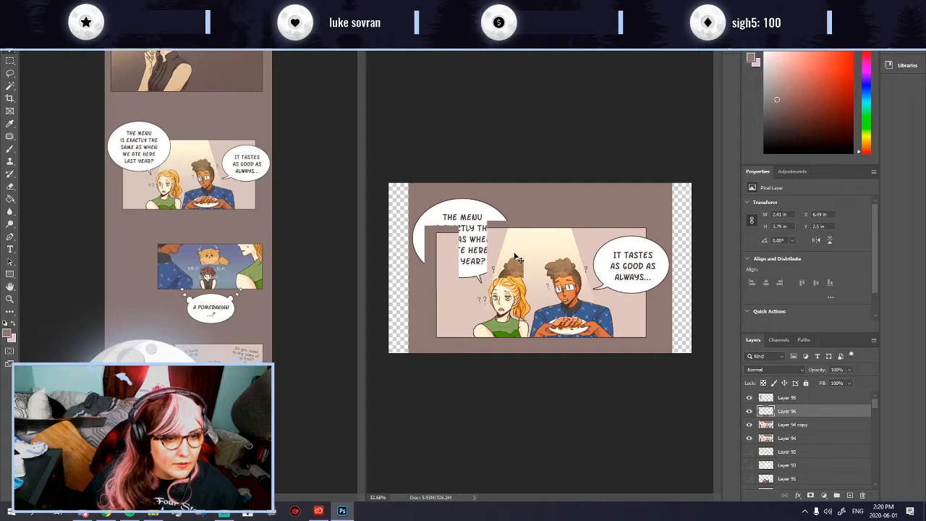
Step: Erase the man's copied hair from the light-beam piece on Layer 96 above the woman's head
{"action": "scroll", "coordinate": [524, 275], "scroll_direction": "up", "scroll_amount": 5}
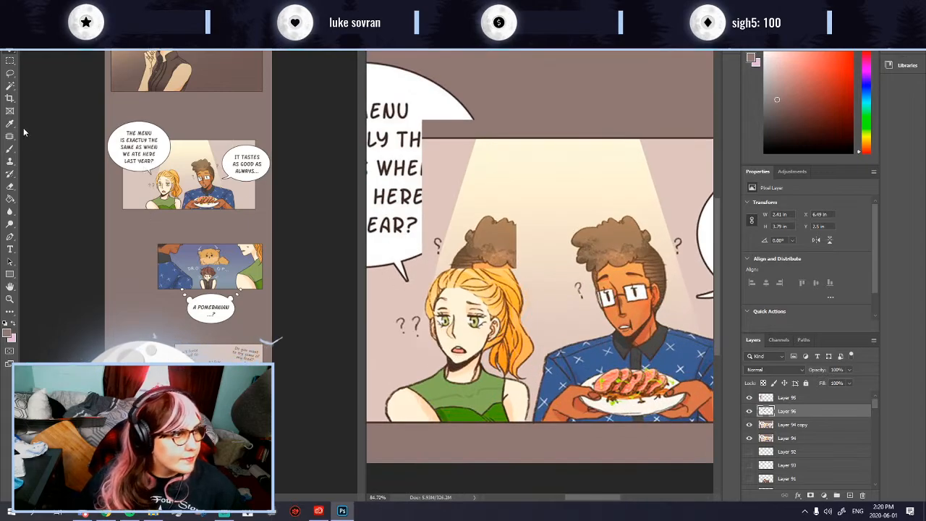
{"action": "left_click", "coordinate": [10, 186]}
{"action": "mouse_move", "coordinate": [469, 269]}
{"action": "left_mouse_down"}
{"action": "mouse_move", "coordinate": [485, 225]}
{"action": "mouse_move", "coordinate": [476, 251]}
{"action": "mouse_move", "coordinate": [522, 268]}
{"action": "mouse_move", "coordinate": [499, 231]}
{"action": "left_mouse_up"}
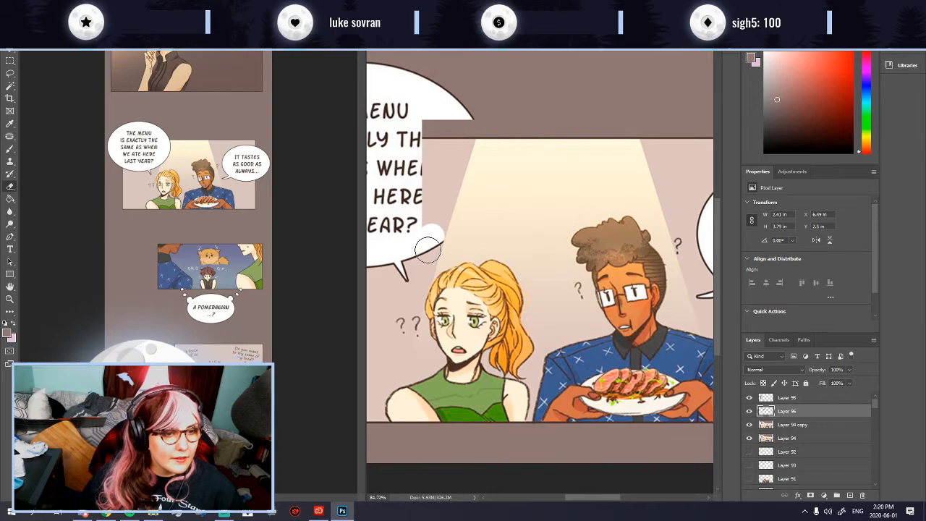
Step: Reposition the Layer 95 corner piece so it lines up with the panel's top border and left border
{"action": "scroll", "coordinate": [535, 289], "scroll_direction": "down", "scroll_amount": 3}
{"action": "left_click", "coordinate": [13, 52]}
{"action": "left_click_drag", "start_coordinate": [416, 253], "coordinate": [431, 244]}
{"action": "key", "text": "ctrl+z"}
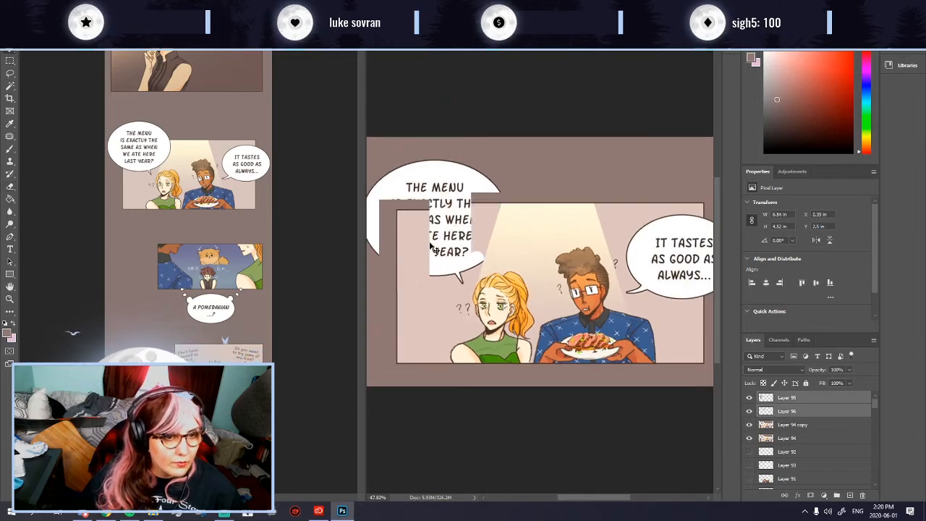
{"action": "left_click", "coordinate": [783, 399]}
{"action": "left_click", "coordinate": [750, 399]}
{"action": "left_click_drag", "start_coordinate": [408, 248], "coordinate": [449, 241]}
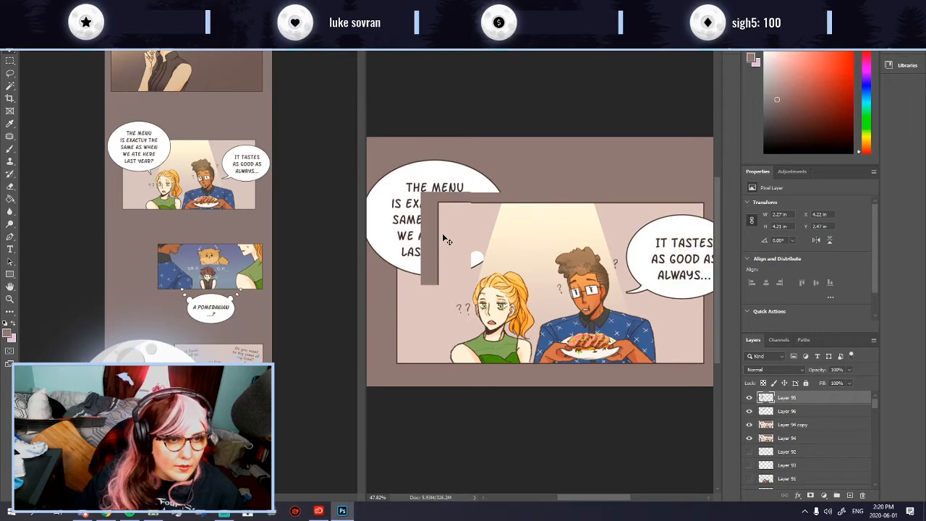
{"action": "scroll", "coordinate": [434, 228], "scroll_direction": "up", "scroll_amount": 5}
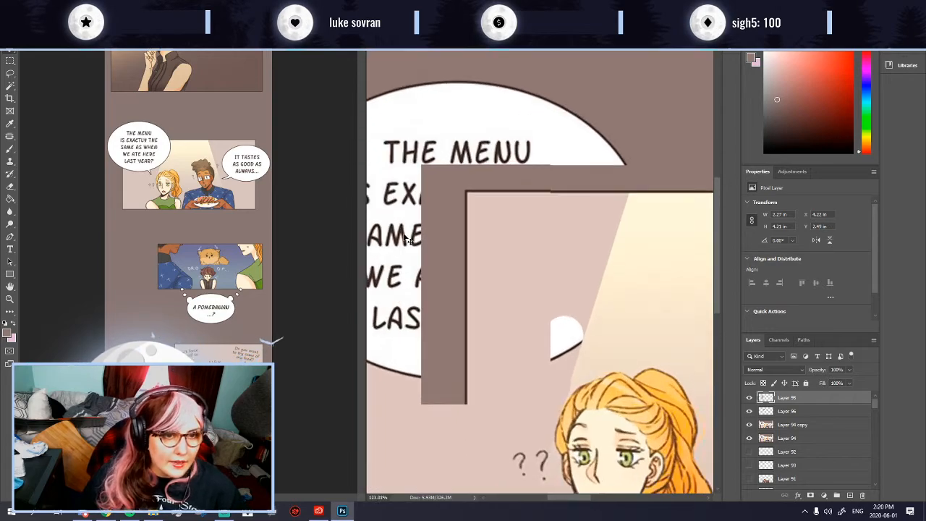
{"action": "scroll", "coordinate": [743, 414], "scroll_direction": "down", "scroll_amount": 1}
{"action": "scroll", "coordinate": [481, 334], "scroll_direction": "down", "scroll_amount": 3}
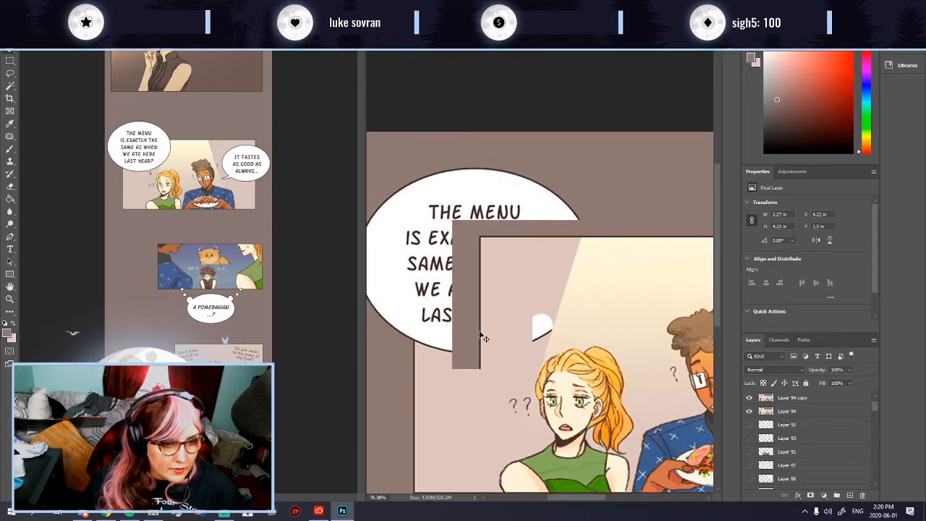
{"action": "left_click_drag", "start_coordinate": [476, 332], "coordinate": [411, 334]}
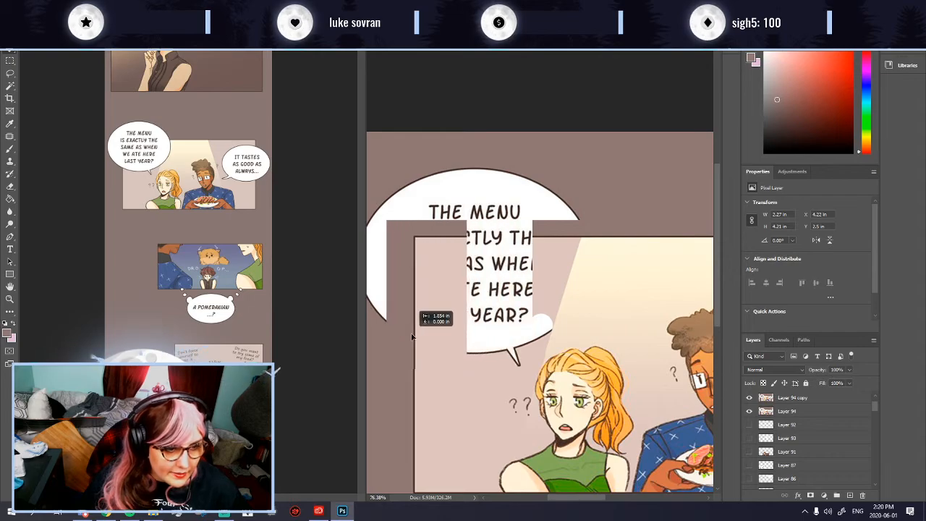
{"action": "scroll", "coordinate": [414, 395], "scroll_direction": "up", "scroll_amount": 5}
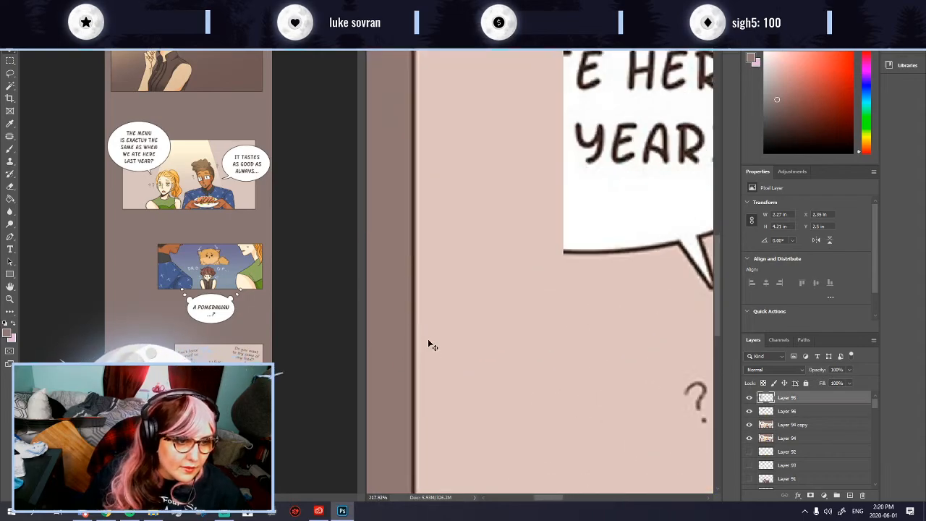
{"action": "scroll", "coordinate": [428, 343], "scroll_direction": "down", "scroll_amount": 3}
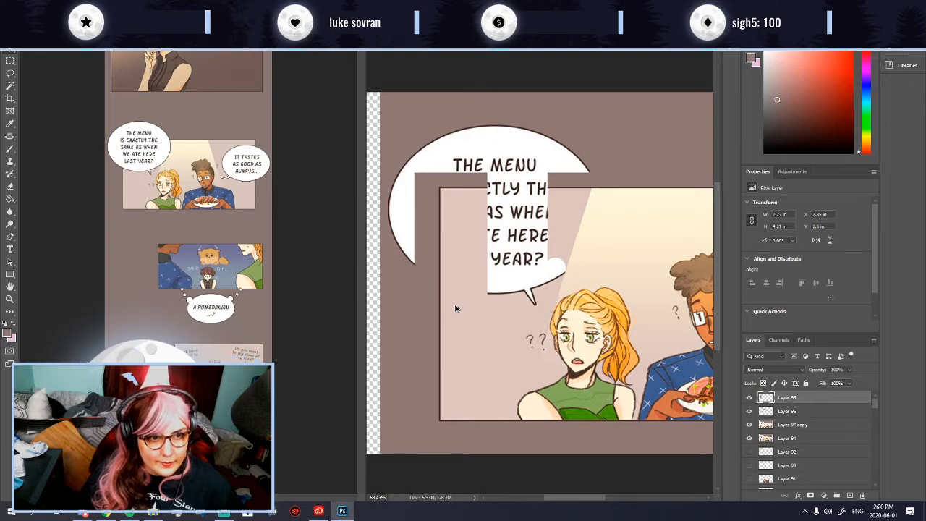
Step: Merge Layer 95, Layer 96 and Layer 94 copy into one layer
{"action": "left_click", "coordinate": [796, 427], "text": "shift"}
{"action": "key", "text": "ctrl+e"}
{"action": "scroll", "coordinate": [511, 273], "scroll_direction": "down", "scroll_amount": 4}
{"action": "scroll", "coordinate": [537, 206], "scroll_direction": "up", "scroll_amount": 5}
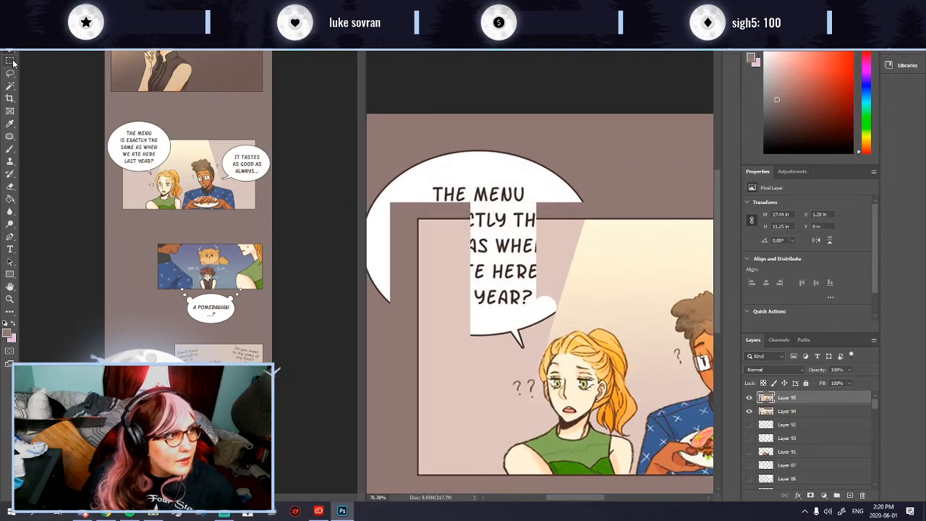
Step: Copy a strip of the panel's top border, place it over the border gap in the bubble, and merge it into the panel layer
{"action": "left_click_drag", "start_coordinate": [422, 208], "coordinate": [541, 228]}
{"action": "key", "text": "ctrl+j"}
{"action": "key", "text": "ctrl+t"}
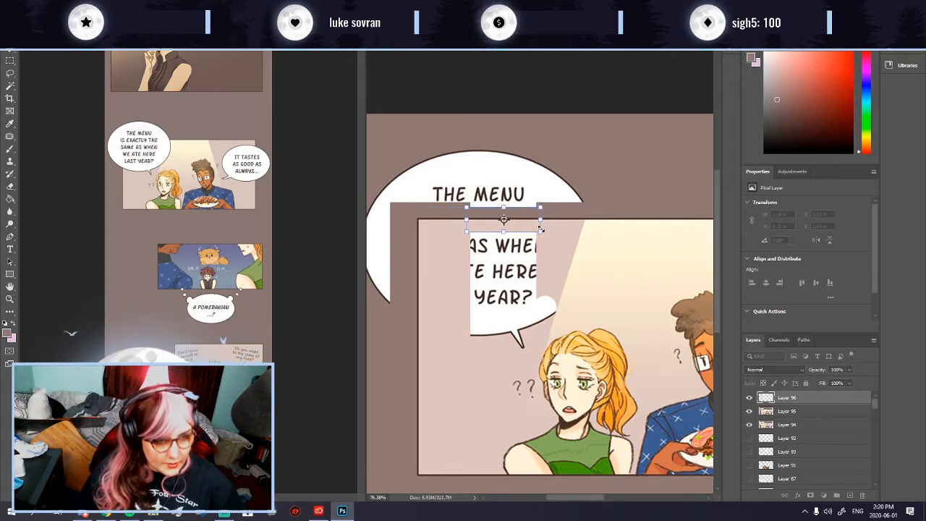
{"action": "key", "text": "Return"}
{"action": "left_click", "coordinate": [806, 417], "text": "ctrl"}
{"action": "key", "text": "ctrl+e"}
Step: Sample the panel's pink background color and paint over the bubble's tail, its lower-right edge and the question marks beside the woman
{"action": "scroll", "coordinate": [511, 312], "scroll_direction": "down", "scroll_amount": 10}
{"action": "scroll", "coordinate": [515, 306], "scroll_direction": "up", "scroll_amount": 4}
{"action": "scroll", "coordinate": [515, 306], "scroll_direction": "up", "scroll_amount": 1}
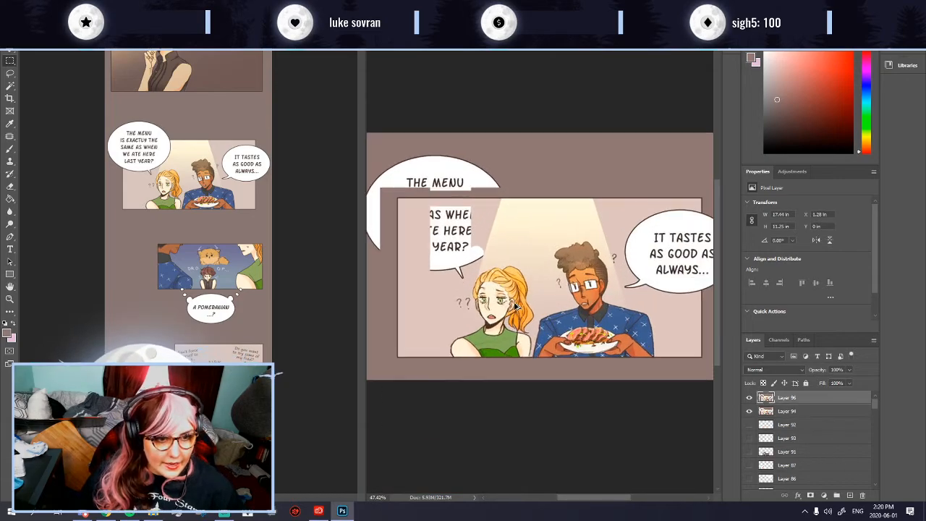
{"action": "left_click", "coordinate": [10, 123]}
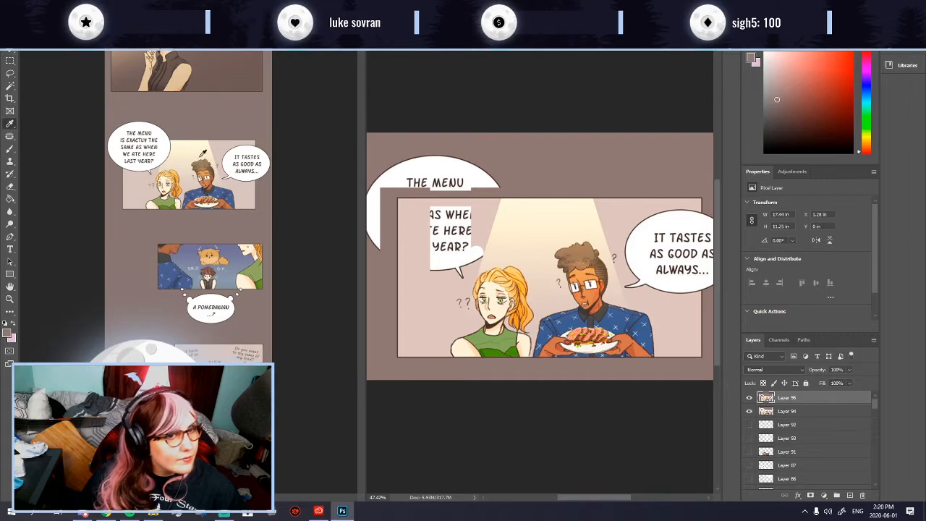
{"action": "left_click", "coordinate": [403, 216]}
{"action": "left_click", "coordinate": [10, 148]}
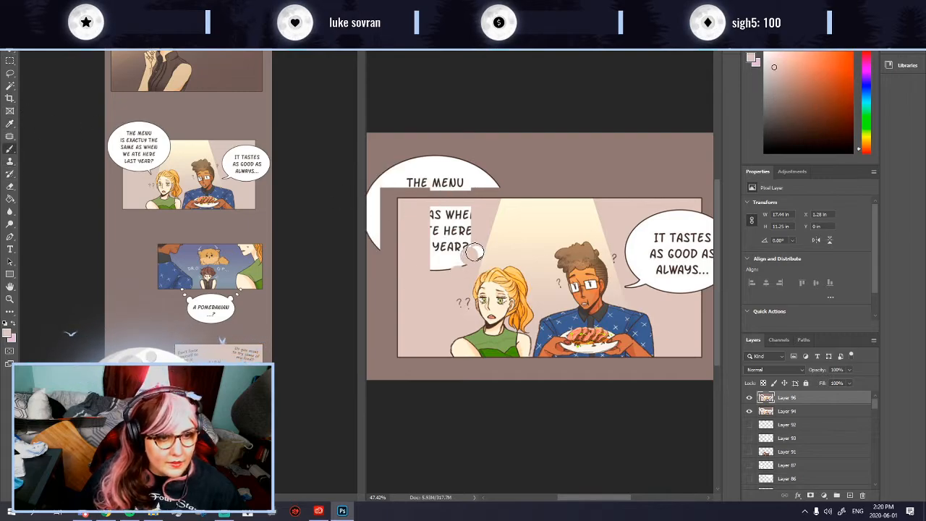
{"action": "scroll", "coordinate": [483, 242], "scroll_direction": "up", "scroll_amount": 4}
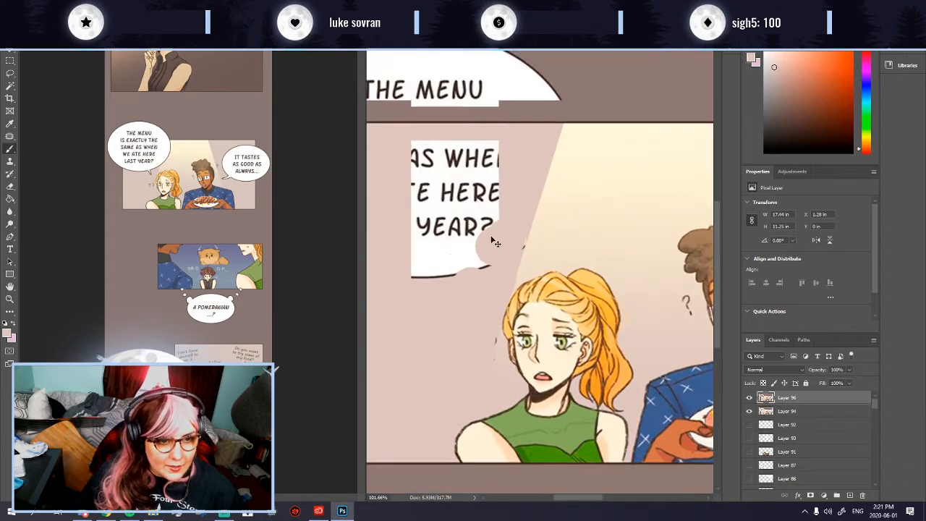
{"action": "left_click_drag", "start_coordinate": [506, 240], "coordinate": [463, 296]}
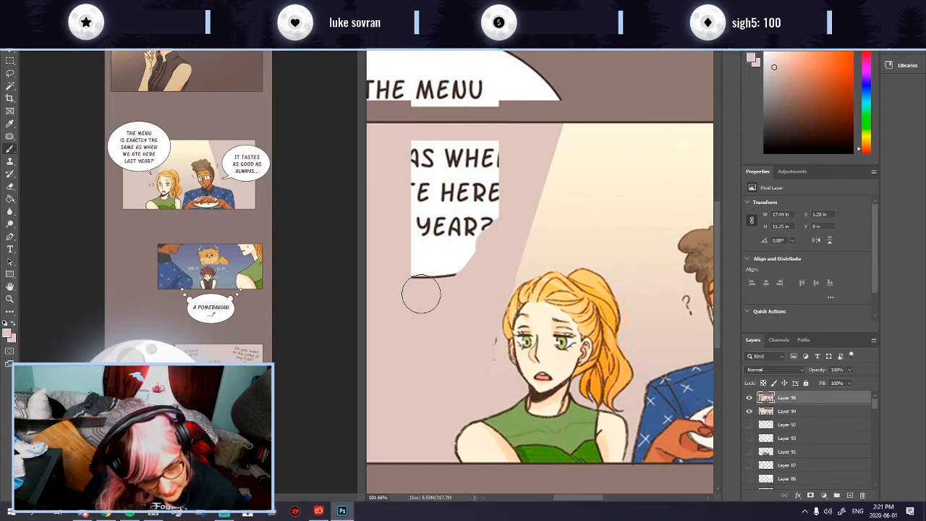
{"action": "scroll", "coordinate": [421, 294], "scroll_direction": "down", "scroll_amount": 4}
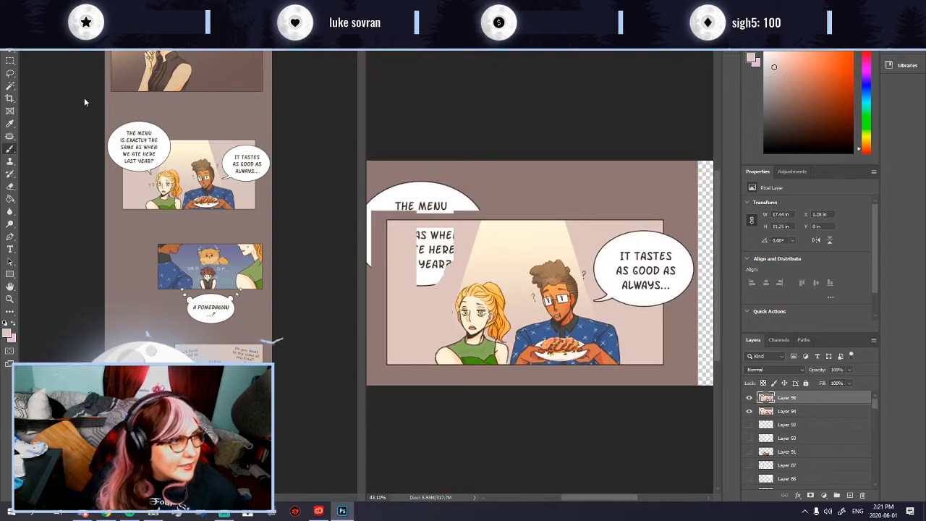
Step: Copy the area with the light beam's edge beside the man to a new layer and flip it horizontally
{"action": "left_click", "coordinate": [11, 61]}
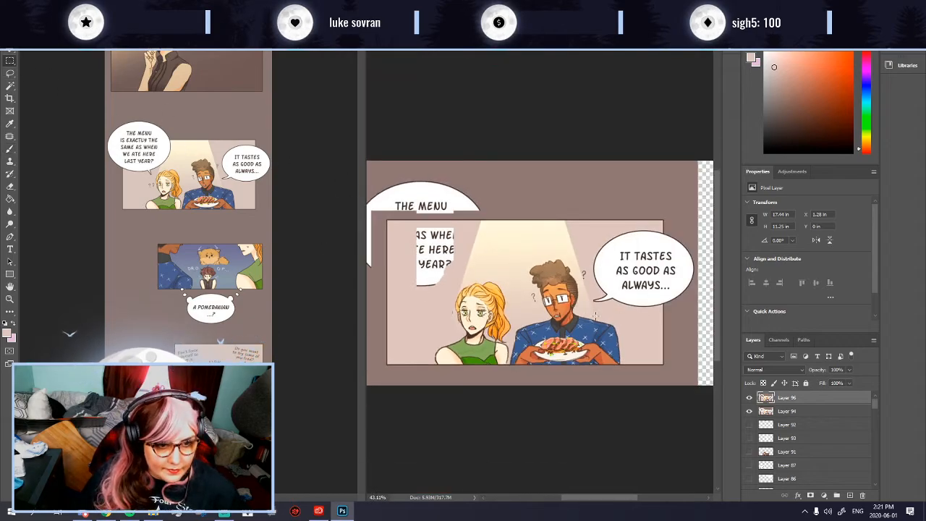
{"action": "scroll", "coordinate": [413, 319], "scroll_direction": "up", "scroll_amount": 2}
{"action": "scroll", "coordinate": [412, 318], "scroll_direction": "down", "scroll_amount": 3}
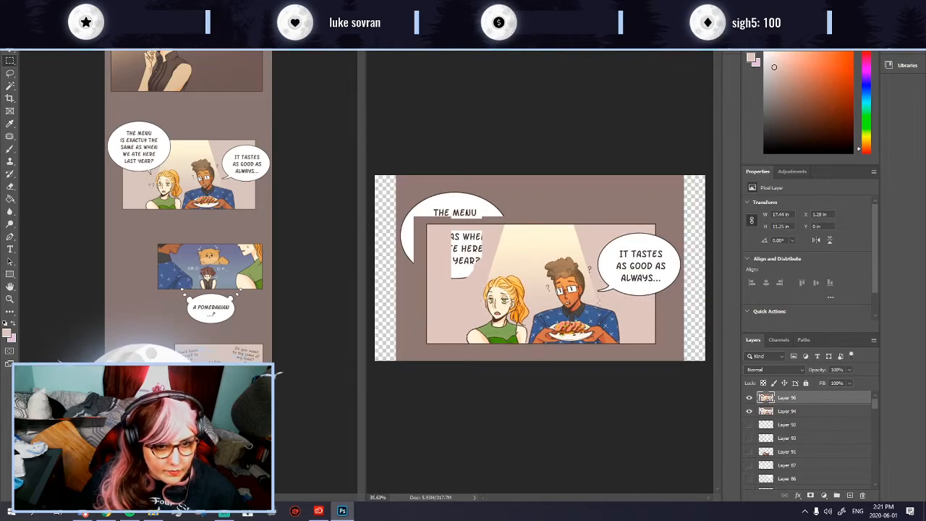
{"action": "left_click_drag", "start_coordinate": [589, 288], "coordinate": [612, 312]}
{"action": "key", "text": "ctrl+j"}
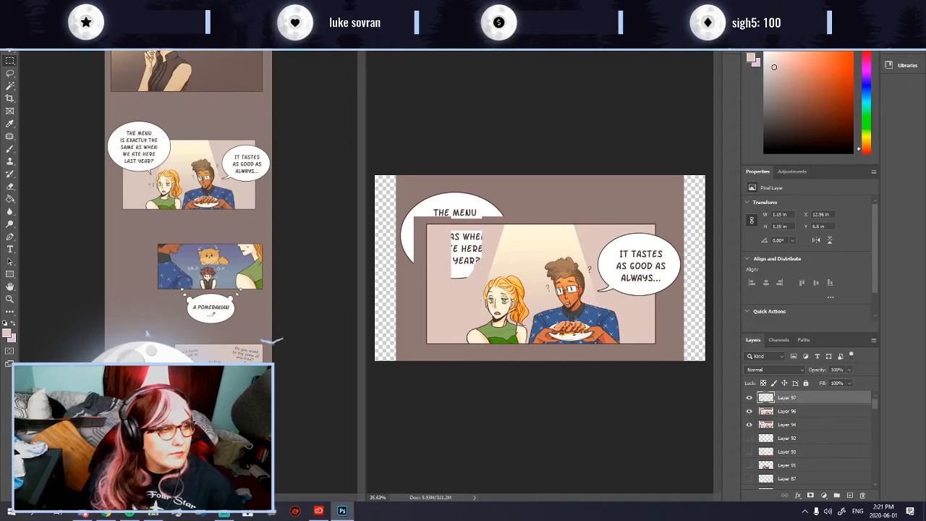
{"action": "left_click", "coordinate": [21, 6]}
{"action": "mouse_move", "coordinate": [34, 5]}
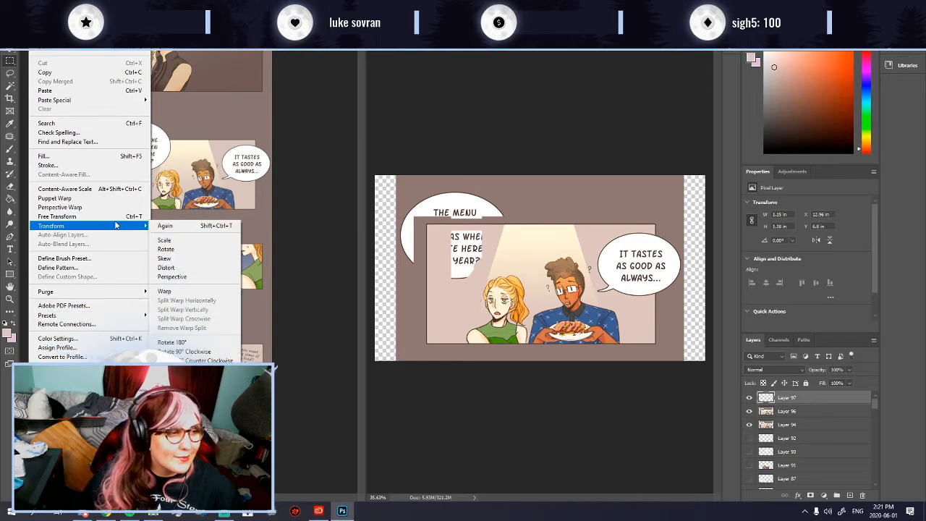
{"action": "mouse_move", "coordinate": [131, 228]}
{"action": "left_click", "coordinate": [190, 374]}
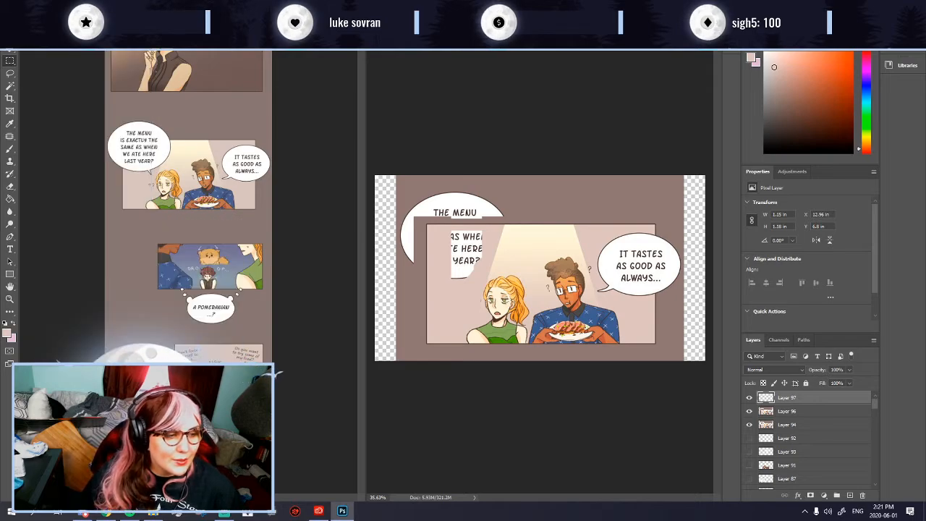
{"action": "left_click", "coordinate": [36, 7]}
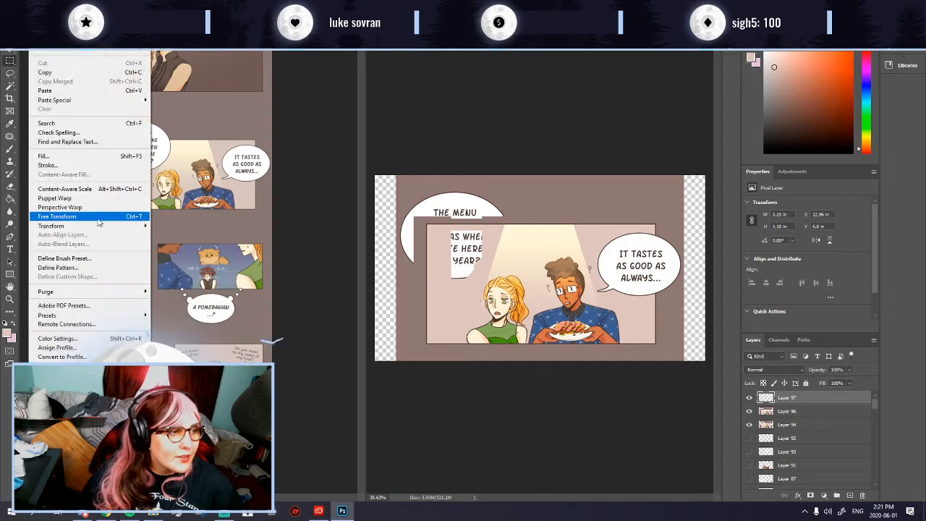
{"action": "mouse_move", "coordinate": [135, 230]}
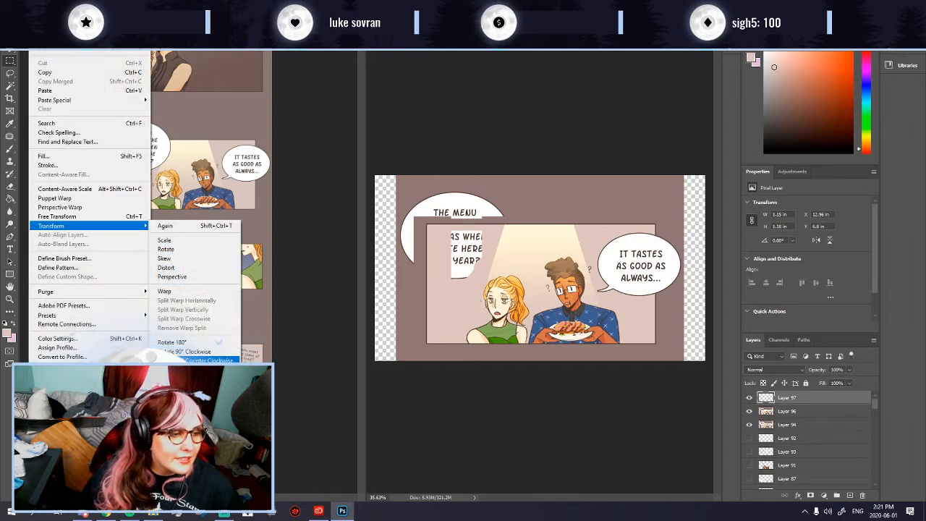
{"action": "left_click", "coordinate": [235, 359]}
Step: Move the flipped patch beside the woman's face and nudge it until it lines up with the light beam's edge
{"action": "left_click_drag", "start_coordinate": [601, 304], "coordinate": [484, 306]}
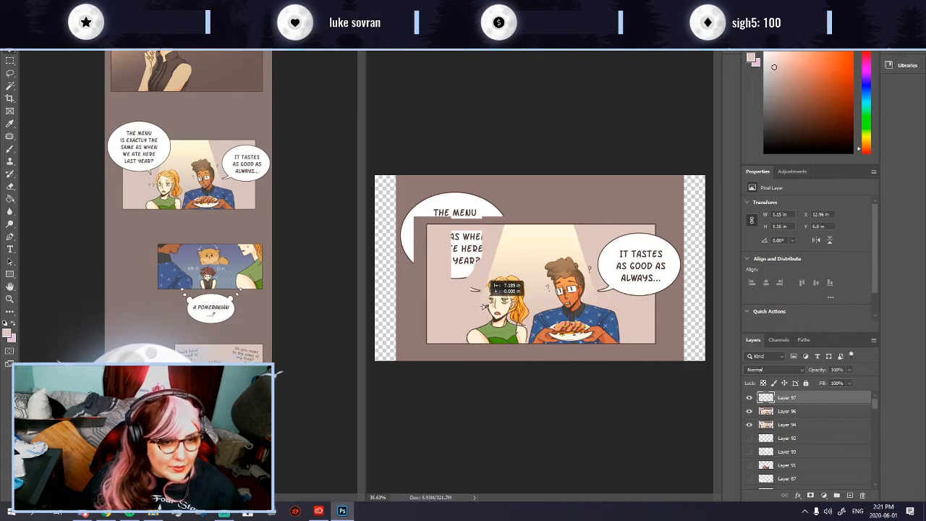
{"action": "scroll", "coordinate": [468, 337], "scroll_direction": "up", "scroll_amount": 5}
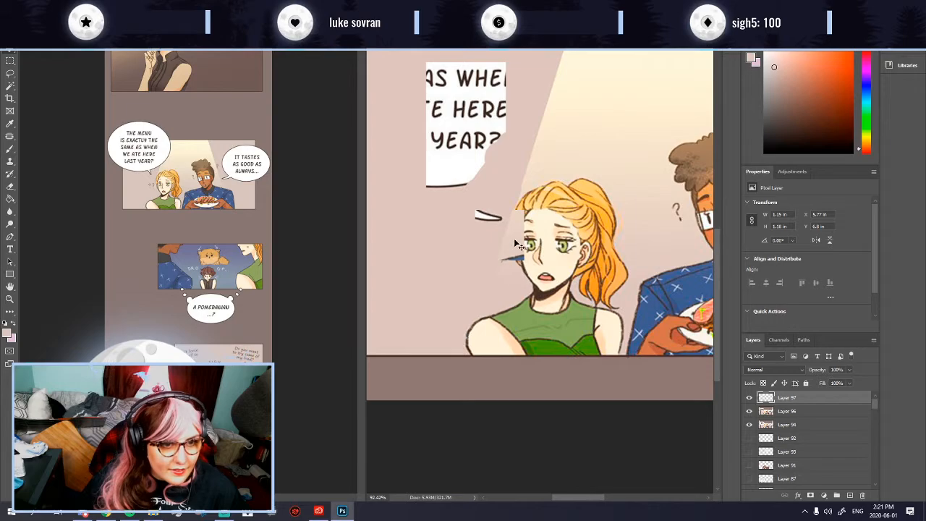
{"action": "key", "text": "Right"}
{"action": "key", "text": "Right"}
{"action": "key", "text": "Right"}
{"action": "key", "text": "Right"}
{"action": "key", "text": "Right"}
{"action": "key", "text": "Right"}
{"action": "key", "text": "Up"}
{"action": "key", "text": "Up"}
{"action": "key", "text": "Up"}
{"action": "key", "text": "Up"}
{"action": "key", "text": "Up"}
{"action": "key", "text": "Up"}
{"action": "key", "text": "Up"}
{"action": "key", "text": "Up"}
{"action": "key", "text": "Up"}
{"action": "key", "text": "Up"}
{"action": "key", "text": "Left"}
{"action": "key", "text": "Left"}
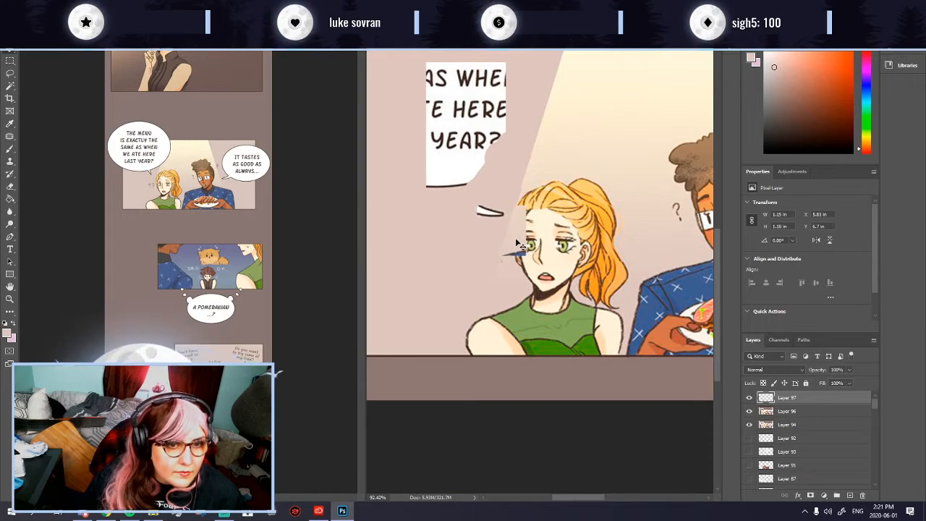
Step: Undo the patch's move and restore it beside the woman
{"action": "key", "text": "ctrl+z"}
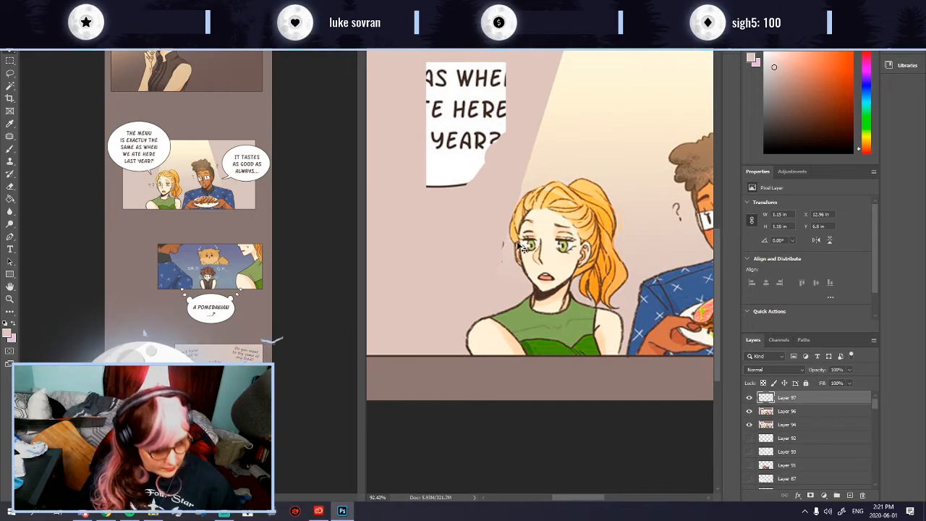
{"action": "left_click", "coordinate": [51, 7]}
{"action": "mouse_move", "coordinate": [35, 8]}
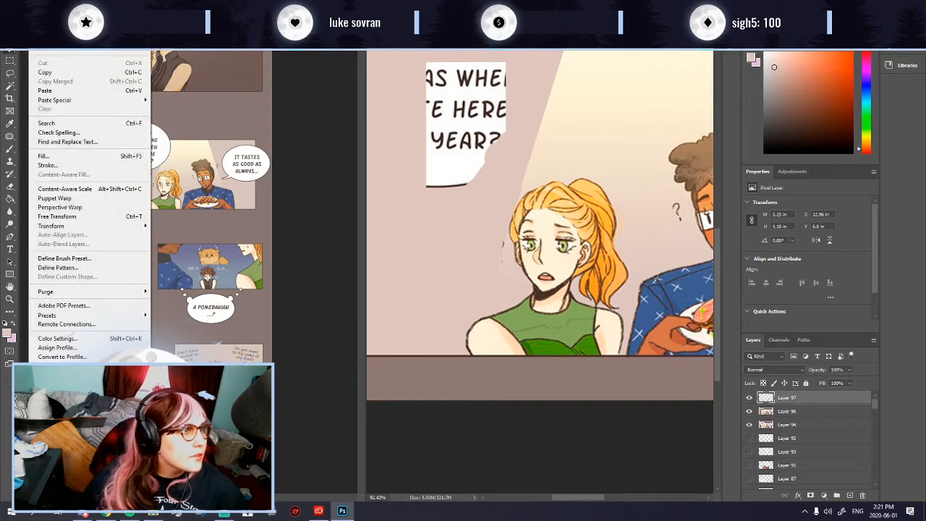
{"action": "left_click", "coordinate": [46, 26]}
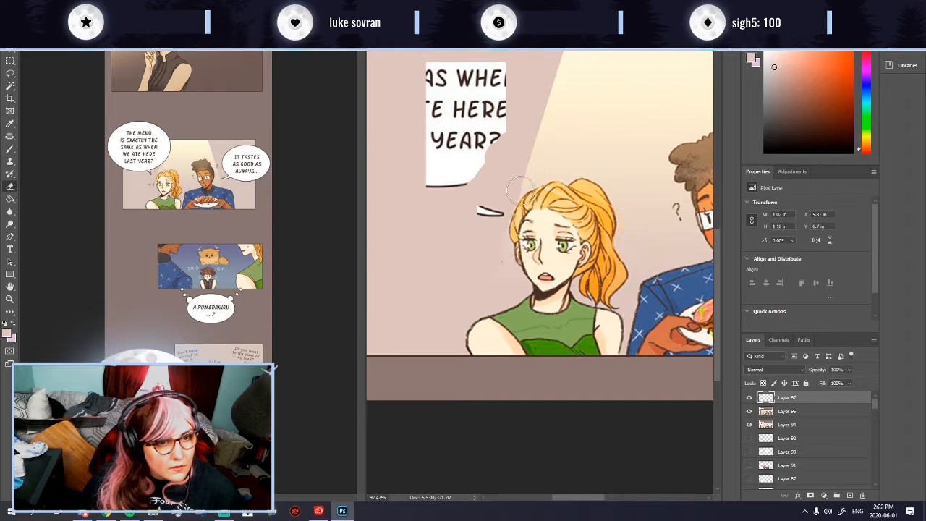
Step: Erase the leftover bubble tail from the patch and merge Layer 97 with Layer 96
{"action": "left_click_drag", "start_coordinate": [502, 210], "coordinate": [474, 215]}
{"action": "key", "text": "ctrl+0"}
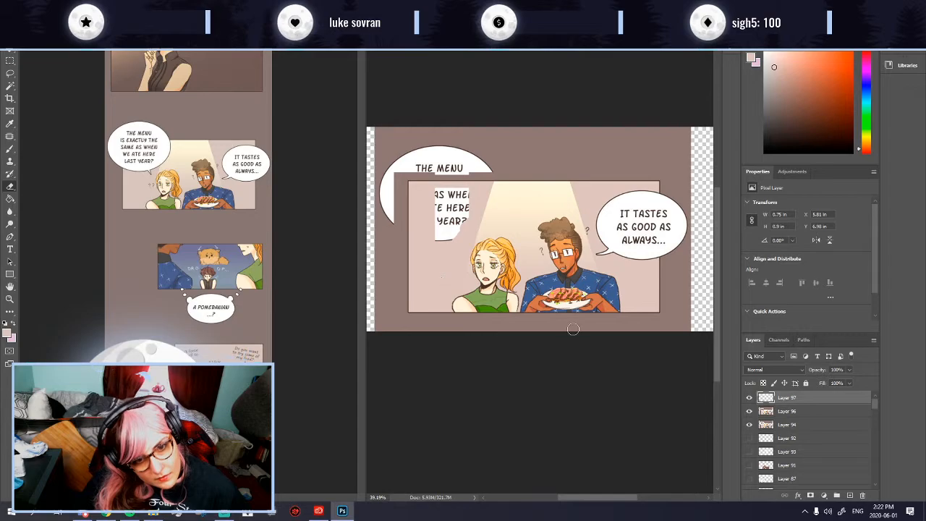
{"action": "left_click", "coordinate": [800, 416], "text": "shift"}
{"action": "key", "text": "ctrl+e"}
Step: Heal the stray marks in the background beside the woman's face and compare the result by hiding and showing Layer 97
{"action": "scroll", "coordinate": [303, 294], "scroll_direction": "up", "scroll_amount": 6}
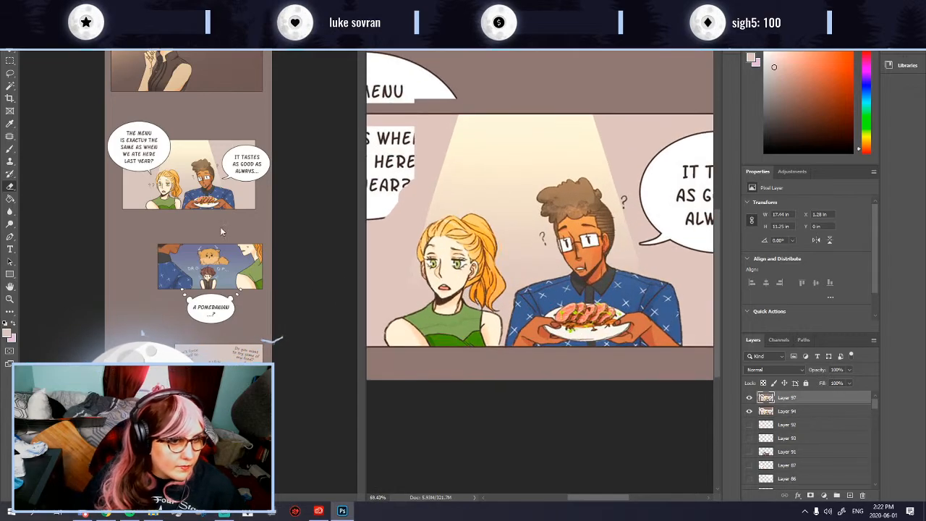
{"action": "scroll", "coordinate": [626, 350], "scroll_direction": "down", "scroll_amount": 4}
{"action": "scroll", "coordinate": [424, 319], "scroll_direction": "up", "scroll_amount": 3}
{"action": "left_click", "coordinate": [9, 136]}
{"action": "mouse_move", "coordinate": [496, 288]}
{"action": "left_mouse_down"}
{"action": "mouse_move", "coordinate": [512, 294]}
{"action": "mouse_move", "coordinate": [492, 299]}
{"action": "left_mouse_up"}
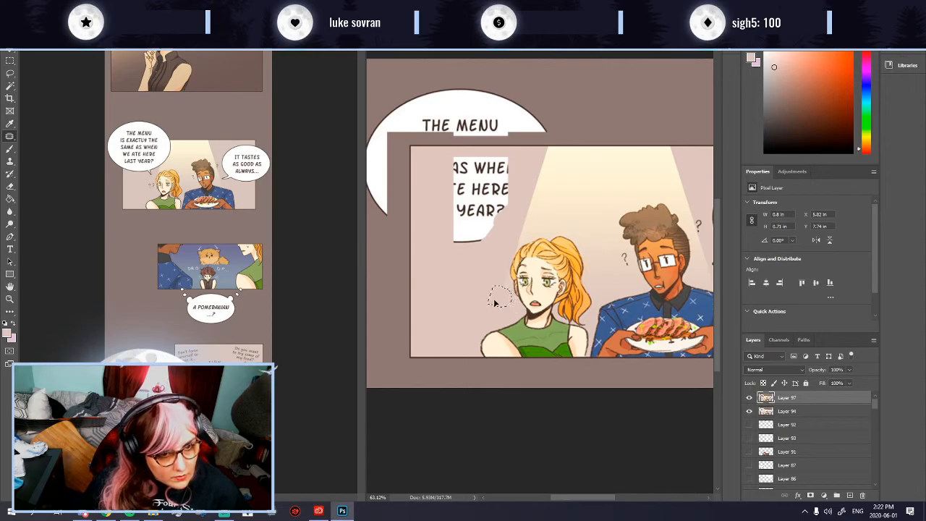
{"action": "scroll", "coordinate": [486, 309], "scroll_direction": "down", "scroll_amount": 4}
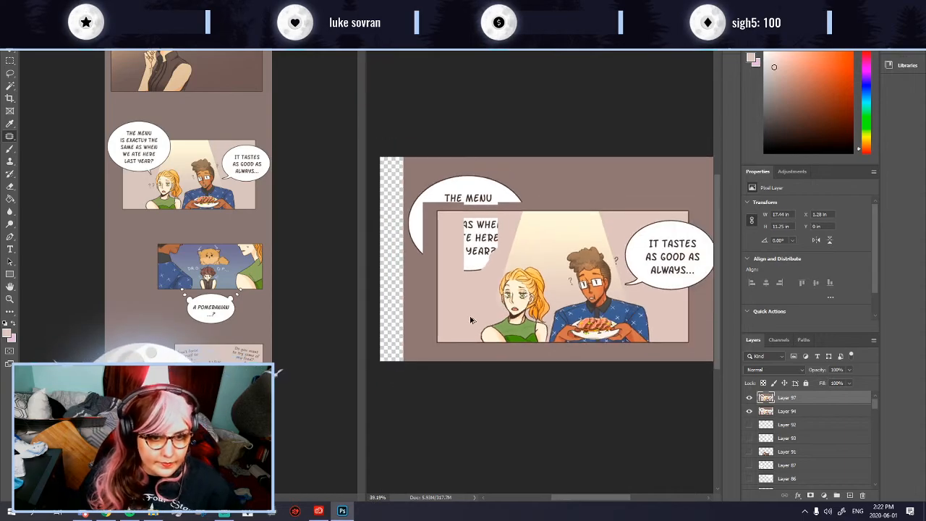
{"action": "left_click", "coordinate": [750, 398]}
{"action": "left_click", "coordinate": [750, 398]}
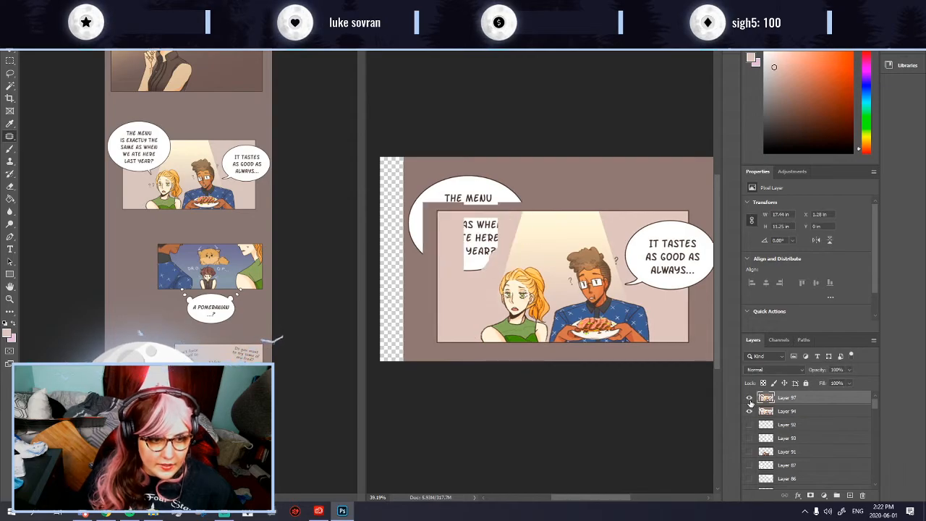
{"action": "left_click", "coordinate": [749, 399]}
{"action": "left_click", "coordinate": [749, 399]}
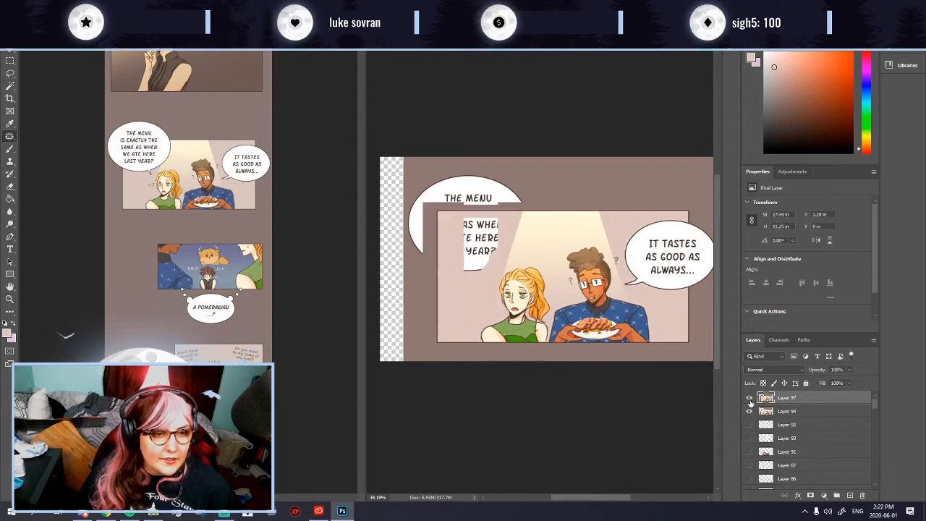
Step: Paint the pink background color over the bubble fragment and lettering inside the panel on Layer 97
{"action": "left_click", "coordinate": [787, 411]}
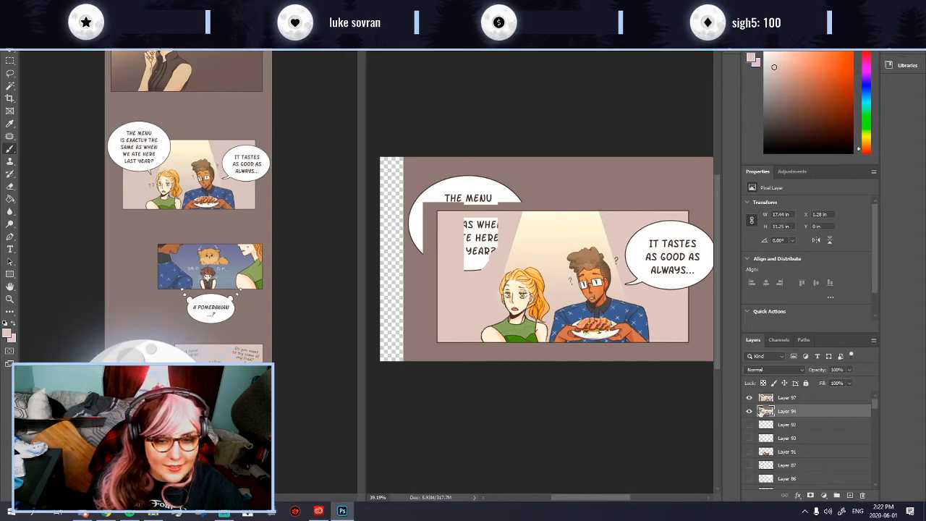
{"action": "left_click", "coordinate": [787, 397]}
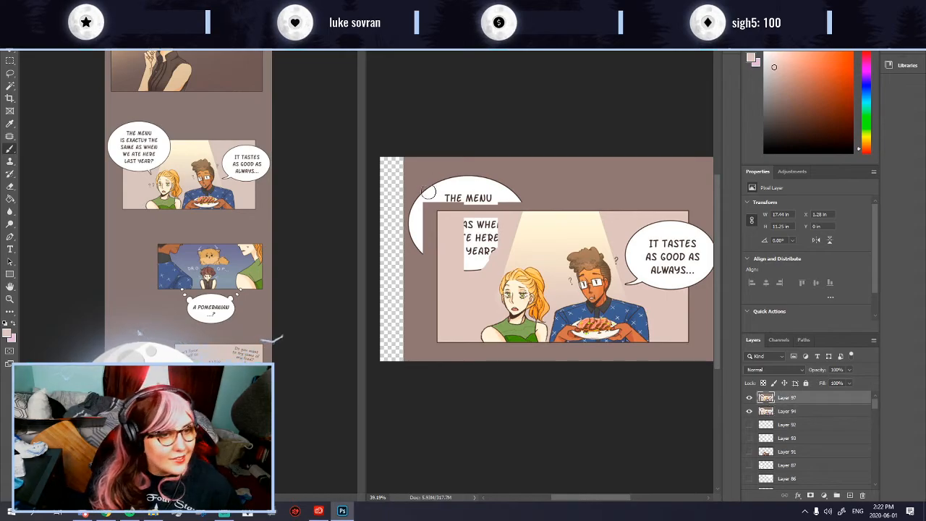
{"action": "mouse_move", "coordinate": [467, 225]}
{"action": "left_mouse_down"}
{"action": "mouse_move", "coordinate": [497, 230]}
{"action": "mouse_move", "coordinate": [494, 252]}
{"action": "mouse_move", "coordinate": [475, 270]}
{"action": "mouse_move", "coordinate": [465, 238]}
{"action": "mouse_move", "coordinate": [493, 236]}
{"action": "mouse_move", "coordinate": [470, 254]}
{"action": "left_mouse_up"}
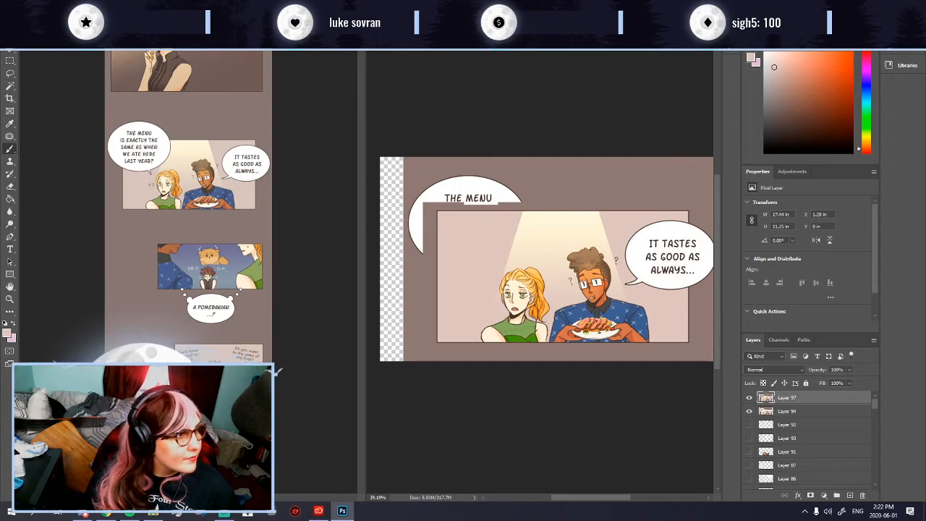
Step: Sample the brown gutter color and paint over the rest of the "THE MENU" bubble outside the panel
{"action": "left_click", "coordinate": [13, 324]}
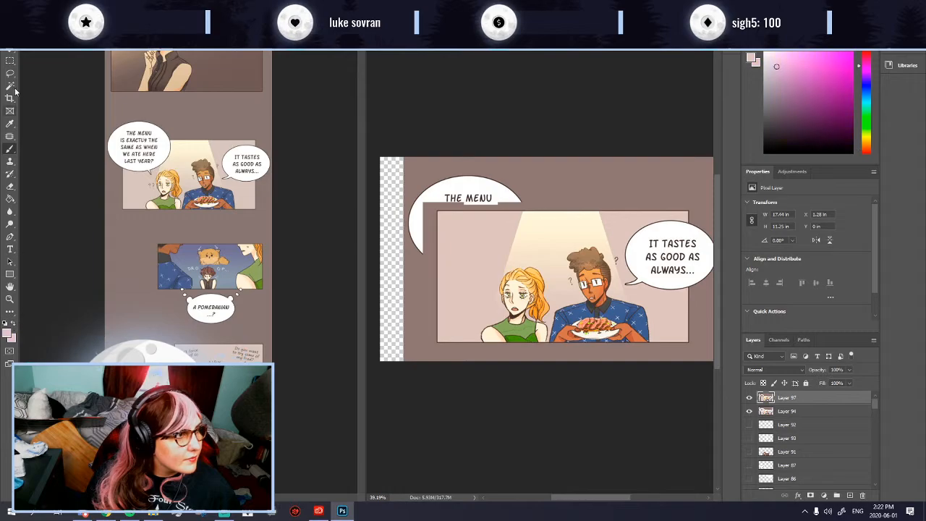
{"action": "left_click", "coordinate": [10, 123]}
{"action": "left_click", "coordinate": [136, 121]}
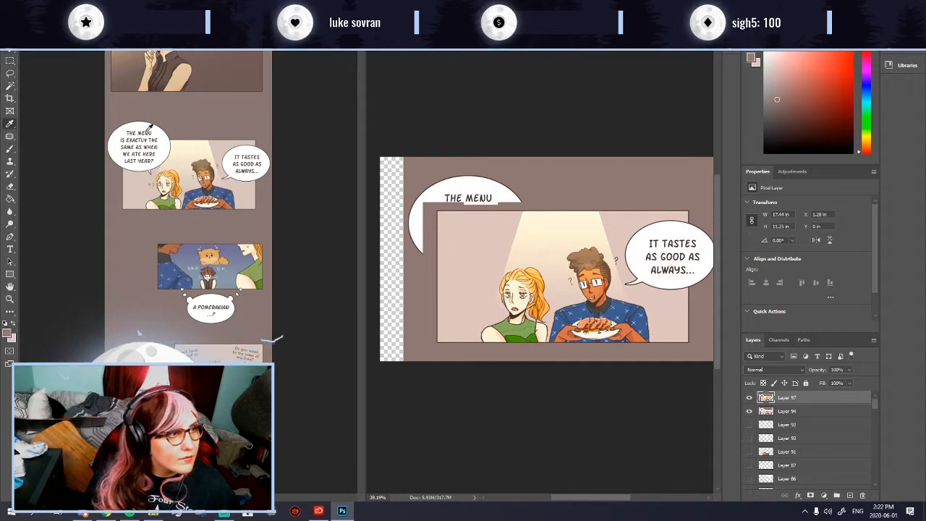
{"action": "left_click", "coordinate": [11, 149]}
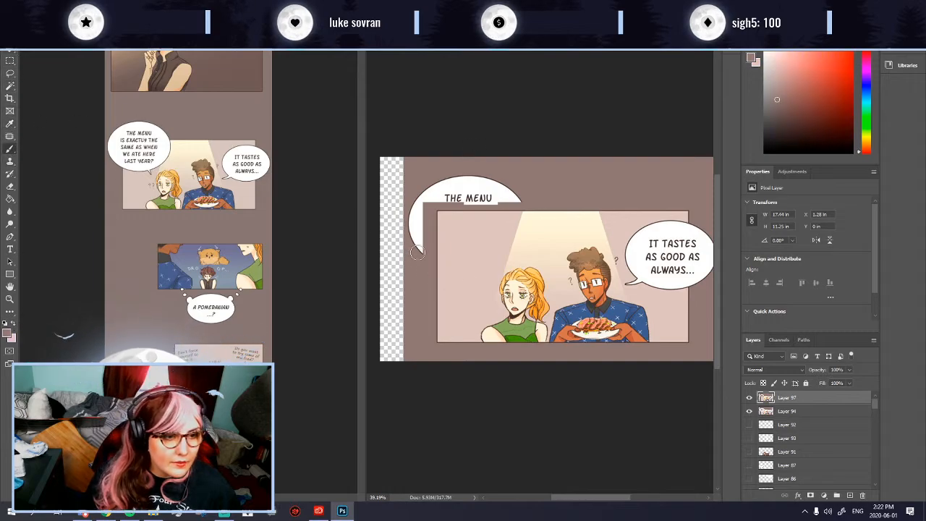
{"action": "left_click_drag", "start_coordinate": [418, 251], "coordinate": [416, 194]}
{"action": "mouse_move", "coordinate": [414, 239]}
{"action": "left_mouse_down"}
{"action": "mouse_move", "coordinate": [427, 189]}
{"action": "mouse_move", "coordinate": [421, 197]}
{"action": "mouse_move", "coordinate": [534, 201]}
{"action": "left_mouse_up"}
{"action": "mouse_move", "coordinate": [461, 197]}
{"action": "left_mouse_down"}
{"action": "mouse_move", "coordinate": [519, 201]}
{"action": "mouse_move", "coordinate": [439, 182]}
{"action": "left_mouse_up"}
{"action": "scroll", "coordinate": [425, 211], "scroll_direction": "down", "scroll_amount": 5}
{"action": "scroll", "coordinate": [669, 295], "scroll_direction": "up", "scroll_amount": 4}
{"action": "scroll", "coordinate": [671, 301], "scroll_direction": "down", "scroll_amount": 4}
{"action": "scroll", "coordinate": [704, 311], "scroll_direction": "up", "scroll_amount": 4}
{"action": "scroll", "coordinate": [674, 317], "scroll_direction": "down", "scroll_amount": 2}
{"action": "scroll", "coordinate": [664, 315], "scroll_direction": "up", "scroll_amount": 2}
{"action": "scroll", "coordinate": [714, 313], "scroll_direction": "down", "scroll_amount": 2}
{"action": "scroll", "coordinate": [615, 323], "scroll_direction": "up", "scroll_amount": 2}
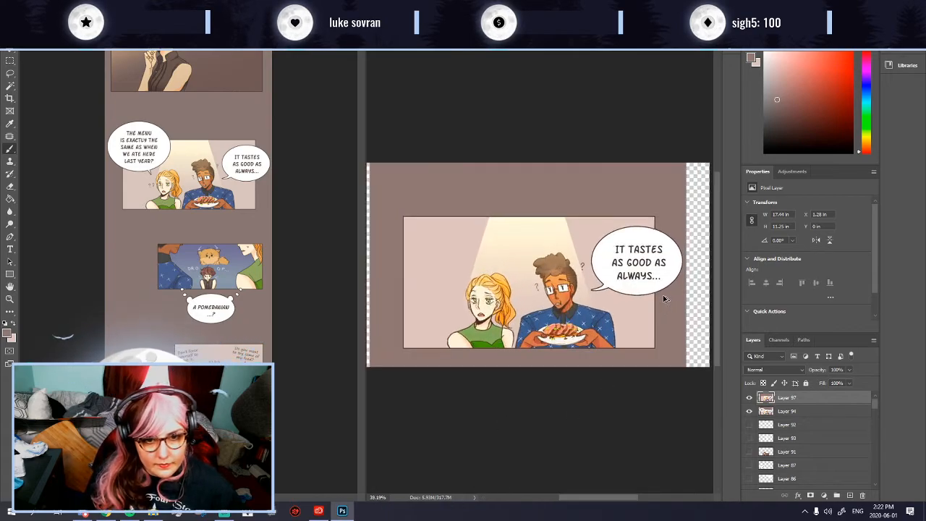
Step: Copy a strip of the panel's right border, stretch it up across the "IT TASTES" bubble, and merge it into Layer 97
{"action": "scroll", "coordinate": [672, 298], "scroll_direction": "up", "scroll_amount": 2}
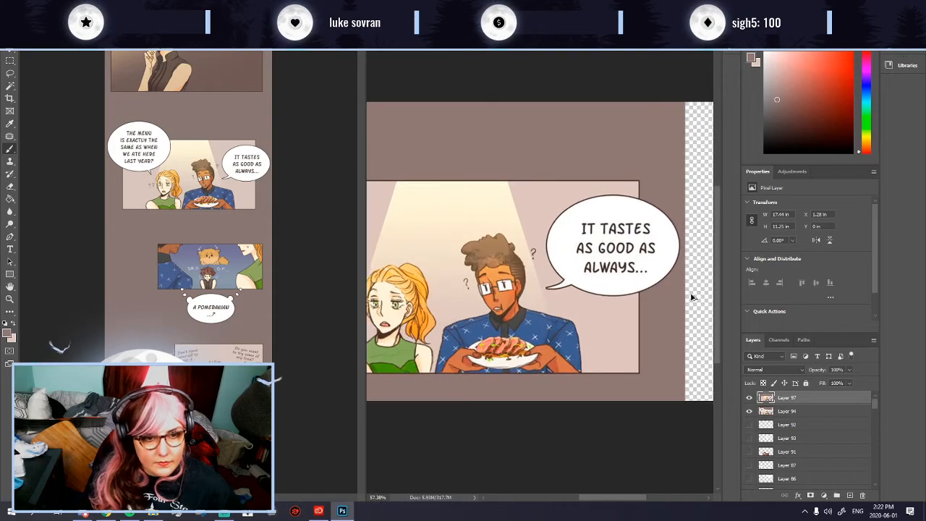
{"action": "left_click", "coordinate": [9, 61]}
{"action": "left_click_drag", "start_coordinate": [601, 301], "coordinate": [638, 291]}
{"action": "key", "text": "ctrl+j"}
{"action": "key", "text": "ctrl+t"}
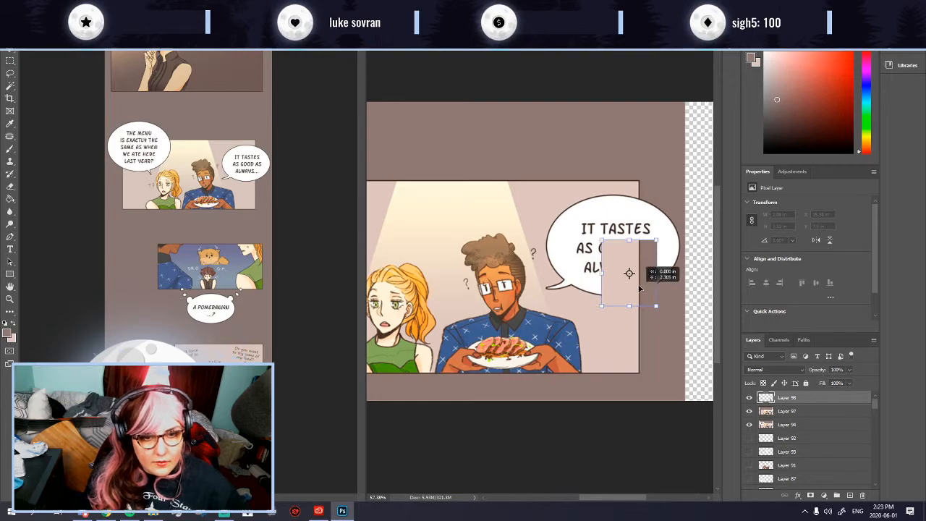
{"action": "scroll", "coordinate": [637, 293], "scroll_direction": "up", "scroll_amount": 3}
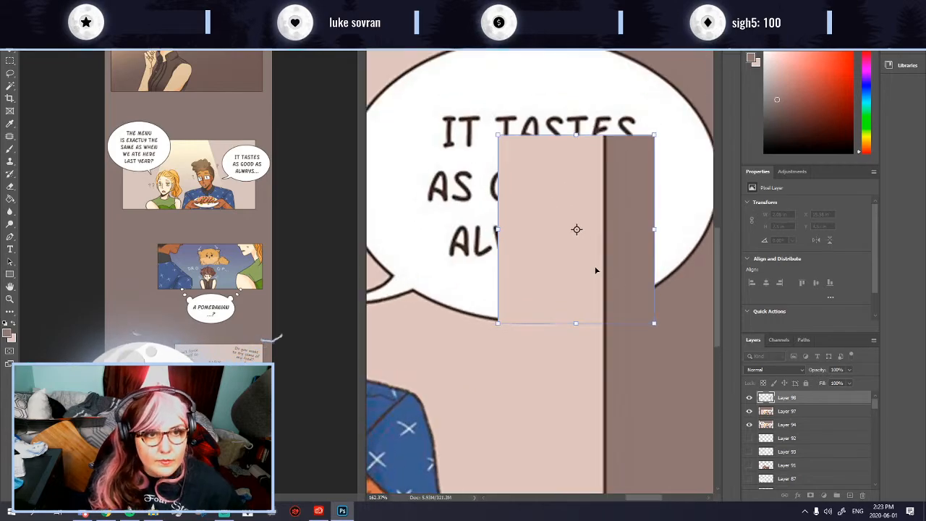
{"action": "scroll", "coordinate": [596, 271], "scroll_direction": "down", "scroll_amount": 2}
{"action": "left_click_drag", "start_coordinate": [582, 178], "coordinate": [582, 107]}
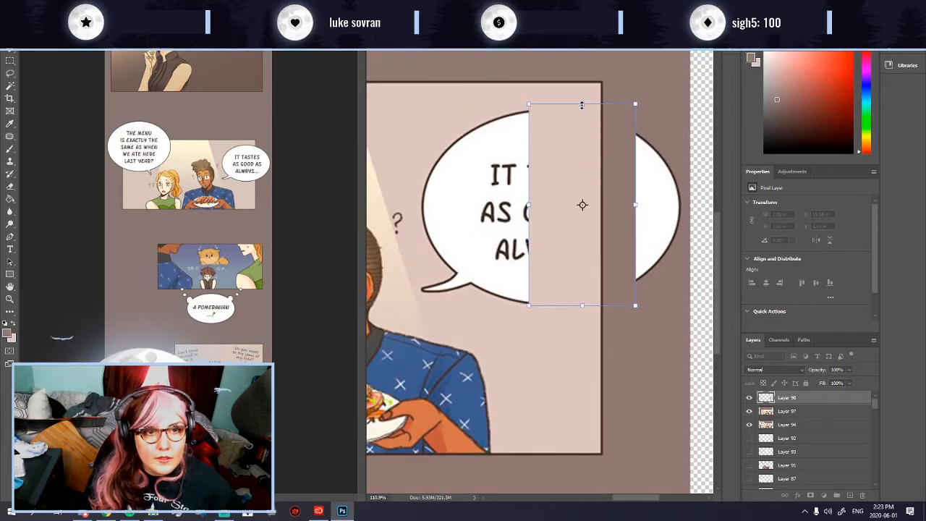
{"action": "key", "text": "Return"}
{"action": "left_click", "coordinate": [787, 411], "text": "shift"}
{"action": "key", "text": "ctrl+e"}
{"action": "scroll", "coordinate": [467, 279], "scroll_direction": "down", "scroll_amount": 3}
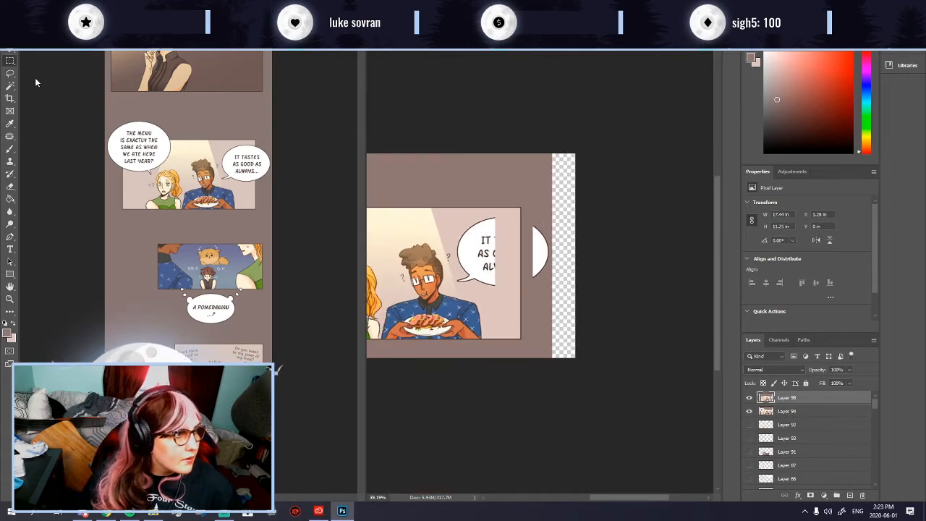
Step: Paint the brown gutter color over the part of the "IT TASTES" bubble outside the panel
{"action": "left_click", "coordinate": [10, 148]}
{"action": "left_click_drag", "start_coordinate": [531, 226], "coordinate": [533, 297]}
{"action": "left_click_drag", "start_coordinate": [540, 262], "coordinate": [541, 234]}
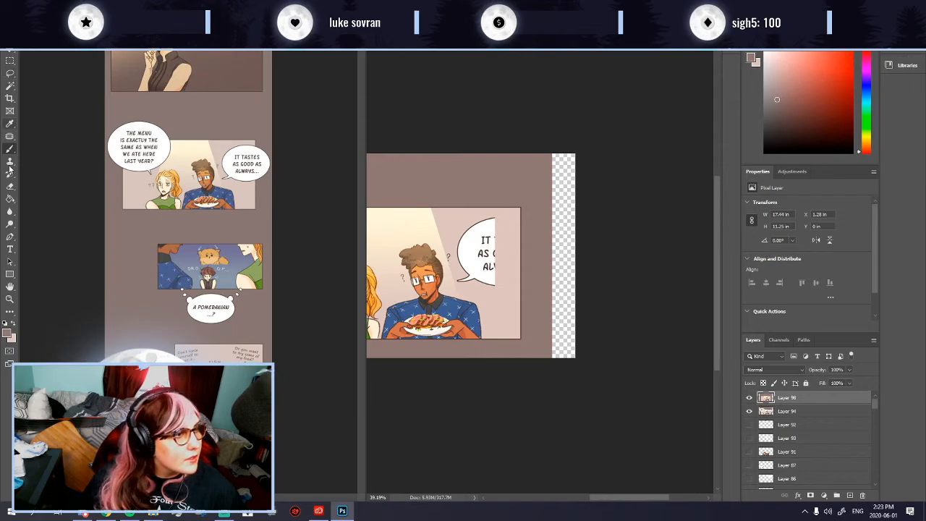
Step: Sample the panel's pink background and paint over the rest of the "IT TASTES" bubble and the question mark beside it
{"action": "left_click", "coordinate": [265, 255], "text": "alt"}
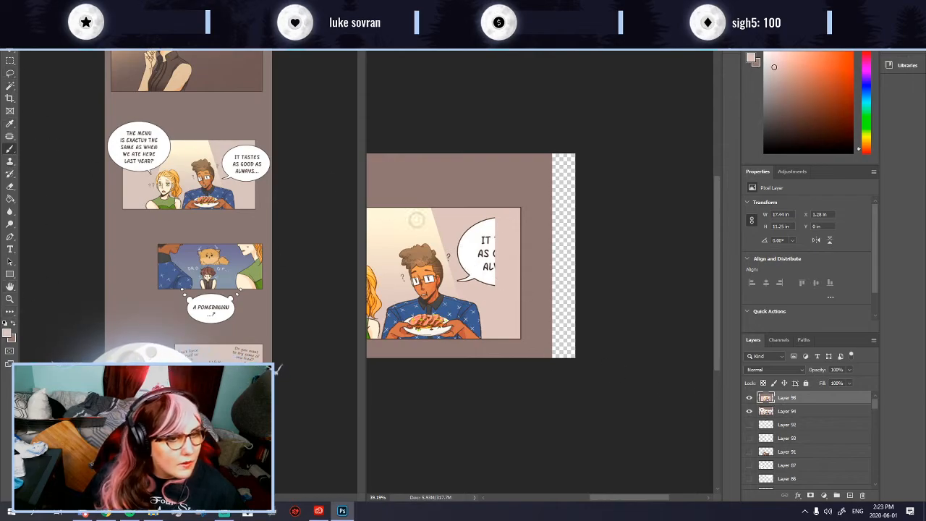
{"action": "mouse_move", "coordinate": [463, 279]}
{"action": "left_mouse_down"}
{"action": "mouse_move", "coordinate": [489, 283]}
{"action": "mouse_move", "coordinate": [488, 257]}
{"action": "mouse_move", "coordinate": [467, 274]}
{"action": "mouse_move", "coordinate": [464, 253]}
{"action": "mouse_move", "coordinate": [467, 233]}
{"action": "mouse_move", "coordinate": [493, 220]}
{"action": "mouse_move", "coordinate": [475, 234]}
{"action": "mouse_move", "coordinate": [476, 273]}
{"action": "mouse_move", "coordinate": [492, 236]}
{"action": "mouse_move", "coordinate": [454, 263]}
{"action": "left_mouse_up"}
{"action": "scroll", "coordinate": [454, 264], "scroll_direction": "down", "scroll_amount": 5}
Step: Heal away the remaining question mark between the woman and the man
{"action": "scroll", "coordinate": [552, 280], "scroll_direction": "up", "scroll_amount": 8}
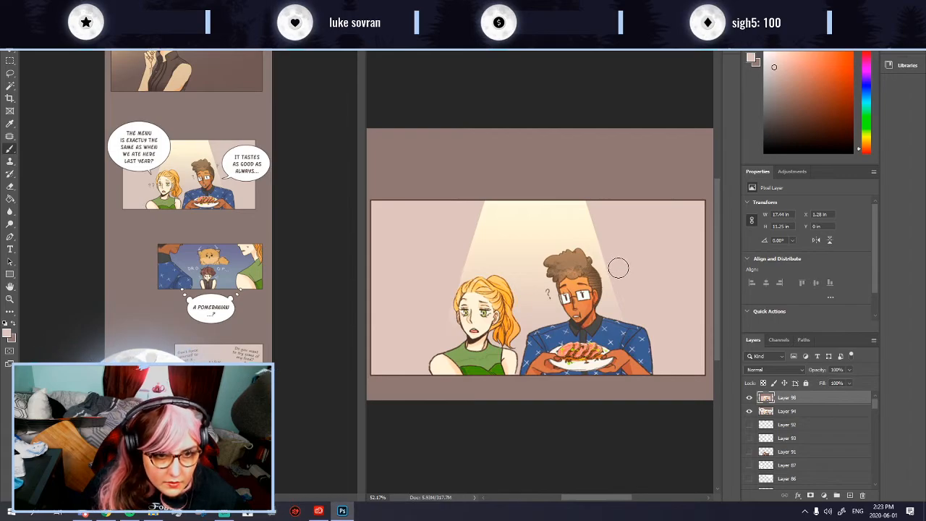
{"action": "key", "text": "j"}
{"action": "left_click_drag", "start_coordinate": [557, 293], "coordinate": [534, 266]}
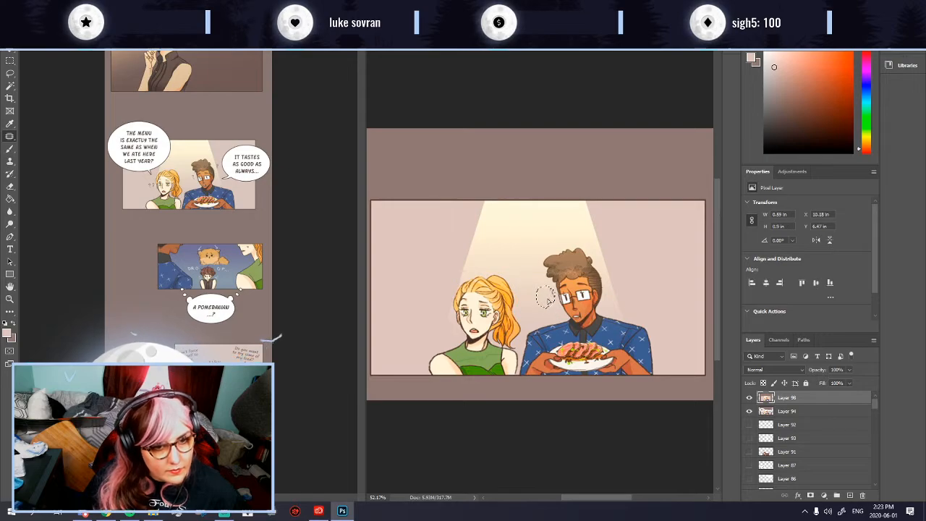
Step: Select the brown gutter around the panel on Layer 98 by color, delete it, and hide Layer 94
{"action": "key", "text": "ctrl+d"}
{"action": "scroll", "coordinate": [546, 312], "scroll_direction": "down", "scroll_amount": 4}
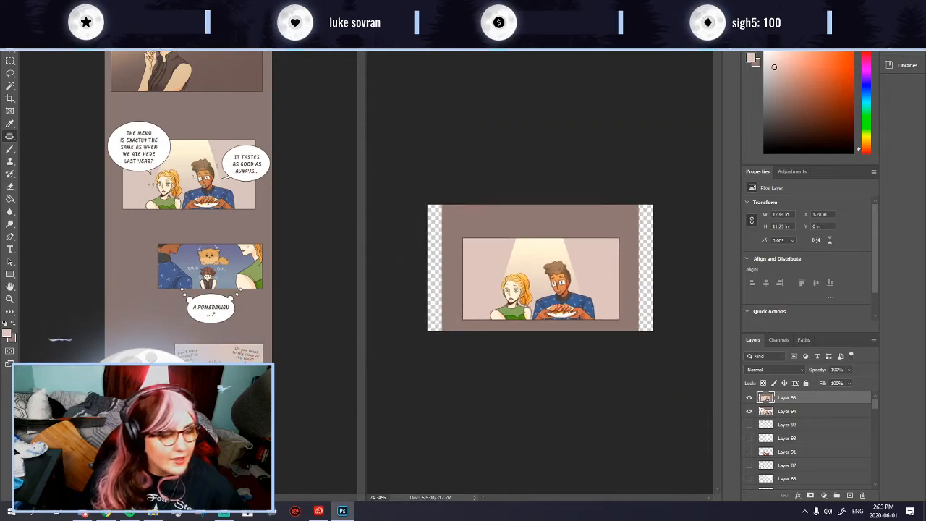
{"action": "left_click", "coordinate": [10, 85]}
{"action": "left_click", "coordinate": [566, 227]}
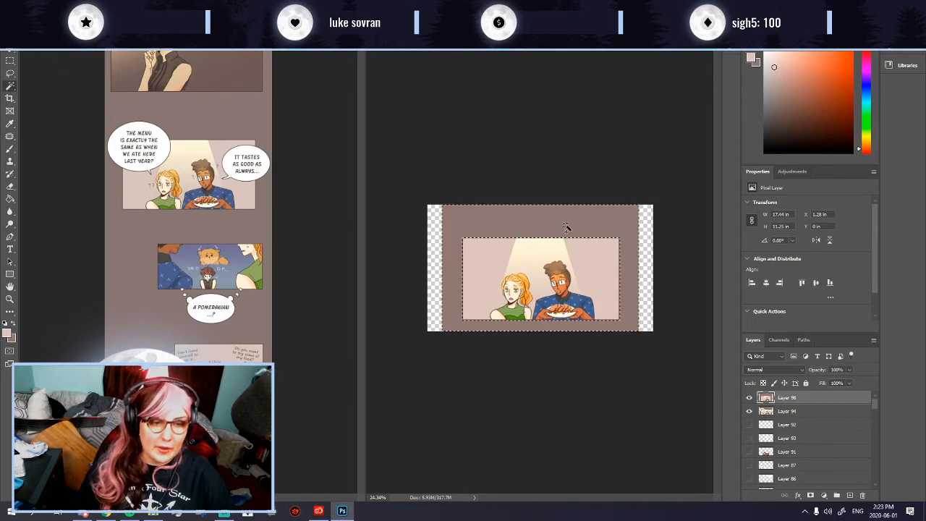
{"action": "key", "text": "Delete"}
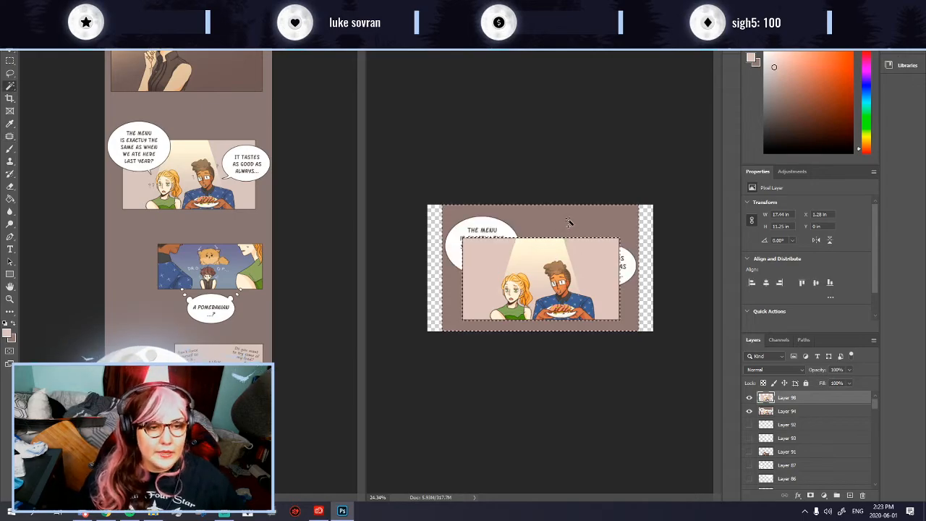
{"action": "left_click", "coordinate": [749, 411]}
{"action": "key", "text": "ctrl+d"}
Step: Save the isolated panel as a PNG named gh1co49.png
{"action": "key", "text": "ctrl+shift+s"}
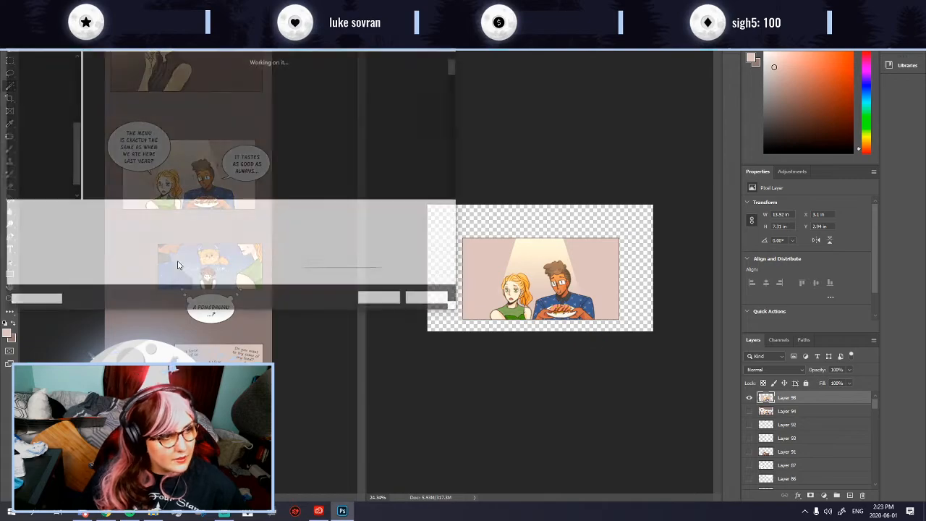
{"action": "left_click", "coordinate": [260, 223]}
{"action": "left_click", "coordinate": [83, 356]}
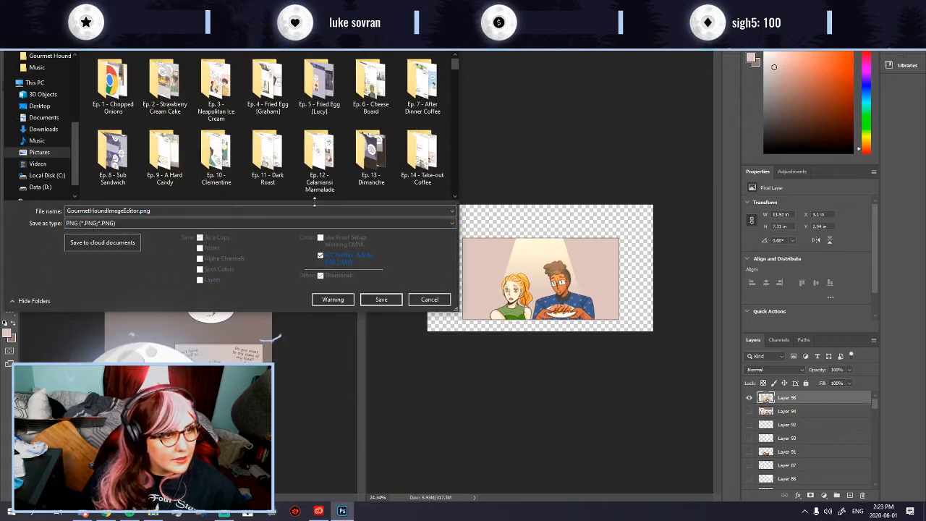
{"action": "left_click_drag", "start_coordinate": [450, 70], "coordinate": [454, 181]}
{"action": "left_click", "coordinate": [113, 168]}
{"action": "left_click", "coordinate": [90, 210]}
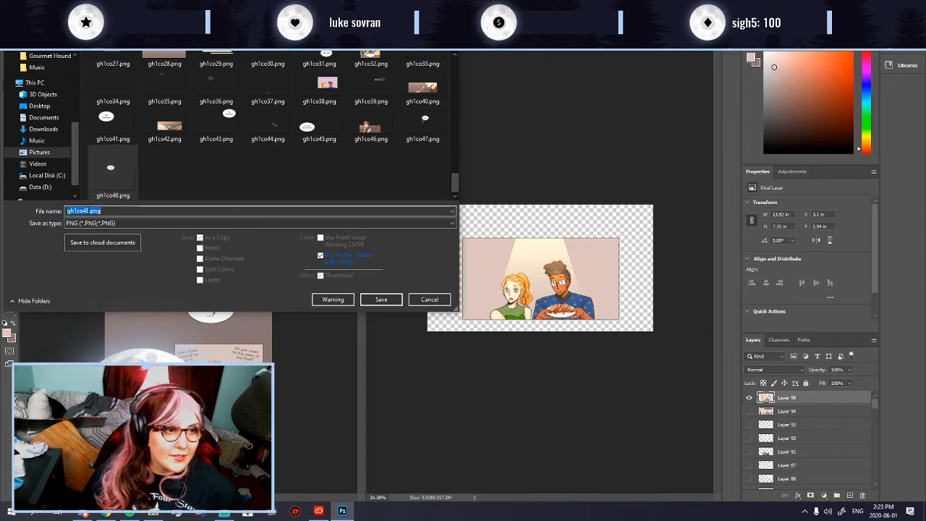
{"action": "left_click", "coordinate": [87, 210]}
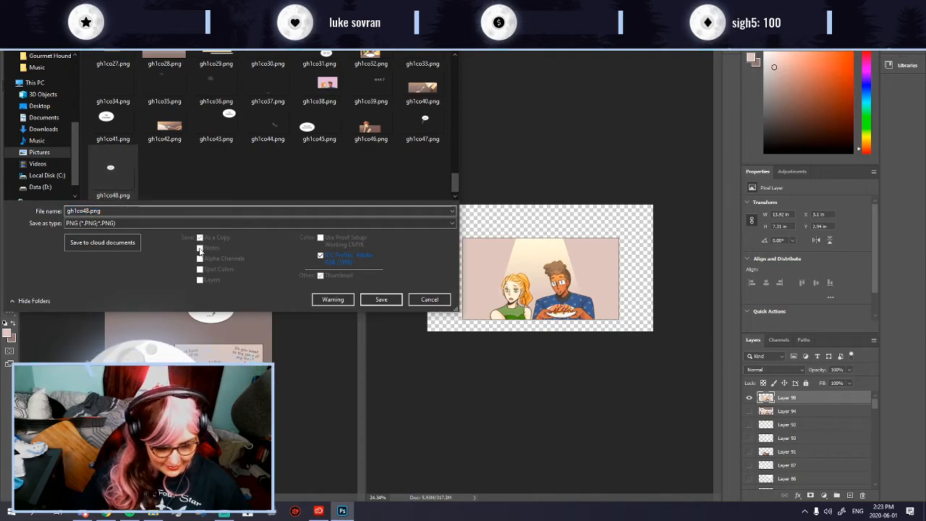
{"action": "key", "text": "BackSpace"}
{"action": "key", "text": "Return"}
{"action": "key", "text": "Return"}
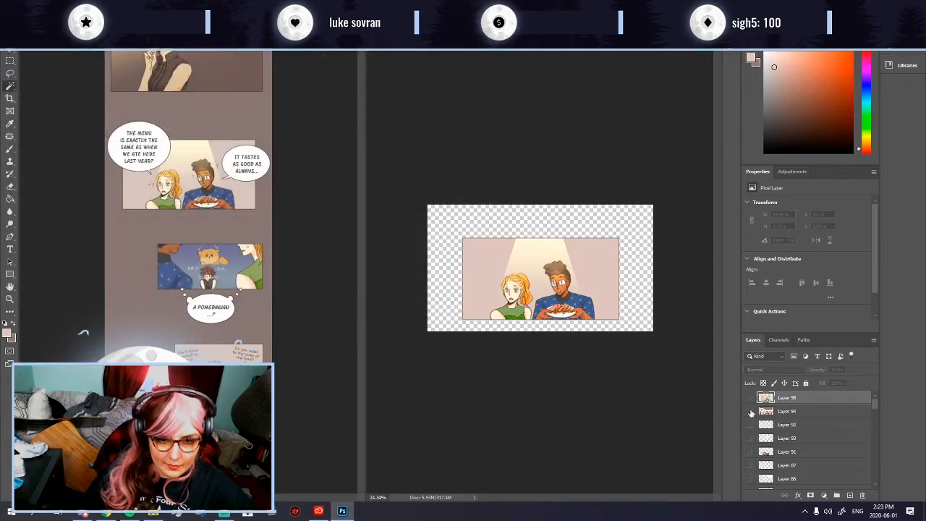
Step: Copy the two question marks beside the woman from Layer 94 to a new layer above Layer 98 and check them over the clean panel
{"action": "left_click", "coordinate": [750, 411]}
{"action": "scroll", "coordinate": [544, 292], "scroll_direction": "up", "scroll_amount": 3}
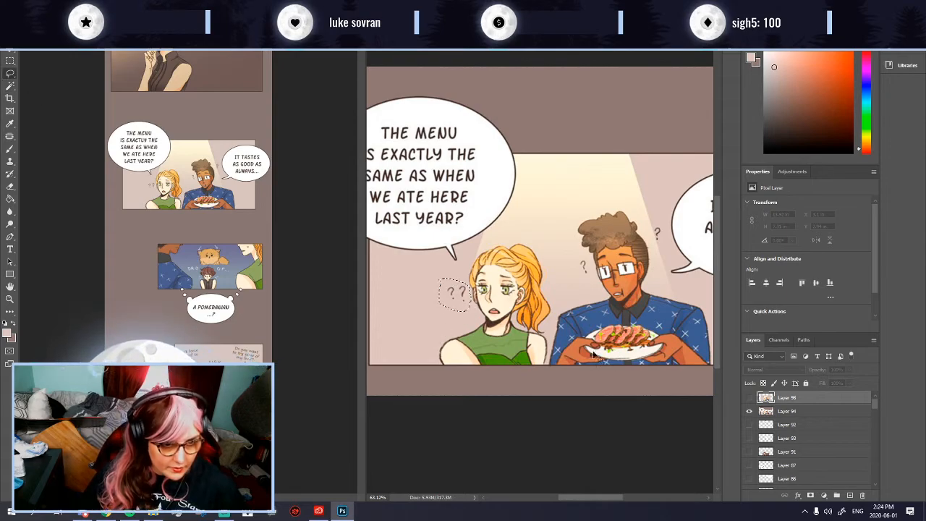
{"action": "key", "text": "ctrl+v"}
{"action": "key", "text": "ctrl+z"}
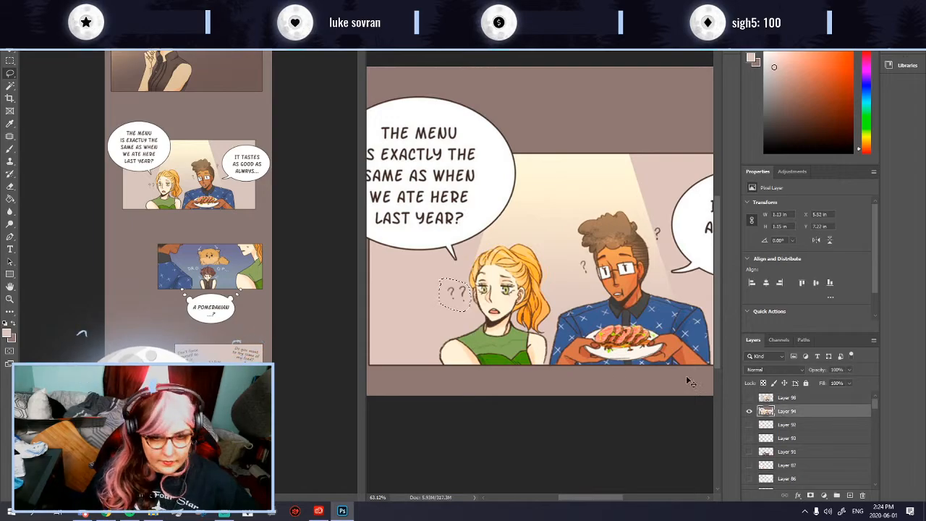
{"action": "left_click_drag", "start_coordinate": [770, 412], "coordinate": [771, 394]}
{"action": "left_click", "coordinate": [750, 424]}
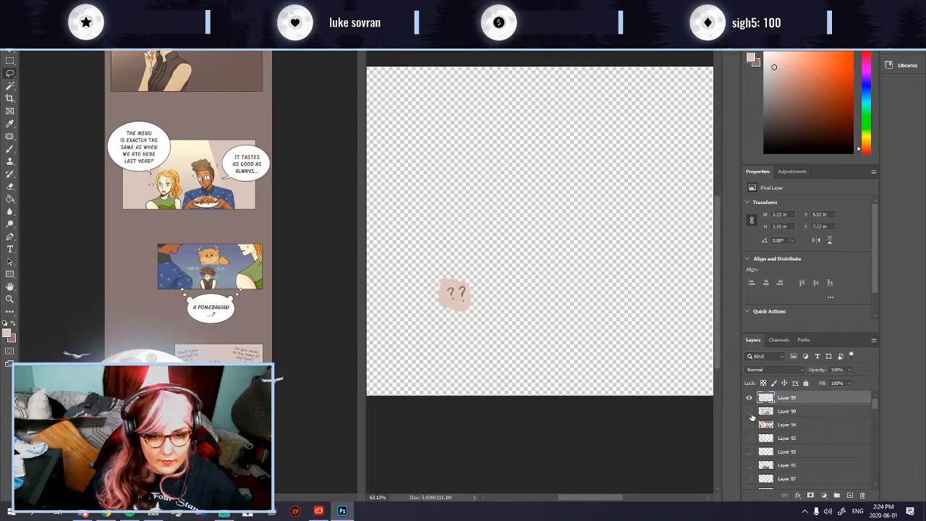
{"action": "left_click", "coordinate": [749, 411]}
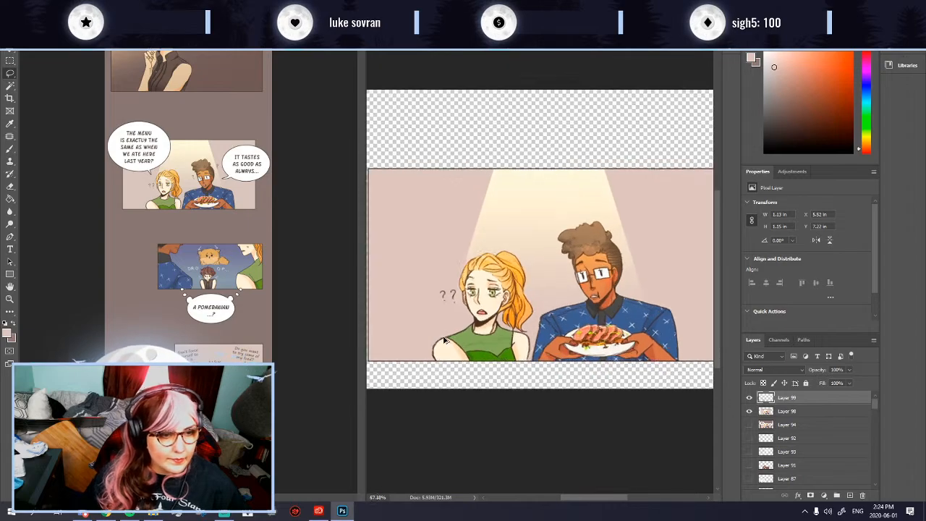
Step: Isolate the question marks' layer, select its pink background, contract the selection by 1 pixel, and delete the pink
{"action": "left_click", "coordinate": [749, 411]}
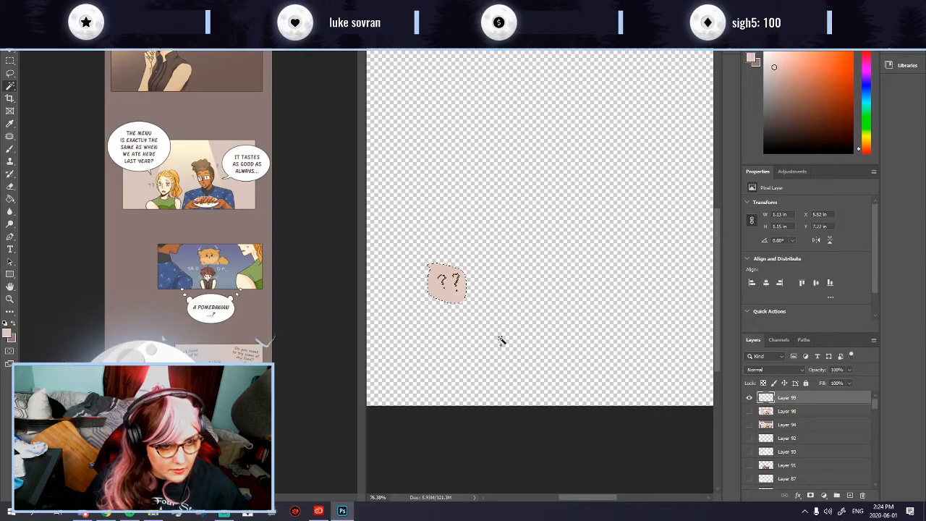
{"action": "left_click", "coordinate": [92, 6]}
{"action": "mouse_move", "coordinate": [113, 6]}
{"action": "mouse_move", "coordinate": [159, 143]}
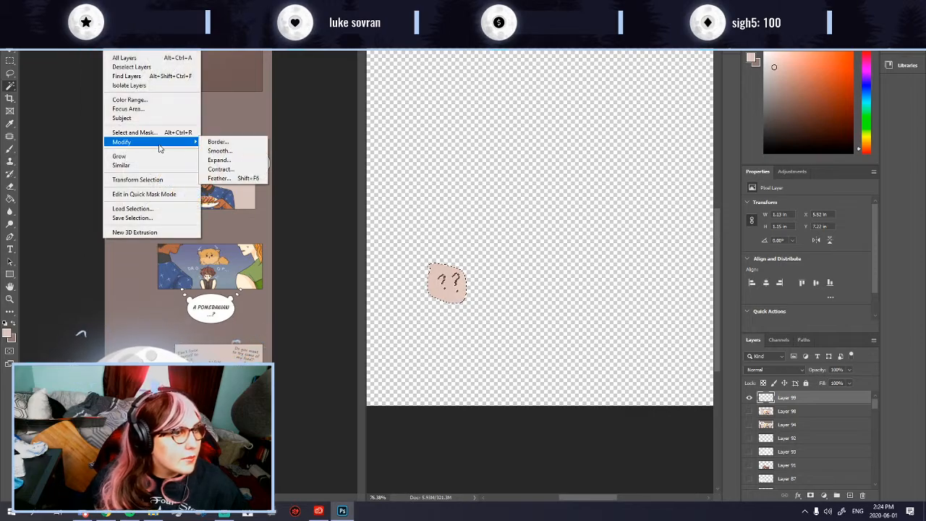
{"action": "left_click", "coordinate": [221, 169]}
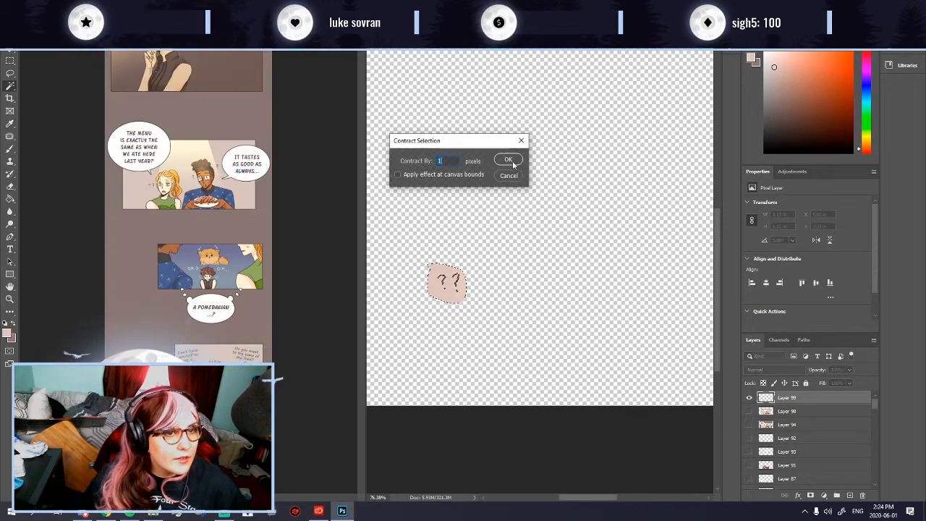
{"action": "left_click", "coordinate": [509, 160]}
{"action": "key", "text": "Delete"}
{"action": "key", "text": "ctrl+d"}
Step: Erase the leftover pixels around the question marks against the green Layer 3 backdrop, and hide the backdrop again
{"action": "scroll", "coordinate": [589, 277], "scroll_direction": "down", "scroll_amount": 6}
{"action": "scroll", "coordinate": [590, 281], "scroll_direction": "up", "scroll_amount": 5}
{"action": "scroll", "coordinate": [787, 443], "scroll_direction": "down", "scroll_amount": 3}
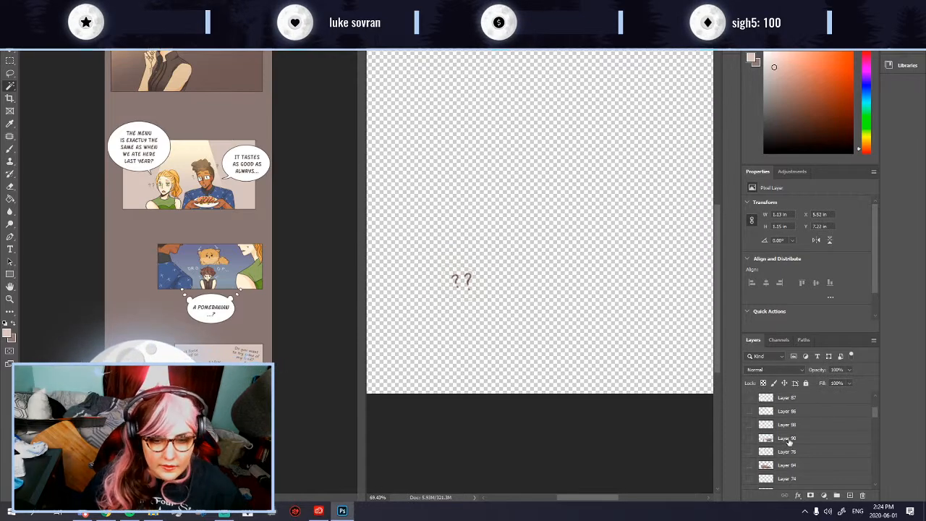
{"action": "left_click_drag", "start_coordinate": [876, 425], "coordinate": [874, 494]}
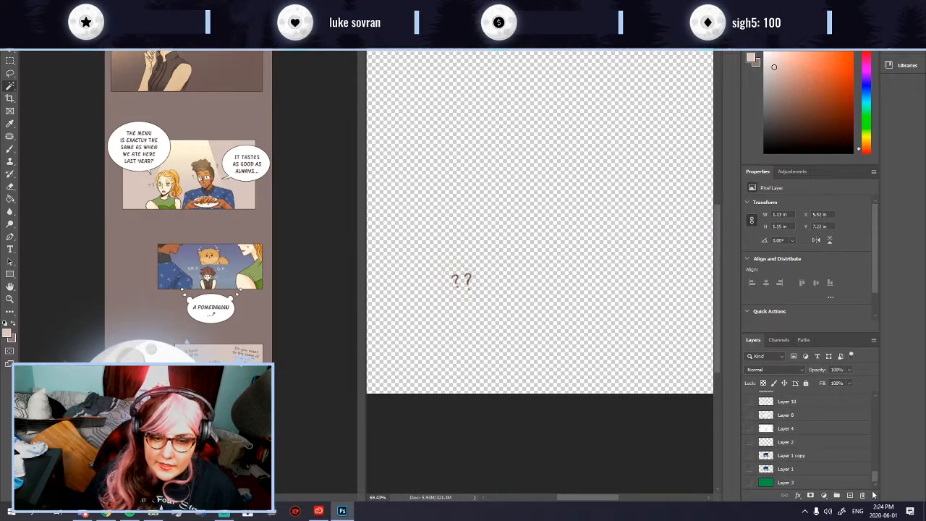
{"action": "left_click", "coordinate": [749, 483]}
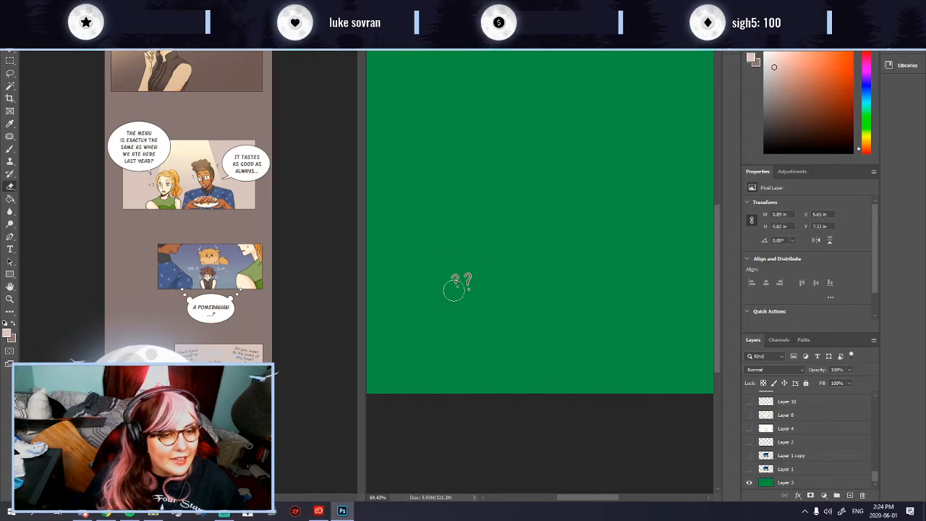
{"action": "scroll", "coordinate": [572, 327], "scroll_direction": "down", "scroll_amount": 5, "text": "alt"}
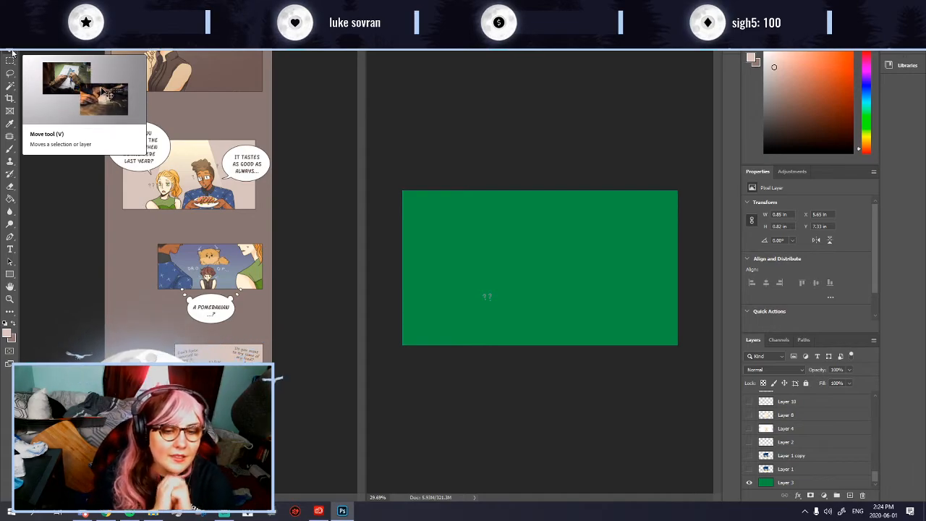
{"action": "left_click", "coordinate": [750, 484]}
{"action": "left_click_drag", "start_coordinate": [876, 476], "coordinate": [868, 398]}
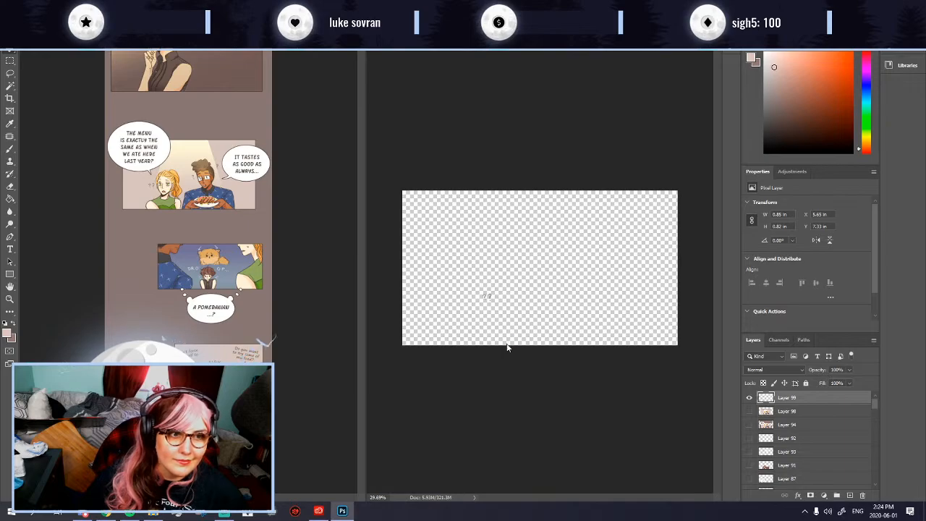
Step: Save the isolated question marks as a PNG named gh1co50.png
{"action": "key", "text": "ctrl+shift+s"}
{"action": "left_click", "coordinate": [108, 223]}
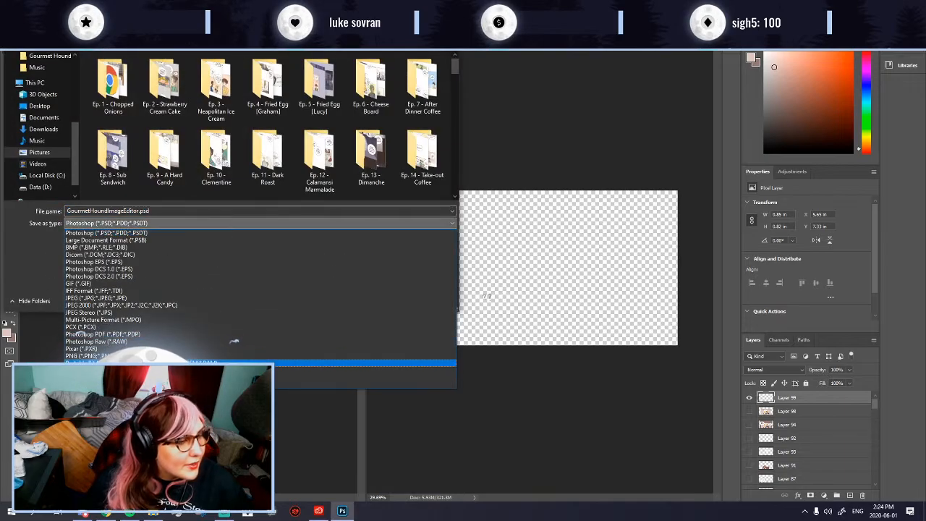
{"action": "left_click", "coordinate": [92, 349]}
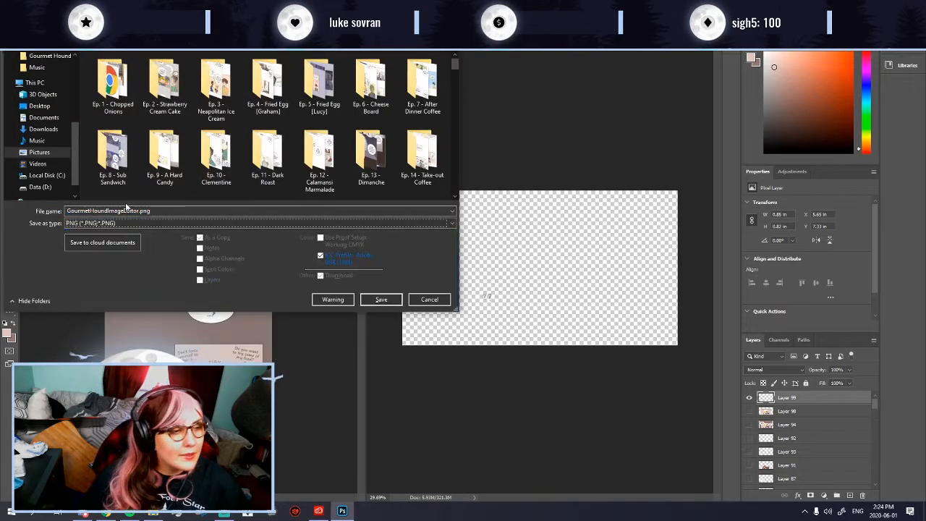
{"action": "left_click_drag", "start_coordinate": [455, 64], "coordinate": [448, 215]}
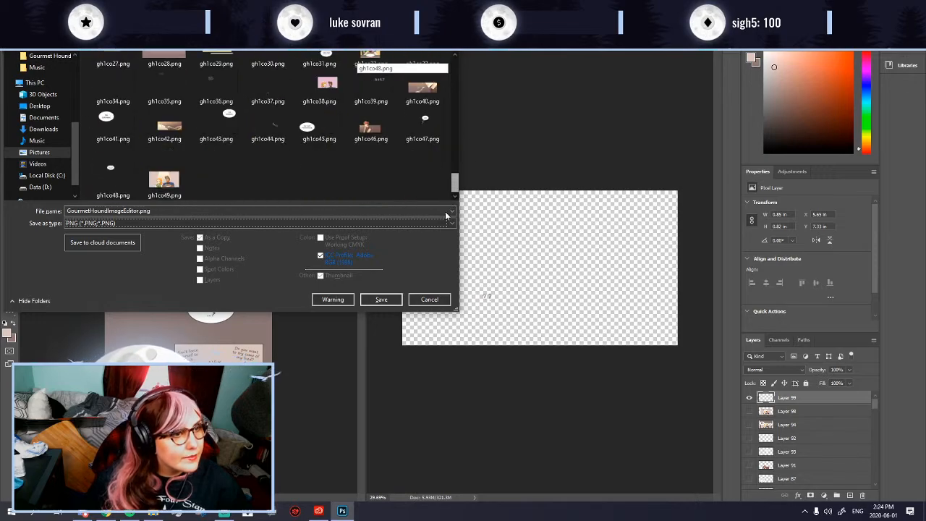
{"action": "left_click", "coordinate": [165, 178]}
{"action": "left_click", "coordinate": [86, 212]}
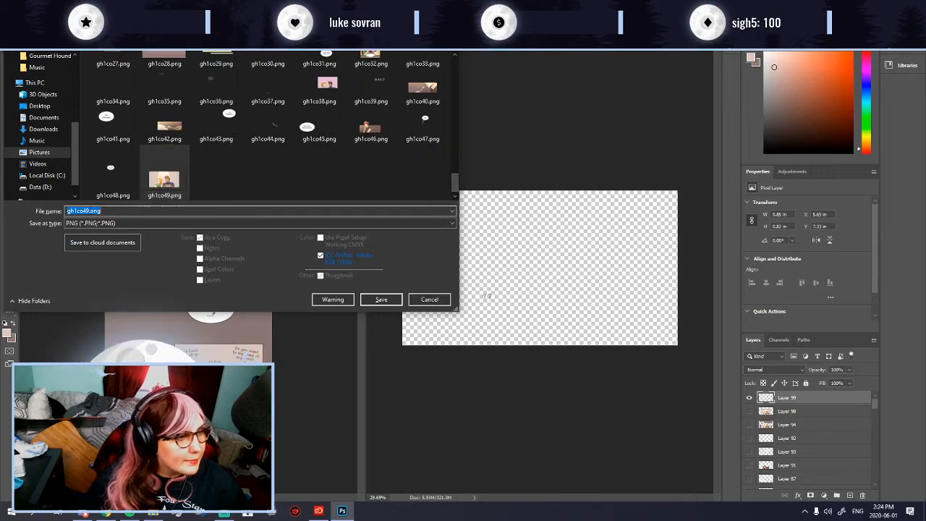
{"action": "key", "text": "BackSpace"}
{"action": "key", "text": "BackSpace"}
{"action": "type", "text": "50"}
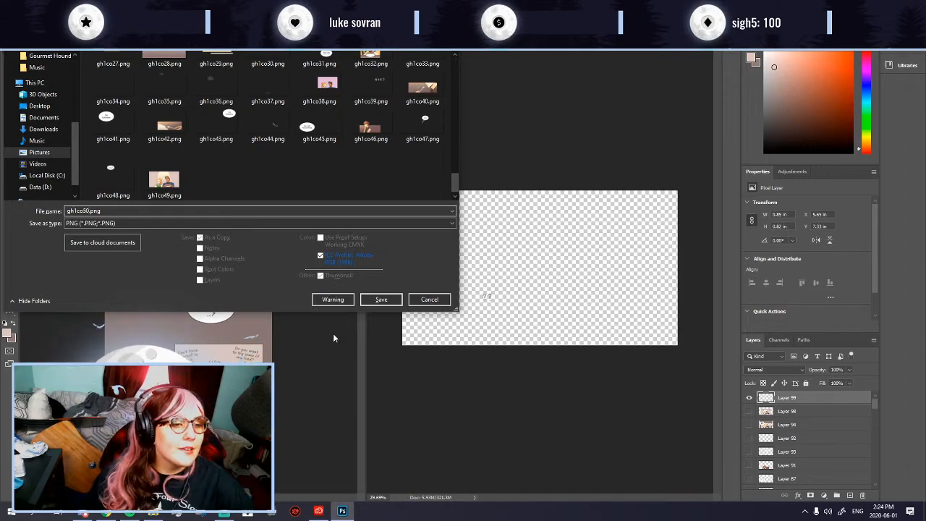
{"action": "left_click", "coordinate": [382, 300]}
{"action": "left_click", "coordinate": [517, 153]}
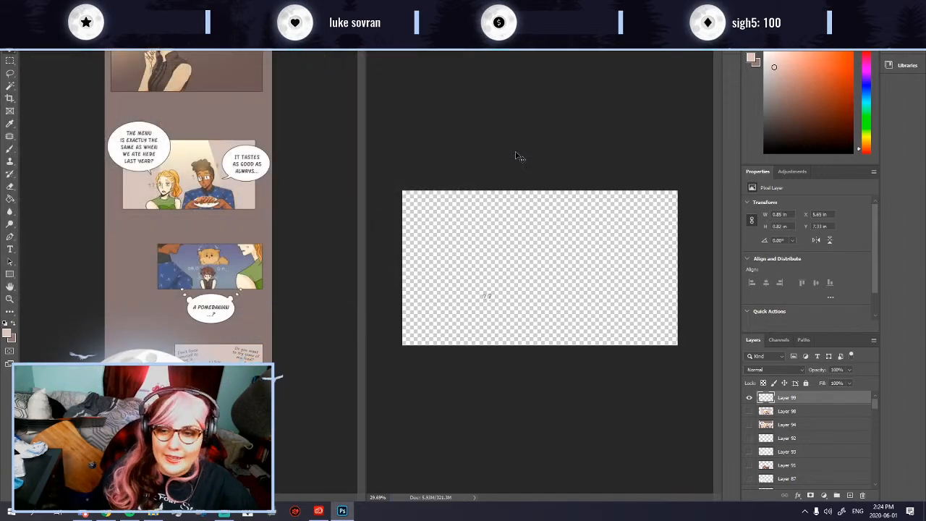